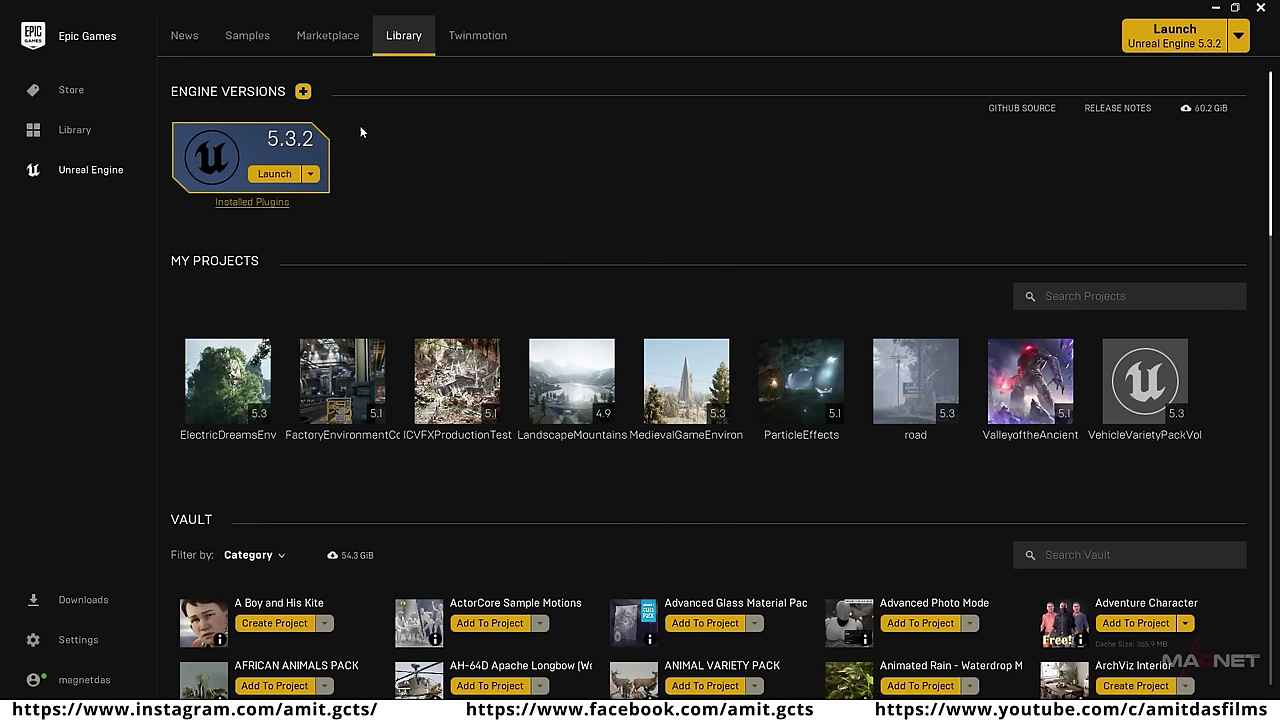
Launch Unreal Engine 5.3.2 and create a Games project from the Third Person template, named tutorial.
{"action": "left_click", "coordinate": [277, 175]}
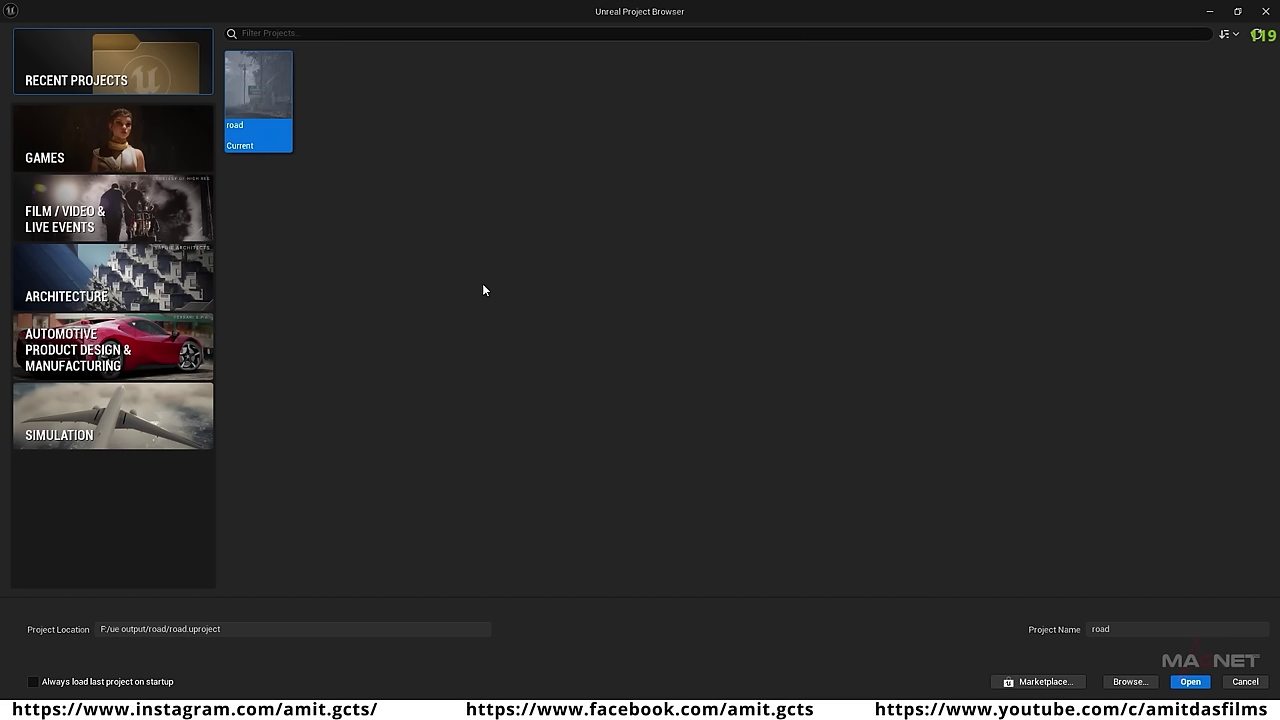
{"action": "left_click", "coordinate": [96, 148]}
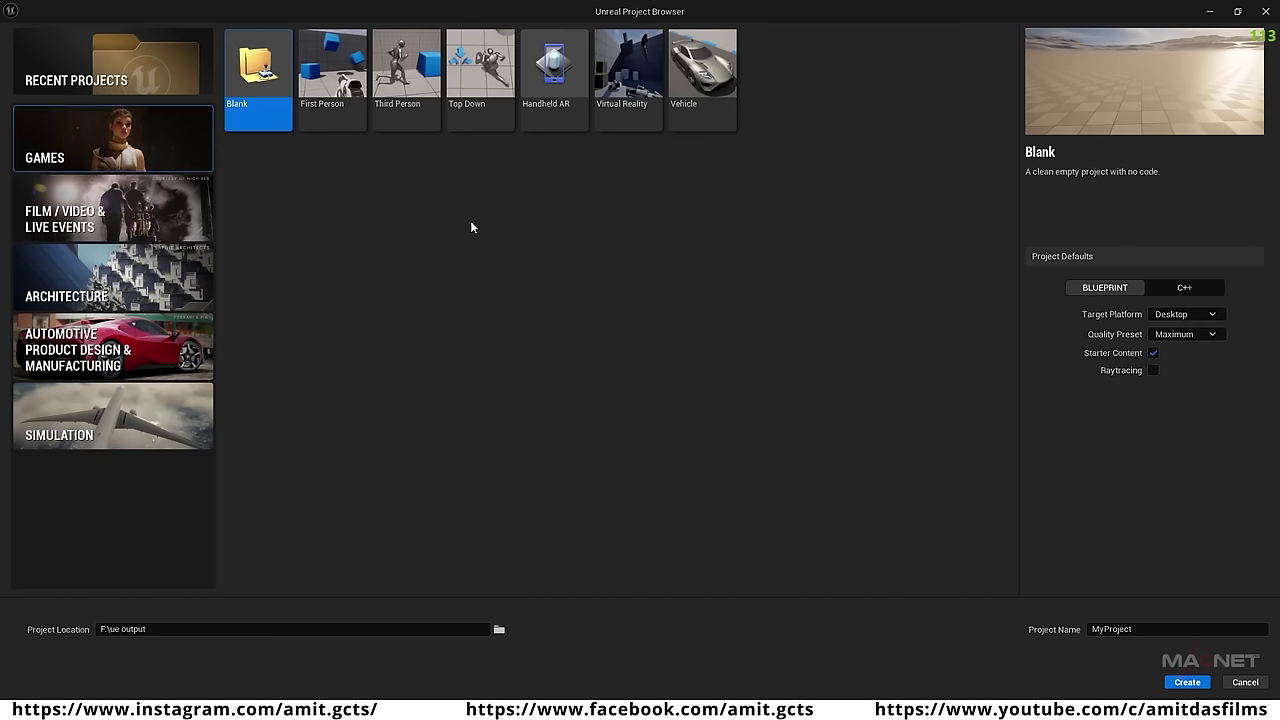
{"action": "left_click", "coordinate": [405, 75]}
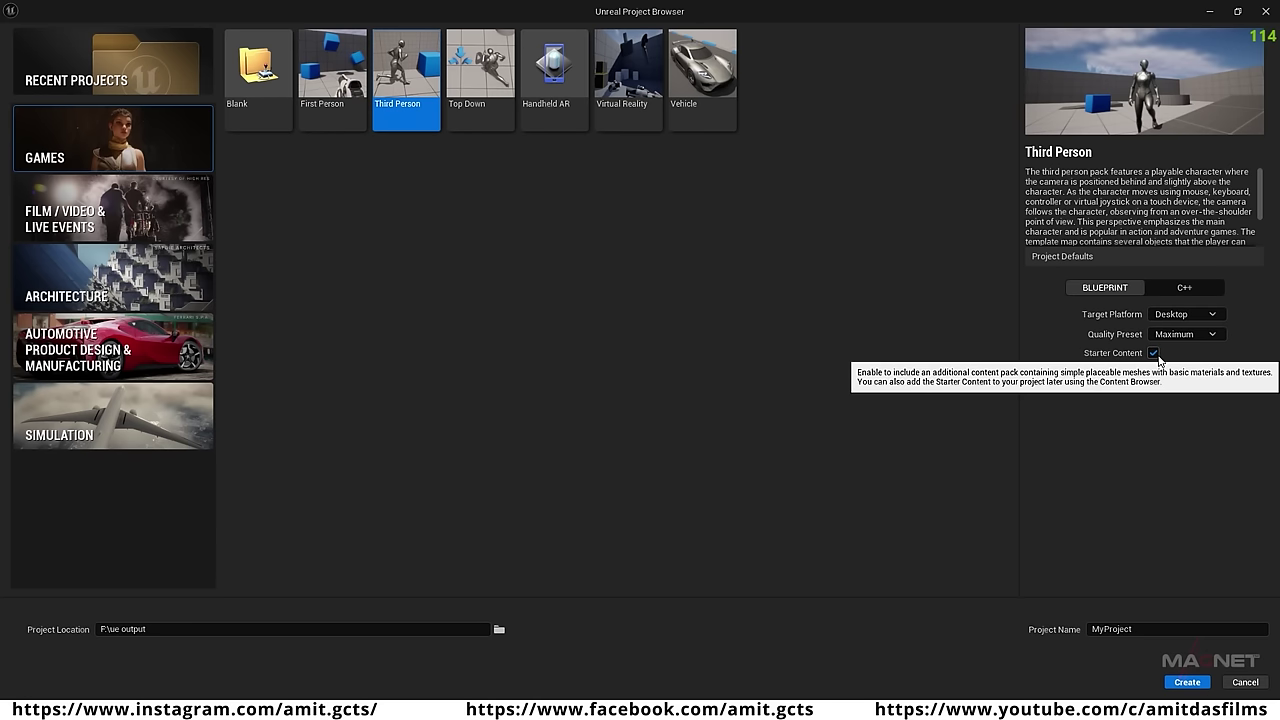
{"action": "left_click", "coordinate": [1150, 629]}
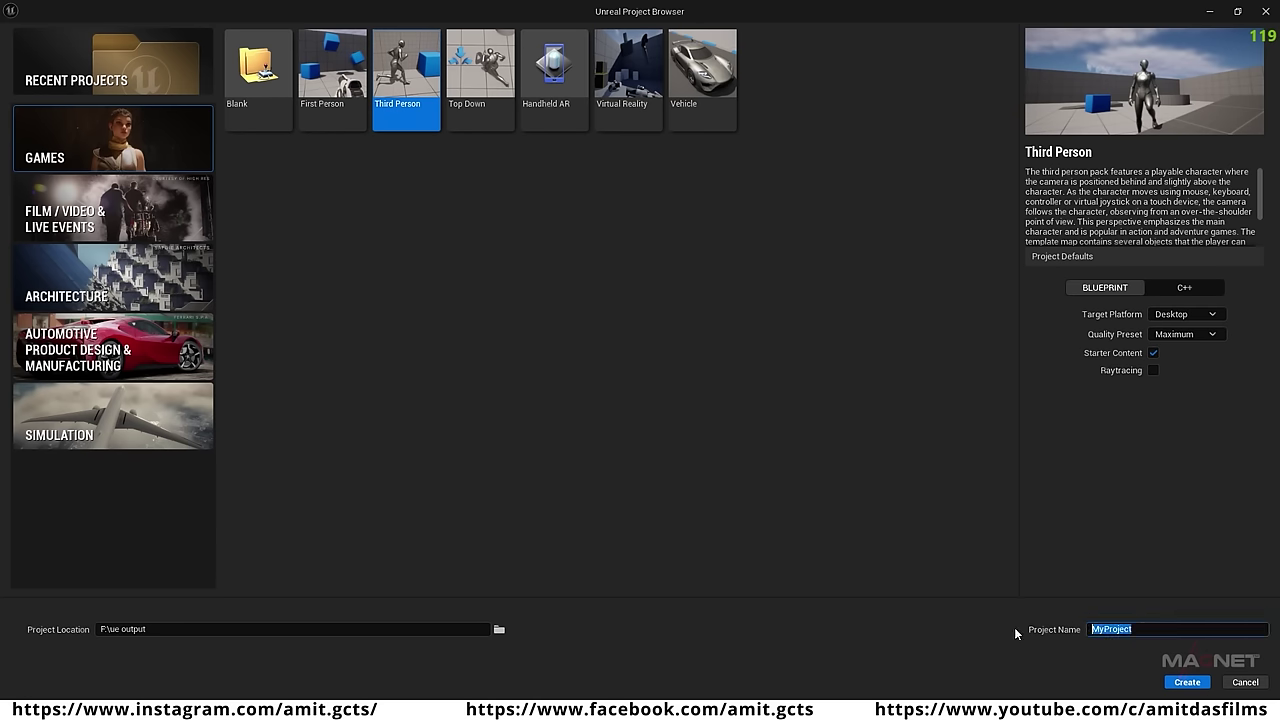
{"action": "type", "text": "tutorial"}
{"action": "left_click", "coordinate": [1187, 682]}
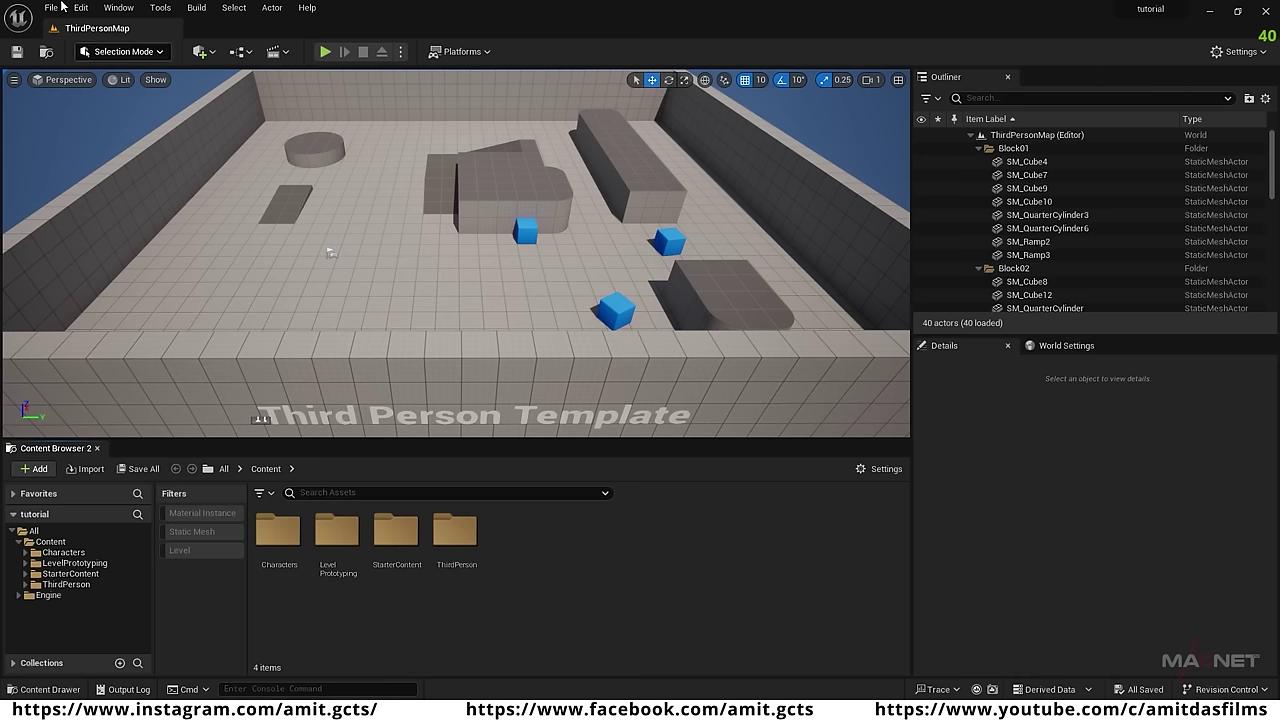
Create a new level from the Empty Level template.
{"action": "left_click", "coordinate": [52, 8]}
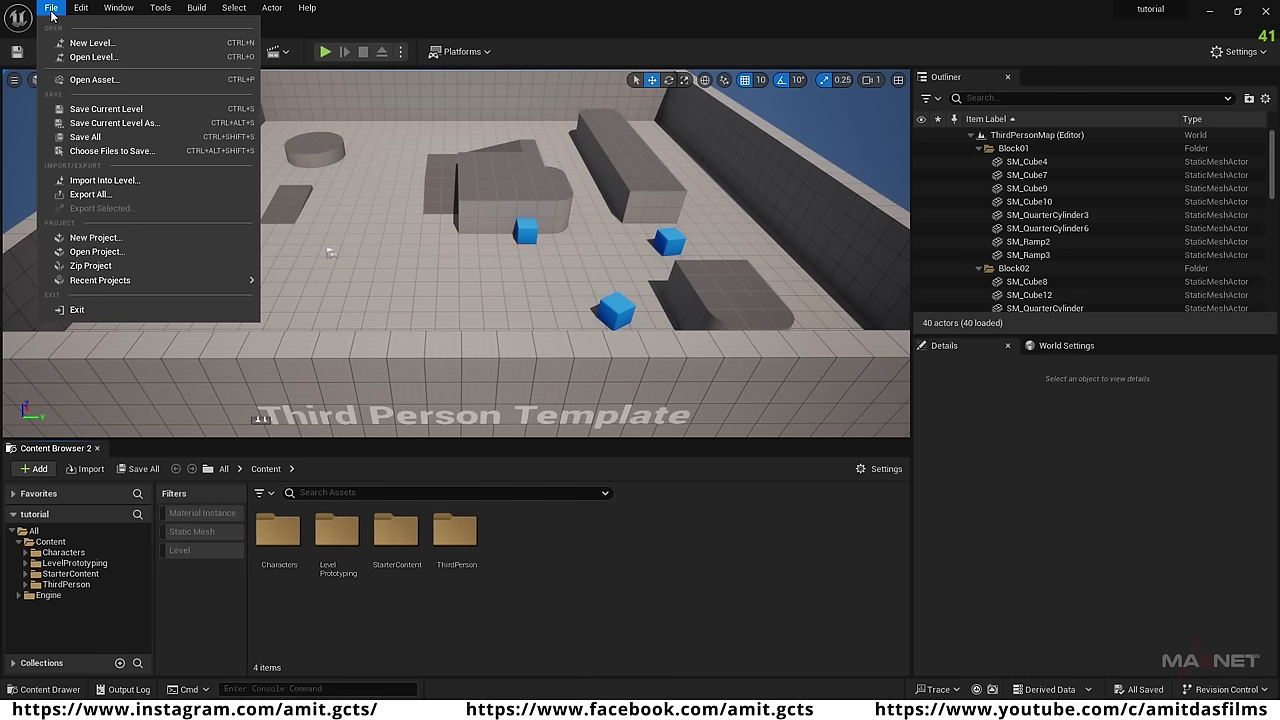
{"action": "left_click", "coordinate": [122, 45]}
{"action": "left_click", "coordinate": [728, 280]}
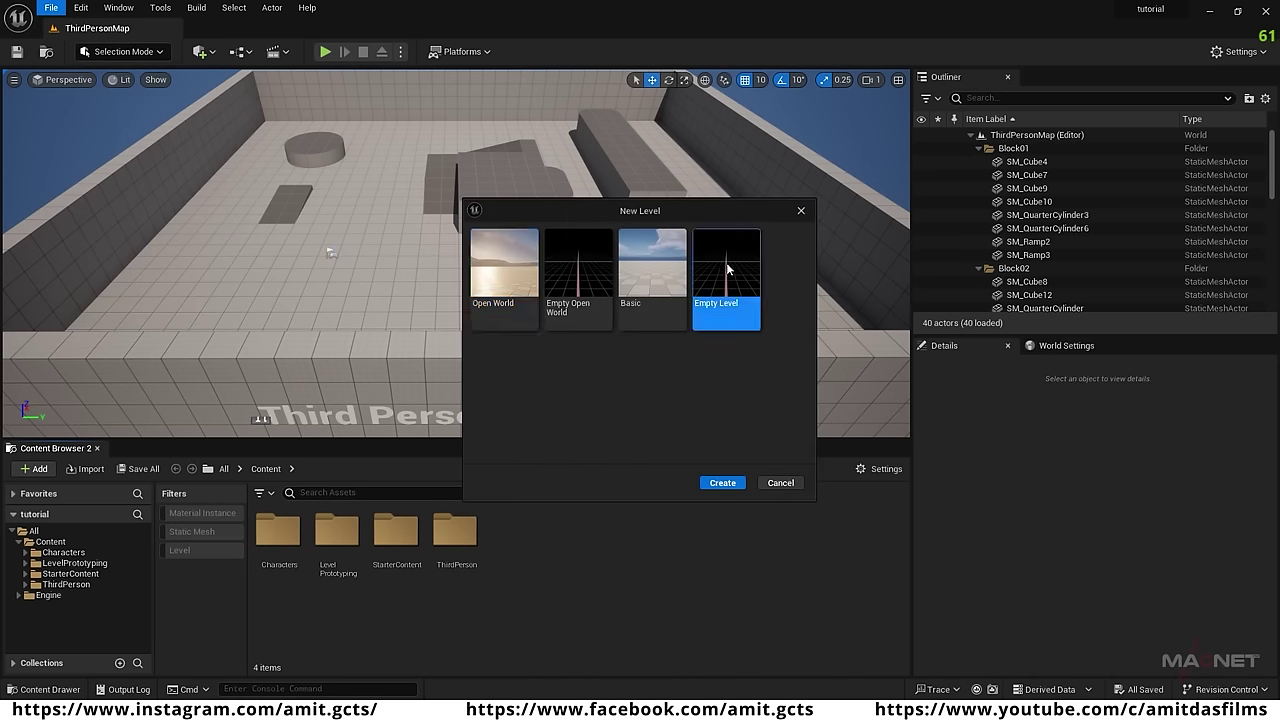
{"action": "left_click", "coordinate": [726, 484]}
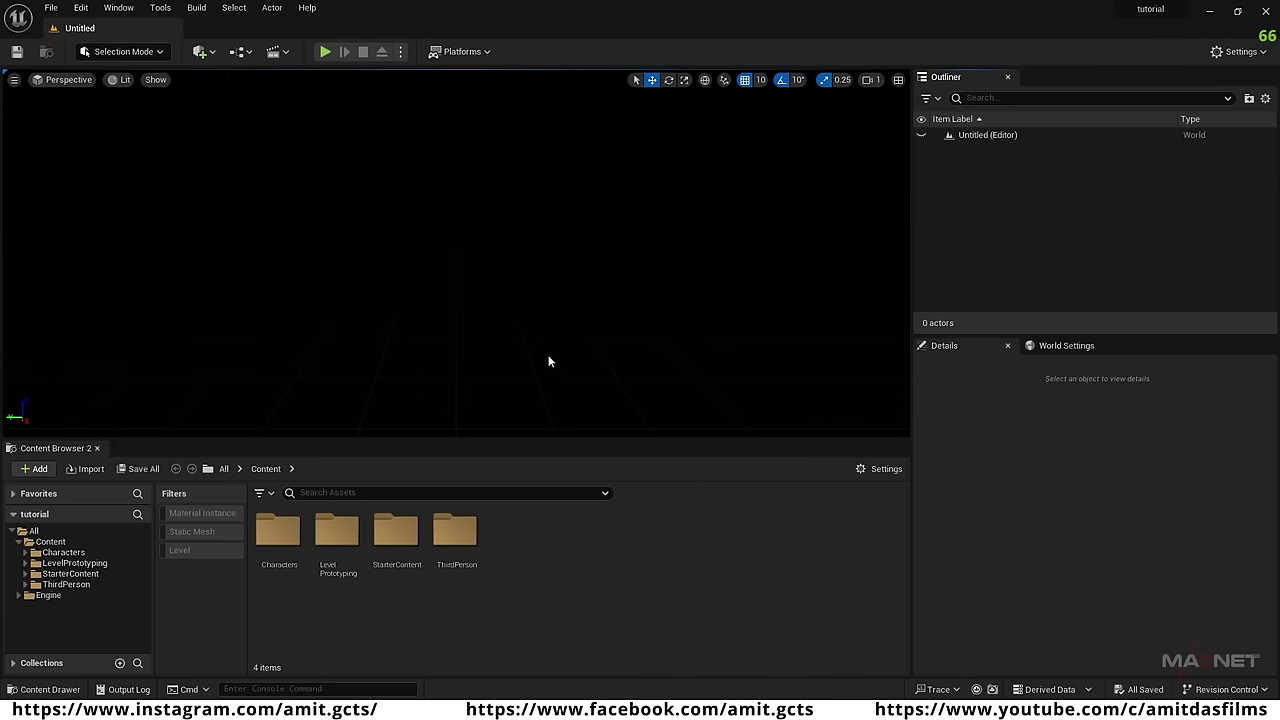
Add a sky light, atmospheric light, sky atmosphere, volumetric cloud and height fog to the level using the Env. Light Mixer.
{"action": "left_click", "coordinate": [127, 9]}
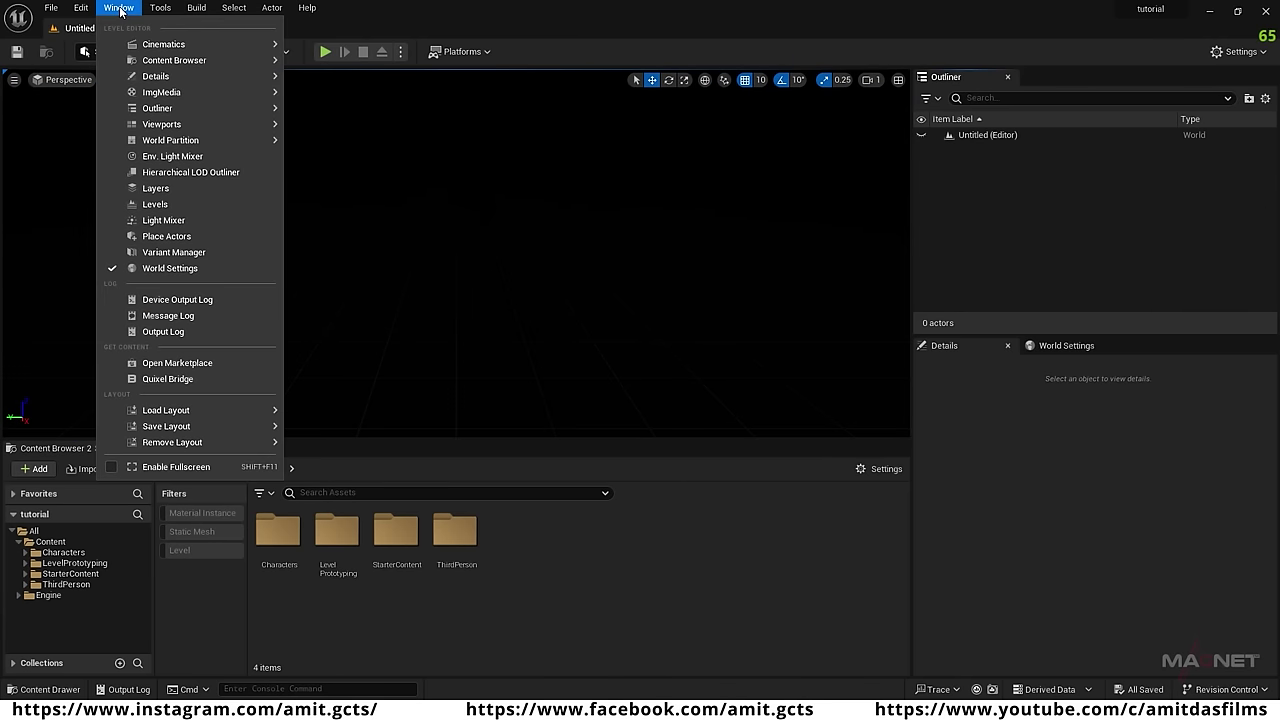
{"action": "left_click", "coordinate": [180, 157]}
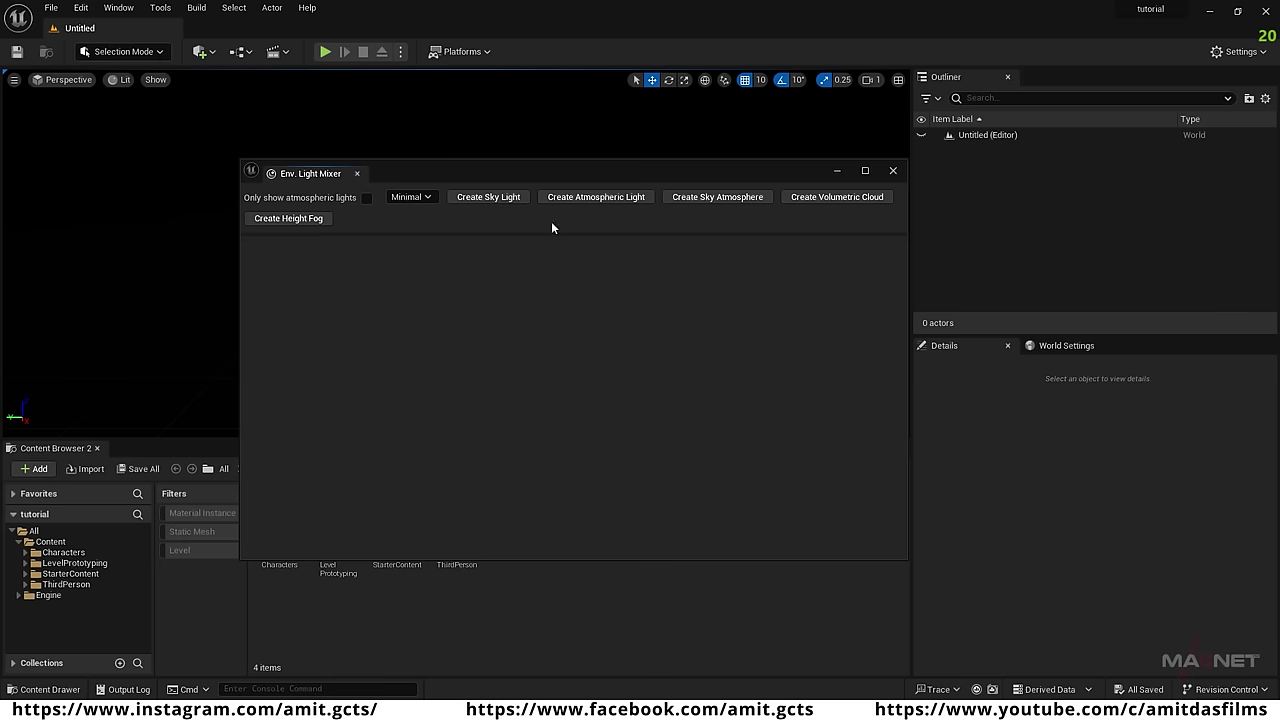
{"action": "left_click", "coordinate": [498, 198]}
{"action": "left_click", "coordinate": [498, 198]}
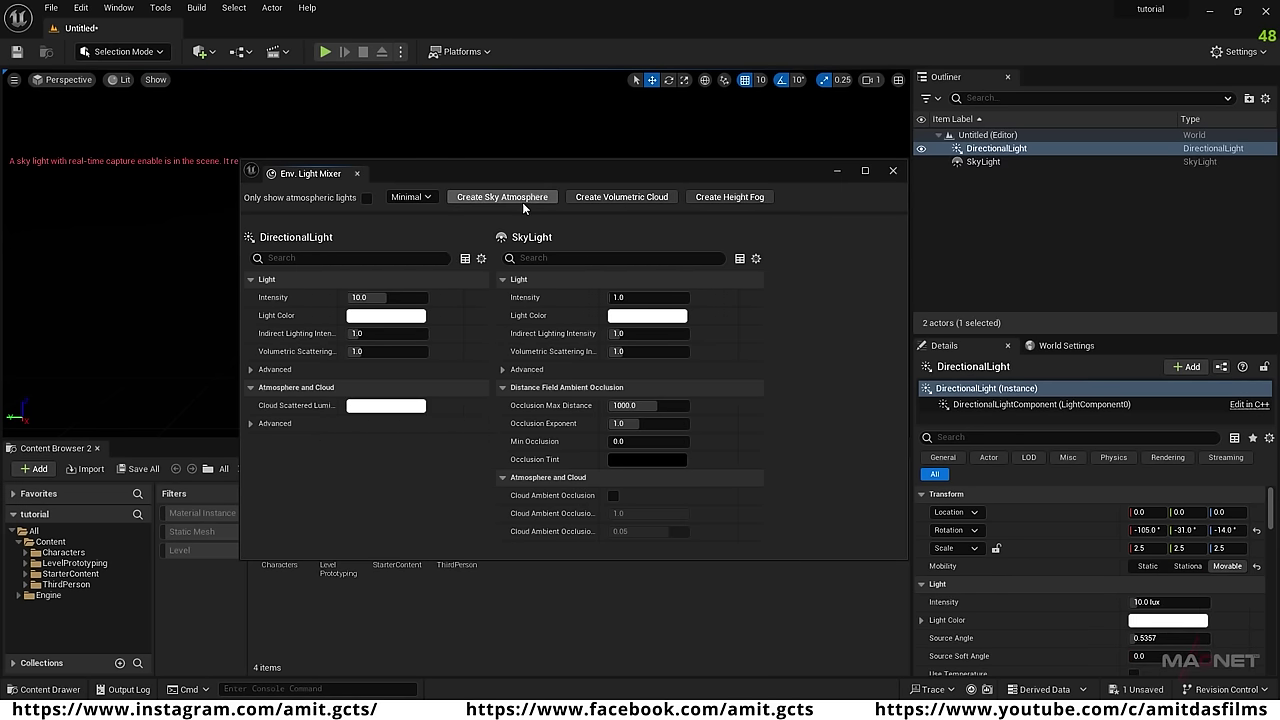
{"action": "left_click", "coordinate": [534, 197]}
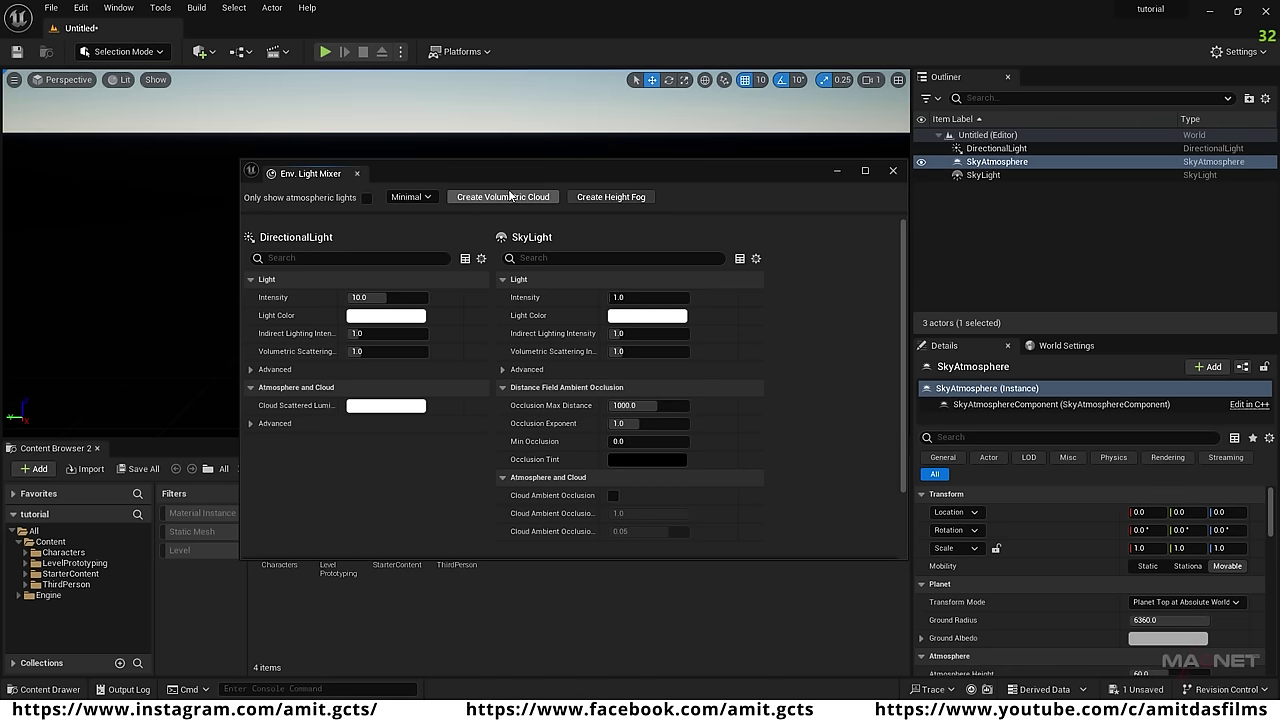
{"action": "left_click", "coordinate": [517, 199]}
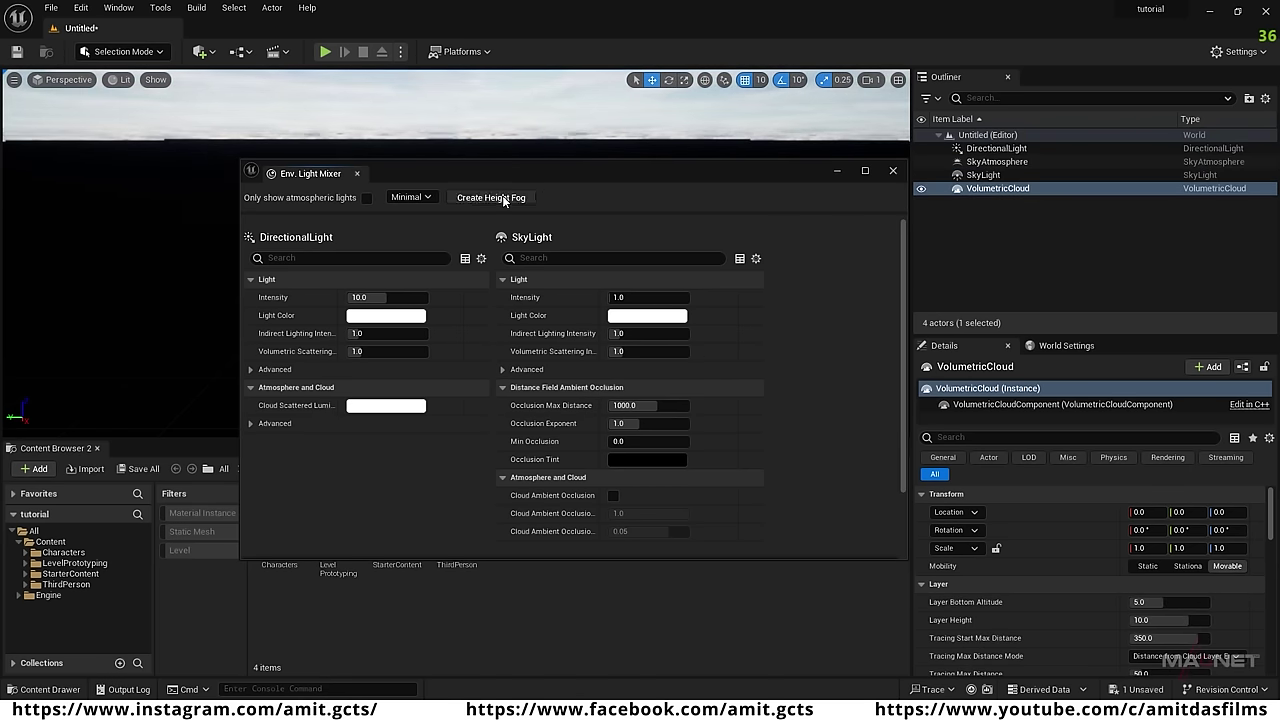
{"action": "left_click", "coordinate": [505, 199]}
{"action": "left_click_drag", "start_coordinate": [900, 244], "coordinate": [902, 463]}
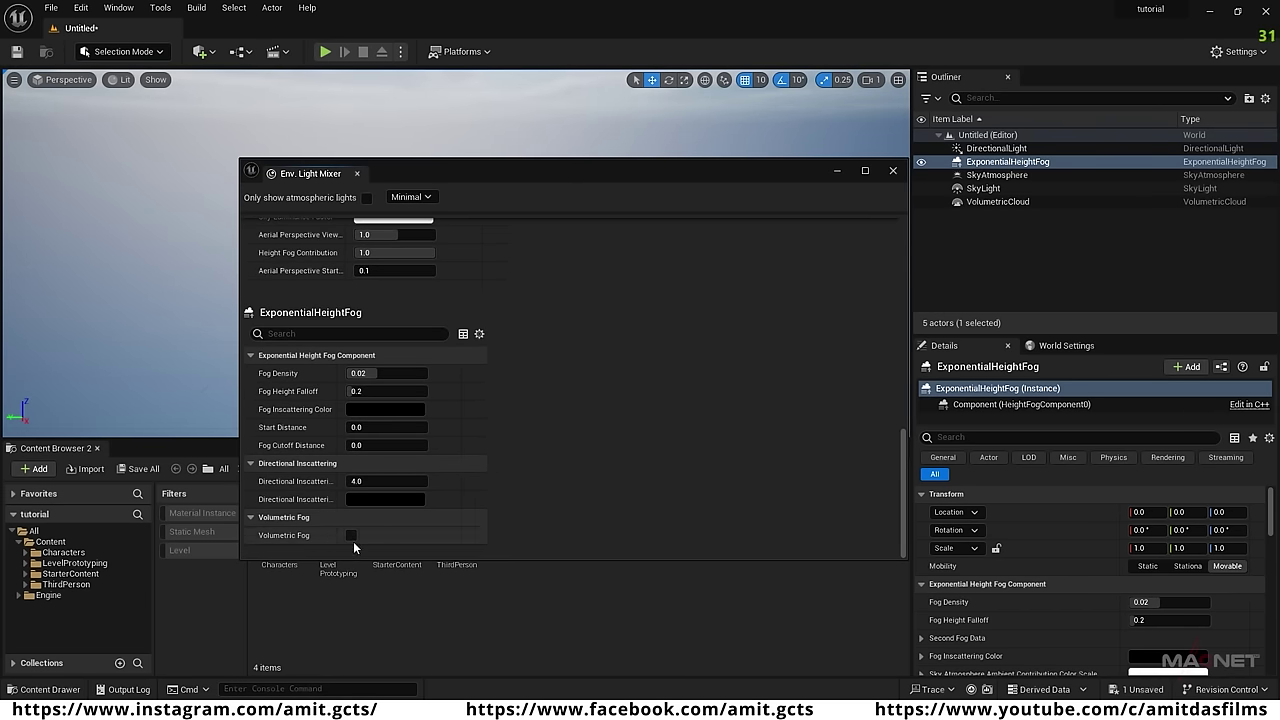
{"action": "left_click", "coordinate": [893, 171]}
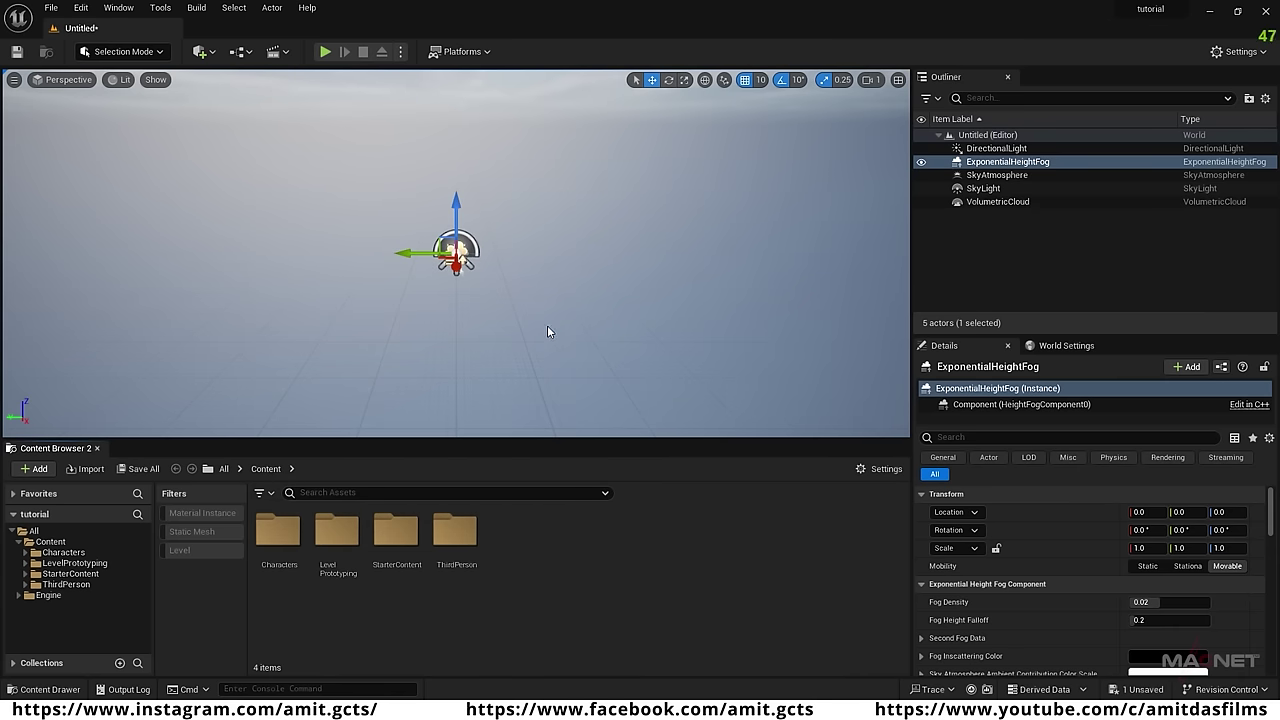
Create a new landscape with the default 63×63-quad sections and 8 × 8 components, and return to Selection mode.
{"action": "left_click", "coordinate": [150, 52]}
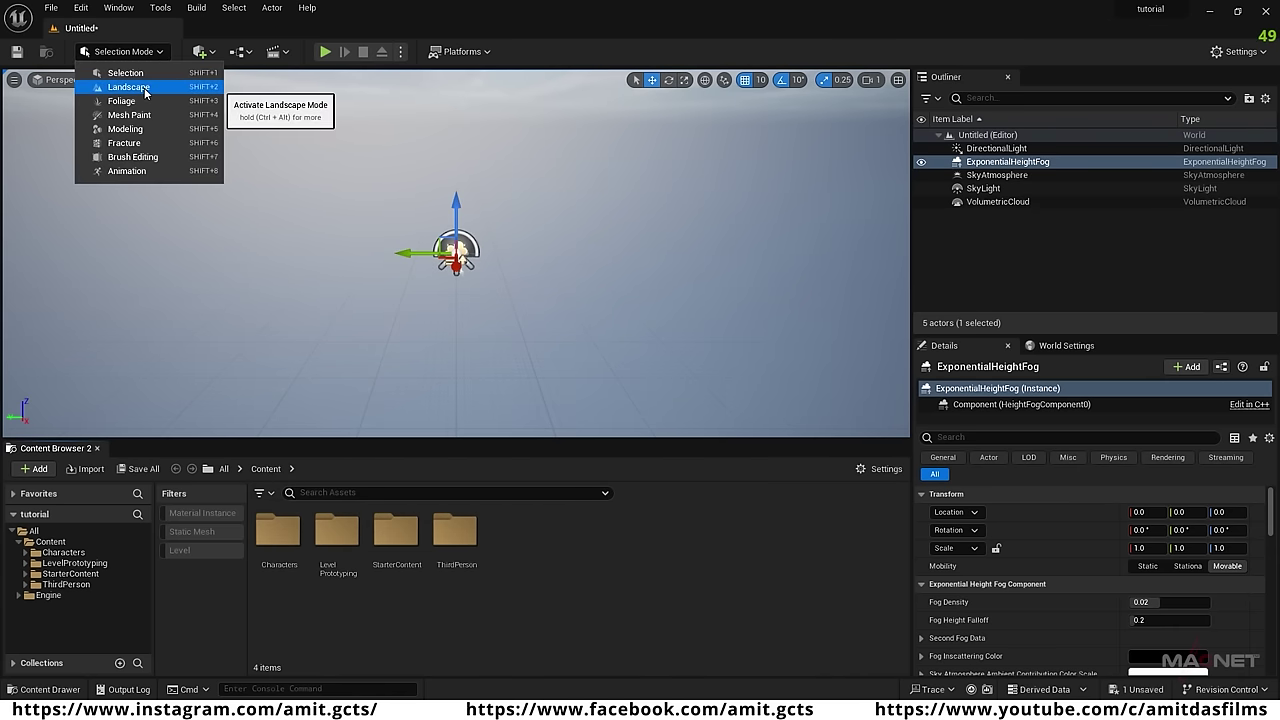
{"action": "left_click", "coordinate": [128, 87]}
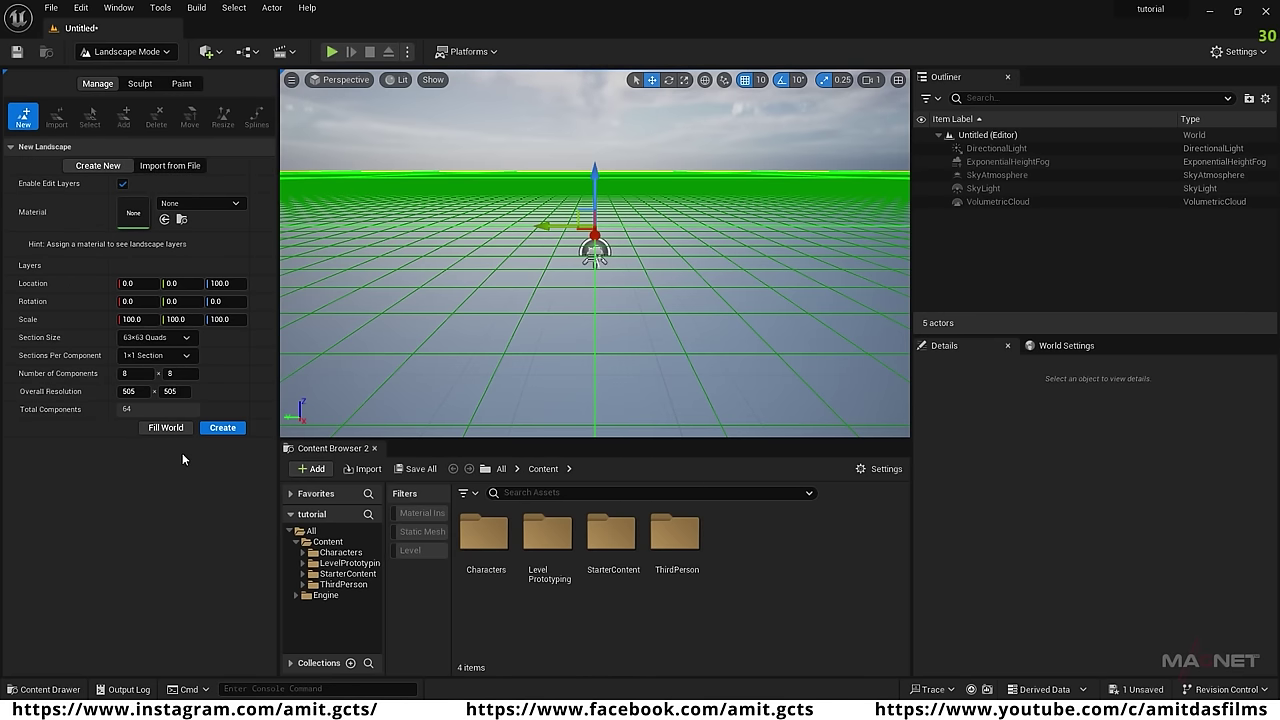
{"action": "left_click", "coordinate": [223, 428]}
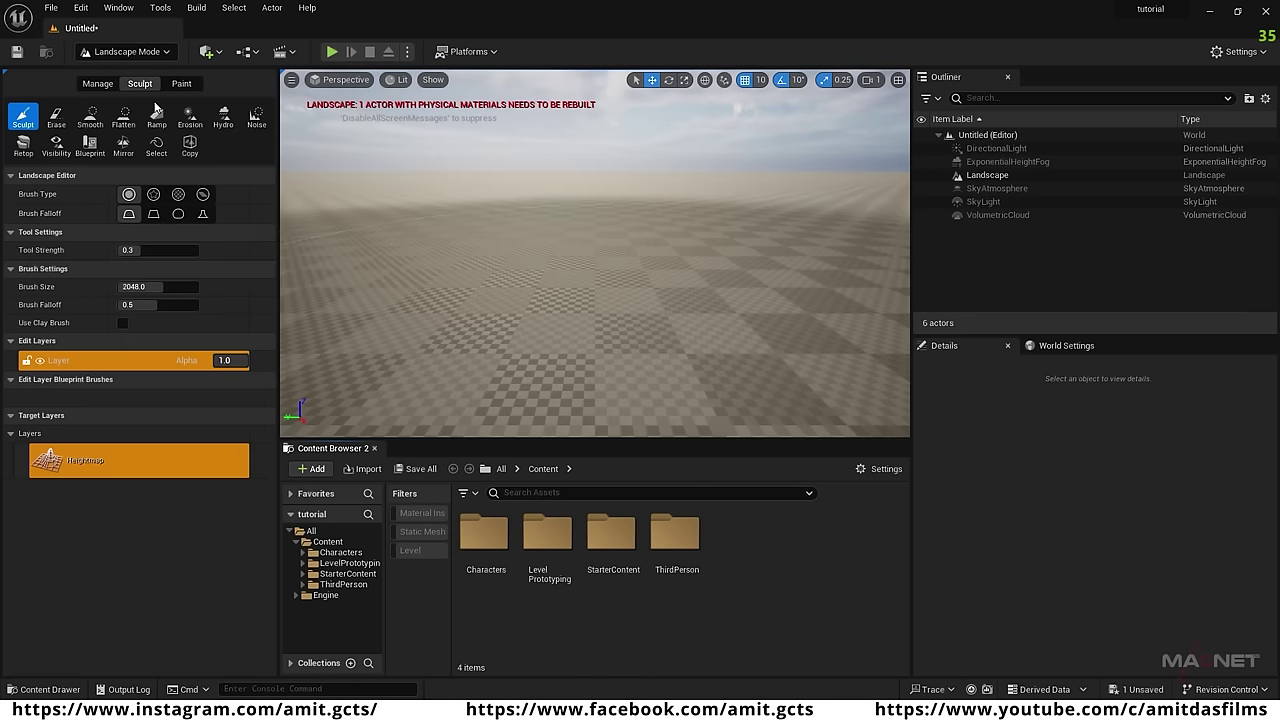
{"action": "left_click", "coordinate": [150, 52]}
{"action": "left_click", "coordinate": [152, 73]}
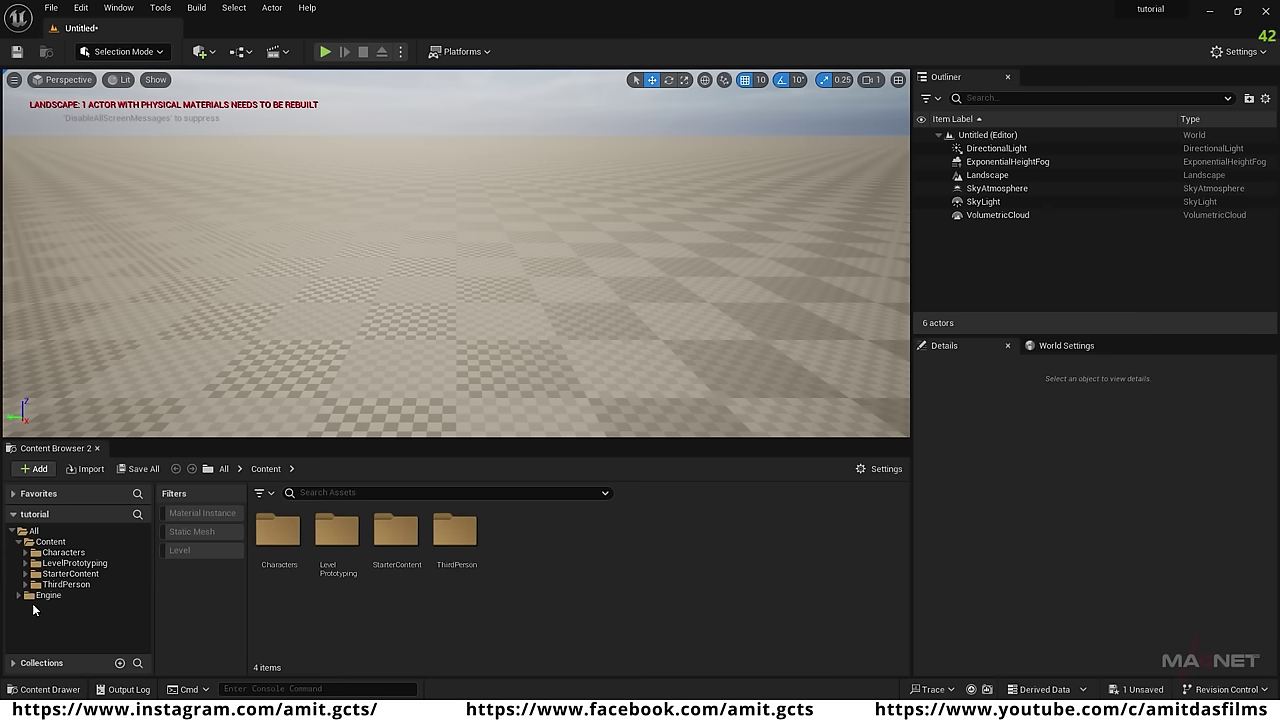
Assign the M_Metal_Rust material from the StarterContent Materials folder as the landscape's material.
{"action": "left_click", "coordinate": [70, 574]}
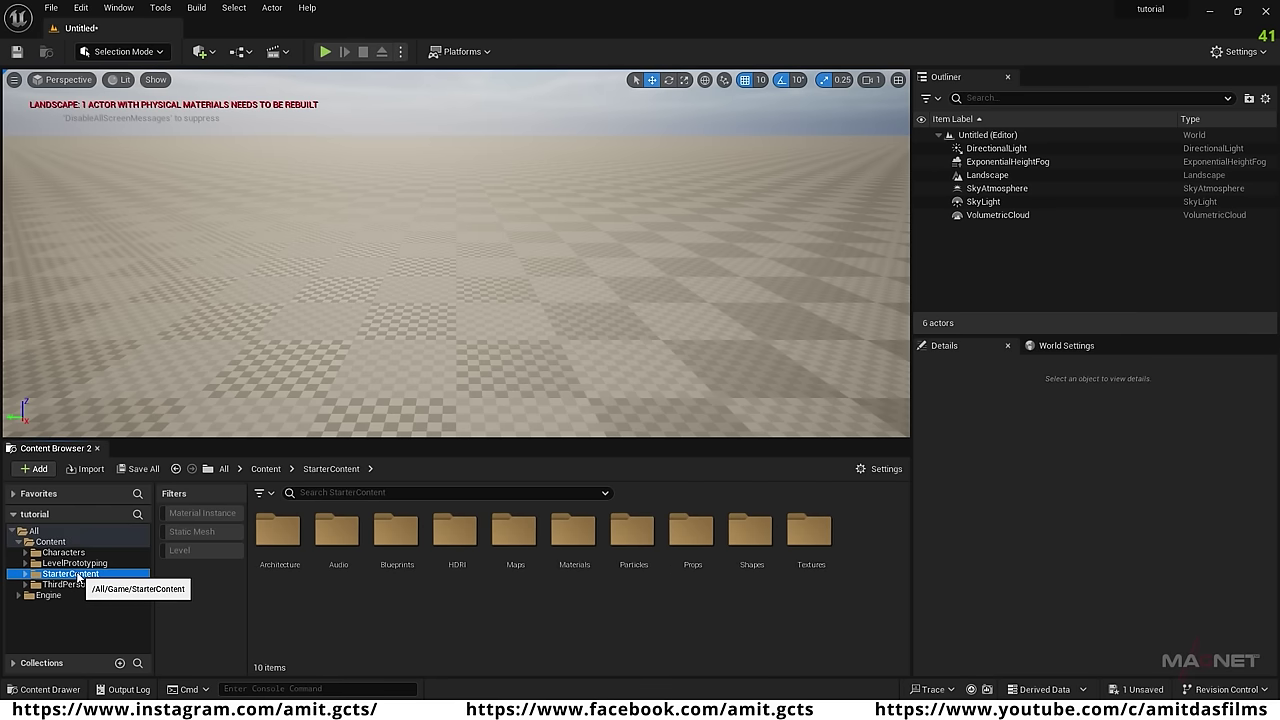
{"action": "left_click", "coordinate": [578, 538]}
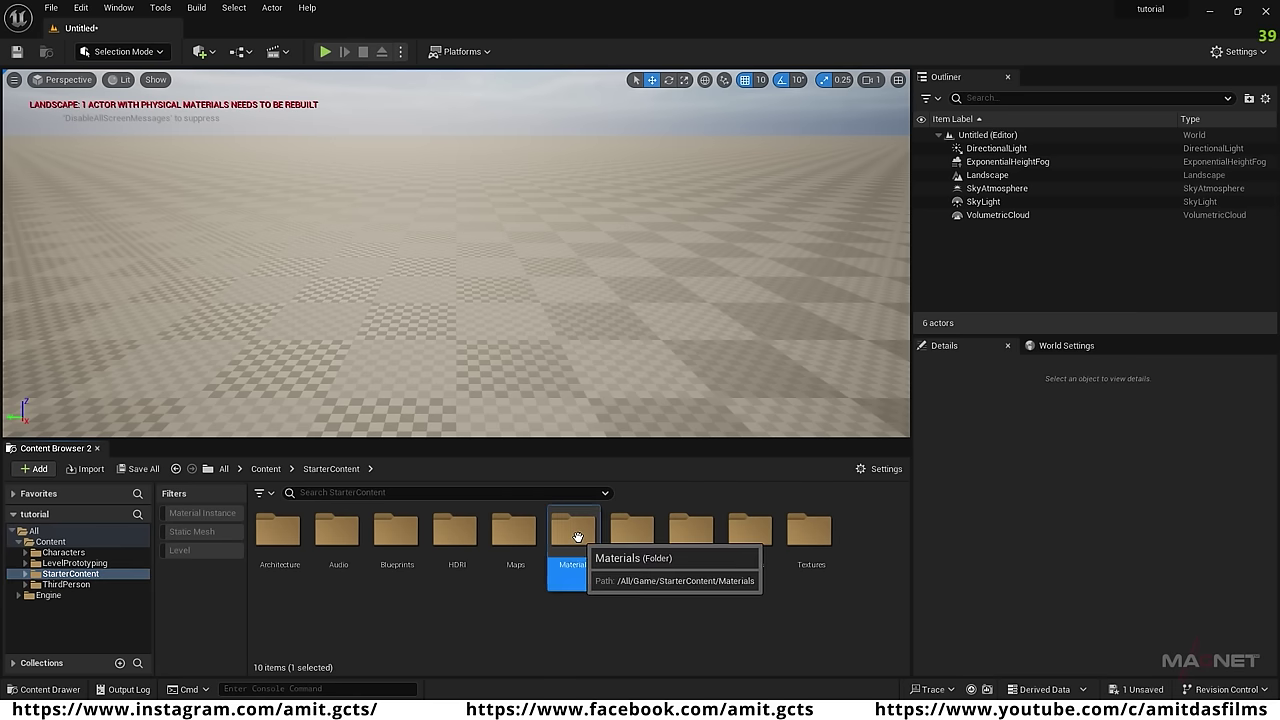
{"action": "double_click", "coordinate": [578, 538]}
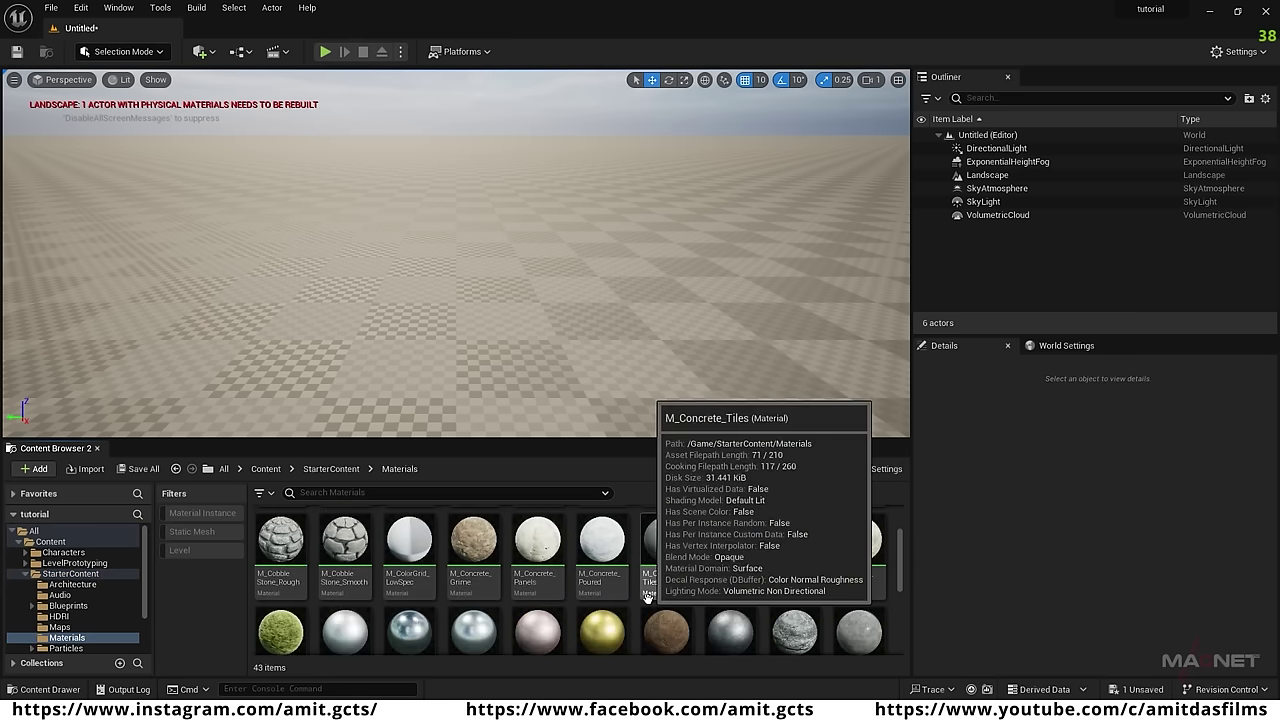
{"action": "scroll", "coordinate": [650, 590], "scroll_direction": "down", "scroll_amount": 2}
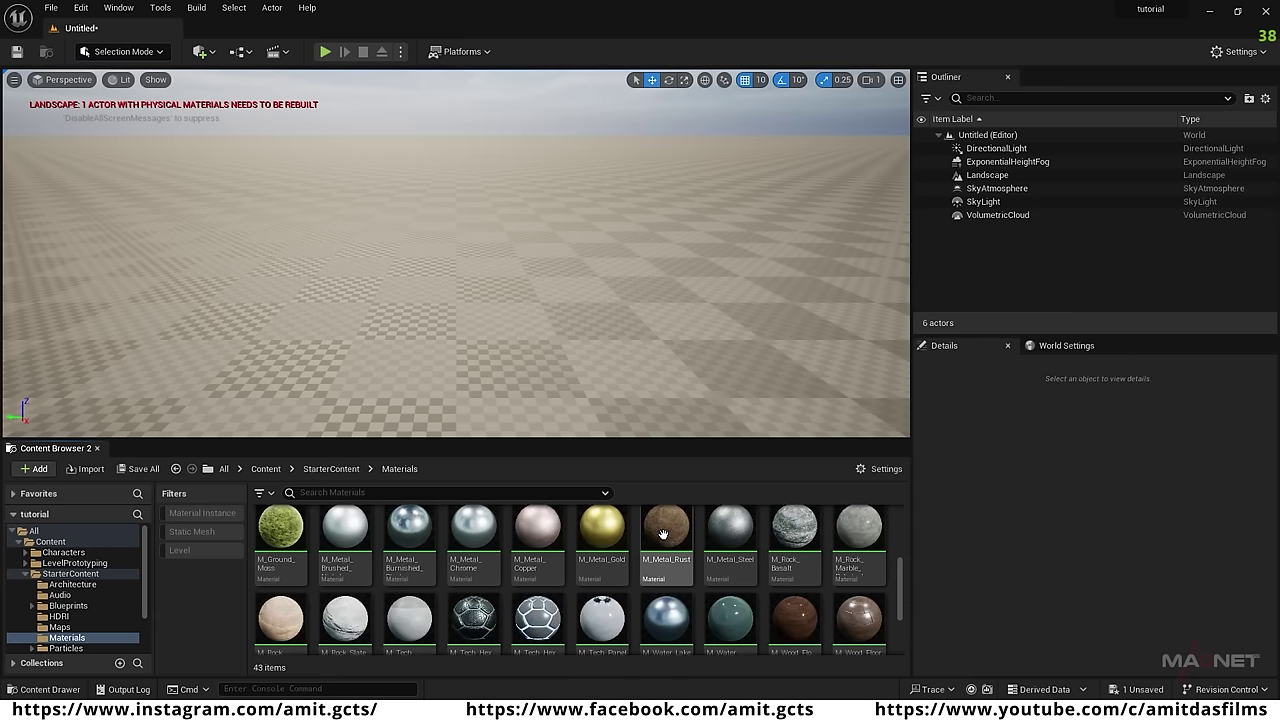
{"action": "left_click", "coordinate": [663, 535]}
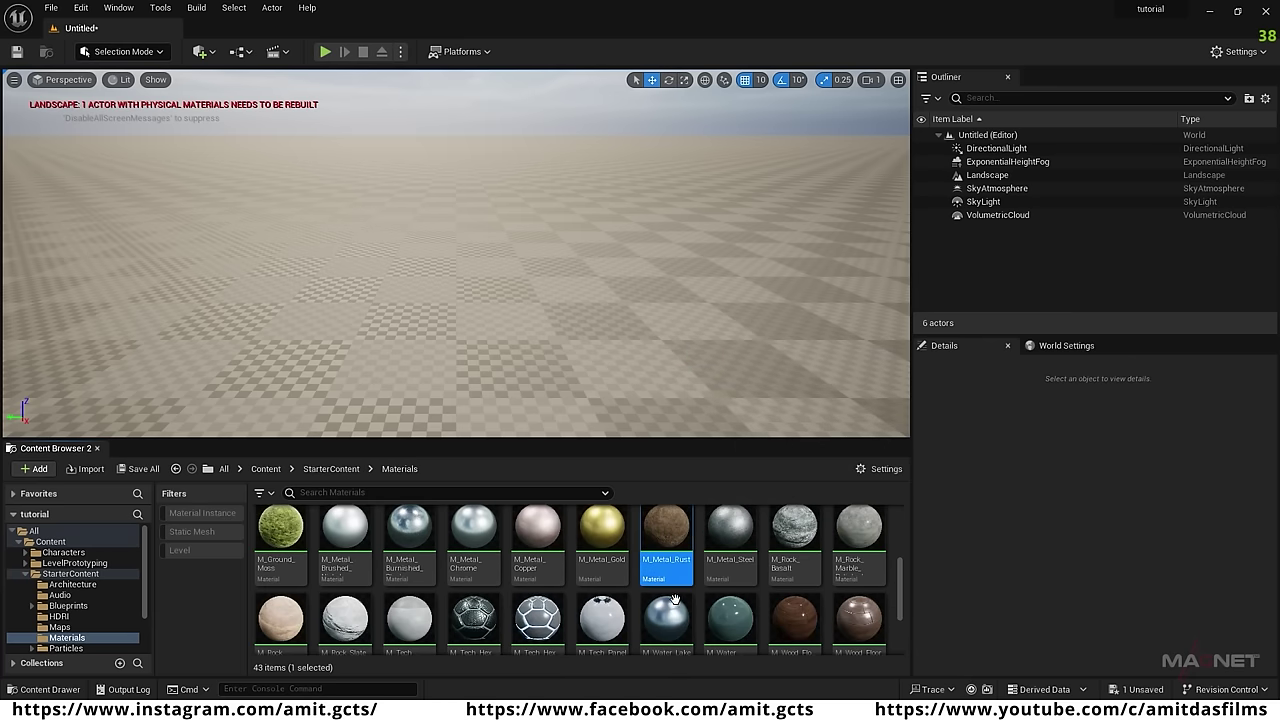
{"action": "left_click", "coordinate": [499, 330]}
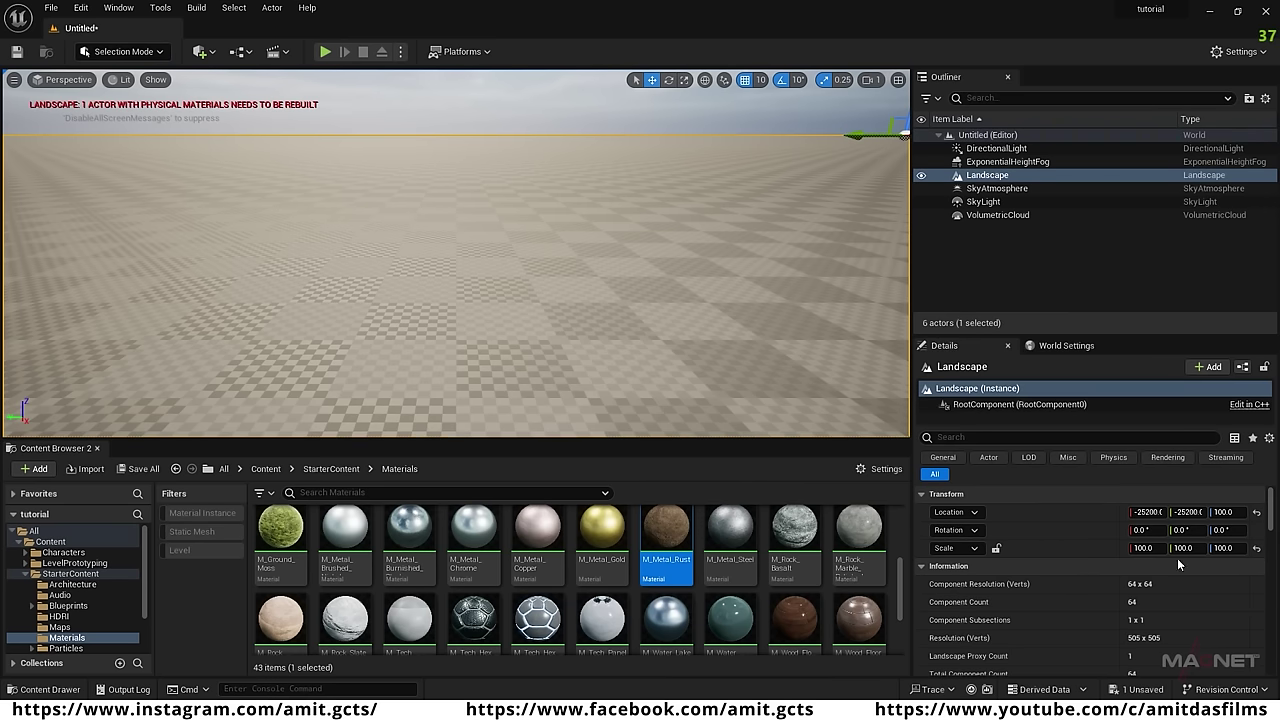
{"action": "left_click_drag", "start_coordinate": [1271, 505], "coordinate": [1272, 530]}
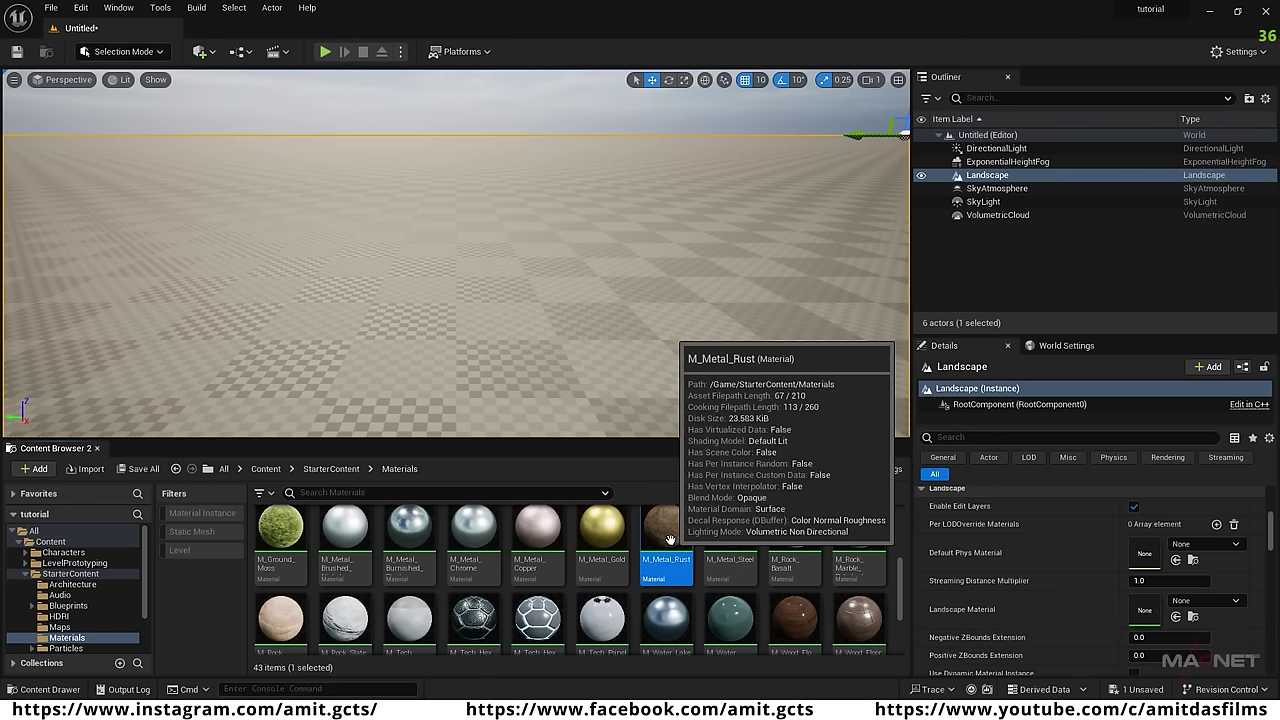
{"action": "left_click_drag", "start_coordinate": [670, 540], "coordinate": [1145, 609]}
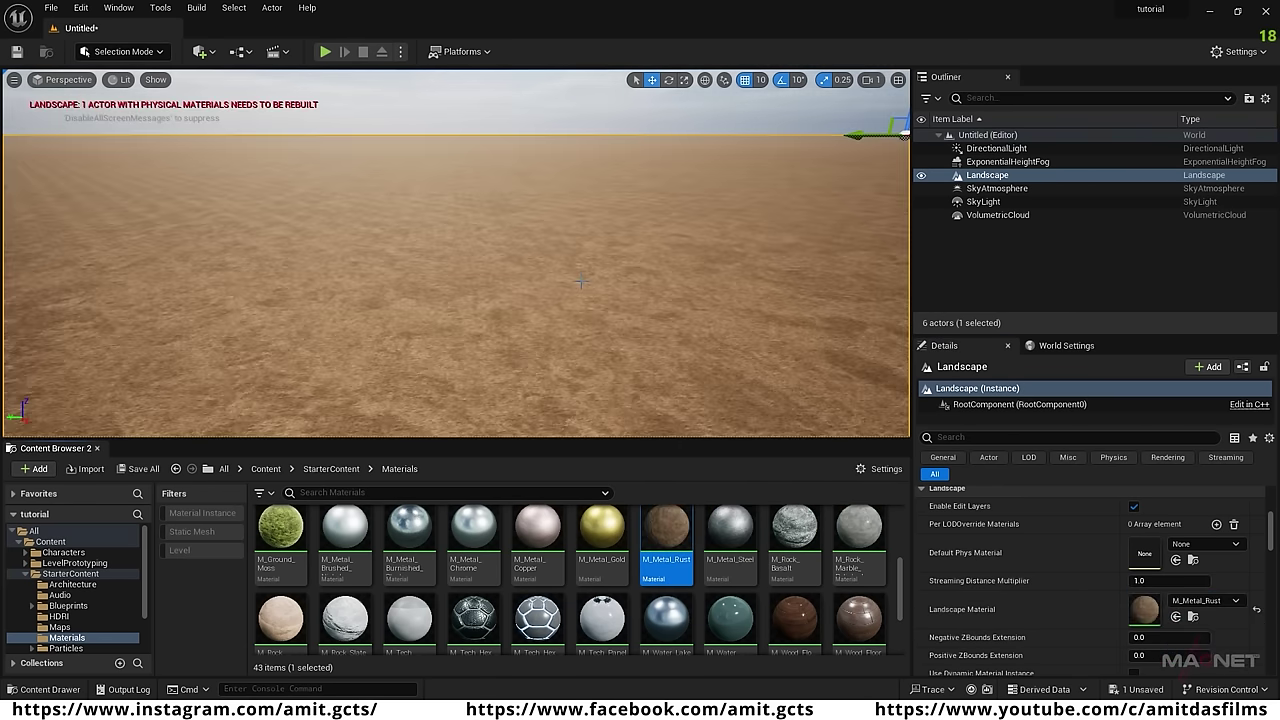
{"action": "mouse_move", "coordinate": [499, 398]}
{"action": "right_mouse_down"}
{"action": "mouse_move", "coordinate": [499, 432]}
{"action": "mouse_move", "coordinate": [499, 398]}
{"action": "right_mouse_up"}
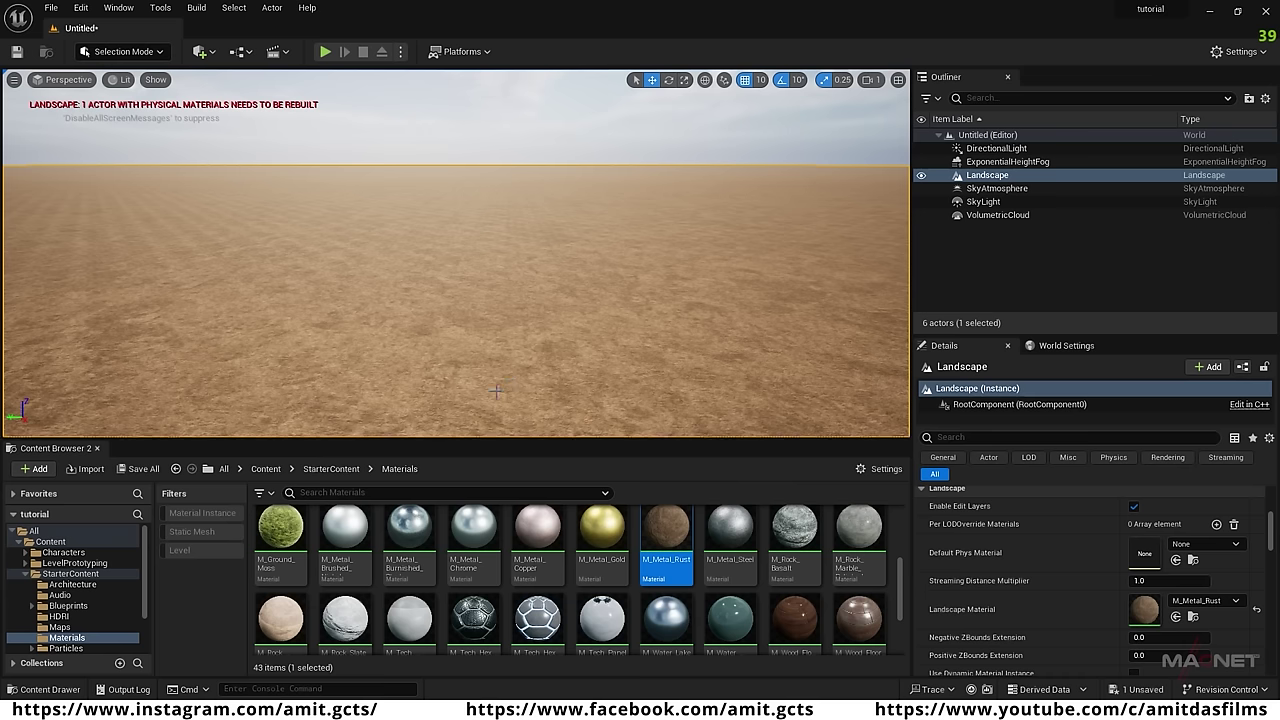
Search the plugins for "model" and check whether the Modeling Tools Editor Mode plugin is enabled.
{"action": "left_click", "coordinate": [80, 8]}
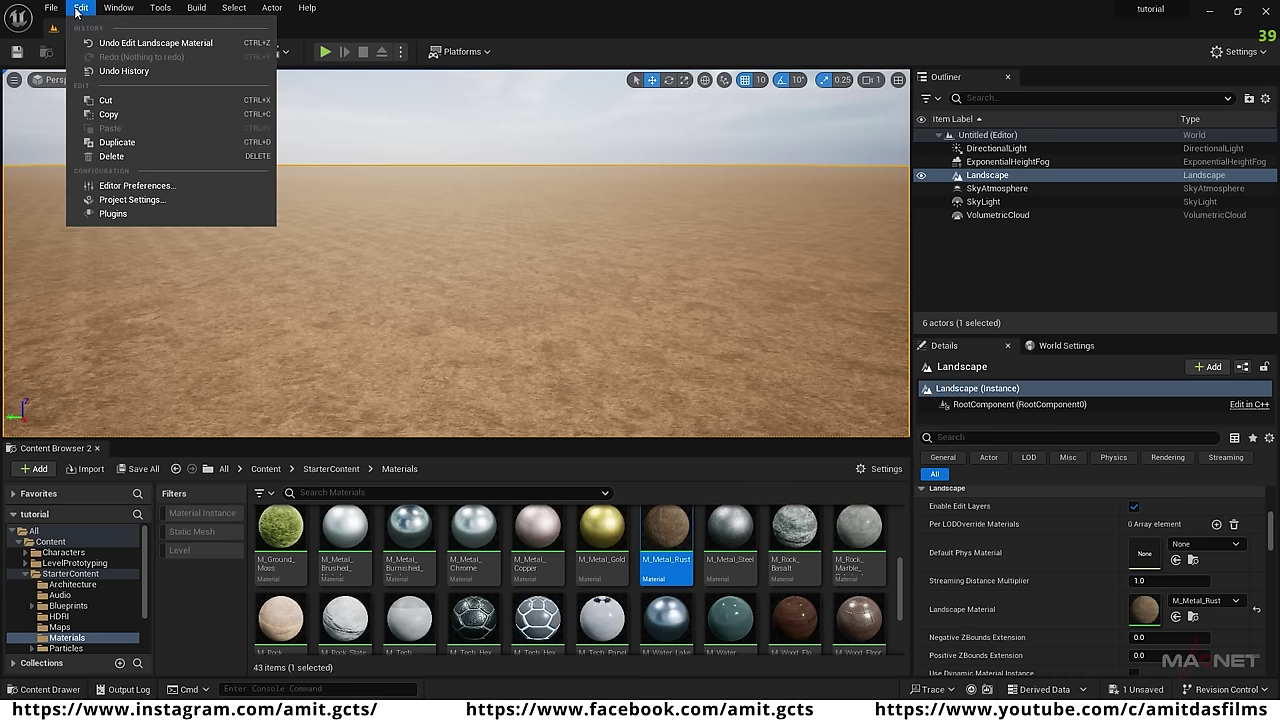
{"action": "left_click", "coordinate": [141, 214]}
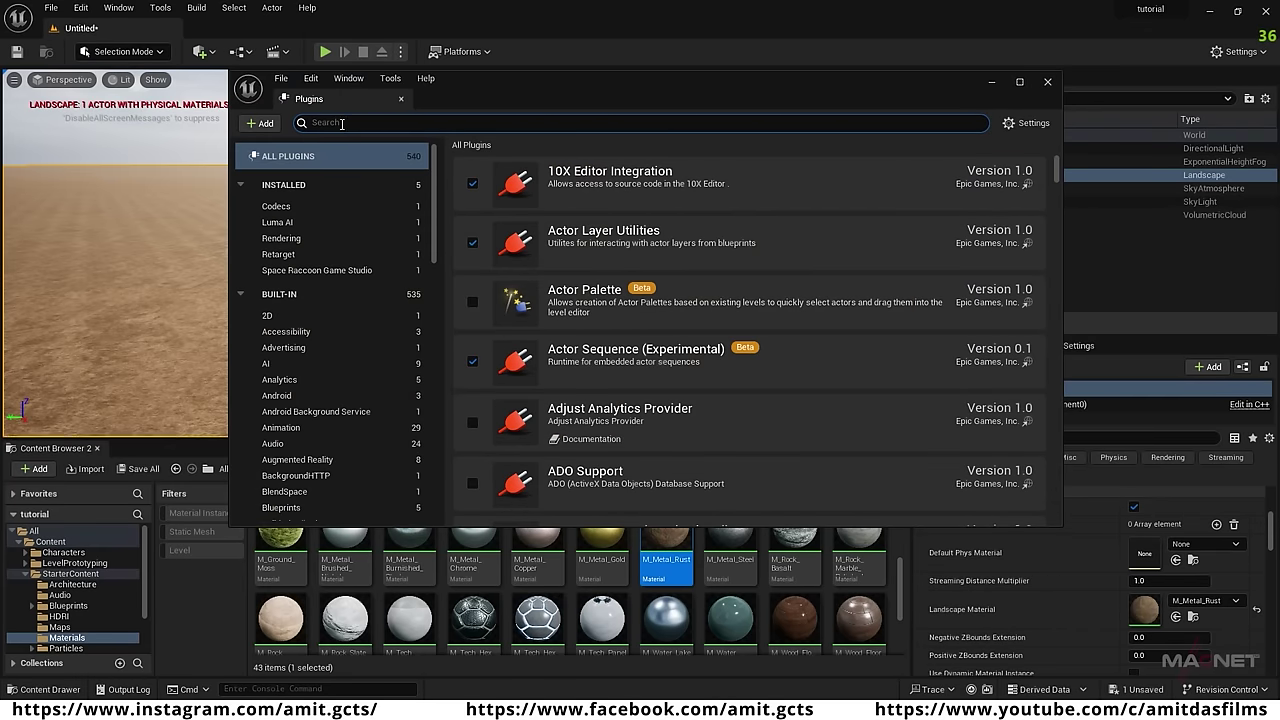
{"action": "type", "text": "model"}
{"action": "scroll", "coordinate": [586, 399], "scroll_direction": "down", "scroll_amount": 5}
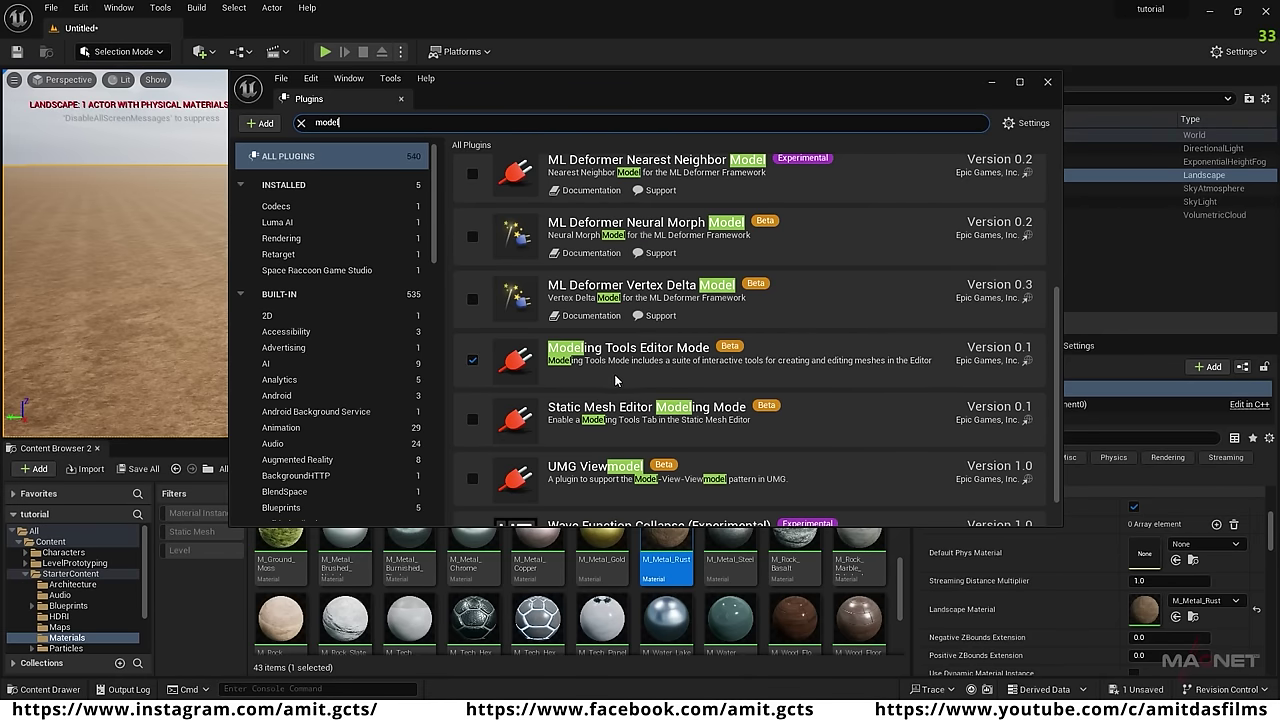
{"action": "left_click", "coordinate": [1049, 82]}
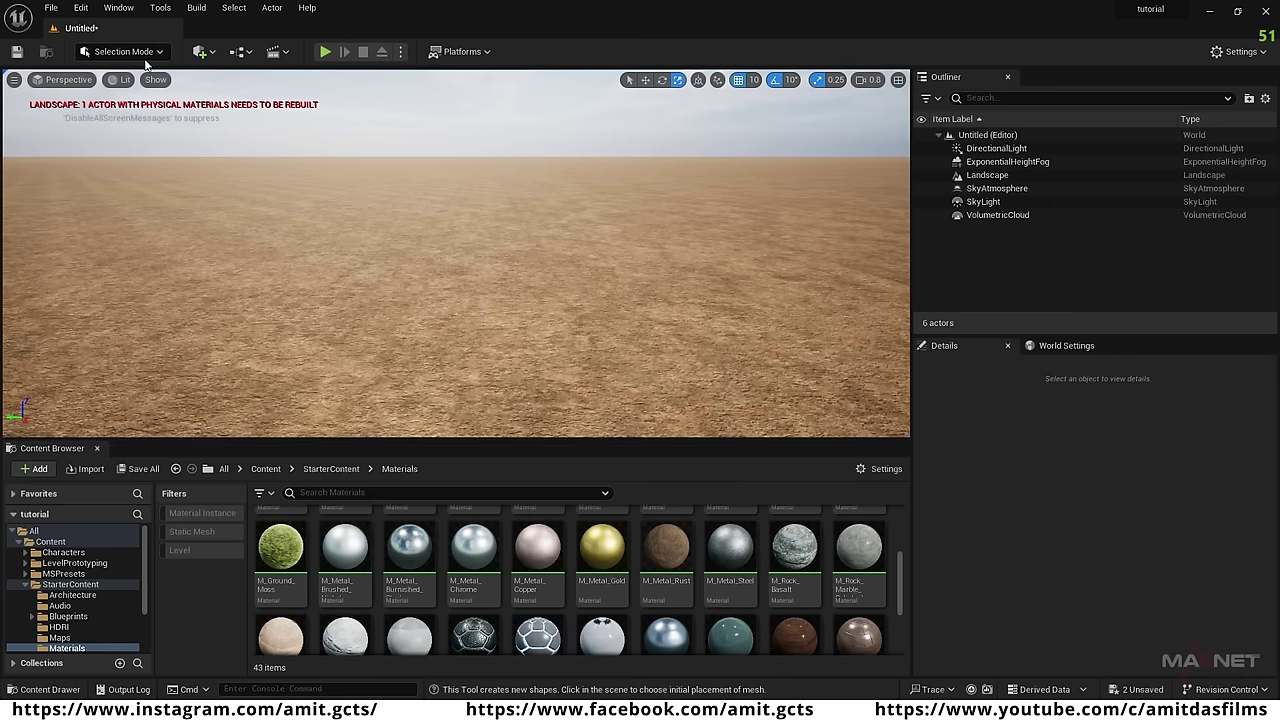
In Modeling mode, create a rectangle static mesh with 50 width and 50 depth subdivisions and place it on the landscape.
{"action": "left_click", "coordinate": [155, 54]}
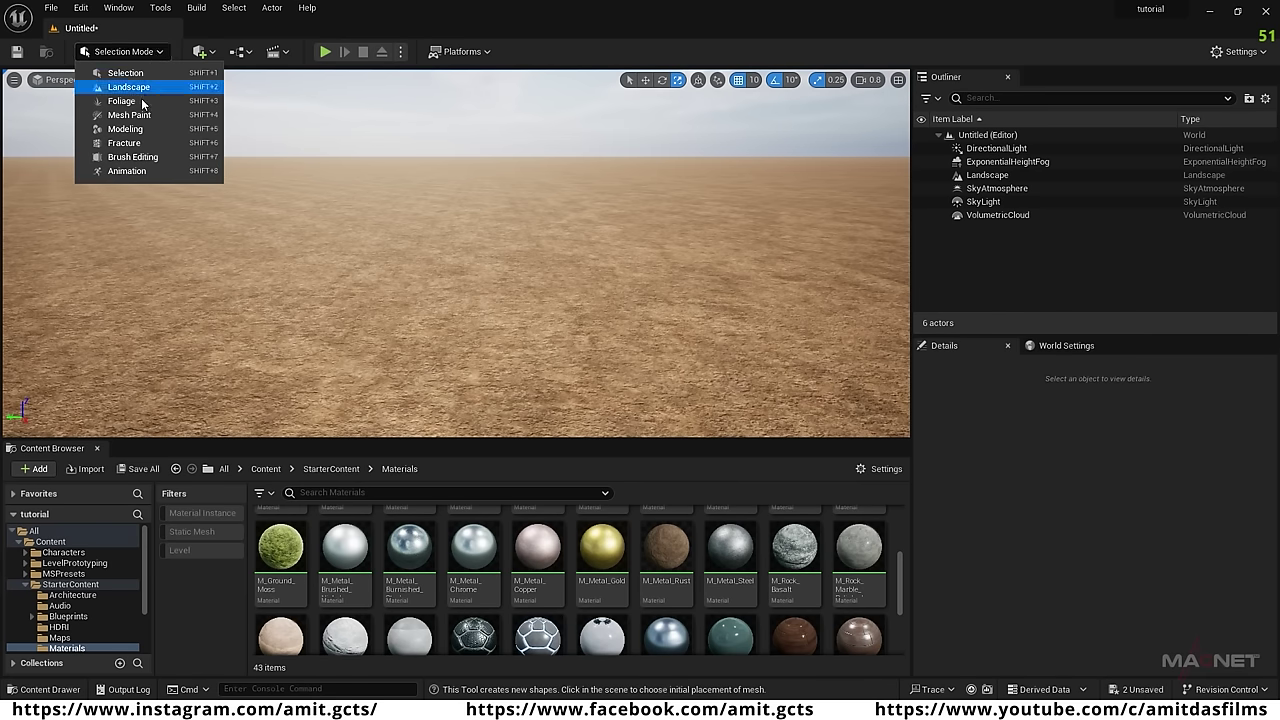
{"action": "left_click", "coordinate": [143, 132]}
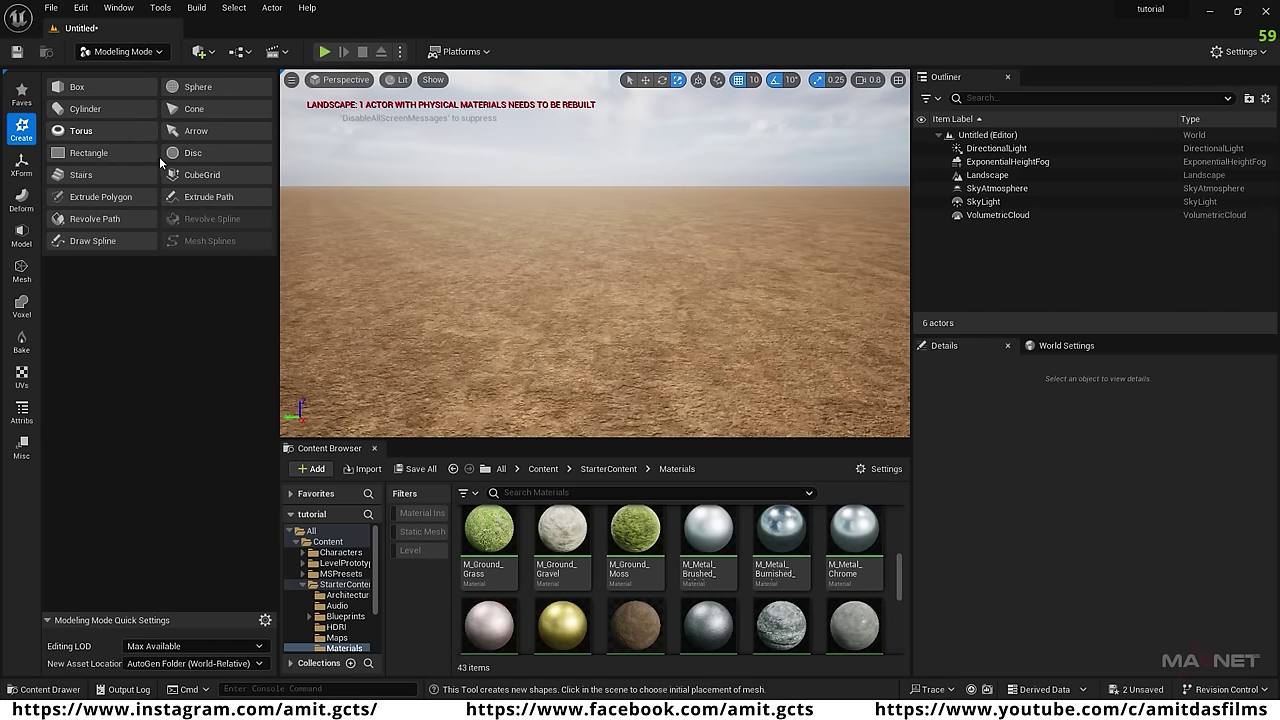
{"action": "left_click", "coordinate": [75, 153]}
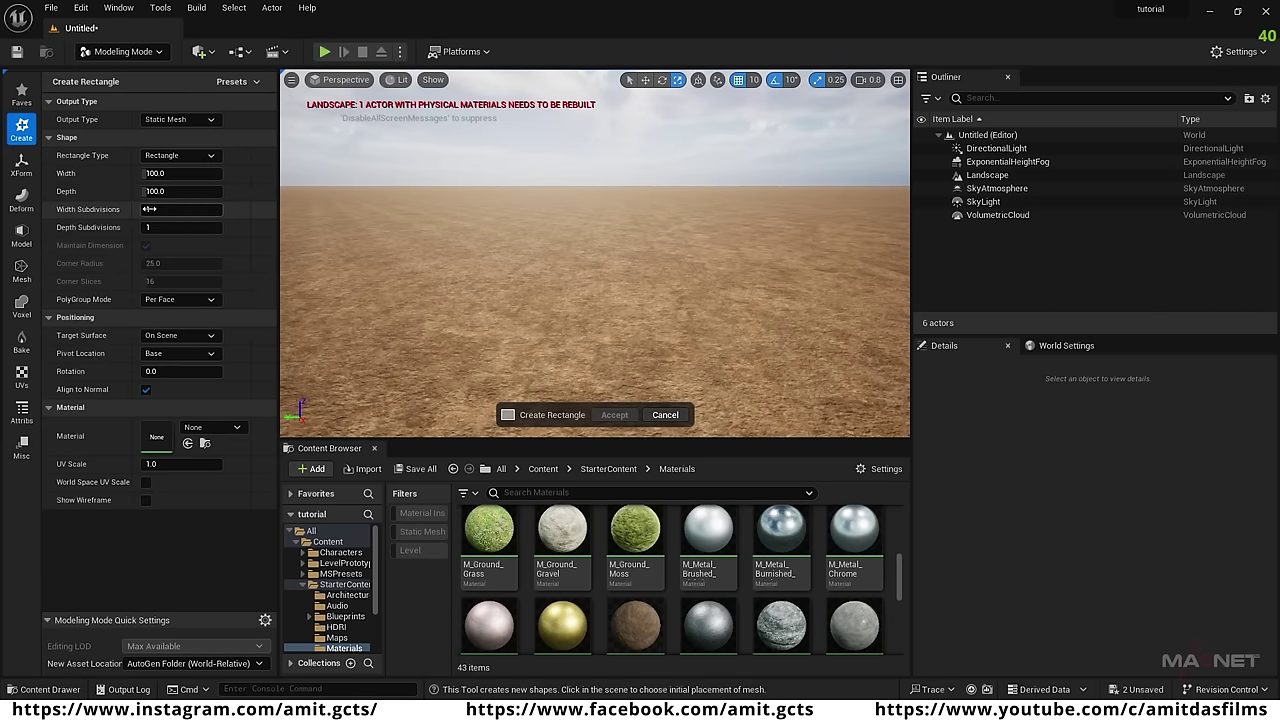
{"action": "type", "text": "50"}
{"action": "key", "text": "Tab"}
{"action": "type", "text": "50"}
{"action": "key", "text": "Return"}
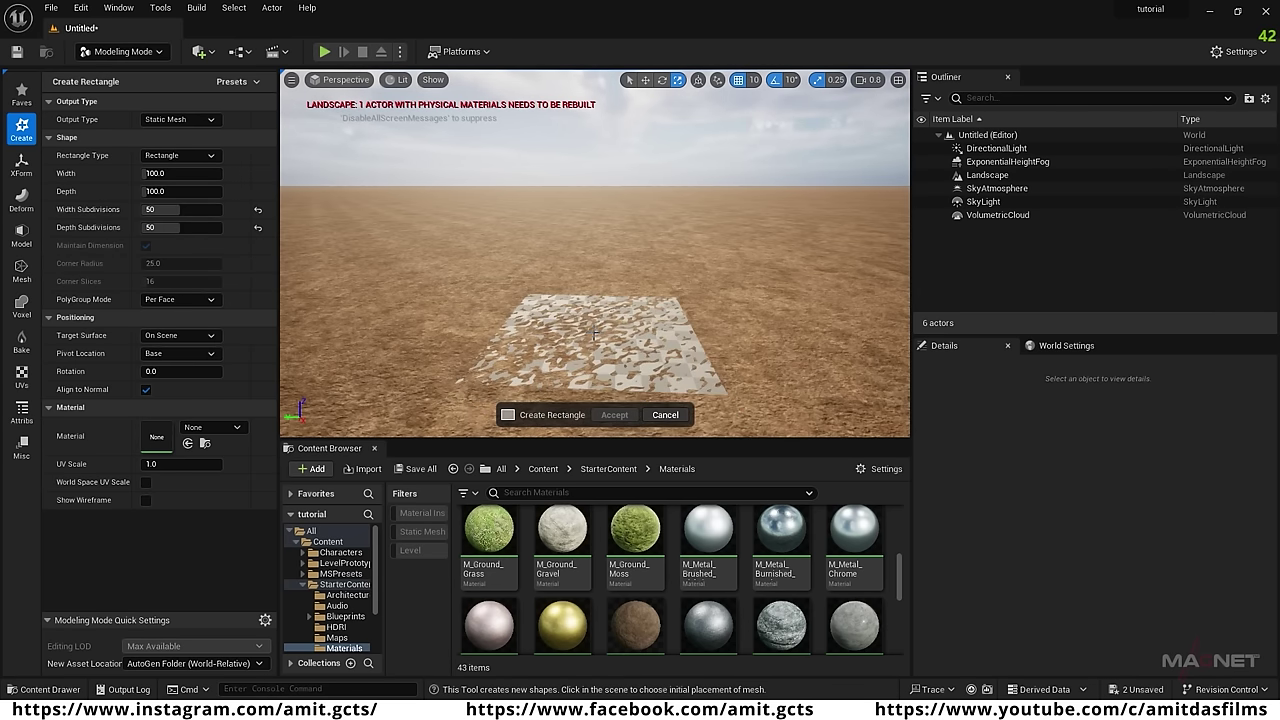
{"action": "left_click", "coordinate": [589, 331]}
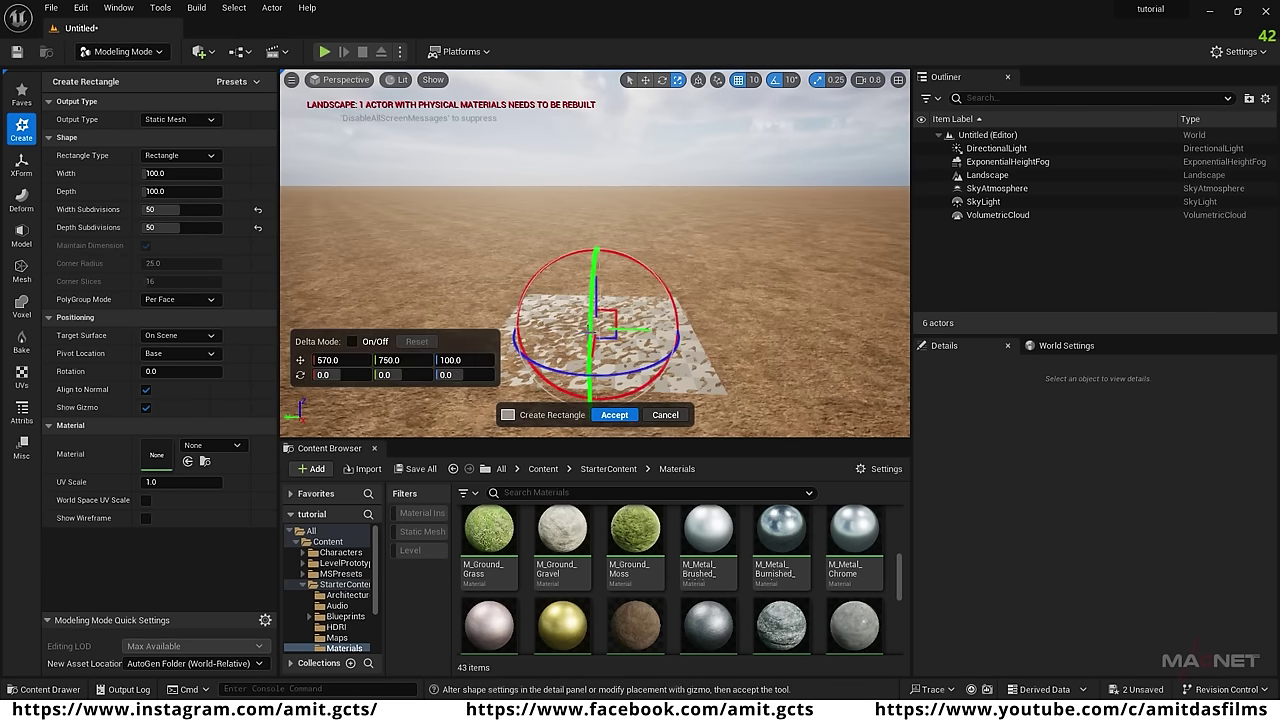
{"action": "left_click", "coordinate": [614, 415]}
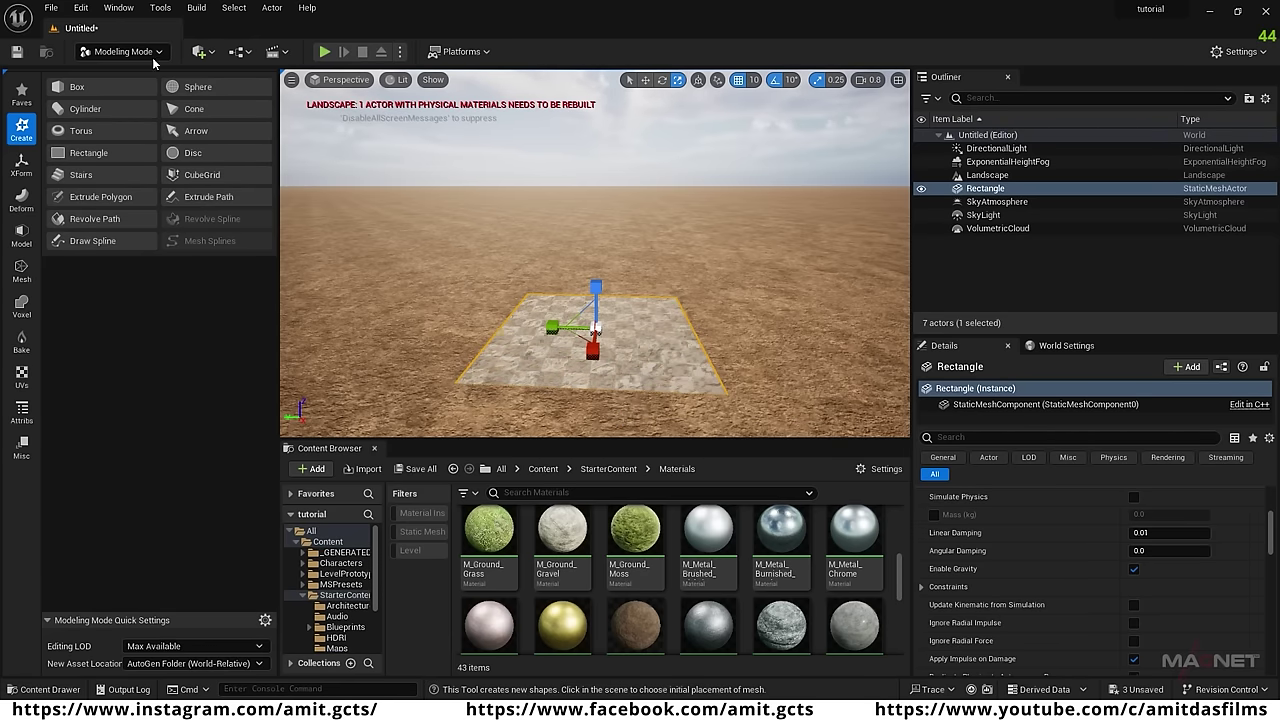
Return to Selection mode and raise the rectangle above the landscape to a Z location of about 110.
{"action": "left_click", "coordinate": [118, 51]}
{"action": "left_click", "coordinate": [124, 73]}
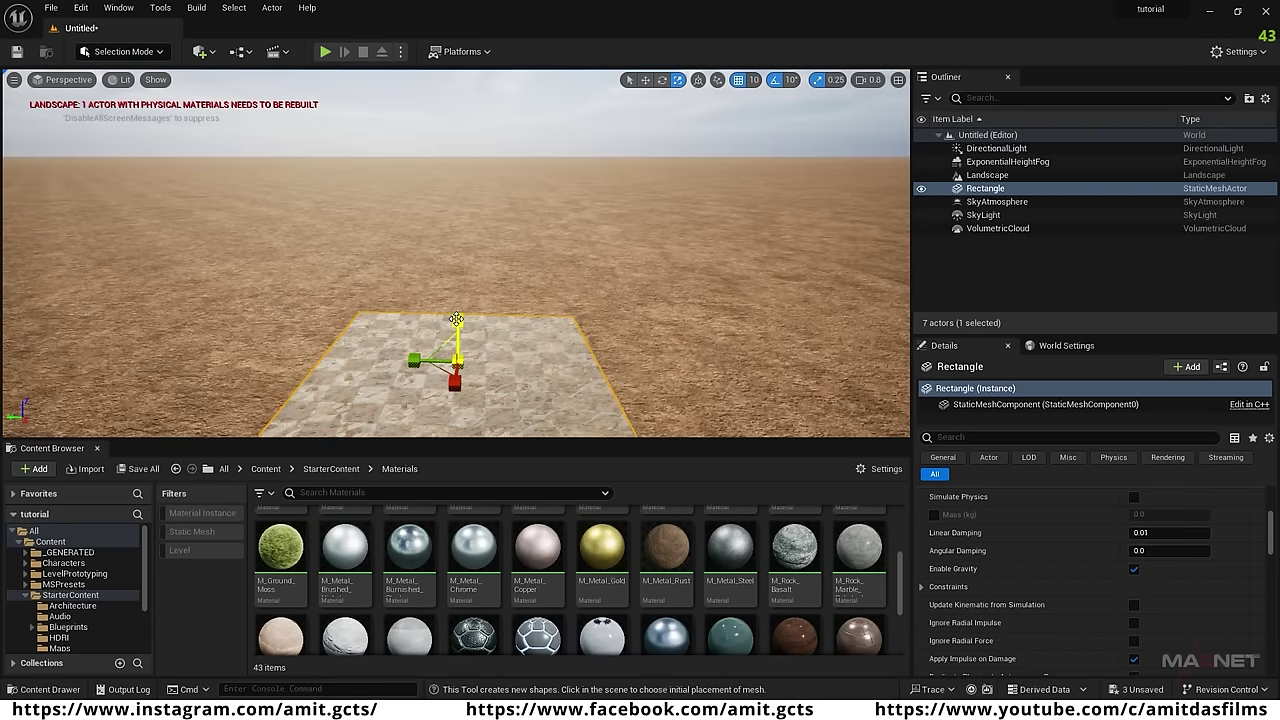
{"action": "key", "text": "w"}
{"action": "left_click_drag", "start_coordinate": [457, 317], "coordinate": [454, 300]}
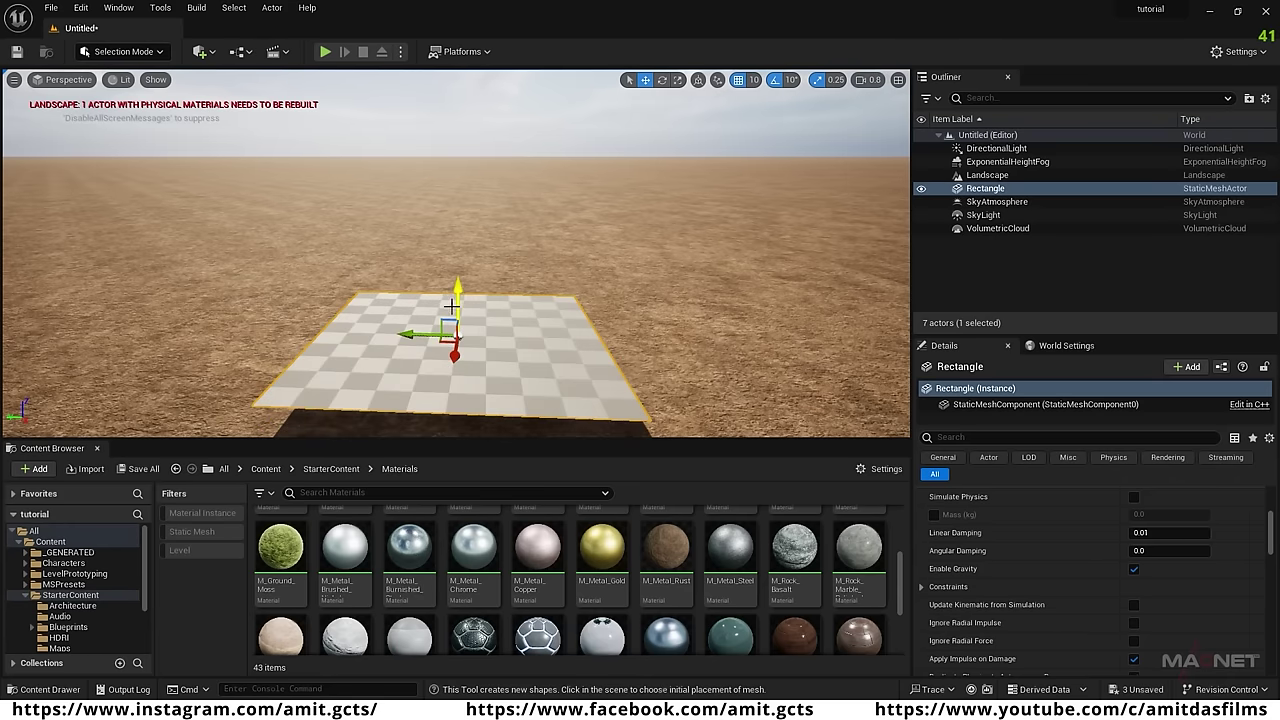
{"action": "right_click_drag", "start_coordinate": [454, 300], "coordinate": [529, 347]}
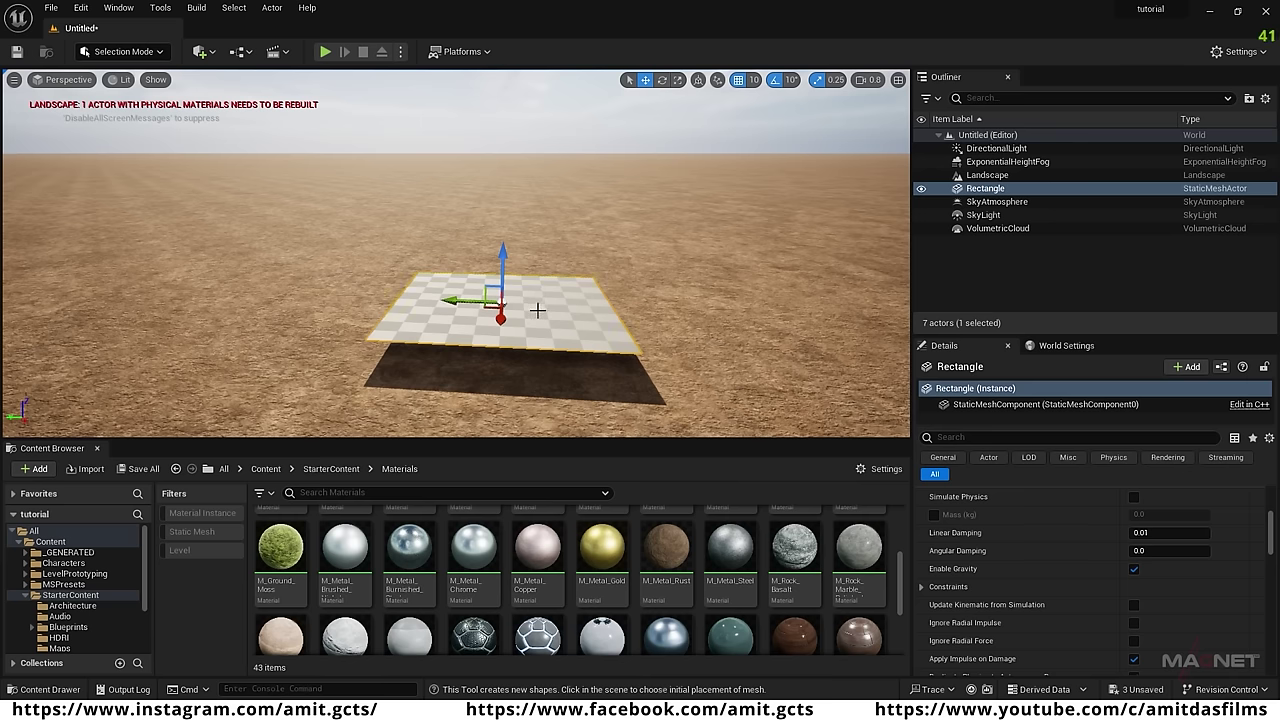
Locate the static mesh asset used by the Rectangle actor in the project content.
{"action": "left_click", "coordinate": [986, 189]}
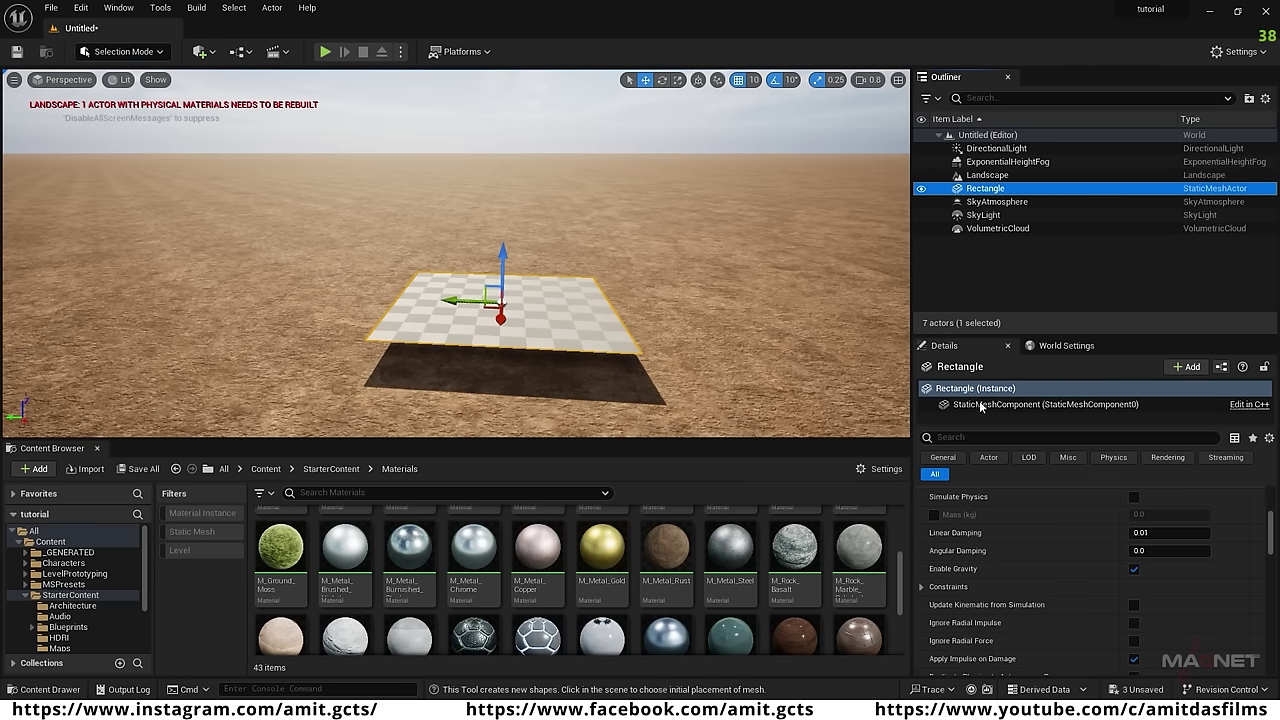
{"action": "left_click_drag", "start_coordinate": [1272, 541], "coordinate": [1271, 513]}
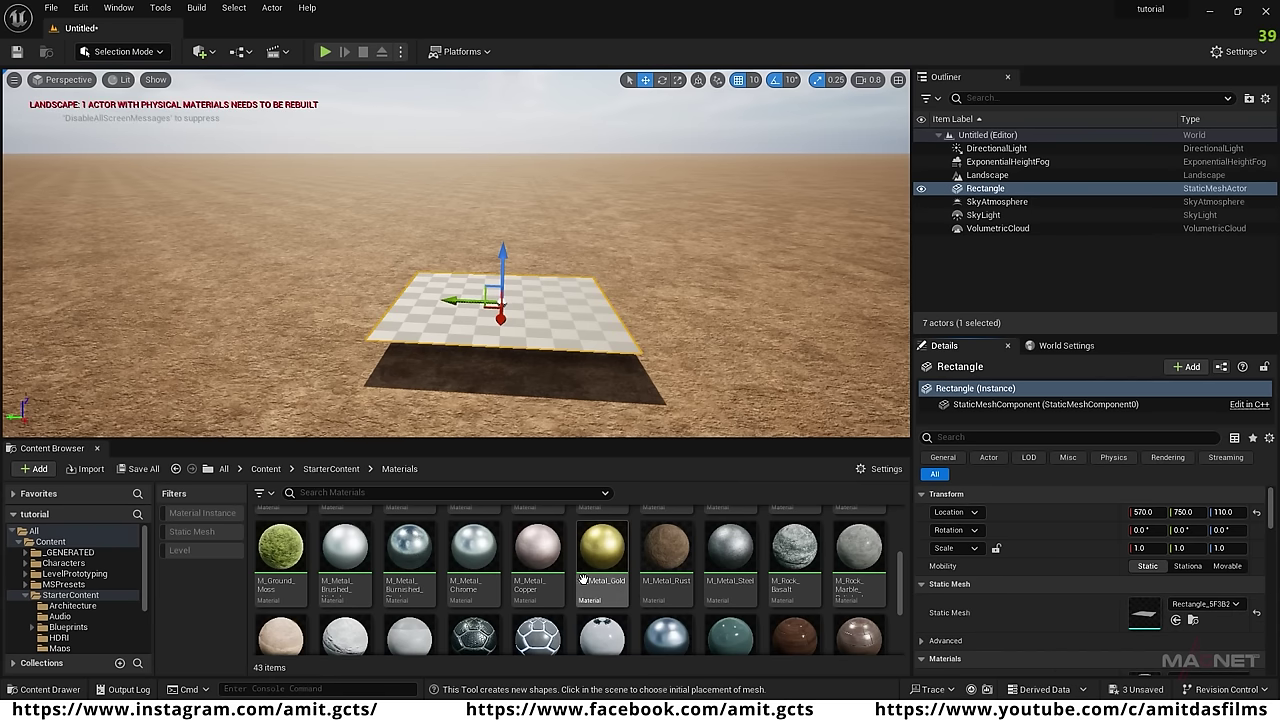
{"action": "left_click", "coordinate": [1193, 620]}
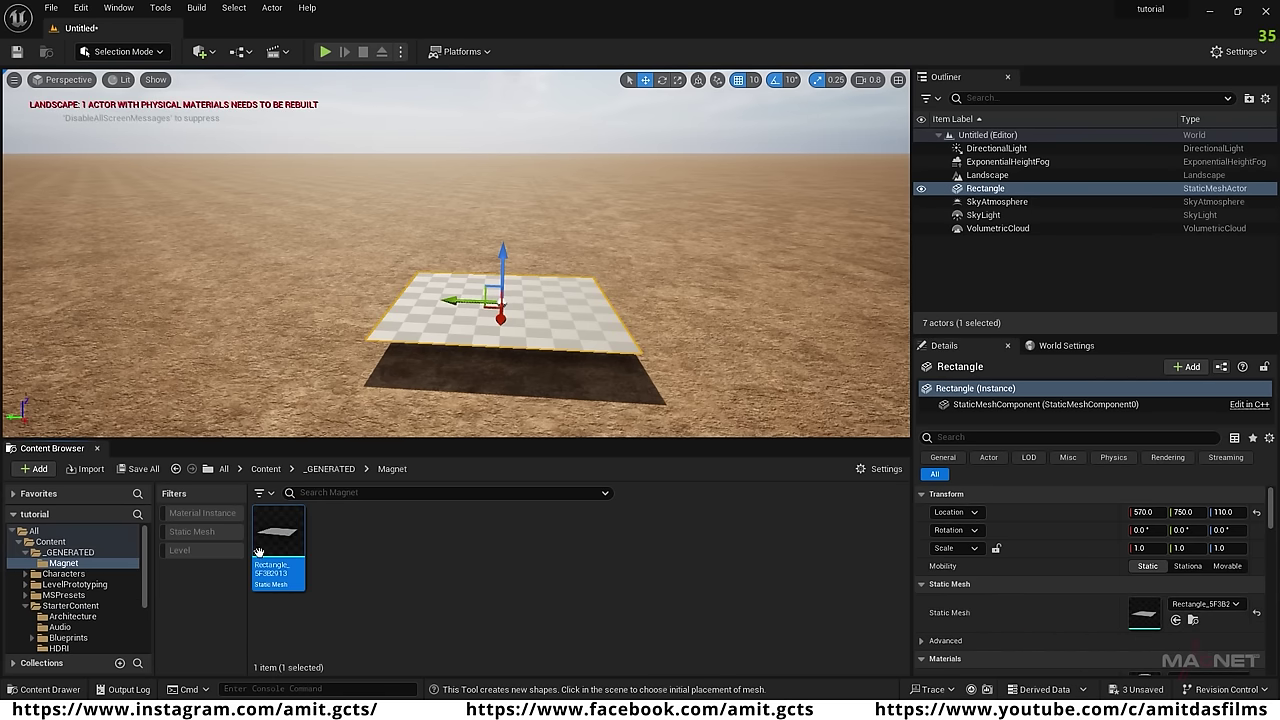
Export the rectangle's static mesh asset as road.FBX to the New folder (2) directory with the default FBX 2013 options.
{"action": "mouse_move", "coordinate": [281, 535]}
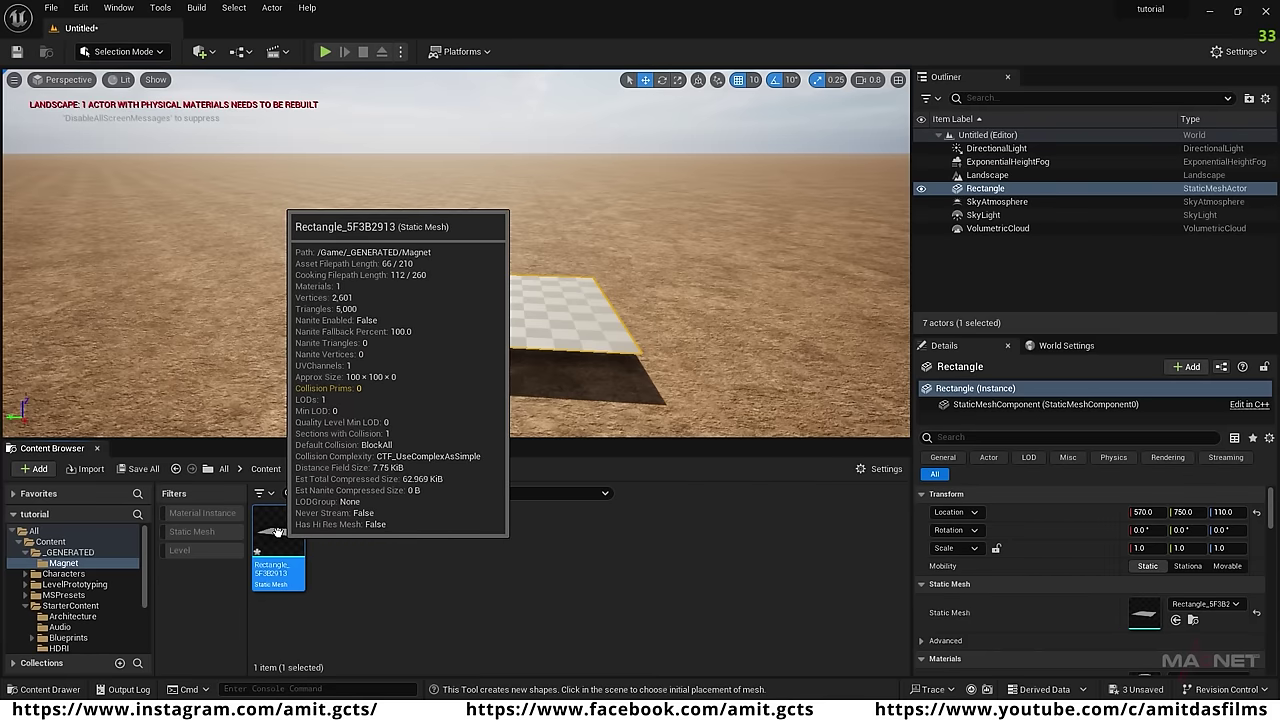
{"action": "right_click", "coordinate": [280, 536]}
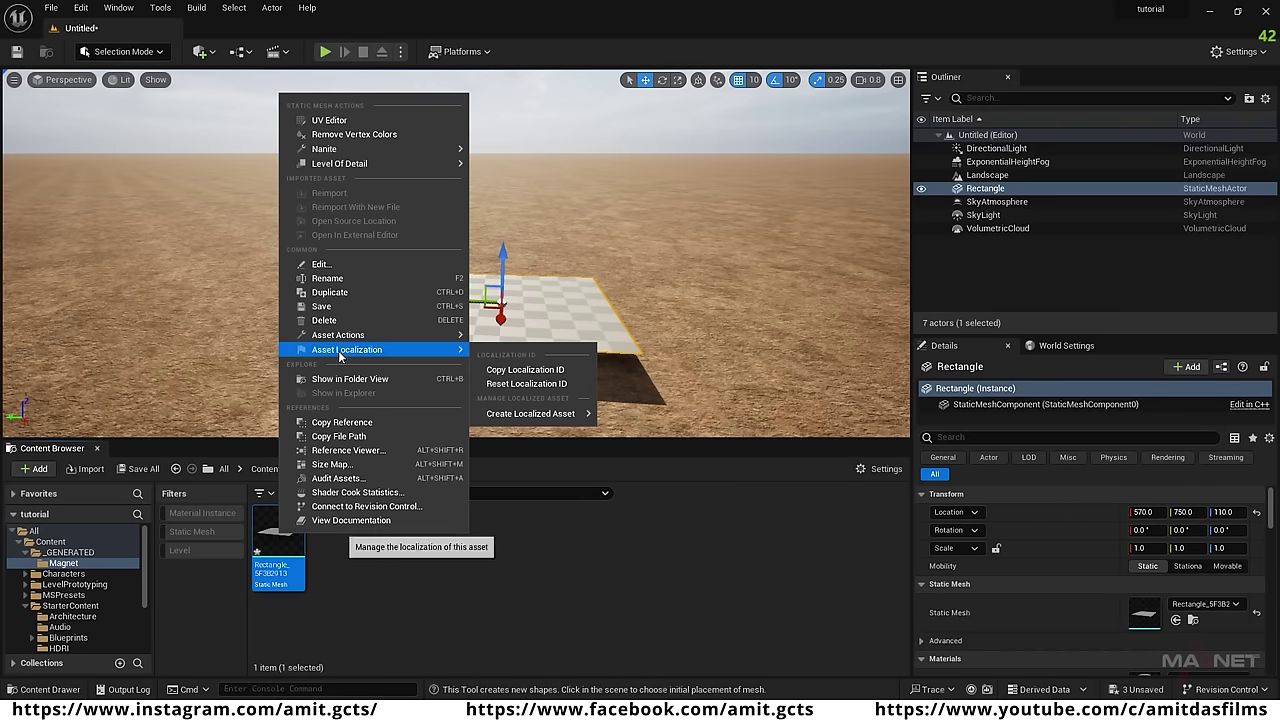
{"action": "mouse_move", "coordinate": [371, 335]}
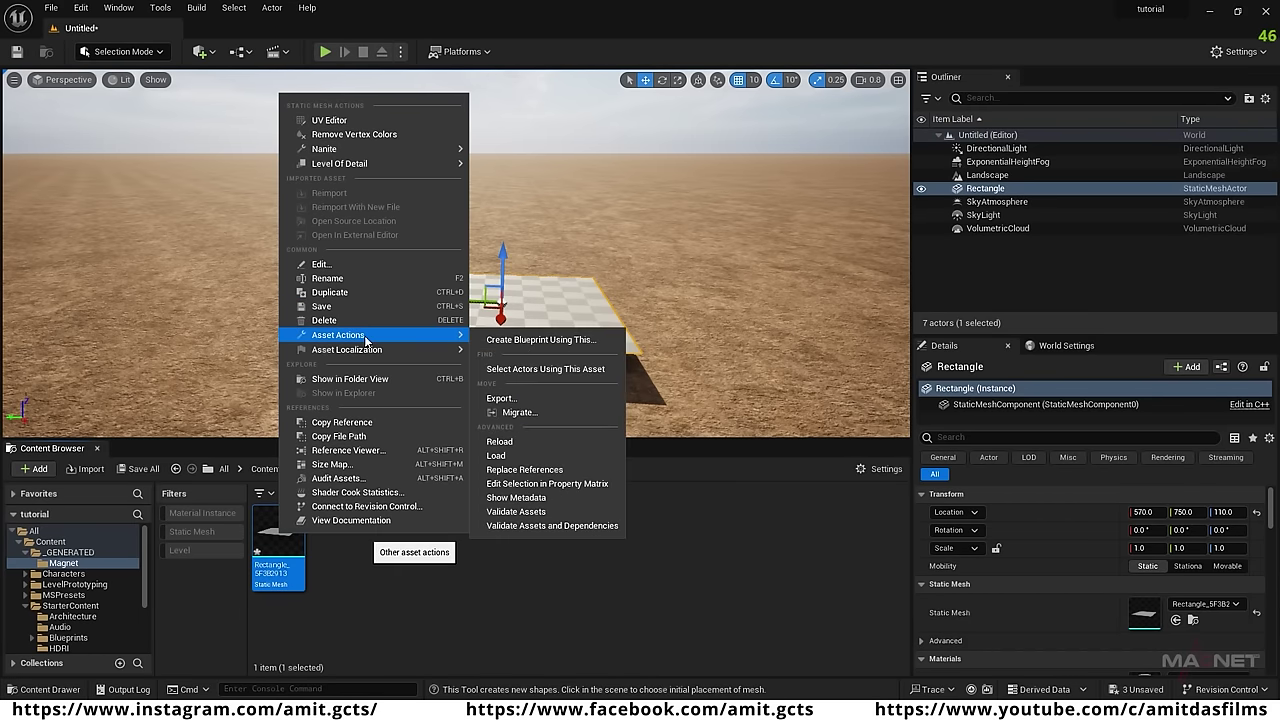
{"action": "left_click", "coordinate": [502, 398]}
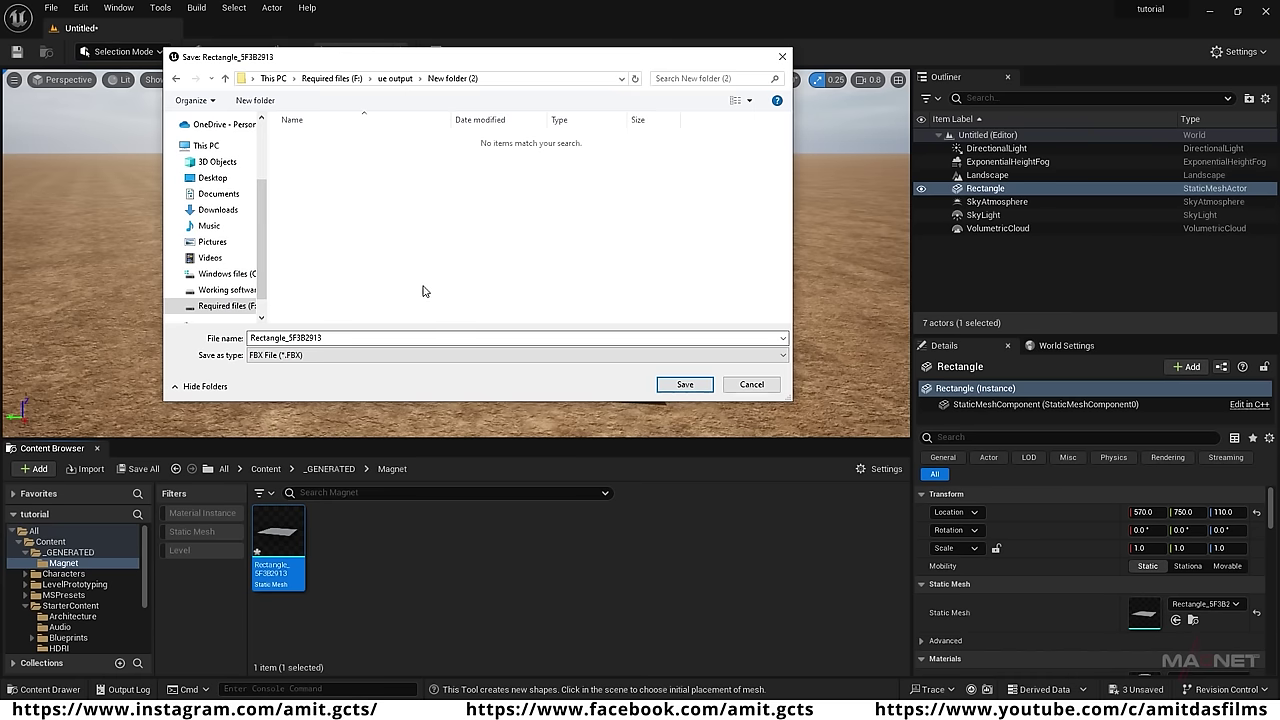
{"action": "double_click", "coordinate": [332, 337]}
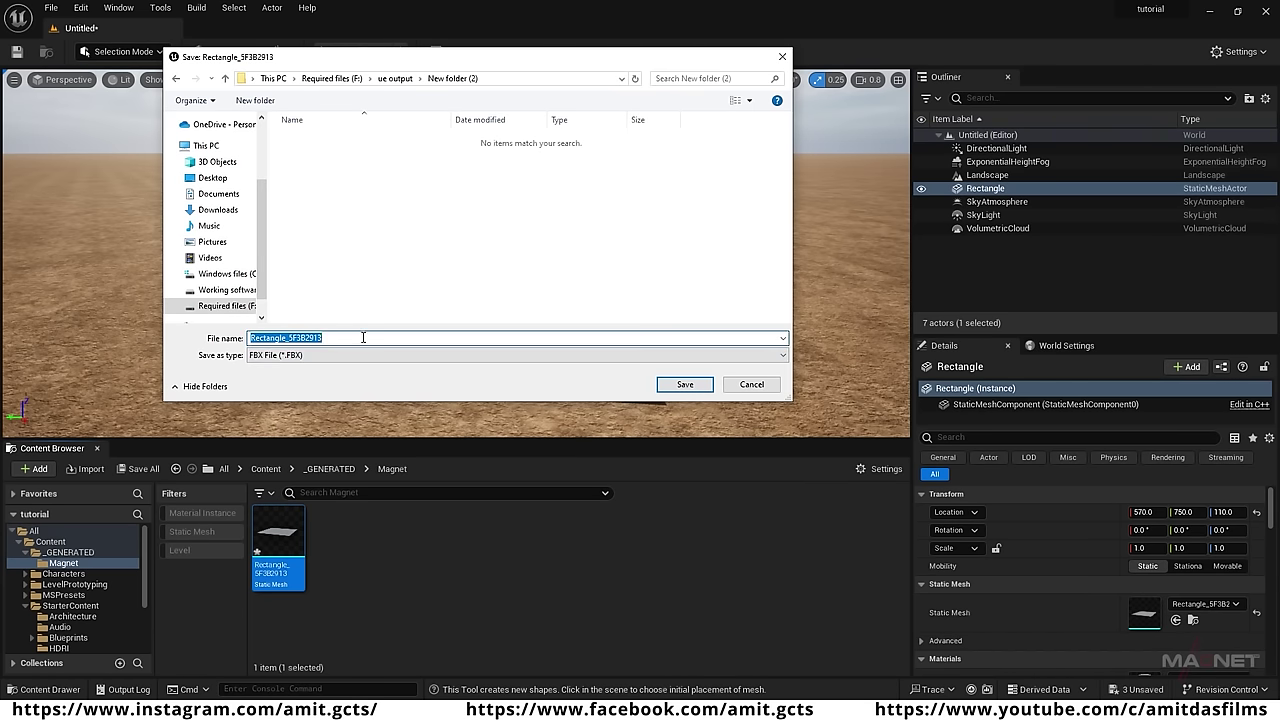
{"action": "type", "text": "road"}
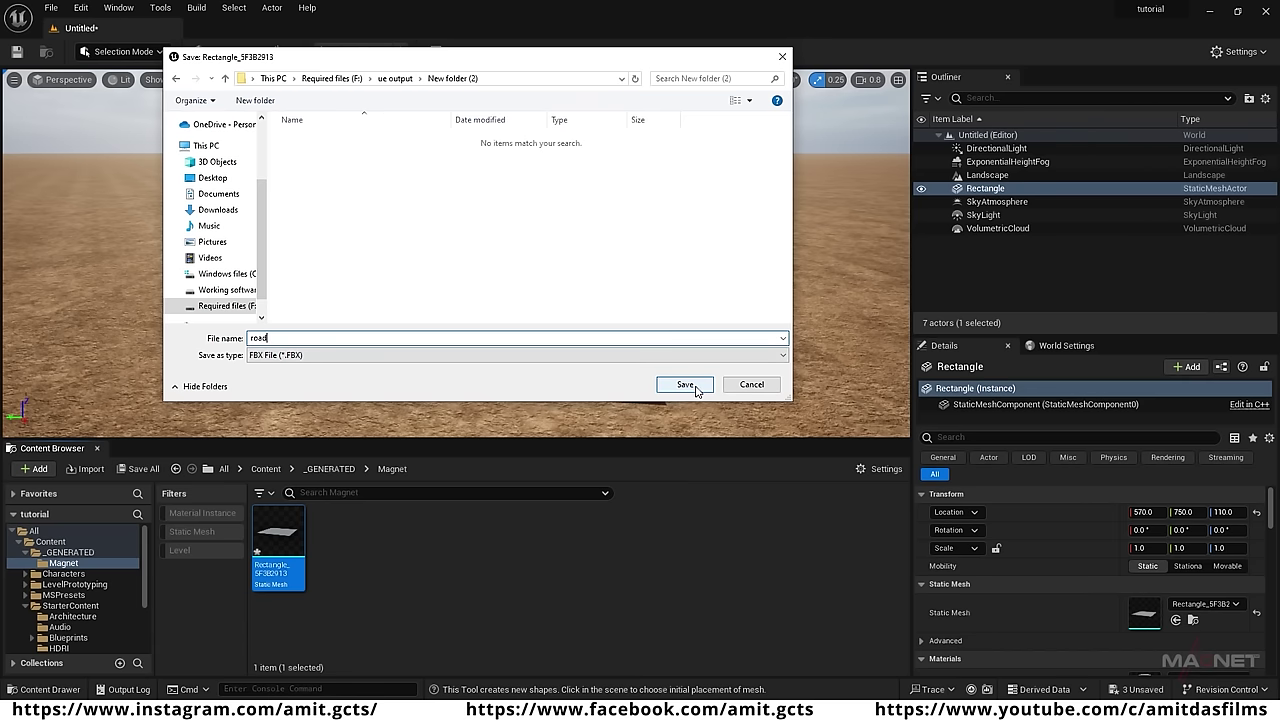
{"action": "left_click", "coordinate": [685, 385]}
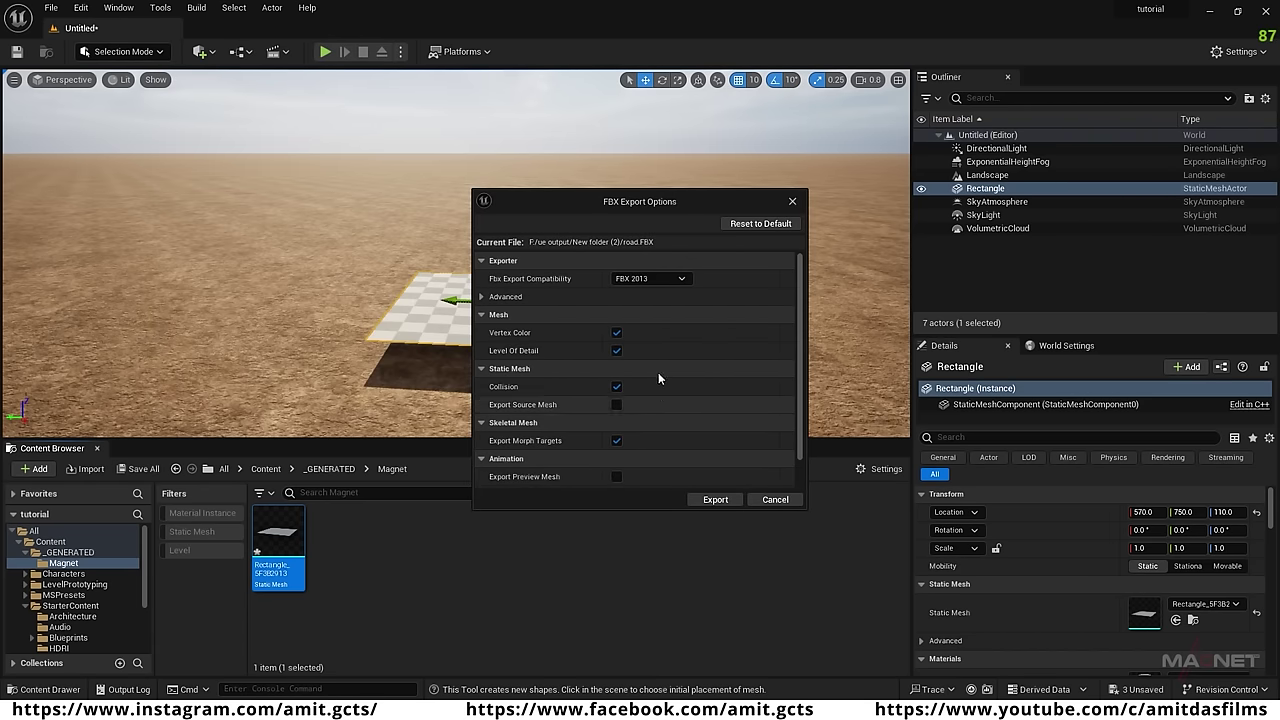
{"action": "left_click", "coordinate": [715, 500]}
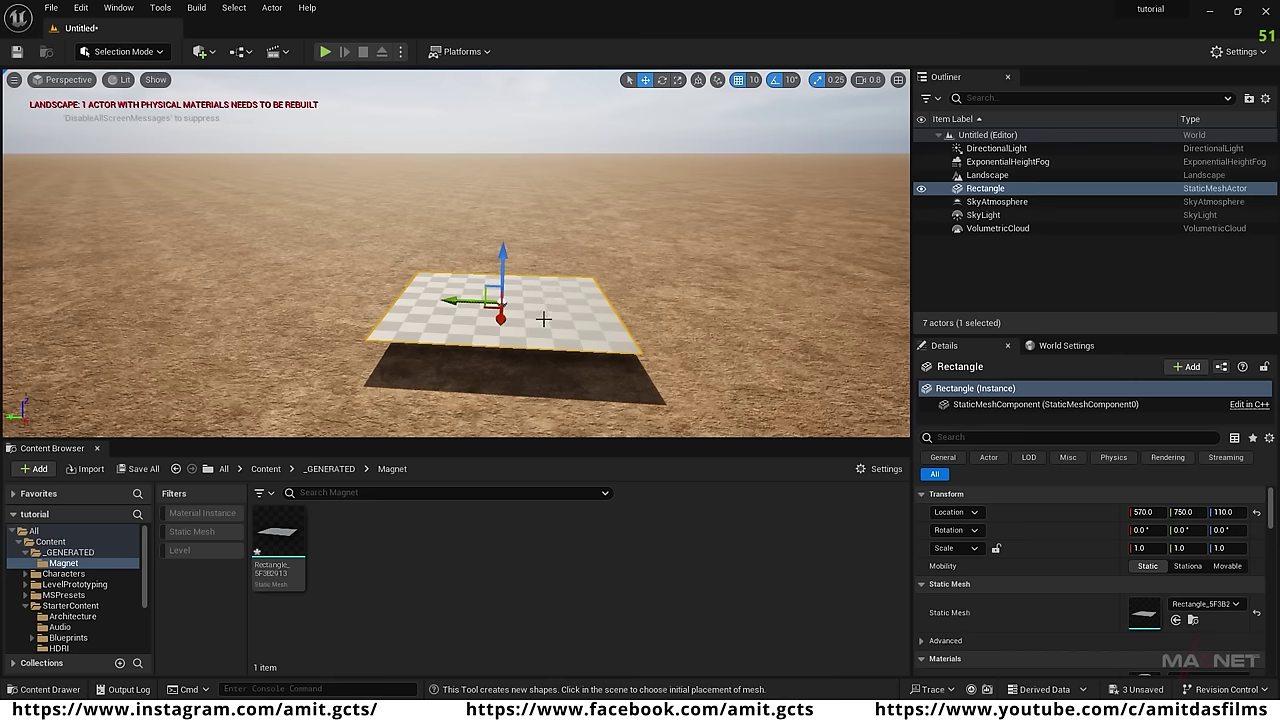
Delete the rectangle from the level and switch to File Explorer to select the exported road.FBX.
{"action": "key", "text": "Delete"}
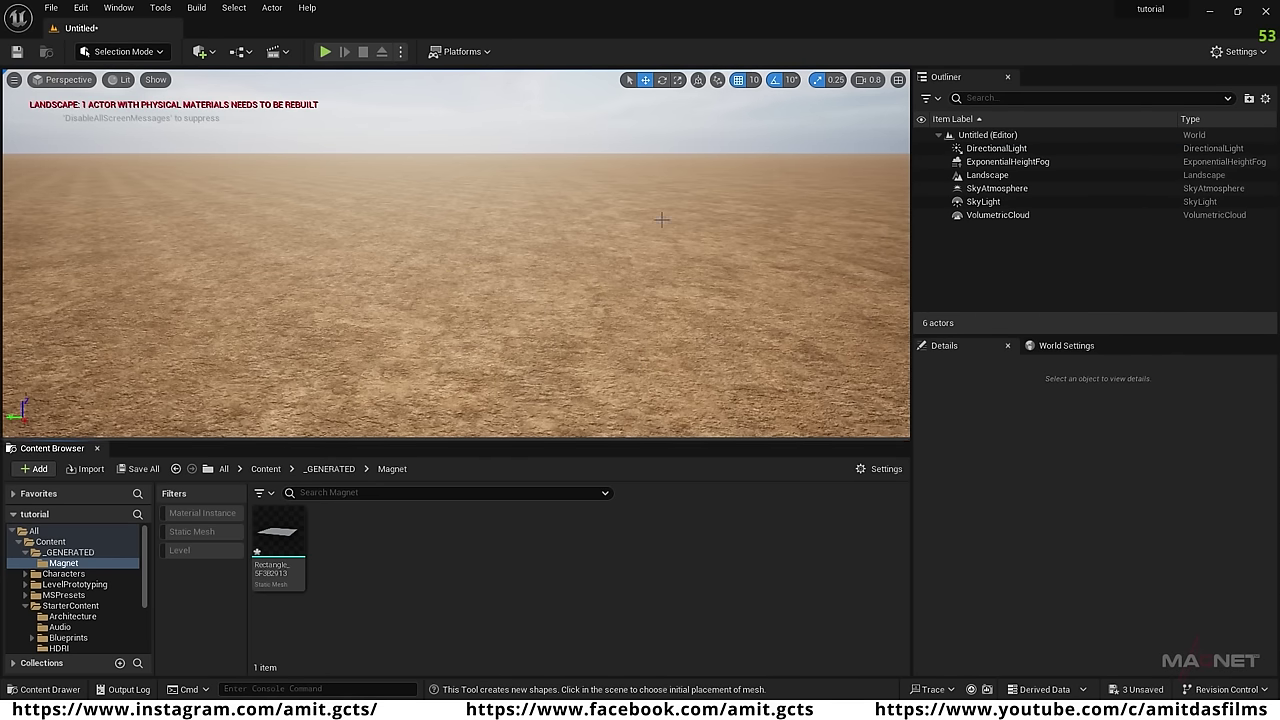
{"action": "key", "text": "alt+Tab"}
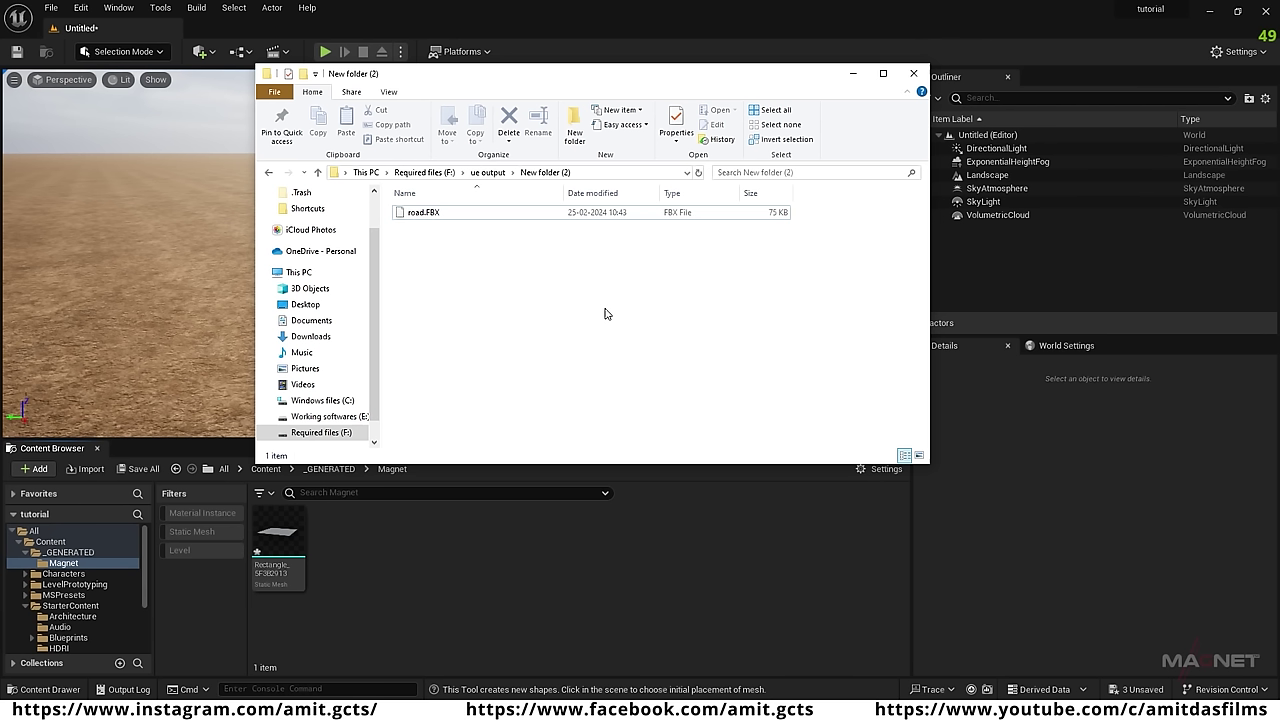
{"action": "left_click", "coordinate": [504, 217]}
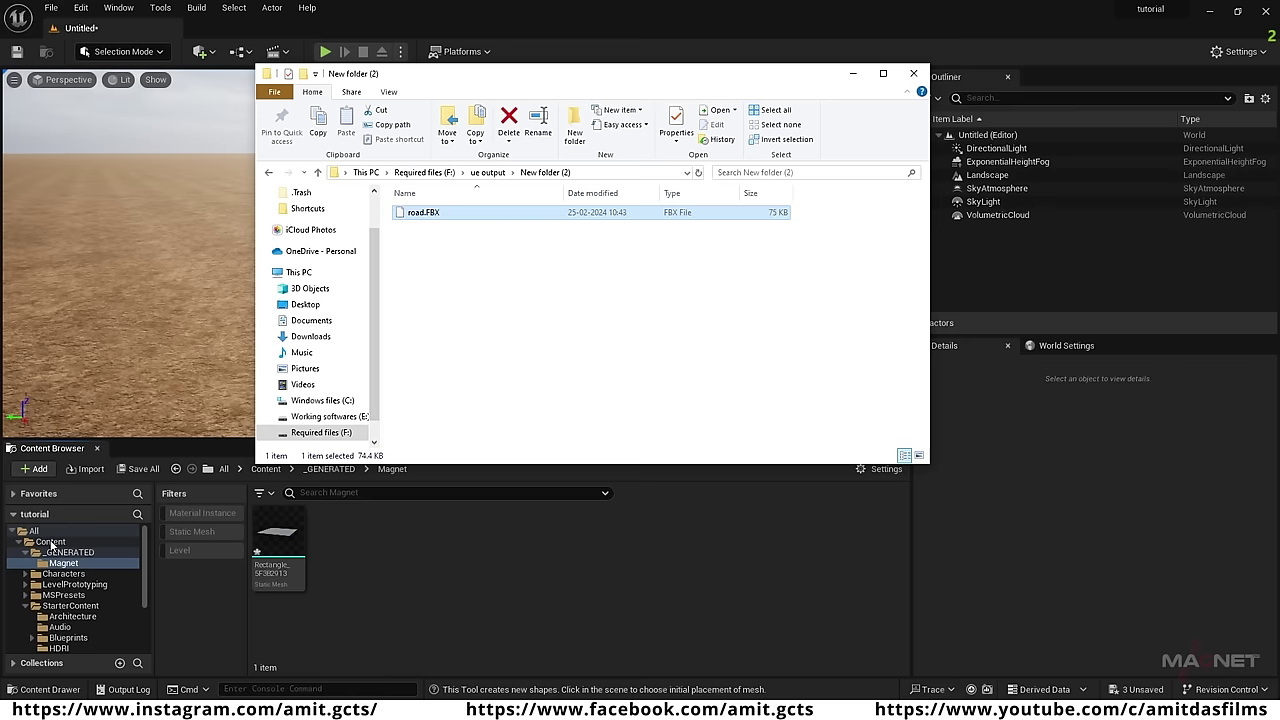
Back in Unreal Editor, create a folder named 3D_model under Content and open it.
{"action": "left_click", "coordinate": [48, 541]}
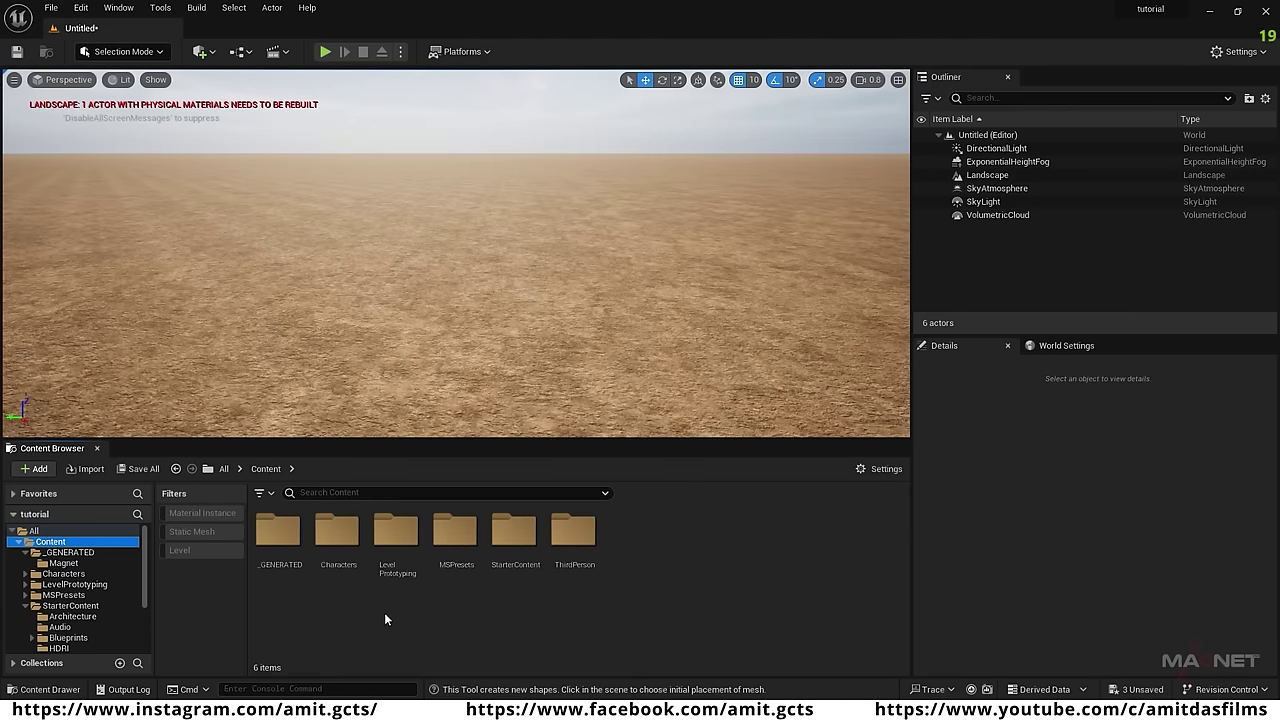
{"action": "right_click", "coordinate": [385, 614]}
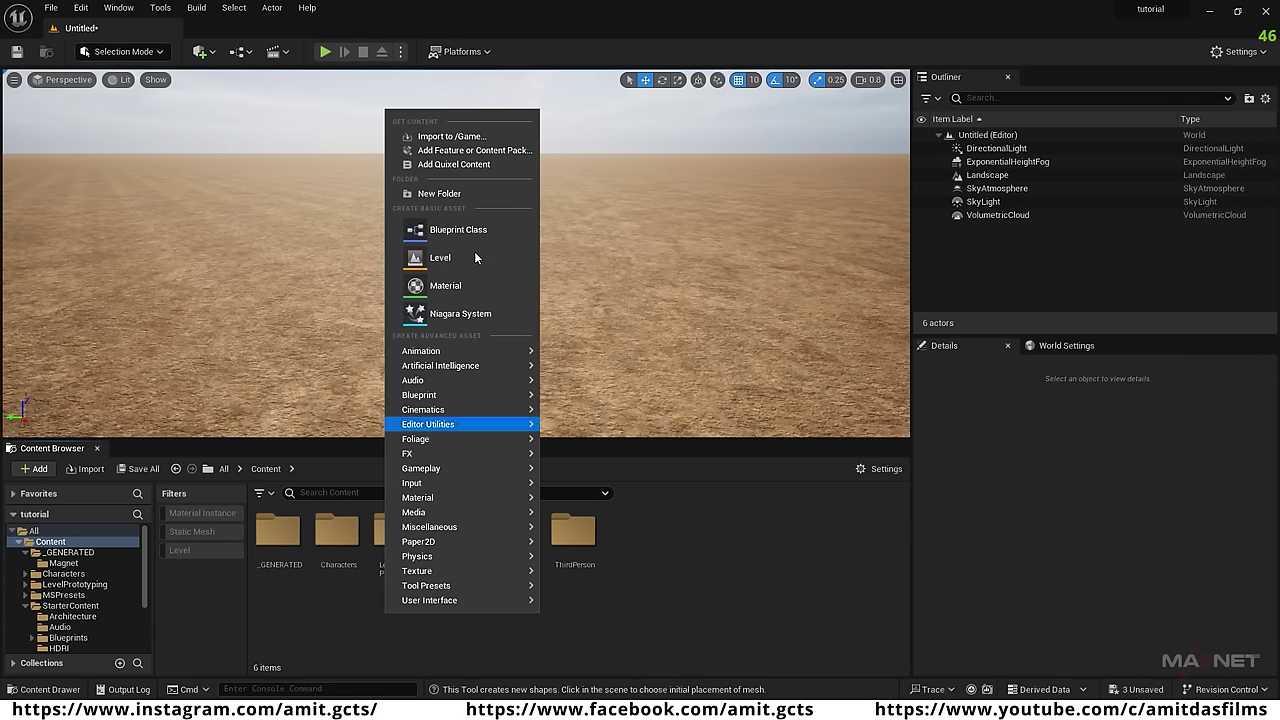
{"action": "left_click", "coordinate": [447, 194]}
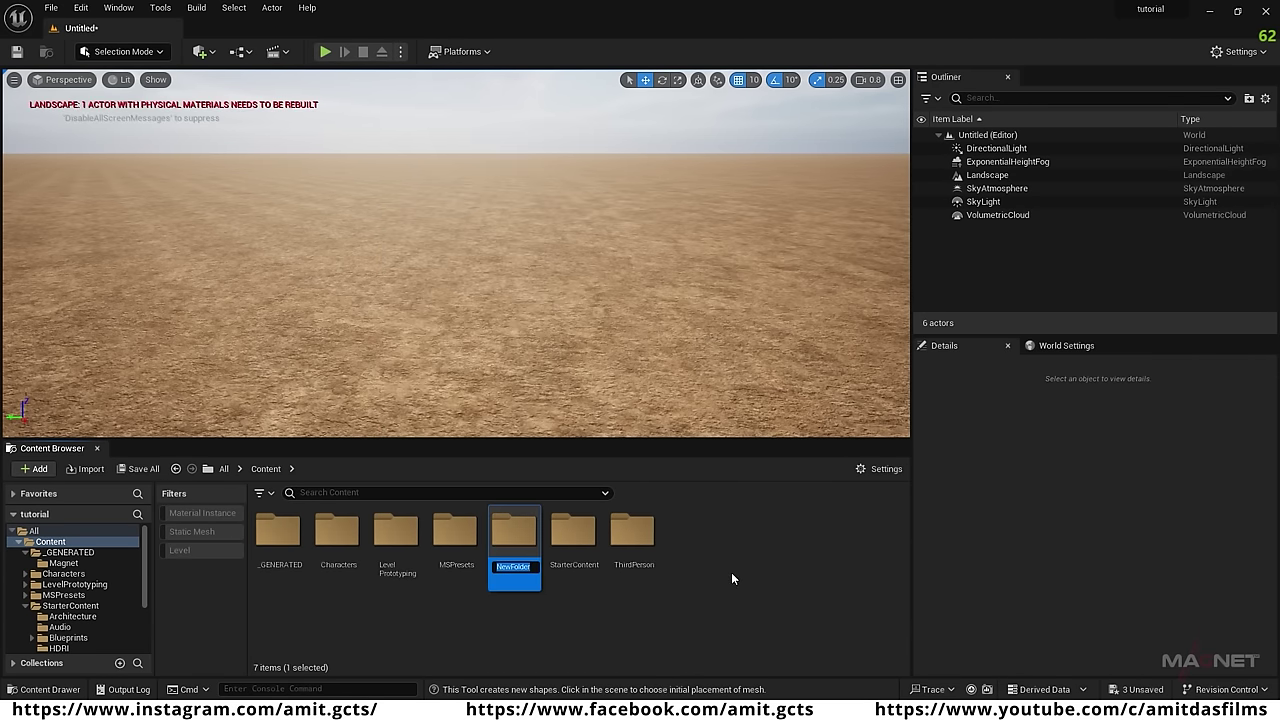
{"action": "type", "text": "3D_model"}
{"action": "key", "text": "Return"}
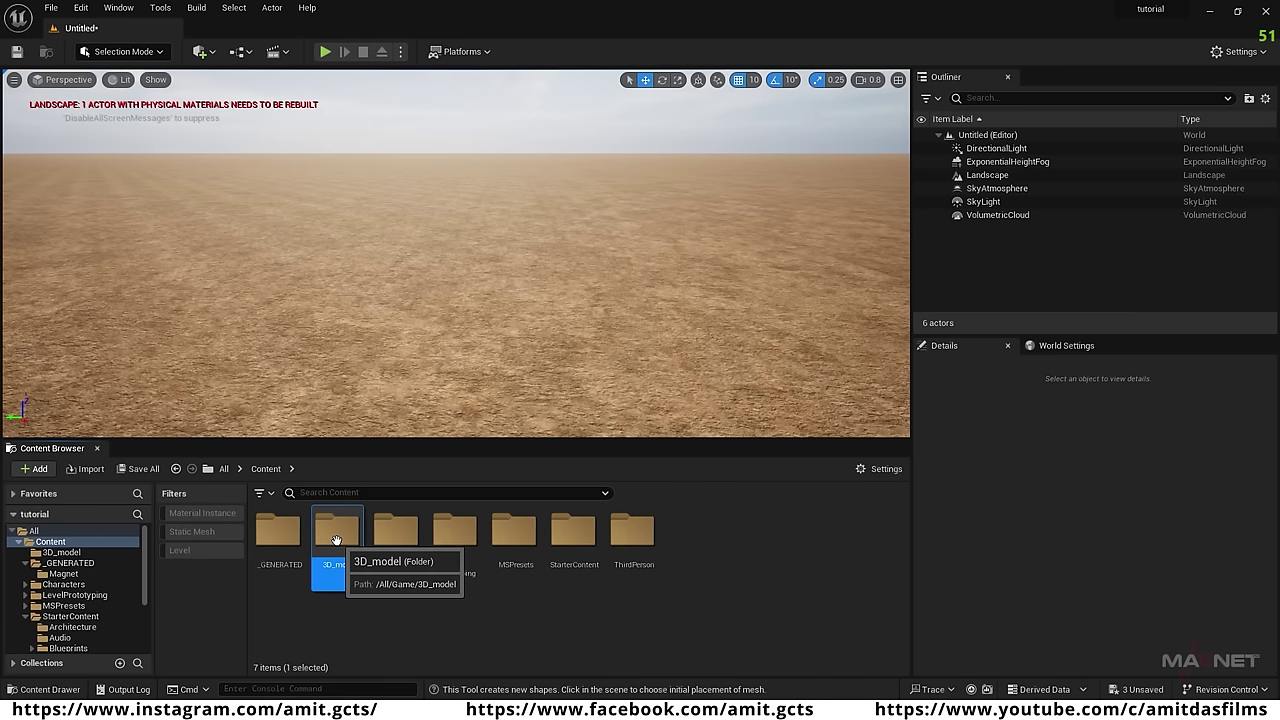
{"action": "double_click", "coordinate": [337, 540]}
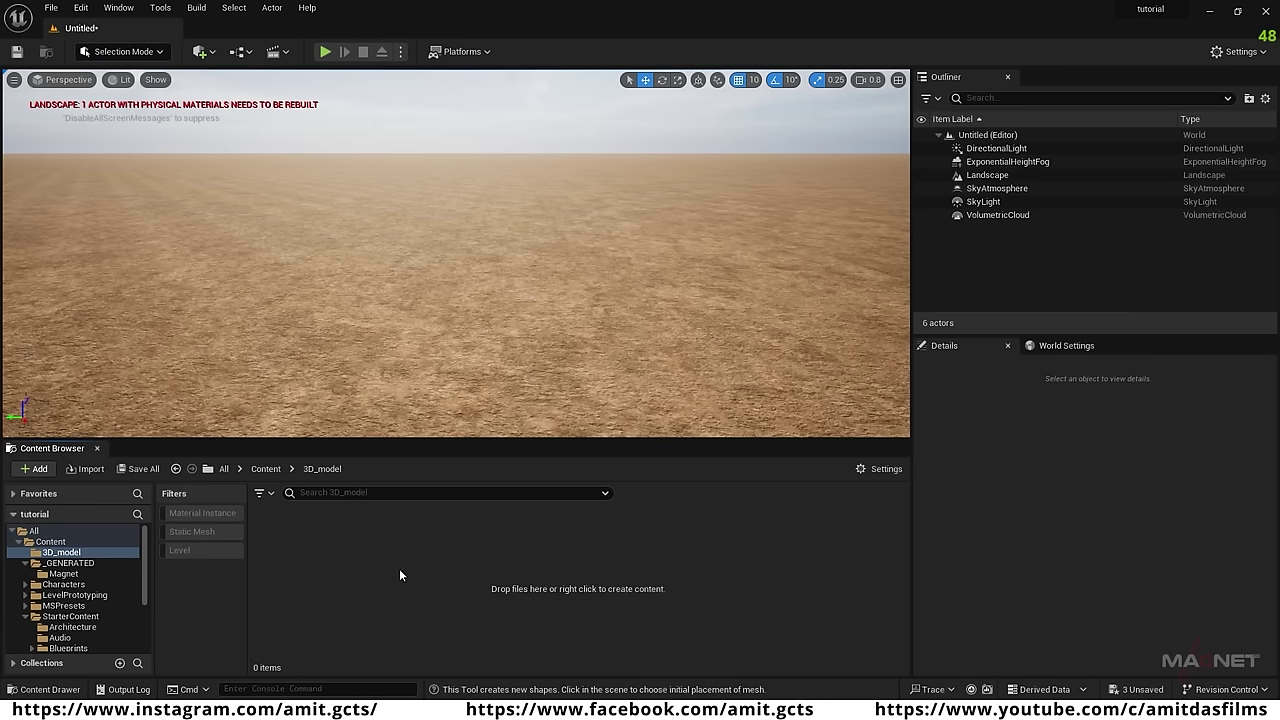
Import road.FBX from File Explorer into the 3D_model folder with Build Nanite and Force Front XAxis enabled, and dismiss the message log.
{"action": "key", "text": "alt+Tab"}
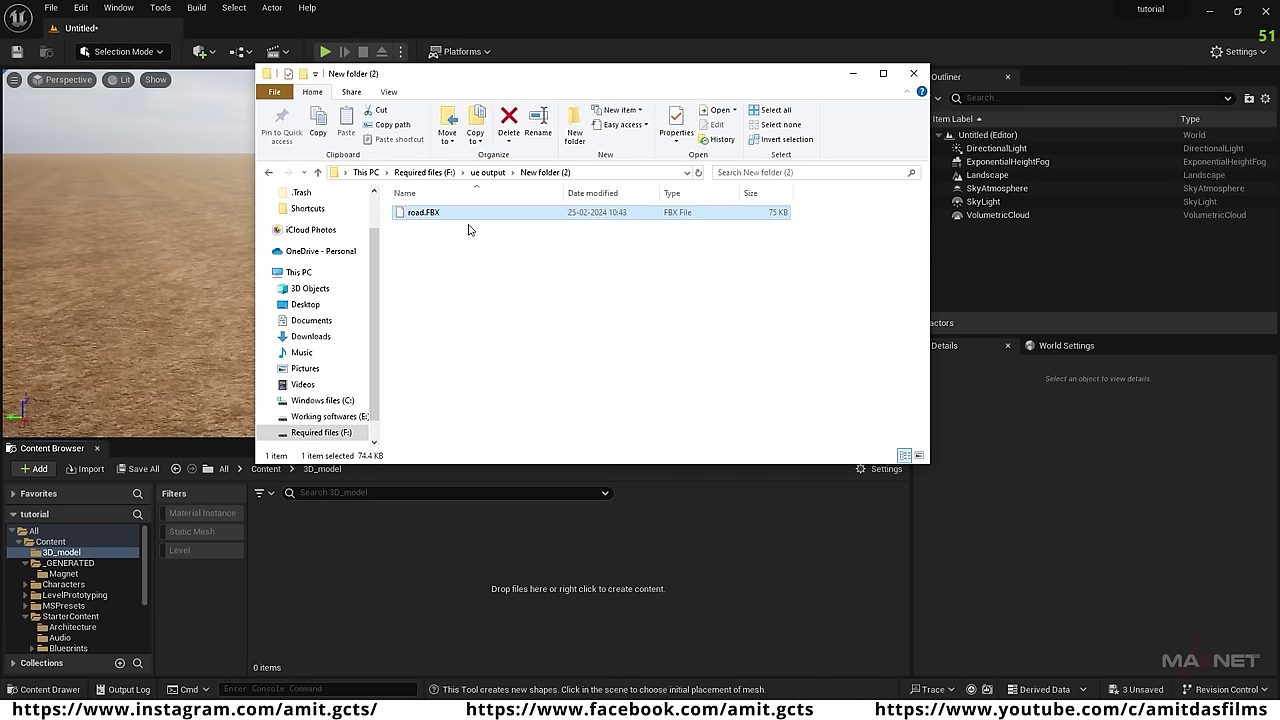
{"action": "left_click_drag", "start_coordinate": [582, 76], "coordinate": [971, 70]}
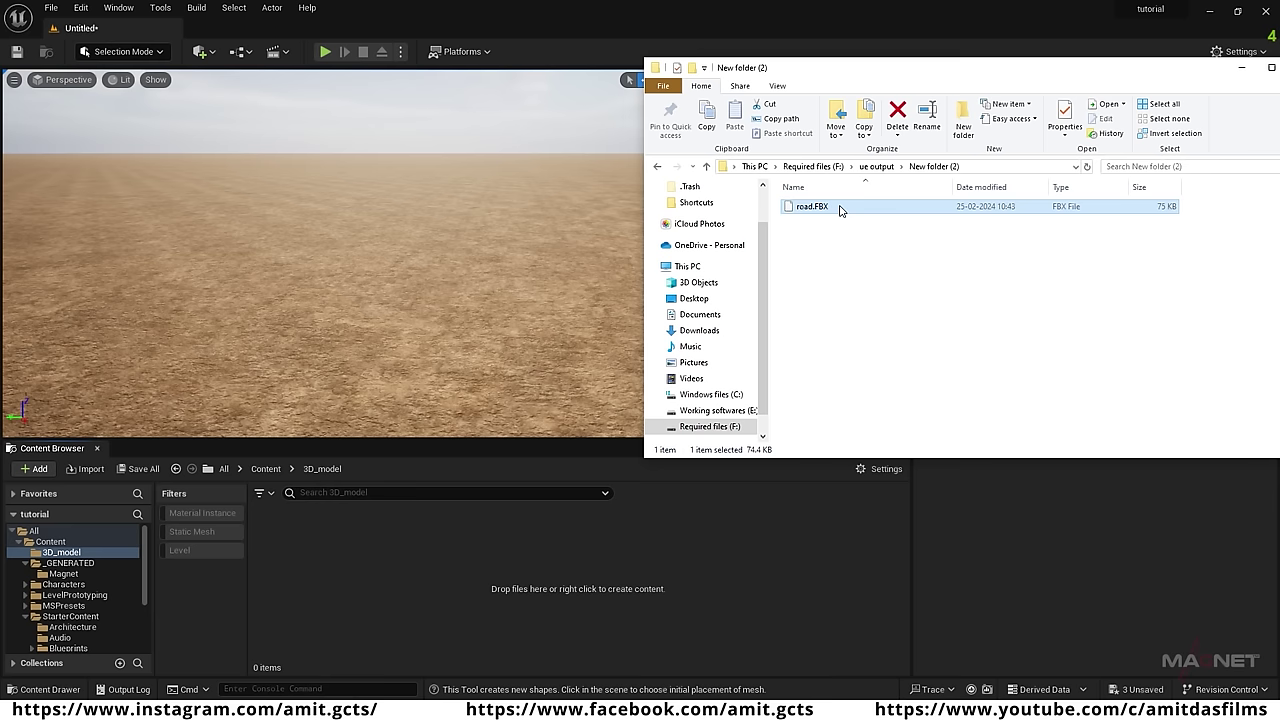
{"action": "left_click_drag", "start_coordinate": [840, 210], "coordinate": [460, 464]}
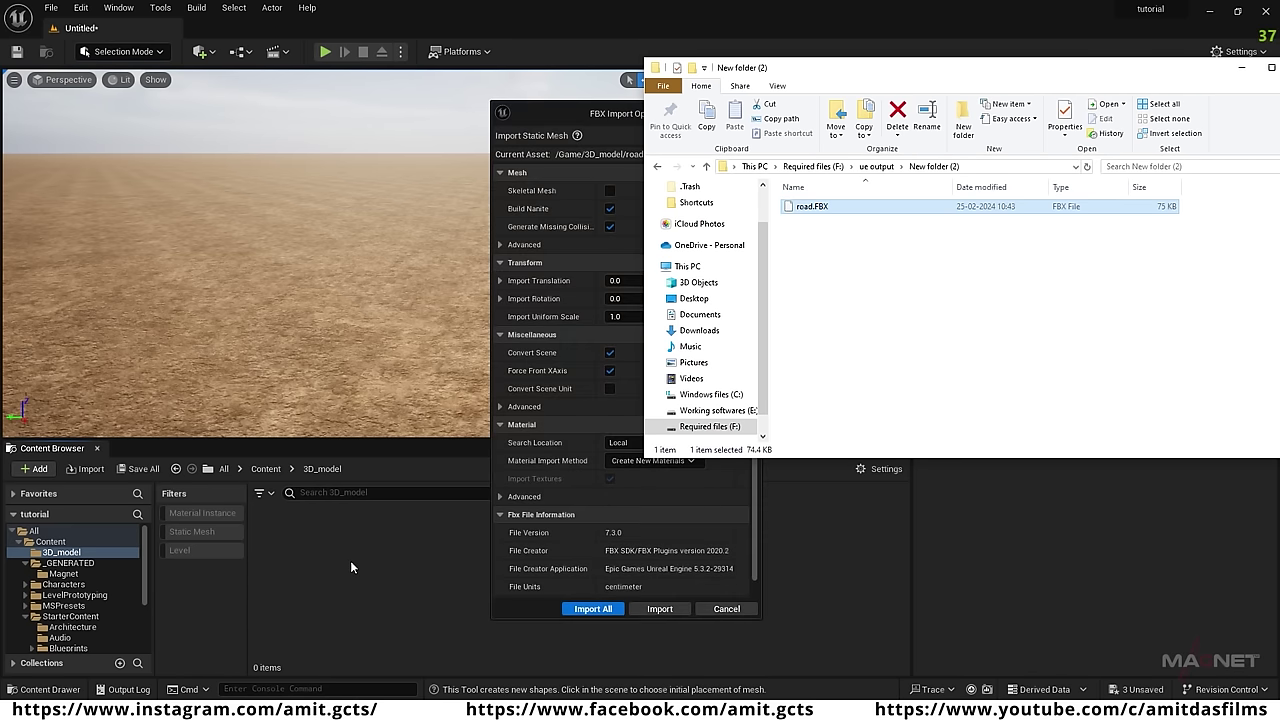
{"action": "left_click", "coordinate": [1240, 67]}
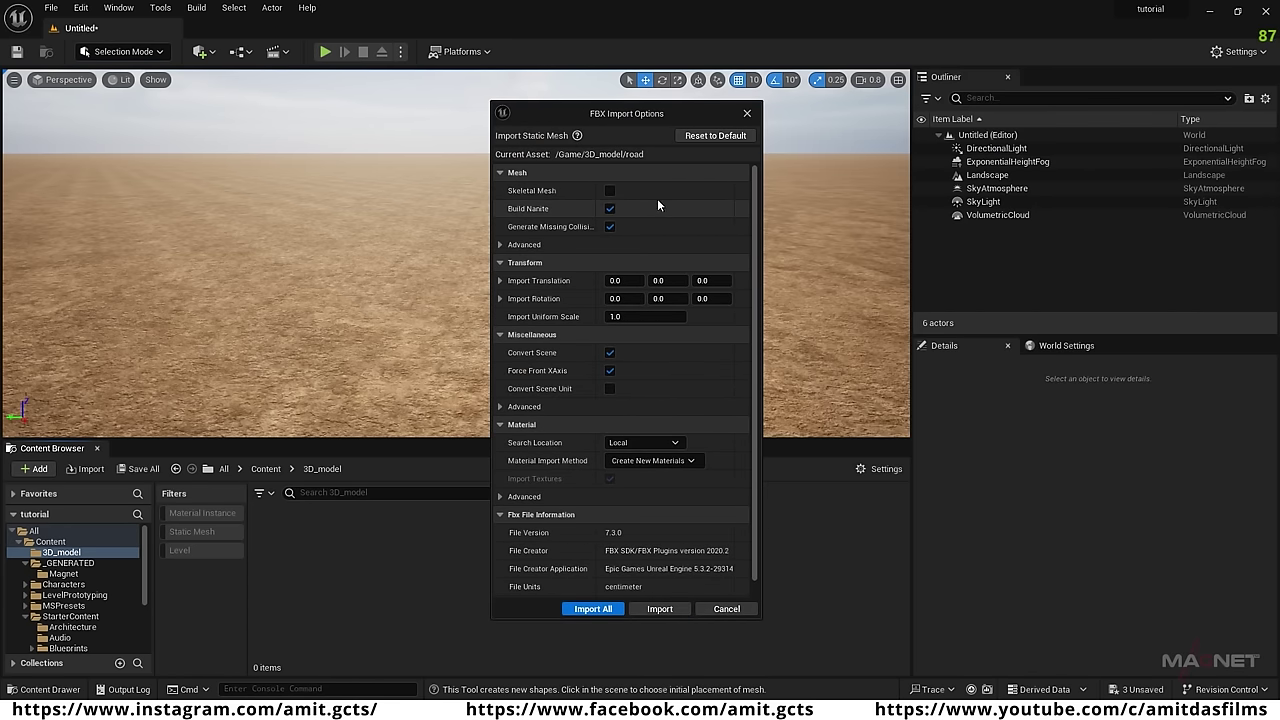
{"action": "left_click", "coordinate": [610, 208]}
{"action": "left_click", "coordinate": [610, 371]}
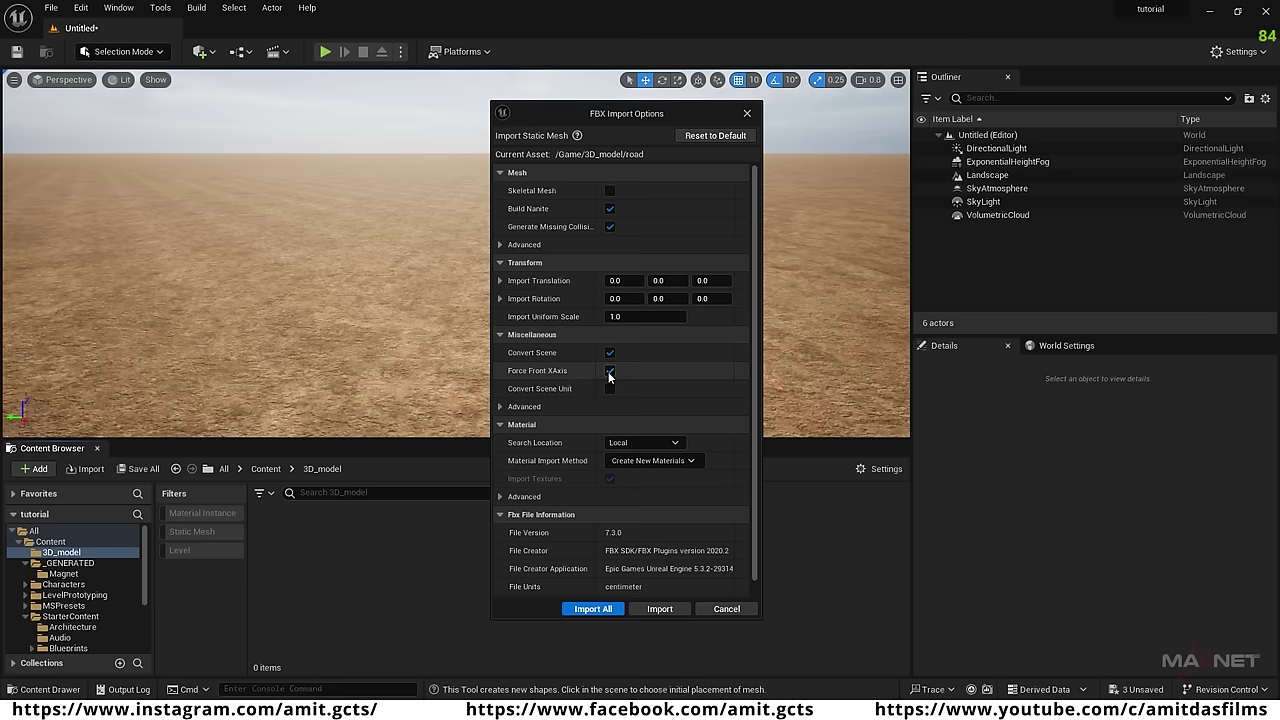
{"action": "left_click", "coordinate": [603, 612]}
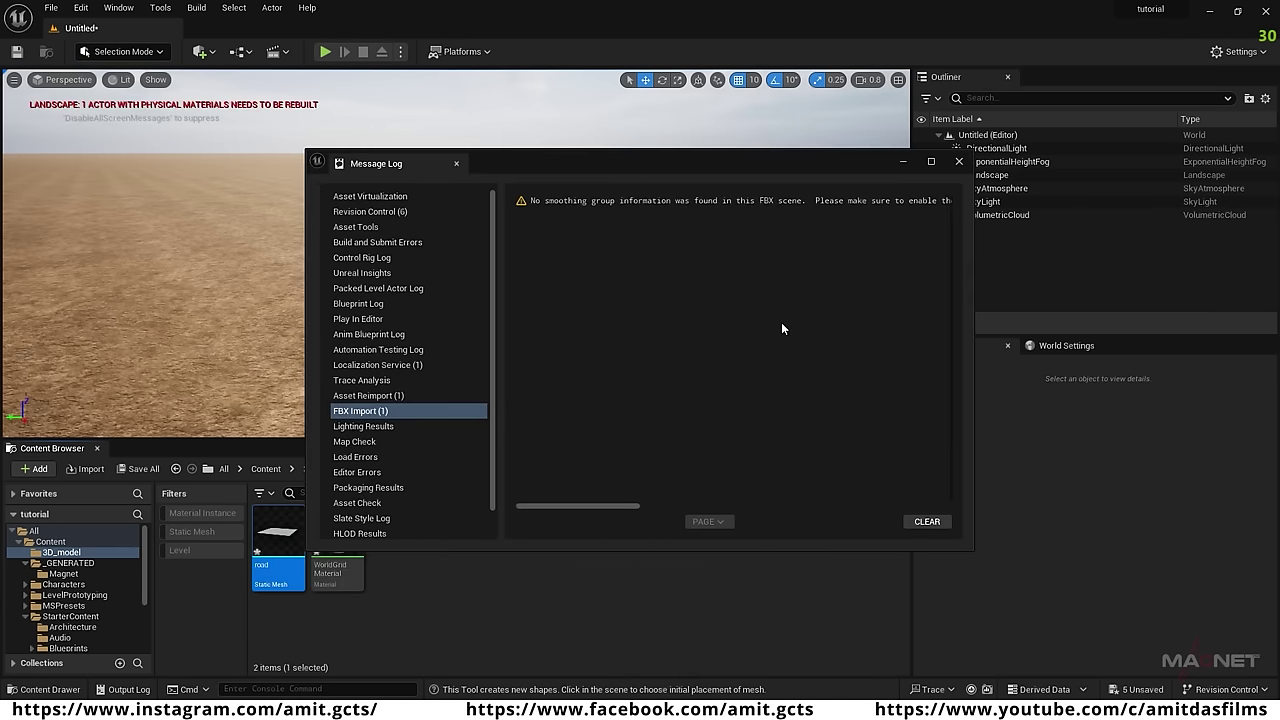
{"action": "left_click", "coordinate": [959, 162]}
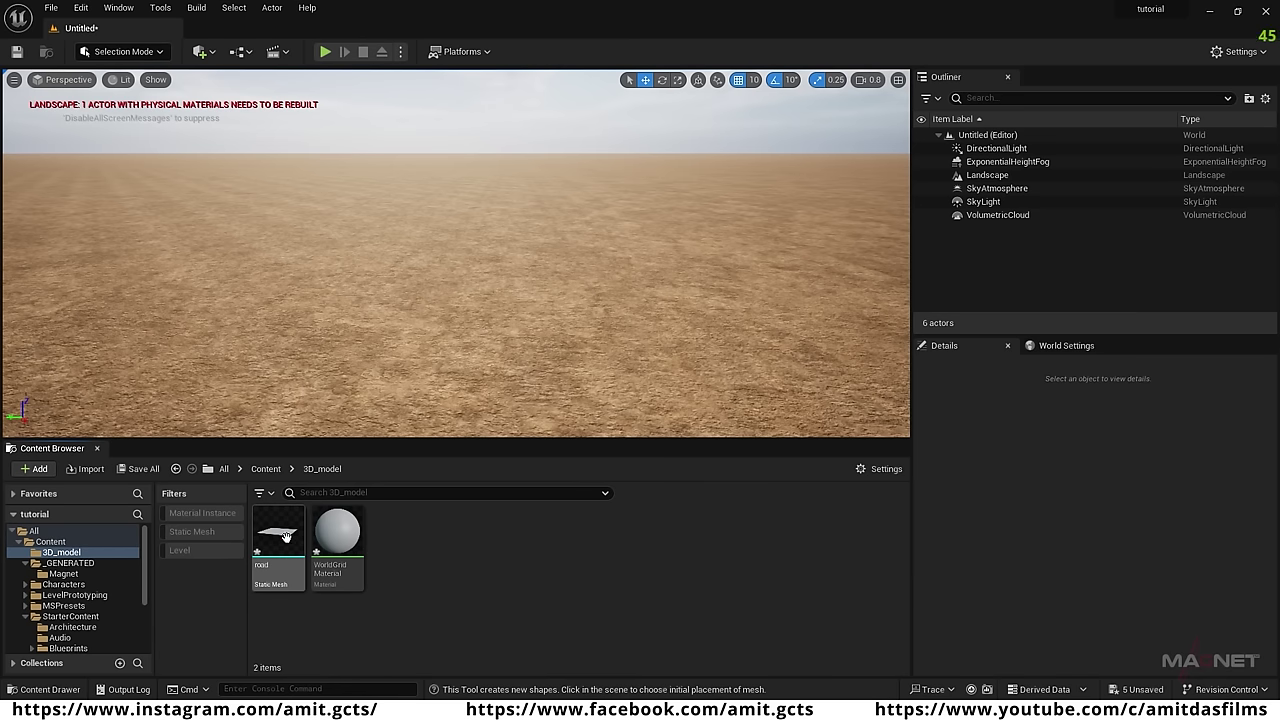
Add the downloaded Fine American Road surface from Quixel Bridge's local Megascans assets to the project at Medium Quality, and minimize Bridge.
{"action": "right_click", "coordinate": [401, 540]}
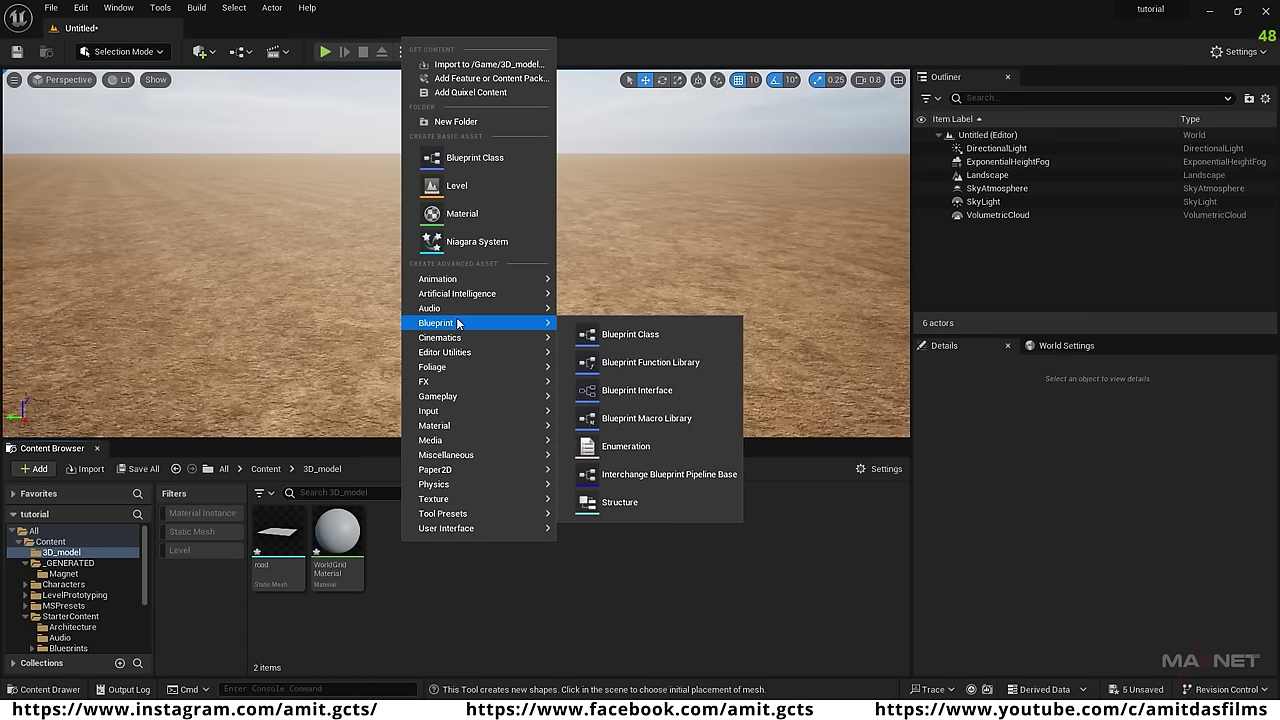
{"action": "left_click", "coordinate": [486, 92]}
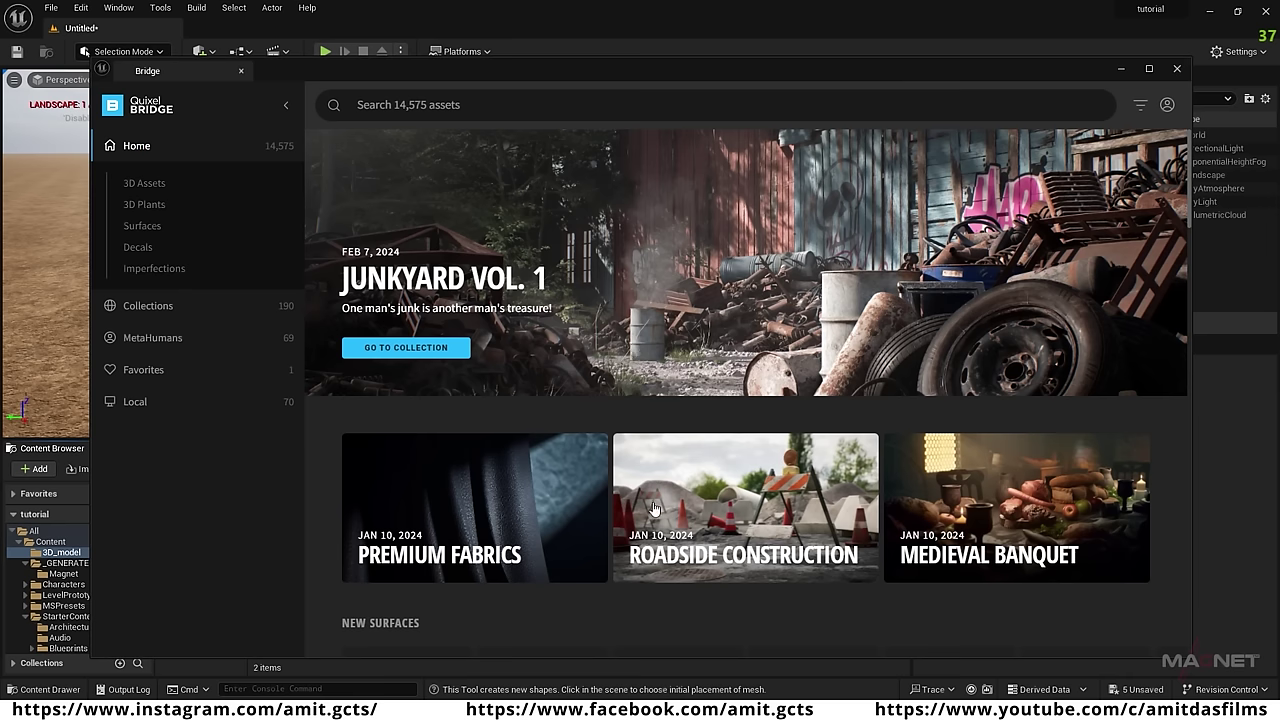
{"action": "left_click", "coordinate": [136, 402]}
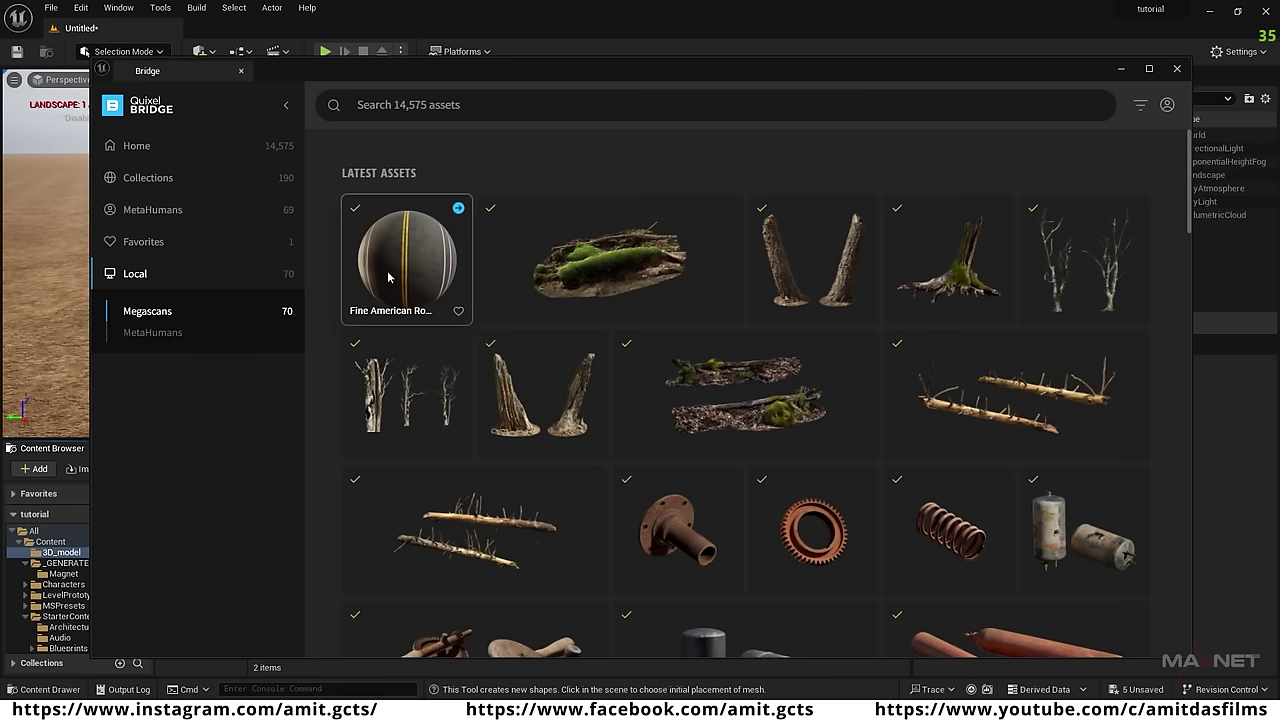
{"action": "left_click", "coordinate": [404, 278]}
{"action": "left_click", "coordinate": [970, 634]}
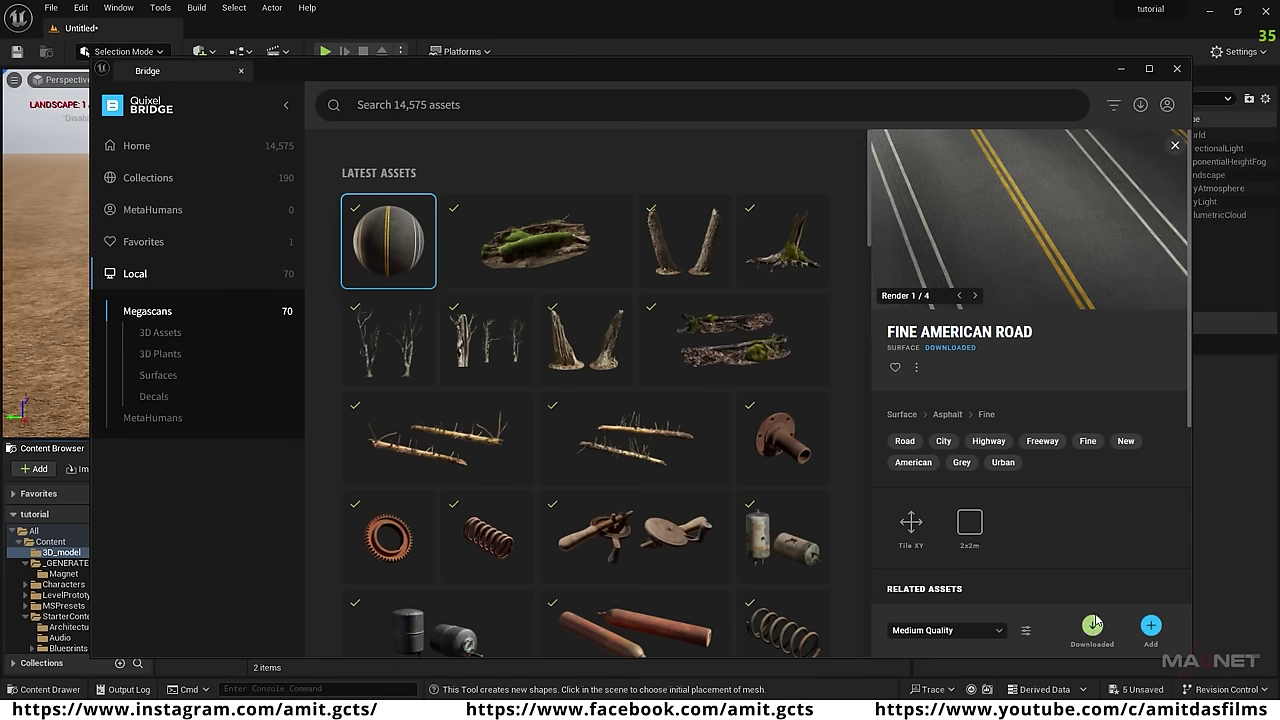
{"action": "left_click", "coordinate": [1152, 627]}
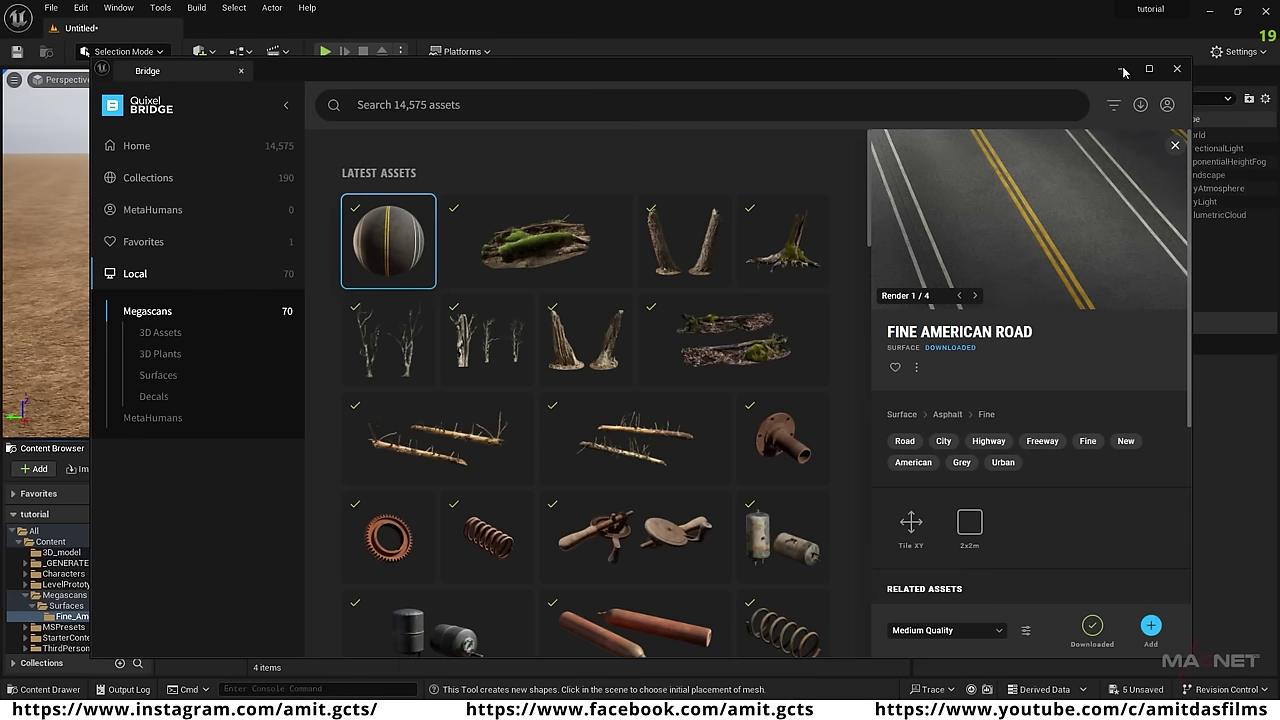
{"action": "left_click", "coordinate": [1121, 68]}
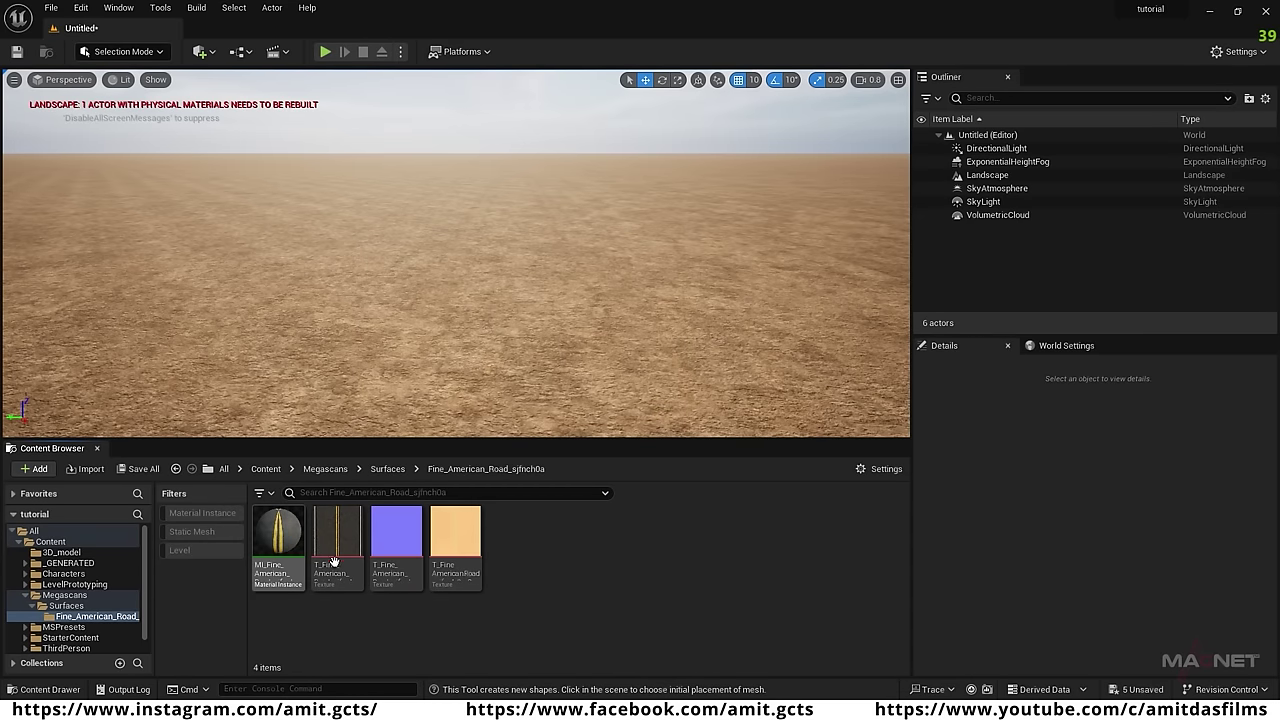
Open the road static mesh from the 3D_model folder in its mesh editor.
{"action": "left_click", "coordinate": [279, 543]}
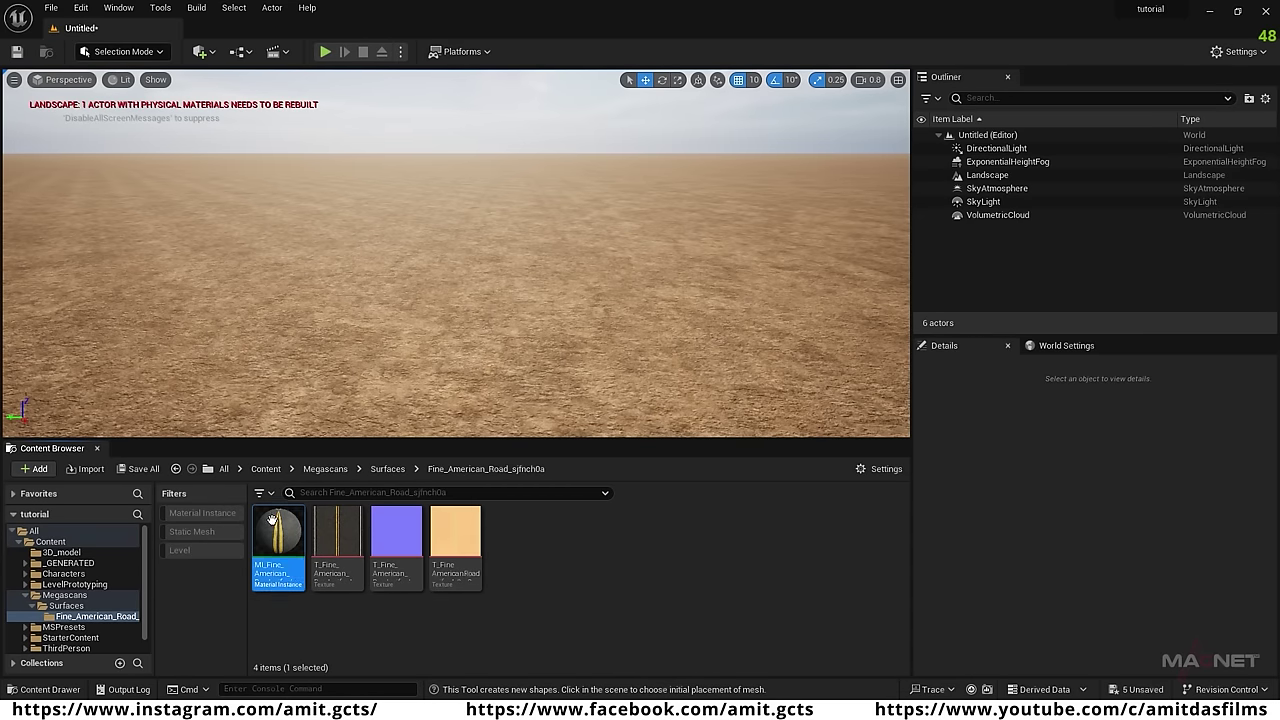
{"action": "left_click", "coordinate": [60, 552]}
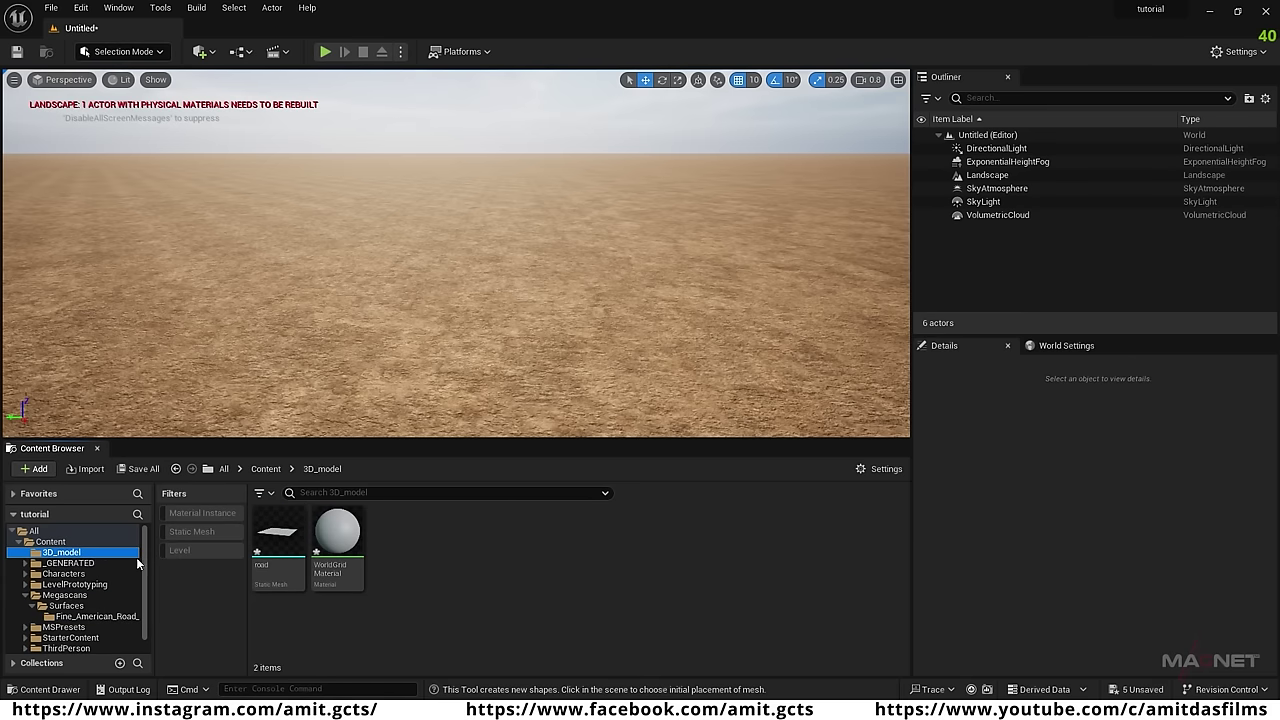
{"action": "left_click", "coordinate": [279, 540]}
{"action": "double_click", "coordinate": [279, 541]}
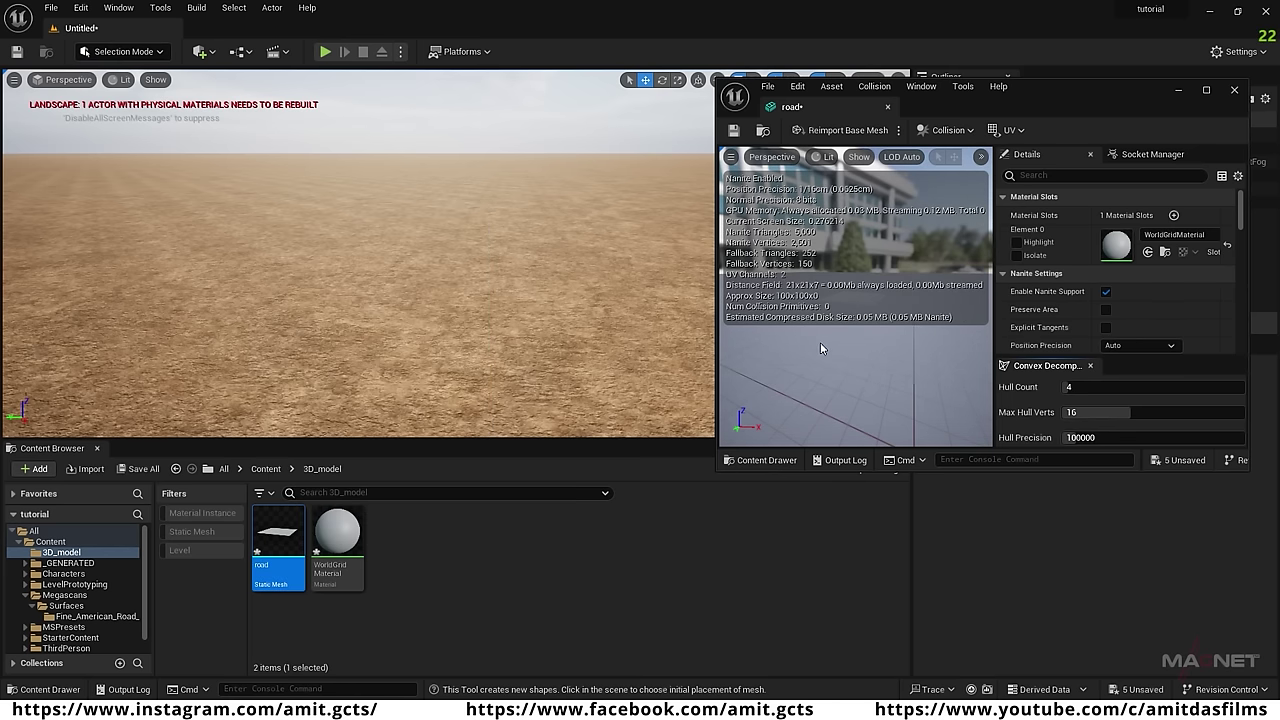
Assign the MI_Fine_American_Road material instance from the Megascans Surfaces folder to Element 0 of the road mesh and check its preview.
{"action": "left_click", "coordinate": [65, 595]}
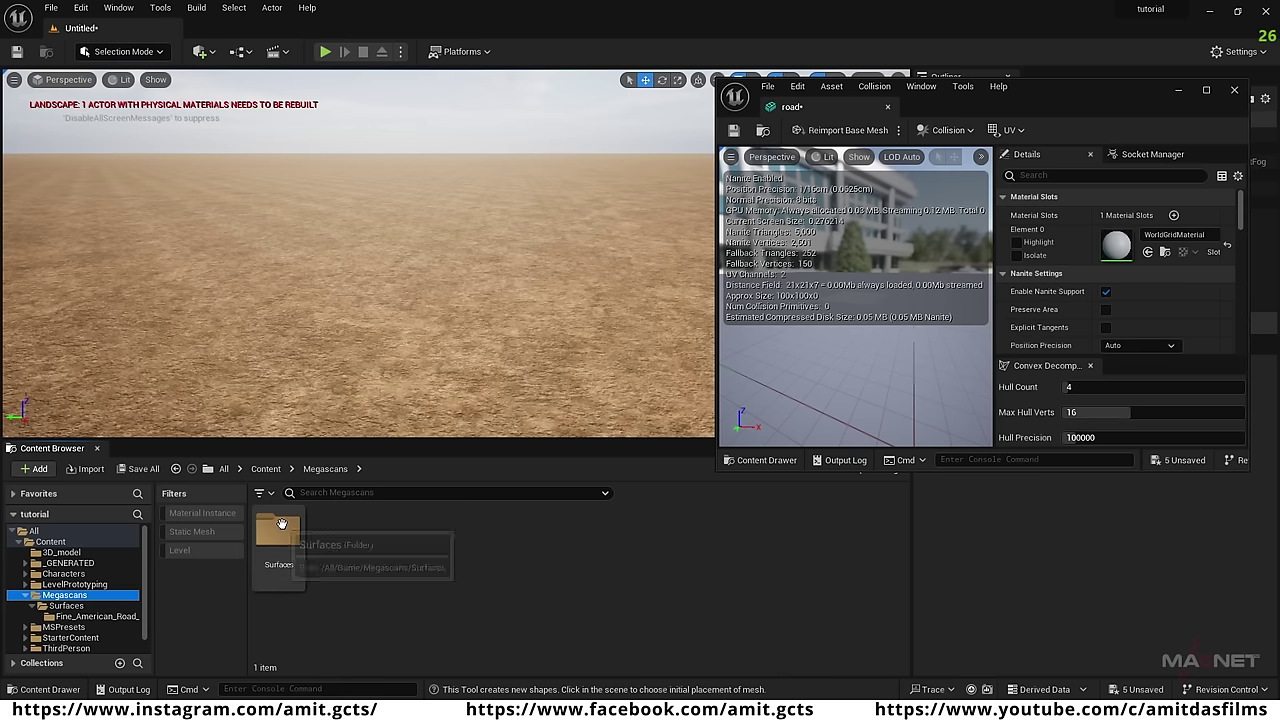
{"action": "double_click", "coordinate": [276, 570]}
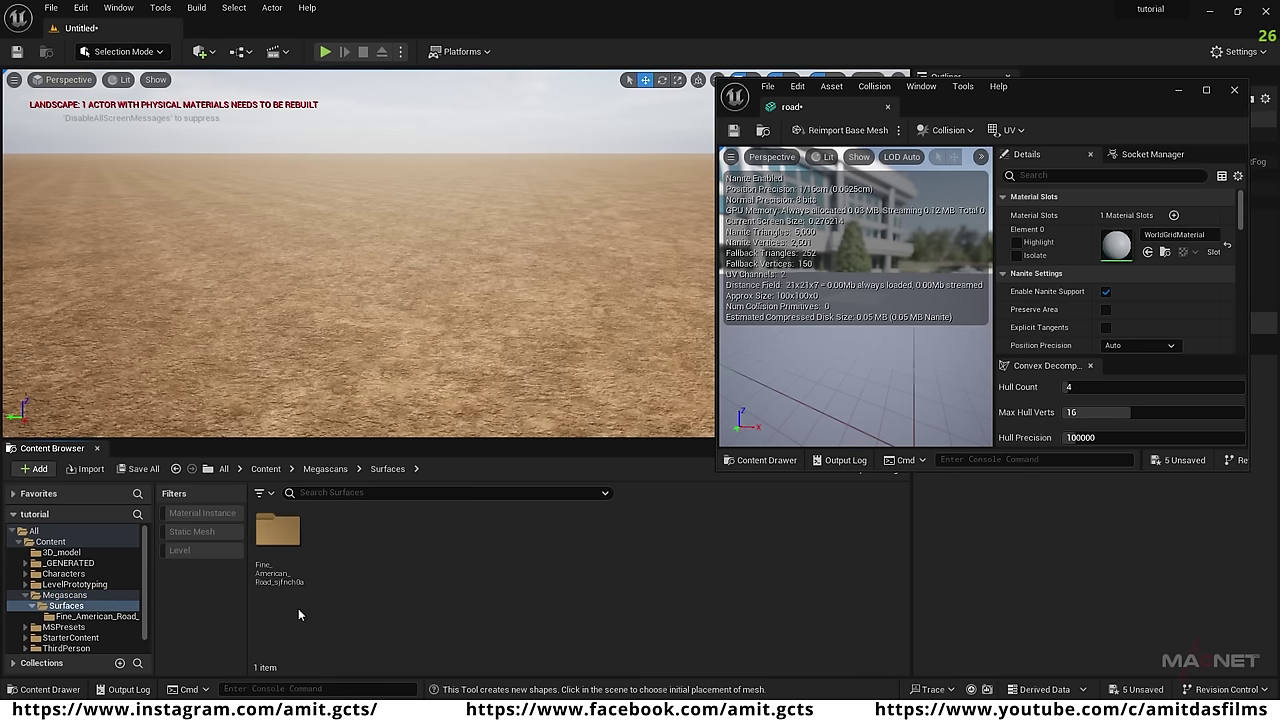
{"action": "double_click", "coordinate": [280, 543]}
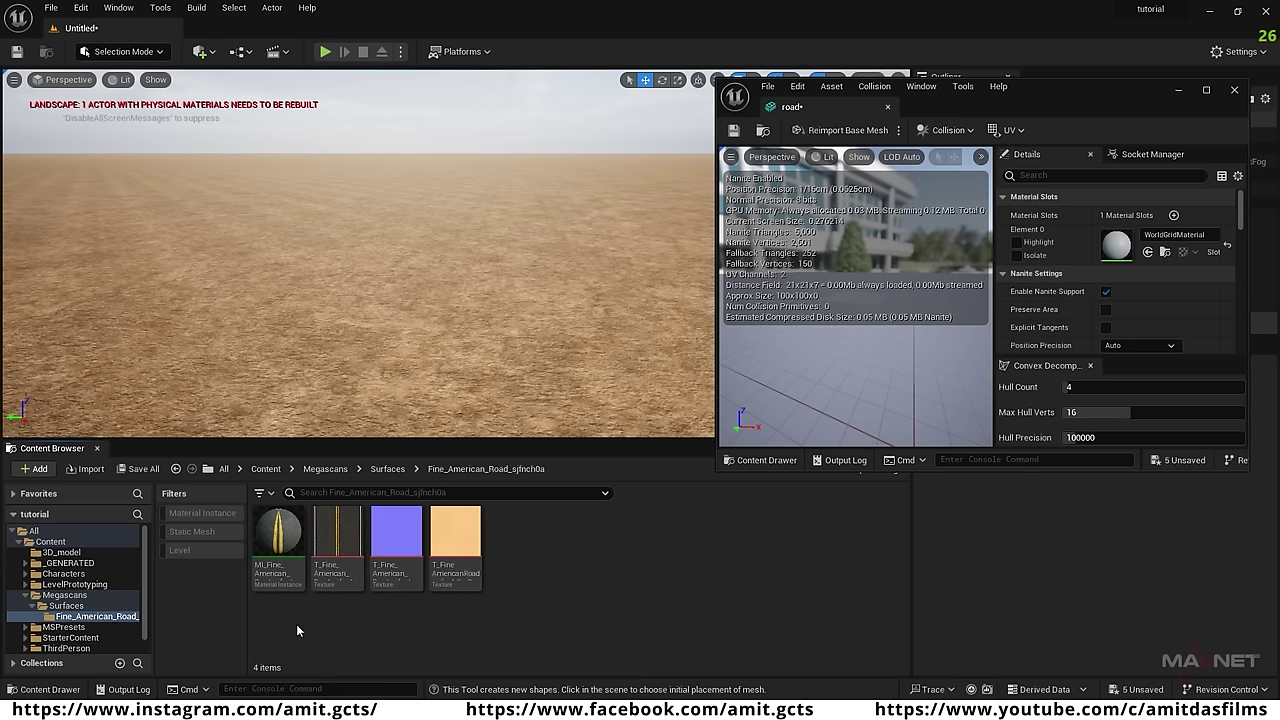
{"action": "left_click", "coordinate": [274, 560]}
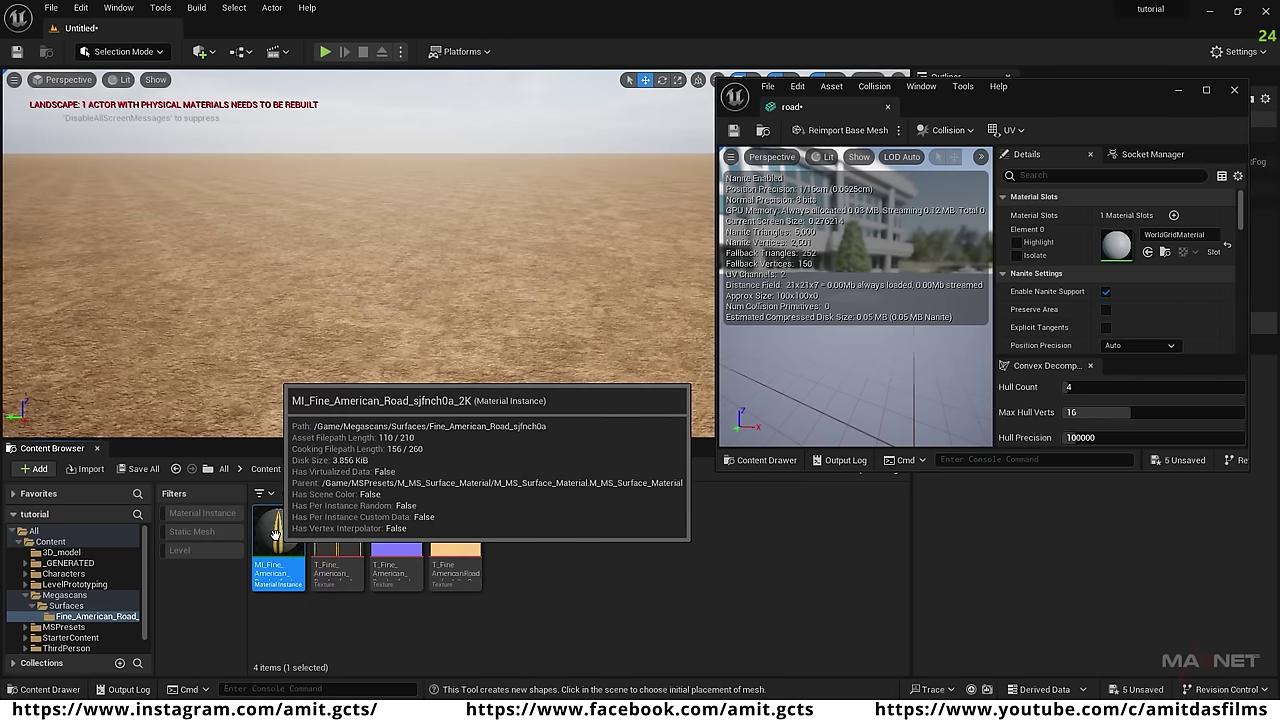
{"action": "left_click", "coordinate": [1148, 252]}
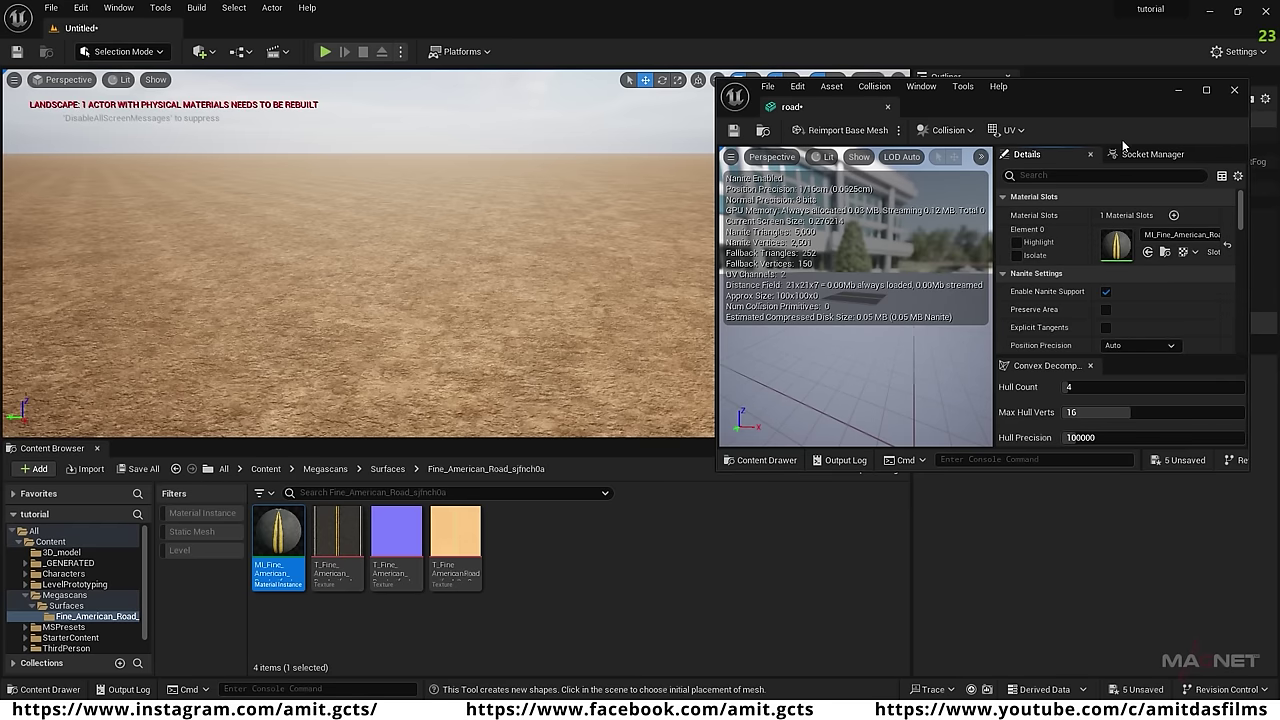
{"action": "scroll", "coordinate": [862, 325], "scroll_direction": "down", "scroll_amount": 3}
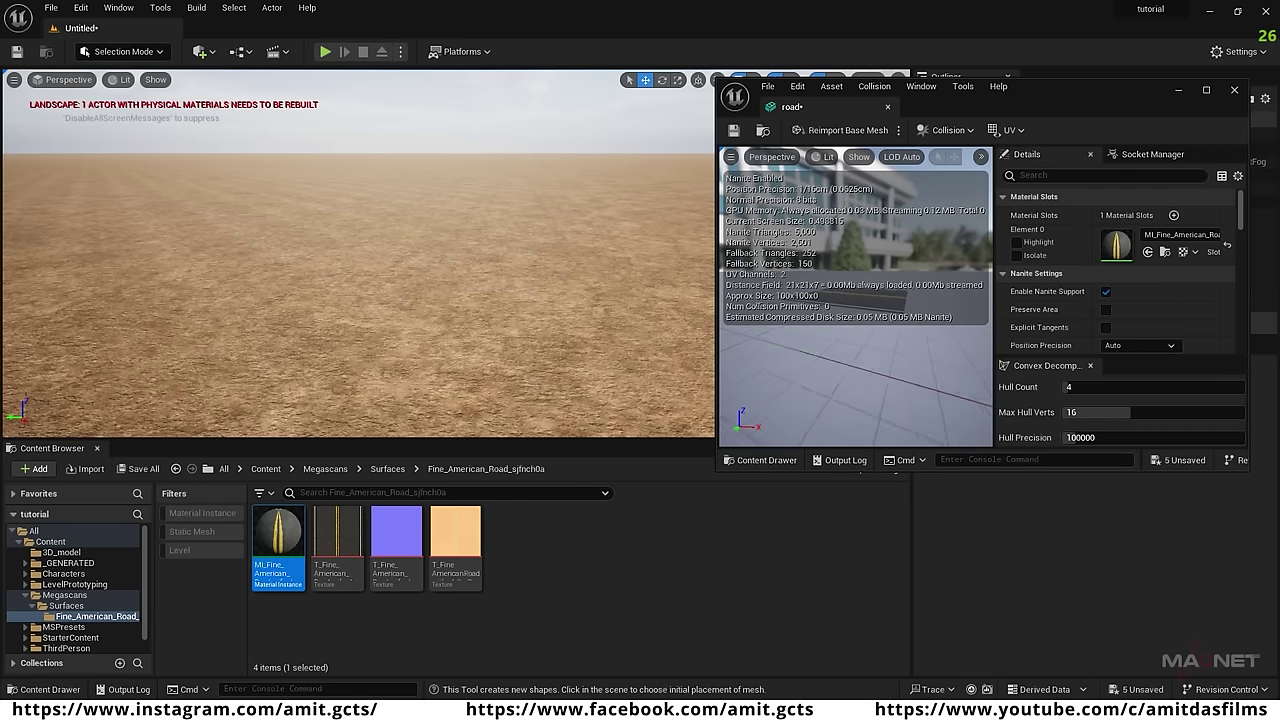
{"action": "left_click", "coordinate": [604, 591]}
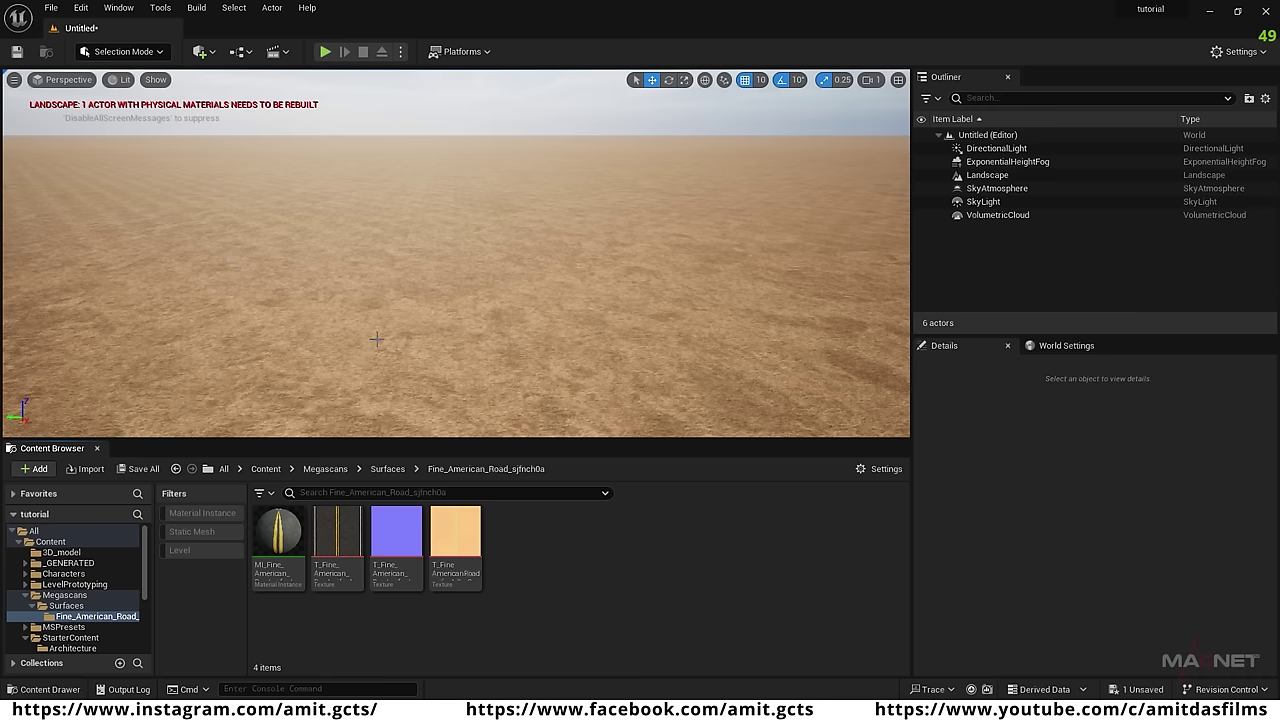
Switch the editor to Landscape Mode and activate the Splines tool for managing the landscape.
{"action": "left_click", "coordinate": [157, 54]}
{"action": "left_click", "coordinate": [140, 91]}
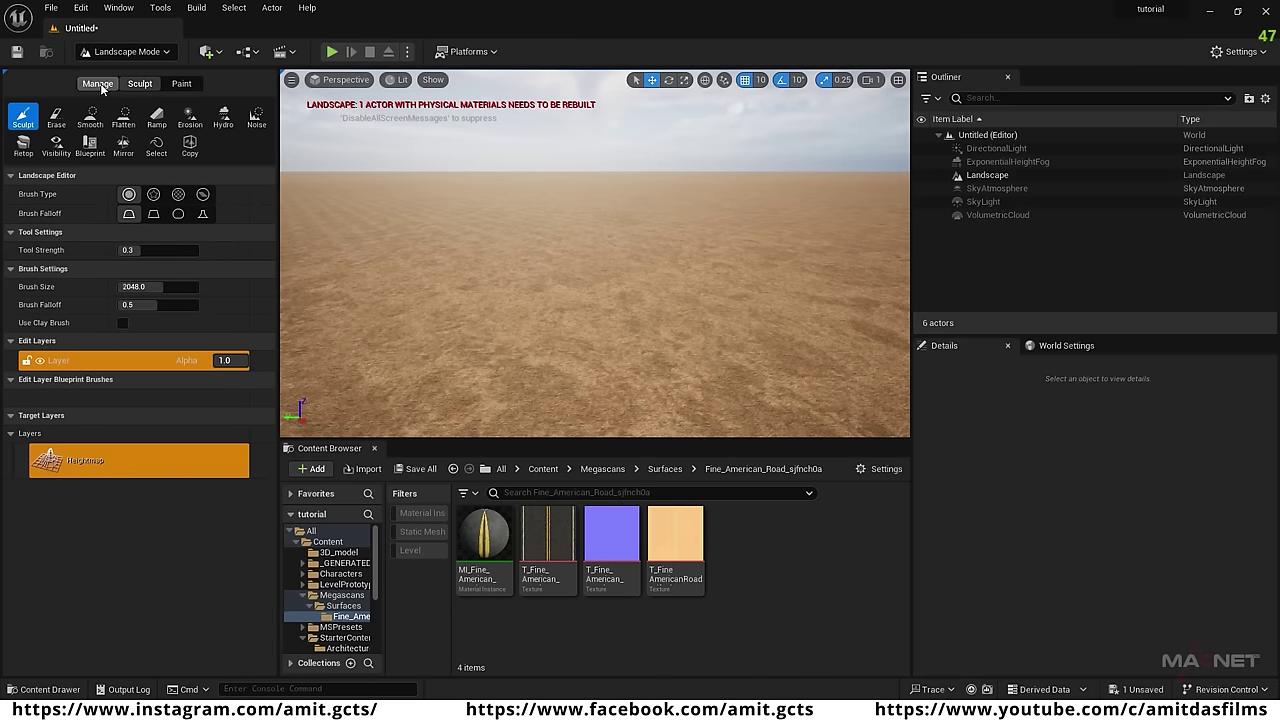
{"action": "left_click", "coordinate": [99, 83]}
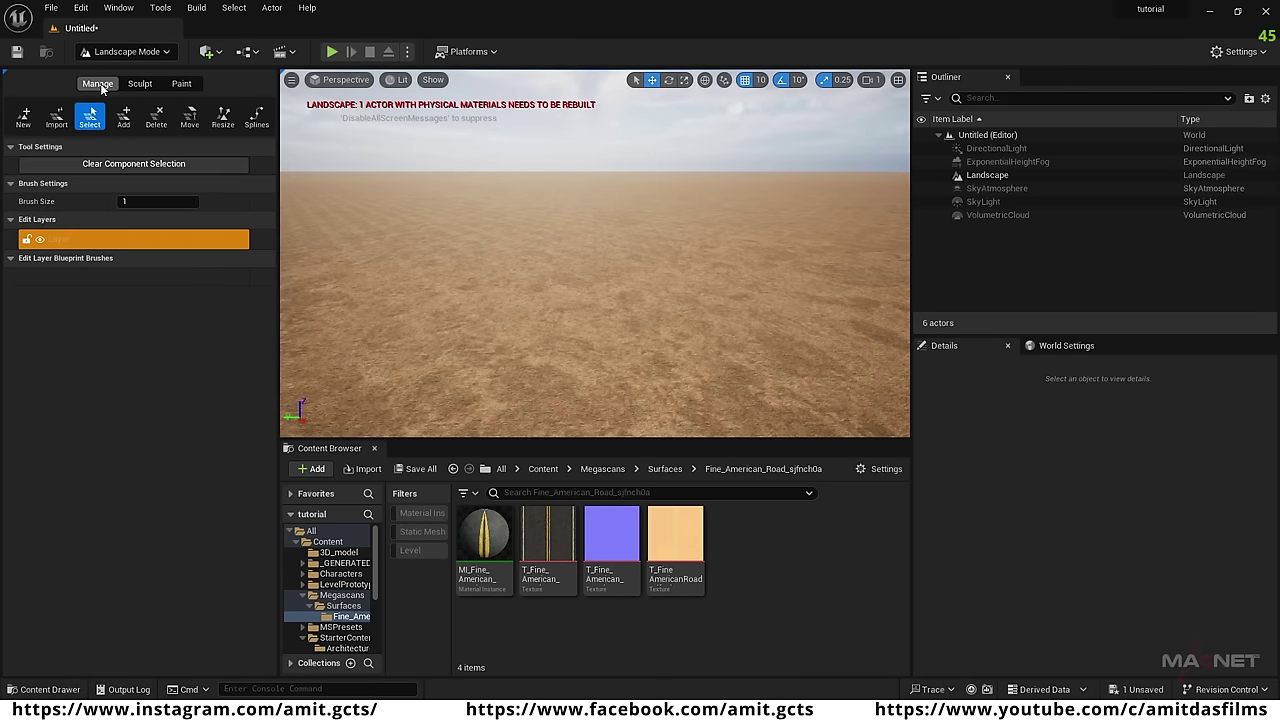
{"action": "left_click", "coordinate": [258, 122]}
Create a new landscape edit layer above the existing one and rename it road.
{"action": "left_click", "coordinate": [75, 277]}
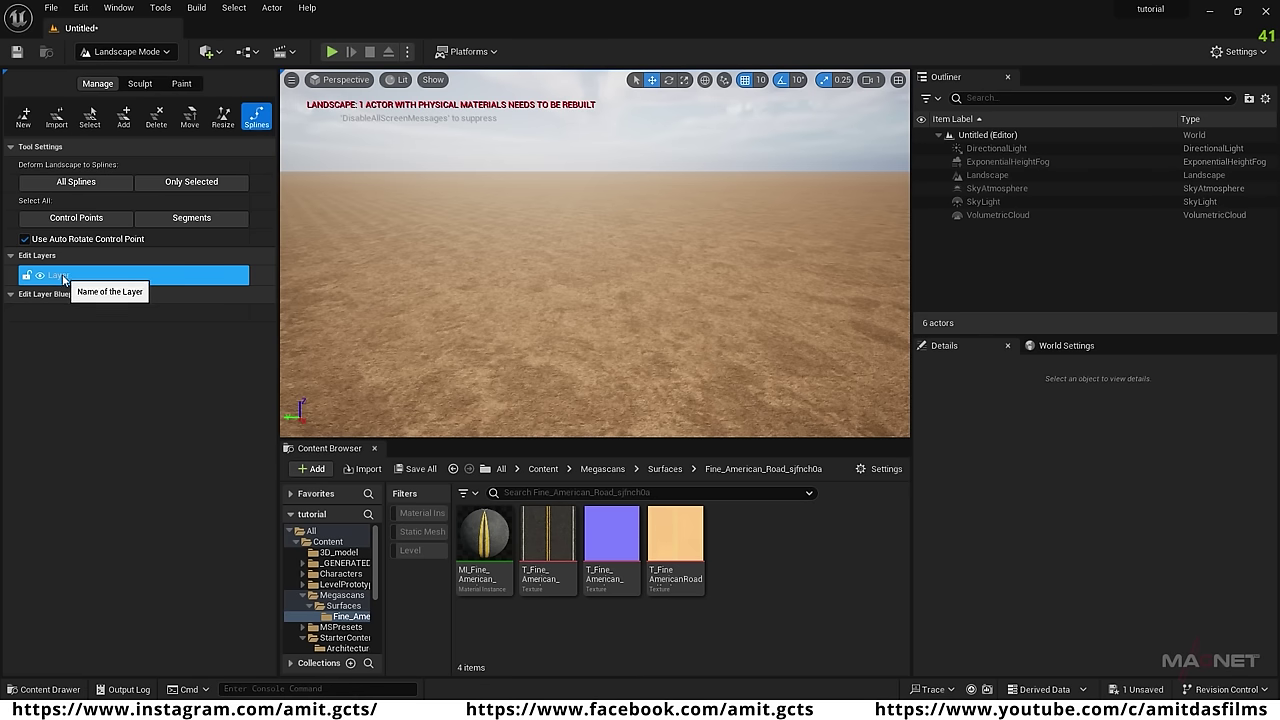
{"action": "right_click", "coordinate": [62, 279]}
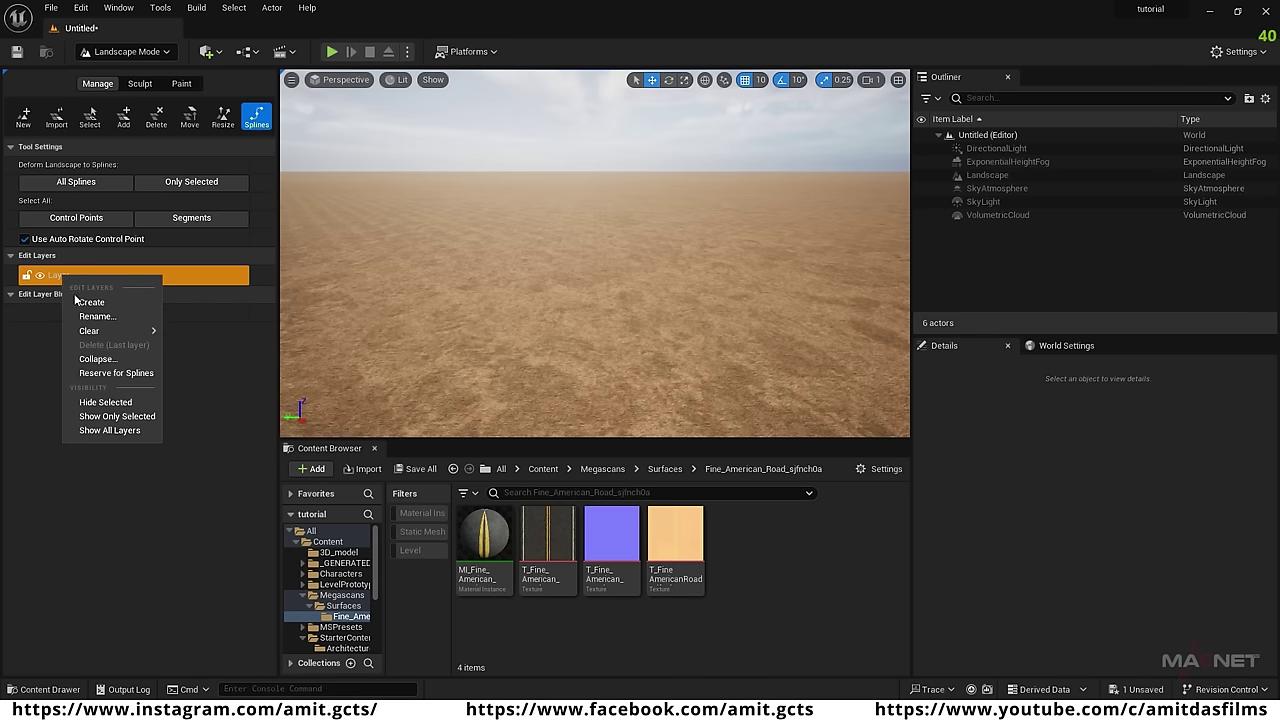
{"action": "left_click", "coordinate": [91, 301]}
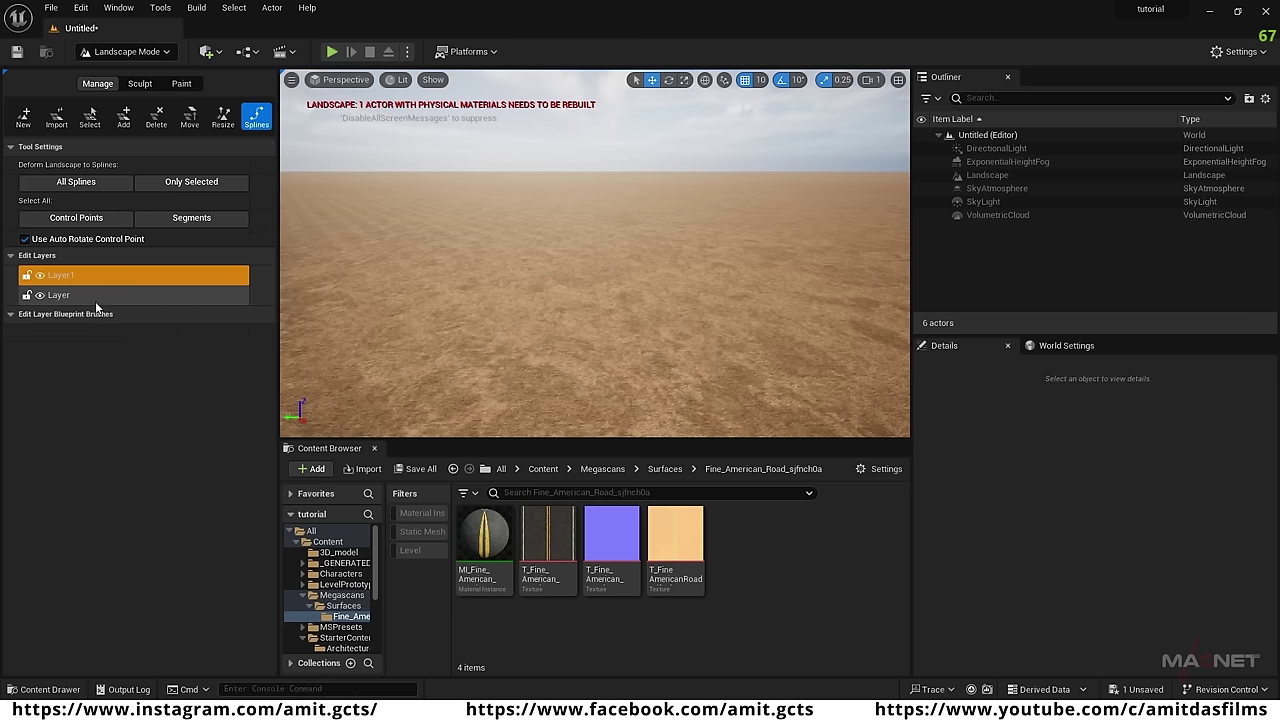
{"action": "right_click", "coordinate": [102, 275]}
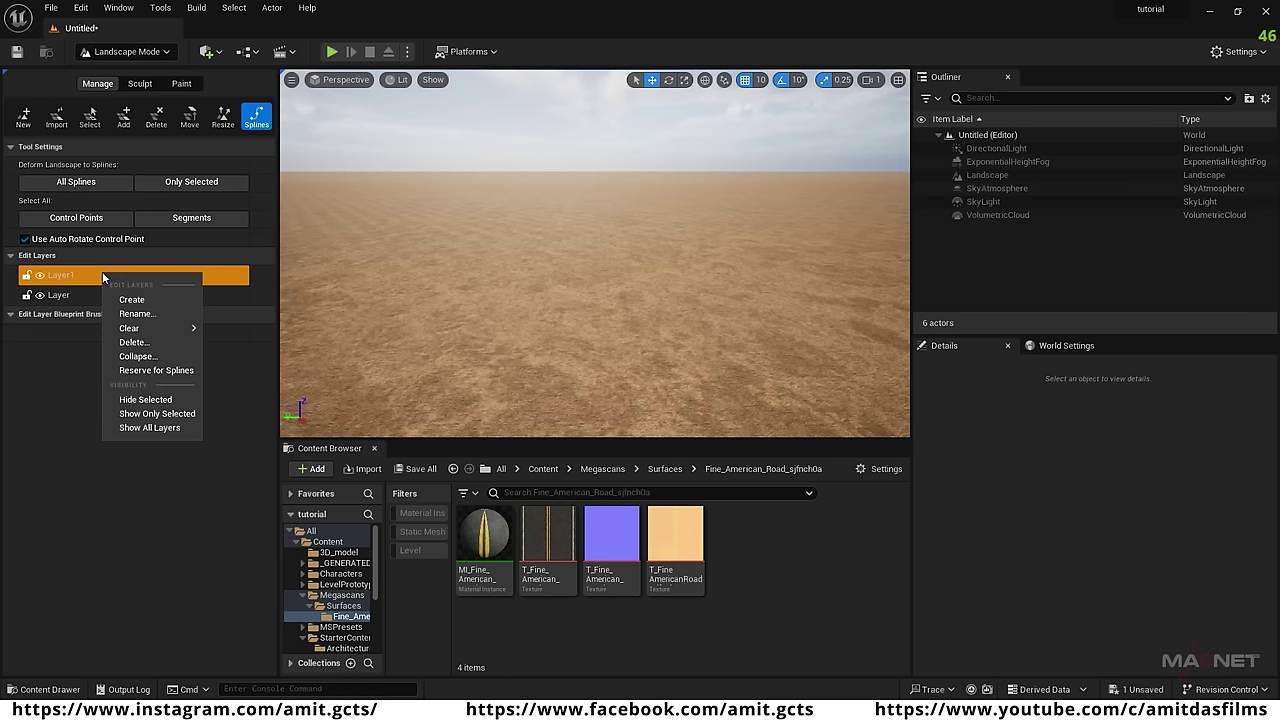
{"action": "left_click", "coordinate": [138, 313]}
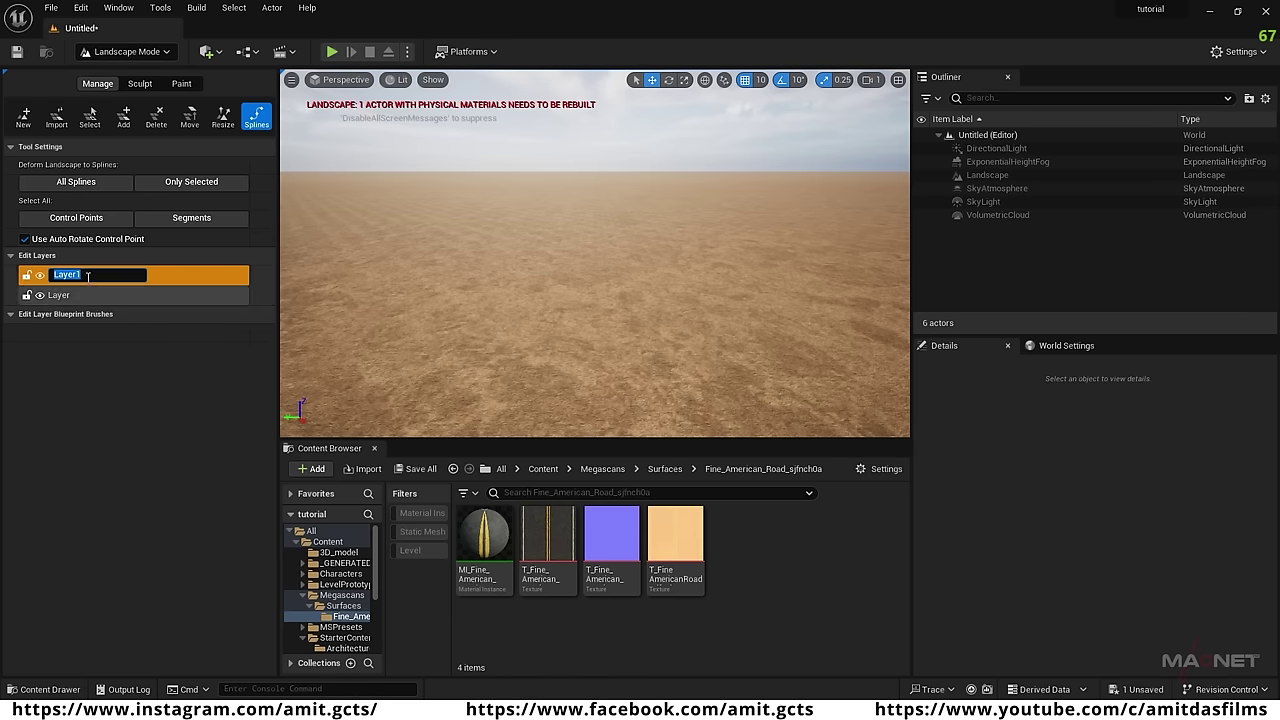
{"action": "type", "text": "road"}
{"action": "key", "text": "Return"}
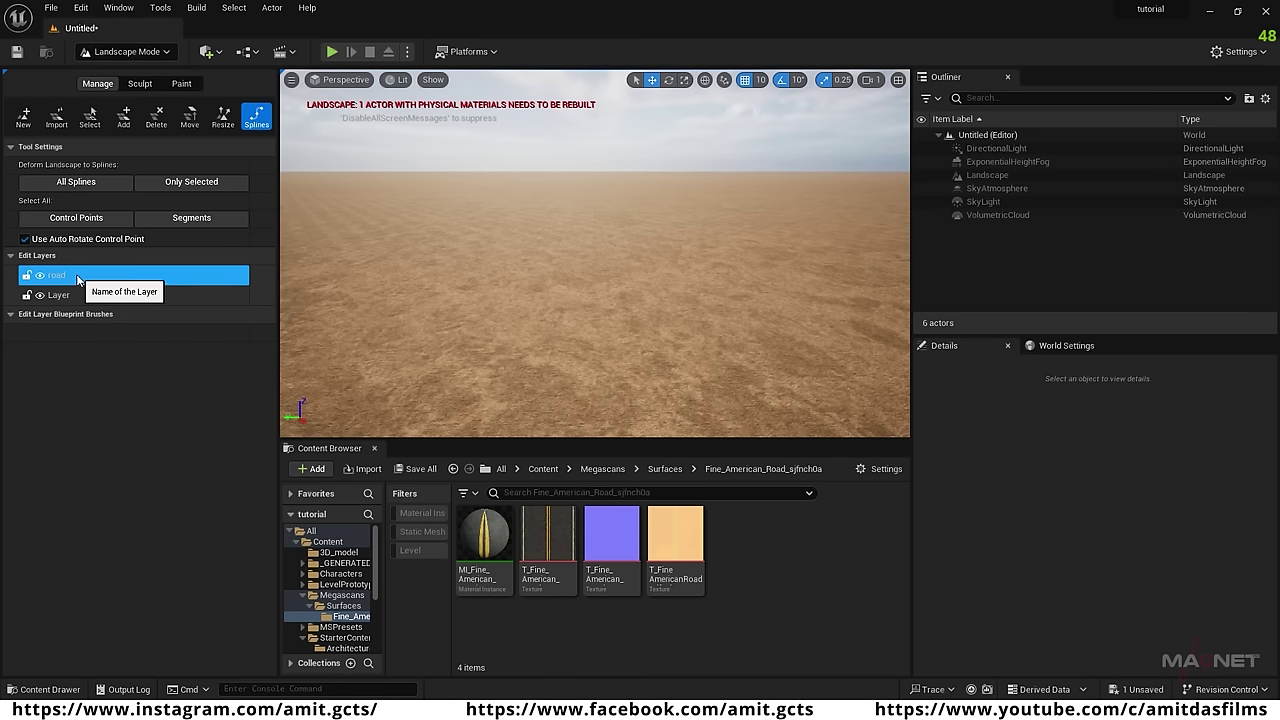
Reserve the road edit layer for landscape splines, accepting that its content is cleared.
{"action": "right_click", "coordinate": [78, 280]}
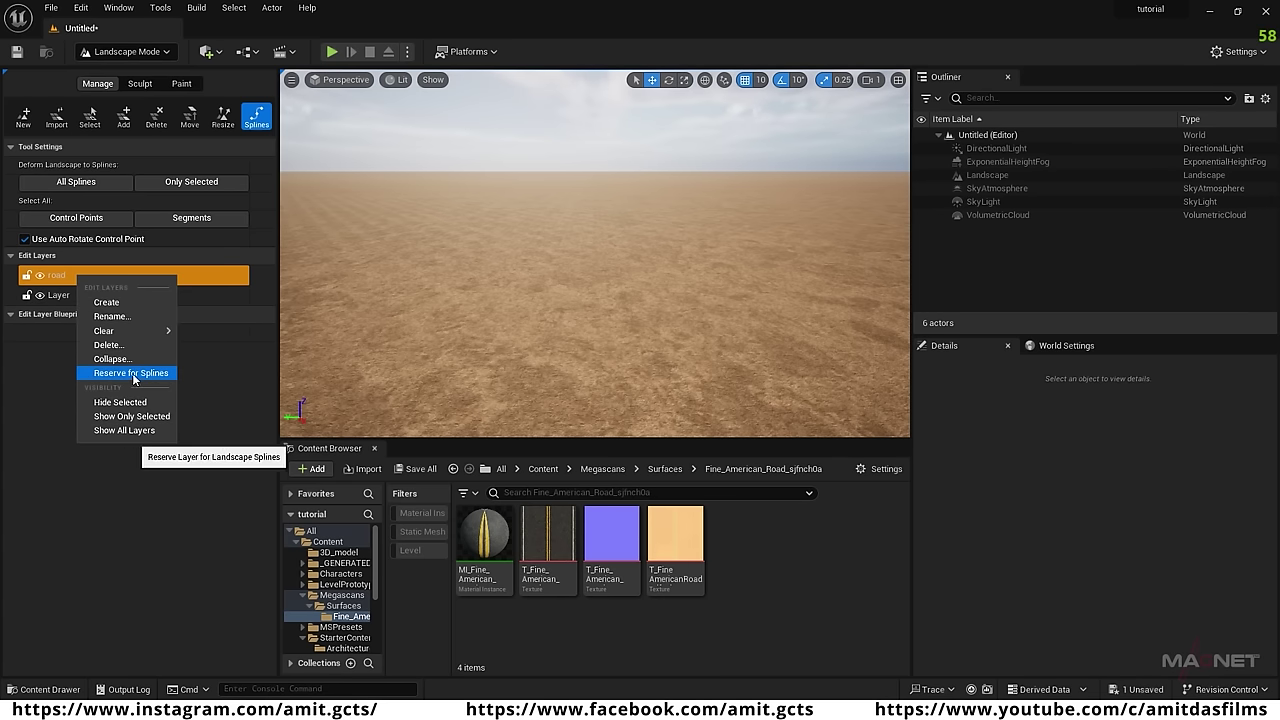
{"action": "left_click", "coordinate": [134, 374]}
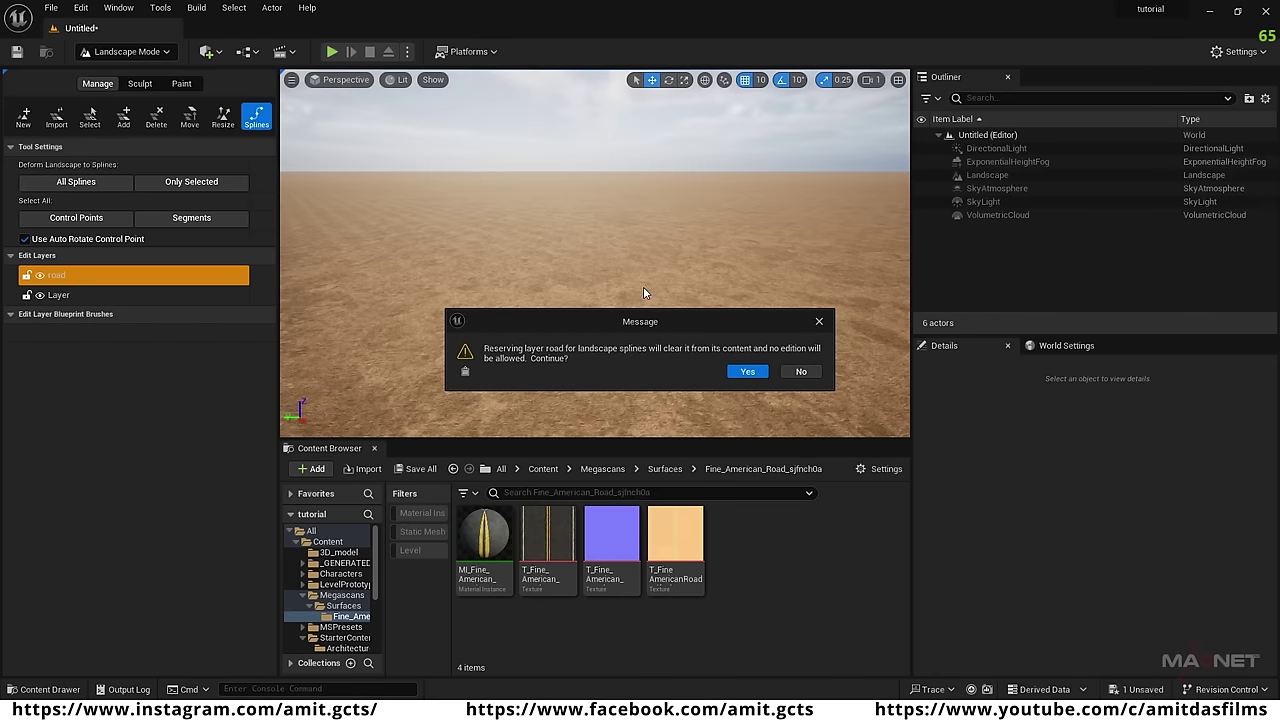
{"action": "left_click", "coordinate": [748, 372]}
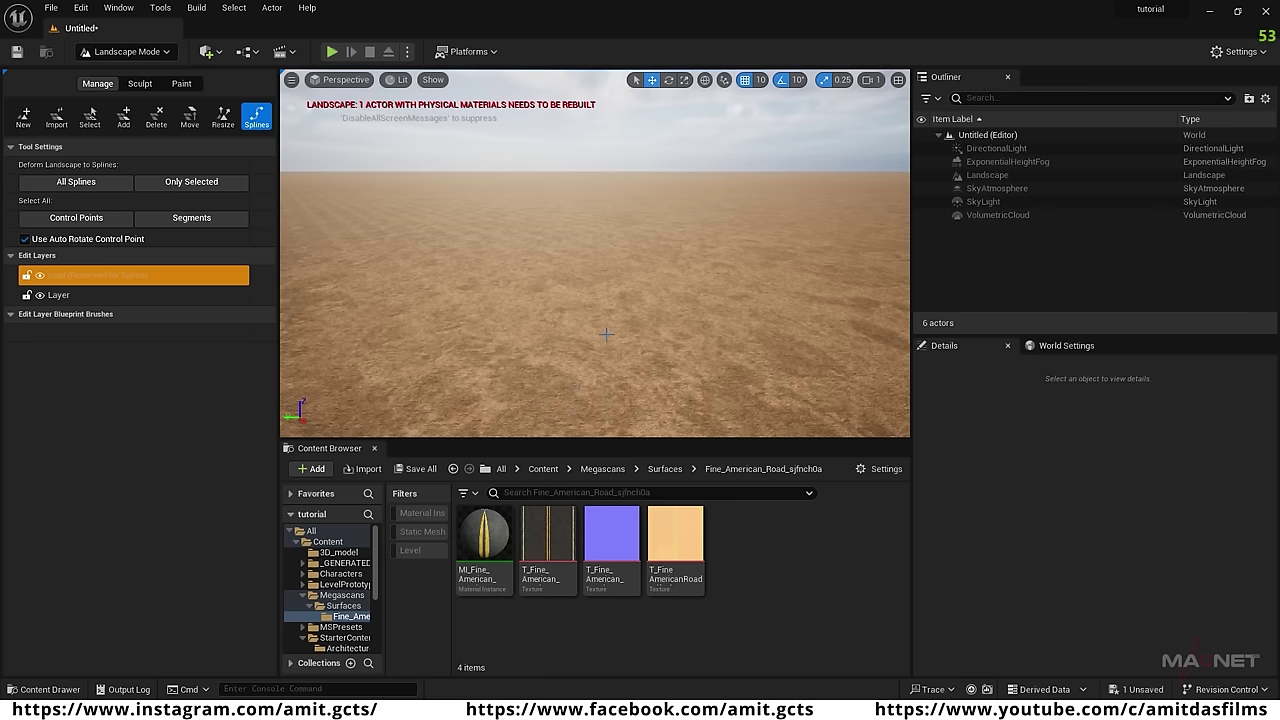
Place eight connected landscape spline control points, forming a curve that runs from the foreground toward the horizon and bends to the right.
{"action": "right_click_drag", "start_coordinate": [606, 317], "coordinate": [603, 356]}
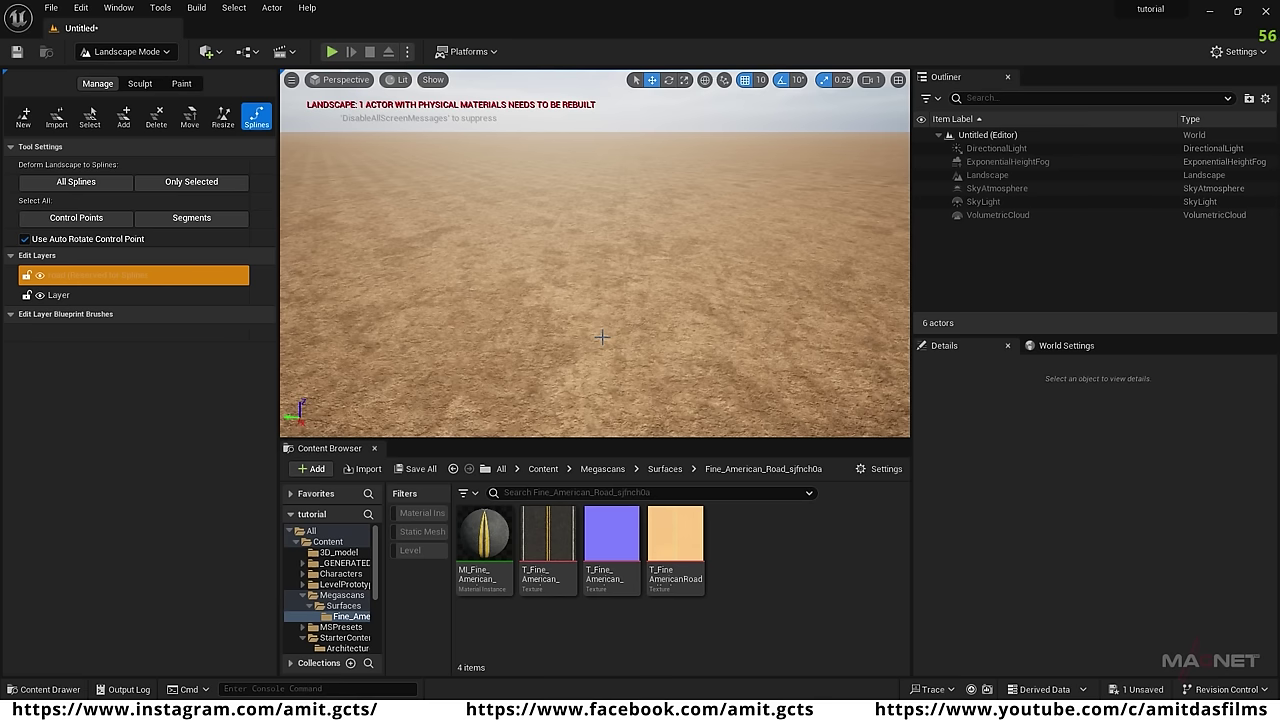
{"action": "left_click", "coordinate": [552, 332], "text": "ctrl"}
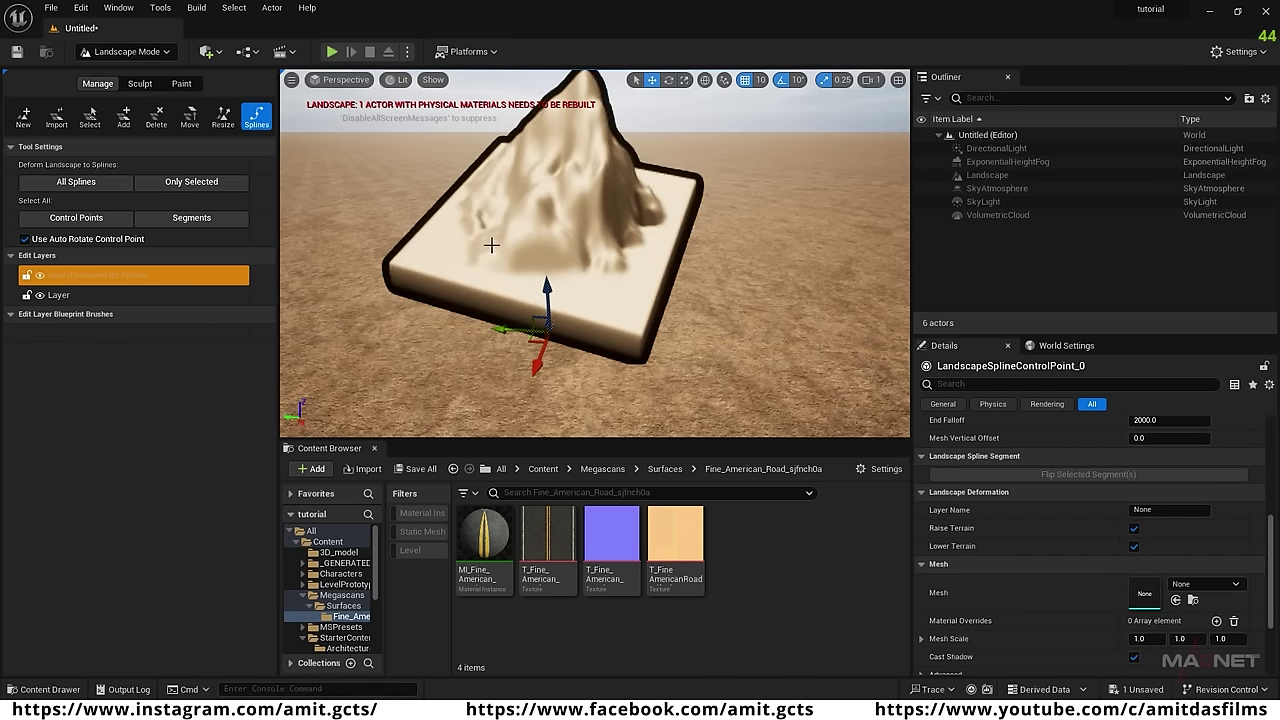
{"action": "right_click_drag", "start_coordinate": [626, 355], "coordinate": [629, 328]}
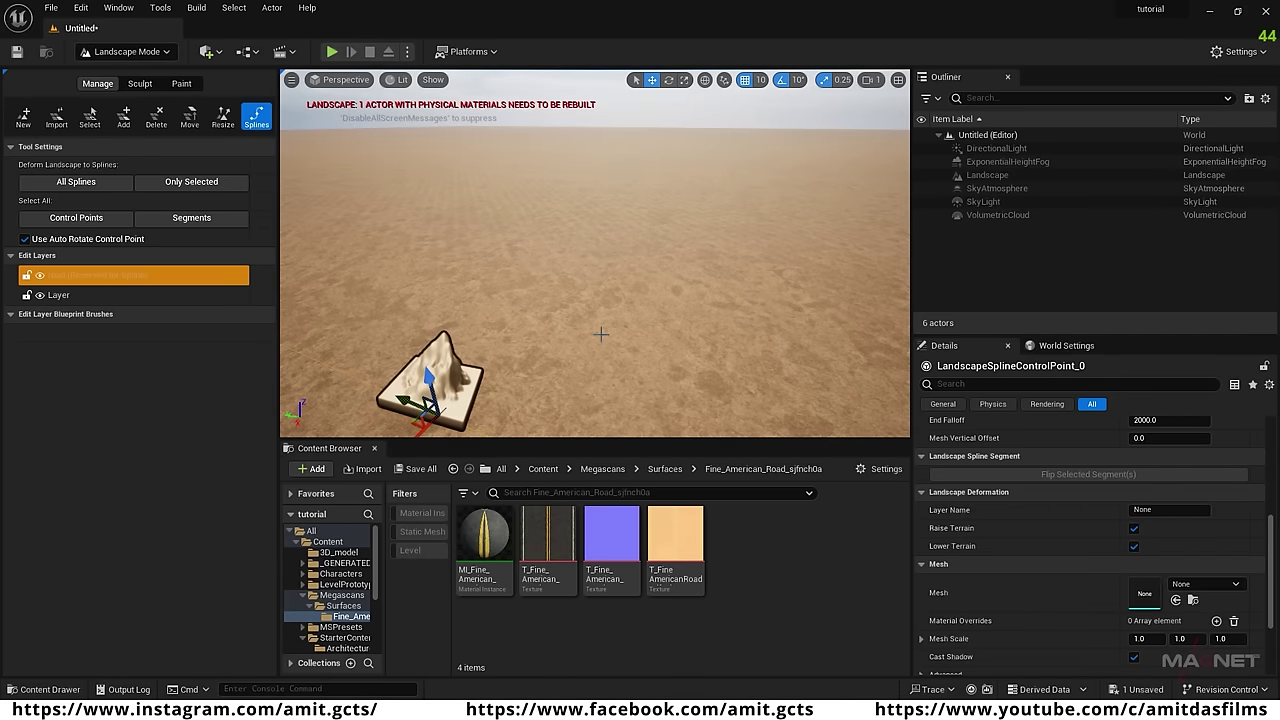
{"action": "left_click", "coordinate": [617, 240], "text": "ctrl"}
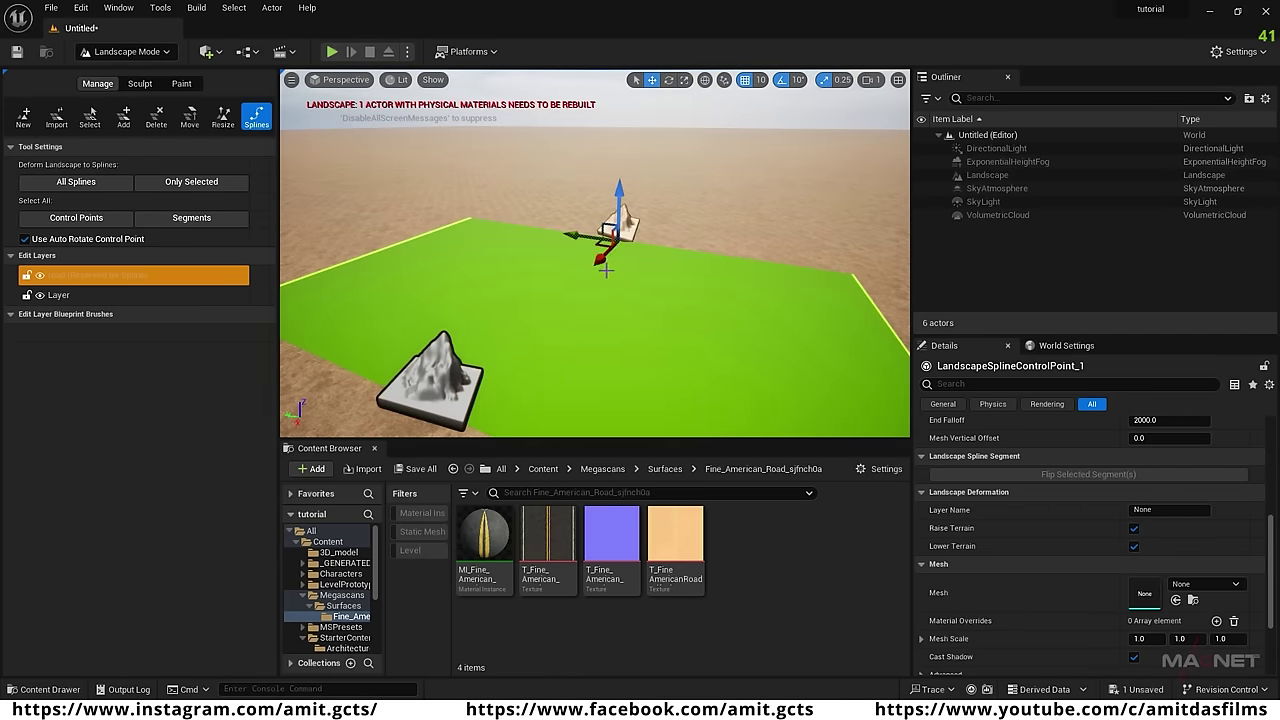
{"action": "left_click", "coordinate": [686, 192], "text": "ctrl"}
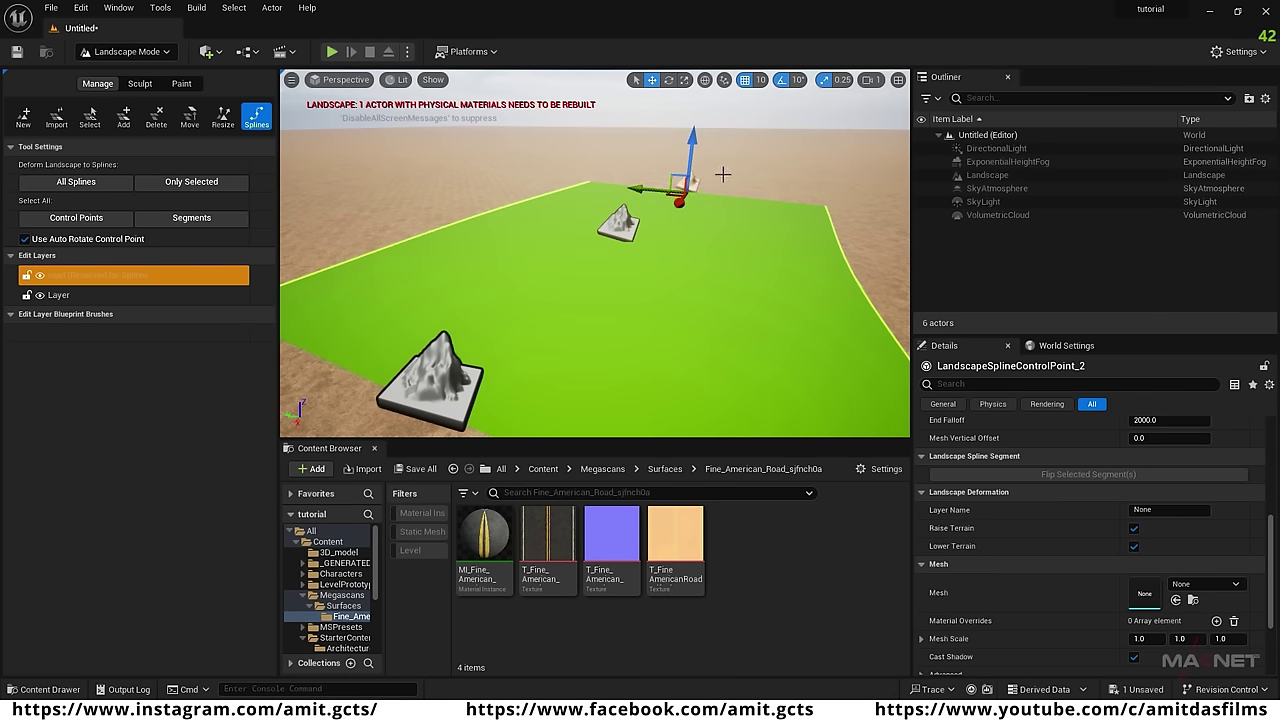
{"action": "left_click", "coordinate": [735, 165], "text": "ctrl"}
{"action": "left_click", "coordinate": [782, 152], "text": "ctrl"}
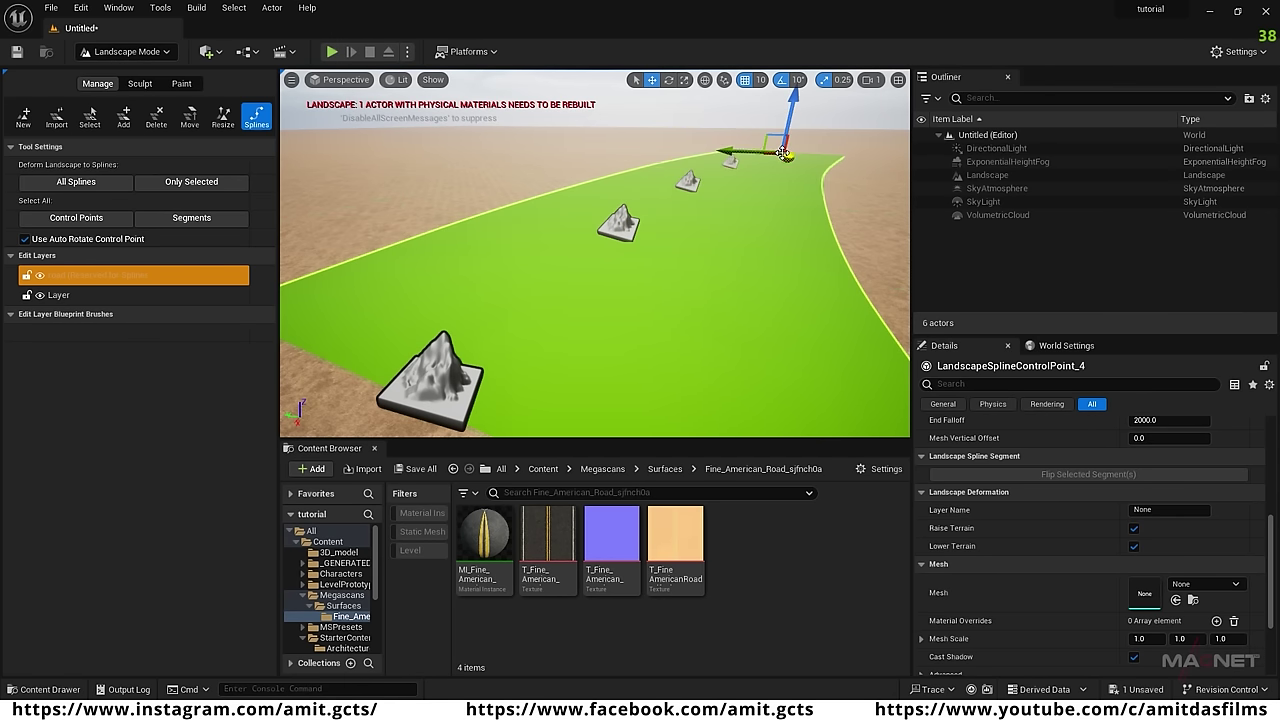
{"action": "left_click", "coordinate": [846, 145], "text": "ctrl"}
{"action": "right_click_drag", "start_coordinate": [856, 147], "coordinate": [673, 147]}
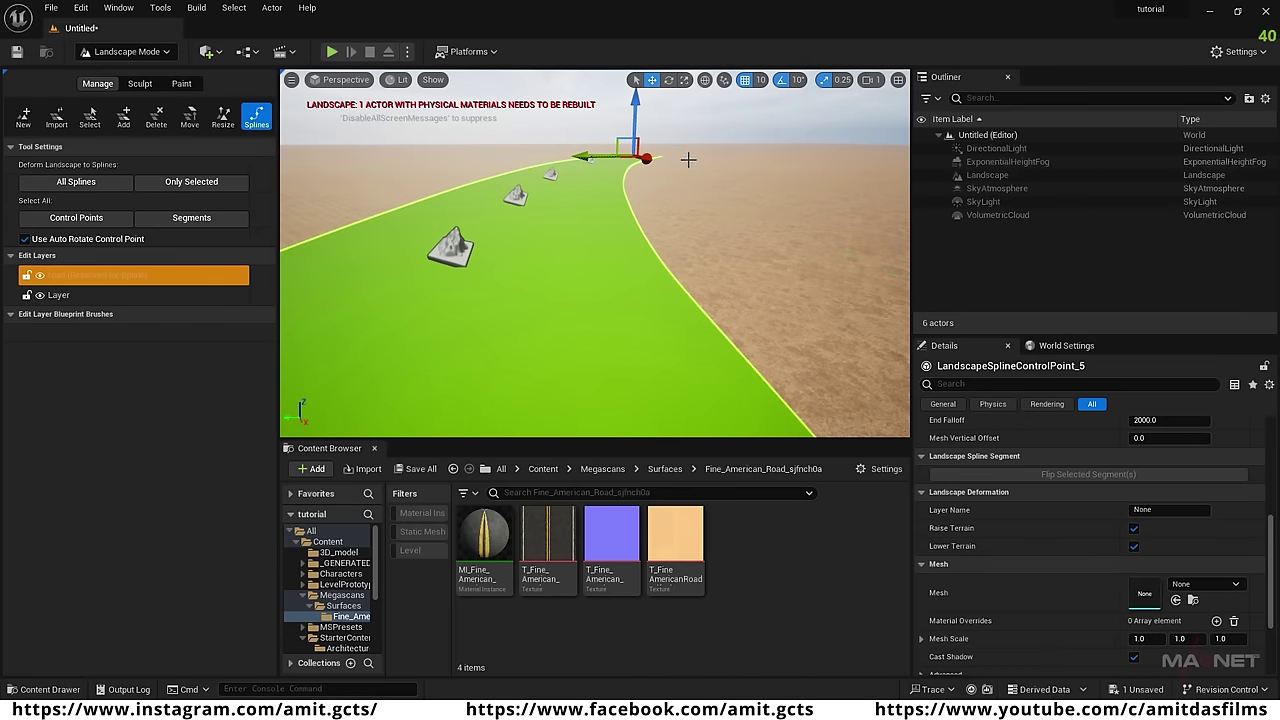
{"action": "left_click", "coordinate": [706, 150], "text": "ctrl"}
{"action": "left_click", "coordinate": [753, 150], "text": "ctrl"}
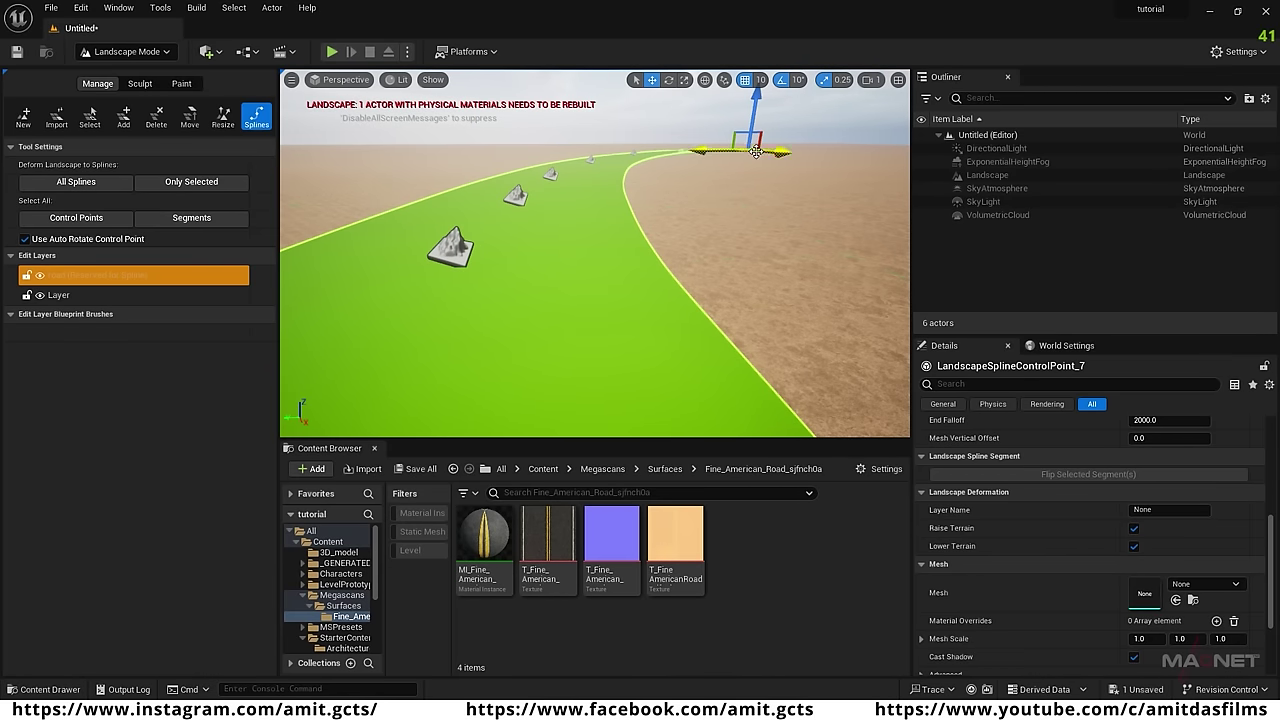
Extend the landscape spline with two connected control points beyond its far end and two more before its starting point.
{"action": "left_click", "coordinate": [814, 152], "text": "ctrl"}
{"action": "left_click", "coordinate": [882, 150], "text": "ctrl"}
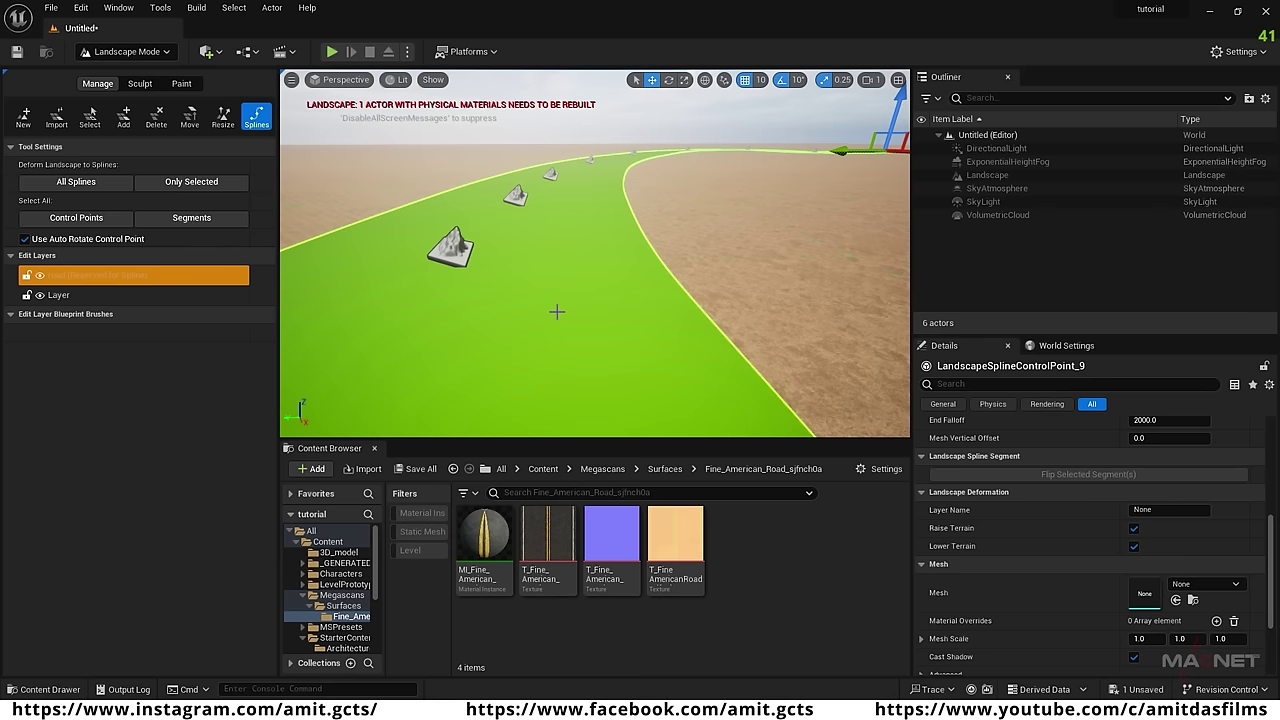
{"action": "mouse_move", "coordinate": [595, 253]}
{"action": "right_mouse_down"}
{"action": "mouse_move", "coordinate": [675, 223]}
{"action": "mouse_move", "coordinate": [600, 265]}
{"action": "mouse_move", "coordinate": [678, 251]}
{"action": "mouse_move", "coordinate": [581, 283]}
{"action": "mouse_move", "coordinate": [650, 226]}
{"action": "mouse_move", "coordinate": [656, 280]}
{"action": "mouse_move", "coordinate": [713, 251]}
{"action": "mouse_move", "coordinate": [562, 259]}
{"action": "mouse_move", "coordinate": [590, 222]}
{"action": "mouse_move", "coordinate": [620, 238]}
{"action": "mouse_move", "coordinate": [566, 256]}
{"action": "mouse_move", "coordinate": [598, 283]}
{"action": "mouse_move", "coordinate": [730, 228]}
{"action": "mouse_move", "coordinate": [510, 342]}
{"action": "mouse_move", "coordinate": [640, 268]}
{"action": "mouse_move", "coordinate": [626, 286]}
{"action": "mouse_move", "coordinate": [590, 258]}
{"action": "mouse_move", "coordinate": [520, 279]}
{"action": "right_mouse_up"}
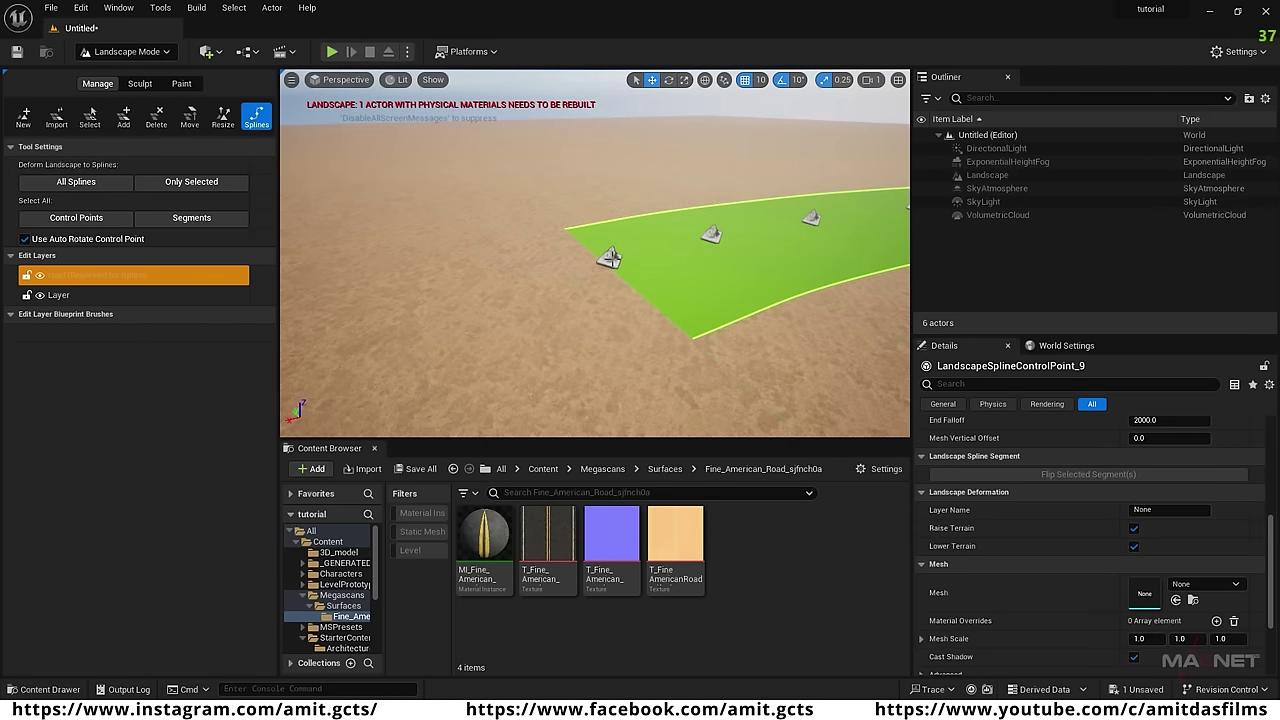
{"action": "left_click", "coordinate": [608, 258]}
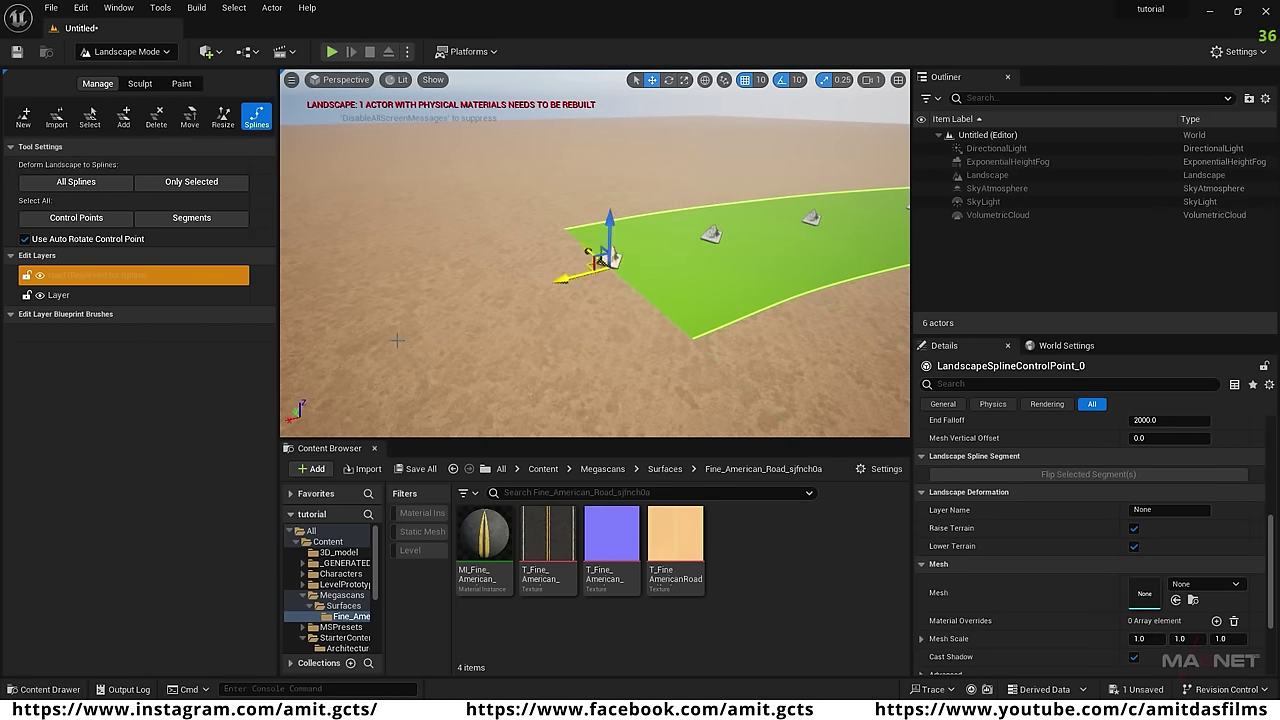
{"action": "mouse_move", "coordinate": [589, 353]}
{"action": "right_mouse_down"}
{"action": "mouse_move", "coordinate": [540, 355]}
{"action": "mouse_move", "coordinate": [595, 355]}
{"action": "right_mouse_up"}
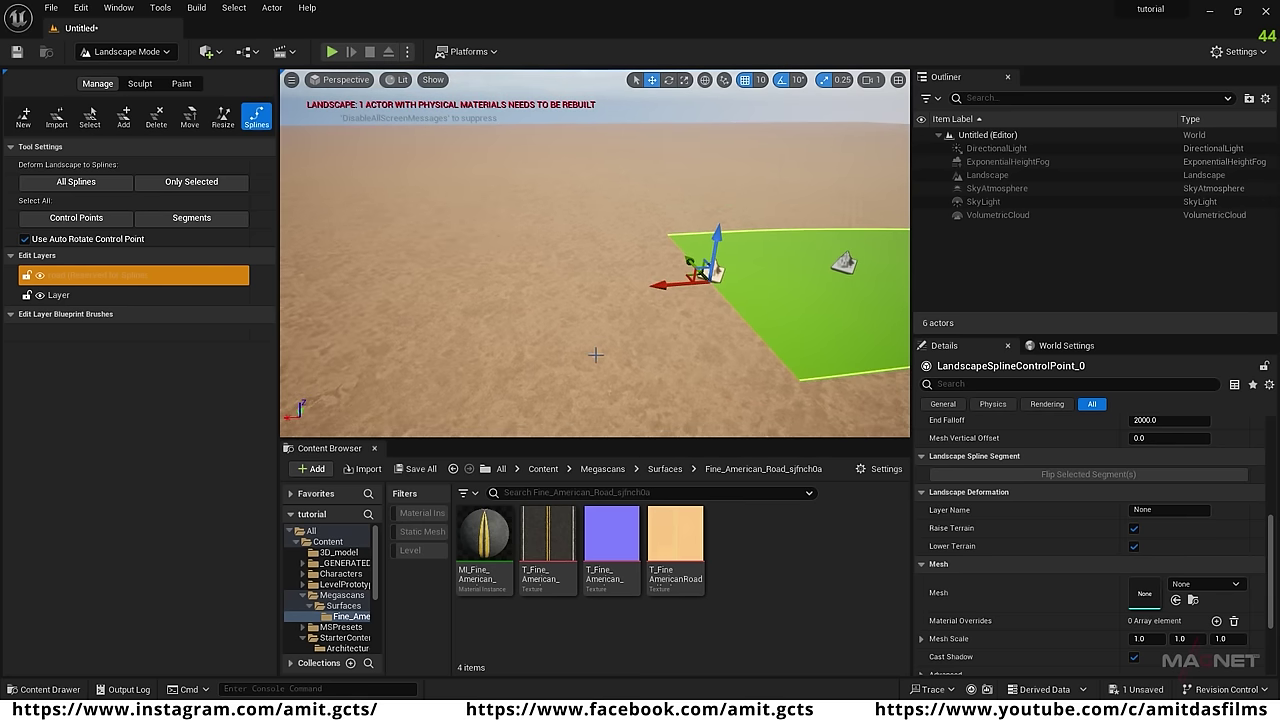
{"action": "left_click", "coordinate": [388, 323], "text": "ctrl"}
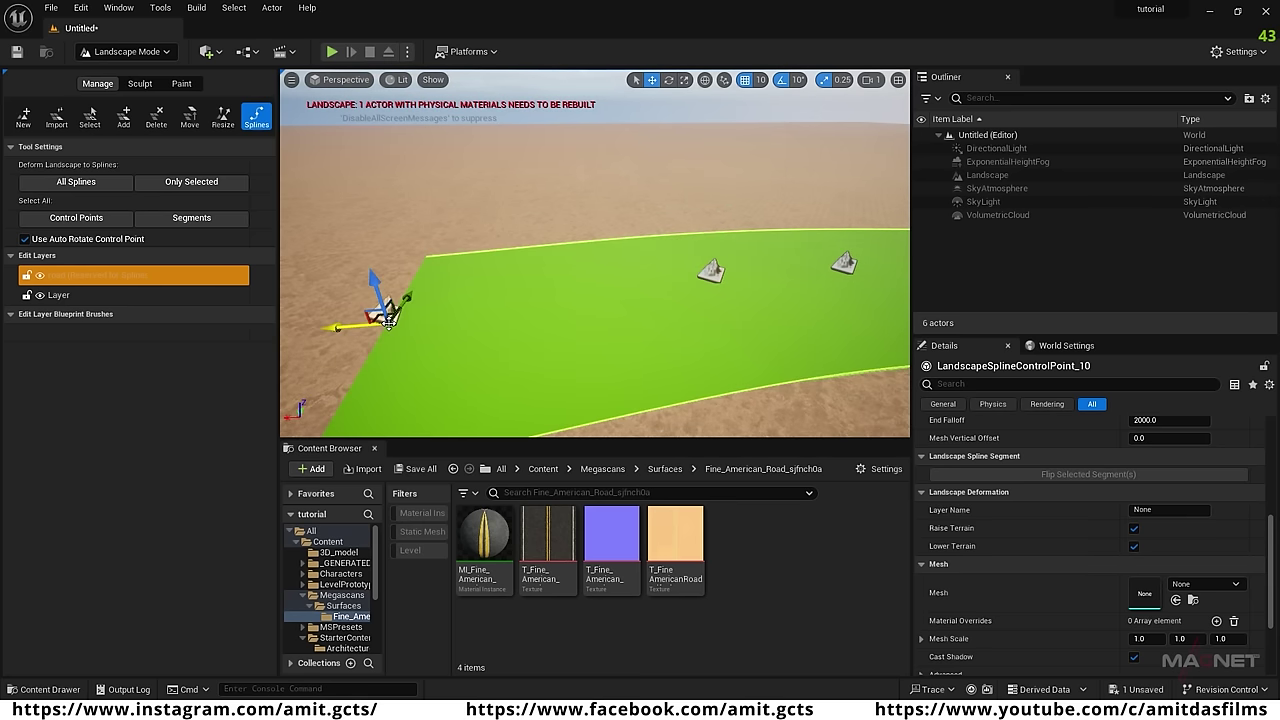
{"action": "key", "text": "f"}
{"action": "left_click", "coordinate": [350, 219], "text": "ctrl"}
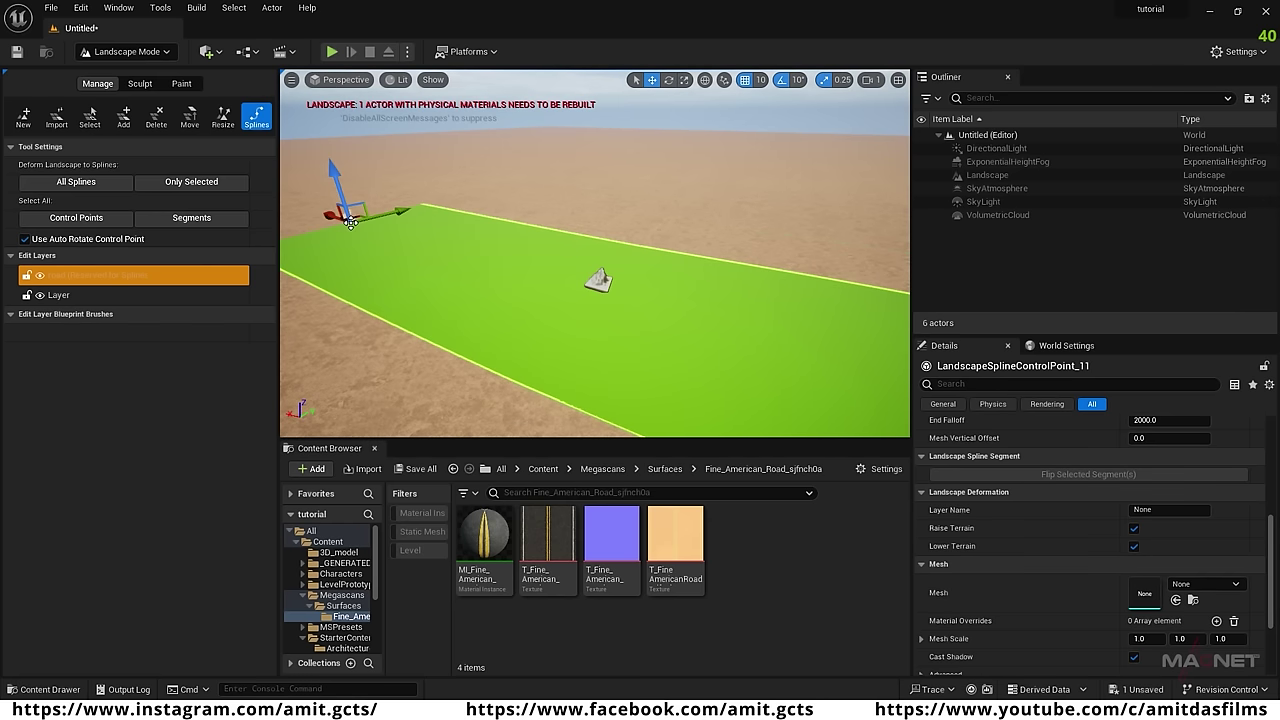
{"action": "right_click_drag", "start_coordinate": [567, 322], "coordinate": [588, 291]}
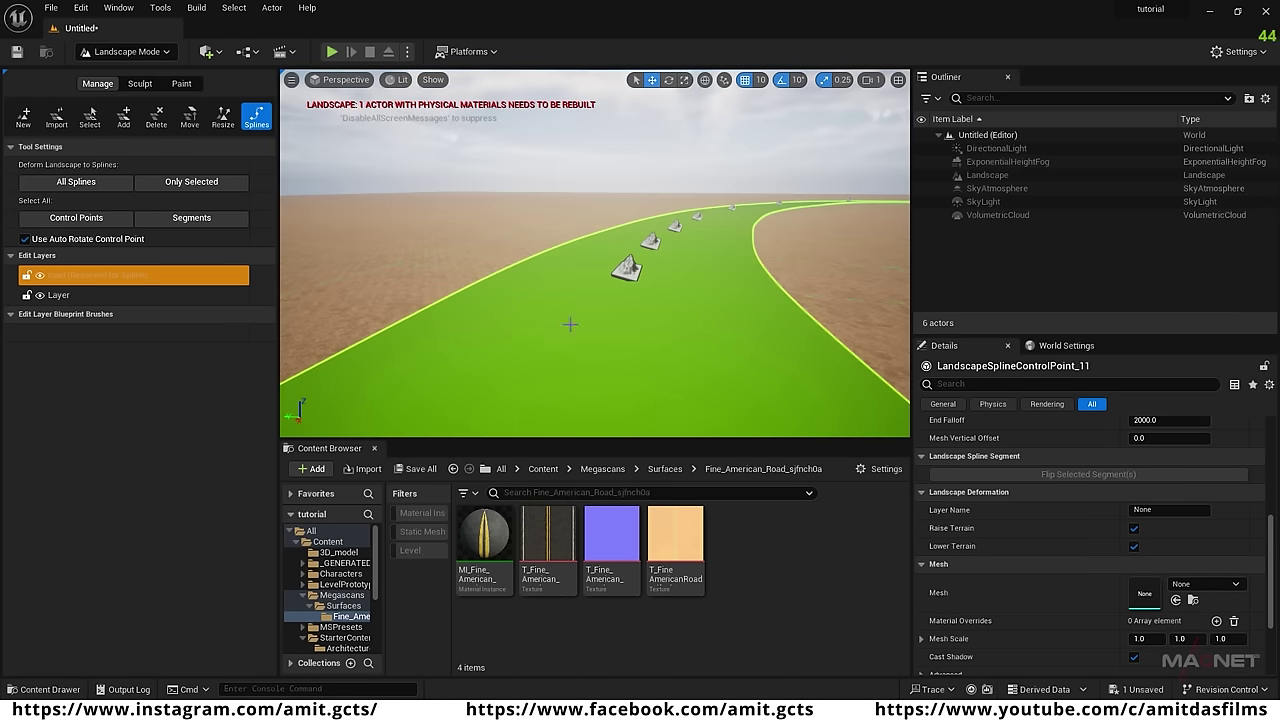
Add one spline mesh element to all connected spline segments and assign the road static mesh from the 3D_model folder.
{"action": "left_click", "coordinate": [339, 552]}
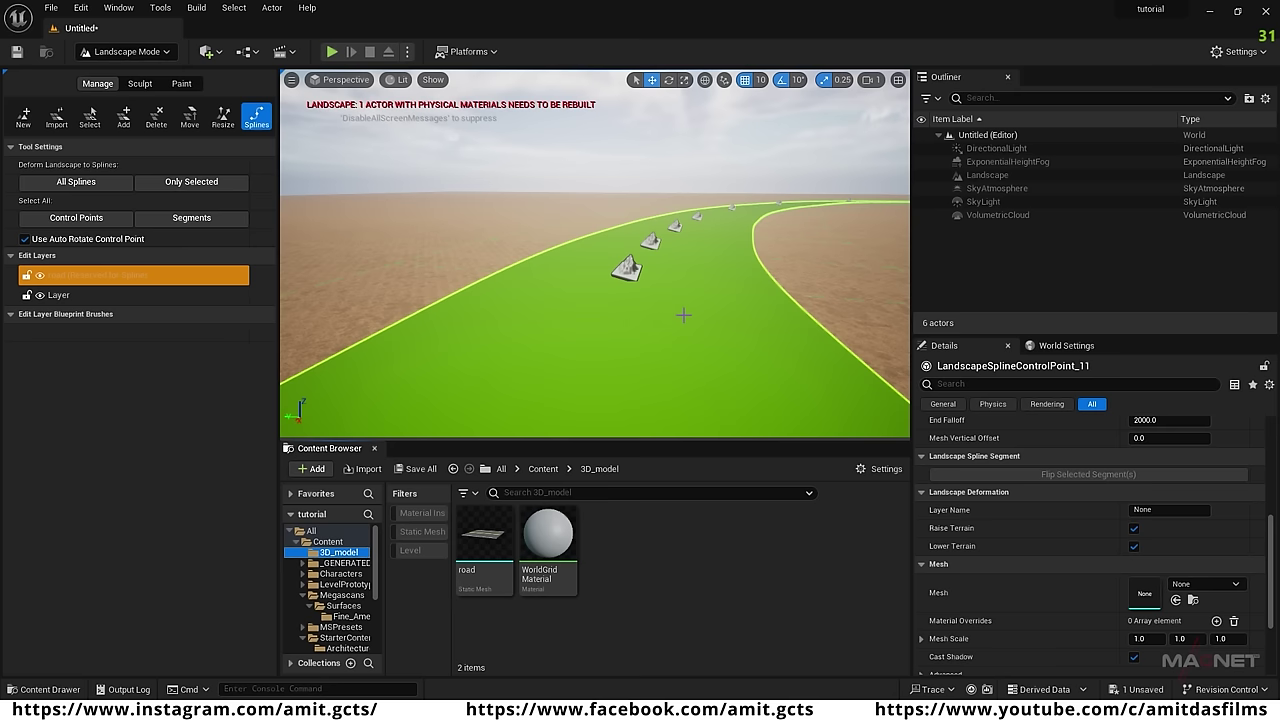
{"action": "left_click", "coordinate": [625, 285]}
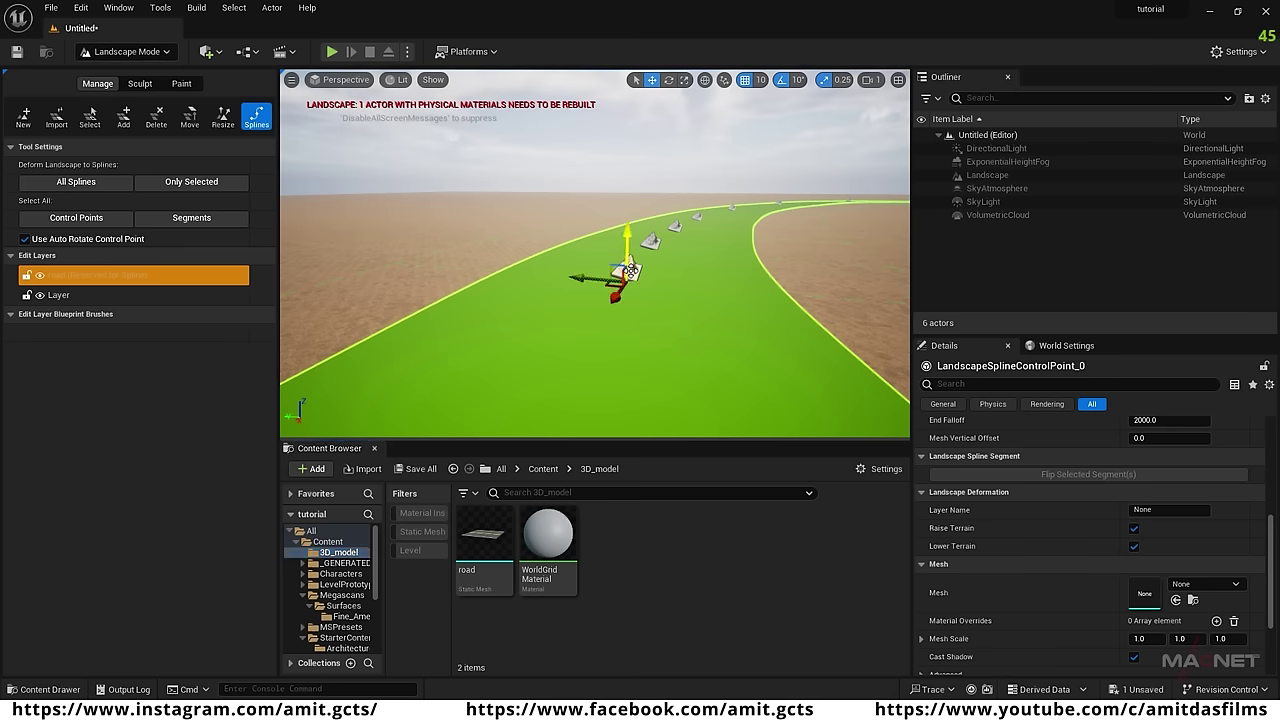
{"action": "scroll", "coordinate": [1036, 511], "scroll_direction": "up", "scroll_amount": 5}
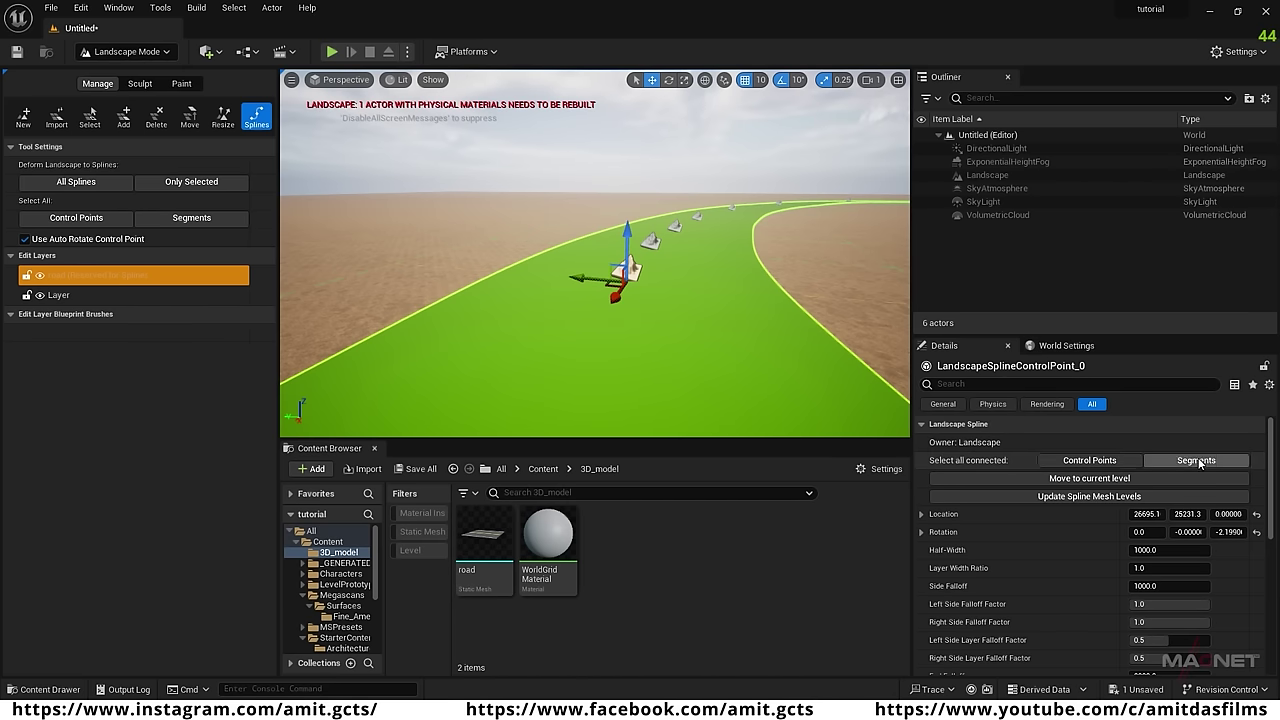
{"action": "left_click", "coordinate": [1204, 460]}
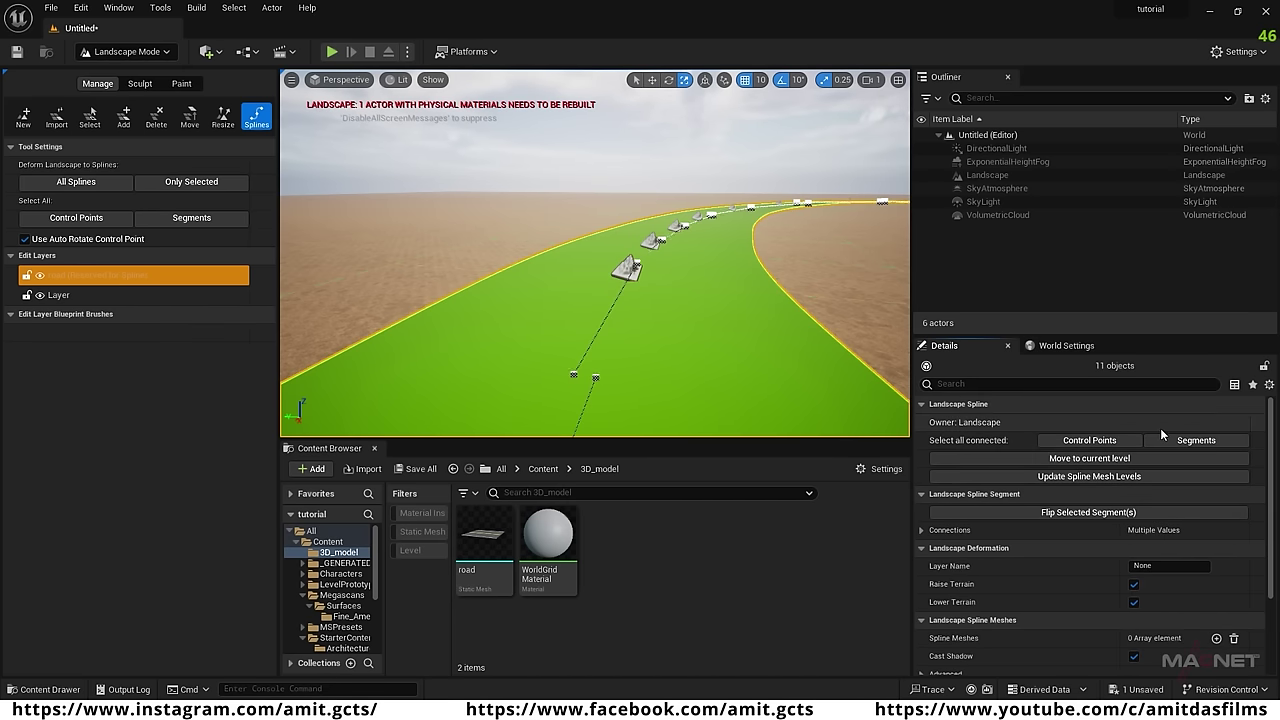
{"action": "scroll", "coordinate": [1030, 506], "scroll_direction": "down", "scroll_amount": 4}
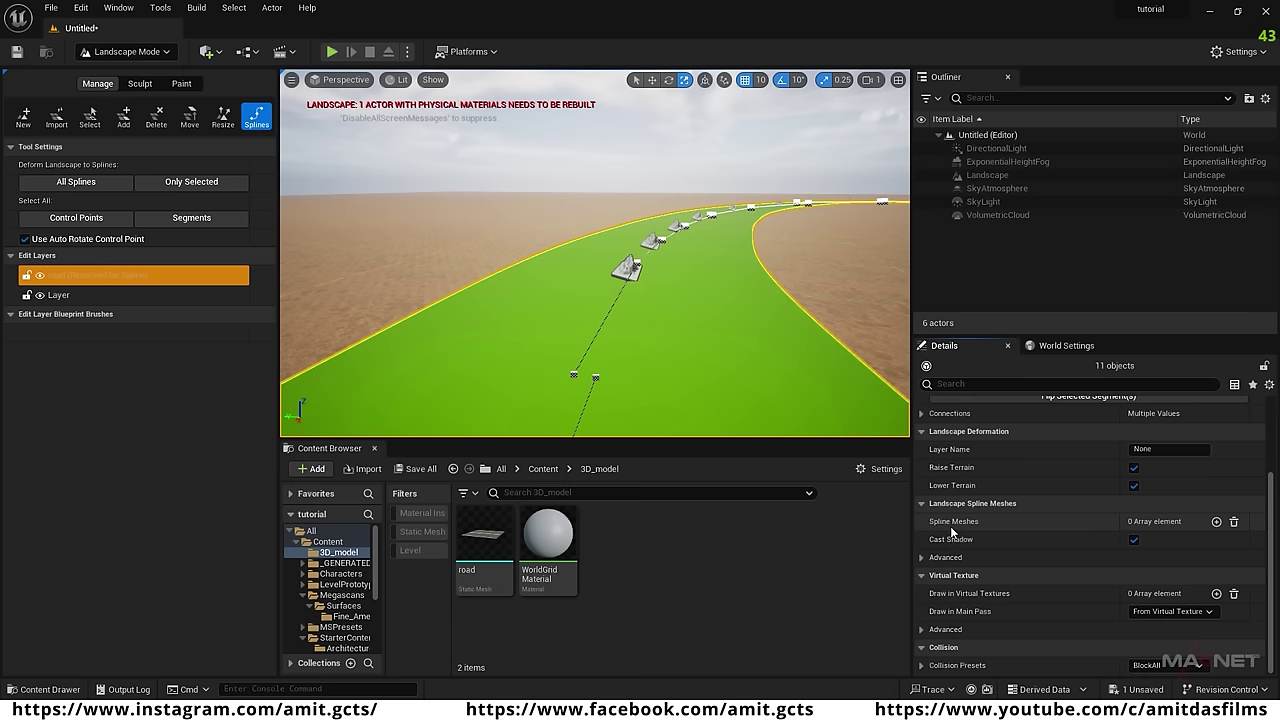
{"action": "left_click", "coordinate": [1216, 521]}
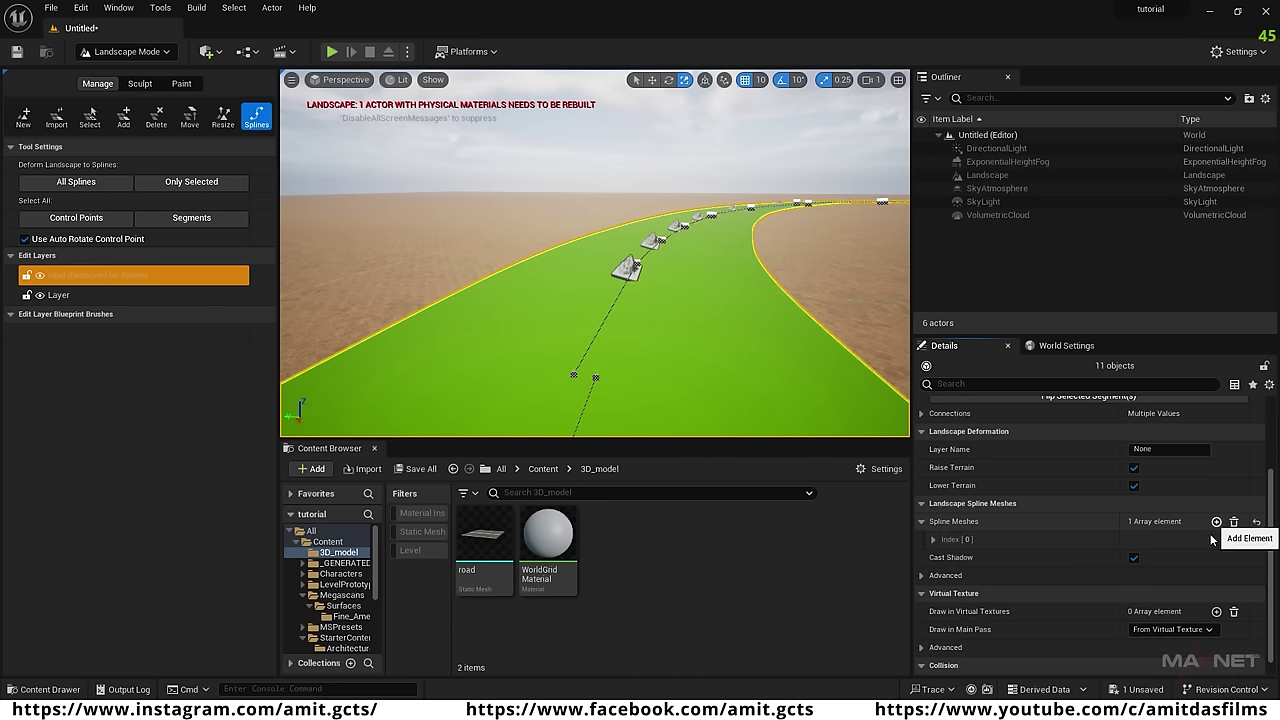
{"action": "left_click", "coordinate": [934, 540]}
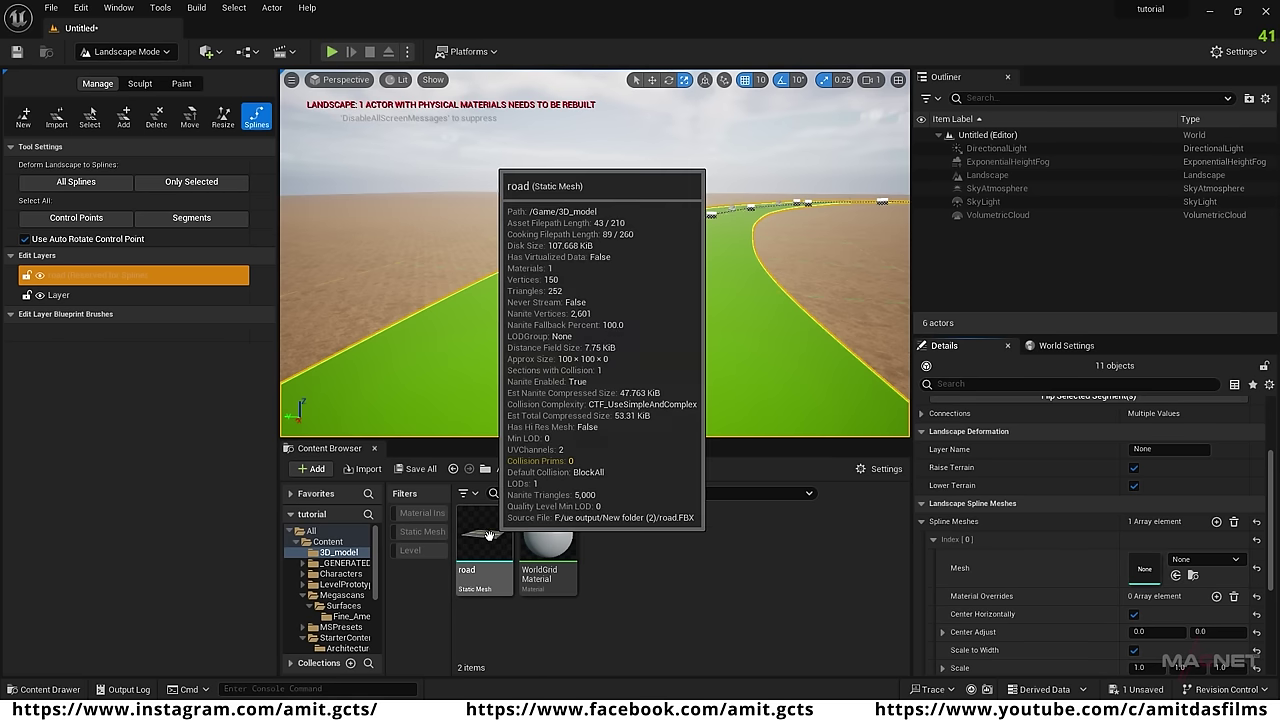
{"action": "left_click_drag", "start_coordinate": [496, 537], "coordinate": [1146, 567]}
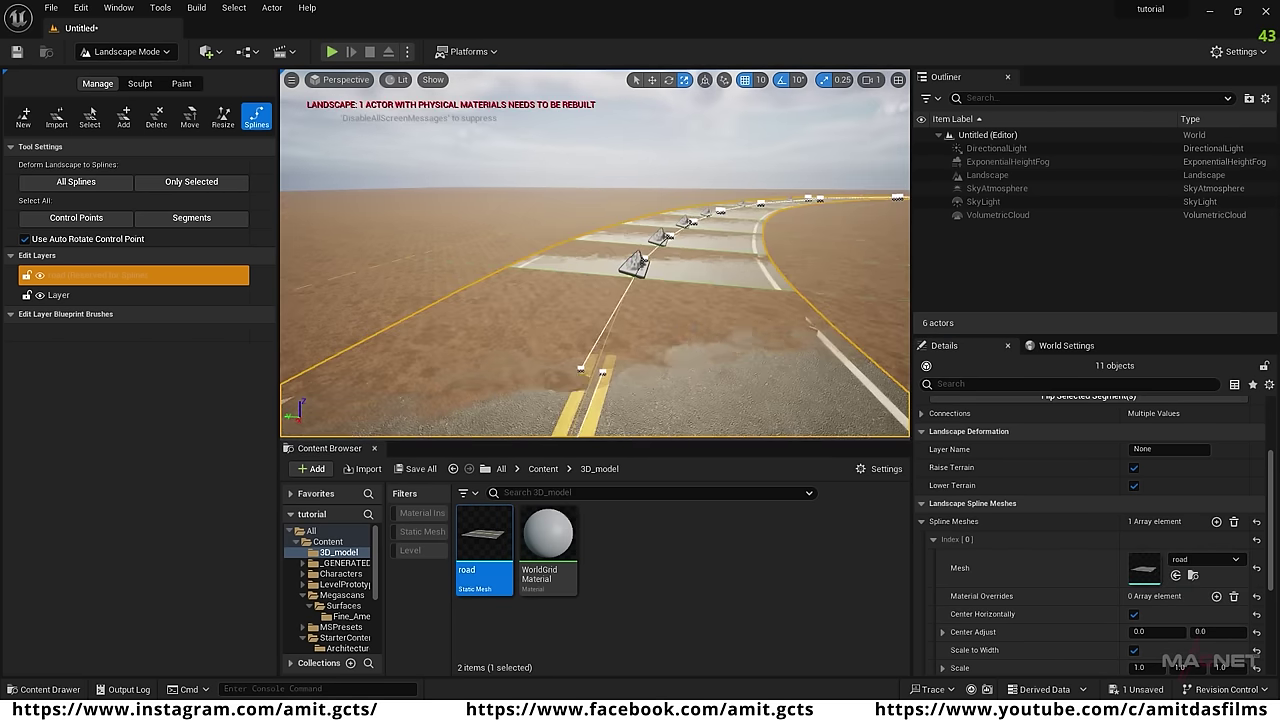
Place the SKM_Quinn_Simple mannequin from the Characters Mannequins meshes on the road's centre line as a scale reference.
{"action": "mouse_move", "coordinate": [595, 253]}
{"action": "right_mouse_down"}
{"action": "mouse_move", "coordinate": [640, 253]}
{"action": "mouse_move", "coordinate": [640, 320]}
{"action": "mouse_move", "coordinate": [490, 270]}
{"action": "mouse_move", "coordinate": [595, 255]}
{"action": "right_mouse_up"}
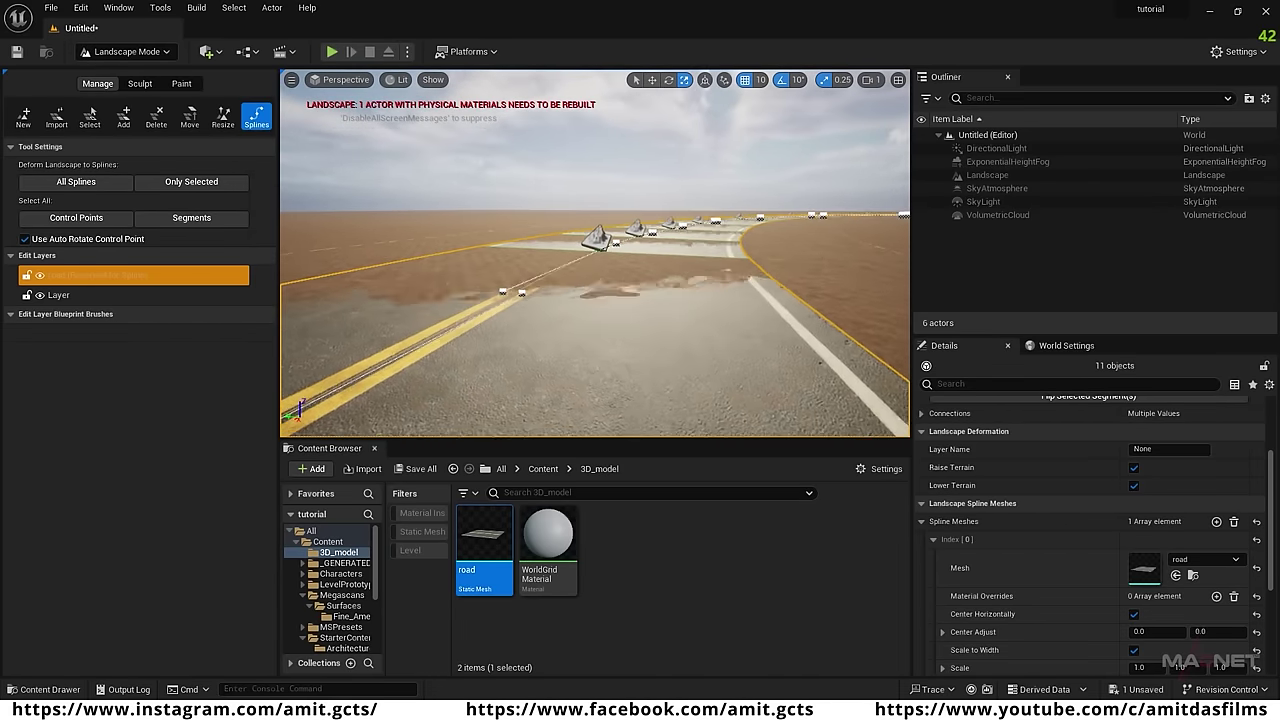
{"action": "right_click_drag", "start_coordinate": [625, 345], "coordinate": [625, 345]}
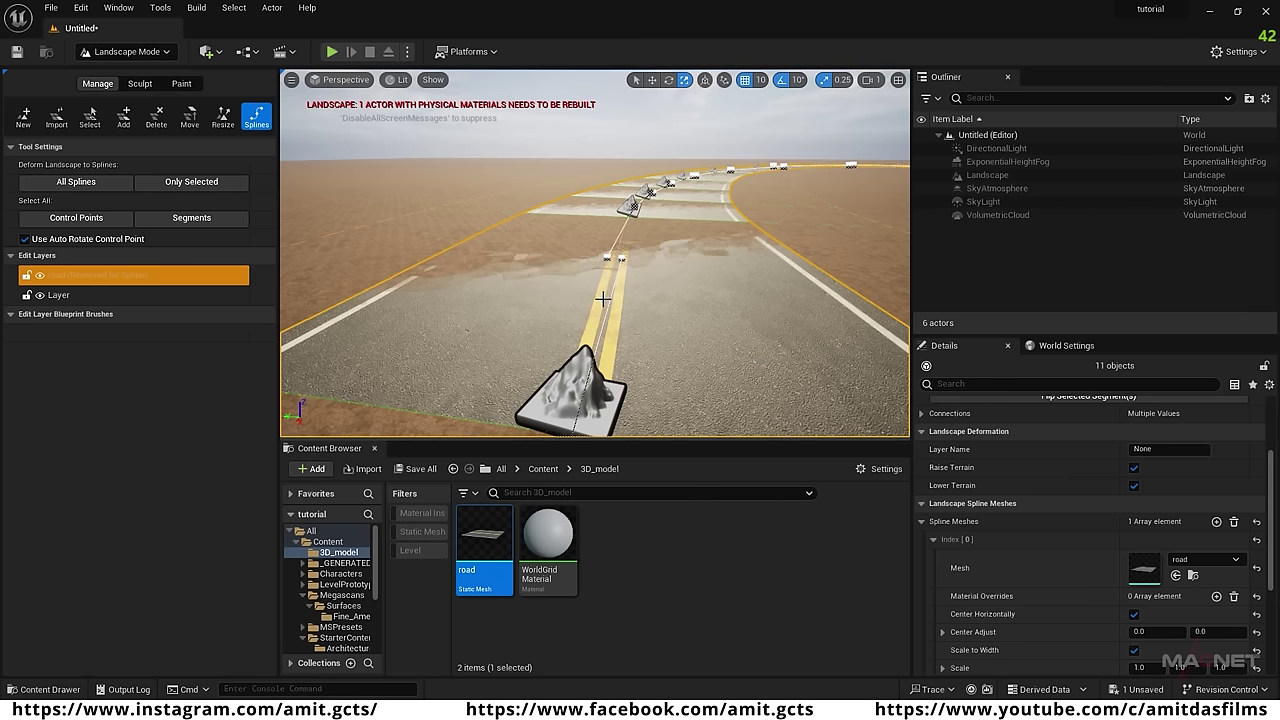
{"action": "left_click", "coordinate": [340, 574]}
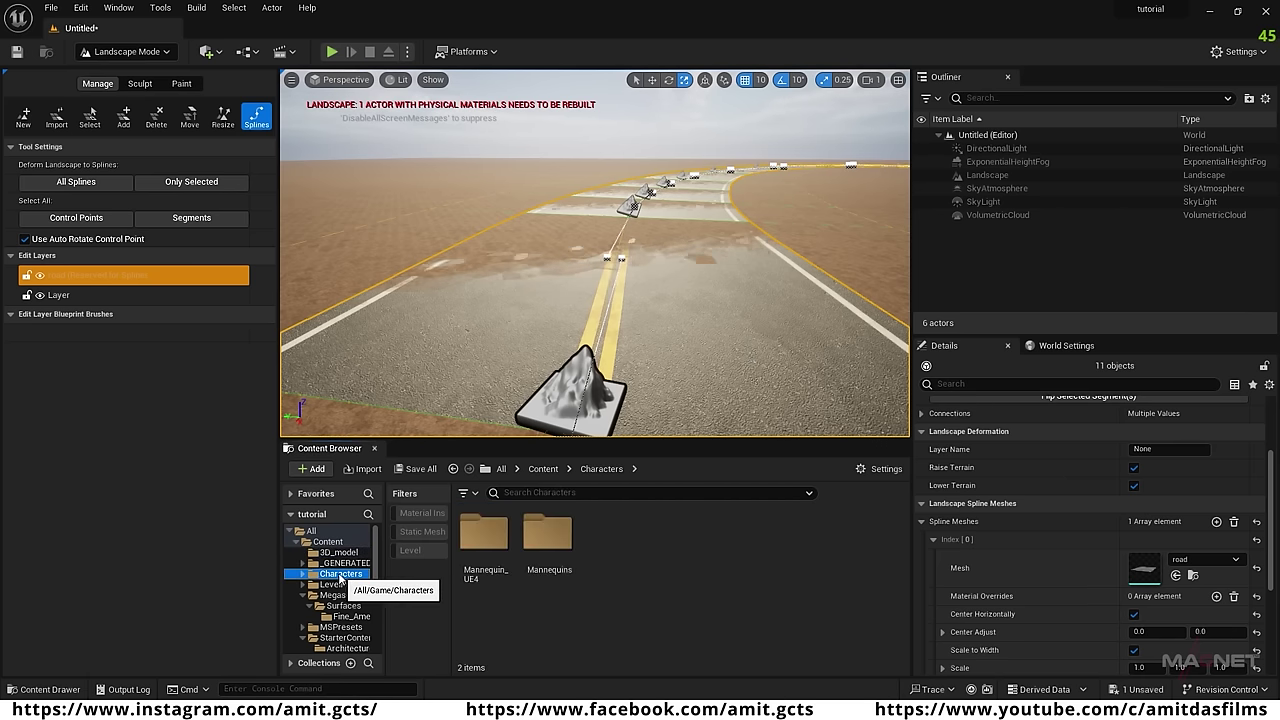
{"action": "double_click", "coordinate": [548, 535]}
{"action": "double_click", "coordinate": [613, 535]}
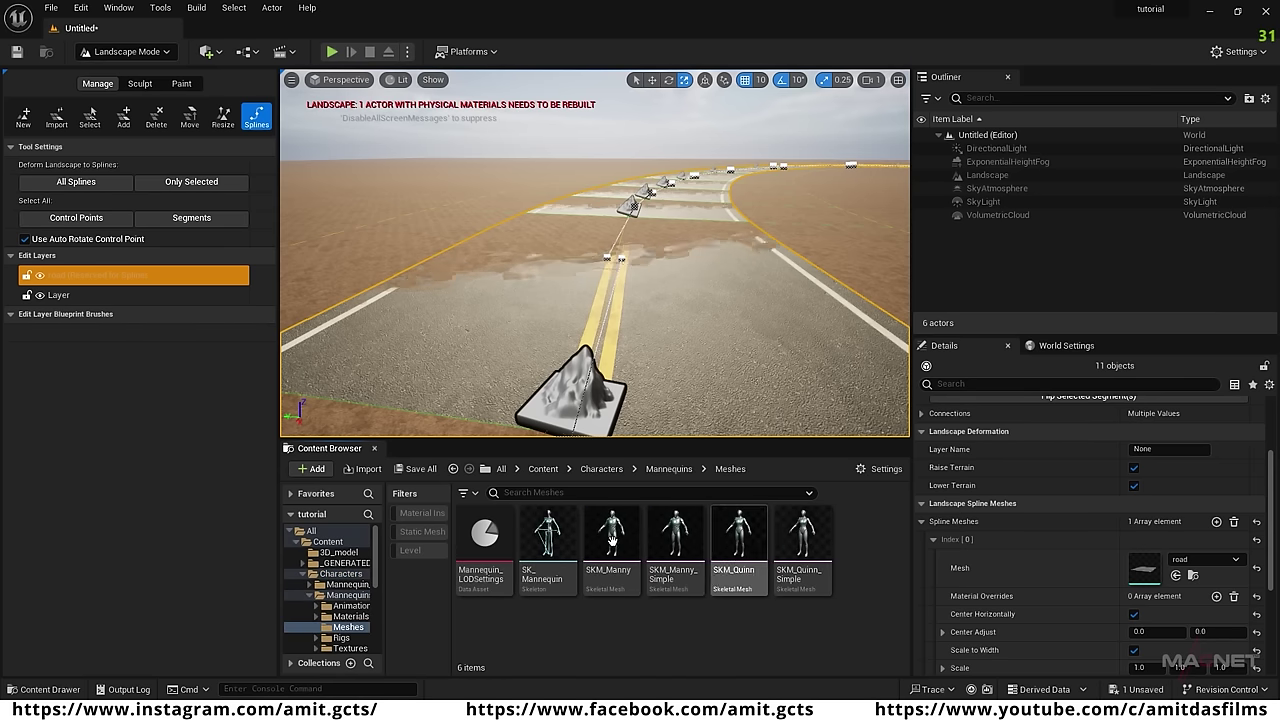
{"action": "left_click_drag", "start_coordinate": [808, 526], "coordinate": [605, 279]}
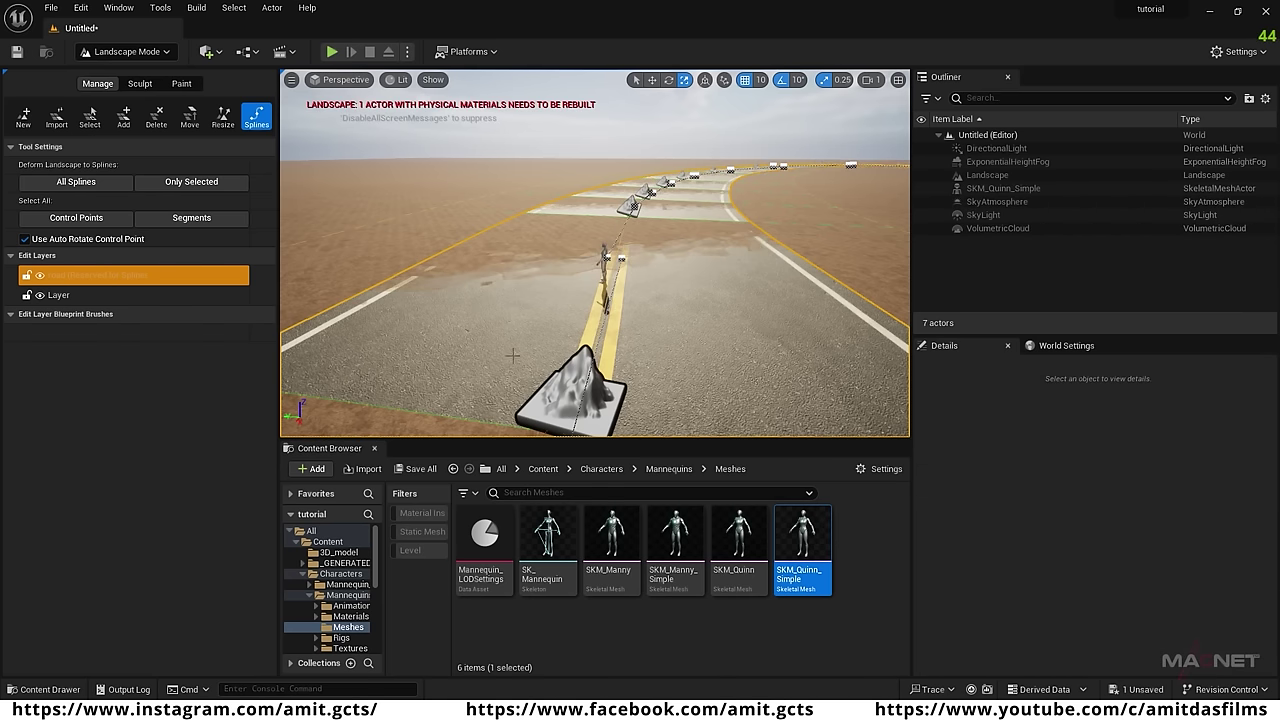
{"action": "right_click_drag", "start_coordinate": [605, 279], "coordinate": [624, 313]}
{"action": "key", "text": "w"}
{"action": "key", "text": "s"}
{"action": "key", "text": "w"}
{"action": "key", "text": "a"}
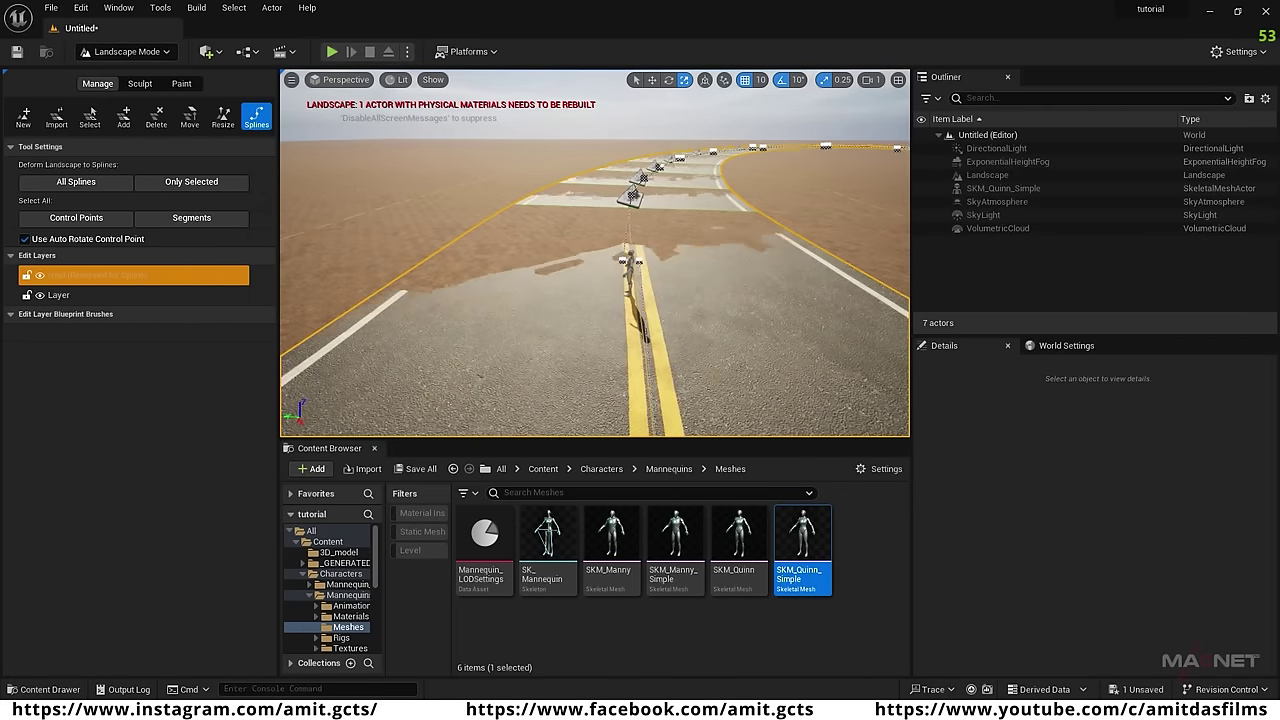
Set the Half-Width of all connected spline control points to 500.
{"action": "left_click", "coordinate": [706, 359]}
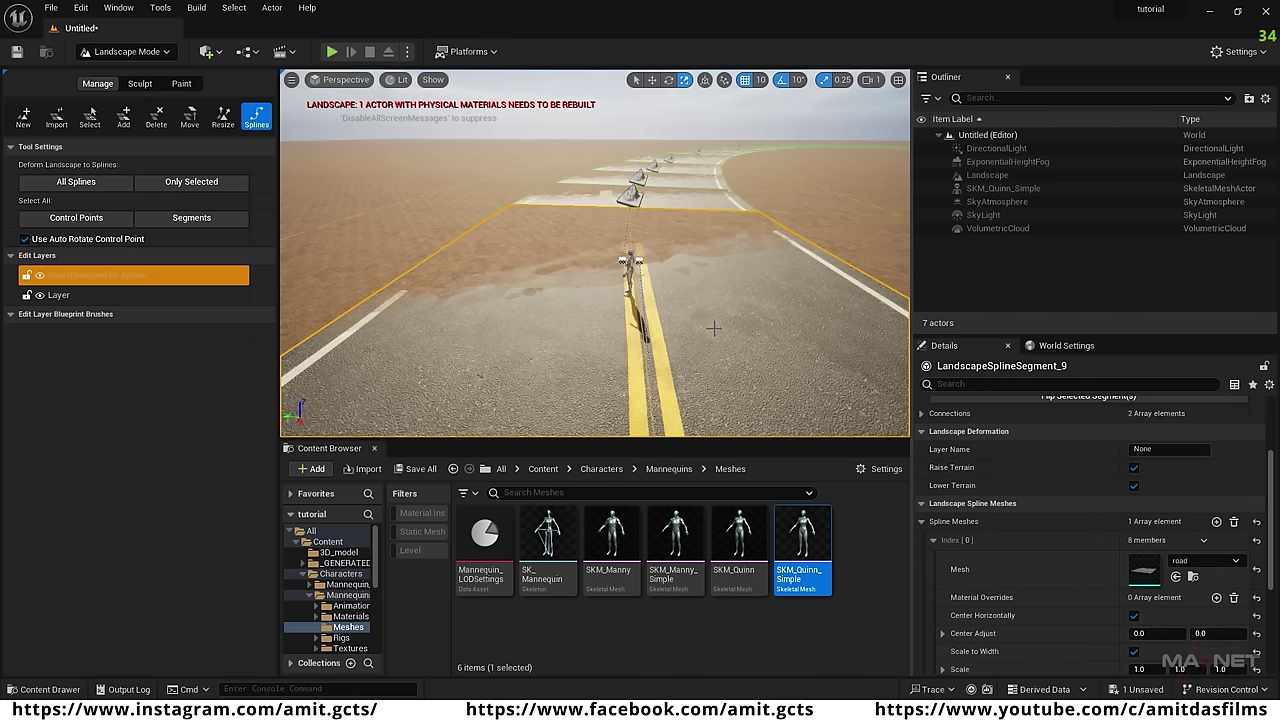
{"action": "scroll", "coordinate": [1020, 520], "scroll_direction": "up", "scroll_amount": 3}
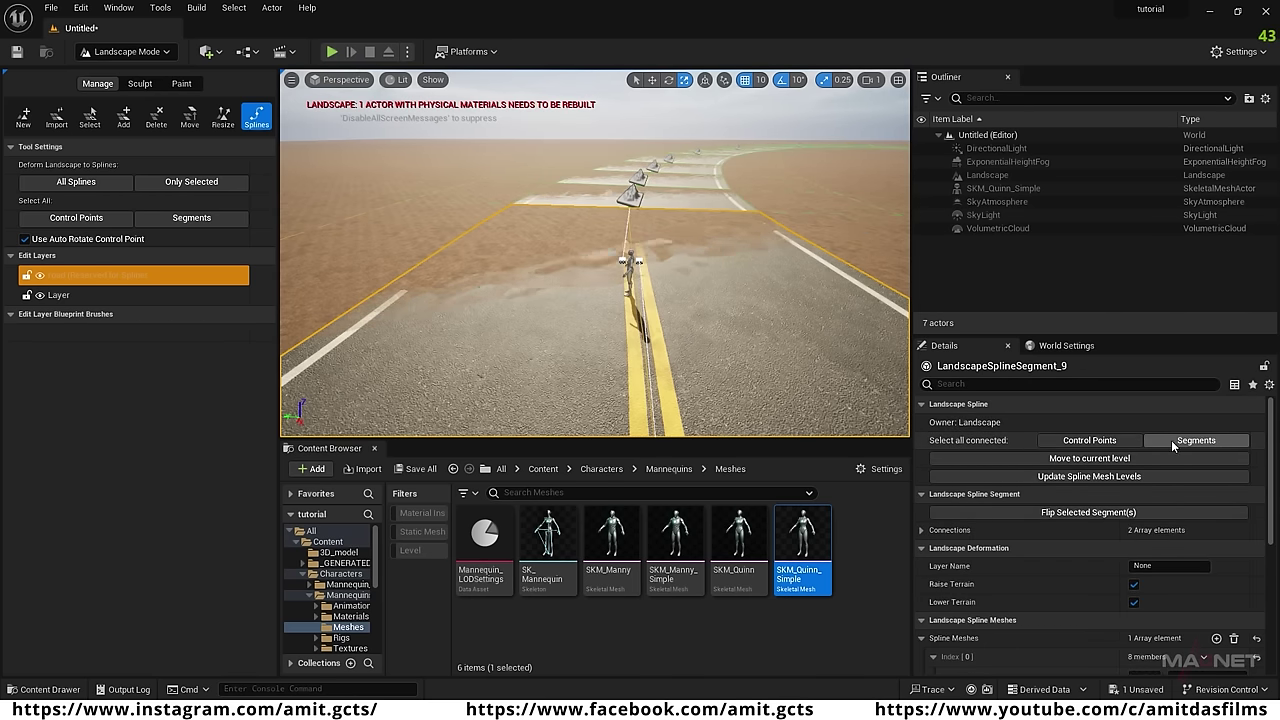
{"action": "left_click", "coordinate": [1094, 442]}
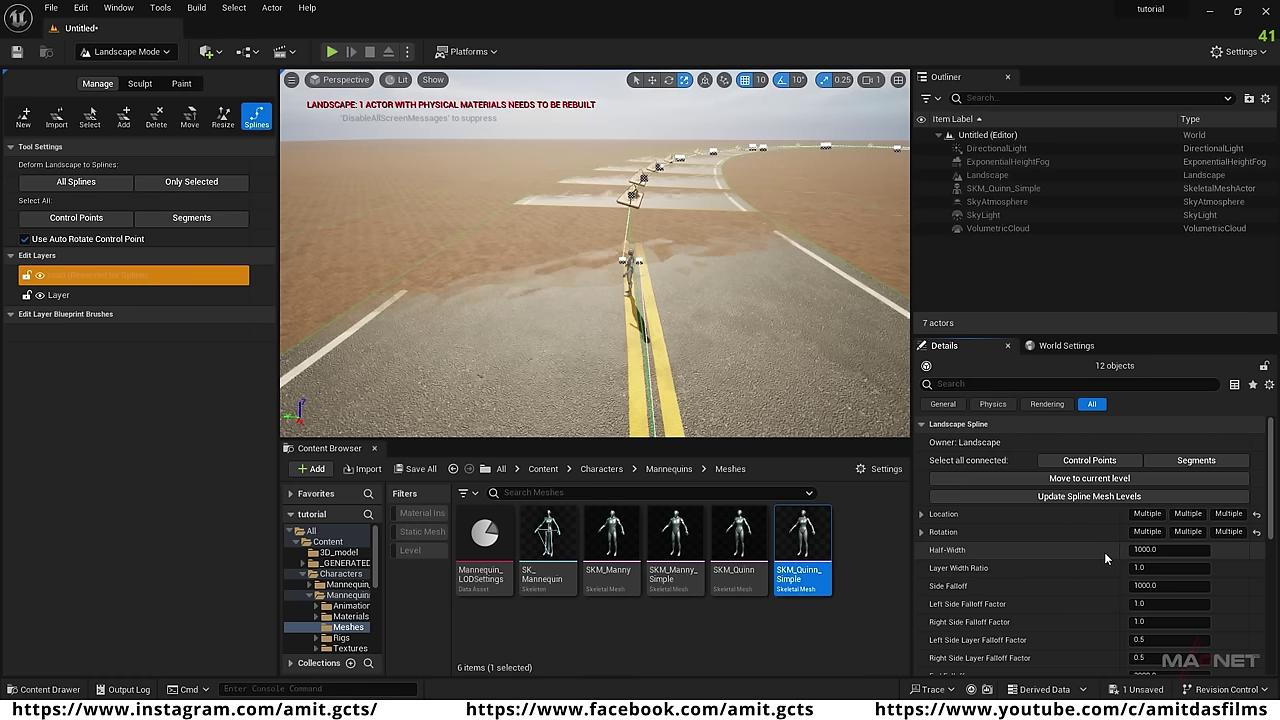
{"action": "left_click", "coordinate": [1160, 551]}
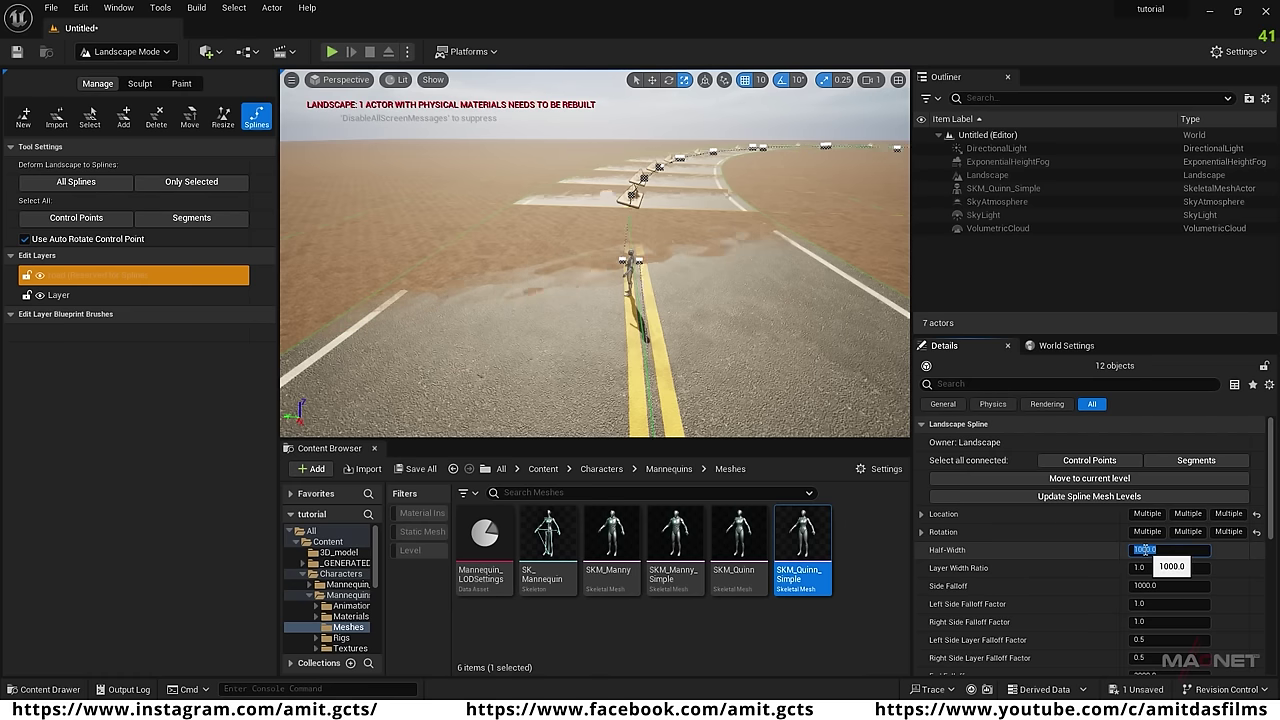
{"action": "type", "text": "500"}
{"action": "key", "text": "Return"}
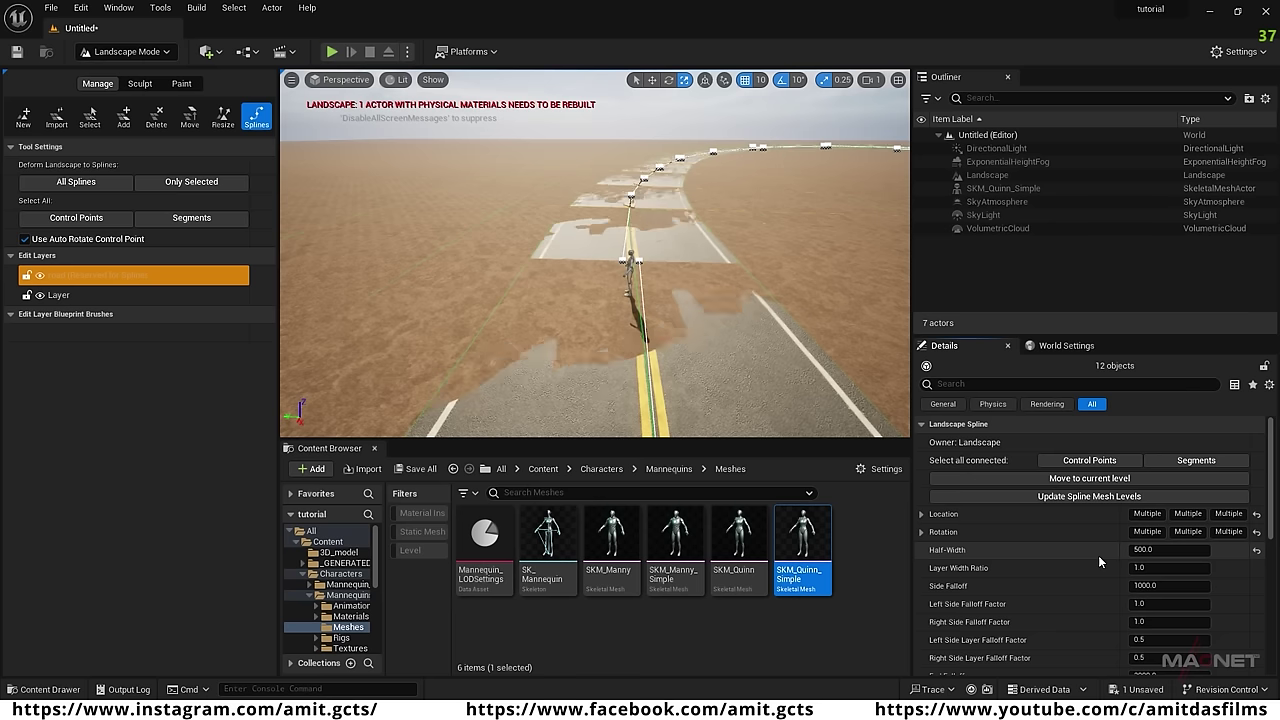
{"action": "mouse_move", "coordinate": [665, 374]}
{"action": "right_mouse_down"}
{"action": "mouse_move", "coordinate": [665, 430]}
{"action": "mouse_move", "coordinate": [665, 350]}
{"action": "mouse_move", "coordinate": [650, 330]}
{"action": "mouse_move", "coordinate": [590, 335]}
{"action": "mouse_move", "coordinate": [655, 400]}
{"action": "mouse_move", "coordinate": [666, 375]}
{"action": "right_mouse_up"}
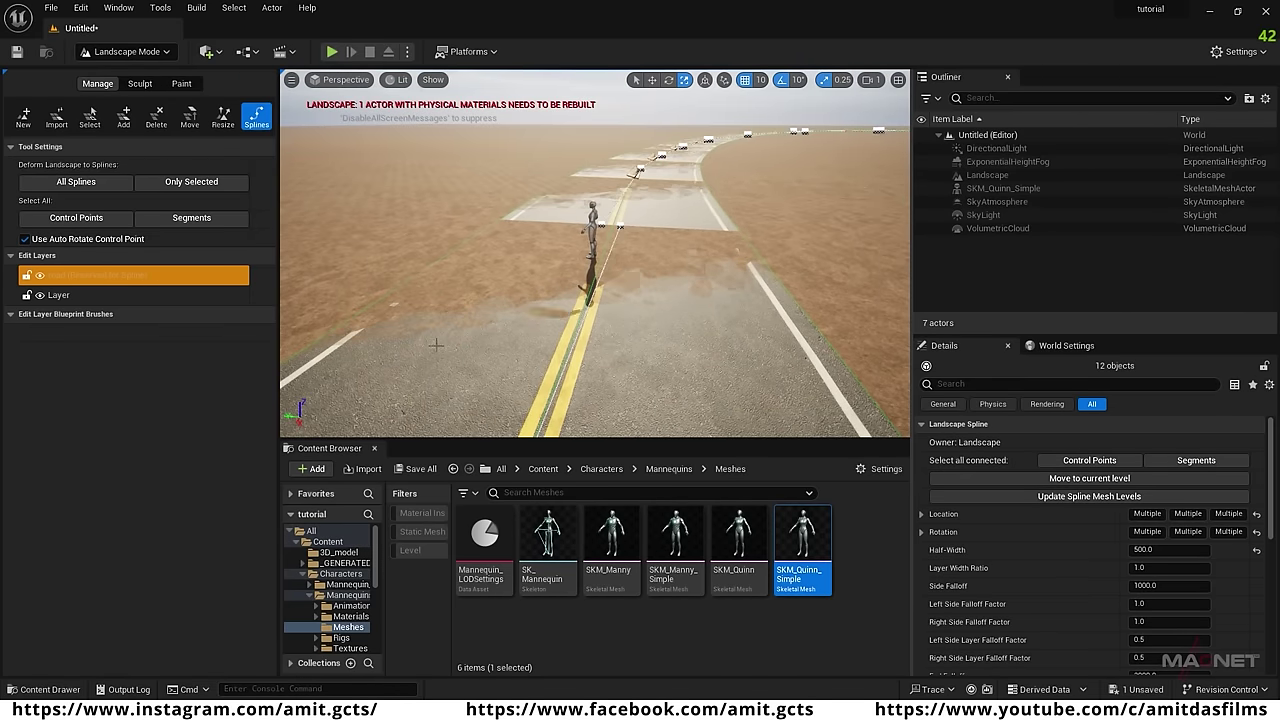
Change the second Center Adjust value of the road spline mesh on all connected segments to lift the road above the terrain.
{"action": "left_click", "coordinate": [1197, 462]}
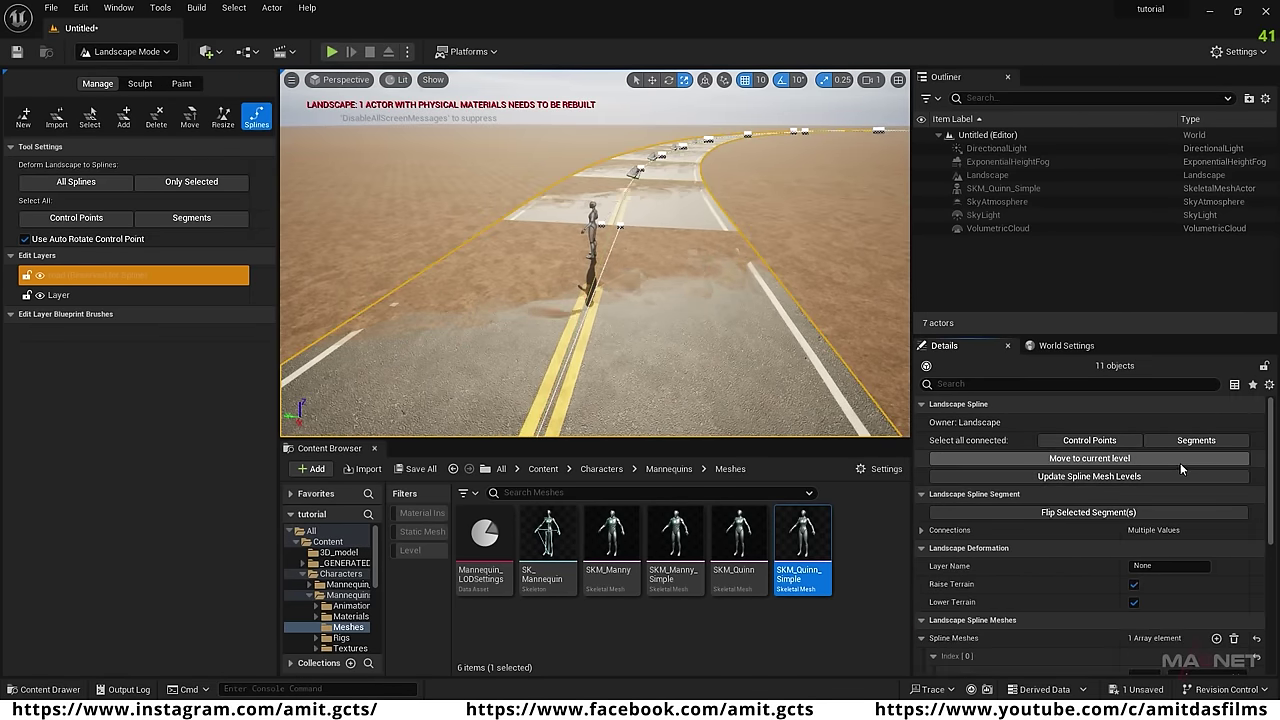
{"action": "scroll", "coordinate": [1039, 589], "scroll_direction": "down", "scroll_amount": 5}
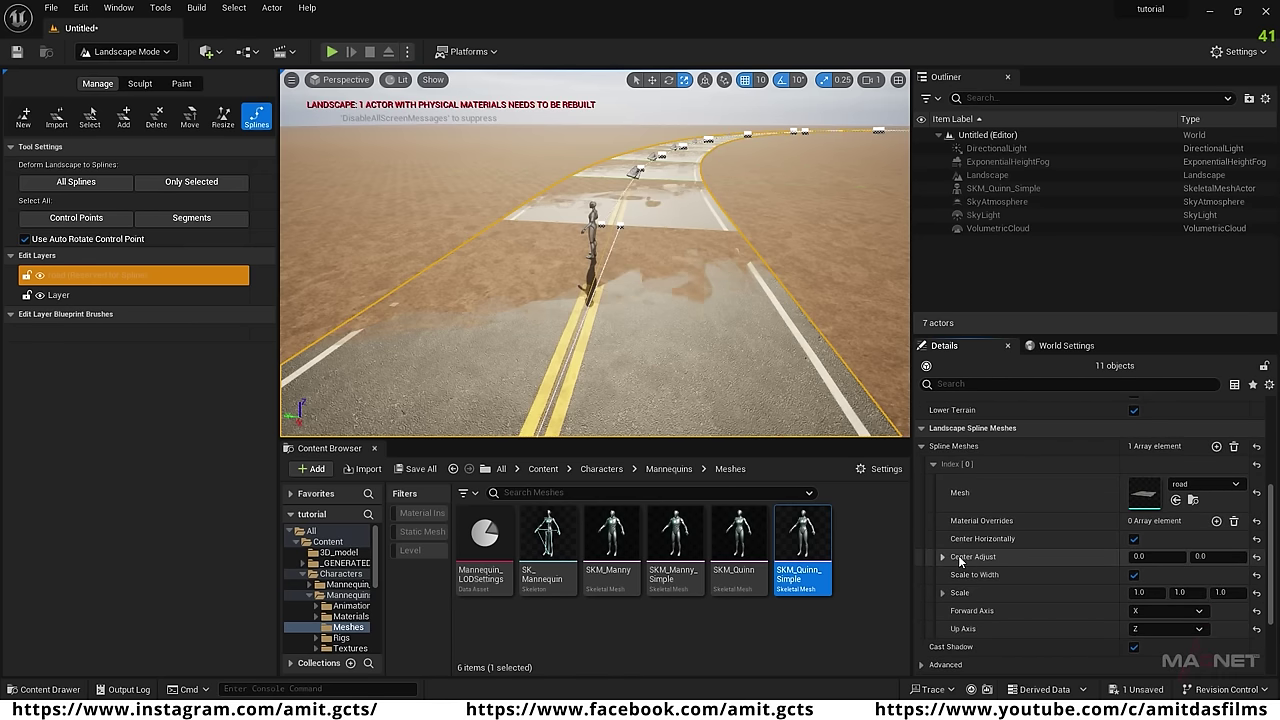
{"action": "left_click", "coordinate": [1196, 557]}
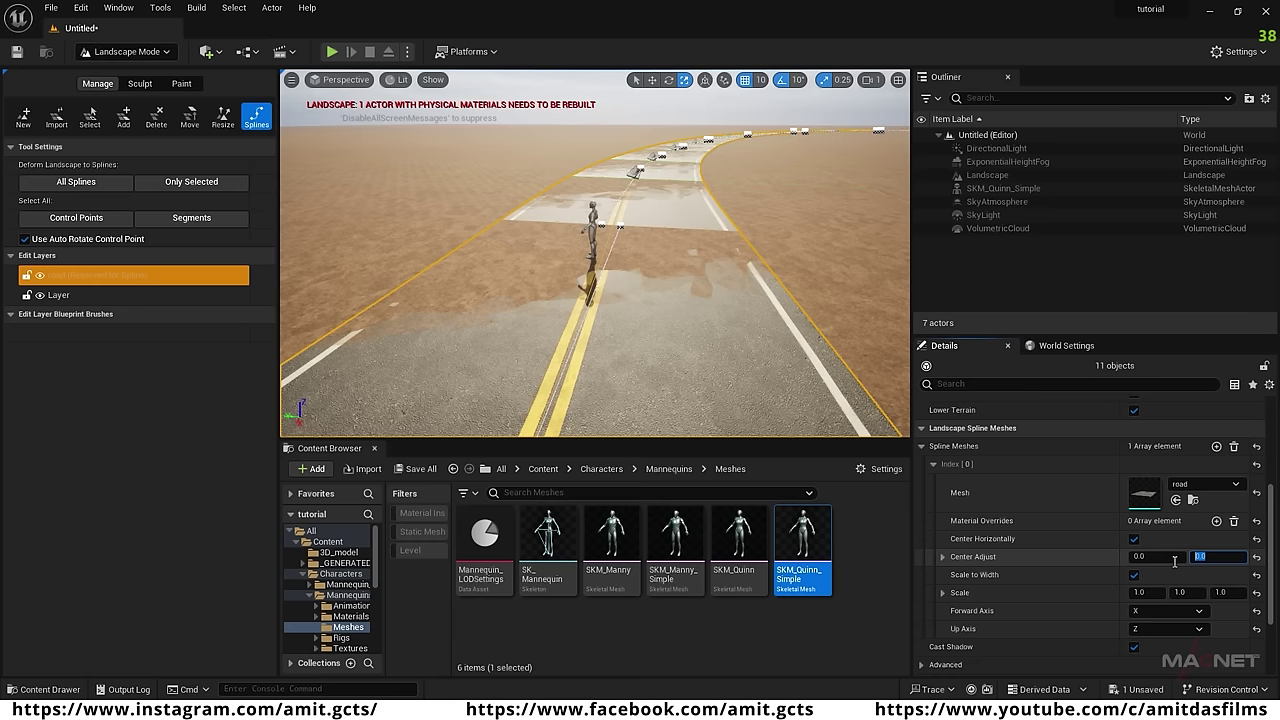
{"action": "key", "text": "BackSpace"}
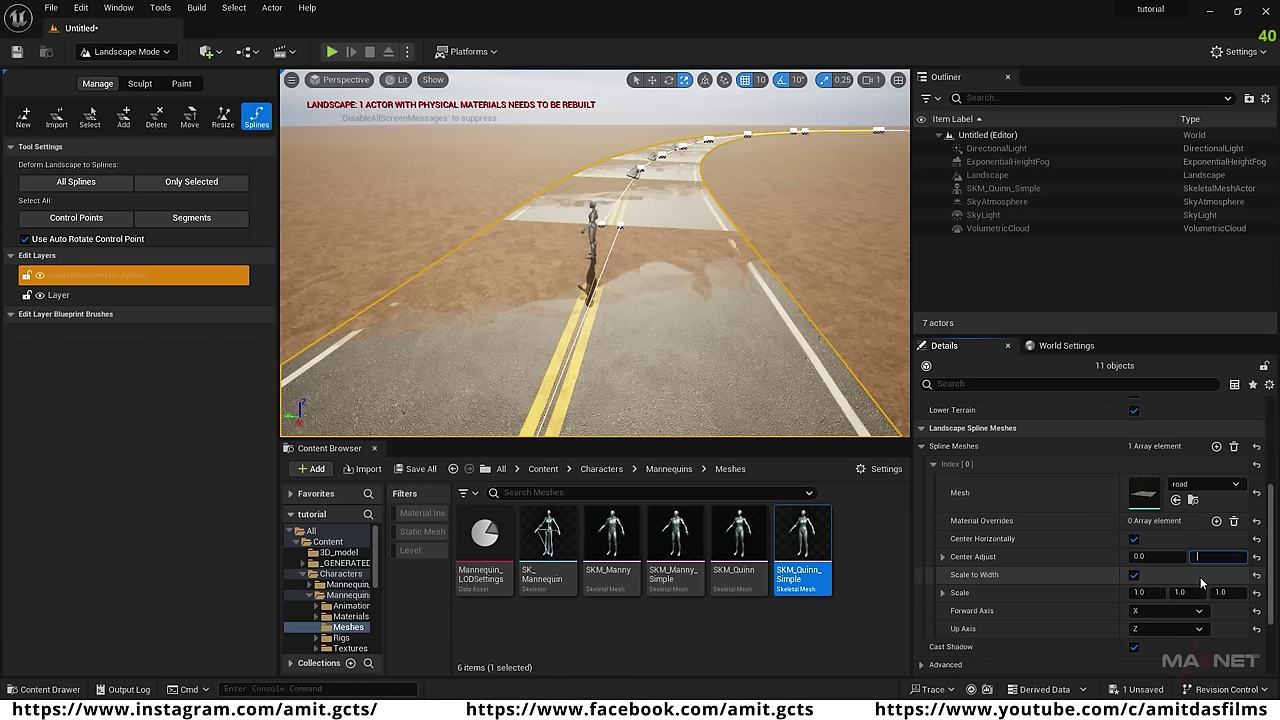
{"action": "key", "text": "Return"}
{"action": "mouse_move", "coordinate": [595, 253]}
{"action": "right_mouse_down"}
{"action": "mouse_move", "coordinate": [640, 215]}
{"action": "mouse_move", "coordinate": [600, 330]}
{"action": "mouse_move", "coordinate": [625, 285]}
{"action": "mouse_move", "coordinate": [595, 250]}
{"action": "right_mouse_up"}
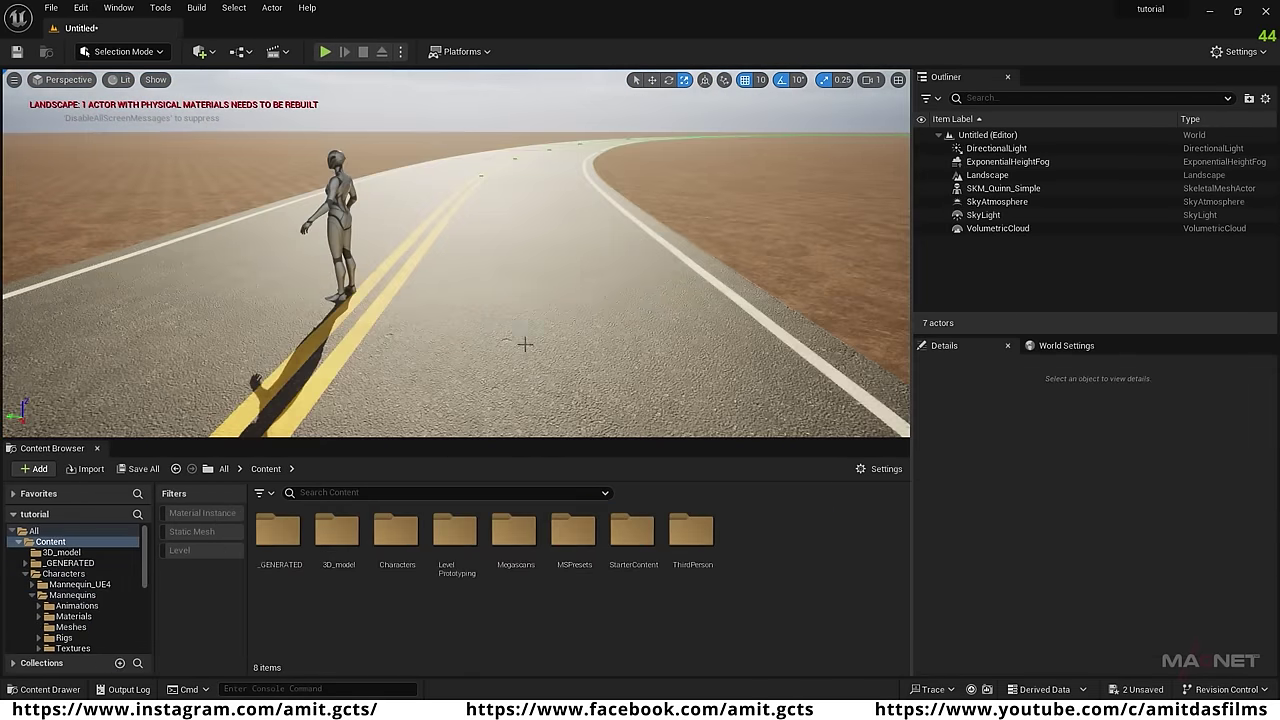
Open the Fine_American_Road material instance from the Megascans Surfaces folder for editing.
{"action": "right_click_drag", "start_coordinate": [525, 344], "coordinate": [525, 344]}
{"action": "right_click_drag", "start_coordinate": [404, 226], "coordinate": [404, 226]}
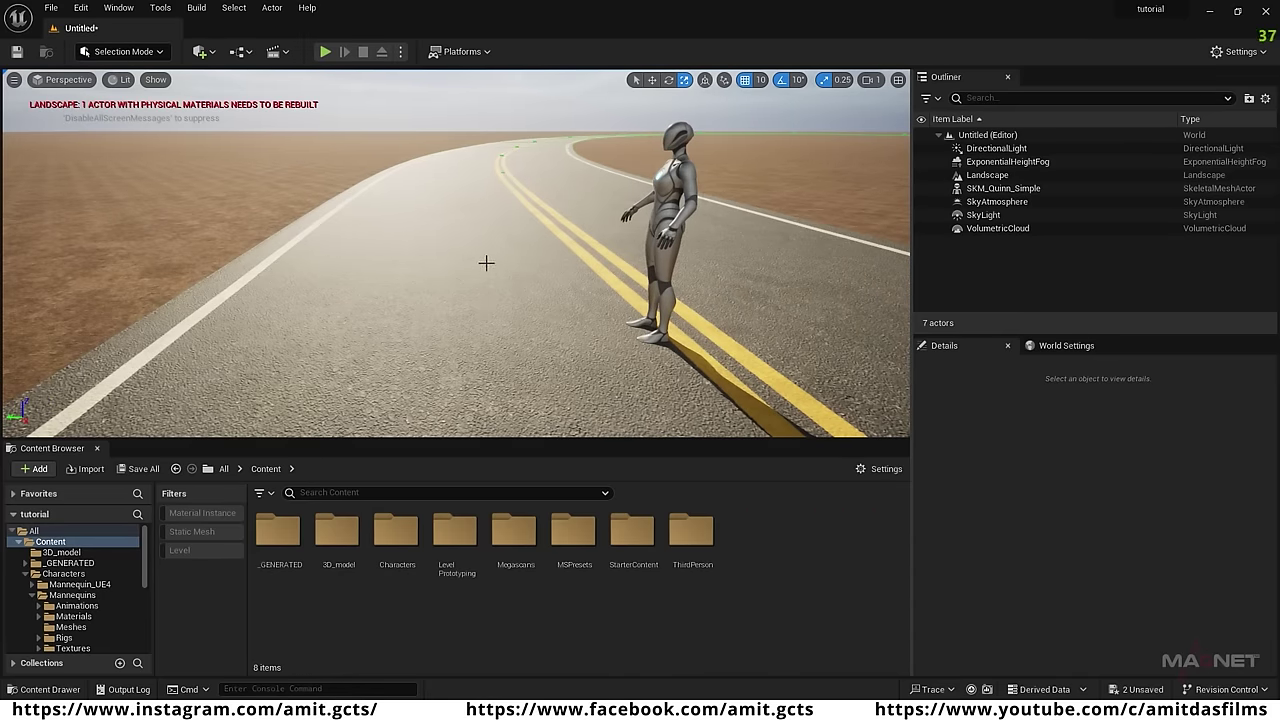
{"action": "right_click_drag", "start_coordinate": [430, 289], "coordinate": [562, 271]}
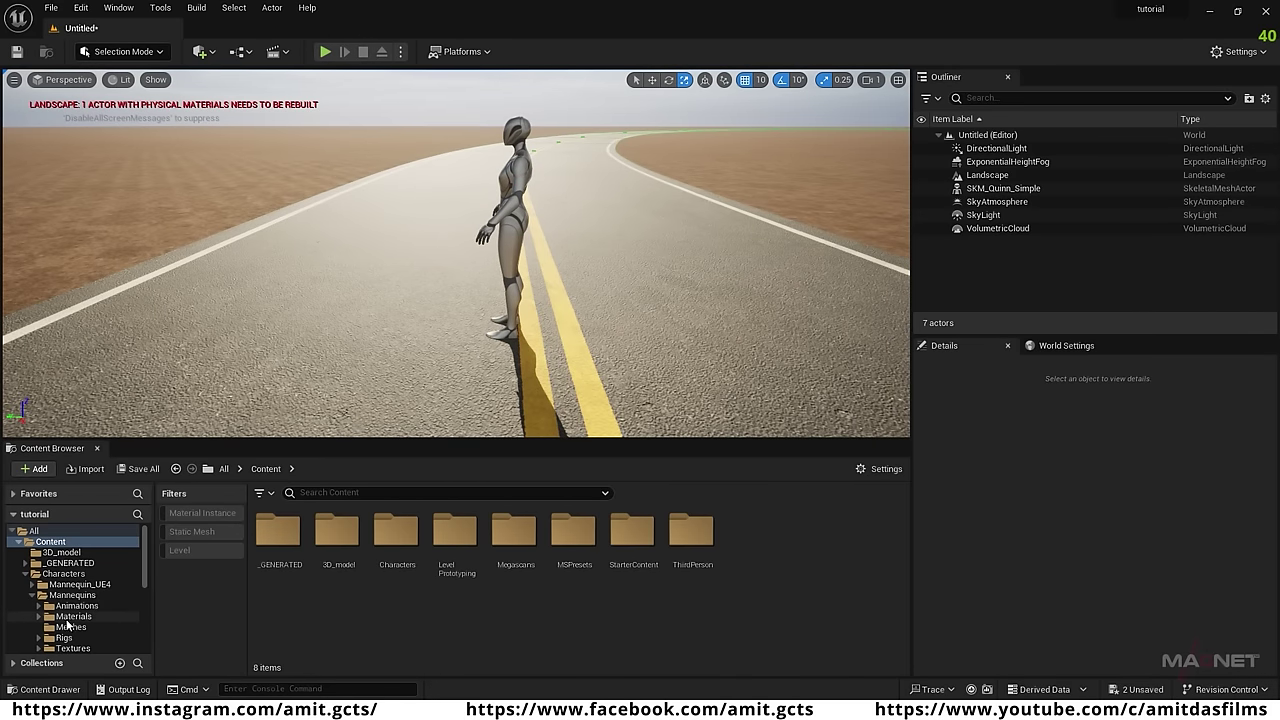
{"action": "scroll", "coordinate": [88, 624], "scroll_direction": "down", "scroll_amount": 2}
{"action": "scroll", "coordinate": [88, 624], "scroll_direction": "down", "scroll_amount": 1}
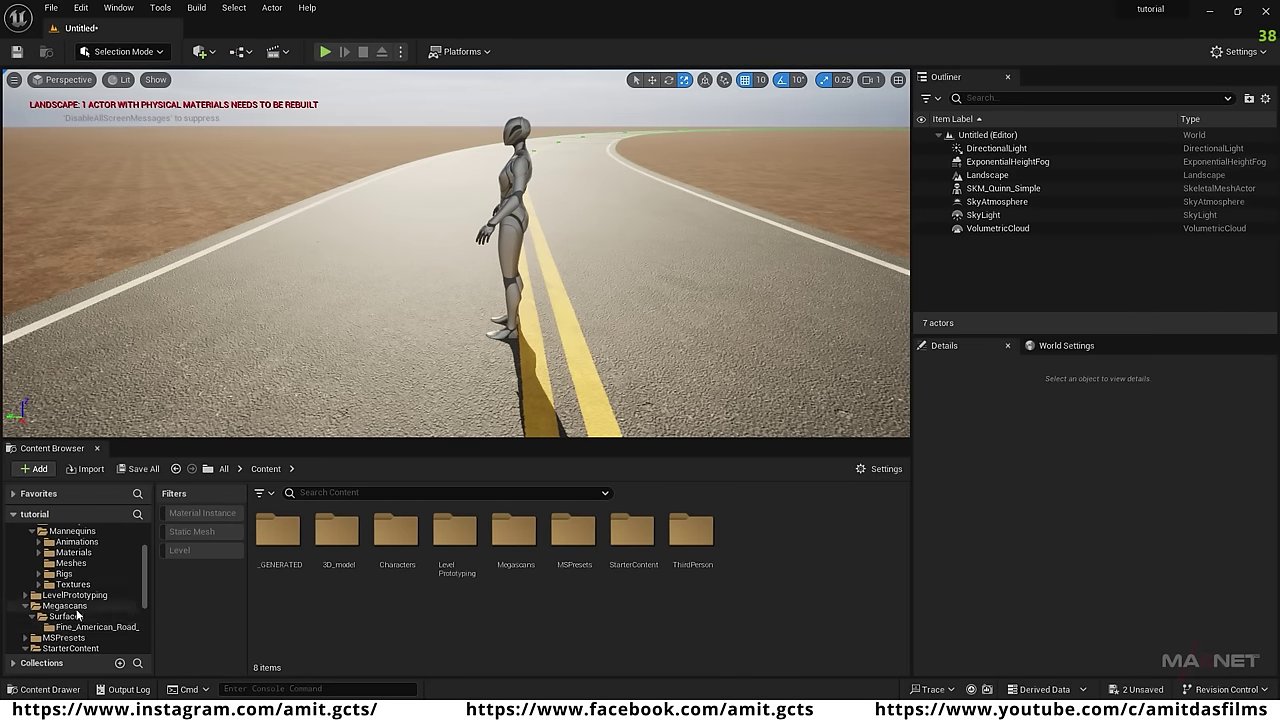
{"action": "left_click", "coordinate": [88, 606]}
{"action": "double_click", "coordinate": [277, 533]}
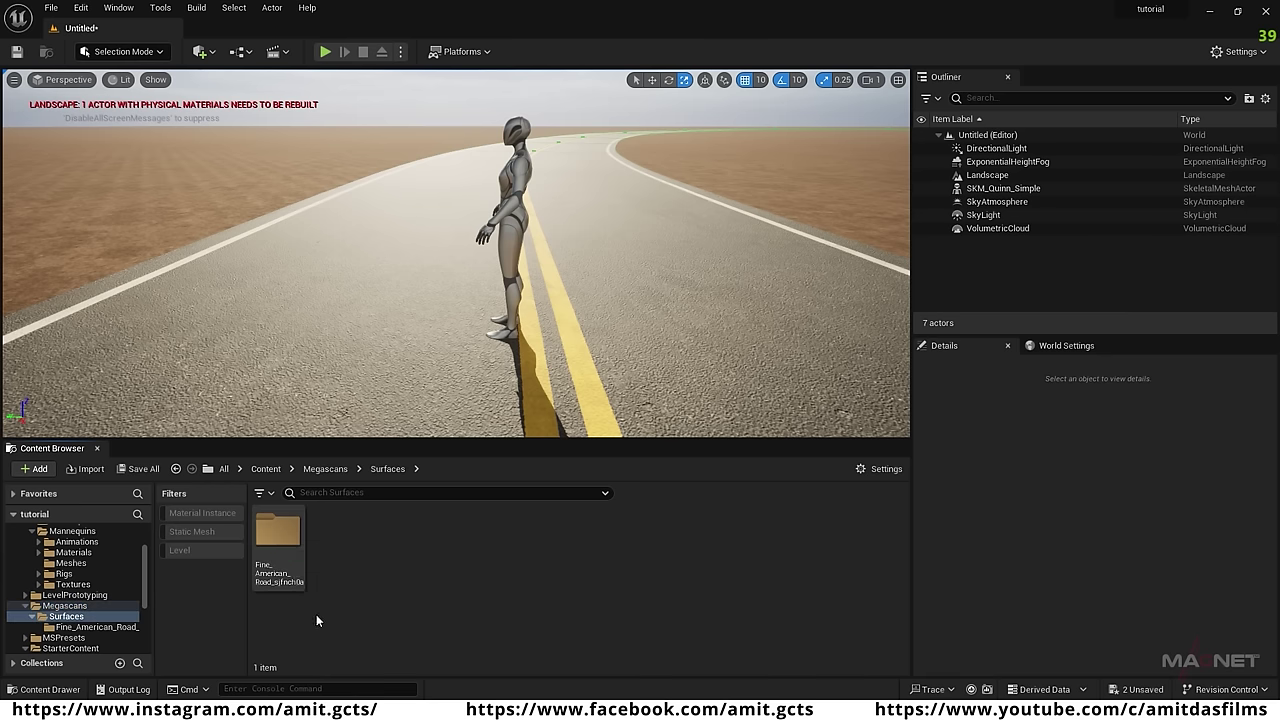
{"action": "double_click", "coordinate": [278, 540]}
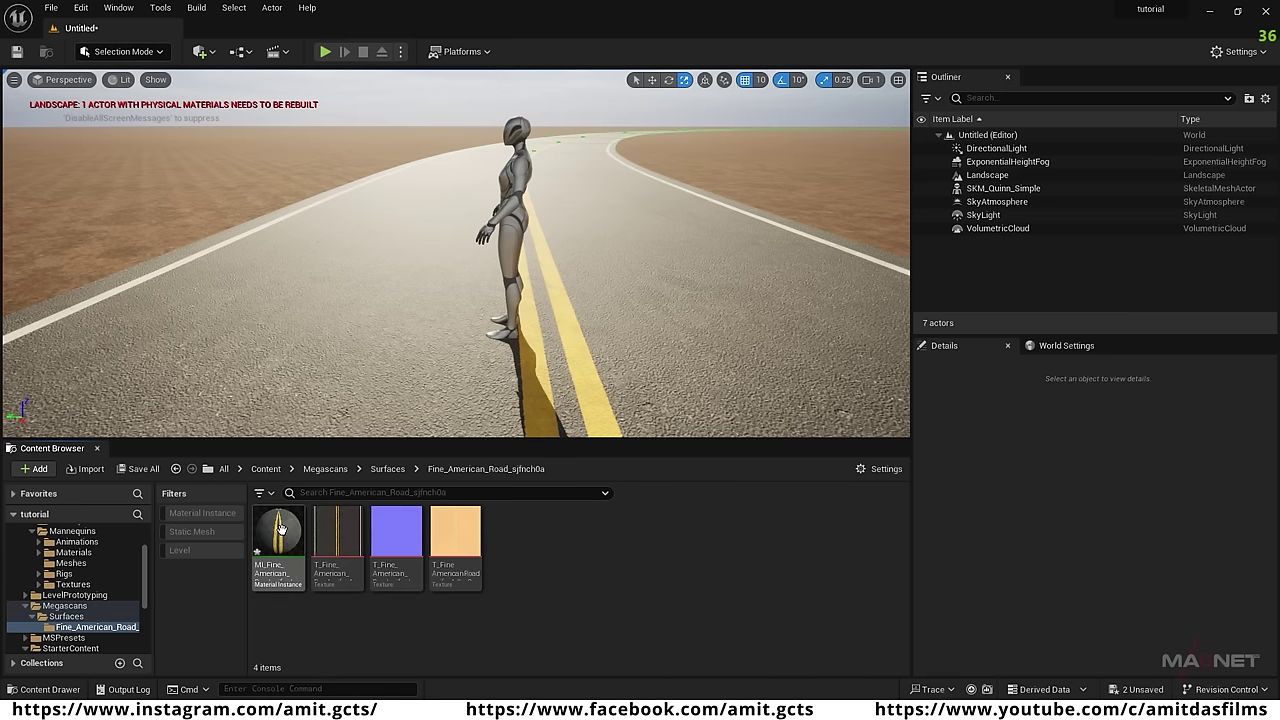
{"action": "double_click", "coordinate": [278, 540]}
Override the road material instance's Base Specular parameter with a value of 1.
{"action": "scroll", "coordinate": [980, 330], "scroll_direction": "down", "scroll_amount": 3}
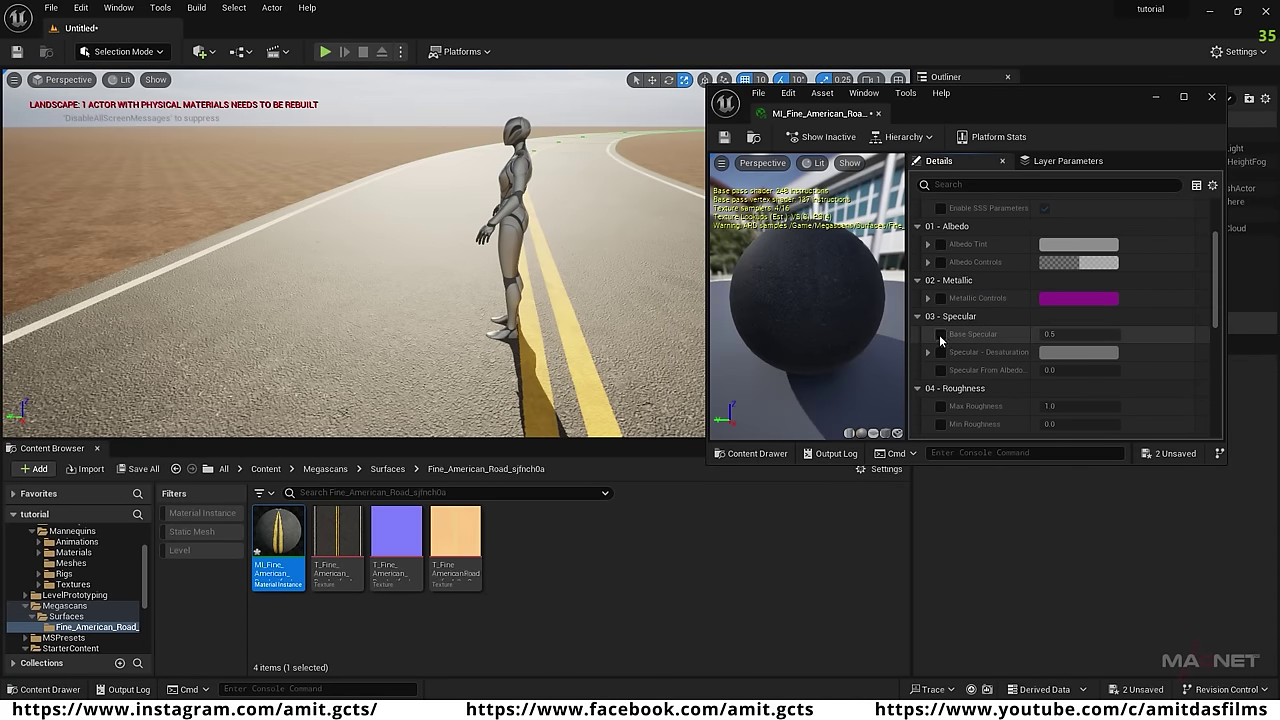
{"action": "left_click", "coordinate": [940, 335]}
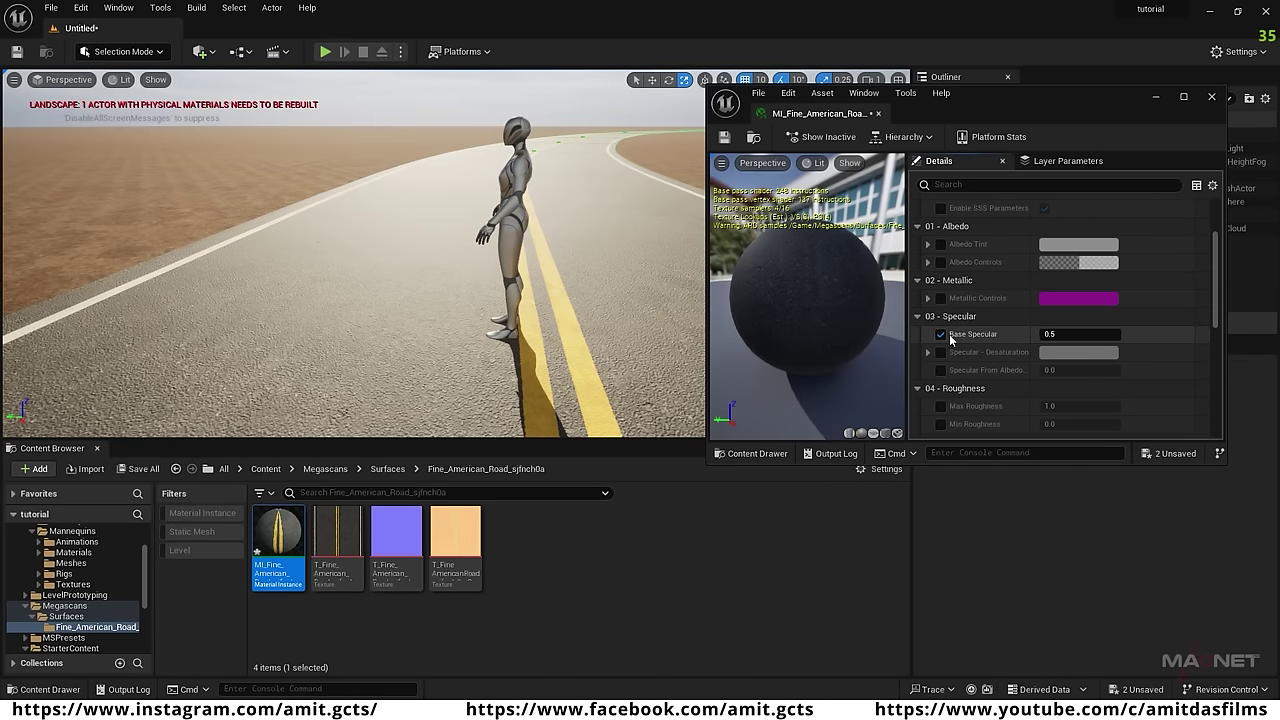
{"action": "left_click", "coordinate": [1056, 334]}
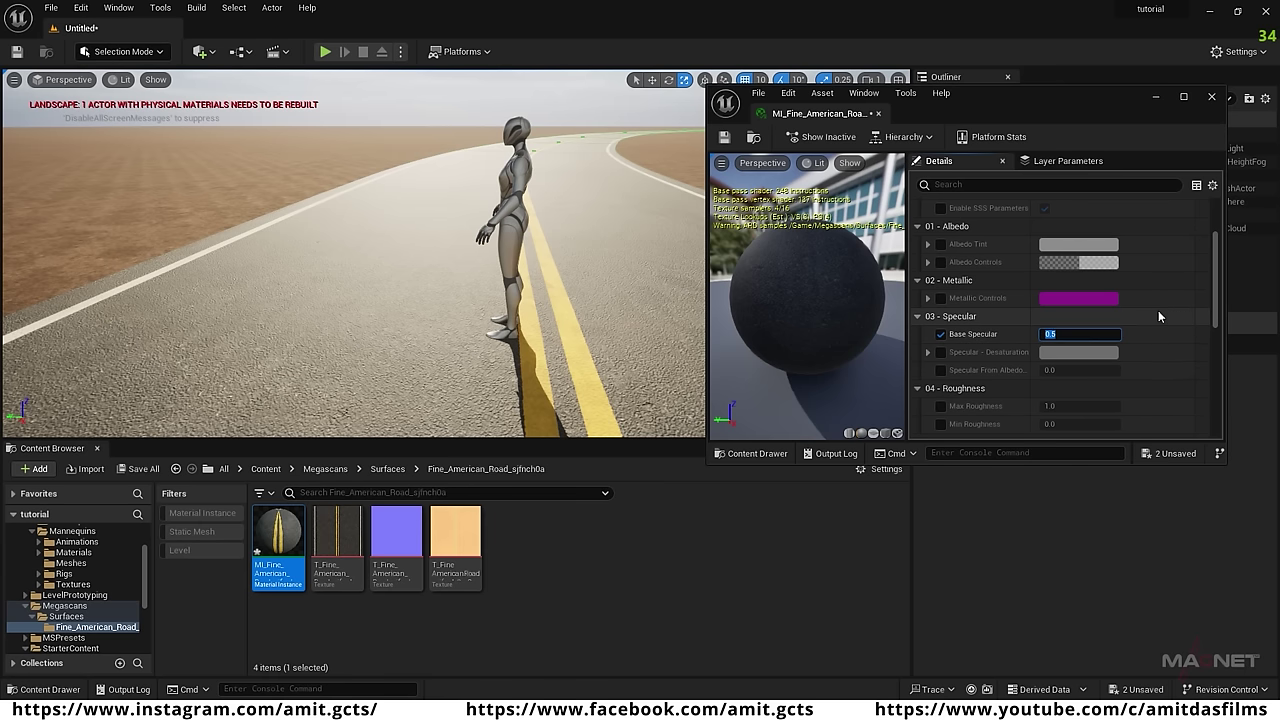
{"action": "type", "text": "1"}
{"action": "key", "text": "Return"}
{"action": "right_click_drag", "start_coordinate": [552, 282], "coordinate": [630, 200]}
{"action": "left_click", "coordinate": [1156, 100]}
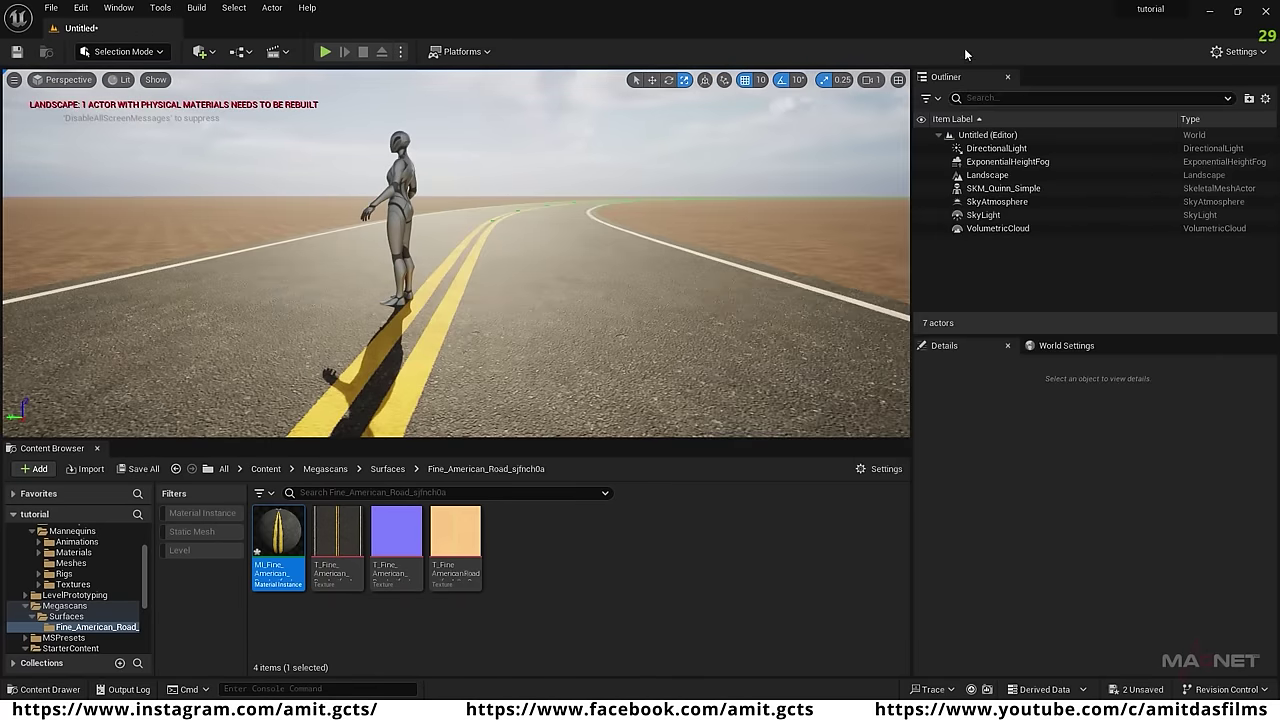
Save all changes, storing the untitled level in the Content folder under the name tutorial.
{"action": "key", "text": "s"}
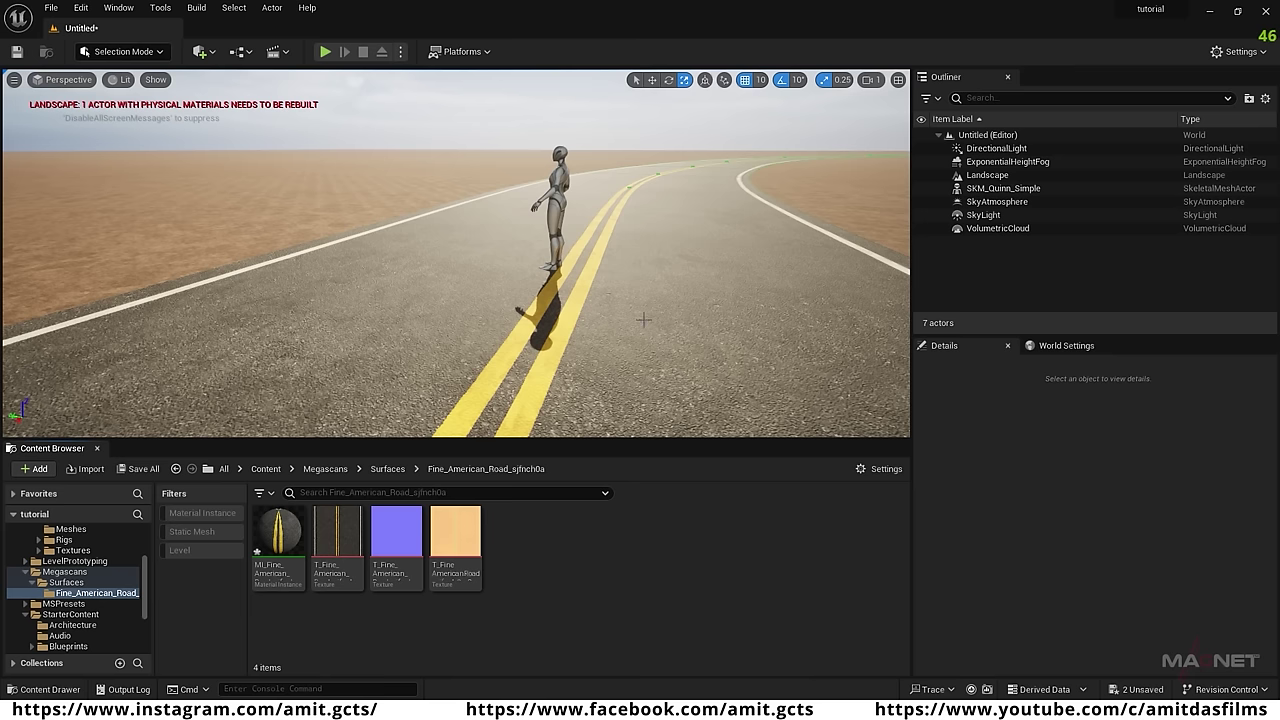
{"action": "left_click", "coordinate": [50, 8]}
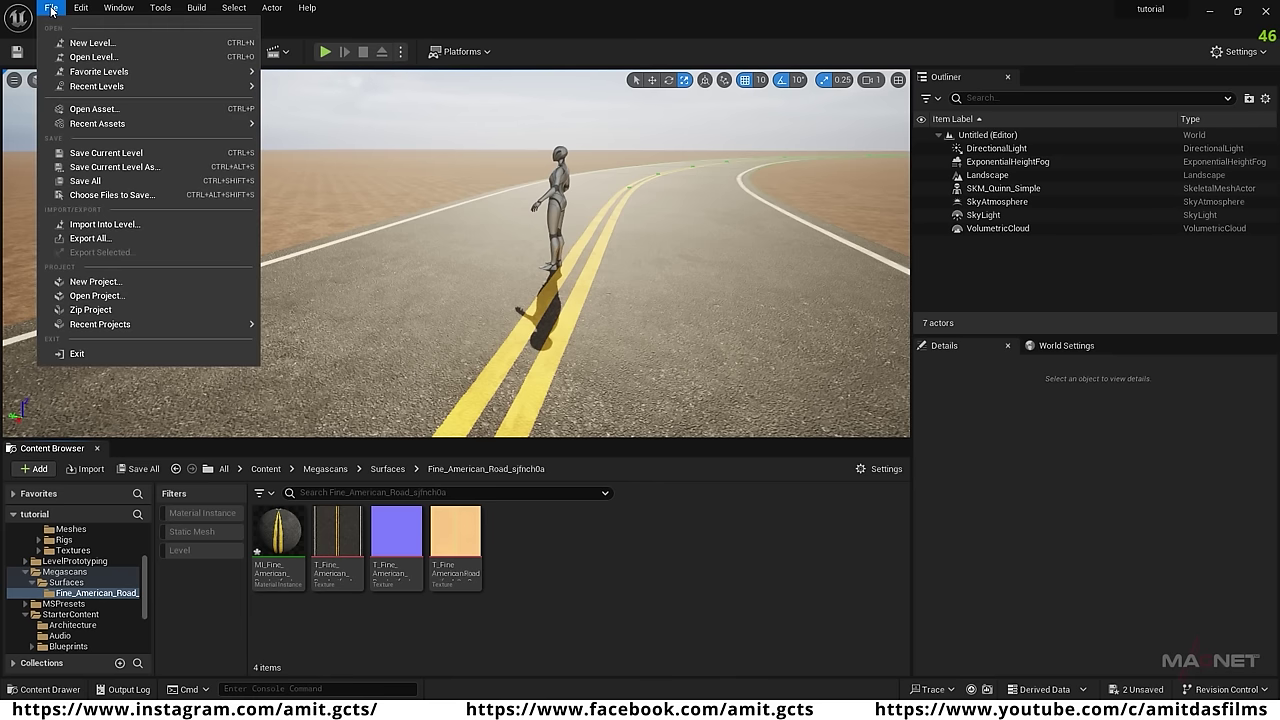
{"action": "left_click", "coordinate": [85, 181]}
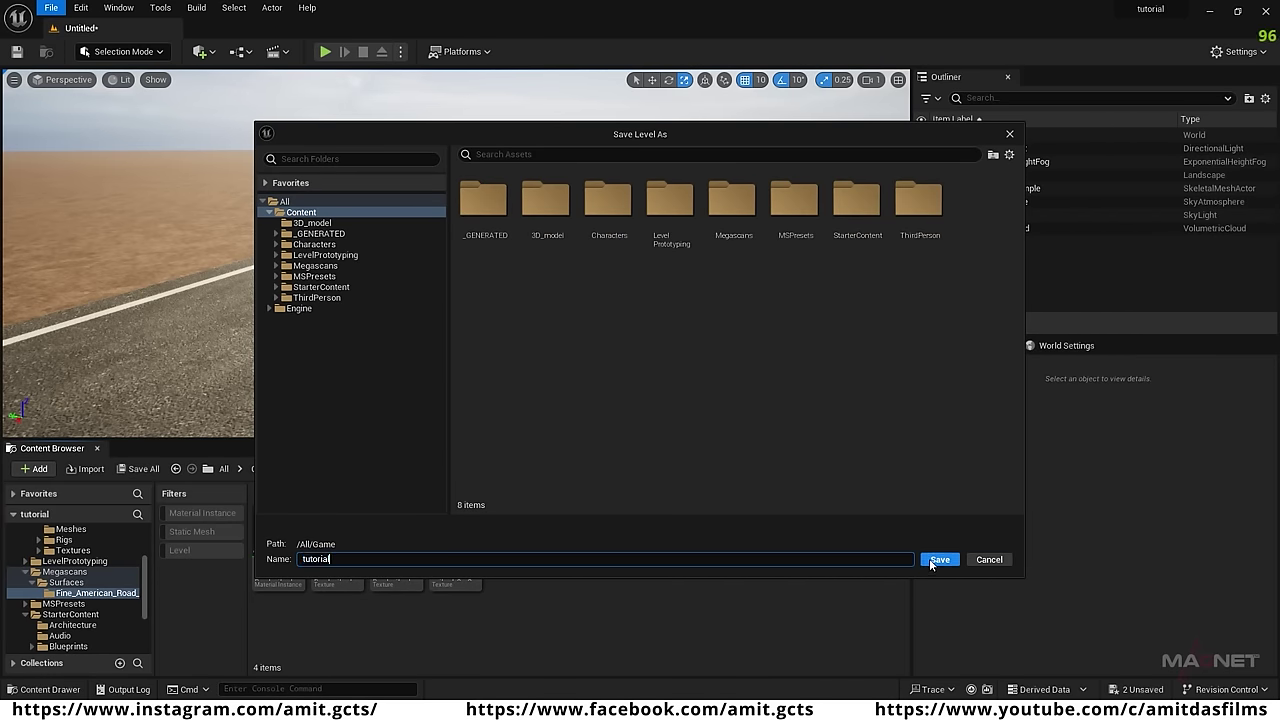
{"action": "left_click", "coordinate": [935, 559]}
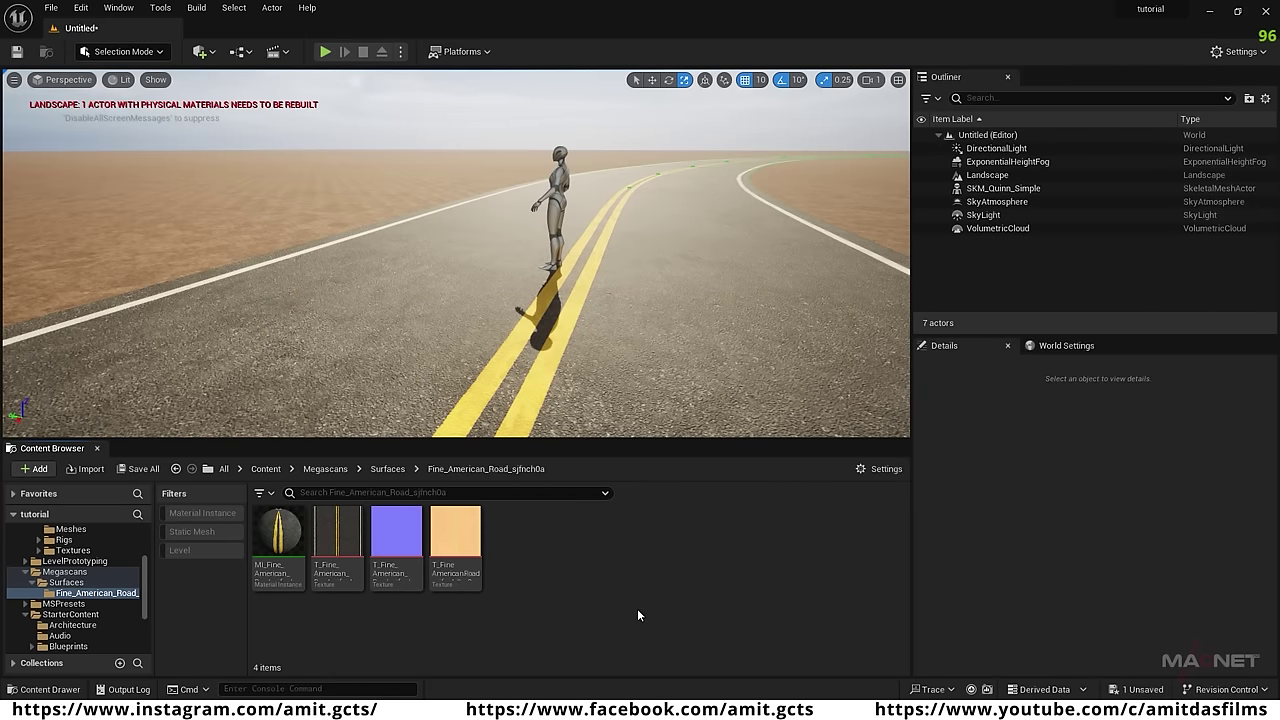
Look over the Megascans European Black Alder pack by showing only static meshes in the BlackAlder folder, and clear the filter.
{"action": "right_click_drag", "start_coordinate": [542, 331], "coordinate": [570, 331]}
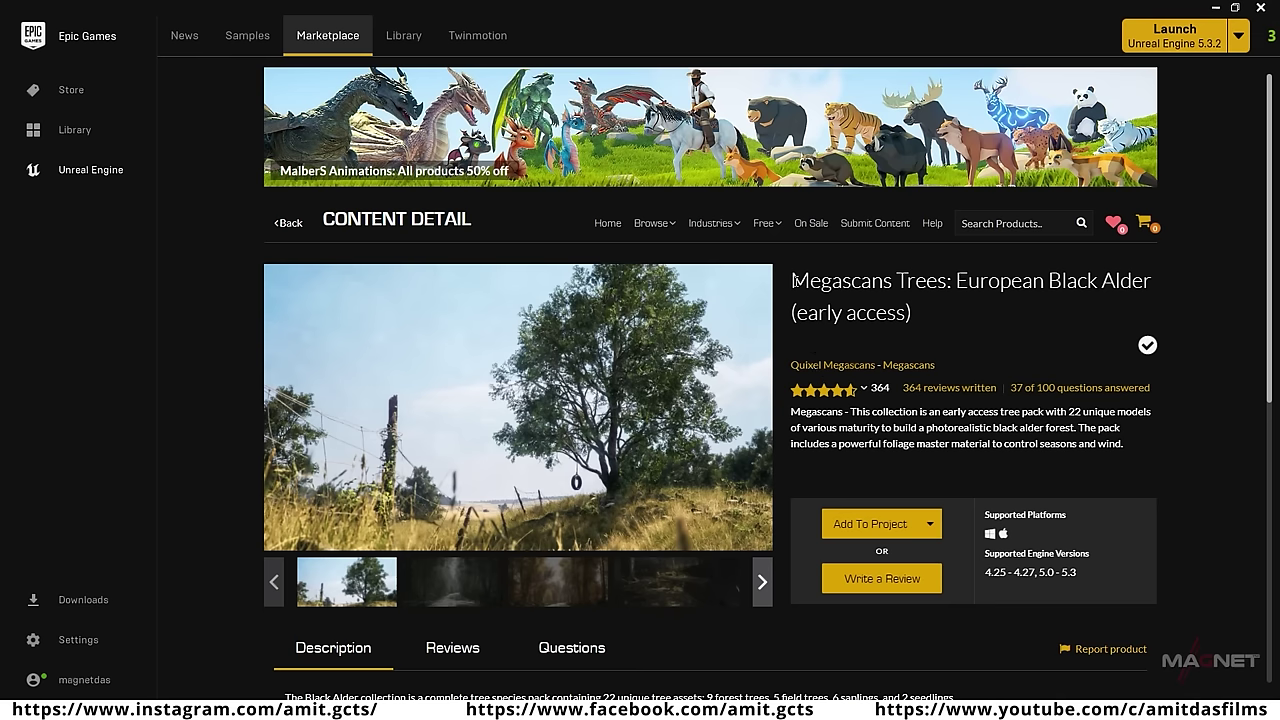
{"action": "left_click_drag", "start_coordinate": [793, 281], "coordinate": [1150, 282]}
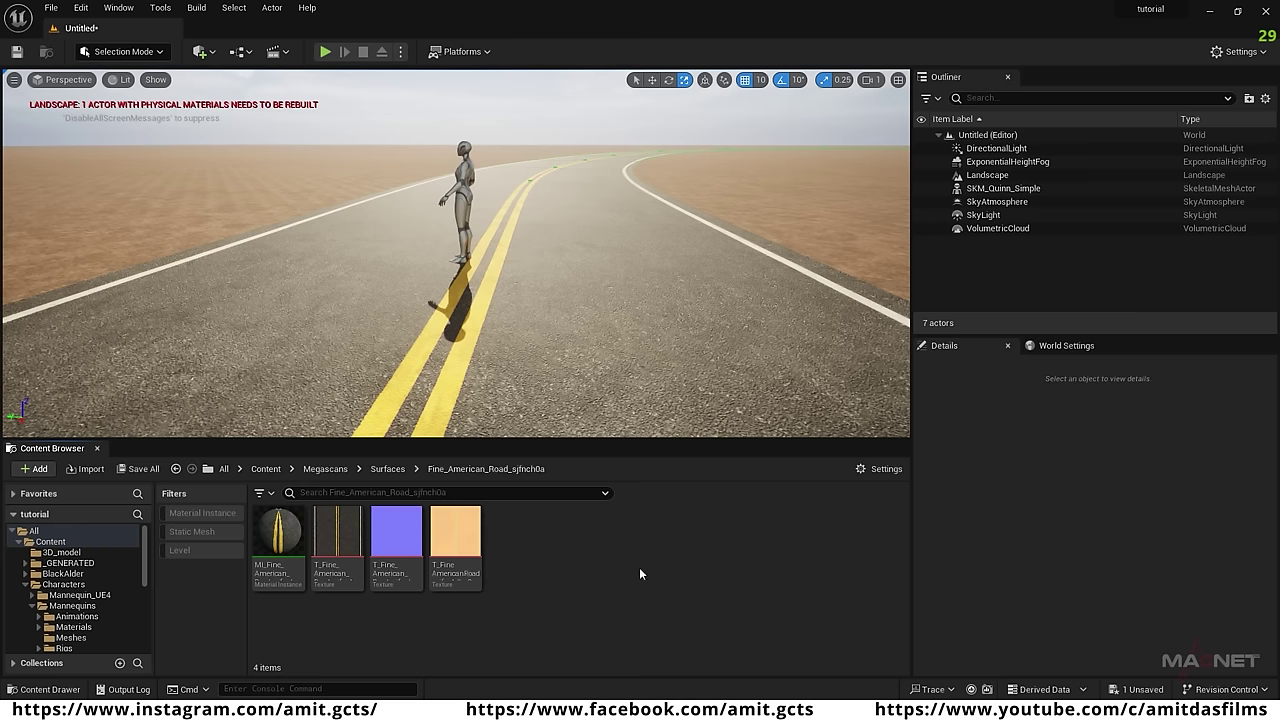
{"action": "left_click", "coordinate": [62, 574]}
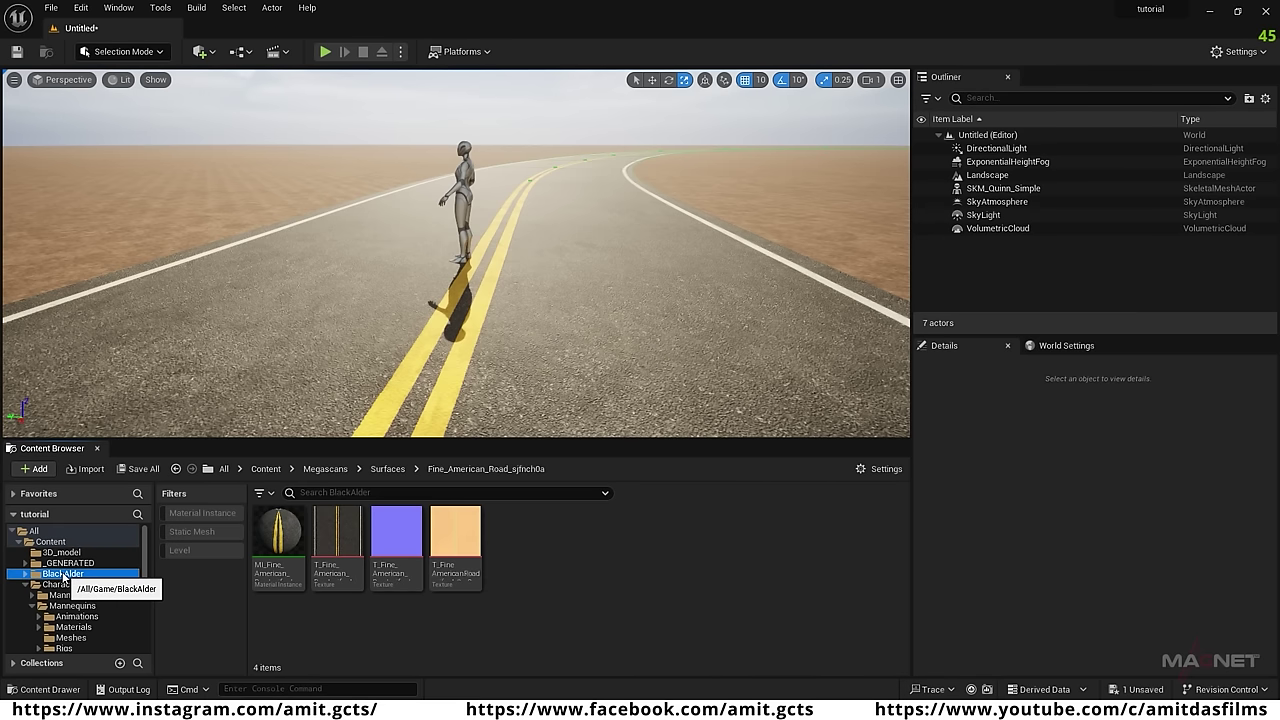
{"action": "left_click", "coordinate": [200, 532]}
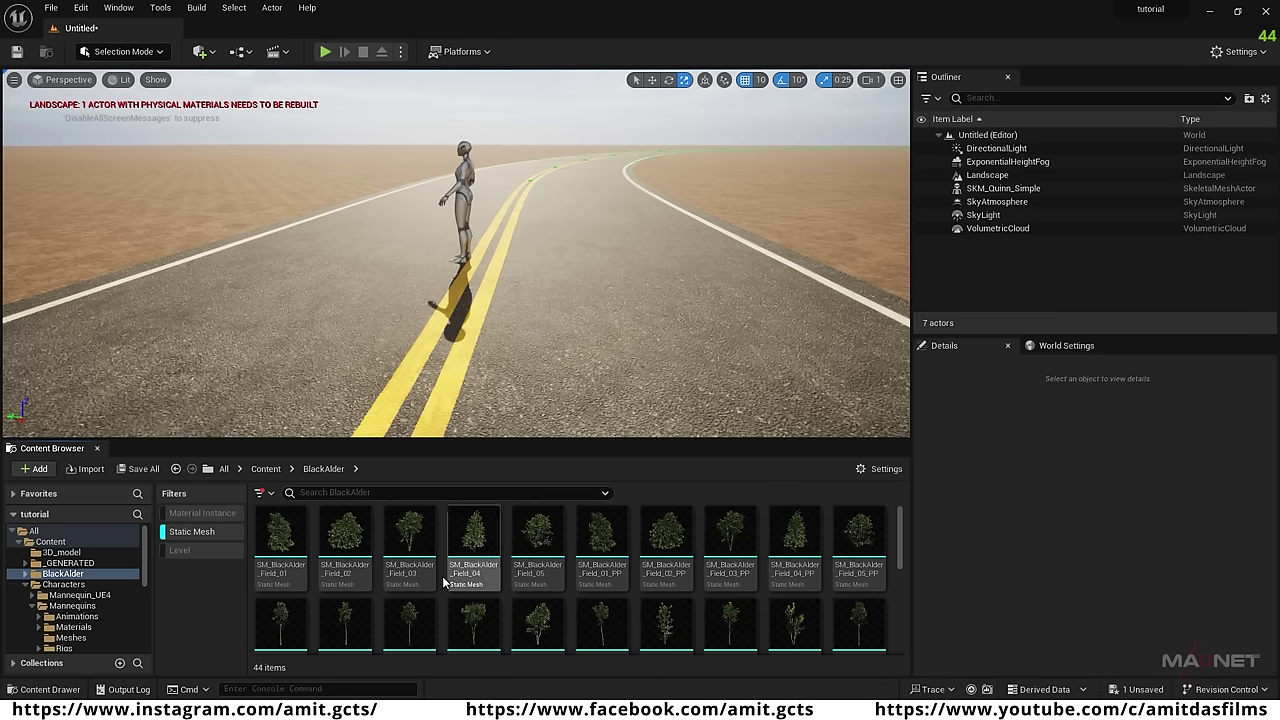
{"action": "scroll", "coordinate": [664, 625], "scroll_direction": "up", "scroll_amount": 3}
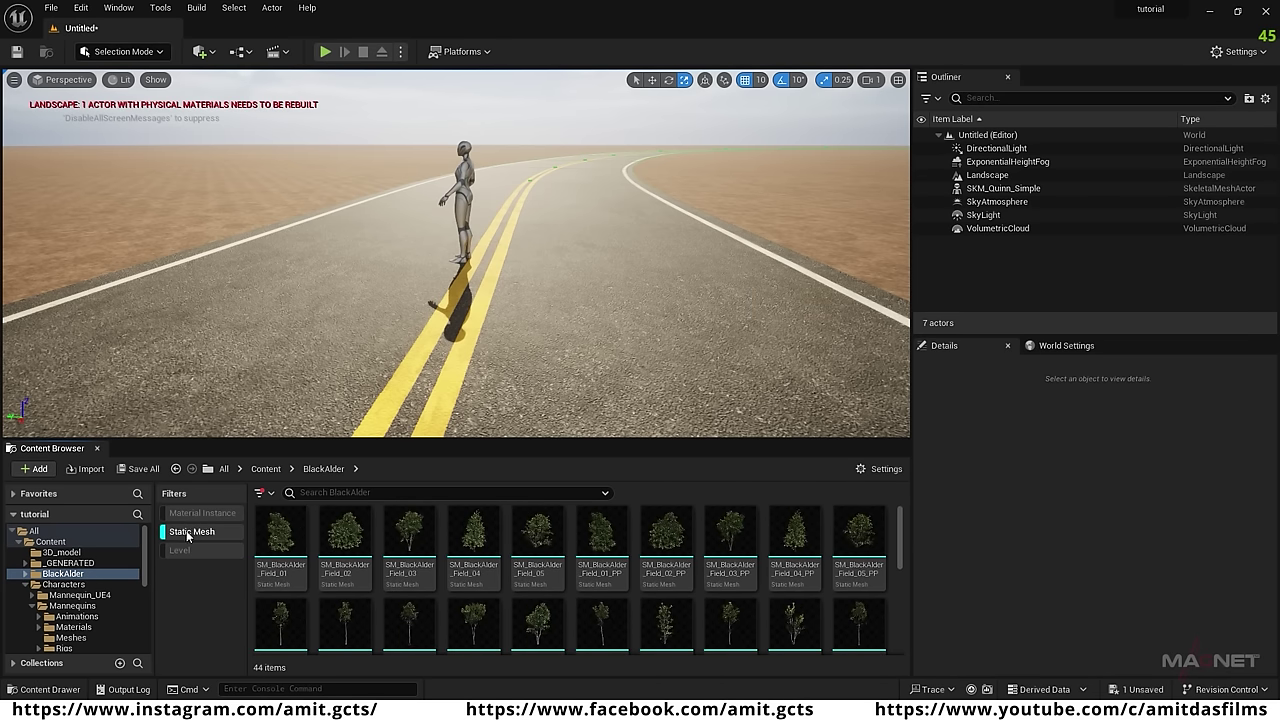
{"action": "left_click", "coordinate": [260, 493]}
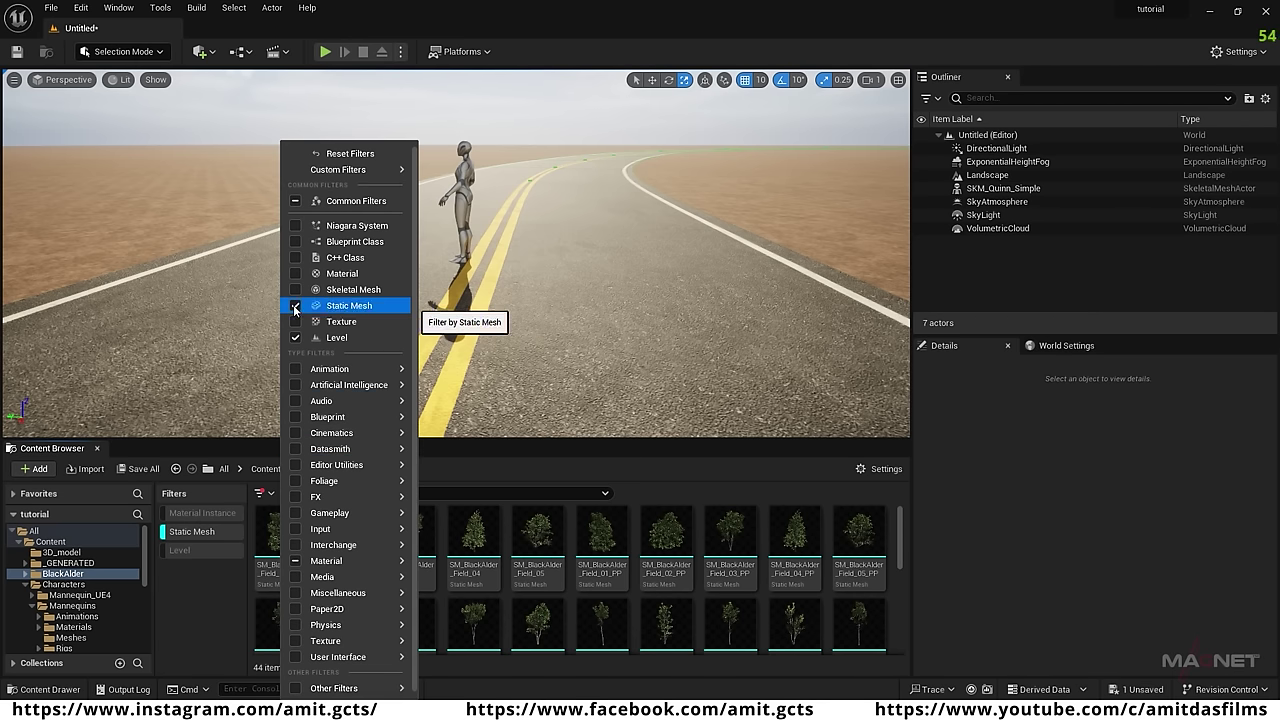
{"action": "left_click", "coordinate": [428, 326]}
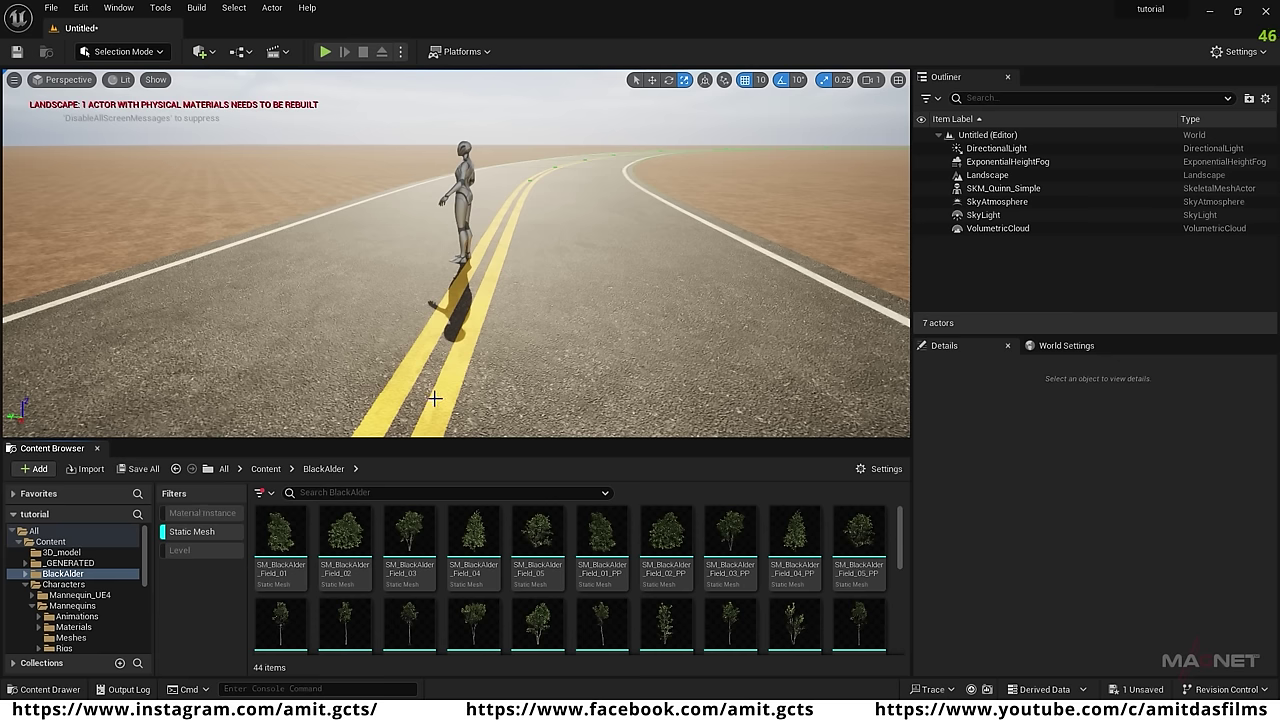
{"action": "left_click", "coordinate": [184, 533]}
Add ten mossy rock and mound assets from Quixel Bridge's local Megascans library to the project at Medium Quality.
{"action": "left_click", "coordinate": [50, 541]}
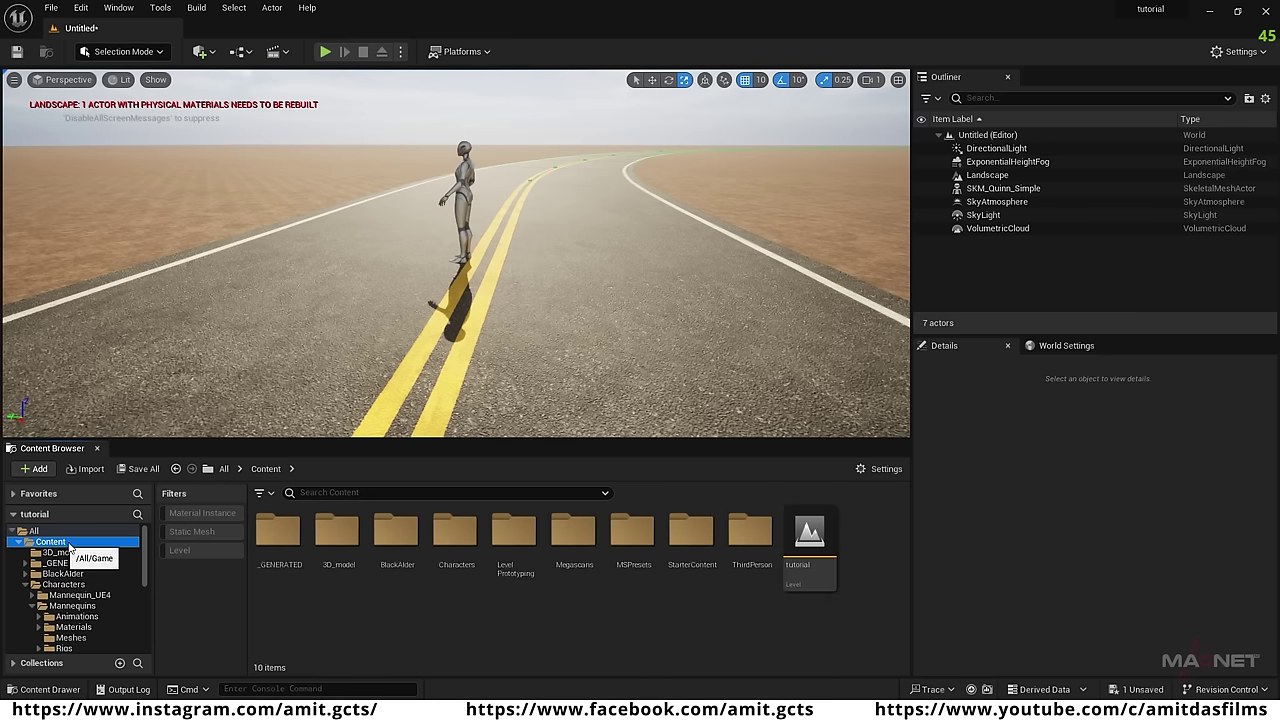
{"action": "right_click", "coordinate": [455, 621]}
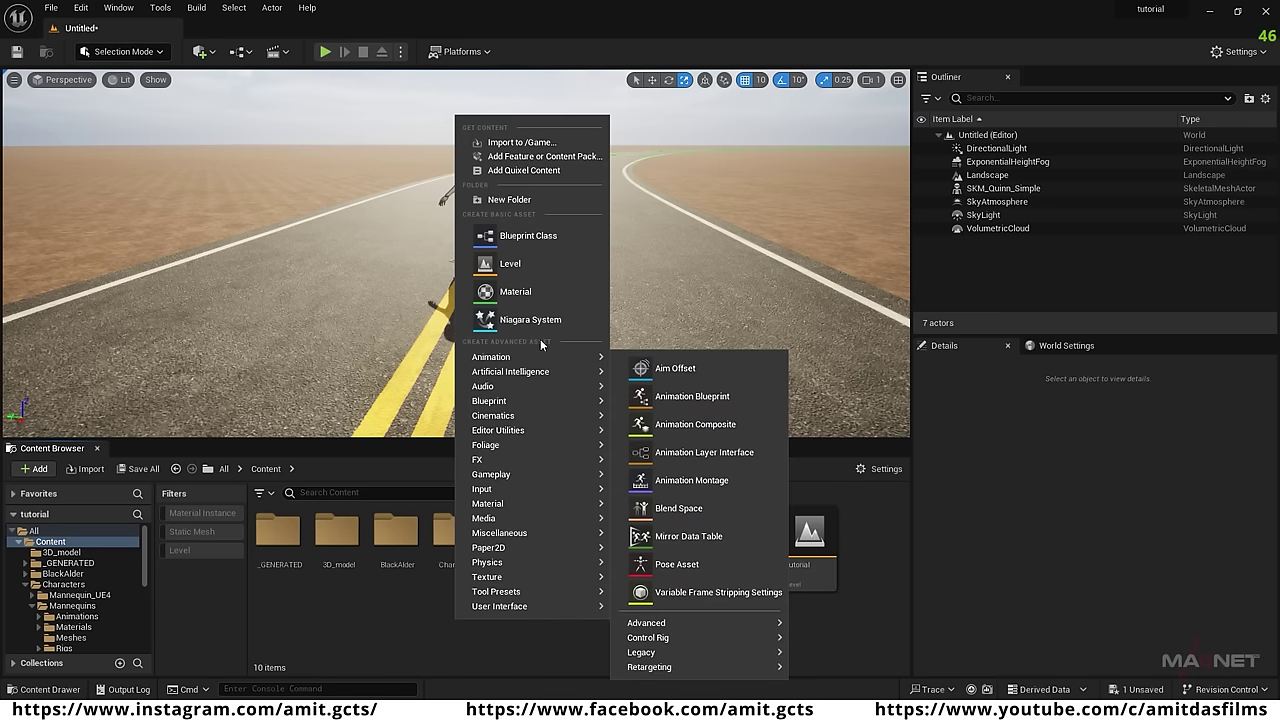
{"action": "left_click", "coordinate": [524, 172]}
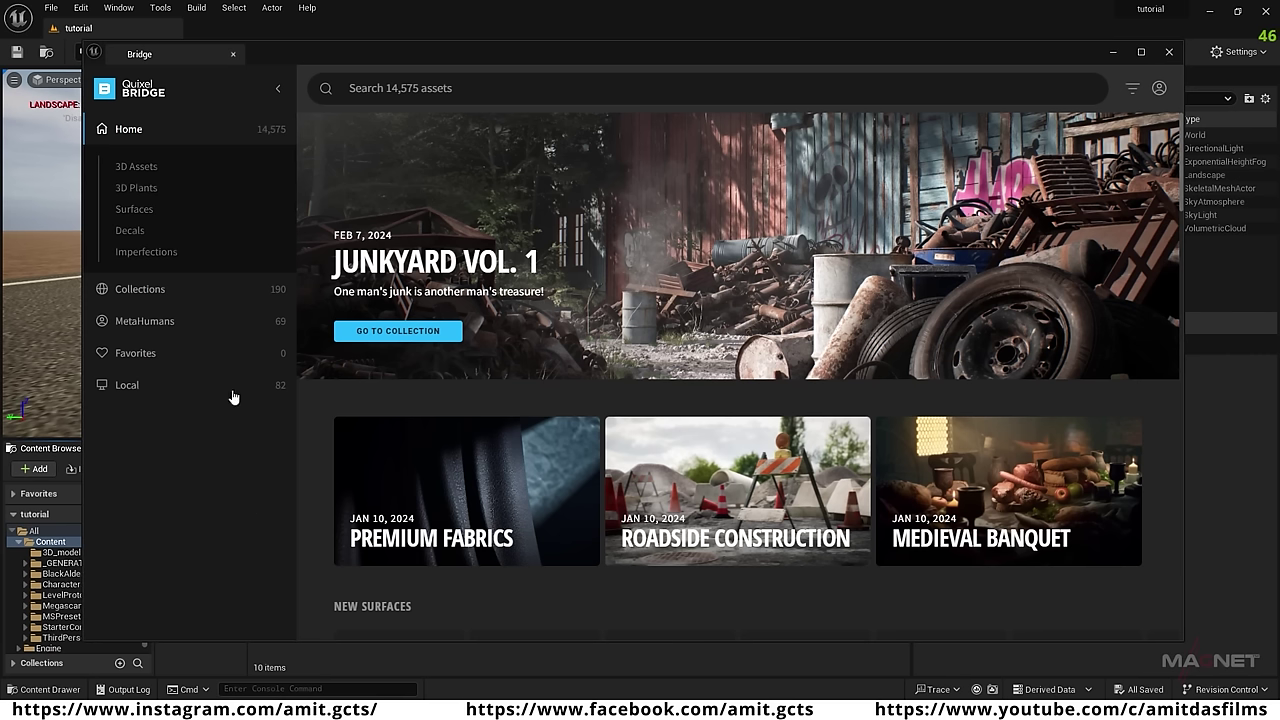
{"action": "left_click", "coordinate": [127, 385]}
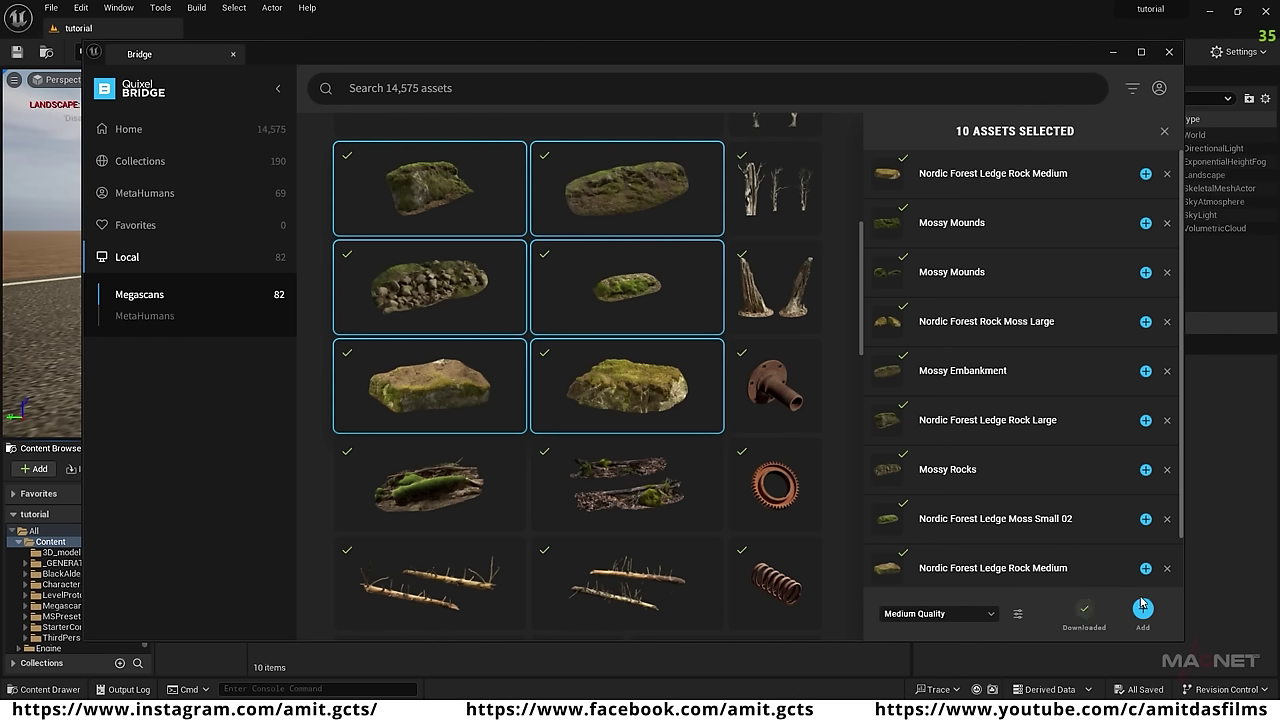
{"action": "left_click", "coordinate": [993, 621]}
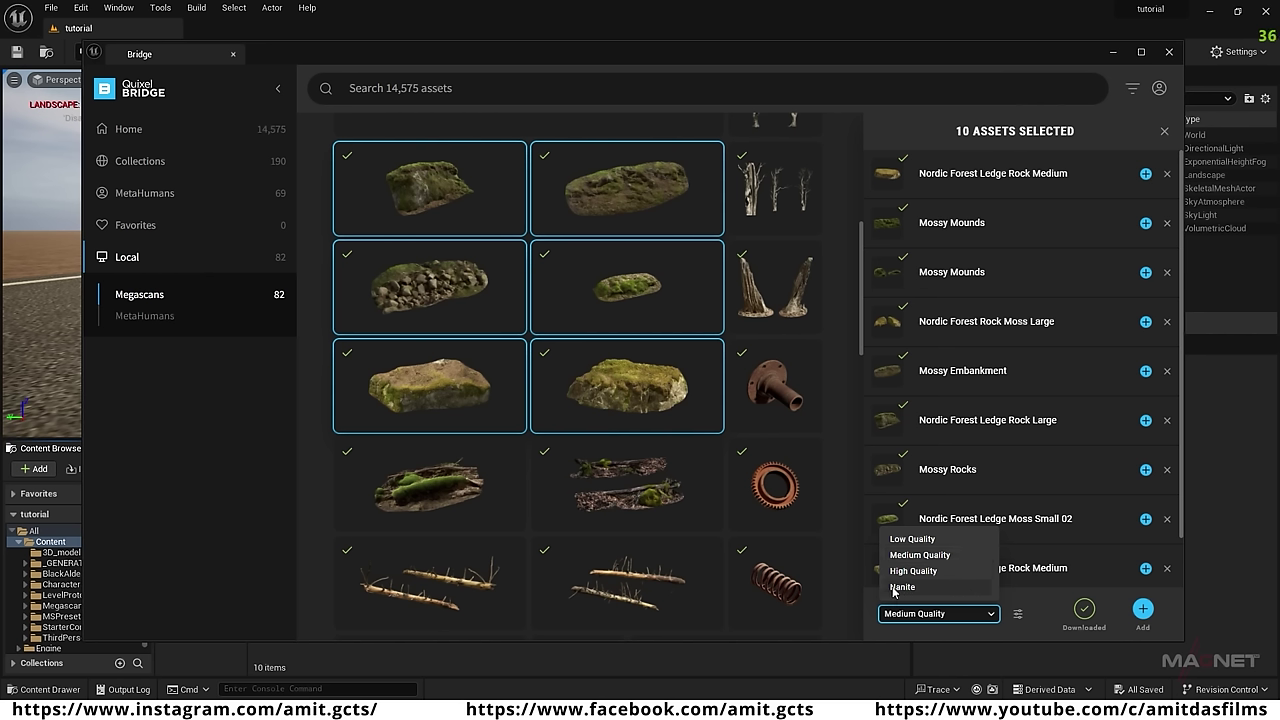
{"action": "left_click", "coordinate": [1143, 609]}
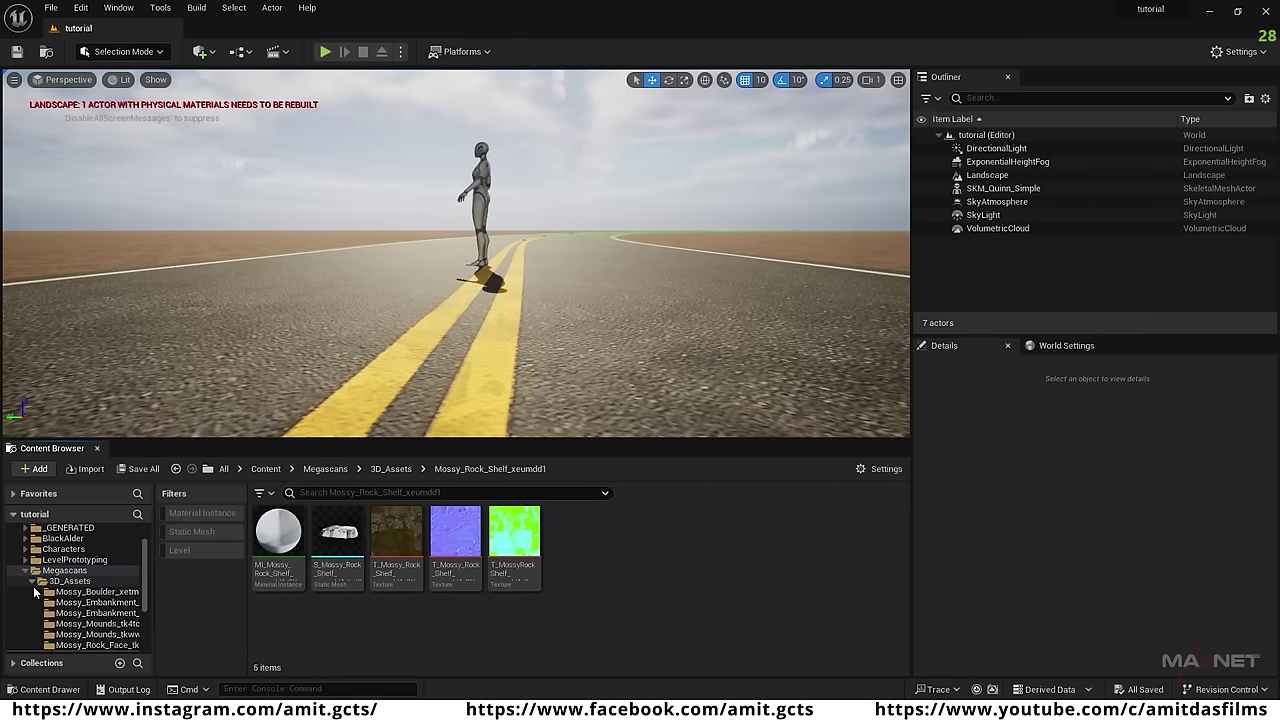
Show only the static meshes inside the Megascans 3D_Assets folder.
{"action": "left_click", "coordinate": [64, 570]}
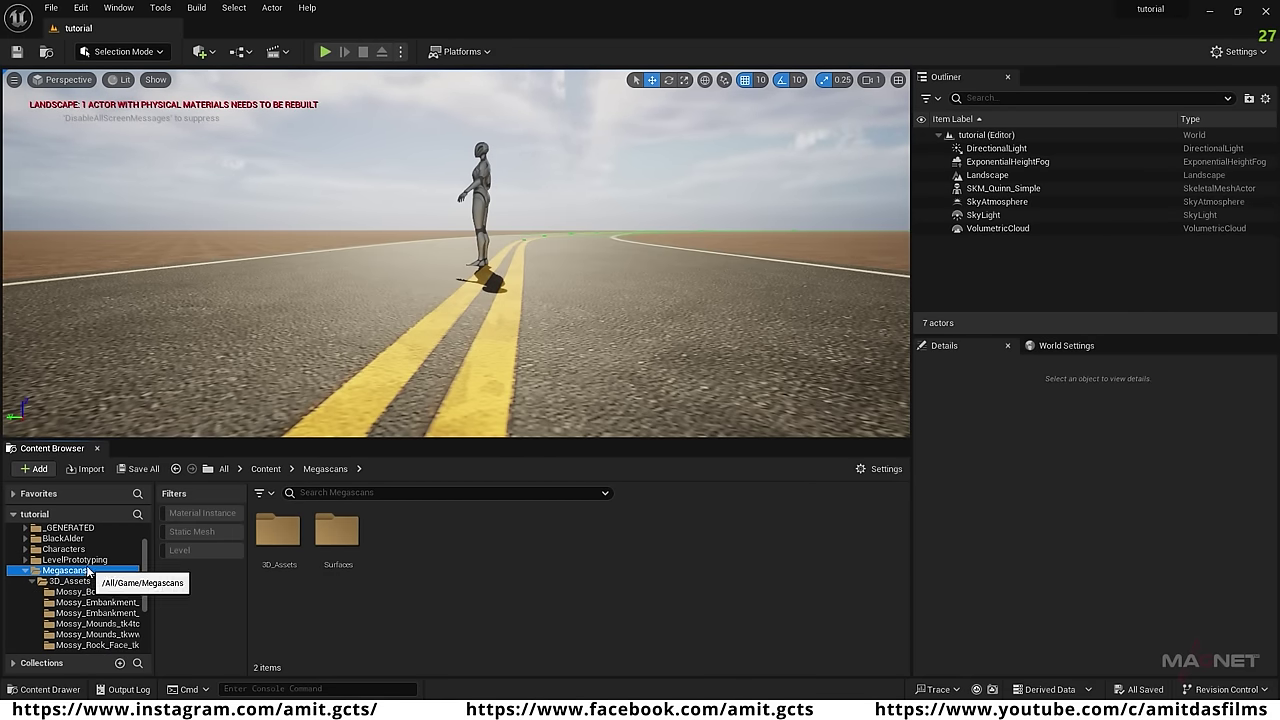
{"action": "left_click", "coordinate": [278, 532]}
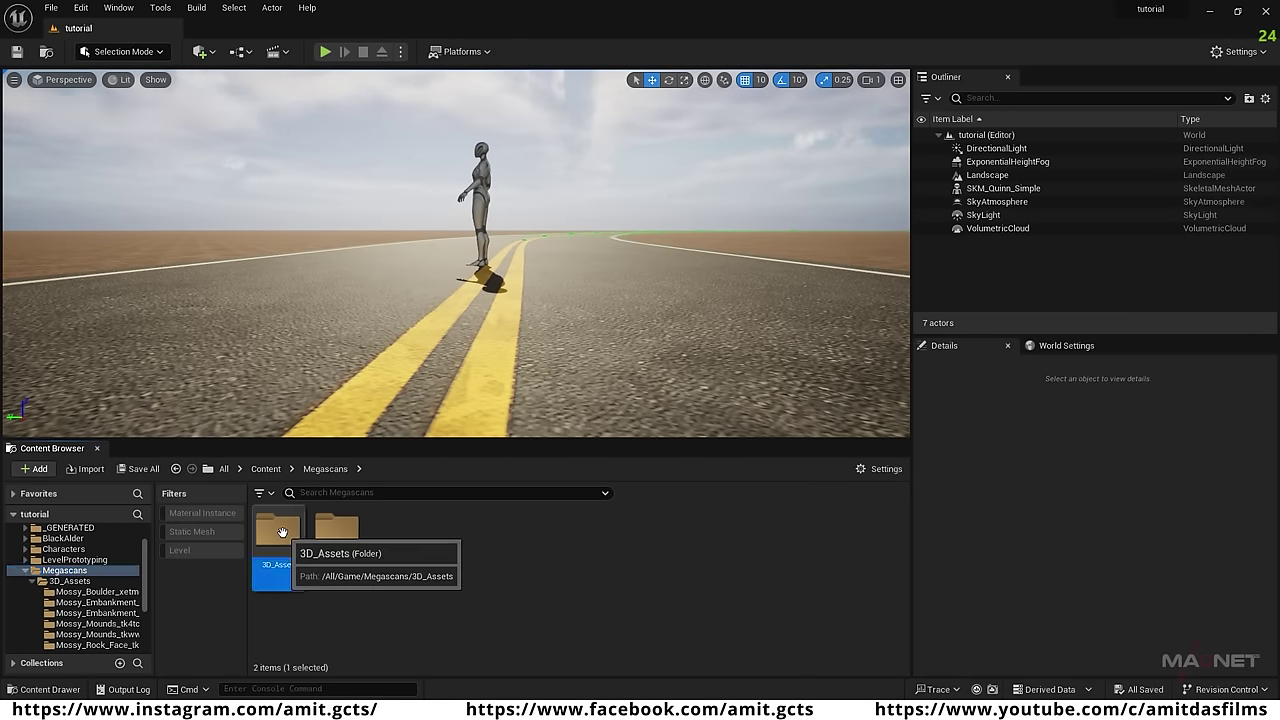
{"action": "double_click", "coordinate": [280, 532]}
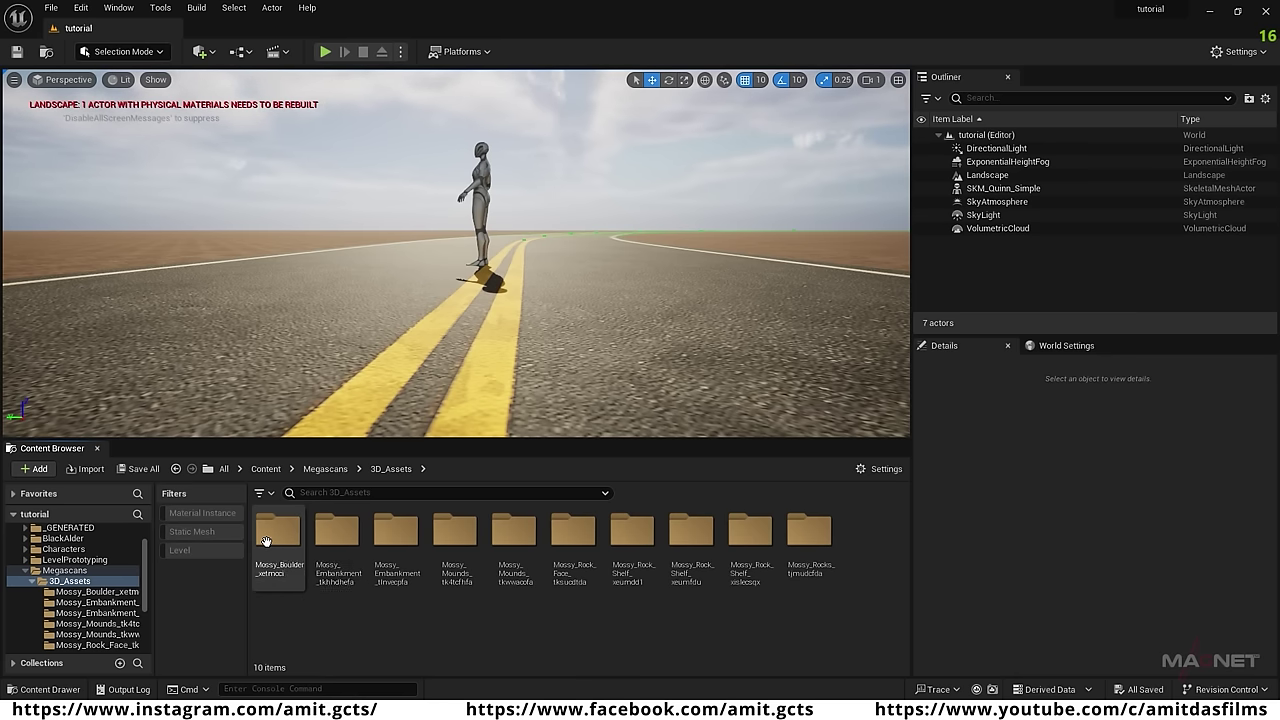
{"action": "left_click", "coordinate": [196, 532]}
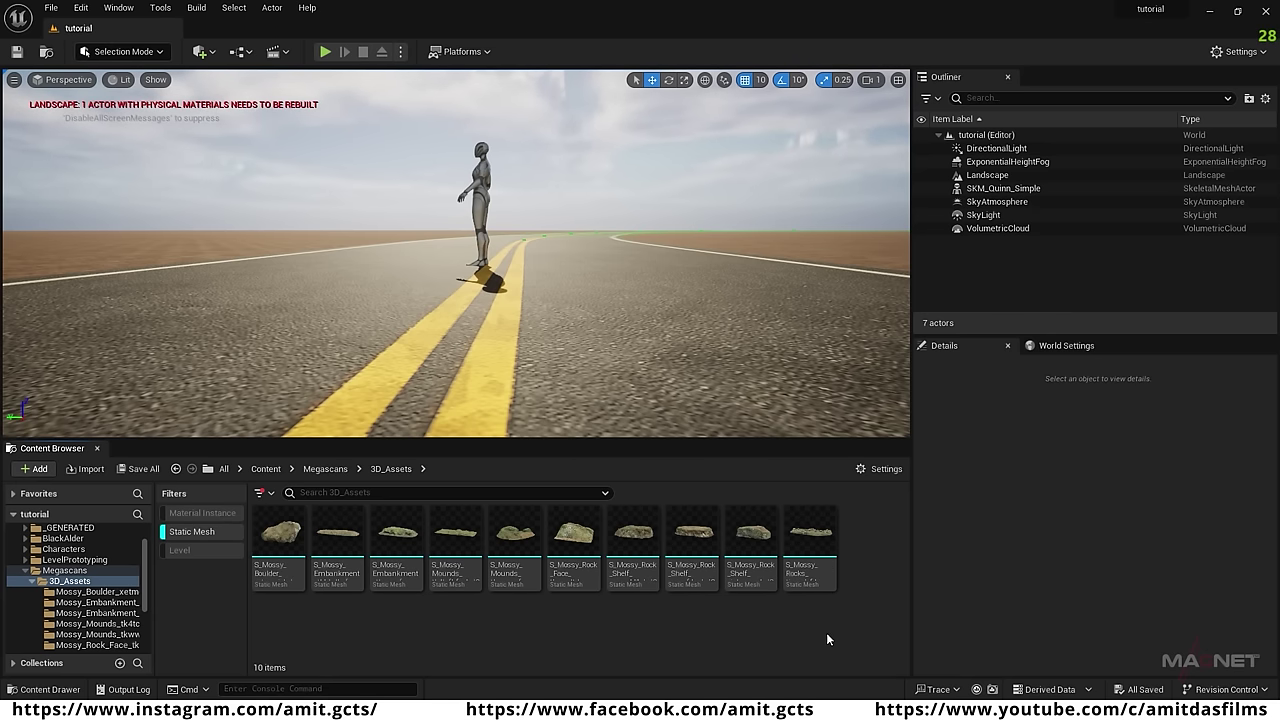
Enable Nanite on all ten mossy static meshes in the 3D_Assets folder.
{"action": "left_click", "coordinate": [815, 532]}
{"action": "left_click", "coordinate": [279, 534], "text": "shift"}
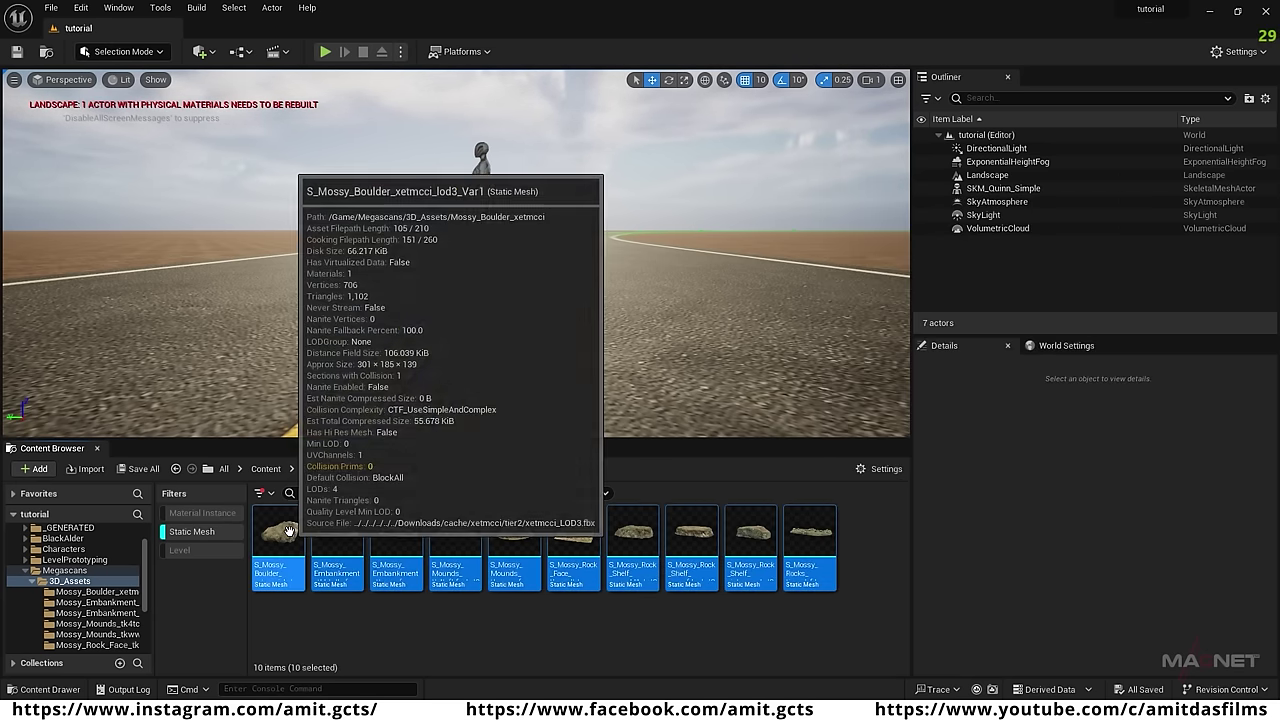
{"action": "right_click", "coordinate": [279, 540]}
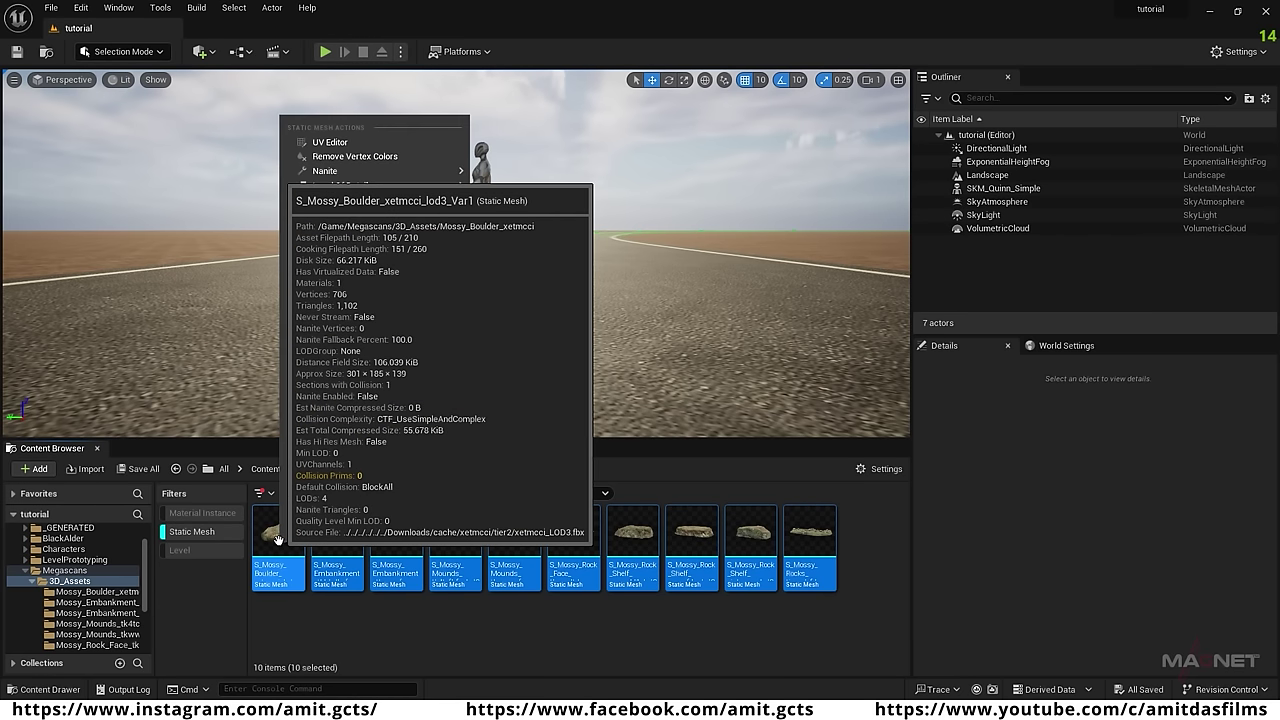
{"action": "mouse_move", "coordinate": [321, 173]}
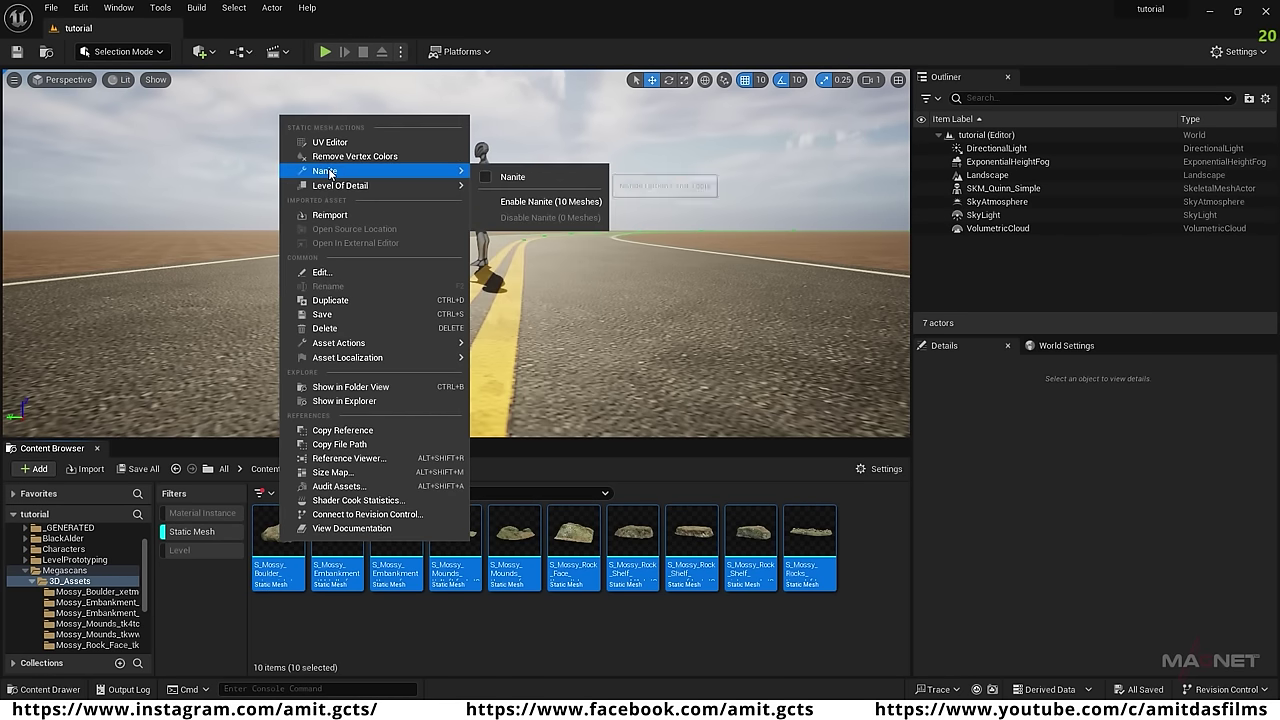
{"action": "left_click", "coordinate": [566, 204]}
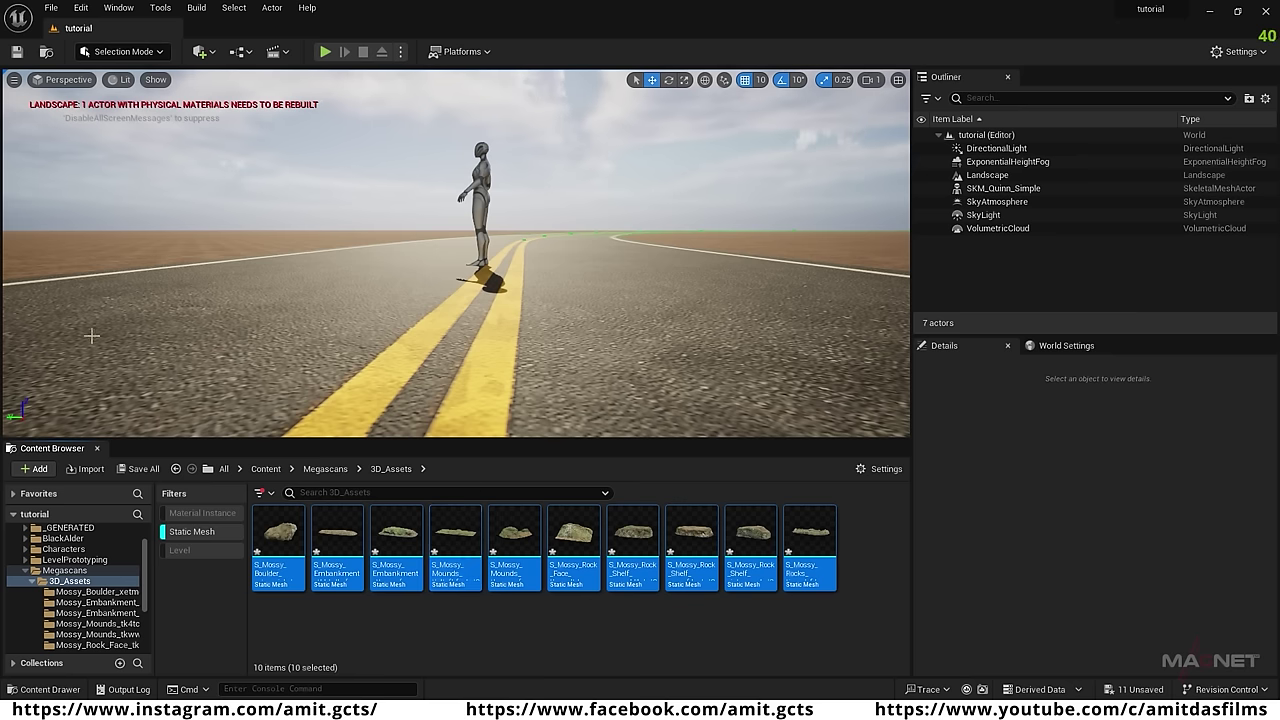
Place the S_Mossy_Embankment_tlnvecpfa mesh on the ground beside the road's left edge and scale it uniformly to 2.5.
{"action": "right_click_drag", "start_coordinate": [456, 253], "coordinate": [447, 199]}
{"action": "left_click", "coordinate": [398, 540]}
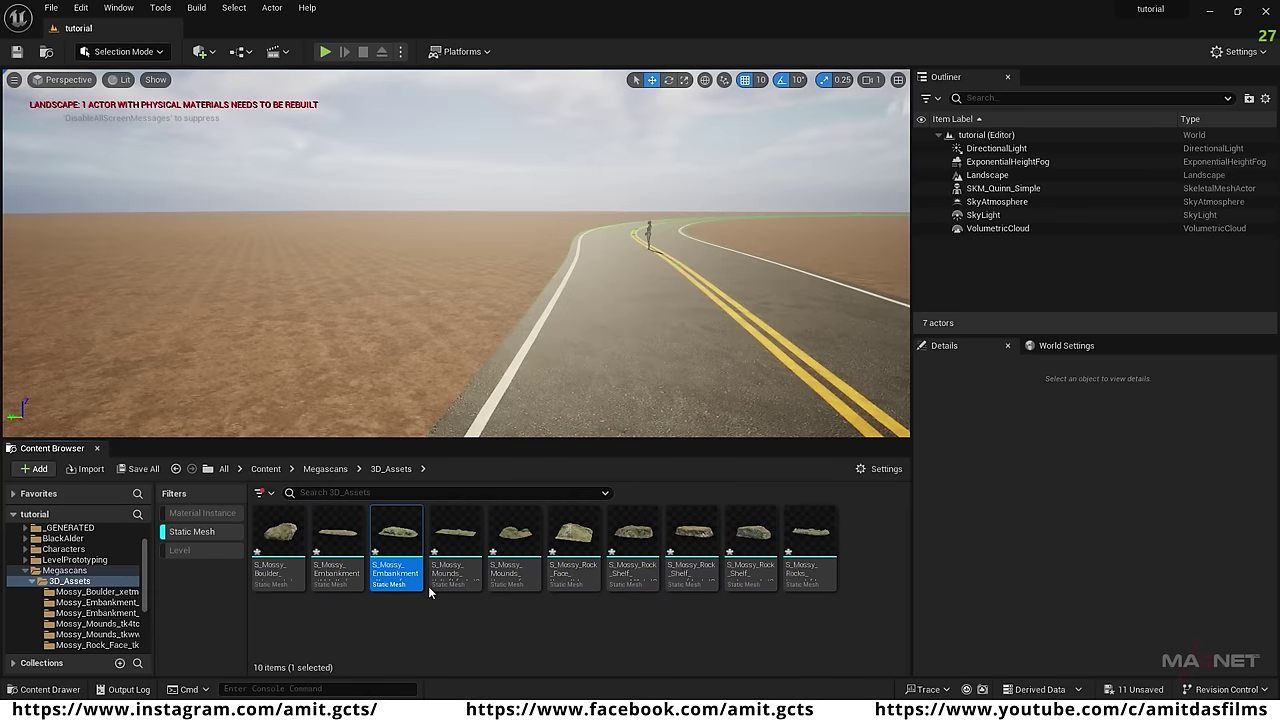
{"action": "left_click_drag", "start_coordinate": [405, 540], "coordinate": [455, 381]}
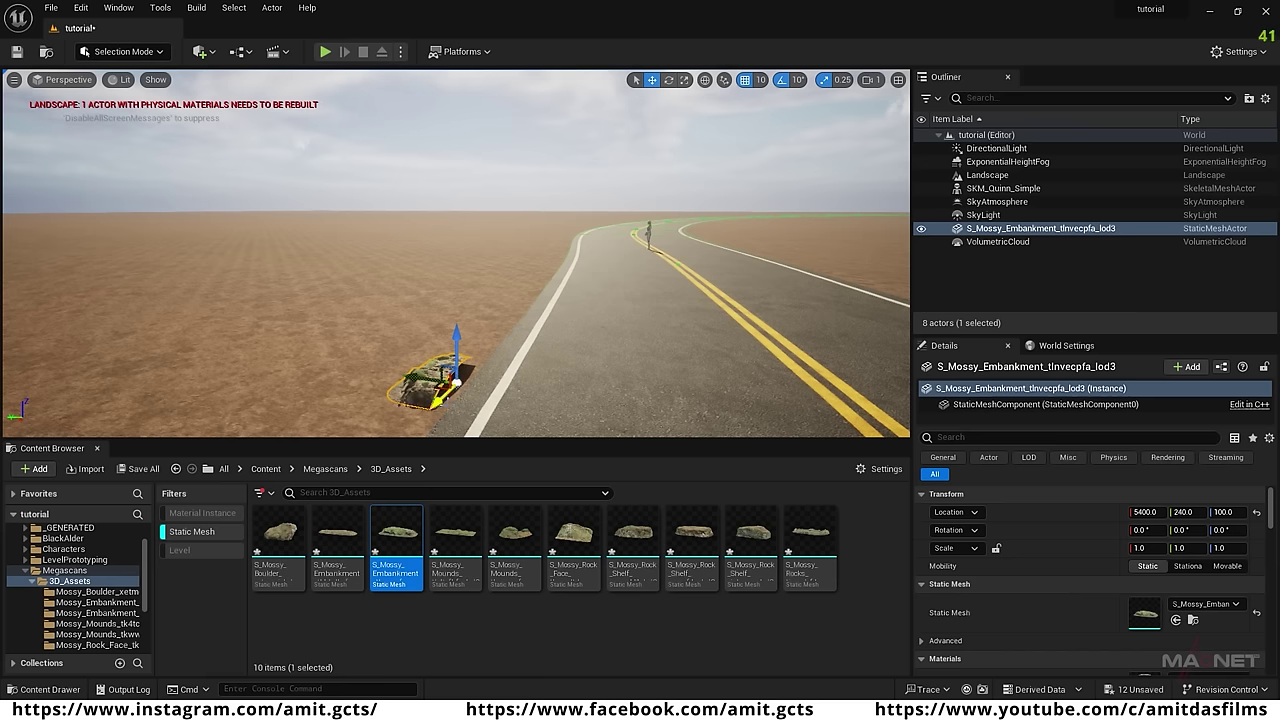
{"action": "key", "text": "r"}
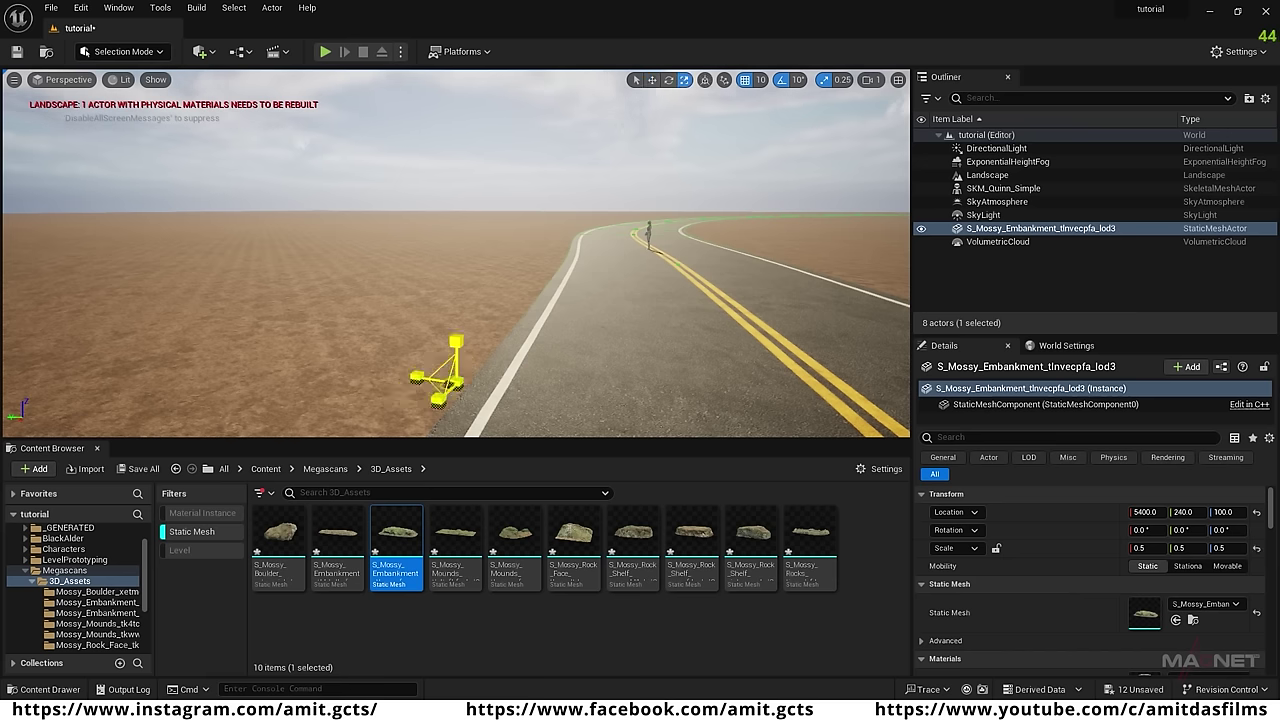
{"action": "left_click_drag", "start_coordinate": [452, 378], "coordinate": [462, 387]}
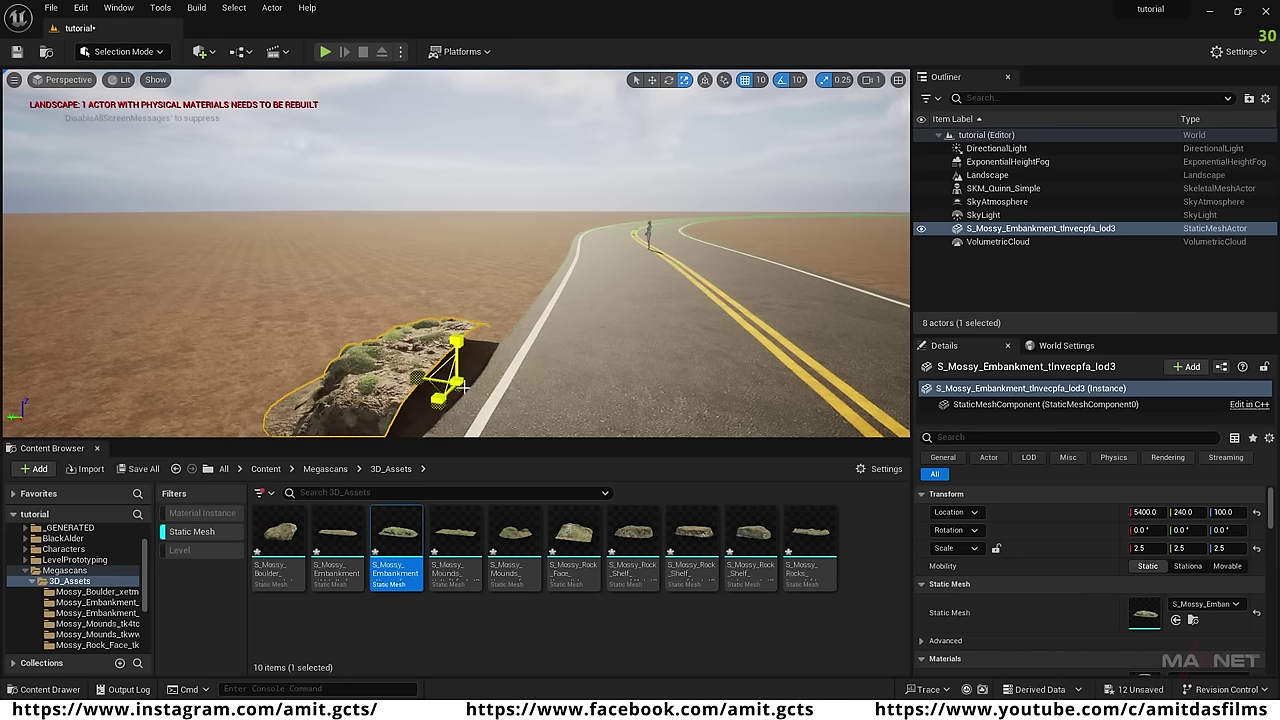
Shift the embankment away from the road to Y 480, turn off rotation snapping, and rotate it about -182° around the vertical axis.
{"action": "right_click_drag", "start_coordinate": [547, 346], "coordinate": [480, 410]}
{"action": "key", "text": "e"}
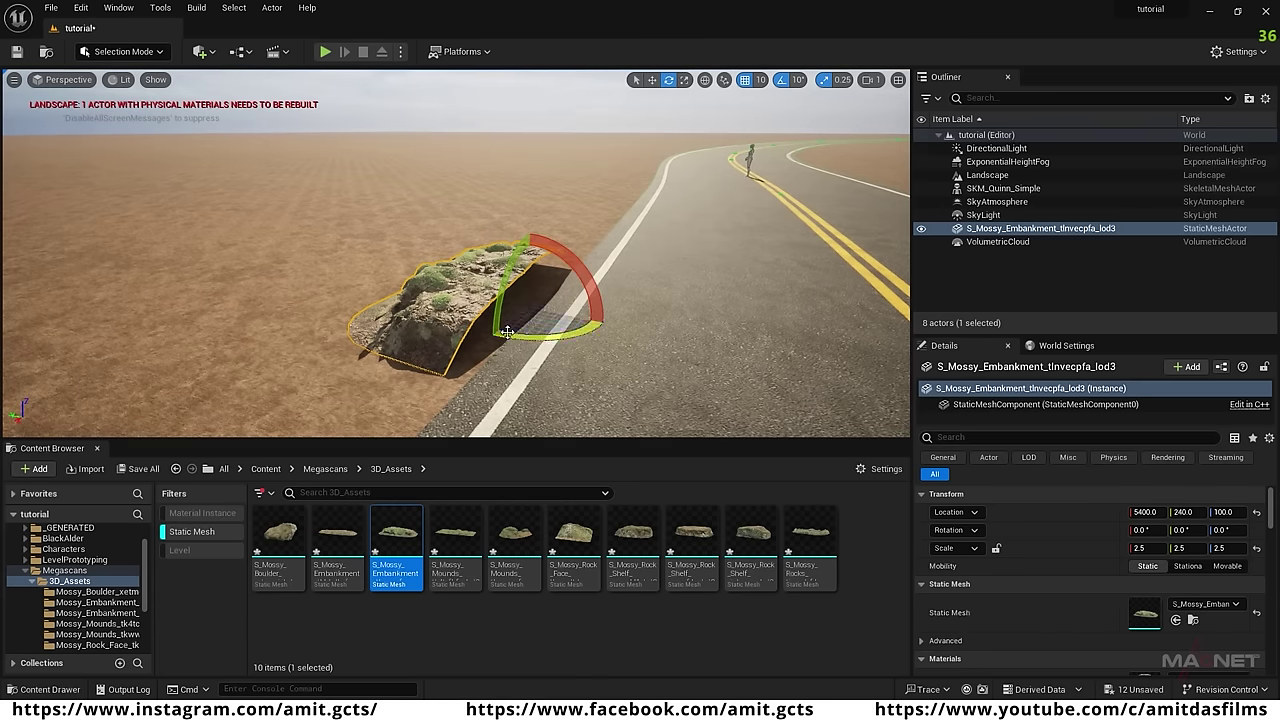
{"action": "left_click_drag", "start_coordinate": [546, 338], "coordinate": [352, 303]}
{"action": "key", "text": "w"}
{"action": "key", "text": "e"}
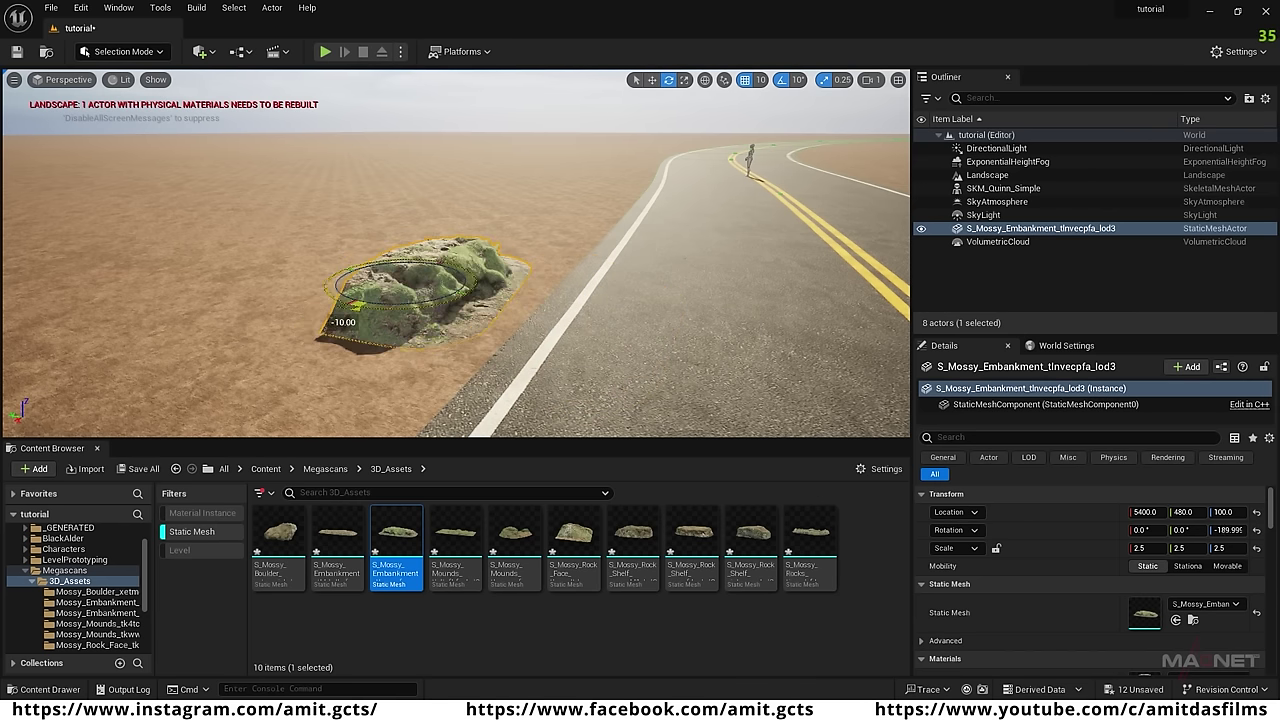
{"action": "left_click", "coordinate": [782, 81]}
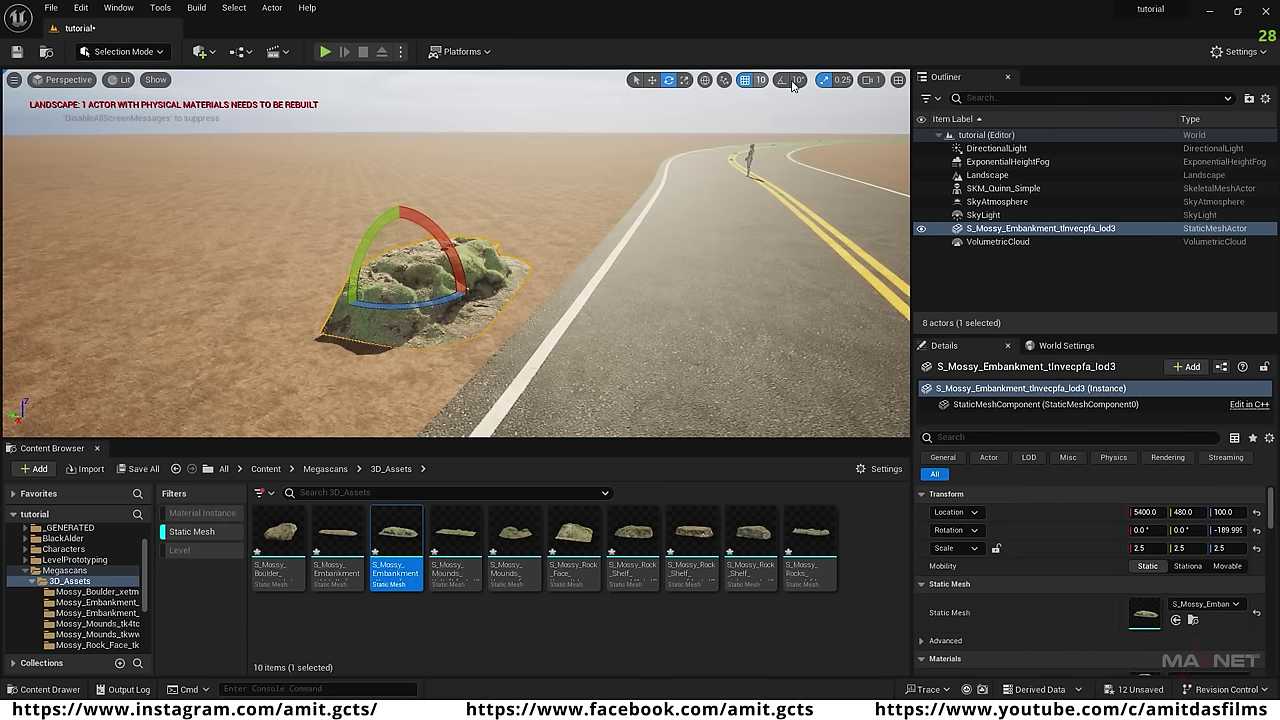
{"action": "left_click_drag", "start_coordinate": [400, 305], "coordinate": [428, 305]}
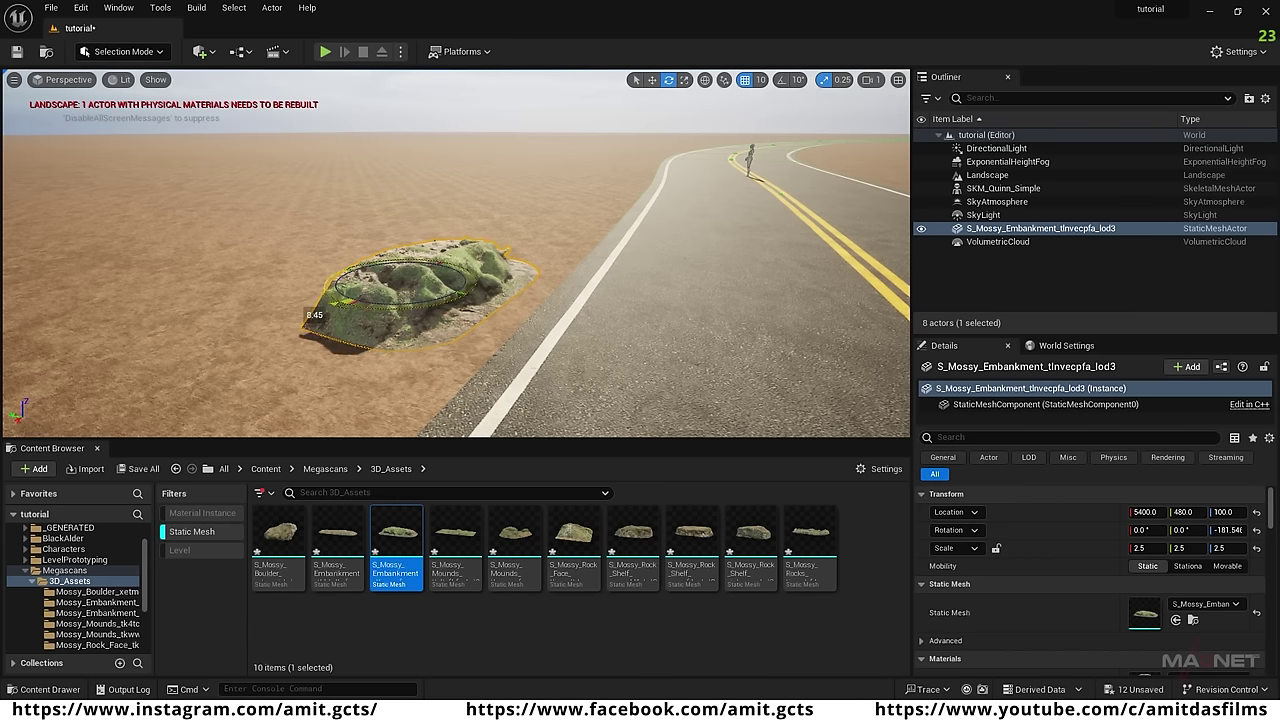
Turn off grid and scale snapping and fine-tune the embankment to about Y 537, Z 98 and a vertical rotation of about -186°.
{"action": "right_click_drag", "start_coordinate": [428, 305], "coordinate": [562, 310]}
{"action": "key", "text": "w"}
{"action": "key", "text": "s"}
{"action": "key", "text": "w"}
{"action": "key", "text": "w"}
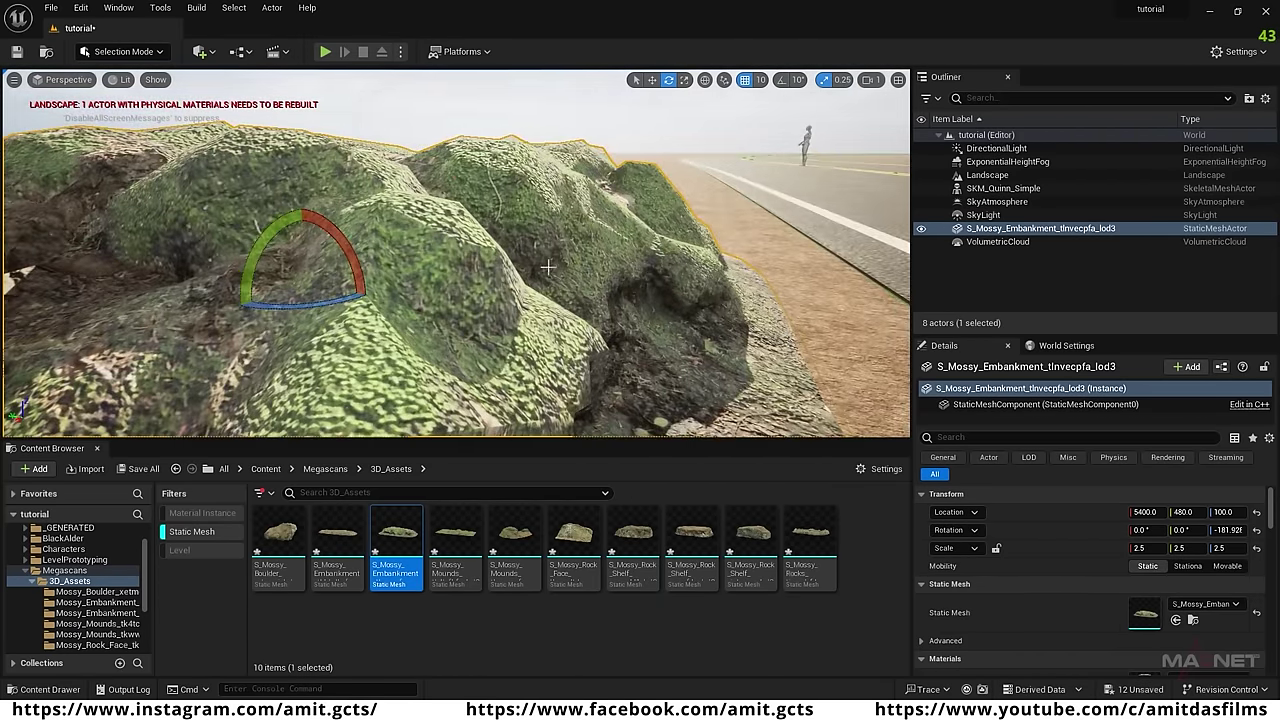
{"action": "scroll", "coordinate": [375, 328], "scroll_direction": "down", "scroll_amount": 4}
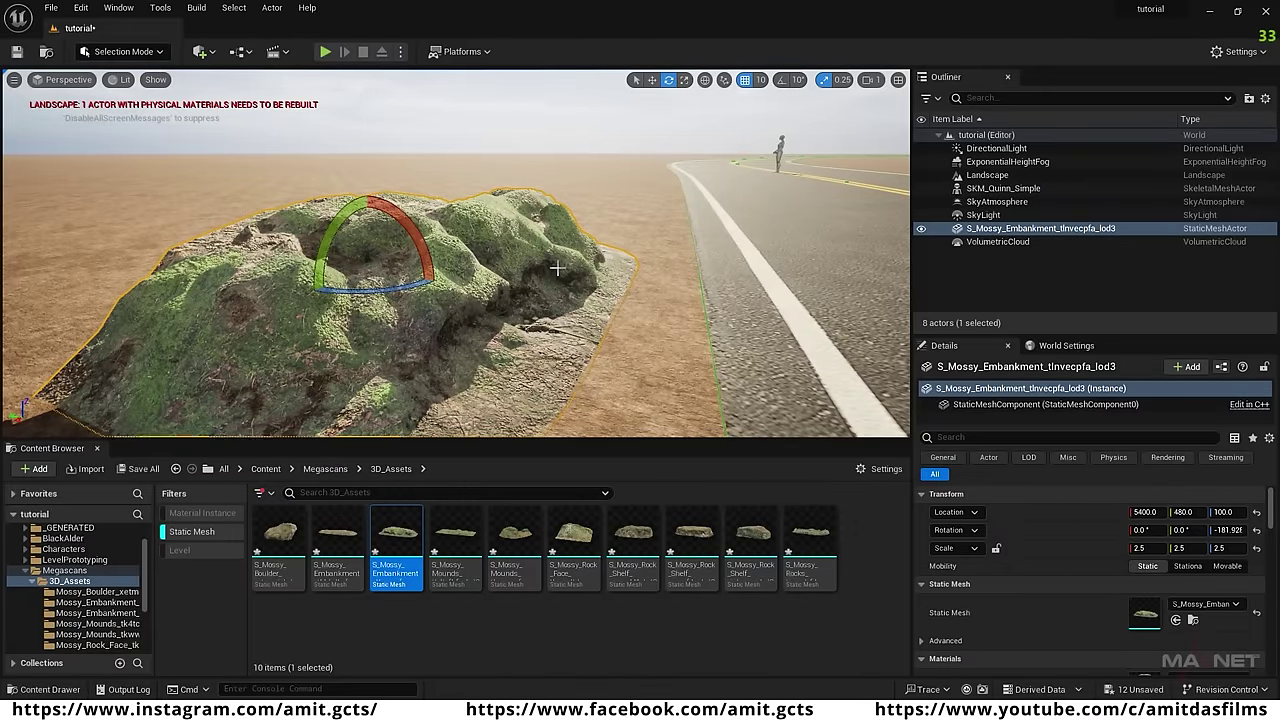
{"action": "right_click_drag", "start_coordinate": [464, 342], "coordinate": [347, 312]}
{"action": "key", "text": "w"}
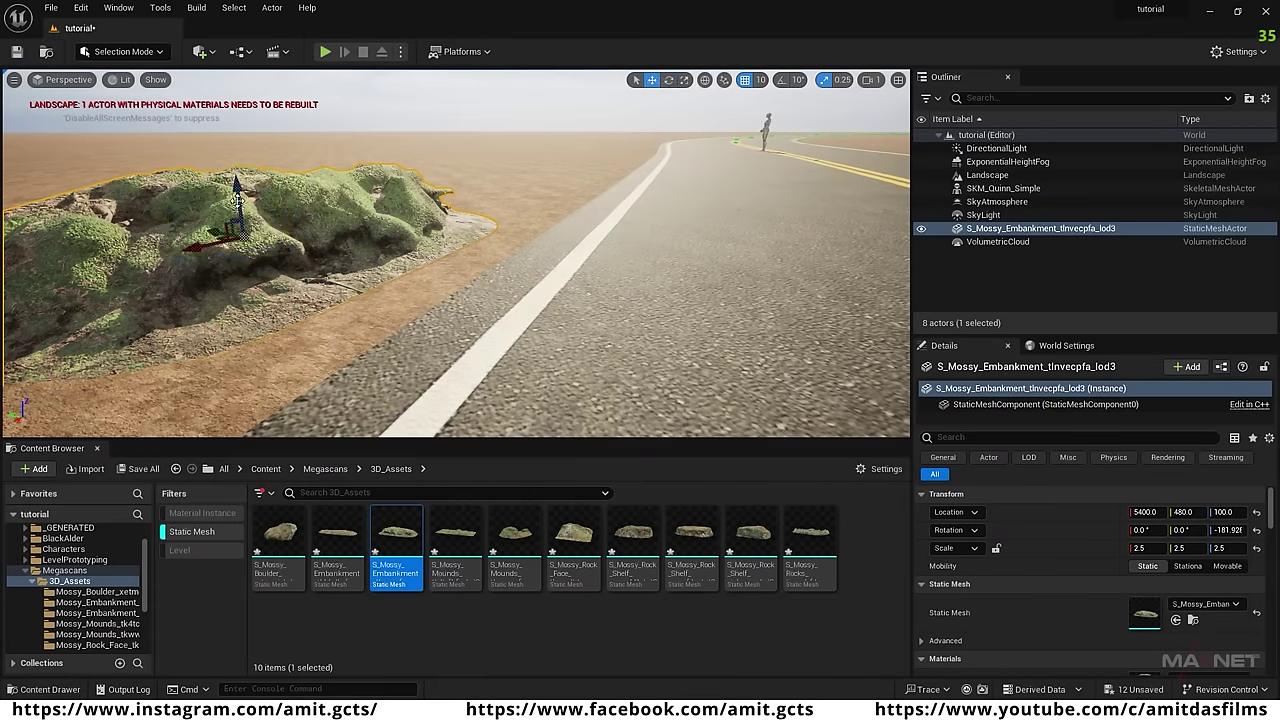
{"action": "left_click_drag", "start_coordinate": [240, 188], "coordinate": [240, 187]}
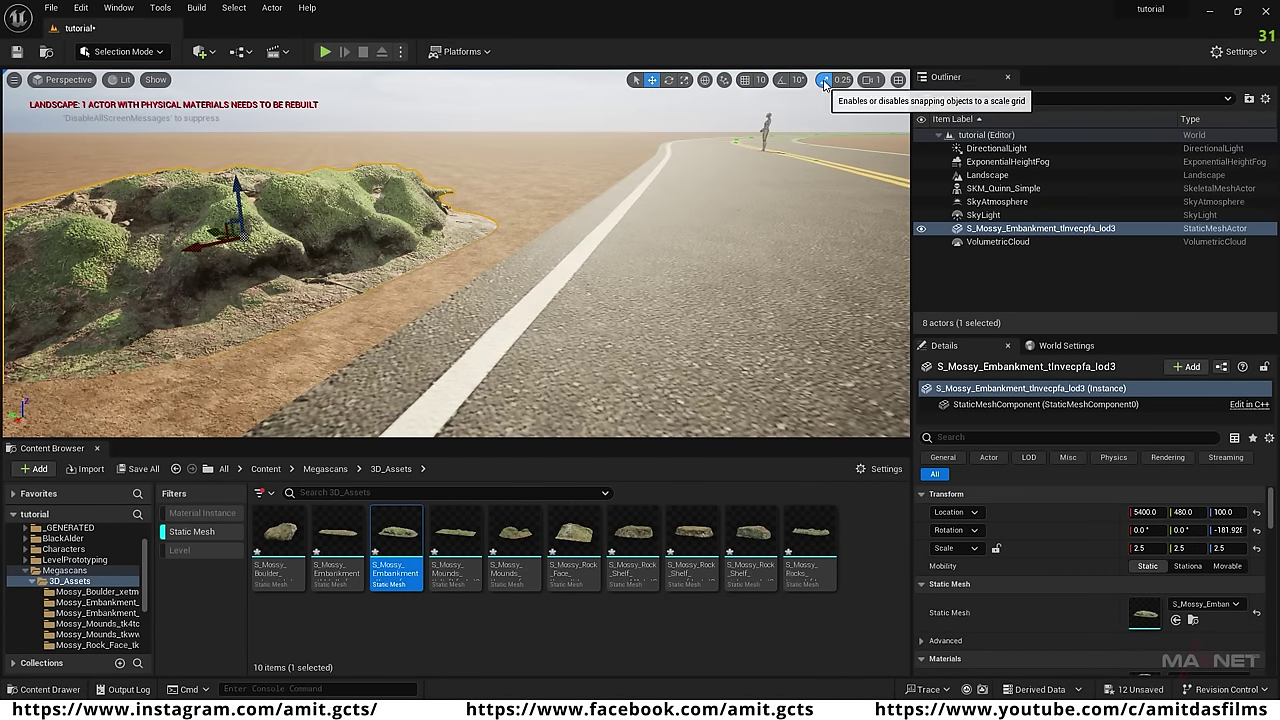
{"action": "mouse_move", "coordinate": [237, 188]}
{"action": "left_mouse_down"}
{"action": "mouse_move", "coordinate": [239, 205]}
{"action": "mouse_move", "coordinate": [241, 193]}
{"action": "left_mouse_up"}
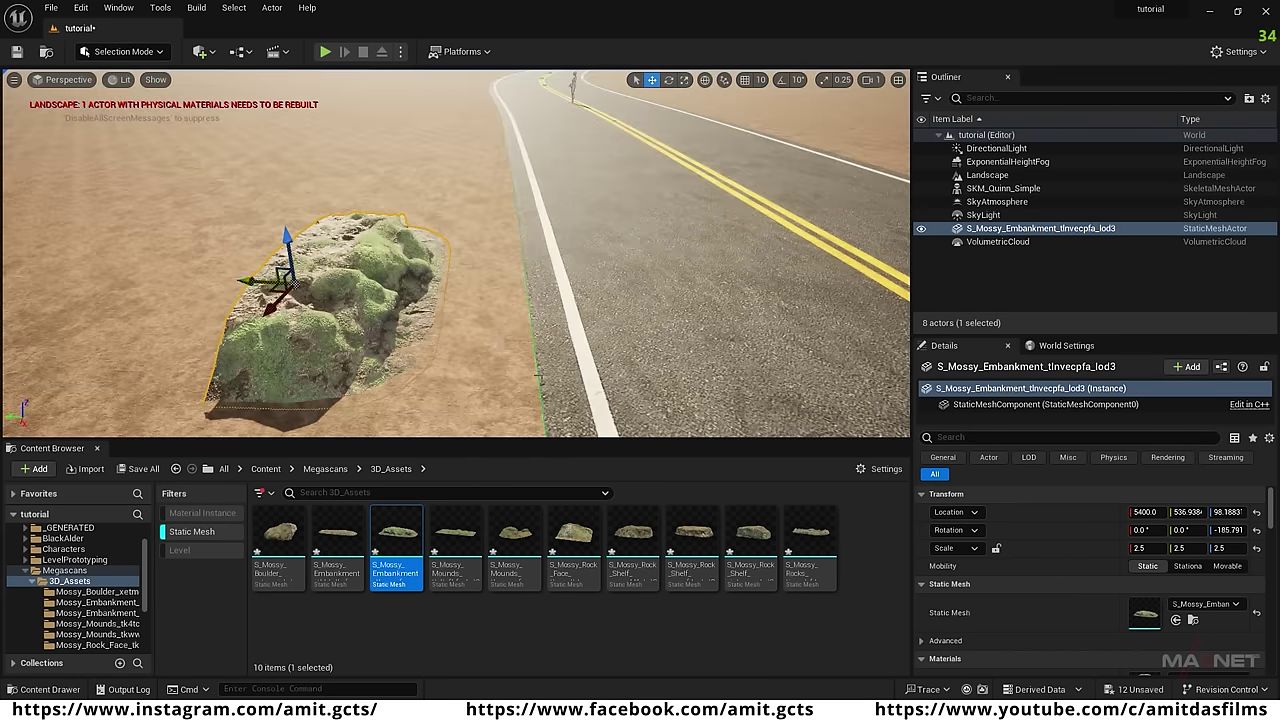
{"action": "right_click_drag", "start_coordinate": [456, 230], "coordinate": [471, 270]}
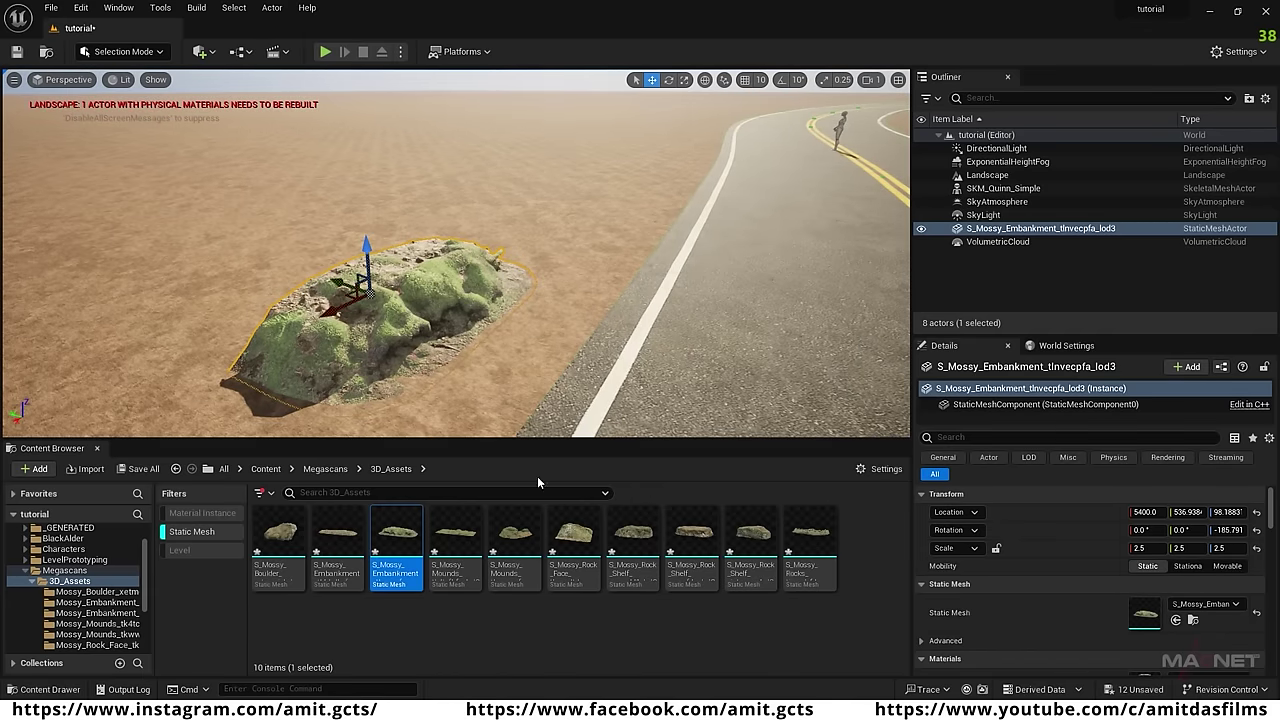
Build a continuous row of mossy rock, mound and embankment meshes along the road's left edge, varying their scale and rotation.
{"action": "left_click_drag", "start_coordinate": [633, 540], "coordinate": [575, 218]}
{"action": "left_click_drag", "start_coordinate": [810, 545], "coordinate": [440, 280]}
{"action": "key", "text": "r"}
{"action": "key", "text": "w"}
{"action": "right_click_drag", "start_coordinate": [611, 285], "coordinate": [540, 250]}
{"action": "key", "text": "e"}
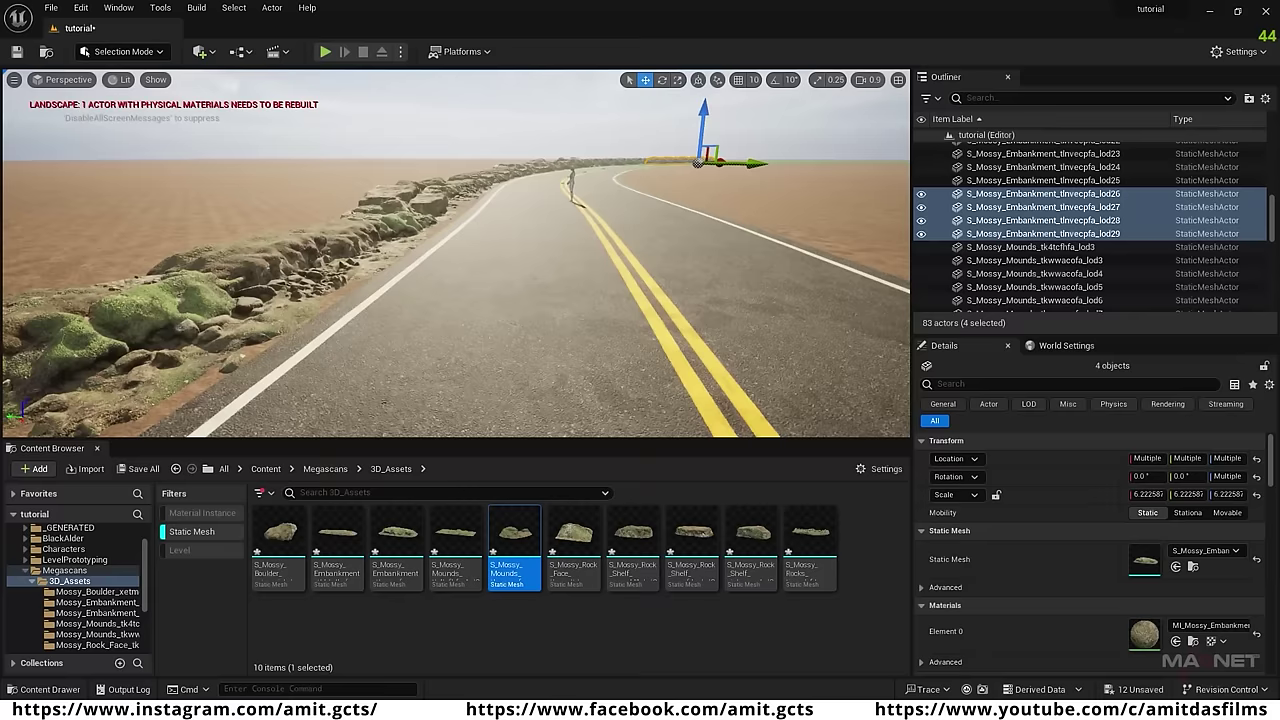
Copy eight meshes from the left rock row to the road's right edge and rotate the group around the vertical axis to follow the road.
{"action": "right_click_drag", "start_coordinate": [551, 327], "coordinate": [561, 267]}
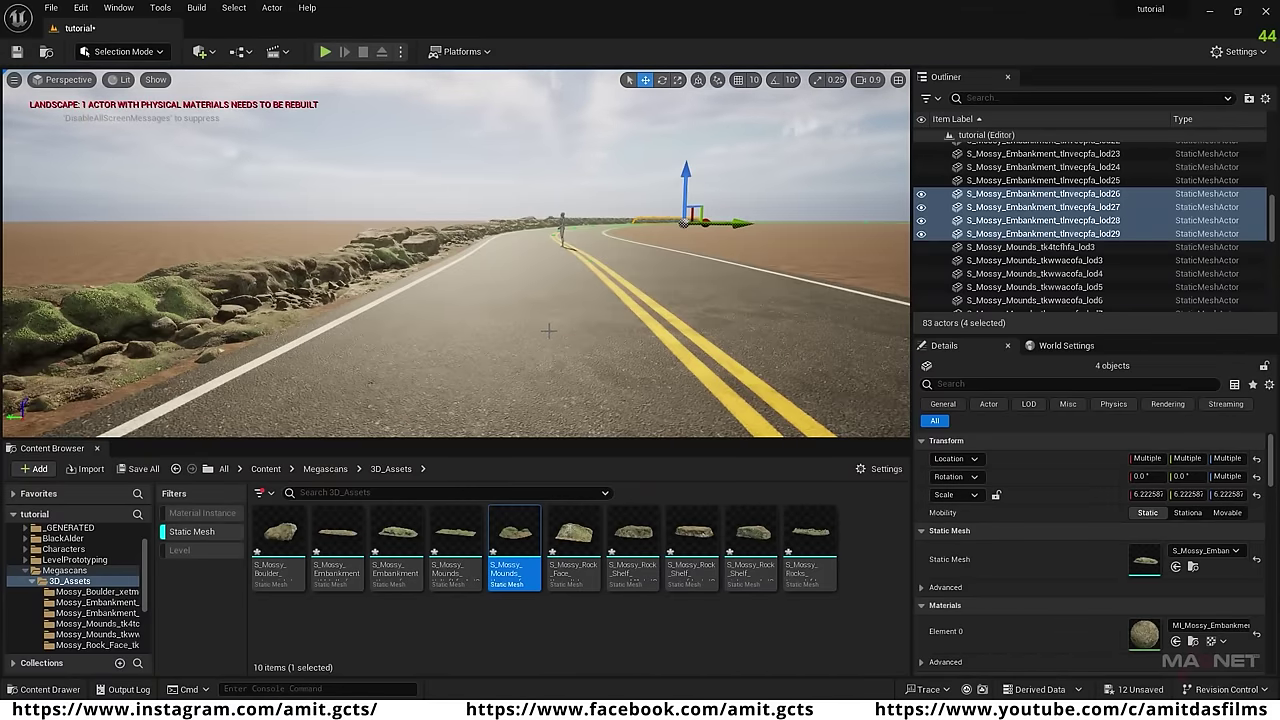
{"action": "right_click_drag", "start_coordinate": [493, 340], "coordinate": [227, 313]}
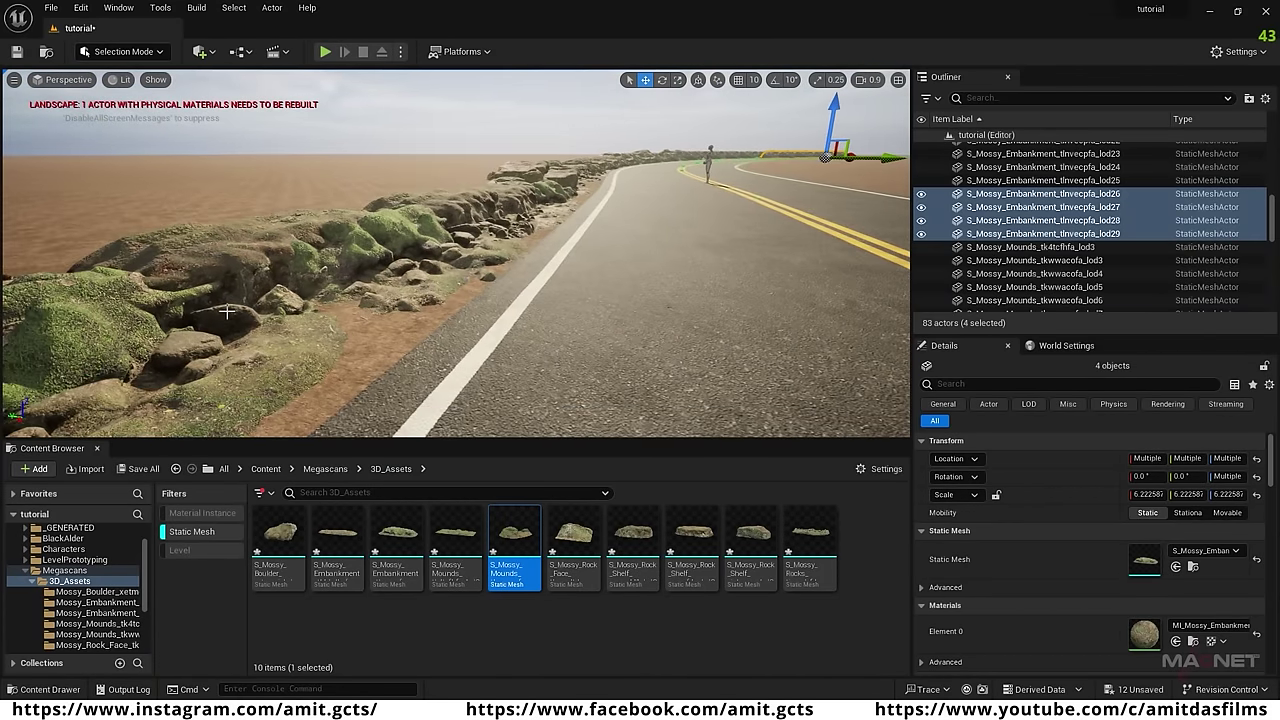
{"action": "right_click_drag", "start_coordinate": [552, 302], "coordinate": [560, 360]}
{"action": "left_click", "coordinate": [180, 315]}
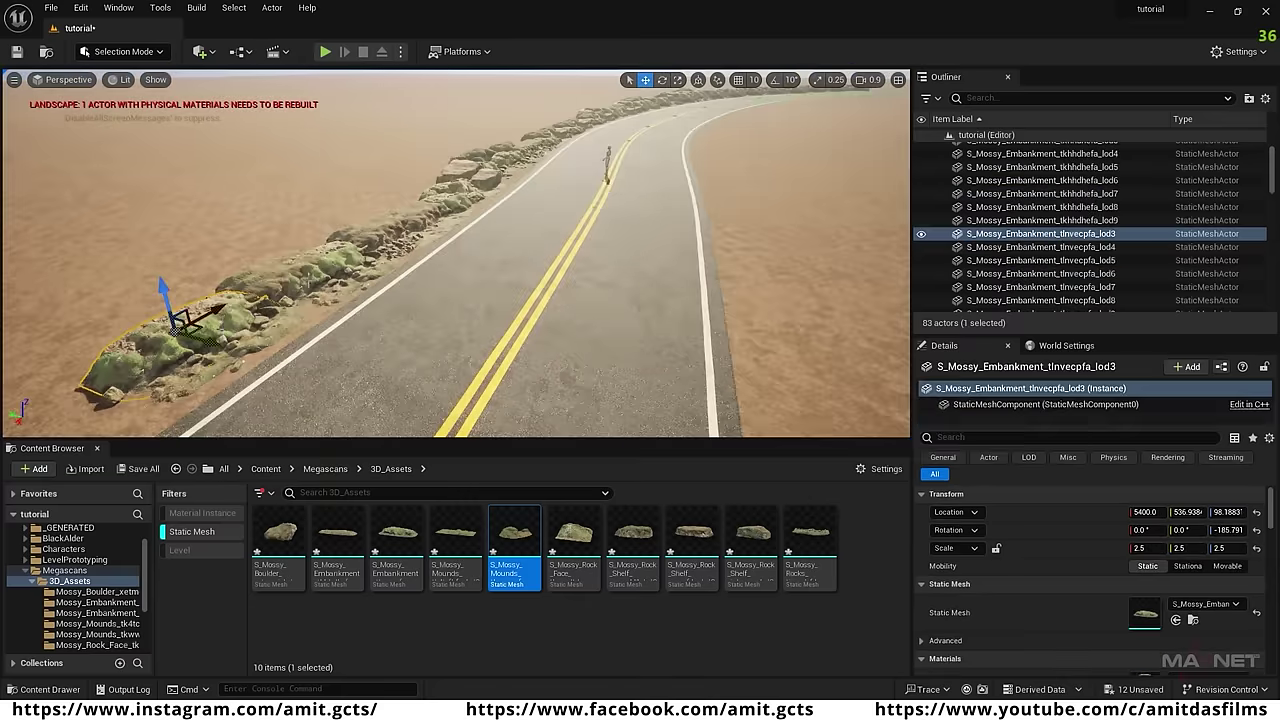
{"action": "left_click", "coordinate": [342, 275], "text": "shift"}
{"action": "left_click", "coordinate": [262, 352], "text": "shift"}
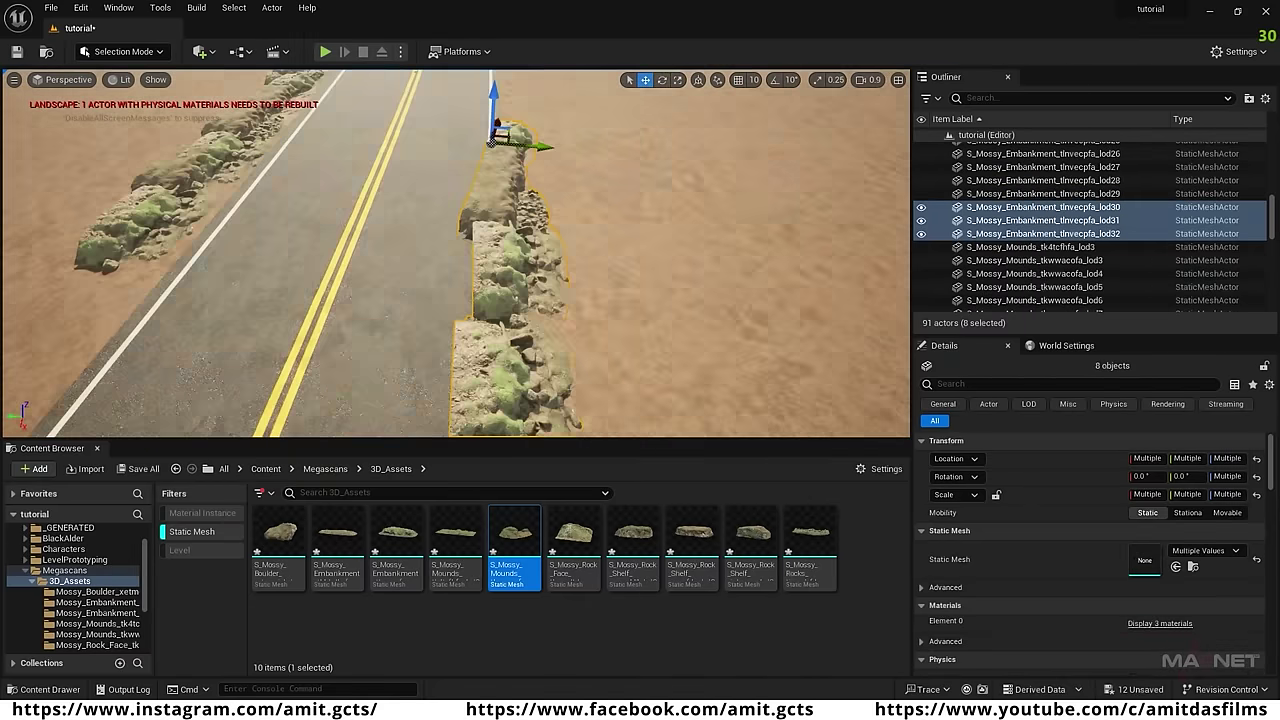
{"action": "key", "text": "e"}
{"action": "left_click_drag", "start_coordinate": [365, 225], "coordinate": [425, 256]}
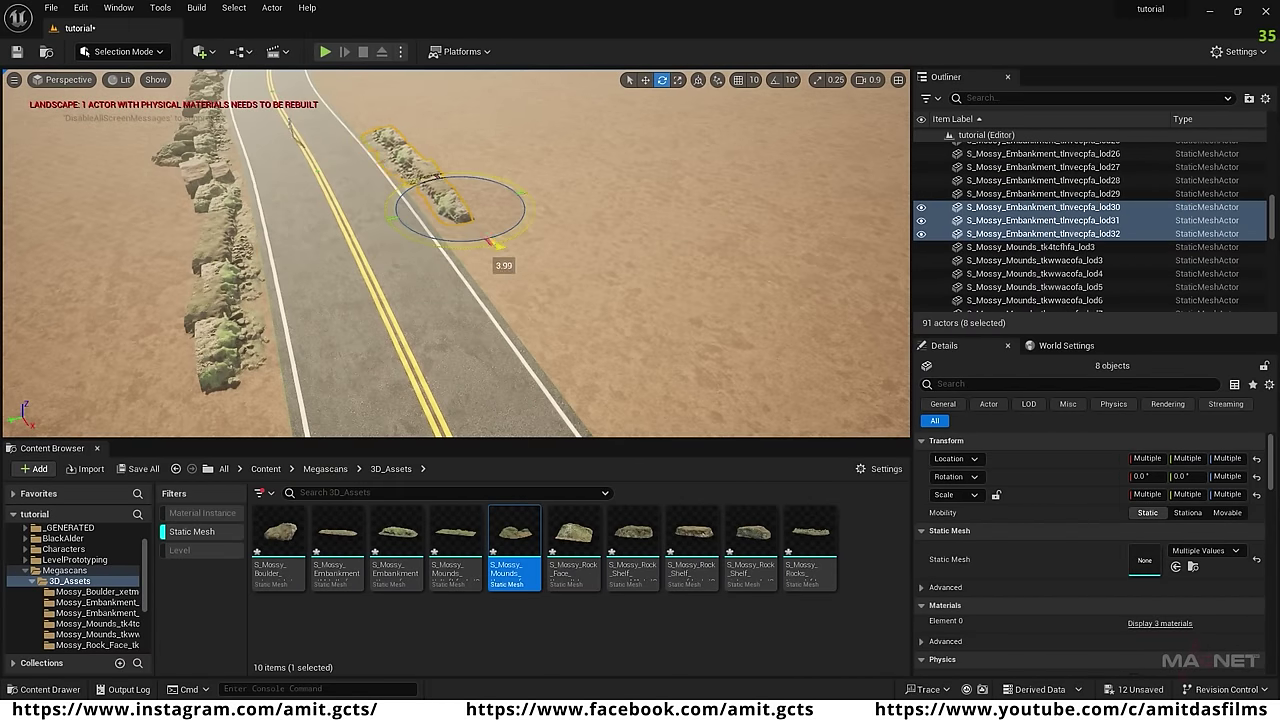
Extend the right-hand rock row with further copies of the mossy meshes, following the road's curve into the distance.
{"action": "right_click_drag", "start_coordinate": [497, 250], "coordinate": [440, 220]}
{"action": "key", "text": "w"}
{"action": "left_click", "coordinate": [500, 270]}
{"action": "left_click", "coordinate": [460, 236]}
{"action": "left_click", "coordinate": [408, 190]}
{"action": "left_click", "coordinate": [450, 165]}
{"action": "right_click_drag", "start_coordinate": [411, 306], "coordinate": [470, 270]}
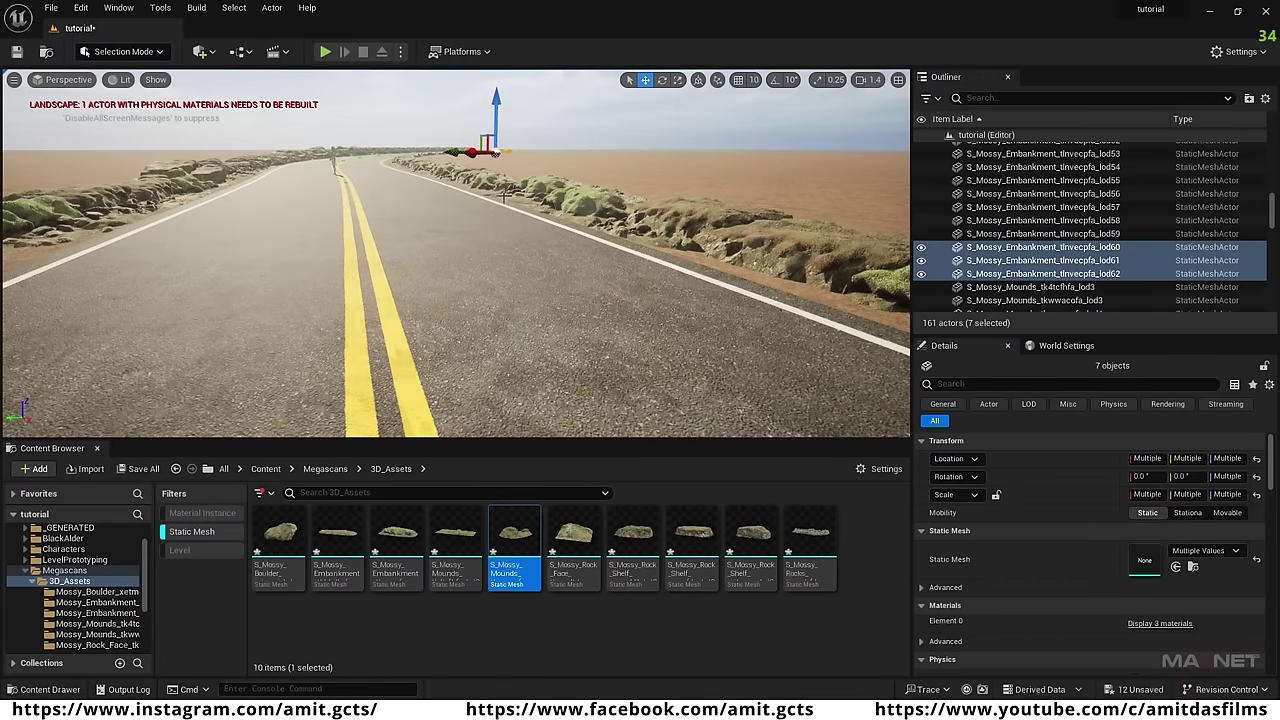
Place the S_Mossy_Boulder mesh behind the right rock row, scale it to about 1.71, and put a copy farther down the road.
{"action": "left_click_drag", "start_coordinate": [282, 535], "coordinate": [635, 157]}
{"action": "key", "text": "e"}
{"action": "key", "text": "w"}
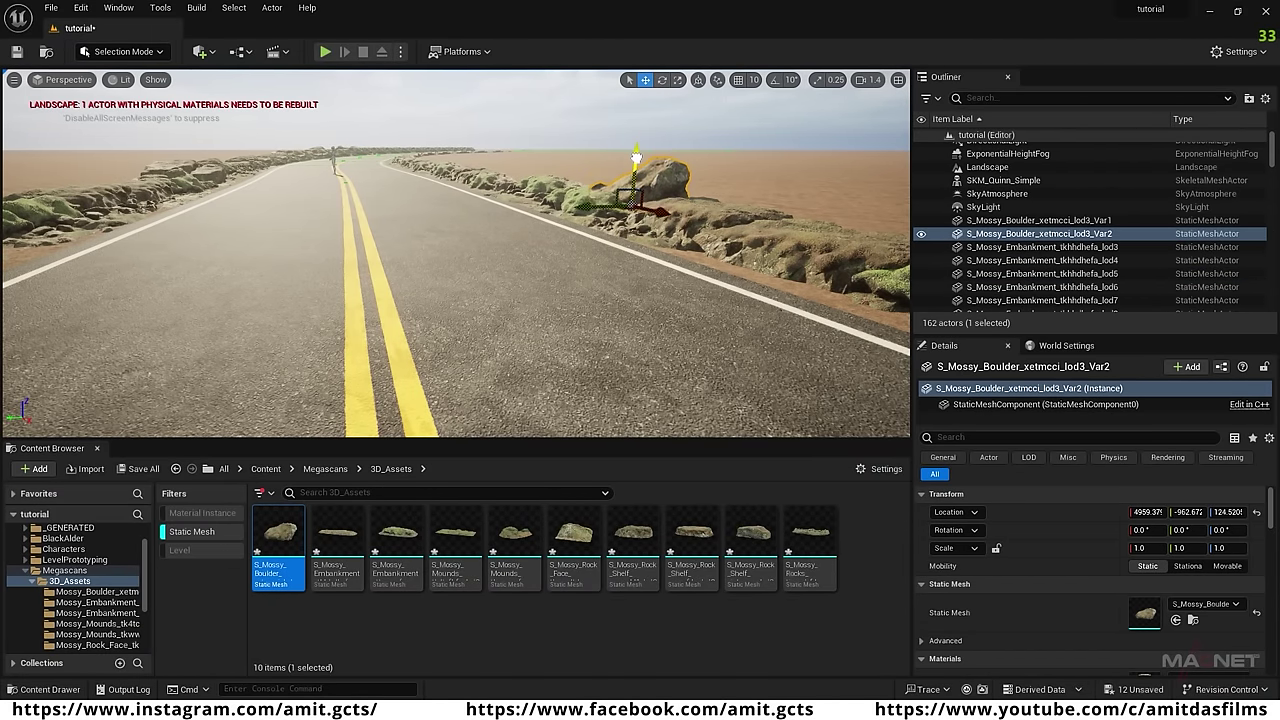
{"action": "left_click_drag", "start_coordinate": [626, 207], "coordinate": [645, 190]}
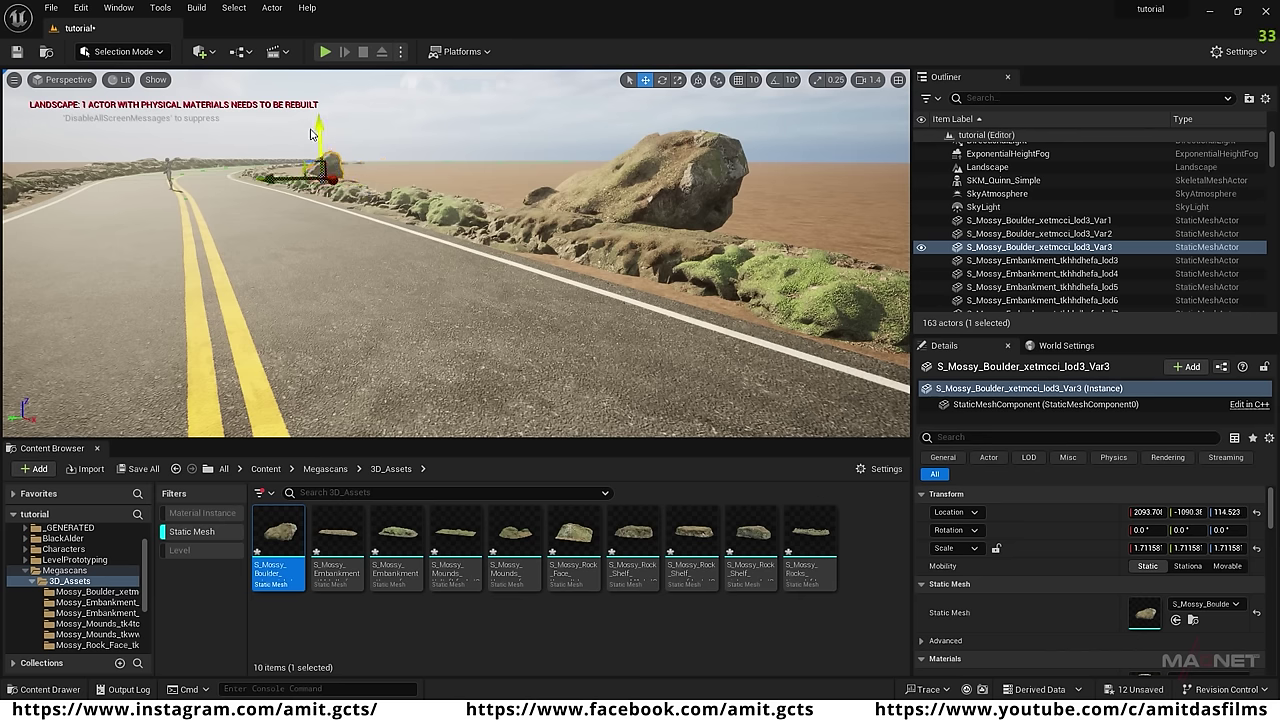
Rotate the nearer boulder about -186° around the vertical axis and sink it into the ground to about Z 50.5.
{"action": "left_click", "coordinate": [667, 207]}
{"action": "key", "text": "e"}
{"action": "left_click_drag", "start_coordinate": [635, 236], "coordinate": [730, 222]}
{"action": "key", "text": "w"}
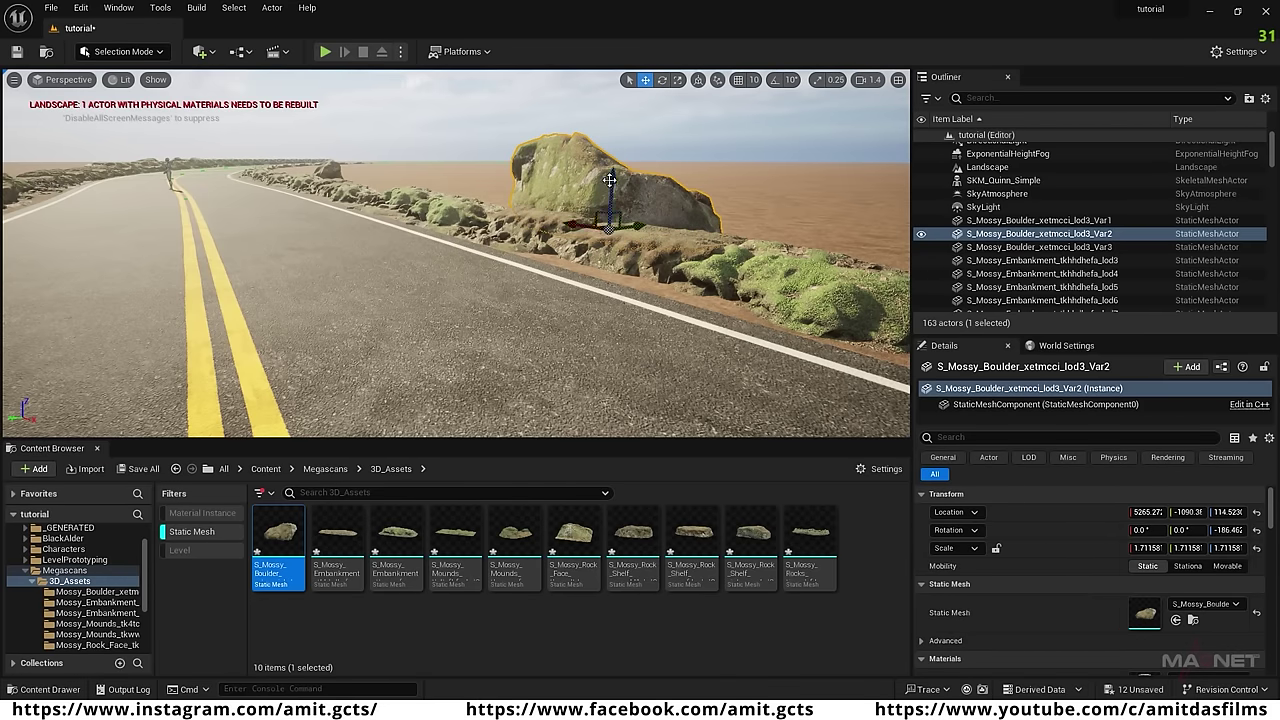
{"action": "left_click_drag", "start_coordinate": [609, 180], "coordinate": [609, 205]}
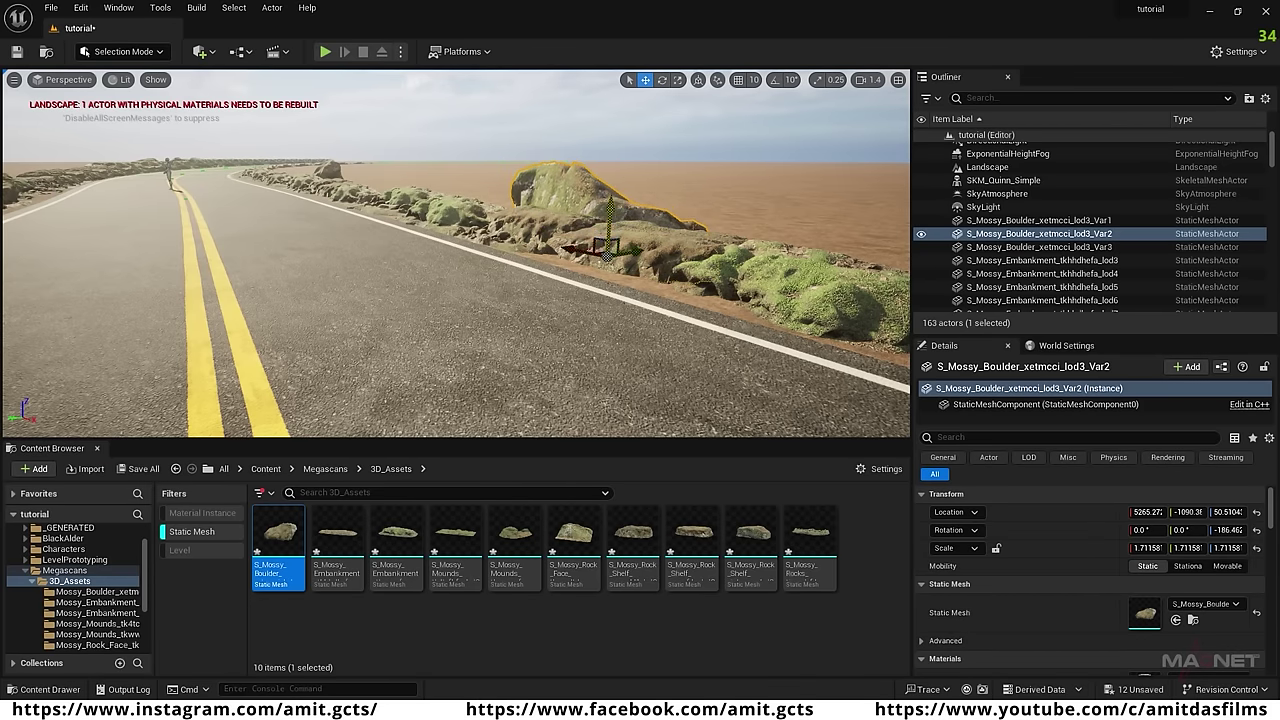
Show only the static meshes inside the BlackAlder folder.
{"action": "right_click_drag", "start_coordinate": [609, 205], "coordinate": [420, 175]}
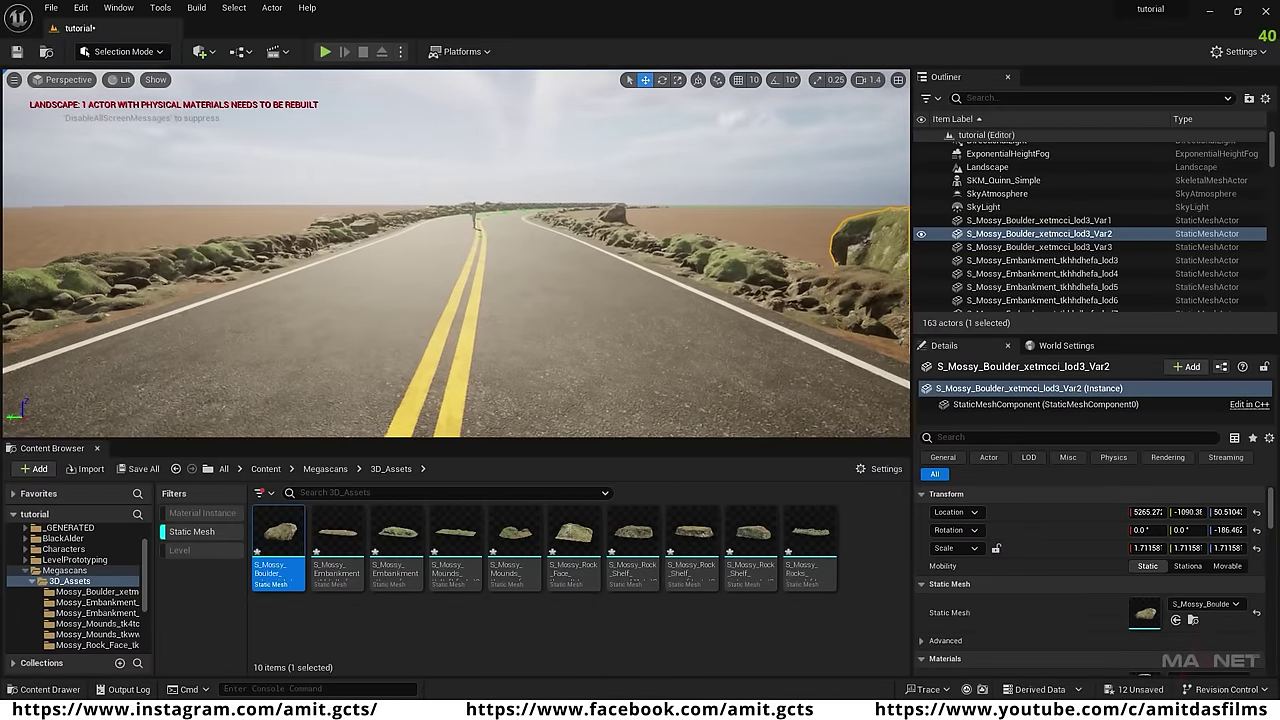
{"action": "right_click_drag", "start_coordinate": [480, 208], "coordinate": [470, 207]}
{"action": "mouse_move", "coordinate": [539, 341]}
{"action": "right_mouse_down"}
{"action": "mouse_move", "coordinate": [515, 341]}
{"action": "mouse_move", "coordinate": [610, 341]}
{"action": "mouse_move", "coordinate": [520, 341]}
{"action": "right_mouse_up"}
{"action": "right_click_drag", "start_coordinate": [462, 207], "coordinate": [540, 330]}
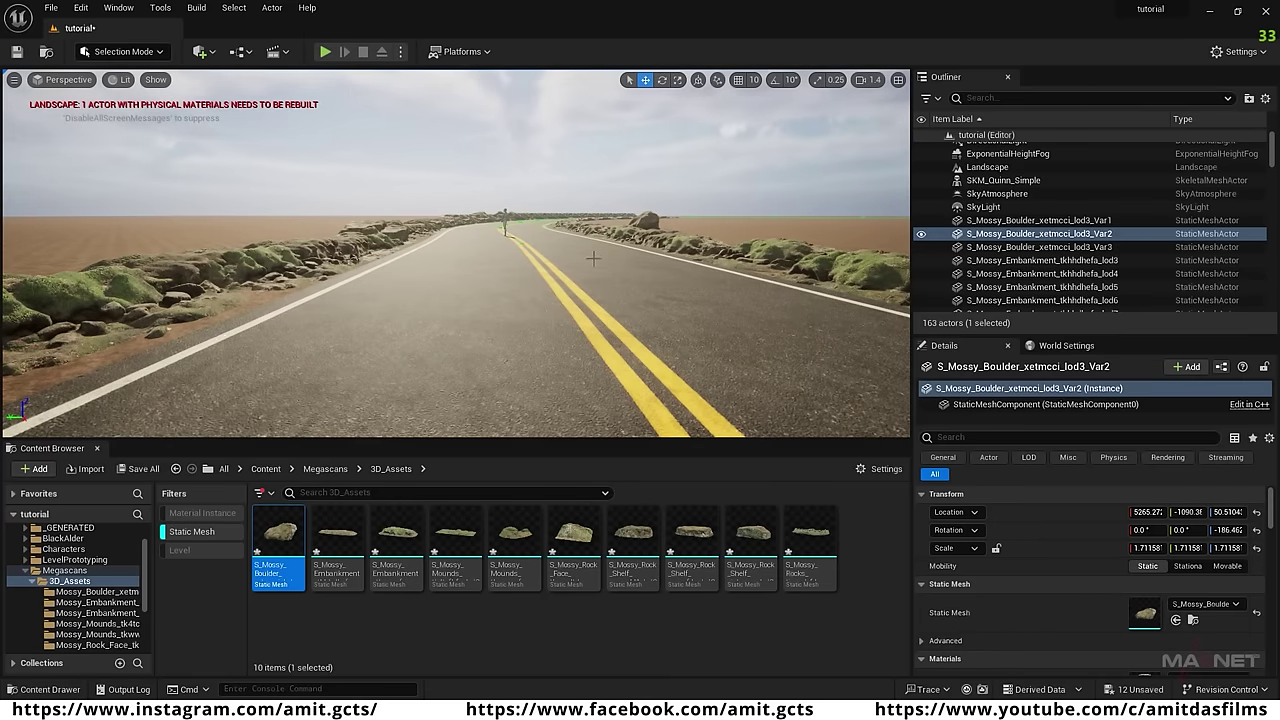
{"action": "right_click_drag", "start_coordinate": [460, 250], "coordinate": [450, 250]}
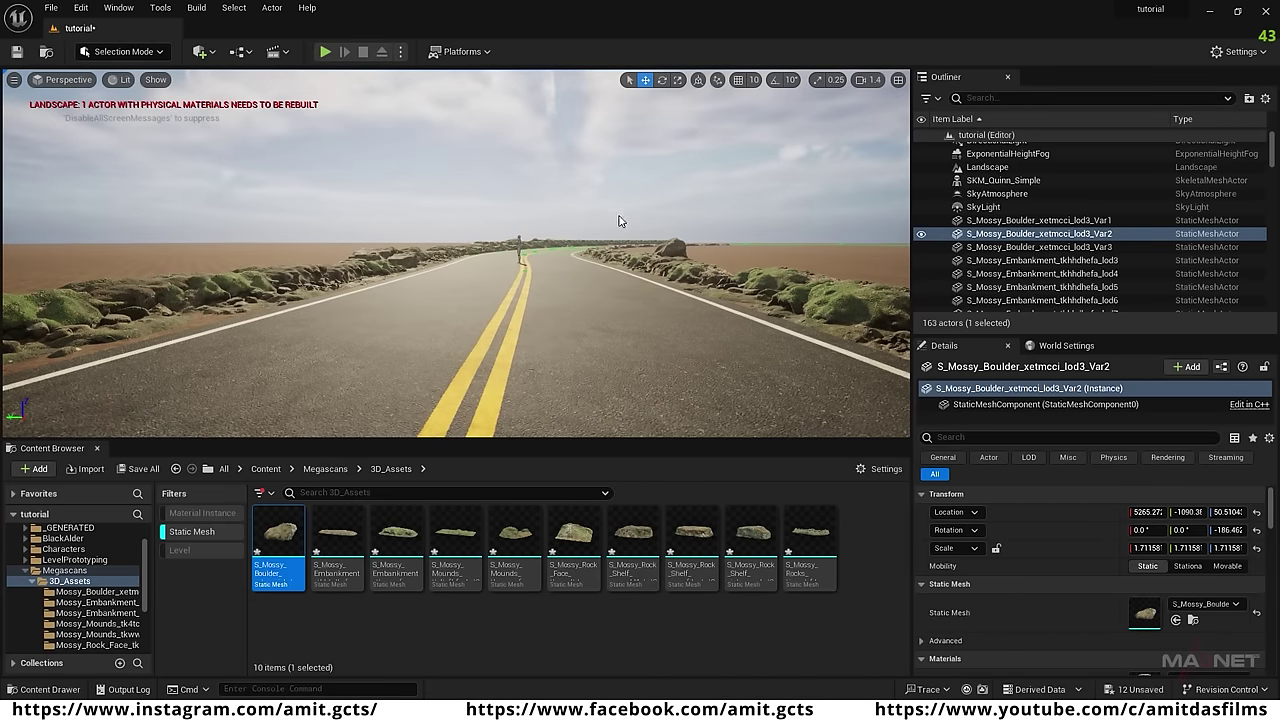
{"action": "left_click", "coordinate": [190, 533]}
{"action": "left_click", "coordinate": [63, 538]}
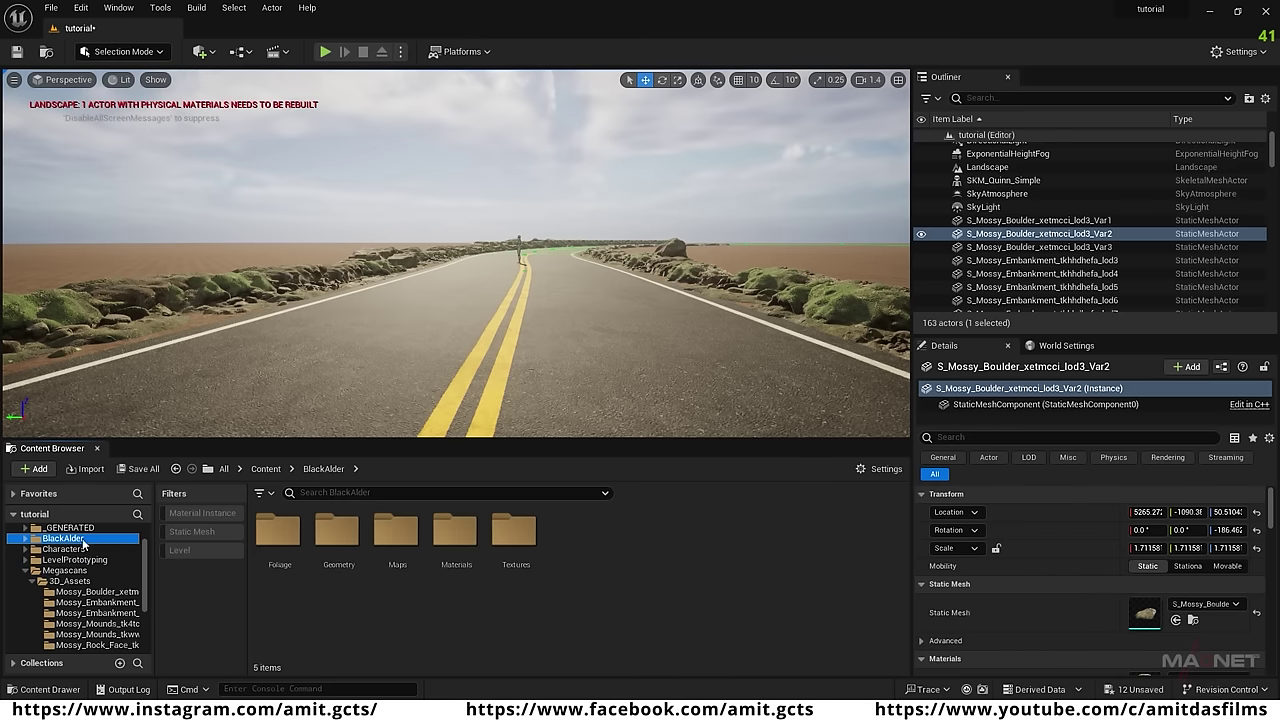
{"action": "left_click", "coordinate": [194, 531]}
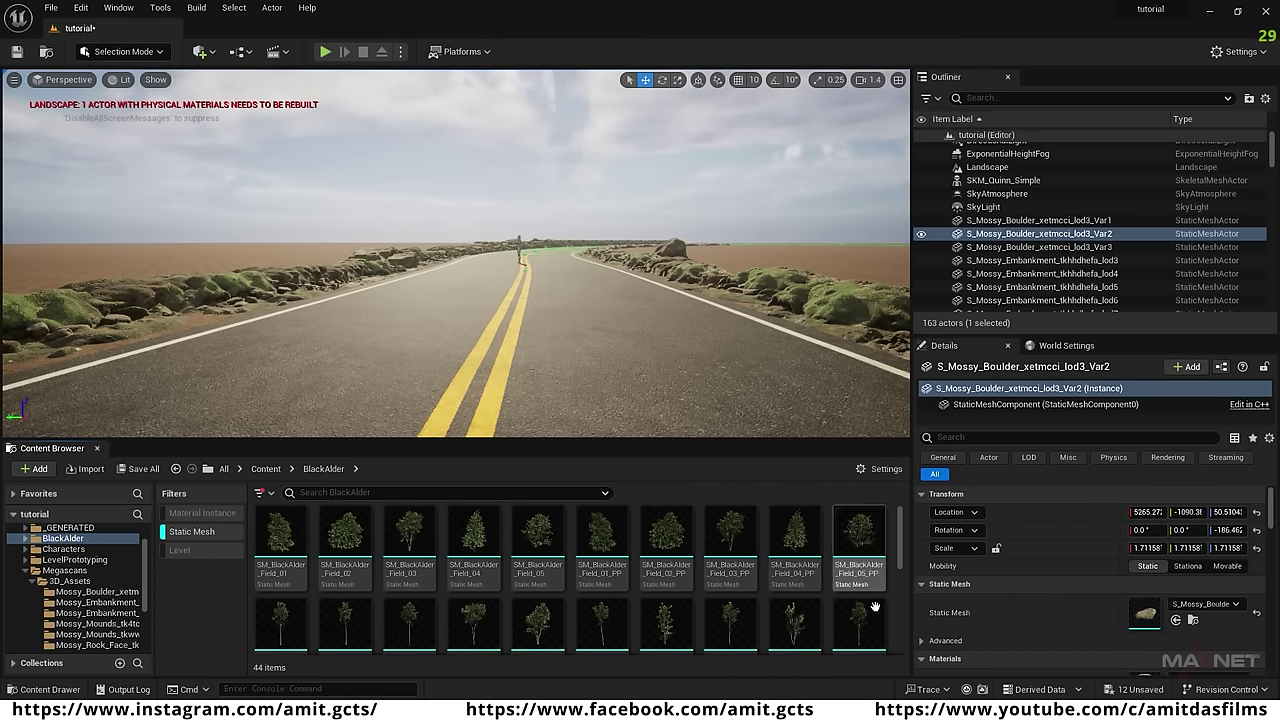
Place the SM_BlackAlder_Field_02 tree on the ground behind the left roadside rocks.
{"action": "right_click_drag", "start_coordinate": [498, 359], "coordinate": [400, 420]}
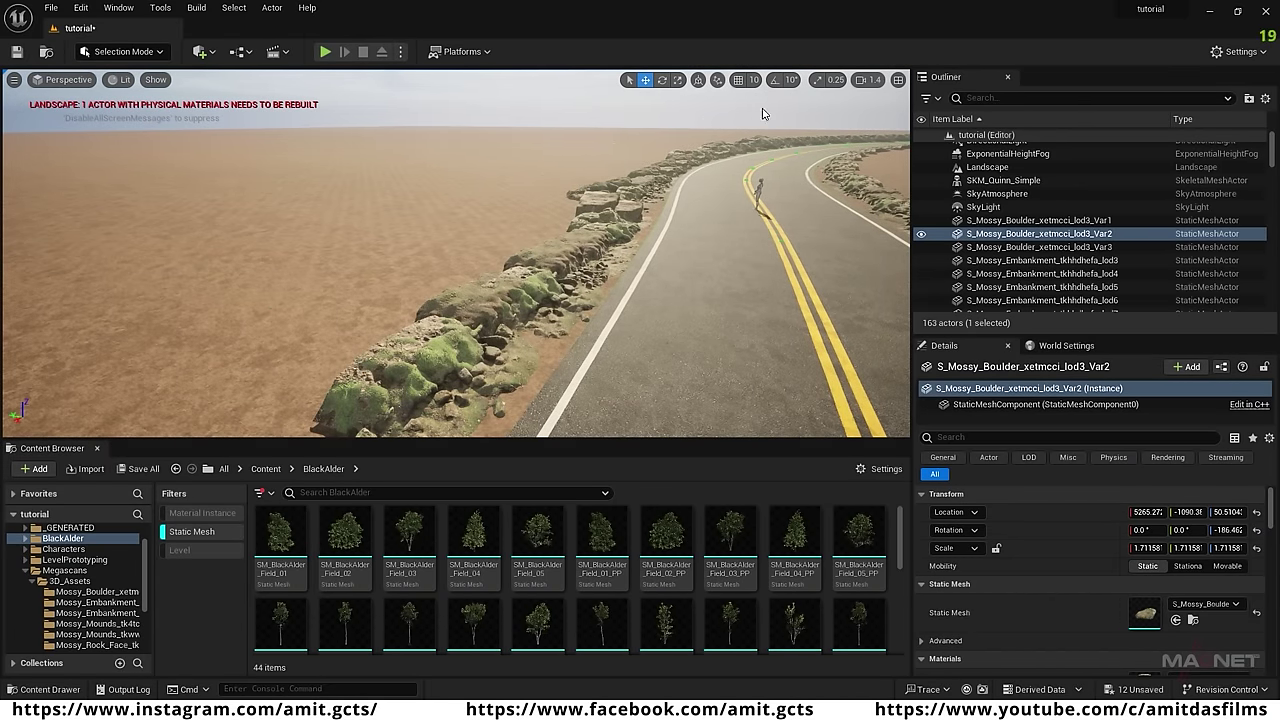
{"action": "left_click", "coordinate": [343, 540]}
{"action": "left_click_drag", "start_coordinate": [314, 338], "coordinate": [297, 323]}
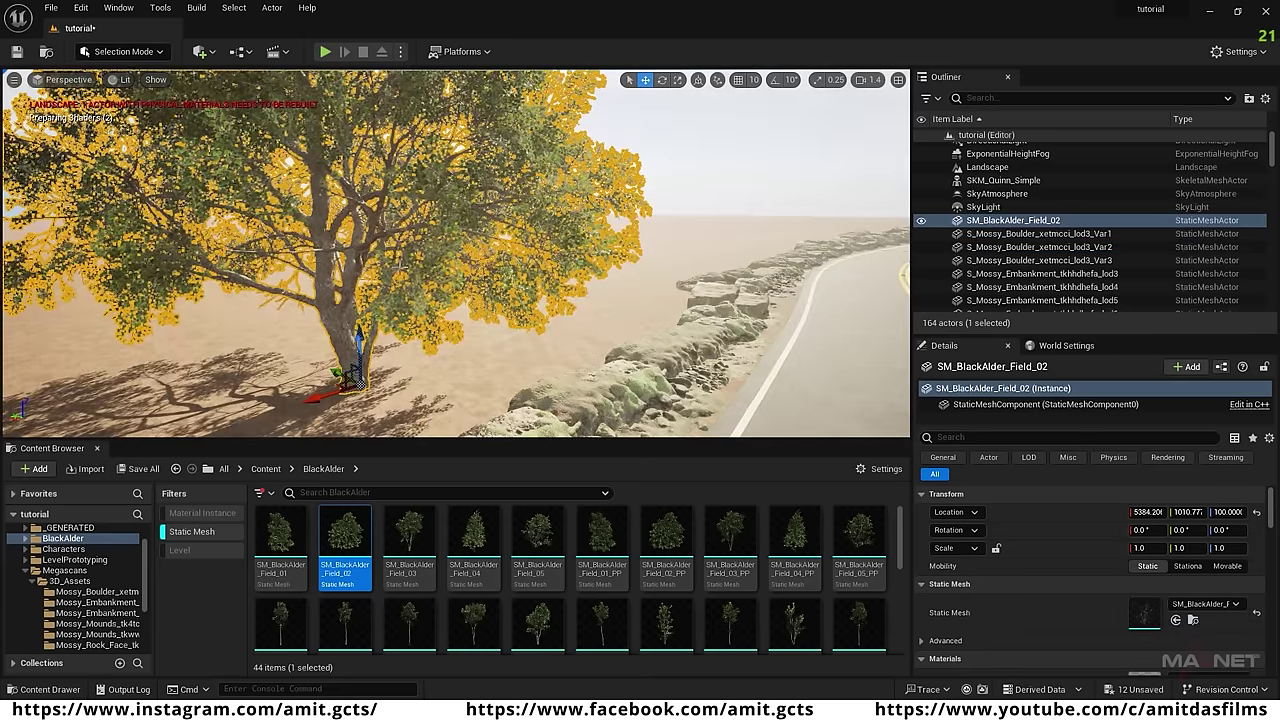
{"action": "right_click_drag", "start_coordinate": [456, 253], "coordinate": [427, 220]}
{"action": "right_click_drag", "start_coordinate": [682, 223], "coordinate": [692, 206]}
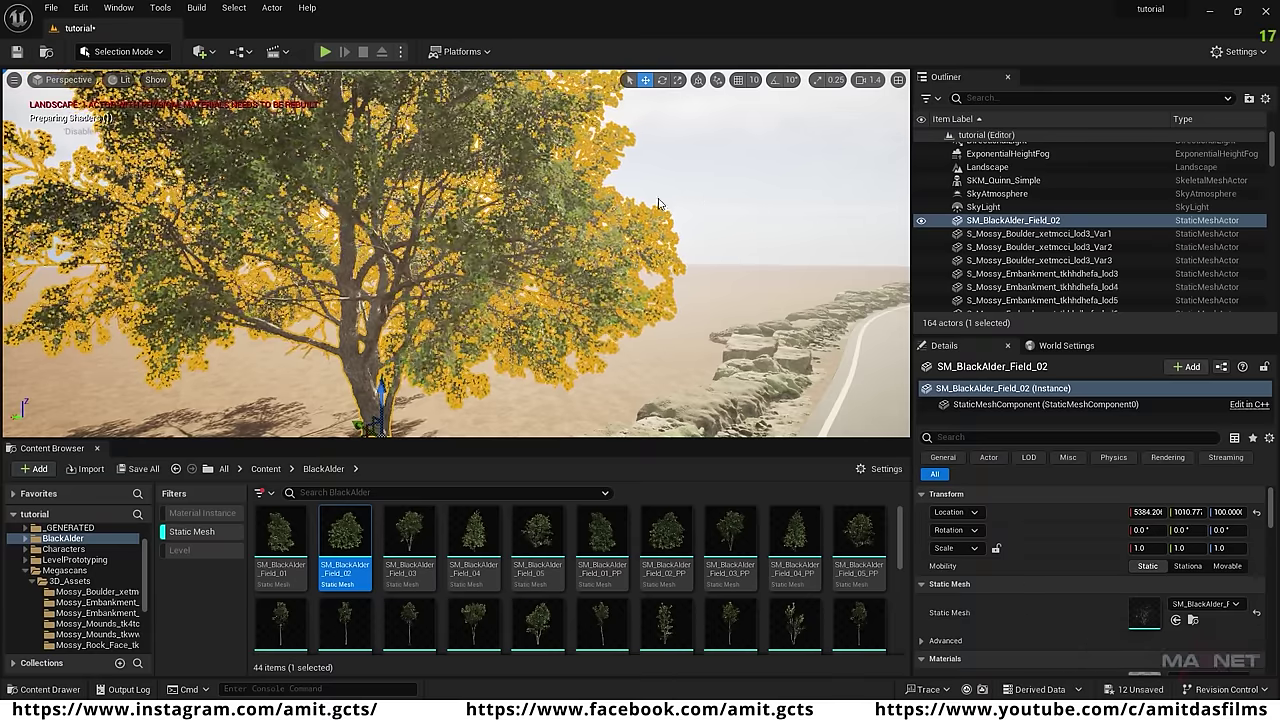
{"action": "left_click", "coordinate": [737, 231]}
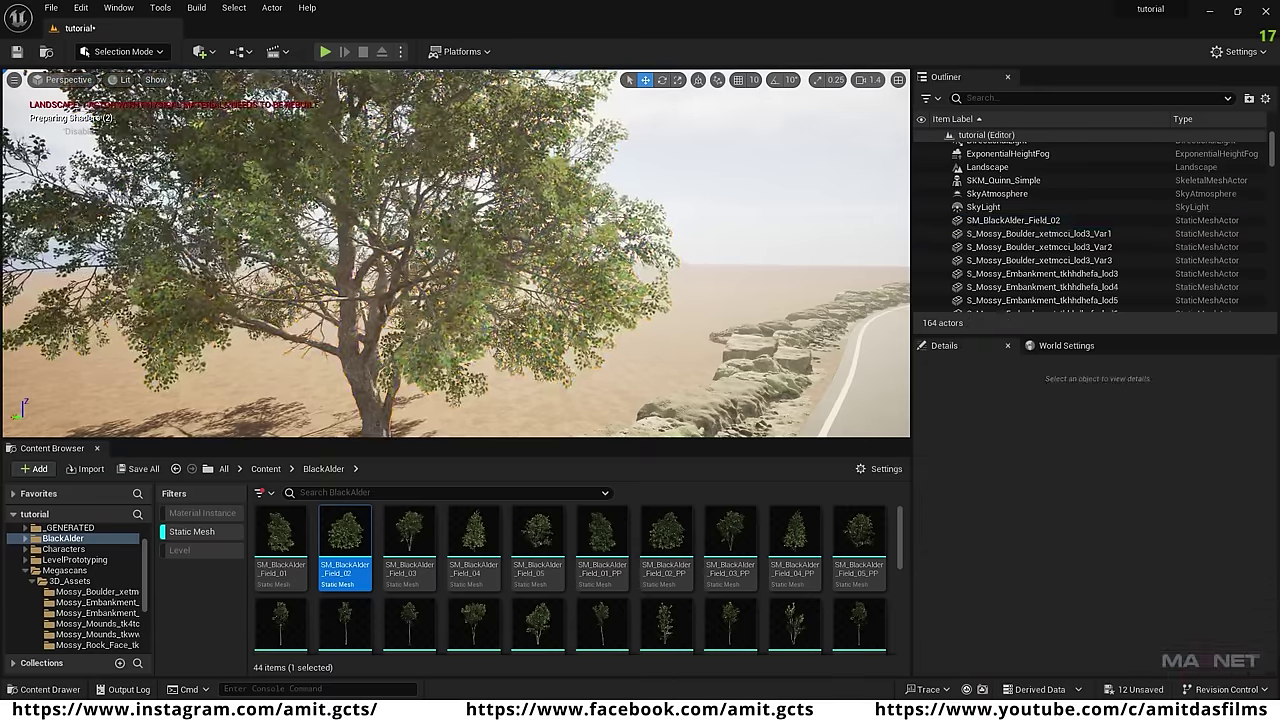
{"action": "left_click", "coordinate": [172, 325]}
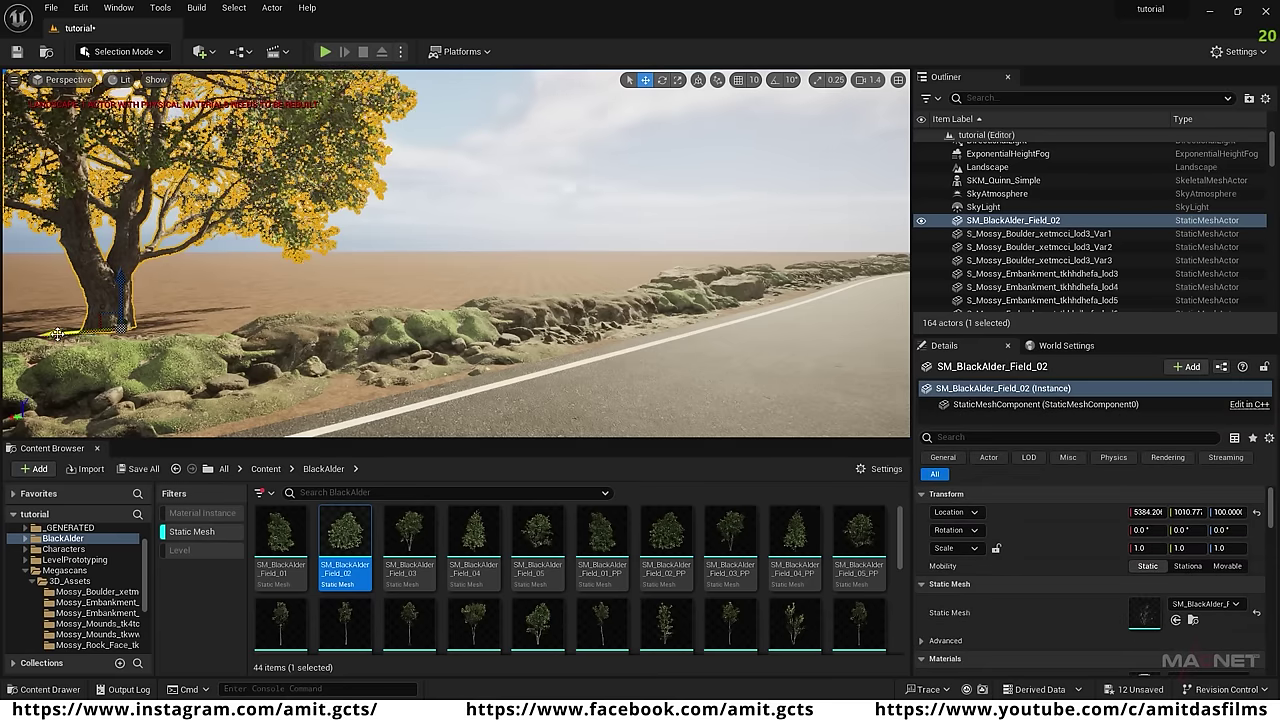
Place spaced copies of the SM_BlackAlder_Field_02 tree behind the left roadside rocks along the near stretch of road.
{"action": "left_click_drag", "start_coordinate": [57, 334], "coordinate": [213, 311], "text": "alt"}
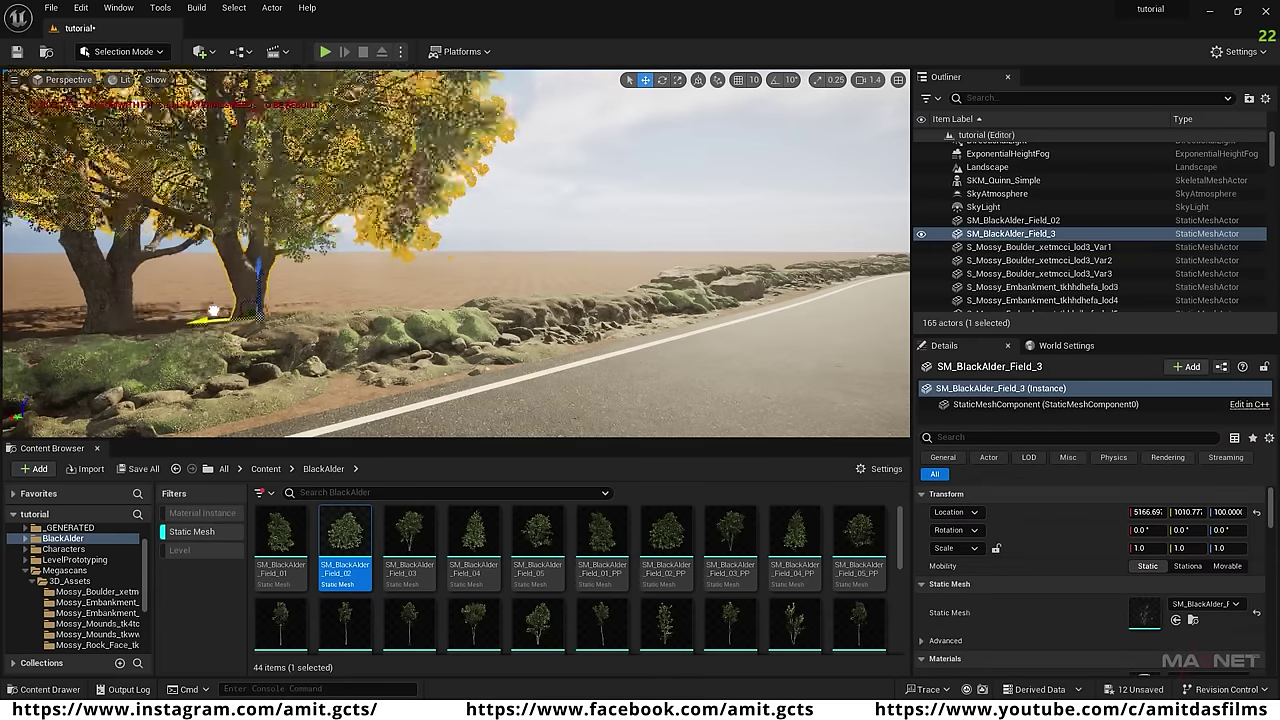
{"action": "left_click_drag", "start_coordinate": [383, 286], "coordinate": [680, 286], "text": "alt"}
{"action": "right_click_drag", "start_coordinate": [640, 260], "coordinate": [800, 330]}
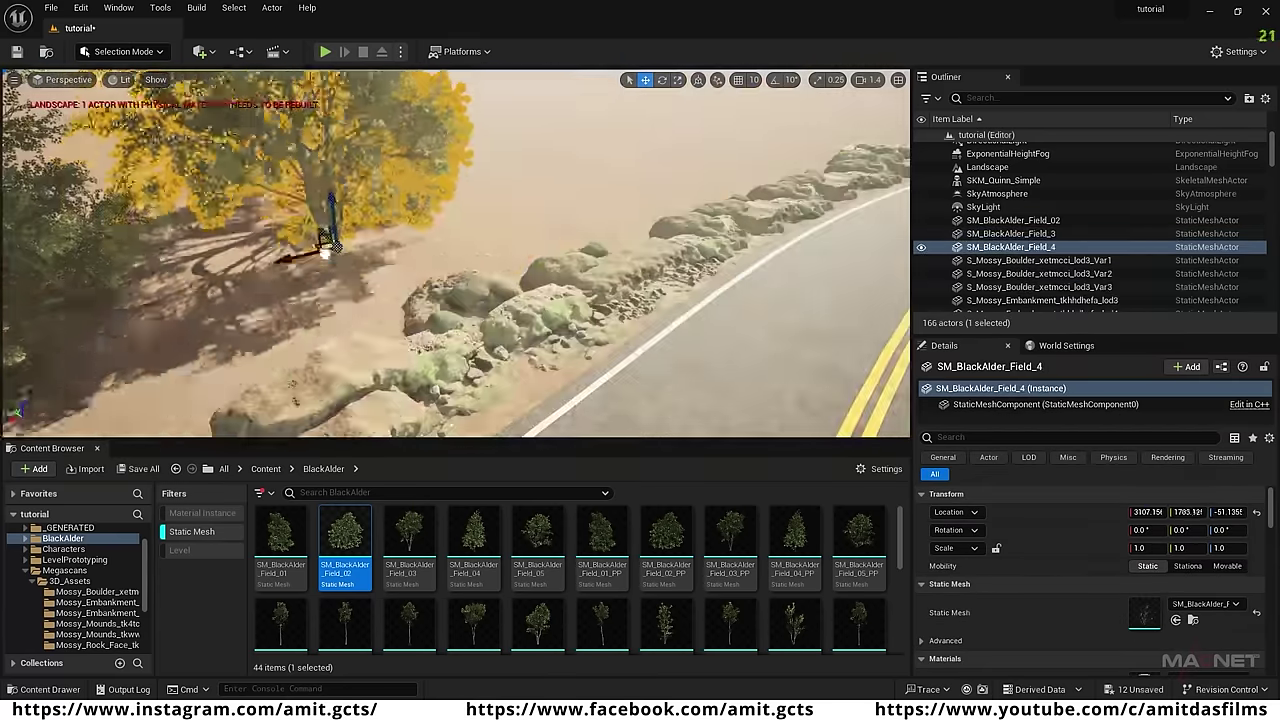
{"action": "left_click_drag", "start_coordinate": [286, 240], "coordinate": [520, 255], "text": "alt"}
{"action": "right_click_drag", "start_coordinate": [520, 255], "coordinate": [600, 260]}
{"action": "left_click_drag", "start_coordinate": [385, 290], "coordinate": [414, 280], "text": "alt"}
{"action": "right_click_drag", "start_coordinate": [414, 280], "coordinate": [480, 255]}
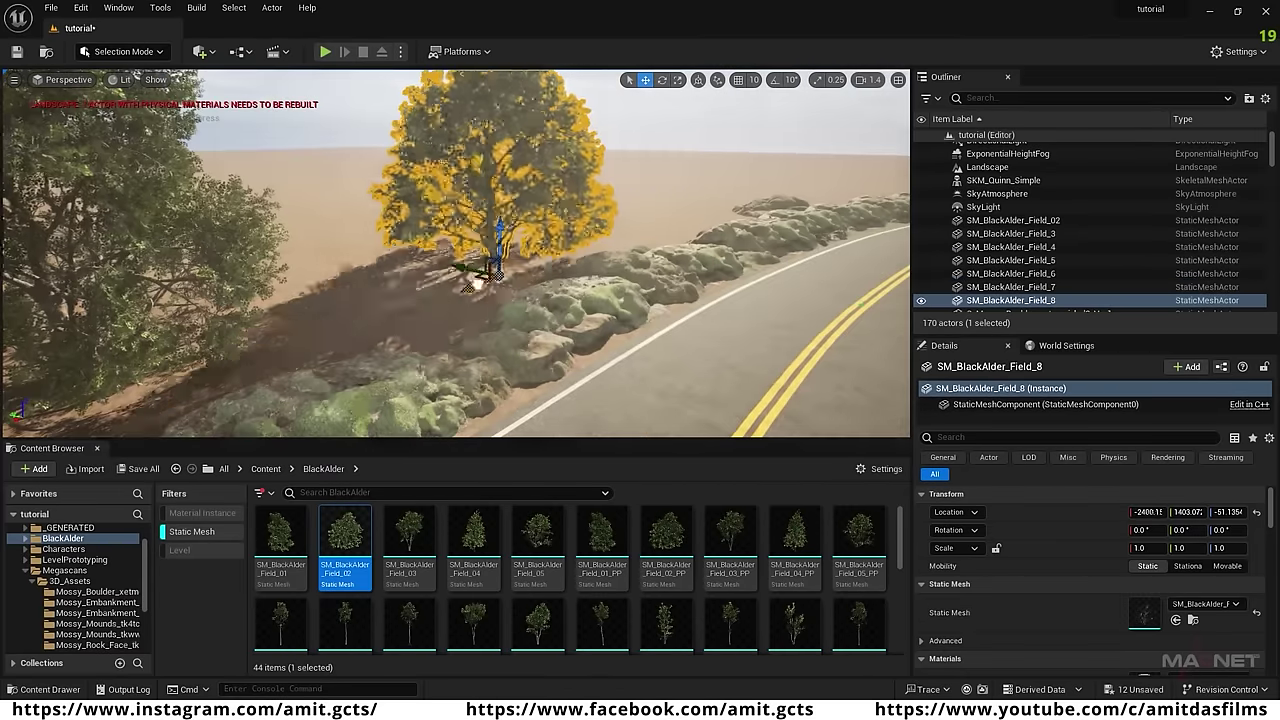
Extend the left tree row with more Black Alder copies, following the rocks around the bend to the road's far end.
{"action": "left_click_drag", "start_coordinate": [480, 255], "coordinate": [511, 261], "text": "alt"}
{"action": "right_click_drag", "start_coordinate": [511, 261], "coordinate": [600, 240]}
{"action": "left_click_drag", "start_coordinate": [500, 270], "coordinate": [345, 300], "text": "alt"}
{"action": "right_click_drag", "start_coordinate": [345, 300], "coordinate": [400, 290]}
{"action": "left_click_drag", "start_coordinate": [340, 300], "coordinate": [420, 285], "text": "alt"}
{"action": "left_click_drag", "start_coordinate": [480, 285], "coordinate": [566, 275], "text": "alt"}
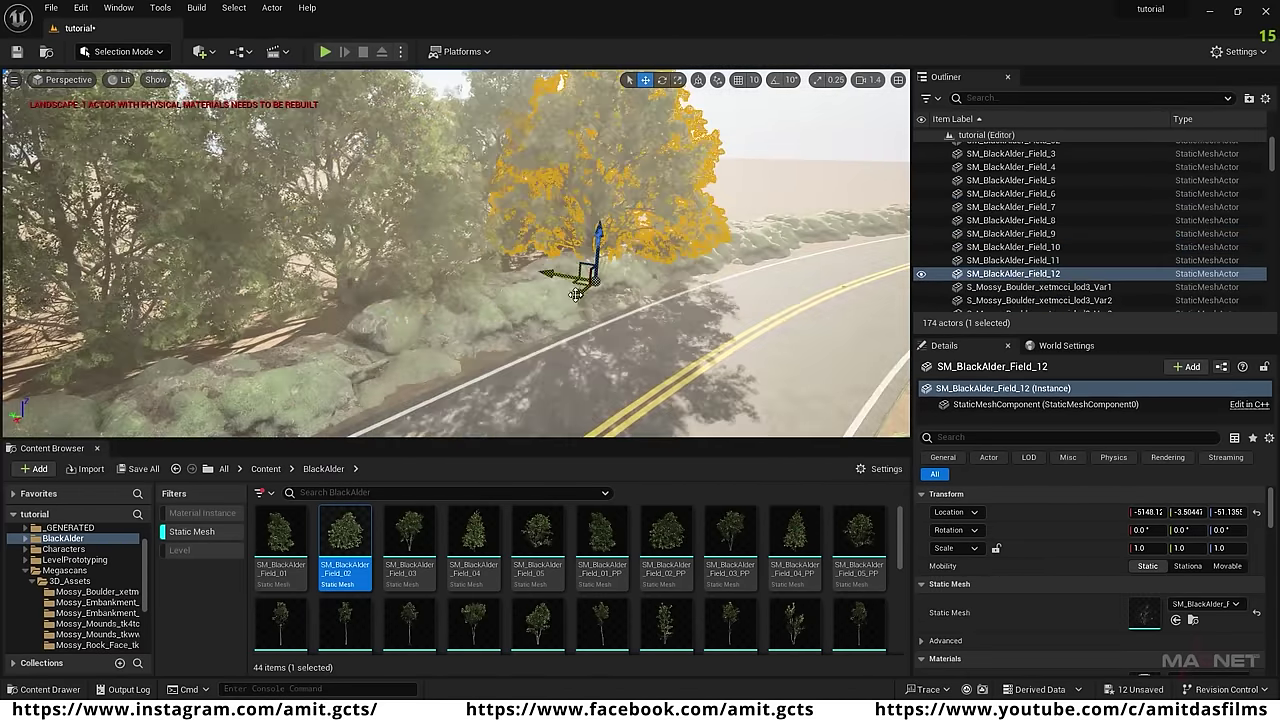
{"action": "right_click_drag", "start_coordinate": [566, 275], "coordinate": [620, 240]}
{"action": "left_click_drag", "start_coordinate": [370, 326], "coordinate": [450, 312], "text": "alt"}
{"action": "left_click_drag", "start_coordinate": [450, 312], "coordinate": [540, 291], "text": "alt"}
{"action": "left_click_drag", "start_coordinate": [540, 291], "coordinate": [605, 281], "text": "alt"}
{"action": "mouse_move", "coordinate": [605, 281]}
{"action": "right_mouse_down"}
{"action": "mouse_move", "coordinate": [800, 285]}
{"action": "mouse_move", "coordinate": [600, 280]}
{"action": "right_mouse_up"}
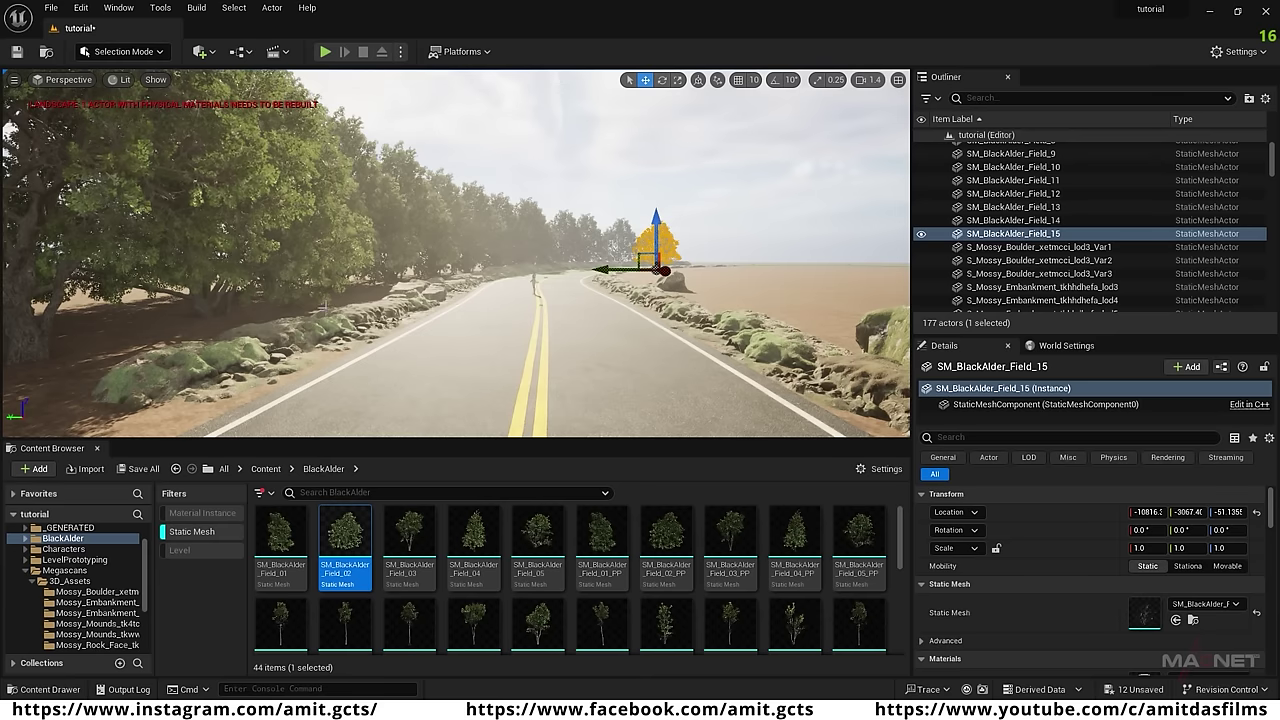
Copy the nearest left tree across the road behind the right boulder and rotate it about 54° around the vertical axis.
{"action": "left_click", "coordinate": [22, 322]}
{"action": "left_click_drag", "start_coordinate": [22, 322], "coordinate": [520, 401], "text": "alt"}
{"action": "right_click_drag", "start_coordinate": [520, 401], "coordinate": [440, 436]}
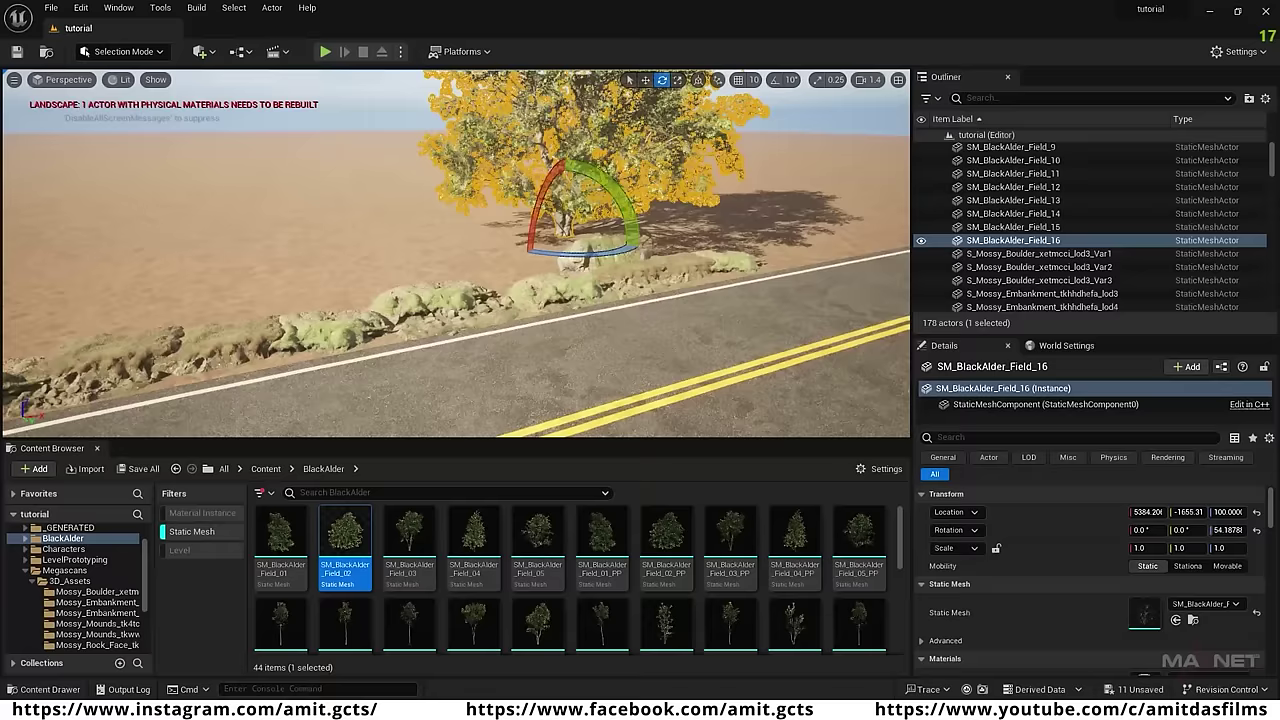
Place spaced copies of the rotated Black Alder tree behind the right roadside rocks, as far as about X -1193.
{"action": "key", "text": "w"}
{"action": "left_click_drag", "start_coordinate": [590, 250], "coordinate": [449, 263], "text": "alt"}
{"action": "right_click_drag", "start_coordinate": [449, 263], "coordinate": [640, 260]}
{"action": "left_click_drag", "start_coordinate": [680, 255], "coordinate": [520, 275], "text": "alt"}
{"action": "left_click_drag", "start_coordinate": [720, 315], "coordinate": [651, 323], "text": "alt"}
{"action": "right_click_drag", "start_coordinate": [651, 323], "coordinate": [590, 258]}
{"action": "left_click_drag", "start_coordinate": [590, 258], "coordinate": [330, 258], "text": "alt"}
{"action": "right_click_drag", "start_coordinate": [330, 258], "coordinate": [210, 258]}
{"action": "left_click_drag", "start_coordinate": [620, 276], "coordinate": [510, 265], "text": "alt"}
{"action": "right_click_drag", "start_coordinate": [510, 265], "coordinate": [400, 268]}
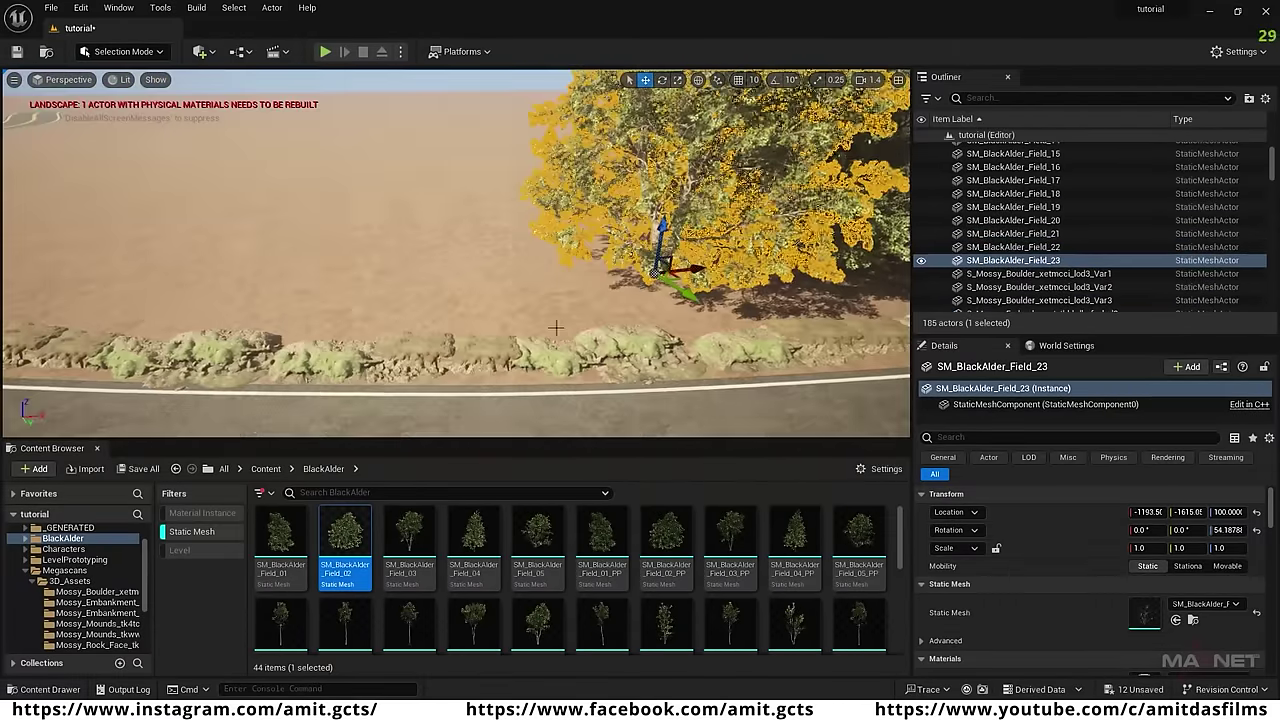
Extend the right tree row down the road to about X -8474 and deselect the last tree.
{"action": "left_click_drag", "start_coordinate": [692, 269], "coordinate": [335, 280], "text": "alt"}
{"action": "left_click_drag", "start_coordinate": [345, 285], "coordinate": [150, 266], "text": "alt"}
{"action": "left_click_drag", "start_coordinate": [492, 292], "coordinate": [320, 215], "text": "alt"}
{"action": "right_click_drag", "start_coordinate": [320, 215], "coordinate": [432, 287]}
{"action": "left_click_drag", "start_coordinate": [432, 287], "coordinate": [230, 340]}
{"action": "right_click_drag", "start_coordinate": [230, 340], "coordinate": [375, 188]}
{"action": "key", "text": "w"}
{"action": "scroll", "coordinate": [370, 255], "scroll_direction": "up", "scroll_amount": 4}
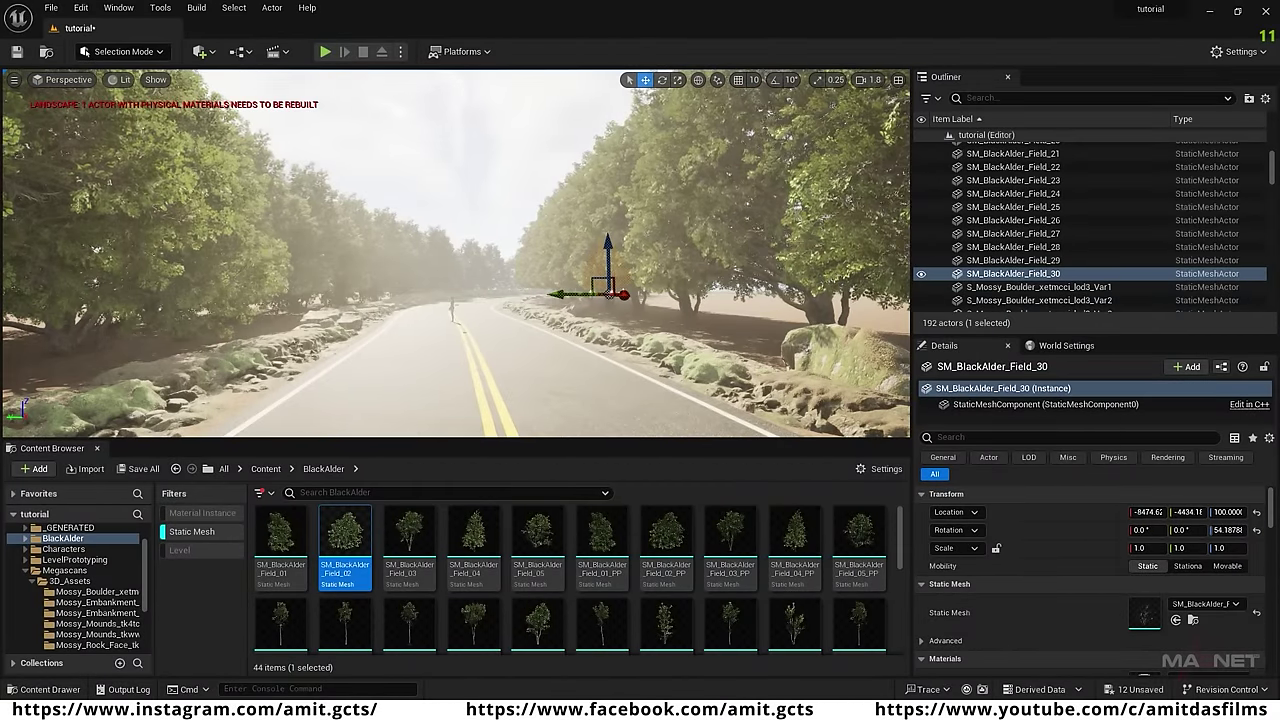
{"action": "key", "text": "Escape"}
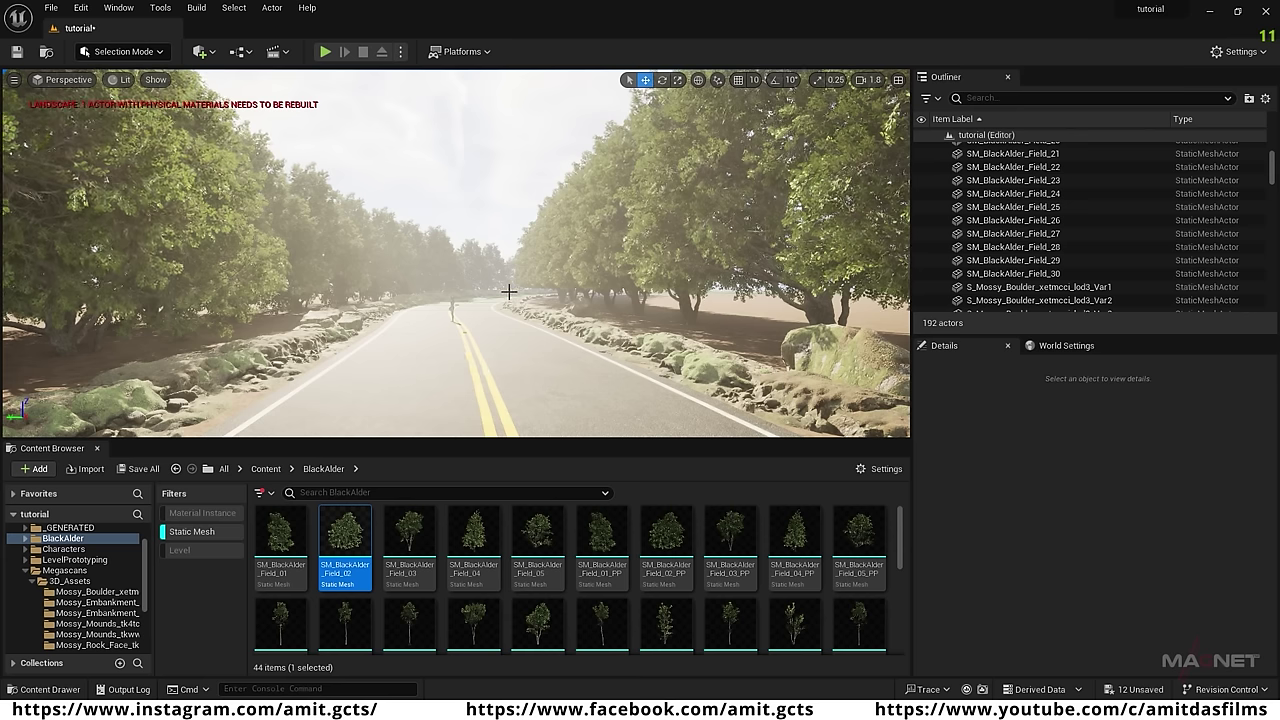
Add a Cine Camera Actor snapped to the current road view and look through it in the viewport.
{"action": "left_click", "coordinate": [204, 52]}
{"action": "mouse_move", "coordinate": [281, 199]}
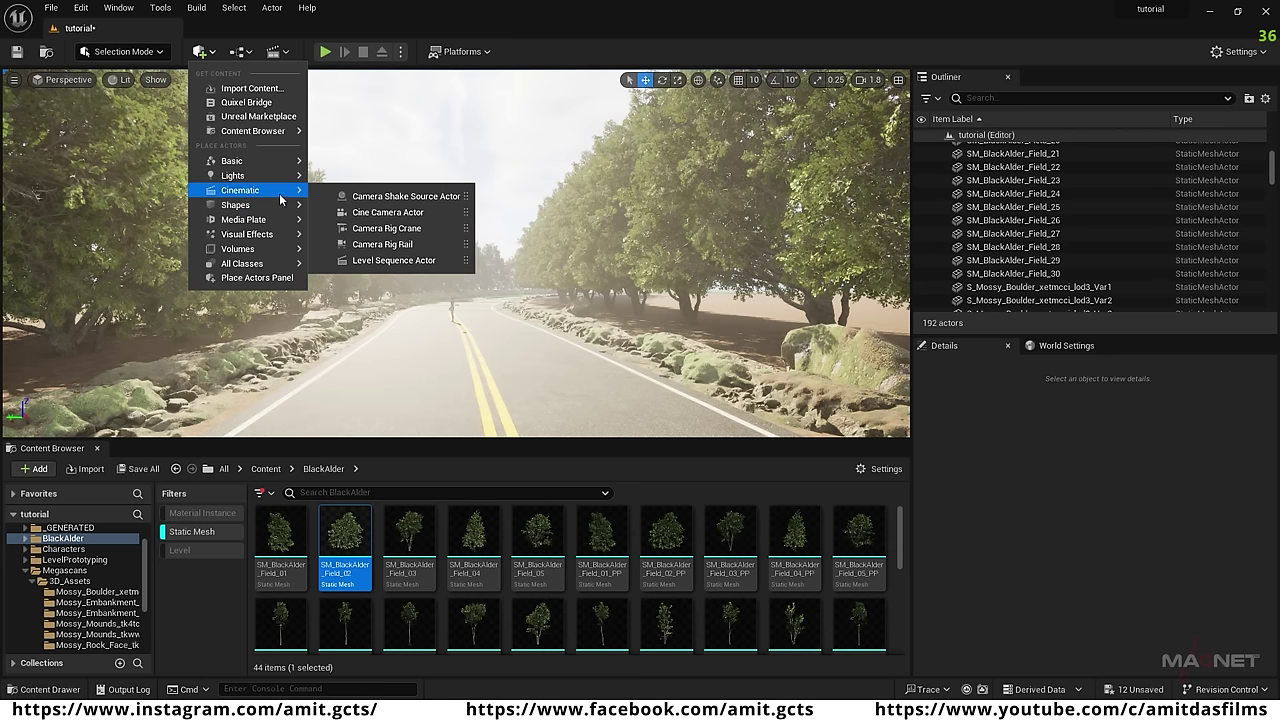
{"action": "left_click", "coordinate": [400, 213]}
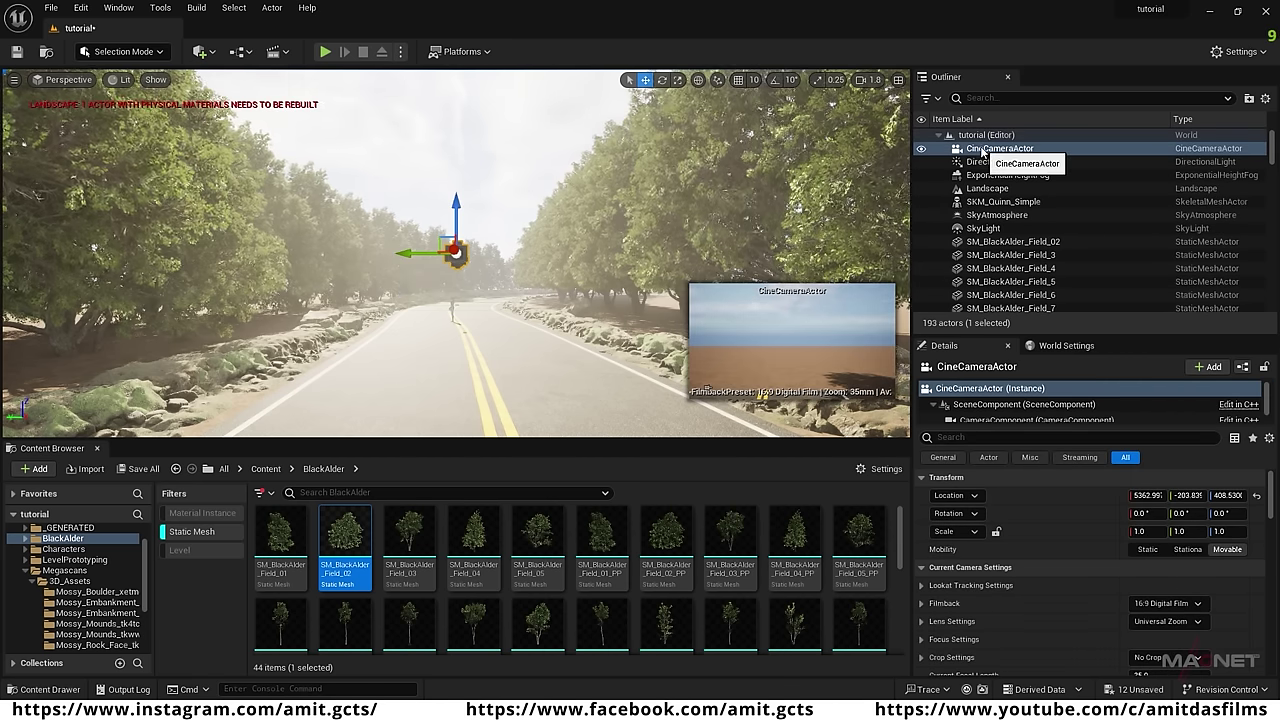
{"action": "right_click", "coordinate": [975, 151]}
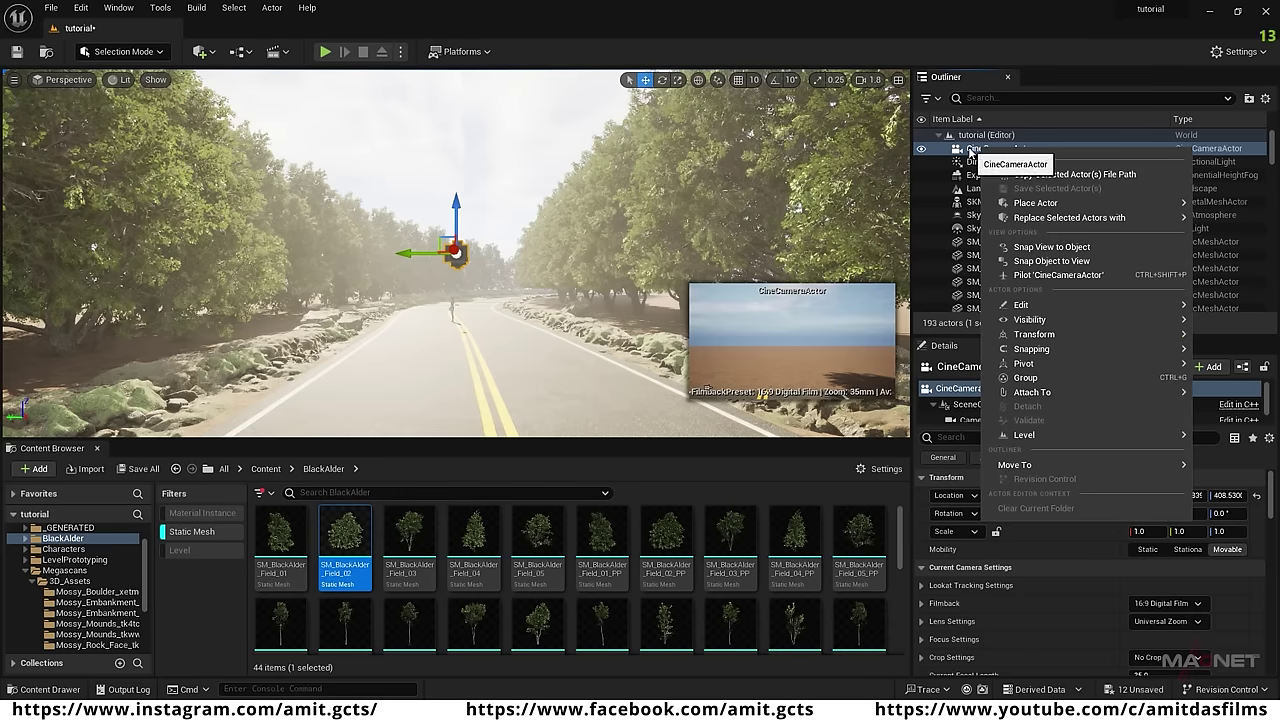
{"action": "left_click", "coordinate": [1068, 262]}
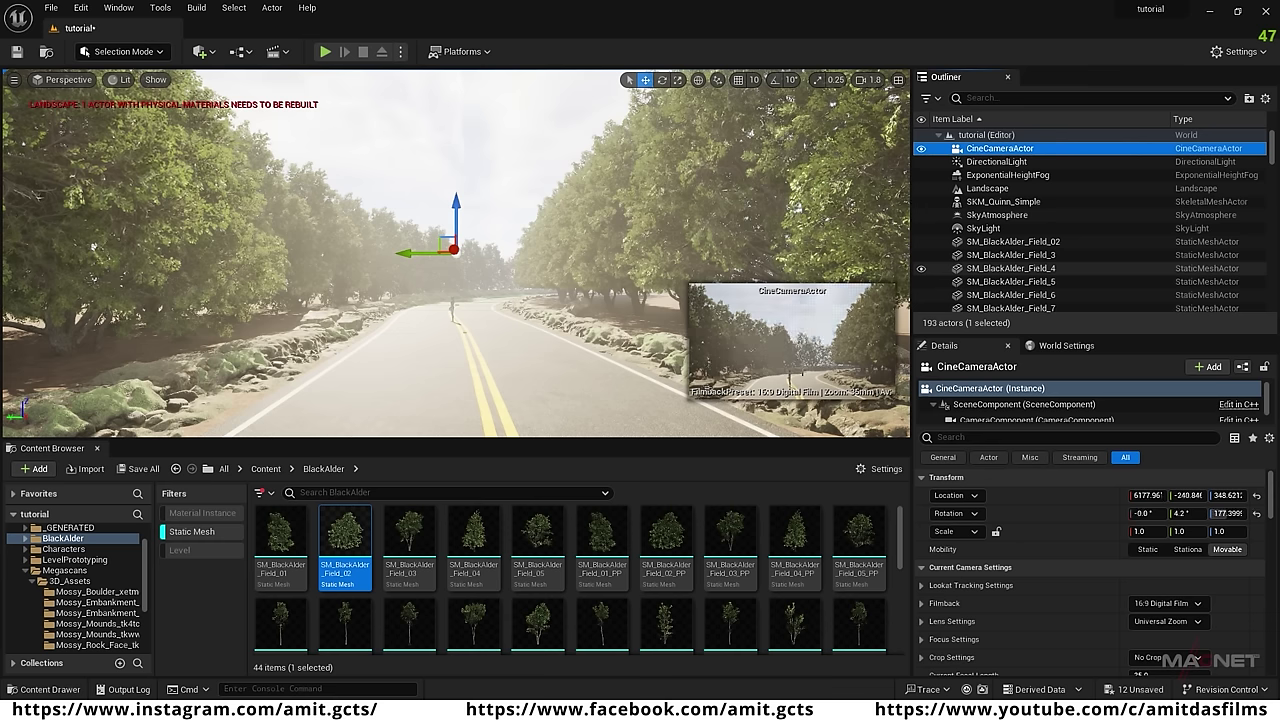
{"action": "left_click", "coordinate": [70, 82]}
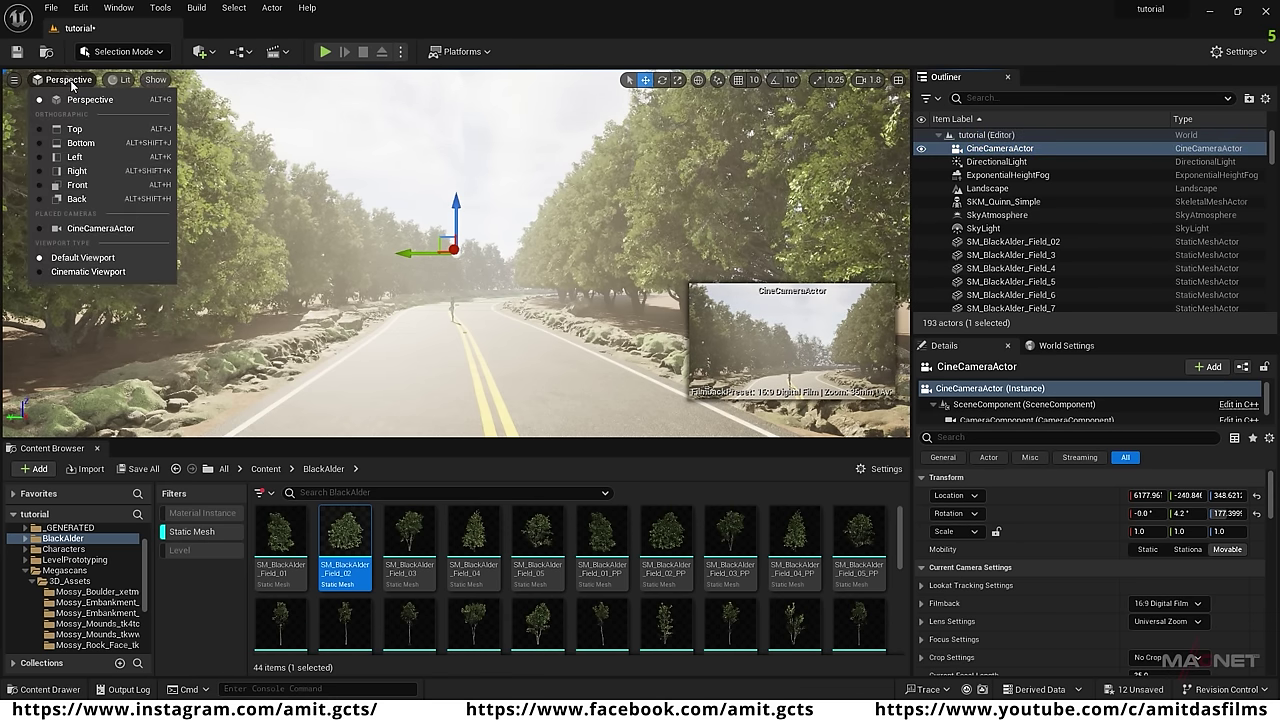
{"action": "left_click", "coordinate": [75, 230]}
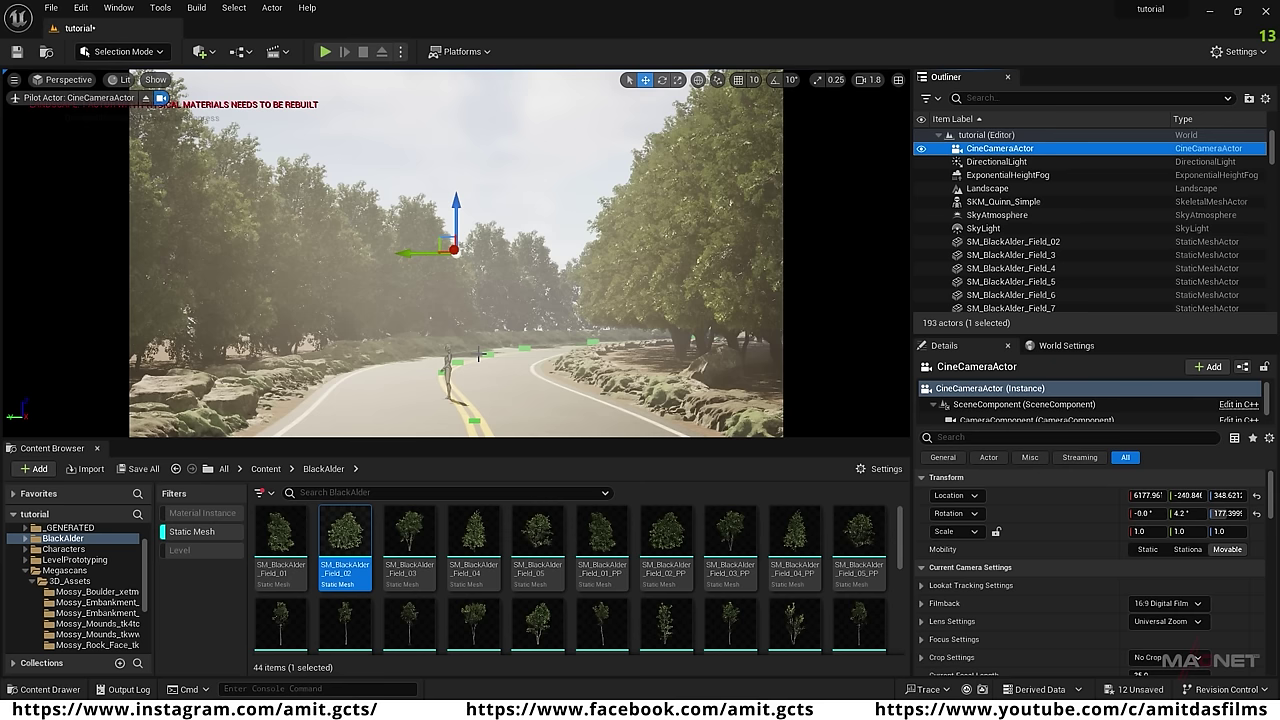
Add a level sequence named tutorial_sequence and save it in the Content folder.
{"action": "left_click", "coordinate": [278, 54]}
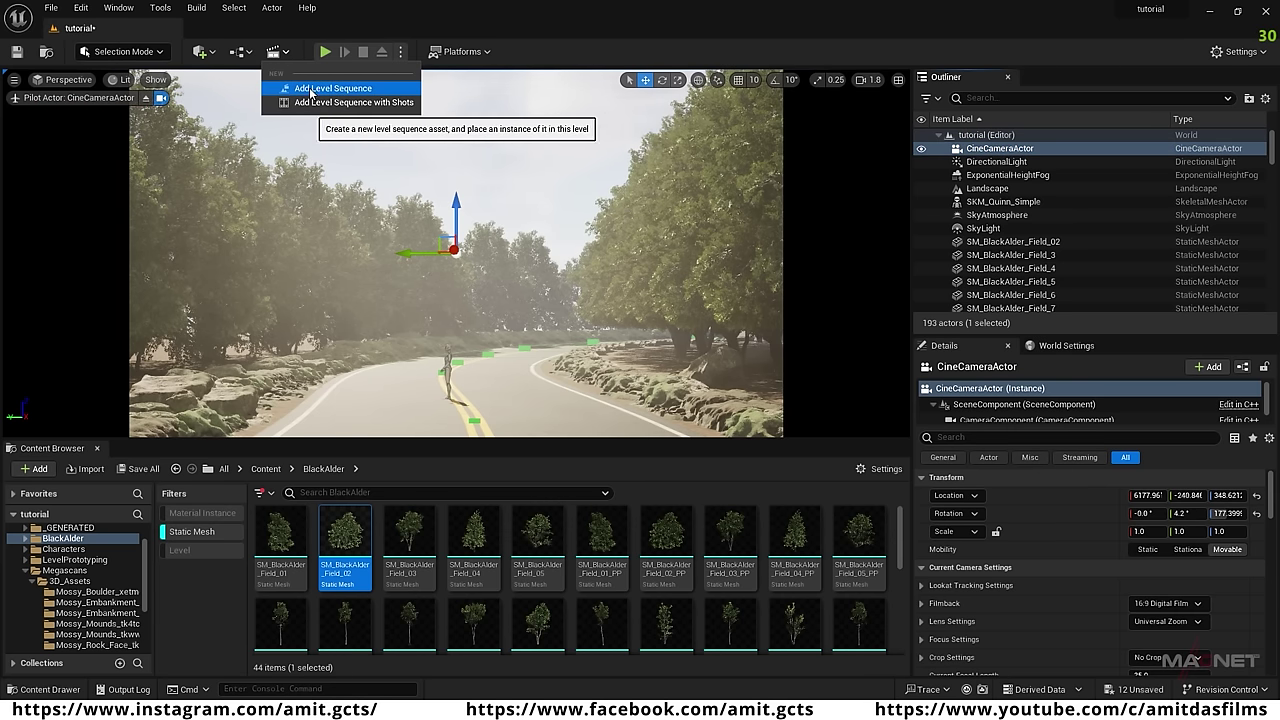
{"action": "left_click", "coordinate": [353, 87]}
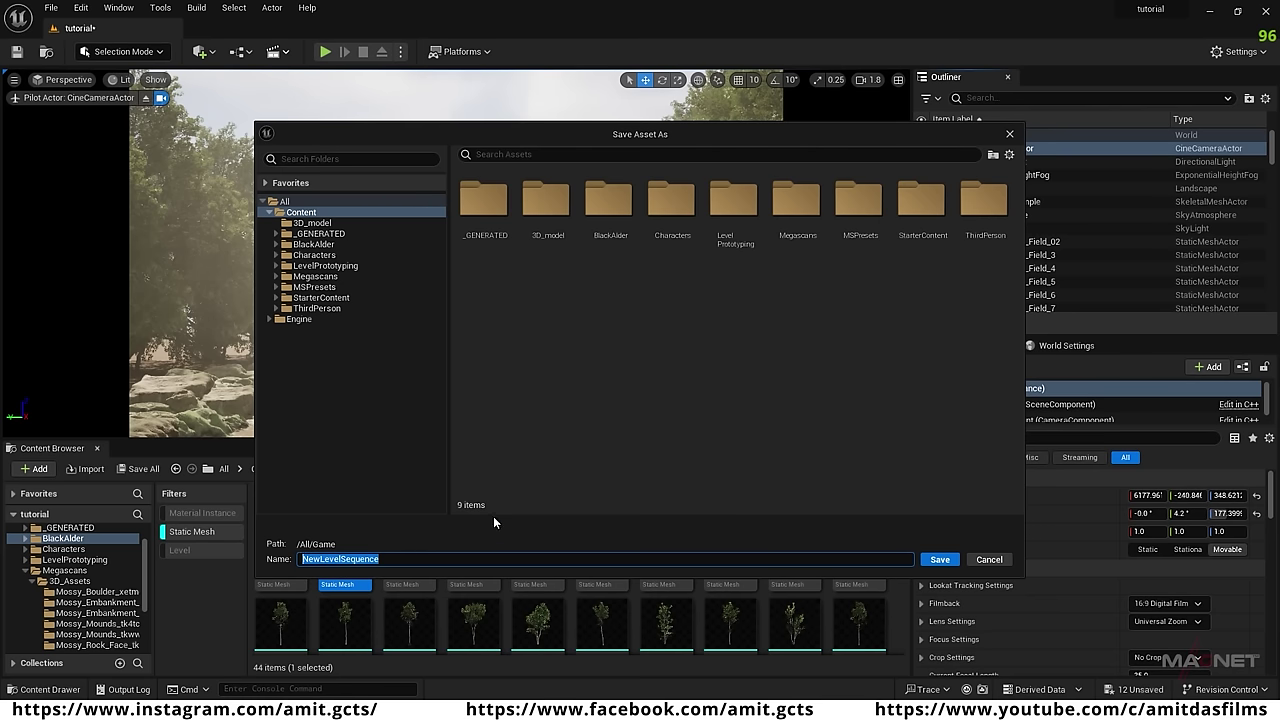
{"action": "type", "text": "tutorial_sequence"}
{"action": "left_click", "coordinate": [940, 559]}
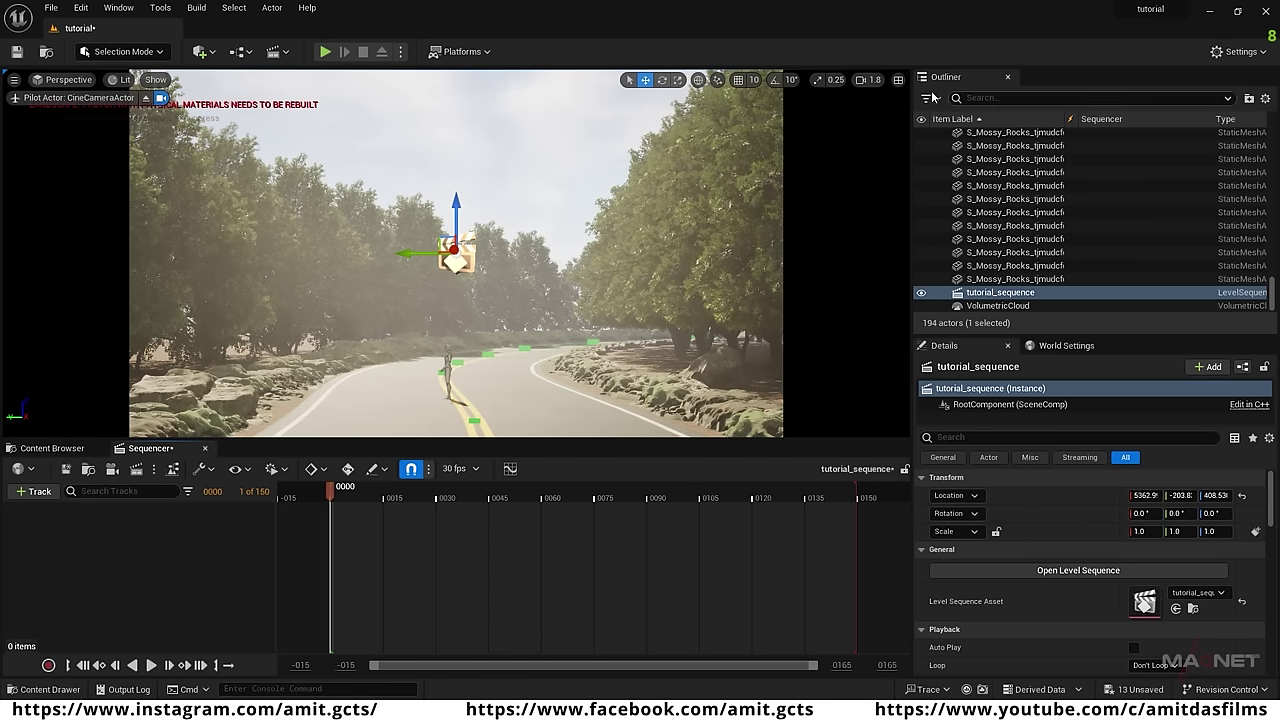
Find the CineCameraActor by searching for "camera" and add it to tutorial_sequence.
{"action": "left_click", "coordinate": [984, 98]}
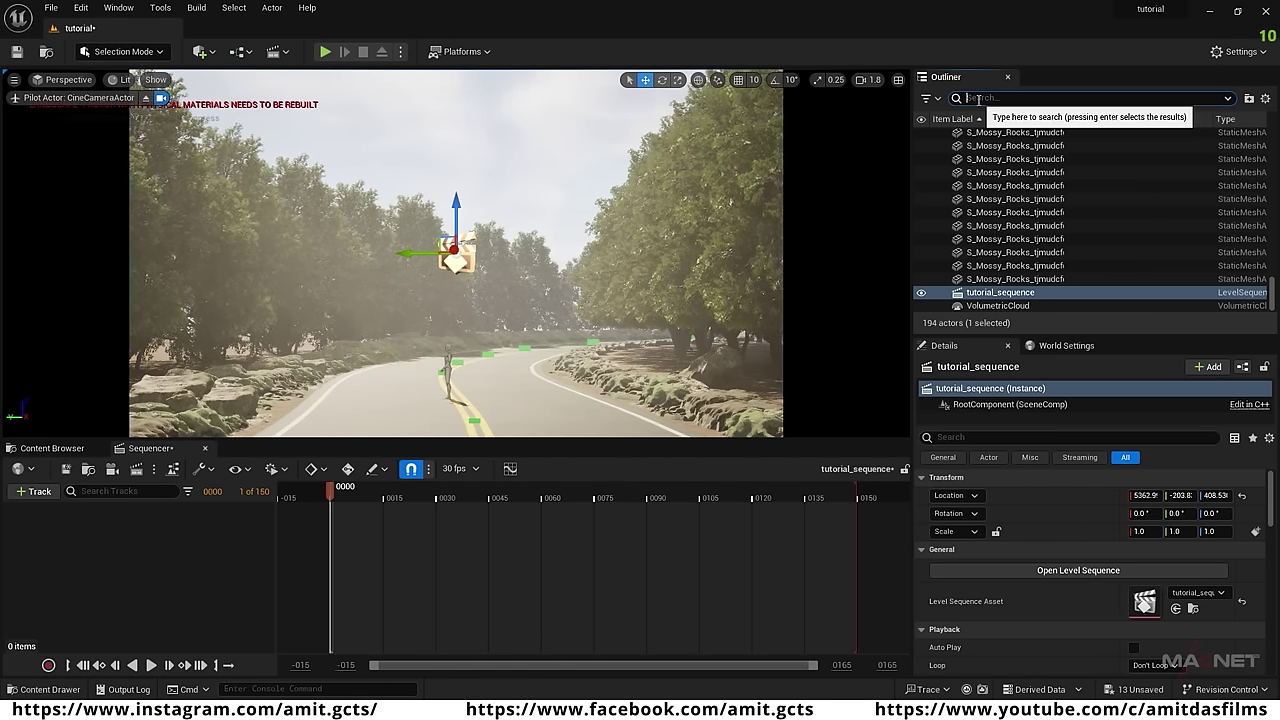
{"action": "type", "text": "camera"}
{"action": "left_click", "coordinate": [1000, 148]}
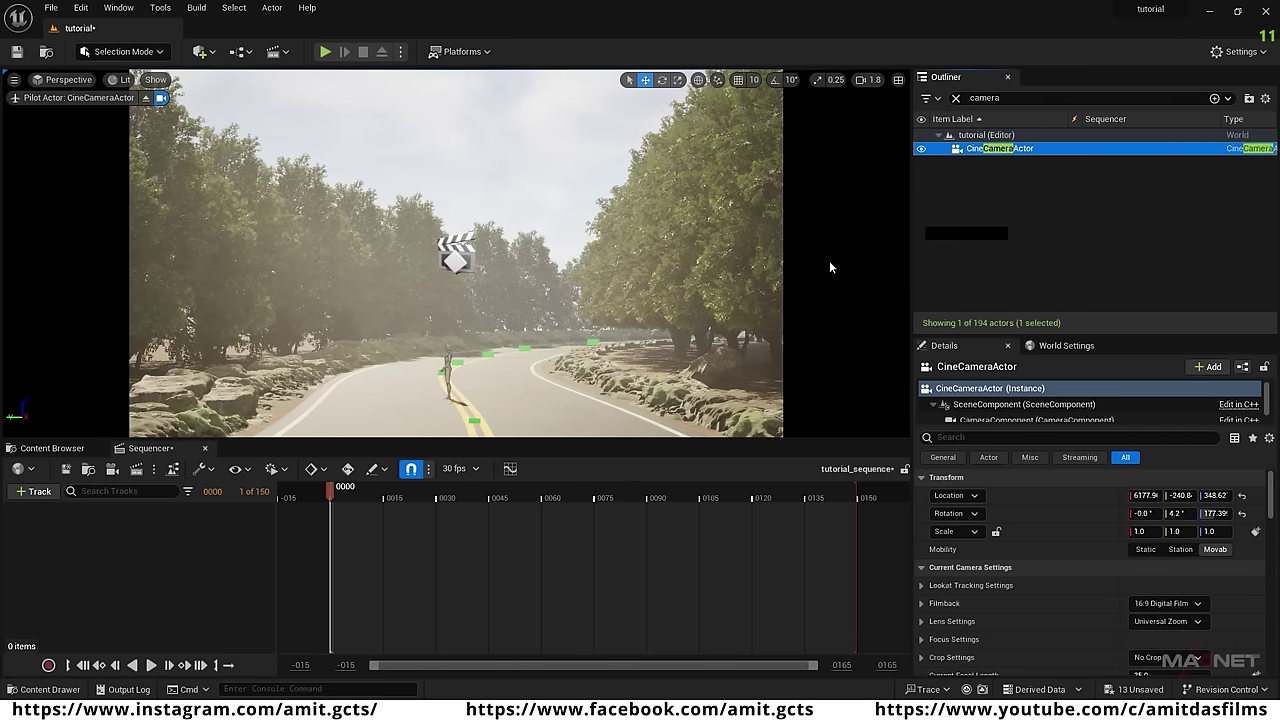
{"action": "left_click_drag", "start_coordinate": [830, 267], "coordinate": [74, 557]}
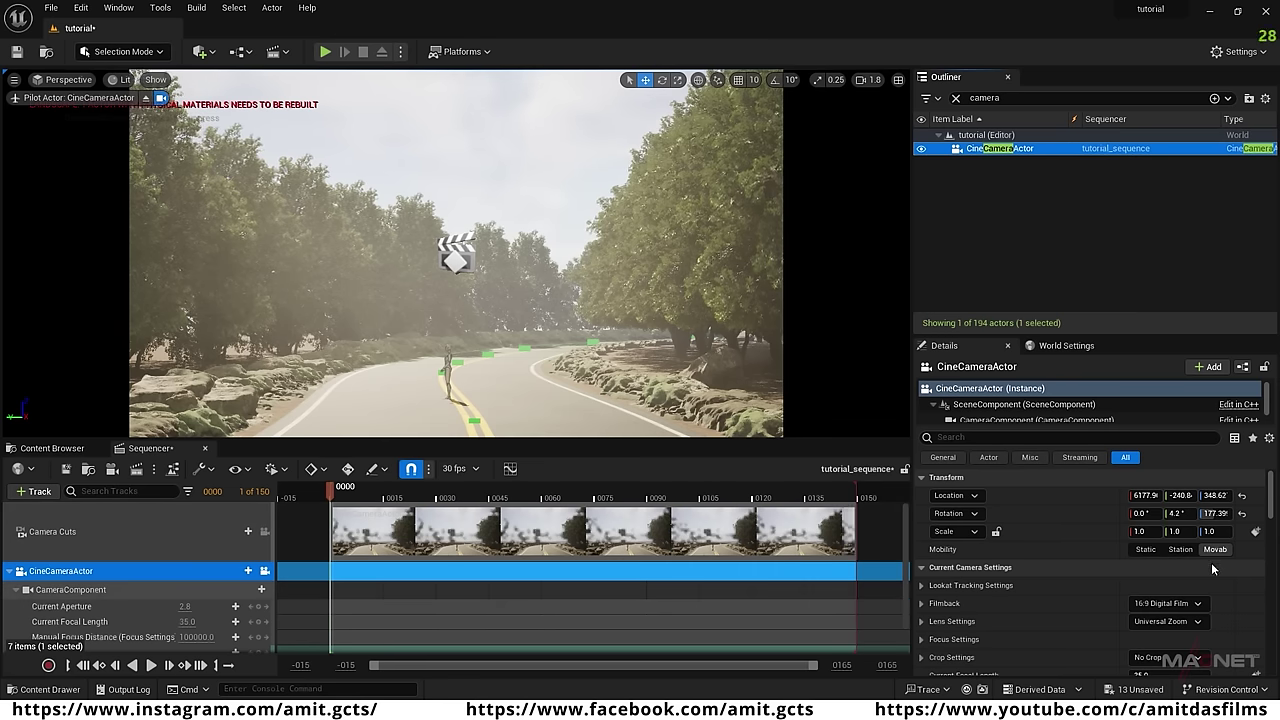
Set the Filmback of the camera's CameraComponent to 16:9 DSLR.
{"action": "left_click", "coordinate": [60, 590]}
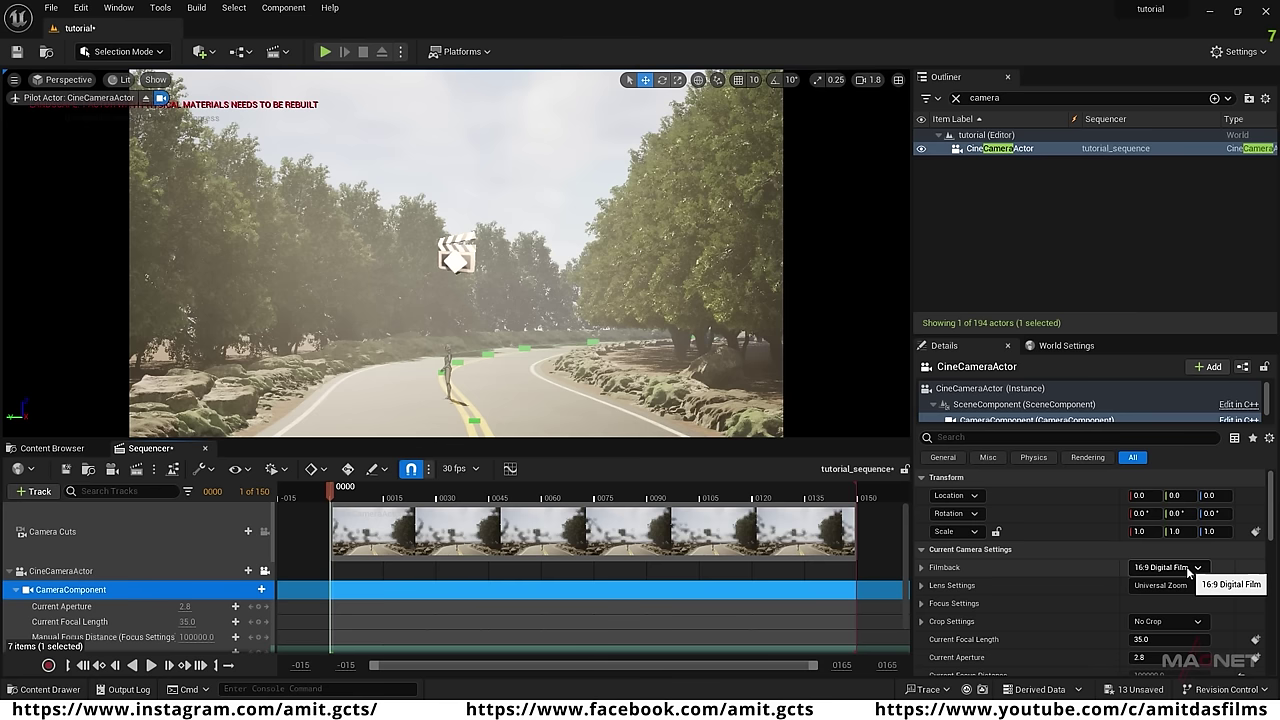
{"action": "left_click", "coordinate": [1188, 568]}
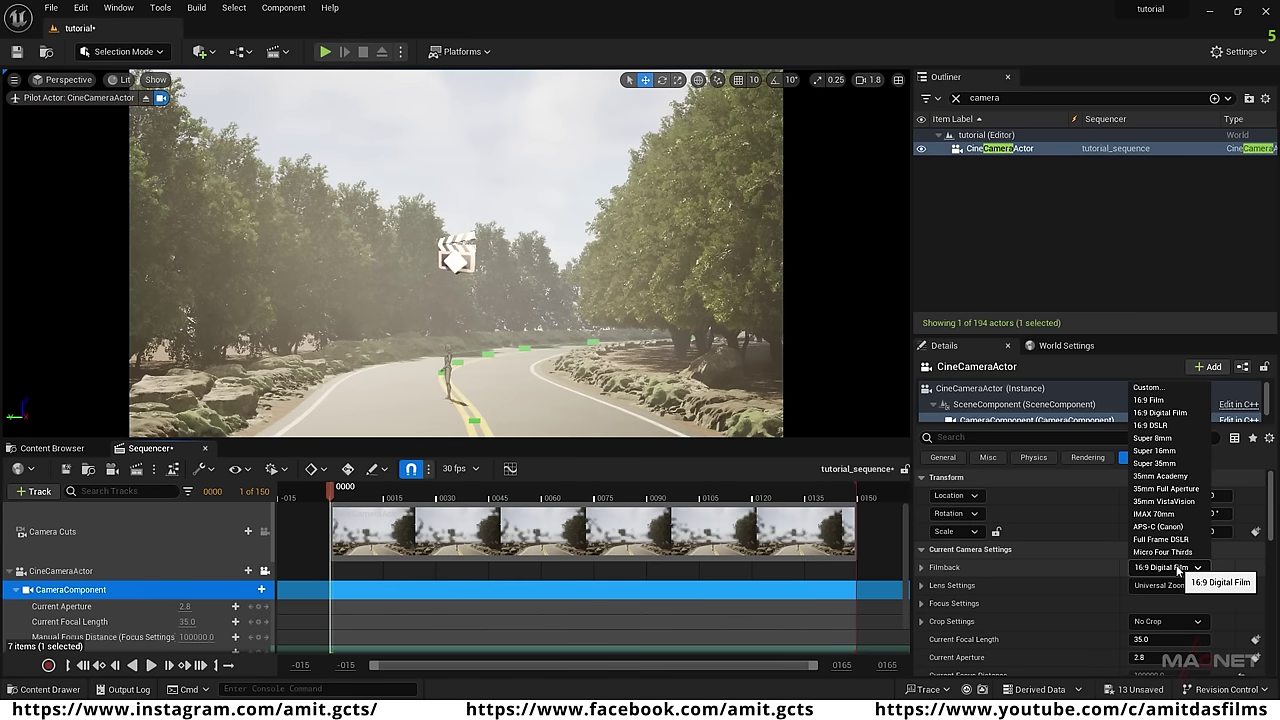
{"action": "left_click", "coordinate": [1160, 426]}
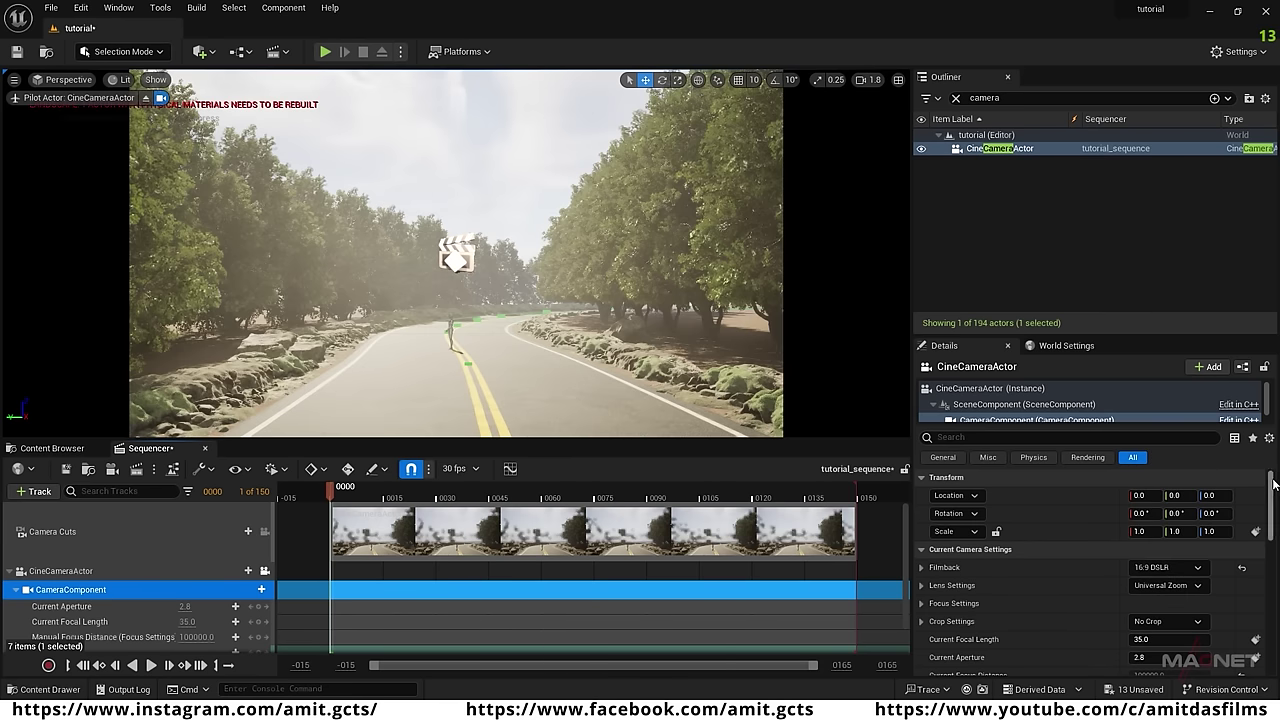
Override the camera's exposure Metering Mode in its post process lens settings and set it to Manual.
{"action": "left_click_drag", "start_coordinate": [1272, 500], "coordinate": [1272, 590]}
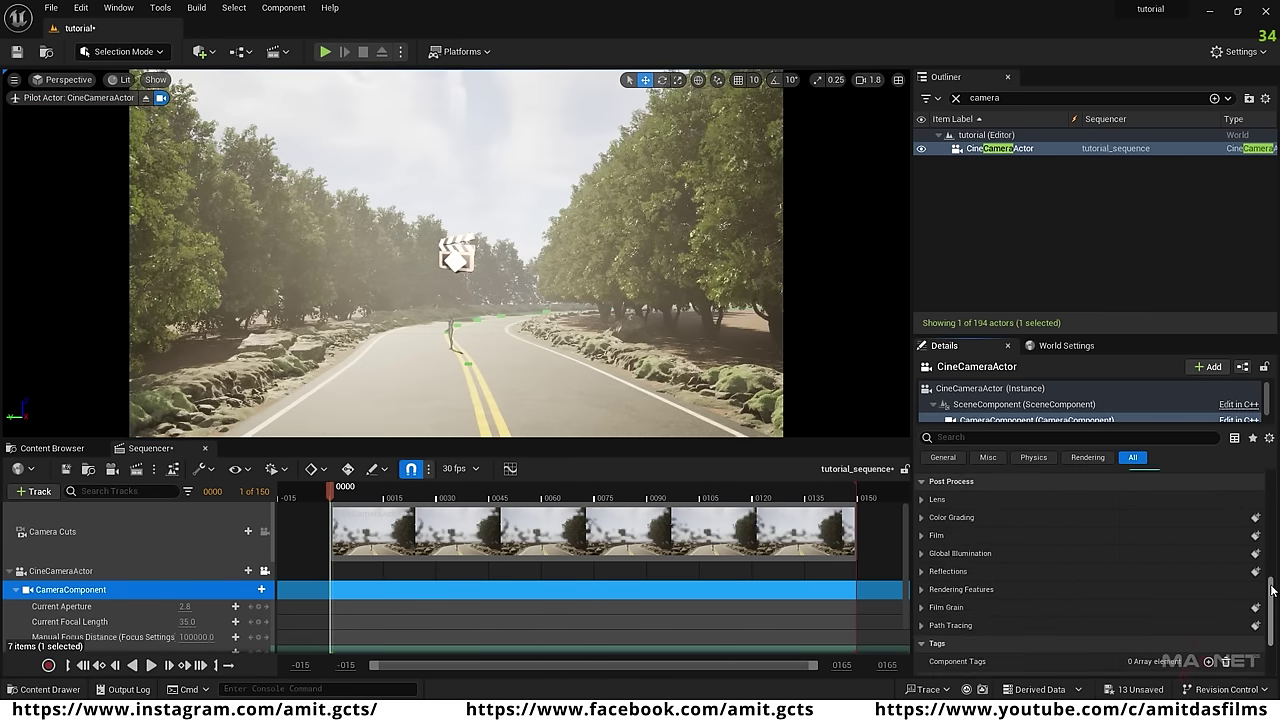
{"action": "left_click", "coordinate": [922, 499]}
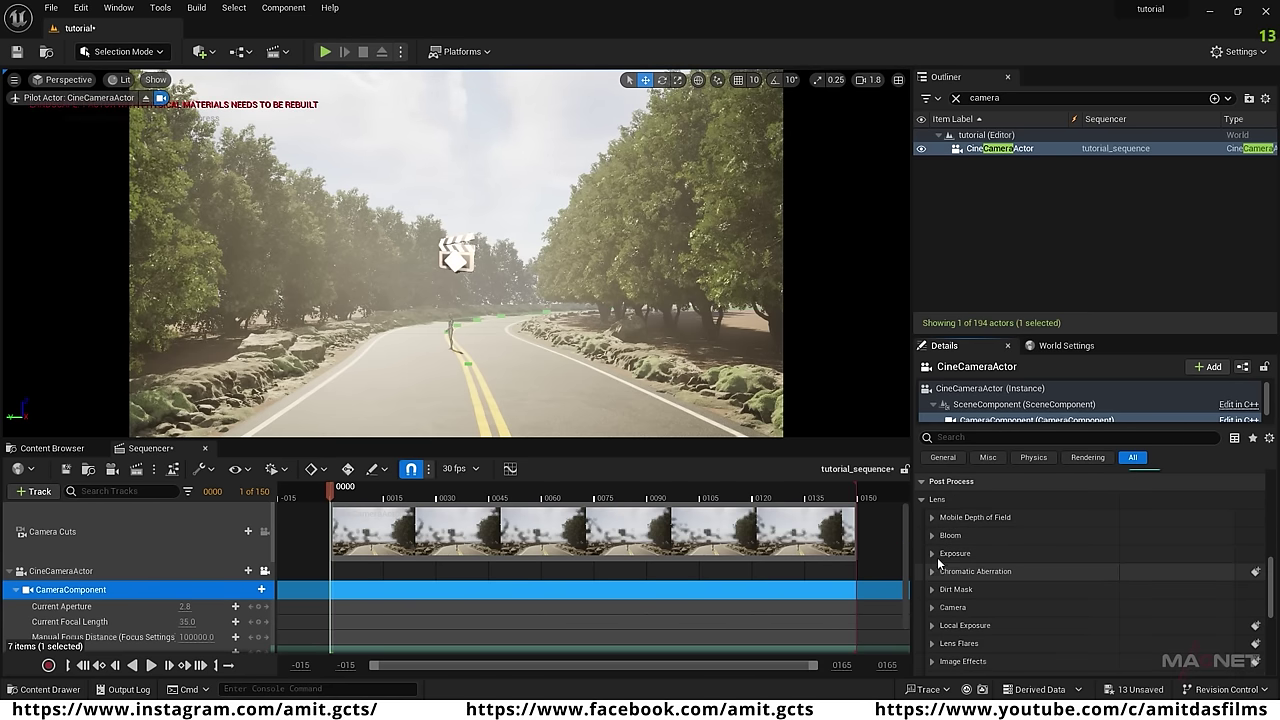
{"action": "left_click", "coordinate": [932, 553]}
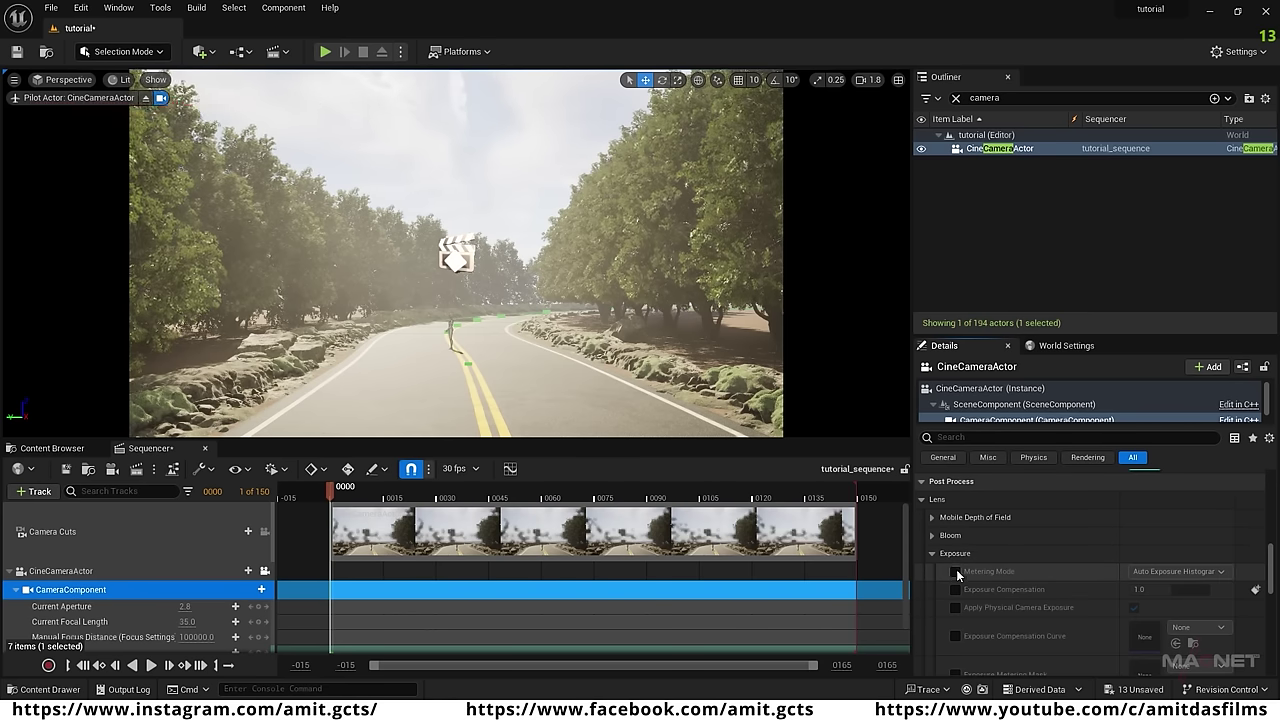
{"action": "left_click", "coordinate": [955, 572]}
{"action": "left_click", "coordinate": [1178, 571]}
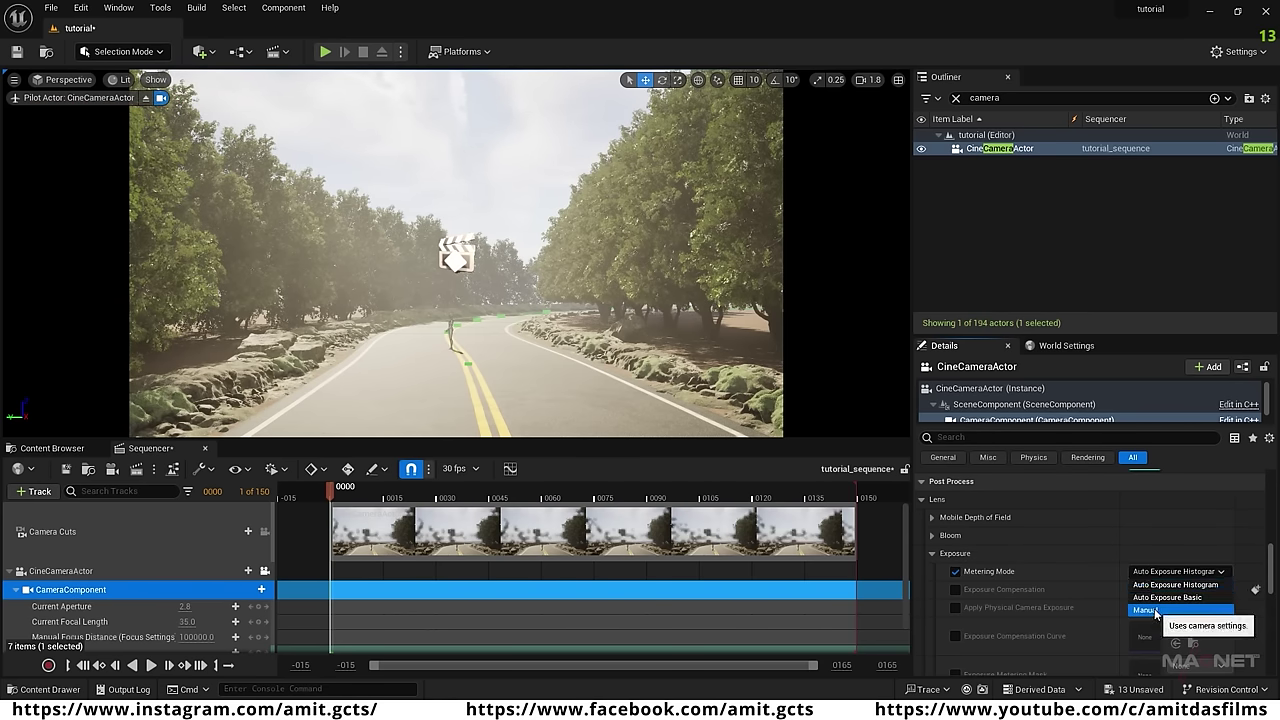
{"action": "left_click", "coordinate": [1147, 610]}
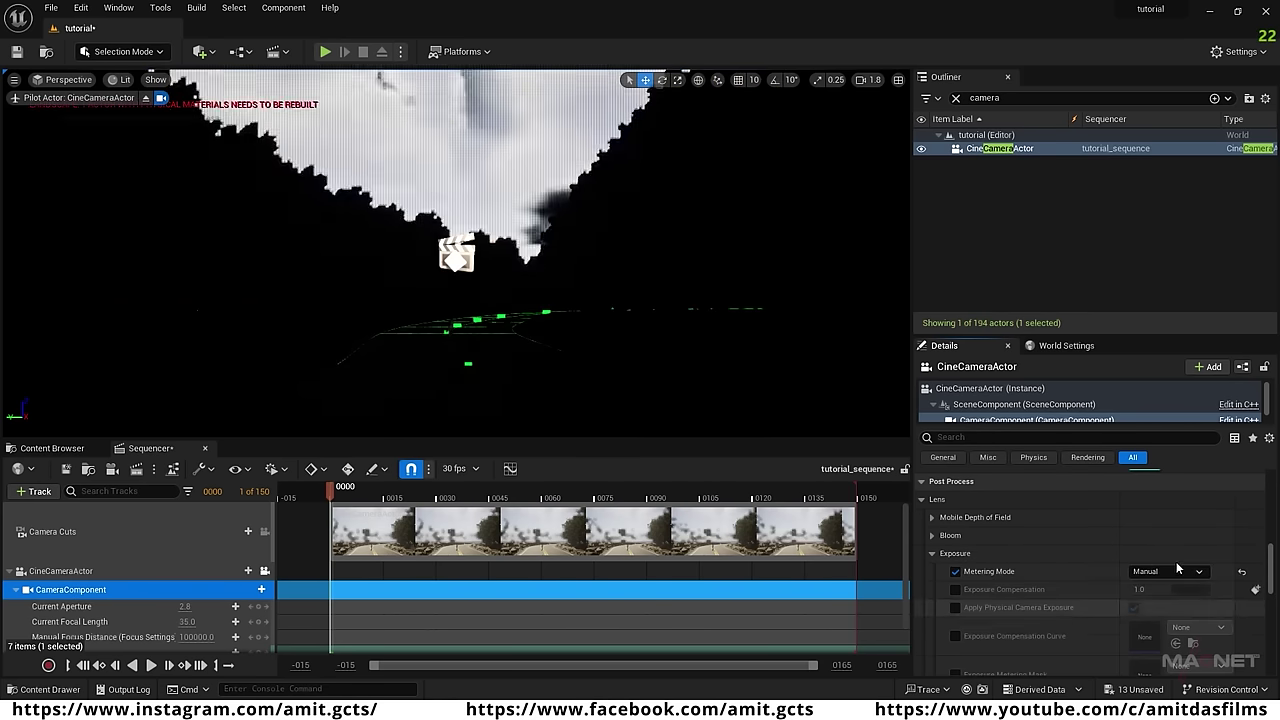
Enable the camera's Exposure Compensation with a value of 10 and set its Current Focal Length to 15.
{"action": "left_click", "coordinate": [956, 590]}
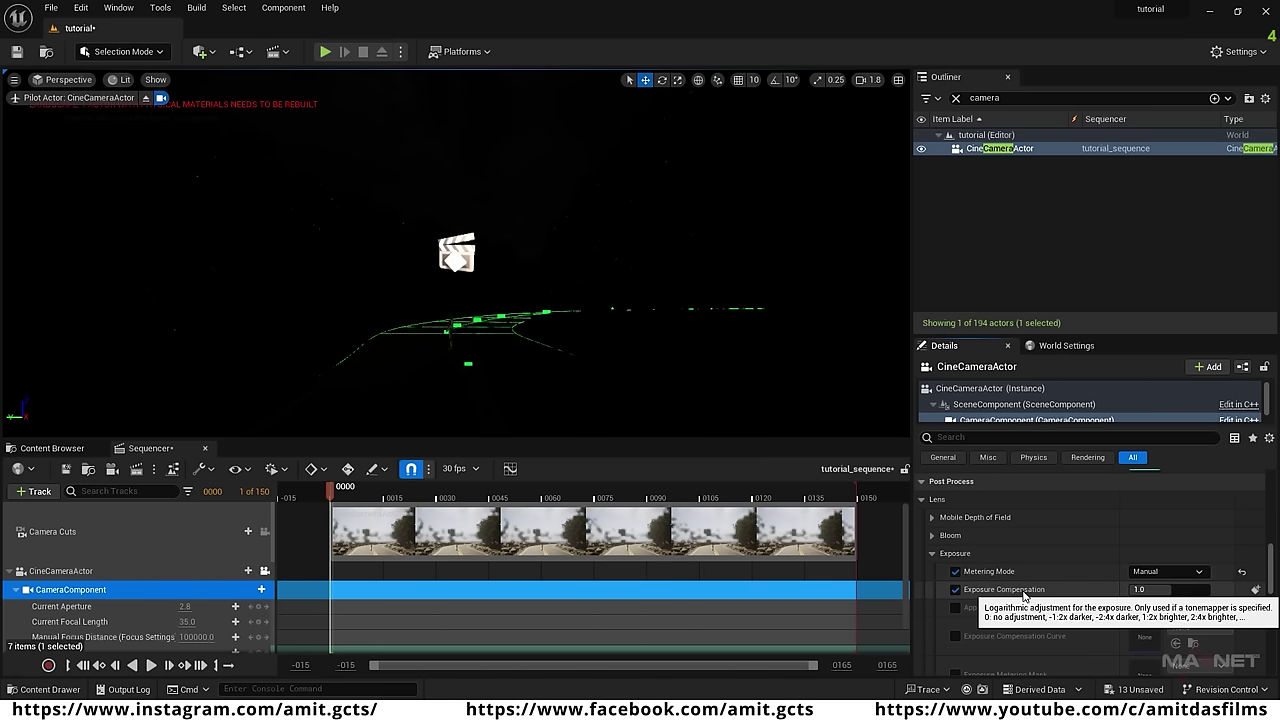
{"action": "left_click", "coordinate": [1146, 589]}
{"action": "type", "text": "10"}
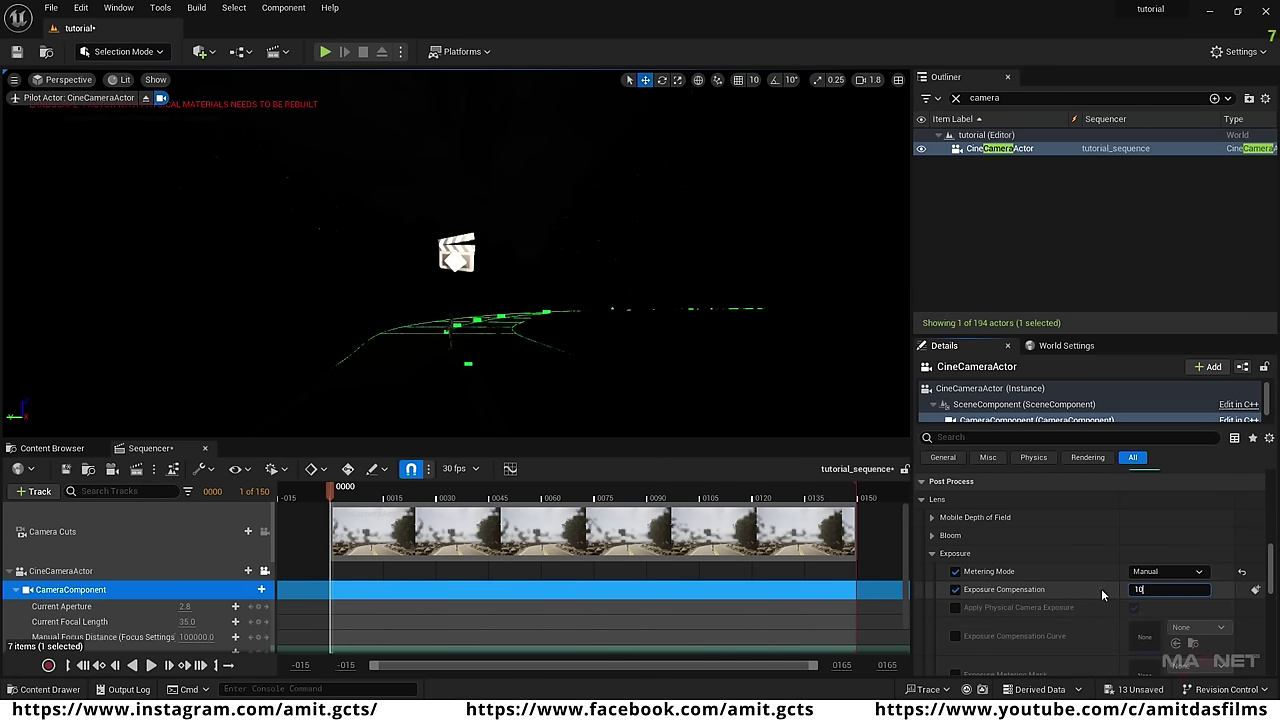
{"action": "key", "text": "Return"}
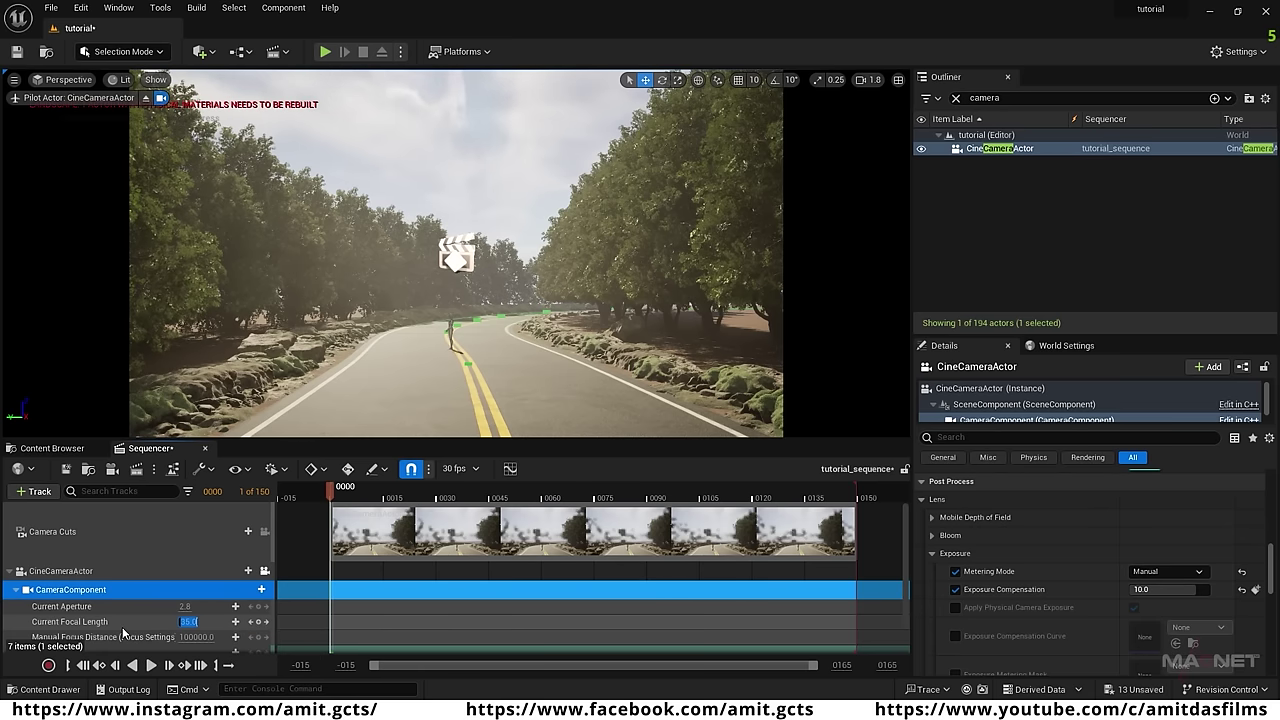
{"action": "left_click", "coordinate": [126, 627]}
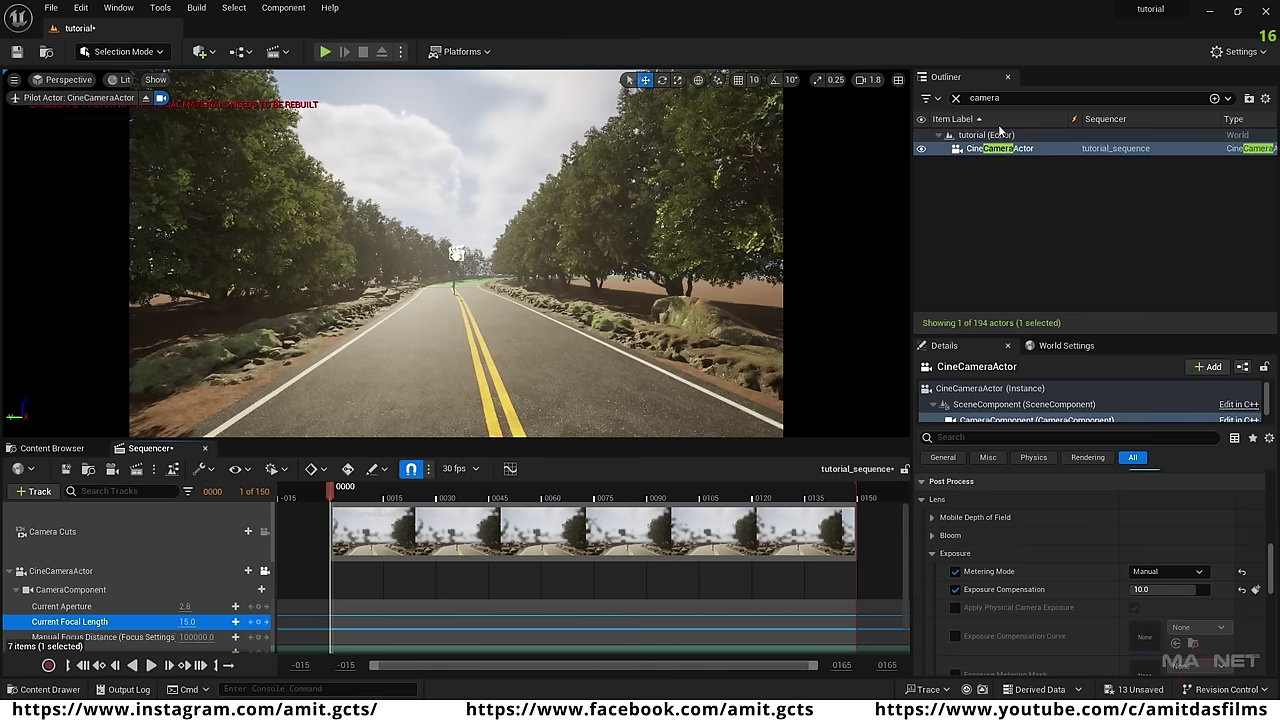
Clear the actor search and bring up the settings of the ExponentialHeightFog.
{"action": "left_click", "coordinate": [956, 98]}
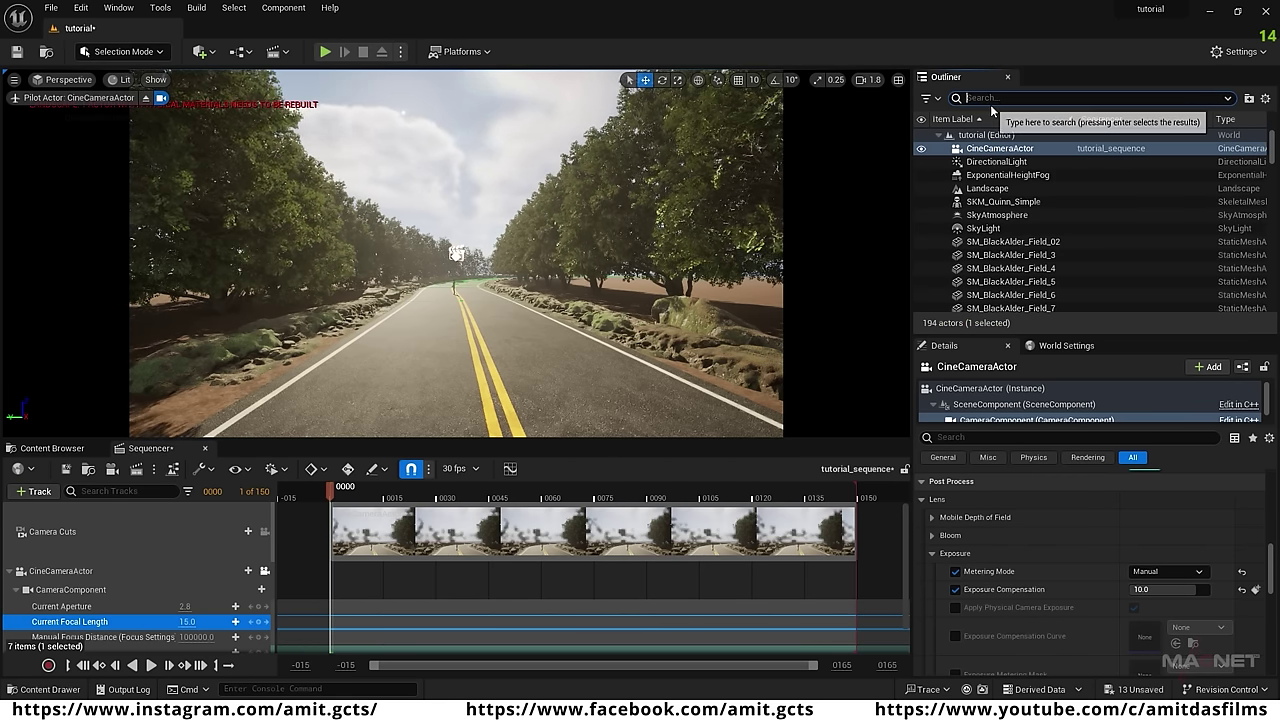
{"action": "left_click", "coordinate": [990, 175]}
{"action": "scroll", "coordinate": [1268, 540], "scroll_direction": "down", "scroll_amount": 5}
{"action": "left_click_drag", "start_coordinate": [1268, 540], "coordinate": [1268, 505]}
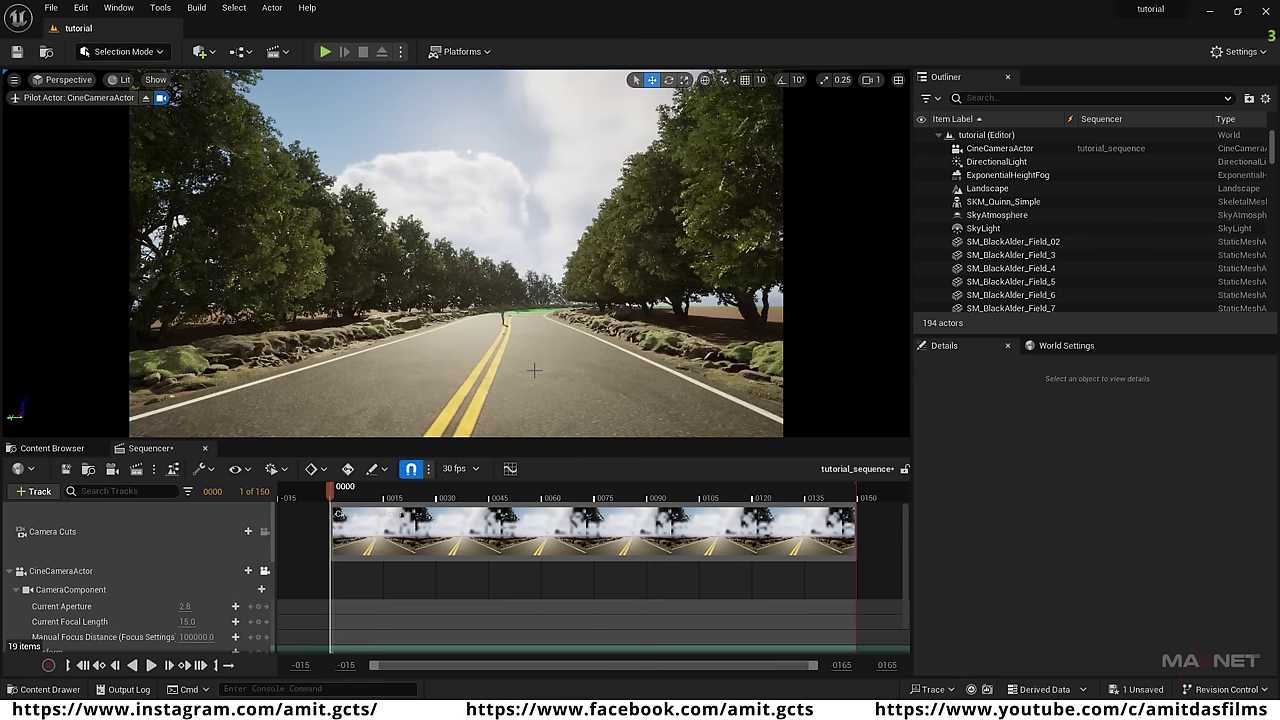
Browse the BlackAlder folder and filter its contents to static meshes.
{"action": "right_click_drag", "start_coordinate": [456, 253], "coordinate": [430, 291]}
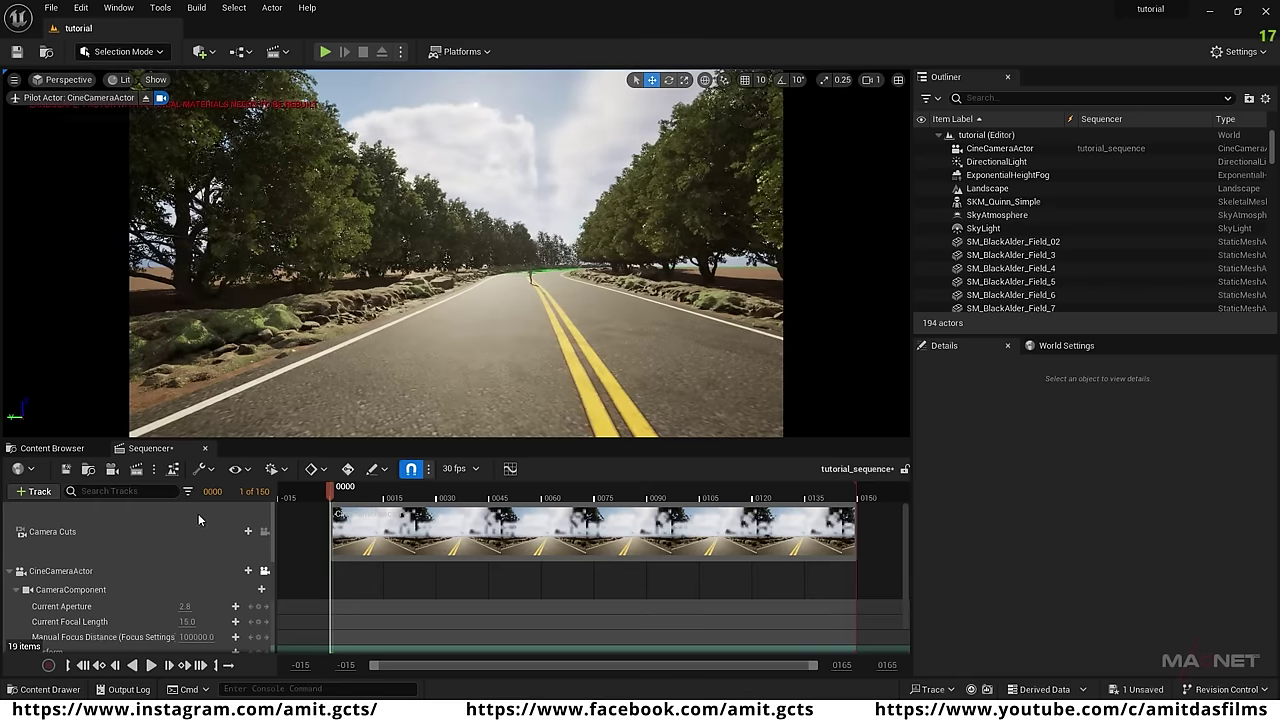
{"action": "left_click", "coordinate": [78, 449]}
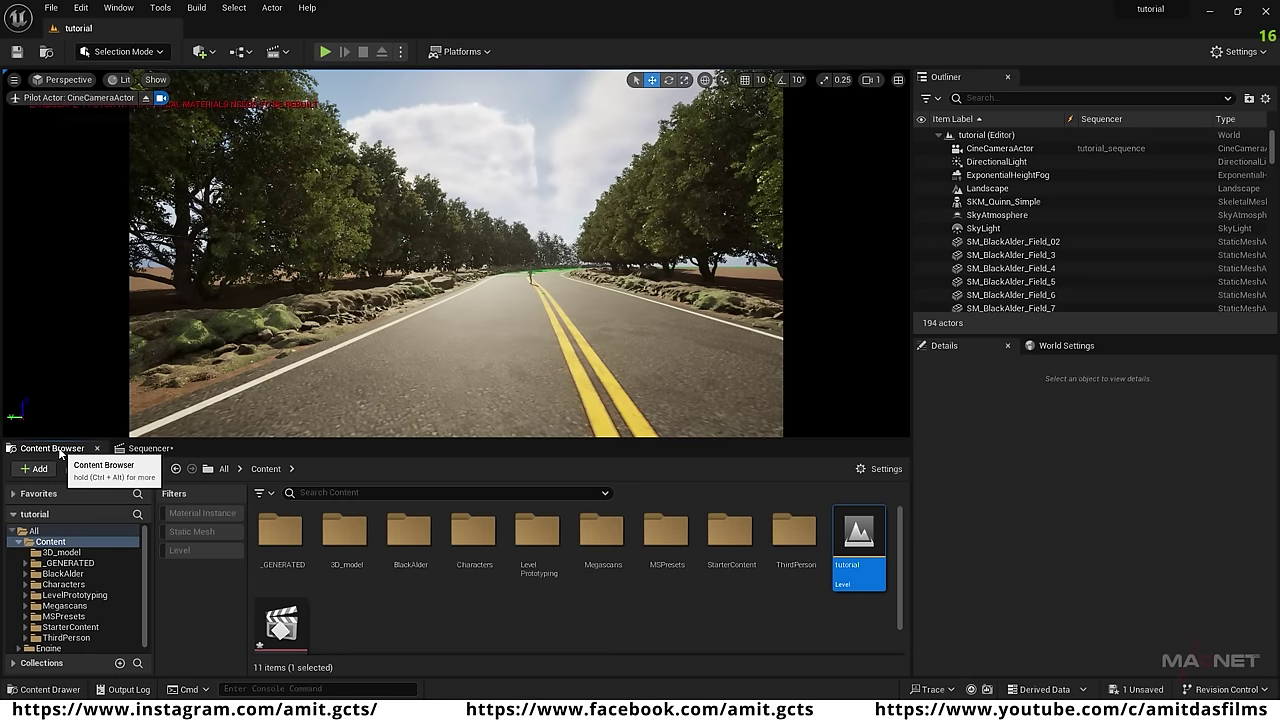
{"action": "left_click", "coordinate": [62, 573]}
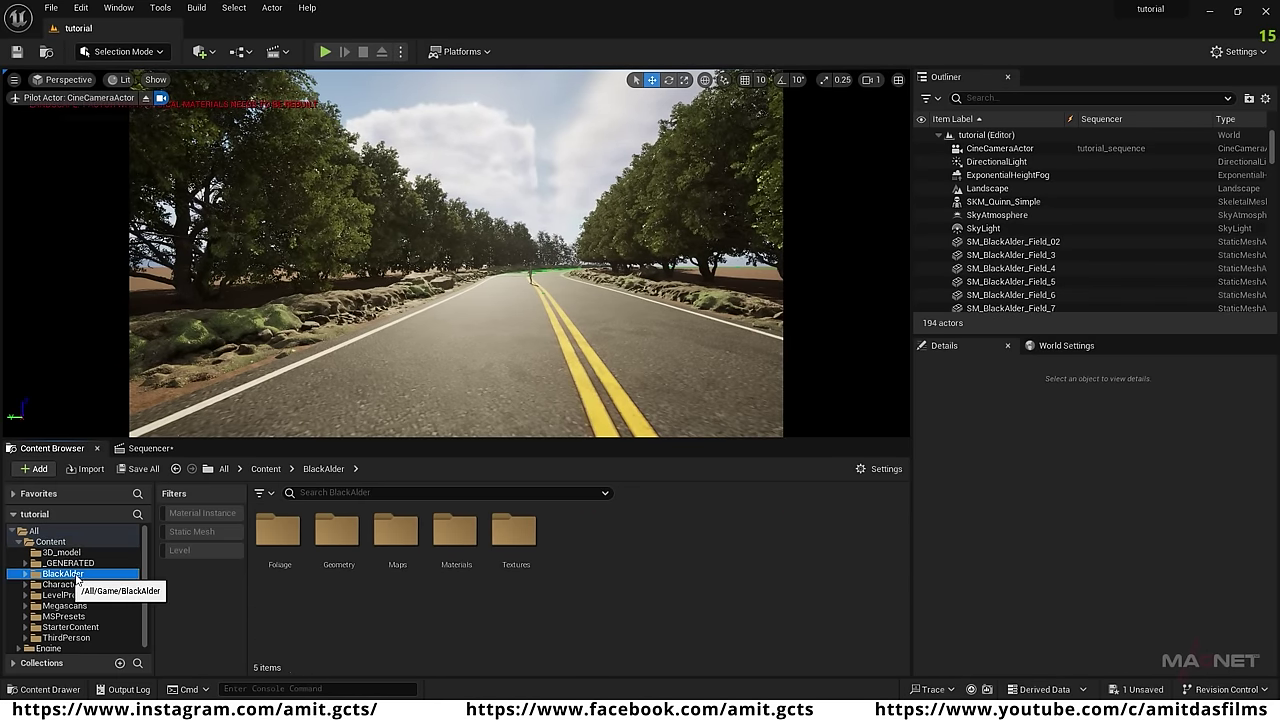
{"action": "left_click", "coordinate": [192, 531]}
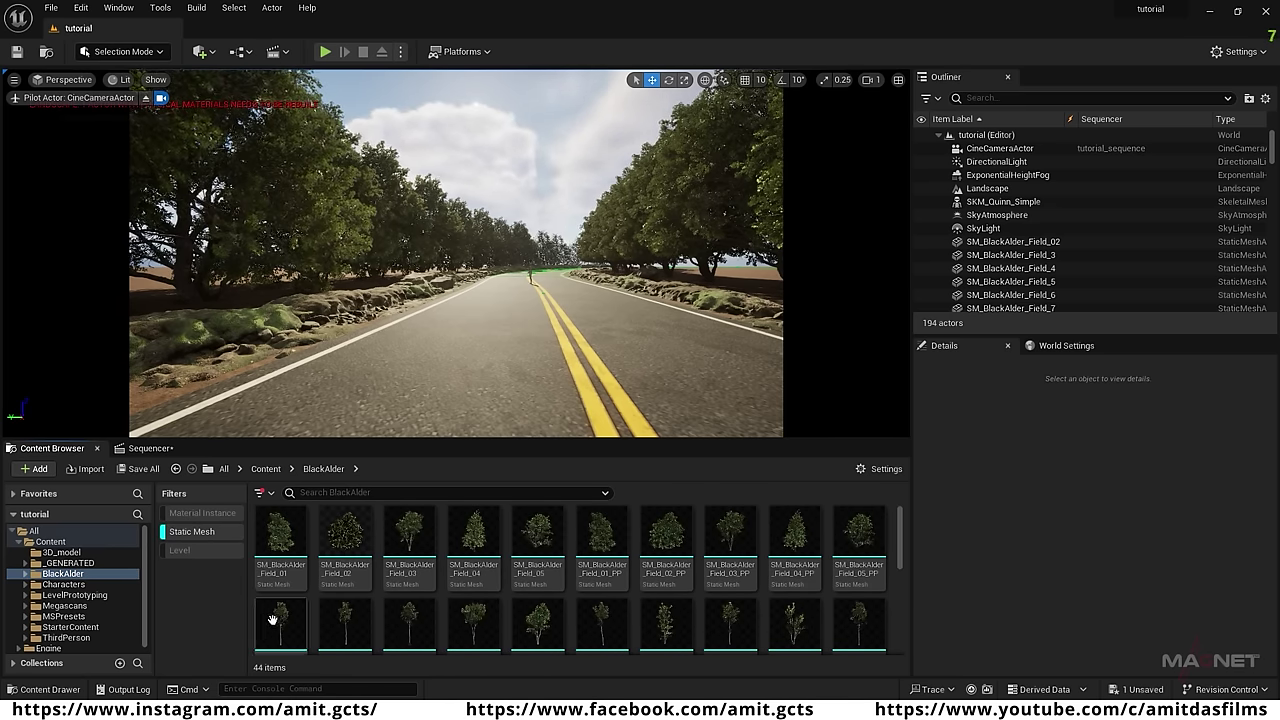
Place a SM_BlackAlder_Forest_01 tree on the mossy bank left of the road and add a copy farther along the verge.
{"action": "right_click_drag", "start_coordinate": [430, 350], "coordinate": [338, 350]}
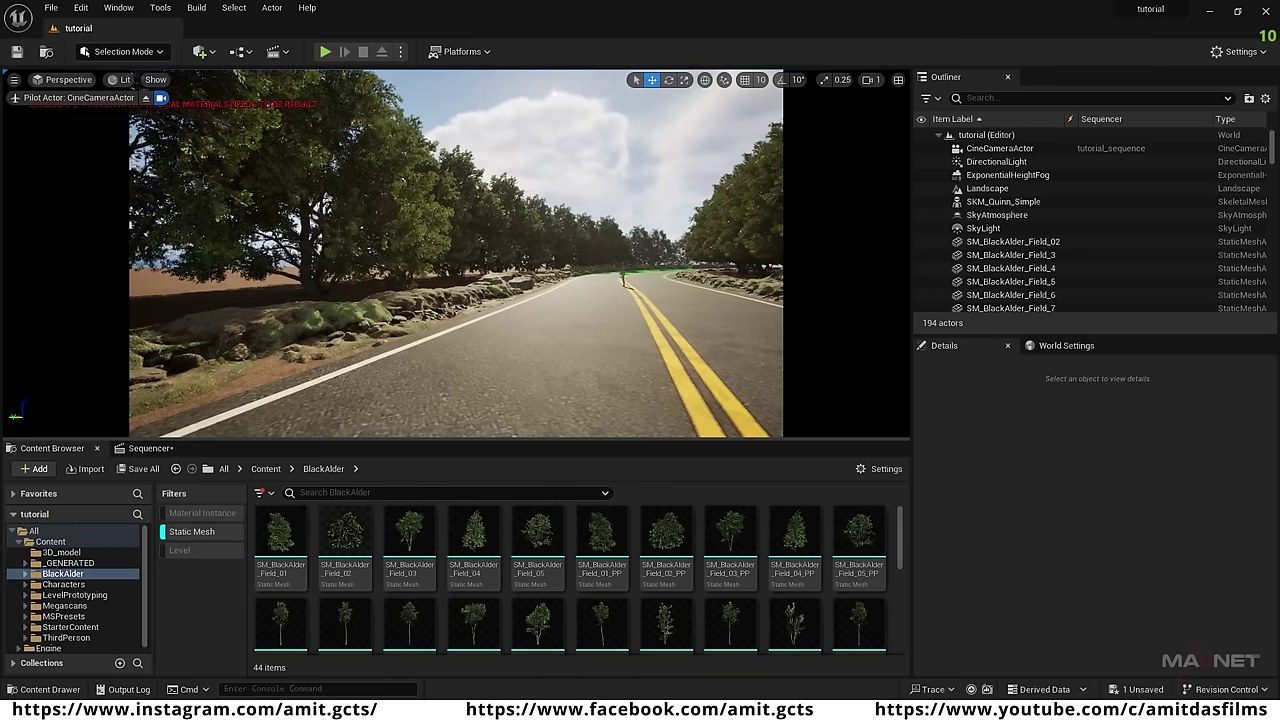
{"action": "right_click_drag", "start_coordinate": [538, 410], "coordinate": [480, 410]}
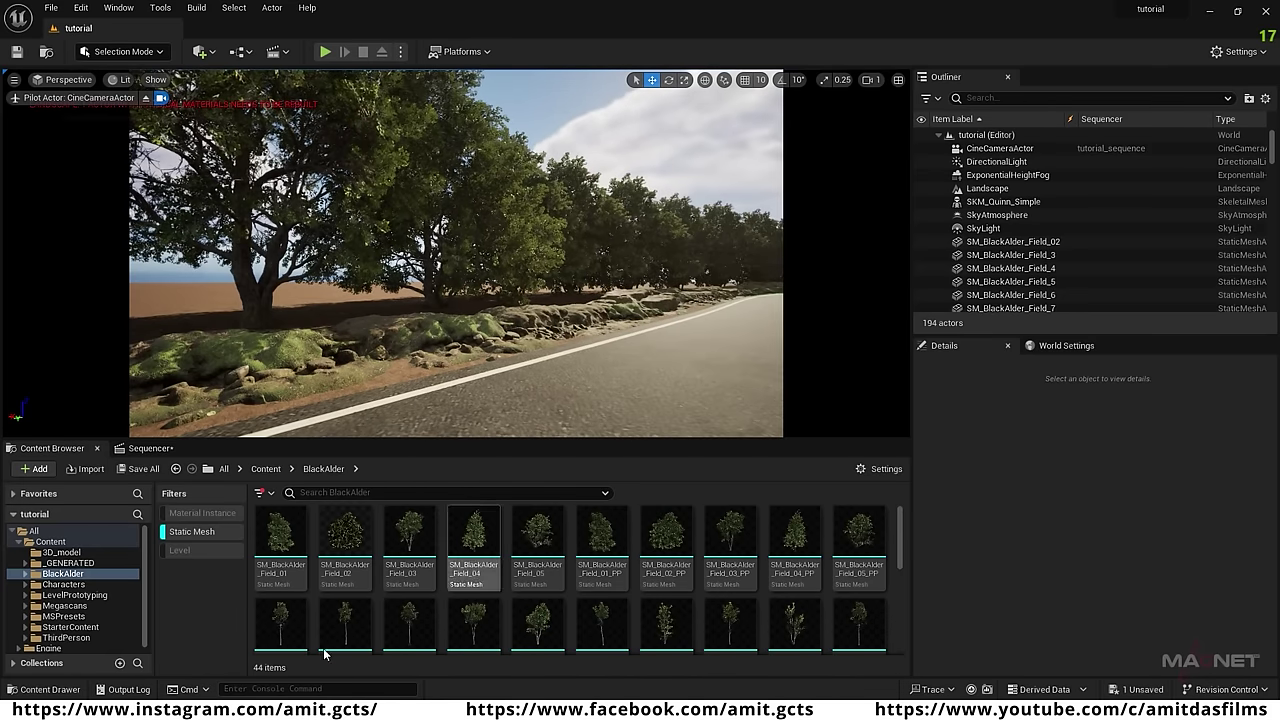
{"action": "left_click_drag", "start_coordinate": [284, 630], "coordinate": [297, 326]}
{"action": "right_click_drag", "start_coordinate": [297, 326], "coordinate": [270, 326]}
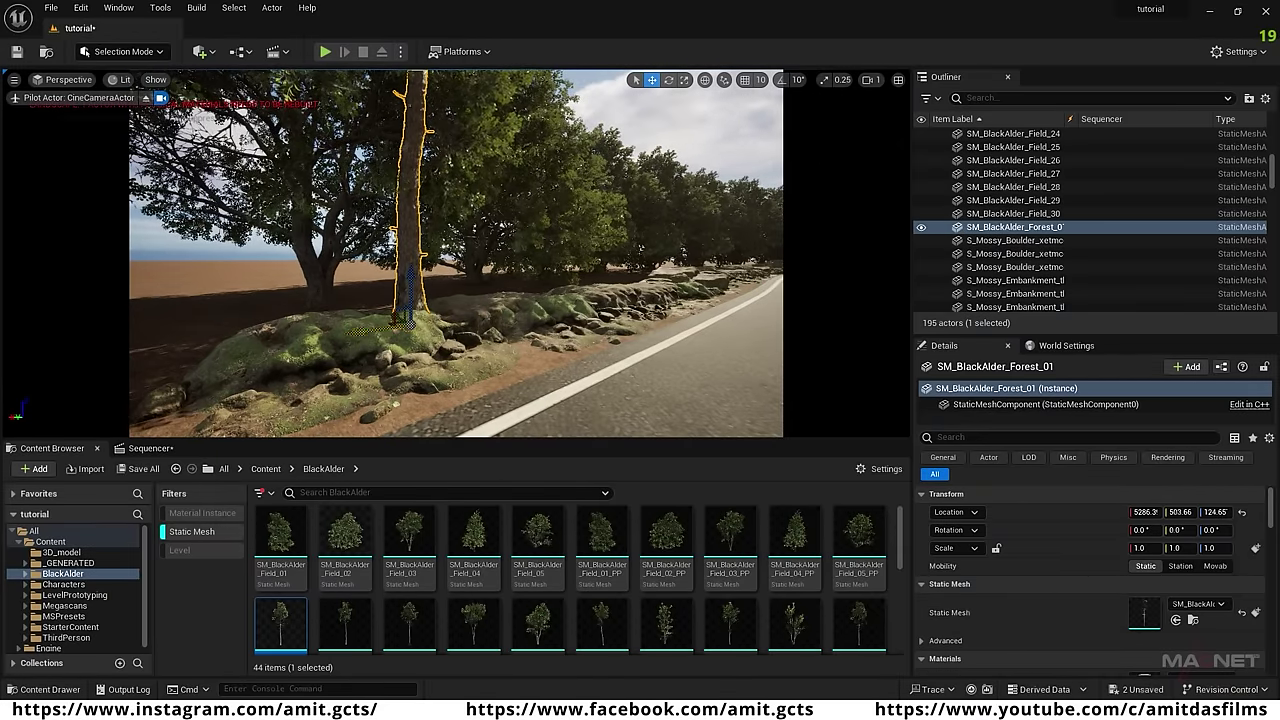
{"action": "left_click_drag", "start_coordinate": [398, 322], "coordinate": [464, 293], "text": "alt"}
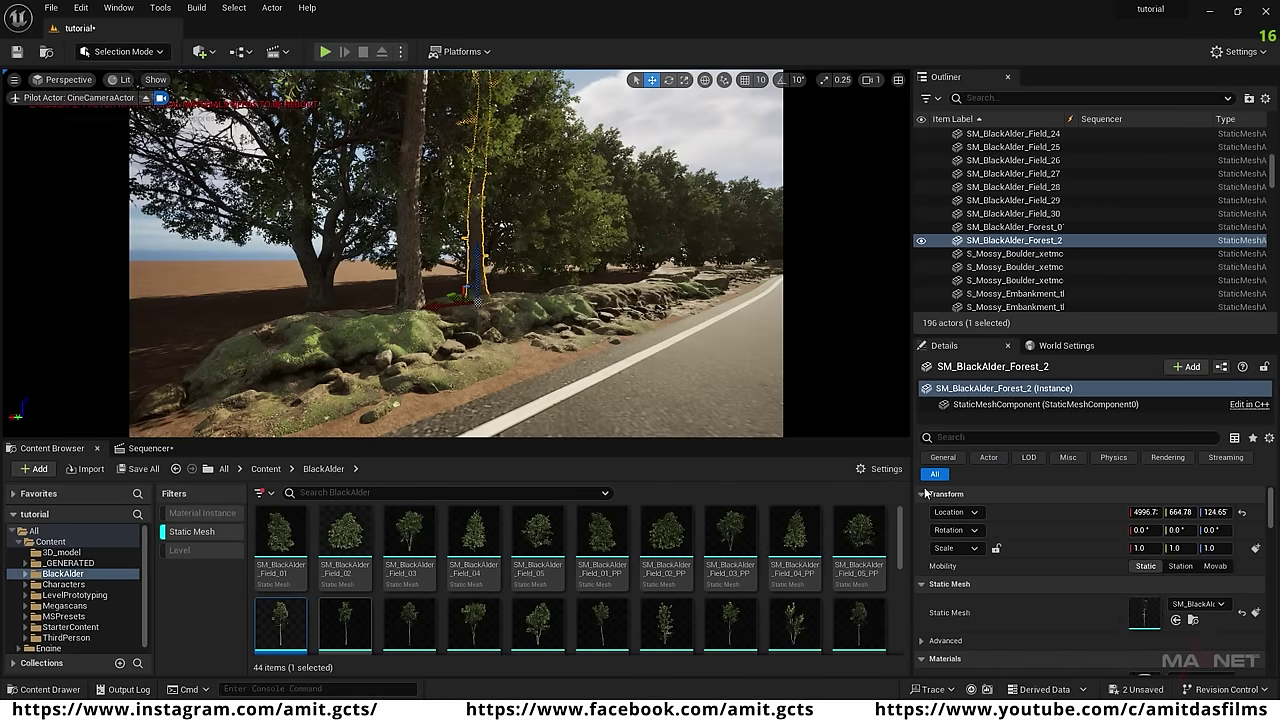
Add SM_BlackAlder_Forest_02, SM_BlackAlder_Forest_04 and SM_BlackAlder_Forest_07 trees among the trunks on the left bank.
{"action": "left_click_drag", "start_coordinate": [345, 625], "coordinate": [506, 311]}
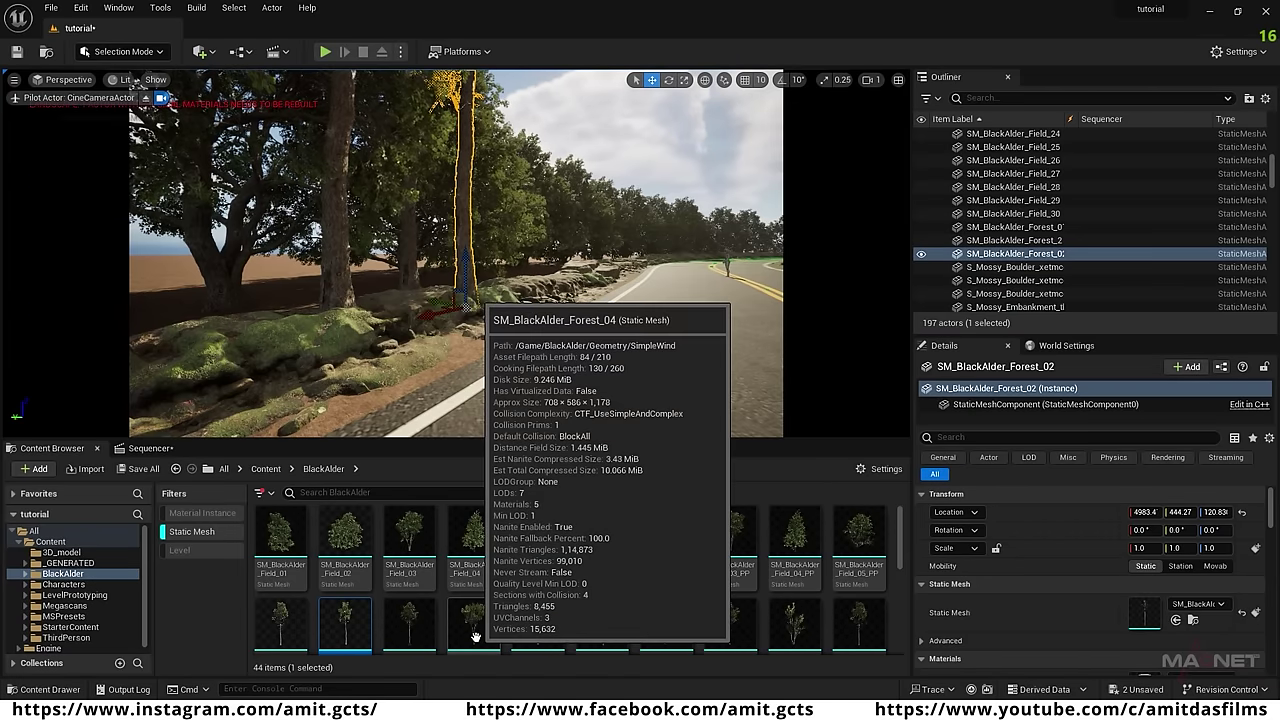
{"action": "left_click_drag", "start_coordinate": [474, 630], "coordinate": [345, 333]}
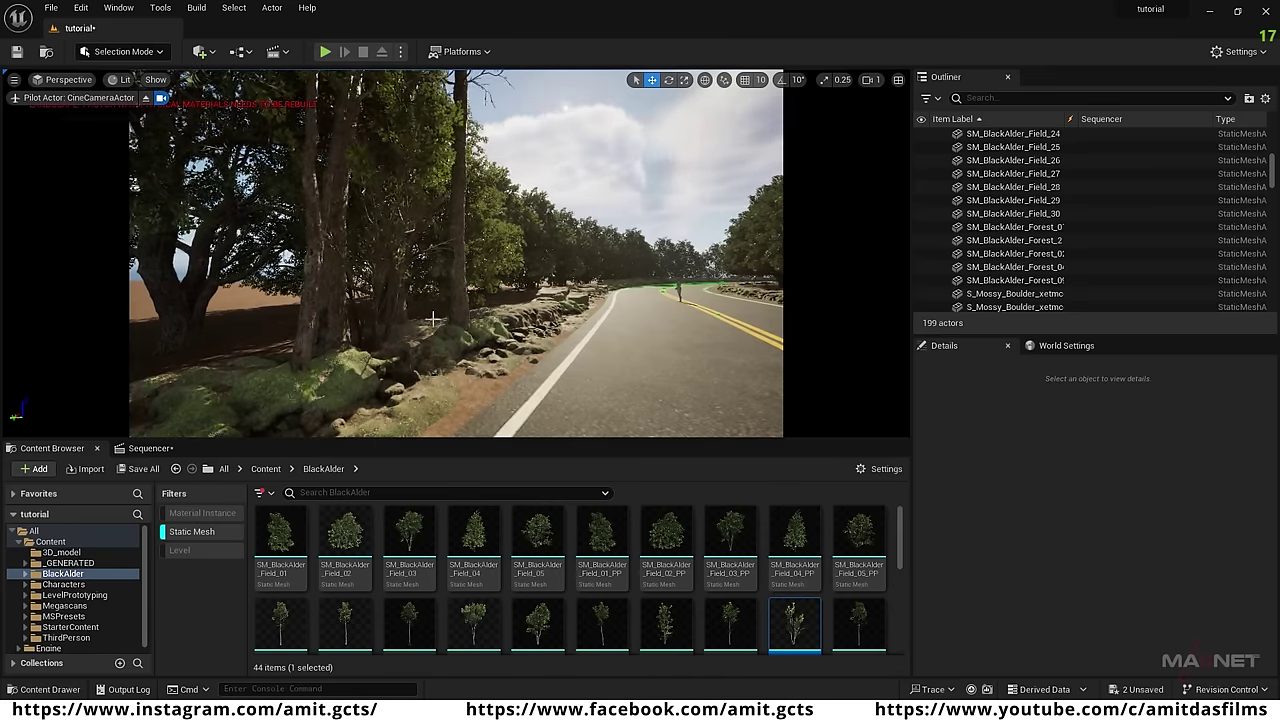
{"action": "left_click_drag", "start_coordinate": [666, 625], "coordinate": [440, 350]}
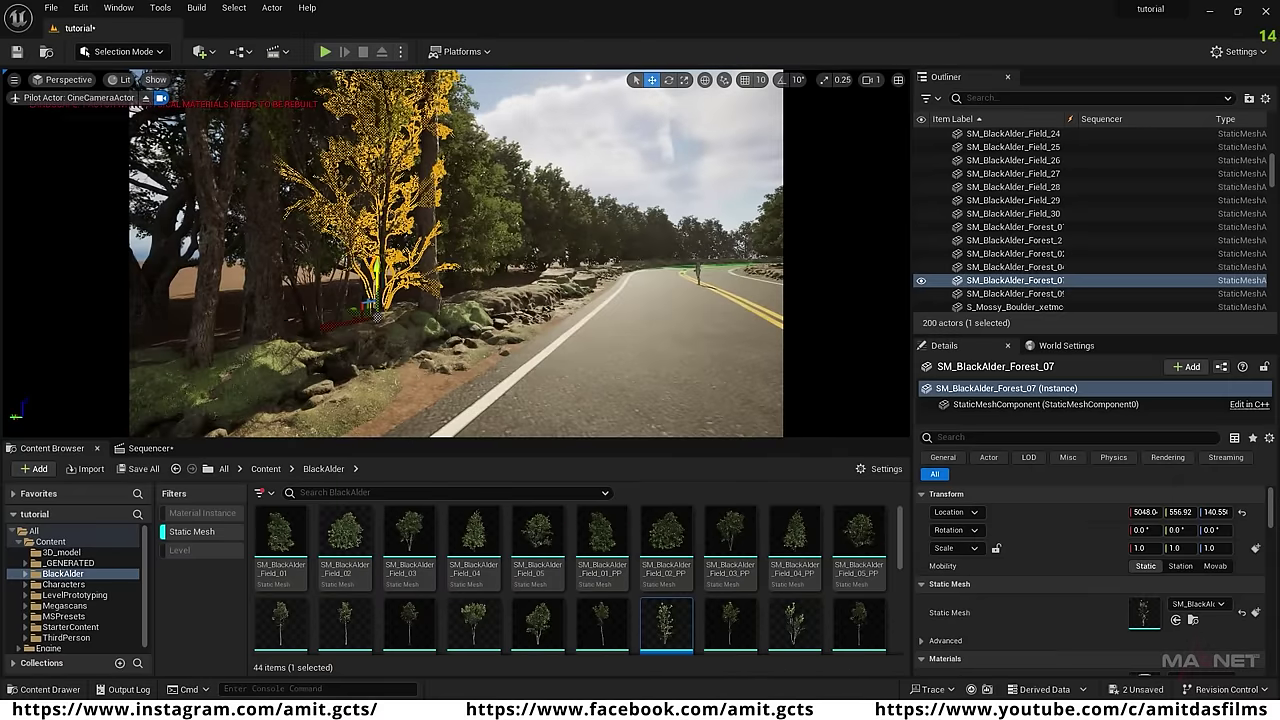
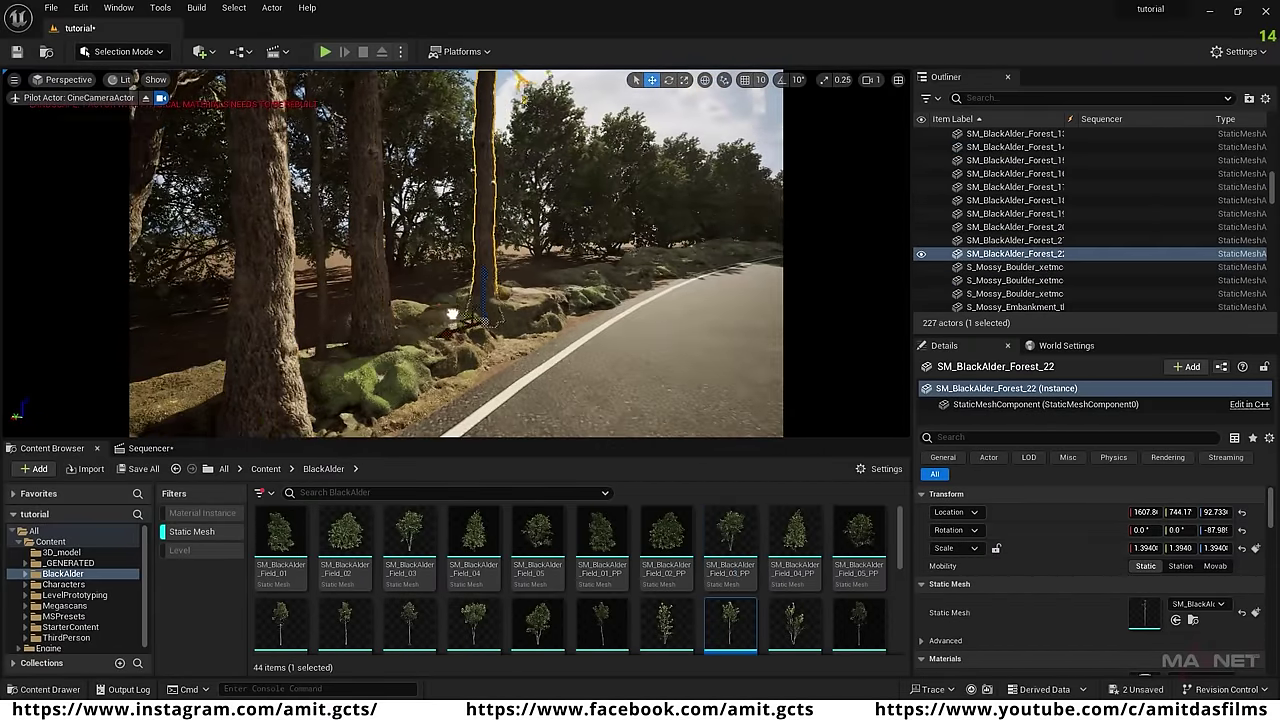
Duplicate the selected forest alder, add another SM_BlackAlder_Forest_01 on the verge, undo the extra tree selection and nudge the remaining trunk.
{"action": "left_click_drag", "start_coordinate": [453, 297], "coordinate": [410, 318], "text": "alt"}
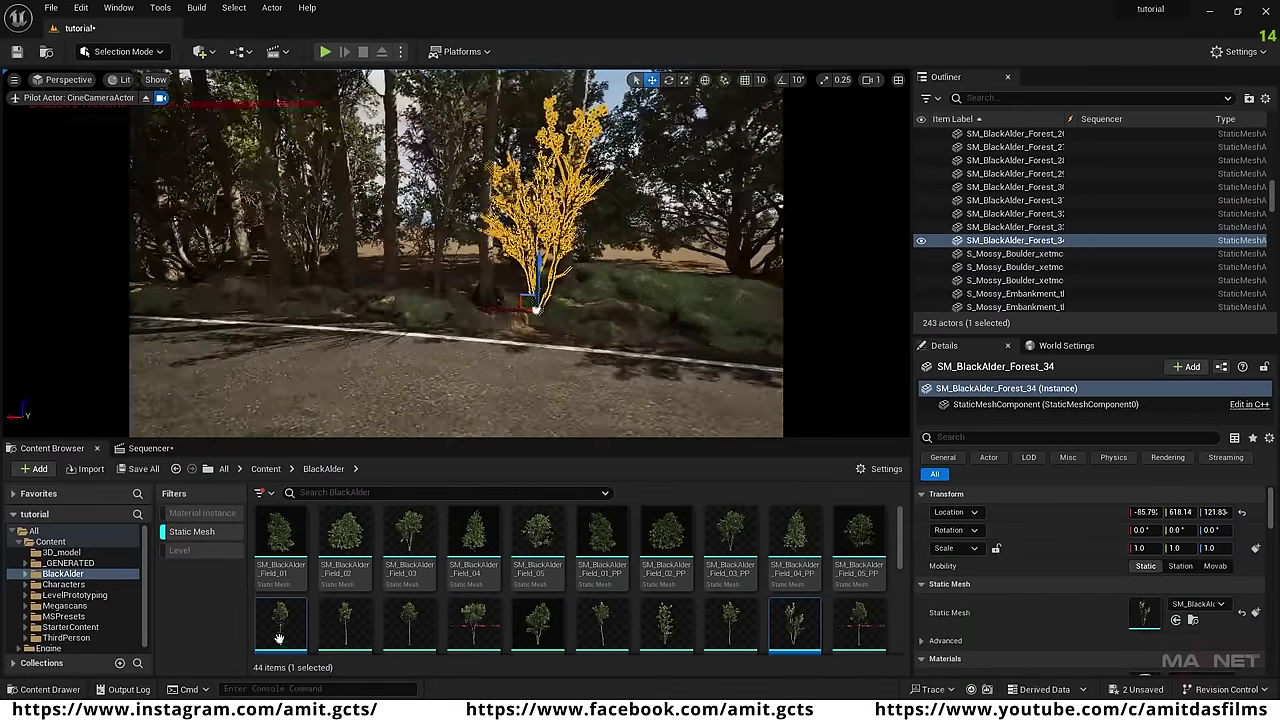
{"action": "left_click_drag", "start_coordinate": [279, 638], "coordinate": [614, 307]}
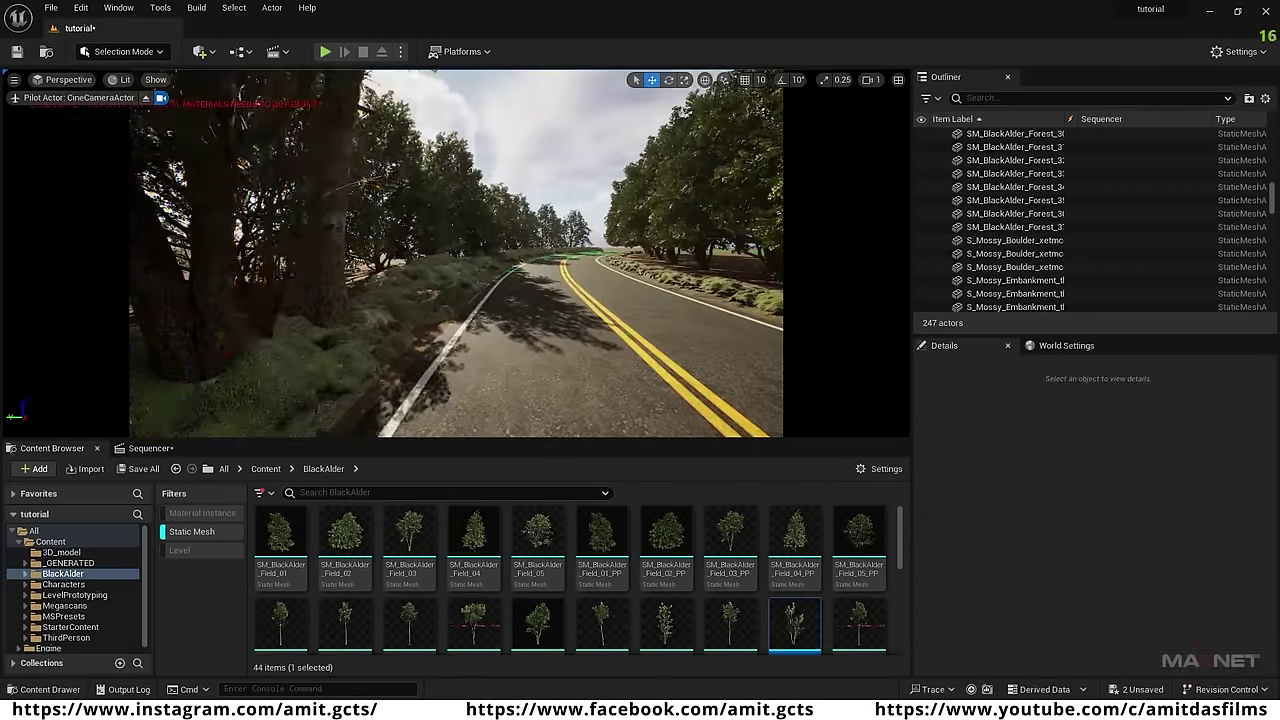
{"action": "left_click", "coordinate": [466, 296]}
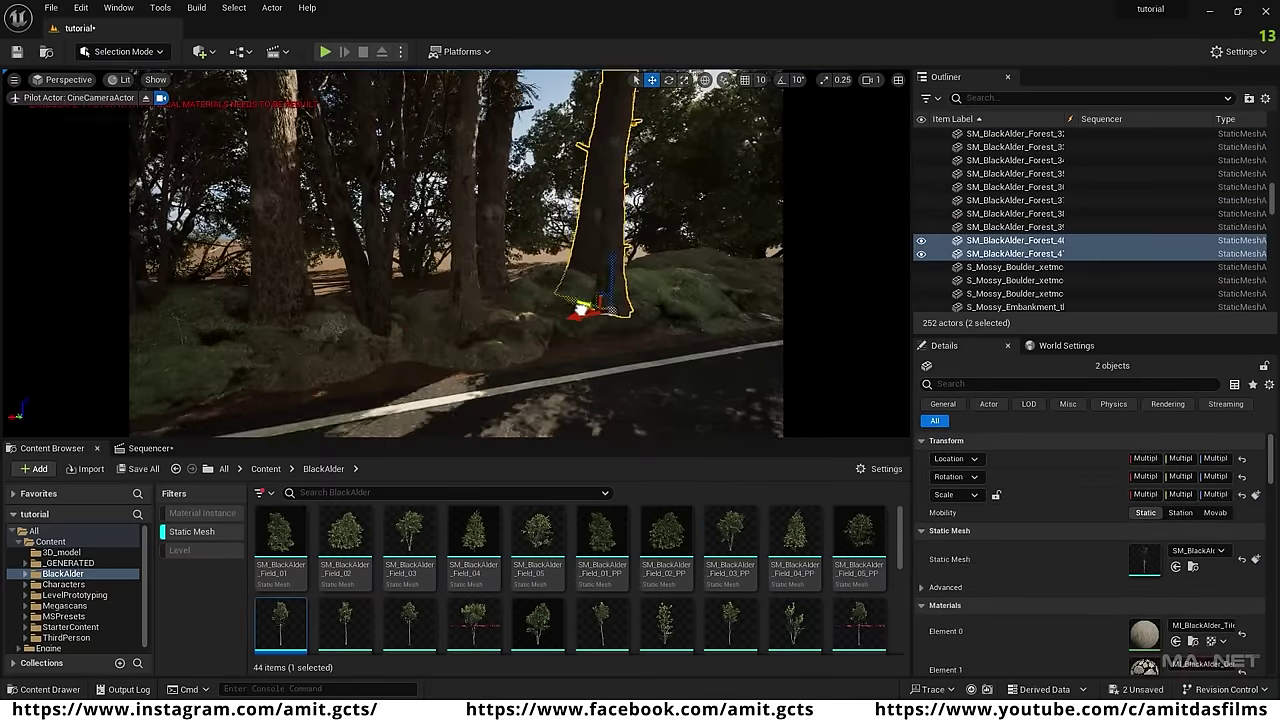
{"action": "key", "text": "ctrl+z"}
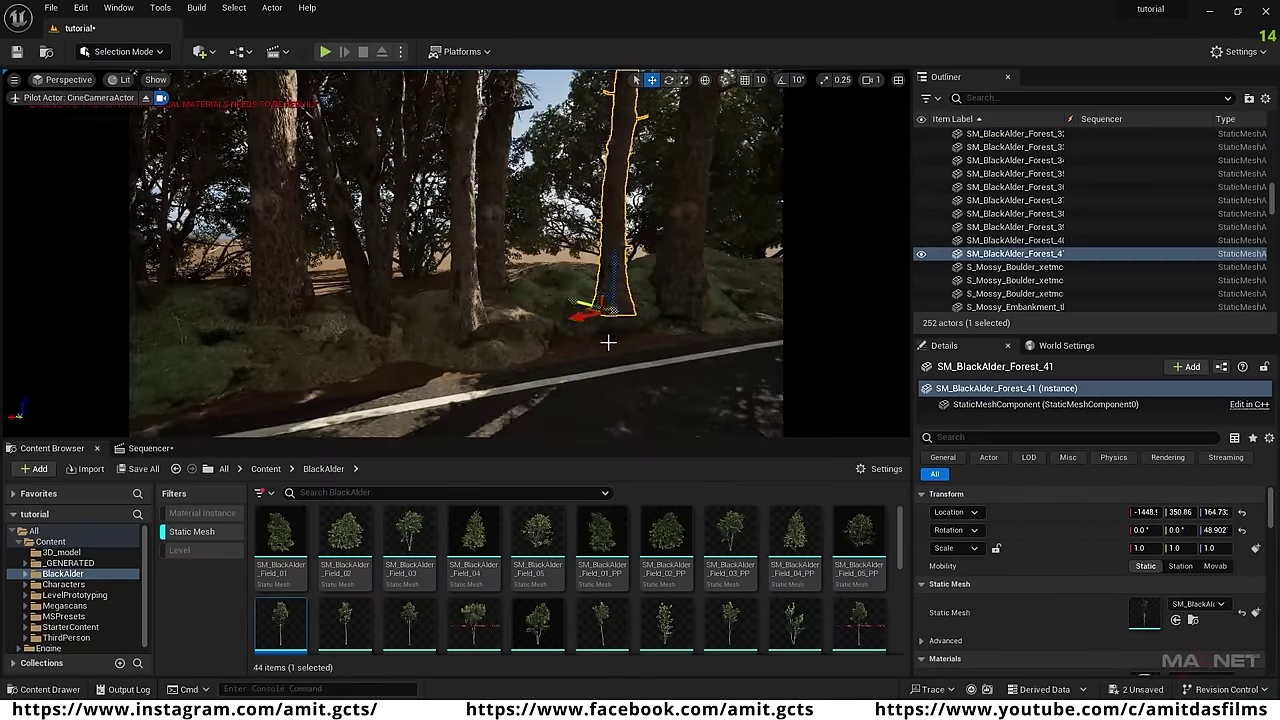
{"action": "left_click_drag", "start_coordinate": [440, 312], "coordinate": [446, 312]}
{"action": "left_click", "coordinate": [611, 277]}
{"action": "right_click_drag", "start_coordinate": [611, 277], "coordinate": [500, 277]}
Place a SM_BlackAlder_Forest_01 at the left road edge and set a turned, slightly leaning copy farther down the verge.
{"action": "left_click_drag", "start_coordinate": [281, 625], "coordinate": [640, 355]}
{"action": "right_click_drag", "start_coordinate": [640, 355], "coordinate": [570, 355]}
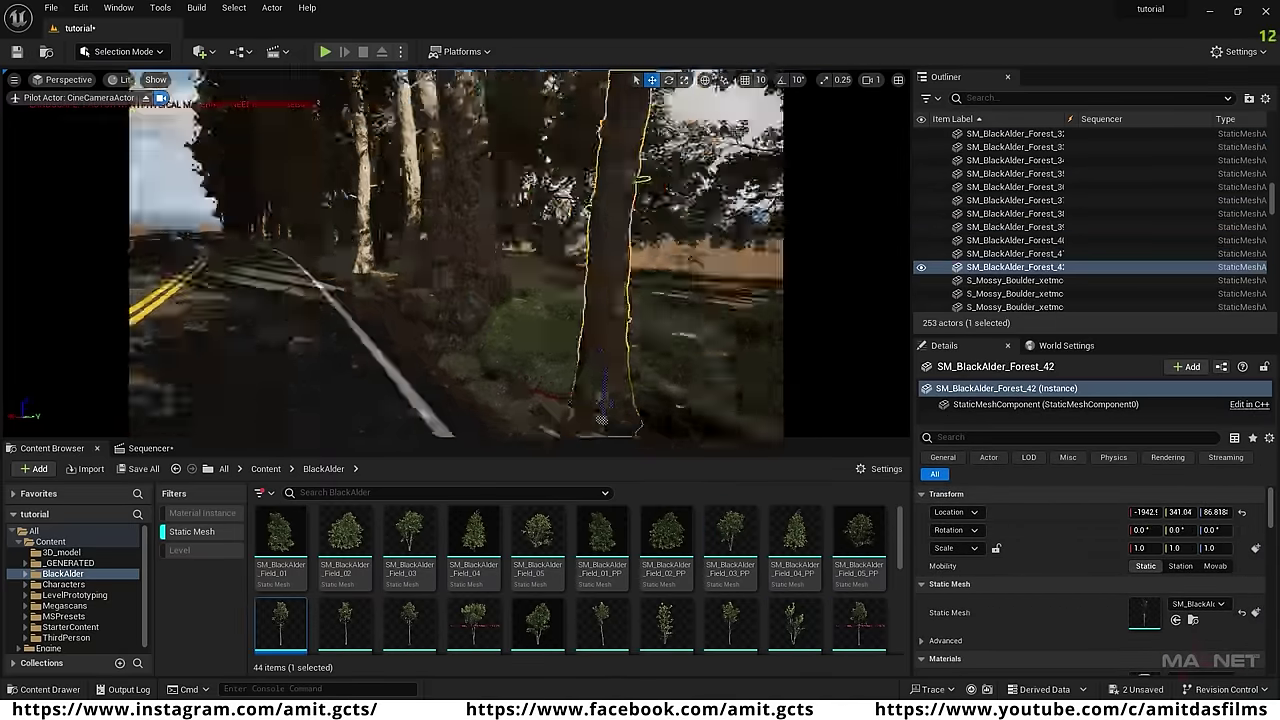
{"action": "left_click_drag", "start_coordinate": [405, 393], "coordinate": [466, 300], "text": "alt"}
{"action": "key", "text": "e"}
{"action": "key", "text": "w"}
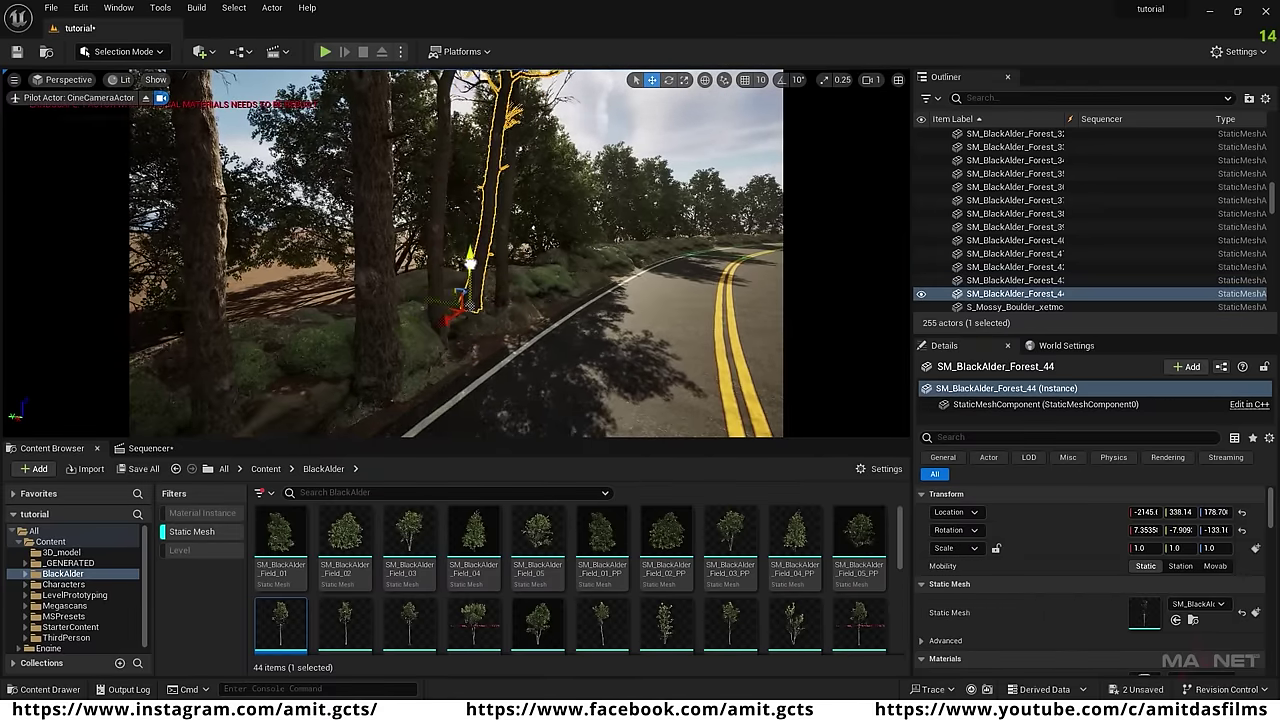
Duplicate the leaning alder along the verge and add a SM_BlackAlder_Forest_02 beside it, tilted about 4.7°.
{"action": "right_click_drag", "start_coordinate": [466, 271], "coordinate": [370, 271]}
{"action": "left_click_drag", "start_coordinate": [430, 345], "coordinate": [465, 343], "text": "alt"}
{"action": "left_click_drag", "start_coordinate": [345, 625], "coordinate": [487, 273]}
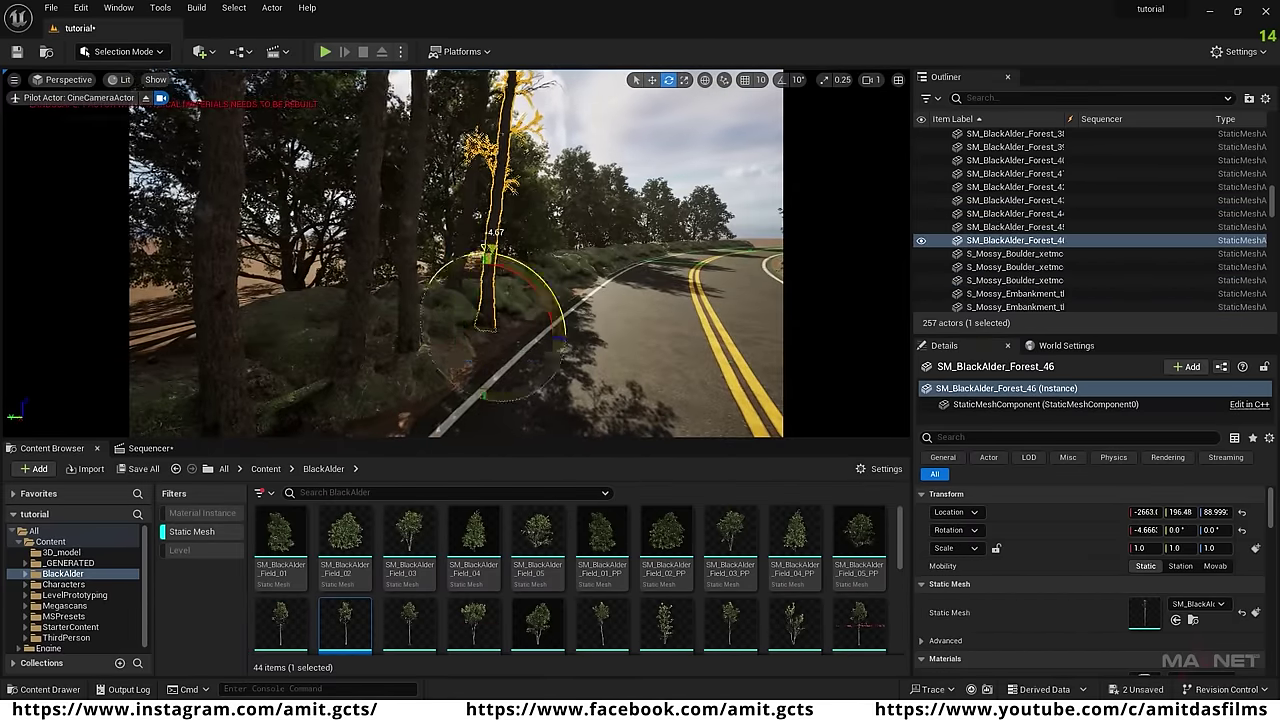
{"action": "key", "text": "Escape"}
{"action": "key", "text": "w"}
{"action": "right_click_drag", "start_coordinate": [489, 280], "coordinate": [417, 280]}
{"action": "left_click", "coordinate": [400, 290]}
Add a SM_BlackAlder_Forest_01 near the left road line and a SM_BlackAlder_Forest_03 on the bank behind it.
{"action": "left_click_drag", "start_coordinate": [281, 625], "coordinate": [520, 320]}
{"action": "key", "text": "Escape"}
{"action": "right_click_drag", "start_coordinate": [520, 320], "coordinate": [470, 320]}
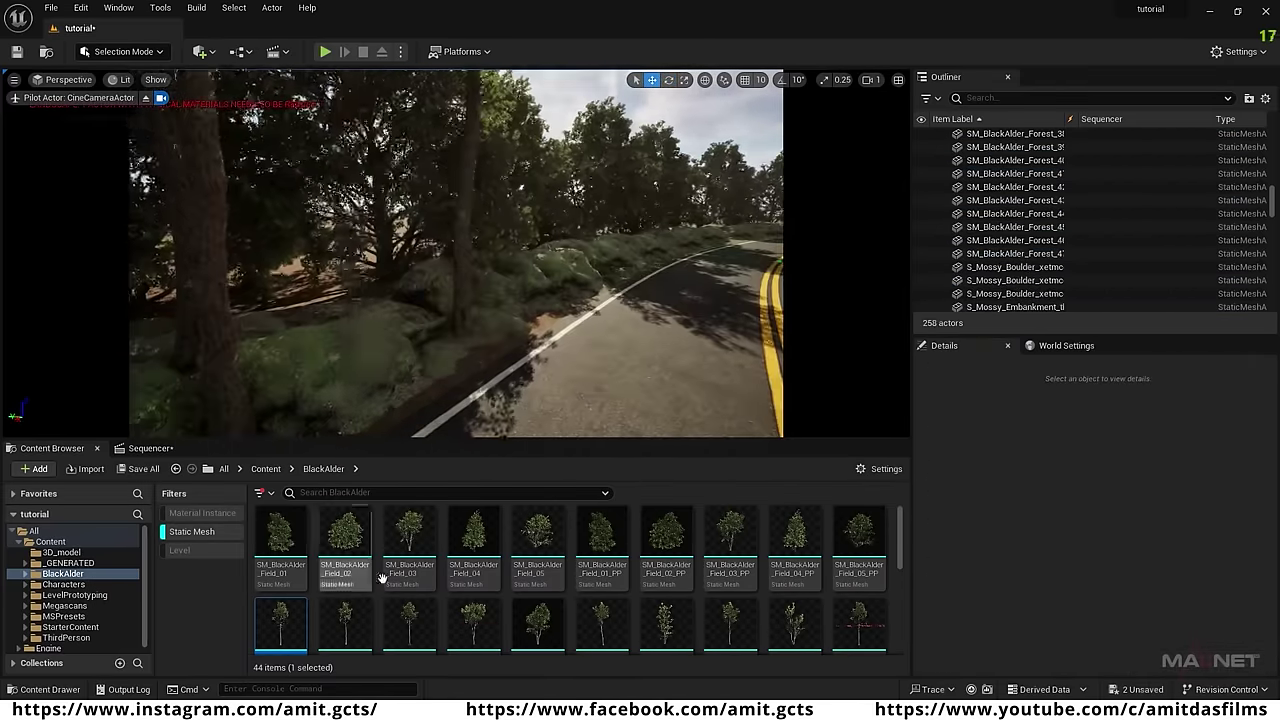
{"action": "left_click_drag", "start_coordinate": [409, 625], "coordinate": [346, 323]}
{"action": "key", "text": "e"}
{"action": "key", "text": "Escape"}
{"action": "key", "text": "w"}
{"action": "mouse_move", "coordinate": [346, 323]}
{"action": "right_mouse_down"}
{"action": "mouse_move", "coordinate": [446, 323]}
{"action": "mouse_move", "coordinate": [346, 323]}
{"action": "right_mouse_up"}
Add a SM_BlackAlder_Forest_04 on the left bank and copy a nearby trunk toward the bend.
{"action": "left_click_drag", "start_coordinate": [473, 625], "coordinate": [303, 306]}
{"action": "right_click_drag", "start_coordinate": [303, 306], "coordinate": [753, 306]}
{"action": "left_click", "coordinate": [229, 340]}
{"action": "key", "text": "e"}
{"action": "left_click_drag", "start_coordinate": [229, 383], "coordinate": [497, 308], "text": "alt"}
Add a SM_BlackAlder_Forest_07 on the bank, shift it along the verge and place a SM_BlackAlder_Forest_09 next to it.
{"action": "key", "text": "Escape"}
{"action": "right_click_drag", "start_coordinate": [497, 308], "coordinate": [347, 308]}
{"action": "left_click_drag", "start_coordinate": [666, 625], "coordinate": [398, 305]}
{"action": "left_click_drag", "start_coordinate": [398, 322], "coordinate": [446, 318]}
{"action": "left_click_drag", "start_coordinate": [795, 625], "coordinate": [480, 320]}
{"action": "right_click_drag", "start_coordinate": [480, 320], "coordinate": [680, 320]}
Place a SM_BlackAlder_Forest_01 farther down the left bank, make two copies and lower them into the ground.
{"action": "left_click_drag", "start_coordinate": [281, 625], "coordinate": [330, 320]}
{"action": "key", "text": "w"}
{"action": "right_click_drag", "start_coordinate": [424, 342], "coordinate": [274, 342]}
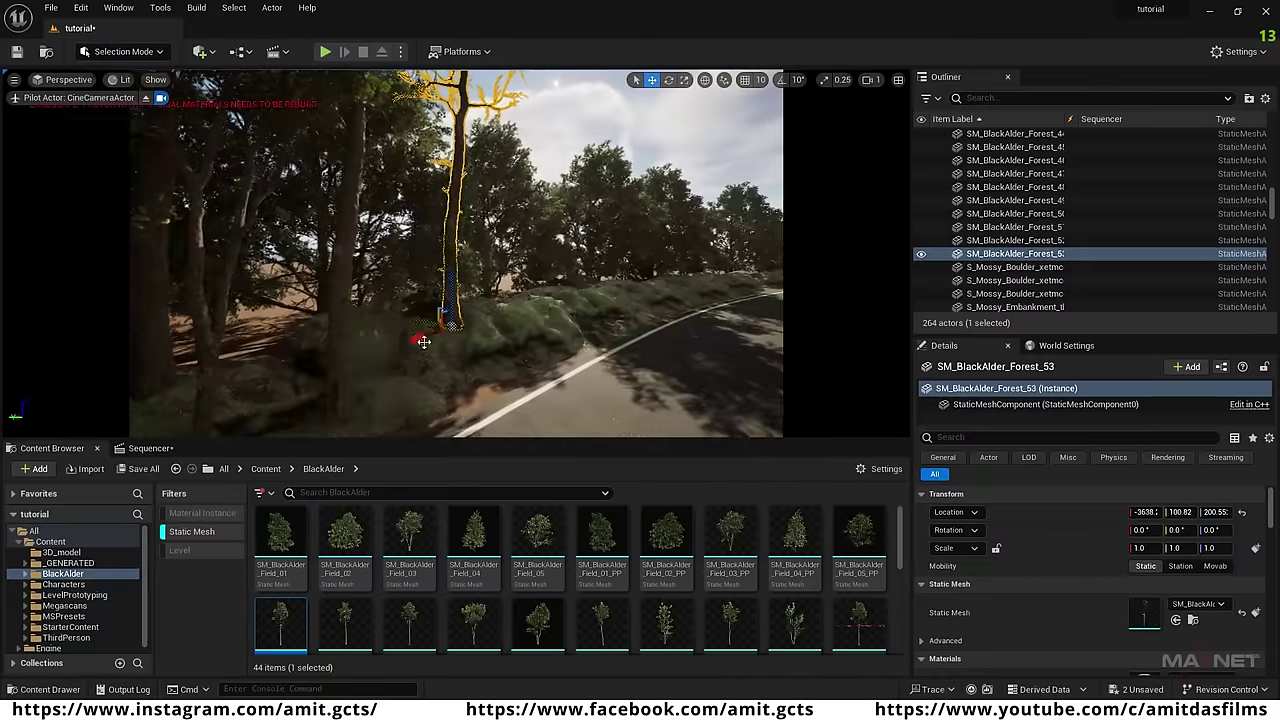
{"action": "left_click_drag", "start_coordinate": [424, 342], "coordinate": [480, 330], "text": "alt"}
{"action": "left_click_drag", "start_coordinate": [449, 290], "coordinate": [449, 325]}
{"action": "left_click_drag", "start_coordinate": [420, 385], "coordinate": [630, 330], "text": "alt"}
{"action": "left_click_drag", "start_coordinate": [651, 290], "coordinate": [651, 320]}
Duplicate a trunk a short distance along the left bank and rotate the copy.
{"action": "right_click_drag", "start_coordinate": [630, 320], "coordinate": [830, 320]}
{"action": "left_click_drag", "start_coordinate": [345, 300], "coordinate": [376, 310], "text": "alt"}
{"action": "key", "text": "e"}
{"action": "left_click_drag", "start_coordinate": [355, 342], "coordinate": [325, 342]}
Add a SM_BlackAlder_Forest_01, scale it to about 1.62, then duplicate it down the road and sink the copy into the ground.
{"action": "left_click_drag", "start_coordinate": [281, 625], "coordinate": [480, 255]}
{"action": "key", "text": "r"}
{"action": "right_click_drag", "start_coordinate": [480, 280], "coordinate": [280, 280]}
{"action": "key", "text": "w"}
{"action": "left_click_drag", "start_coordinate": [430, 280], "coordinate": [530, 293], "text": "alt"}
{"action": "left_click_drag", "start_coordinate": [580, 260], "coordinate": [580, 290]}
{"action": "right_click_drag", "start_coordinate": [560, 290], "coordinate": [360, 170]}
{"action": "scroll", "coordinate": [360, 170], "scroll_direction": "up", "scroll_amount": 2}
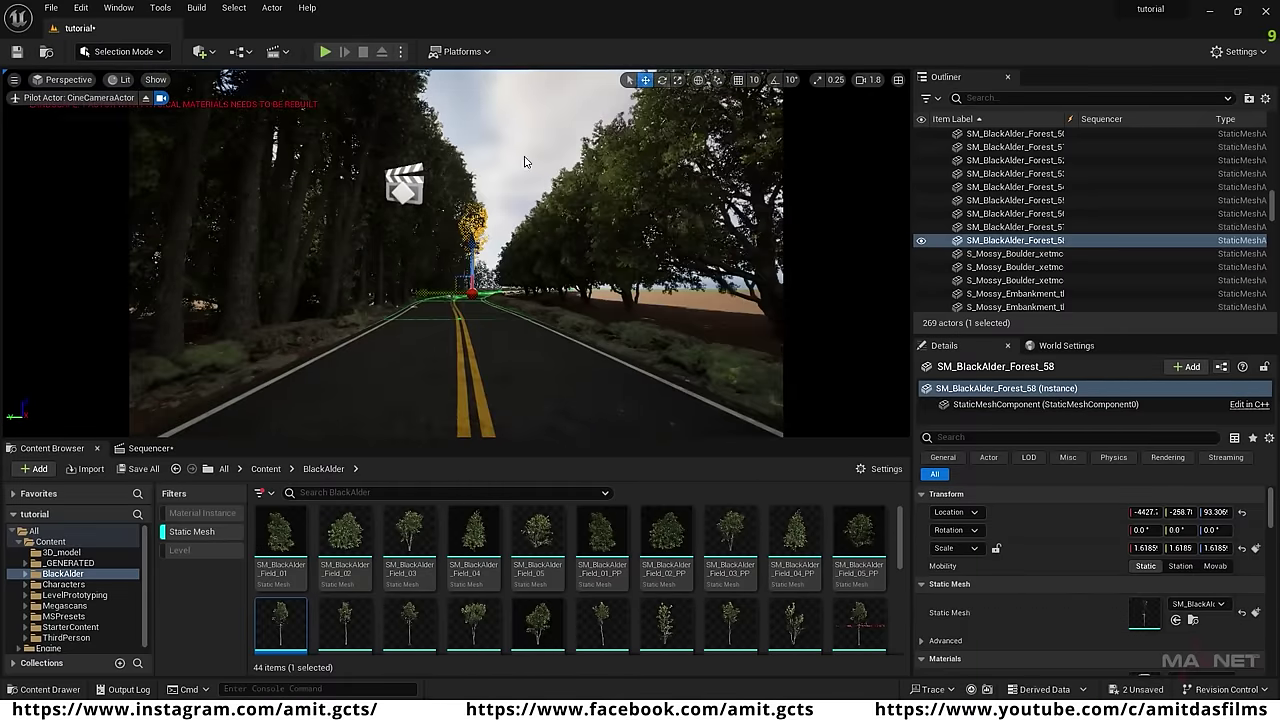
Place several copies of the enlarged forest alder along the left verge toward the next bend.
{"action": "left_click", "coordinate": [525, 161]}
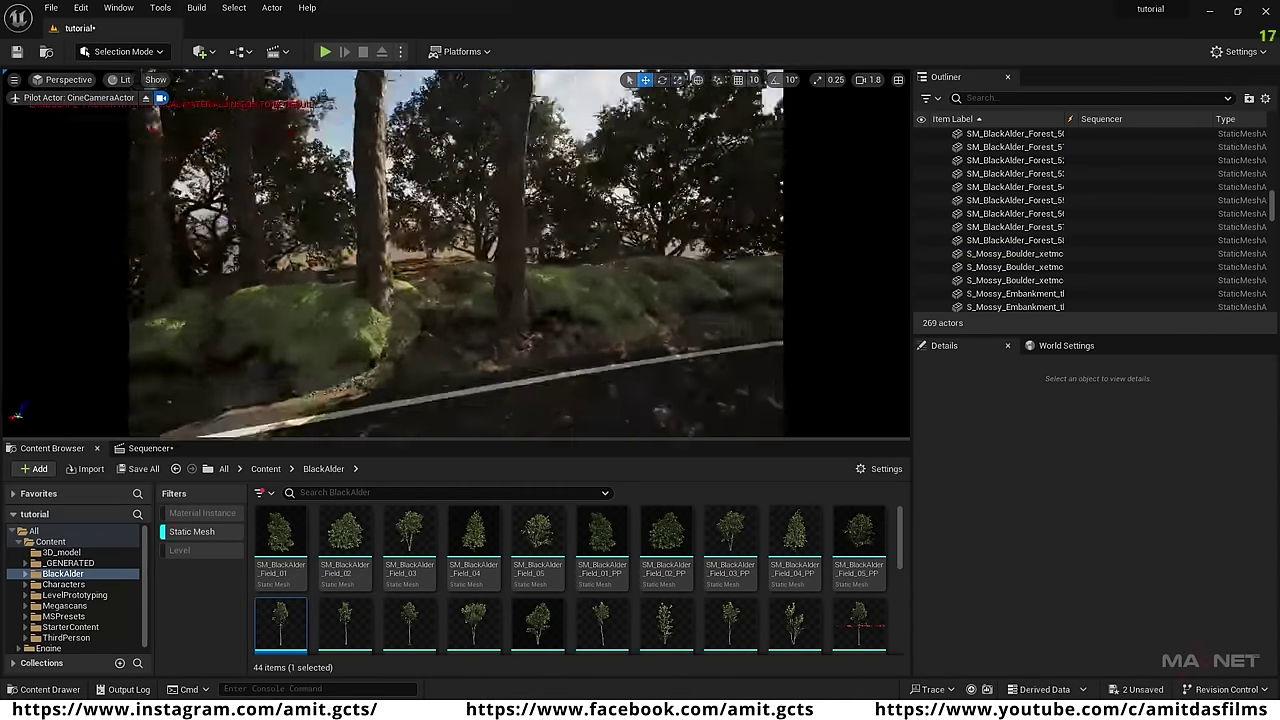
{"action": "right_click_drag", "start_coordinate": [400, 280], "coordinate": [520, 280]}
{"action": "left_click", "coordinate": [372, 250]}
{"action": "left_click_drag", "start_coordinate": [372, 340], "coordinate": [537, 328], "text": "alt"}
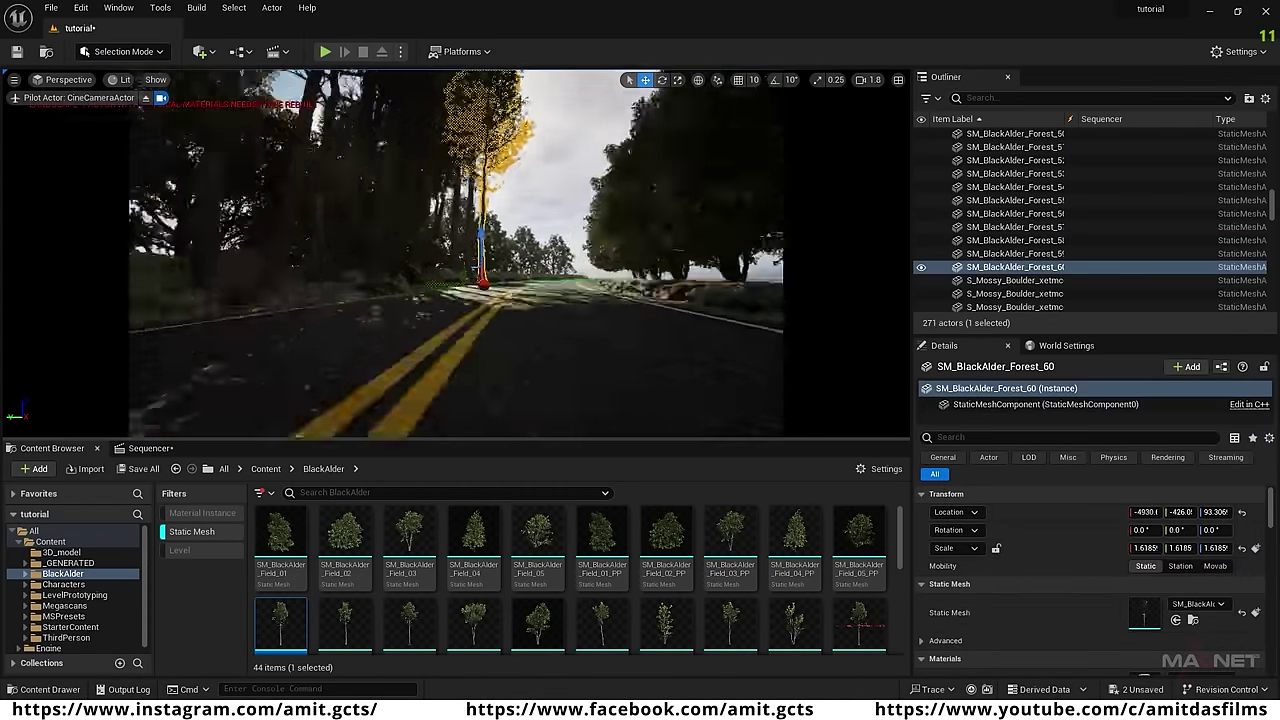
{"action": "right_click_drag", "start_coordinate": [520, 285], "coordinate": [420, 285]}
{"action": "left_click_drag", "start_coordinate": [483, 285], "coordinate": [391, 300], "text": "alt"}
{"action": "right_click_drag", "start_coordinate": [480, 290], "coordinate": [390, 285]}
{"action": "left_click_drag", "start_coordinate": [391, 300], "coordinate": [471, 275], "text": "alt"}
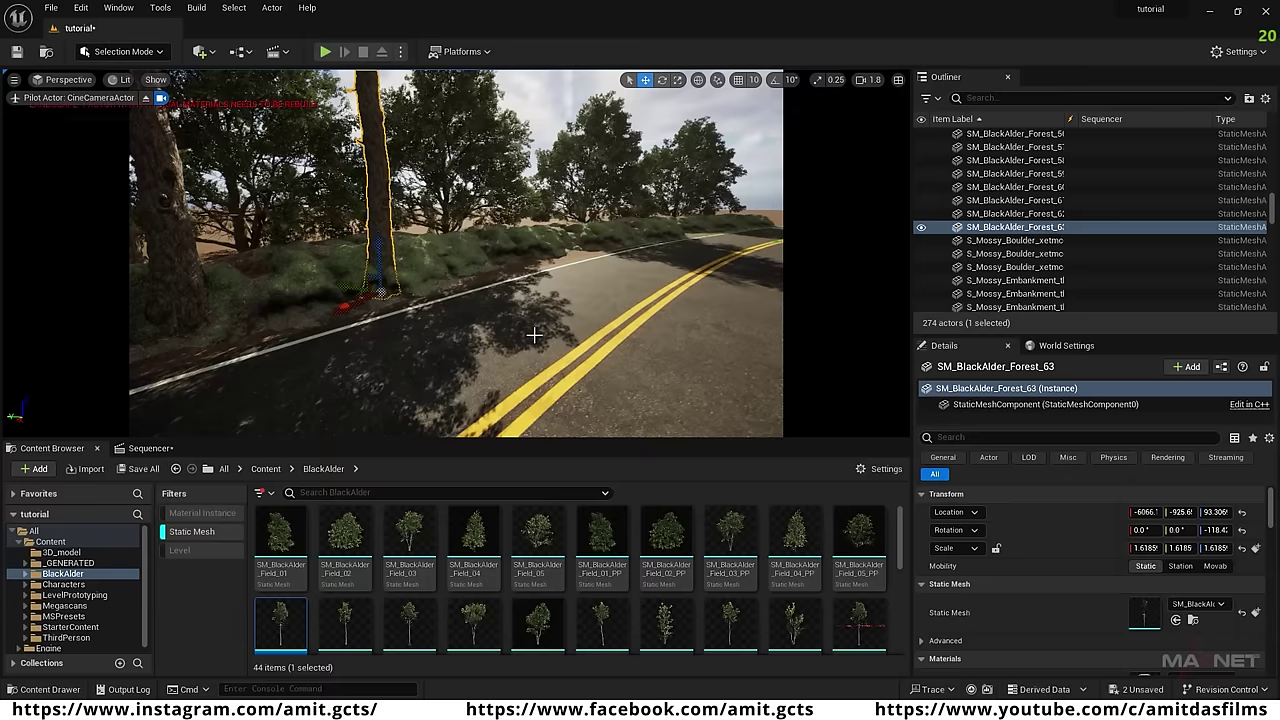
Rotate the newest alder, add a SM_BlackAlder_Forest_07 beyond it and duplicate another trunk along the road edge.
{"action": "key", "text": "e"}
{"action": "mouse_move", "coordinate": [350, 289]}
{"action": "left_mouse_down", "text": "alt"}
{"action": "mouse_move", "coordinate": [412, 291]}
{"action": "mouse_move", "coordinate": [289, 282]}
{"action": "mouse_move", "coordinate": [334, 300]}
{"action": "left_mouse_up", "text": "alt"}
{"action": "key", "text": "w"}
{"action": "left_click_drag", "start_coordinate": [666, 625], "coordinate": [474, 290]}
{"action": "mouse_move", "coordinate": [474, 290]}
{"action": "right_mouse_down"}
{"action": "mouse_move", "coordinate": [380, 290]}
{"action": "mouse_move", "coordinate": [470, 290]}
{"action": "right_mouse_up"}
{"action": "left_click_drag", "start_coordinate": [378, 310], "coordinate": [476, 347], "text": "alt"}
Fill the left bank with a SM_BlackAlder_Field_03, a SM_BlackAlder_Forest_06 and a SM_BlackAlder_Forest_07.
{"action": "left_click_drag", "start_coordinate": [409, 540], "coordinate": [330, 300]}
{"action": "right_click_drag", "start_coordinate": [440, 295], "coordinate": [390, 300]}
{"action": "left_click_drag", "start_coordinate": [602, 625], "coordinate": [497, 355]}
{"action": "left_click_drag", "start_coordinate": [666, 625], "coordinate": [586, 340]}
Copy an enlarged trunk to the gap in front of the lone broad alder at the left road edge.
{"action": "right_click_drag", "start_coordinate": [500, 300], "coordinate": [440, 300]}
{"action": "left_click", "coordinate": [420, 250]}
{"action": "left_click_drag", "start_coordinate": [420, 320], "coordinate": [529, 230], "text": "alt"}
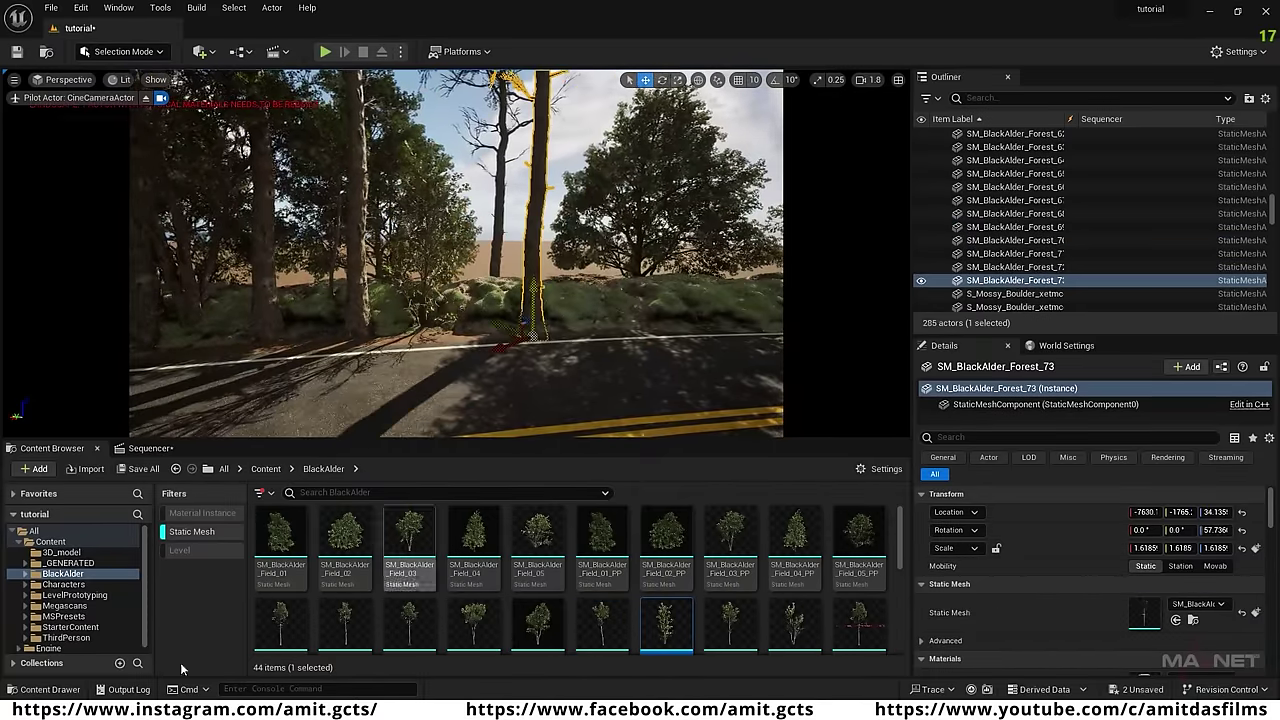
Add SM_BlackAlder_Forest_08, SM_BlackAlder_Forest_01 and SM_BlackAlder_Field_01_PP trees to the left bank.
{"action": "left_click_drag", "start_coordinate": [729, 625], "coordinate": [500, 300]}
{"action": "key", "text": "r"}
{"action": "left_click_drag", "start_coordinate": [281, 625], "coordinate": [600, 330]}
{"action": "right_click_drag", "start_coordinate": [600, 300], "coordinate": [560, 300]}
{"action": "left_click_drag", "start_coordinate": [602, 540], "coordinate": [480, 329]}
Duplicate the tall trunk to the left verge just before the curve.
{"action": "key", "text": "e"}
{"action": "right_click_drag", "start_coordinate": [480, 300], "coordinate": [620, 300]}
{"action": "key", "text": "w"}
{"action": "left_click", "coordinate": [365, 250]}
{"action": "left_click_drag", "start_coordinate": [340, 316], "coordinate": [493, 283], "text": "alt"}
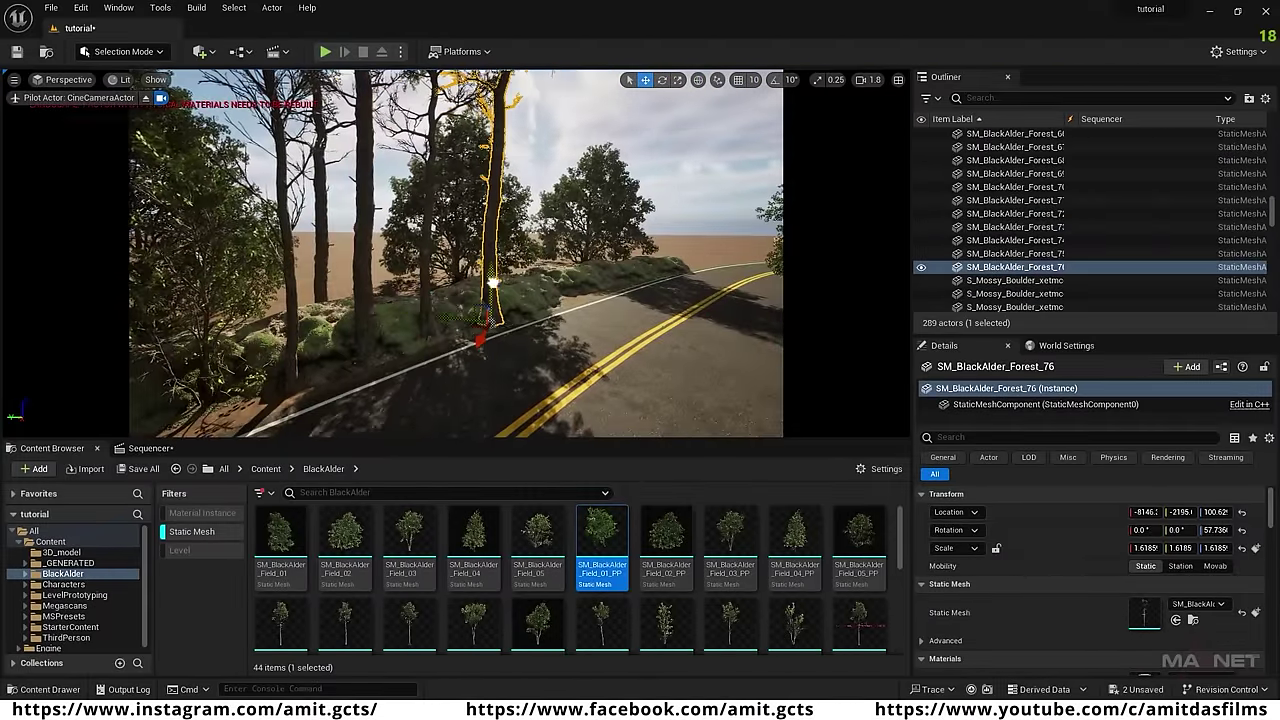
Add two more copies of the tall alder around the curve and rotate the last one.
{"action": "left_click_drag", "start_coordinate": [412, 317], "coordinate": [514, 346], "text": "alt"}
{"action": "left_click_drag", "start_coordinate": [514, 346], "coordinate": [540, 388], "text": "alt"}
{"action": "key", "text": "e"}
{"action": "left_click_drag", "start_coordinate": [529, 310], "coordinate": [550, 330]}
{"action": "key", "text": "w"}
Duplicate another trunk farther around the curve, copy it once more and give that copy a different rotation.
{"action": "left_click", "coordinate": [455, 260]}
{"action": "left_click_drag", "start_coordinate": [457, 312], "coordinate": [531, 300], "text": "alt"}
{"action": "right_click_drag", "start_coordinate": [531, 300], "coordinate": [430, 310]}
{"action": "left_click_drag", "start_coordinate": [514, 337], "coordinate": [420, 385], "text": "alt"}
{"action": "key", "text": "e"}
{"action": "left_click_drag", "start_coordinate": [436, 312], "coordinate": [462, 330]}
{"action": "key", "text": "w"}
Continue the tree line with three more trunk copies and a SM_BlackAlder_Forest_08 at the far end of the road.
{"action": "right_click_drag", "start_coordinate": [462, 300], "coordinate": [600, 300]}
{"action": "left_click_drag", "start_coordinate": [250, 290], "coordinate": [526, 257], "text": "alt"}
{"action": "right_click_drag", "start_coordinate": [526, 257], "coordinate": [426, 257]}
{"action": "left_click_drag", "start_coordinate": [426, 300], "coordinate": [560, 255], "text": "alt"}
{"action": "left_click_drag", "start_coordinate": [560, 255], "coordinate": [608, 299], "text": "alt"}
{"action": "right_click_drag", "start_coordinate": [608, 299], "coordinate": [383, 257]}
{"action": "left_click_drag", "start_coordinate": [730, 625], "coordinate": [490, 260]}
{"action": "right_click_drag", "start_coordinate": [490, 260], "coordinate": [458, 300]}
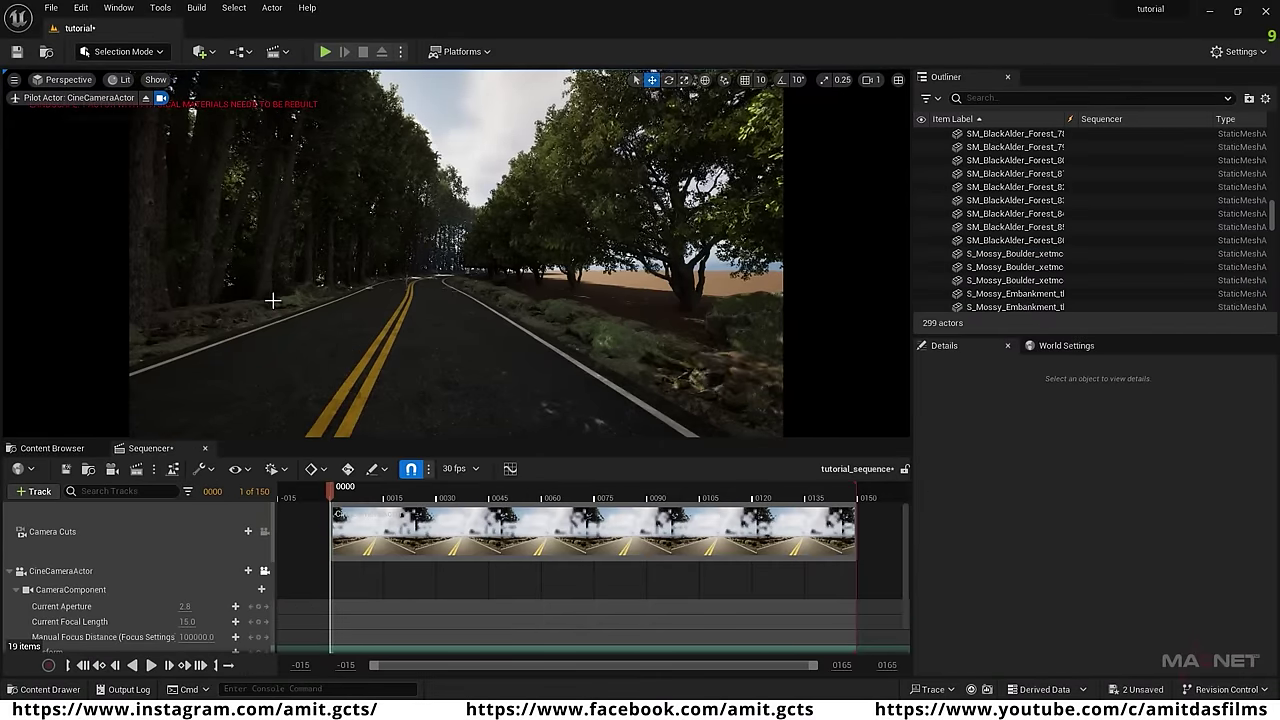
Reframe the cine camera over the road's centre line and redirect the sun so tree shadows fall across the road.
{"action": "right_click_drag", "start_coordinate": [283, 340], "coordinate": [405, 383]}
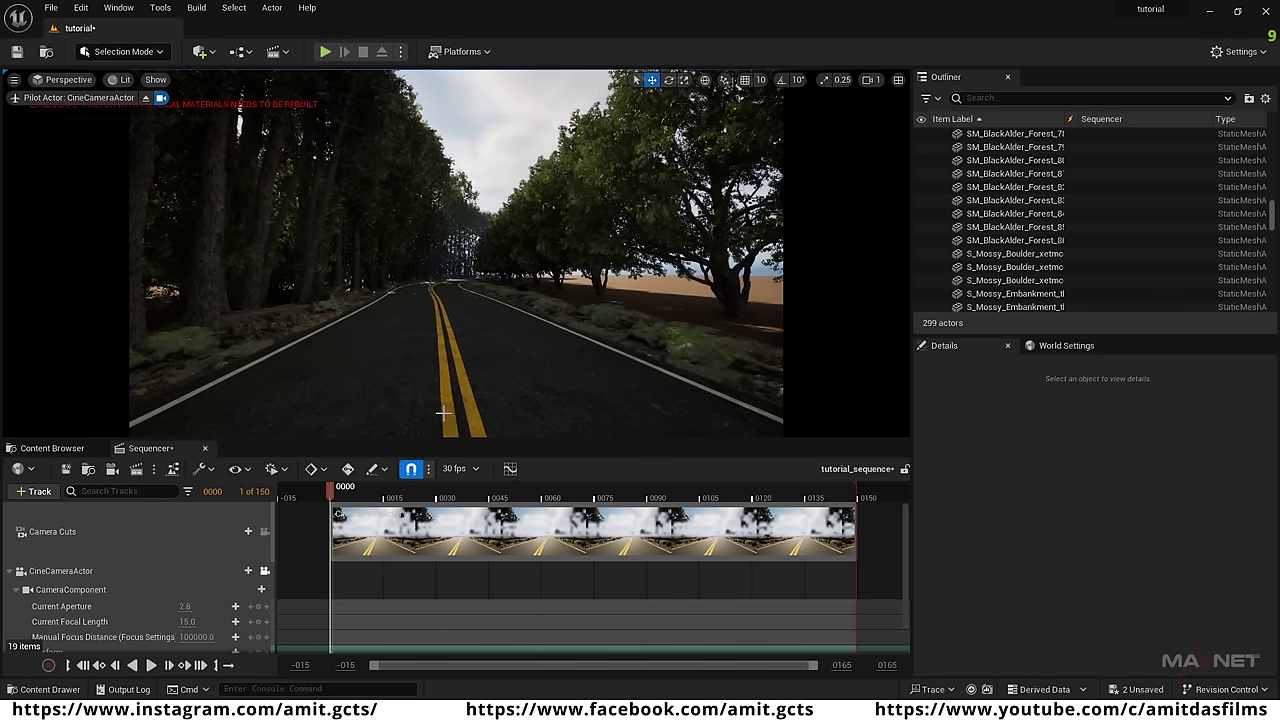
{"action": "key", "text": "ctrl+l"}
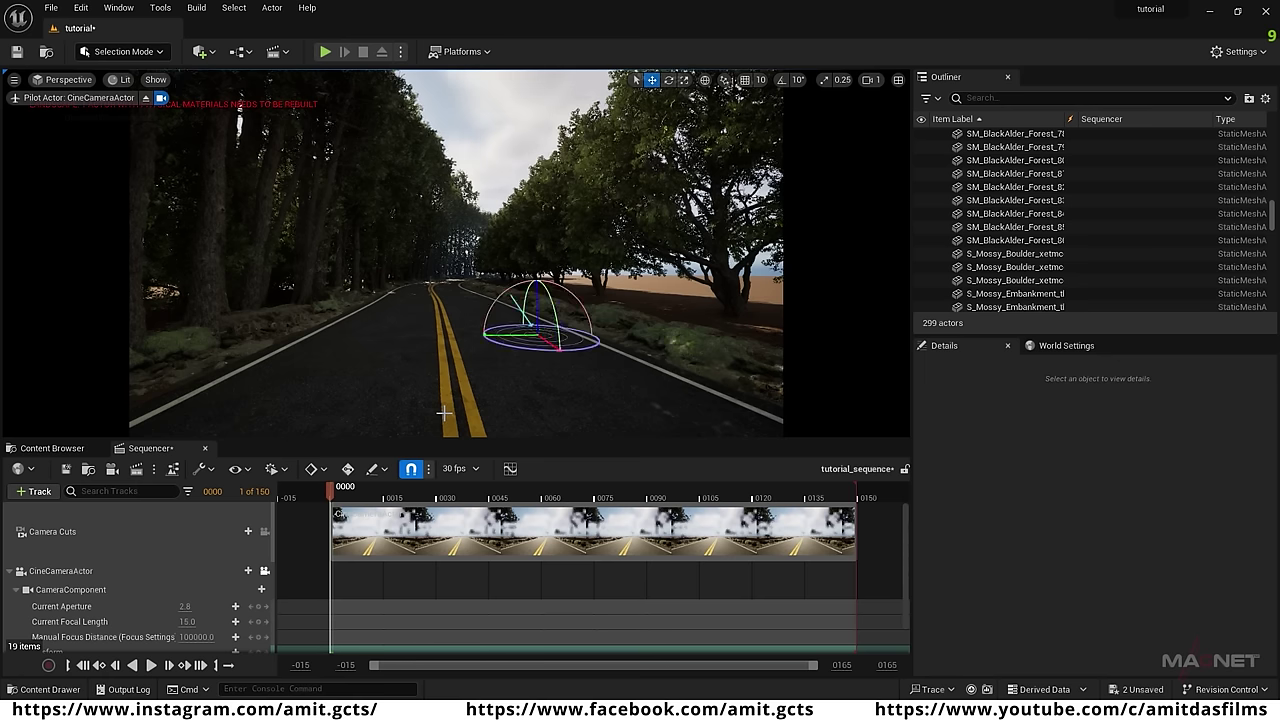
{"action": "key", "text": "ctrl+l"}
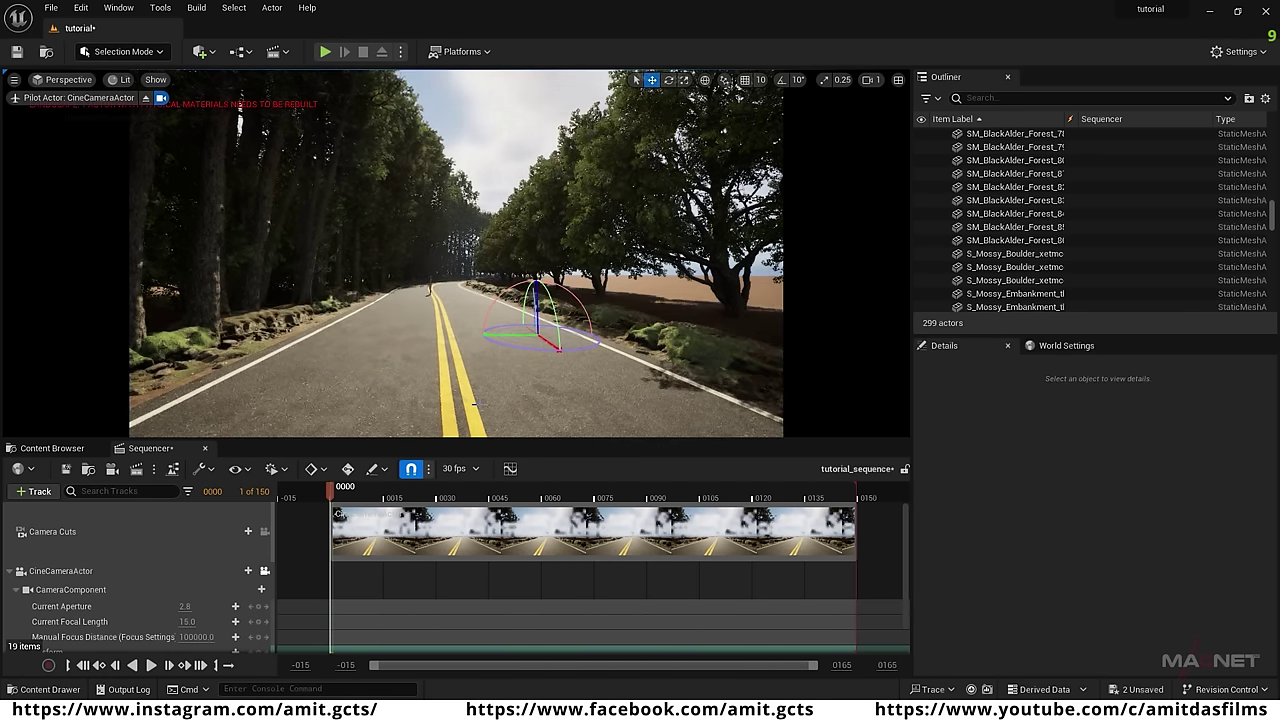
{"action": "key", "text": "ctrl+l"}
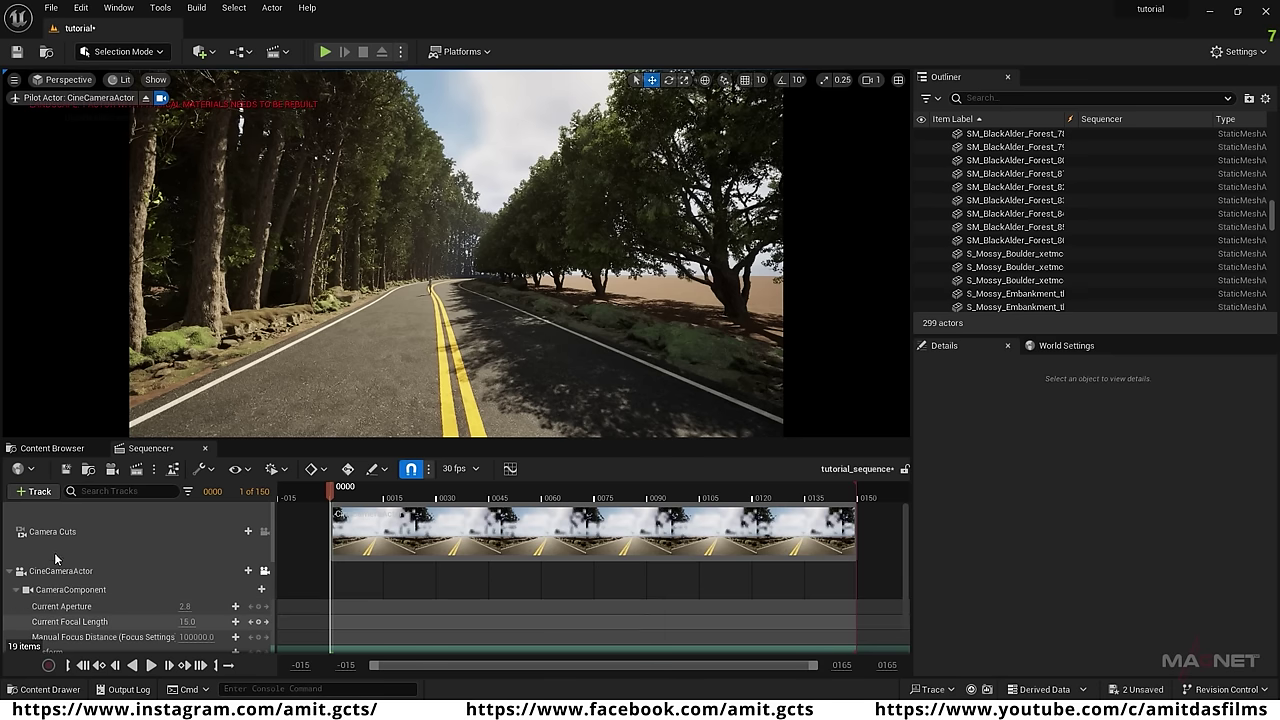
Set the camera's Current Aperture to 11 in the level sequence.
{"action": "left_click", "coordinate": [184, 606]}
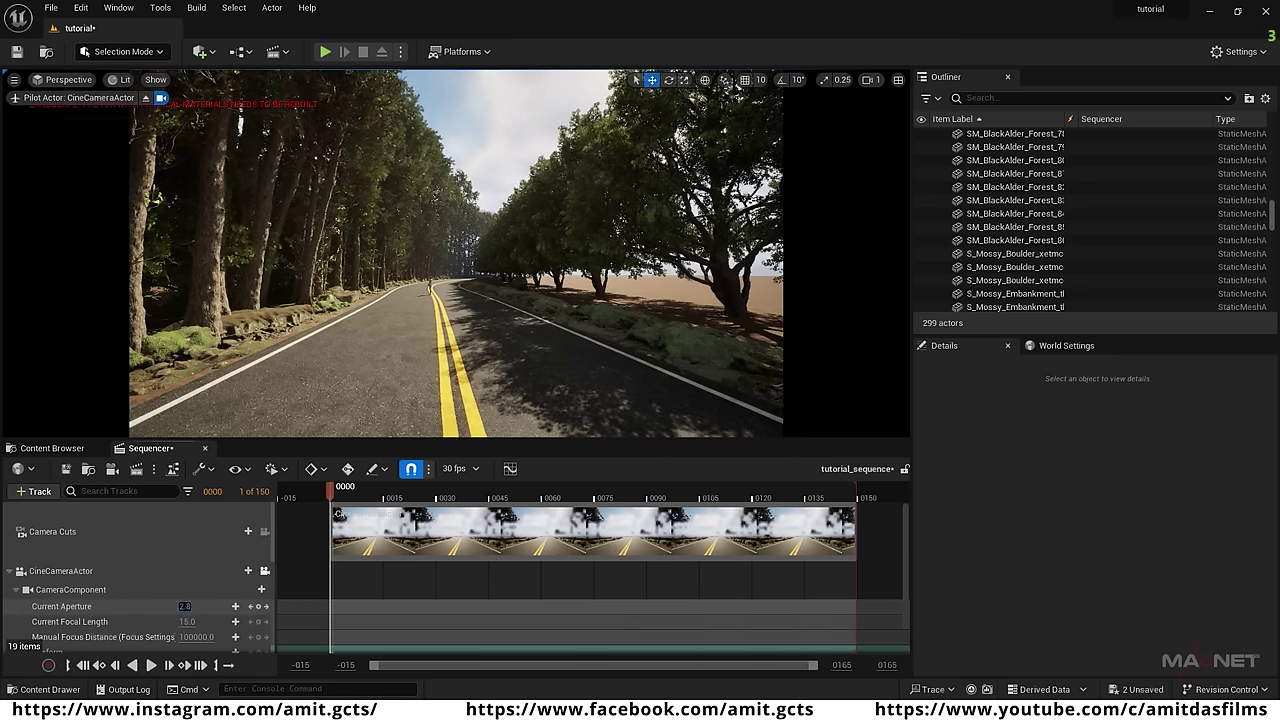
{"action": "type", "text": "11"}
{"action": "key", "text": "Return"}
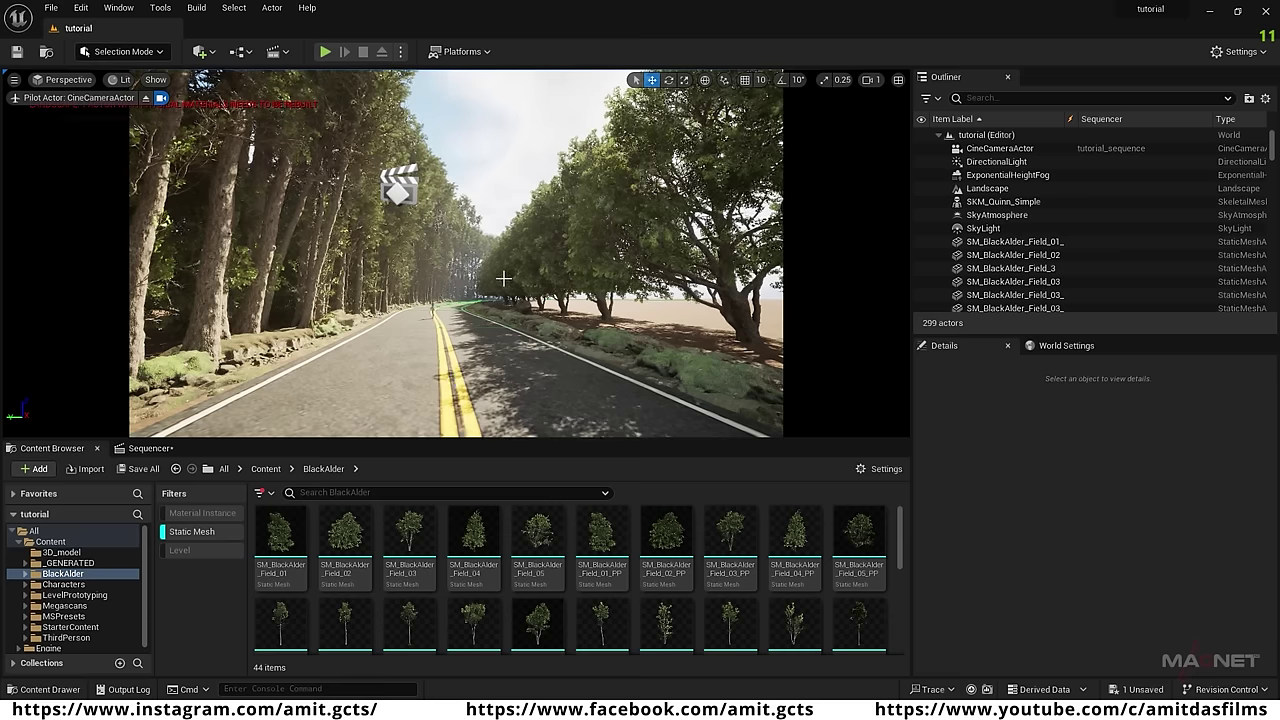
Duplicate a tall left-side alder twice onto the right bank, rotate the last copy to about 17.6° and adjust its height.
{"action": "left_click", "coordinate": [210, 314]}
{"action": "left_click_drag", "start_coordinate": [210, 350], "coordinate": [594, 337], "text": "alt"}
{"action": "right_click_drag", "start_coordinate": [594, 337], "coordinate": [720, 337]}
{"action": "left_click_drag", "start_coordinate": [420, 330], "coordinate": [345, 330], "text": "alt"}
{"action": "key", "text": "e"}
{"action": "left_click_drag", "start_coordinate": [345, 344], "coordinate": [326, 342]}
{"action": "key", "text": "w"}
{"action": "left_click_drag", "start_coordinate": [343, 290], "coordinate": [343, 298]}
Set the engine scalability to High.
{"action": "left_click", "coordinate": [1240, 52]}
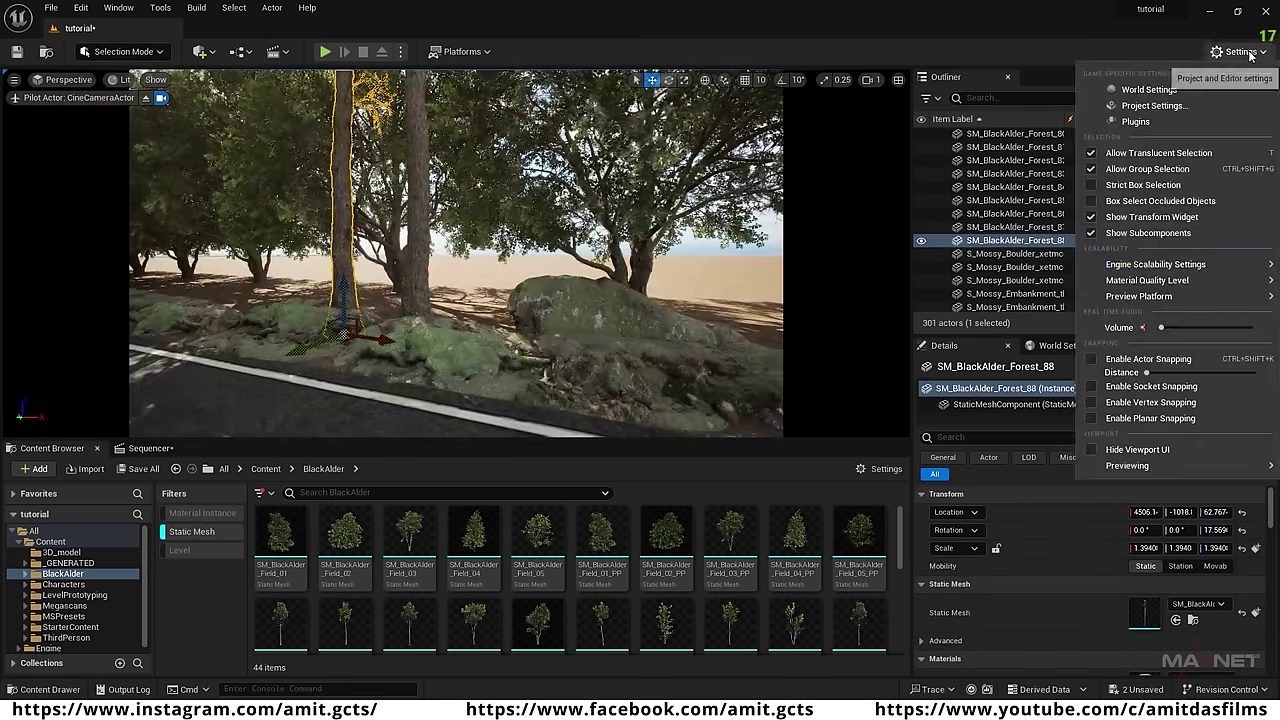
{"action": "left_click", "coordinate": [760, 285]}
{"action": "key", "text": "Escape"}
Duplicate a tall alder on the right bank and place SM_BlackAlder_Field_03_PP, a forest alder and SM_BlackAlder_Field_05_PP around it.
{"action": "left_click", "coordinate": [420, 290]}
{"action": "left_click_drag", "start_coordinate": [420, 310], "coordinate": [337, 306], "text": "alt"}
{"action": "left_click_drag", "start_coordinate": [729, 535], "coordinate": [539, 374]}
{"action": "right_click_drag", "start_coordinate": [539, 374], "coordinate": [440, 374]}
{"action": "left_click_drag", "start_coordinate": [602, 625], "coordinate": [600, 368]}
{"action": "key", "text": "e"}
{"action": "left_click_drag", "start_coordinate": [859, 540], "coordinate": [600, 365]}
Duplicate a tall alder trunk twice among the mossy rocks of the right bank and rotate the last copy.
{"action": "left_click", "coordinate": [680, 280]}
{"action": "key", "text": "w"}
{"action": "left_click_drag", "start_coordinate": [680, 350], "coordinate": [514, 271], "text": "alt"}
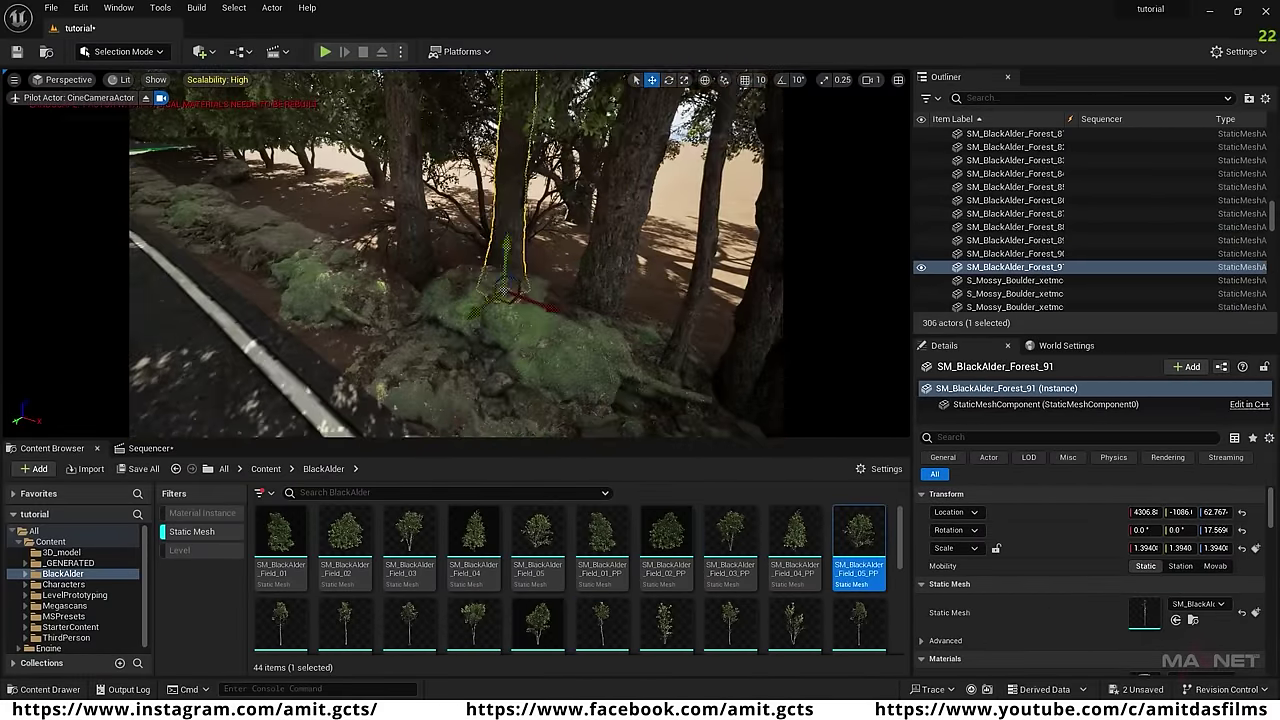
{"action": "key", "text": "e"}
{"action": "right_click_drag", "start_coordinate": [514, 271], "coordinate": [571, 300]}
{"action": "left_click_drag", "start_coordinate": [571, 337], "coordinate": [386, 314], "text": "alt"}
{"action": "left_click_drag", "start_coordinate": [450, 330], "coordinate": [420, 350]}
Place a forest alder on the right bank, lower it into the ground, then duplicate it and lower the copy.
{"action": "left_click_drag", "start_coordinate": [281, 625], "coordinate": [330, 282]}
{"action": "key", "text": "w"}
{"action": "left_click_drag", "start_coordinate": [323, 231], "coordinate": [323, 260]}
{"action": "right_click_drag", "start_coordinate": [420, 280], "coordinate": [320, 280]}
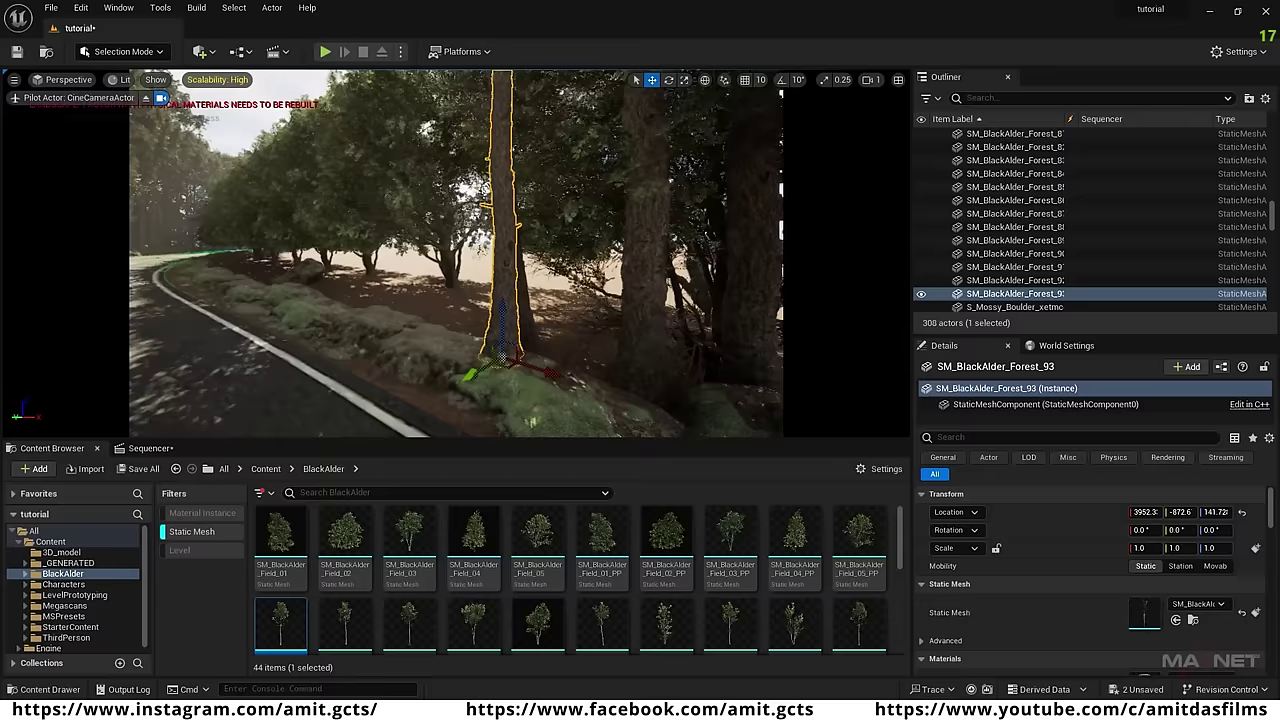
{"action": "key", "text": "e"}
{"action": "left_click_drag", "start_coordinate": [530, 385], "coordinate": [440, 340], "text": "alt"}
{"action": "key", "text": "w"}
{"action": "left_click_drag", "start_coordinate": [377, 275], "coordinate": [377, 295]}
{"action": "right_click_drag", "start_coordinate": [420, 290], "coordinate": [320, 290]}
Place two more forest alders farther along the right bank and lower the second one into the ground.
{"action": "left_click_drag", "start_coordinate": [730, 628], "coordinate": [680, 355]}
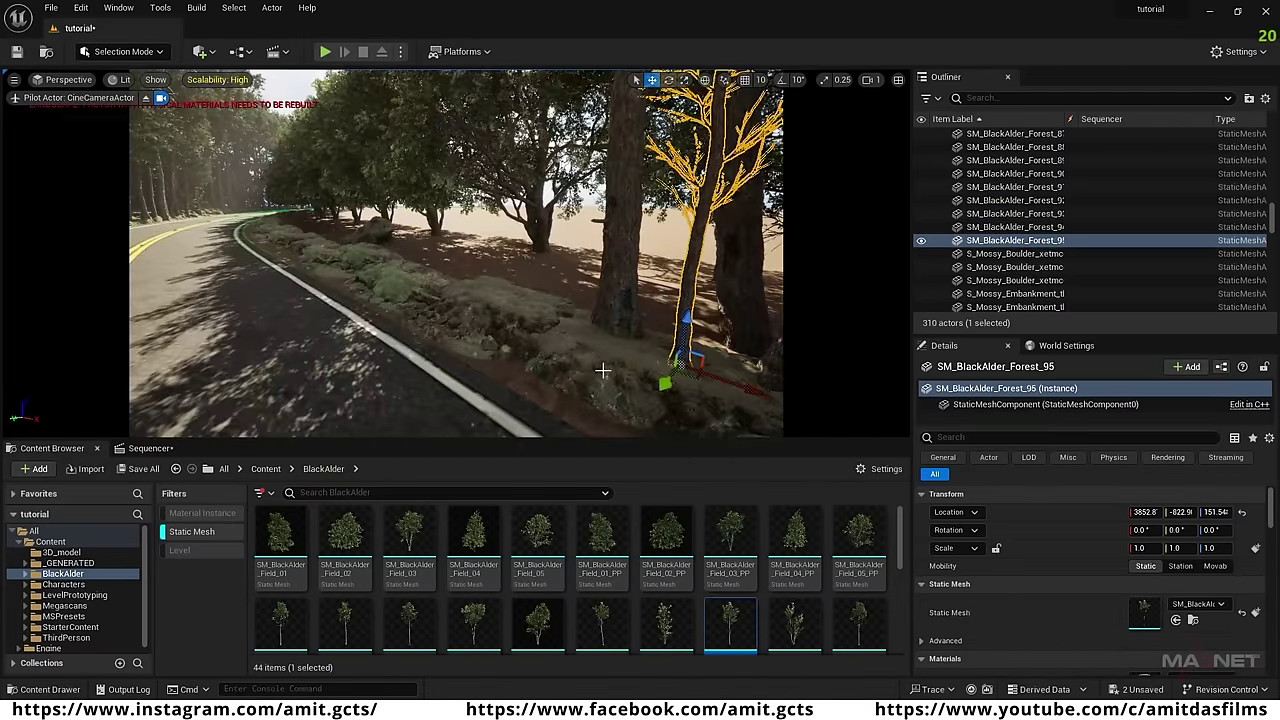
{"action": "right_click_drag", "start_coordinate": [603, 374], "coordinate": [700, 374]}
{"action": "left_click_drag", "start_coordinate": [281, 625], "coordinate": [420, 320]}
{"action": "left_click_drag", "start_coordinate": [414, 263], "coordinate": [414, 280]}
{"action": "right_click_drag", "start_coordinate": [429, 374], "coordinate": [530, 374]}
Duplicate the newly placed alder along the right road edge, with its rotation at about 79°.
{"action": "left_click_drag", "start_coordinate": [429, 374], "coordinate": [420, 368]}
{"action": "left_click_drag", "start_coordinate": [470, 342], "coordinate": [350, 355], "text": "alt"}
{"action": "key", "text": "e"}
{"action": "key", "text": "w"}
{"action": "right_click_drag", "start_coordinate": [460, 300], "coordinate": [371, 300]}
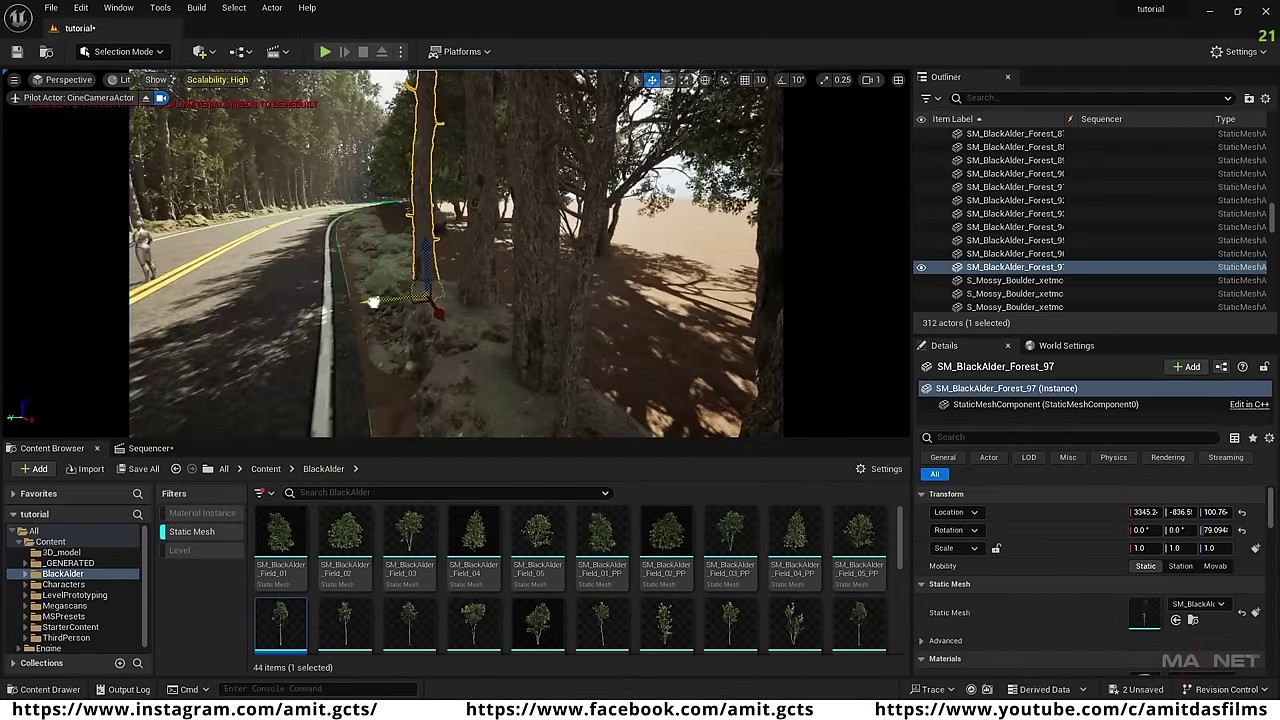
Duplicate the alder trunk again and place SM_BlackAlder_Field_02_PP behind the bank, scaled down to about 0.41.
{"action": "left_click_drag", "start_coordinate": [400, 314], "coordinate": [300, 300], "text": "alt"}
{"action": "key", "text": "e"}
{"action": "left_click_drag", "start_coordinate": [666, 535], "coordinate": [400, 345]}
{"action": "key", "text": "r"}
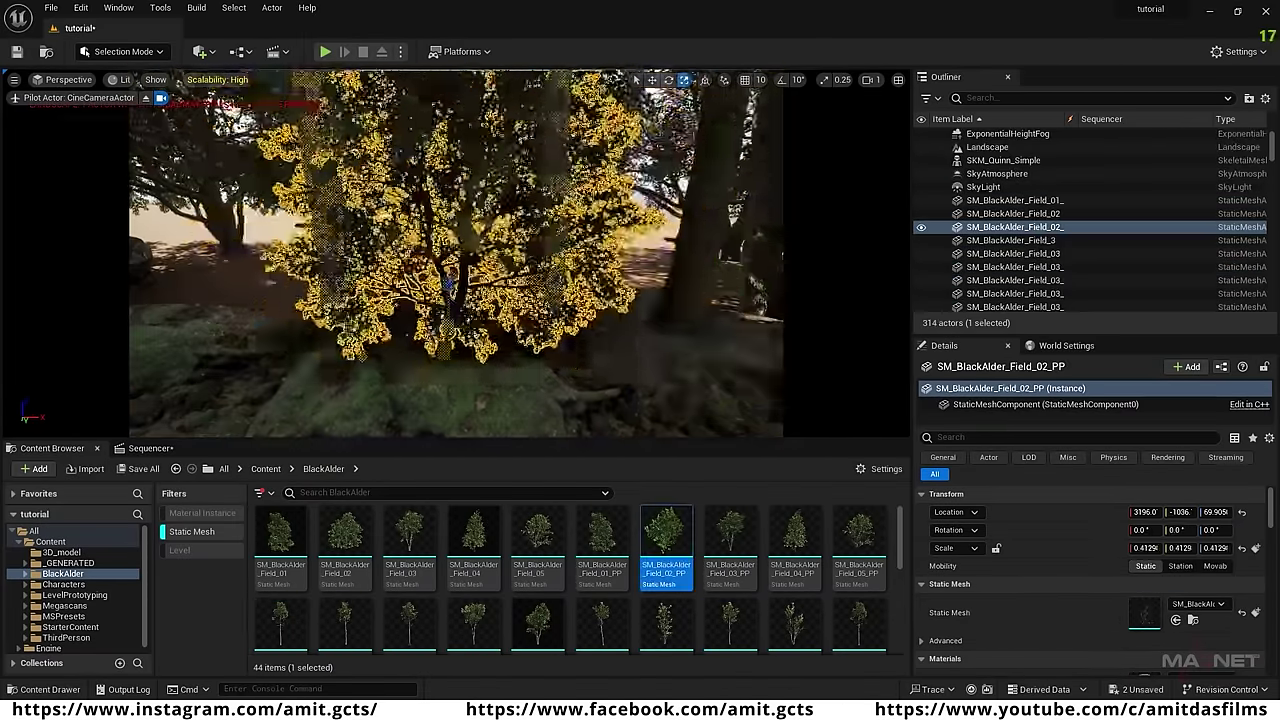
{"action": "key", "text": "w"}
{"action": "key", "text": "Escape"}
Duplicate a slim alder trunk twice along the mossy right bank and rotate the last copy.
{"action": "right_click_drag", "start_coordinate": [448, 300], "coordinate": [520, 300]}
{"action": "left_click", "coordinate": [375, 258]}
{"action": "left_click_drag", "start_coordinate": [380, 340], "coordinate": [215, 362], "text": "alt"}
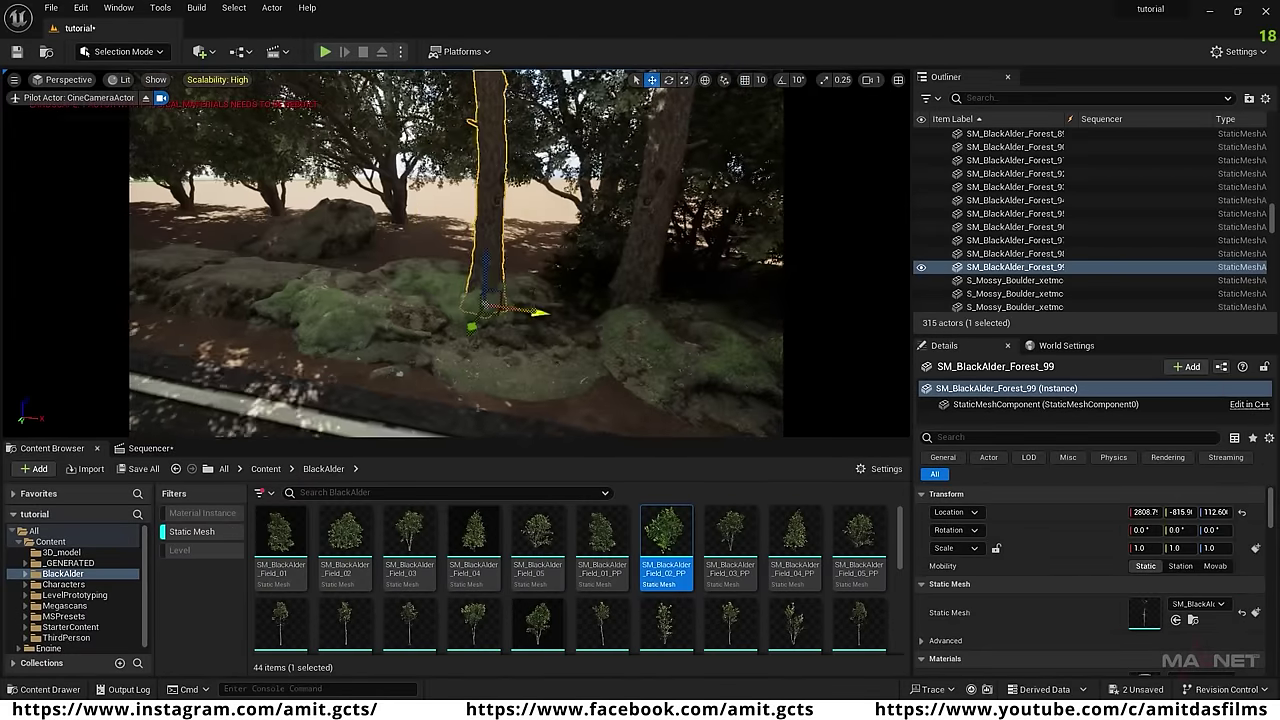
{"action": "left_click_drag", "start_coordinate": [537, 313], "coordinate": [487, 308], "text": "alt"}
{"action": "key", "text": "e"}
{"action": "left_click_drag", "start_coordinate": [480, 245], "coordinate": [500, 260]}
{"action": "key", "text": "r"}
Fill the gaps between the trunks with SM_BlackAlder_Field_04_PP and SM_BlackAlder_Field_05.
{"action": "left_click_drag", "start_coordinate": [794, 540], "coordinate": [425, 300]}
{"action": "right_click_drag", "start_coordinate": [460, 285], "coordinate": [360, 285]}
{"action": "left_click_drag", "start_coordinate": [537, 535], "coordinate": [540, 320]}
Place another forest alder near the right road edge and rotate it to about -15°.
{"action": "left_click", "coordinate": [560, 240]}
{"action": "right_click_drag", "start_coordinate": [540, 300], "coordinate": [700, 300]}
{"action": "key", "text": "e"}
{"action": "left_click_drag", "start_coordinate": [281, 623], "coordinate": [465, 318]}
{"action": "left_click_drag", "start_coordinate": [510, 360], "coordinate": [537, 332]}
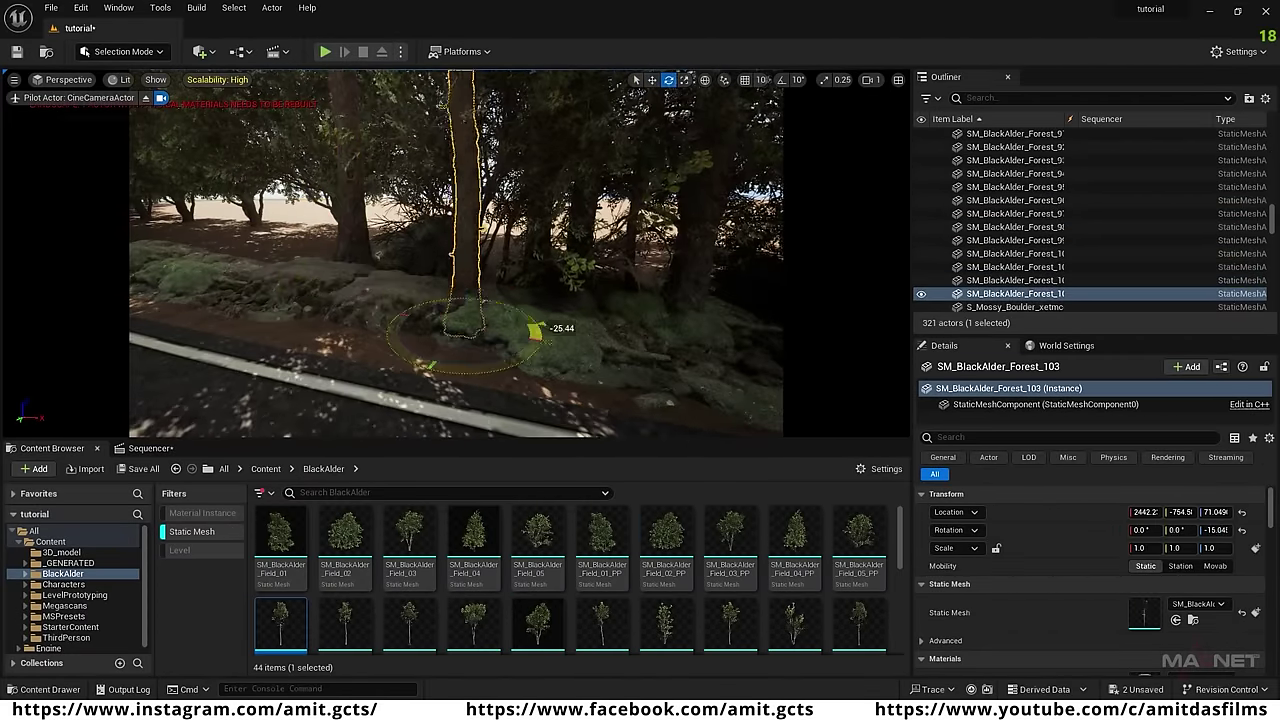
Duplicate a thick alder trunk at about 1.37 scale onto the right bank and tilt the copy slightly.
{"action": "right_click_drag", "start_coordinate": [480, 300], "coordinate": [700, 300]}
{"action": "left_click", "coordinate": [520, 250]}
{"action": "key", "text": "w"}
{"action": "left_click_drag", "start_coordinate": [508, 380], "coordinate": [620, 380], "text": "alt"}
{"action": "key", "text": "e"}
{"action": "left_click_drag", "start_coordinate": [560, 240], "coordinate": [600, 206]}
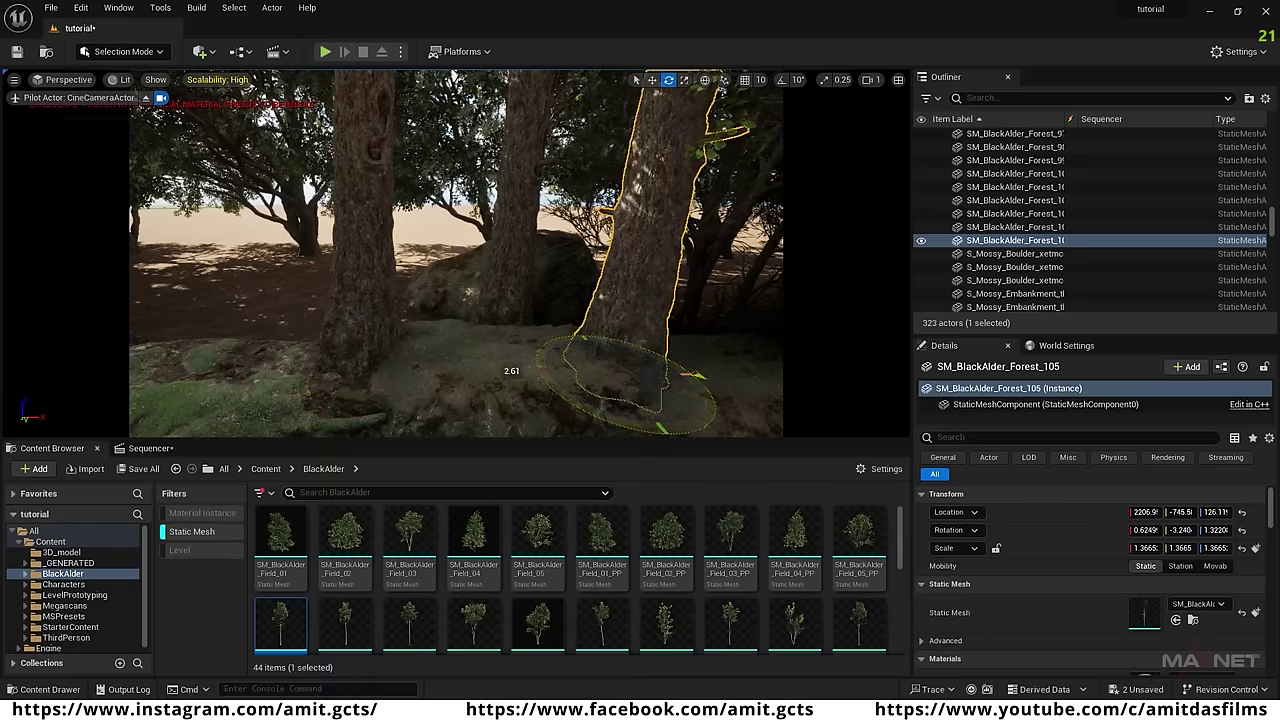
{"action": "key", "text": "r"}
Copy the thick leaning alder two more times along the bank and rotate the last copy to about 15°.
{"action": "key", "text": "w"}
{"action": "right_click_drag", "start_coordinate": [480, 300], "coordinate": [380, 300]}
{"action": "left_click_drag", "start_coordinate": [670, 315], "coordinate": [486, 349], "text": "alt"}
{"action": "right_click_drag", "start_coordinate": [486, 349], "coordinate": [400, 340]}
{"action": "left_click_drag", "start_coordinate": [486, 349], "coordinate": [508, 262], "text": "alt"}
{"action": "key", "text": "e"}
{"action": "left_click_drag", "start_coordinate": [540, 298], "coordinate": [575, 290]}
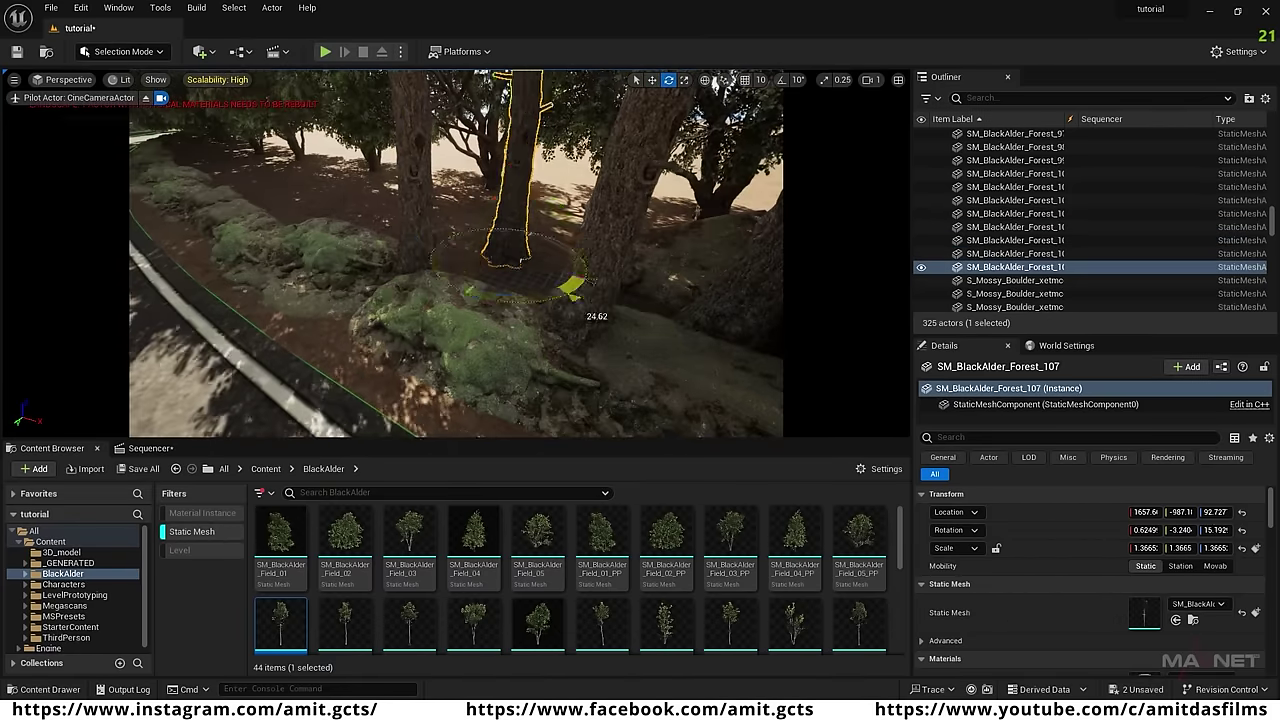
Add two more alder copies behind the right verge, scaling the last to about 0.97 and tilting it slightly.
{"action": "key", "text": "w"}
{"action": "left_click_drag", "start_coordinate": [450, 272], "coordinate": [300, 283], "text": "alt"}
{"action": "right_click_drag", "start_coordinate": [420, 300], "coordinate": [260, 300]}
{"action": "left_click_drag", "start_coordinate": [520, 300], "coordinate": [570, 310], "text": "alt"}
{"action": "key", "text": "r"}
{"action": "key", "text": "e"}
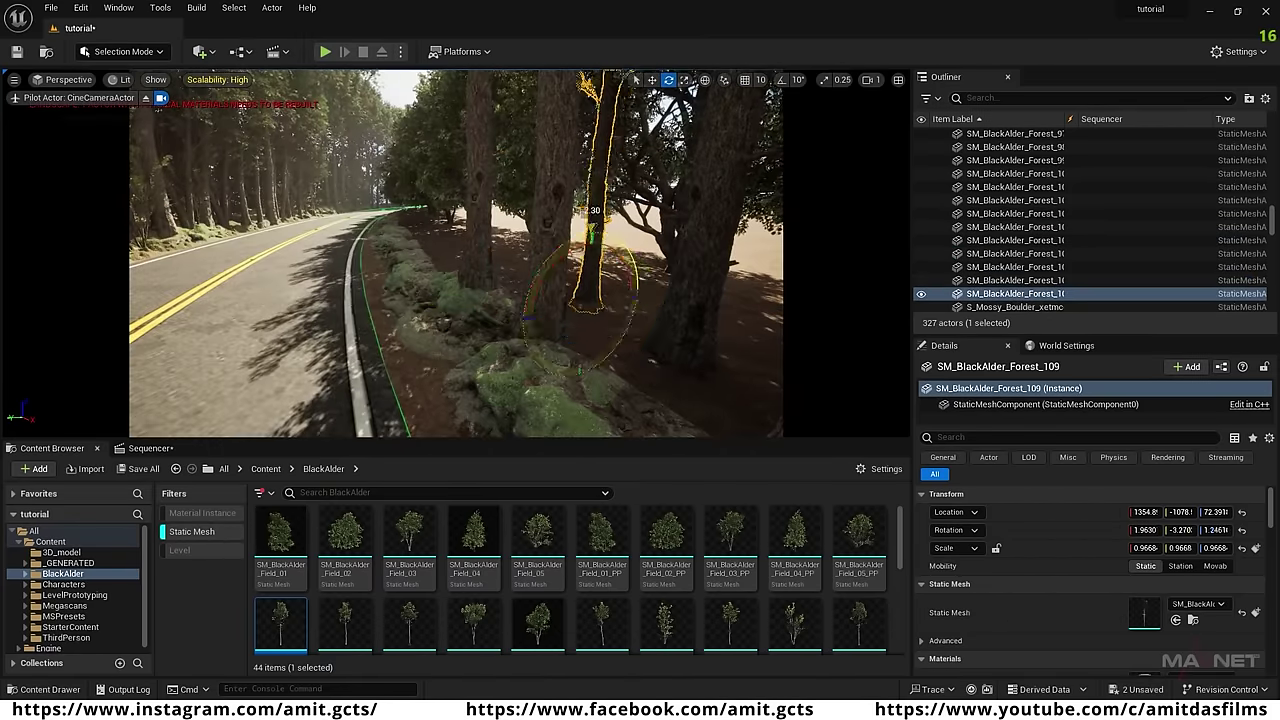
Duplicate the alder twice farther down the right roadside and tilt the last copy about 6° at roughly 1.02 scale.
{"action": "right_click_drag", "start_coordinate": [480, 300], "coordinate": [700, 300]}
{"action": "key", "text": "w"}
{"action": "left_click_drag", "start_coordinate": [400, 335], "coordinate": [300, 357], "text": "alt"}
{"action": "right_click_drag", "start_coordinate": [300, 357], "coordinate": [480, 357]}
{"action": "left_click_drag", "start_coordinate": [380, 330], "coordinate": [520, 320], "text": "alt"}
{"action": "key", "text": "e"}
{"action": "left_click_drag", "start_coordinate": [540, 250], "coordinate": [580, 270]}
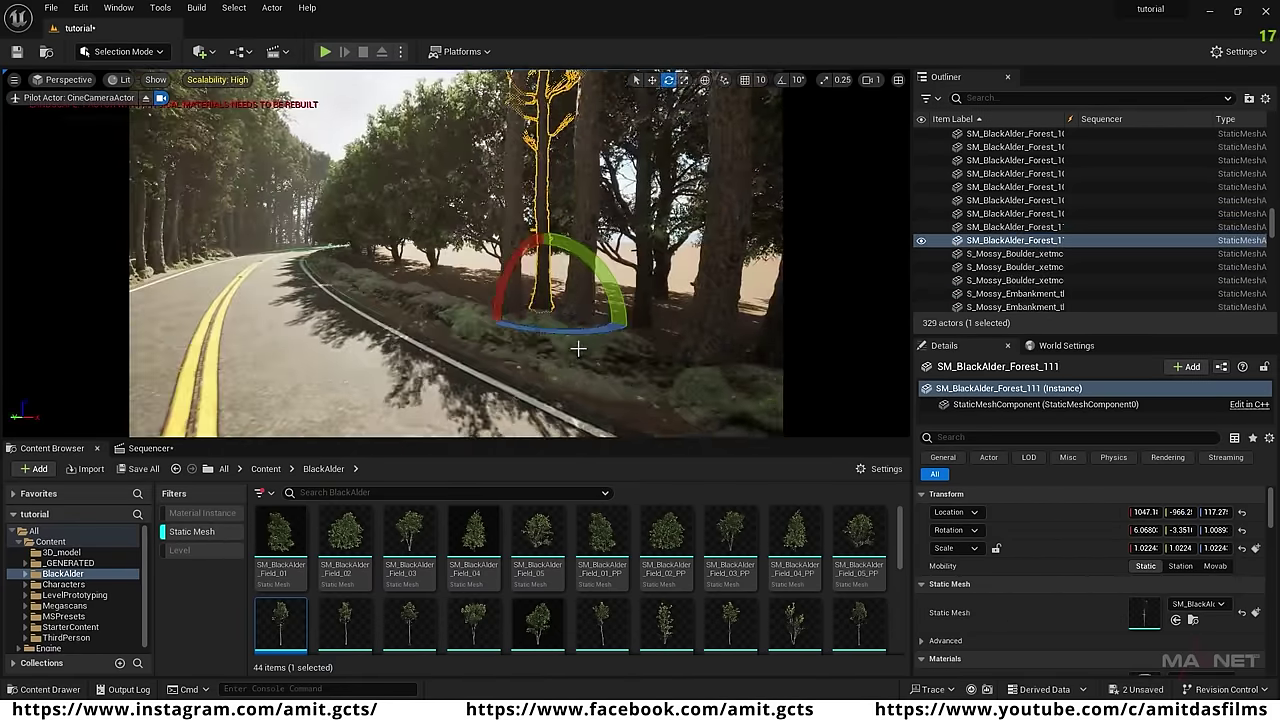
Duplicate the alder into the gap ahead on the right verge and adjust the rotation of a roadside trunk.
{"action": "key", "text": "w"}
{"action": "left_click_drag", "start_coordinate": [540, 322], "coordinate": [375, 285], "text": "alt"}
{"action": "key", "text": "r"}
{"action": "right_click_drag", "start_coordinate": [400, 300], "coordinate": [300, 300]}
{"action": "key", "text": "e"}
{"action": "left_click", "coordinate": [470, 250]}
{"action": "left_click_drag", "start_coordinate": [500, 355], "coordinate": [543, 360]}
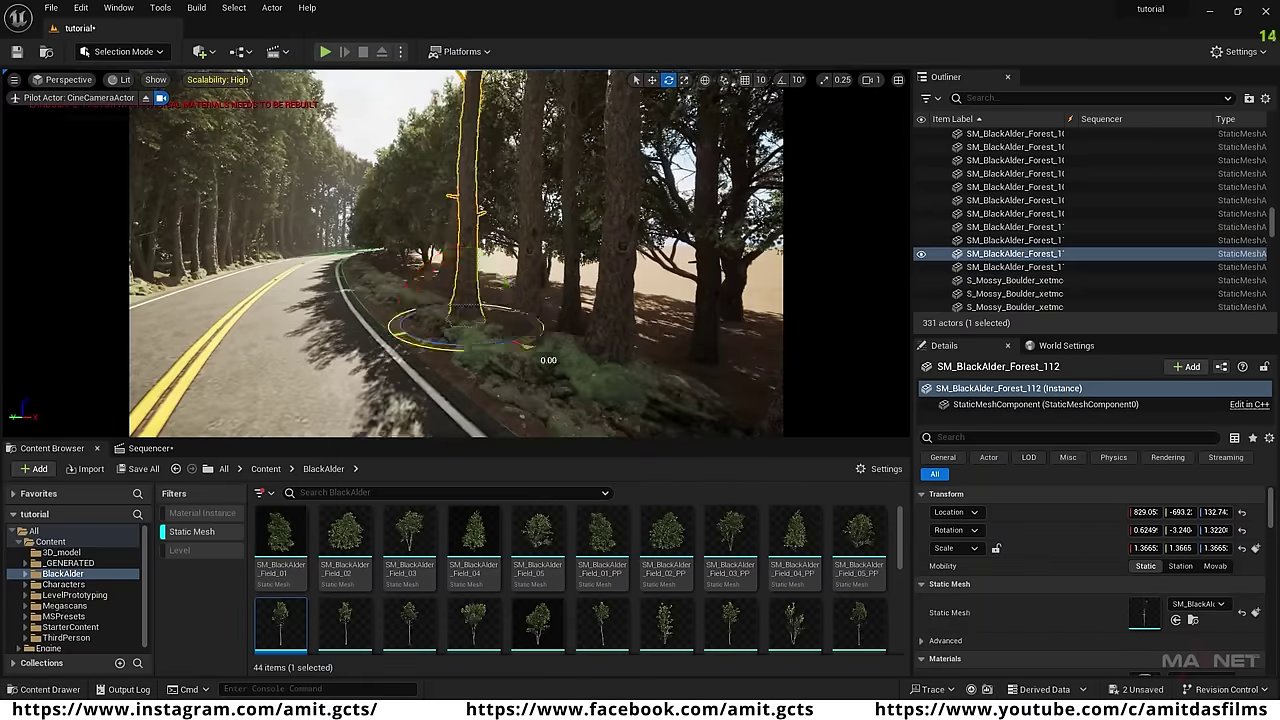
Duplicate a right-side trunk and place another forest alder, rotated to about 77° and scaled to about 1.7.
{"action": "left_click", "coordinate": [640, 250]}
{"action": "right_click_drag", "start_coordinate": [520, 300], "coordinate": [740, 300]}
{"action": "key", "text": "w"}
{"action": "left_click_drag", "start_coordinate": [200, 345], "coordinate": [260, 343], "text": "alt"}
{"action": "key", "text": "e"}
{"action": "left_click_drag", "start_coordinate": [345, 625], "coordinate": [450, 355]}
{"action": "key", "text": "r"}
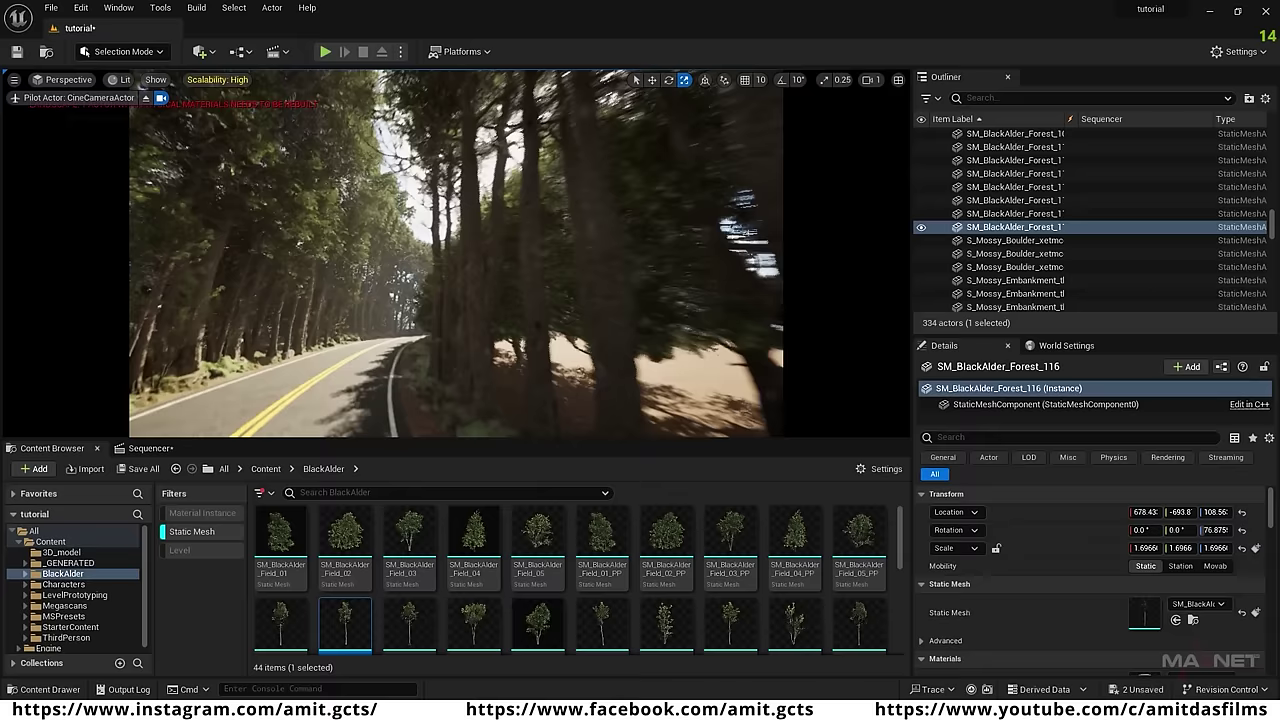
Duplicate the enlarged forest alder twice farther along the right side of the road.
{"action": "right_click_drag", "start_coordinate": [450, 300], "coordinate": [700, 300]}
{"action": "key", "text": "w"}
{"action": "left_click_drag", "start_coordinate": [400, 335], "coordinate": [251, 330], "text": "alt"}
{"action": "right_click_drag", "start_coordinate": [450, 300], "coordinate": [250, 300]}
{"action": "left_click_drag", "start_coordinate": [590, 322], "coordinate": [475, 296], "text": "alt"}
{"action": "right_click_drag", "start_coordinate": [467, 240], "coordinate": [640, 240]}
Extend the right tree row with further copies of the enlarged alder beside the white edge line.
{"action": "left_click", "coordinate": [450, 260]}
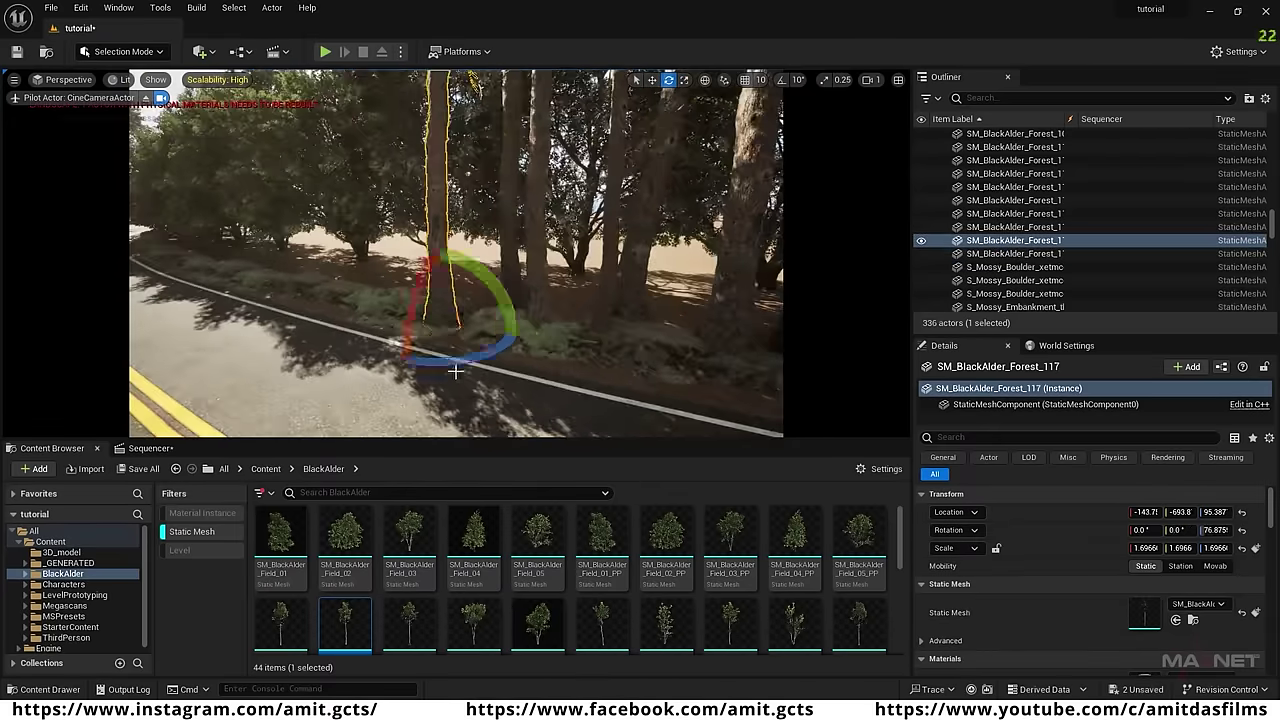
{"action": "key", "text": "w"}
{"action": "left_click_drag", "start_coordinate": [440, 318], "coordinate": [368, 314], "text": "alt"}
{"action": "left_click_drag", "start_coordinate": [350, 318], "coordinate": [380, 309], "text": "alt"}
{"action": "key", "text": "e"}
{"action": "left_click", "coordinate": [368, 270]}
Add two more enlarged forest alders at the end of the right row, rotating one to about -52°.
{"action": "left_click_drag", "start_coordinate": [345, 625], "coordinate": [278, 292]}
{"action": "key", "text": "w"}
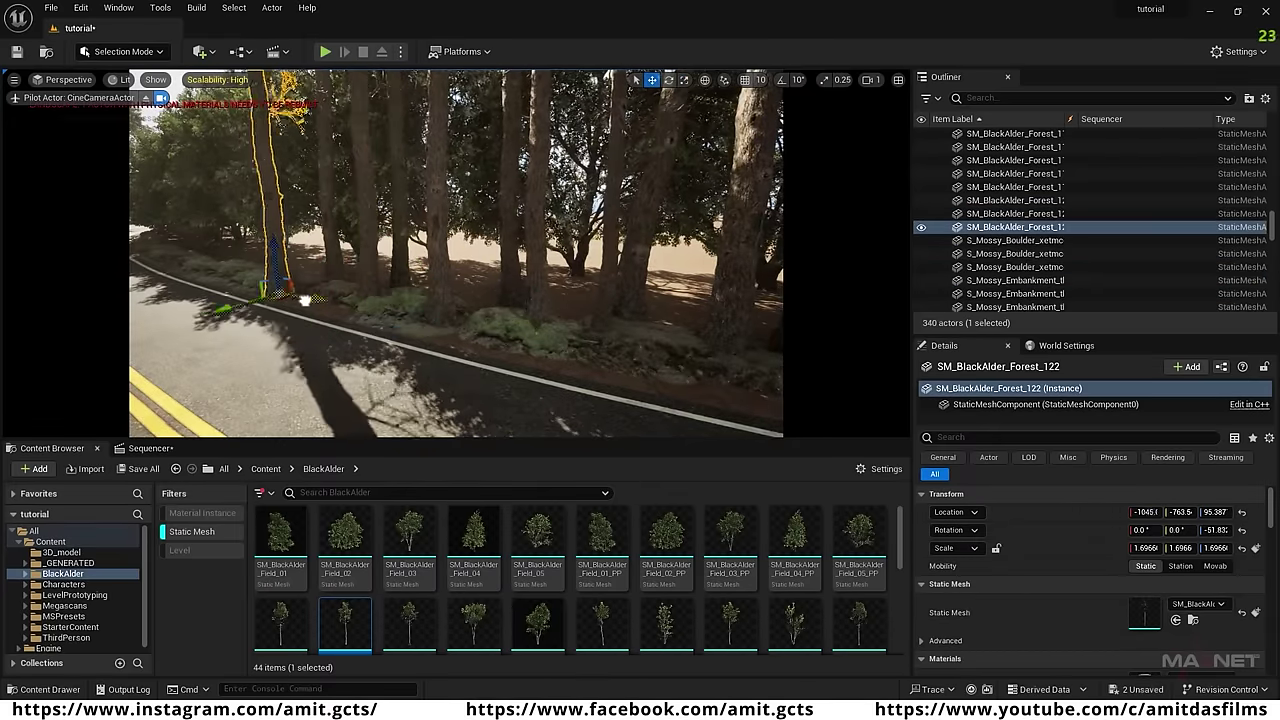
{"action": "left_click_drag", "start_coordinate": [345, 625], "coordinate": [300, 282]}
{"action": "key", "text": "r"}
{"action": "left_click", "coordinate": [365, 260]}
{"action": "right_click_drag", "start_coordinate": [456, 254], "coordinate": [600, 254]}
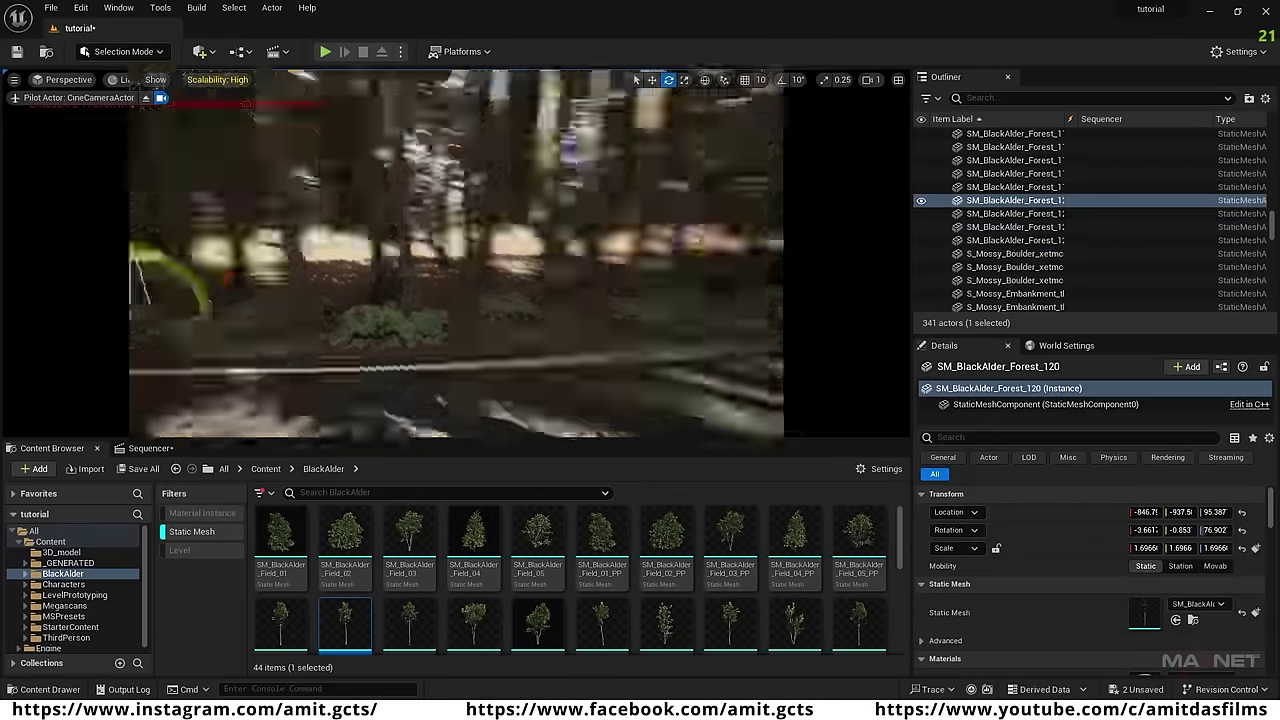
Duplicate an enlarged trunk twice to continue the forest along the right verge.
{"action": "left_click", "coordinate": [478, 300]}
{"action": "key", "text": "w"}
{"action": "left_click_drag", "start_coordinate": [494, 362], "coordinate": [420, 340], "text": "alt"}
{"action": "left_click_drag", "start_coordinate": [420, 340], "coordinate": [160, 290], "text": "alt"}
{"action": "key", "text": "e"}
Select another right-side trunk, duplicate it farther along the verge and rotate the copy.
{"action": "left_click", "coordinate": [342, 200]}
{"action": "key", "text": "w"}
{"action": "right_click_drag", "start_coordinate": [456, 254], "coordinate": [316, 254]}
{"action": "left_click_drag", "start_coordinate": [457, 329], "coordinate": [309, 229], "text": "alt"}
{"action": "key", "text": "e"}
{"action": "left_click_drag", "start_coordinate": [309, 229], "coordinate": [340, 250]}
{"action": "key", "text": "w"}
Duplicate the alder three more times at the right row's end and rotate the last copy to about 128°.
{"action": "right_click_drag", "start_coordinate": [540, 269], "coordinate": [760, 269]}
{"action": "left_click_drag", "start_coordinate": [456, 355], "coordinate": [350, 350], "text": "alt"}
{"action": "left_click_drag", "start_coordinate": [350, 350], "coordinate": [420, 335], "text": "alt"}
{"action": "left_click_drag", "start_coordinate": [420, 335], "coordinate": [285, 310], "text": "alt"}
{"action": "key", "text": "e"}
{"action": "left_click_drag", "start_coordinate": [285, 310], "coordinate": [369, 365]}
{"action": "right_click_drag", "start_coordinate": [369, 365], "coordinate": [359, 340]}
{"action": "scroll", "coordinate": [369, 365], "scroll_direction": "up", "scroll_amount": 3}
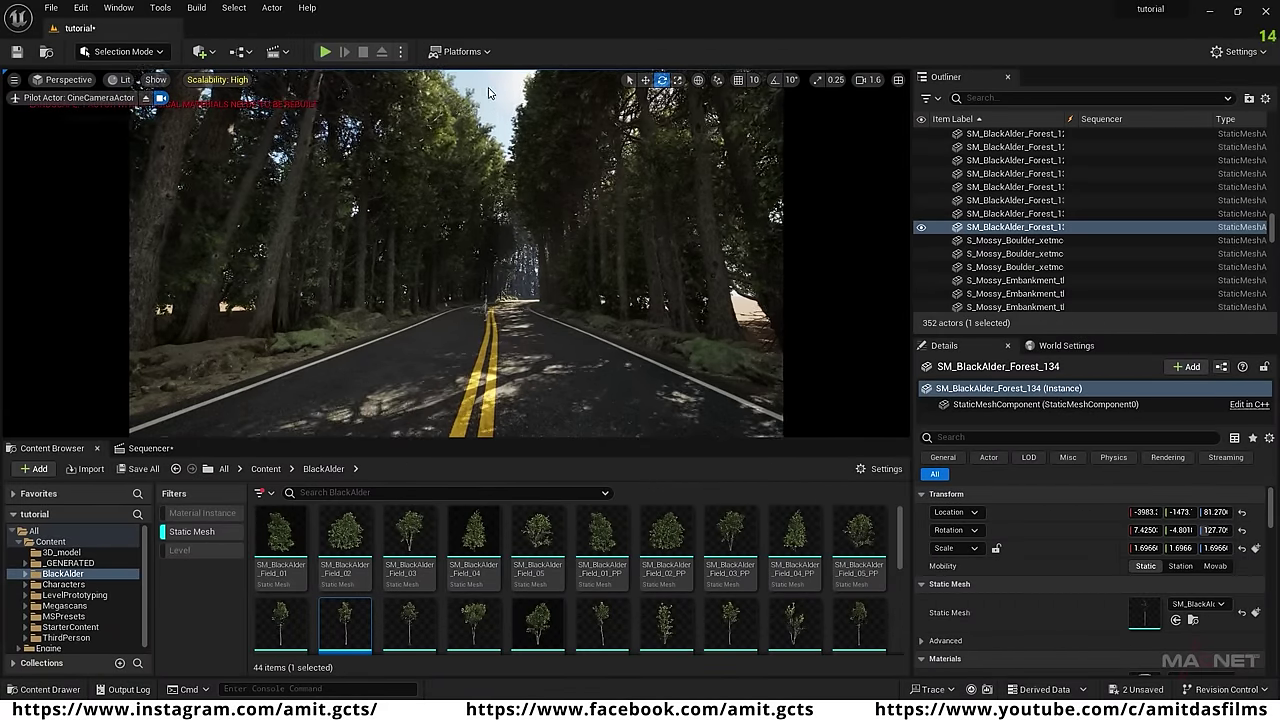
Clear the tree selection, redirect the sun to brighten the road surface, and reframe the camera toward the mannequin.
{"action": "key", "text": "Escape"}
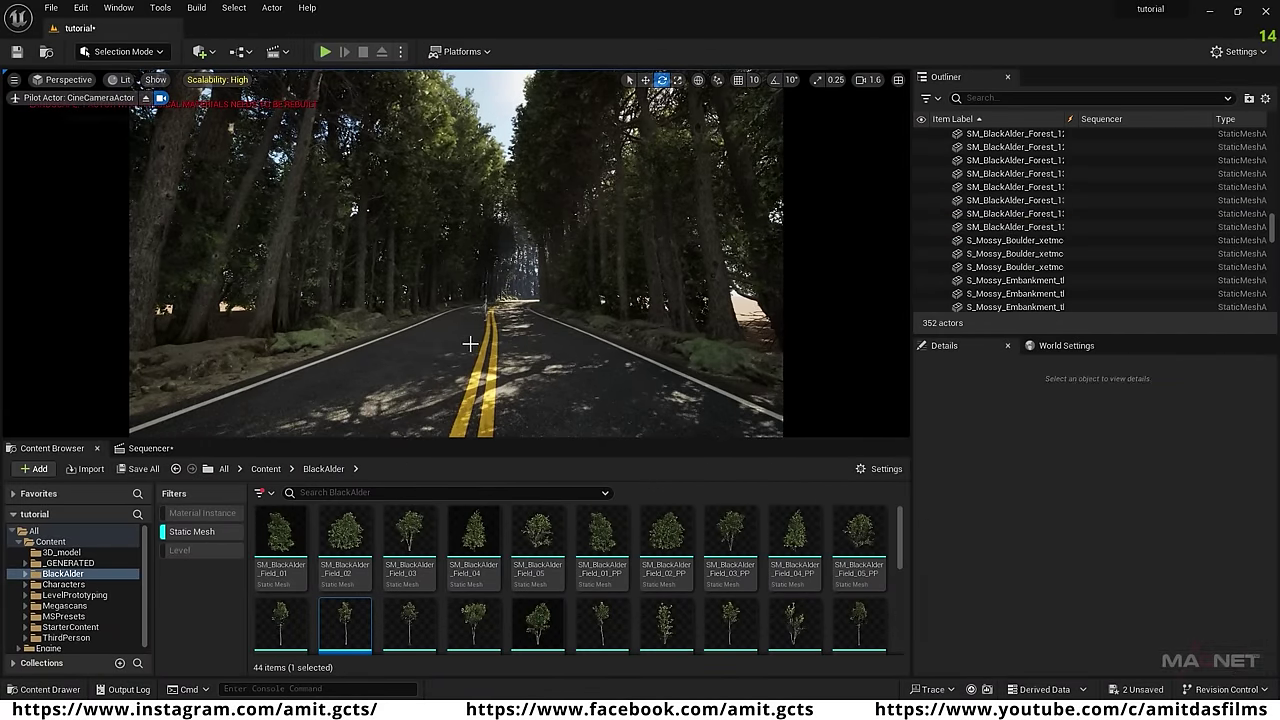
{"action": "left_click", "coordinate": [533, 303]}
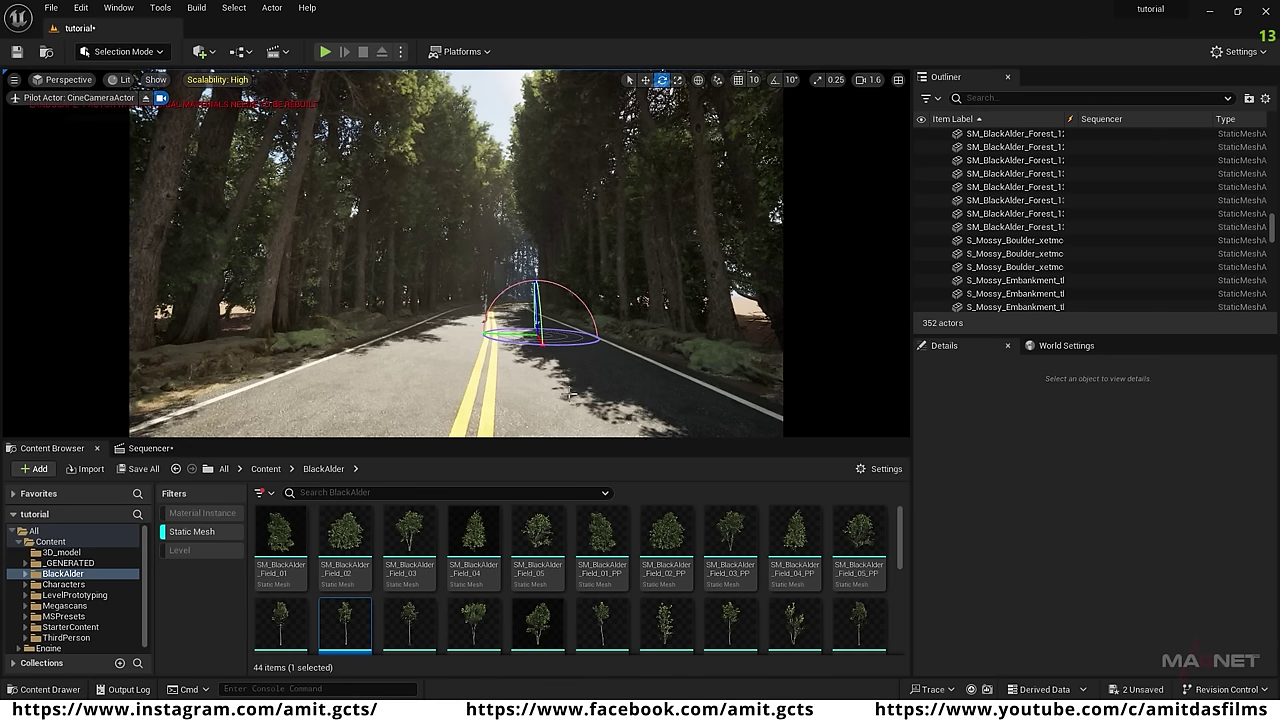
{"action": "right_click_drag", "start_coordinate": [533, 305], "coordinate": [453, 310]}
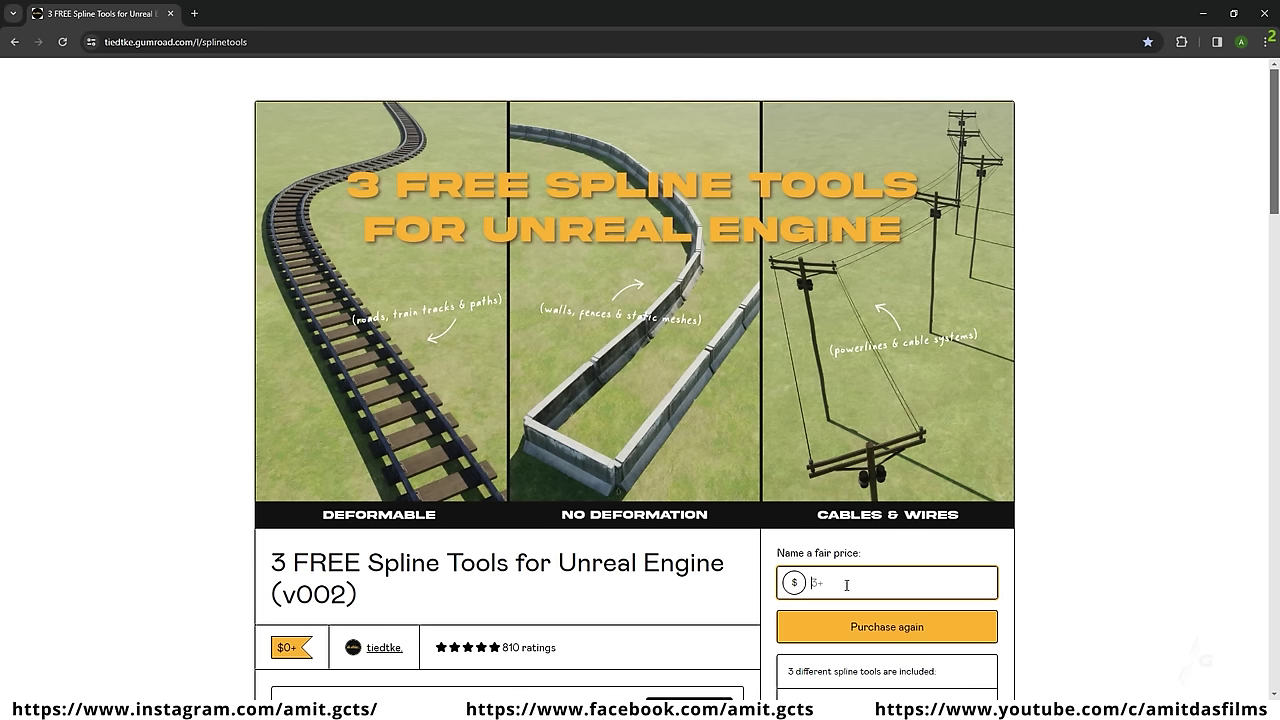
Review the free spline tools page on Gumroad, switch to File Explorer and extract the BP_SplineTool_Tiedtke_v002_UE5.1 archive.
{"action": "scroll", "coordinate": [1036, 587], "scroll_direction": "down", "scroll_amount": 2}
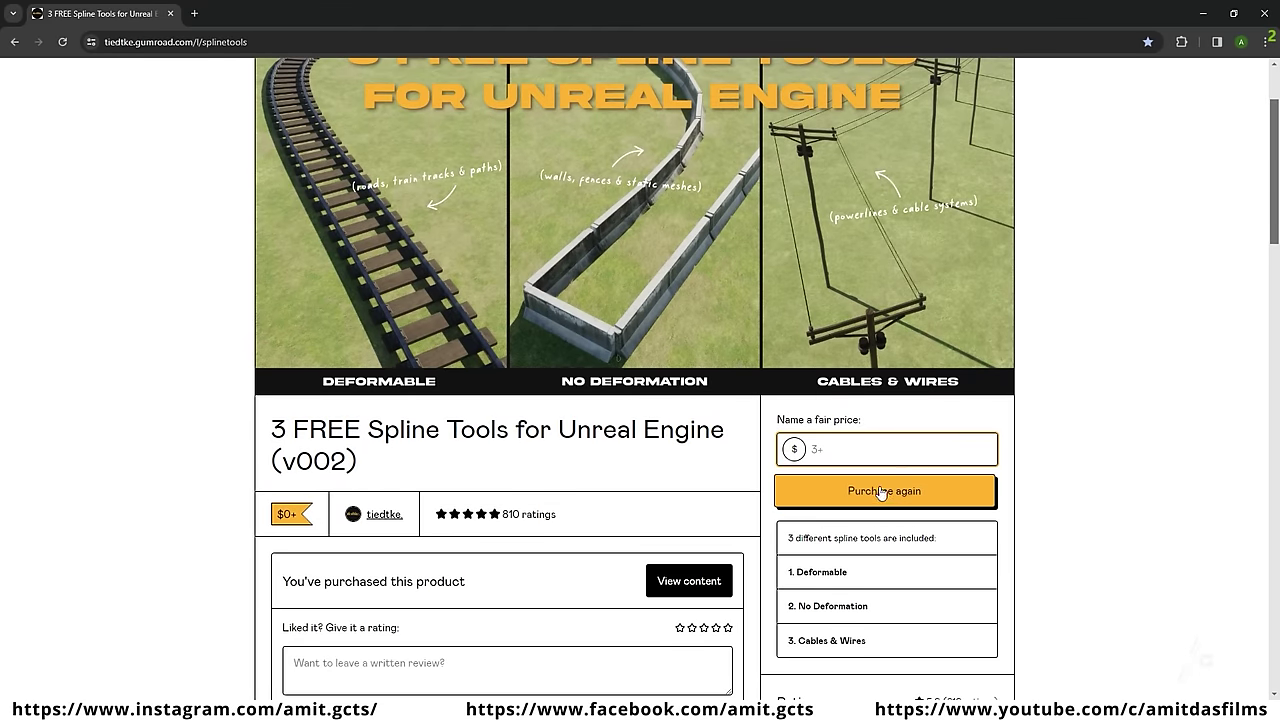
{"action": "scroll", "coordinate": [1065, 608], "scroll_direction": "up", "scroll_amount": 2}
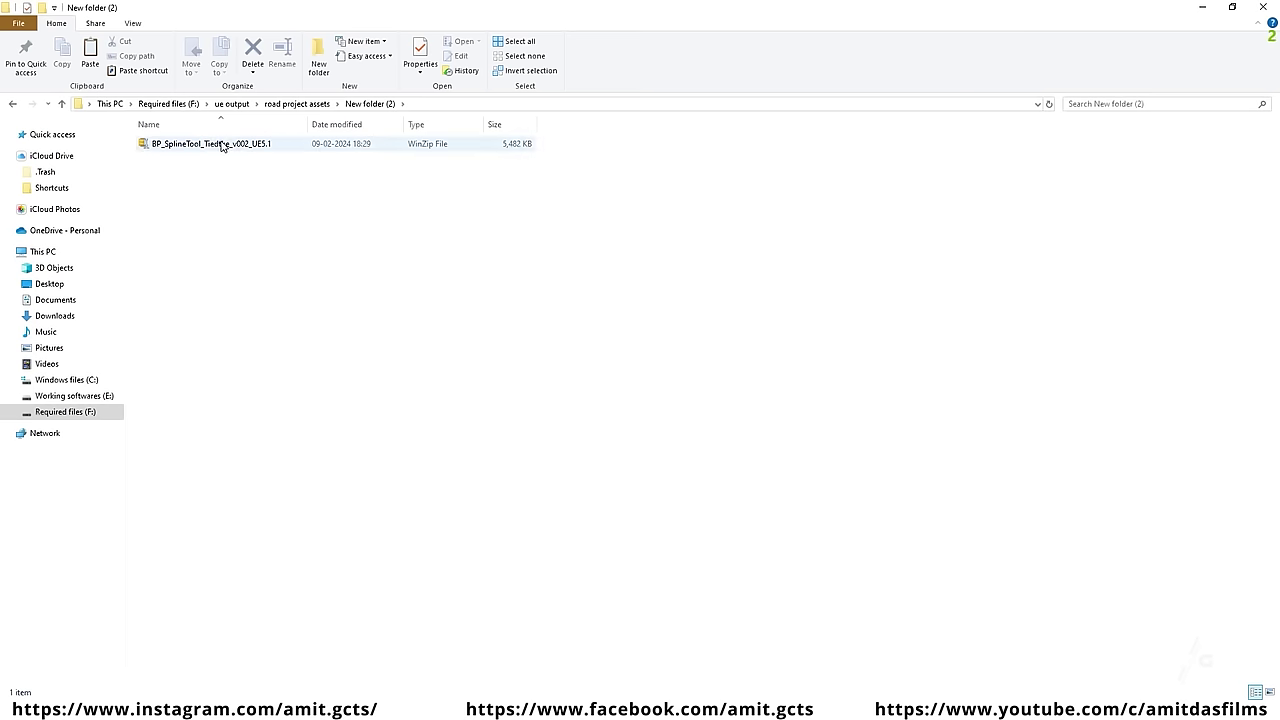
{"action": "left_click", "coordinate": [221, 143]}
{"action": "right_click", "coordinate": [241, 145]}
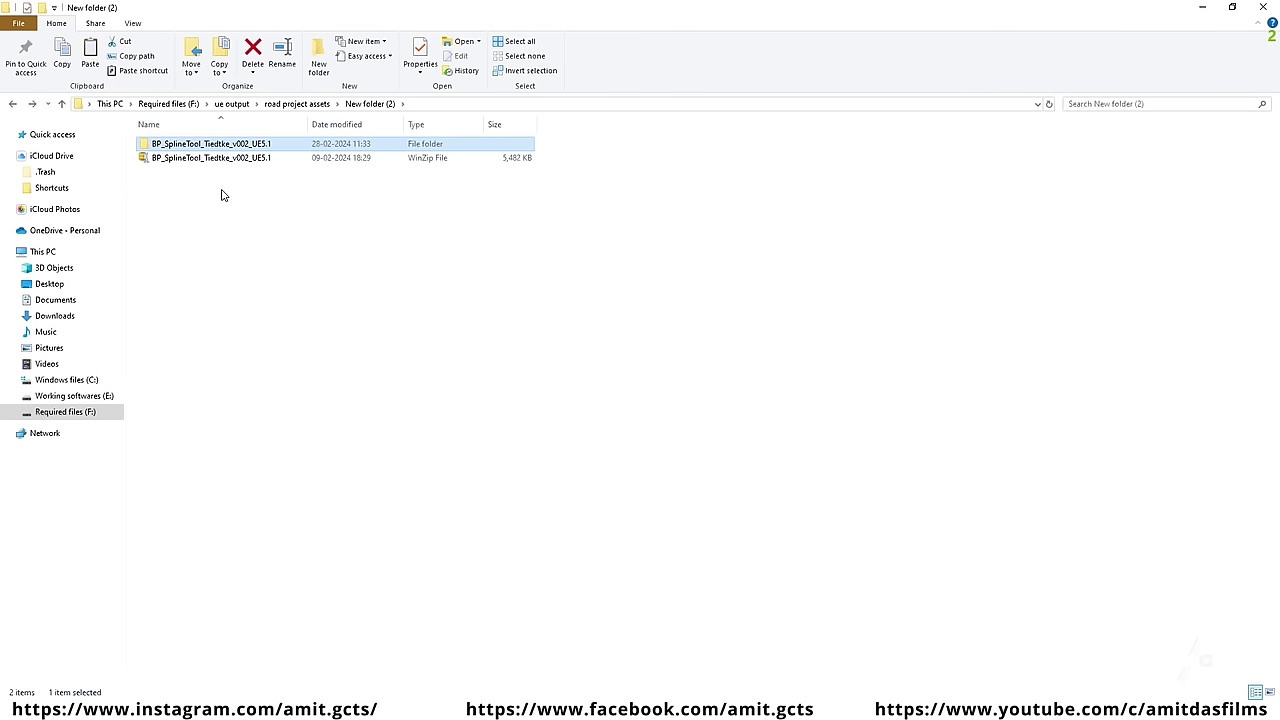
Copy the BP_SplineTool_Tiedtke folder from inside the extracted BP_SplineTool_Tiedtke_v002_UE5.1 folder.
{"action": "double_click", "coordinate": [205, 147]}
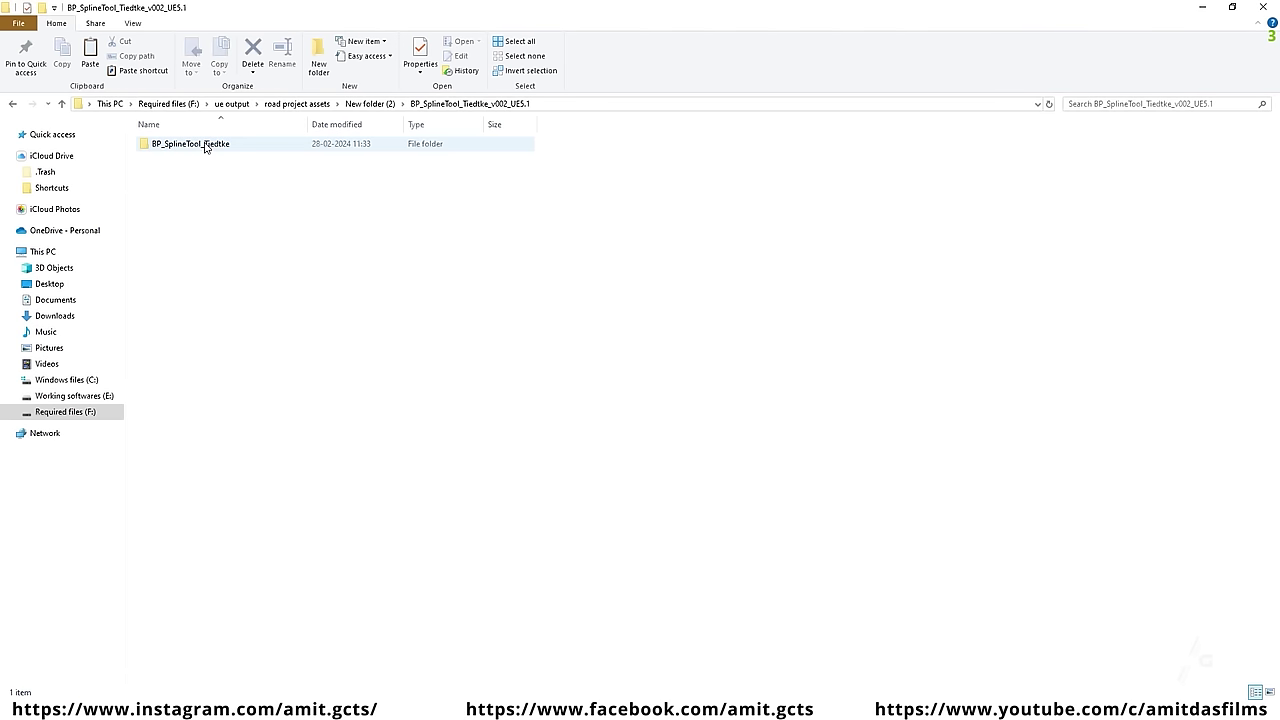
{"action": "left_click", "coordinate": [227, 148]}
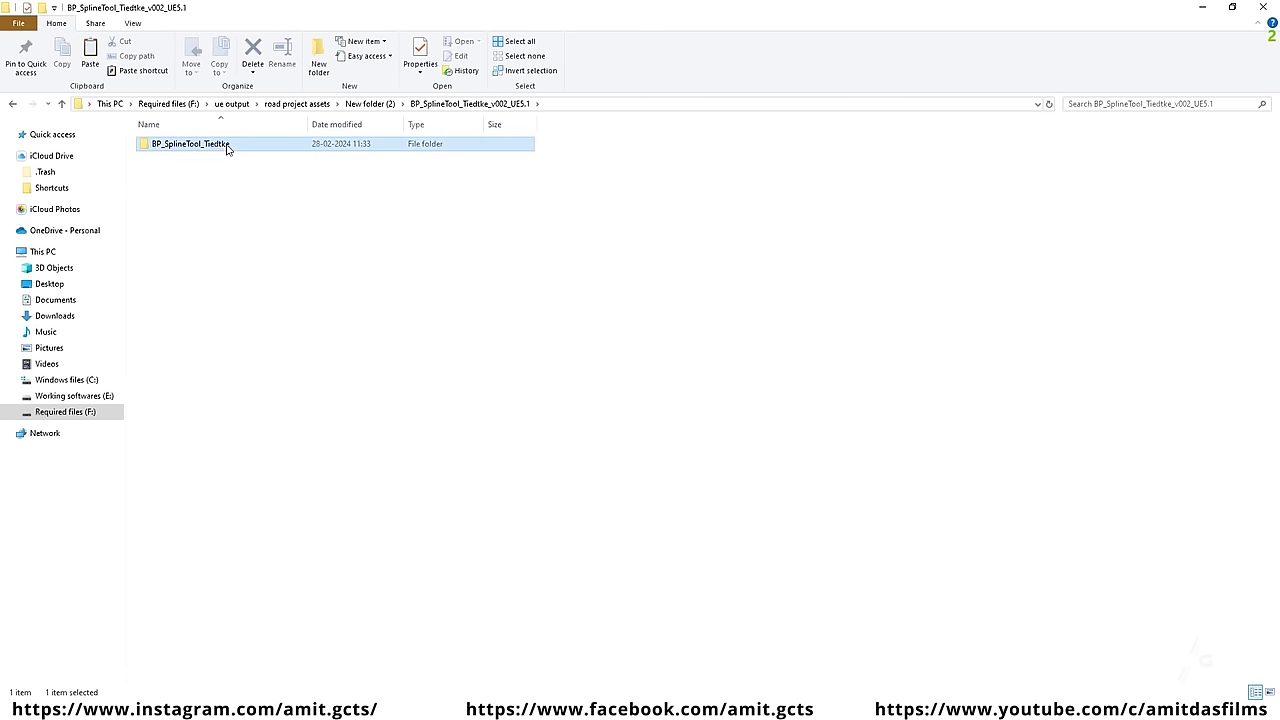
{"action": "right_click", "coordinate": [198, 146]}
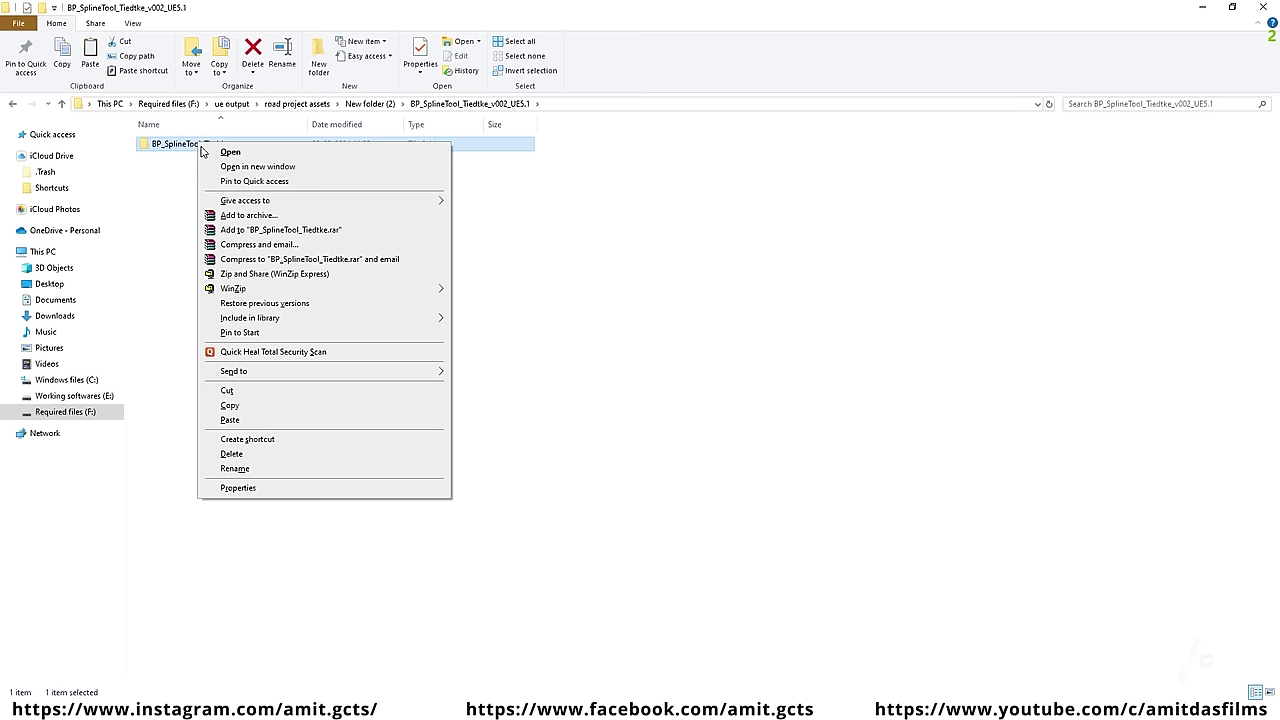
{"action": "left_click", "coordinate": [257, 406]}
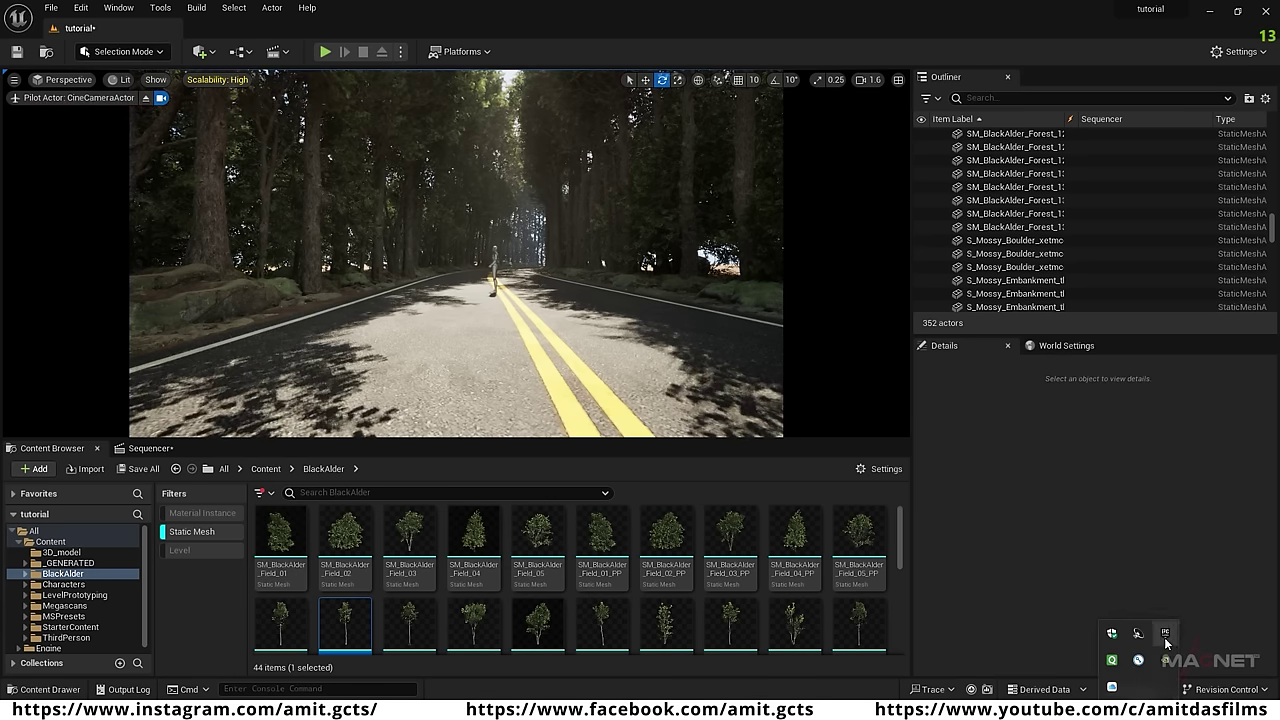
Switch to the Epic Games Launcher, show the tutorial project in its folder and open its Content folder.
{"action": "left_click", "coordinate": [1166, 633]}
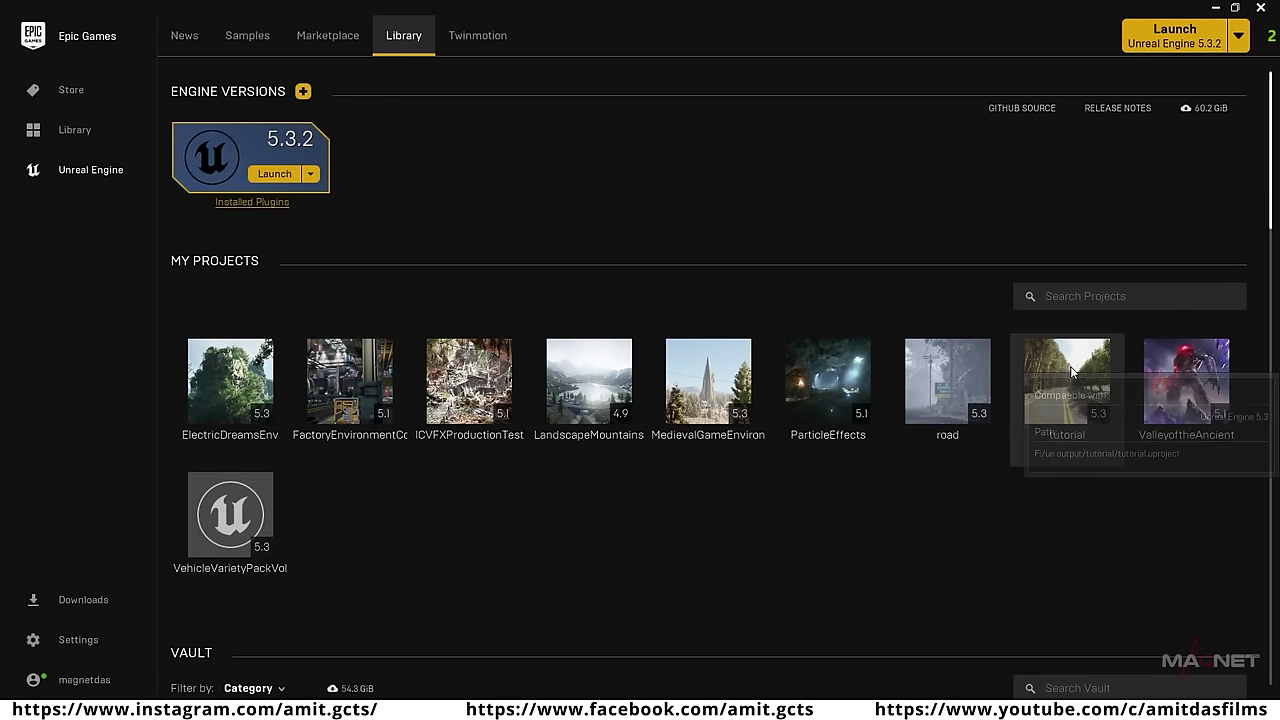
{"action": "left_click", "coordinate": [1068, 450]}
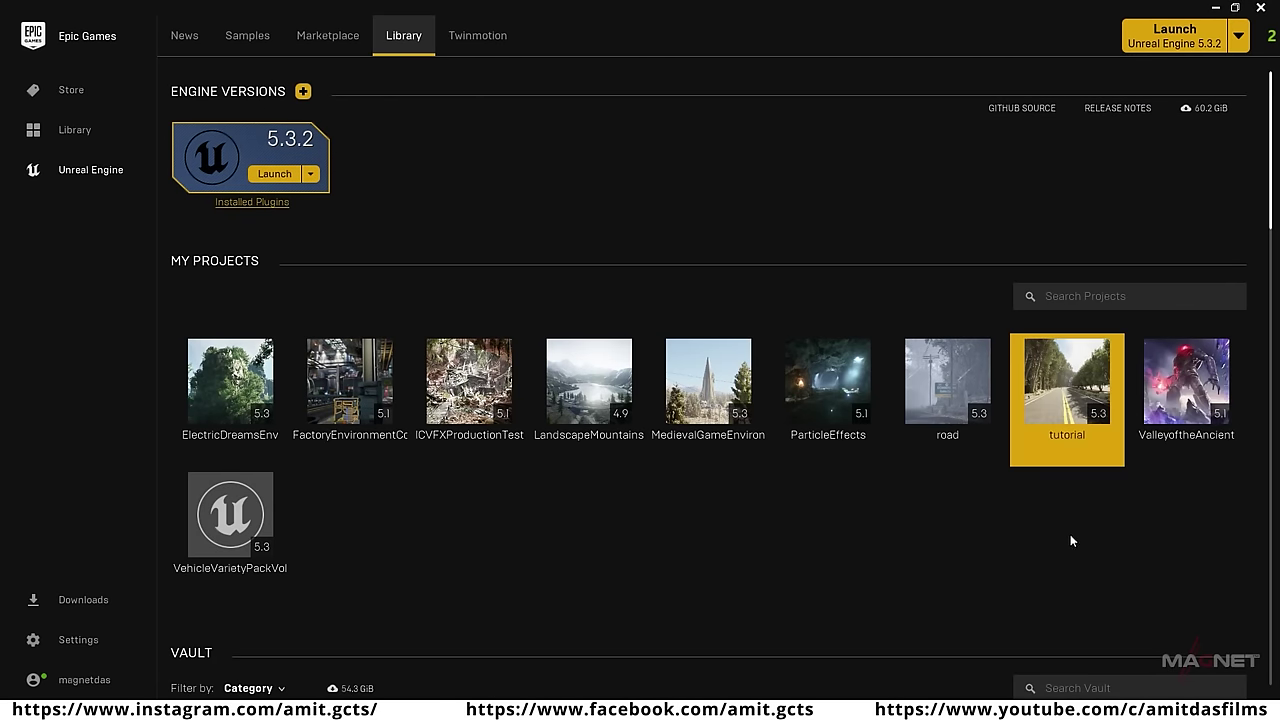
{"action": "right_click", "coordinate": [1061, 372]}
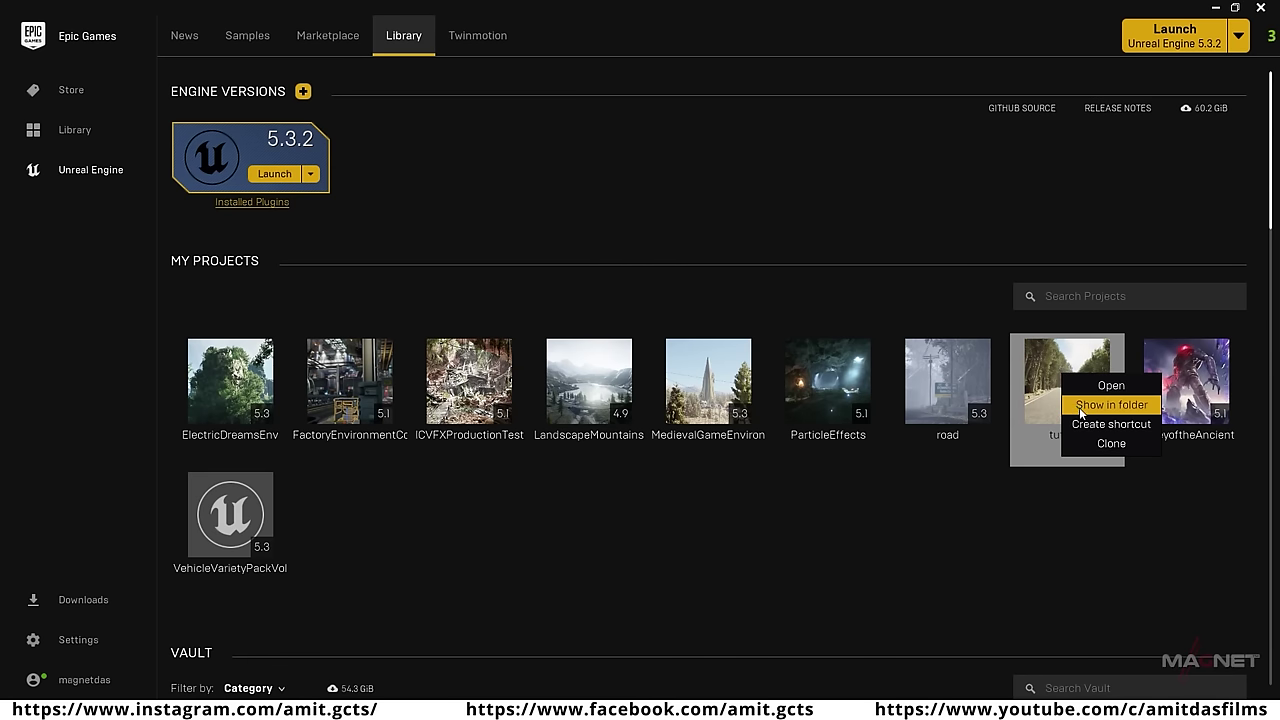
{"action": "left_click", "coordinate": [1115, 405]}
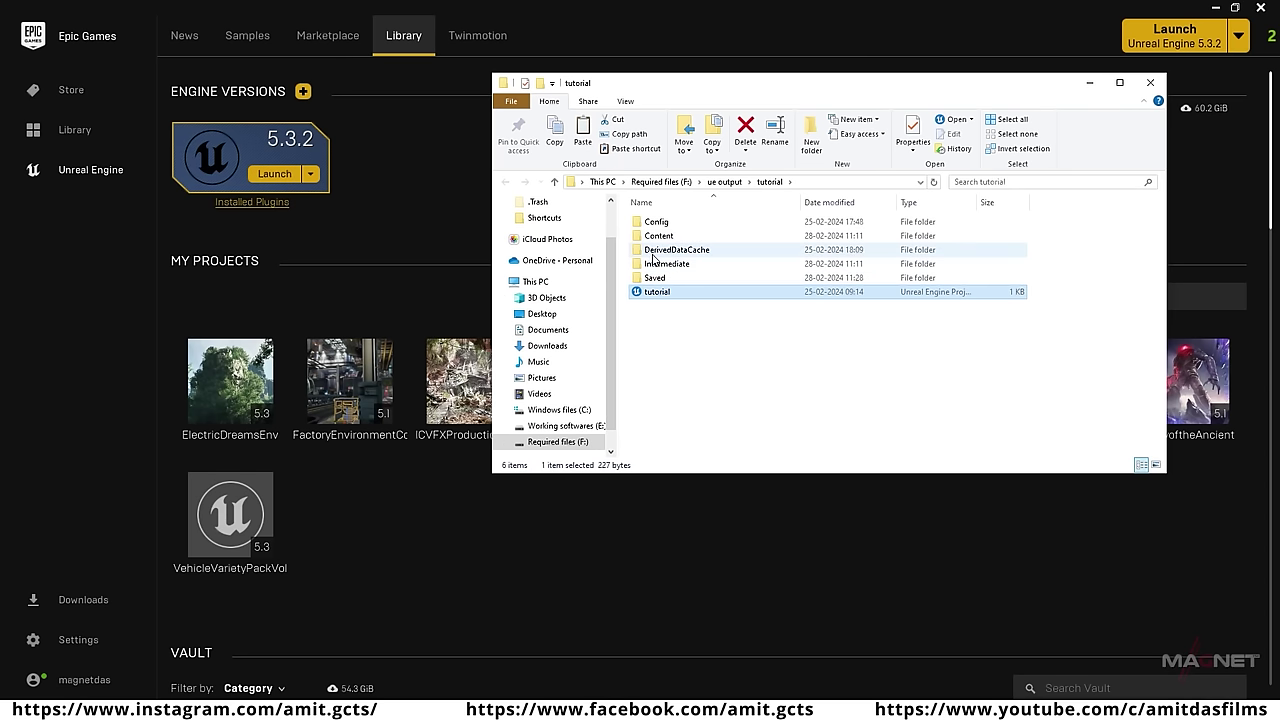
{"action": "double_click", "coordinate": [690, 243]}
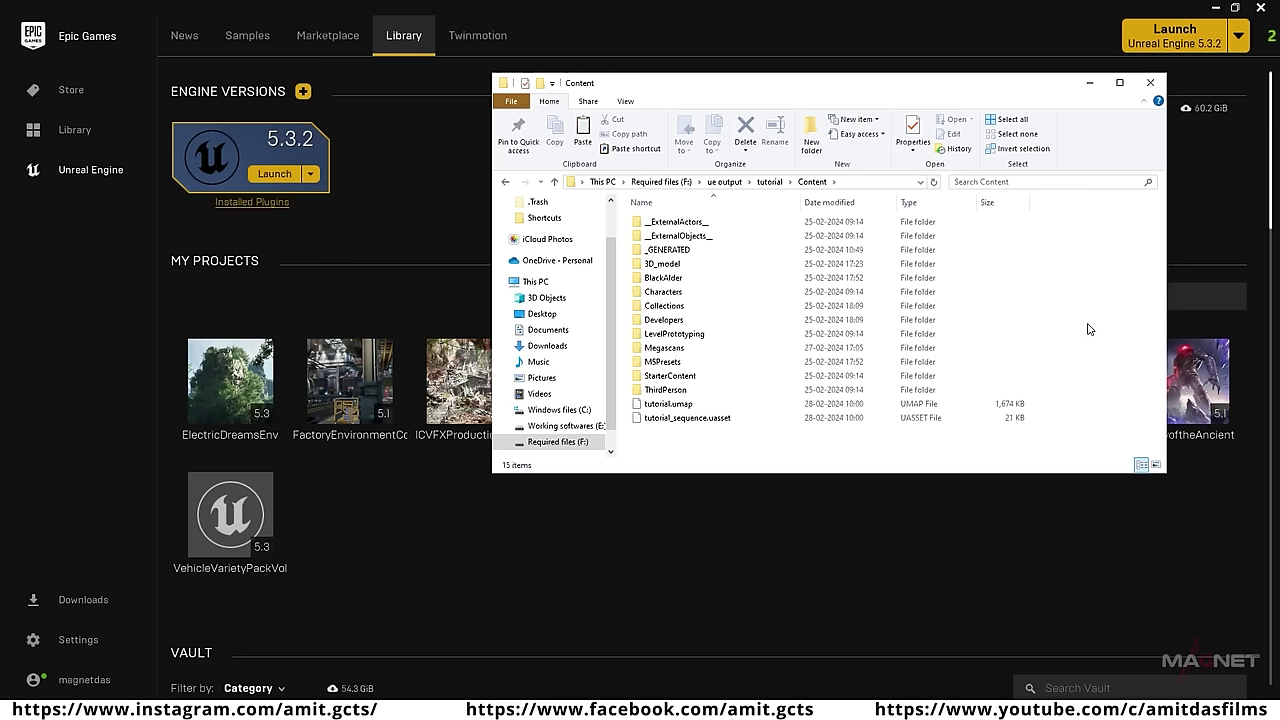
Paste the BP_SplineTool_Tiedtke folder into the tutorial project's Content folder, then close File Explorer and the launcher to return to Unreal Editor.
{"action": "key", "text": "ctrl+v"}
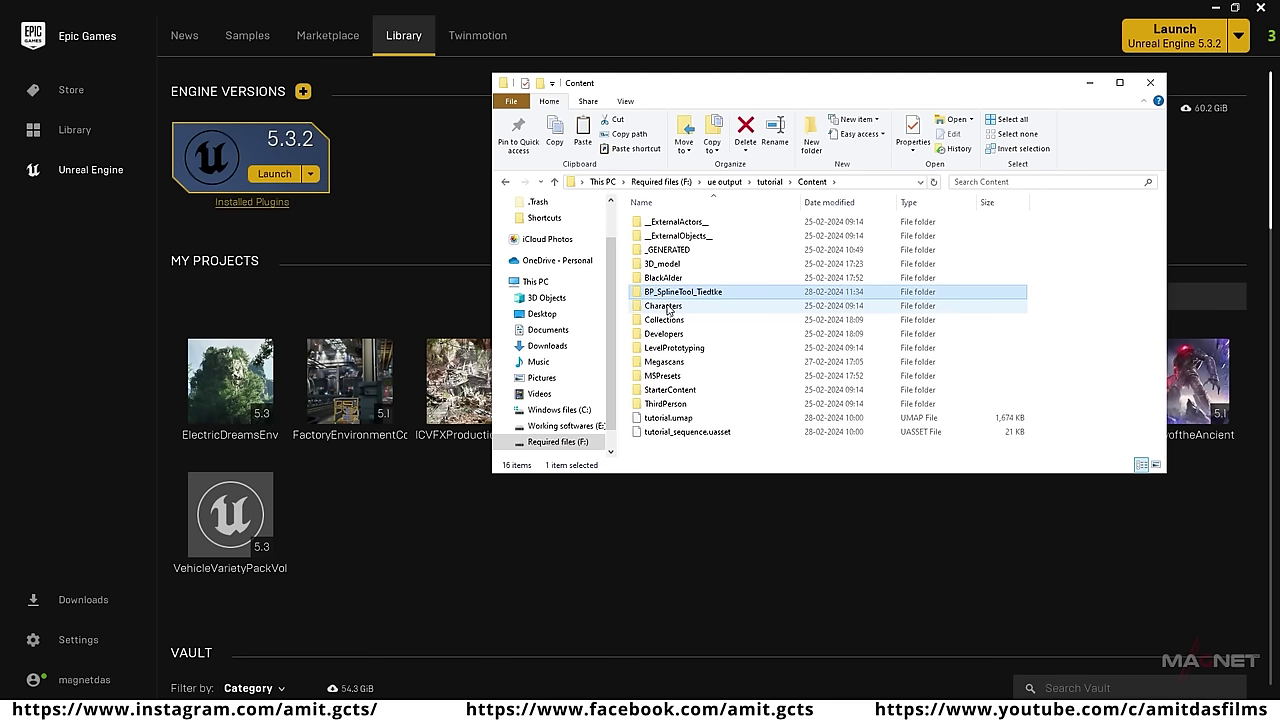
{"action": "left_click", "coordinate": [1146, 82]}
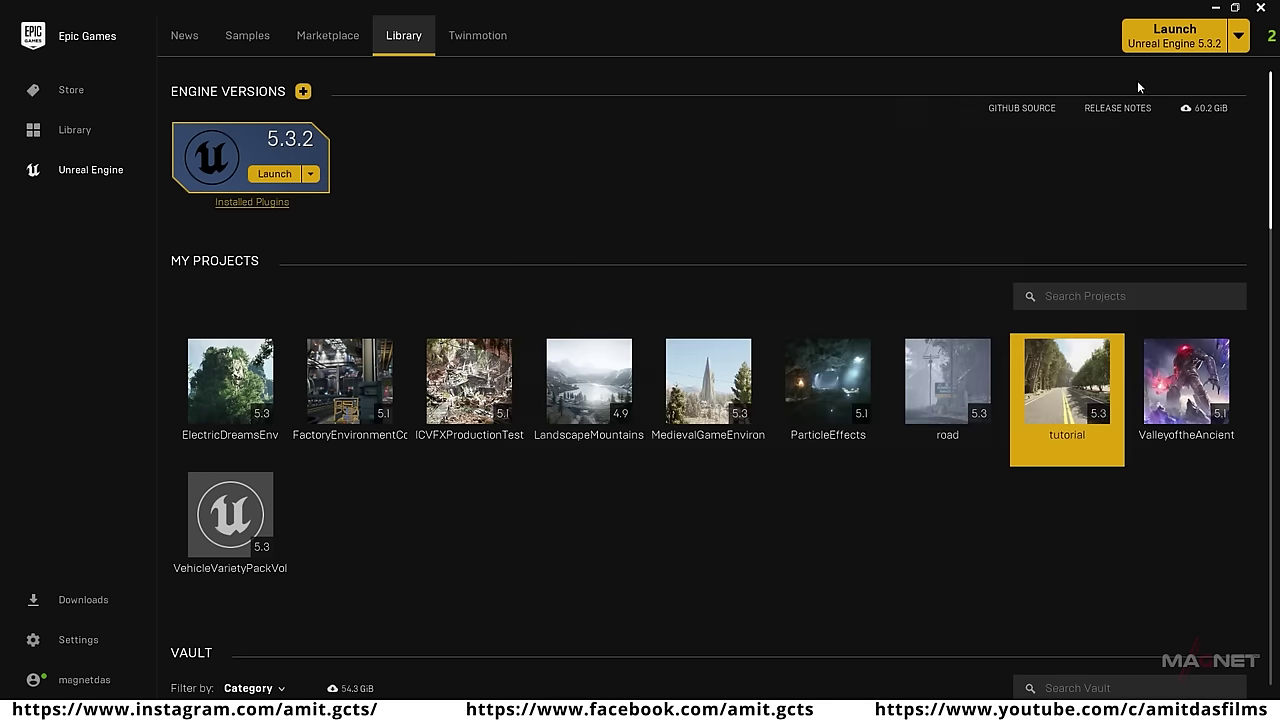
{"action": "left_click", "coordinate": [1263, 7]}
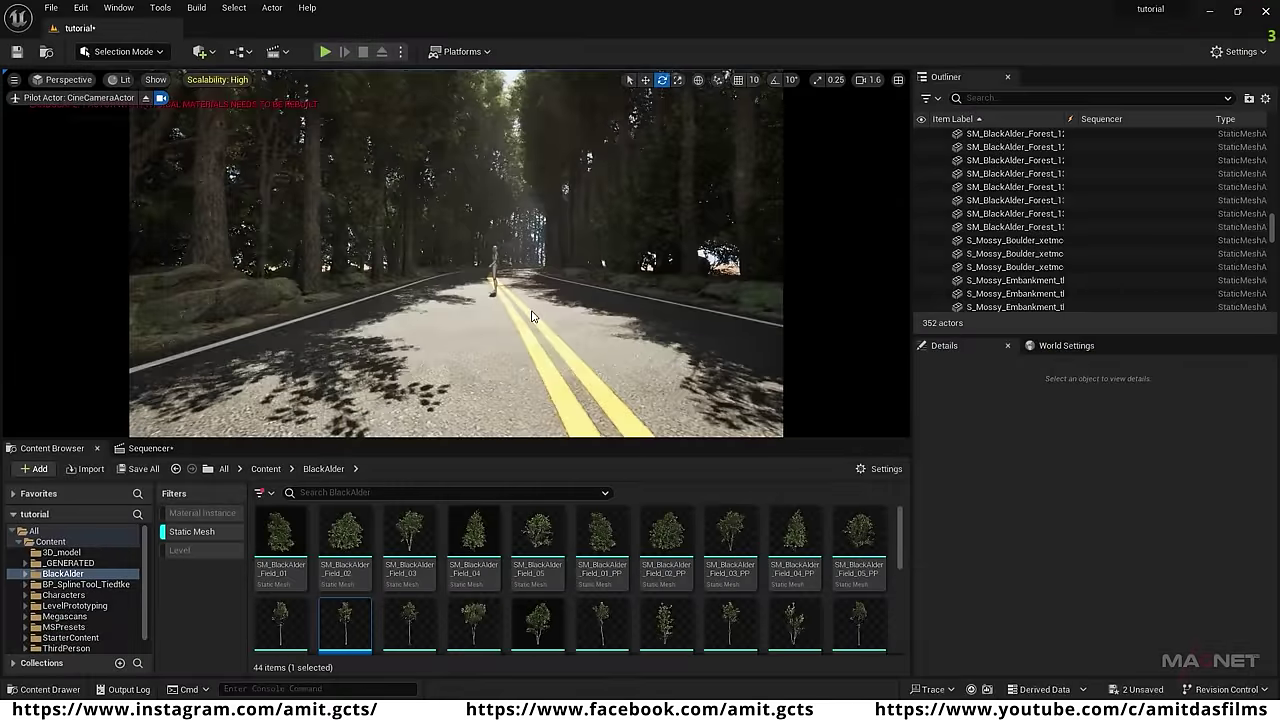
Check the BP_SplineTool_Tiedtke folder in the project, then close the editor, saving both tutorial and tutorial_sequence.
{"action": "left_click", "coordinate": [64, 587]}
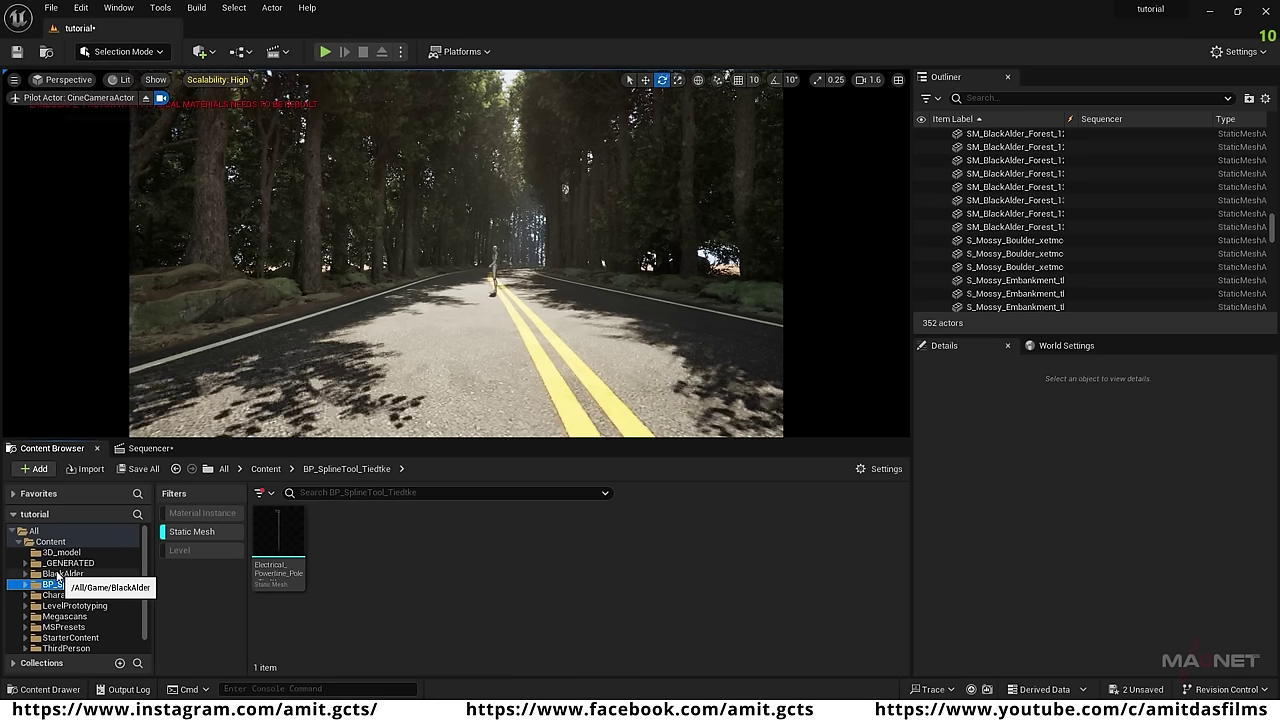
{"action": "left_click", "coordinate": [62, 574]}
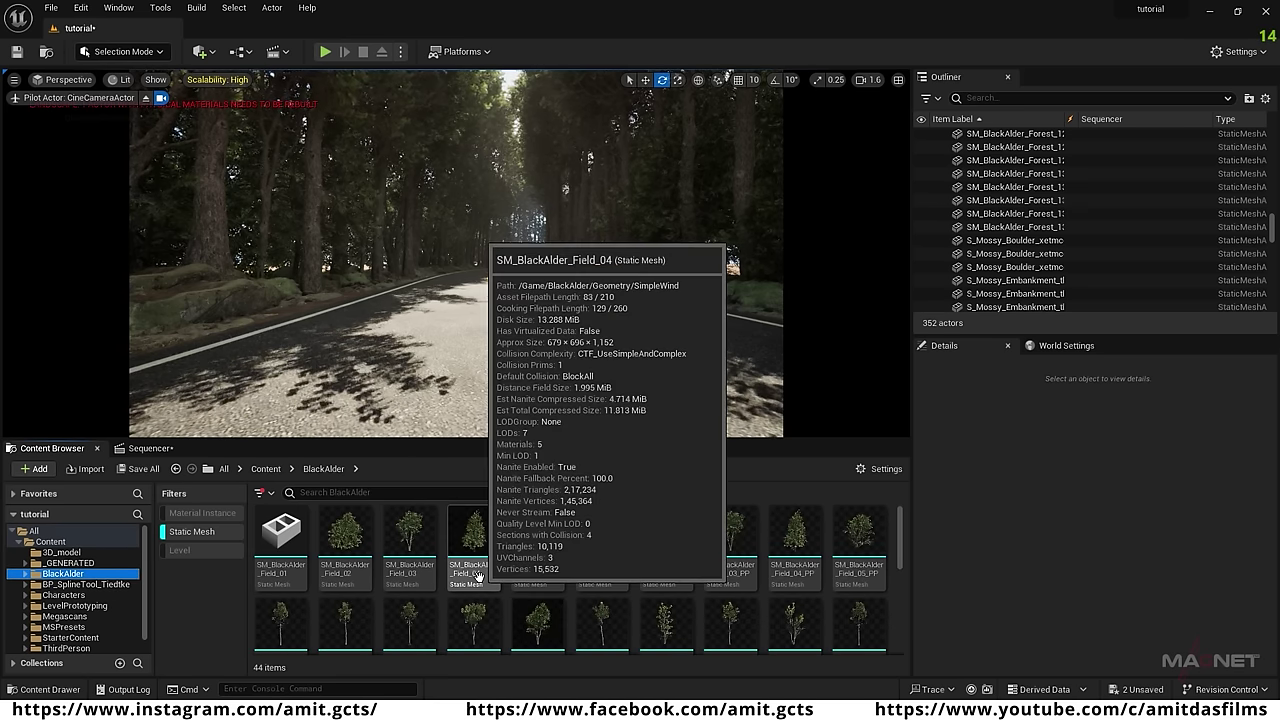
{"action": "left_click", "coordinate": [1266, 11]}
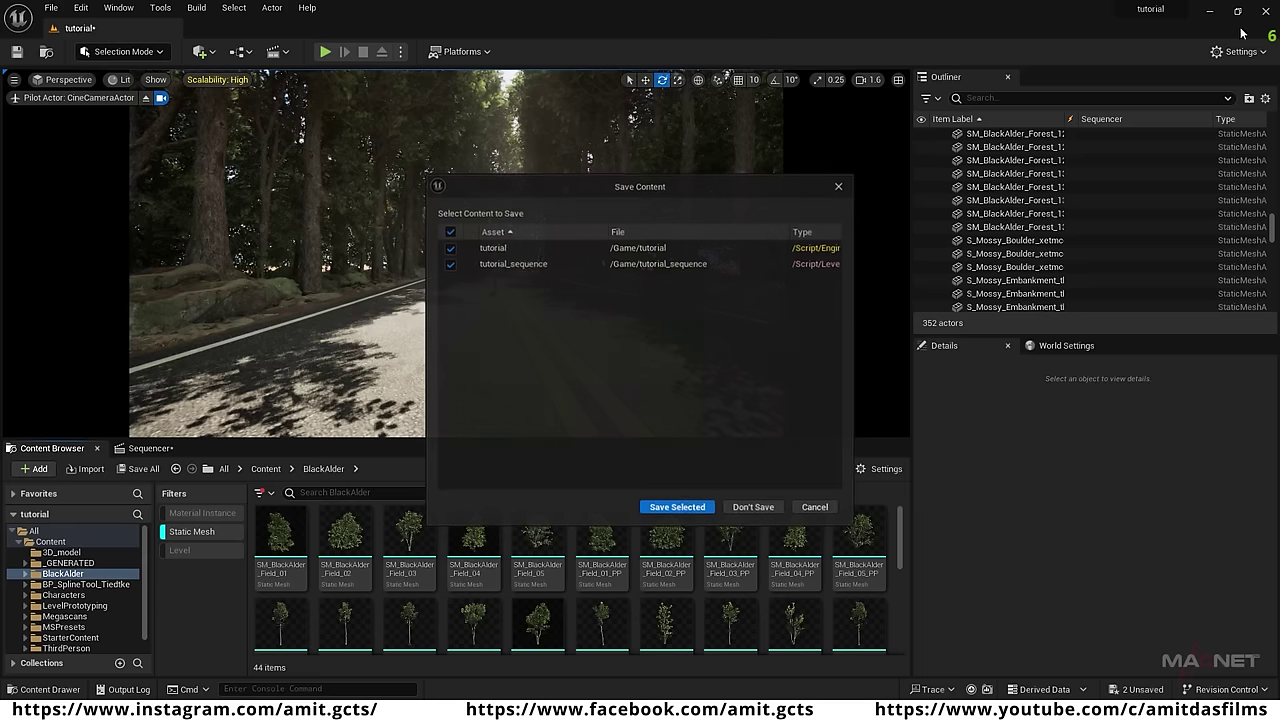
{"action": "left_click", "coordinate": [678, 508]}
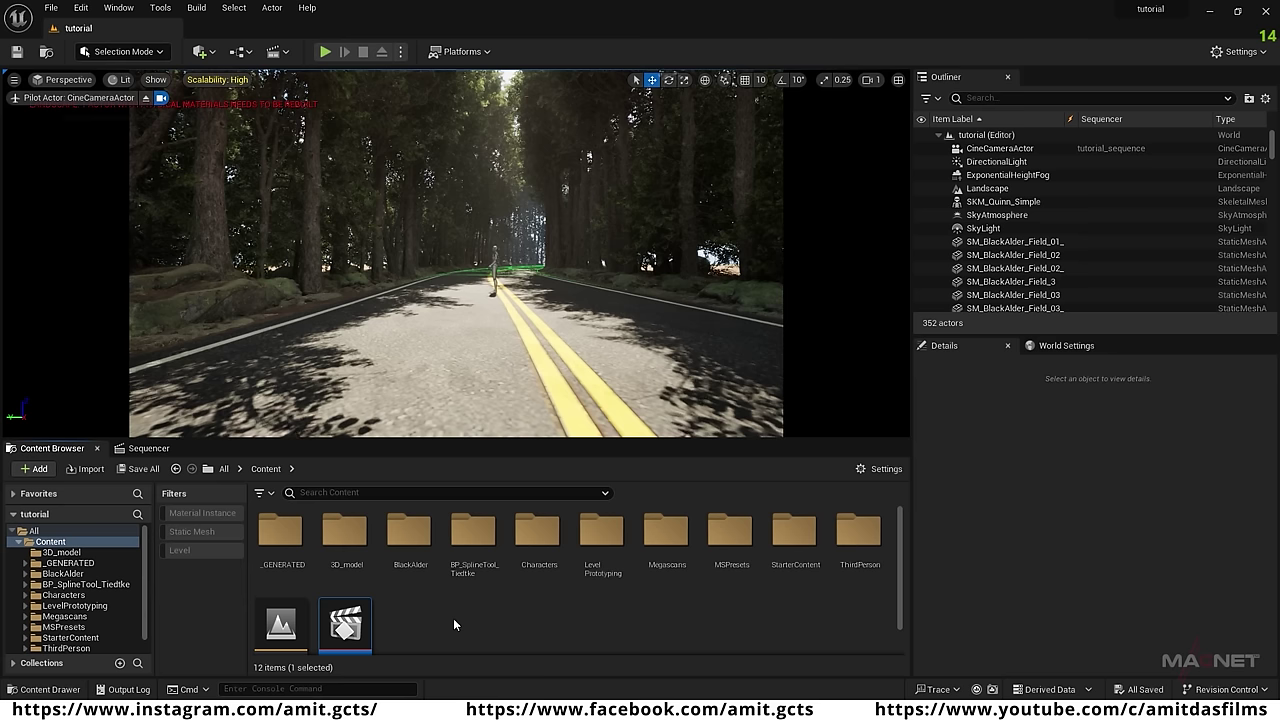
In the reopened project, show the Spline_Tools blueprints inside the BP_SplineTool_Tiedtke folder.
{"action": "left_click", "coordinate": [65, 586]}
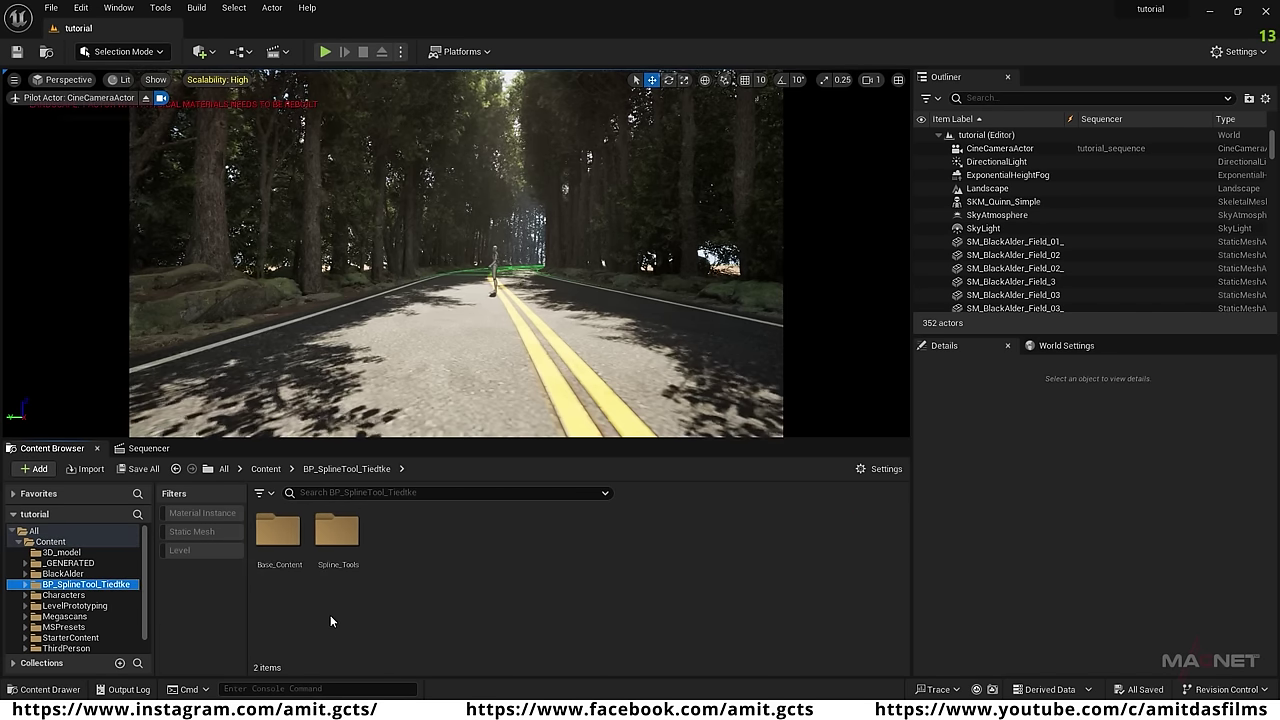
{"action": "double_click", "coordinate": [338, 532]}
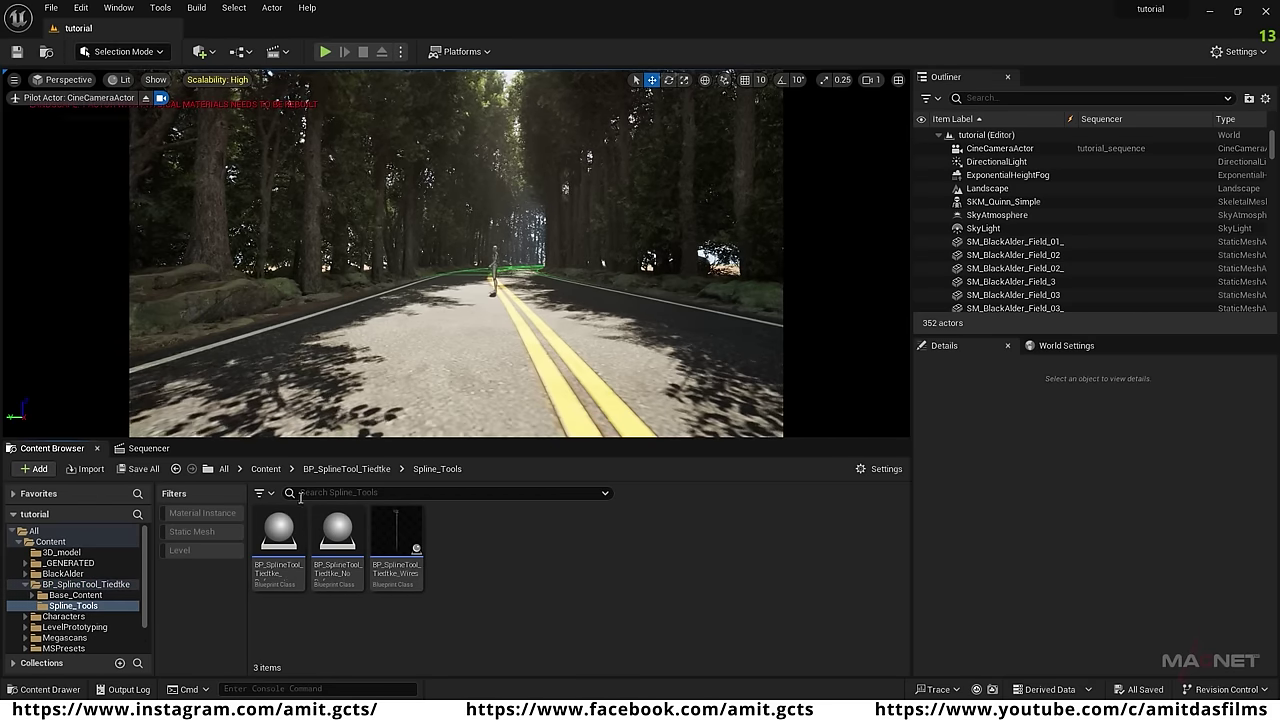
{"action": "left_click", "coordinate": [466, 617]}
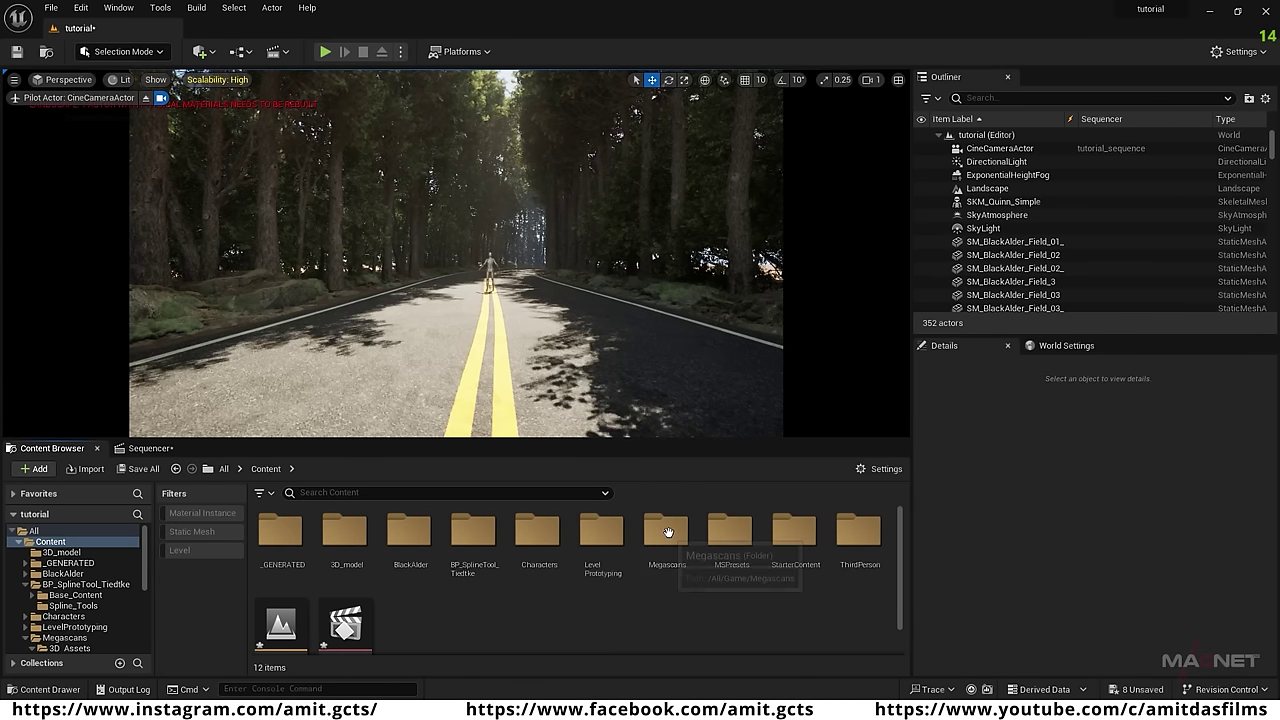
Open the Megascans 3D_Assets folder and filter its contents to static meshes only.
{"action": "left_click", "coordinate": [668, 533]}
{"action": "double_click", "coordinate": [668, 533]}
{"action": "left_click", "coordinate": [279, 532]}
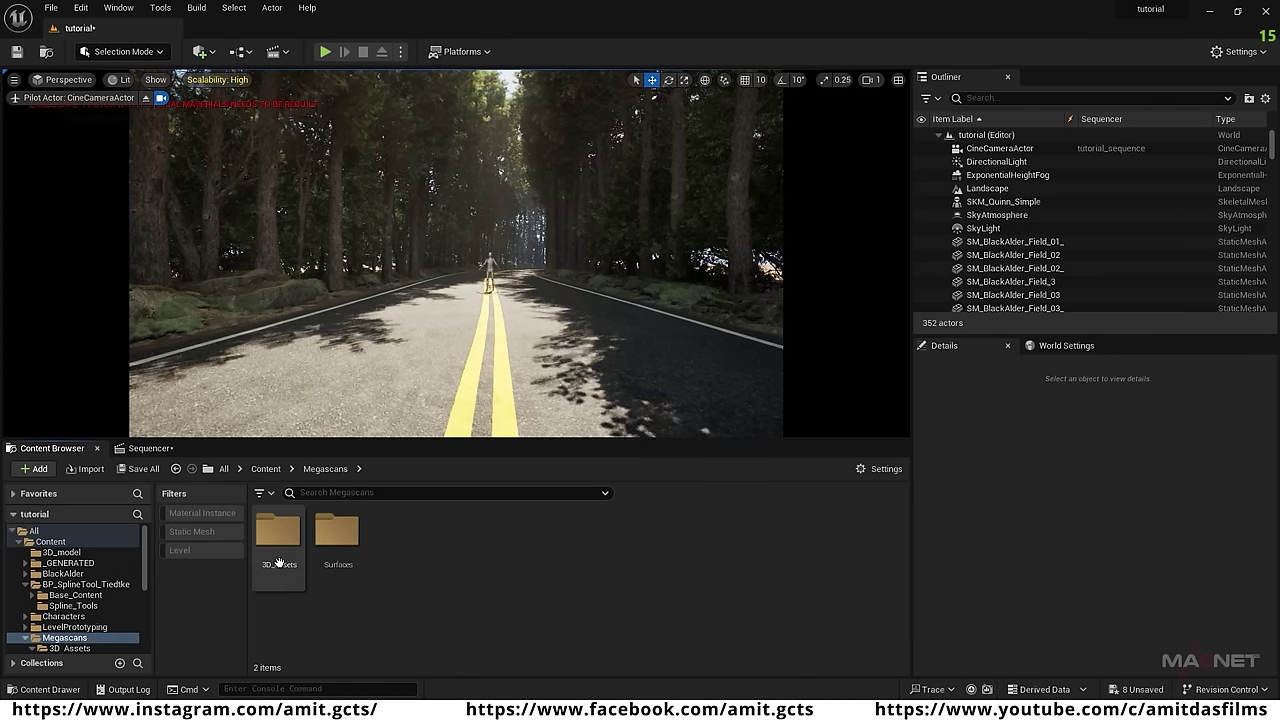
{"action": "double_click", "coordinate": [279, 532]}
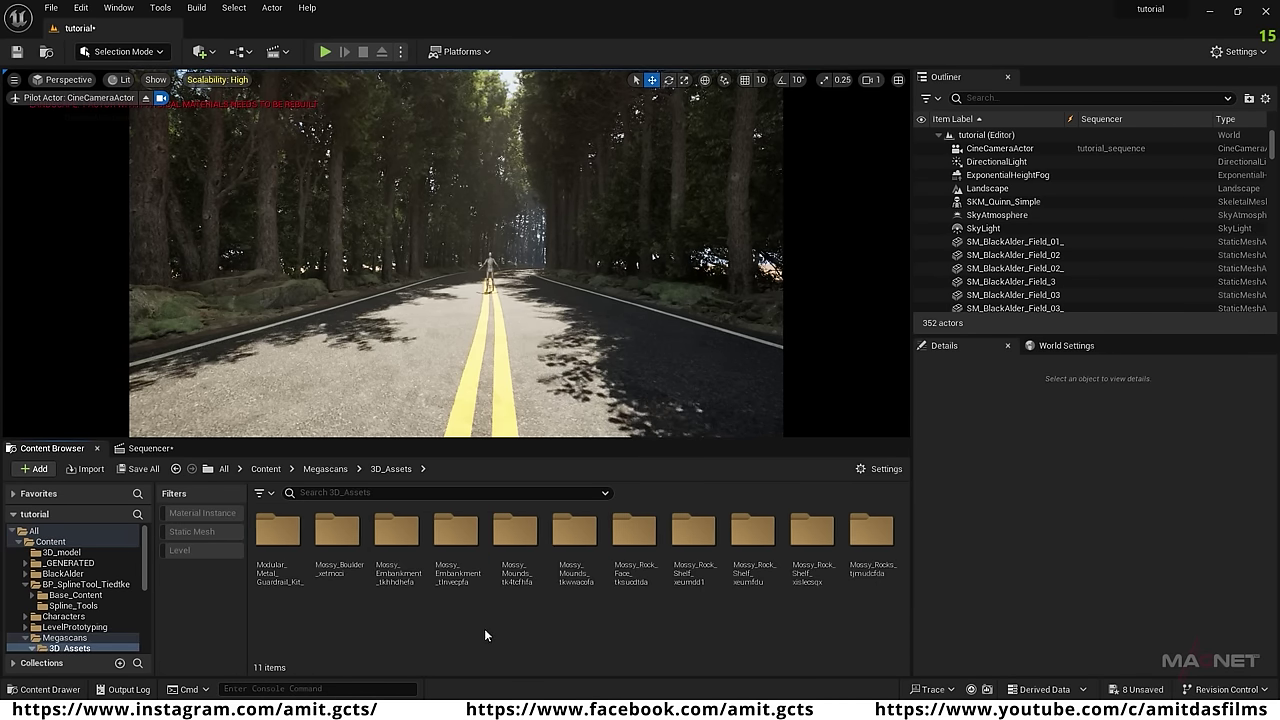
{"action": "left_click", "coordinate": [189, 531]}
Select all four Modular Metal Guardrail Kit meshes and enable Nanite on them.
{"action": "left_click", "coordinate": [470, 548]}
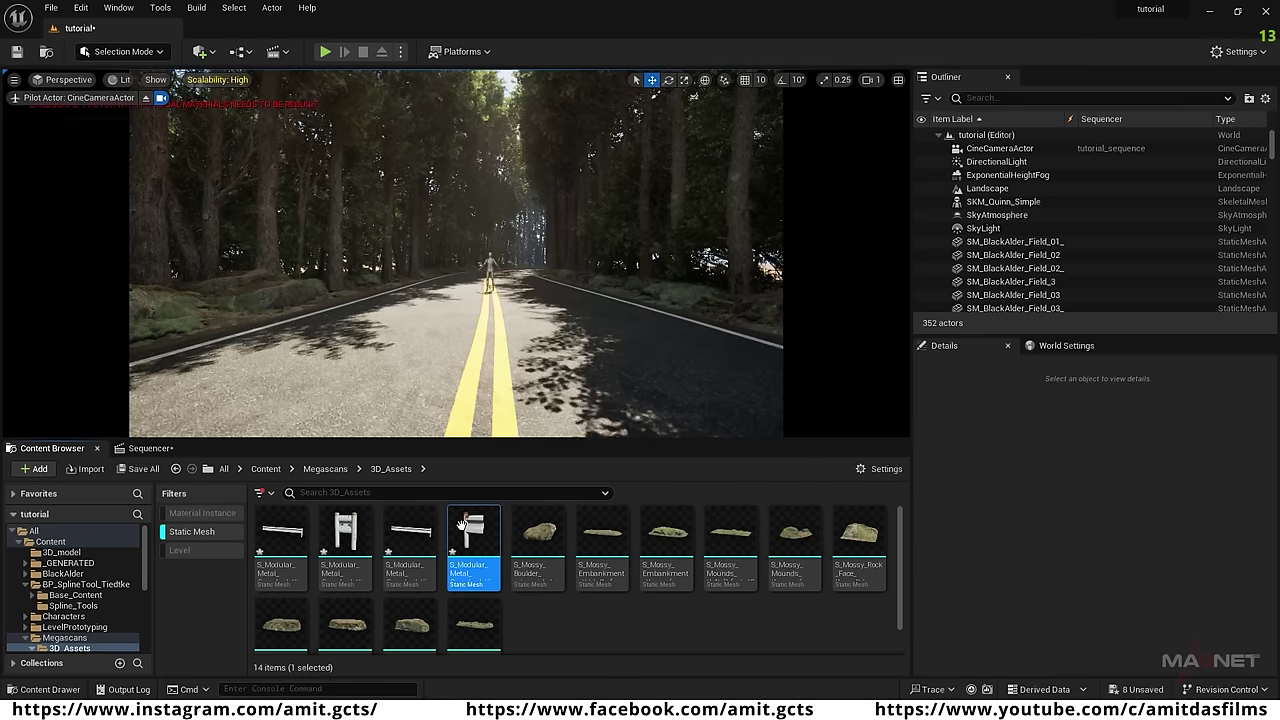
{"action": "left_click", "coordinate": [285, 540], "text": "shift"}
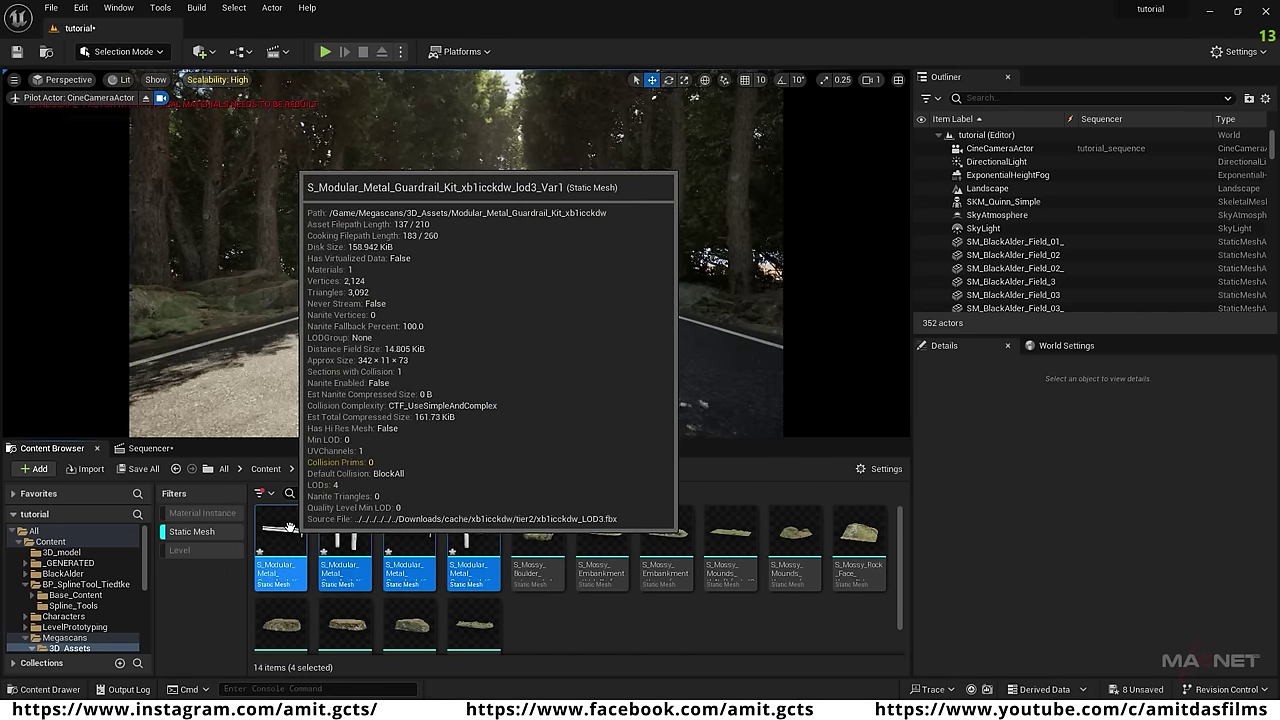
{"action": "right_click", "coordinate": [291, 540]}
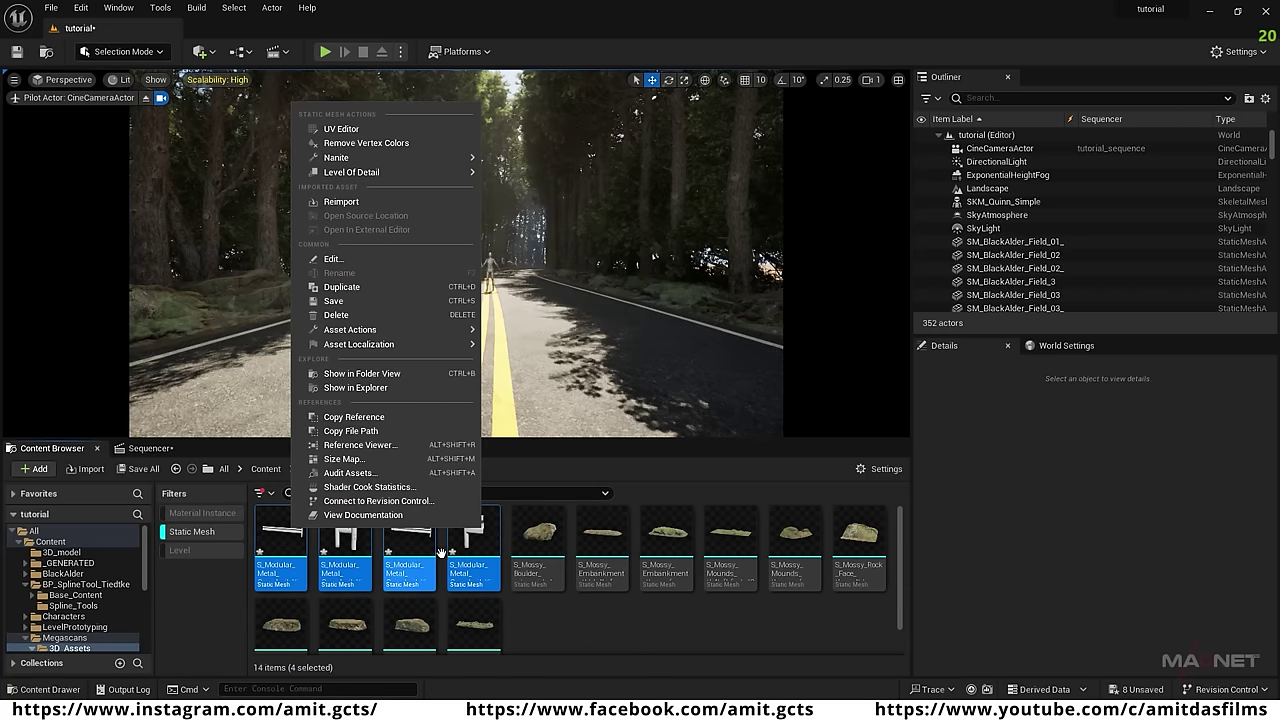
{"action": "mouse_move", "coordinate": [386, 160]}
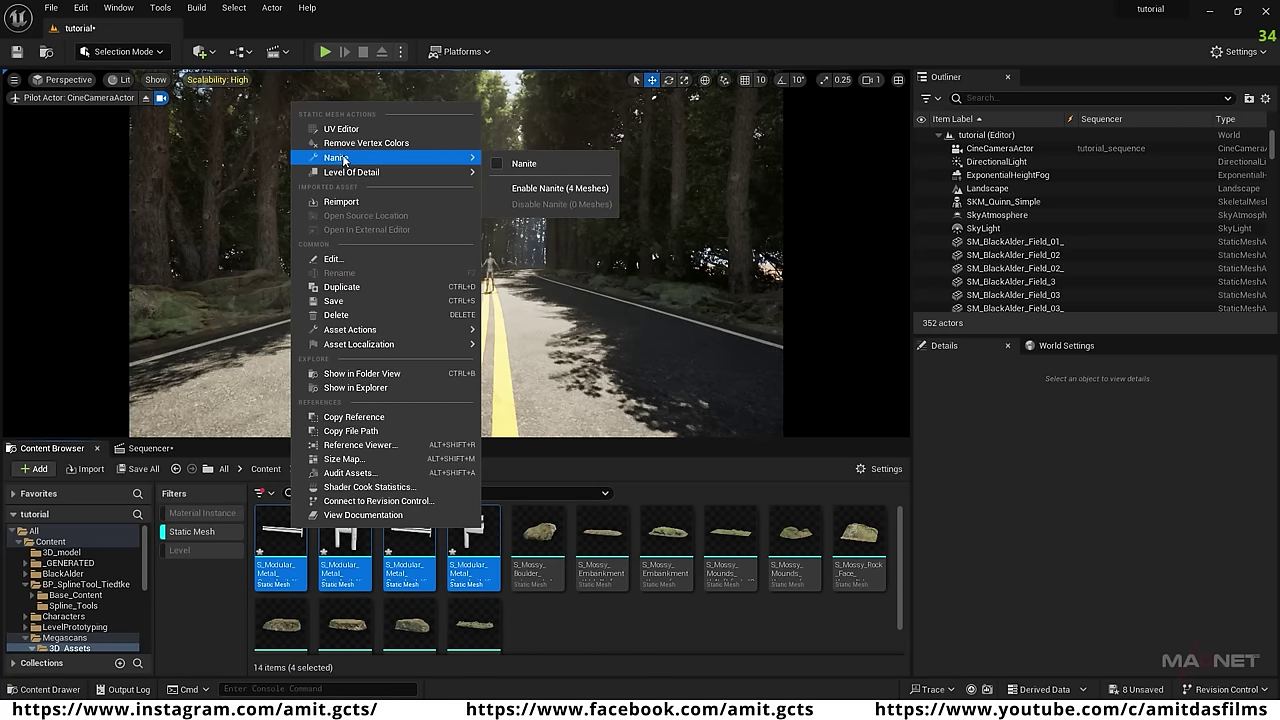
{"action": "left_click", "coordinate": [560, 188]}
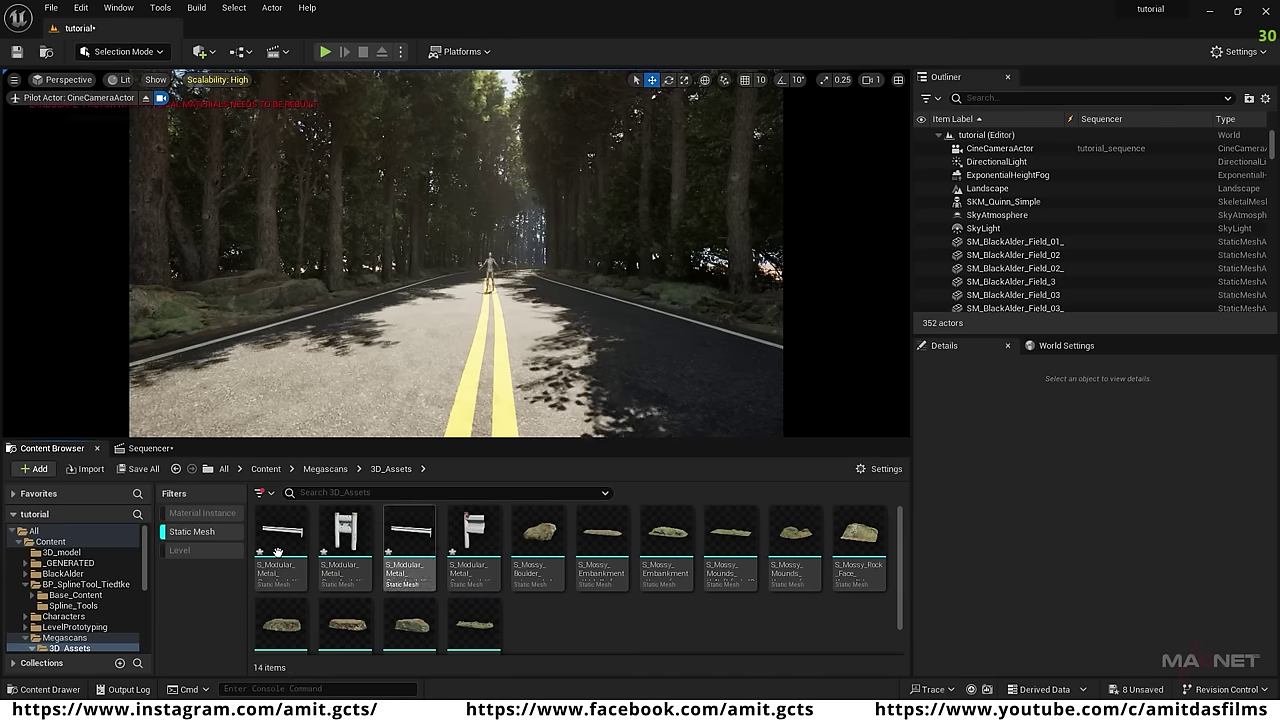
Turn off the static mesh filter and place BP_SplineTool_Tiedtke_NoDeform from Spline_Tools at the road's left edge.
{"action": "left_click", "coordinate": [88, 586]}
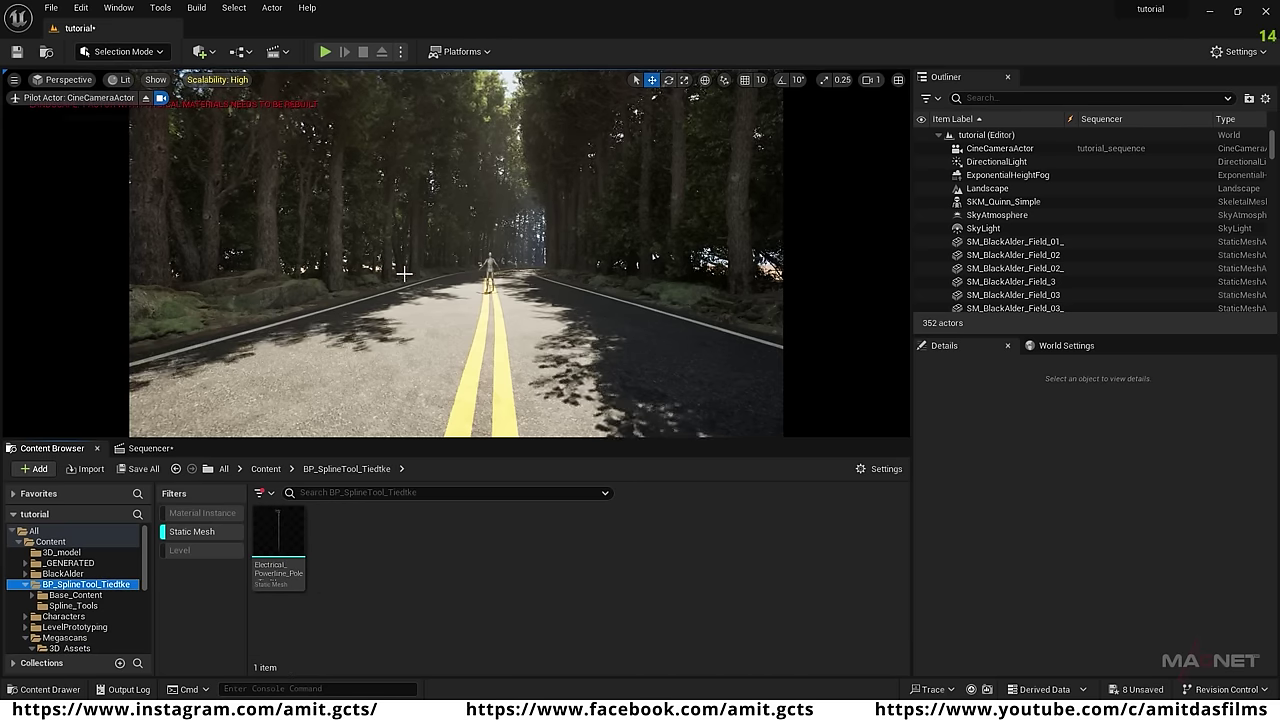
{"action": "left_click", "coordinate": [190, 531]}
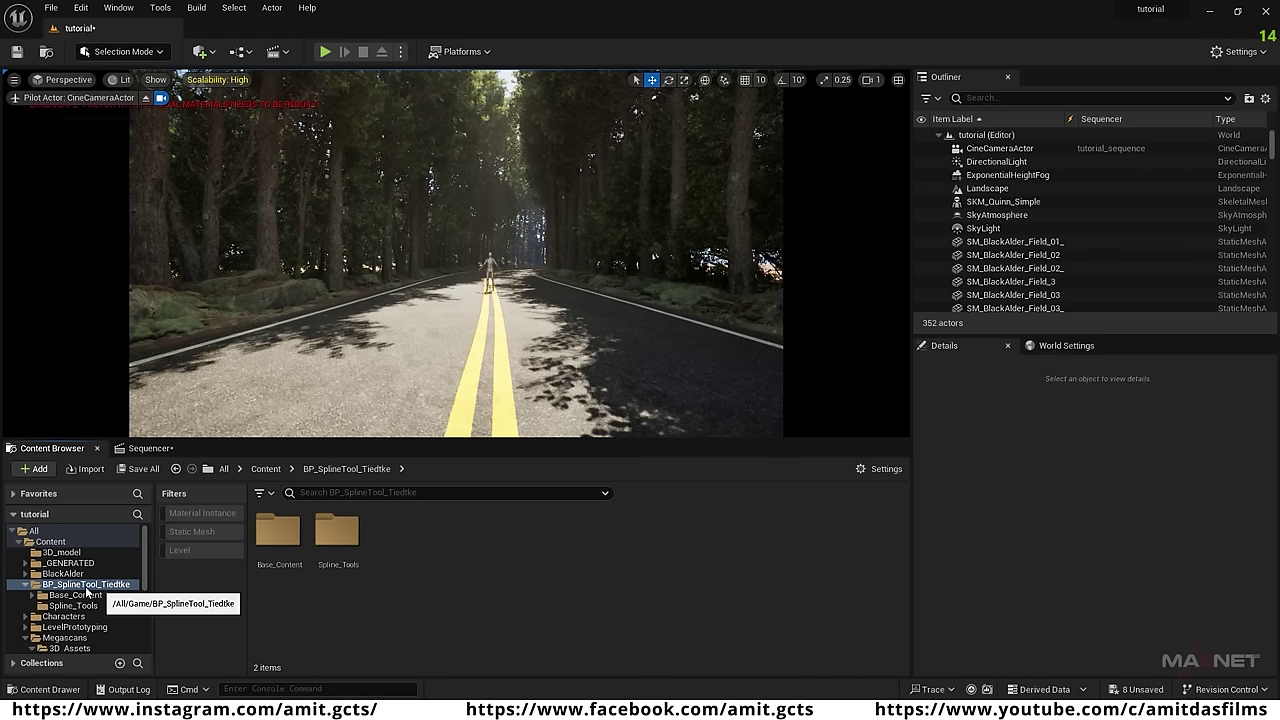
{"action": "double_click", "coordinate": [338, 530]}
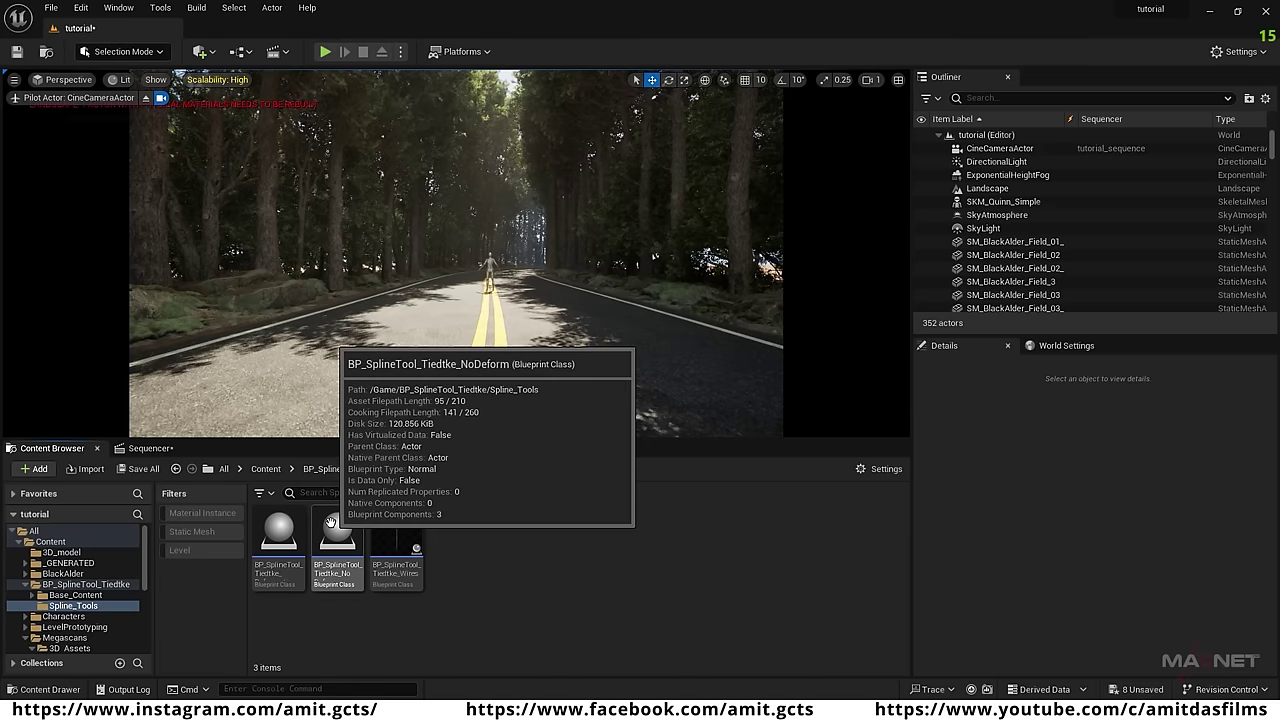
{"action": "left_click", "coordinate": [352, 576]}
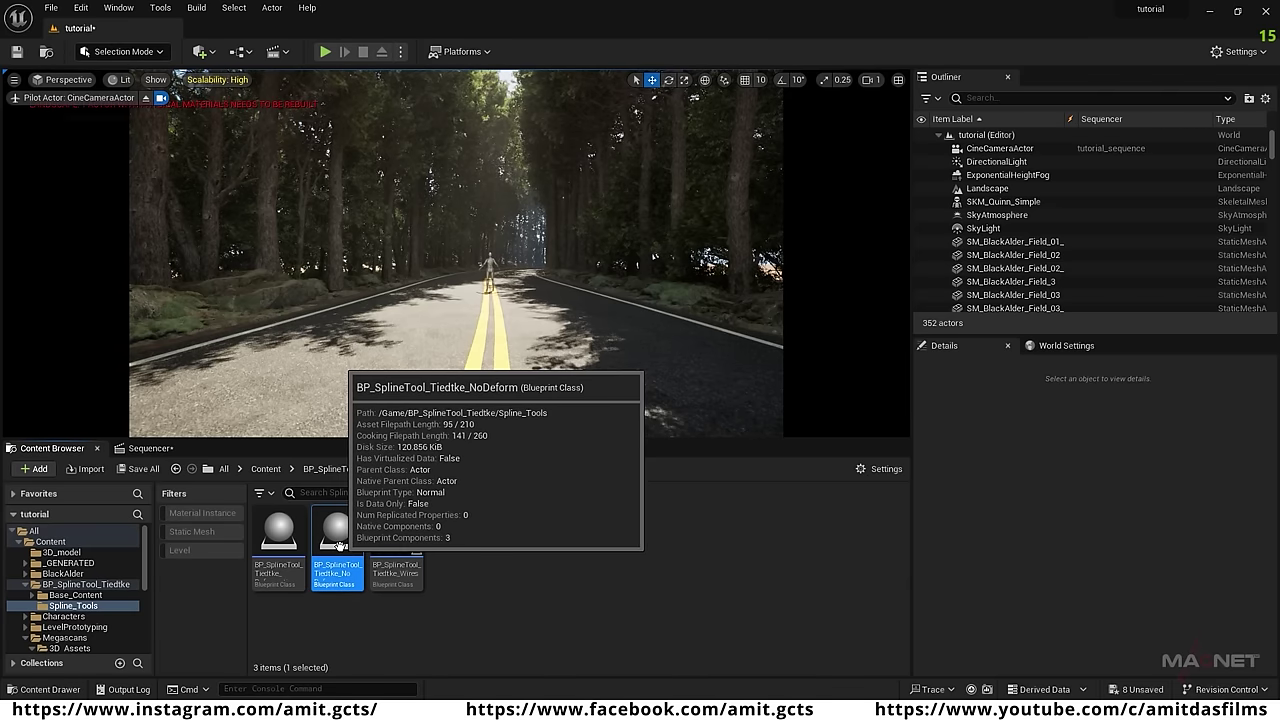
{"action": "left_click_drag", "start_coordinate": [340, 546], "coordinate": [261, 318]}
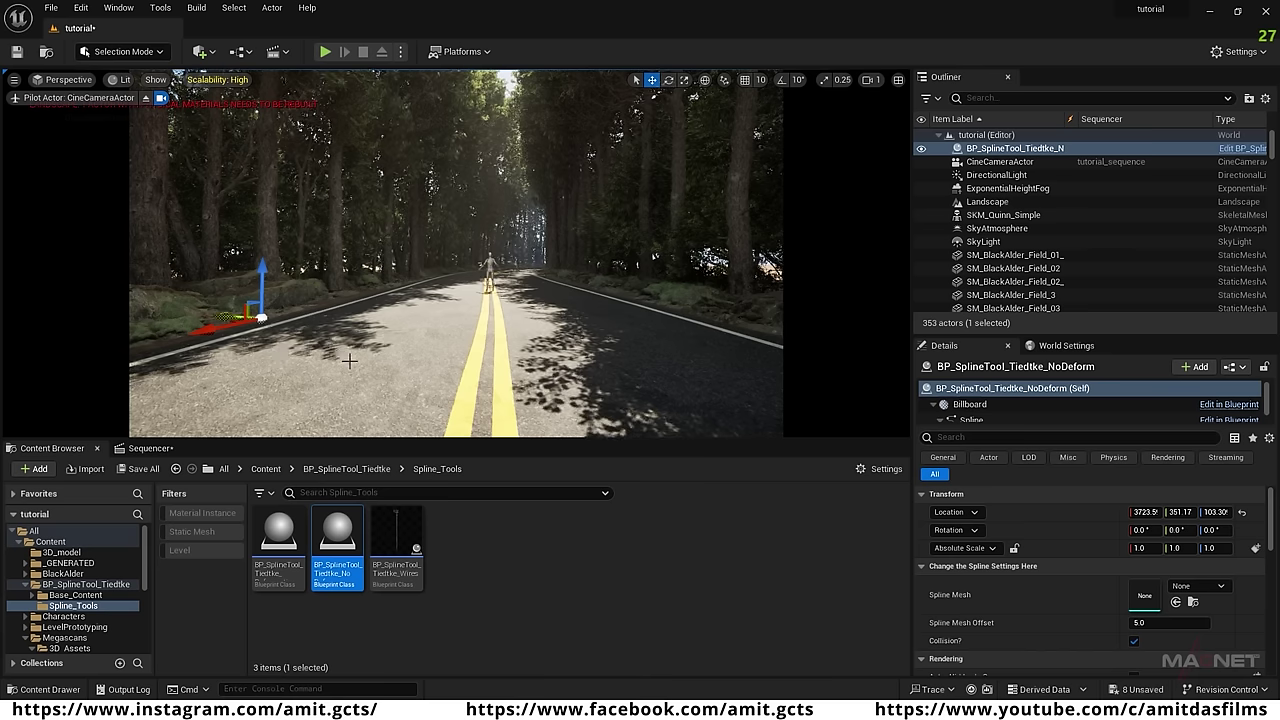
Raise the spline tool actor to a Z location of about 141.52 and exit game view to display its spline.
{"action": "right_click_drag", "start_coordinate": [386, 354], "coordinate": [160, 354]}
{"action": "key", "text": "w"}
{"action": "mouse_move", "coordinate": [523, 191]}
{"action": "right_mouse_down"}
{"action": "mouse_move", "coordinate": [523, 248]}
{"action": "mouse_move", "coordinate": [515, 184]}
{"action": "right_mouse_up"}
{"action": "key", "text": "w"}
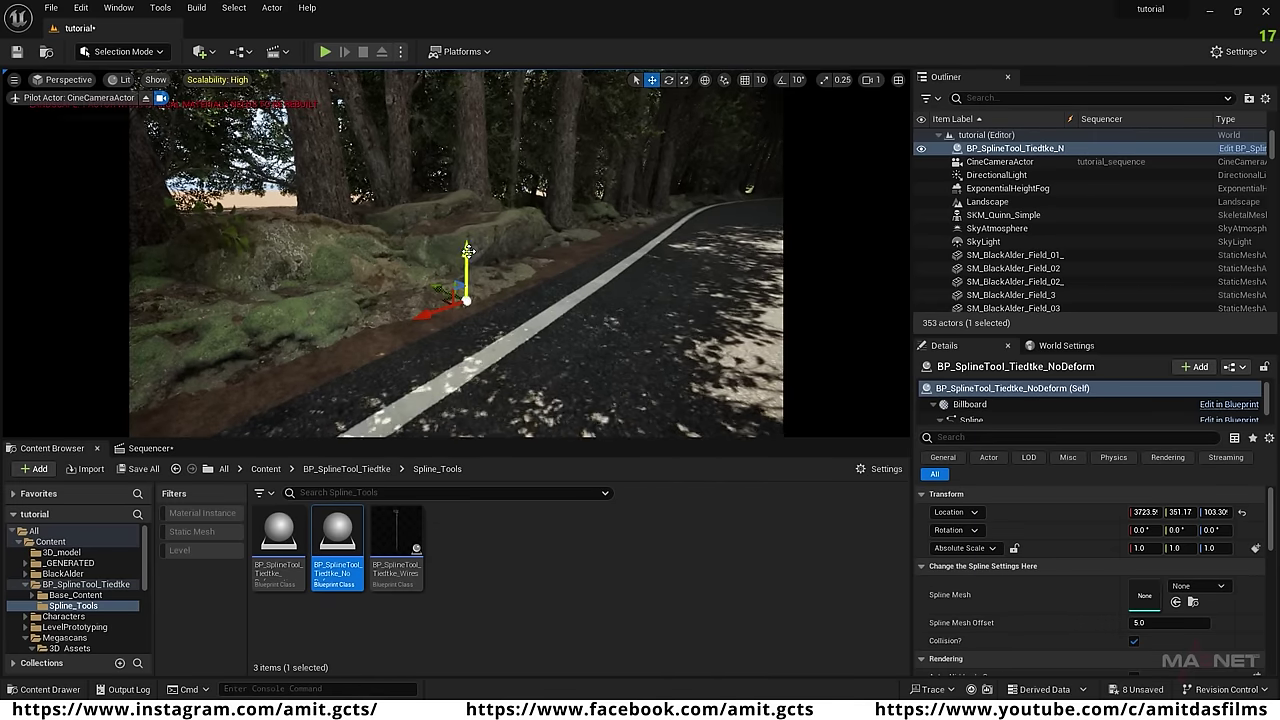
{"action": "left_click_drag", "start_coordinate": [467, 250], "coordinate": [466, 211]}
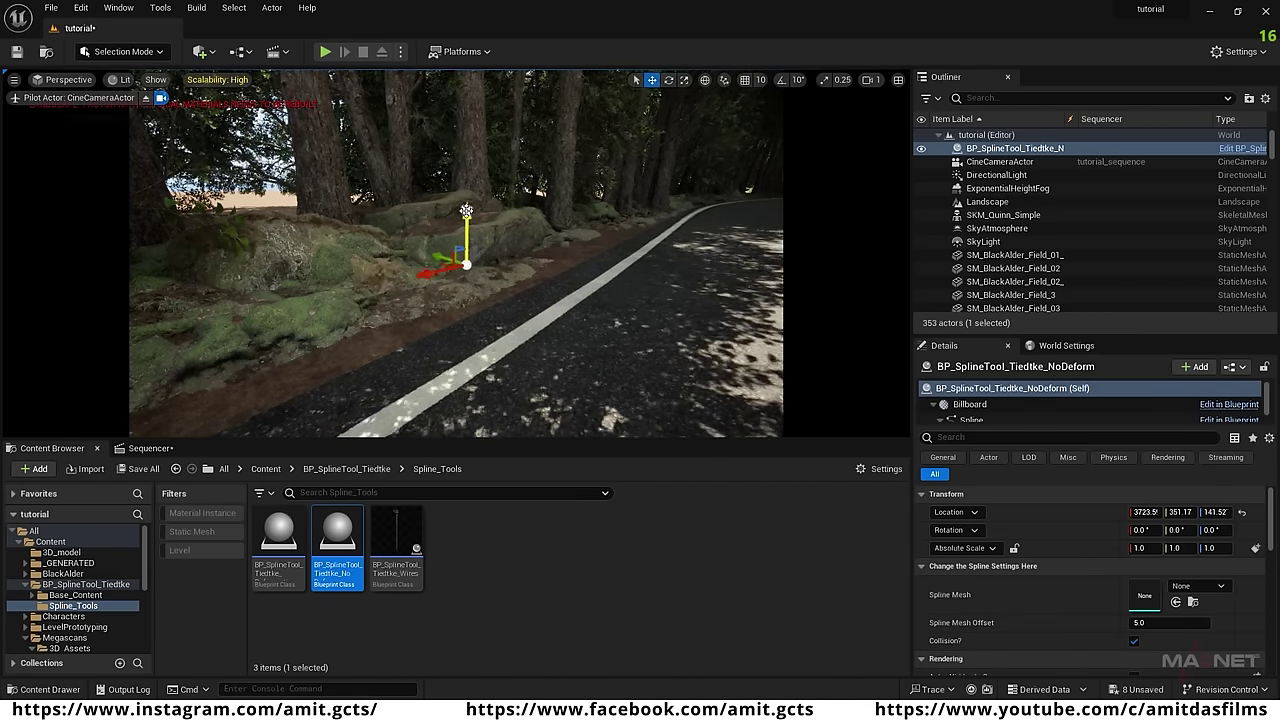
{"action": "key", "text": "g"}
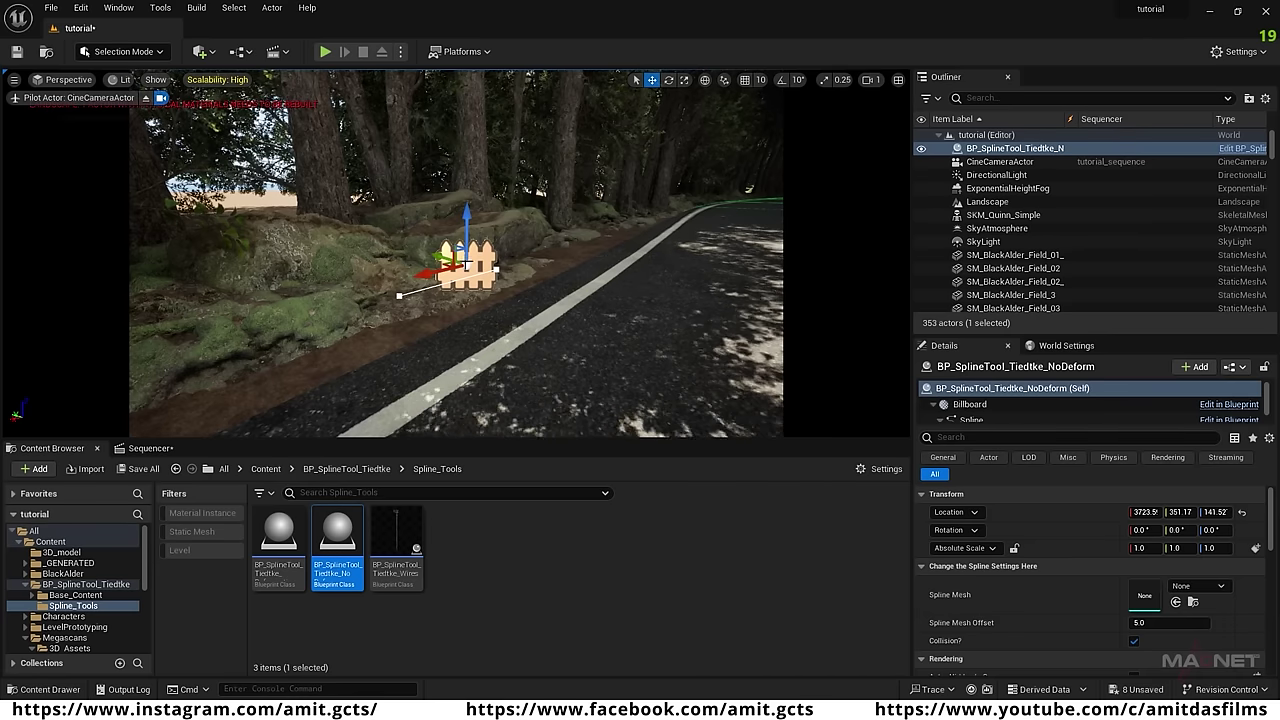
Assign the first guardrail mesh, S_Modular_Metal_Guardrail_Kit_xb1icckdw_lod3_Var1 from Megascans 3D_Assets, as the actor's Spline Mesh.
{"action": "scroll", "coordinate": [62, 618], "scroll_direction": "down", "scroll_amount": 1}
{"action": "left_click", "coordinate": [69, 598]}
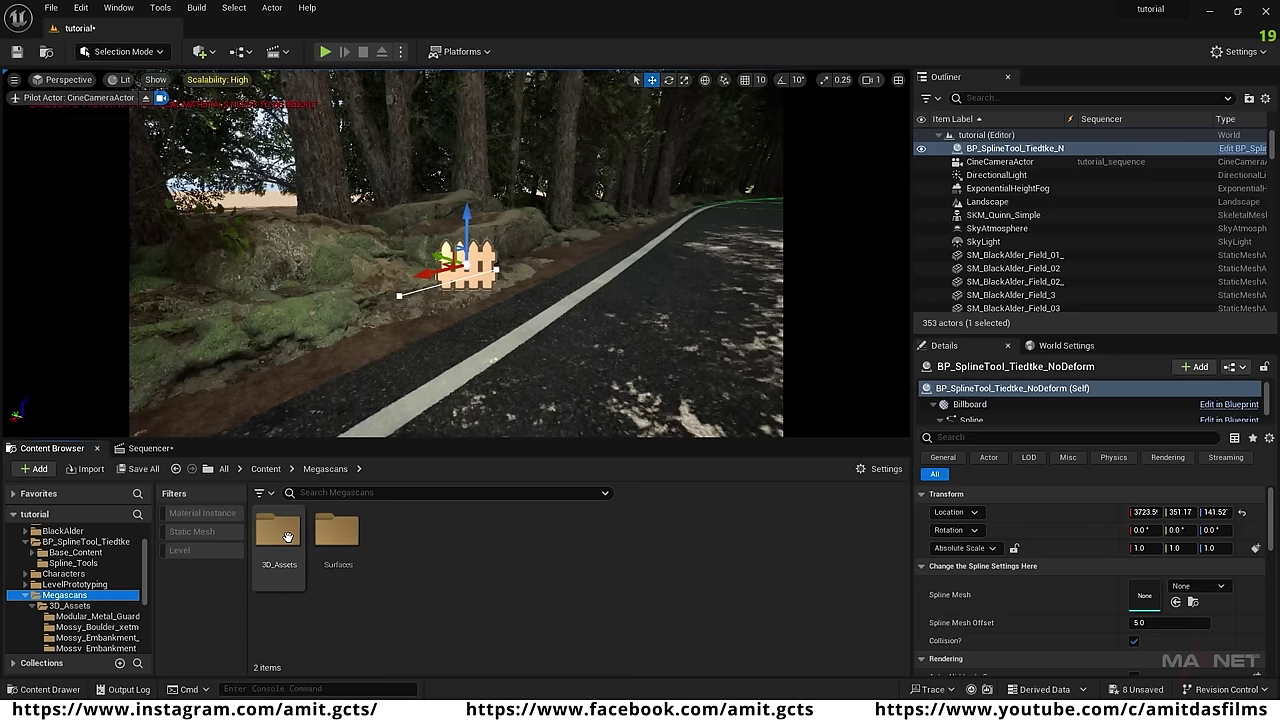
{"action": "double_click", "coordinate": [287, 537]}
{"action": "left_click", "coordinate": [182, 533]}
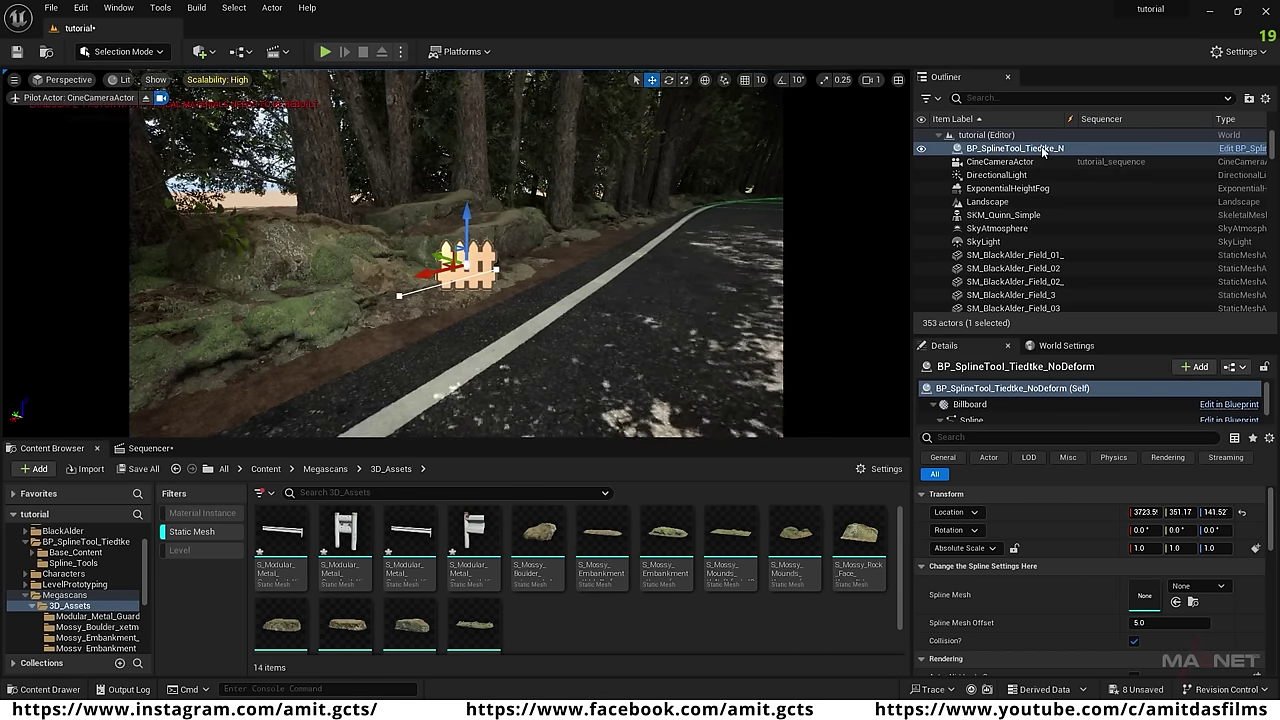
{"action": "scroll", "coordinate": [958, 575], "scroll_direction": "down", "scroll_amount": 1}
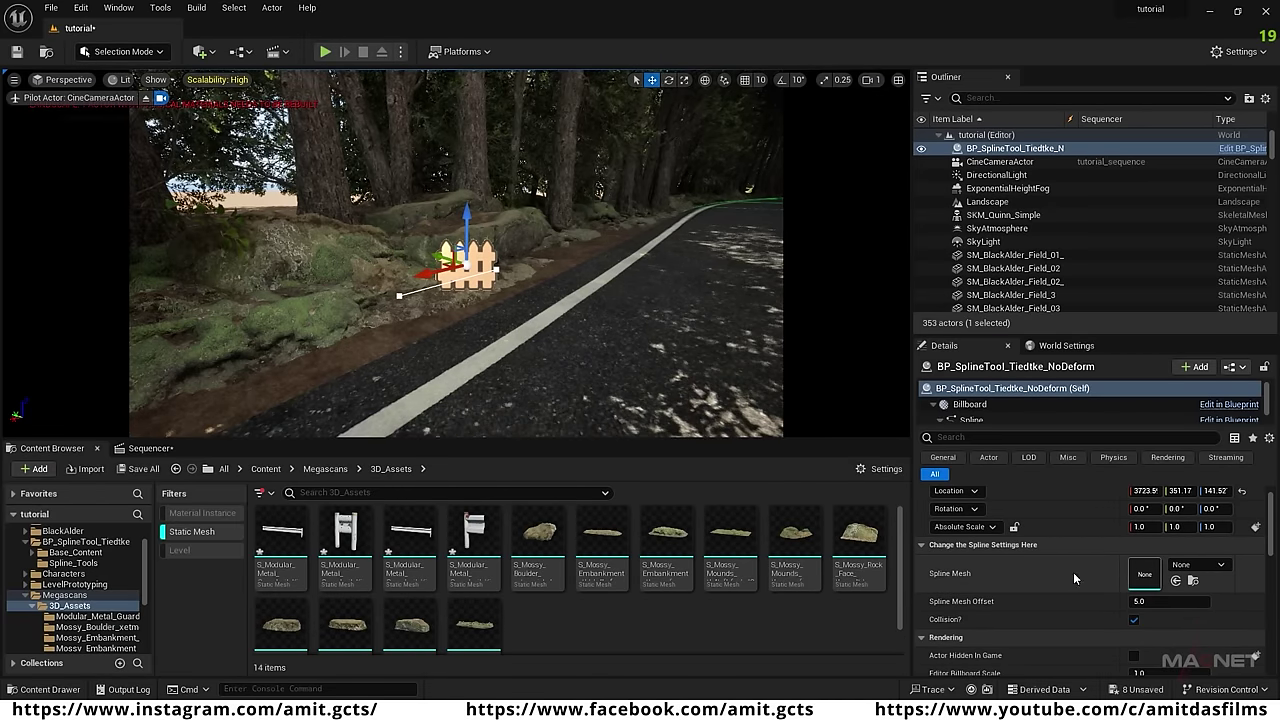
{"action": "left_click", "coordinate": [283, 530]}
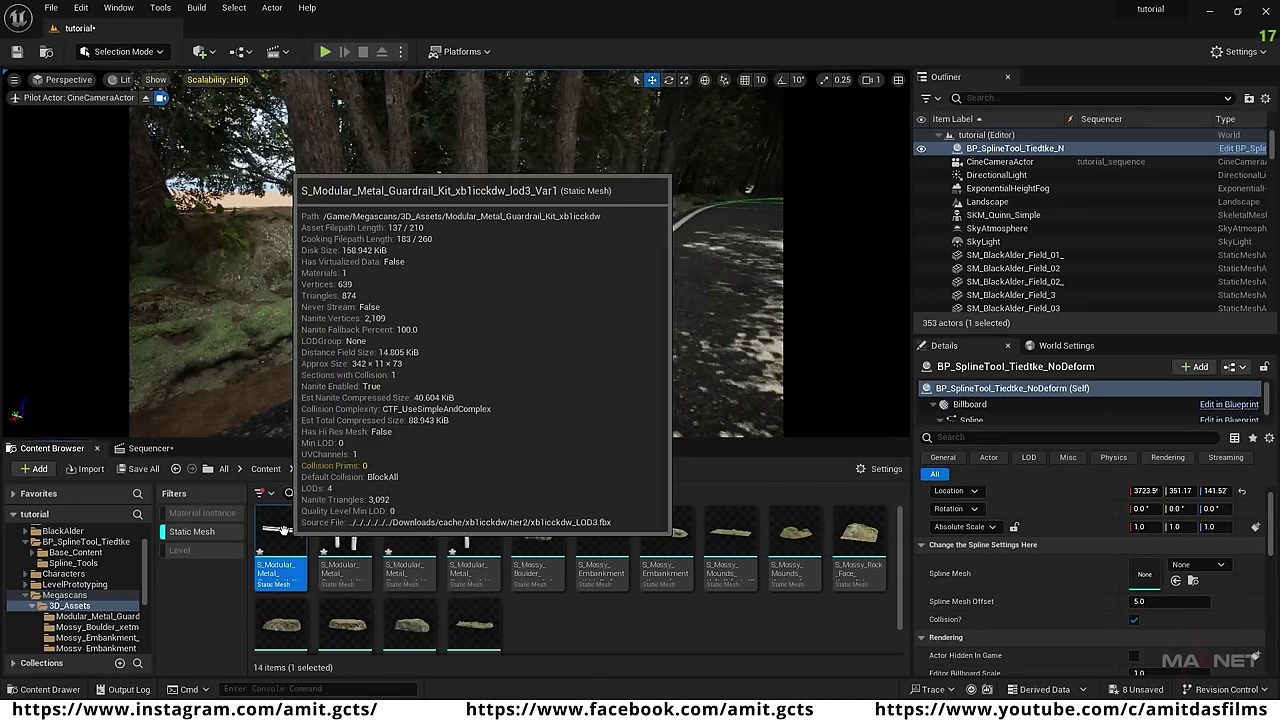
{"action": "left_click_drag", "start_coordinate": [283, 530], "coordinate": [1149, 578]}
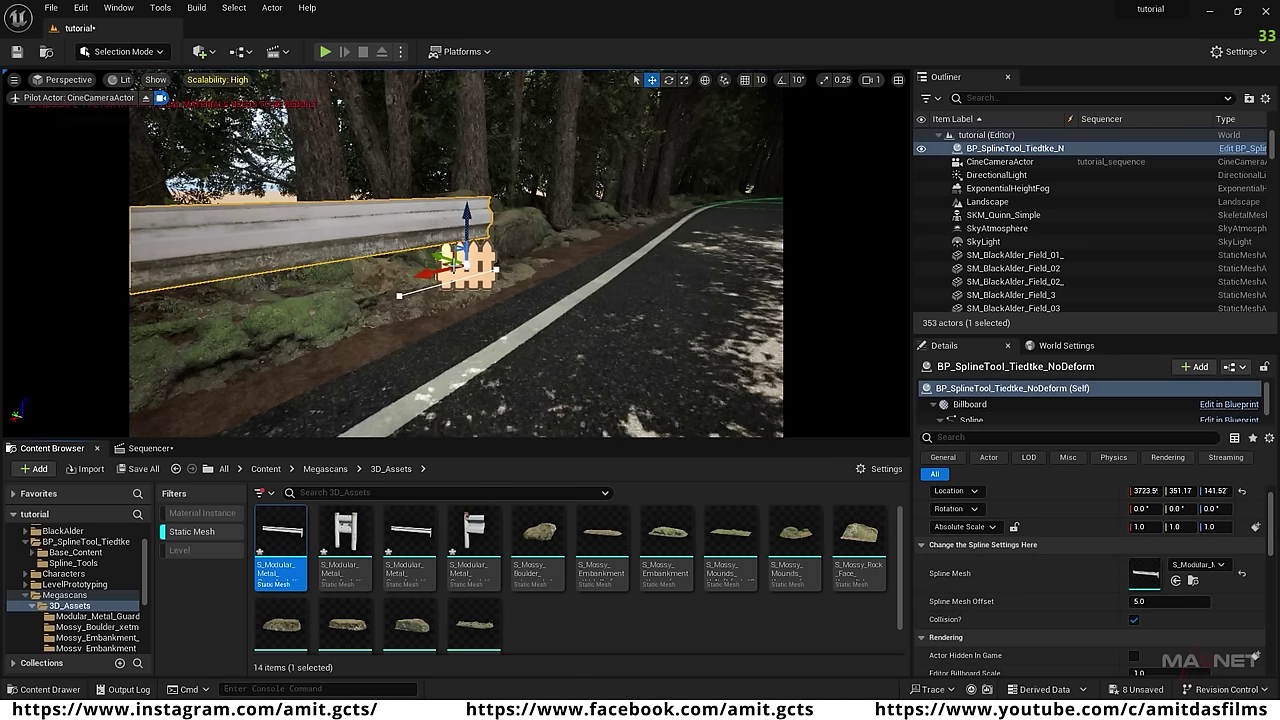
Move the guardrail spline to Y about 298.14, rotate it to about 172.45° around Z, and extend its end point along the road edge.
{"action": "right_click_drag", "start_coordinate": [605, 339], "coordinate": [520, 315]}
{"action": "right_click_drag", "start_coordinate": [576, 267], "coordinate": [576, 267]}
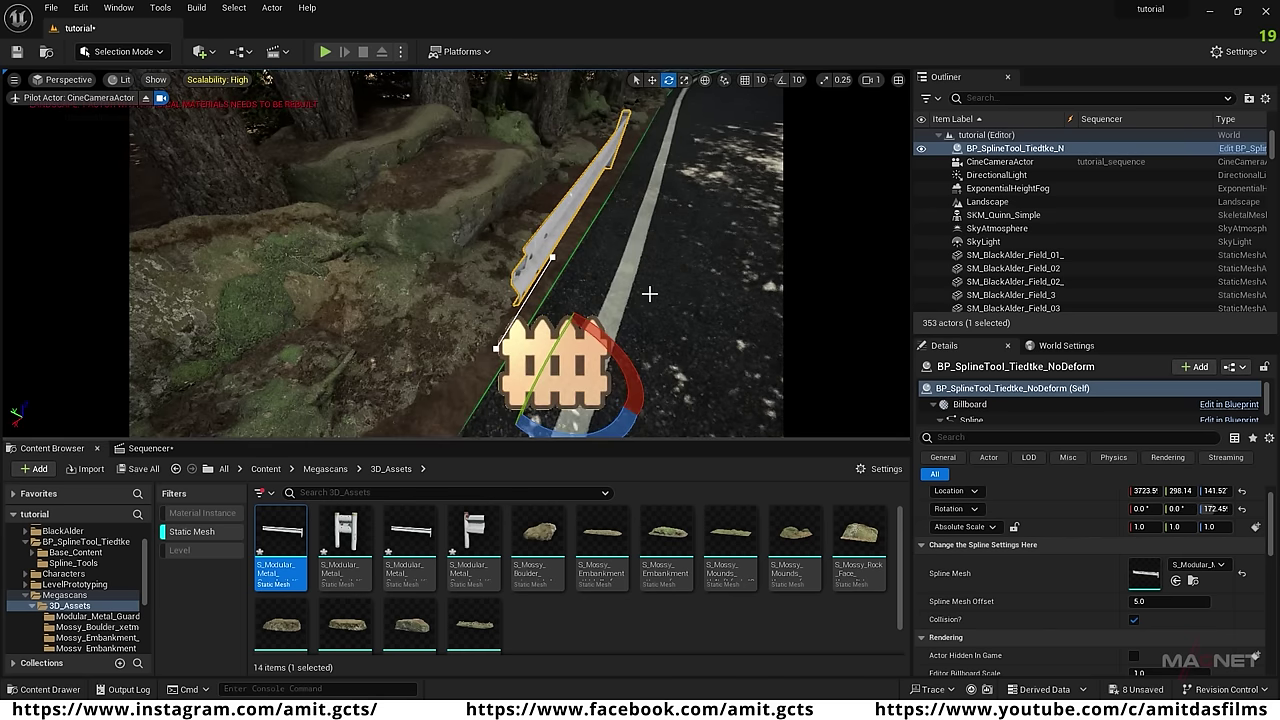
{"action": "right_click_drag", "start_coordinate": [650, 293], "coordinate": [650, 293]}
{"action": "key", "text": "w"}
{"action": "left_click", "coordinate": [531, 297]}
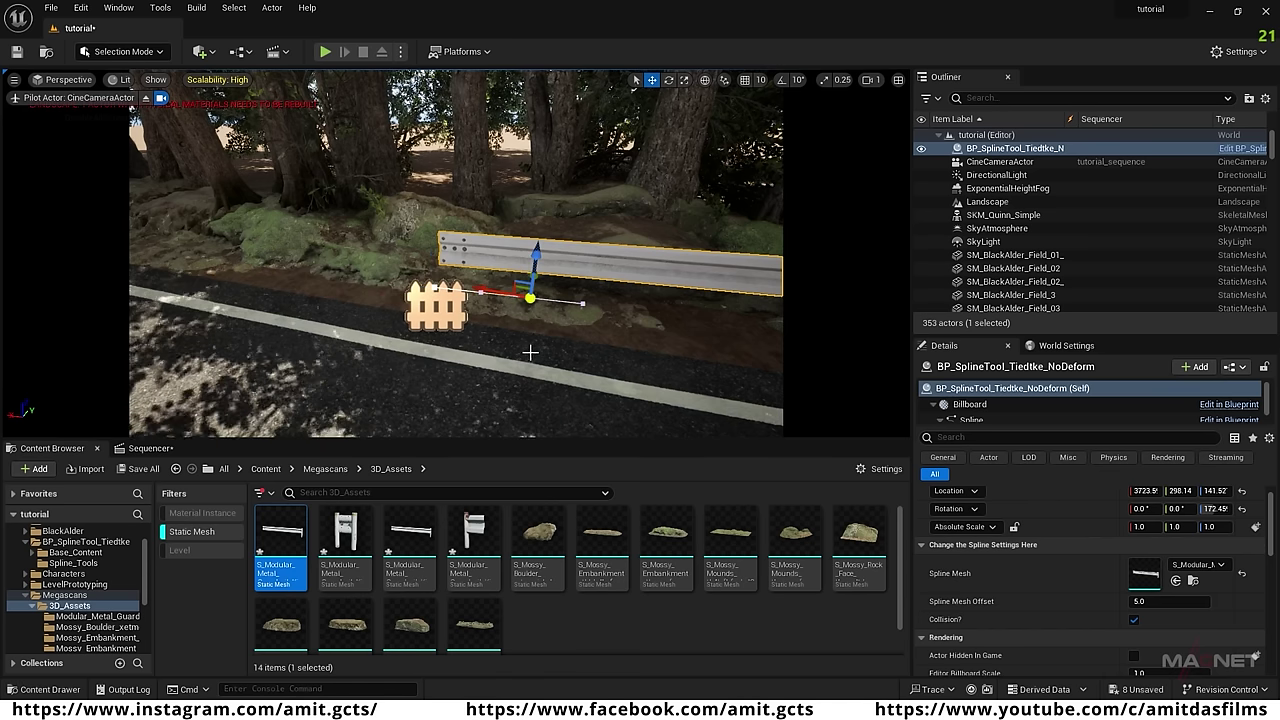
{"action": "right_click_drag", "start_coordinate": [530, 352], "coordinate": [530, 352]}
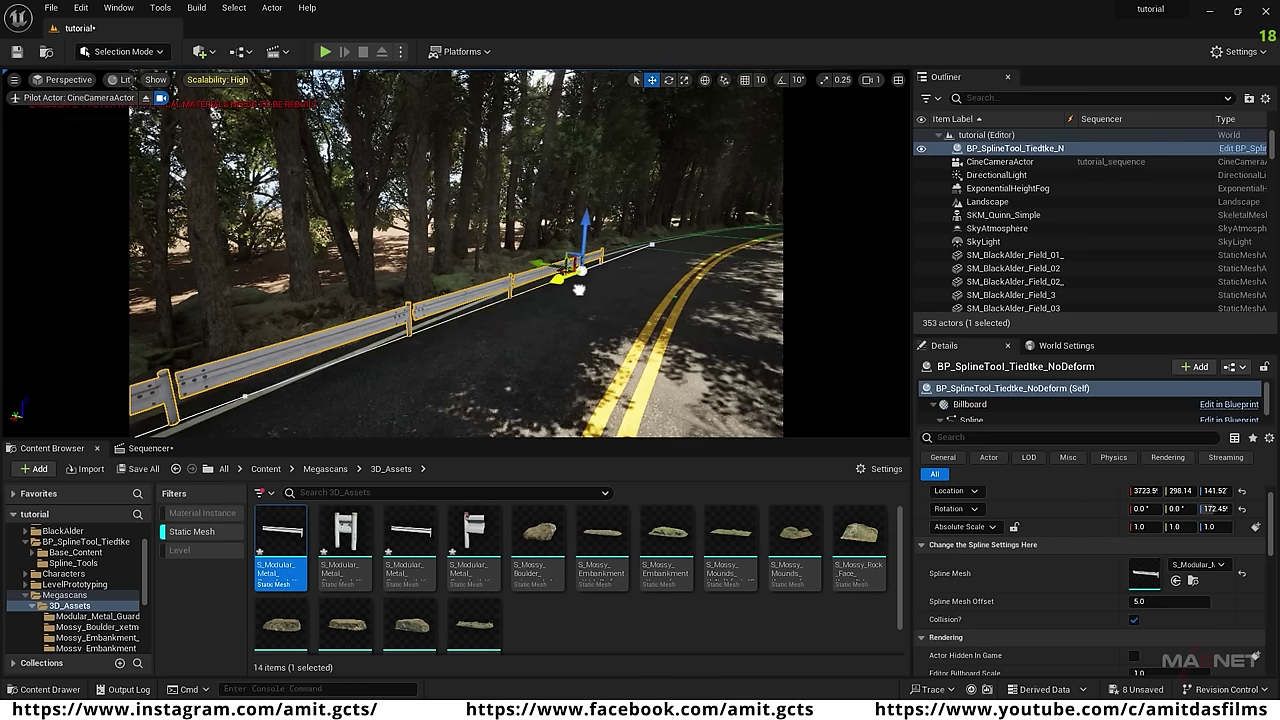
Lower the guardrail spline point at the far curve until the rail's post meets the ground beside the white road line.
{"action": "right_click_drag", "start_coordinate": [456, 253], "coordinate": [263, 253]}
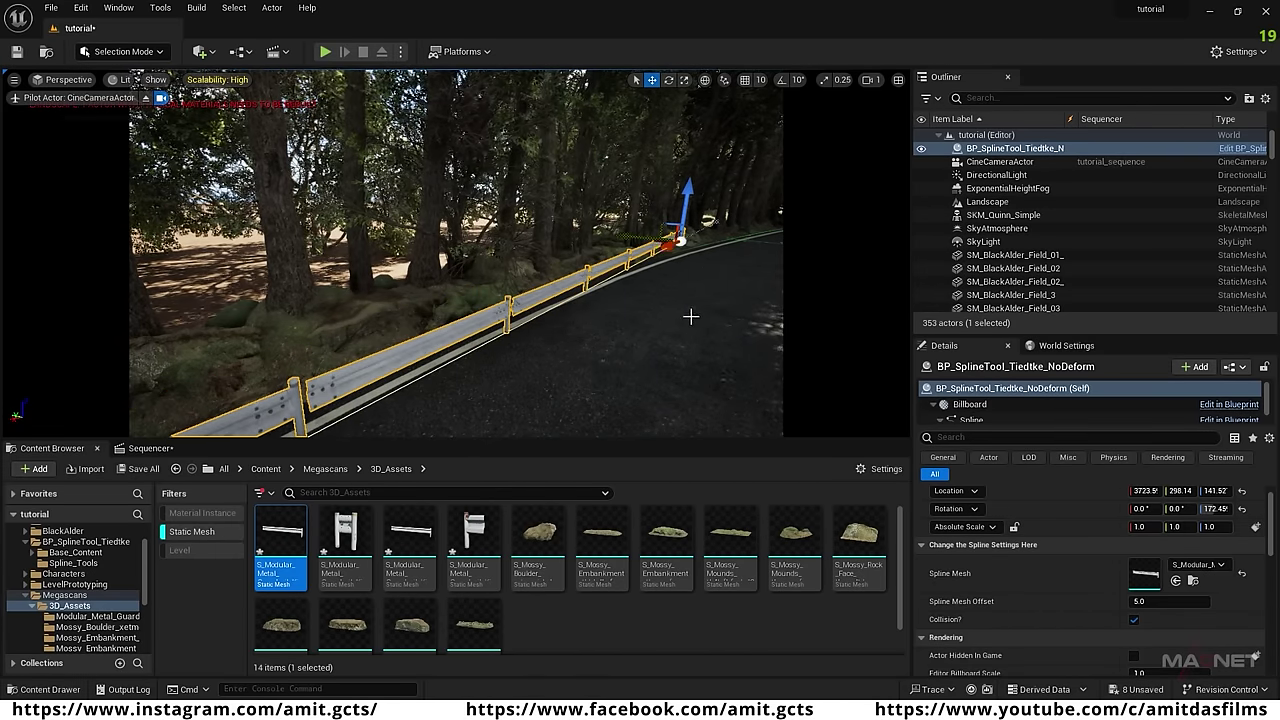
{"action": "right_click_drag", "start_coordinate": [456, 254], "coordinate": [560, 275]}
{"action": "key", "text": "w"}
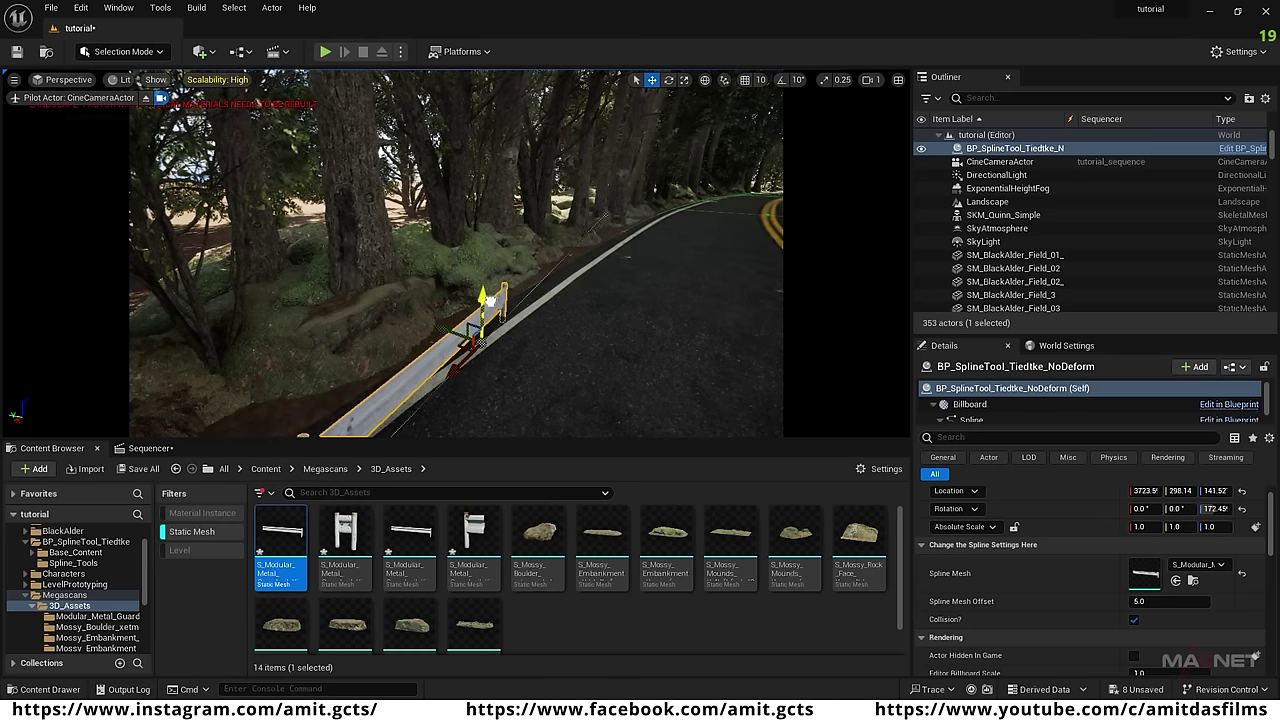
{"action": "right_click_drag", "start_coordinate": [553, 368], "coordinate": [575, 430]}
{"action": "key", "text": "w"}
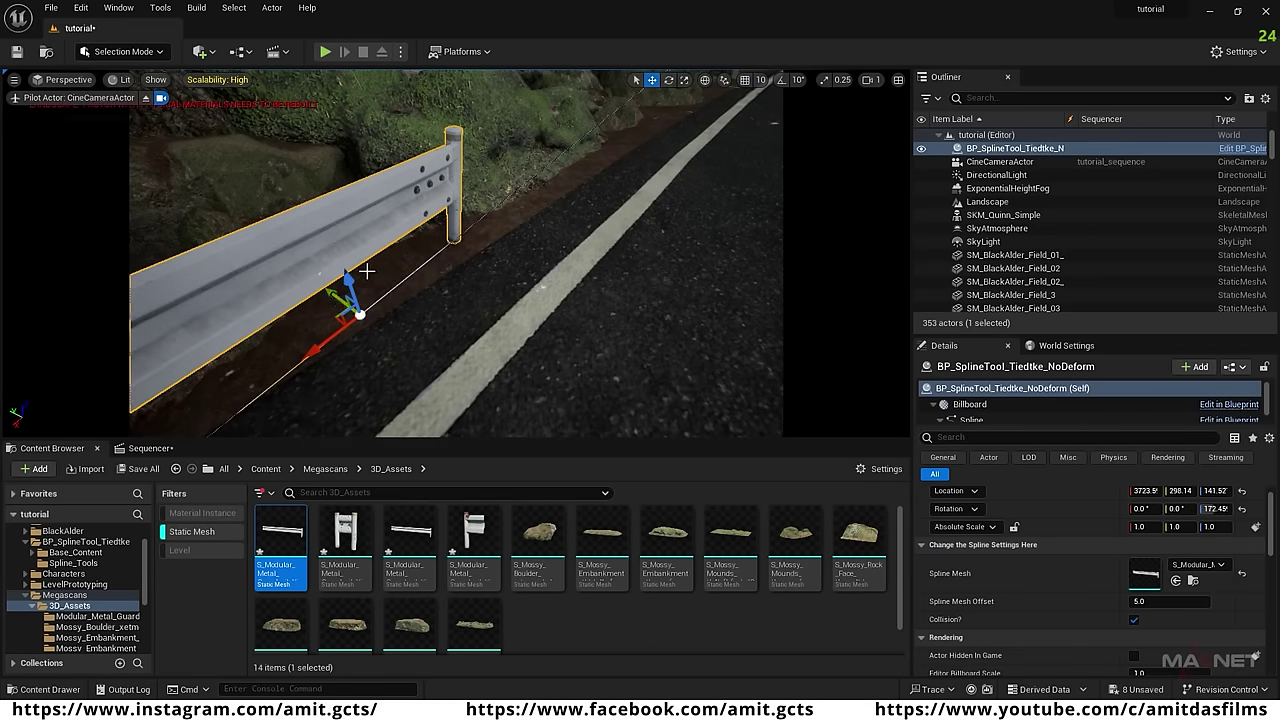
Add a spline point midway along the guardrail section crossing the asphalt and move it outside the white edge line.
{"action": "right_click_drag", "start_coordinate": [463, 344], "coordinate": [506, 324]}
{"action": "key", "text": "s"}
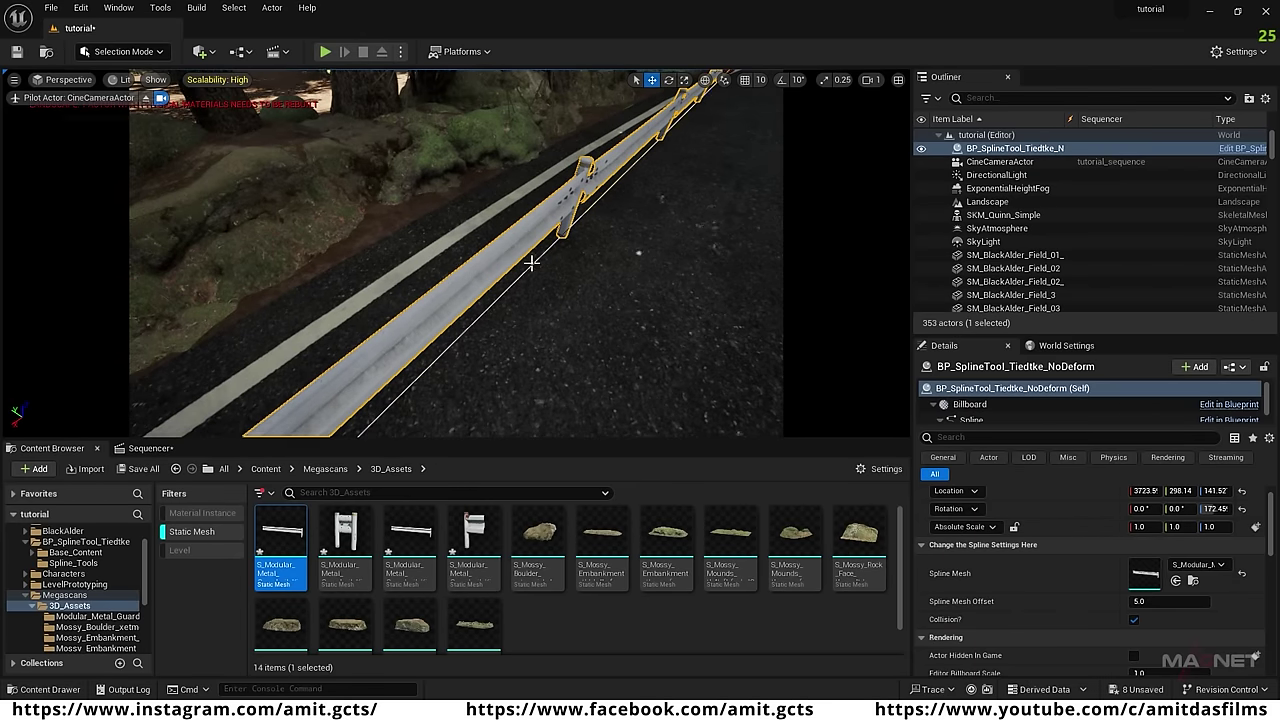
{"action": "right_click", "coordinate": [531, 264]}
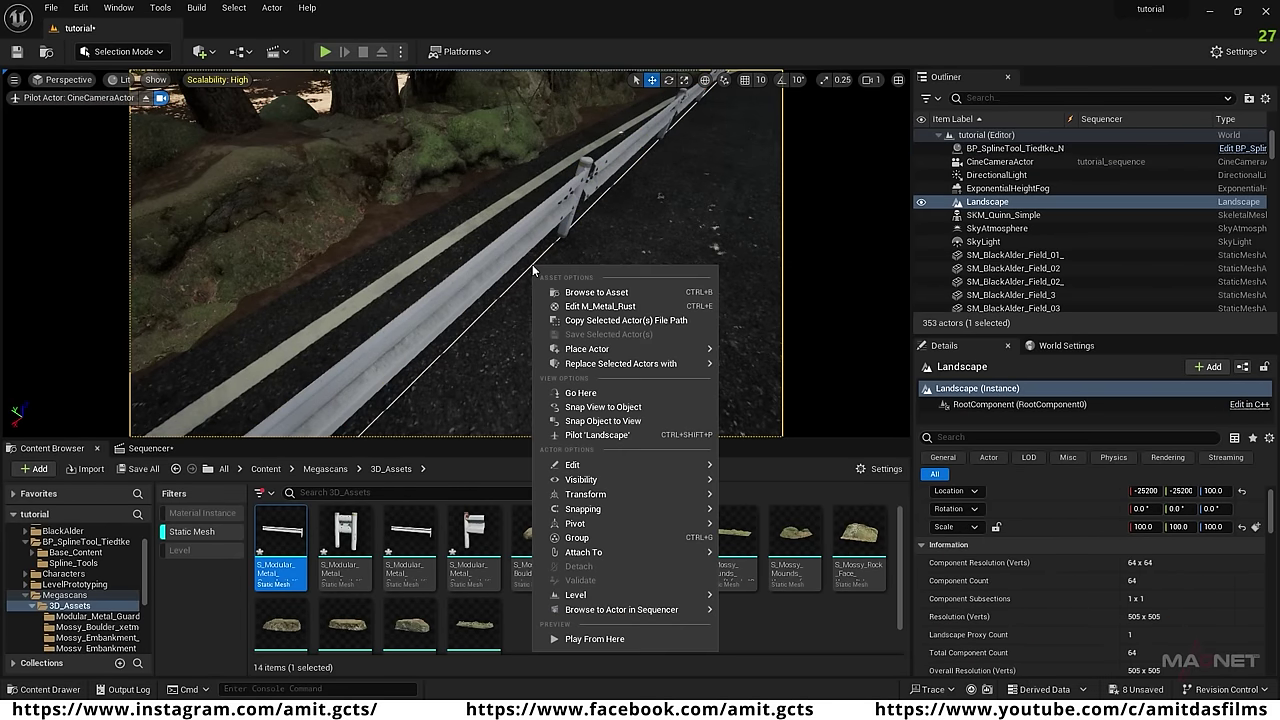
{"action": "left_click", "coordinate": [512, 272]}
{"action": "left_click", "coordinate": [519, 255]}
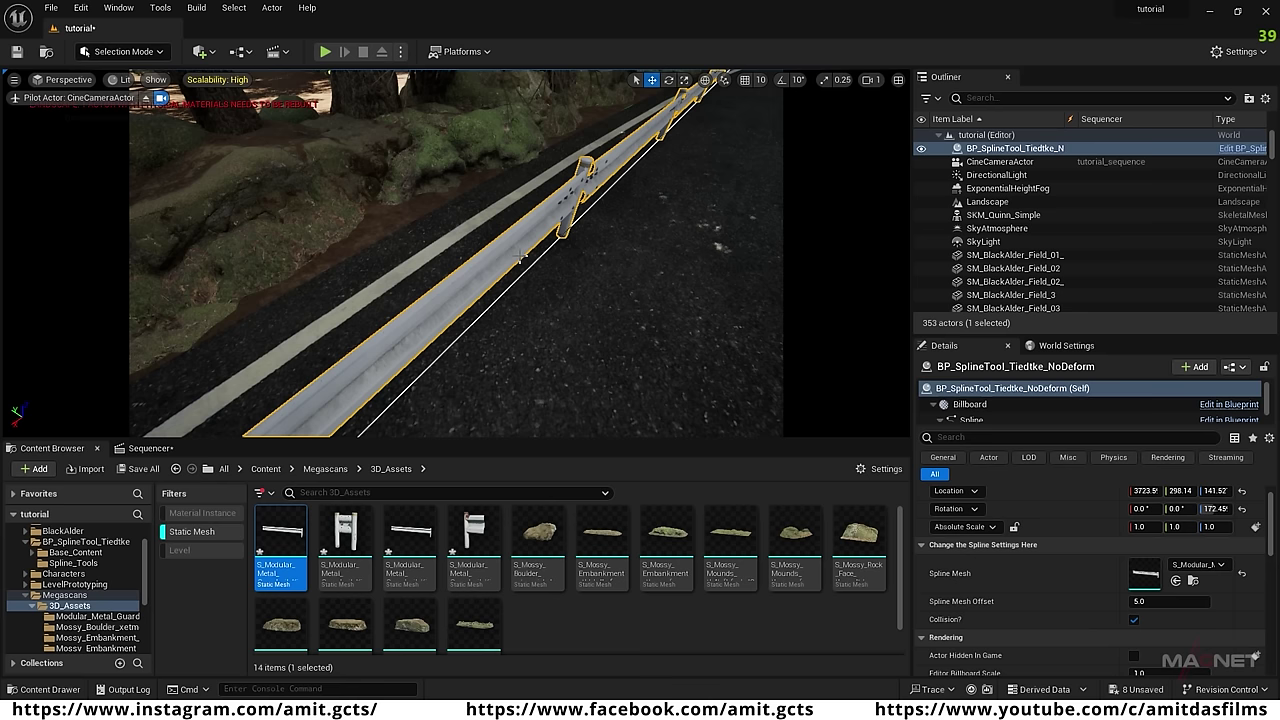
{"action": "right_click", "coordinate": [527, 270]}
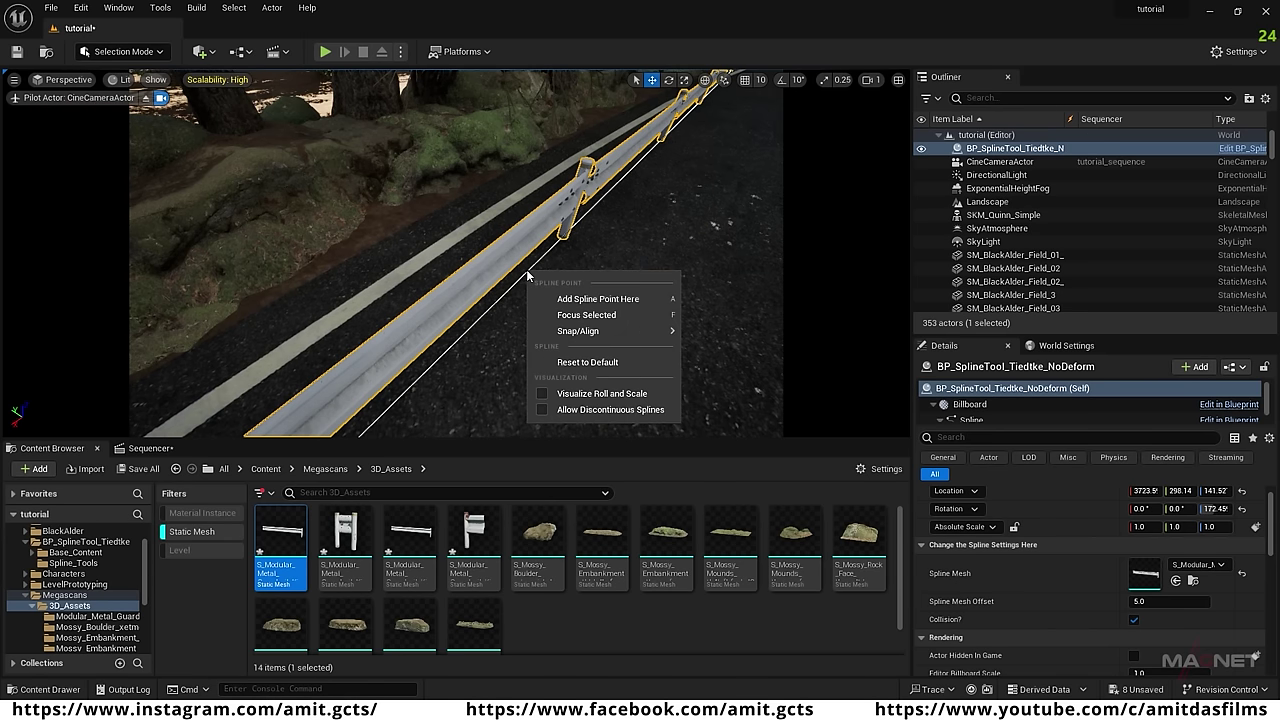
{"action": "left_click", "coordinate": [597, 299]}
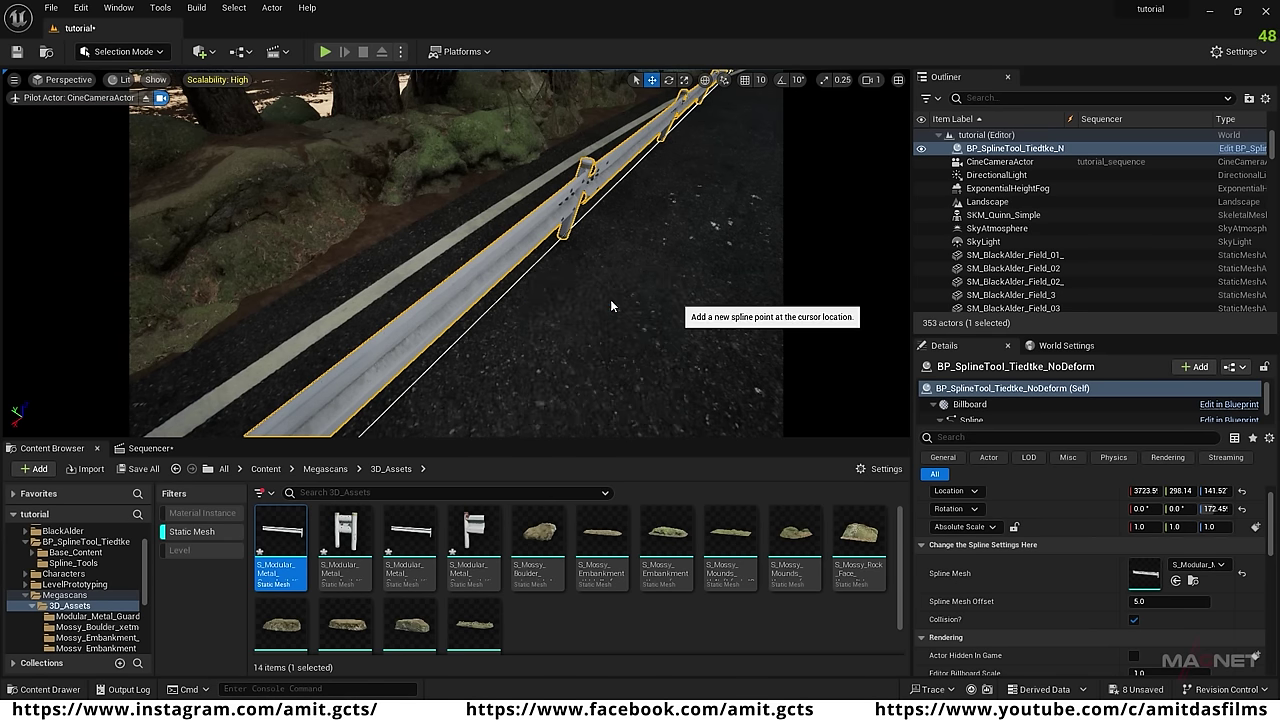
{"action": "left_click_drag", "start_coordinate": [489, 250], "coordinate": [382, 203]}
Add a spline point at the base of the floating guardrail post and lower it to the ground.
{"action": "right_click_drag", "start_coordinate": [540, 400], "coordinate": [525, 398]}
{"action": "right_click_drag", "start_coordinate": [499, 282], "coordinate": [268, 208]}
{"action": "key", "text": "w"}
{"action": "right_click_drag", "start_coordinate": [446, 282], "coordinate": [510, 282]}
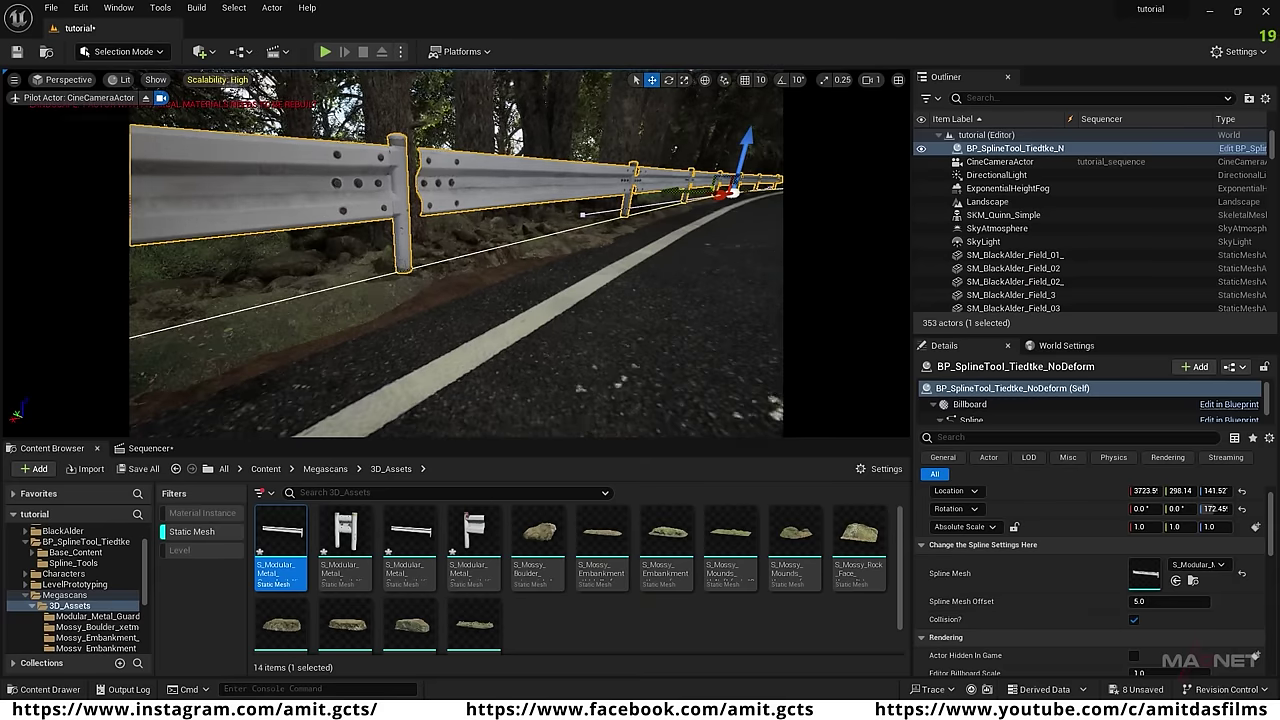
{"action": "right_click", "coordinate": [396, 274]}
{"action": "left_click", "coordinate": [457, 294]}
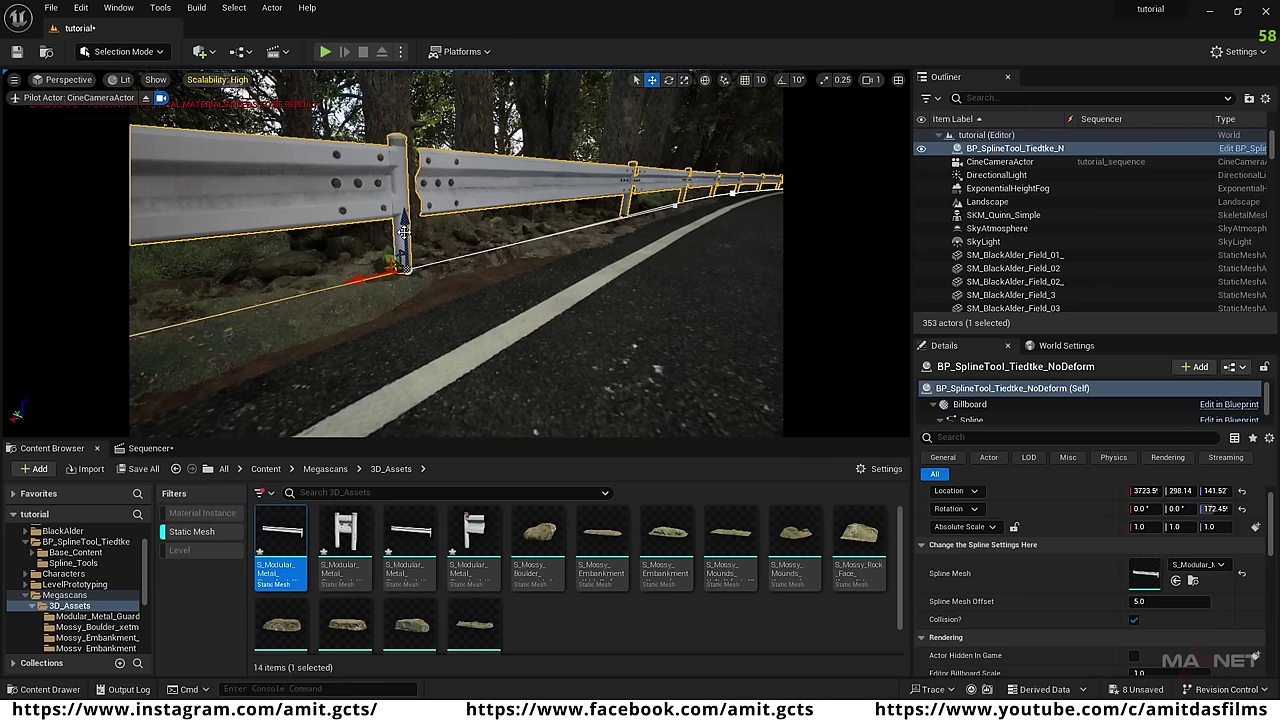
{"action": "left_click_drag", "start_coordinate": [403, 231], "coordinate": [394, 264]}
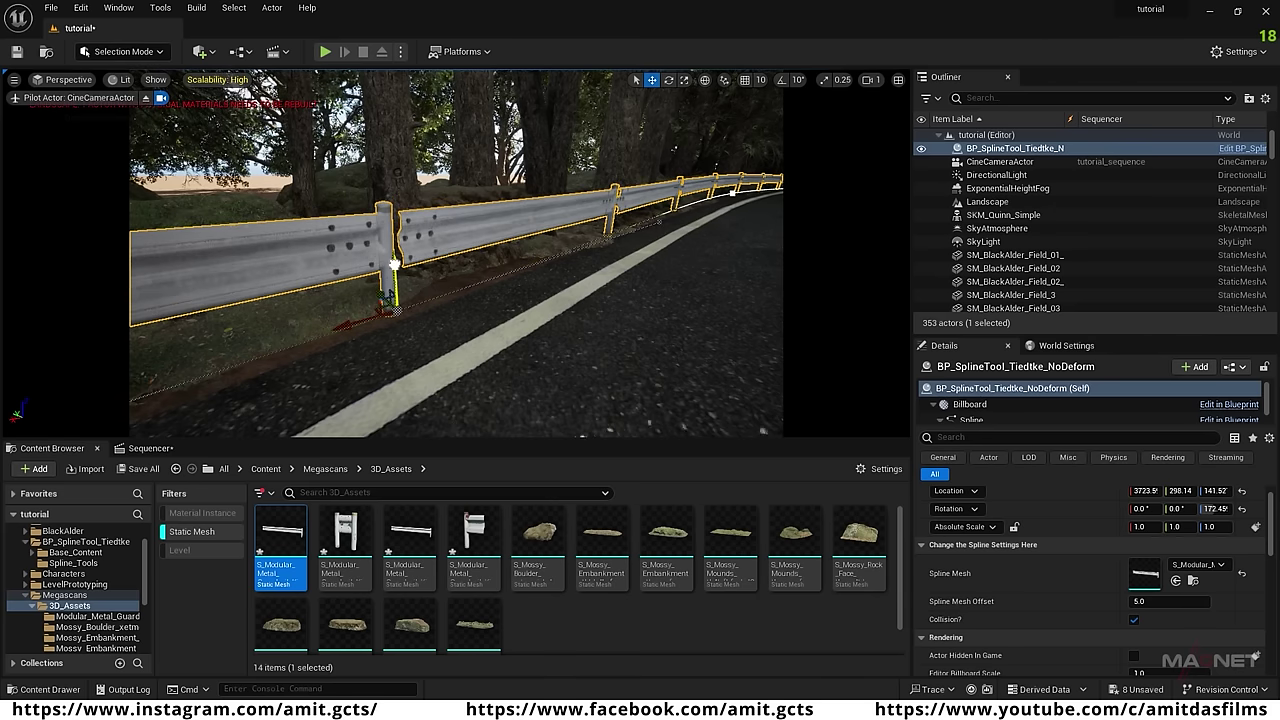
Add another spline point at the raised post nearer the guardrail's start and lower it to ground level.
{"action": "mouse_move", "coordinate": [539, 331]}
{"action": "right_mouse_down"}
{"action": "mouse_move", "coordinate": [300, 322]}
{"action": "mouse_move", "coordinate": [539, 331]}
{"action": "right_mouse_up"}
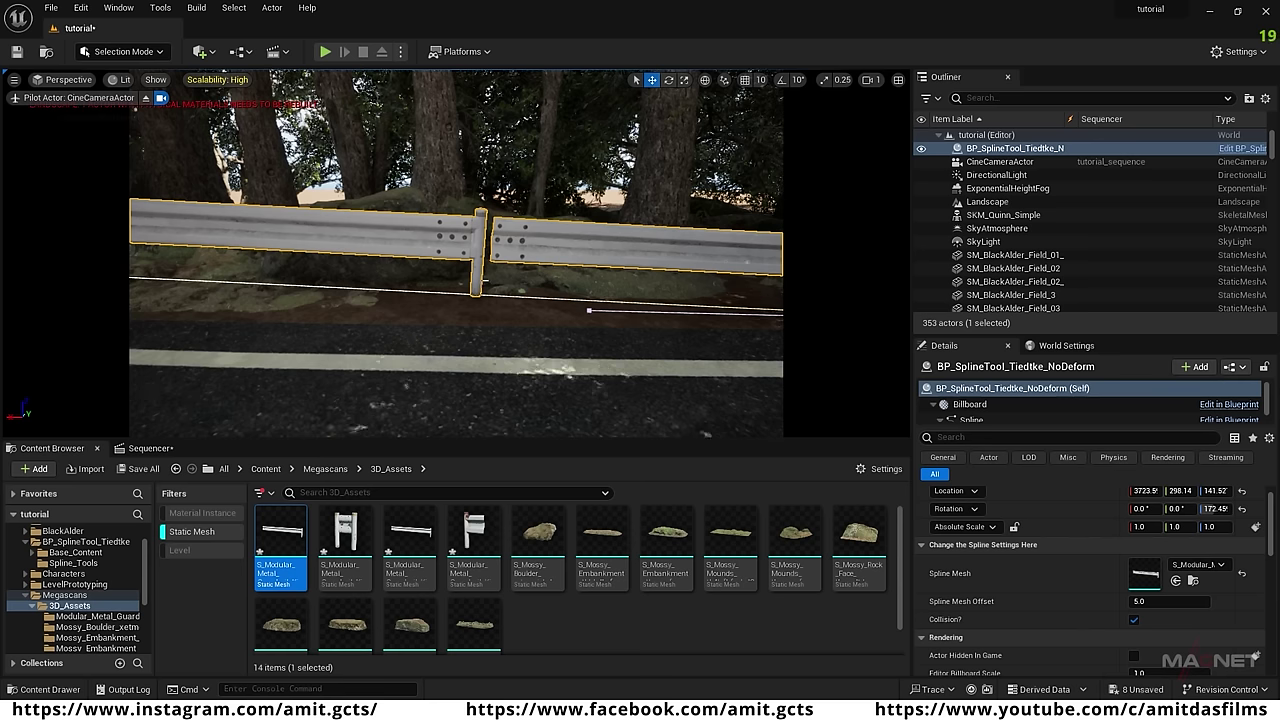
{"action": "right_click", "coordinate": [480, 295]}
{"action": "left_click", "coordinate": [560, 322]}
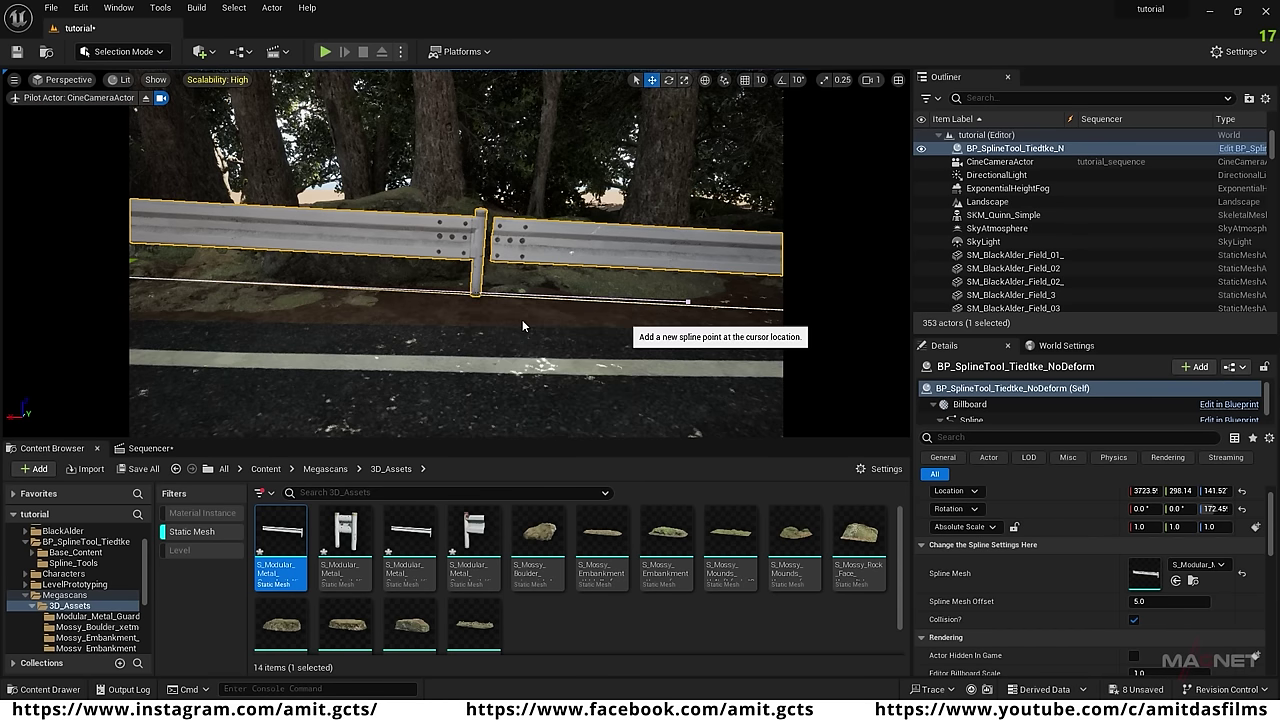
{"action": "left_click_drag", "start_coordinate": [475, 240], "coordinate": [478, 271]}
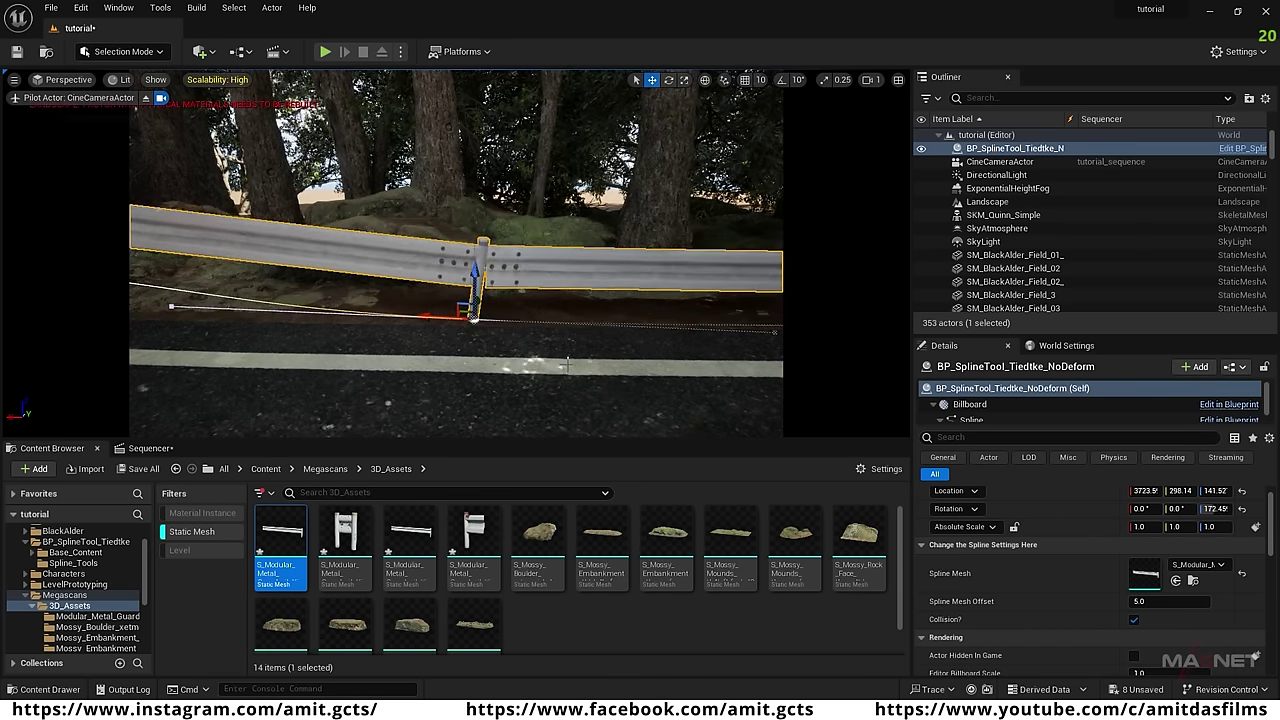
Lower the guardrail's starting spline point, beside the fence icon, down to the road verge.
{"action": "right_click_drag", "start_coordinate": [567, 365], "coordinate": [440, 362]}
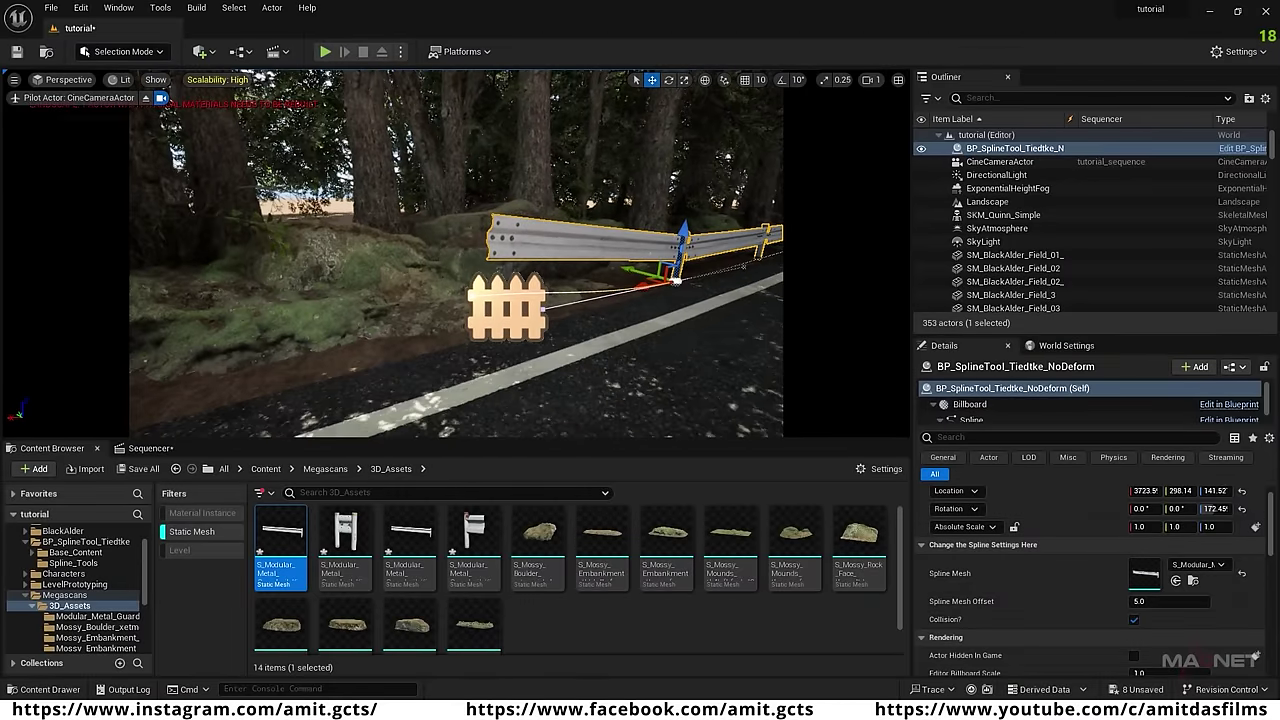
{"action": "left_click", "coordinate": [472, 299]}
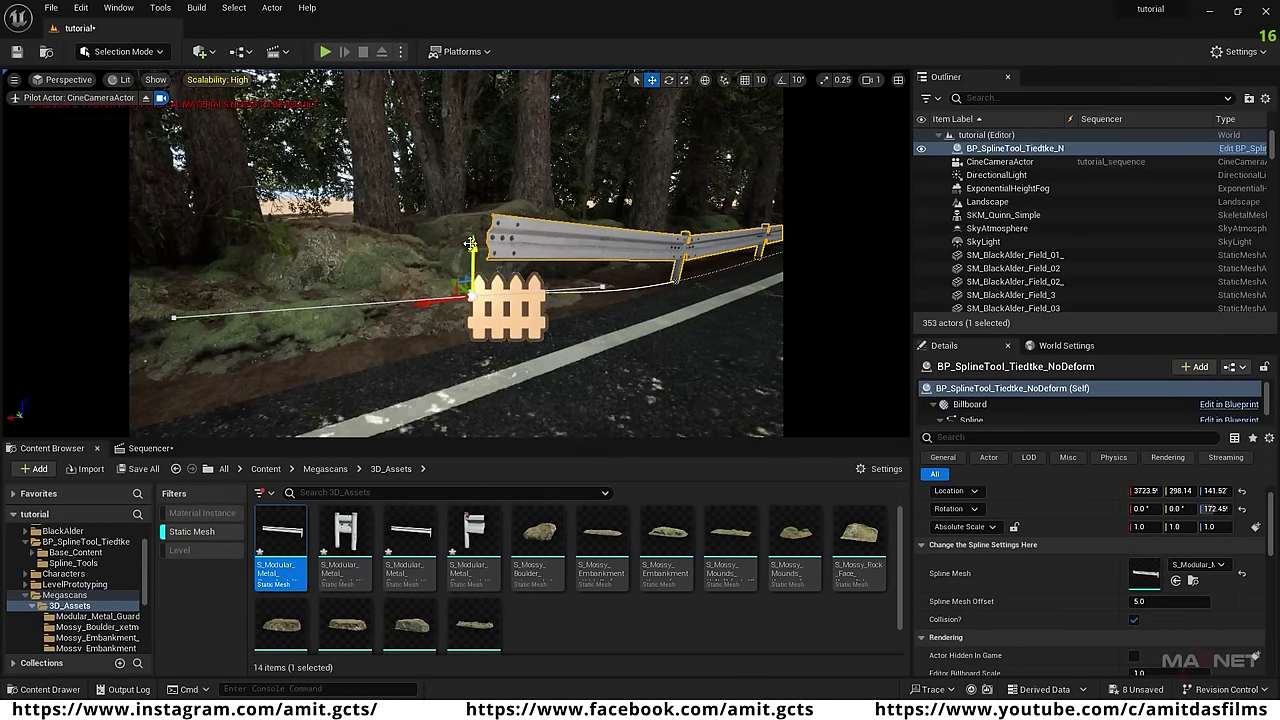
{"action": "left_click_drag", "start_coordinate": [470, 243], "coordinate": [478, 300]}
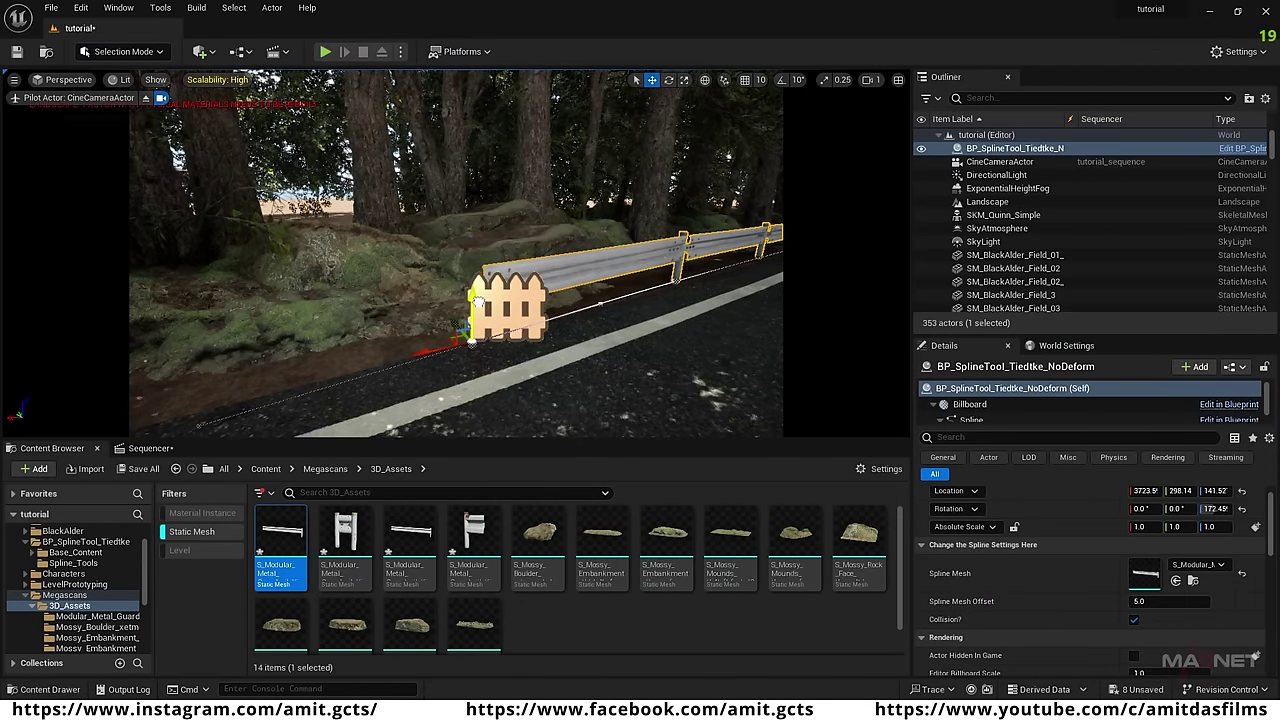
Set the guardrail's Spline Mesh Offset to about -5.1 to close the gaps between segments.
{"action": "right_click_drag", "start_coordinate": [594, 357], "coordinate": [388, 292]}
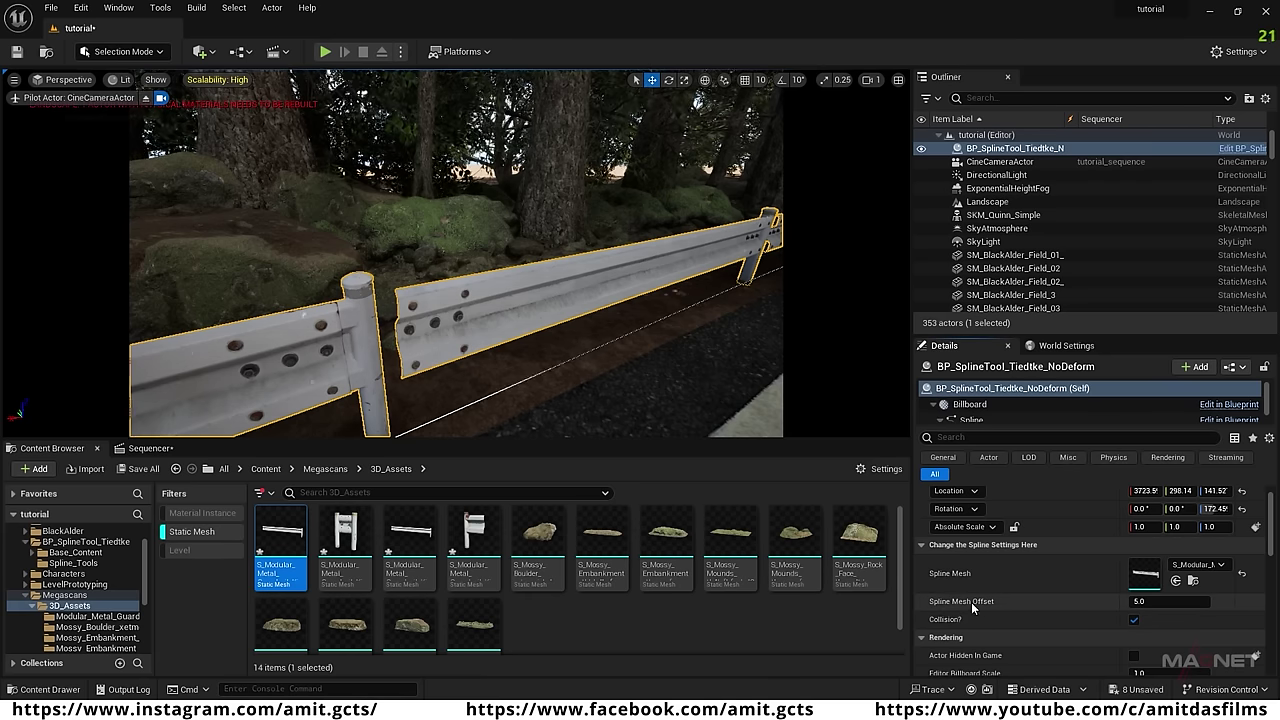
{"action": "left_click_drag", "start_coordinate": [1168, 601], "coordinate": [1140, 601]}
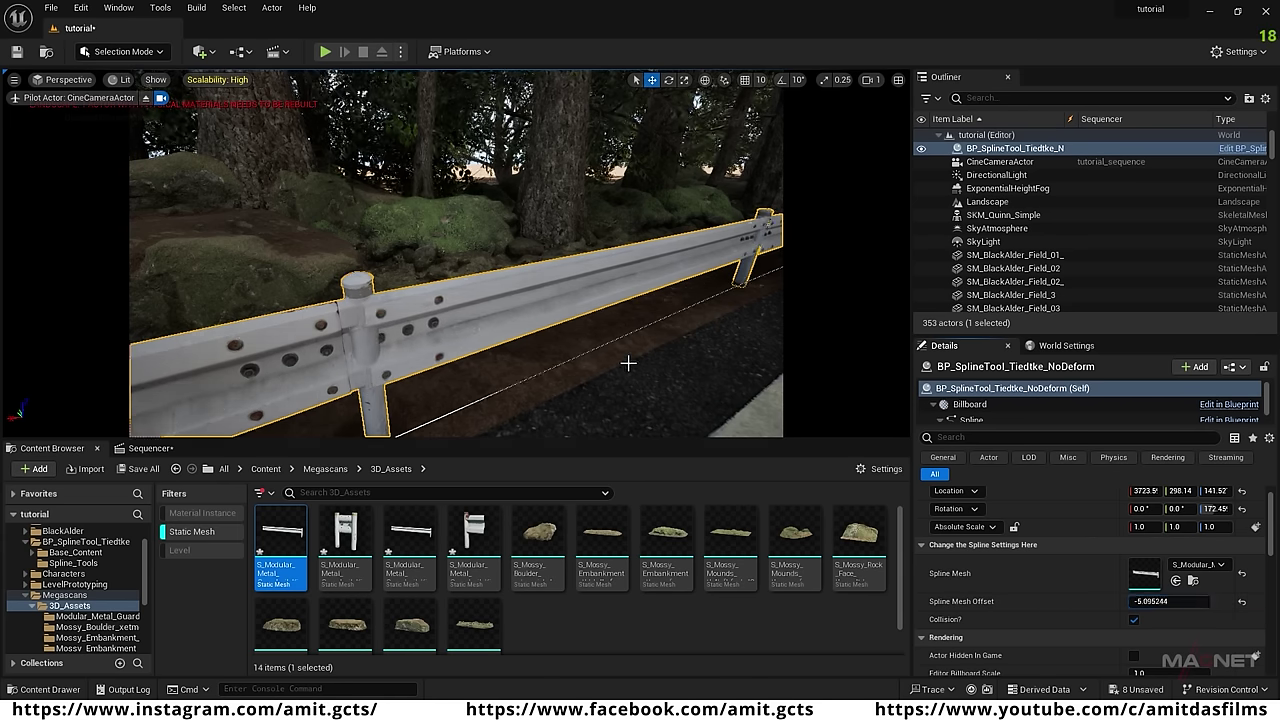
{"action": "right_click_drag", "start_coordinate": [628, 363], "coordinate": [527, 189]}
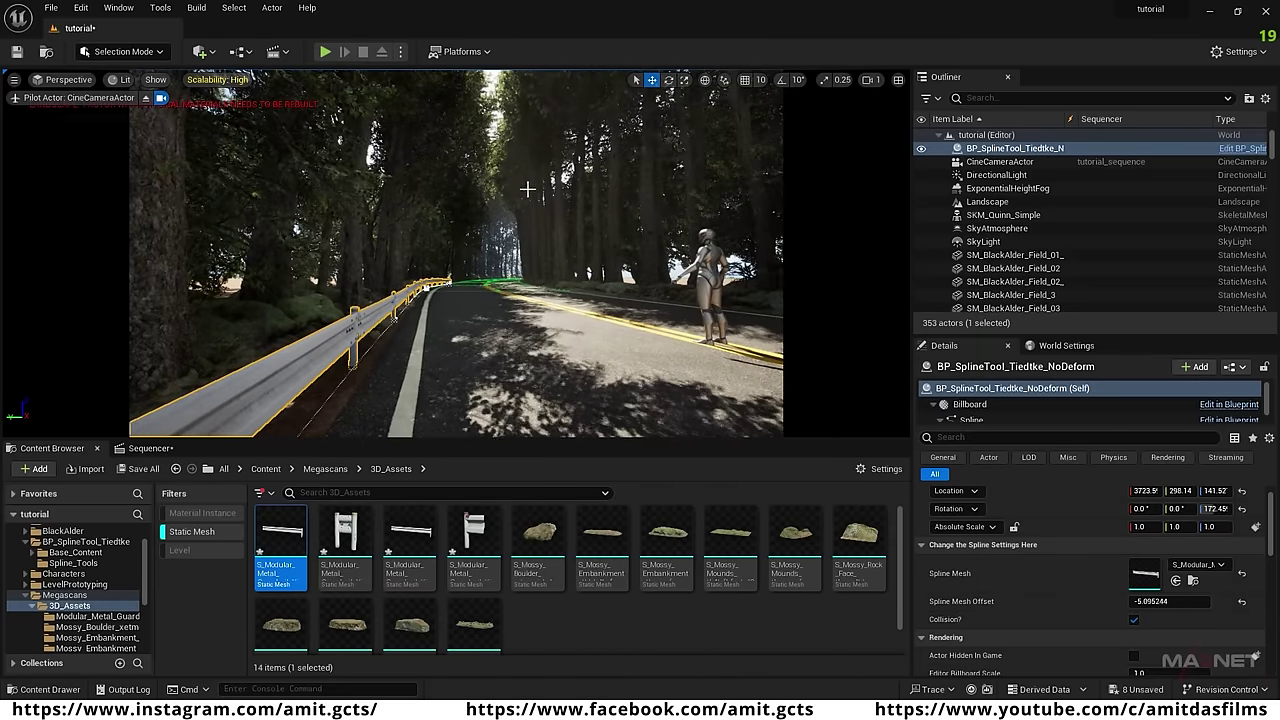
{"action": "left_click", "coordinate": [455, 165]}
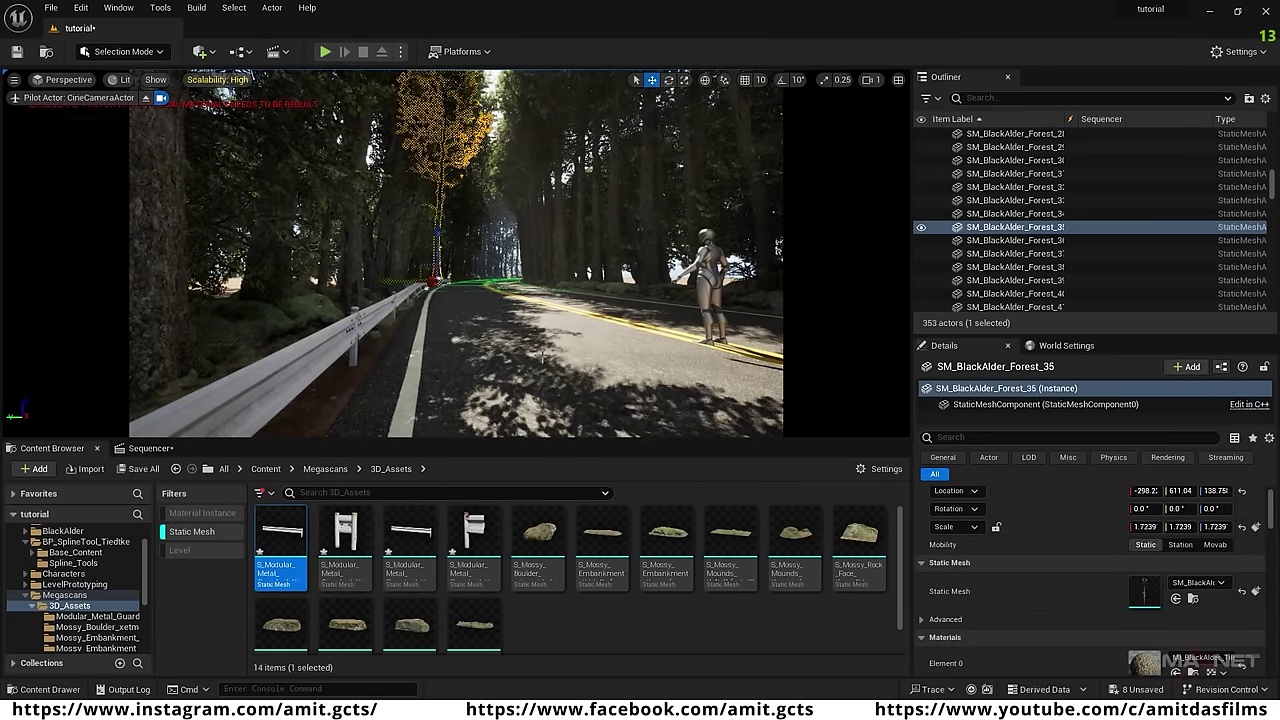
Add a spline point at the raised guardrail post and lower both it and the neighbouring spline point to the ground.
{"action": "right_click_drag", "start_coordinate": [542, 356], "coordinate": [420, 360]}
{"action": "key", "text": "g"}
{"action": "key", "text": "s"}
{"action": "key", "text": "w"}
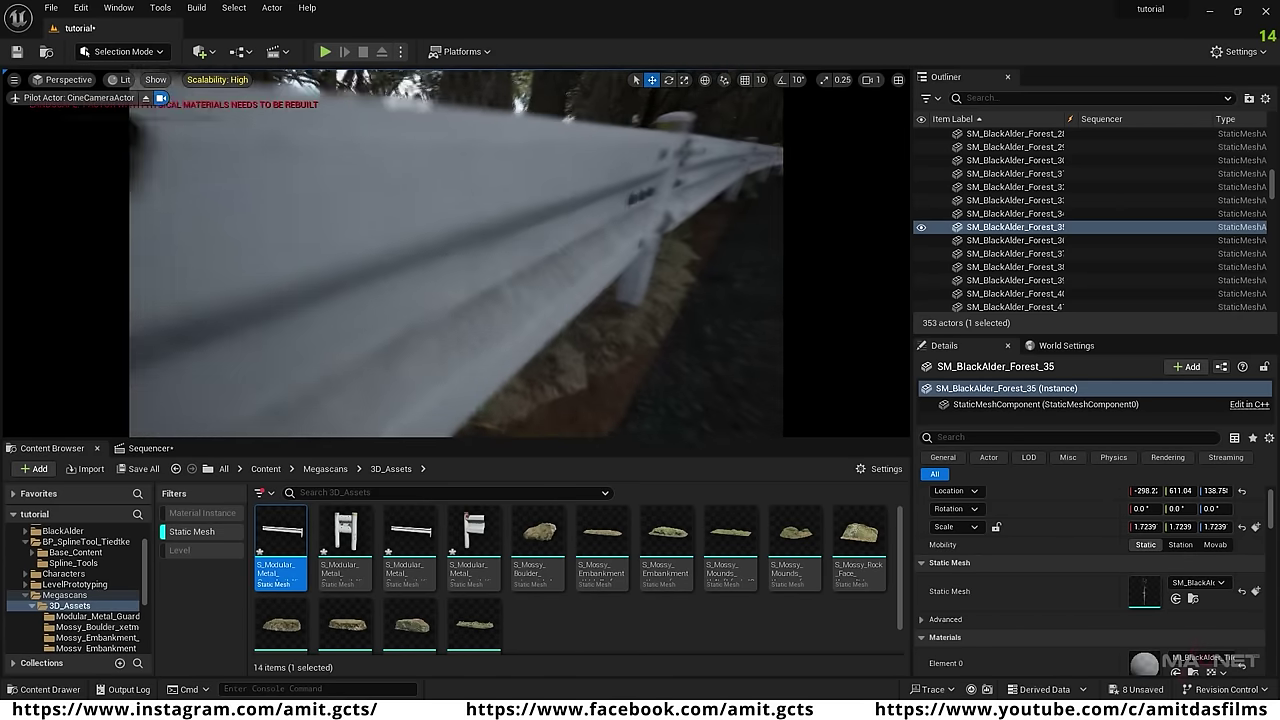
{"action": "left_click", "coordinate": [471, 232]}
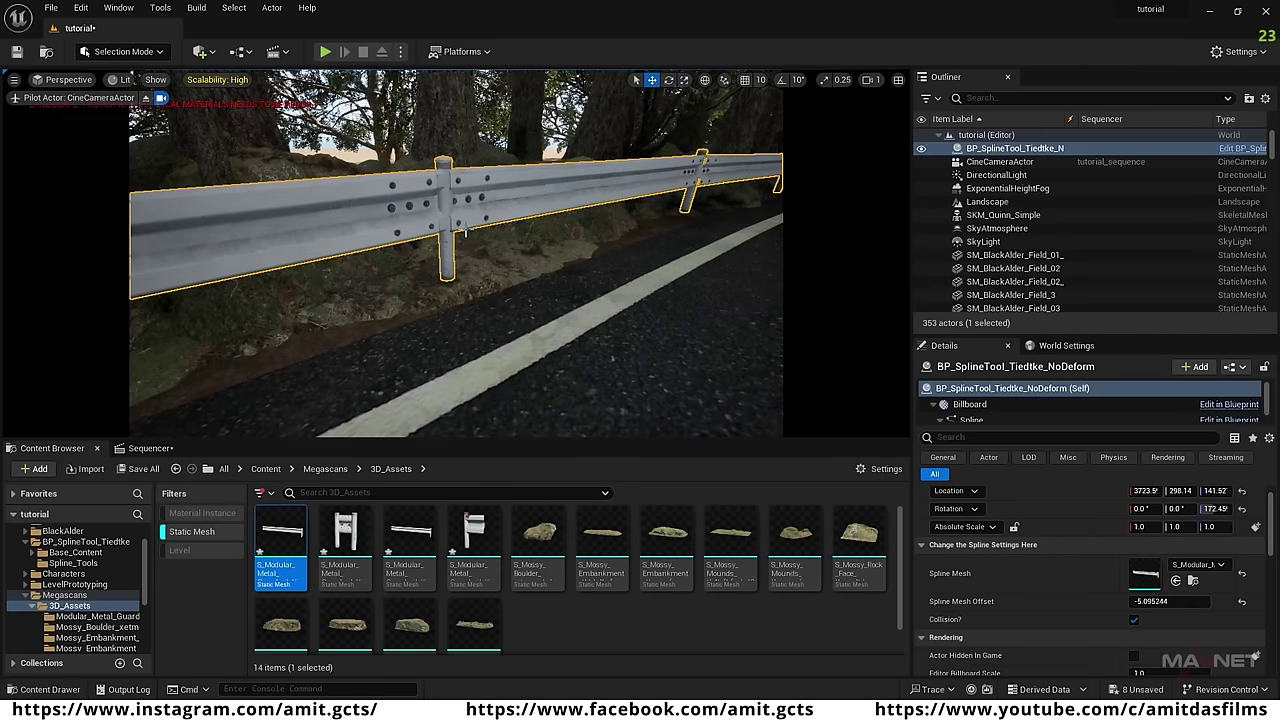
{"action": "right_click", "coordinate": [450, 288]}
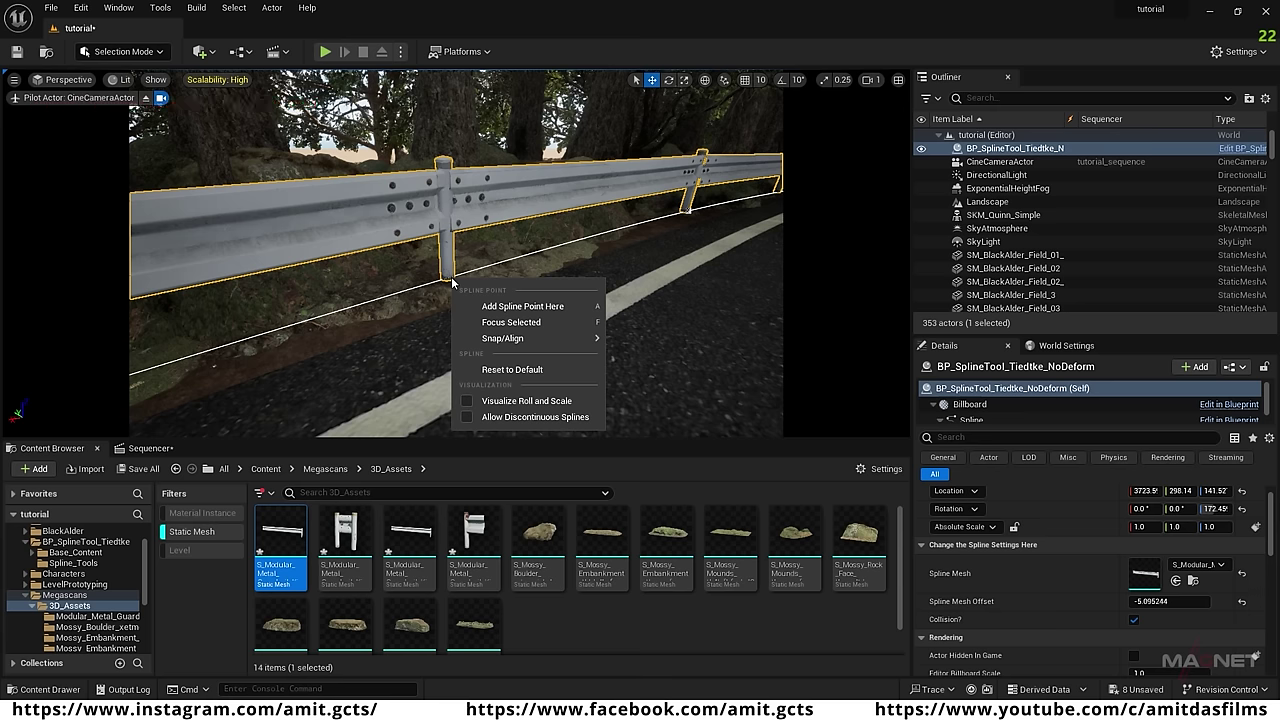
{"action": "left_click", "coordinate": [502, 304]}
{"action": "left_click_drag", "start_coordinate": [447, 240], "coordinate": [453, 253]}
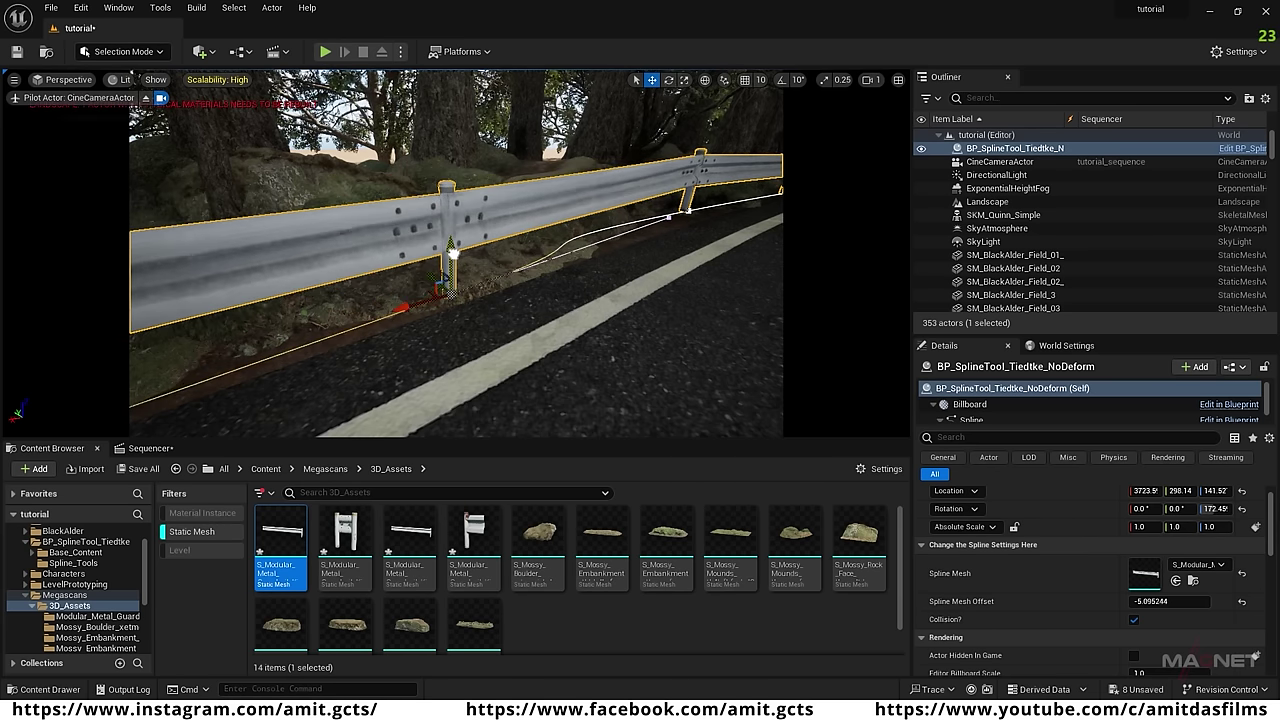
{"action": "left_click", "coordinate": [690, 207]}
{"action": "left_click_drag", "start_coordinate": [705, 158], "coordinate": [706, 178]}
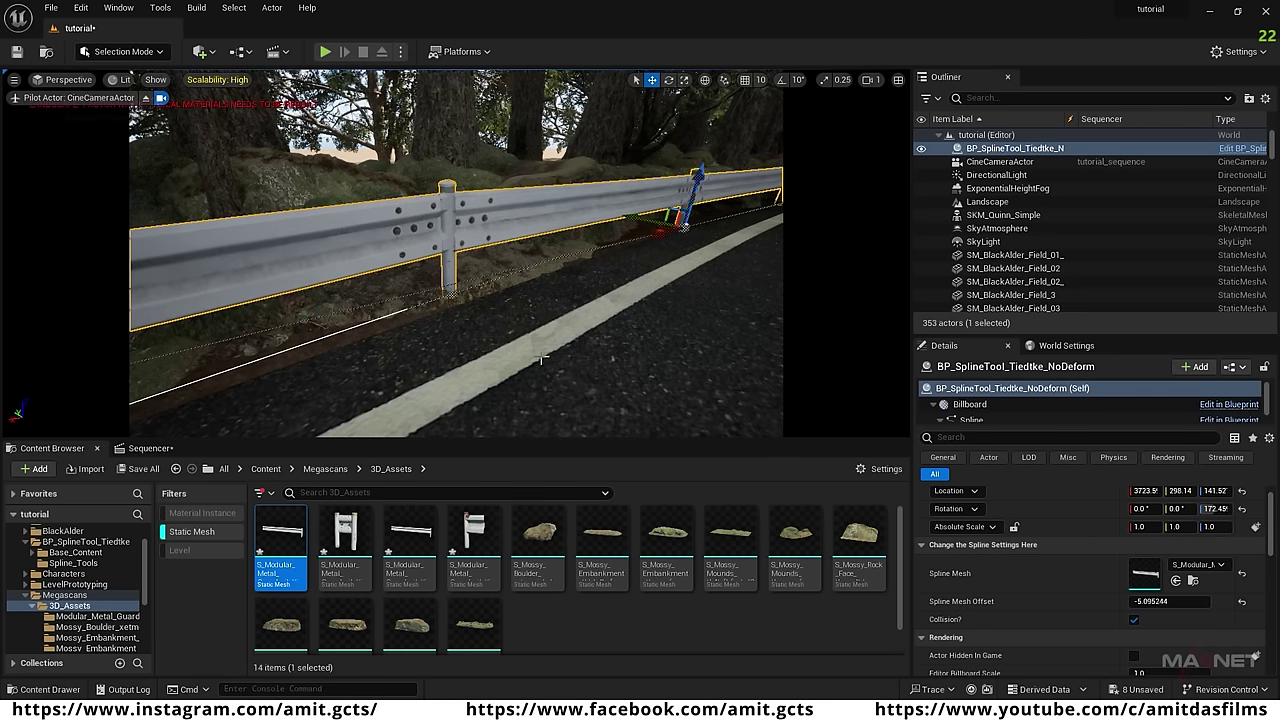
Add a spline point at the next post's base and lower it slightly into the verge.
{"action": "right_click_drag", "start_coordinate": [606, 334], "coordinate": [450, 300]}
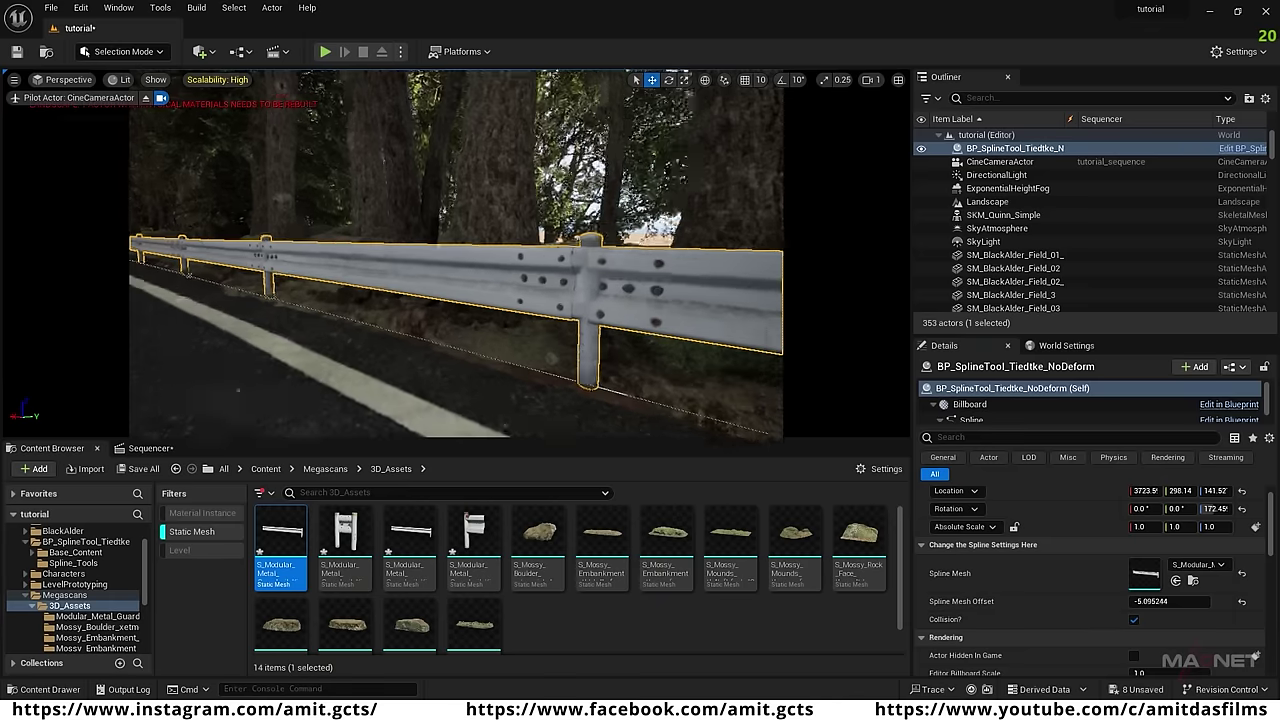
{"action": "right_click_drag", "start_coordinate": [541, 358], "coordinate": [588, 354]}
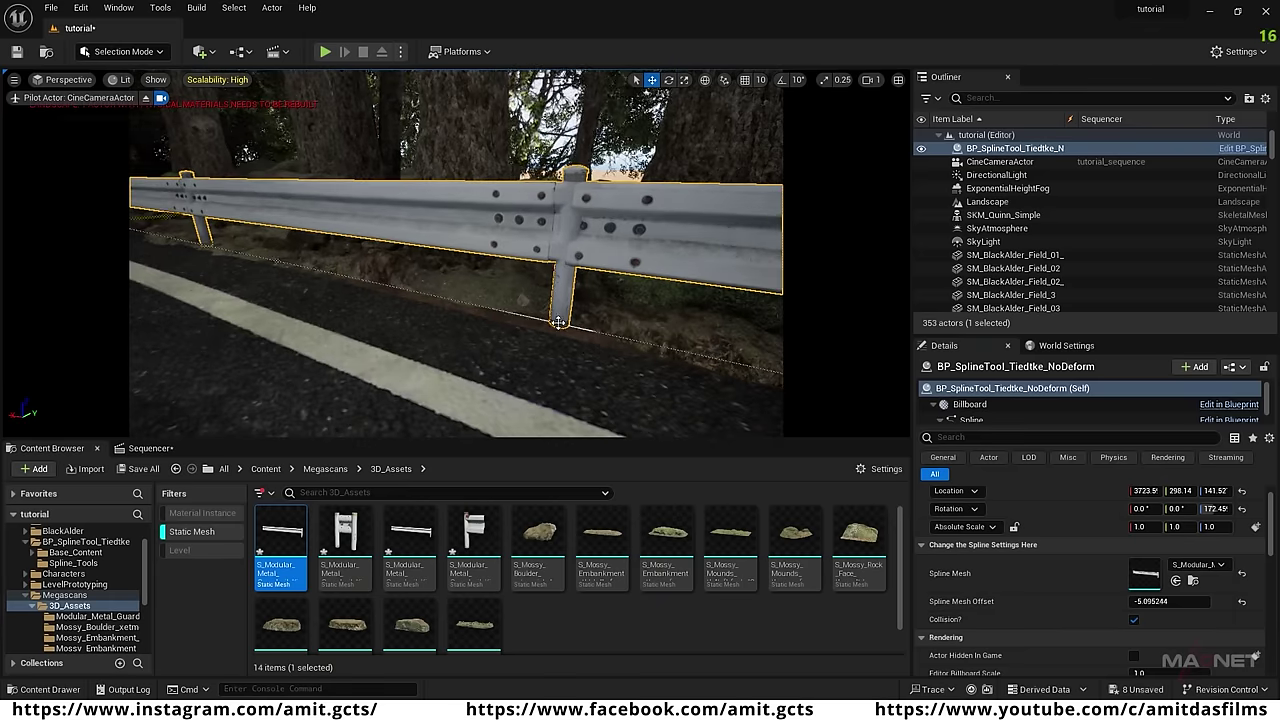
{"action": "right_click", "coordinate": [558, 322]}
{"action": "left_click", "coordinate": [570, 348]}
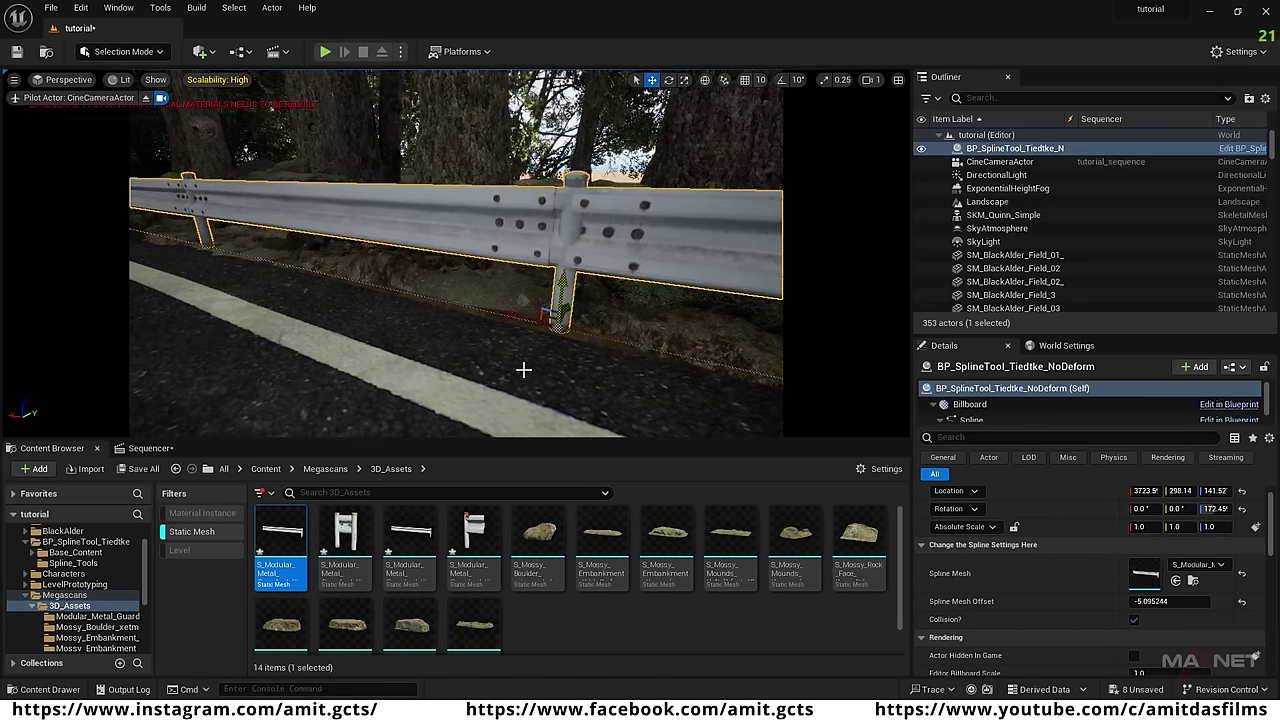
Place the guardrail kit's end post mesh (Var4) in the scene at the rail's open end.
{"action": "right_click_drag", "start_coordinate": [558, 322], "coordinate": [460, 280]}
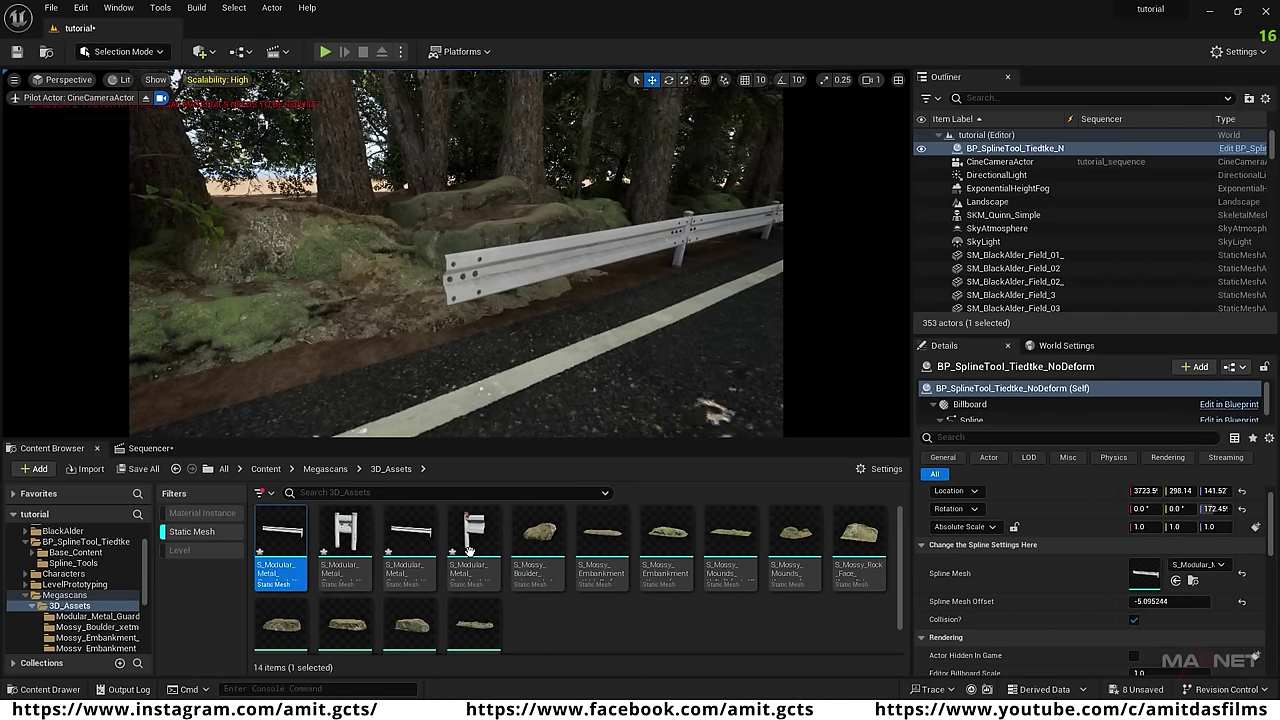
{"action": "mouse_move", "coordinate": [477, 542]}
{"action": "left_click_drag", "start_coordinate": [477, 542], "coordinate": [435, 318]}
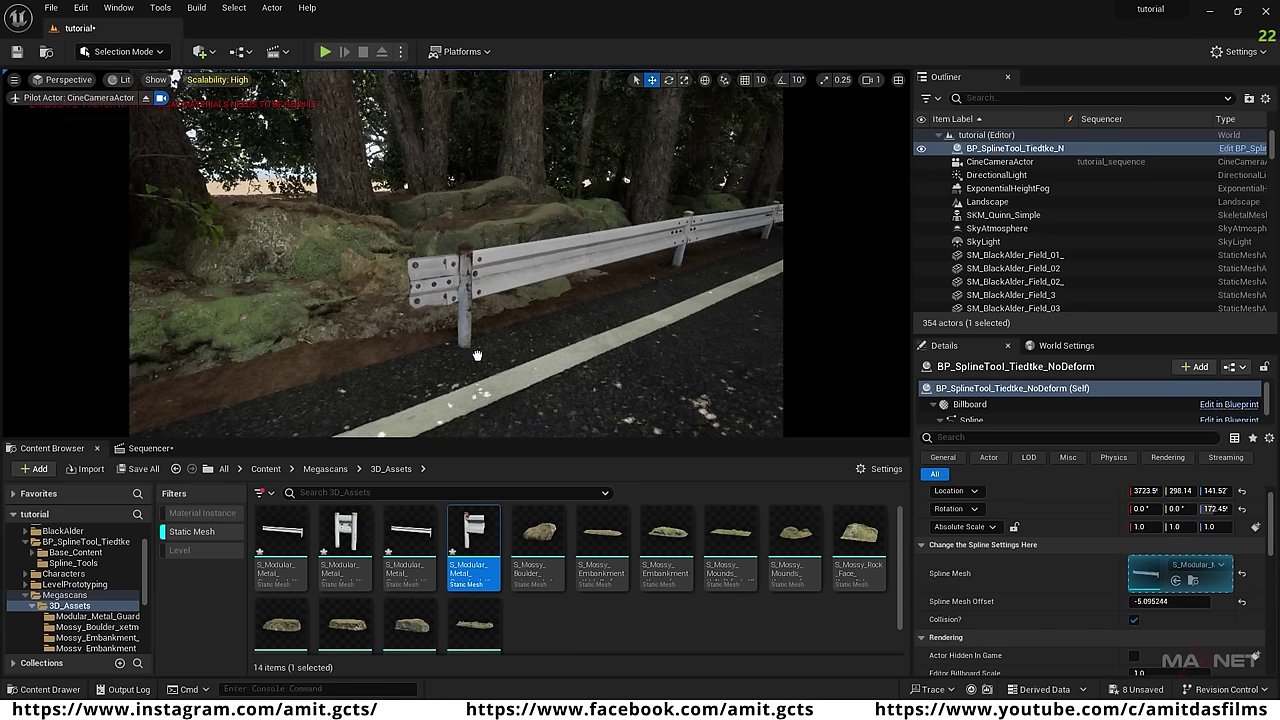
{"action": "left_click_drag", "start_coordinate": [477, 355], "coordinate": [466, 355]}
Rotate the end post piece about the vertical axis to about 172.3° so it follows the guardrail.
{"action": "key", "text": "e"}
{"action": "left_click_drag", "start_coordinate": [488, 397], "coordinate": [400, 398]}
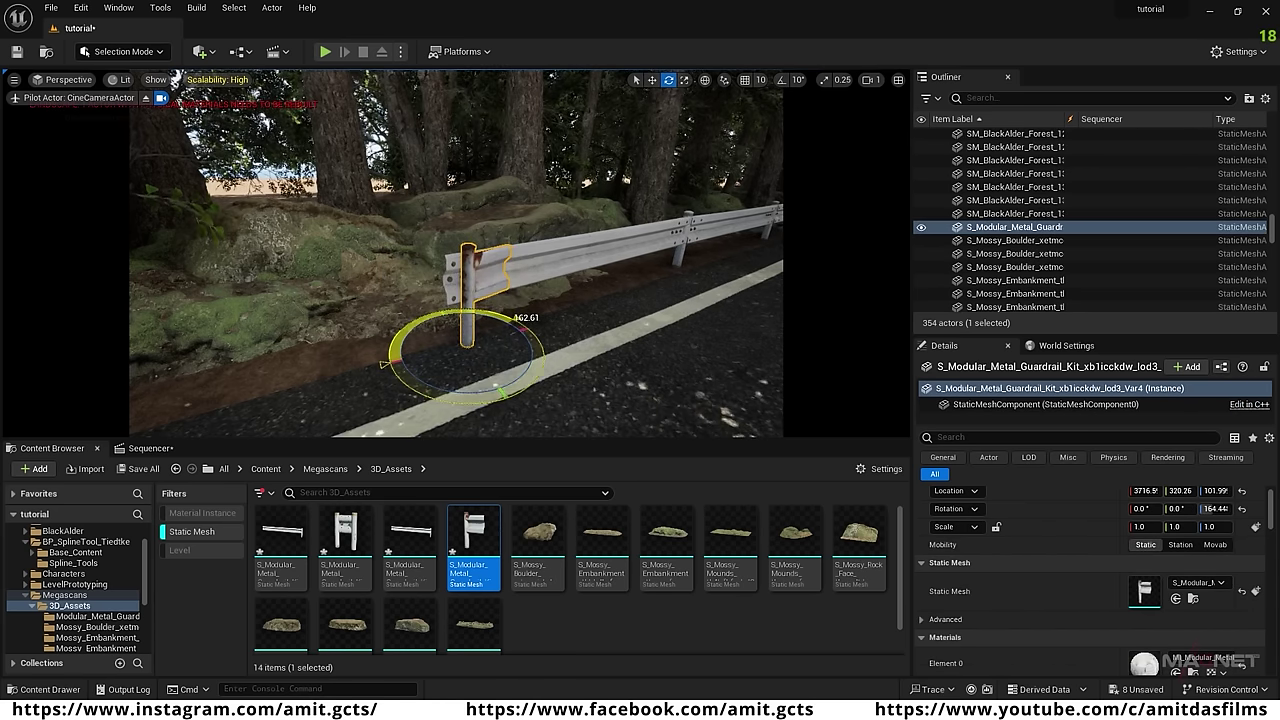
{"action": "left_click_drag", "start_coordinate": [576, 392], "coordinate": [572, 392]}
Move the end post piece along the rail's direction to the guardrail's open end, at about X 3746.
{"action": "right_click_drag", "start_coordinate": [572, 392], "coordinate": [725, 415]}
{"action": "key", "text": "w"}
{"action": "key", "text": "s"}
{"action": "right_click_drag", "start_coordinate": [545, 326], "coordinate": [466, 340]}
{"action": "key", "text": "w"}
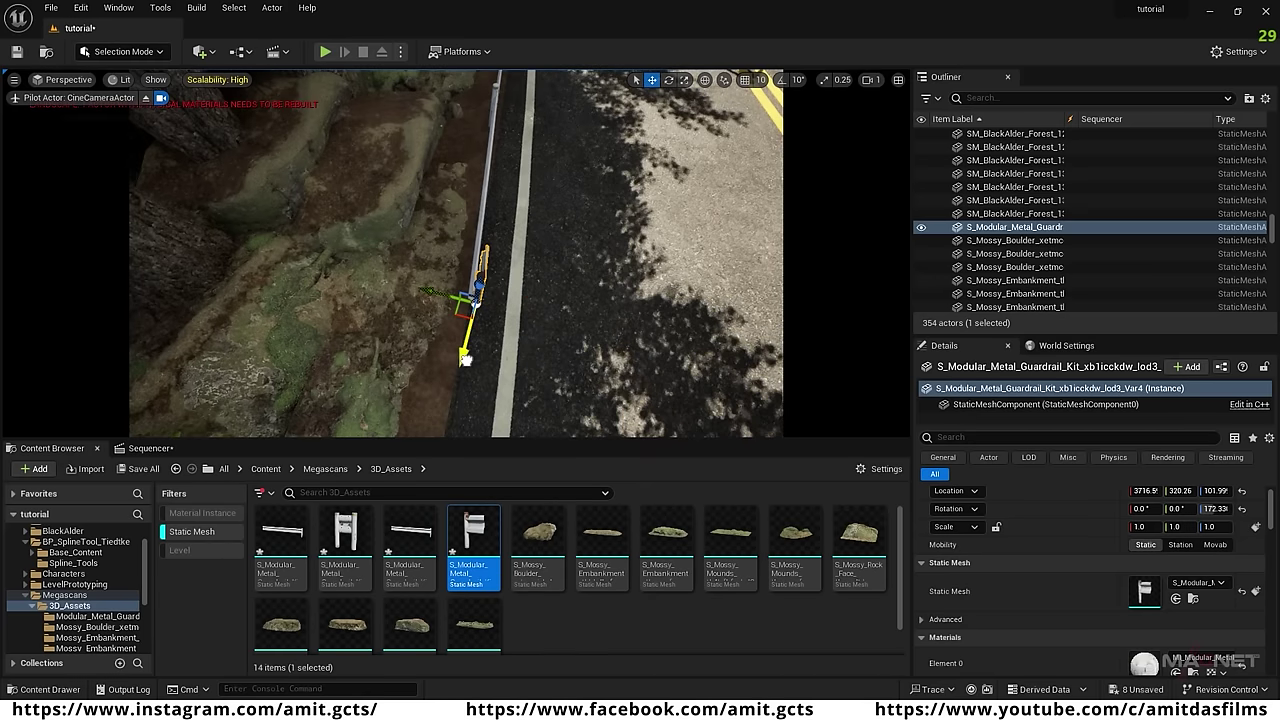
{"action": "left_click_drag", "start_coordinate": [464, 358], "coordinate": [463, 397]}
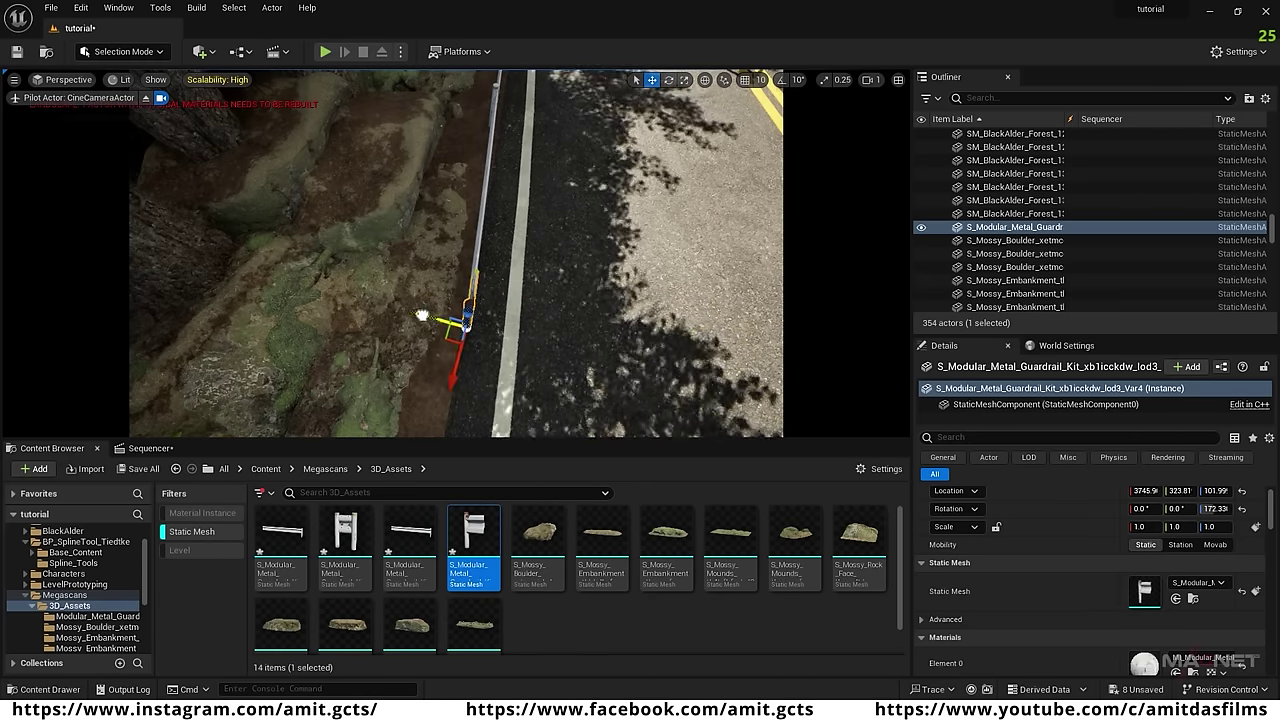
Fine-align the end post piece with the rail sideways and in height, at about Y 325.2 and Z 99.3.
{"action": "key", "text": "d"}
{"action": "right_click_drag", "start_coordinate": [556, 356], "coordinate": [410, 262]}
{"action": "mouse_move", "coordinate": [416, 333]}
{"action": "right_mouse_down"}
{"action": "mouse_move", "coordinate": [416, 320]}
{"action": "mouse_move", "coordinate": [416, 365]}
{"action": "mouse_move", "coordinate": [416, 333]}
{"action": "right_mouse_up"}
{"action": "key", "text": "w"}
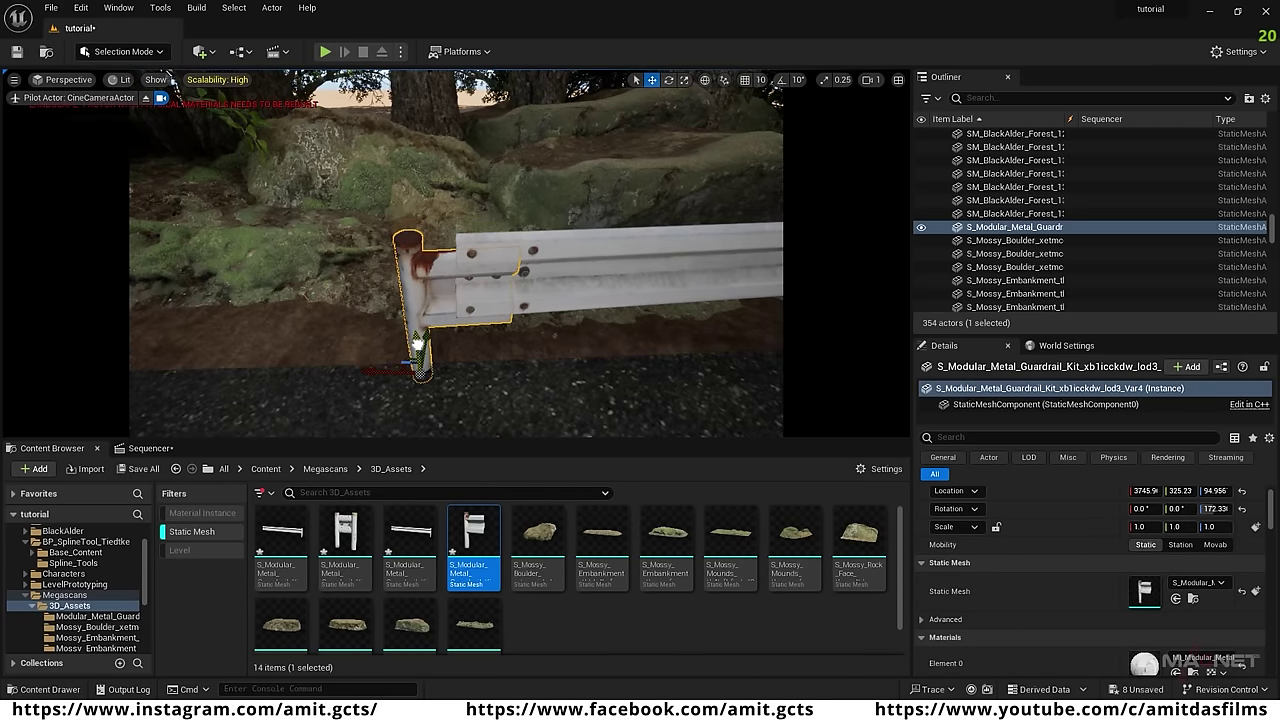
{"action": "right_click_drag", "start_coordinate": [416, 333], "coordinate": [598, 300]}
{"action": "key", "text": "s"}
{"action": "key", "text": "q"}
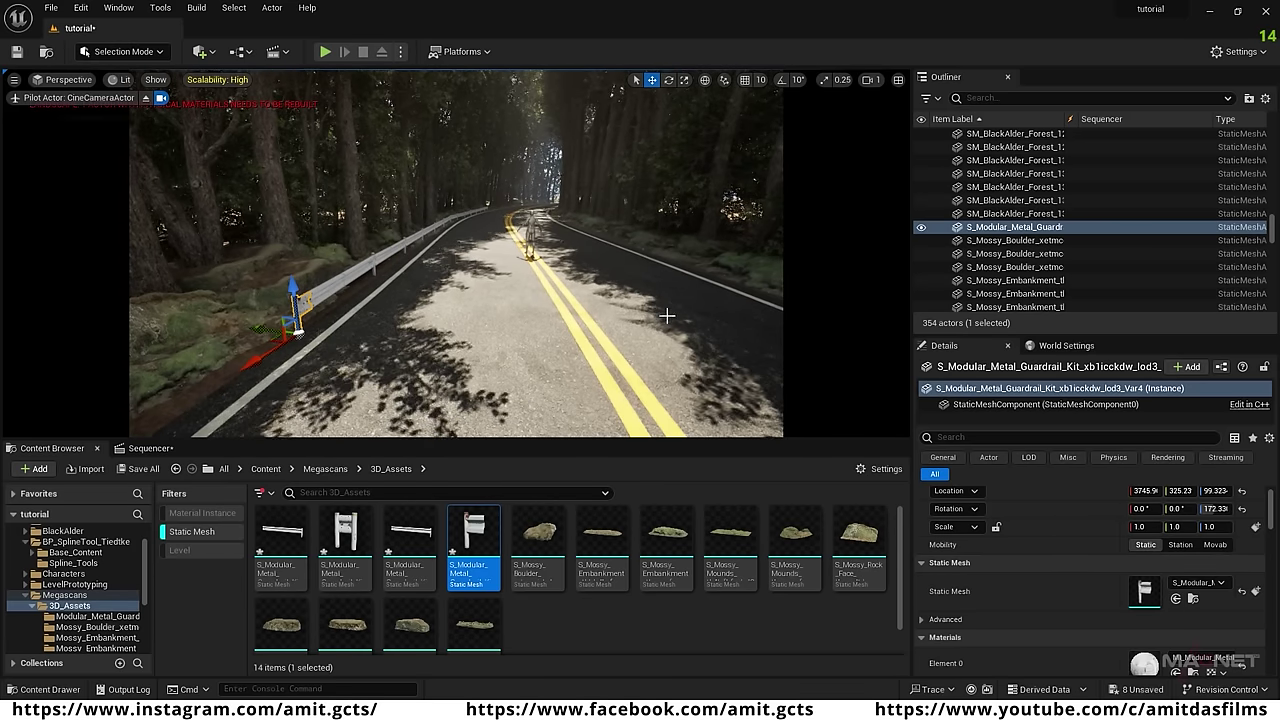
Duplicate the guardrail spline actor and move the copy across the road onto the opposite verge, at about Y -749.5.
{"action": "left_click_drag", "start_coordinate": [281, 540], "coordinate": [247, 289]}
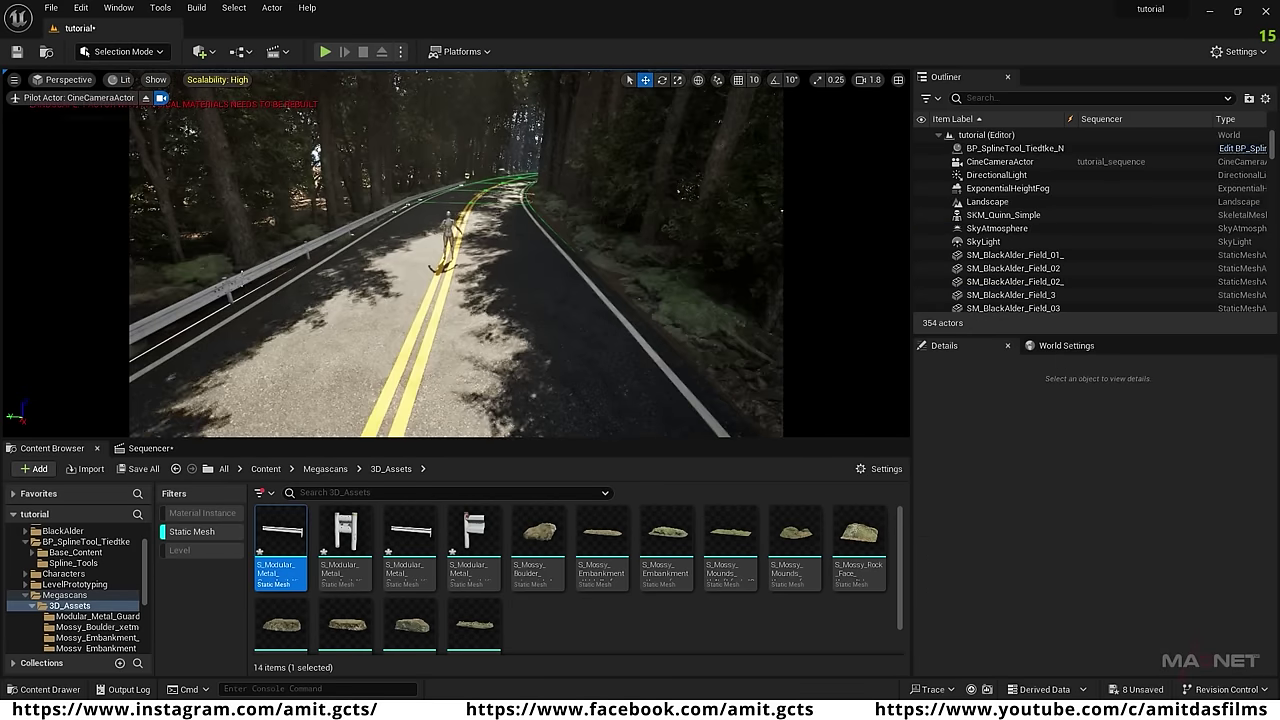
{"action": "left_click", "coordinate": [349, 233]}
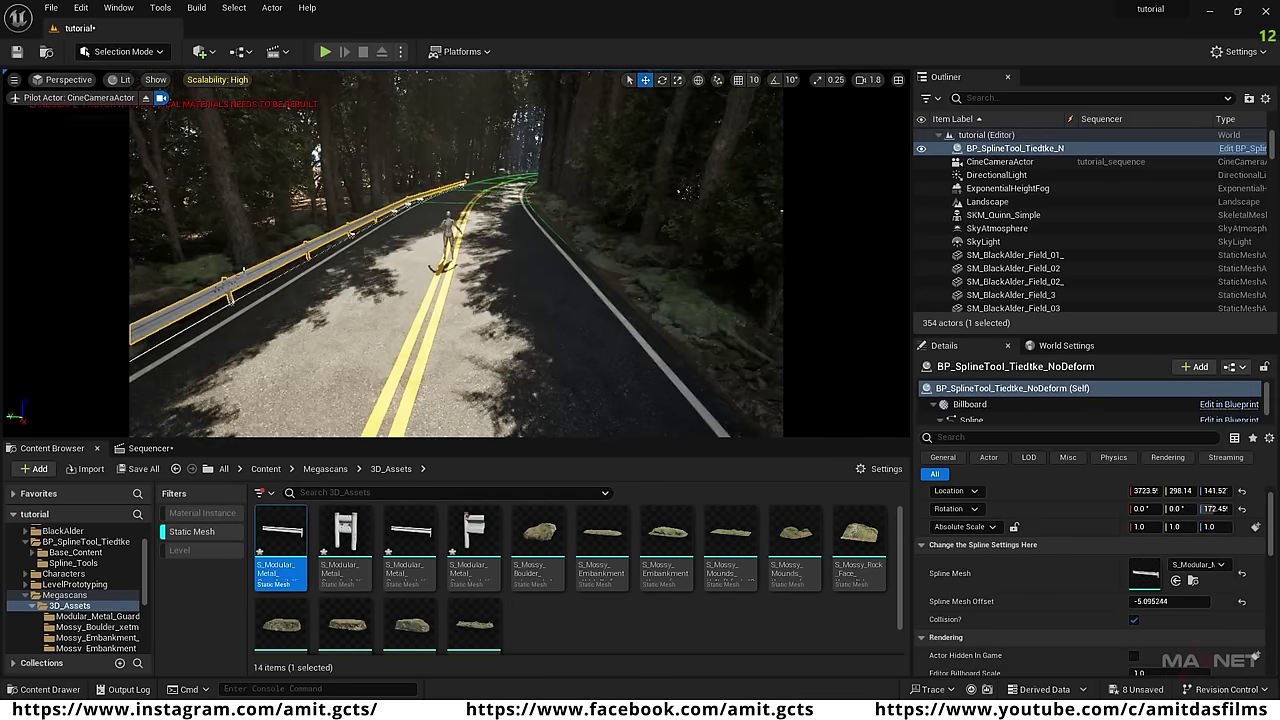
{"action": "key", "text": "s"}
{"action": "right_click_drag", "start_coordinate": [436, 334], "coordinate": [422, 360]}
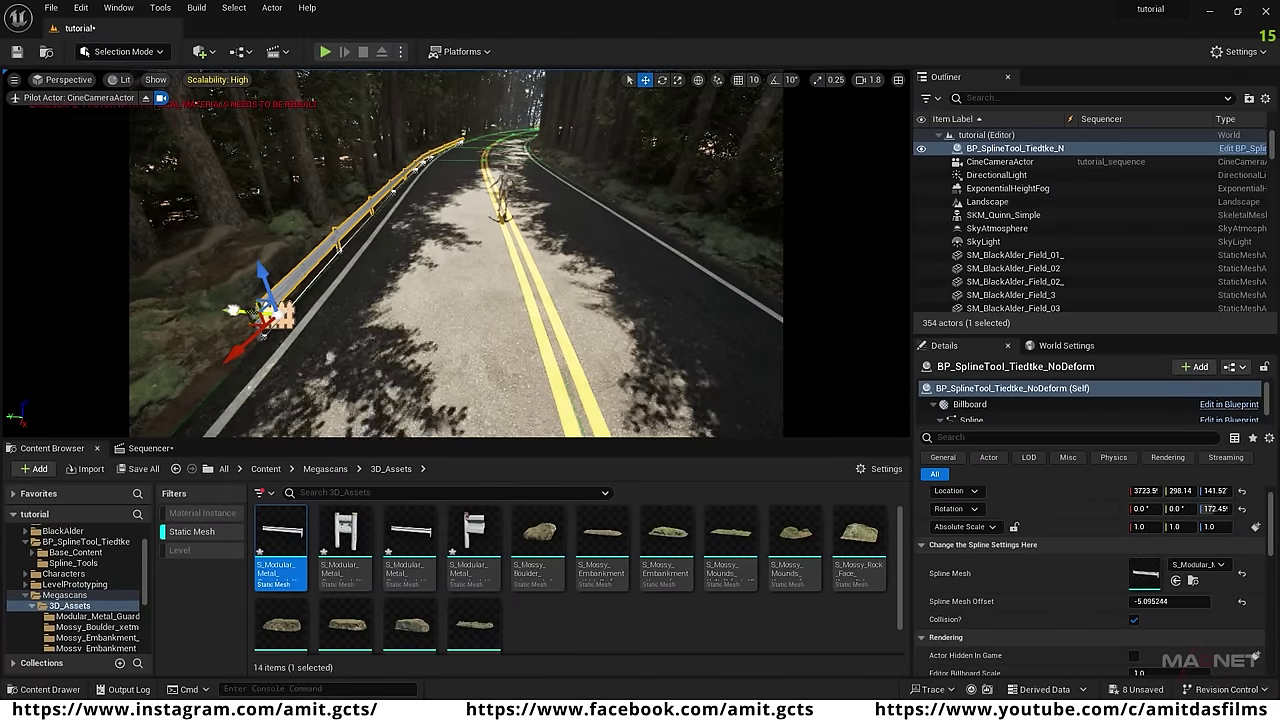
{"action": "left_click_drag", "start_coordinate": [235, 311], "coordinate": [312, 320], "text": "alt"}
{"action": "left_click_drag", "start_coordinate": [586, 368], "coordinate": [653, 369], "text": "alt"}
{"action": "key", "text": "d"}
{"action": "right_click_drag", "start_coordinate": [653, 369], "coordinate": [684, 404]}
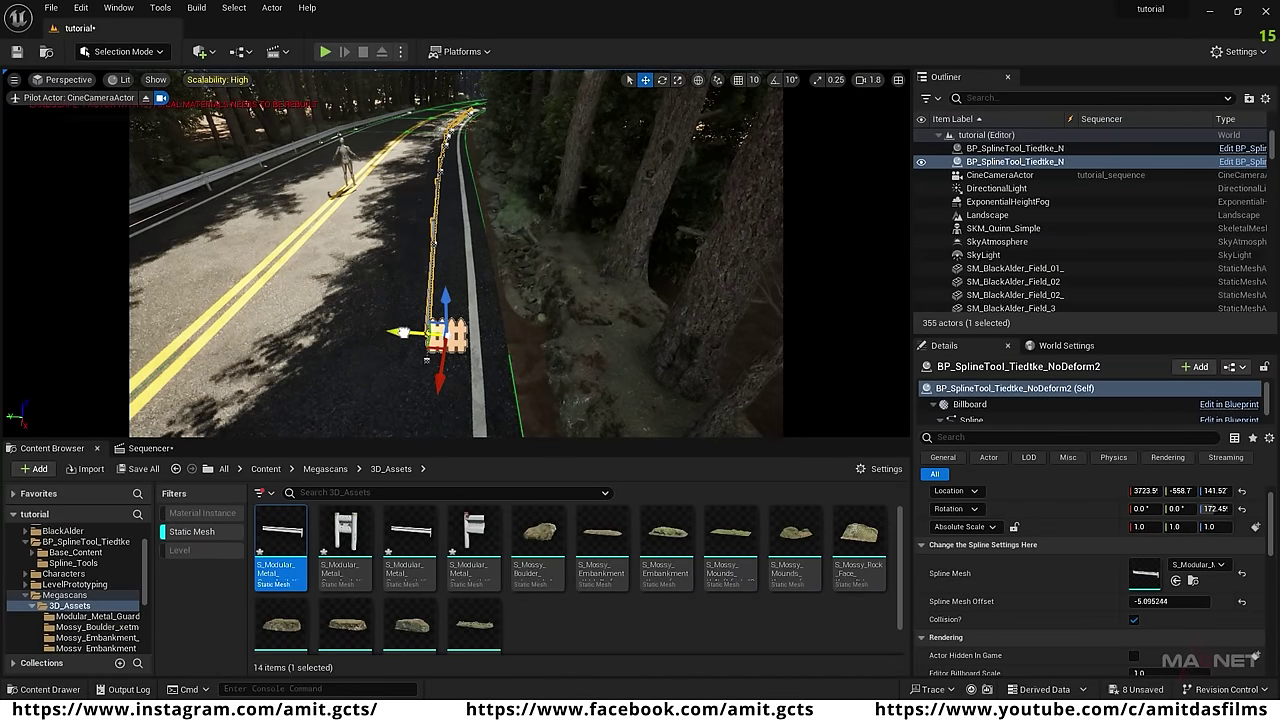
{"action": "left_click_drag", "start_coordinate": [404, 332], "coordinate": [520, 344]}
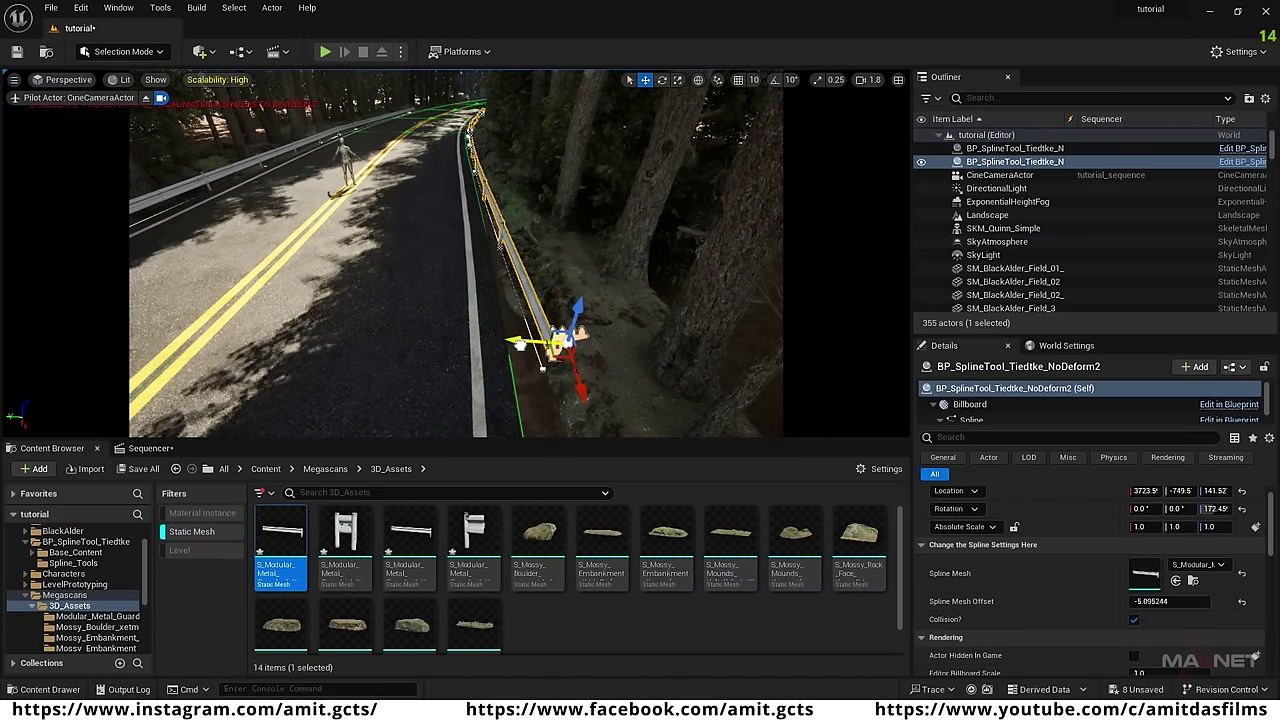
Shift the end spline point of the copied guardrail slightly towards the road.
{"action": "right_click_drag", "start_coordinate": [426, 328], "coordinate": [430, 285]}
{"action": "key", "text": "w"}
{"action": "key", "text": "s"}
{"action": "left_click", "coordinate": [476, 297]}
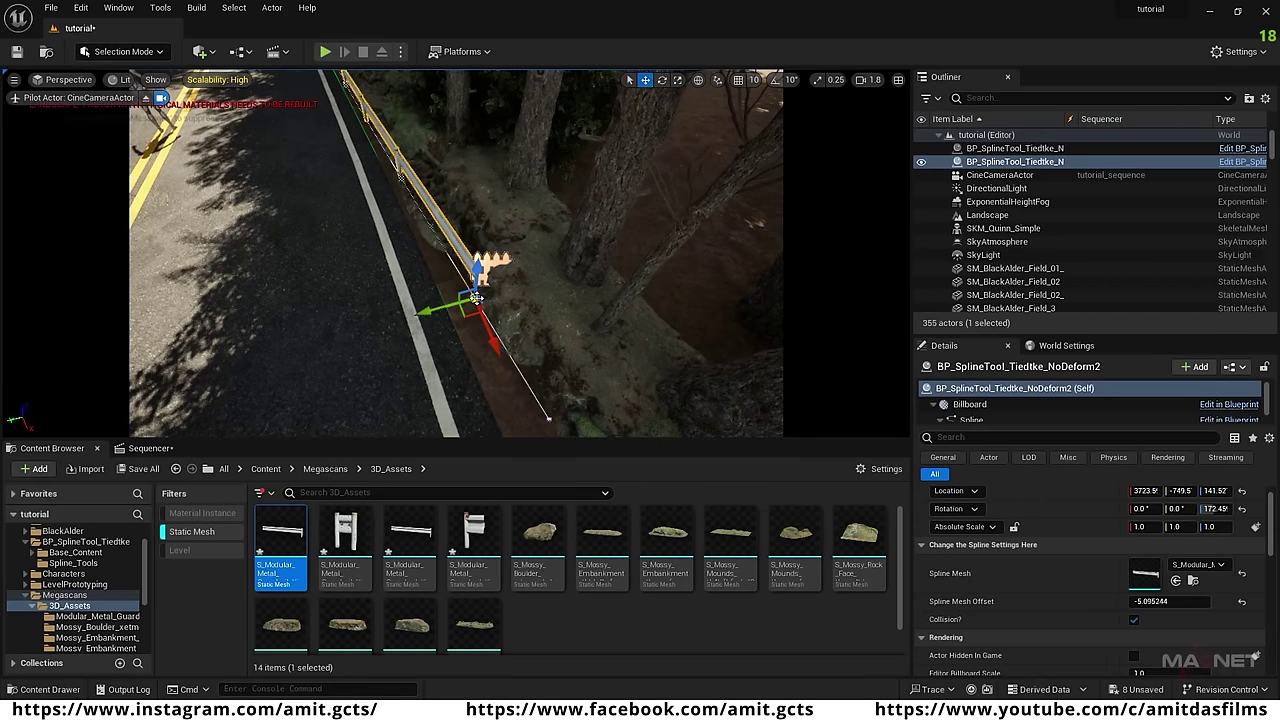
{"action": "left_click_drag", "start_coordinate": [421, 311], "coordinate": [404, 314]}
Add a spline point at a post's base on the copied guardrail and move it towards the white road line.
{"action": "right_click_drag", "start_coordinate": [596, 296], "coordinate": [540, 279]}
{"action": "key", "text": "w"}
{"action": "right_click", "coordinate": [540, 279]}
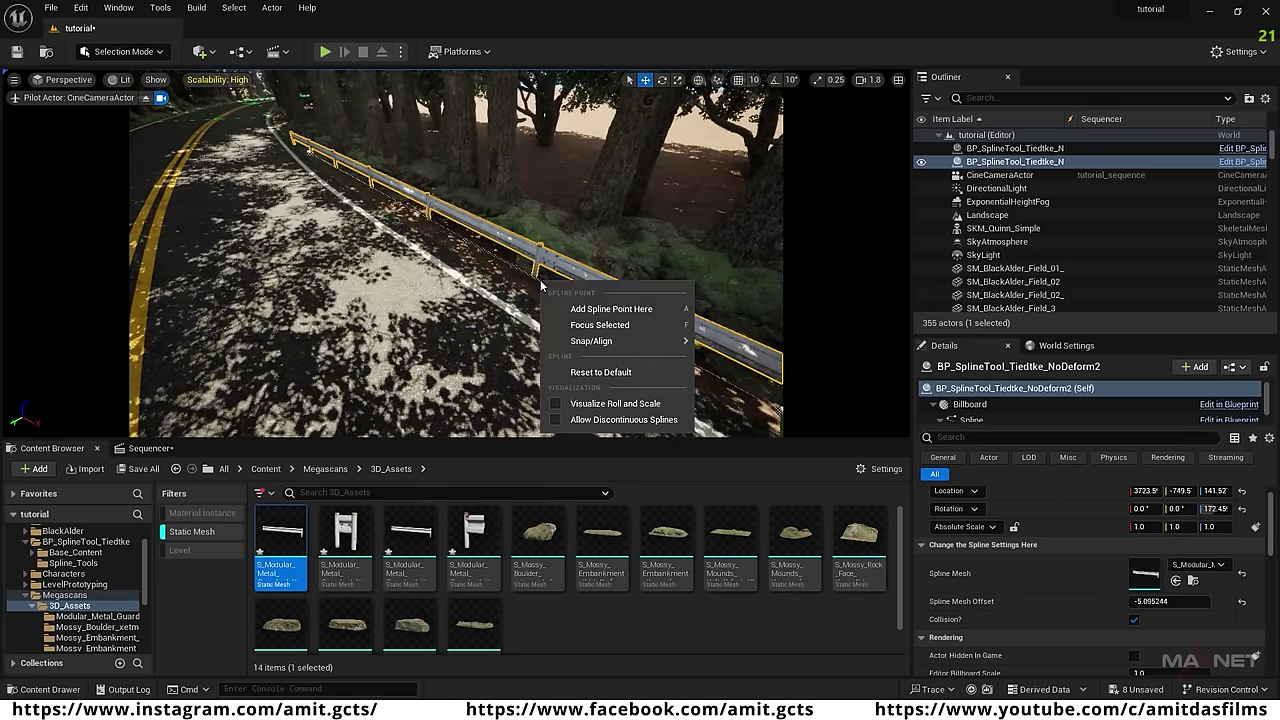
{"action": "left_click", "coordinate": [592, 308]}
{"action": "left_click_drag", "start_coordinate": [507, 308], "coordinate": [485, 320]}
{"action": "left_click_drag", "start_coordinate": [498, 315], "coordinate": [490, 319]}
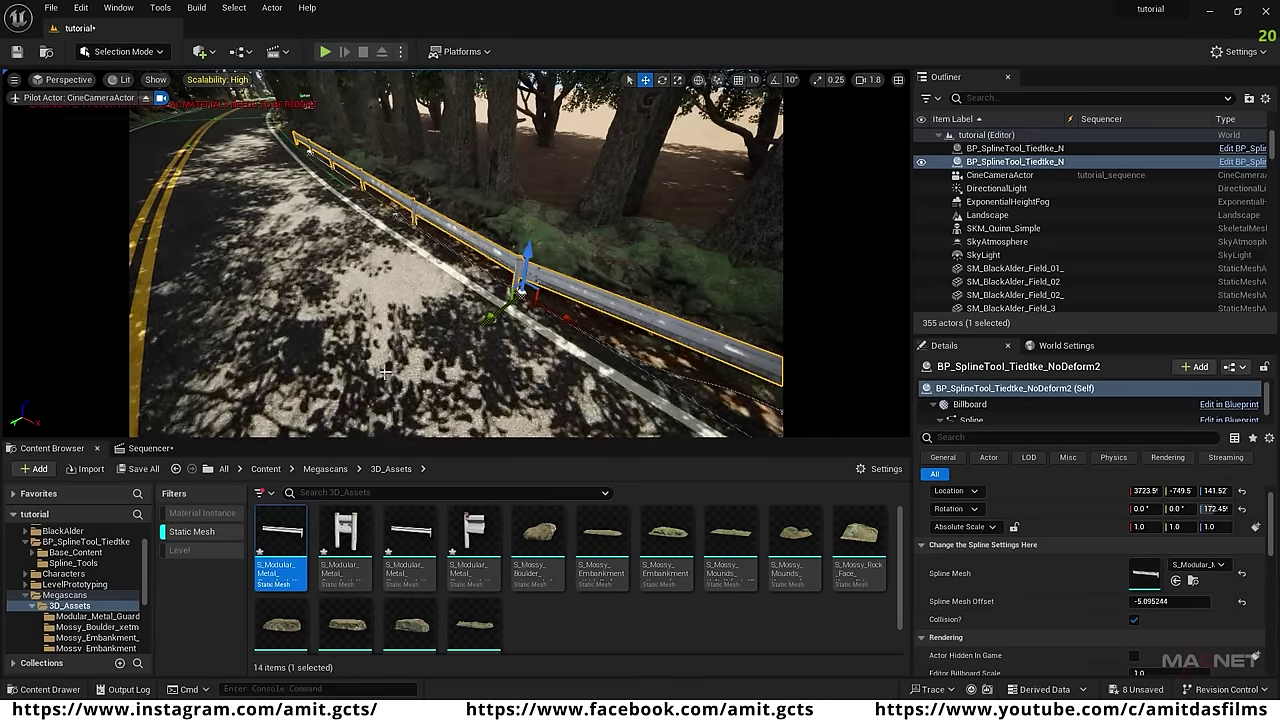
Delete the spline point at the neighbouring post of the copied guardrail.
{"action": "right_click_drag", "start_coordinate": [383, 374], "coordinate": [620, 350]}
{"action": "right_click_drag", "start_coordinate": [345, 258], "coordinate": [337, 258]}
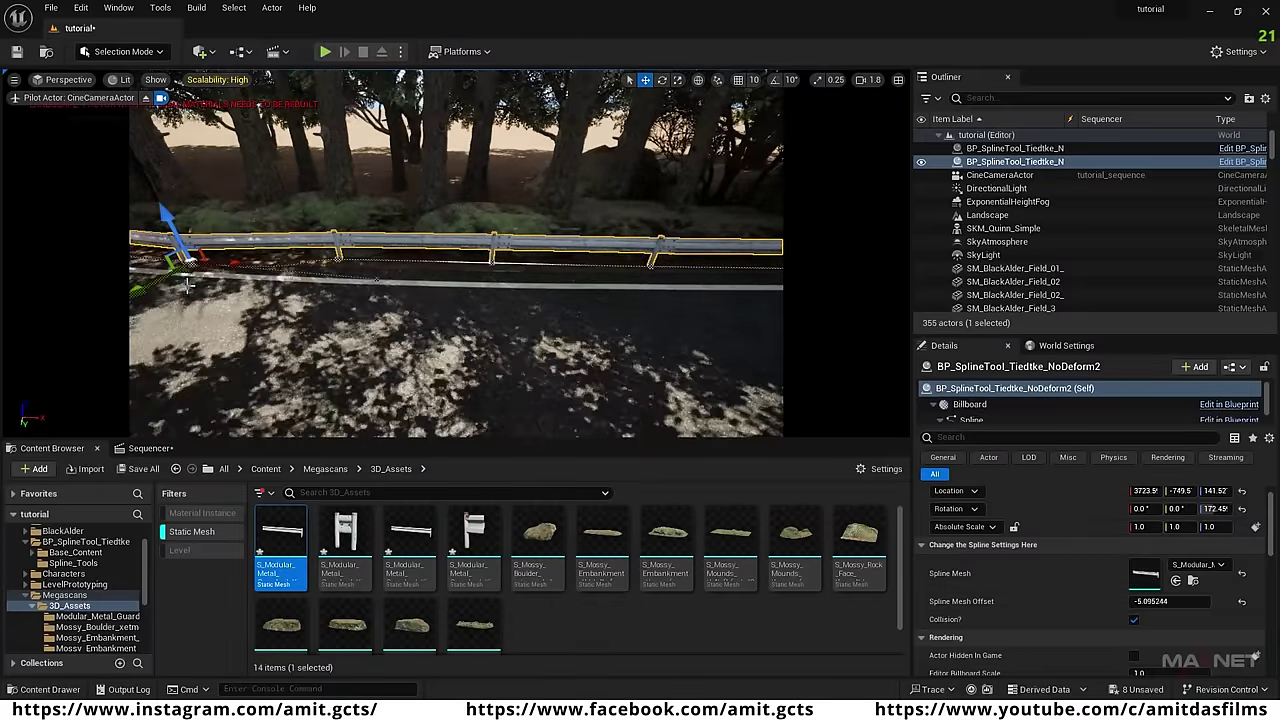
{"action": "left_click", "coordinate": [337, 258]}
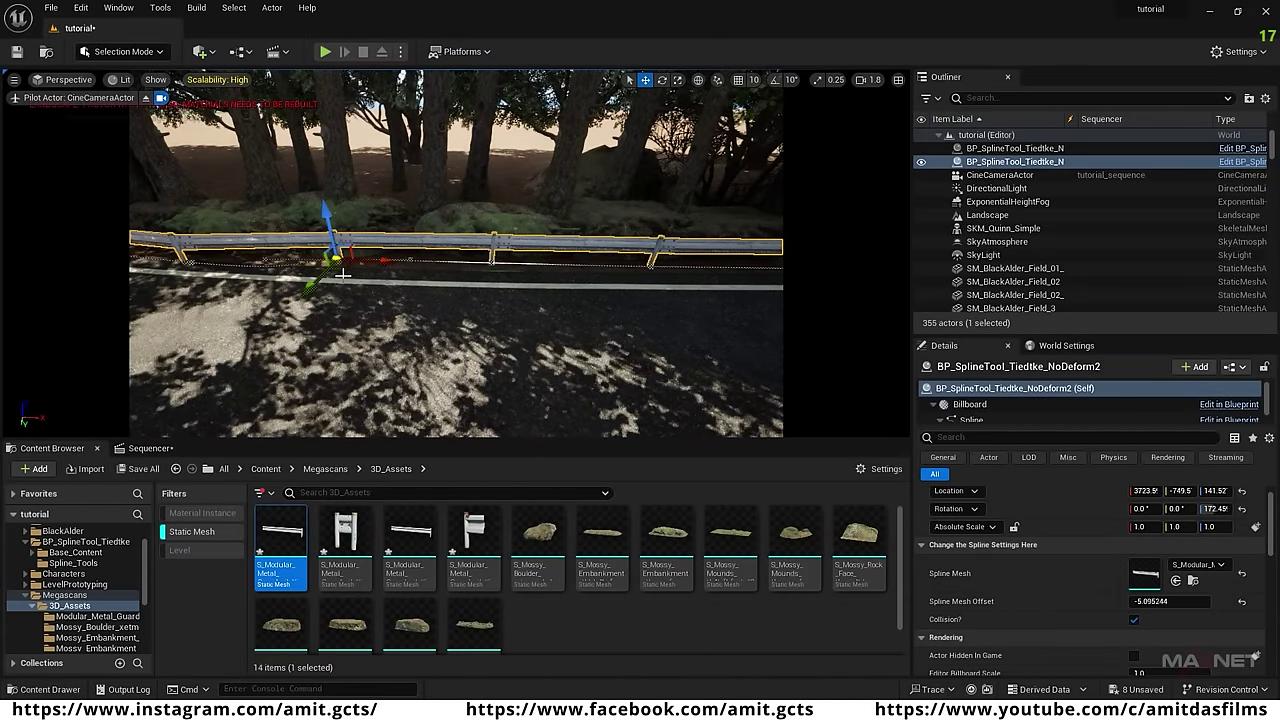
{"action": "key", "text": "Delete"}
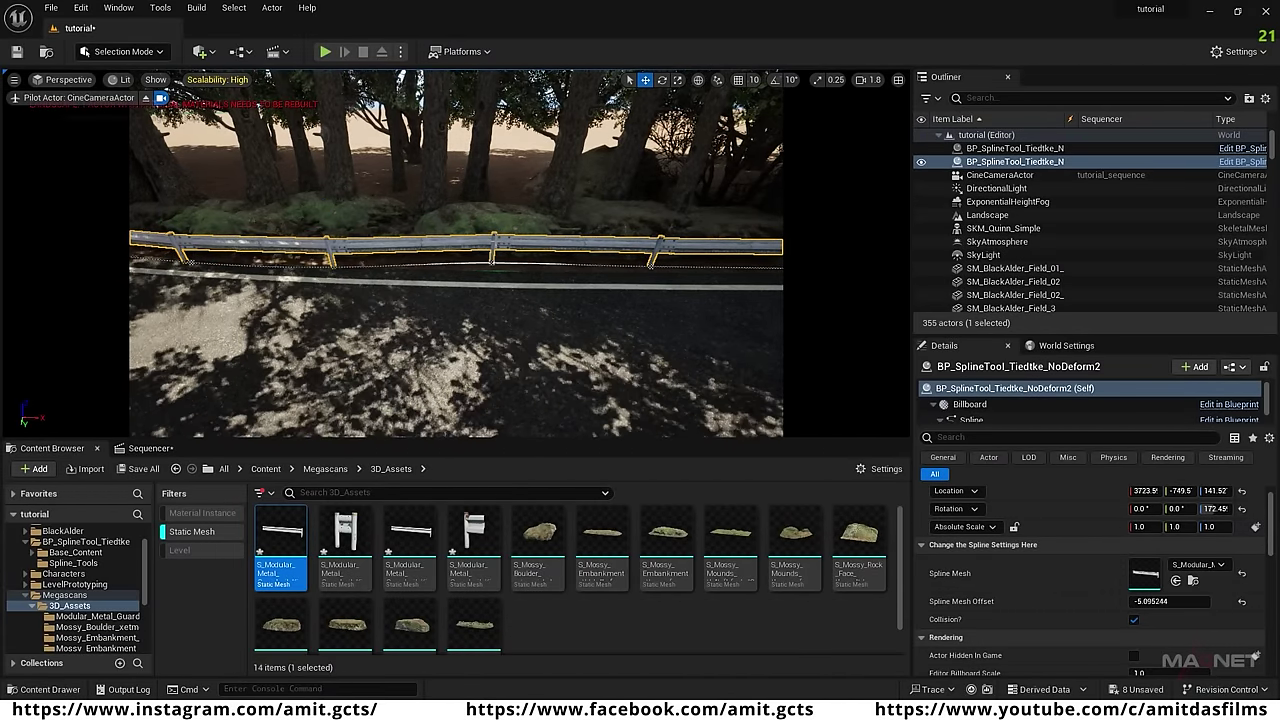
Duplicate the mossy embankment in the forest behind the first guardrail and enlarge the copies to a scale of about 13.3.
{"action": "right_click_drag", "start_coordinate": [380, 357], "coordinate": [310, 357]}
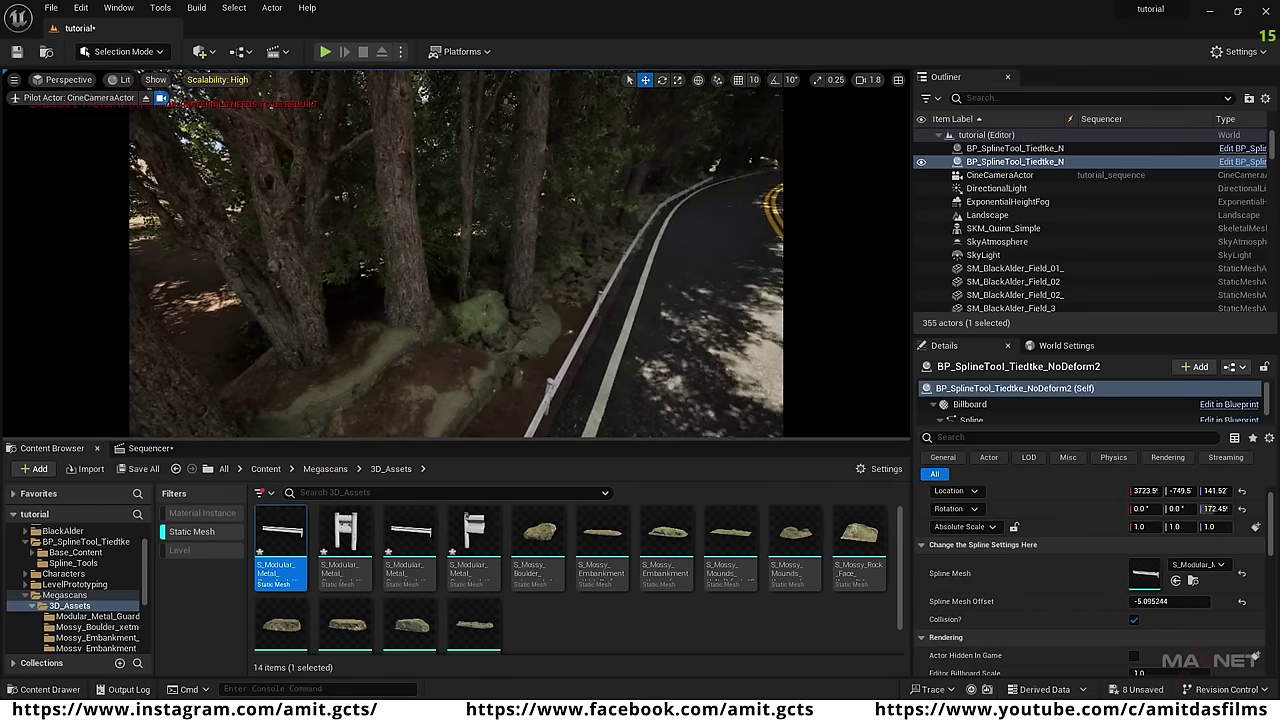
{"action": "left_click", "coordinate": [458, 362]}
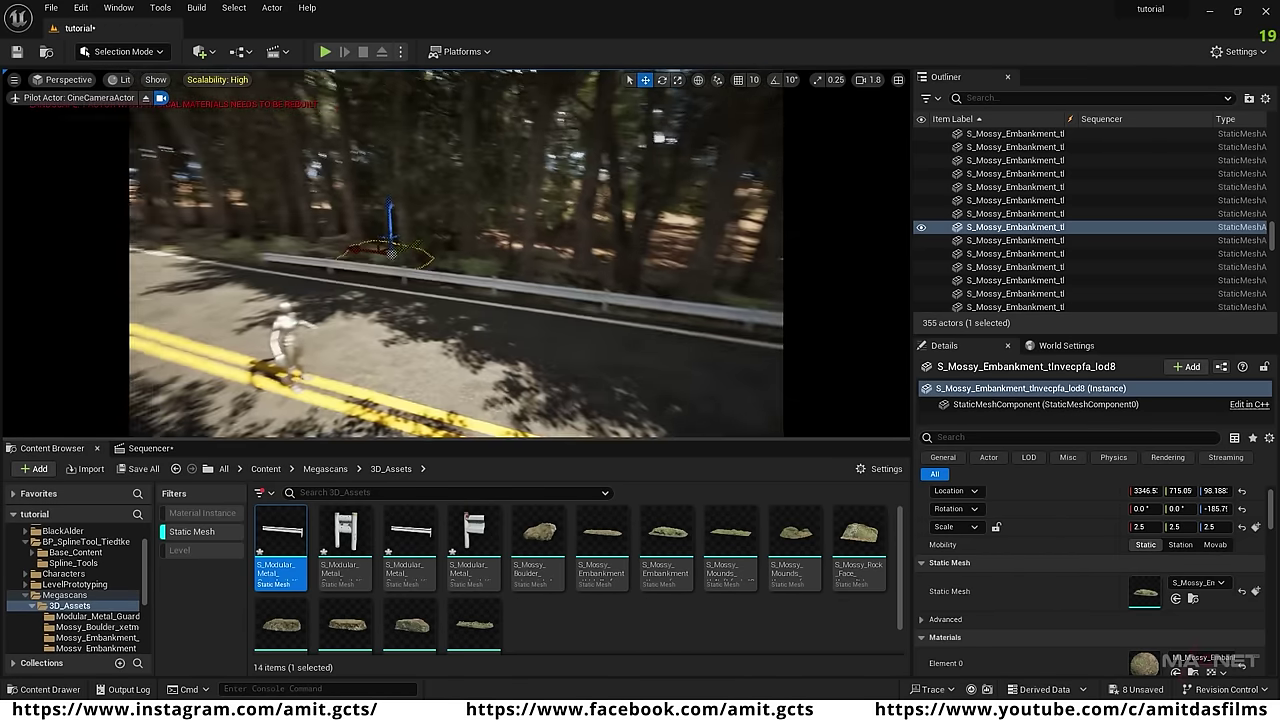
{"action": "left_click_drag", "start_coordinate": [462, 258], "coordinate": [730, 240], "text": "alt"}
{"action": "key", "text": "r"}
{"action": "right_click_drag", "start_coordinate": [698, 262], "coordinate": [535, 258]}
{"action": "right_click_drag", "start_coordinate": [547, 354], "coordinate": [400, 350]}
{"action": "left_click_drag", "start_coordinate": [740, 270], "coordinate": [605, 277], "text": "alt"}
{"action": "key", "text": "r"}
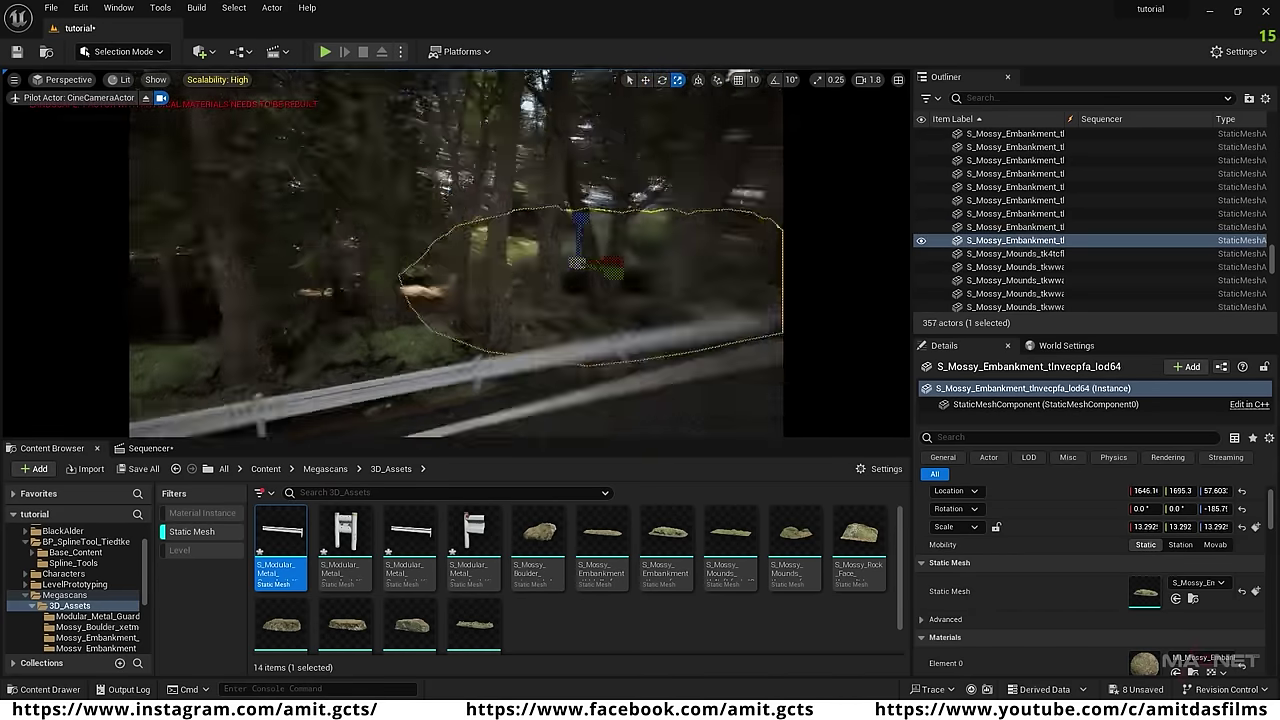
Place further embankment copies along the forest edge behind the first guardrail, enlarged to a scale of about 17.
{"action": "left_click_drag", "start_coordinate": [367, 284], "coordinate": [380, 282]}
{"action": "right_click_drag", "start_coordinate": [380, 282], "coordinate": [280, 282]}
{"action": "left_click_drag", "start_coordinate": [600, 280], "coordinate": [478, 280], "text": "alt"}
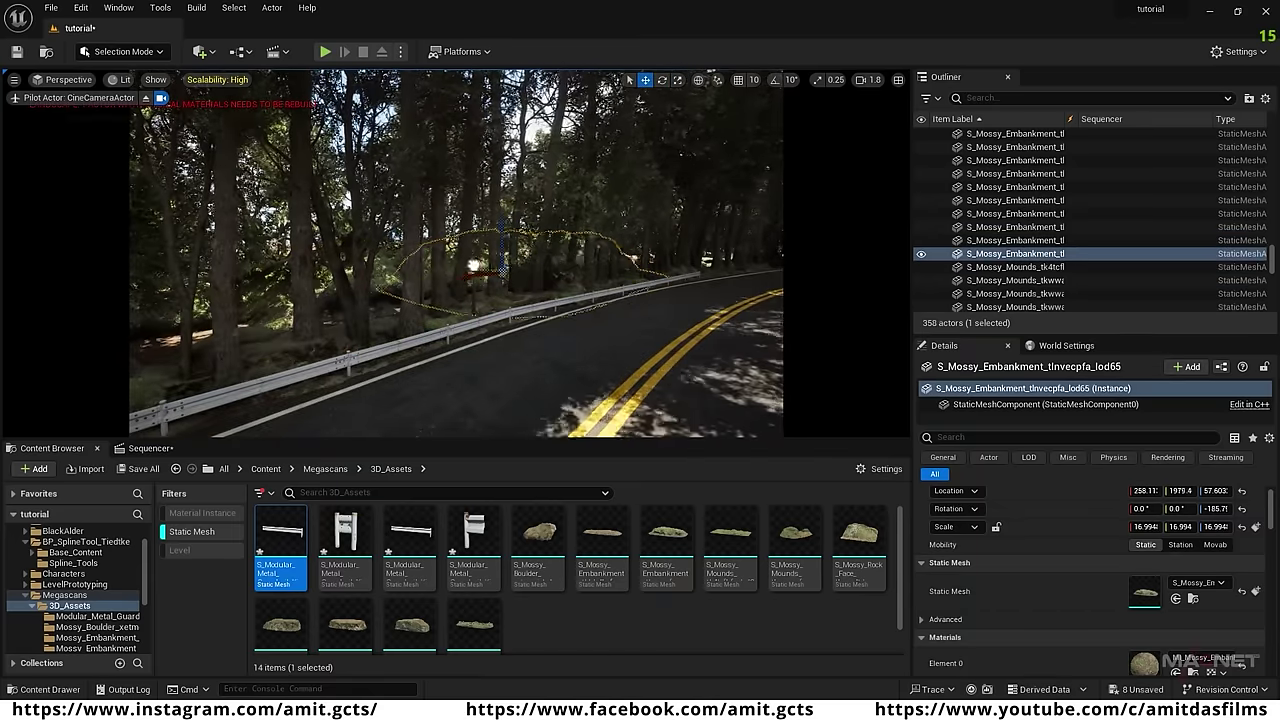
{"action": "key", "text": "ctrl+d"}
{"action": "key", "text": "ctrl+d"}
Make copies of the SM_BlackAlder_Field tree along the outer edge of the forest to thicken the background.
{"action": "key", "text": "w"}
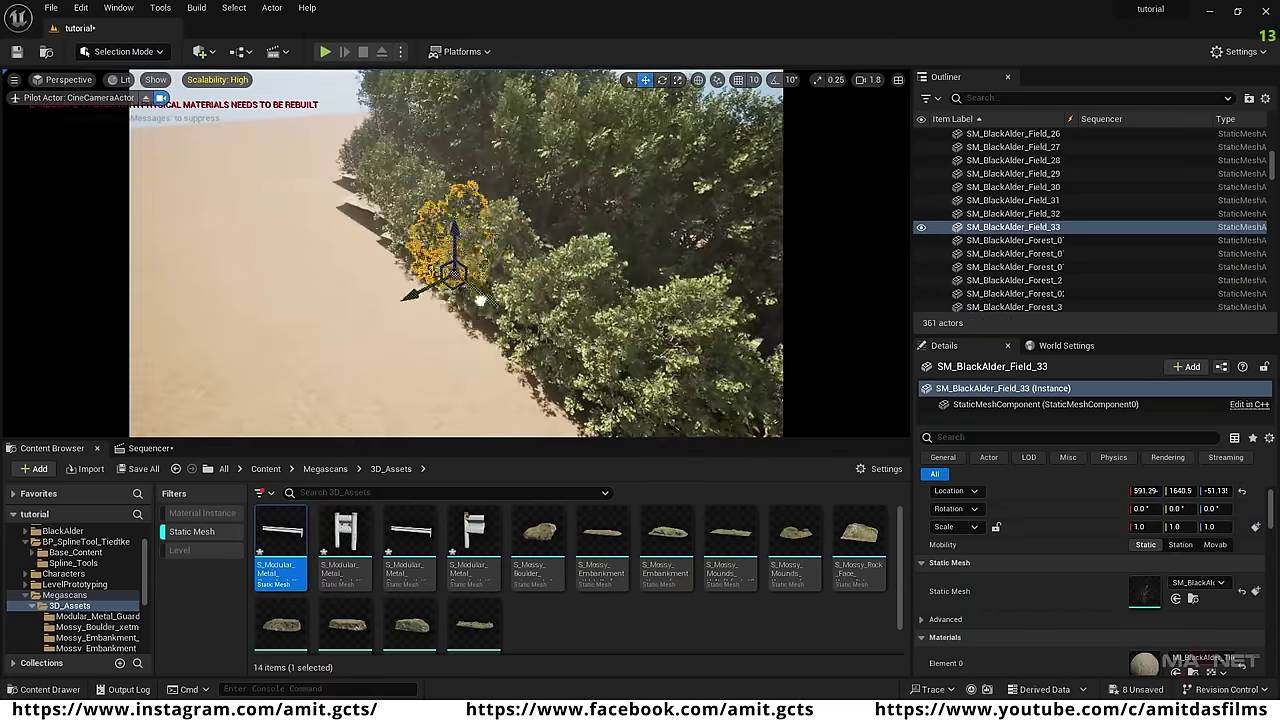
{"action": "key", "text": "ctrl+d"}
{"action": "key", "text": "ctrl+d"}
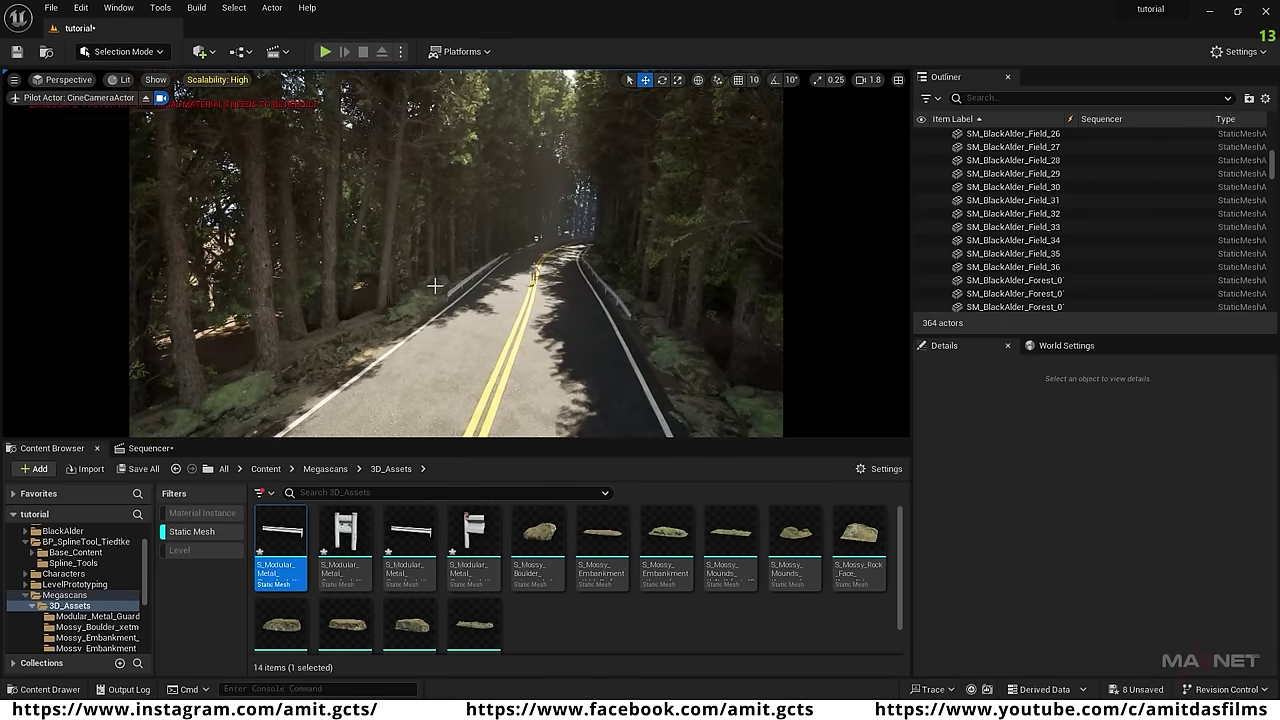
Duplicate the mossy rock shelf and mossy rocks on the left roadside and scale the rocks copy to about 4.05.
{"action": "left_click", "coordinate": [249, 357]}
{"action": "key", "text": "ctrl+d"}
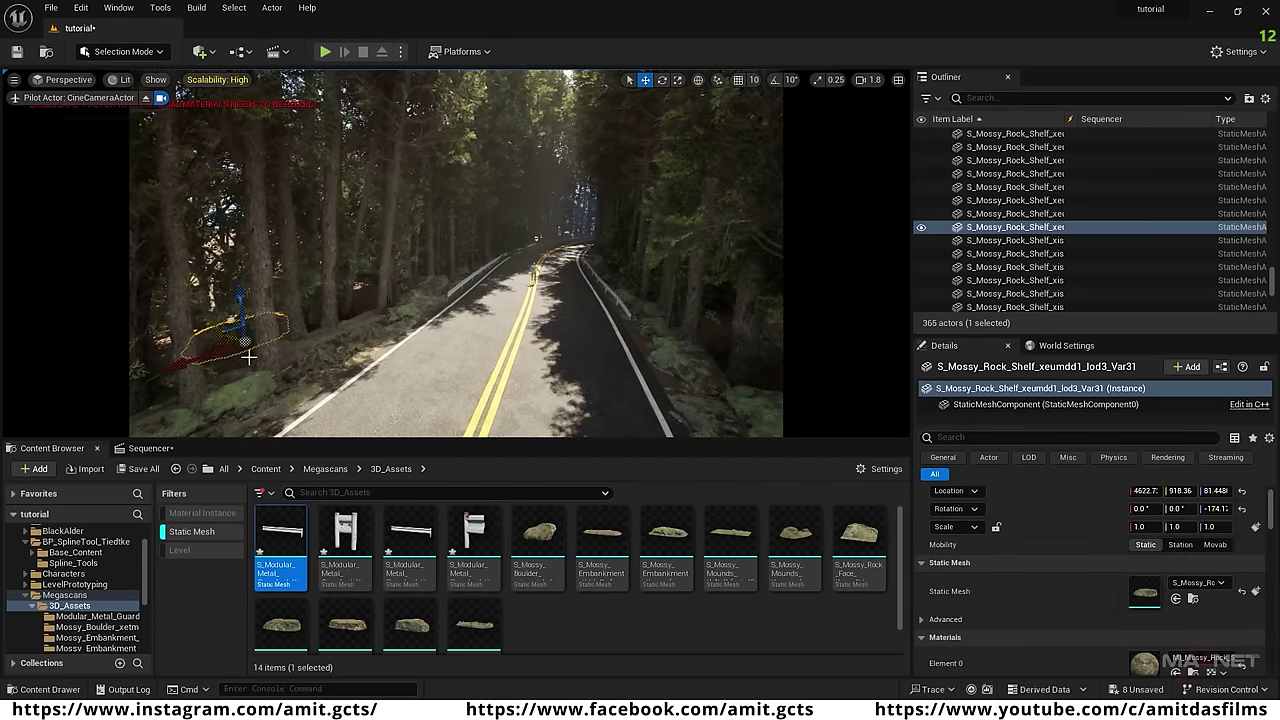
{"action": "left_click", "coordinate": [235, 357]}
{"action": "key", "text": "ctrl+d"}
{"action": "key", "text": "r"}
{"action": "left_click_drag", "start_coordinate": [235, 357], "coordinate": [457, 360]}
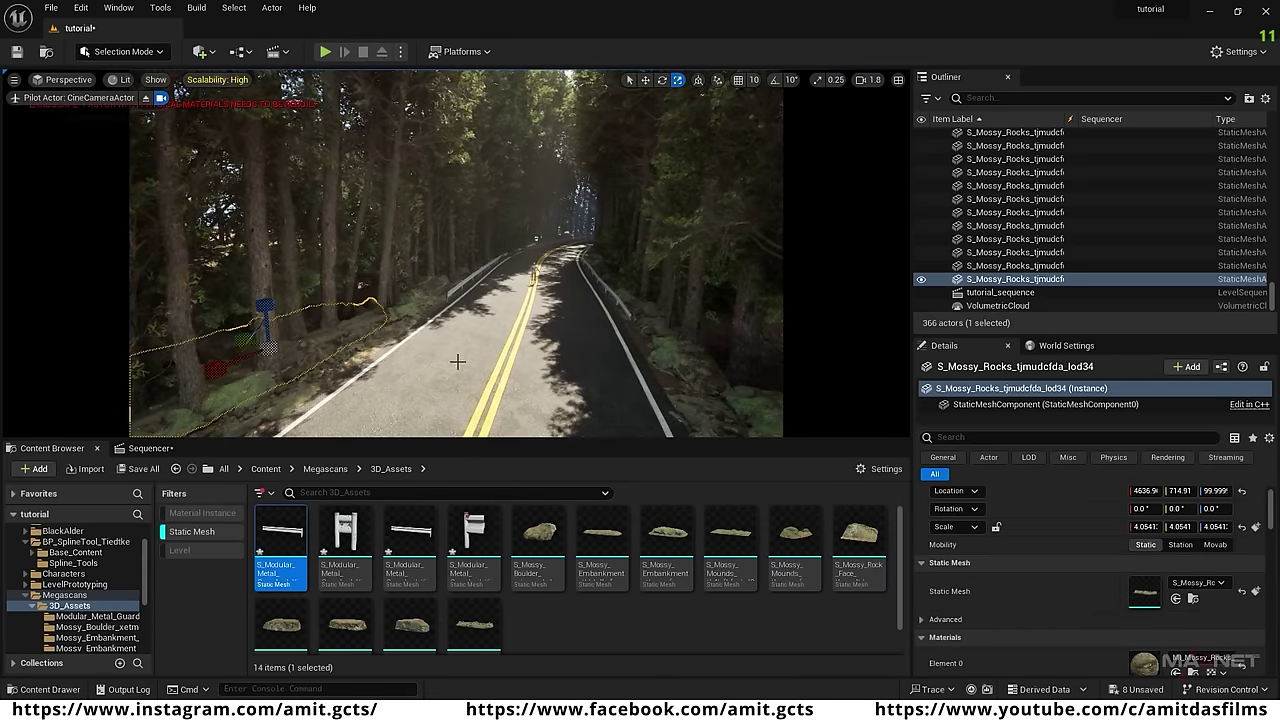
Place enlarged mossy embankment copies in the forest behind the right guardrail, with a scale of about 18.7.
{"action": "right_click_drag", "start_coordinate": [457, 360], "coordinate": [640, 330]}
{"action": "left_click", "coordinate": [660, 312]}
{"action": "key", "text": "w"}
{"action": "left_click_drag", "start_coordinate": [660, 312], "coordinate": [150, 225], "text": "alt"}
{"action": "key", "text": "r"}
{"action": "key", "text": "w"}
{"action": "key", "text": "r"}
{"action": "key", "text": "w"}
{"action": "right_click_drag", "start_coordinate": [529, 294], "coordinate": [365, 294]}
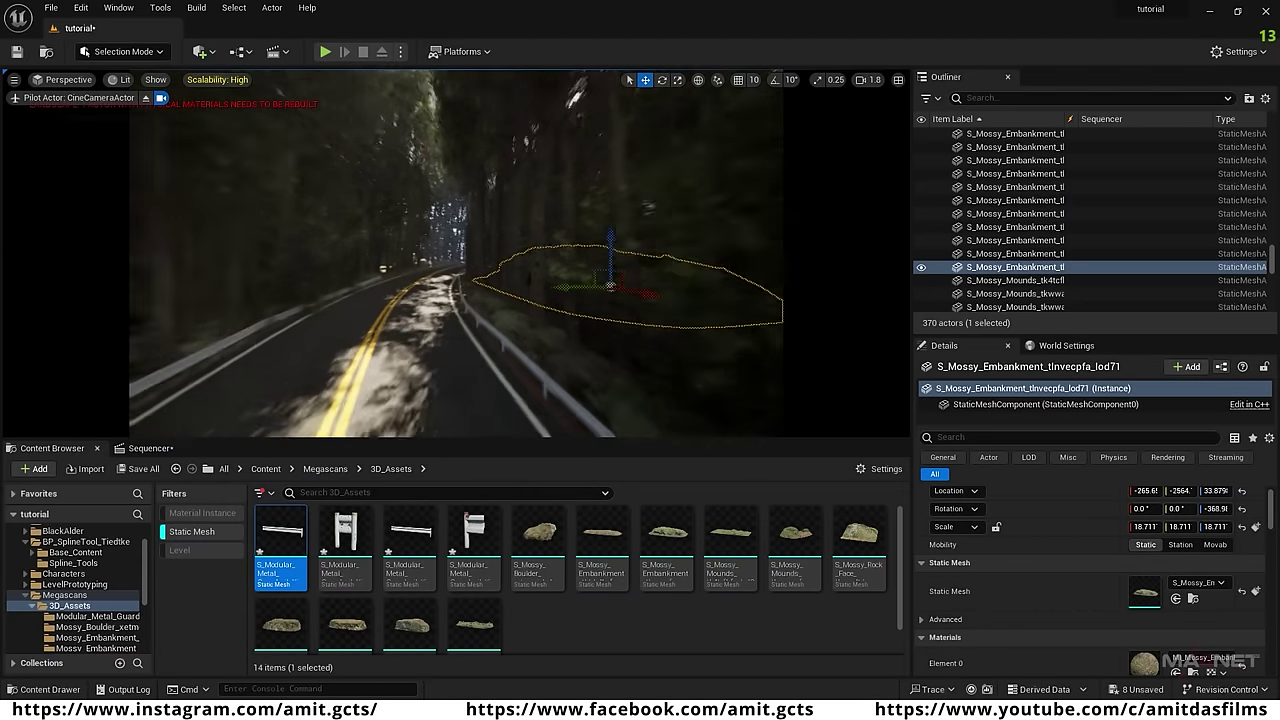
Browse to the BlackAlder content folder and filter it to show only static meshes.
{"action": "right_click_drag", "start_coordinate": [455, 254], "coordinate": [465, 237]}
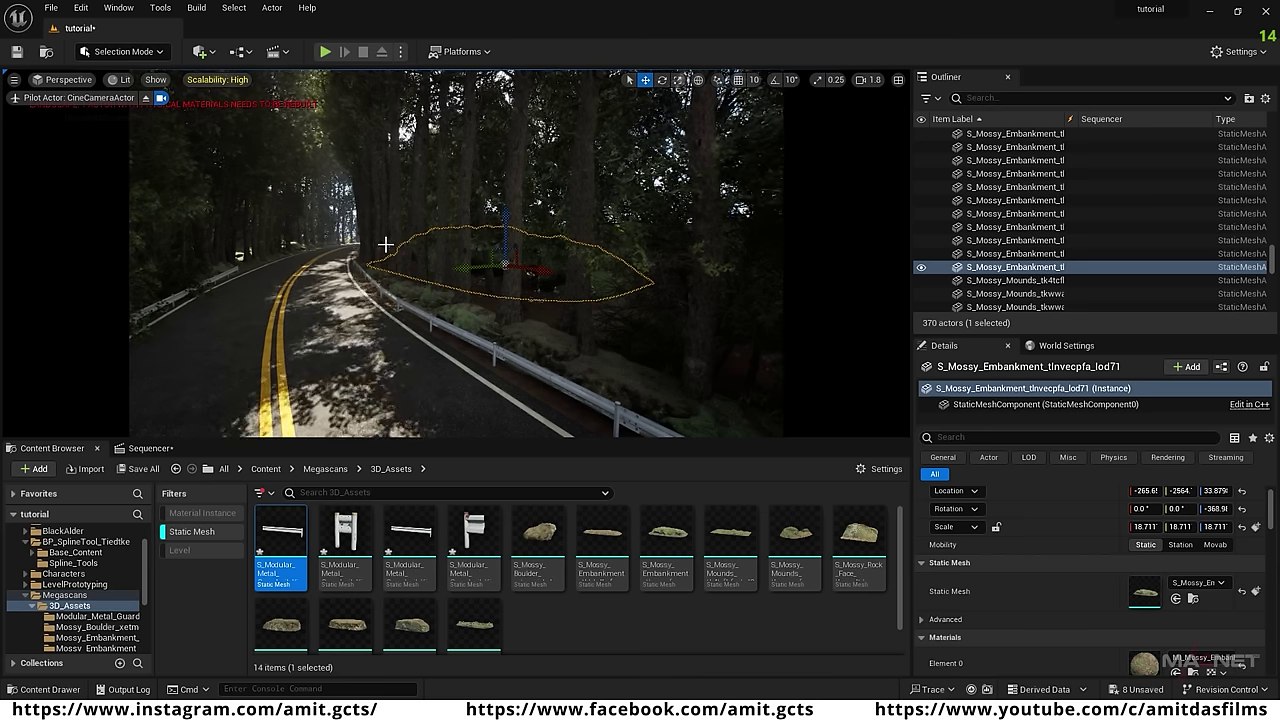
{"action": "left_click", "coordinate": [185, 532]}
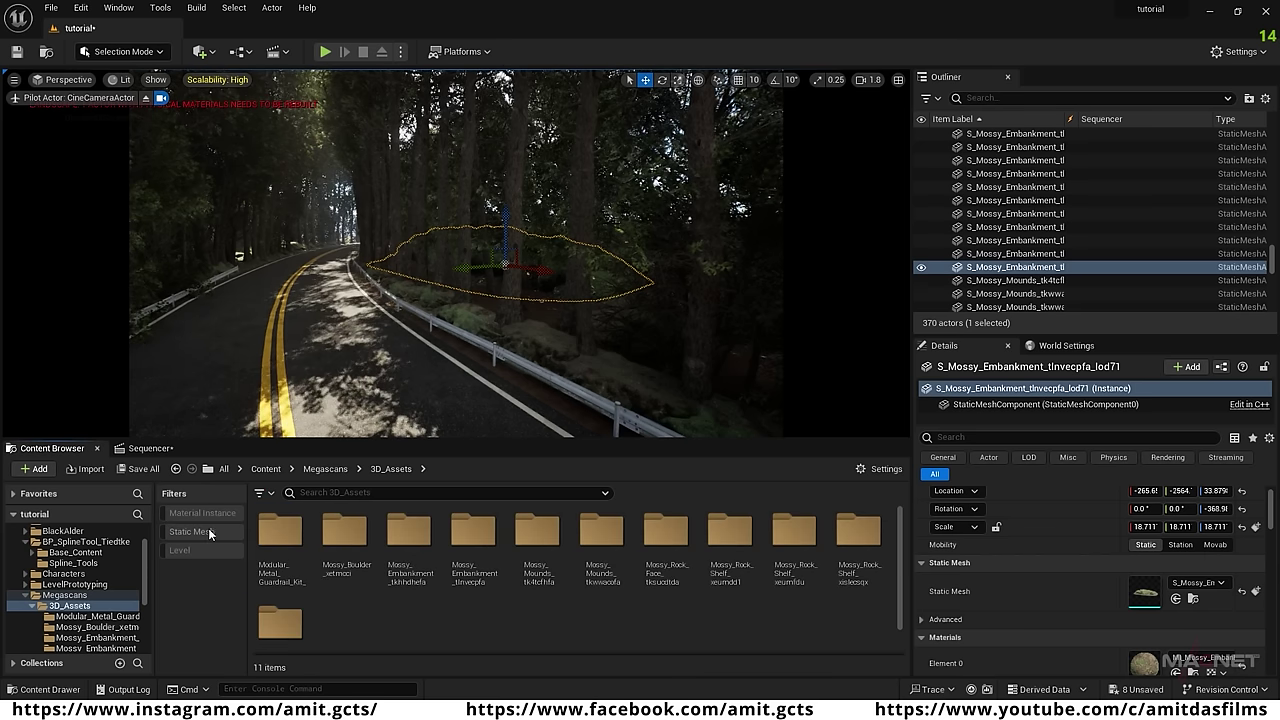
{"action": "scroll", "coordinate": [70, 585], "scroll_direction": "up", "scroll_amount": 3}
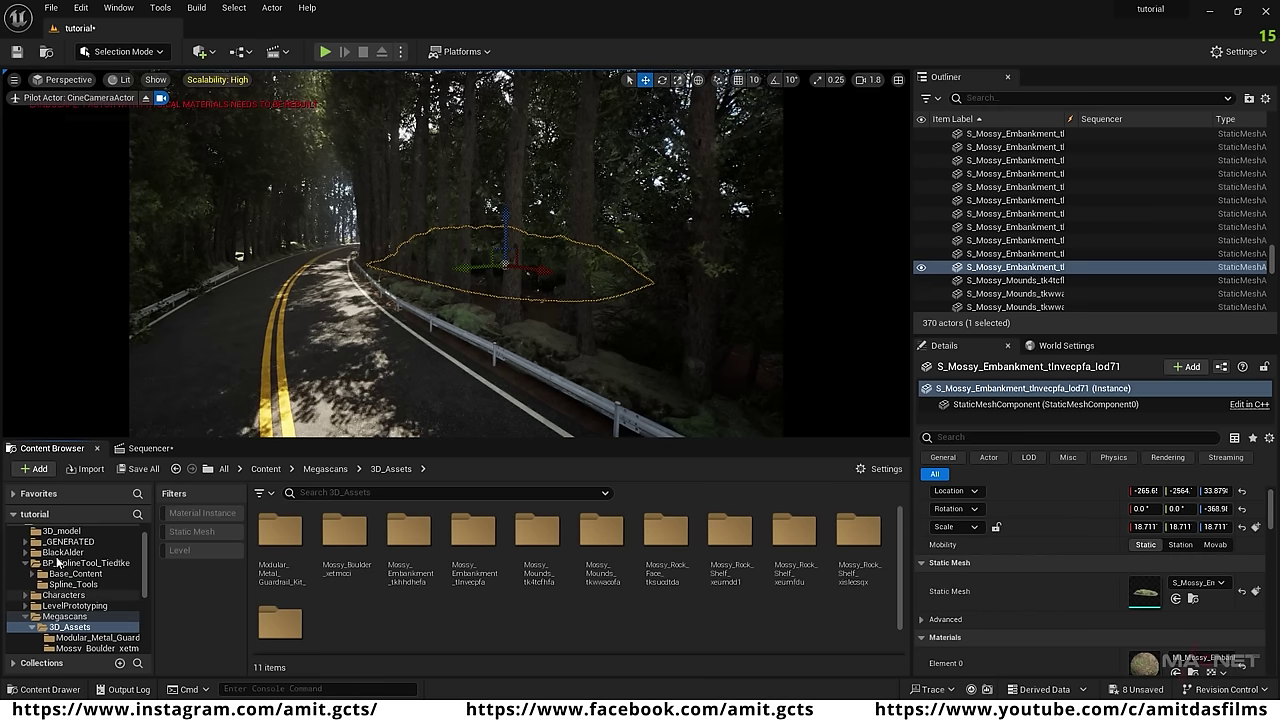
{"action": "left_click", "coordinate": [73, 575]}
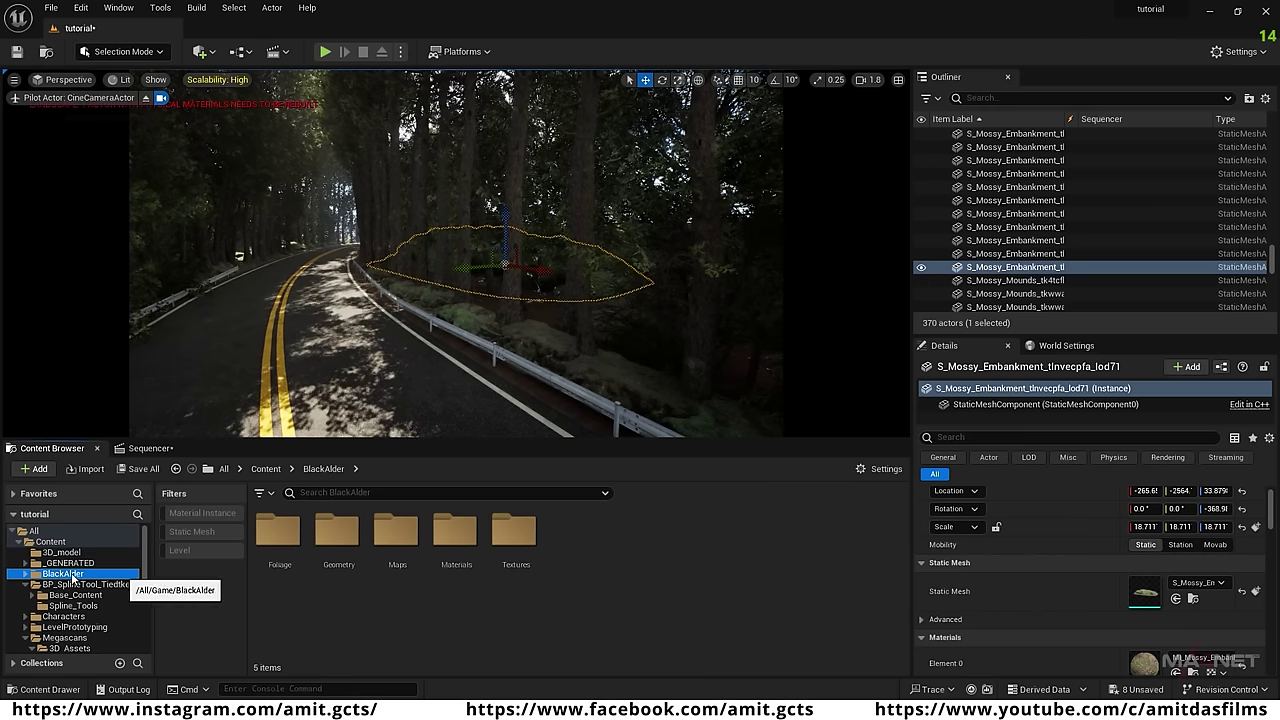
{"action": "left_click", "coordinate": [202, 531]}
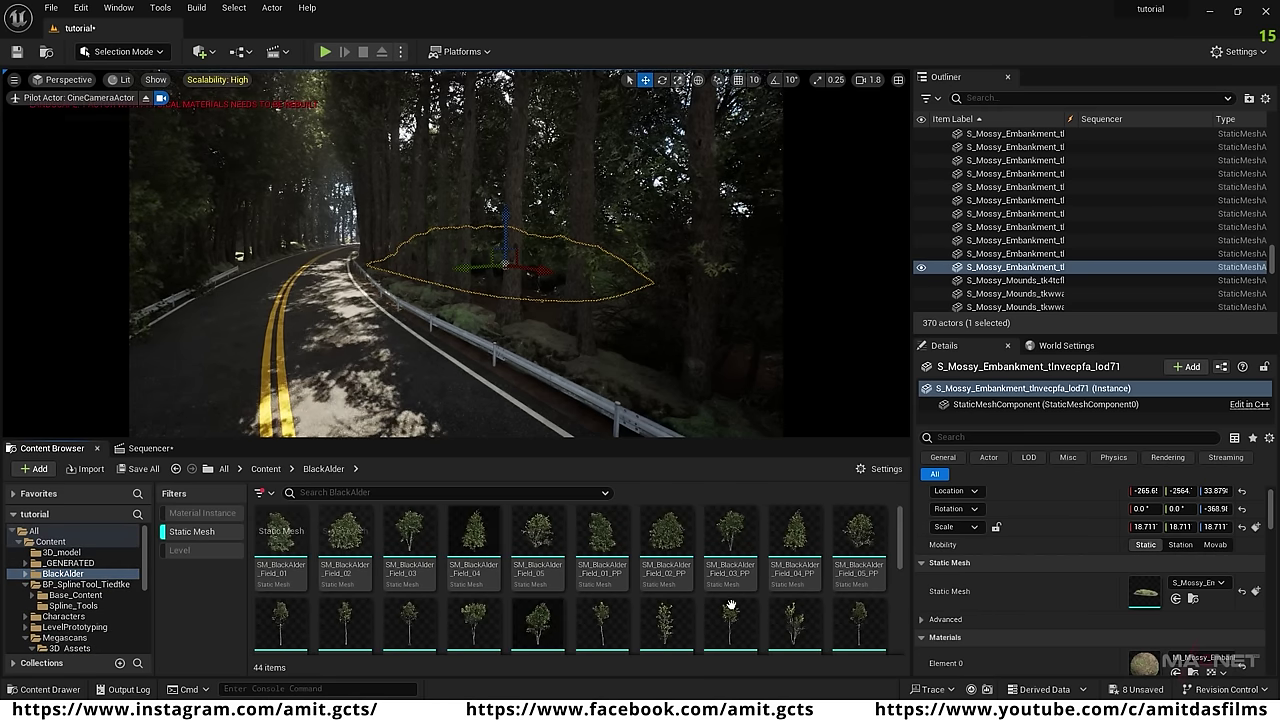
{"action": "right_click_drag", "start_coordinate": [531, 276], "coordinate": [607, 347]}
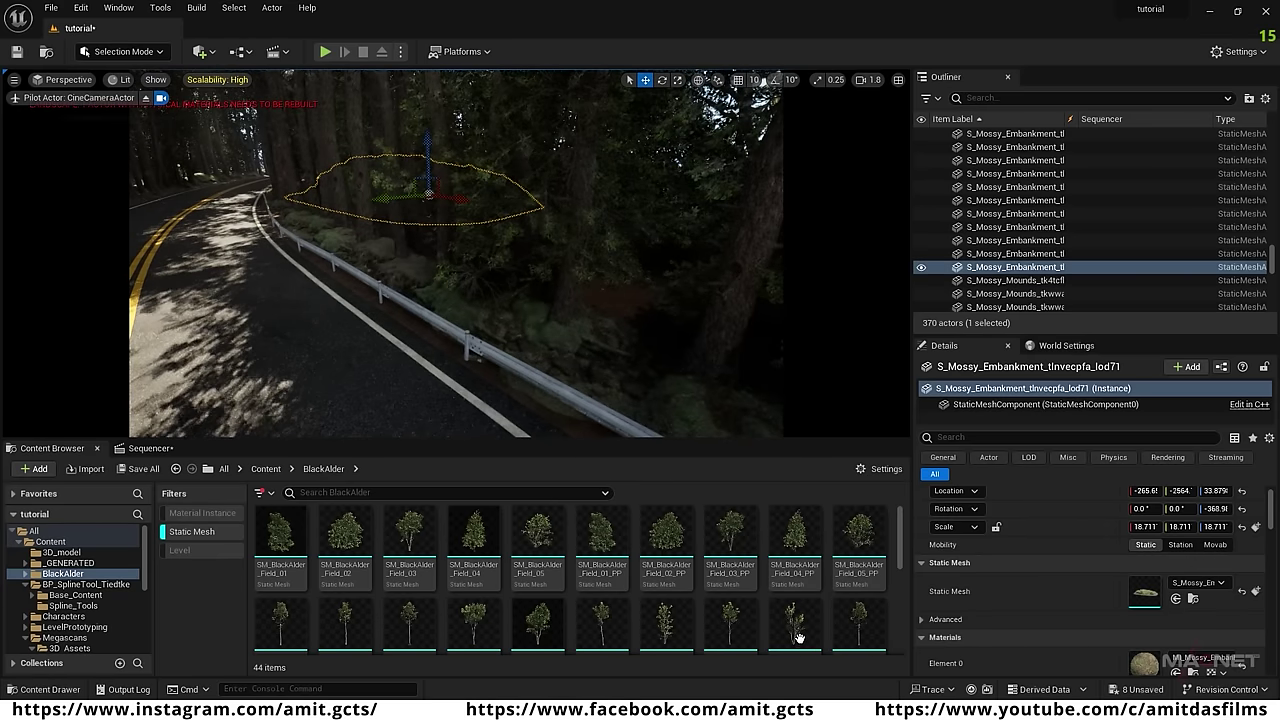
Place several different SM_BlackAlder_Forest trees along the verge behind the right guardrail.
{"action": "left_click_drag", "start_coordinate": [795, 625], "coordinate": [640, 369]}
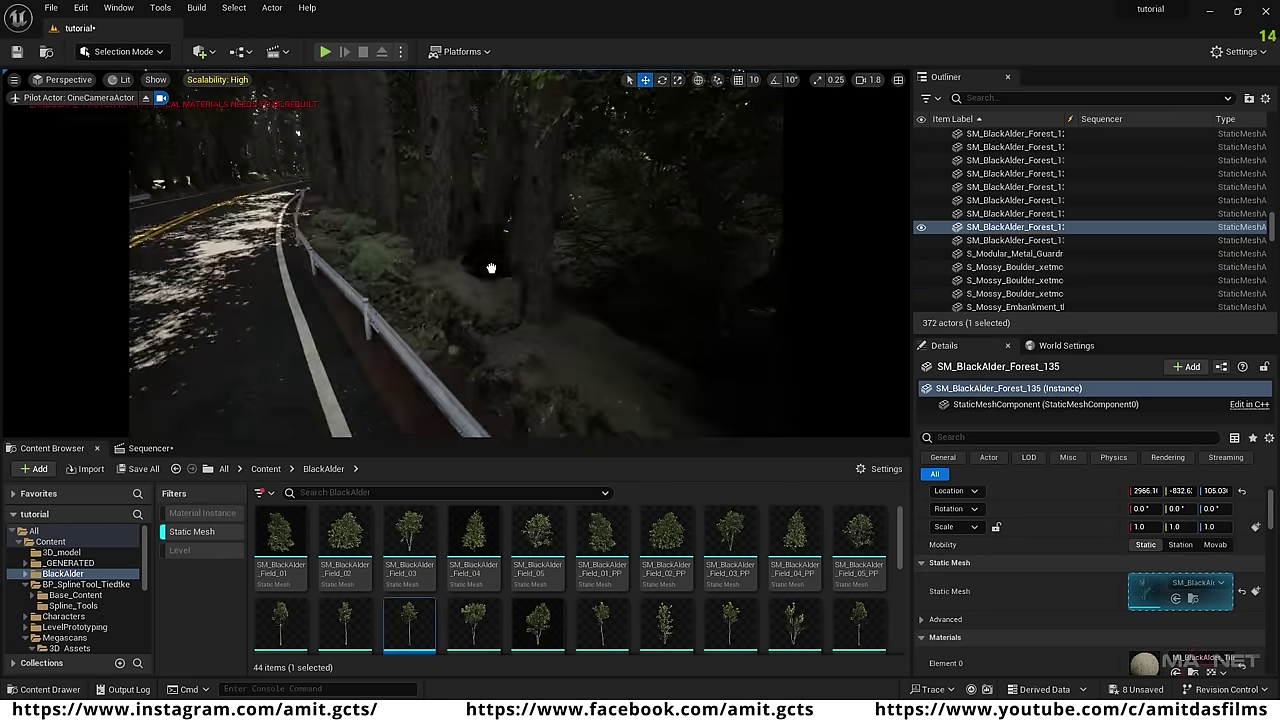
{"action": "left_click_drag", "start_coordinate": [491, 269], "coordinate": [497, 285]}
{"action": "left_click_drag", "start_coordinate": [538, 625], "coordinate": [400, 255]}
{"action": "left_click_drag", "start_coordinate": [730, 625], "coordinate": [358, 228]}
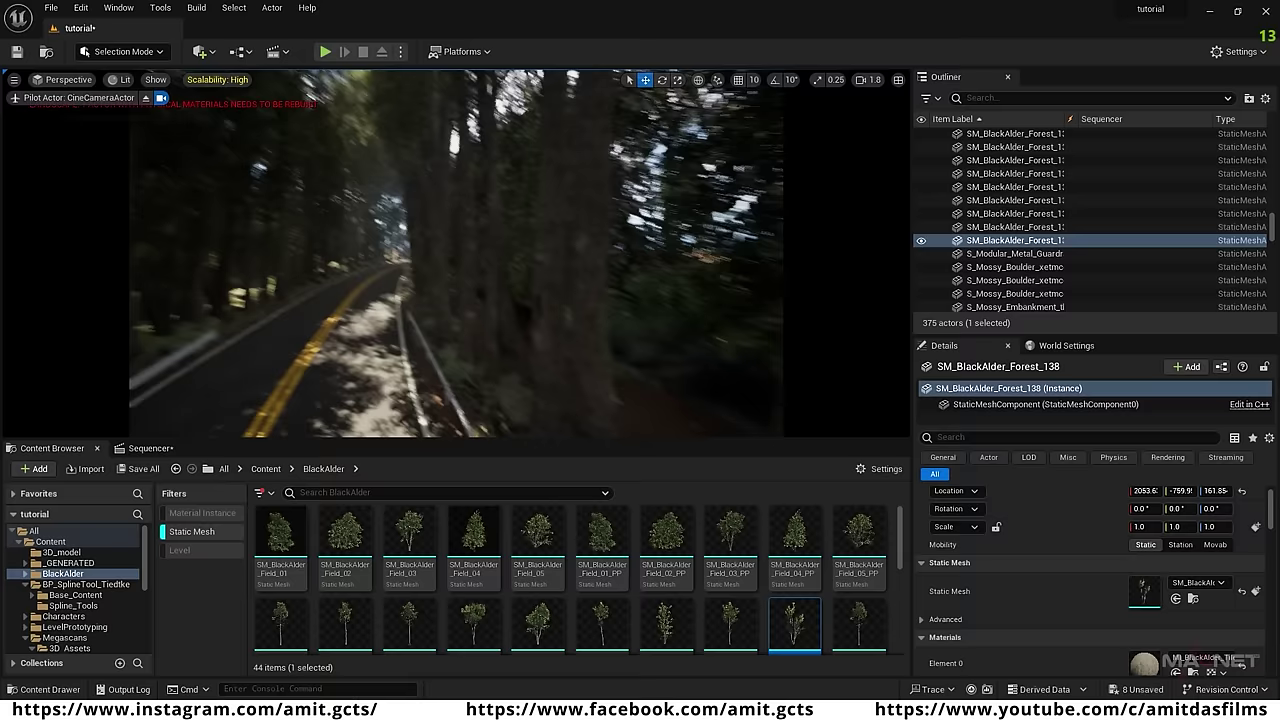
{"action": "left_click_drag", "start_coordinate": [794, 625], "coordinate": [546, 334]}
{"action": "left_click_drag", "start_coordinate": [666, 625], "coordinate": [467, 297]}
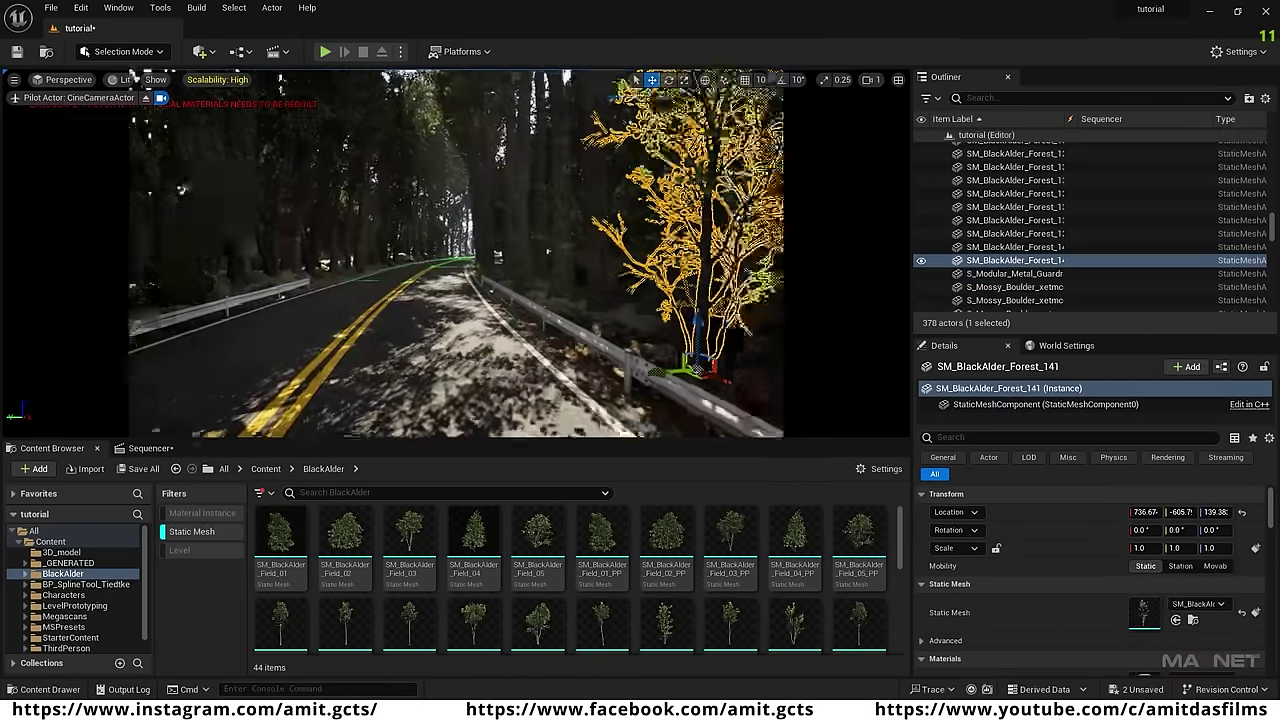
Move SM_BlackAlder_Field_35 back from the left guardrail and delete SM_BlackAlder_Field_34, which overhangs the rail.
{"action": "right_click_drag", "start_coordinate": [578, 283], "coordinate": [318, 283]}
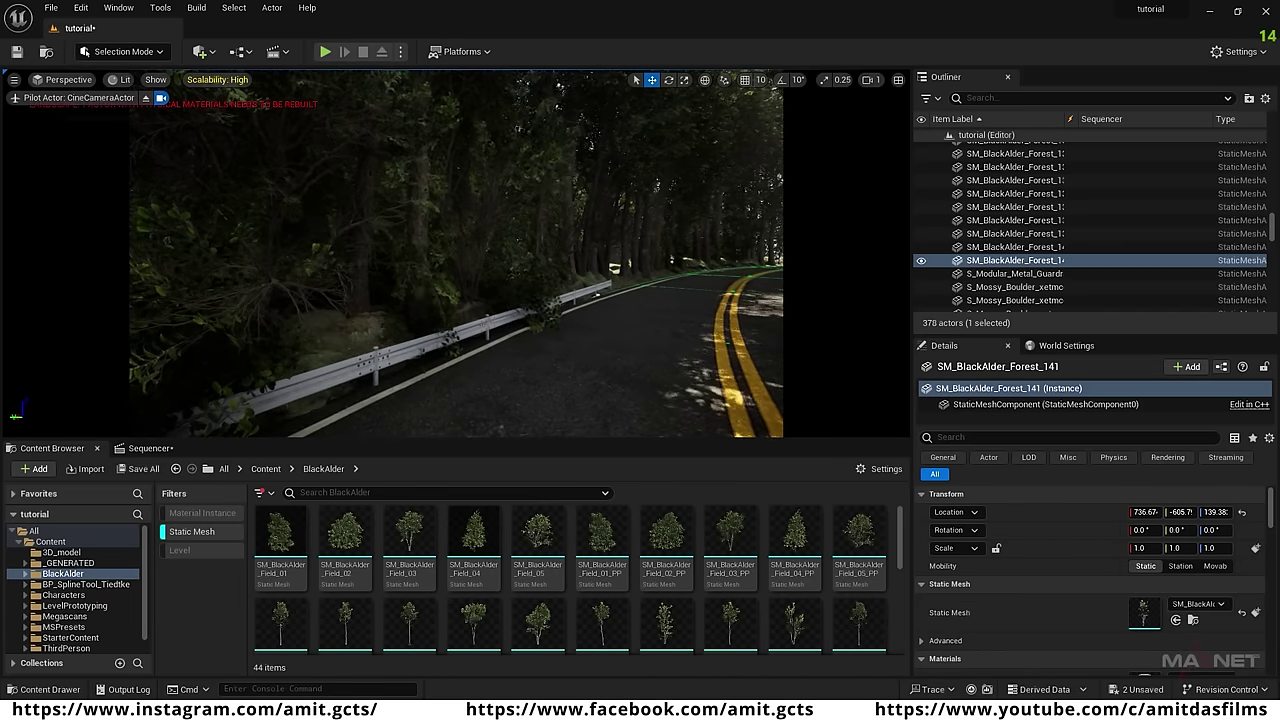
{"action": "left_click", "coordinate": [370, 260]}
{"action": "right_click_drag", "start_coordinate": [603, 371], "coordinate": [440, 390]}
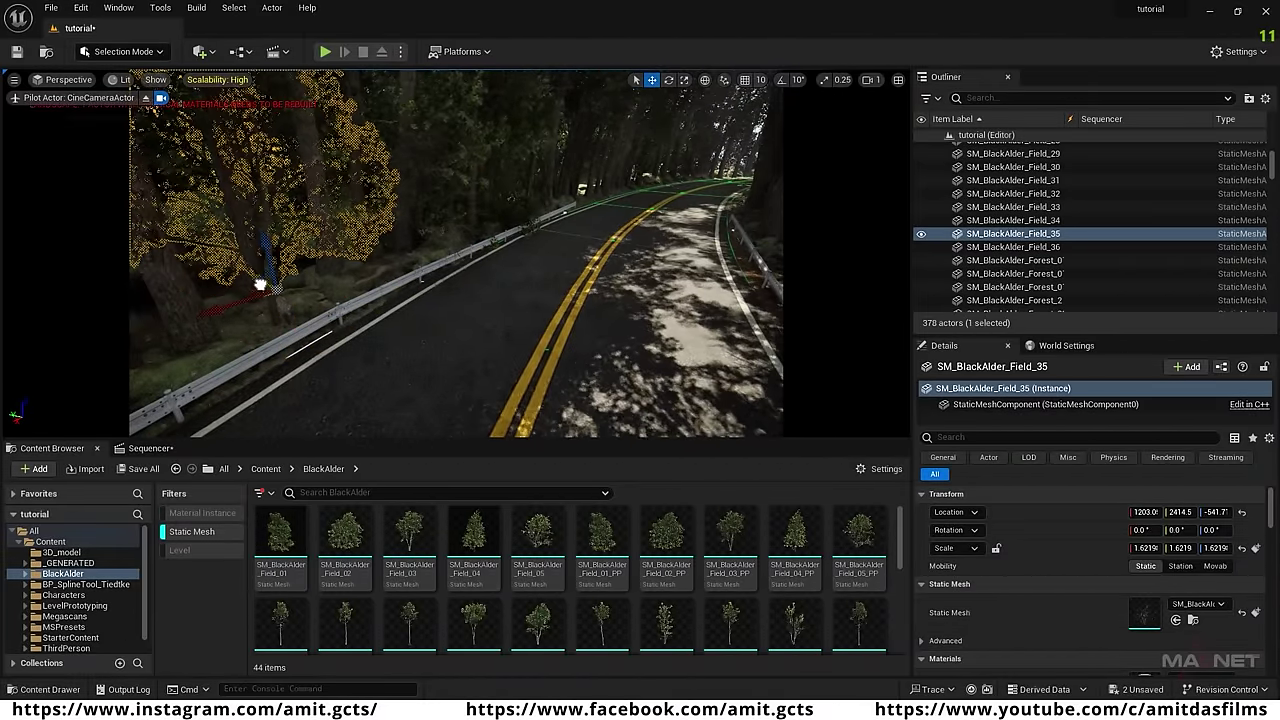
{"action": "left_click", "coordinate": [525, 254]}
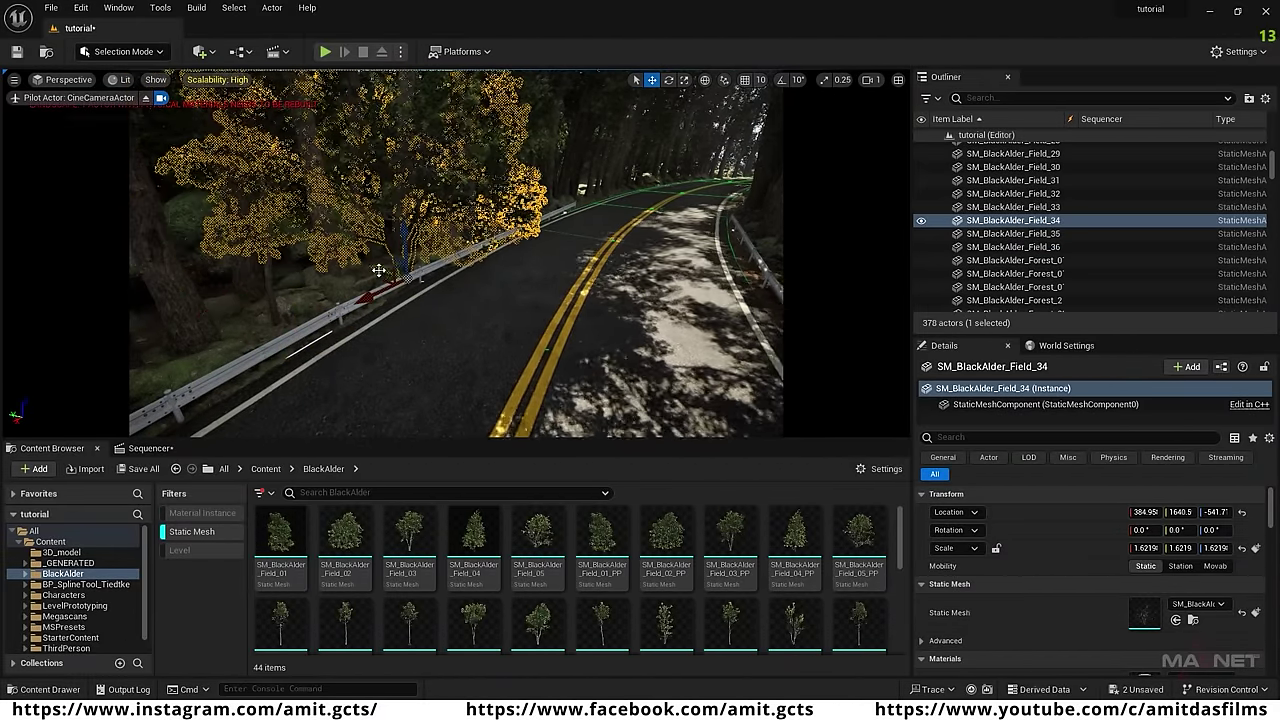
{"action": "key", "text": "Delete"}
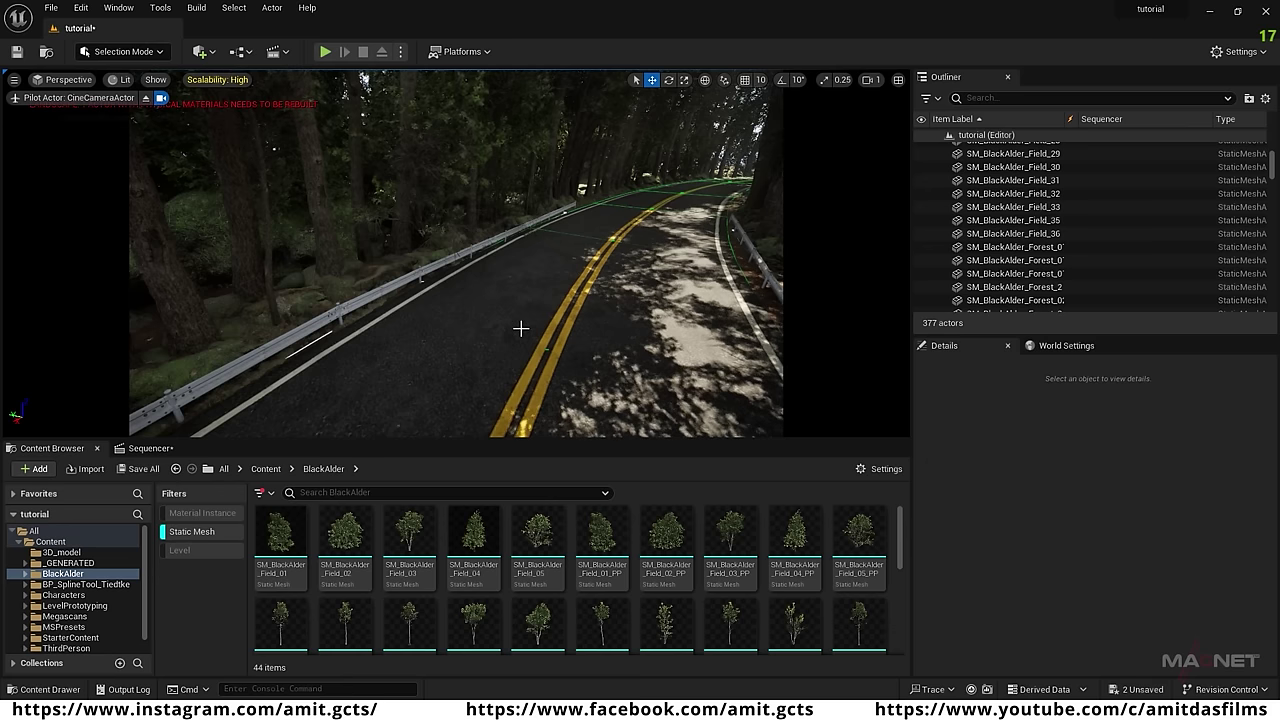
Delete SM_BlackAlder_Forest_114 and another alder tree standing close behind the right guardrail.
{"action": "right_click_drag", "start_coordinate": [521, 329], "coordinate": [519, 306]}
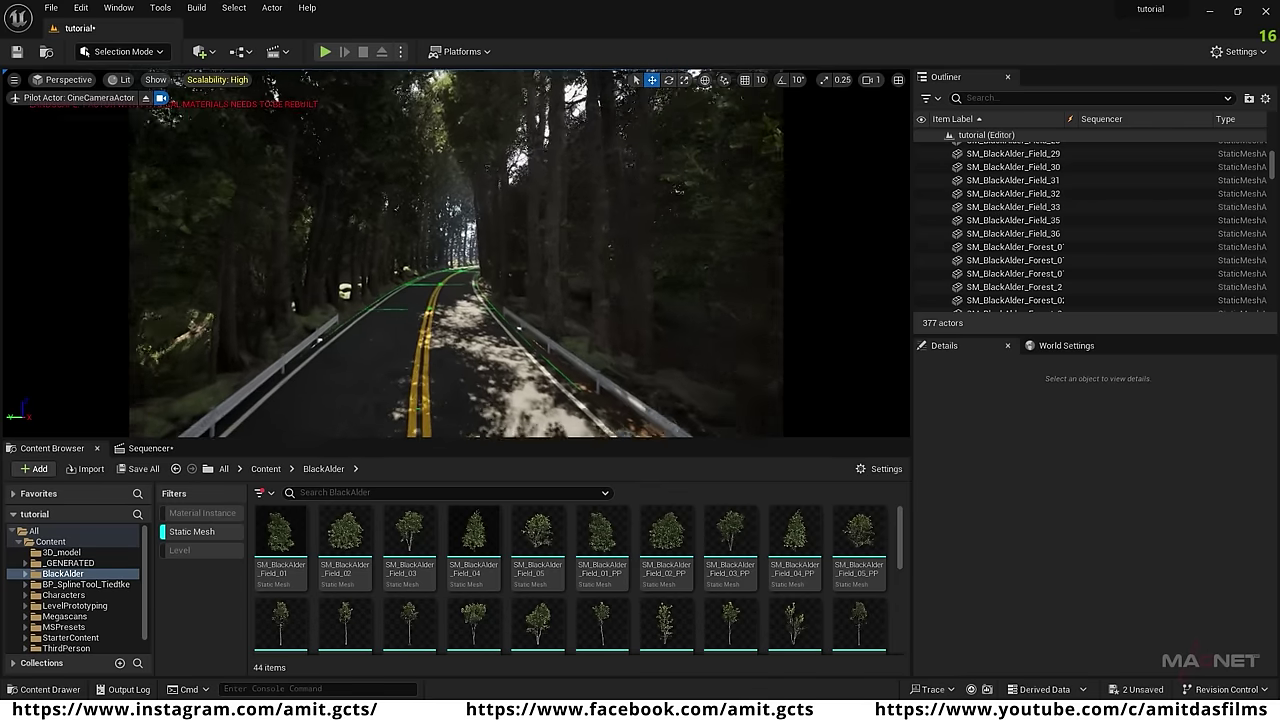
{"action": "key", "text": "w"}
{"action": "left_click", "coordinate": [468, 311]}
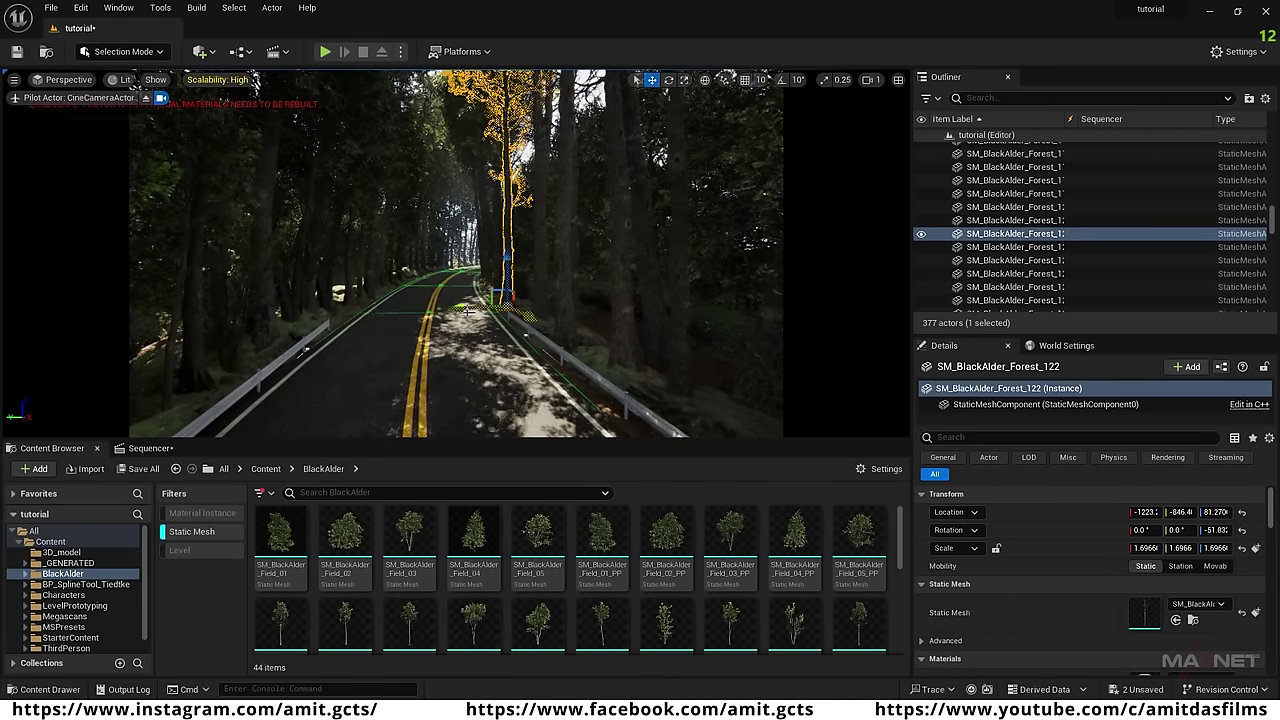
{"action": "left_click", "coordinate": [560, 320]}
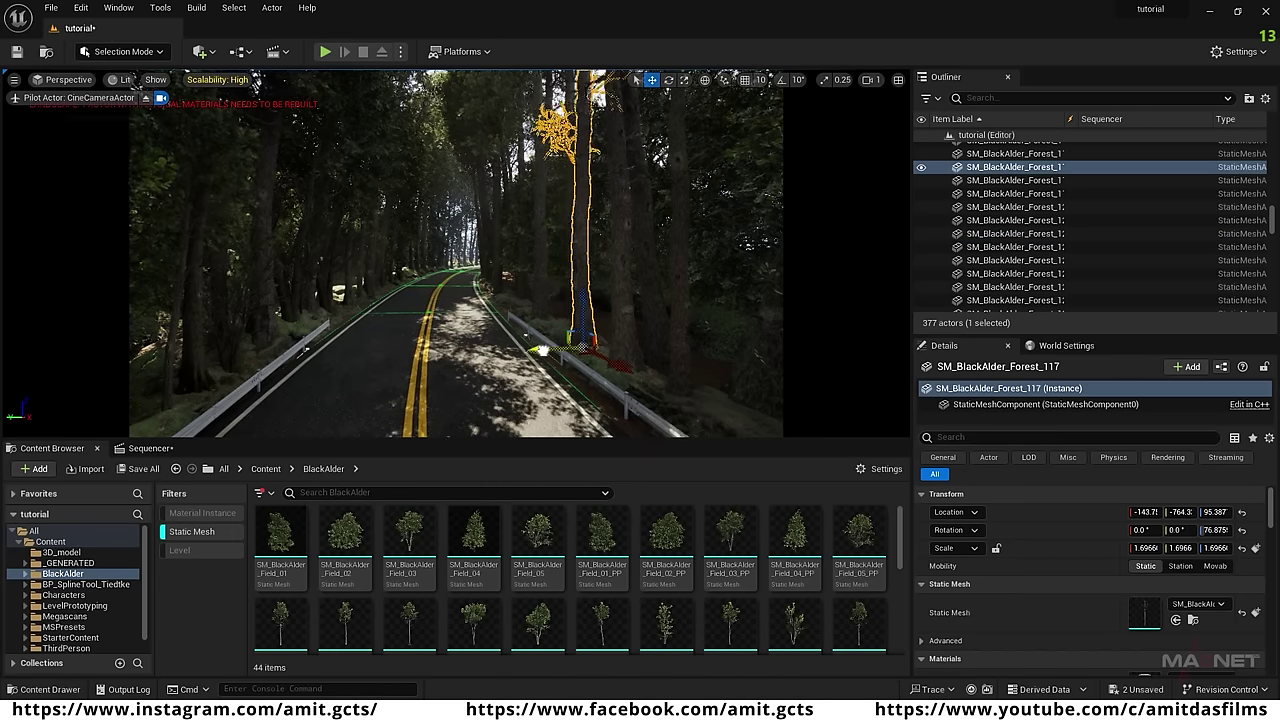
{"action": "left_click", "coordinate": [636, 320]}
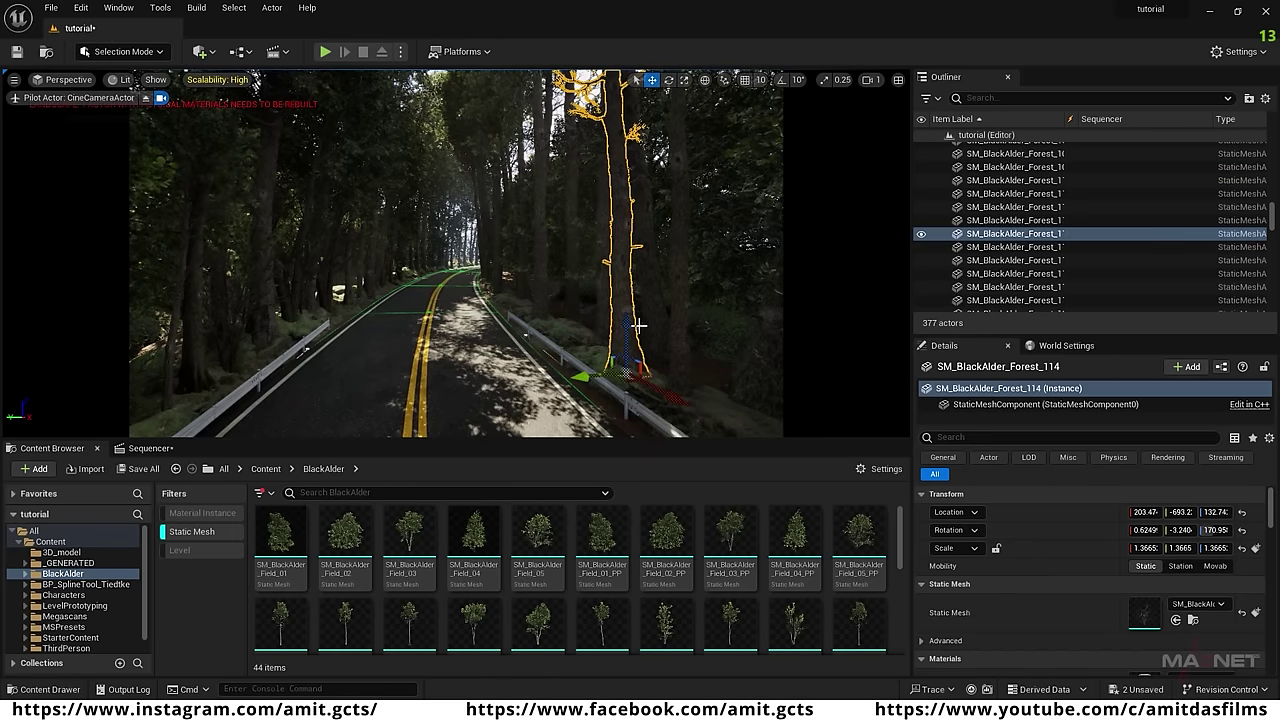
{"action": "key", "text": "Delete"}
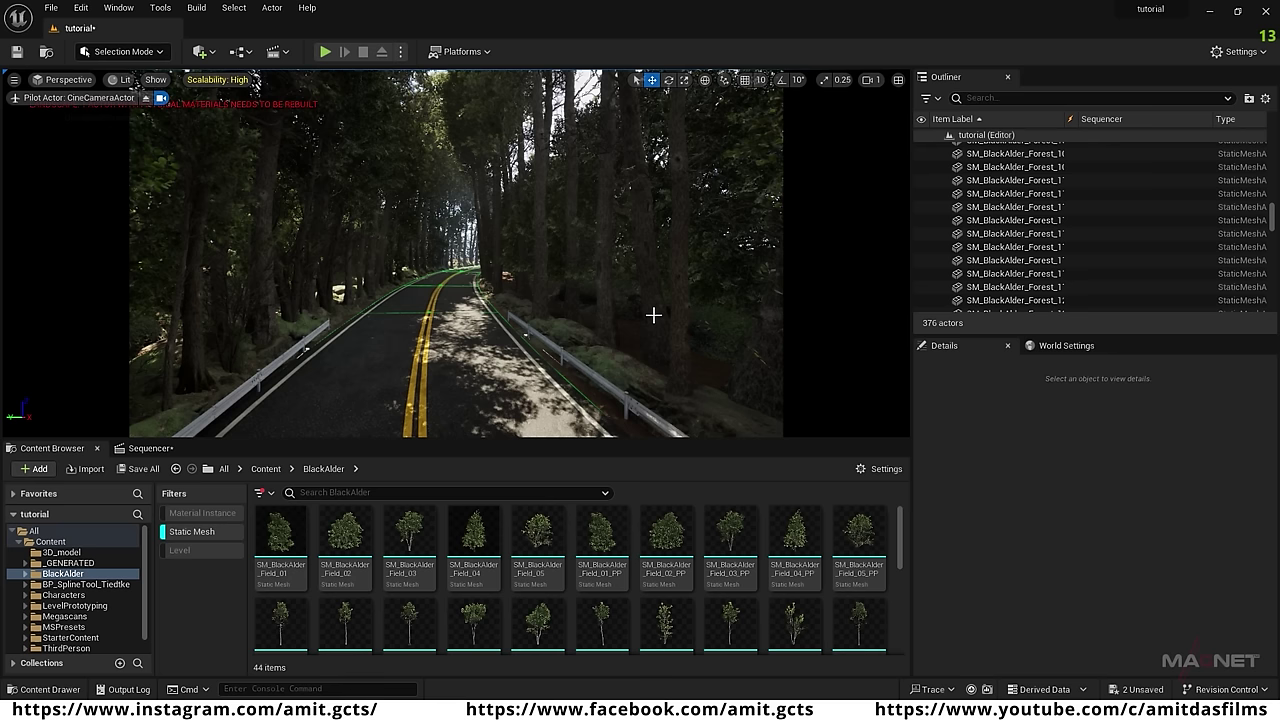
{"action": "left_click", "coordinate": [522, 283]}
{"action": "key", "text": "Escape"}
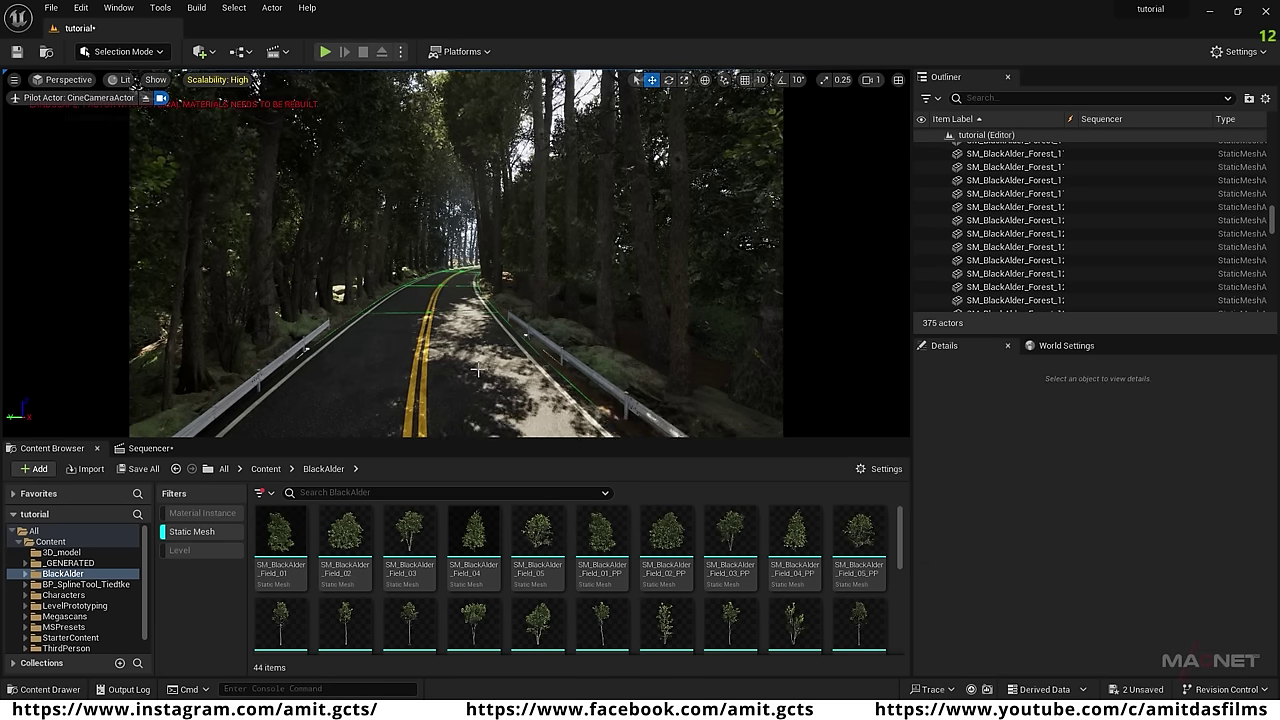
{"action": "left_click", "coordinate": [556, 262]}
{"action": "right_click_drag", "start_coordinate": [556, 262], "coordinate": [635, 236]}
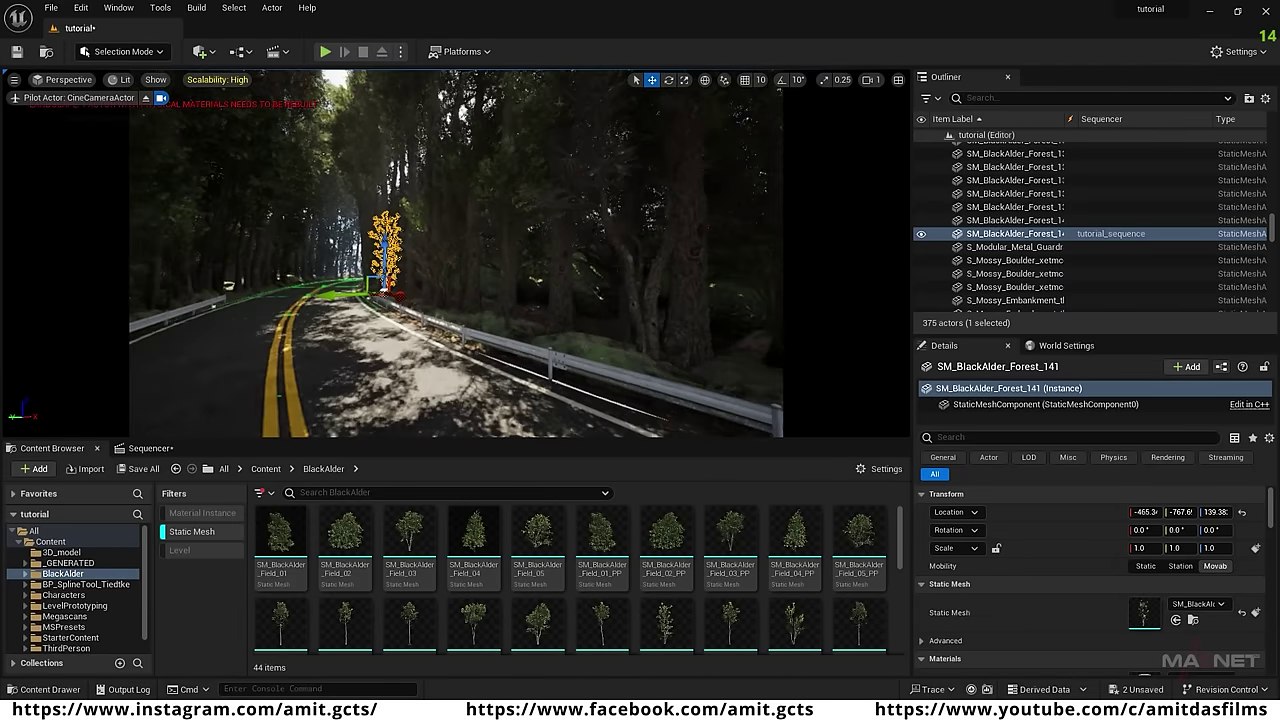
{"action": "right_click_drag", "start_coordinate": [505, 173], "coordinate": [585, 173]}
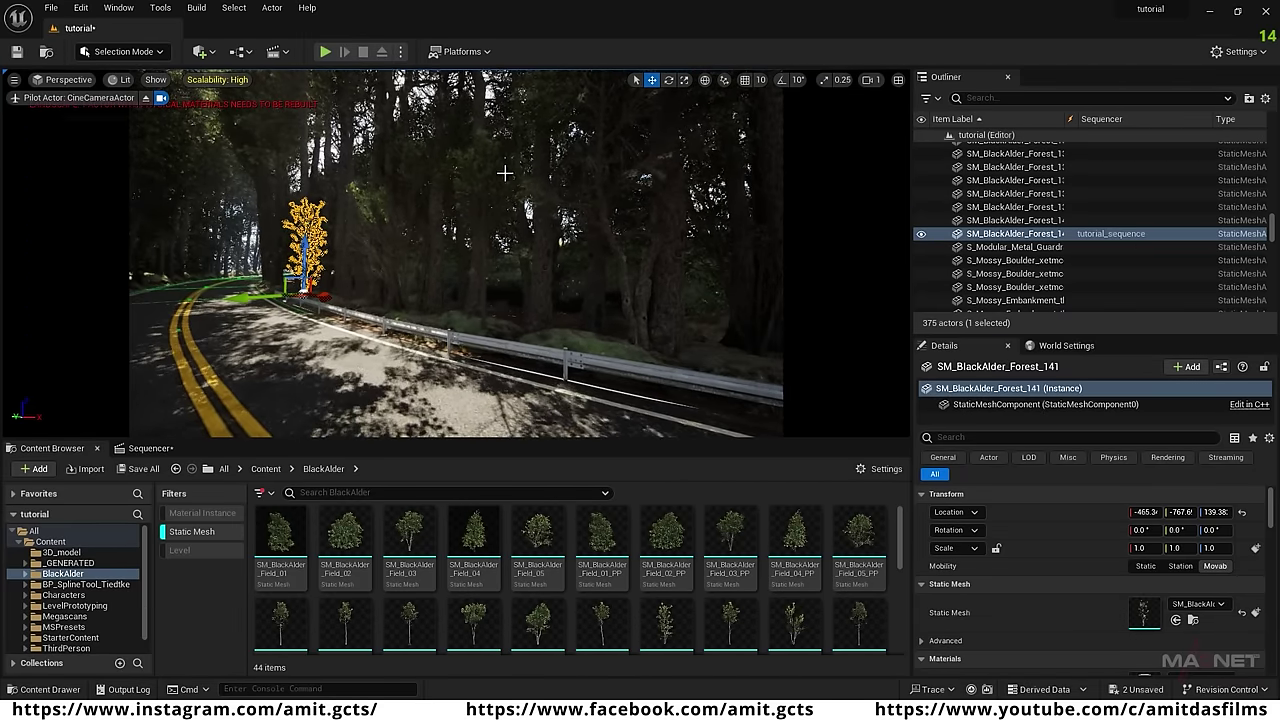
{"action": "right_click_drag", "start_coordinate": [396, 371], "coordinate": [304, 371]}
{"action": "right_click_drag", "start_coordinate": [474, 380], "coordinate": [369, 358]}
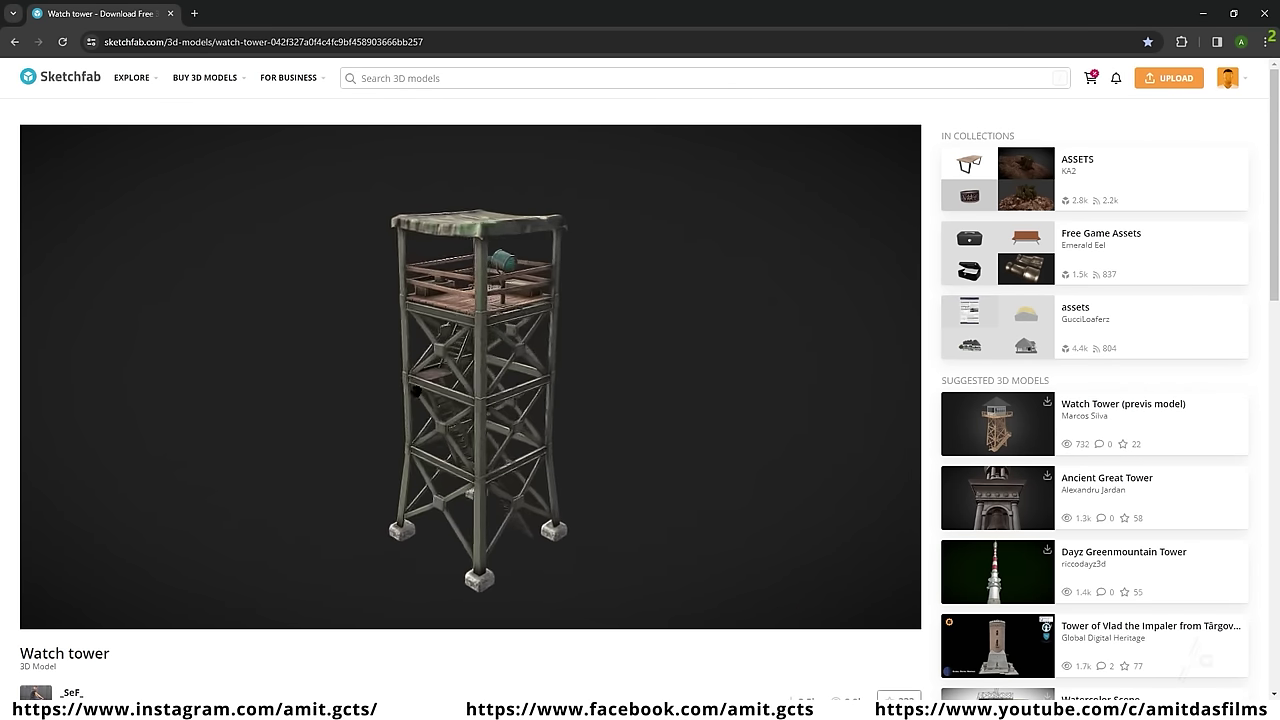
Switch to the browser and open the download formats for the Watch tower model on Sketchfab.
{"action": "scroll", "coordinate": [77, 668], "scroll_direction": "down", "scroll_amount": 1}
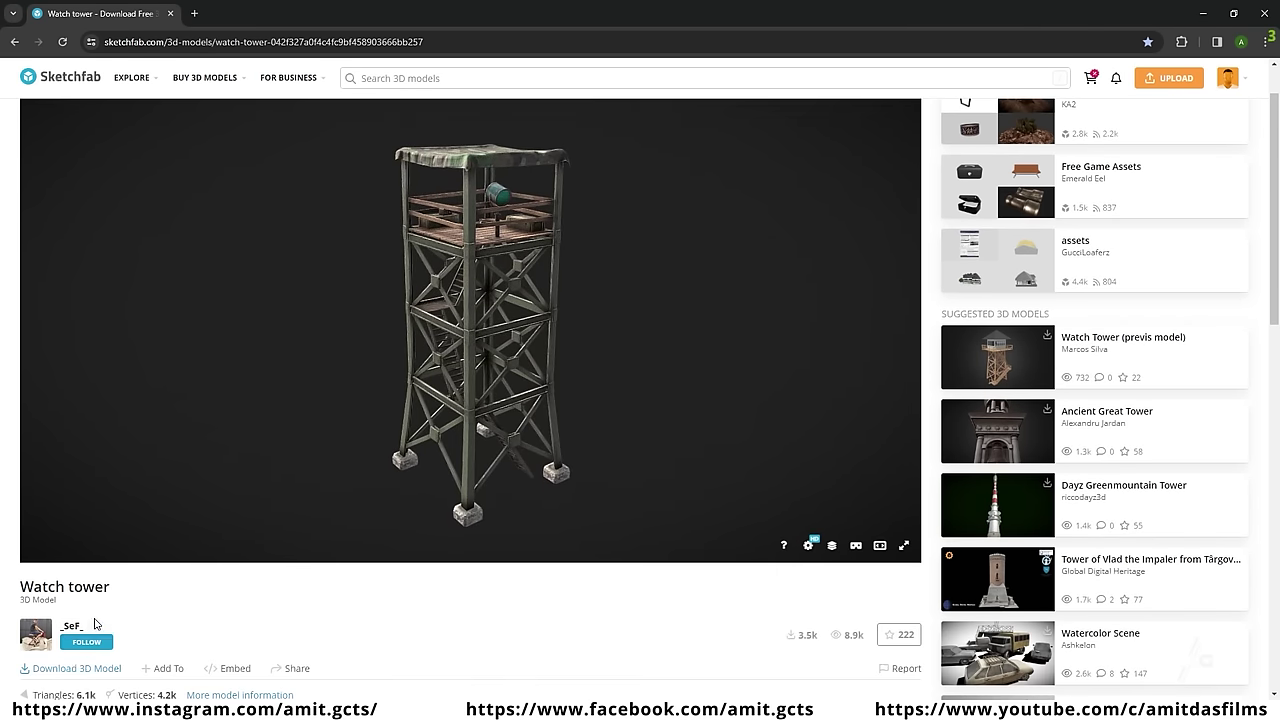
{"action": "scroll", "coordinate": [91, 581], "scroll_direction": "down", "scroll_amount": 2}
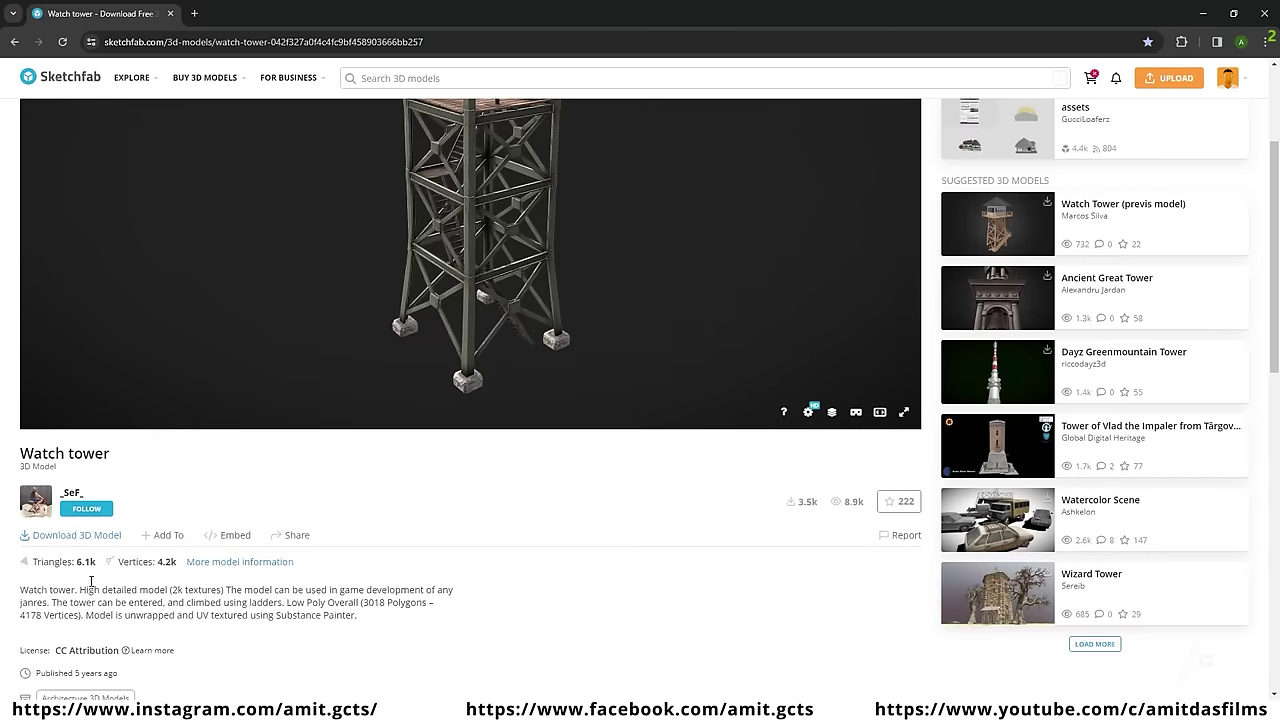
{"action": "left_click", "coordinate": [69, 538]}
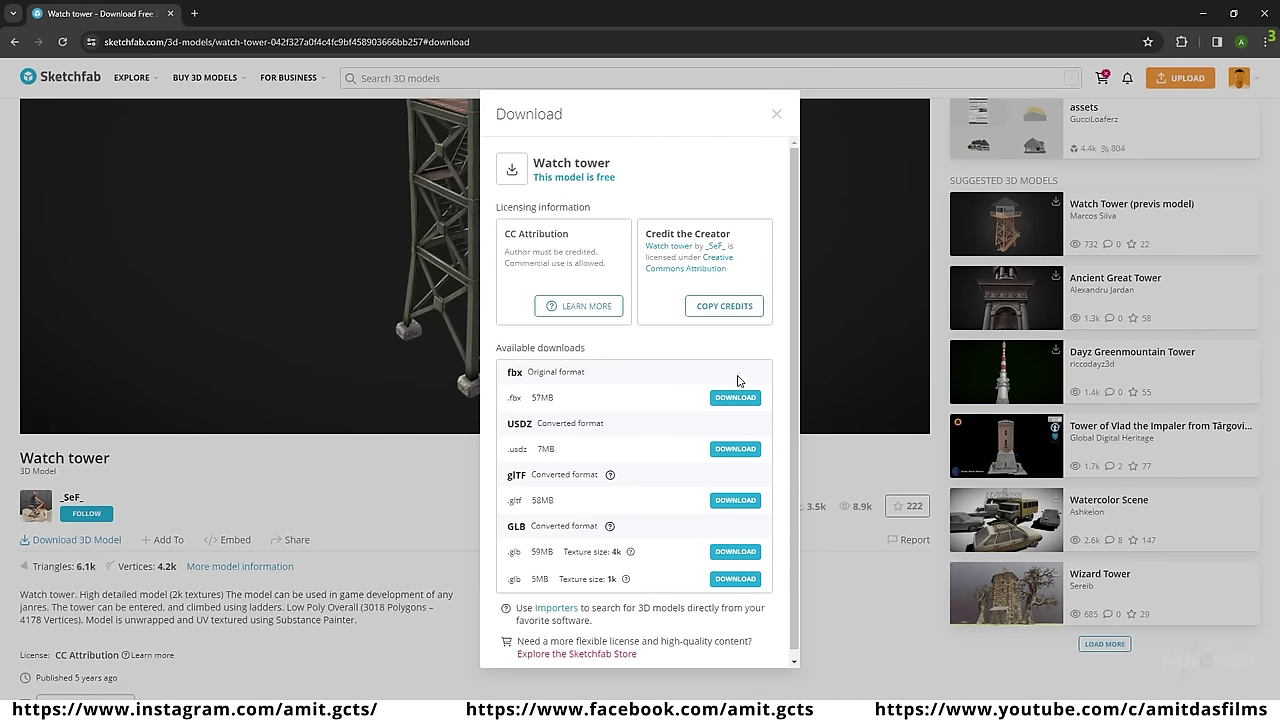
Open the download options for Pile of junk boards (Raw Model) and view the Road sign model's page.
{"action": "mouse_move", "coordinate": [714, 263]}
{"action": "left_mouse_down"}
{"action": "mouse_move", "coordinate": [644, 234]}
{"action": "mouse_move", "coordinate": [732, 272]}
{"action": "left_mouse_up"}
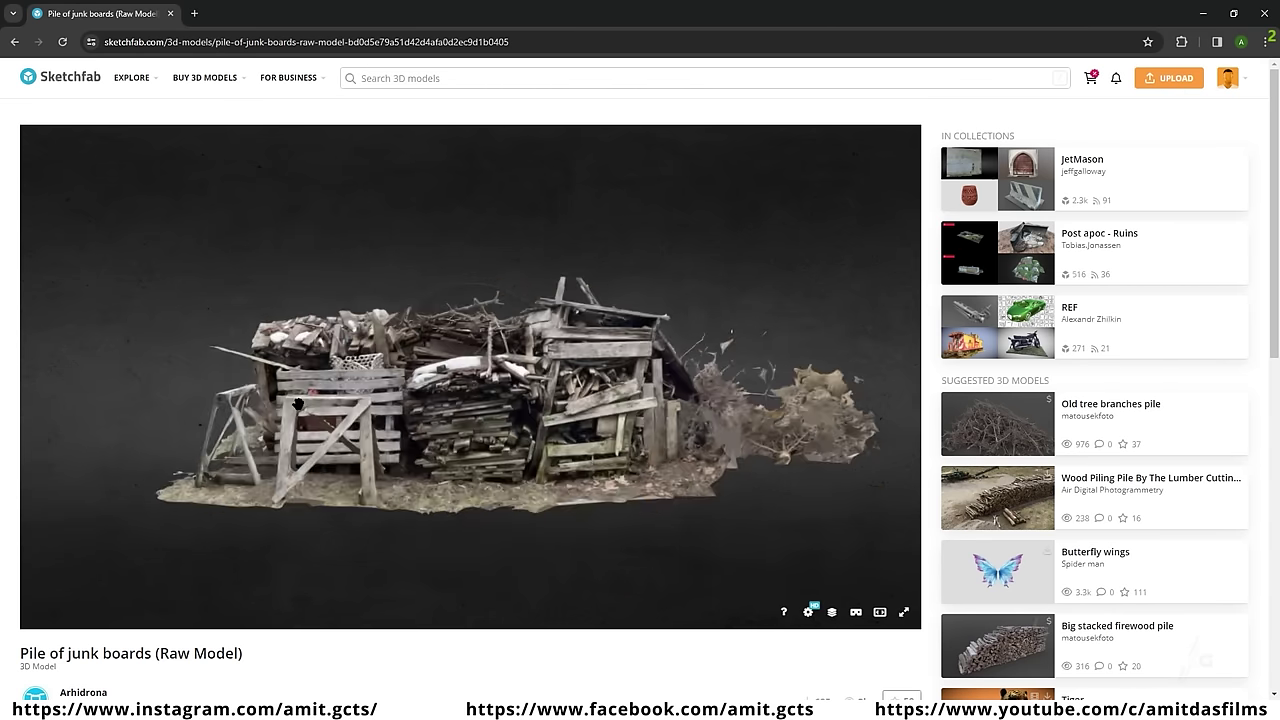
{"action": "scroll", "coordinate": [60, 500], "scroll_direction": "down", "scroll_amount": 2}
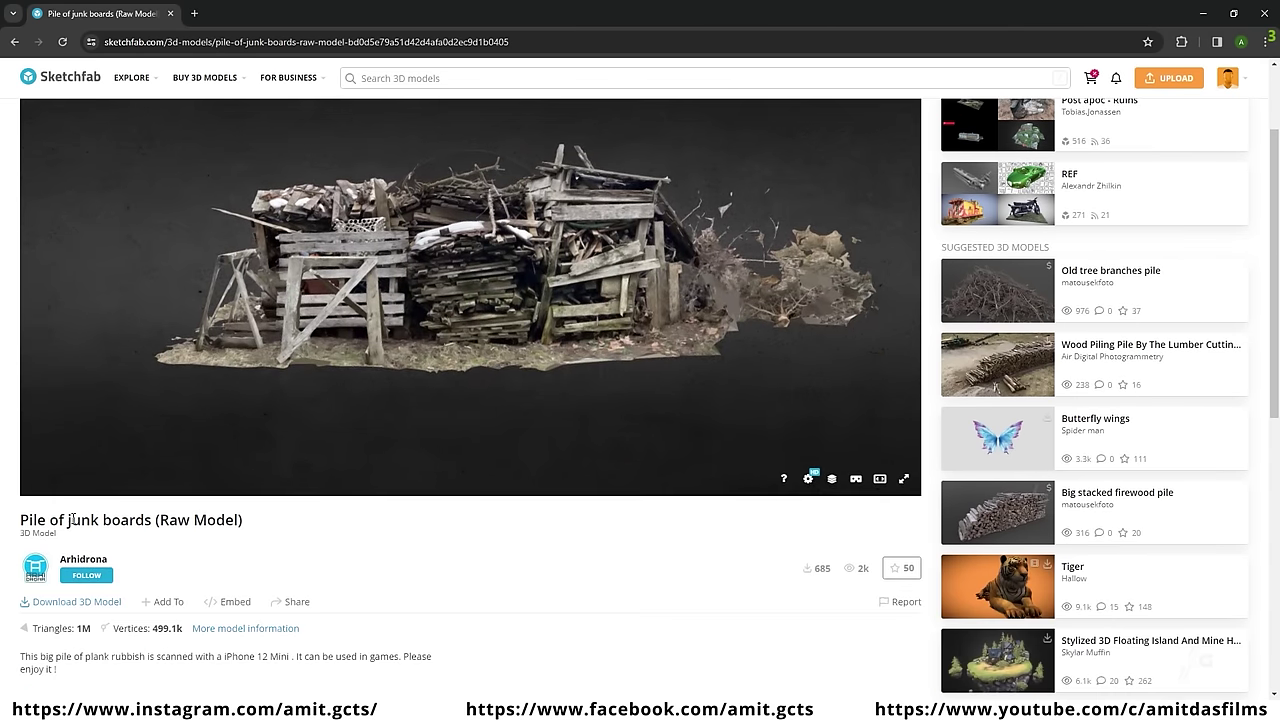
{"action": "left_click", "coordinate": [77, 602]}
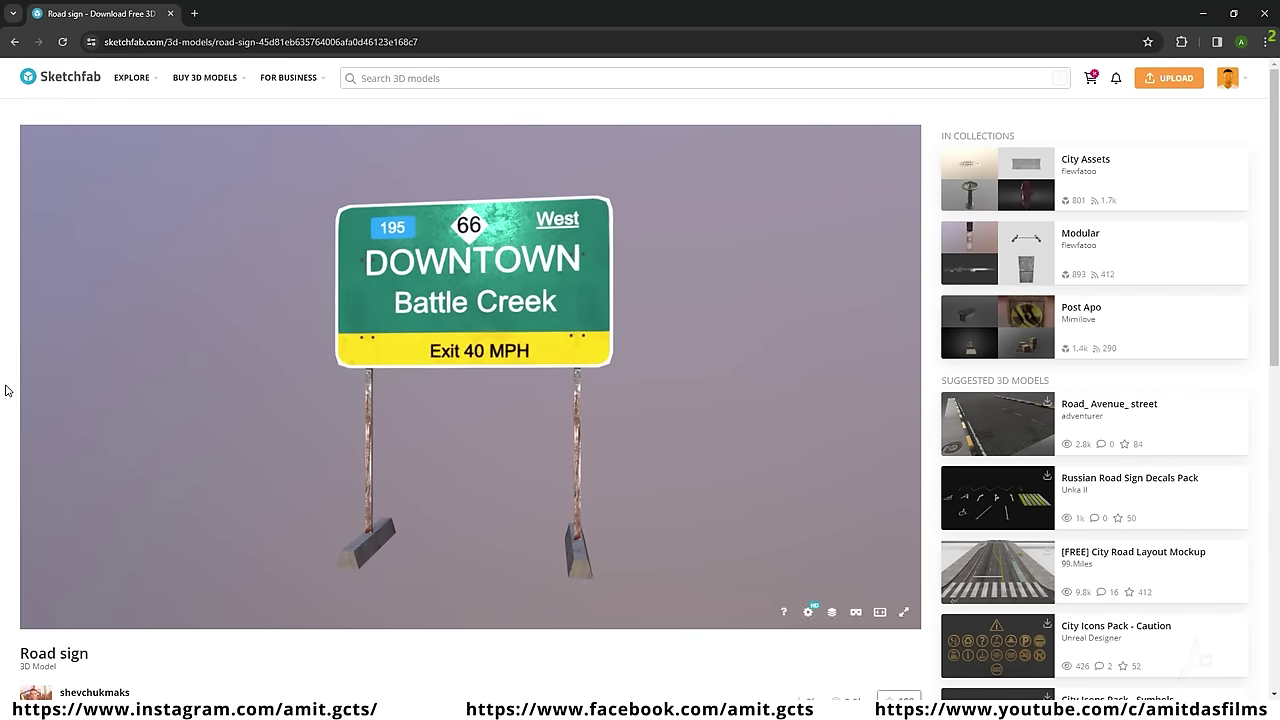
{"action": "scroll", "coordinate": [5, 390], "scroll_direction": "down", "scroll_amount": 2}
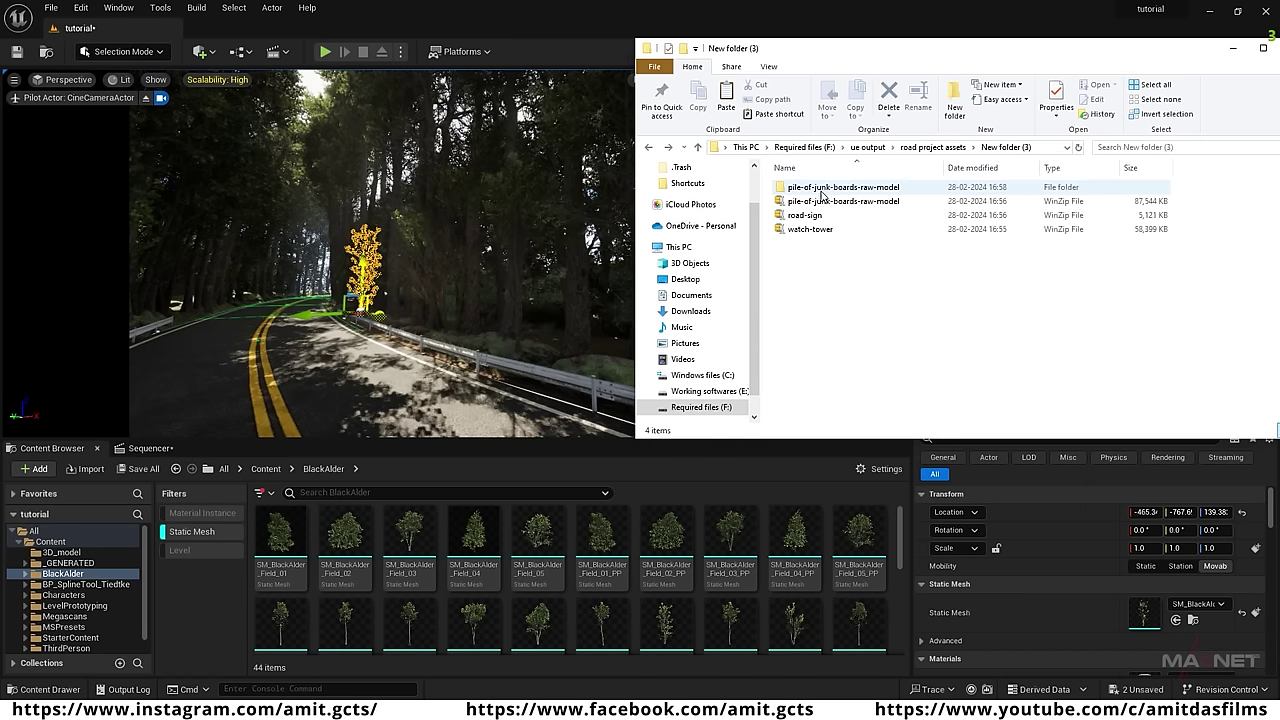
Switch to File Explorer and extract the finalized archive in pile-of-junk-boards-raw-model's source folder into its own subfolder.
{"action": "double_click", "coordinate": [815, 188]}
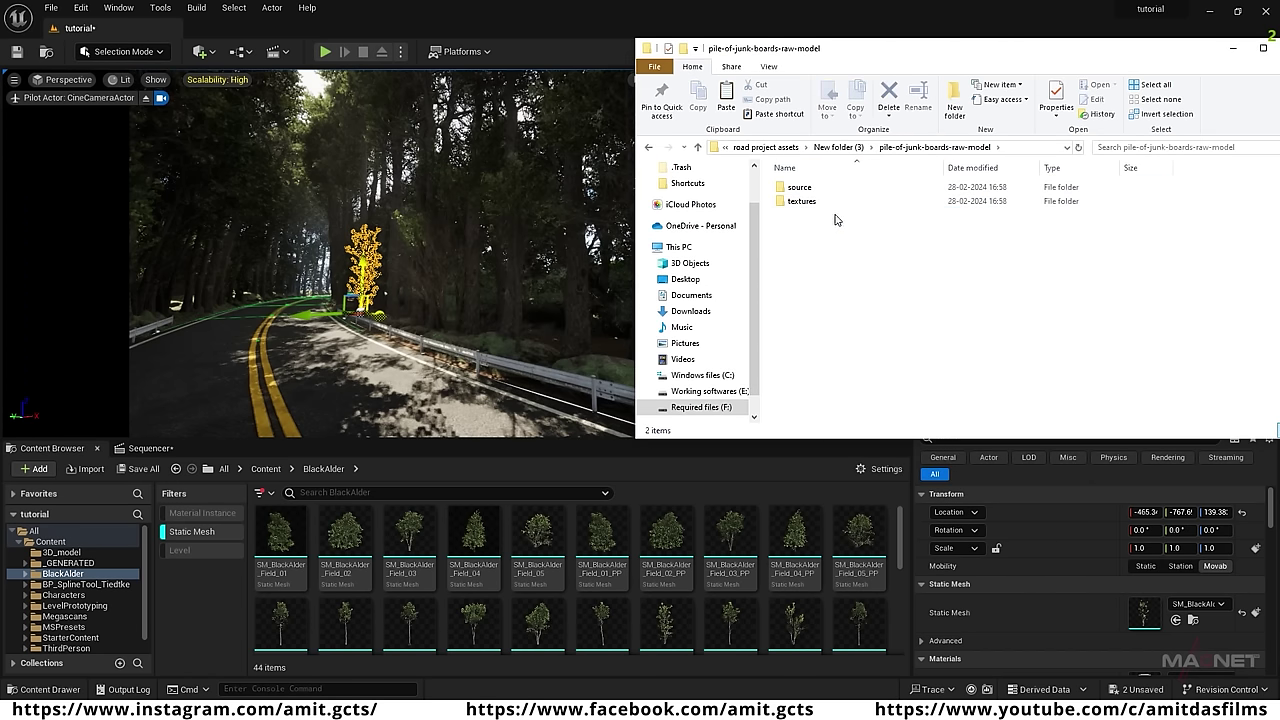
{"action": "double_click", "coordinate": [803, 189]}
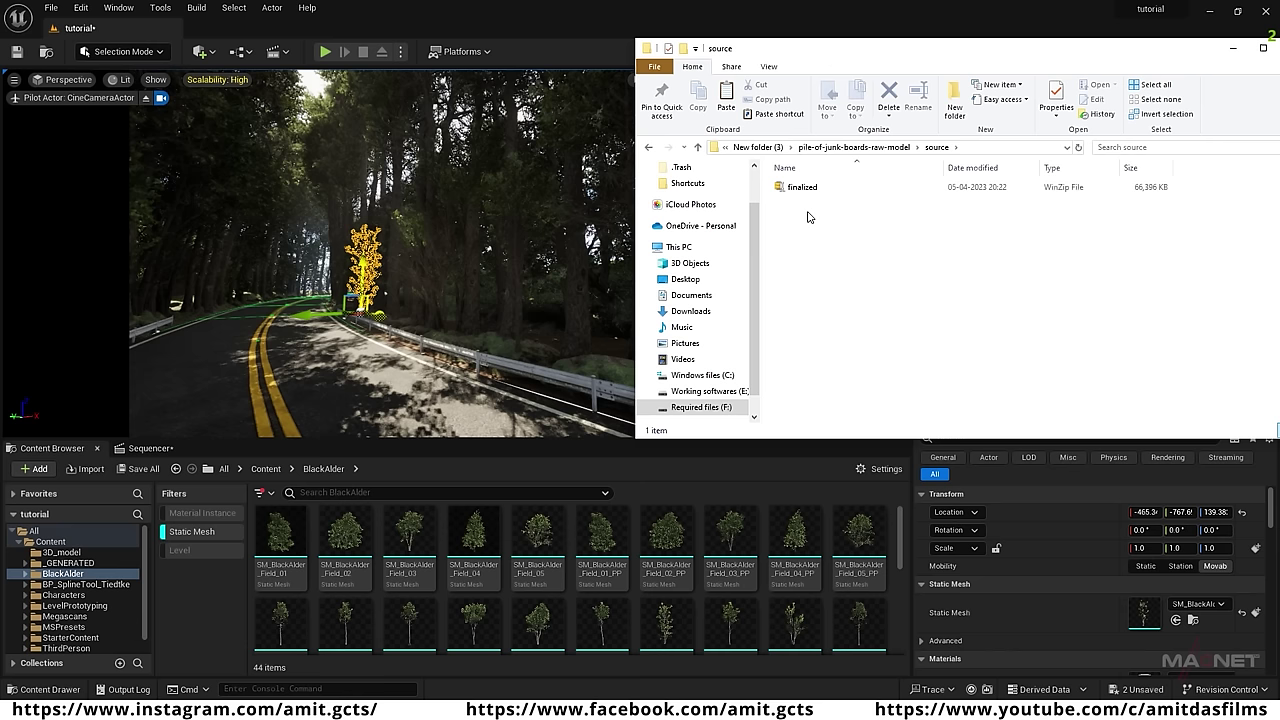
{"action": "left_click", "coordinate": [815, 189]}
{"action": "right_click", "coordinate": [806, 188]}
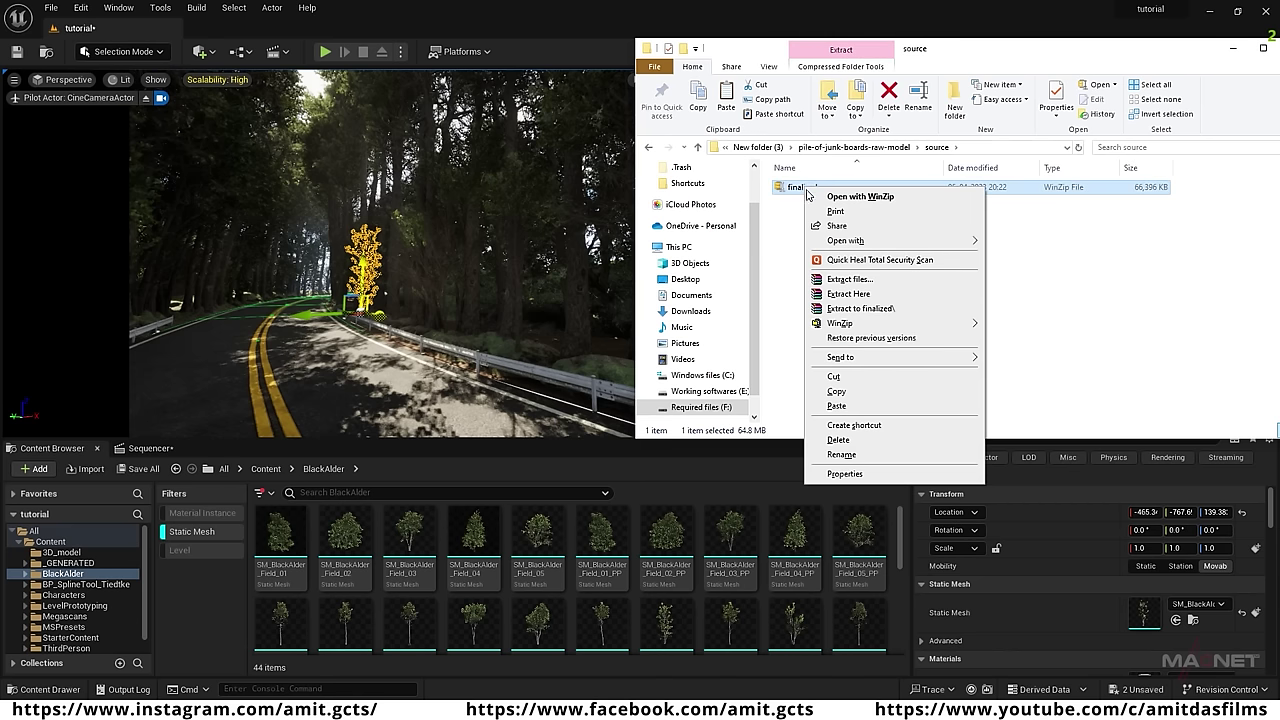
{"action": "left_click", "coordinate": [860, 308]}
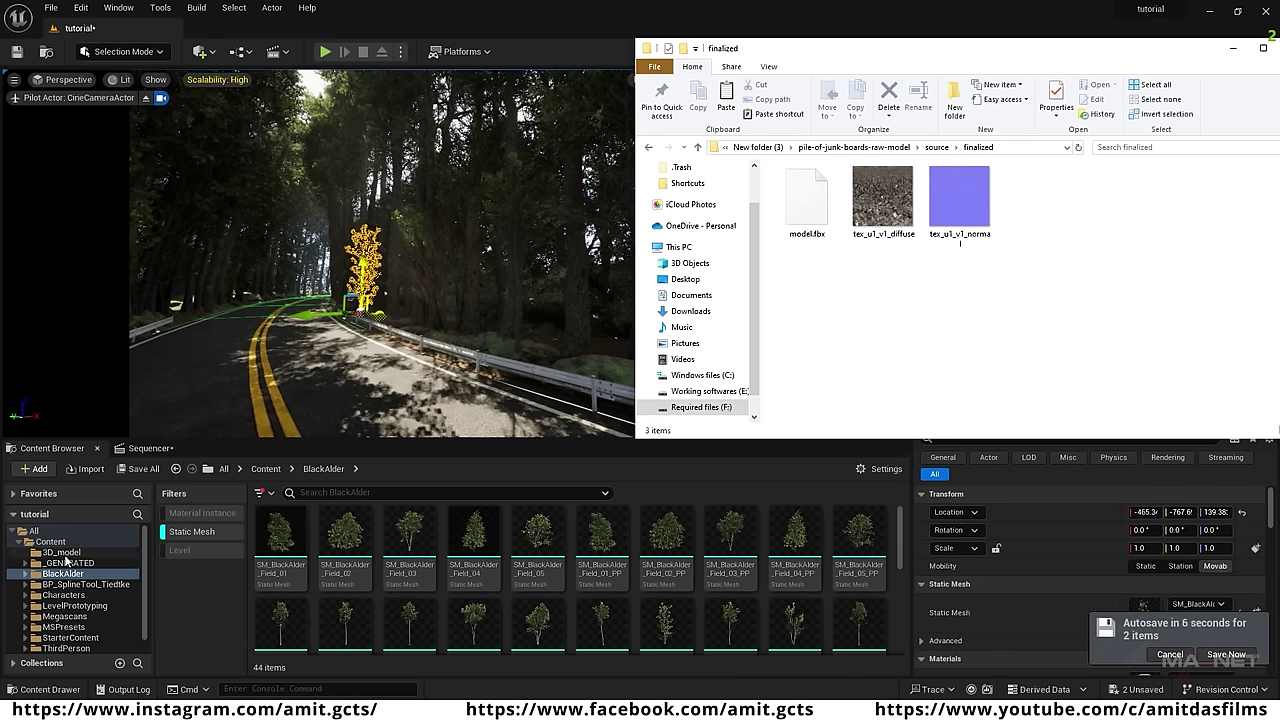
Create NewFolder inside the 3D_model content folder, turn off the Static Mesh filter and open the new folder.
{"action": "left_click", "coordinate": [66, 553]}
{"action": "left_click", "coordinate": [378, 611]}
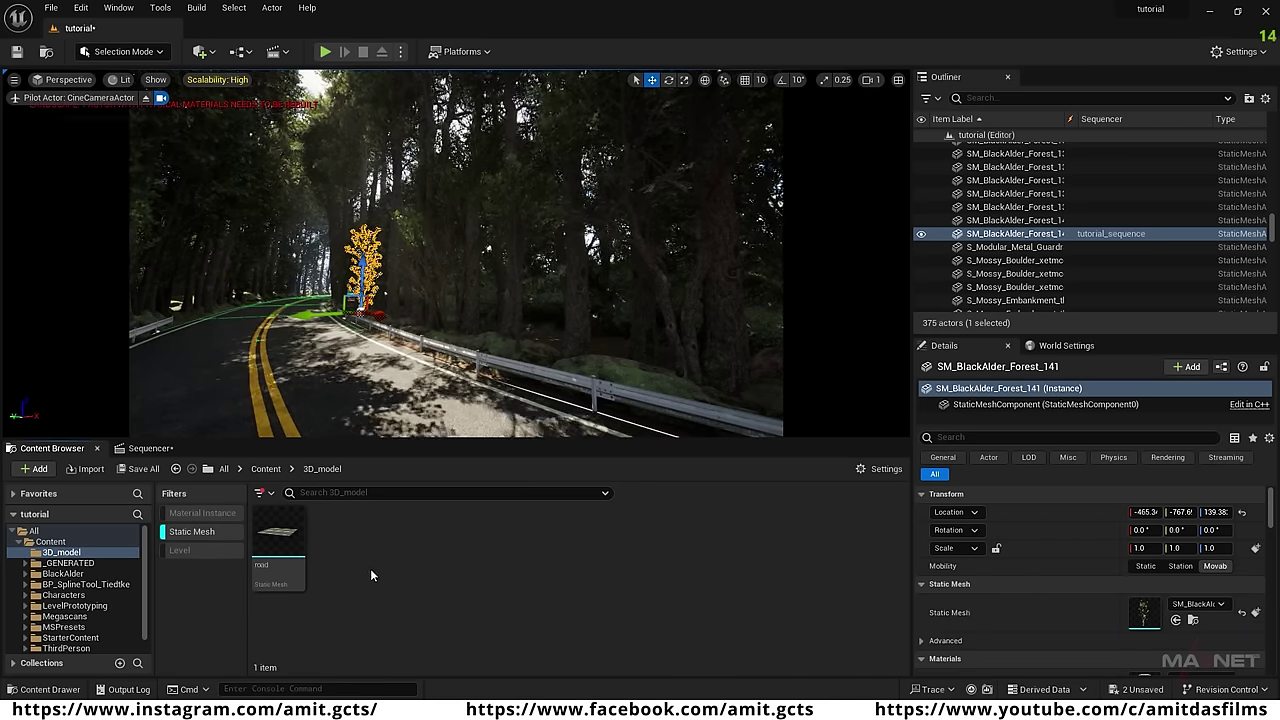
{"action": "right_click", "coordinate": [369, 539]}
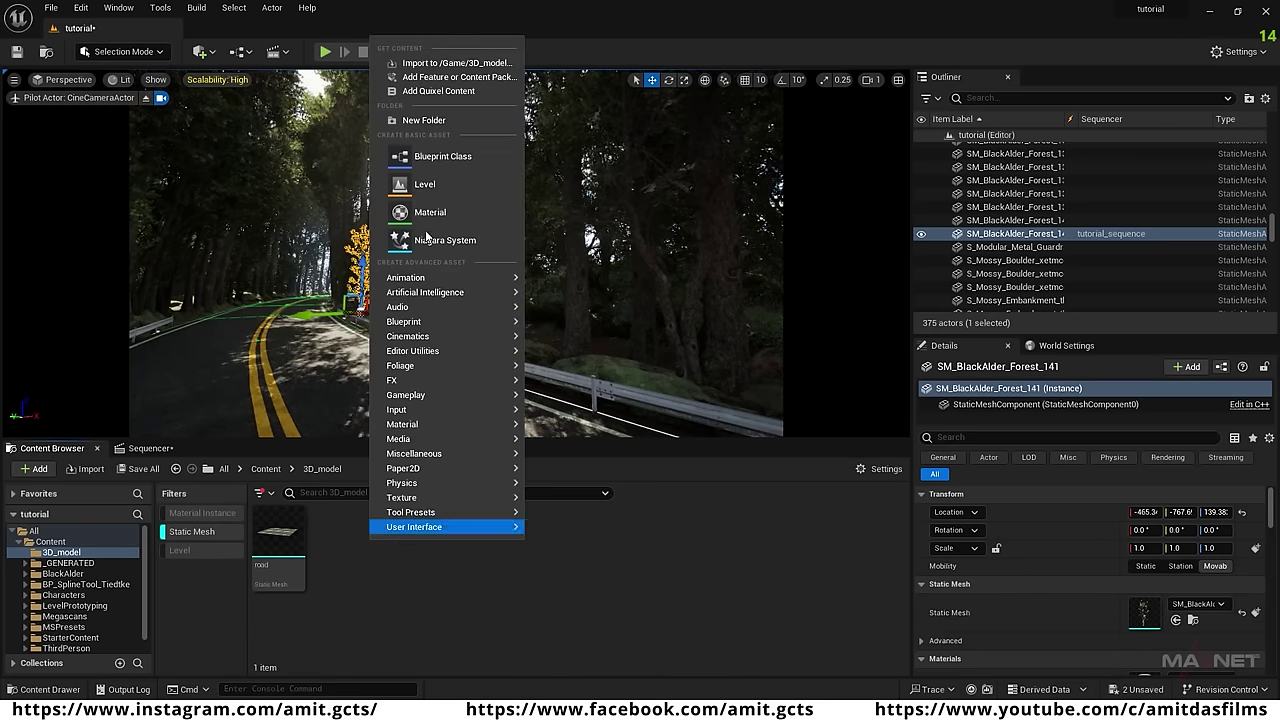
{"action": "left_click", "coordinate": [424, 120]}
{"action": "left_click", "coordinate": [493, 554]}
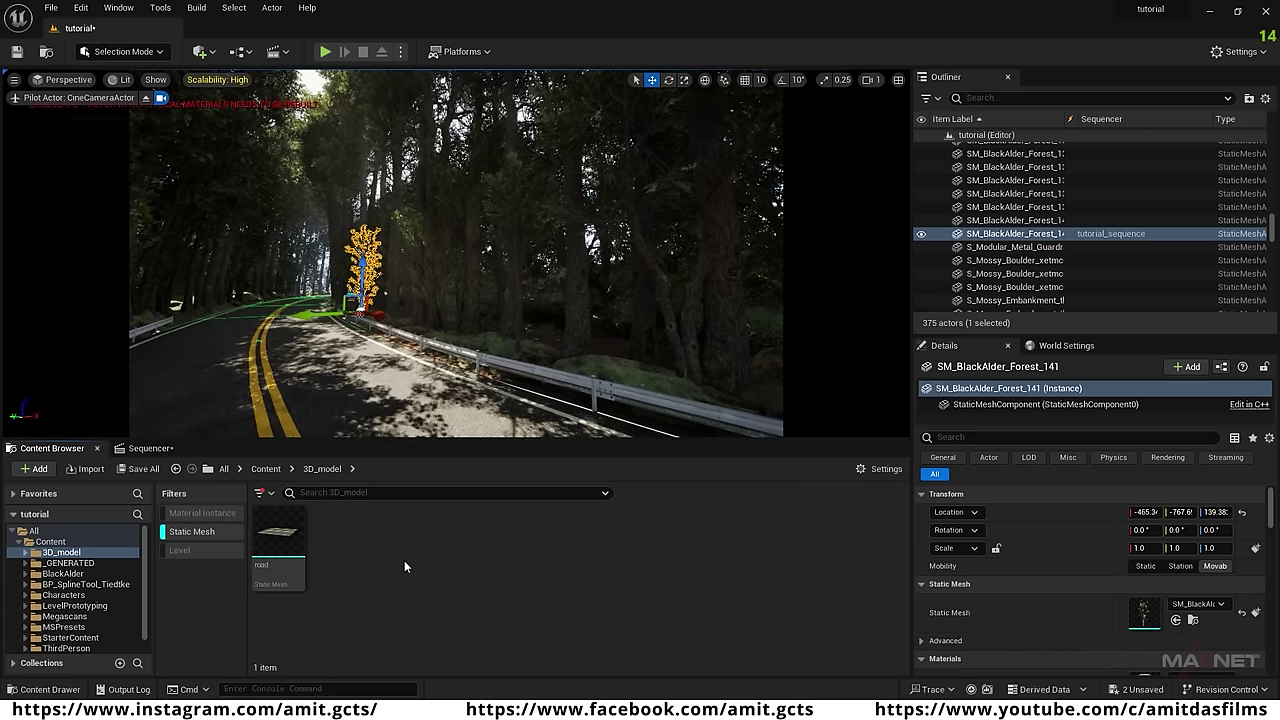
{"action": "left_click", "coordinate": [194, 533]}
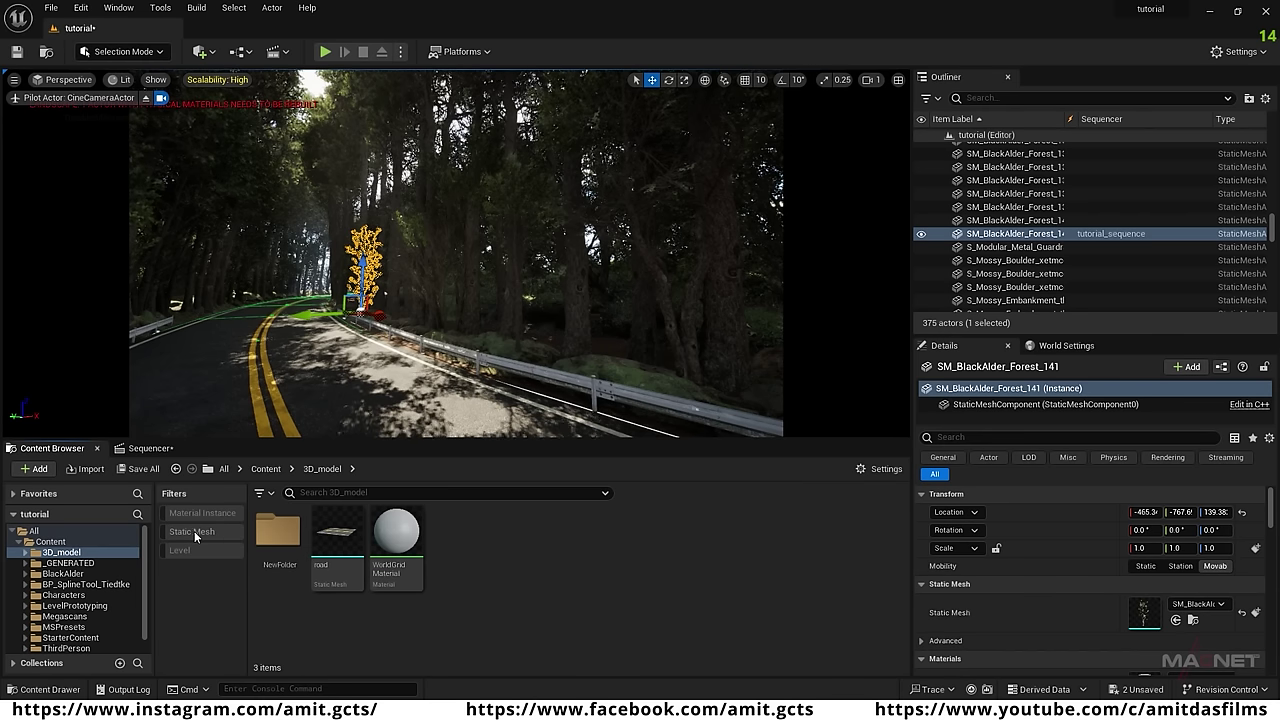
{"action": "double_click", "coordinate": [272, 560]}
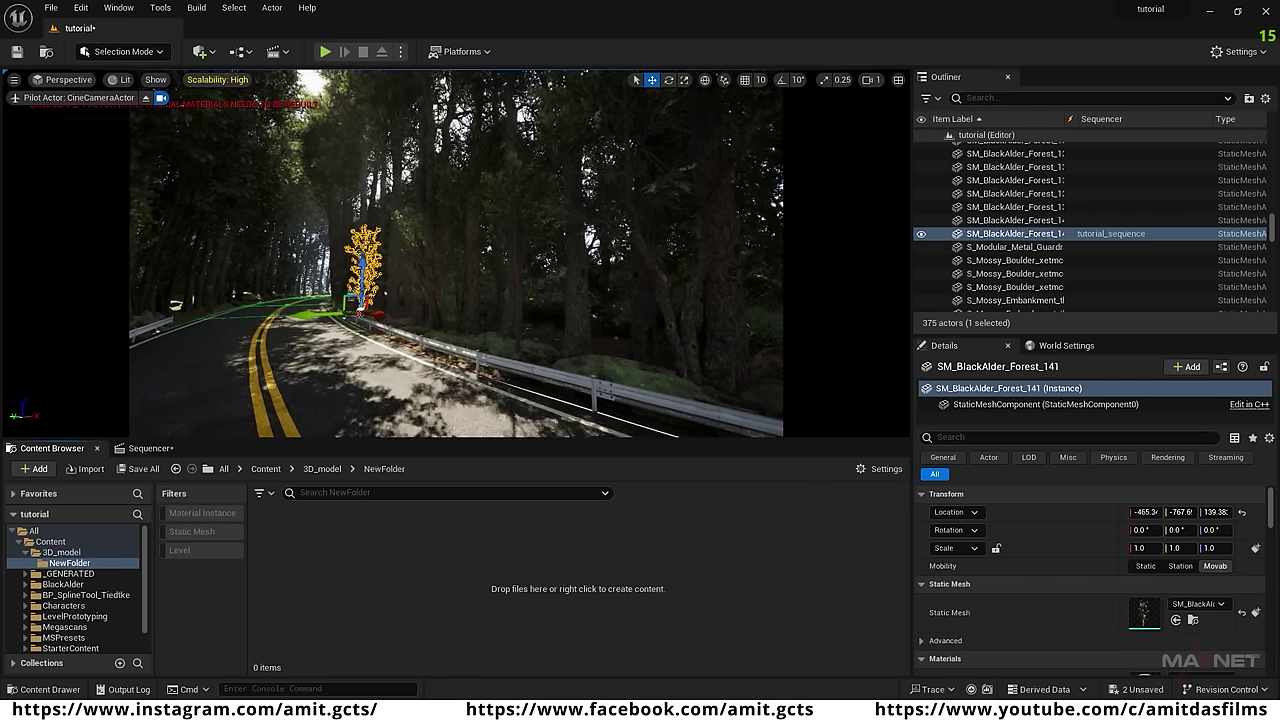
Import model.fbx with its diffuse and normal textures from the finalized folder into NewFolder, with Build Nanite enabled.
{"action": "key", "text": "alt+Tab"}
{"action": "left_click_drag", "start_coordinate": [1082, 316], "coordinate": [401, 598]}
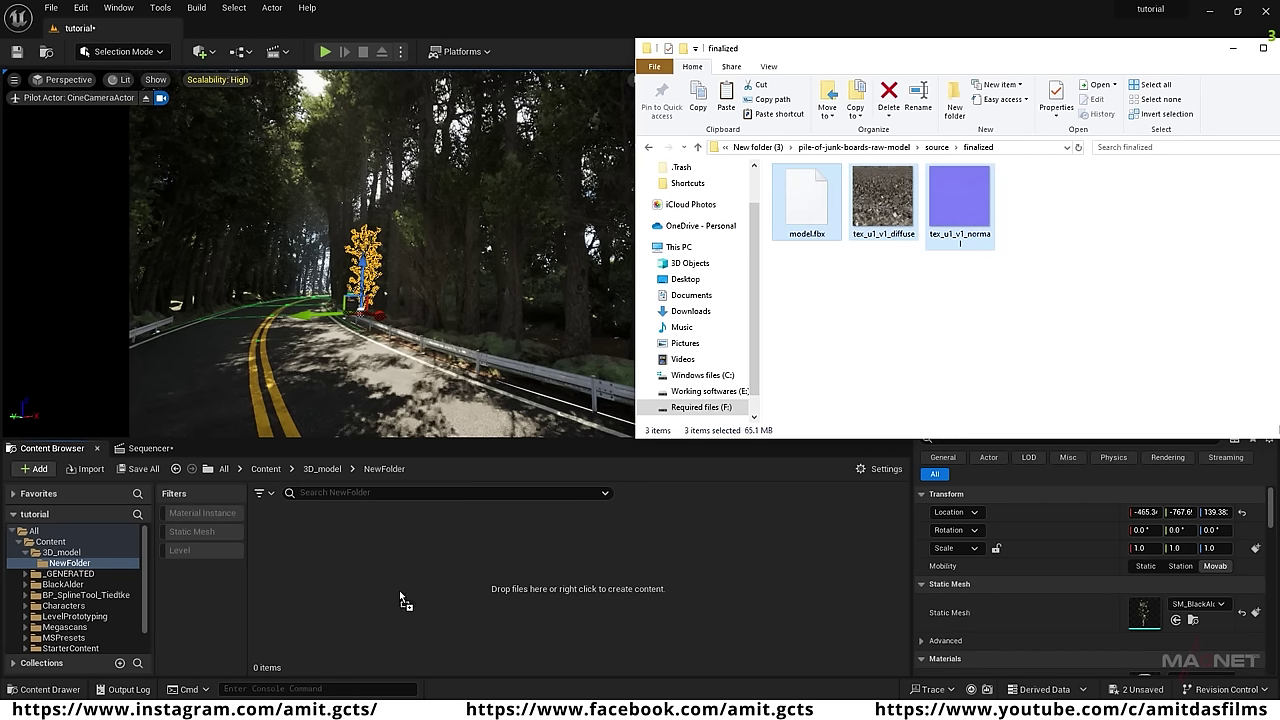
{"action": "left_click_drag", "start_coordinate": [322, 586], "coordinate": [322, 586]}
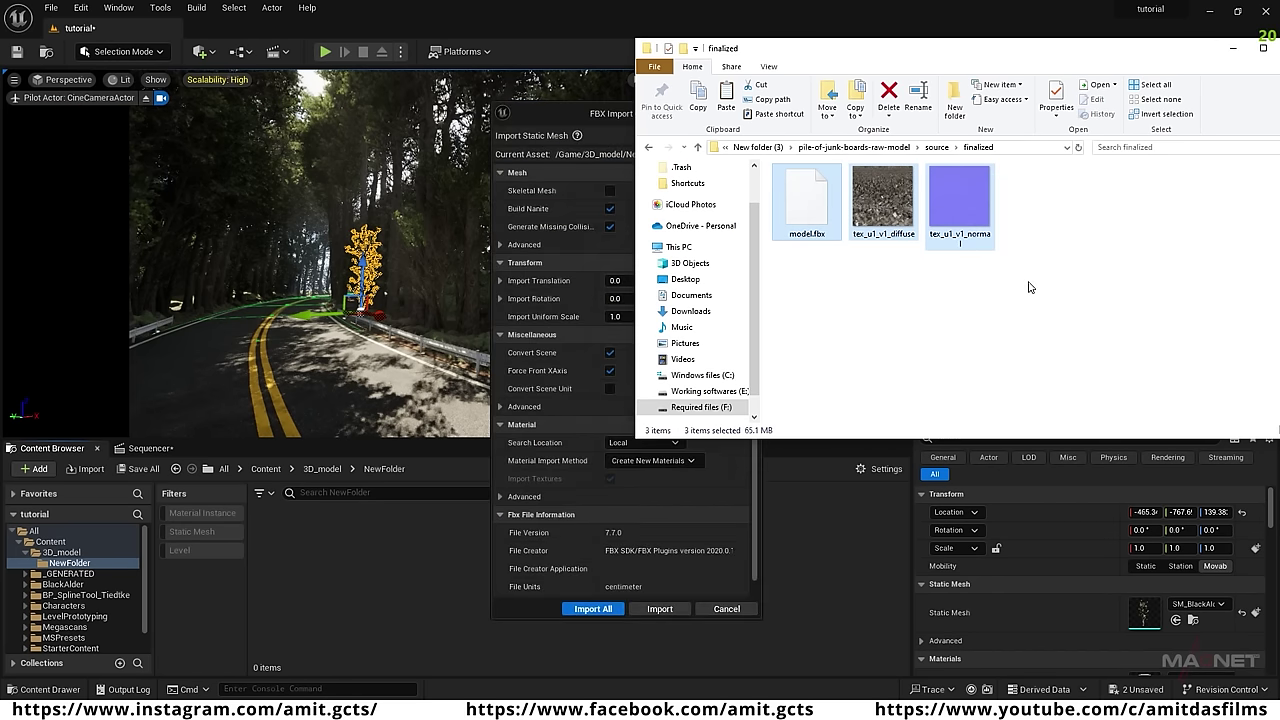
{"action": "left_click", "coordinate": [1233, 48]}
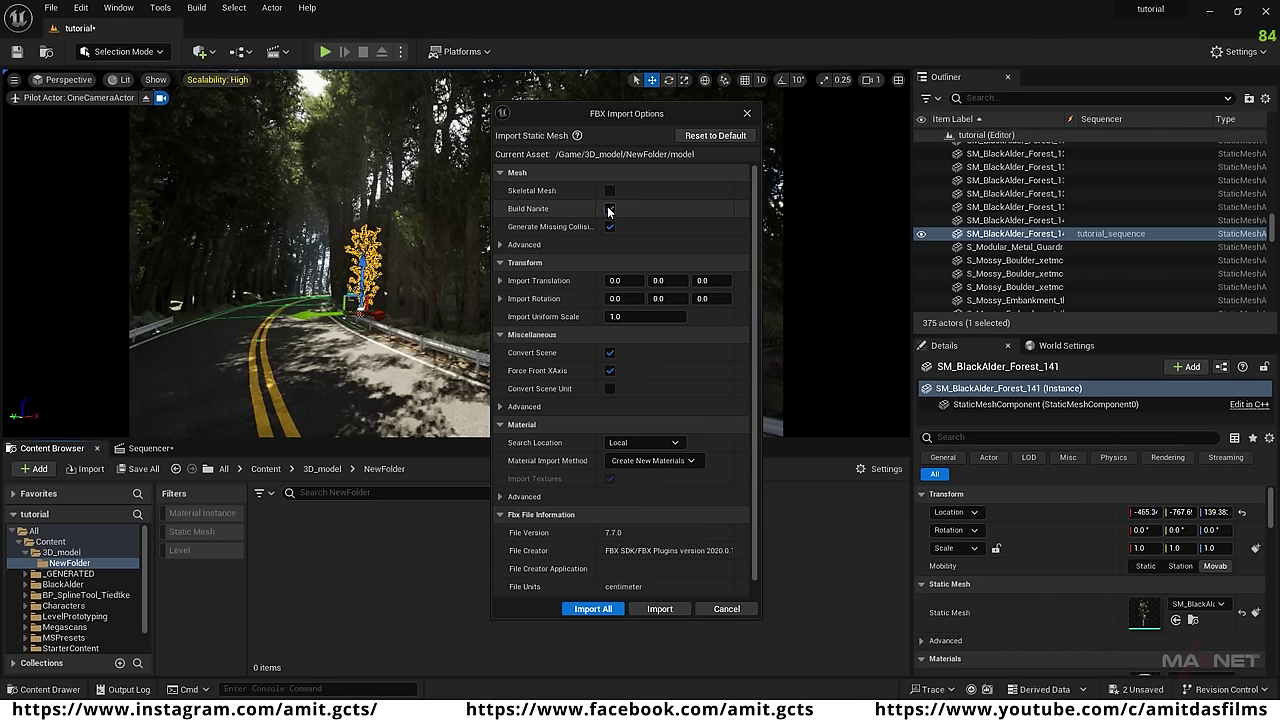
{"action": "left_click", "coordinate": [593, 609]}
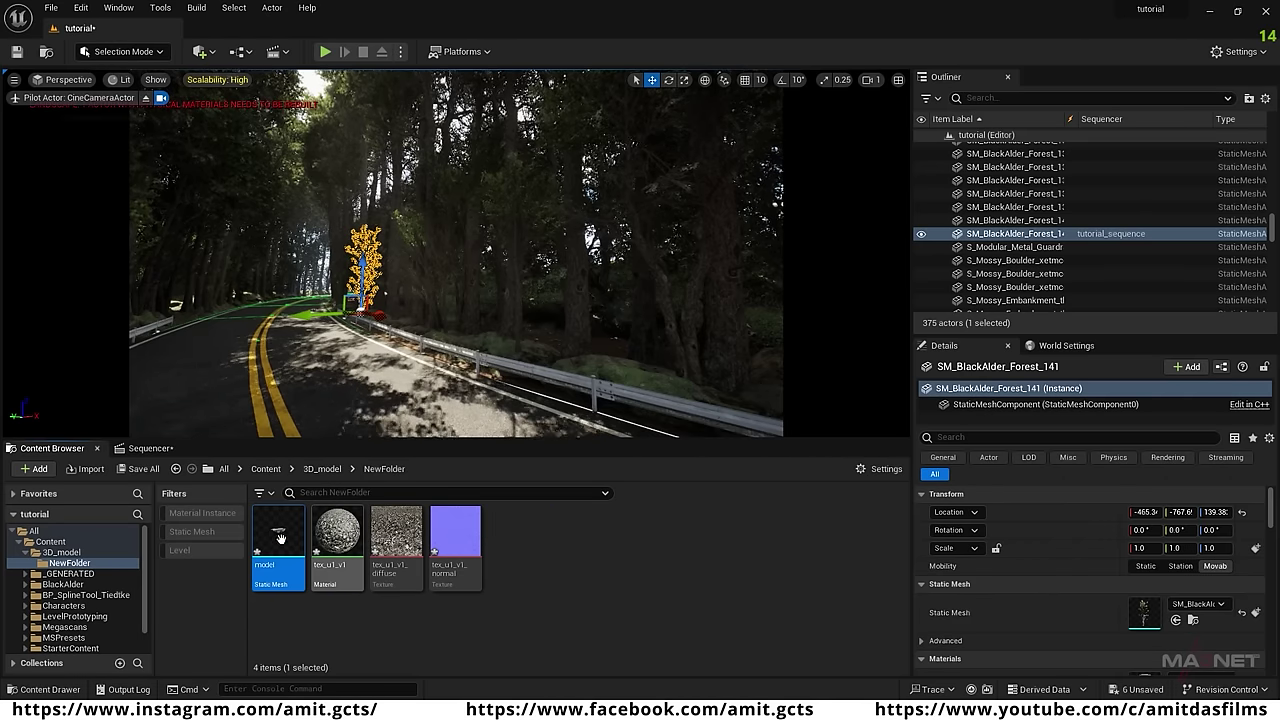
Place the imported junk boards model on the road and set its locked uniform scale to 10.
{"action": "mouse_move", "coordinate": [279, 531]}
{"action": "left_click_drag", "start_coordinate": [279, 531], "coordinate": [352, 366]}
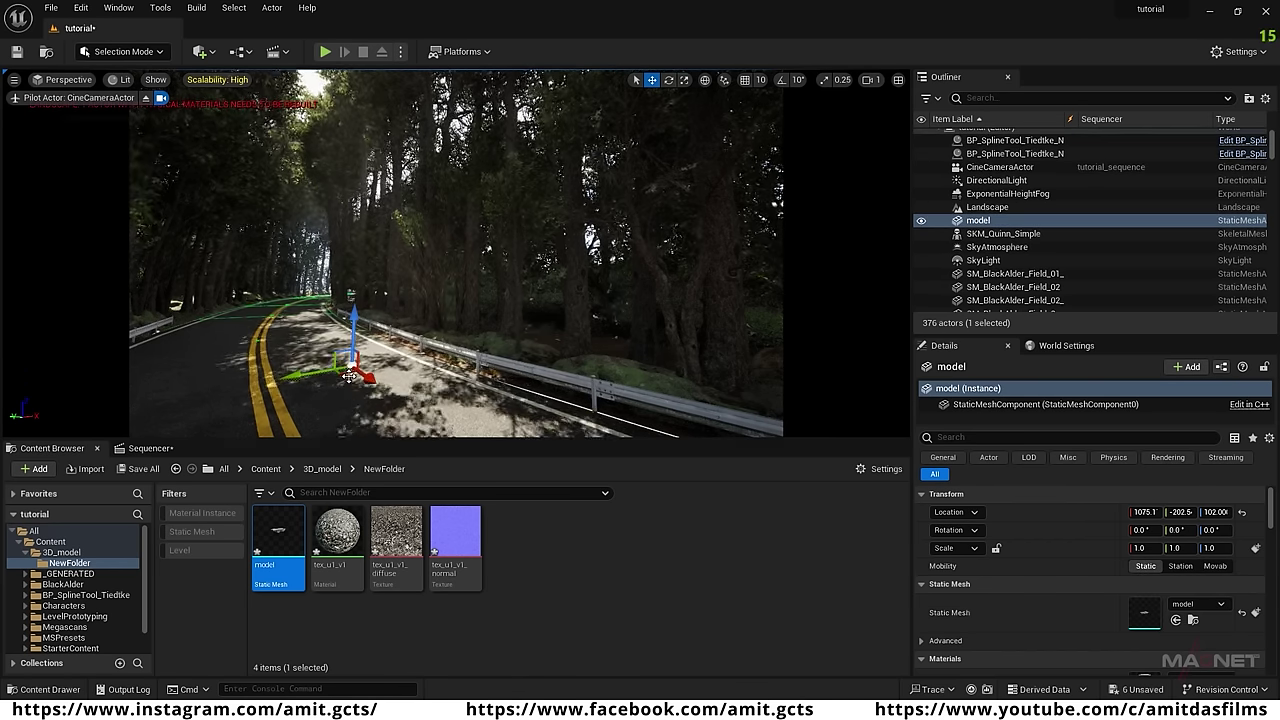
{"action": "left_click", "coordinate": [996, 549]}
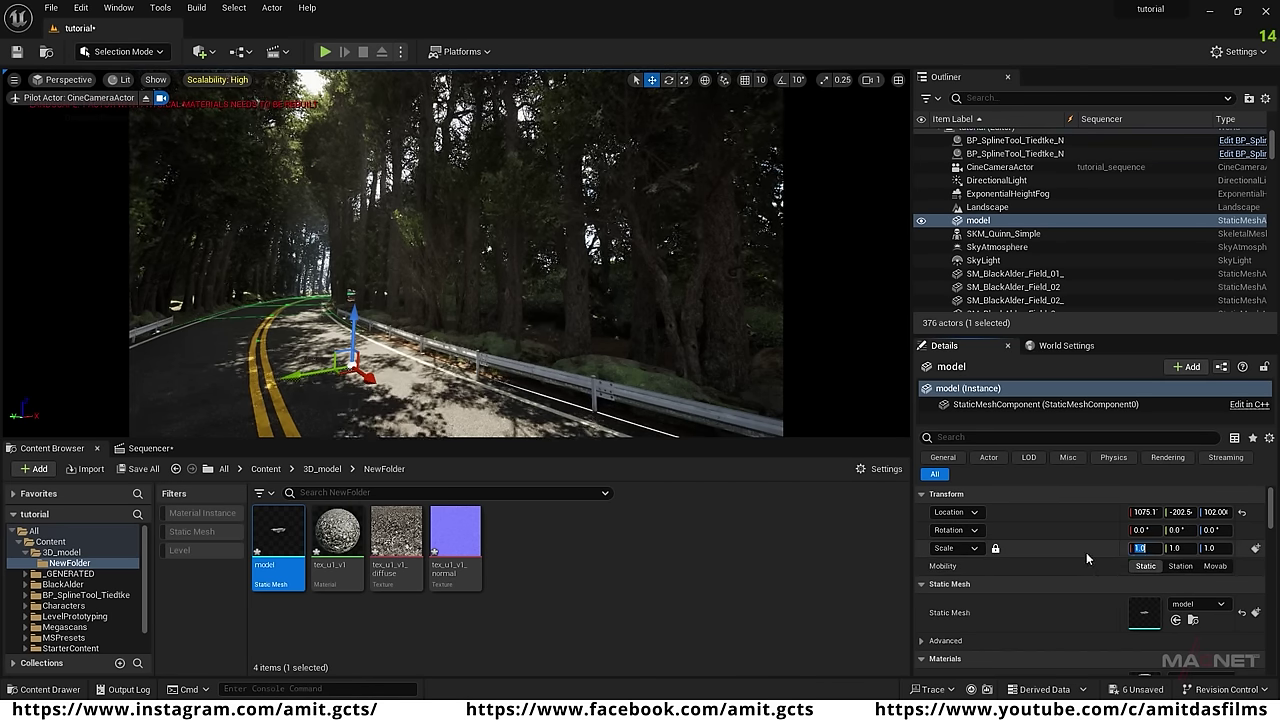
{"action": "type", "text": "10"}
{"action": "key", "text": "Return"}
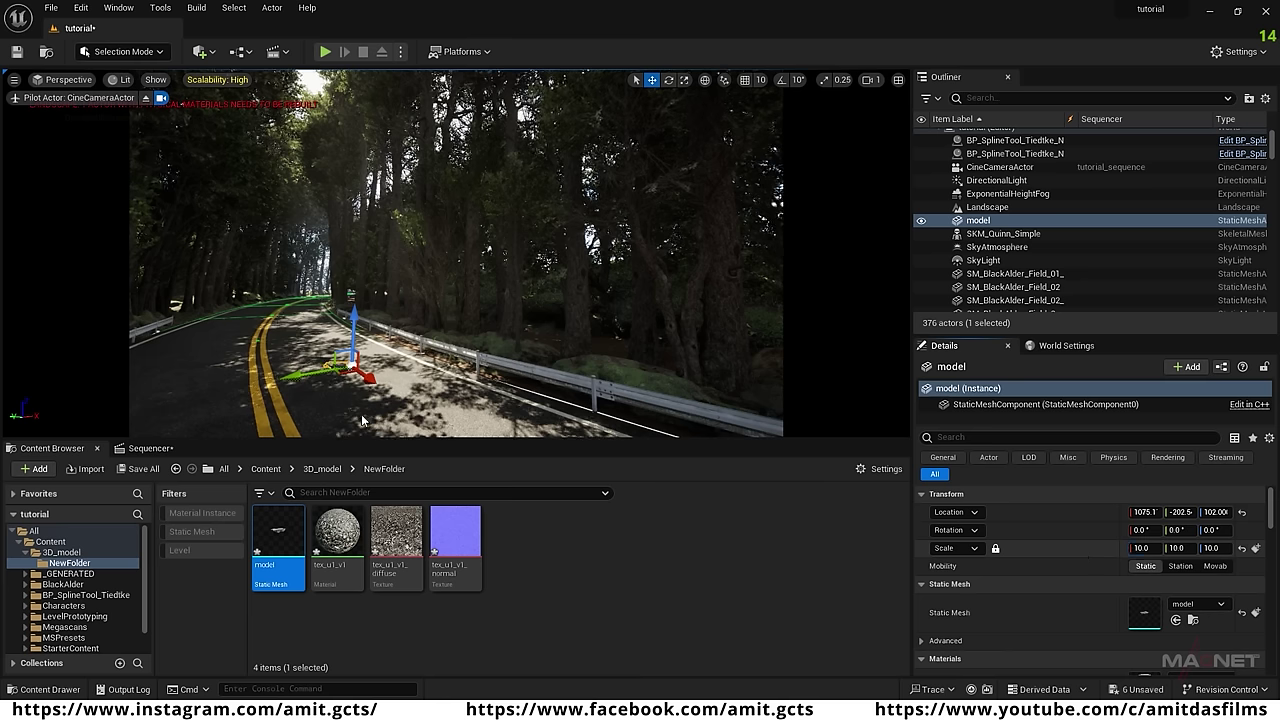
Set the junk boards model's locked uniform scale to 1000.
{"action": "left_click", "coordinate": [1150, 548]}
{"action": "type", "text": "100"}
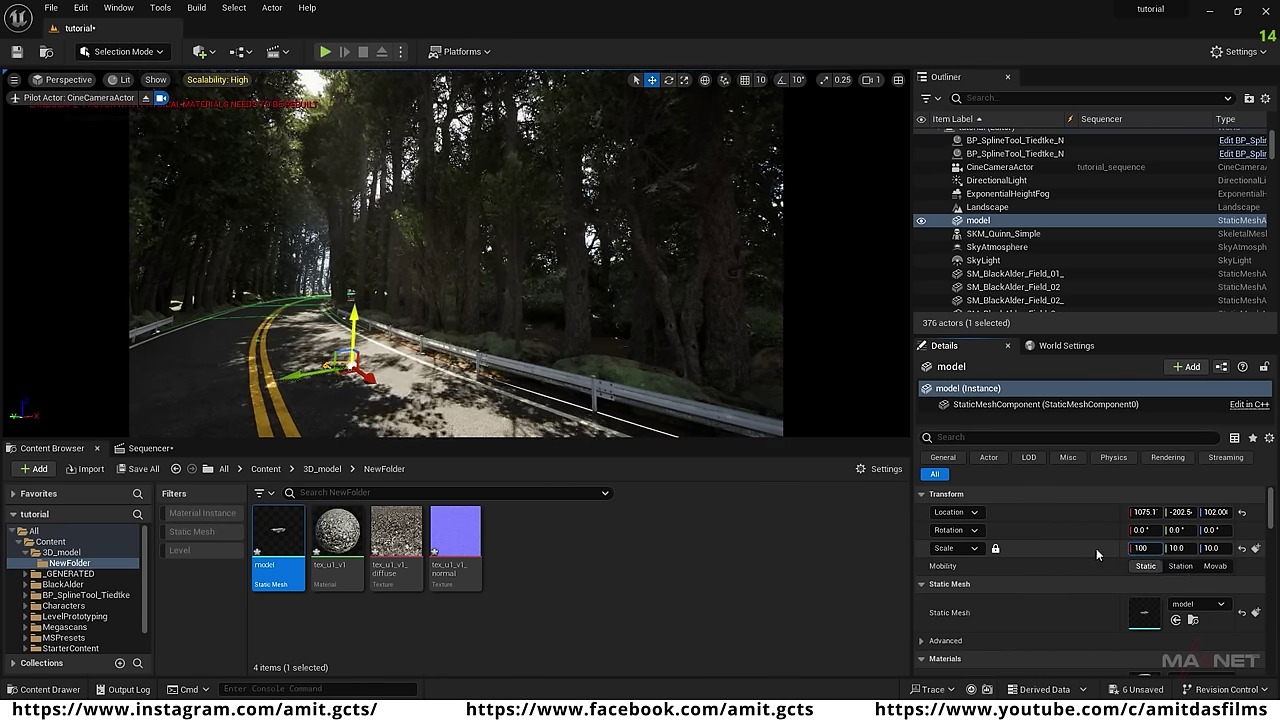
{"action": "type", "text": "0"}
{"action": "key", "text": "Return"}
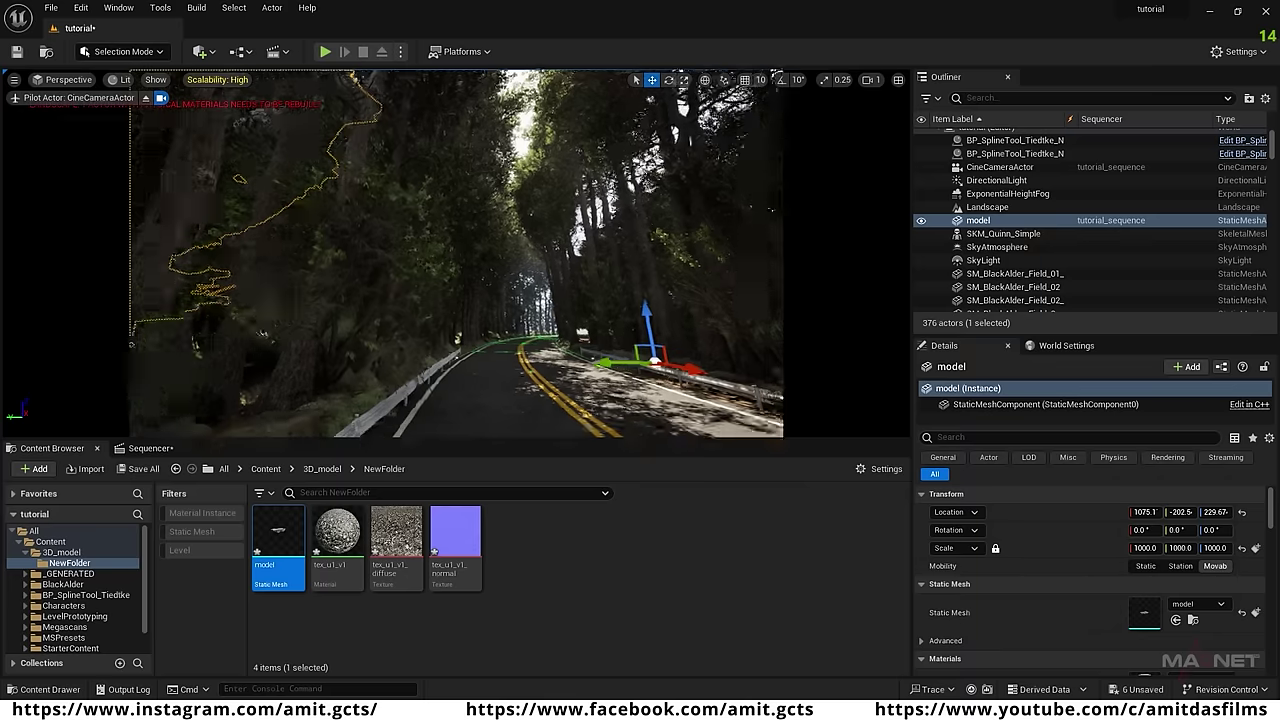
Shift the junk boards model sideways across the road and set its uniform scale to 100.
{"action": "right_click_drag", "start_coordinate": [474, 330], "coordinate": [359, 285]}
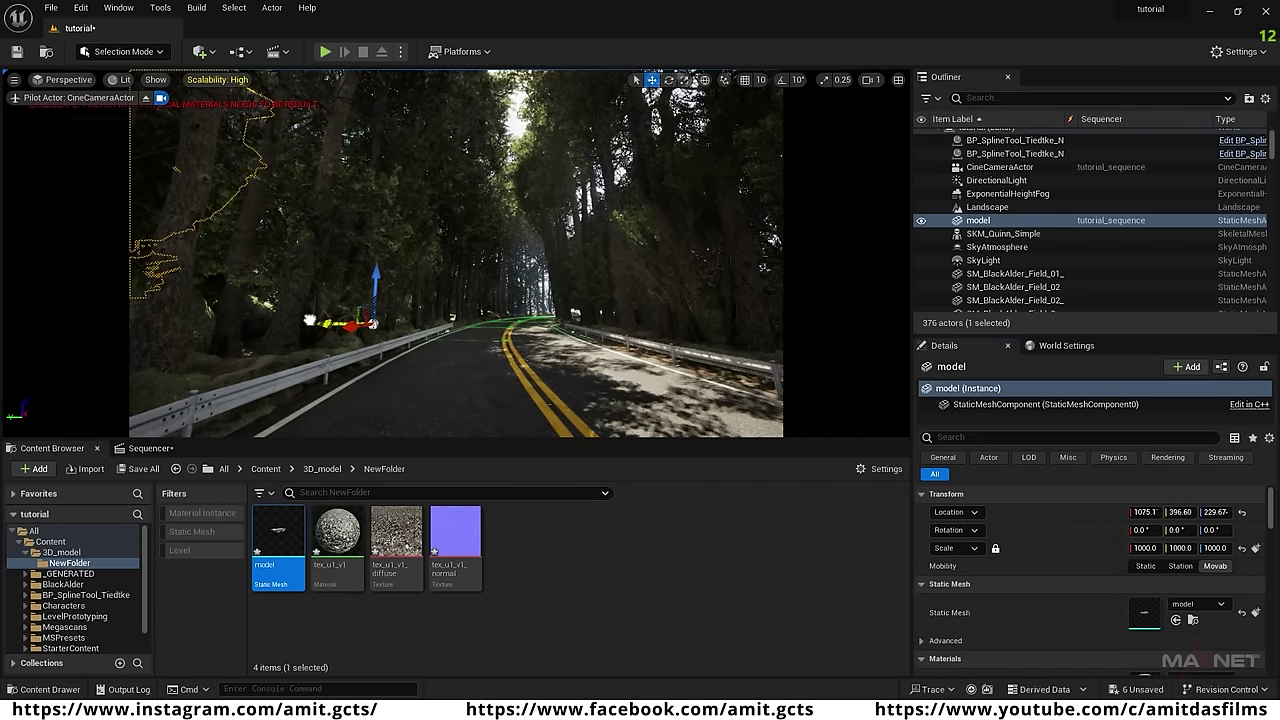
{"action": "left_click_drag", "start_coordinate": [768, 334], "coordinate": [577, 334]}
{"action": "left_click", "coordinate": [1144, 548]}
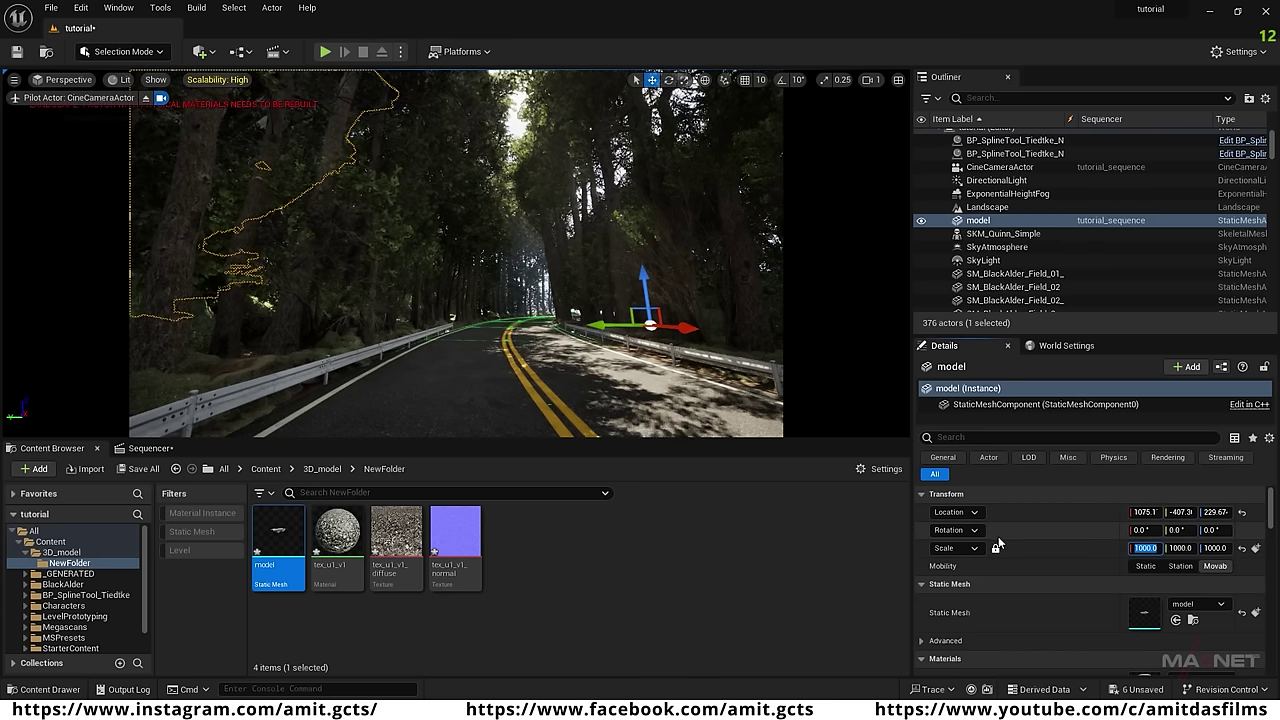
{"action": "type", "text": "100"}
{"action": "key", "text": "Return"}
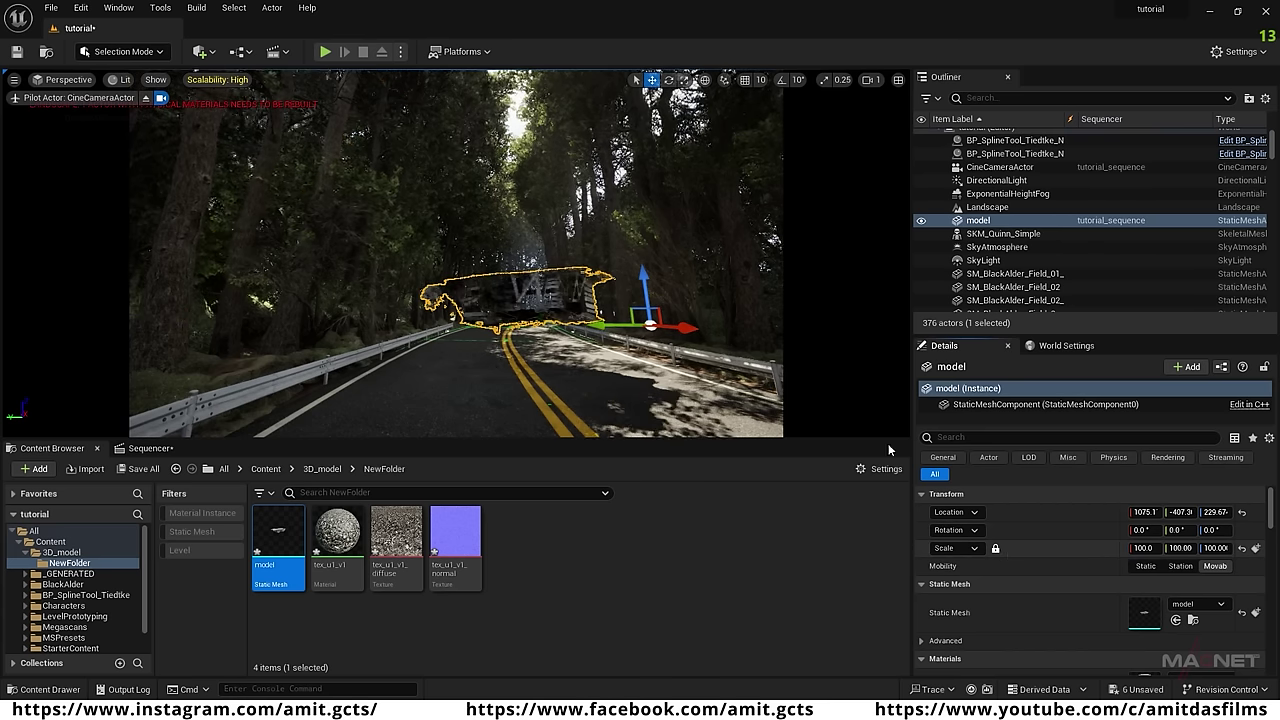
Rotate the junk boards model about 180° so the pile sits upright, and lower it slightly onto the road.
{"action": "right_click_drag", "start_coordinate": [612, 296], "coordinate": [656, 334]}
{"action": "key", "text": "e"}
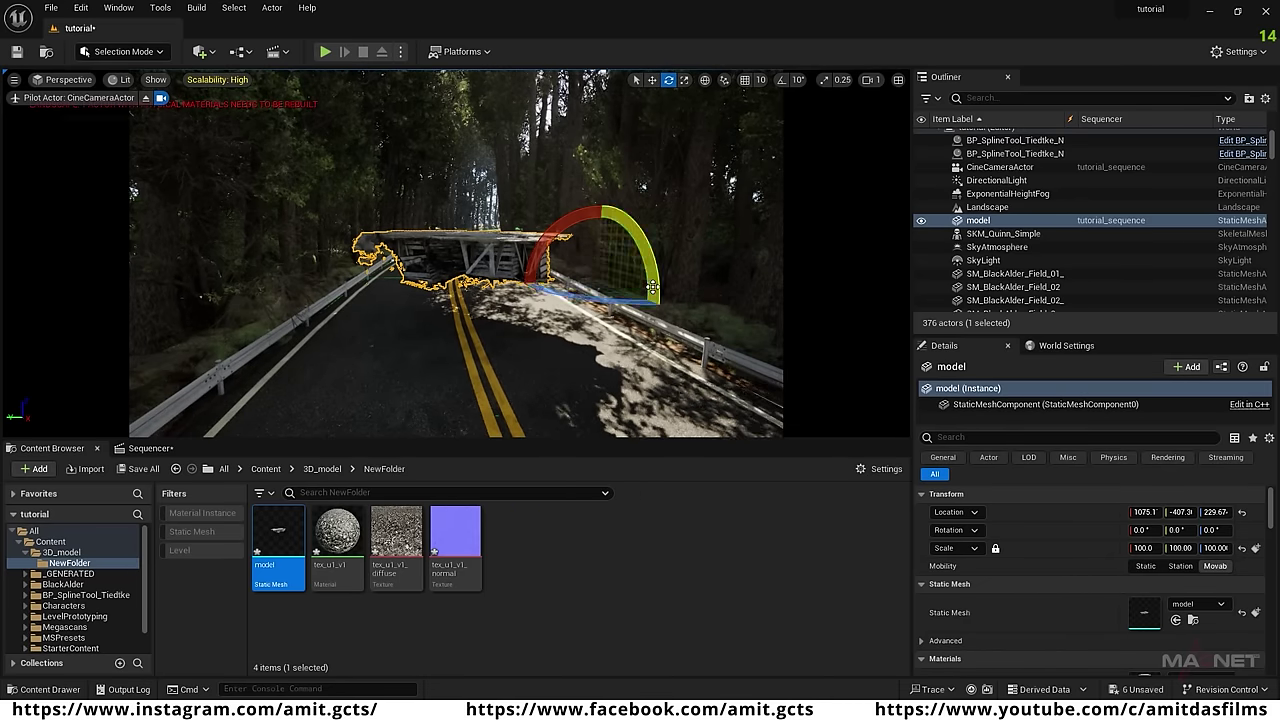
{"action": "left_click_drag", "start_coordinate": [652, 287], "coordinate": [663, 306]}
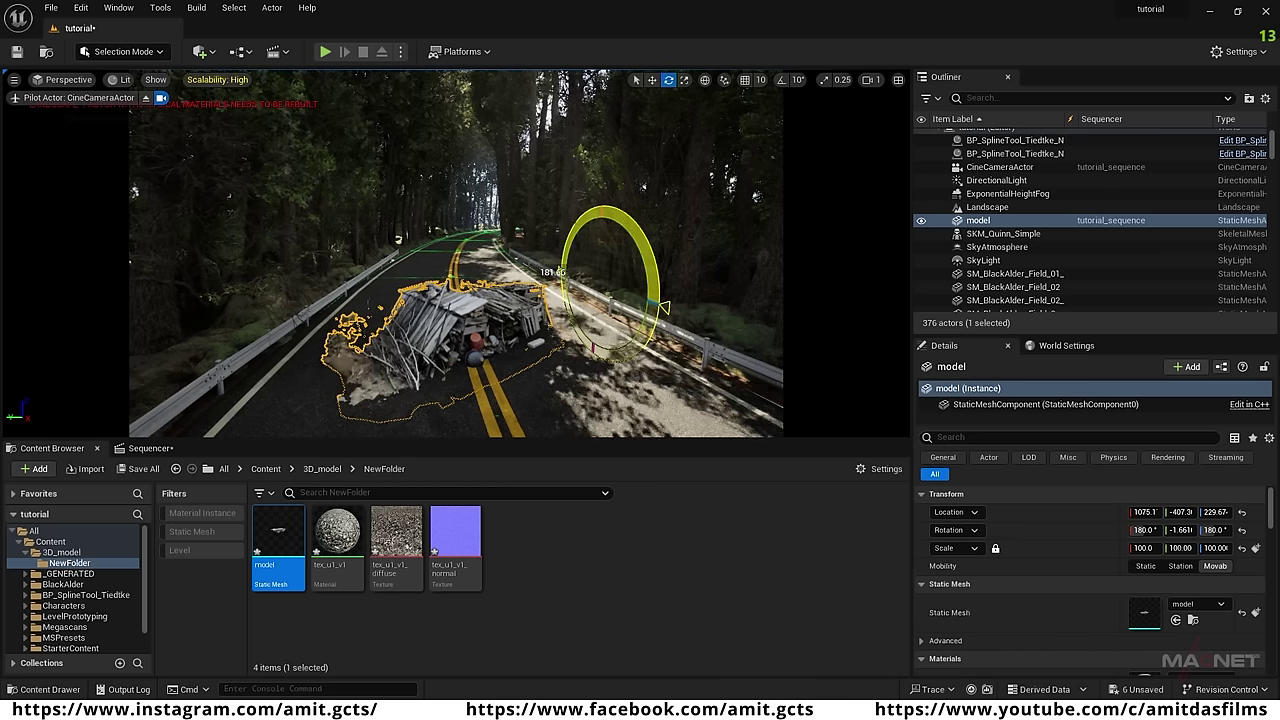
{"action": "left_click_drag", "start_coordinate": [663, 306], "coordinate": [663, 306]}
{"action": "key", "text": "w"}
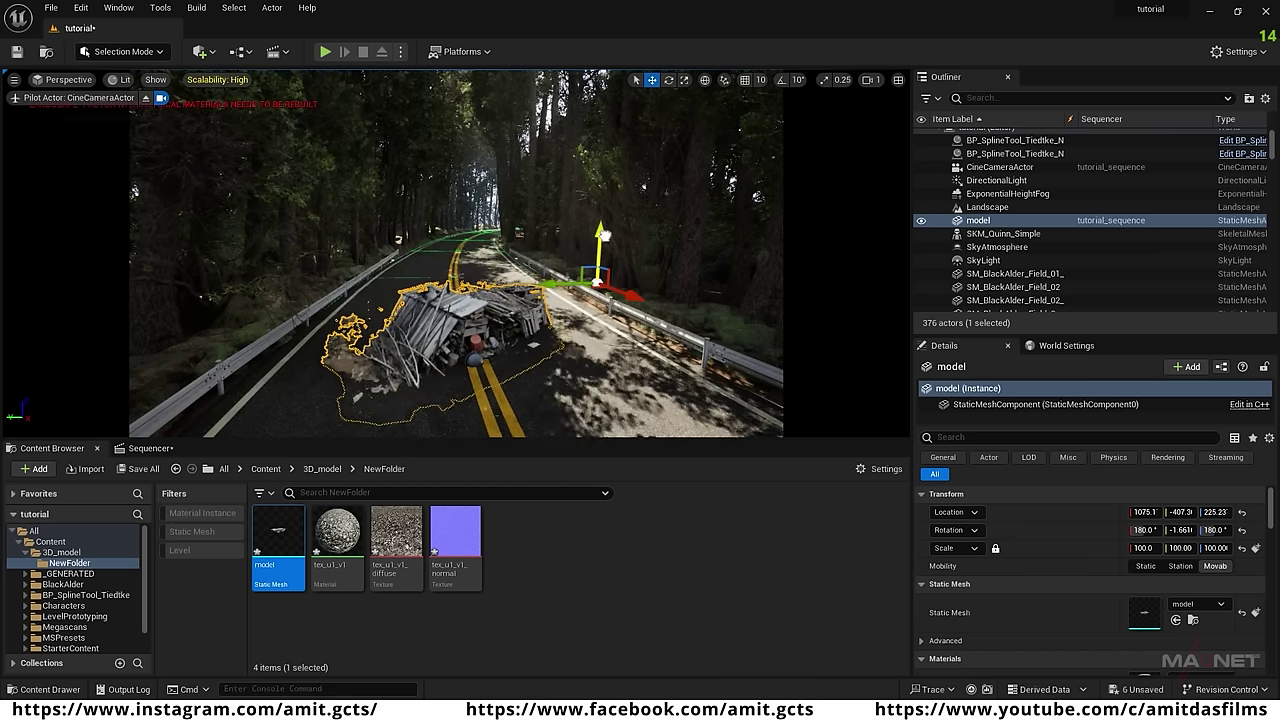
Delete the alder tree just behind the guardrail beside the junk boards pile.
{"action": "right_click_drag", "start_coordinate": [558, 397], "coordinate": [591, 391]}
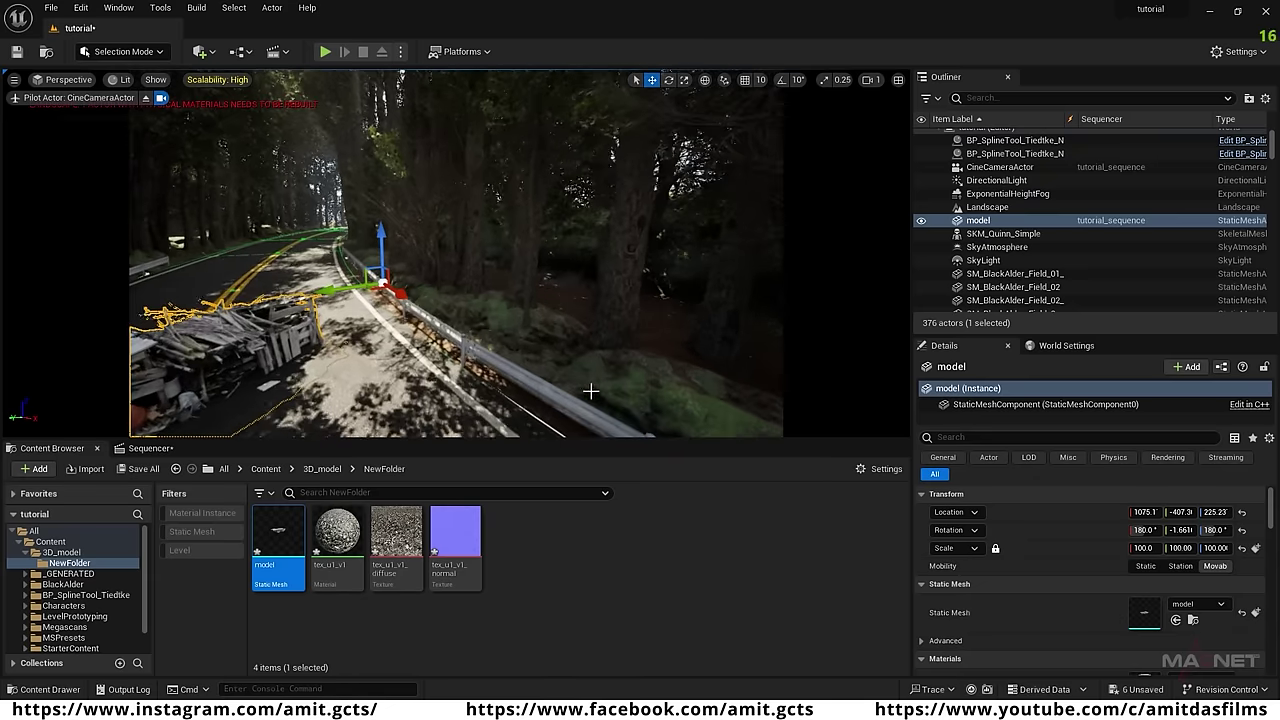
{"action": "left_click", "coordinate": [488, 313]}
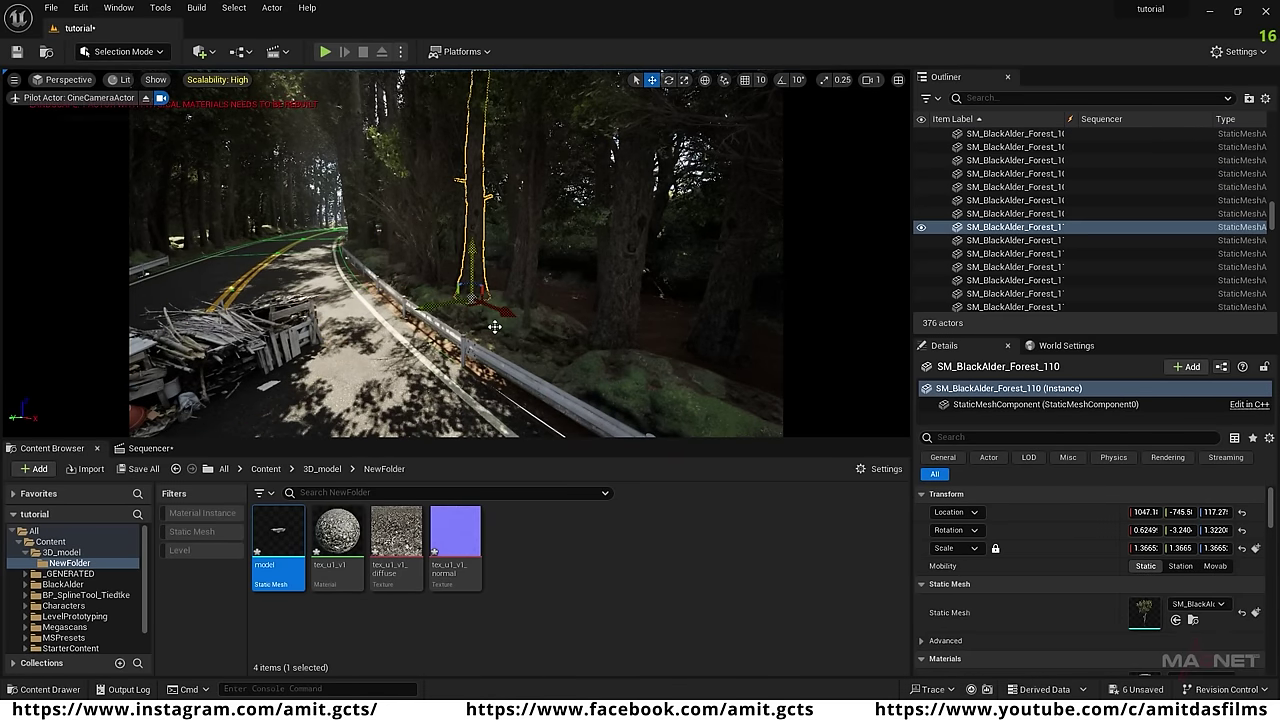
{"action": "key", "text": "Delete"}
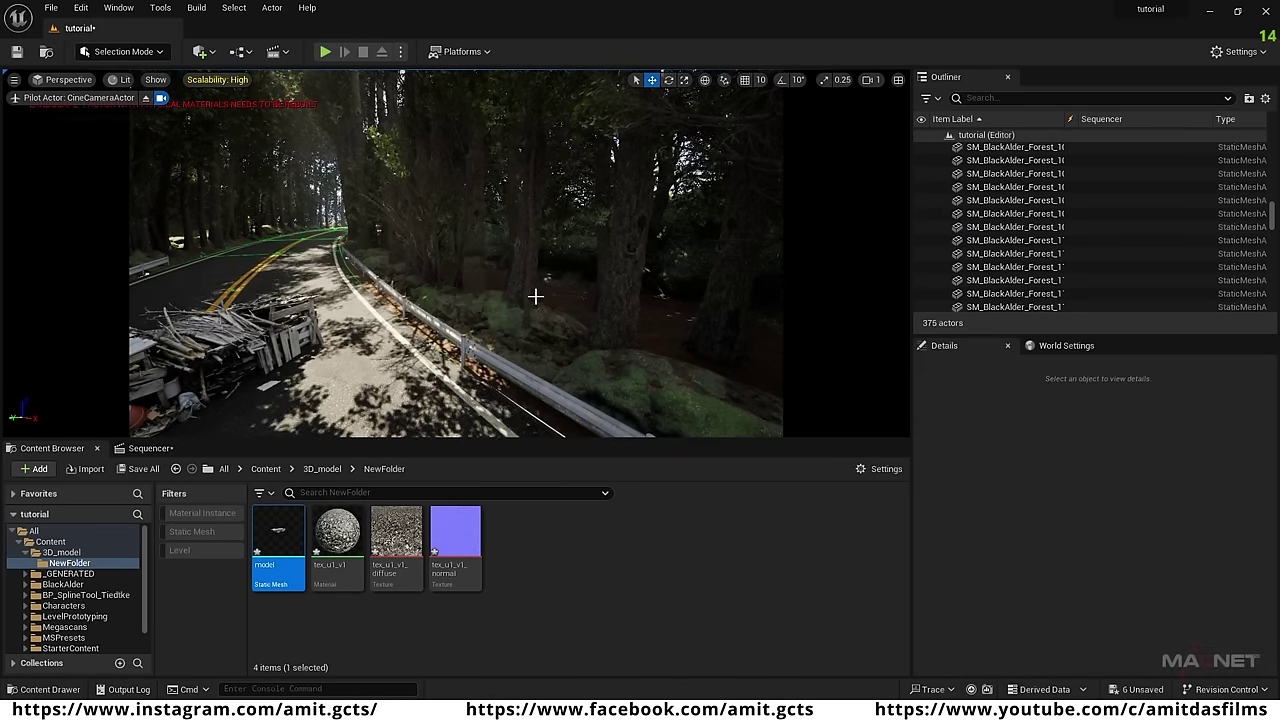
Move the junk boards pile off the road behind the guardrail and turn it about -135° around its vertical axis.
{"action": "left_click", "coordinate": [245, 403]}
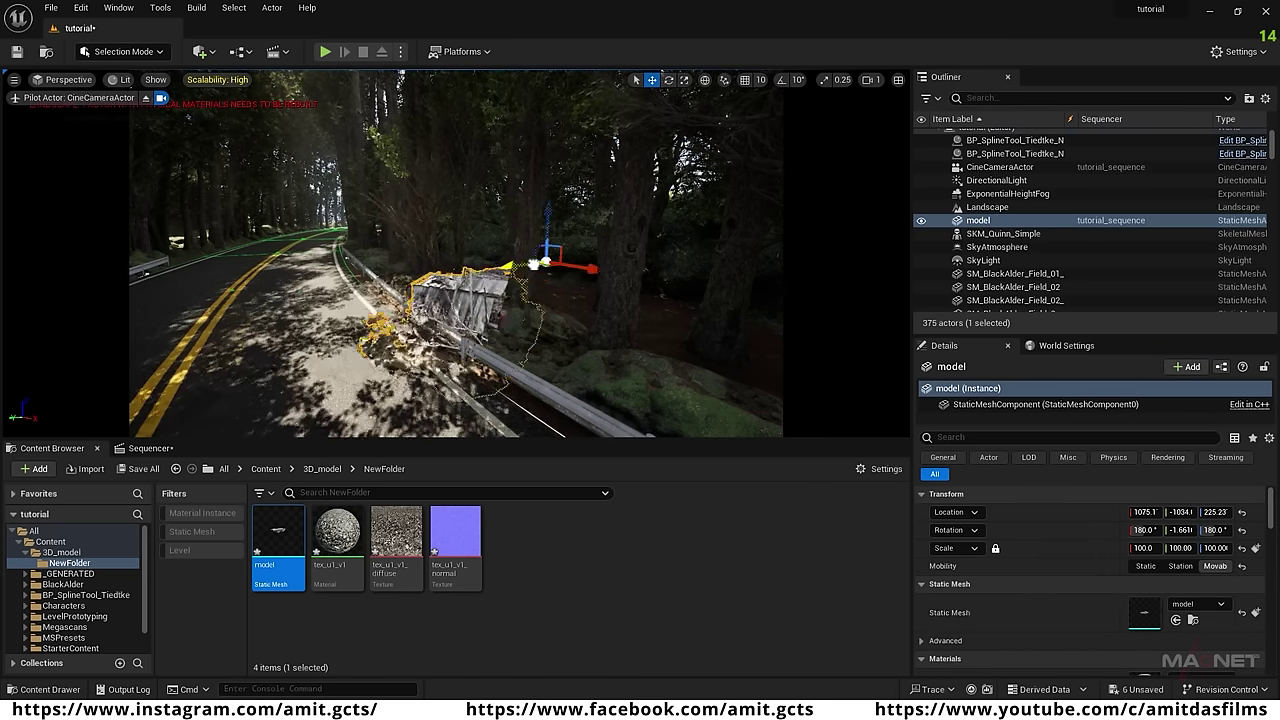
{"action": "left_click_drag", "start_coordinate": [537, 263], "coordinate": [640, 268]}
{"action": "key", "text": "e"}
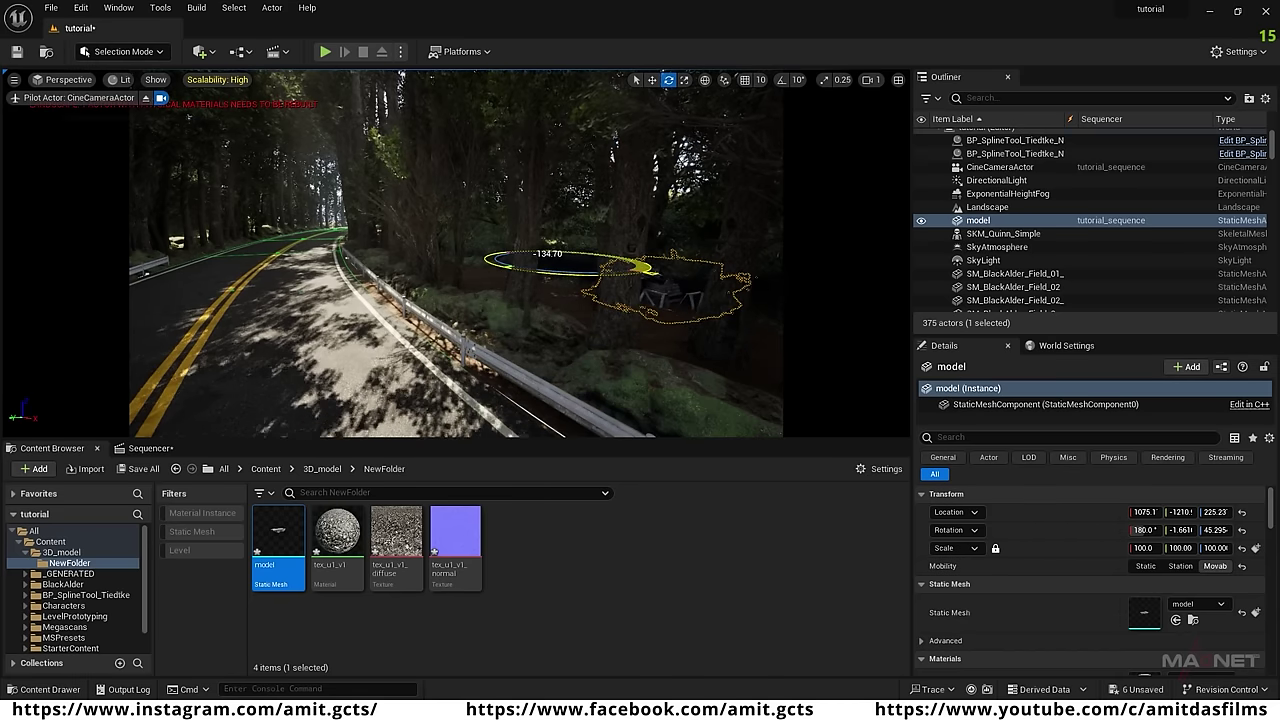
{"action": "key", "text": "w"}
{"action": "left_click_drag", "start_coordinate": [532, 265], "coordinate": [315, 305]}
Move the alder trees that intersect the junk boards pile clear of it.
{"action": "left_click", "coordinate": [517, 247]}
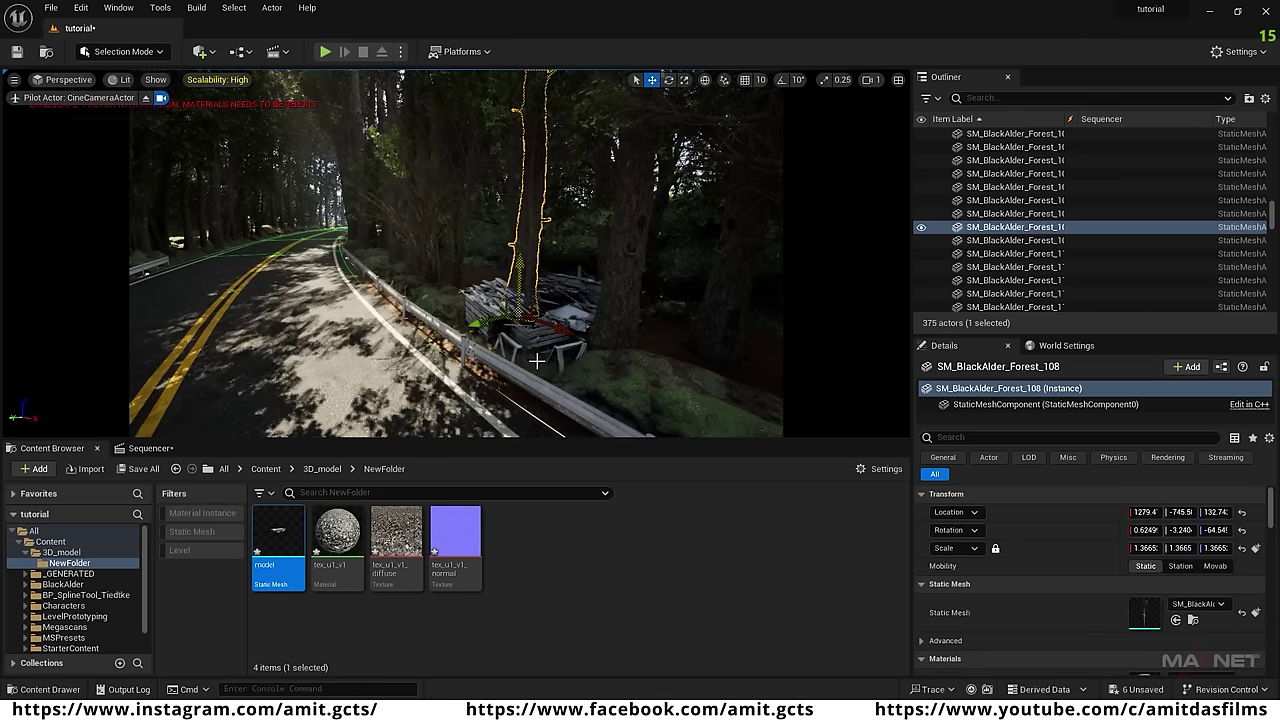
{"action": "left_click_drag", "start_coordinate": [508, 305], "coordinate": [477, 291]}
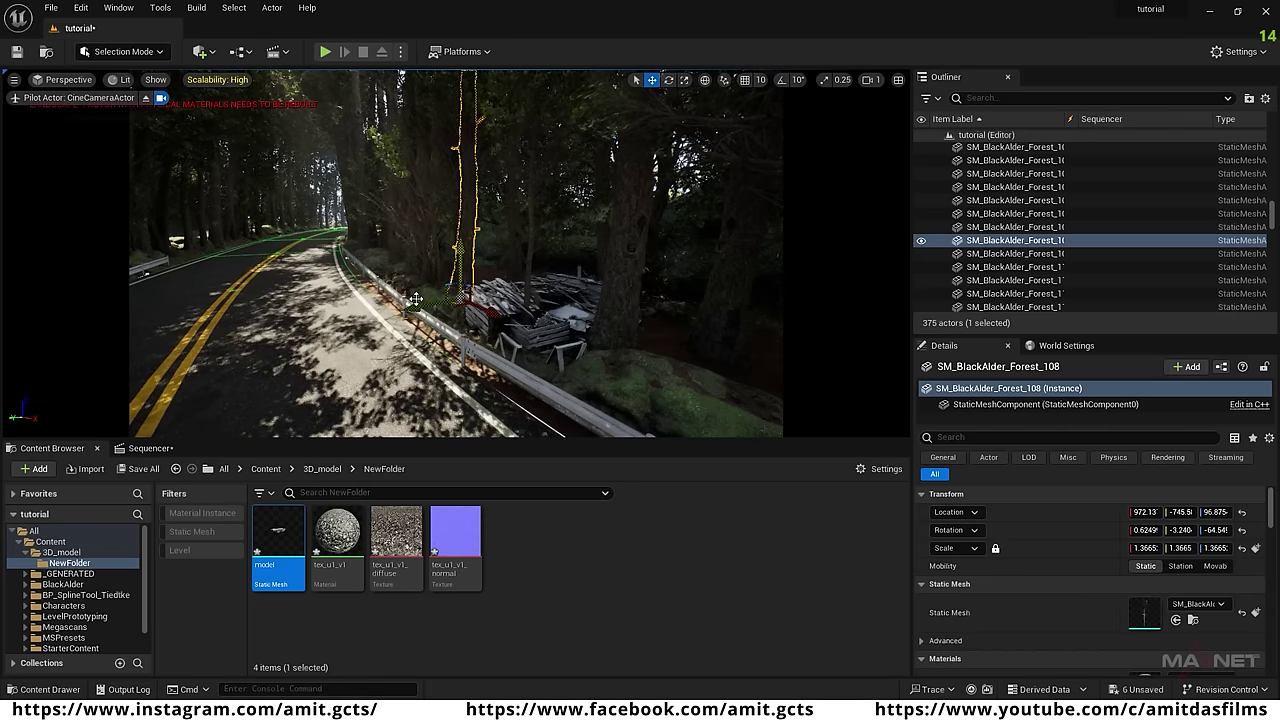
{"action": "left_click", "coordinate": [558, 368]}
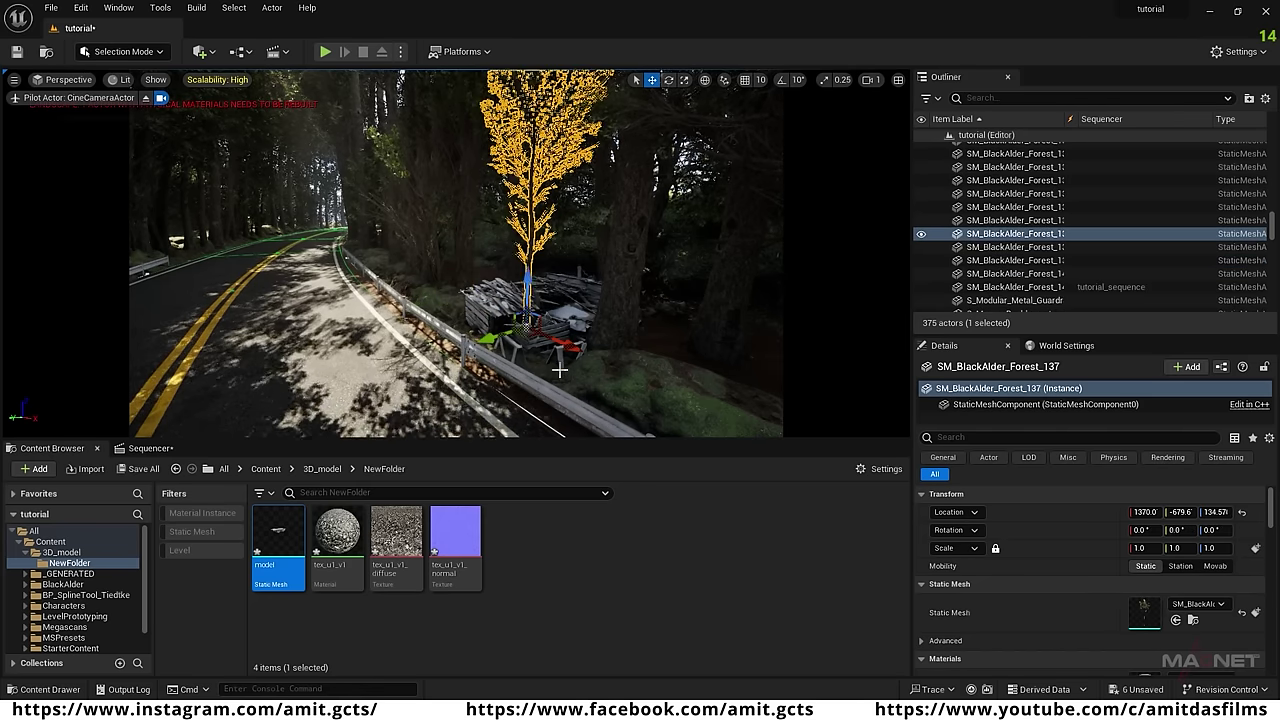
{"action": "left_click_drag", "start_coordinate": [570, 345], "coordinate": [691, 403]}
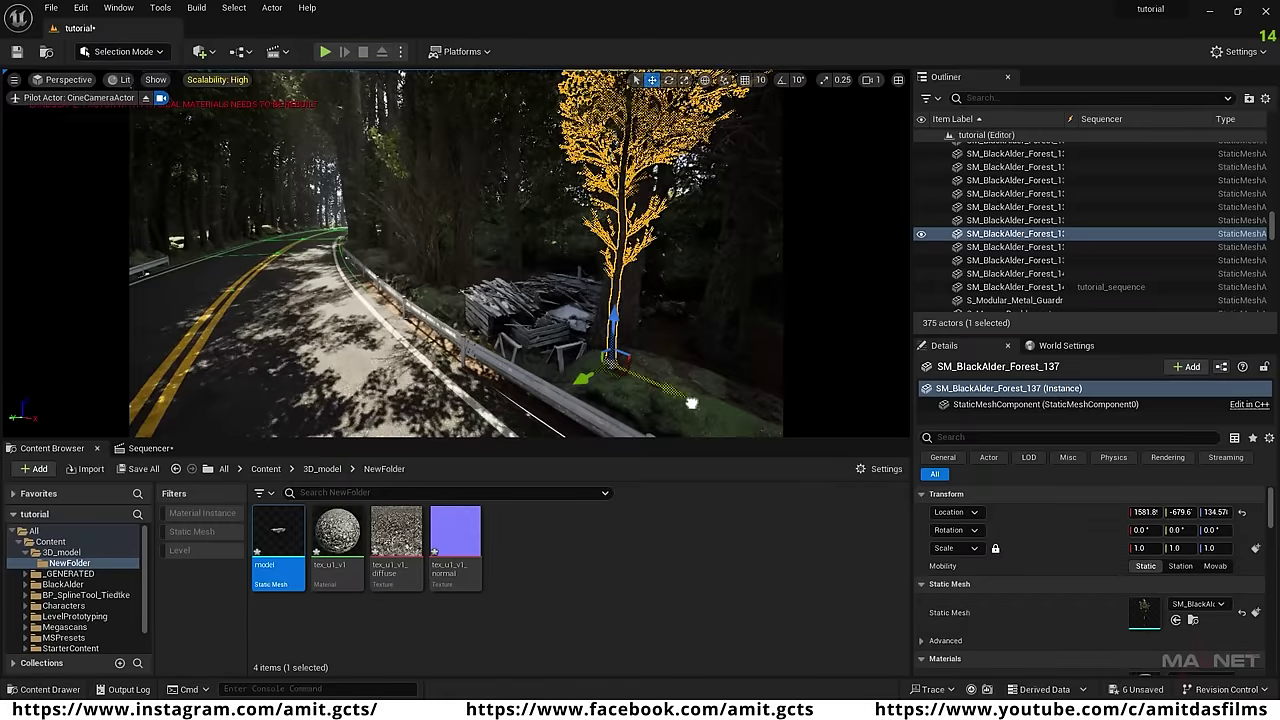
{"action": "left_click", "coordinate": [629, 288]}
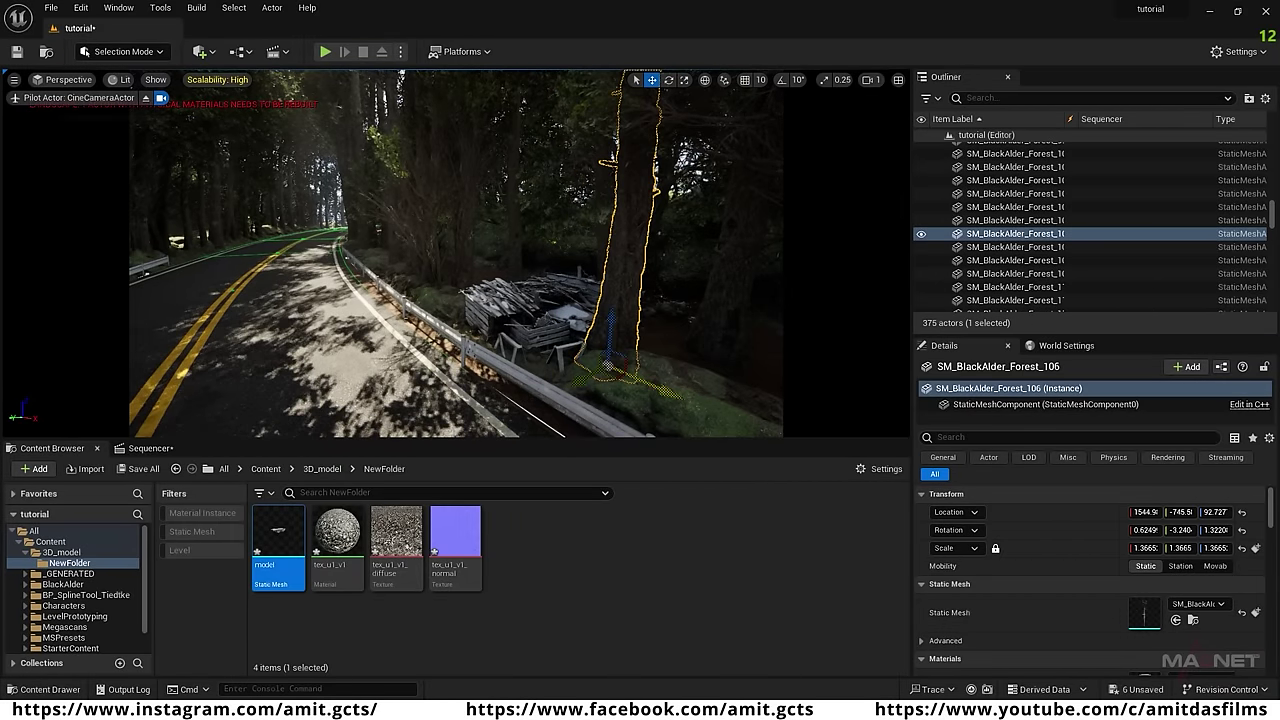
{"action": "left_click_drag", "start_coordinate": [637, 325], "coordinate": [637, 353]}
{"action": "right_click_drag", "start_coordinate": [459, 400], "coordinate": [402, 363]}
{"action": "right_click_drag", "start_coordinate": [552, 368], "coordinate": [640, 370]}
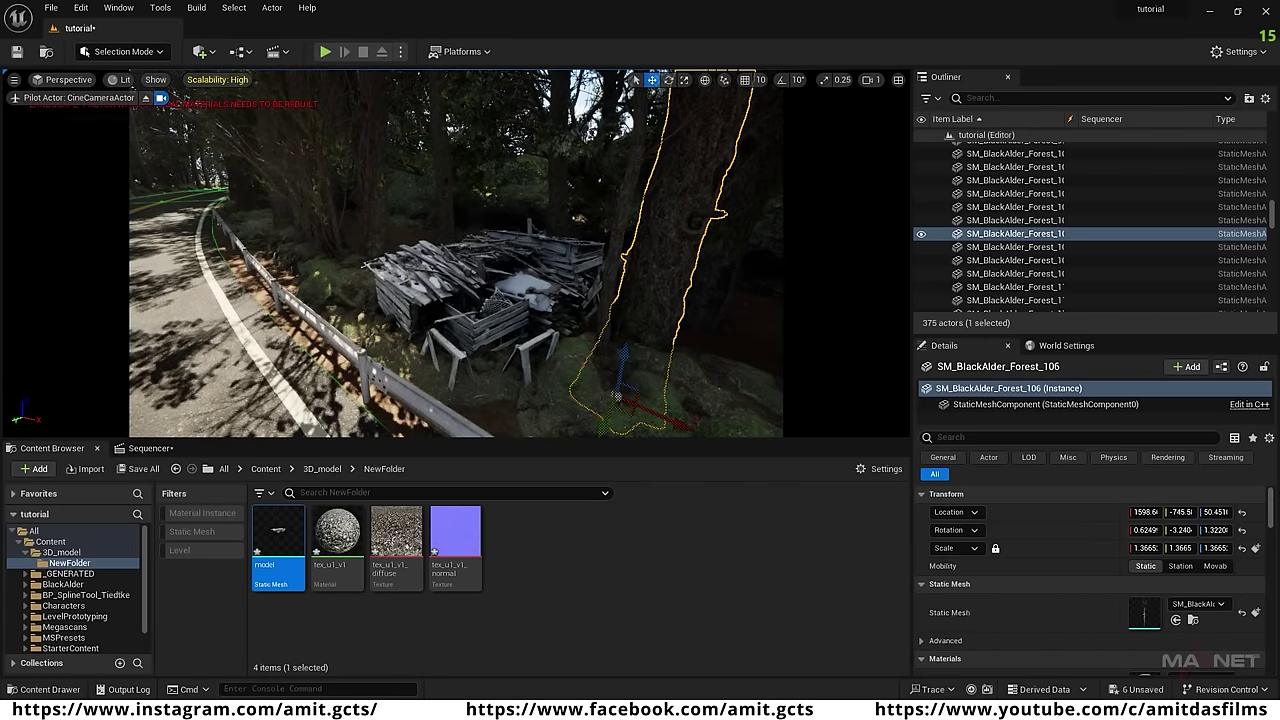
{"action": "left_click", "coordinate": [450, 255]}
{"action": "left_click", "coordinate": [453, 241]}
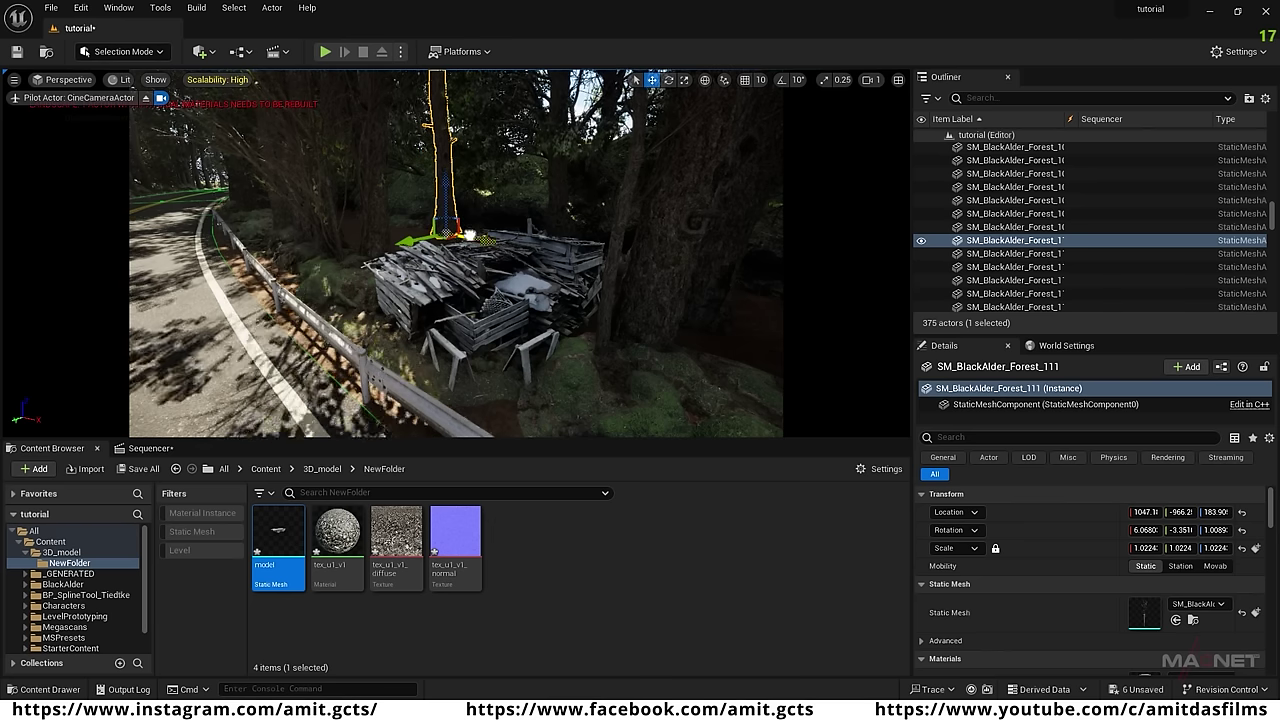
Duplicate the junk boards pile, scale the copy to about 120.9 and place it higher behind the original.
{"action": "left_click", "coordinate": [484, 266]}
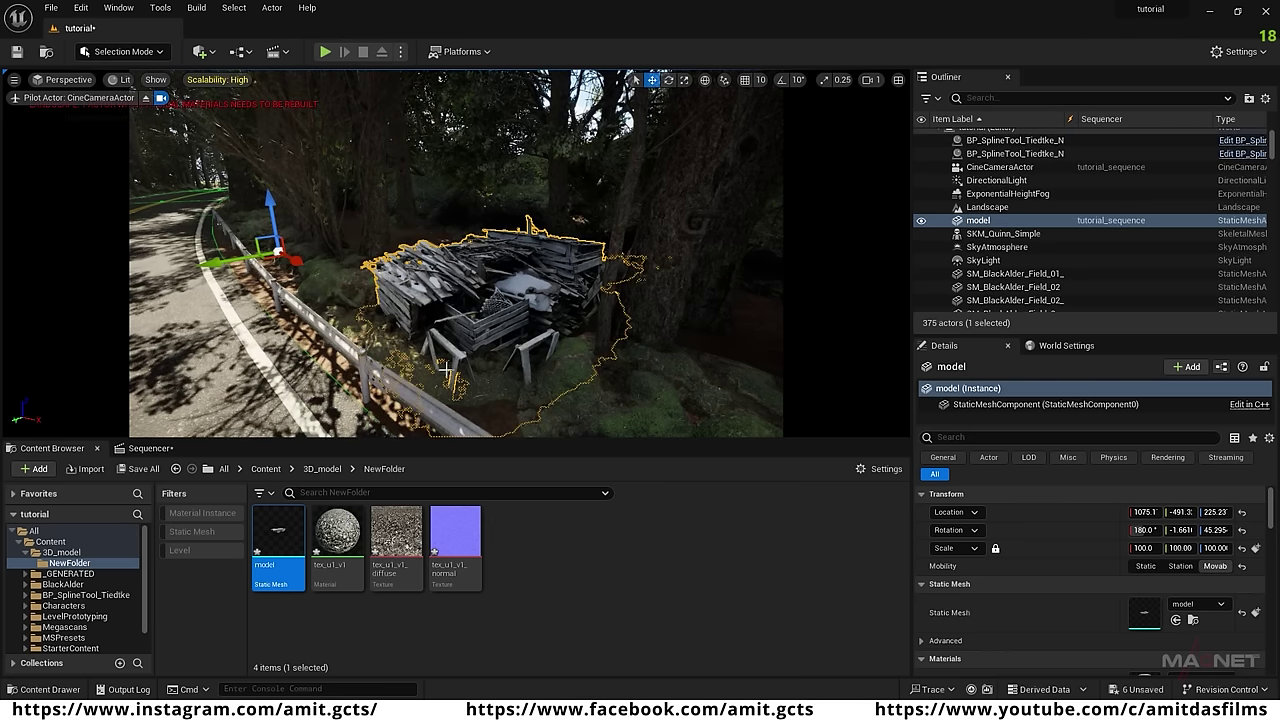
{"action": "left_click_drag", "start_coordinate": [220, 262], "coordinate": [386, 222], "text": "alt"}
{"action": "left_click_drag", "start_coordinate": [389, 178], "coordinate": [386, 133]}
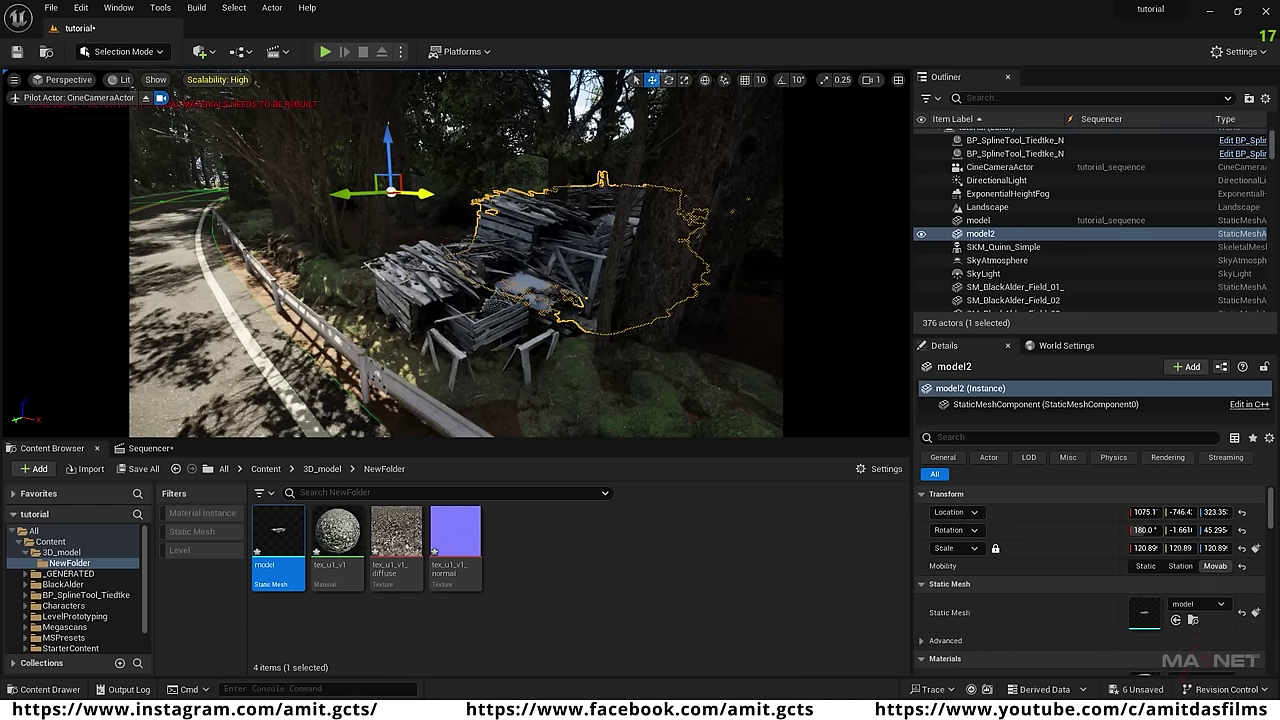
{"action": "left_click_drag", "start_coordinate": [392, 191], "coordinate": [404, 189]}
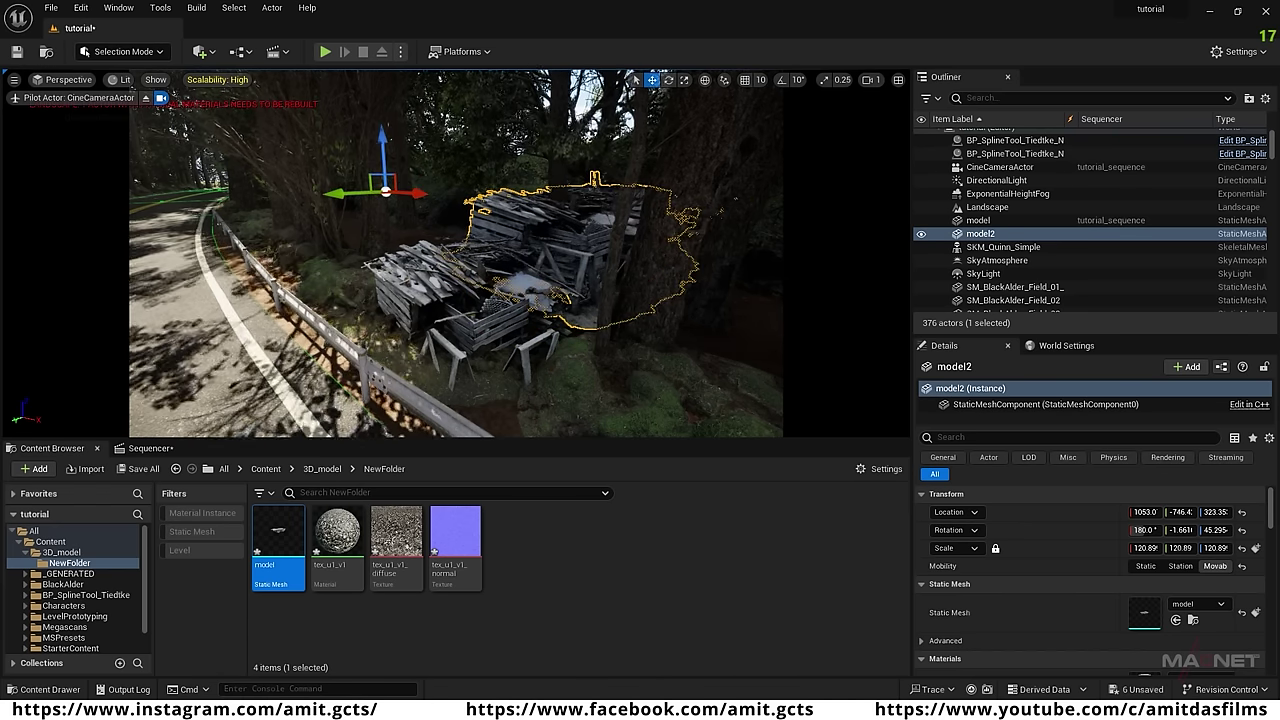
{"action": "key", "text": "w"}
Raise the original junk boards pile to a height of about 260.
{"action": "right_click_drag", "start_coordinate": [456, 254], "coordinate": [398, 285]}
{"action": "left_click", "coordinate": [396, 249]}
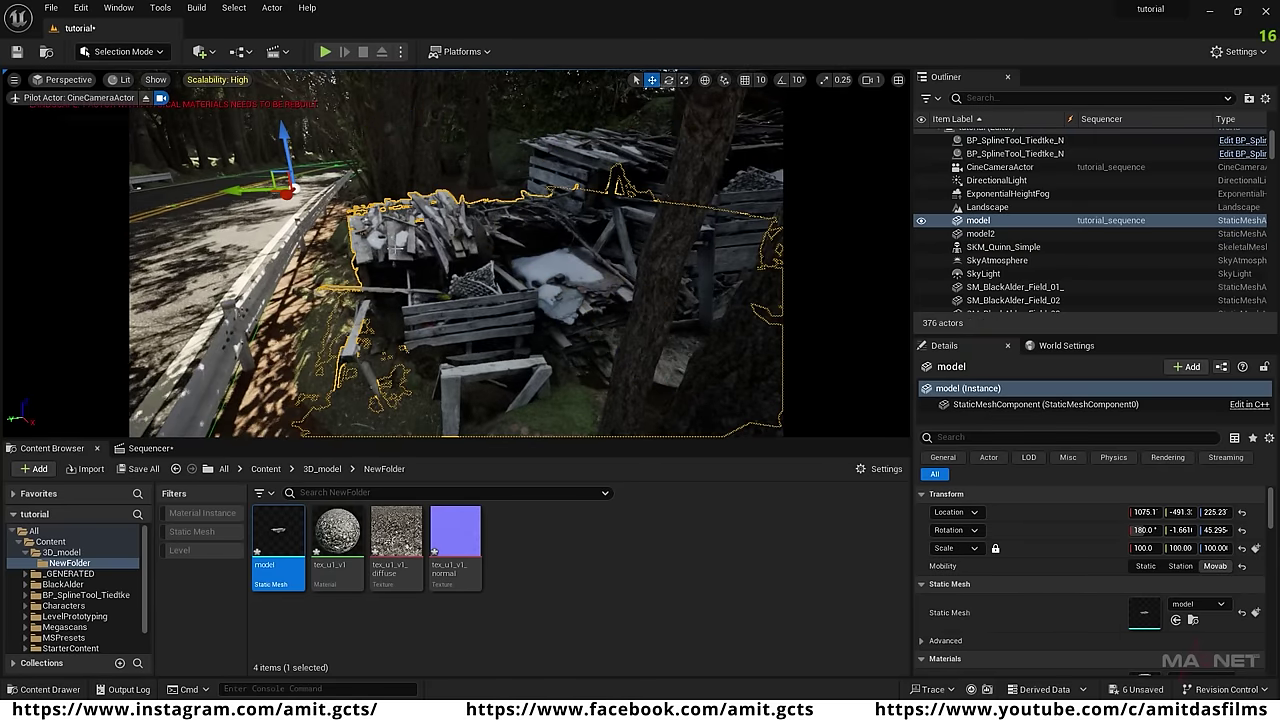
{"action": "left_click_drag", "start_coordinate": [282, 135], "coordinate": [279, 113]}
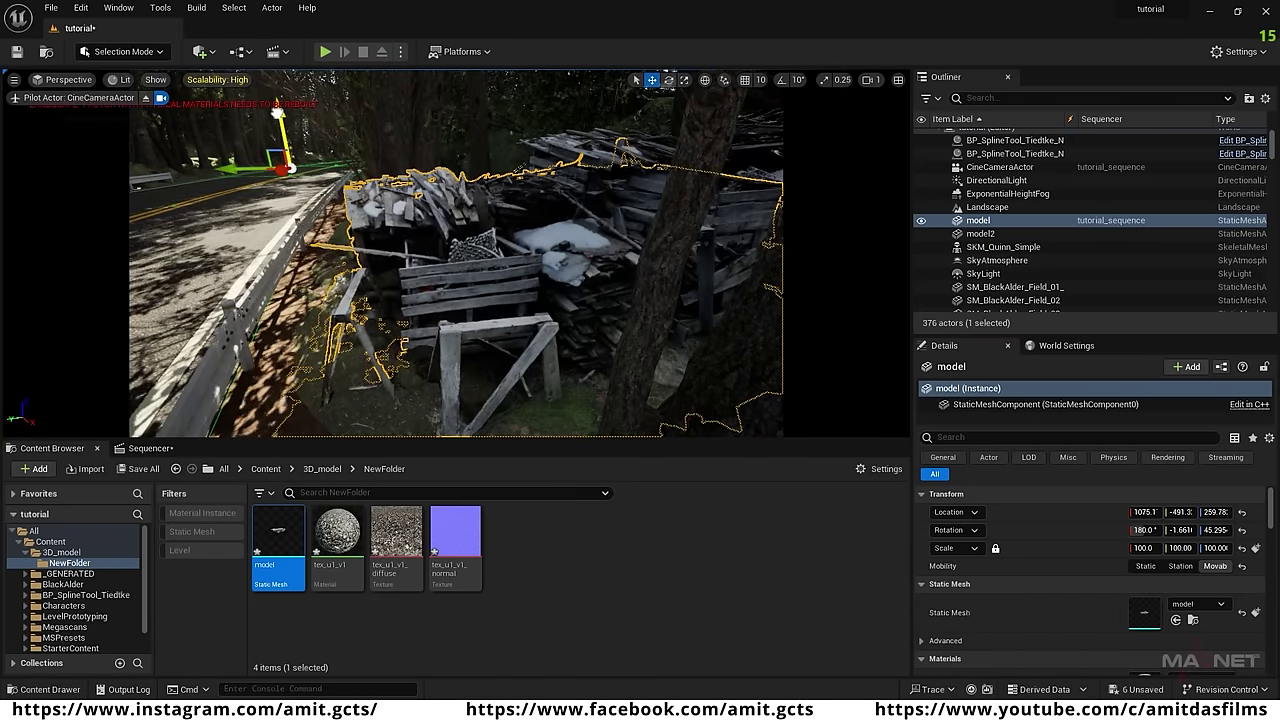
Adjust the mossy rock at the foot of the front junk boards pile.
{"action": "mouse_move", "coordinate": [375, 298]}
{"action": "right_mouse_down"}
{"action": "mouse_move", "coordinate": [275, 358]}
{"action": "mouse_move", "coordinate": [380, 310]}
{"action": "mouse_move", "coordinate": [375, 298]}
{"action": "right_mouse_up"}
{"action": "left_click", "coordinate": [407, 307]}
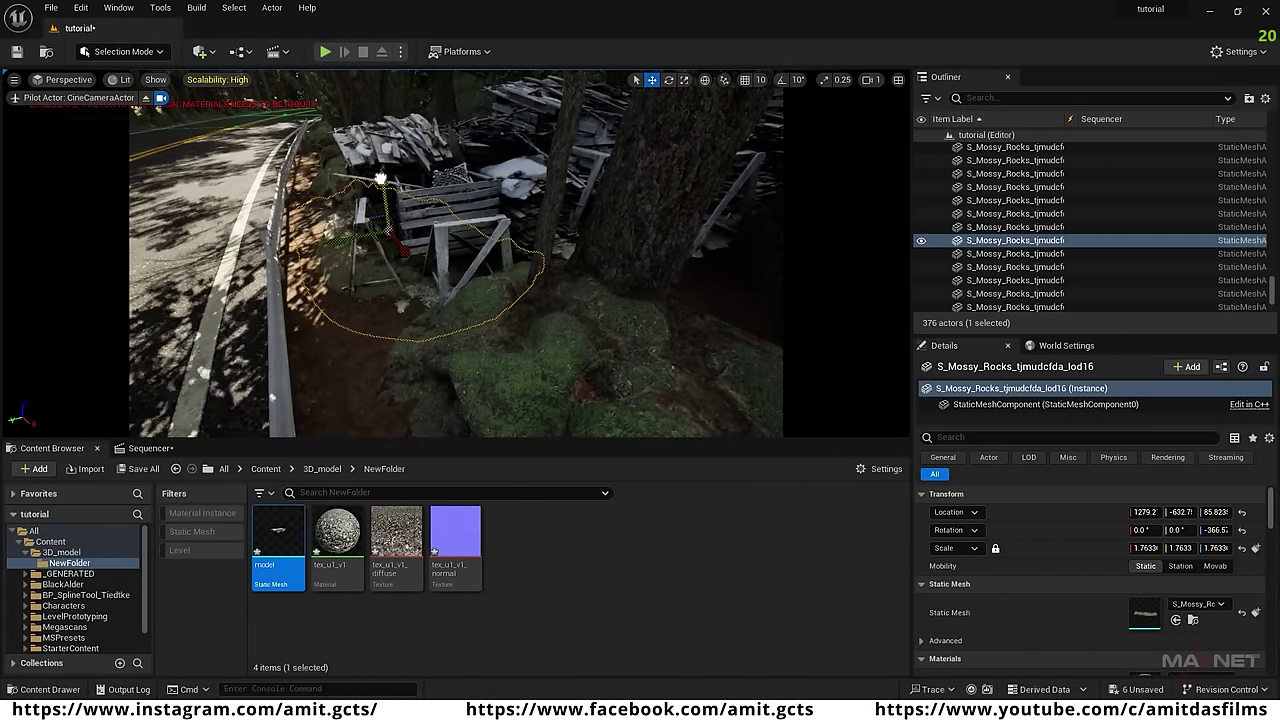
{"action": "right_click_drag", "start_coordinate": [390, 312], "coordinate": [315, 318]}
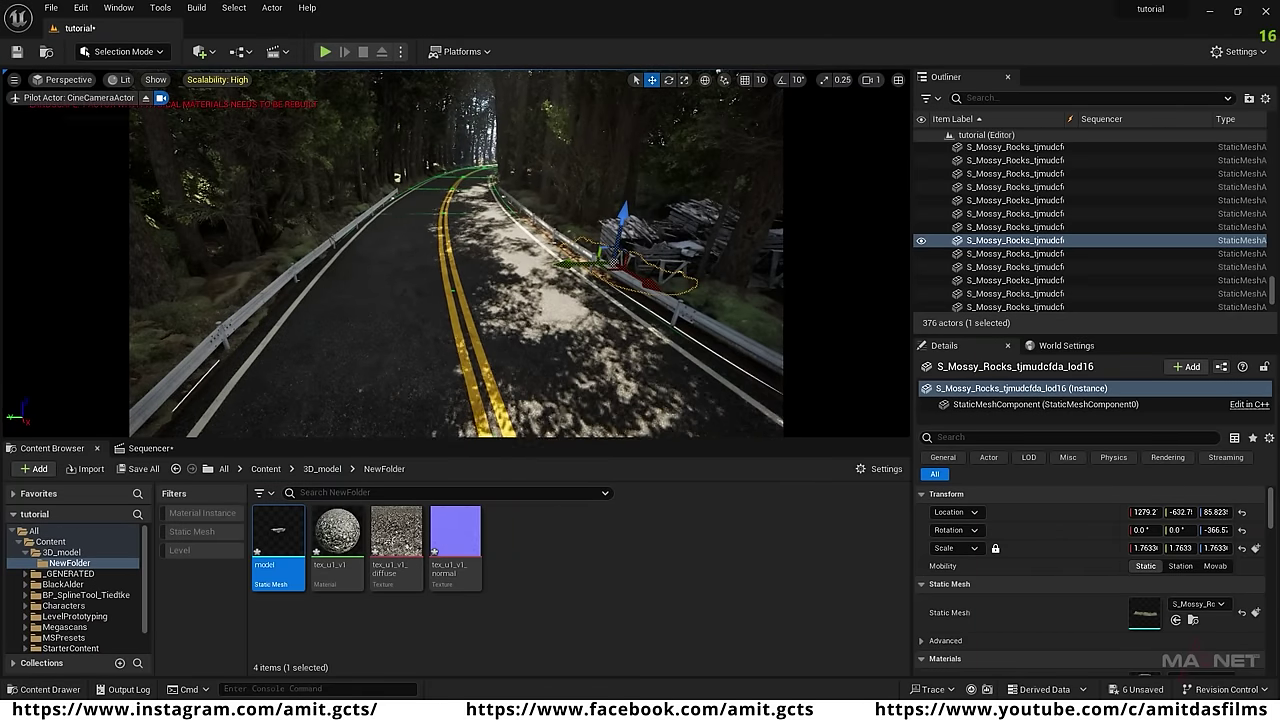
Delete obstructing trees behind the opposite guardrail to clear space for another pile.
{"action": "key", "text": "Delete"}
{"action": "left_click", "coordinate": [290, 240]}
{"action": "key", "text": "Delete"}
{"action": "right_click_drag", "start_coordinate": [503, 191], "coordinate": [420, 200]}
{"action": "left_click", "coordinate": [503, 191]}
{"action": "key", "text": "Delete"}
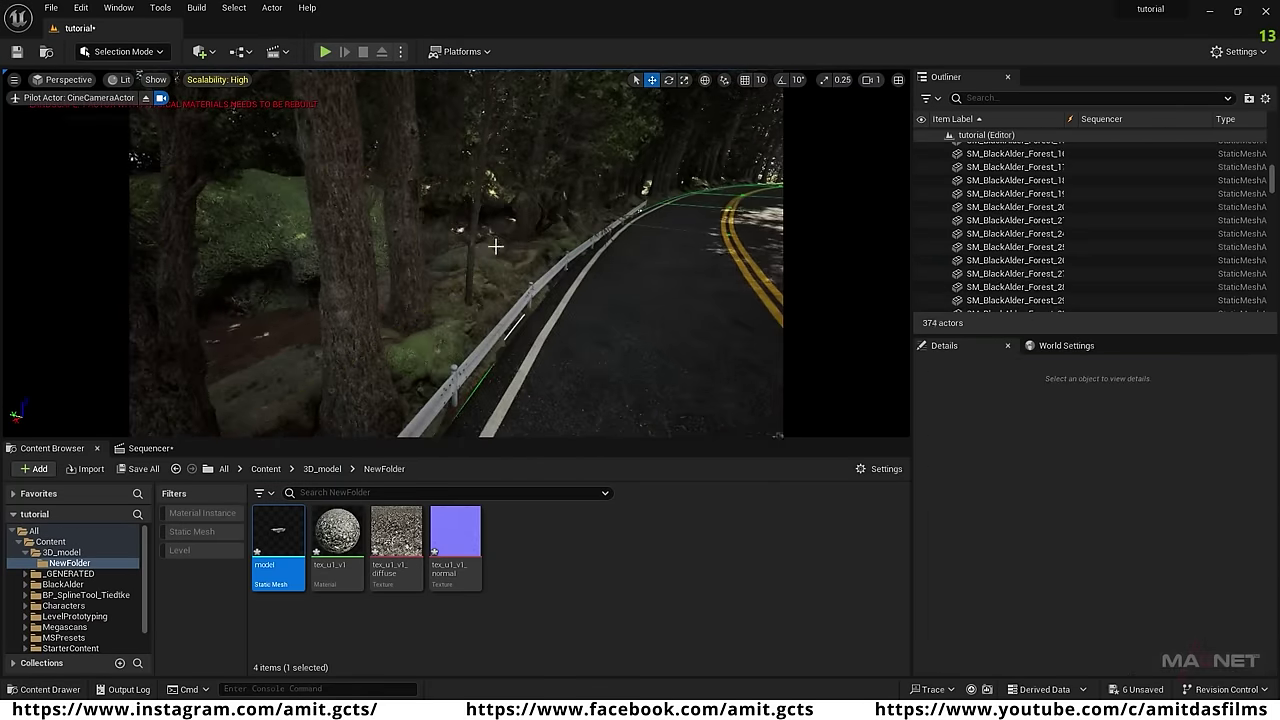
Duplicate a junk boards pile and place the copy behind the guardrail on the opposite side of the road.
{"action": "right_click_drag", "start_coordinate": [494, 246], "coordinate": [630, 193]}
{"action": "left_click", "coordinate": [630, 193]}
{"action": "left_click_drag", "start_coordinate": [519, 160], "coordinate": [331, 182], "text": "alt"}
{"action": "right_click_drag", "start_coordinate": [331, 182], "coordinate": [260, 182]}
Delete the mossy rock shelves in front of the pile on the opposite roadside.
{"action": "left_click", "coordinate": [383, 220]}
{"action": "right_click_drag", "start_coordinate": [383, 220], "coordinate": [250, 225]}
{"action": "key", "text": "Delete"}
{"action": "left_click", "coordinate": [449, 240]}
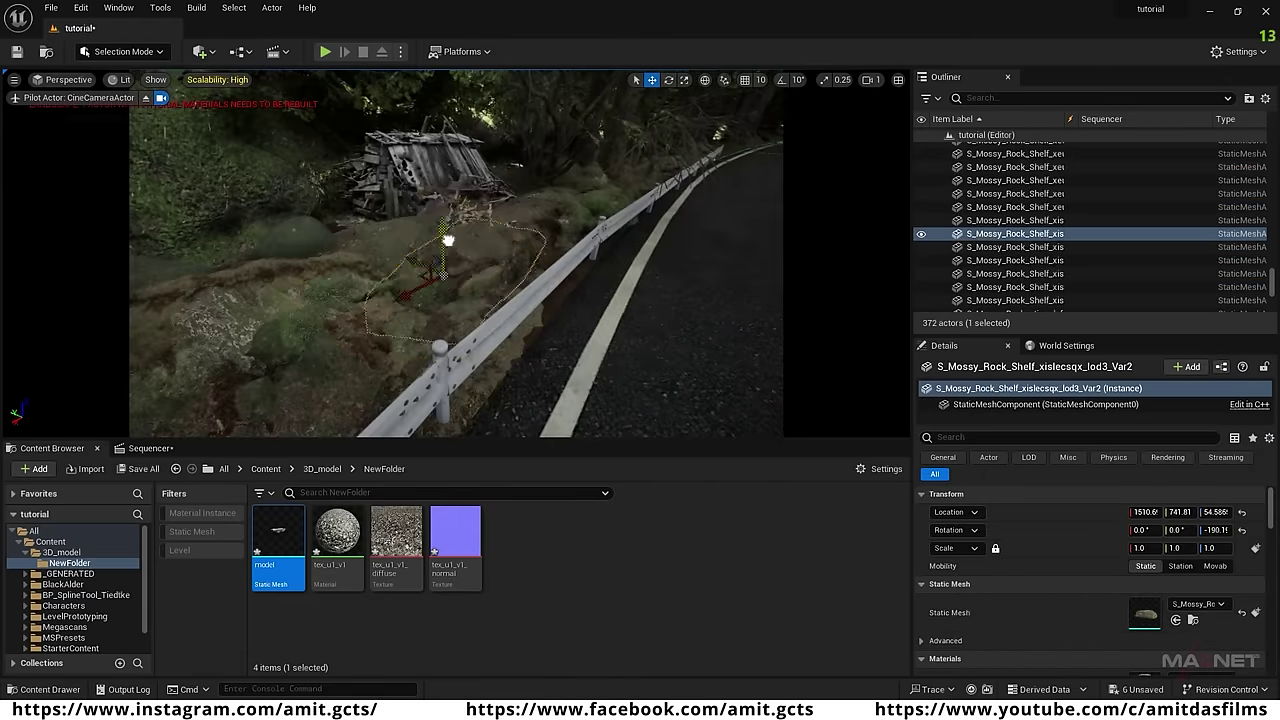
{"action": "key", "text": "Delete"}
{"action": "left_click", "coordinate": [551, 210]}
Orient the opposite roadside pile at about -28° yaw and duplicate it to extend the boards along the guardrail.
{"action": "left_click", "coordinate": [382, 182]}
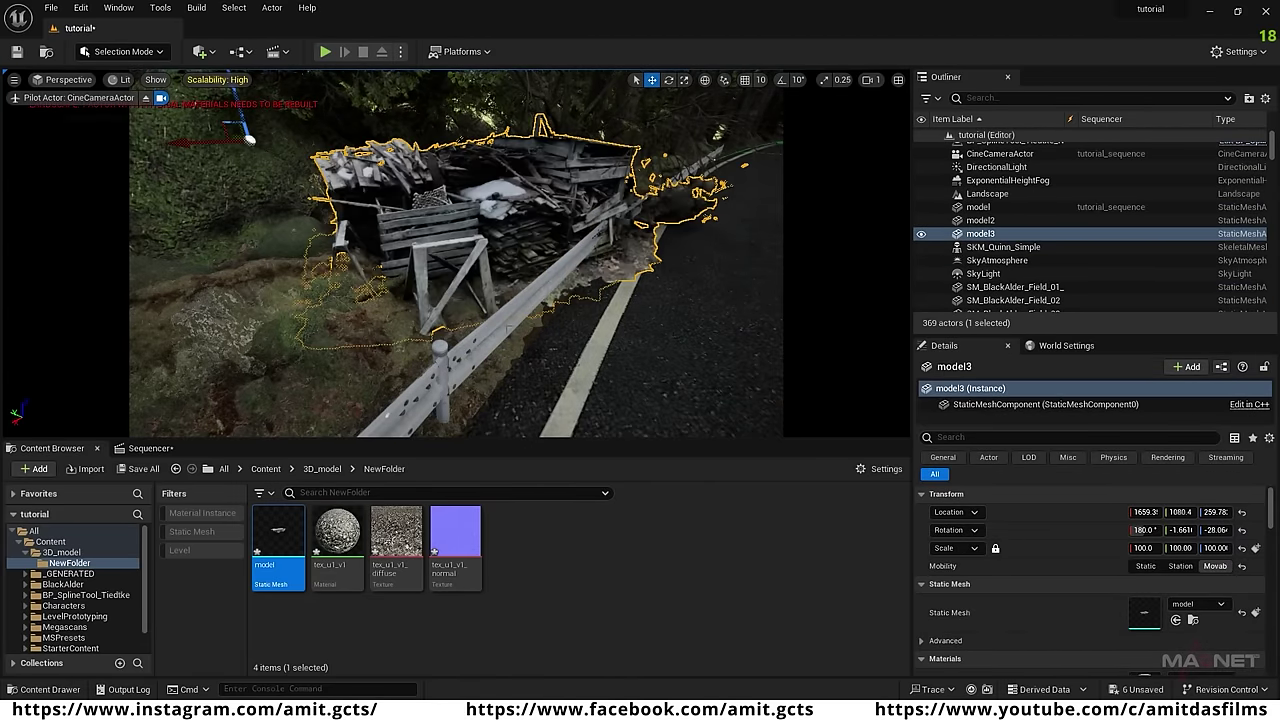
{"action": "key", "text": "w"}
{"action": "left_click_drag", "start_coordinate": [300, 208], "coordinate": [385, 208], "text": "alt"}
{"action": "right_click_drag", "start_coordinate": [385, 208], "coordinate": [330, 210]}
Delete the mossy embankment piece blocking the opposite piles and shift the nearby alder tree aside.
{"action": "left_click", "coordinate": [406, 346]}
{"action": "key", "text": "Delete"}
{"action": "right_click_drag", "start_coordinate": [406, 346], "coordinate": [480, 340]}
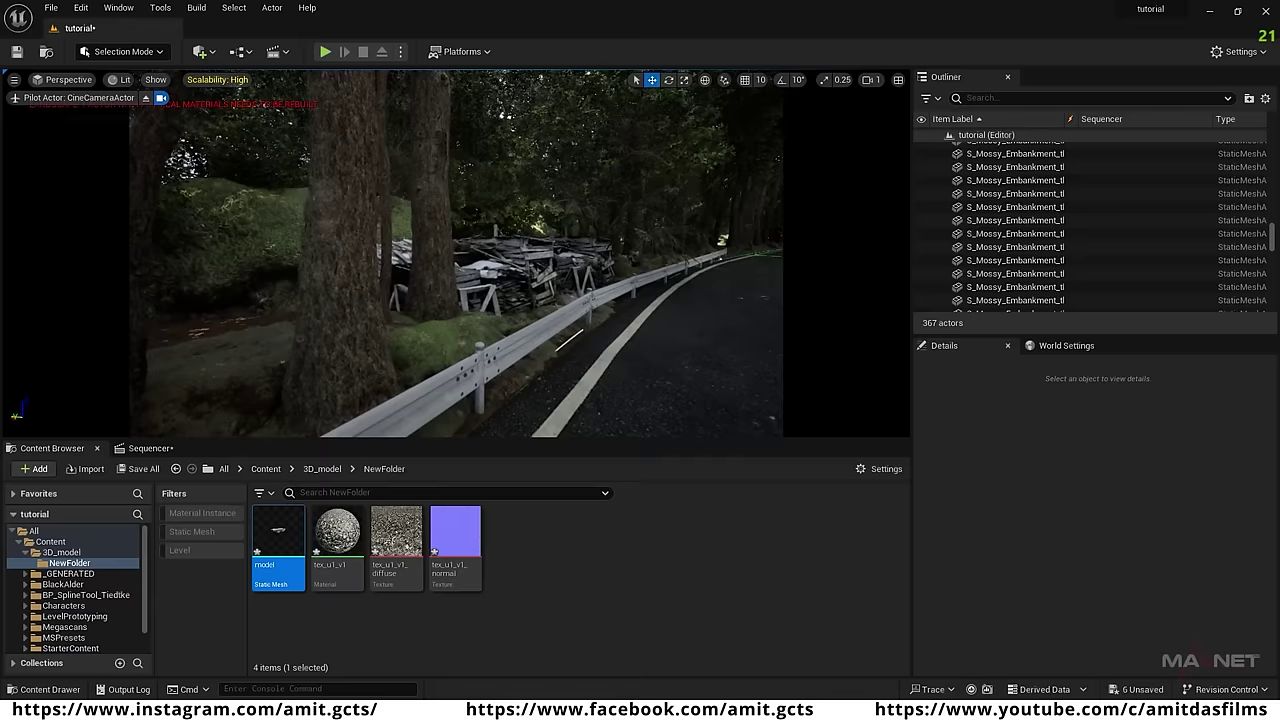
{"action": "left_click", "coordinate": [335, 240]}
{"action": "mouse_move", "coordinate": [335, 262]}
{"action": "left_mouse_down"}
{"action": "mouse_move", "coordinate": [322, 259]}
{"action": "mouse_move", "coordinate": [345, 266]}
{"action": "left_mouse_up"}
{"action": "right_click_drag", "start_coordinate": [525, 341], "coordinate": [640, 341]}
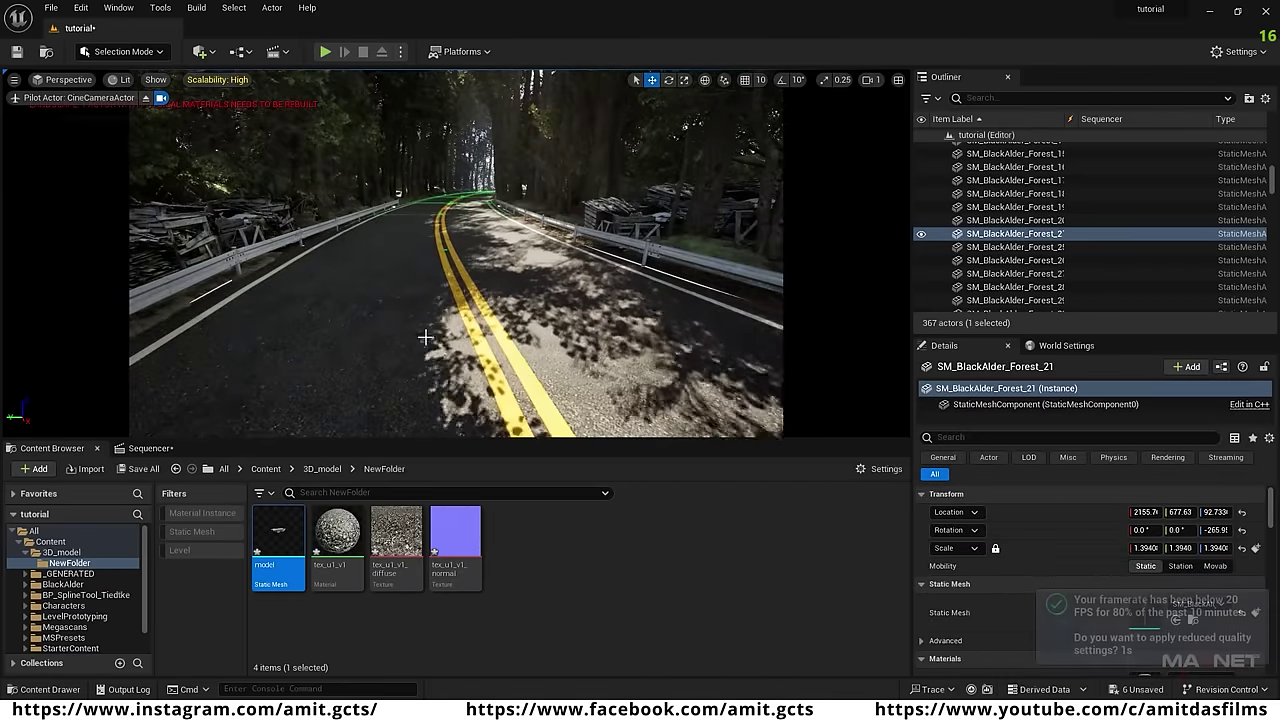
Duplicate a junk boards pile on the opposite roadside and rotate the copy to about 127° yaw.
{"action": "right_click_drag", "start_coordinate": [525, 341], "coordinate": [420, 341]}
{"action": "left_click", "coordinate": [500, 258]}
{"action": "left_click_drag", "start_coordinate": [500, 258], "coordinate": [400, 258], "text": "alt"}
{"action": "right_click_drag", "start_coordinate": [420, 300], "coordinate": [420, 350]}
{"action": "key", "text": "e"}
{"action": "left_click_drag", "start_coordinate": [215, 265], "coordinate": [260, 275]}
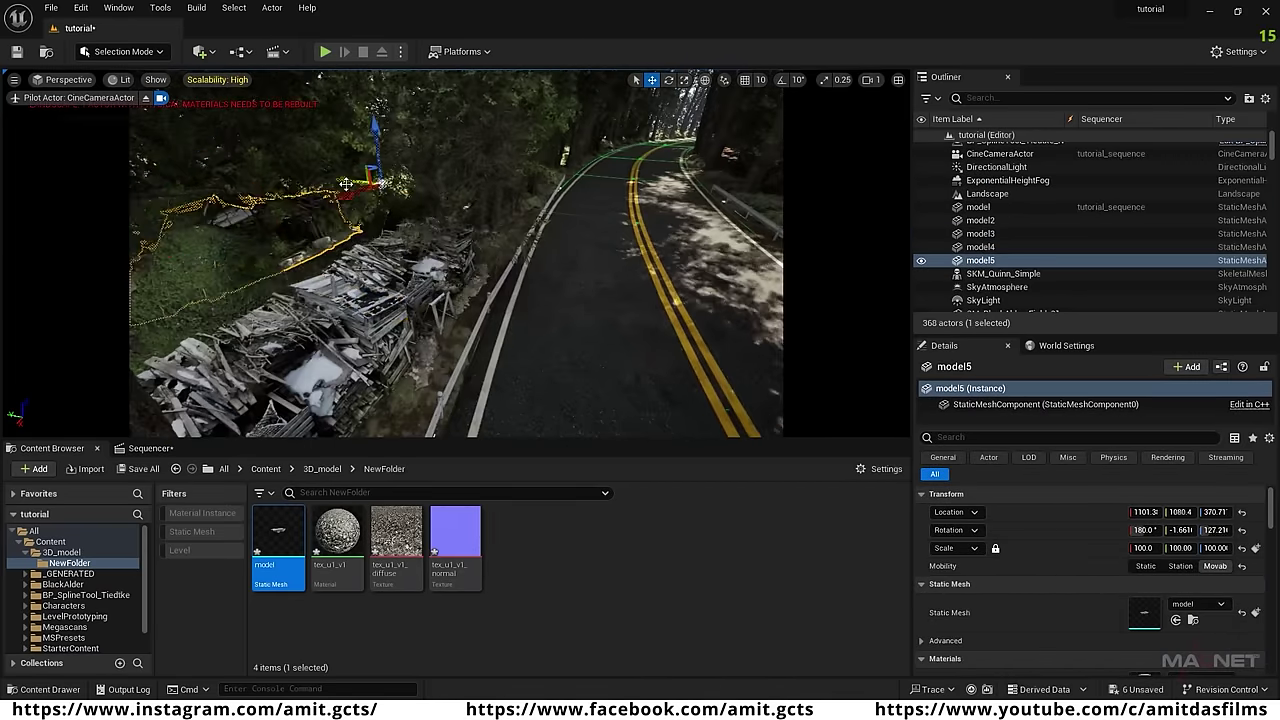
Scale the newest junk boards copy to about 116 and reposition it behind the other piles.
{"action": "key", "text": "r"}
{"action": "left_click_drag", "start_coordinate": [440, 190], "coordinate": [410, 192]}
{"action": "key", "text": "w"}
{"action": "left_click_drag", "start_coordinate": [430, 205], "coordinate": [450, 205]}
Reposition the large mossy embankment behind the opposite piles and reselect the newest junk boards copy.
{"action": "mouse_move", "coordinate": [450, 250]}
{"action": "right_mouse_down"}
{"action": "mouse_move", "coordinate": [380, 250]}
{"action": "mouse_move", "coordinate": [450, 250]}
{"action": "right_mouse_up"}
{"action": "left_click", "coordinate": [220, 240]}
{"action": "right_click_drag", "start_coordinate": [300, 250], "coordinate": [220, 250]}
{"action": "left_click_drag", "start_coordinate": [262, 254], "coordinate": [254, 252]}
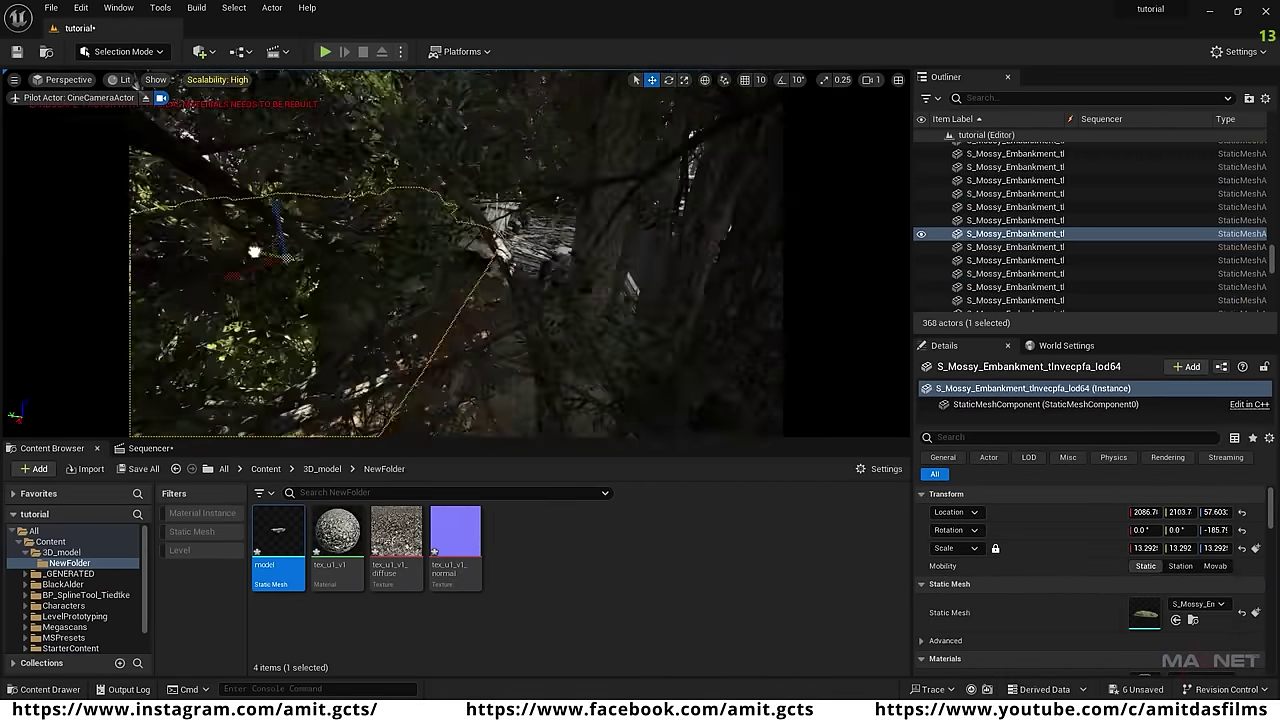
{"action": "left_click", "coordinate": [481, 256]}
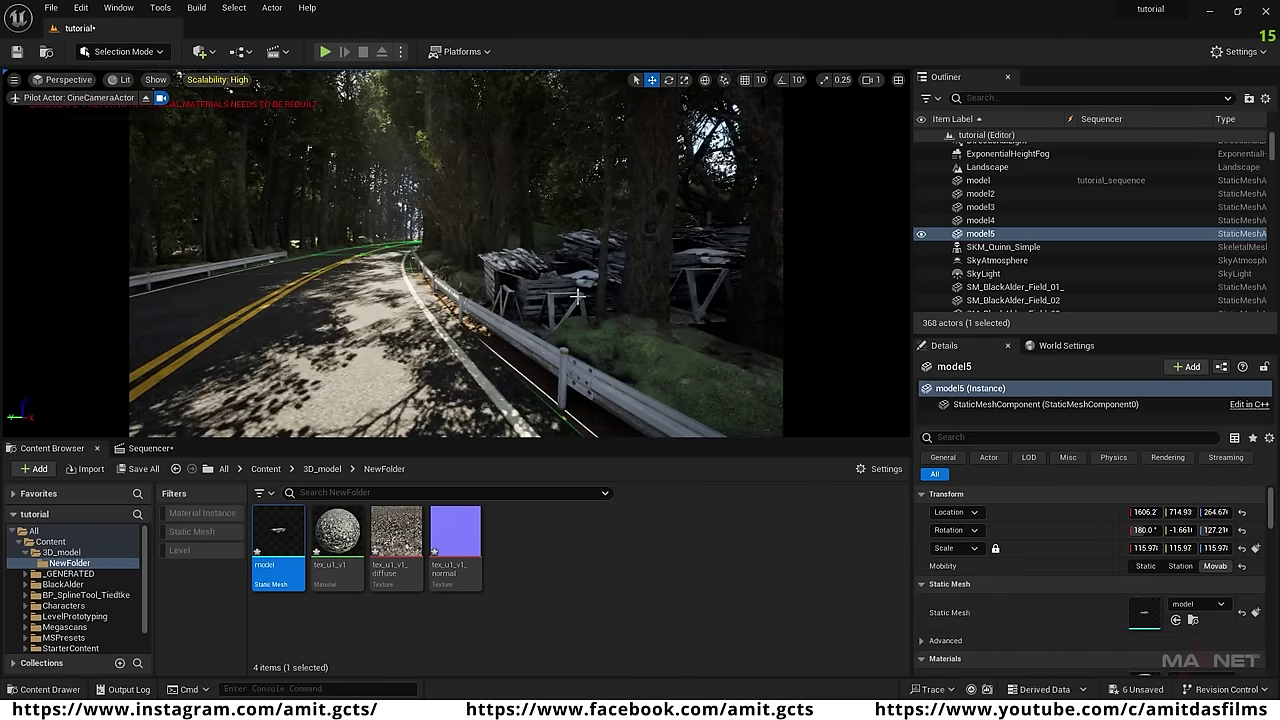
Lower the large junk boards pile behind the opposite guardrail to a height of about 280.
{"action": "left_click", "coordinate": [701, 311]}
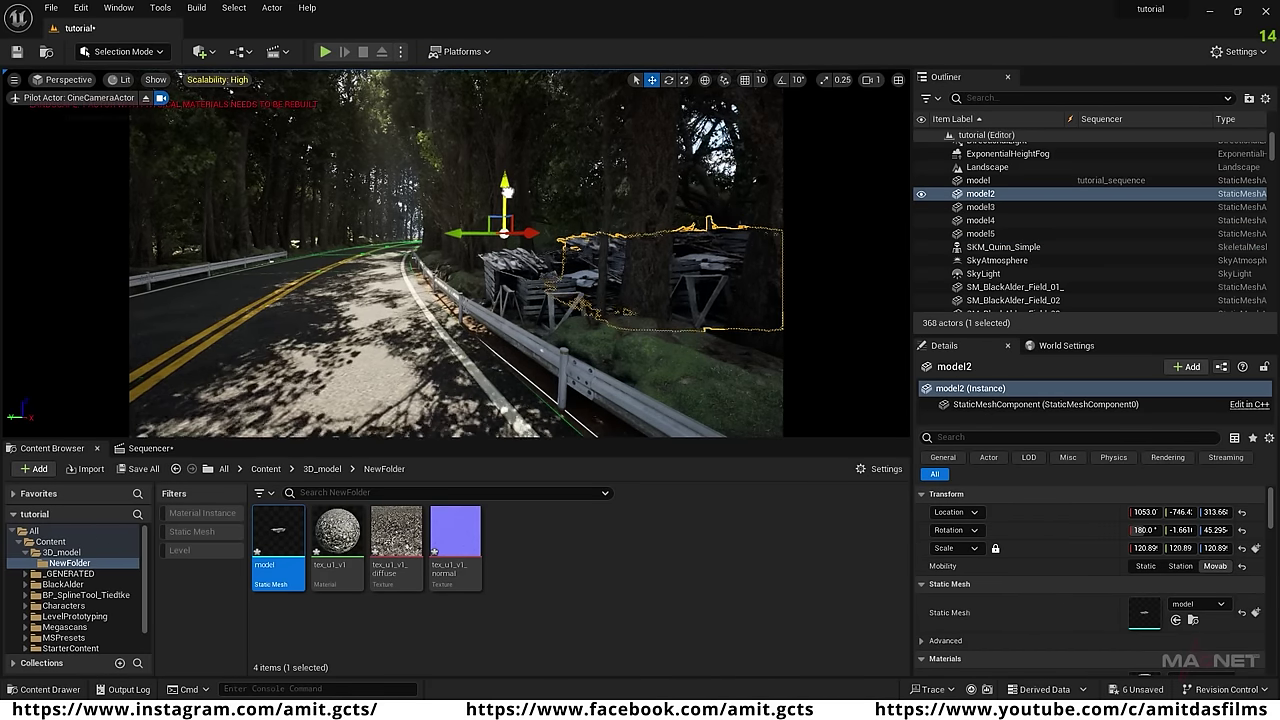
{"action": "left_click_drag", "start_coordinate": [507, 192], "coordinate": [507, 204]}
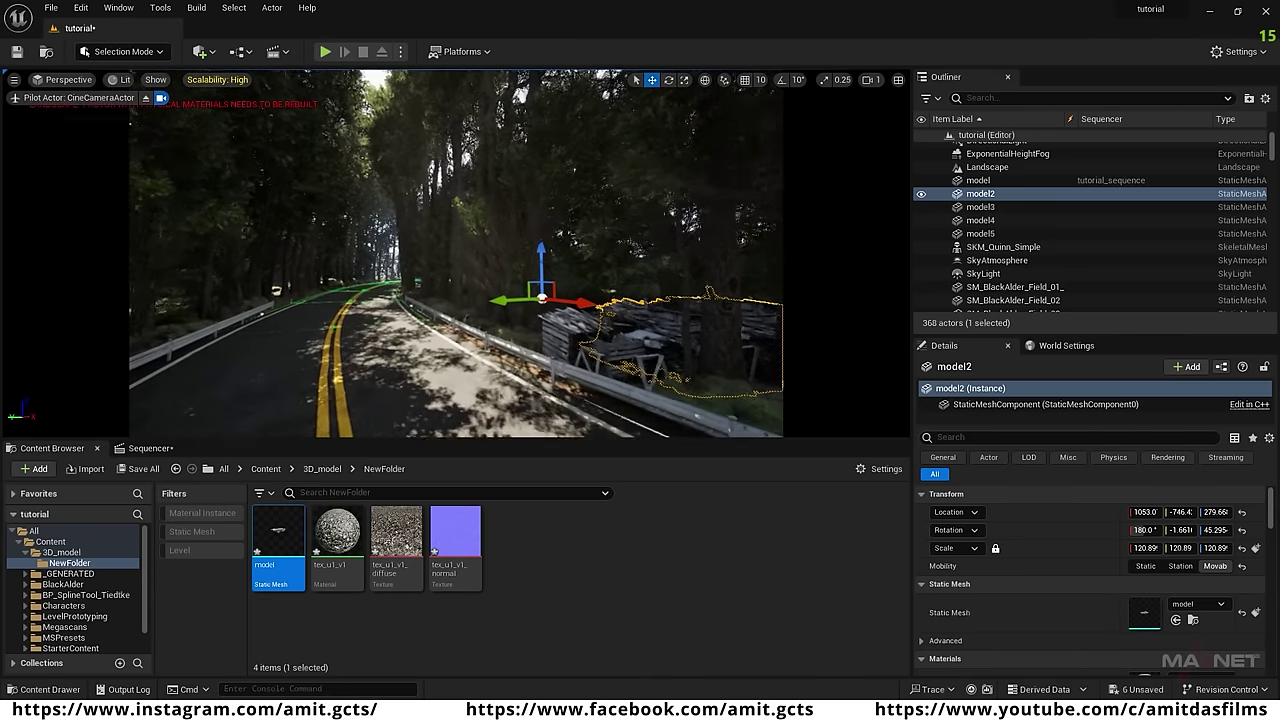
Switch to File Explorer, open the source folder inside watch-tower and select 123.fbx.
{"action": "key", "text": "alt+Tab"}
{"action": "left_click", "coordinate": [806, 203]}
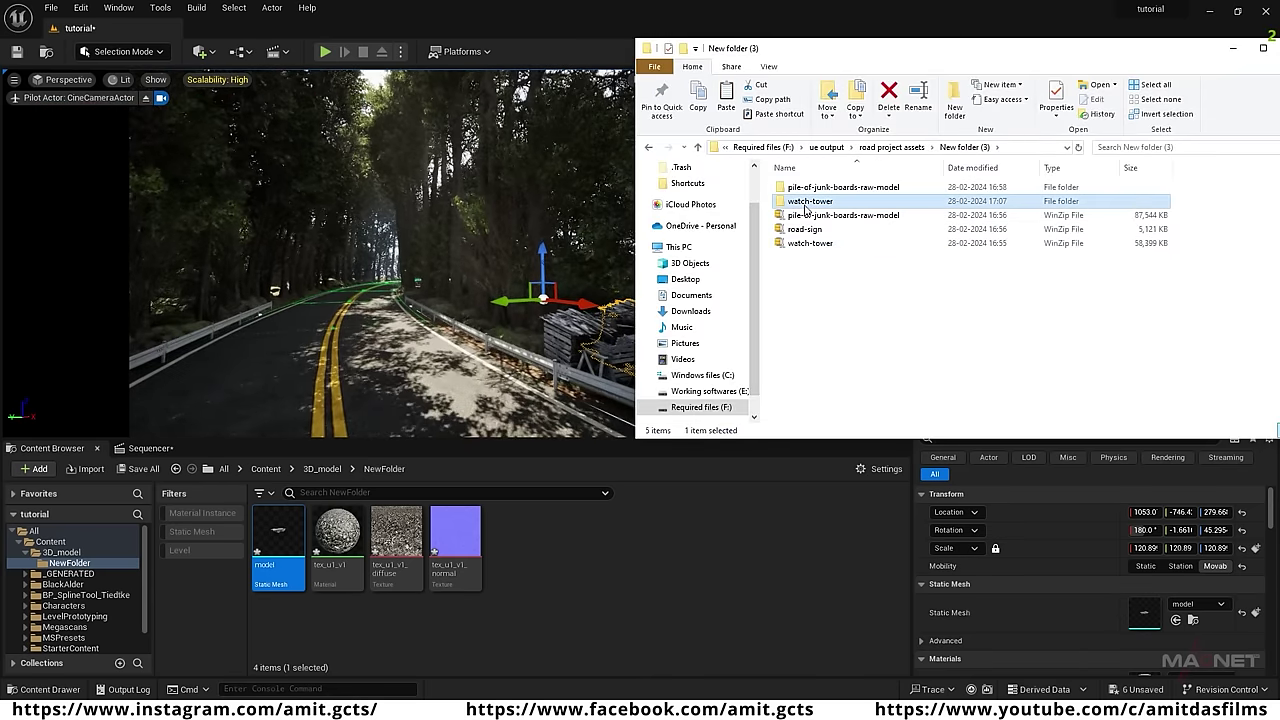
{"action": "double_click", "coordinate": [806, 203]}
{"action": "double_click", "coordinate": [803, 188]}
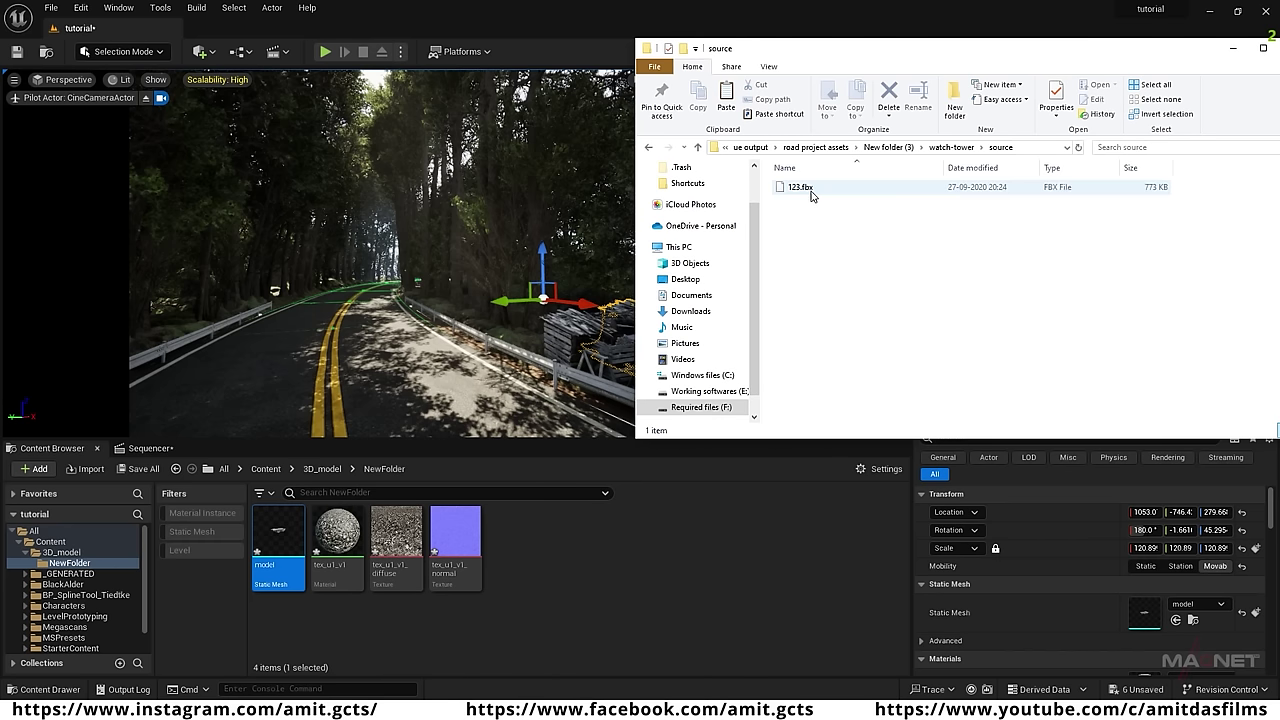
{"action": "left_click", "coordinate": [826, 190]}
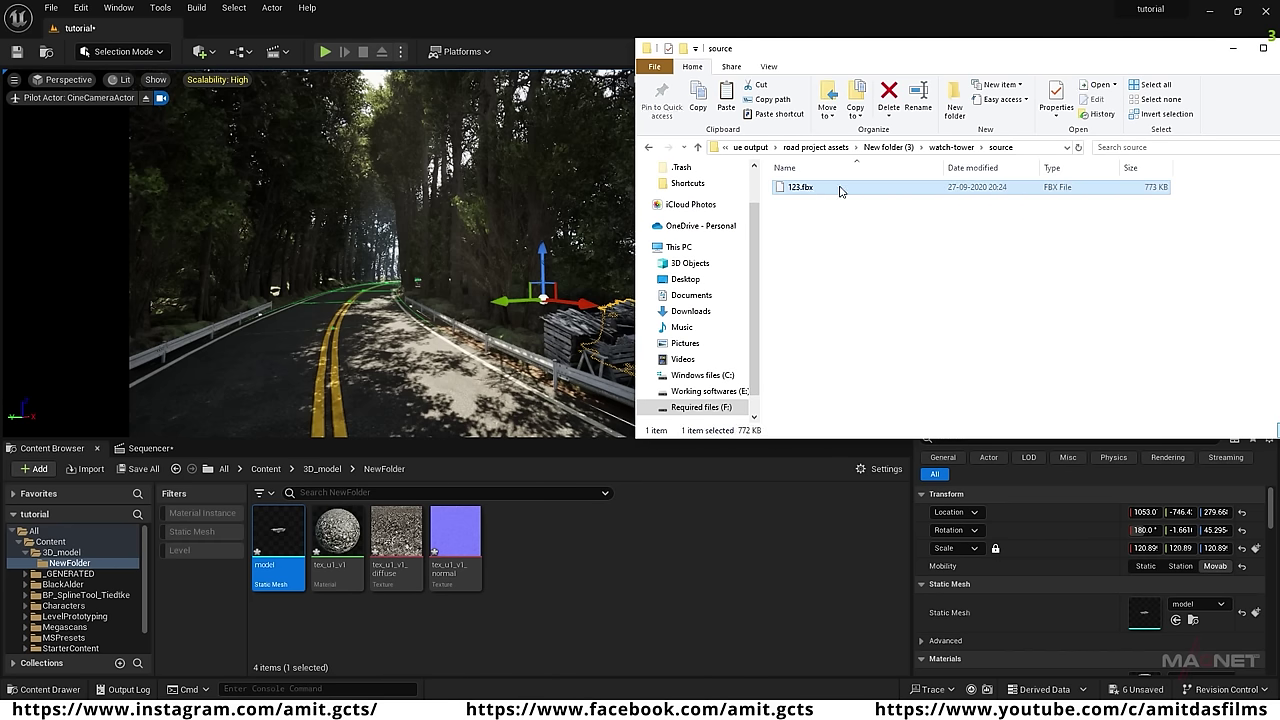
Back in Unreal Engine, create a folder named NewFolder1 inside 3D_model and open it.
{"action": "left_click", "coordinate": [580, 588]}
{"action": "key", "text": "alt+Left"}
{"action": "right_click", "coordinate": [502, 553]}
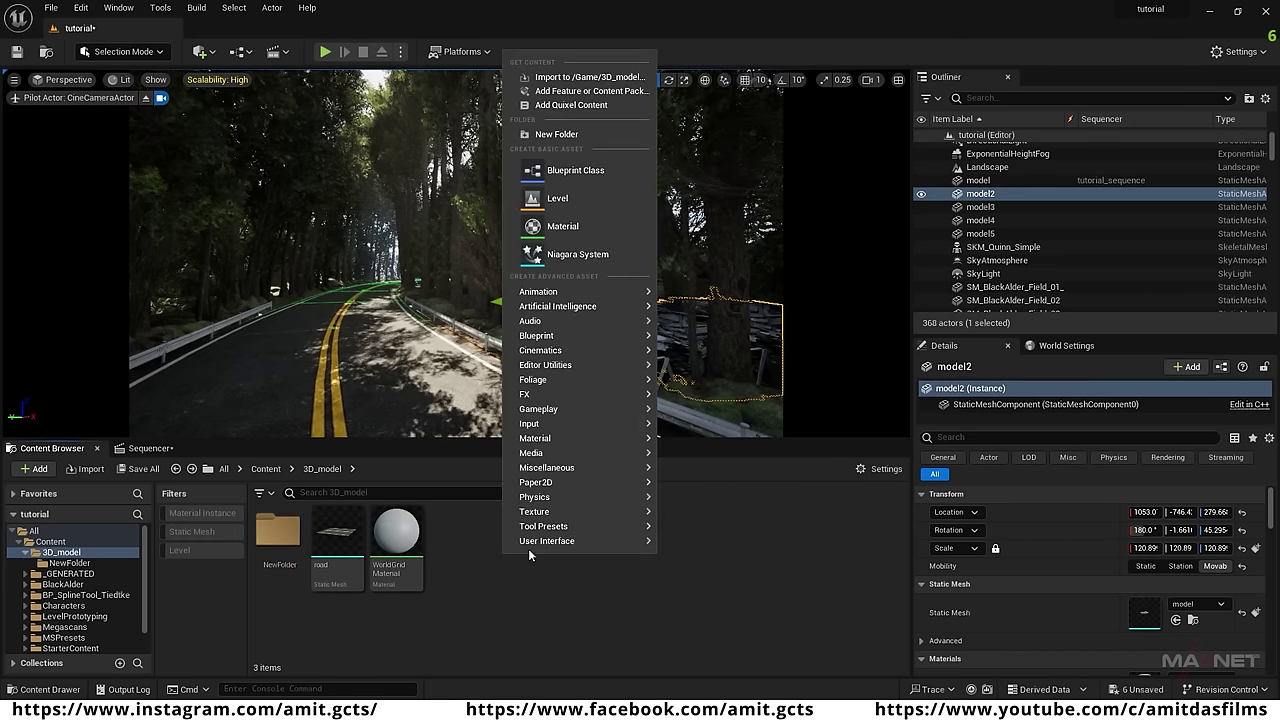
{"action": "key", "text": "Escape"}
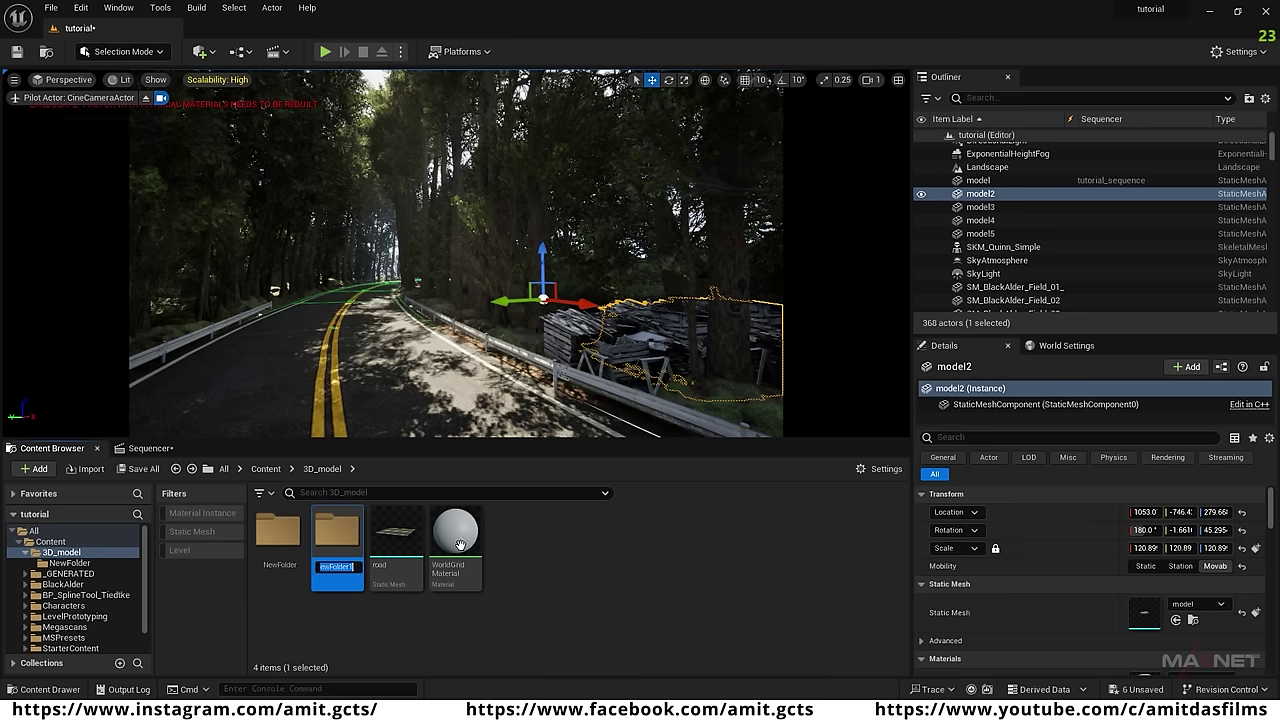
{"action": "key", "text": "Return"}
{"action": "double_click", "coordinate": [345, 560]}
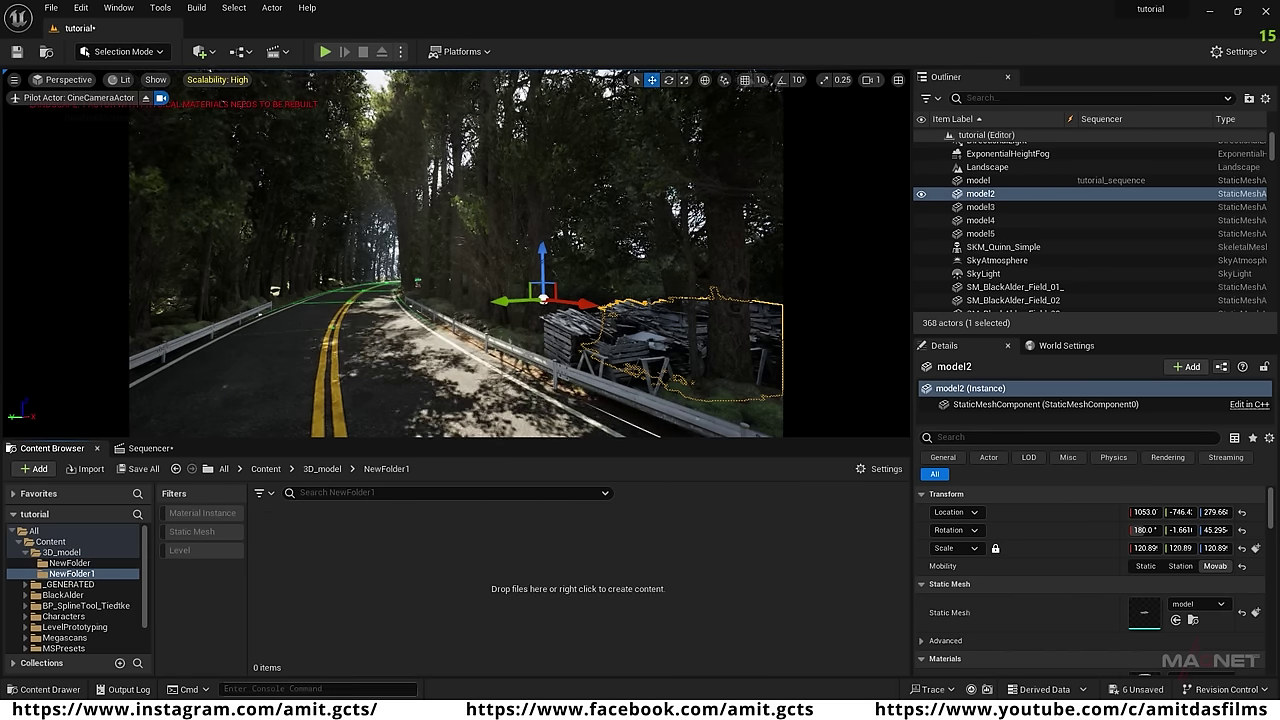
Import all meshes of 123.fbx into NewFolder1 with Force Front XAxis disabled and dismiss the message log.
{"action": "left_click", "coordinate": [285, 708]}
{"action": "left_click_drag", "start_coordinate": [825, 192], "coordinate": [343, 575]}
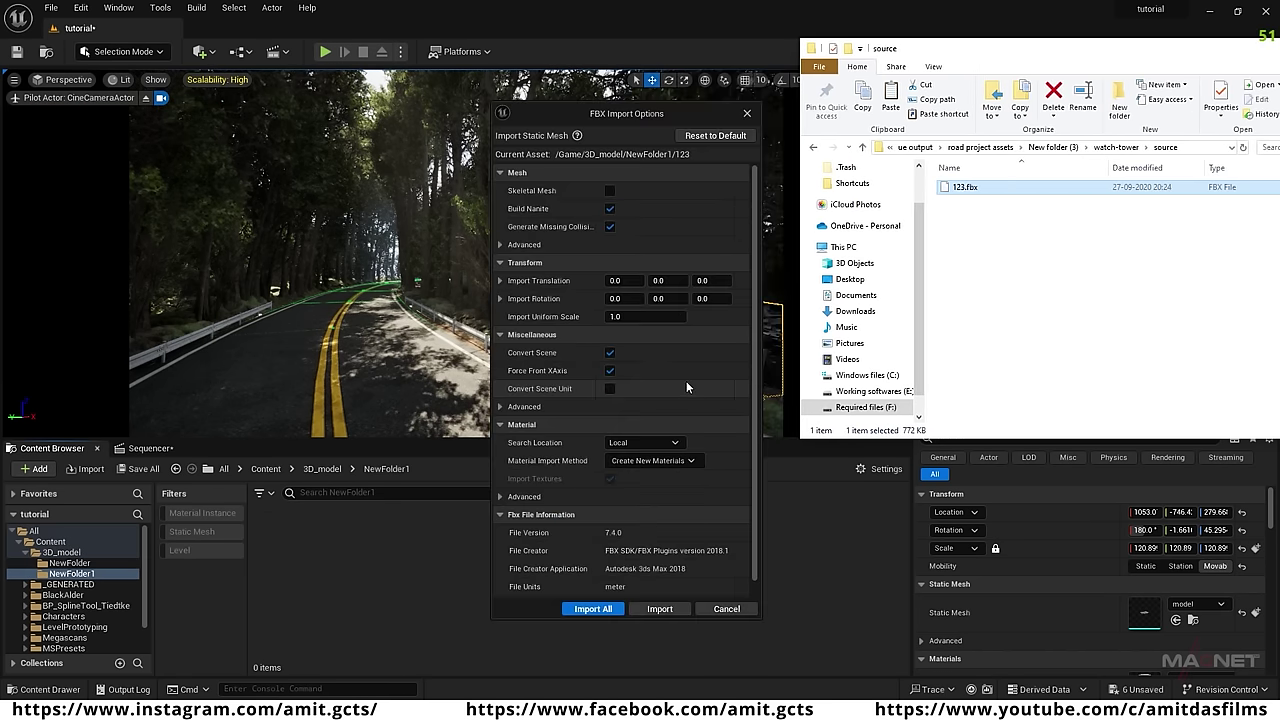
{"action": "left_click", "coordinate": [610, 371]}
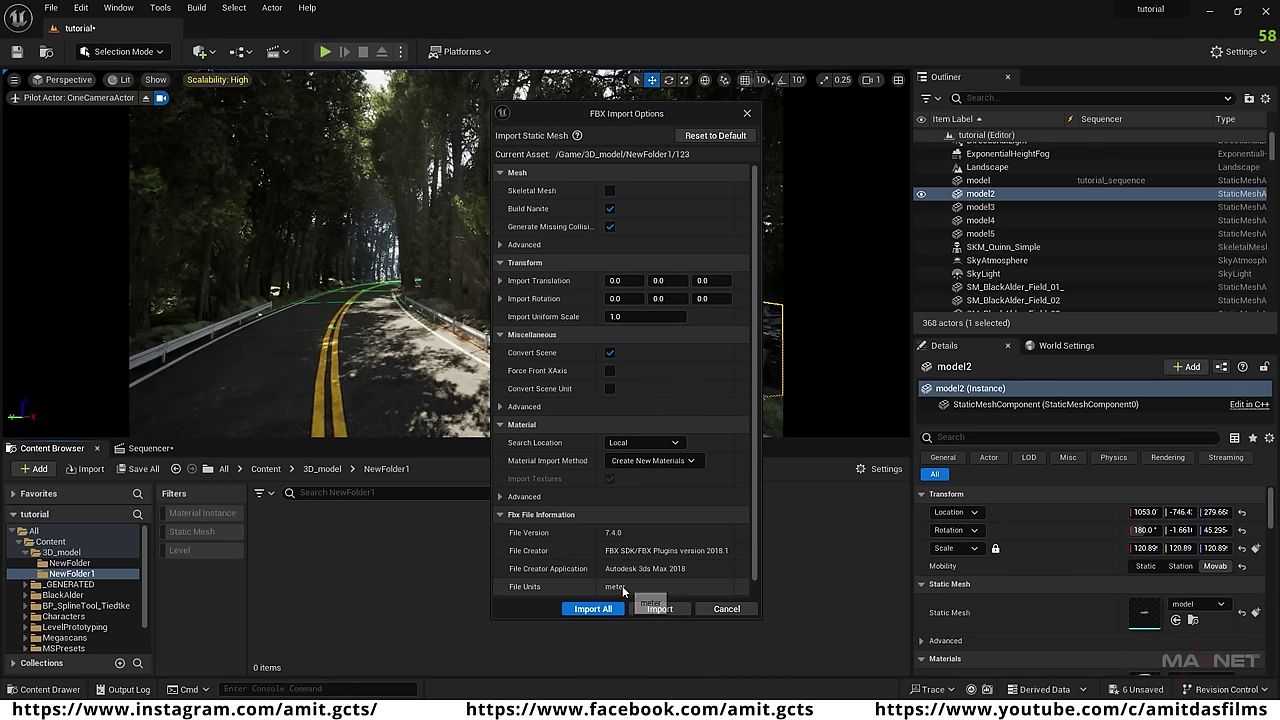
{"action": "left_click", "coordinate": [599, 609]}
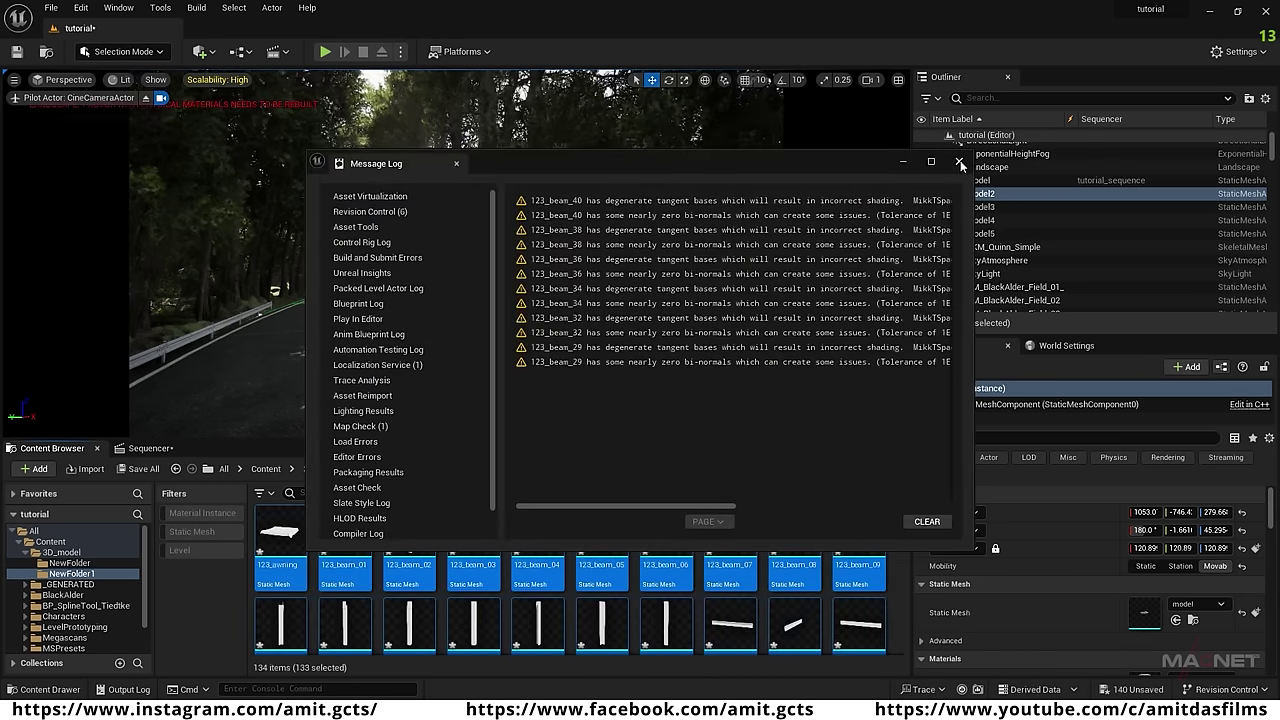
{"action": "left_click", "coordinate": [959, 162]}
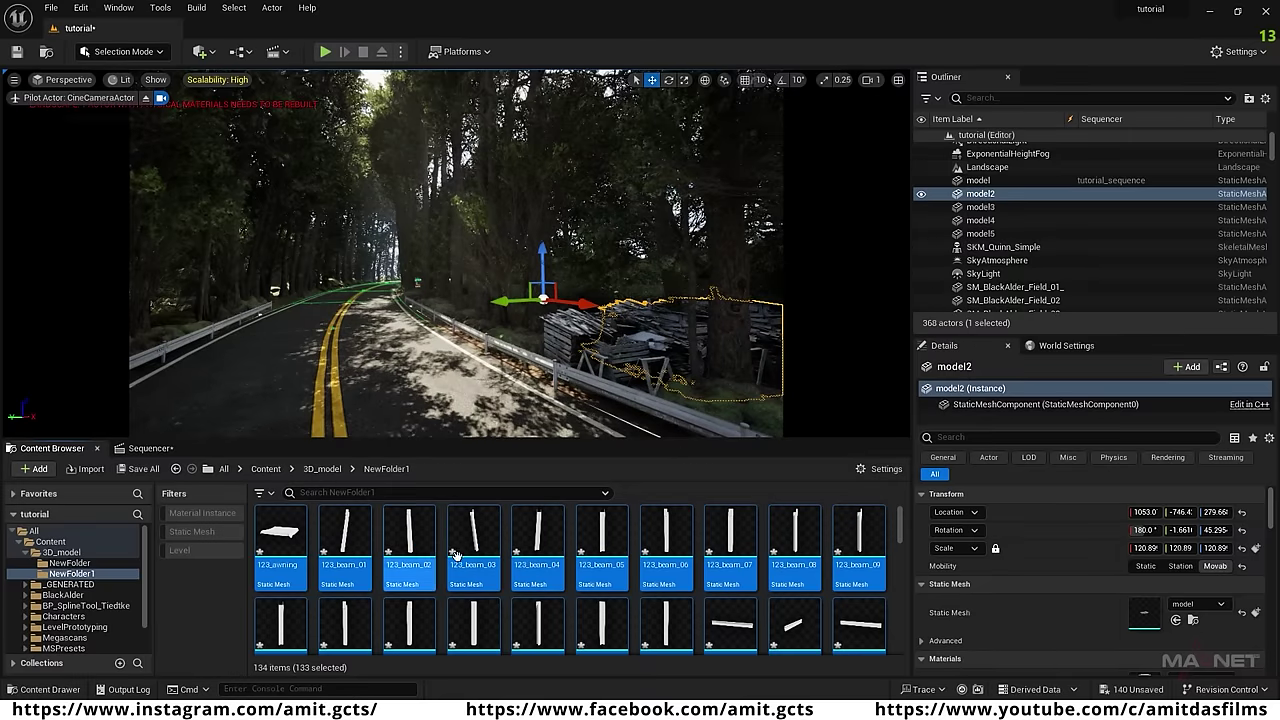
Import the five watchtower textures from the watch-tower textures folder into NewFolder1.
{"action": "scroll", "coordinate": [563, 617], "scroll_direction": "down", "scroll_amount": 3}
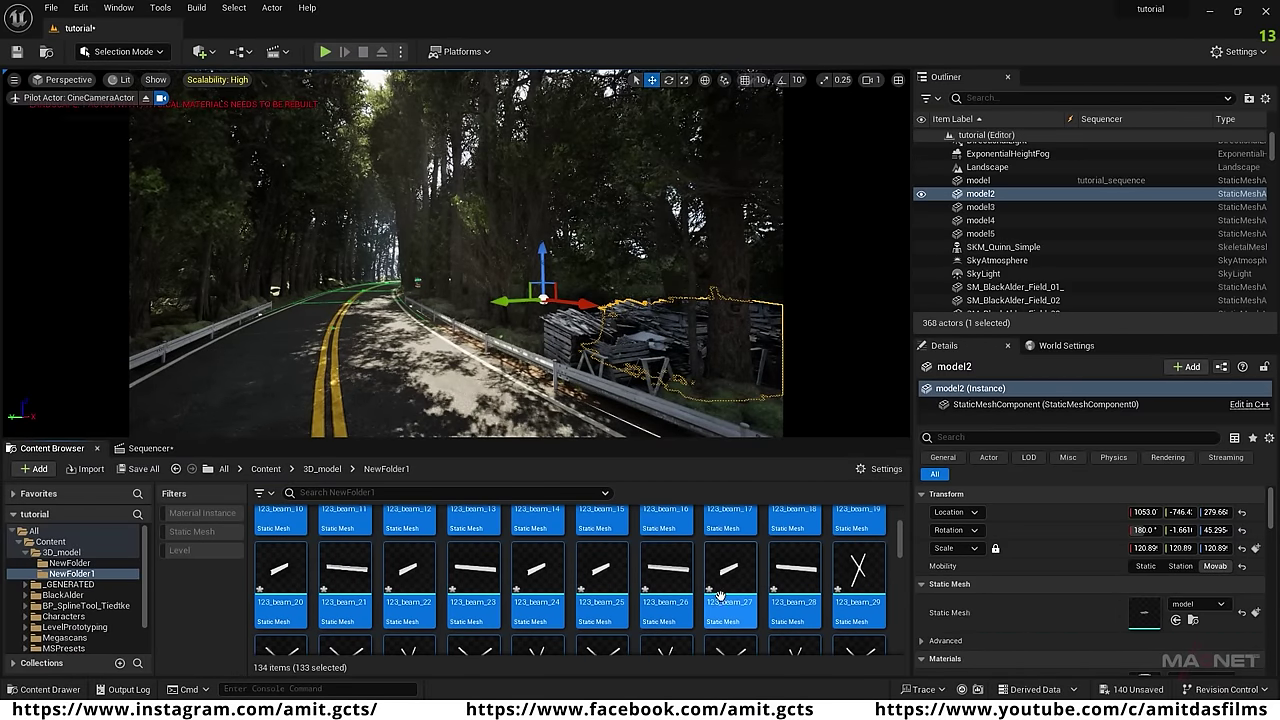
{"action": "scroll", "coordinate": [698, 597], "scroll_direction": "down", "scroll_amount": 6}
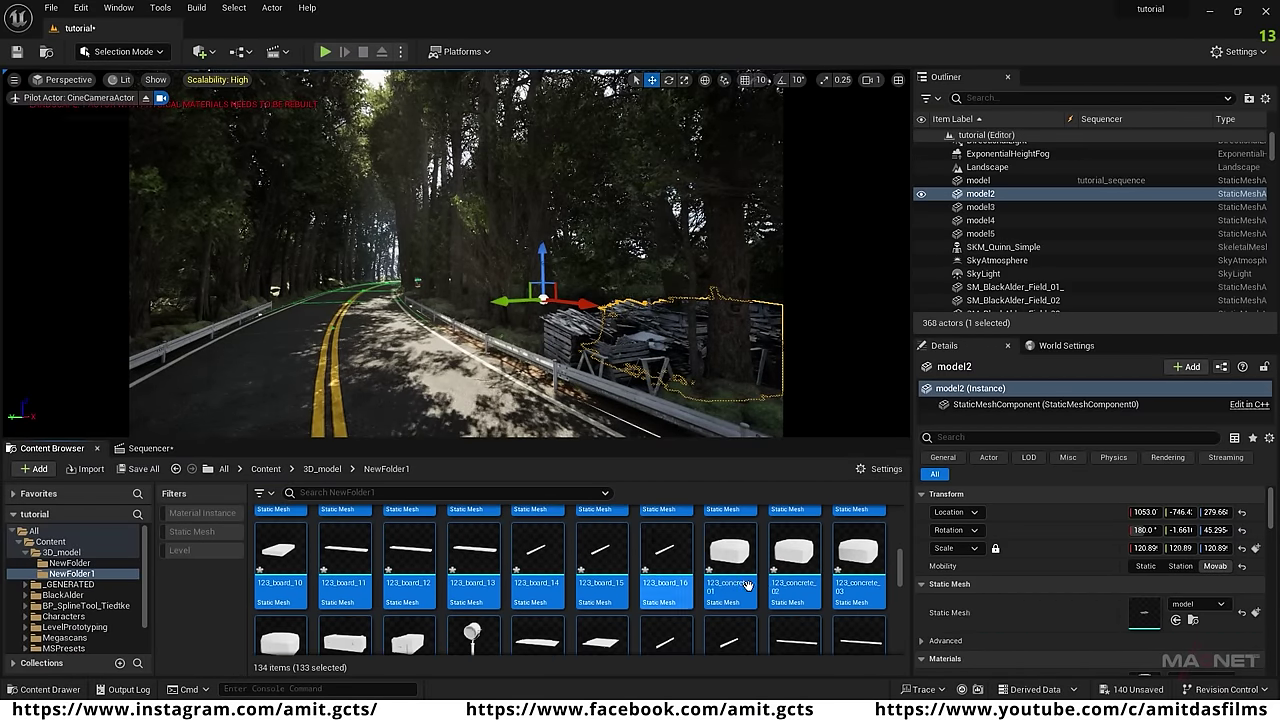
{"action": "scroll", "coordinate": [649, 591], "scroll_direction": "down", "scroll_amount": 8}
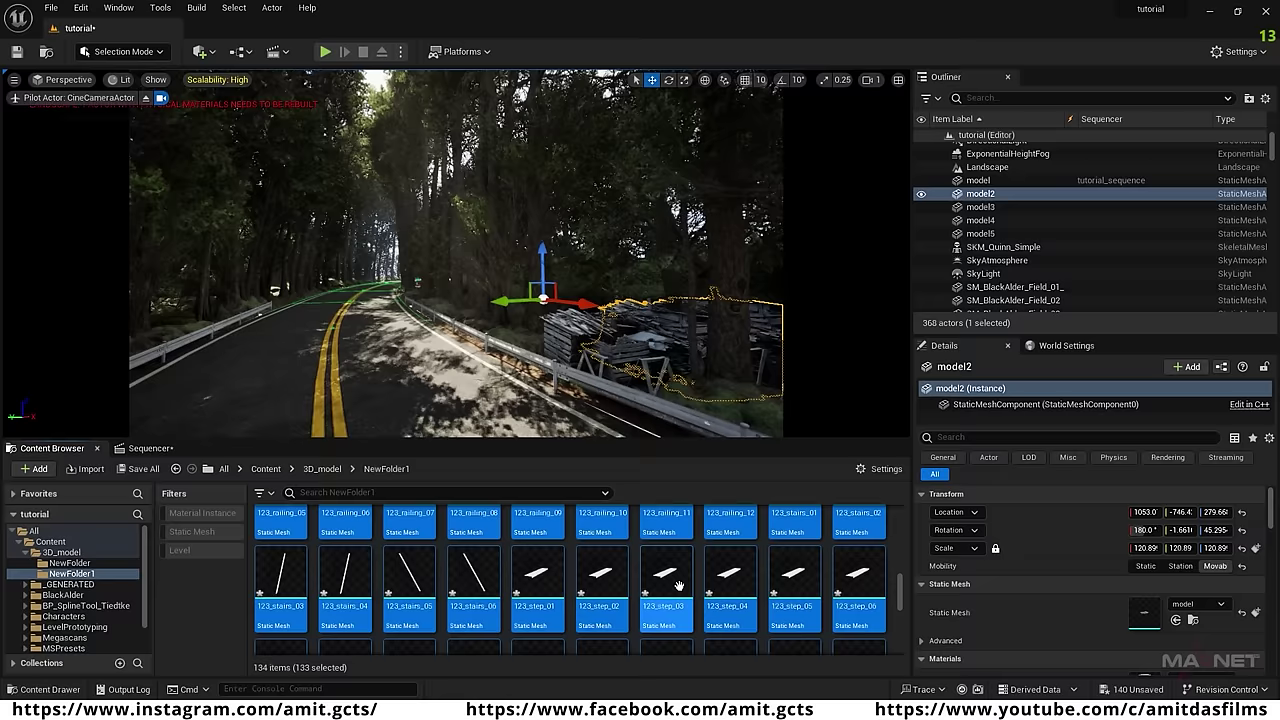
{"action": "scroll", "coordinate": [625, 602], "scroll_direction": "down", "scroll_amount": 3}
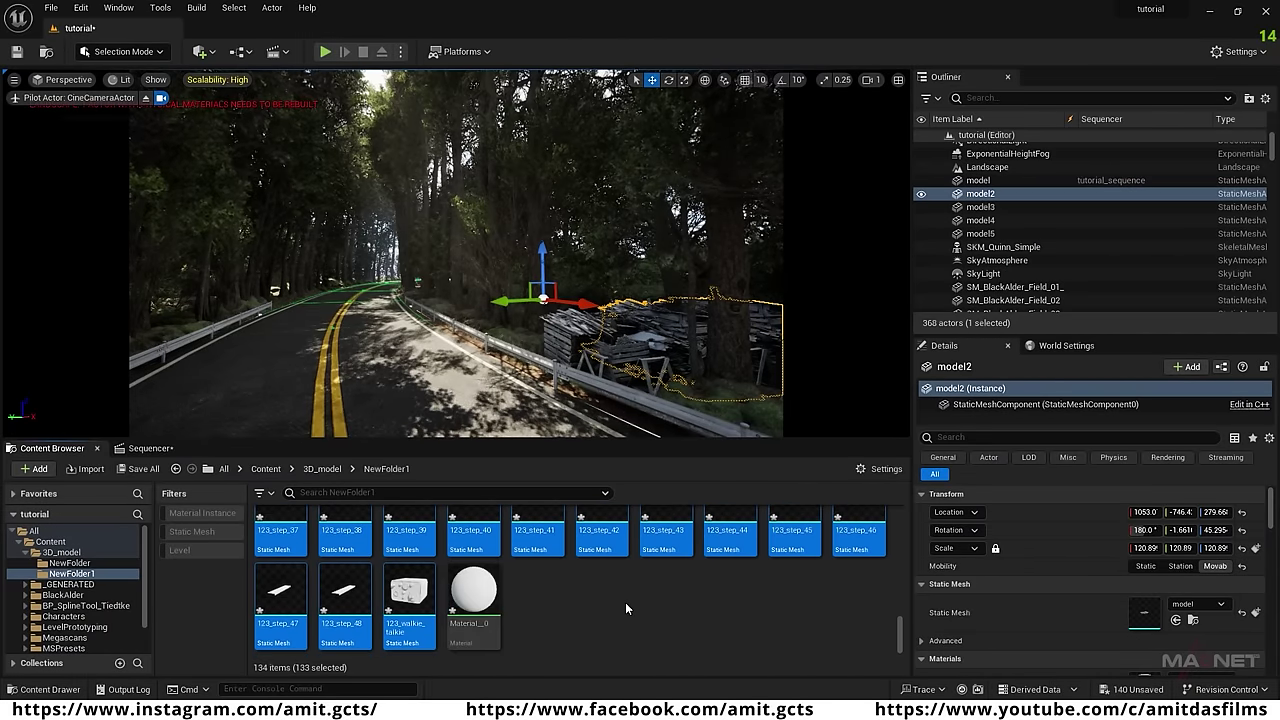
{"action": "left_click", "coordinate": [458, 585]}
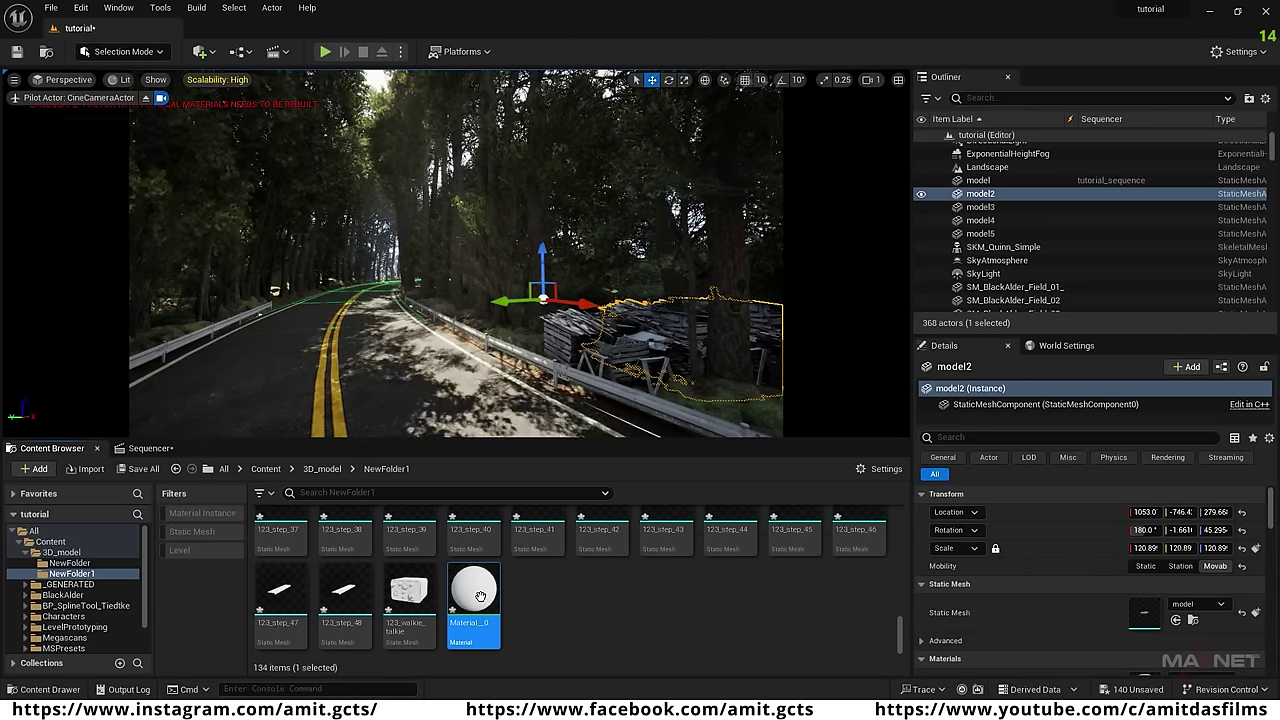
{"action": "left_click", "coordinate": [294, 710]}
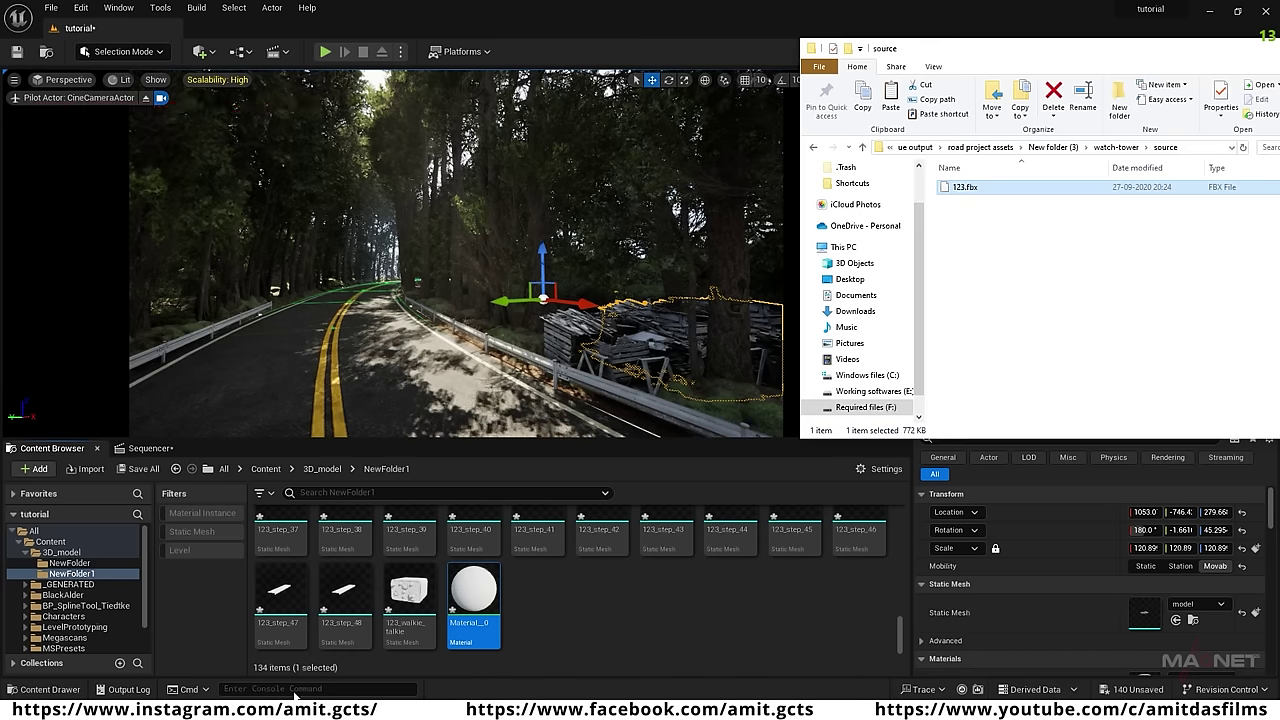
{"action": "key", "text": "alt+Up"}
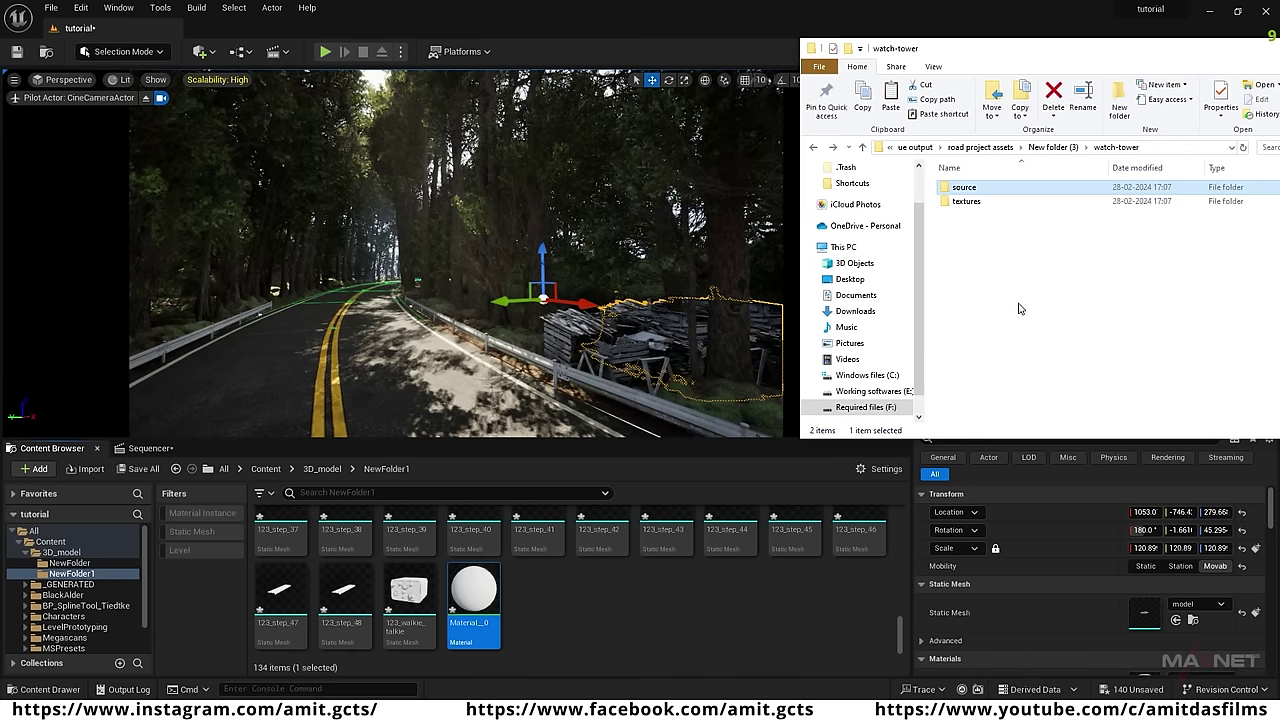
{"action": "double_click", "coordinate": [966, 201]}
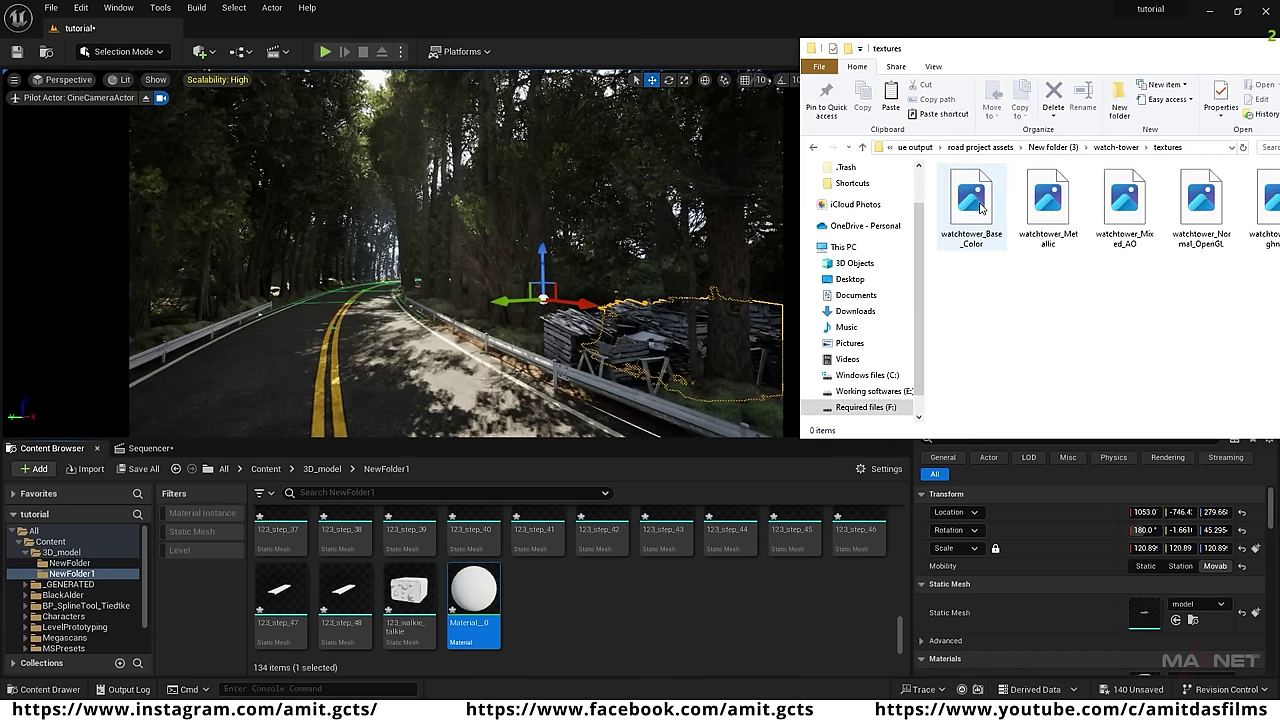
{"action": "left_click_drag", "start_coordinate": [1101, 48], "coordinate": [904, 47]}
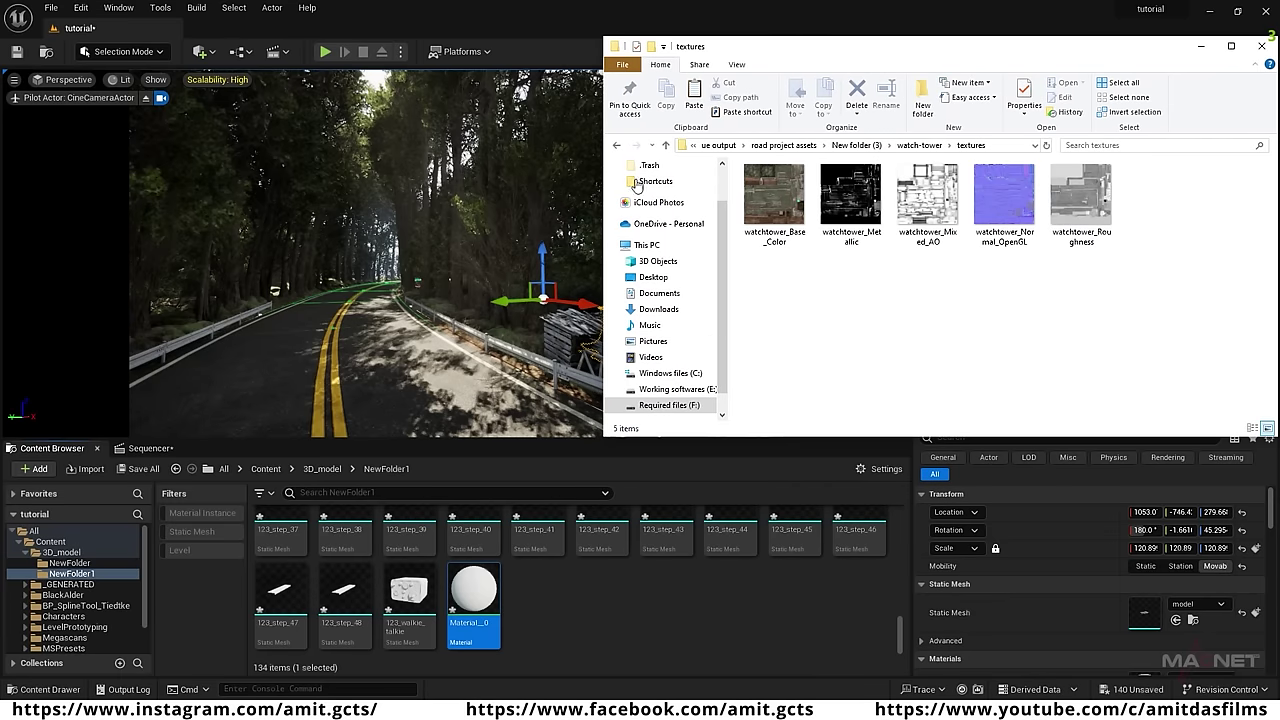
{"action": "left_click_drag", "start_coordinate": [1170, 318], "coordinate": [593, 616]}
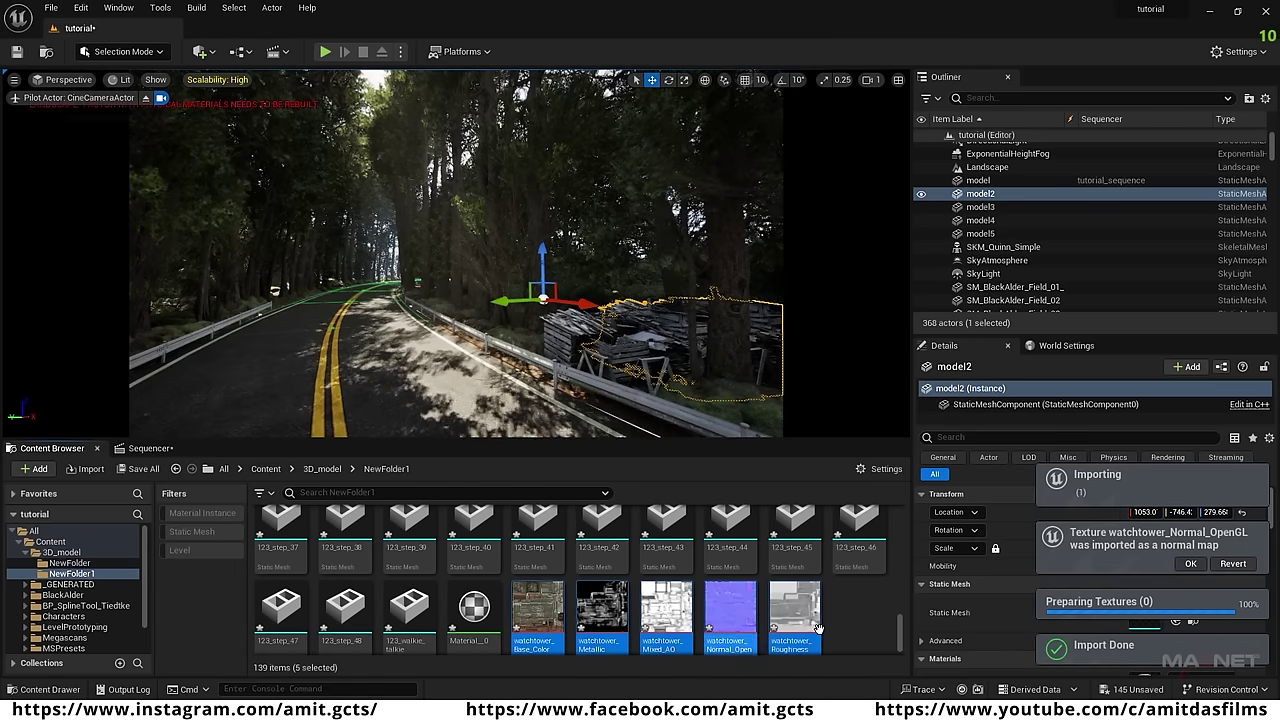
Open Material__0 in an enlarged material editor and delete the color parameter node feeding Base Color.
{"action": "double_click", "coordinate": [474, 613]}
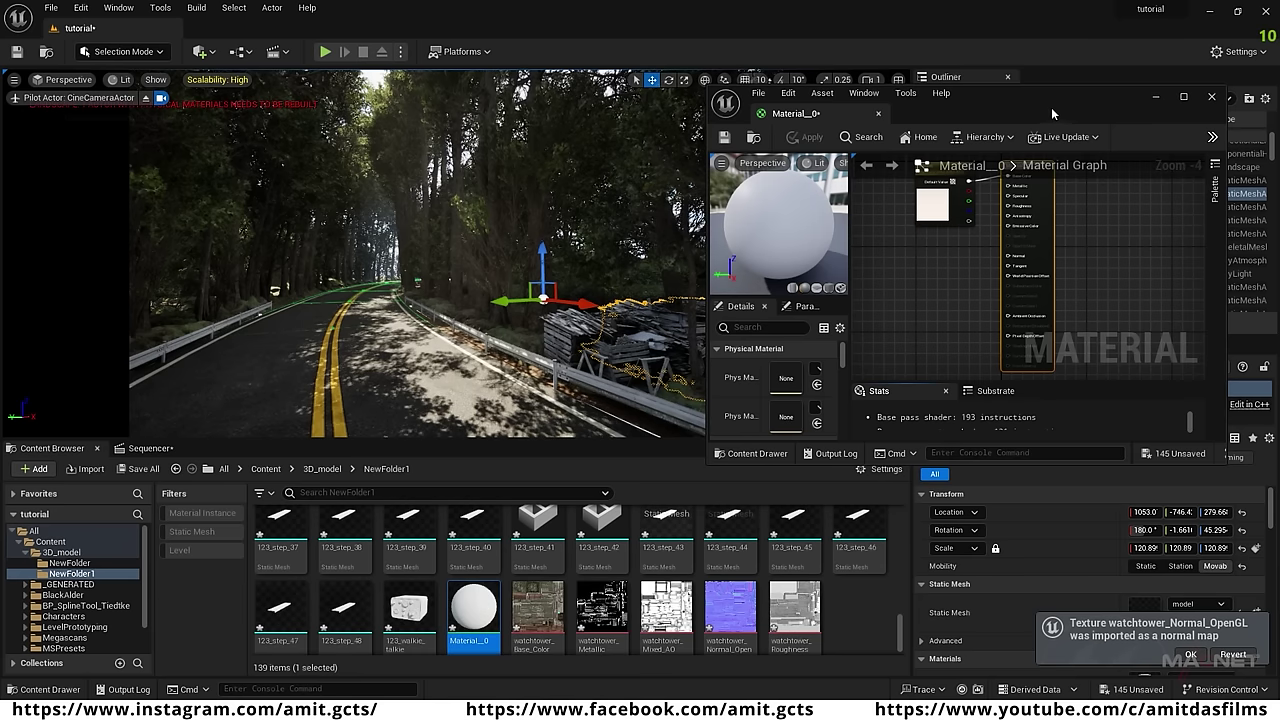
{"action": "left_click_drag", "start_coordinate": [1047, 97], "coordinate": [673, 27]}
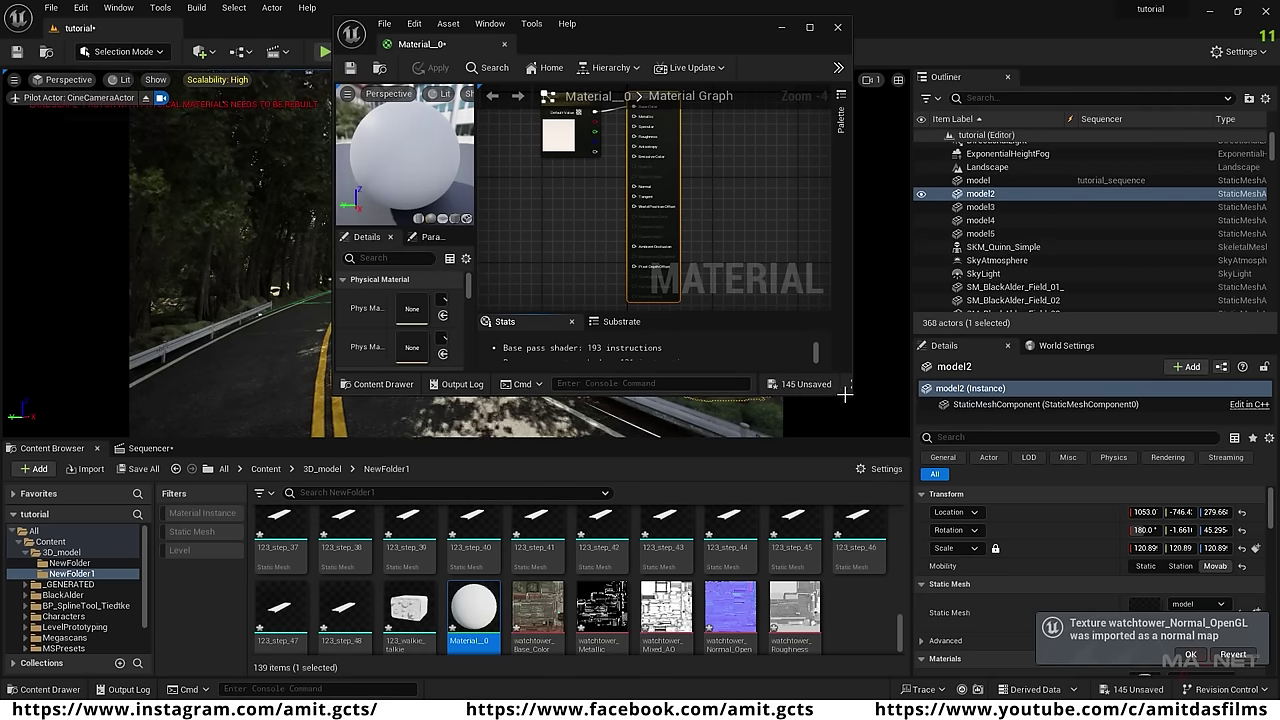
{"action": "left_click_drag", "start_coordinate": [849, 398], "coordinate": [1087, 541]}
{"action": "right_click_drag", "start_coordinate": [649, 264], "coordinate": [868, 284]}
{"action": "left_click_drag", "start_coordinate": [895, 162], "coordinate": [677, 162]}
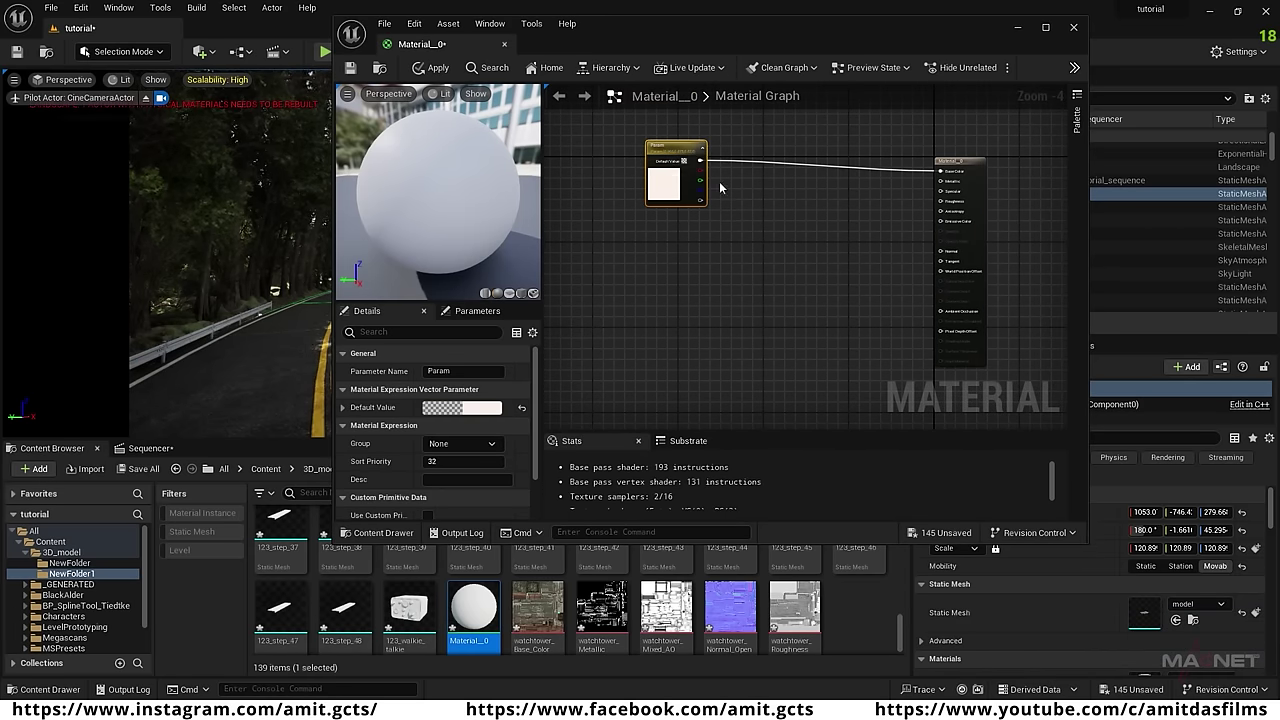
{"action": "key", "text": "Delete"}
Connect the watchtower base color, metallic, mixed AO, normal and roughness textures to Material__0's Base Color, Metallic, Ambient Occlusion, Normal and Roughness inputs.
{"action": "left_click_drag", "start_coordinate": [541, 624], "coordinate": [950, 175]}
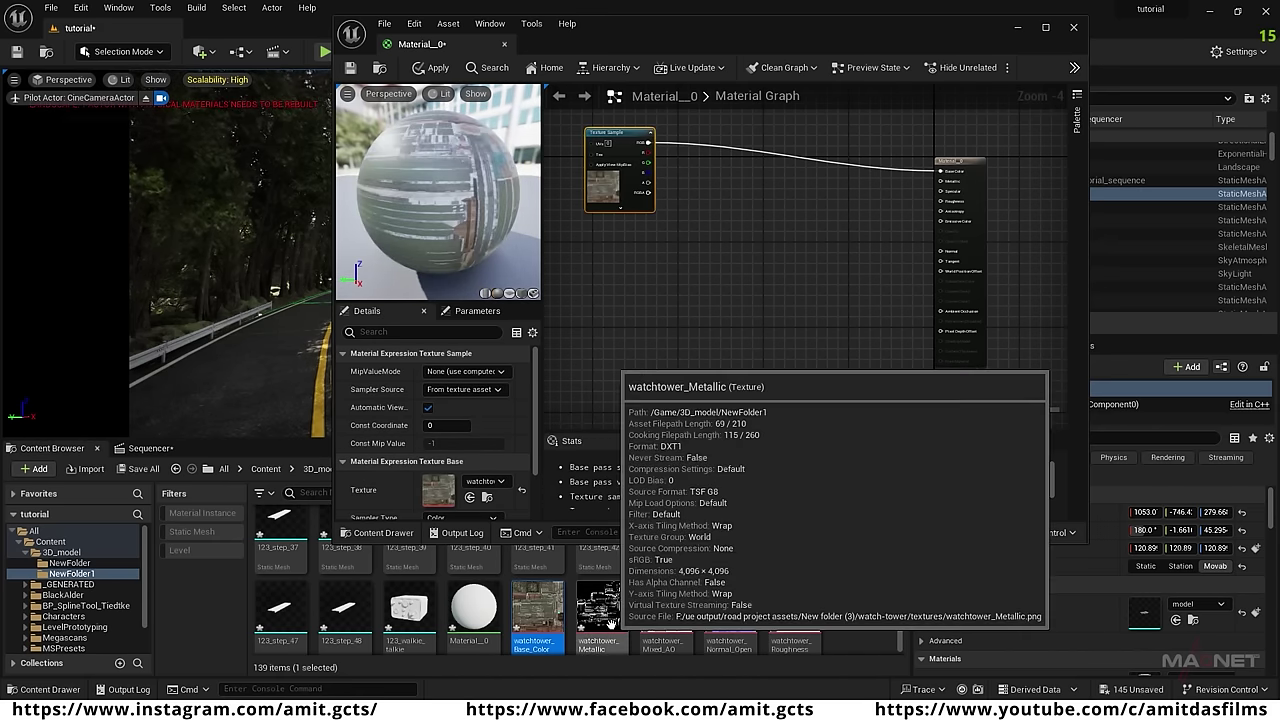
{"action": "left_click_drag", "start_coordinate": [610, 620], "coordinate": [947, 182]}
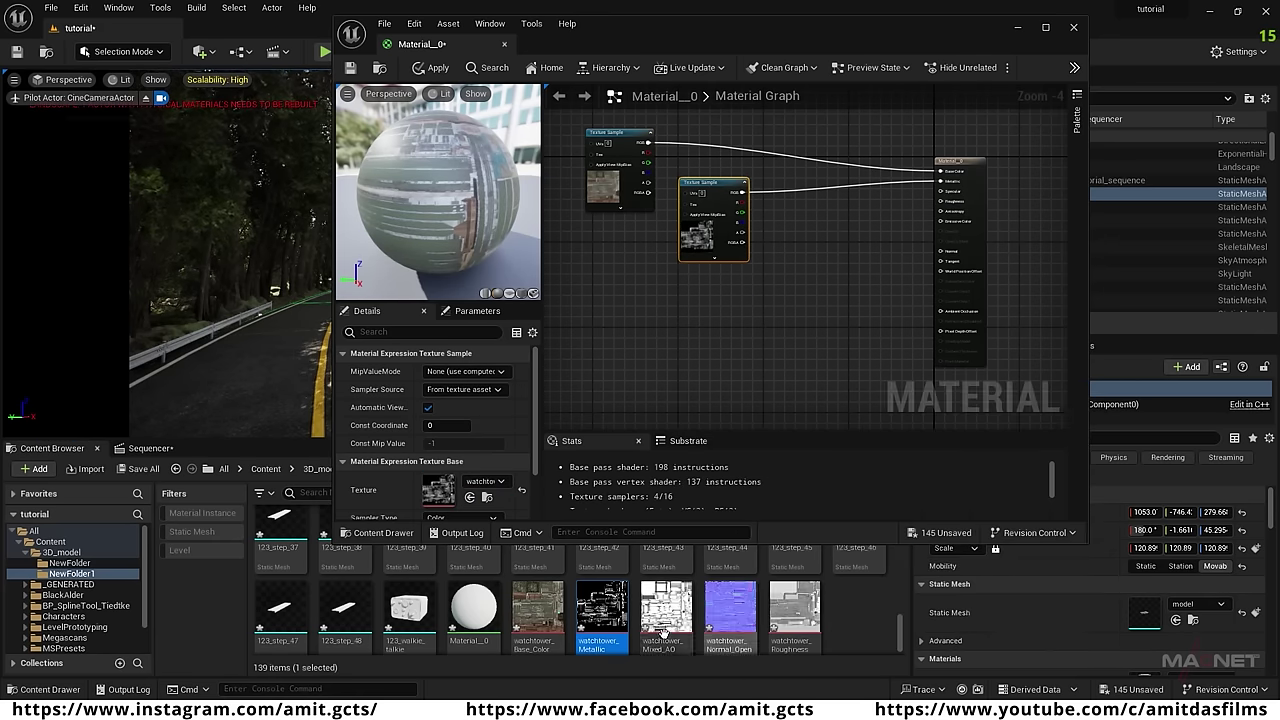
{"action": "left_click_drag", "start_coordinate": [670, 617], "coordinate": [946, 312]}
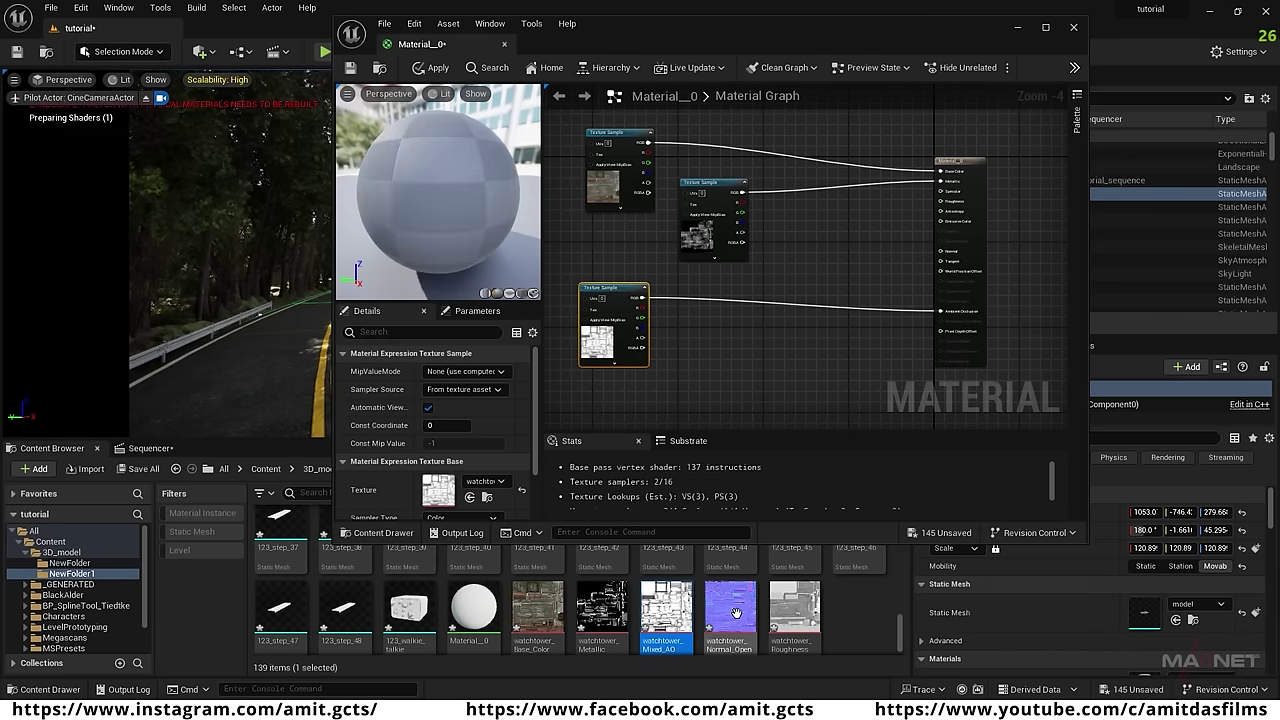
{"action": "left_click_drag", "start_coordinate": [730, 615], "coordinate": [942, 251]}
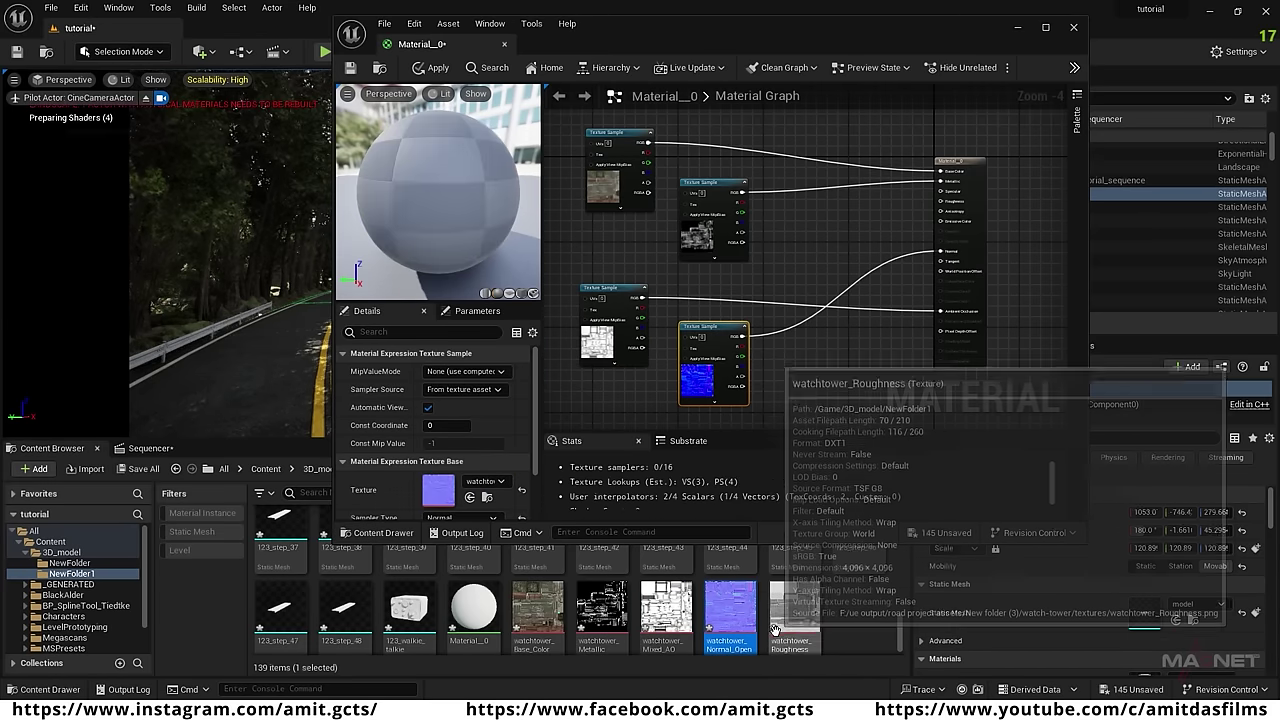
{"action": "left_click_drag", "start_coordinate": [799, 614], "coordinate": [941, 202]}
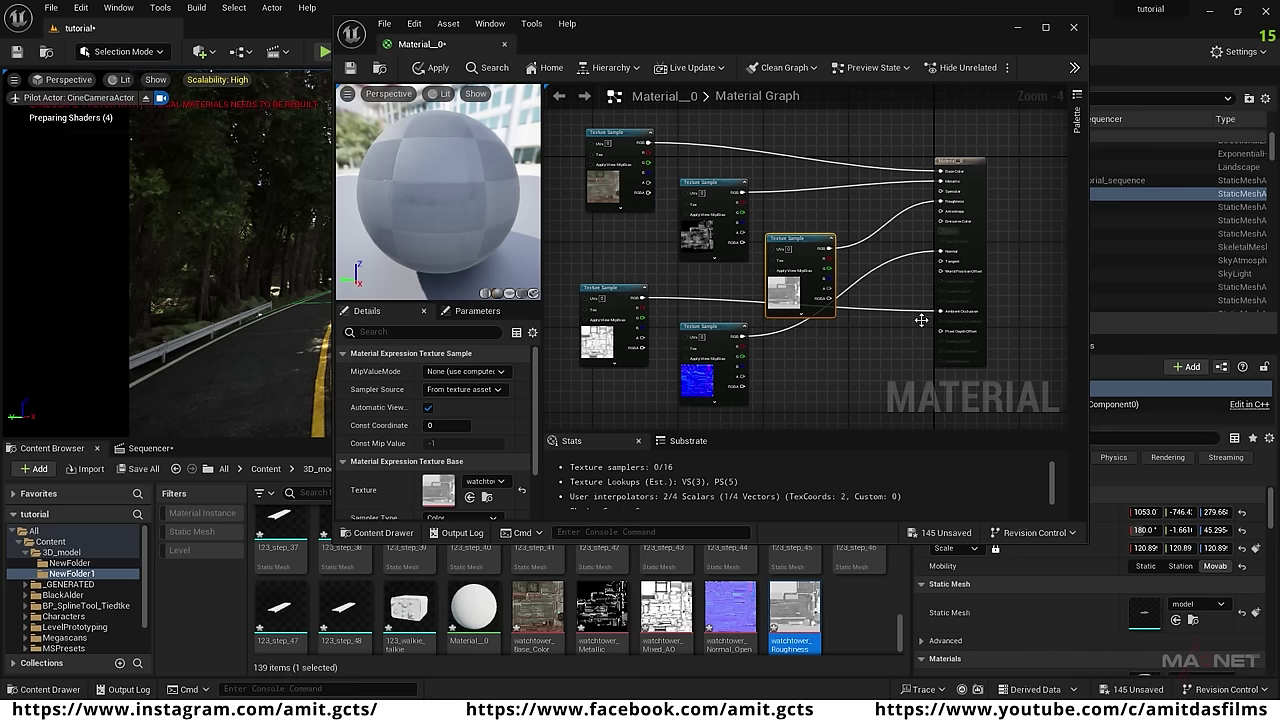
Apply and save the Material__0 changes and return to the level editor.
{"action": "left_click", "coordinate": [437, 70]}
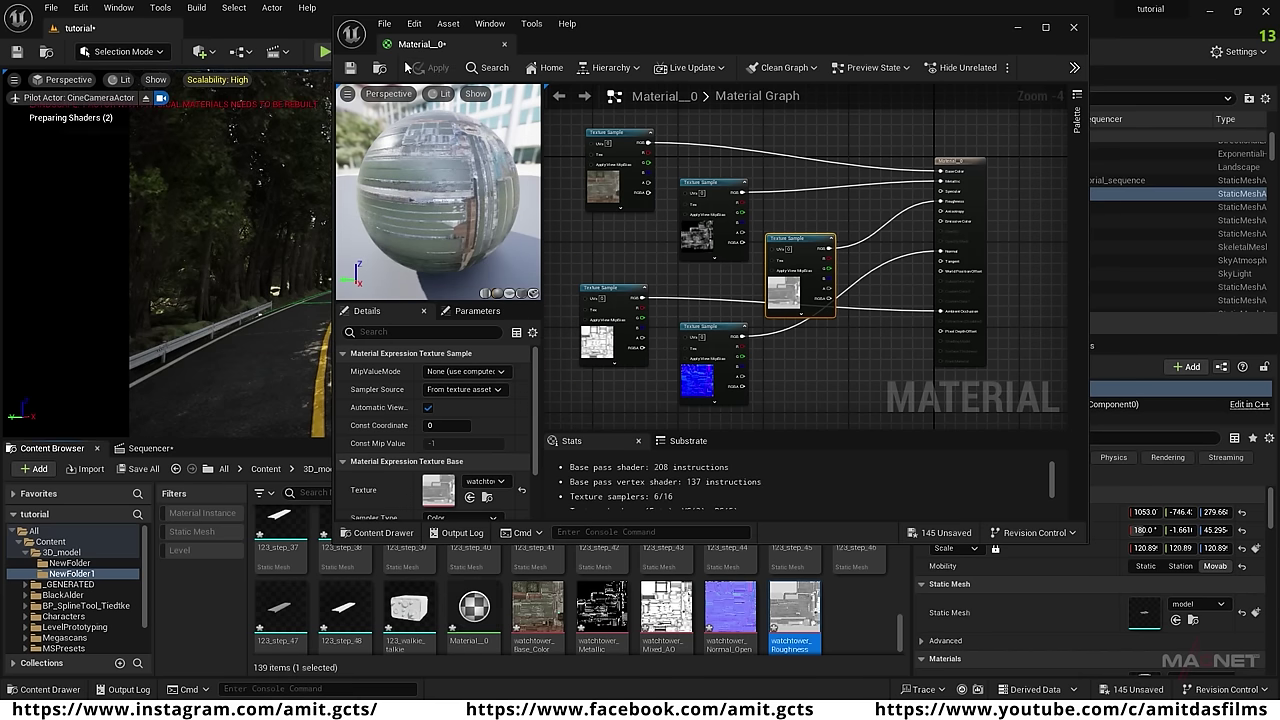
{"action": "left_click", "coordinate": [349, 67]}
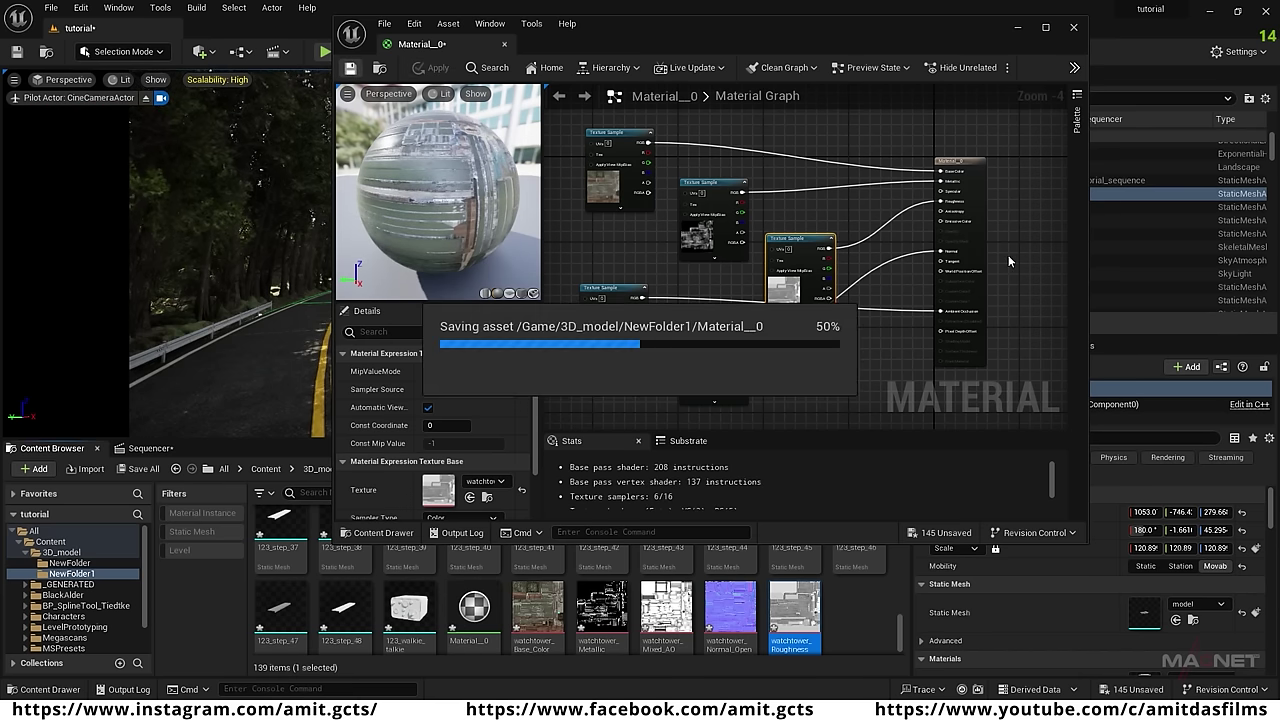
{"action": "left_click", "coordinate": [675, 467]}
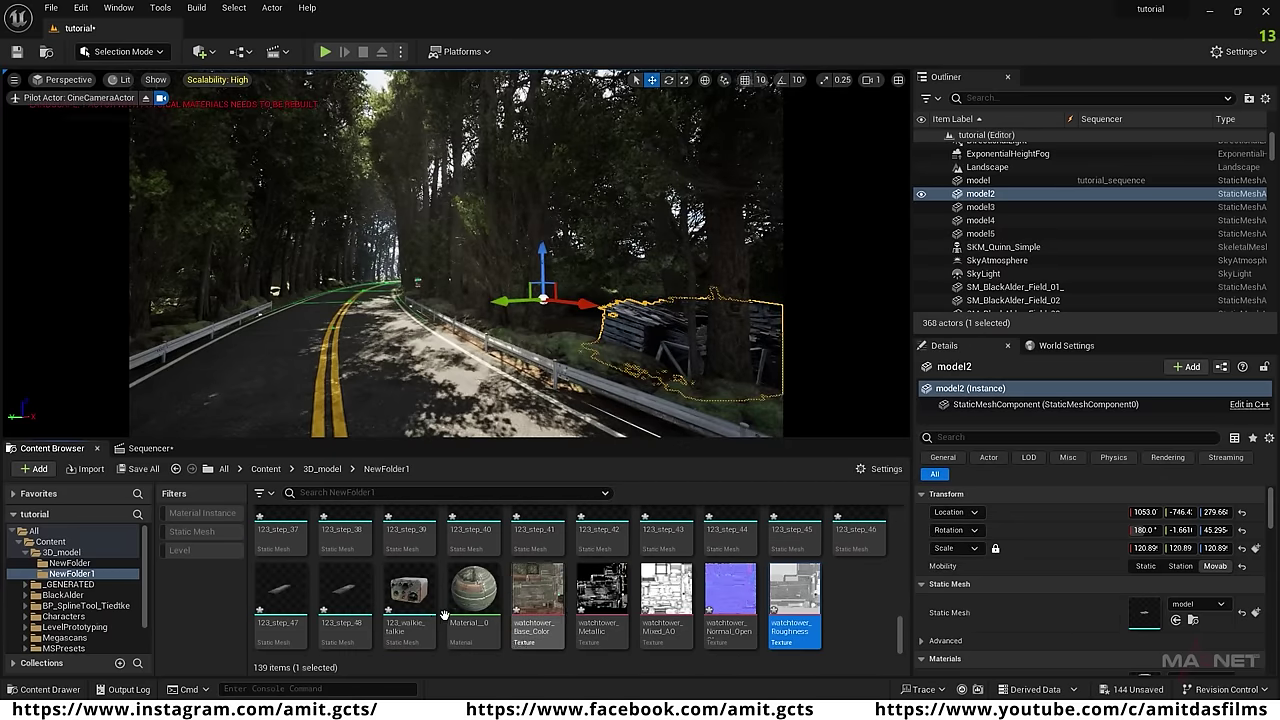
Place all 133 watch tower meshes, from 123_awning to 123_walkie_talkie in NewFolder1, together on the road.
{"action": "scroll", "coordinate": [450, 600], "scroll_direction": "up", "scroll_amount": 1}
{"action": "scroll", "coordinate": [440, 590], "scroll_direction": "up", "scroll_amount": 4}
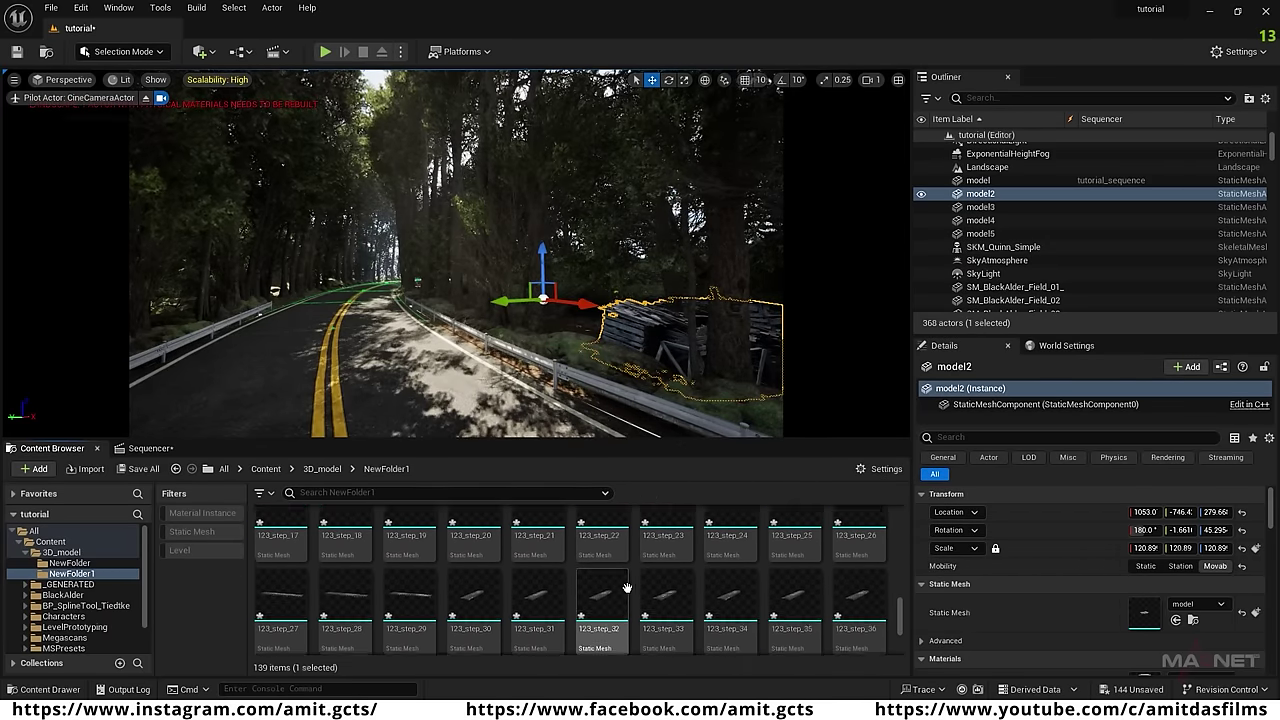
{"action": "scroll", "coordinate": [466, 575], "scroll_direction": "up", "scroll_amount": 5}
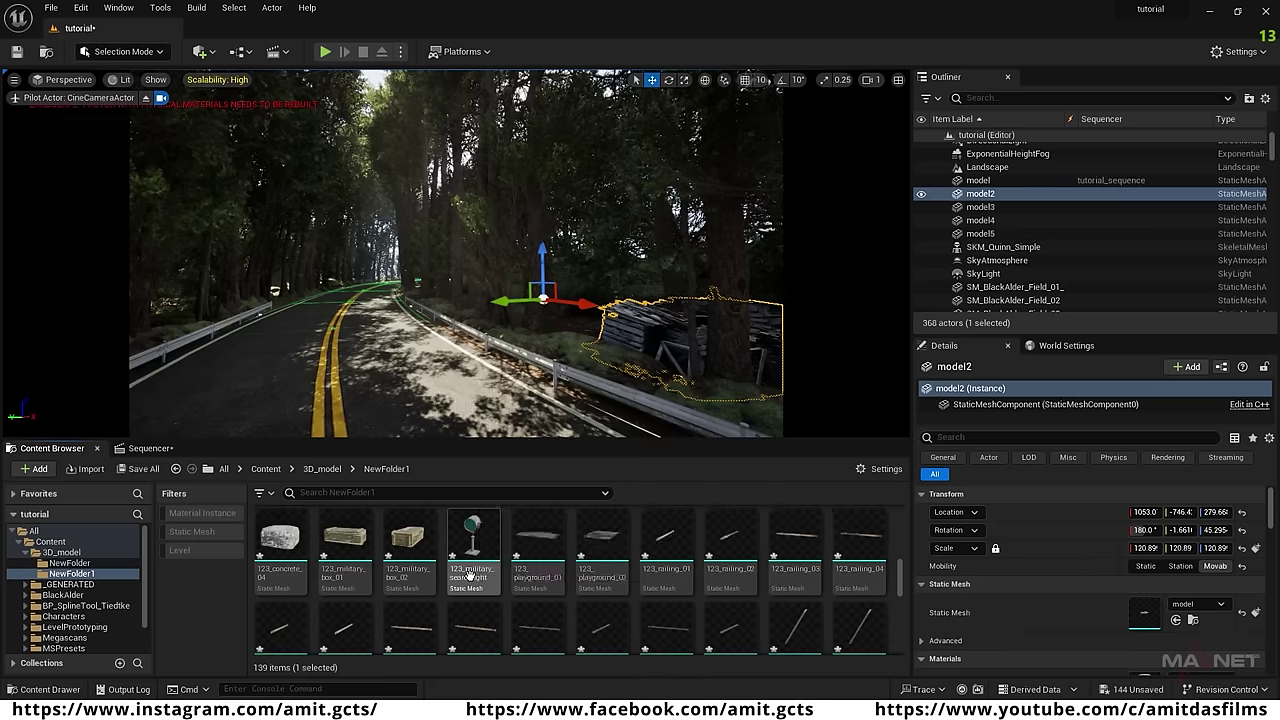
{"action": "scroll", "coordinate": [527, 581], "scroll_direction": "up", "scroll_amount": 3}
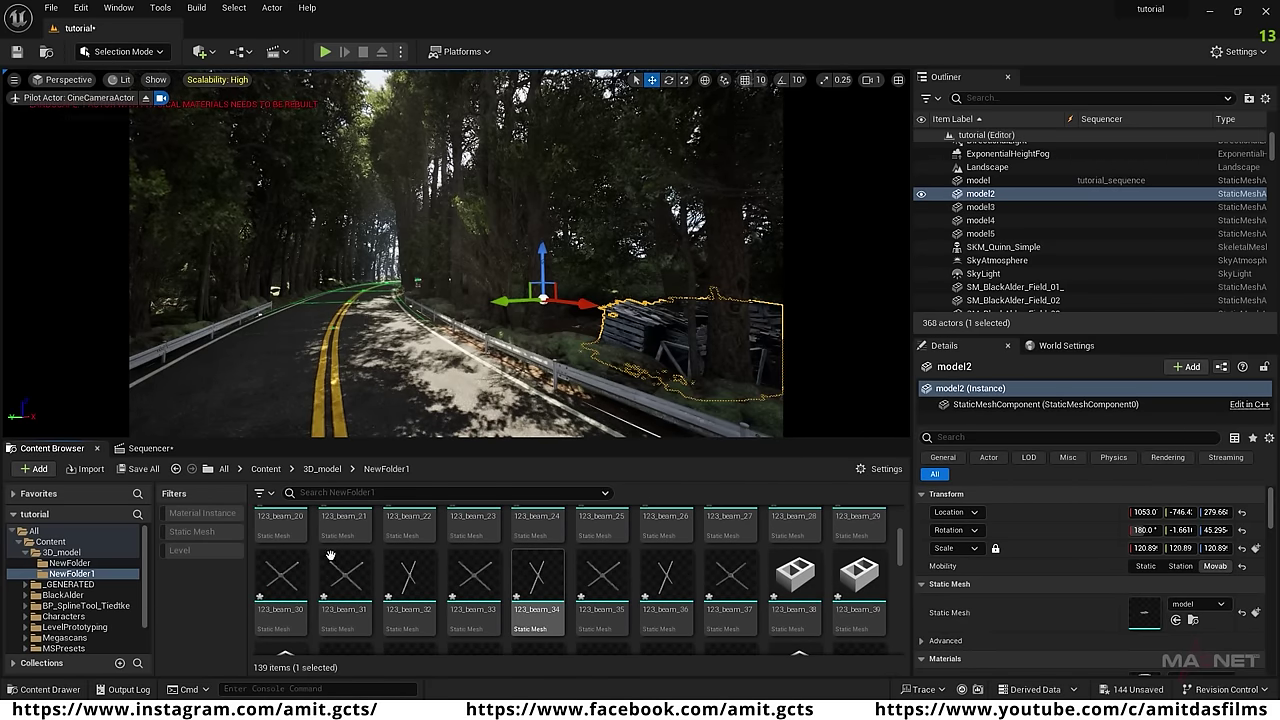
{"action": "scroll", "coordinate": [432, 595], "scroll_direction": "up", "scroll_amount": 5}
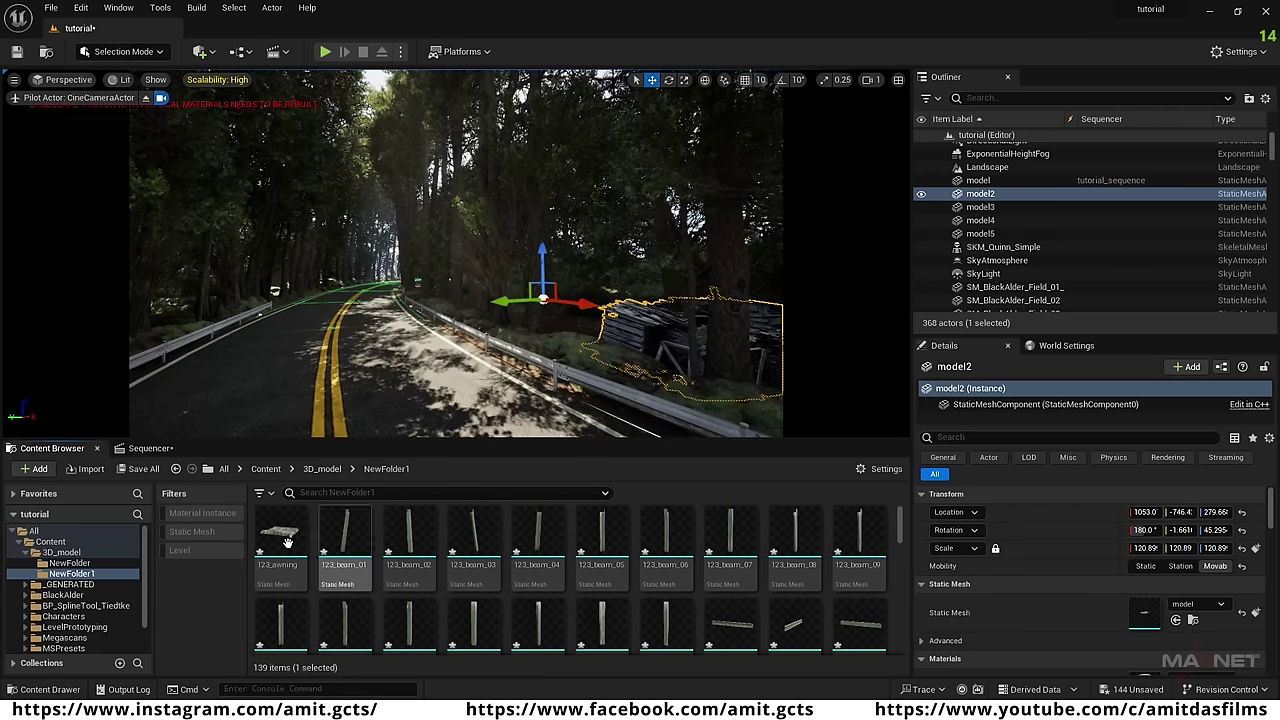
{"action": "left_click", "coordinate": [278, 545]}
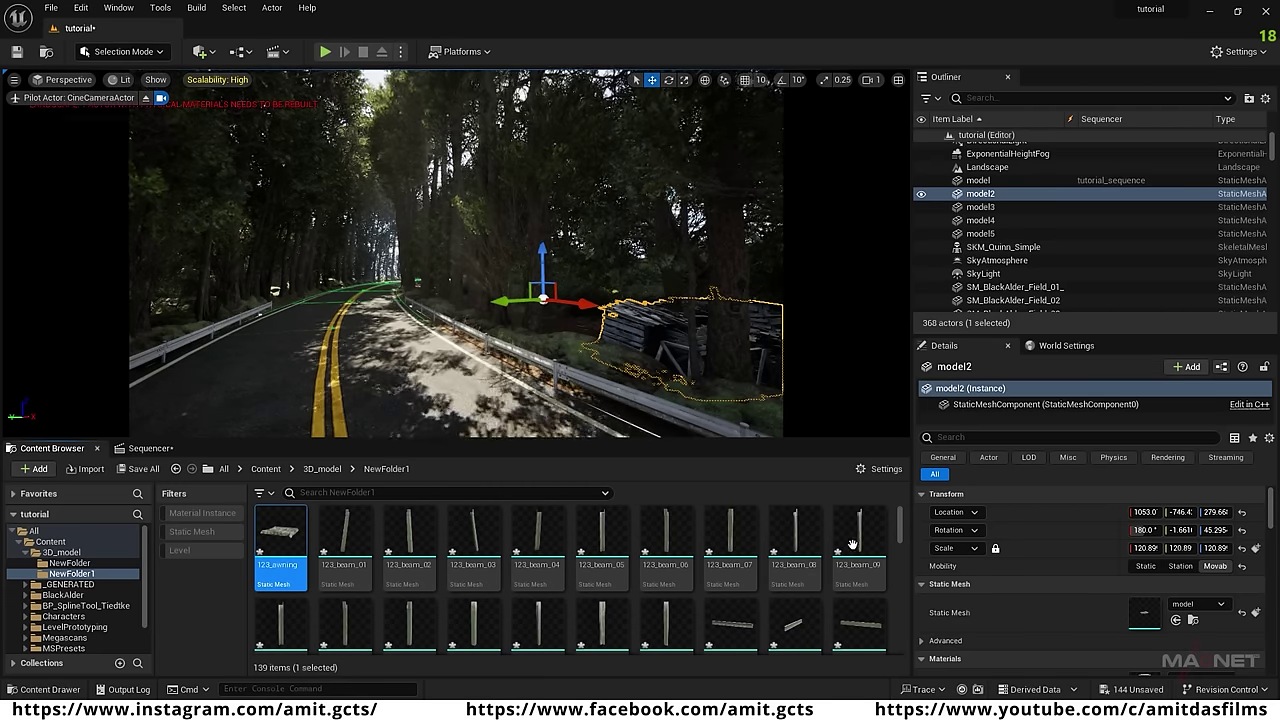
{"action": "left_click_drag", "start_coordinate": [899, 525], "coordinate": [895, 648]}
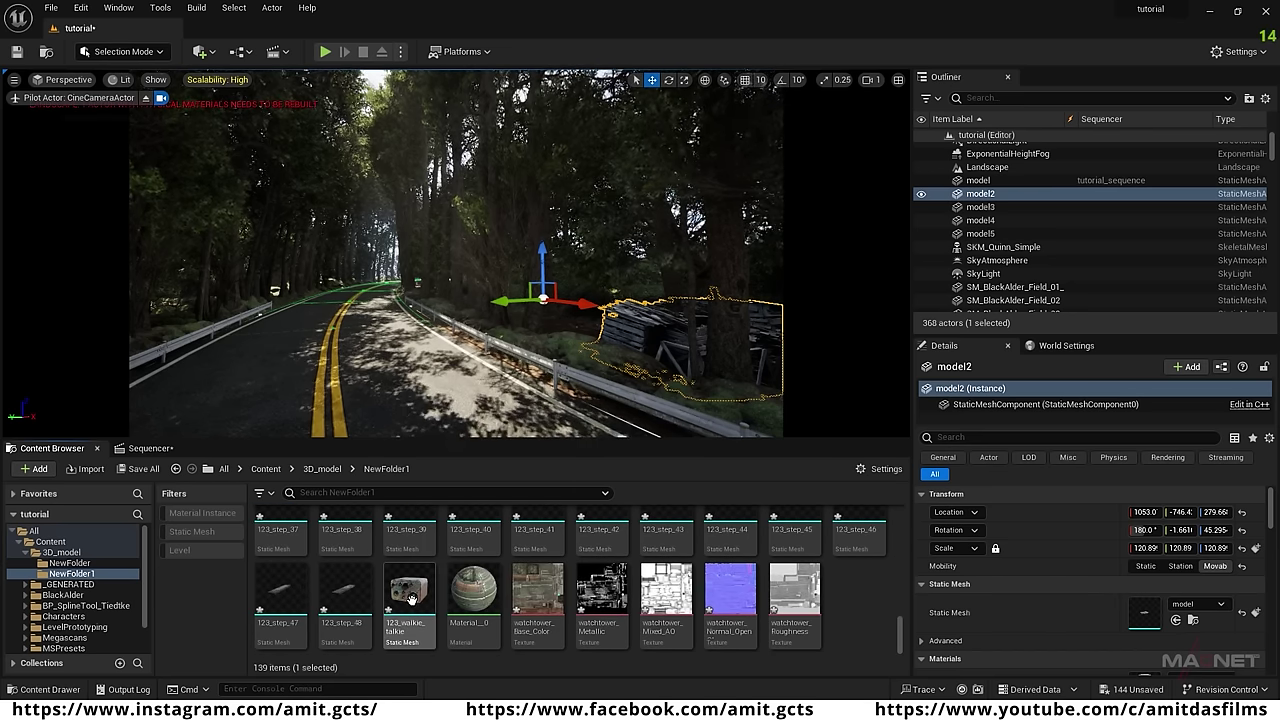
{"action": "left_click", "coordinate": [410, 598], "text": "shift"}
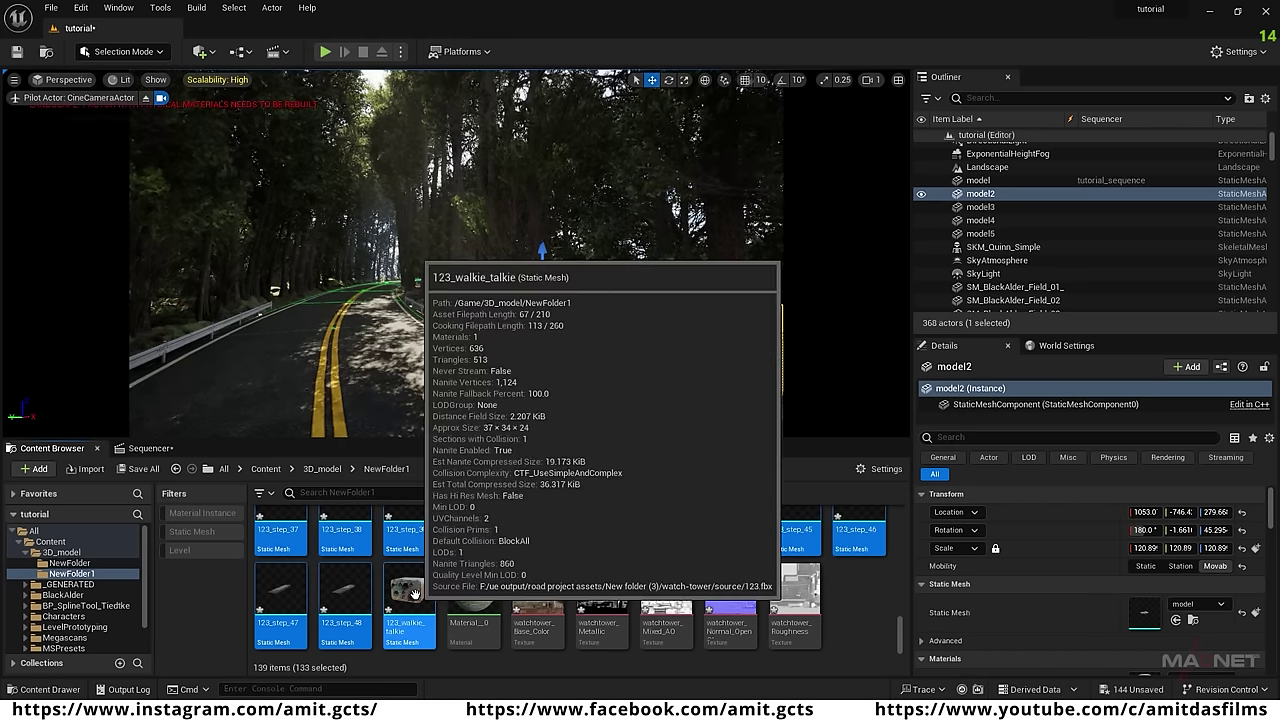
{"action": "left_click_drag", "start_coordinate": [415, 594], "coordinate": [358, 349]}
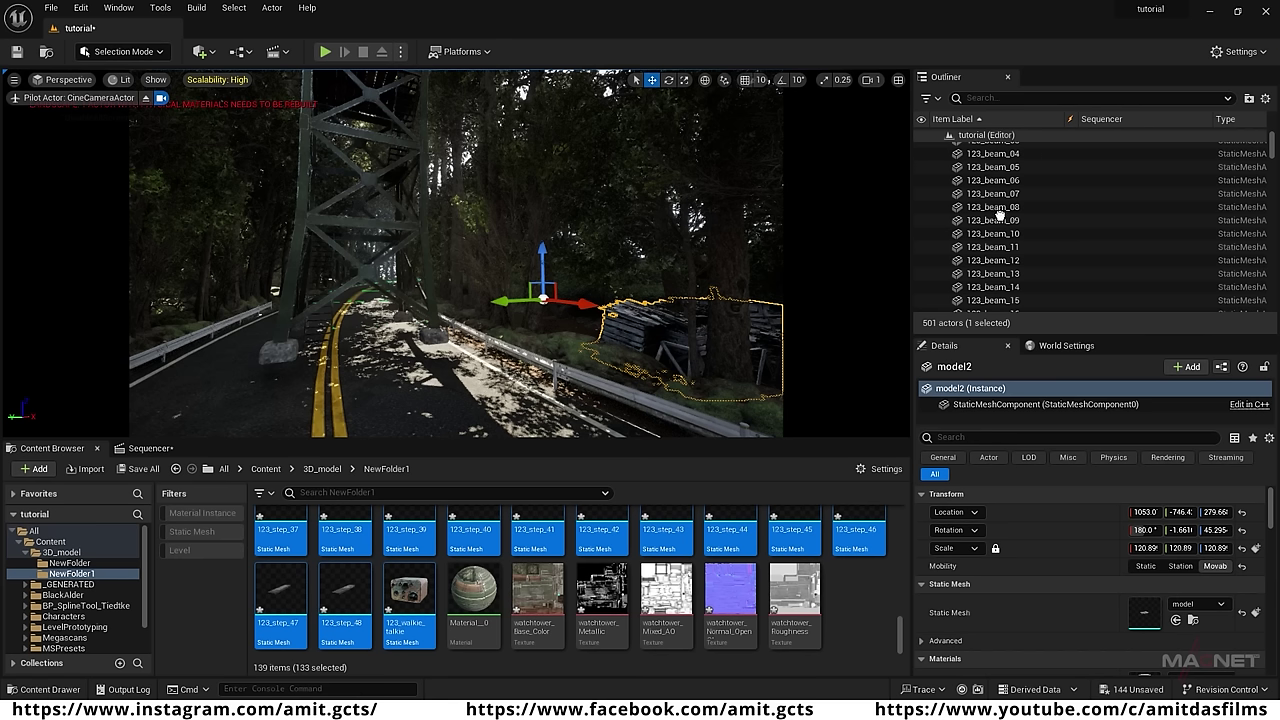
Put the placed tower actors, 123_awning through 123_walkie_talkie, into a new level folder named radio_tower.
{"action": "left_click", "coordinate": [355, 192]}
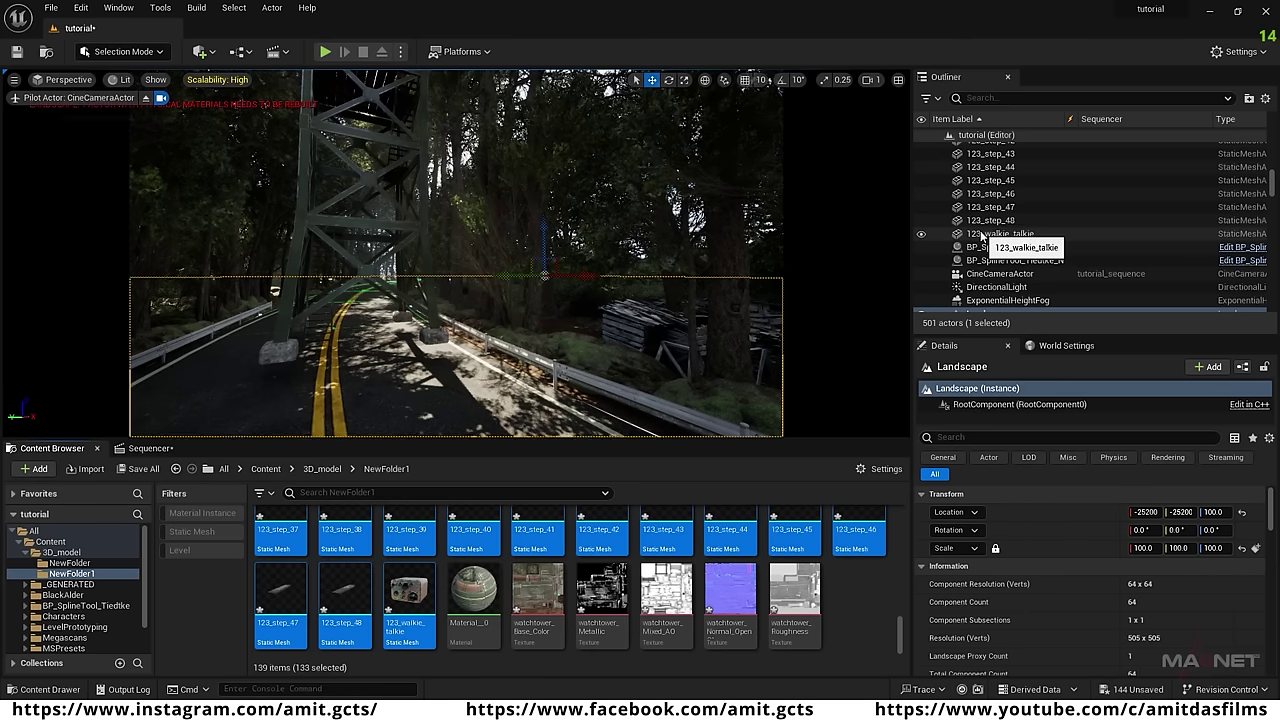
{"action": "left_click", "coordinate": [980, 233]}
{"action": "scroll", "coordinate": [1005, 215], "scroll_direction": "up", "scroll_amount": 10}
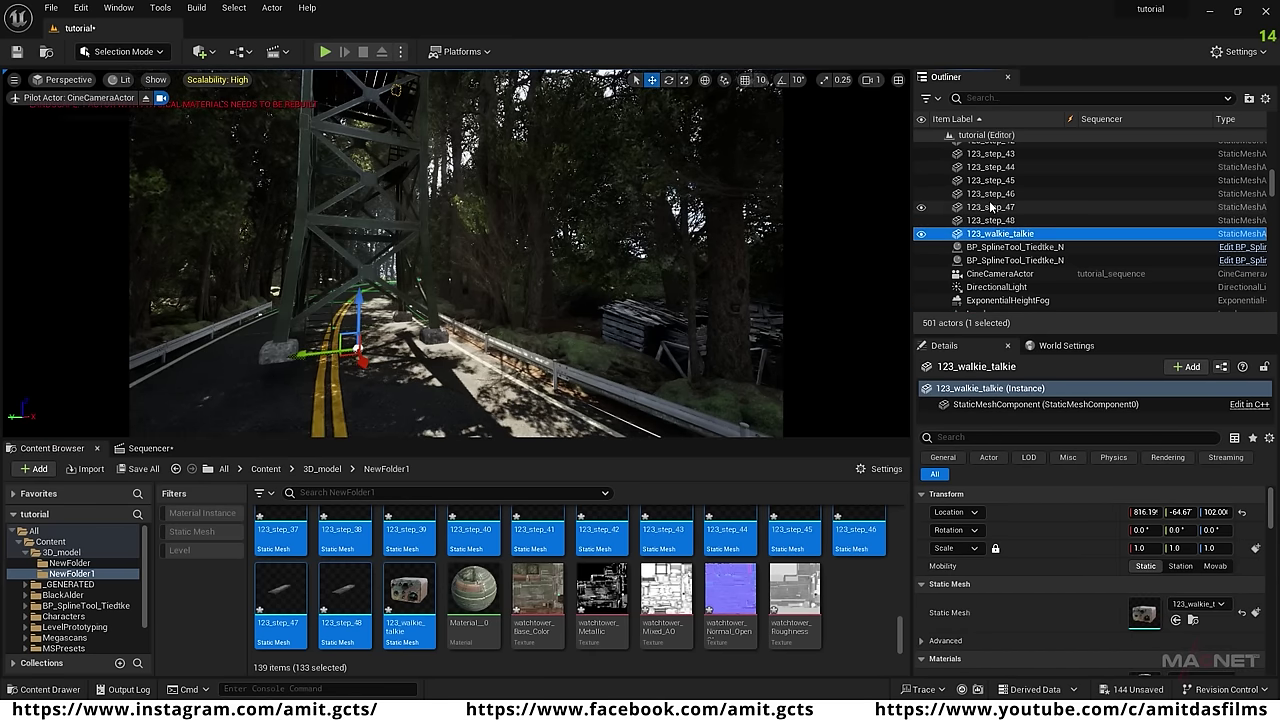
{"action": "scroll", "coordinate": [991, 205], "scroll_direction": "up", "scroll_amount": 10}
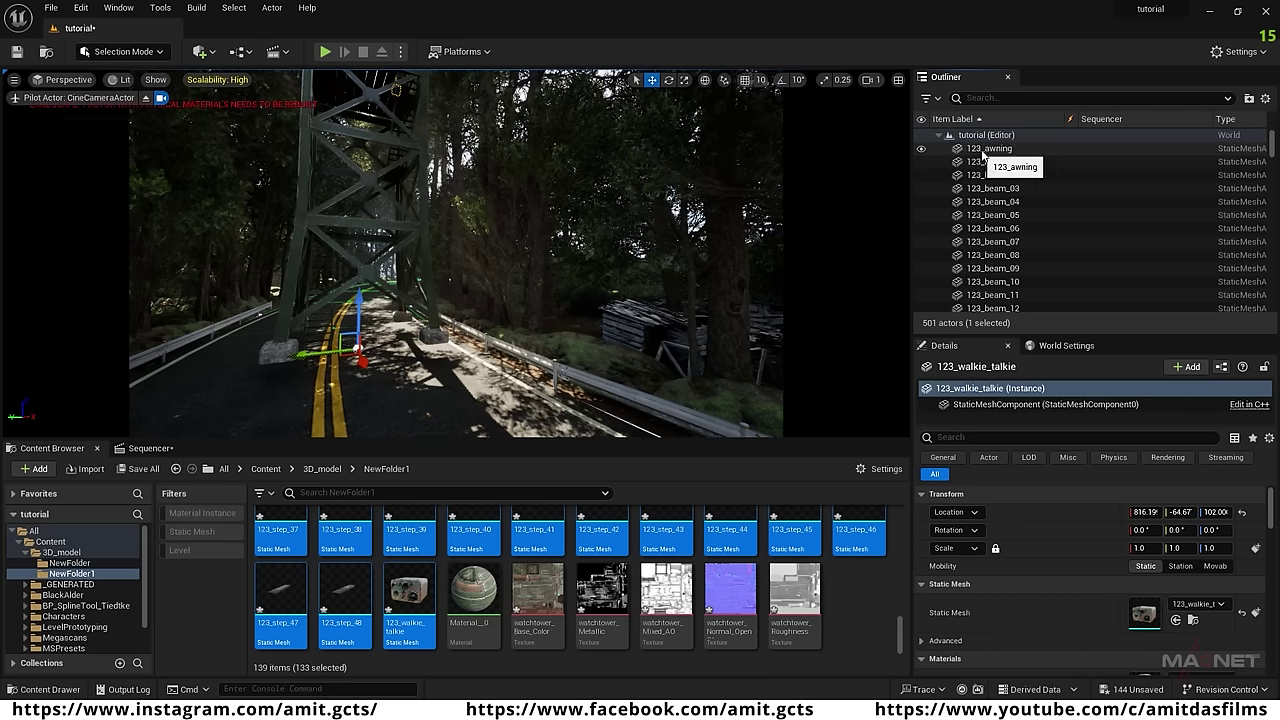
{"action": "left_click", "coordinate": [985, 150], "text": "shift"}
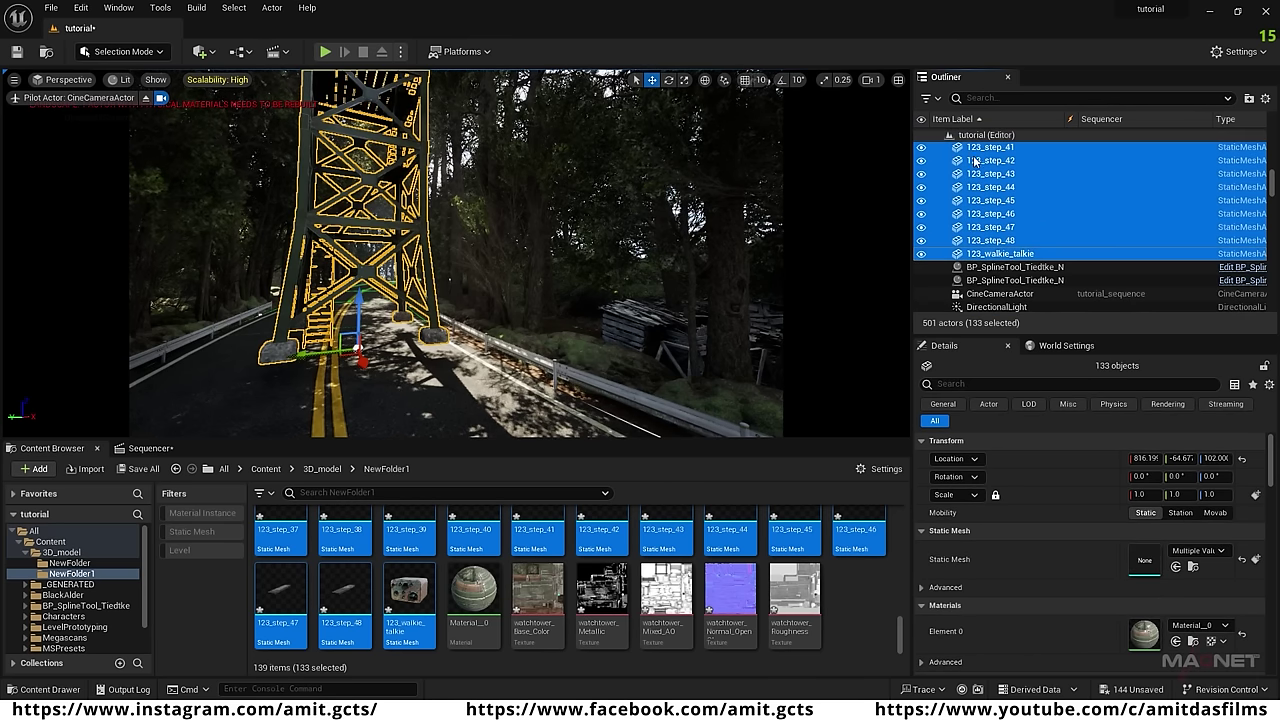
{"action": "left_click", "coordinate": [1249, 99]}
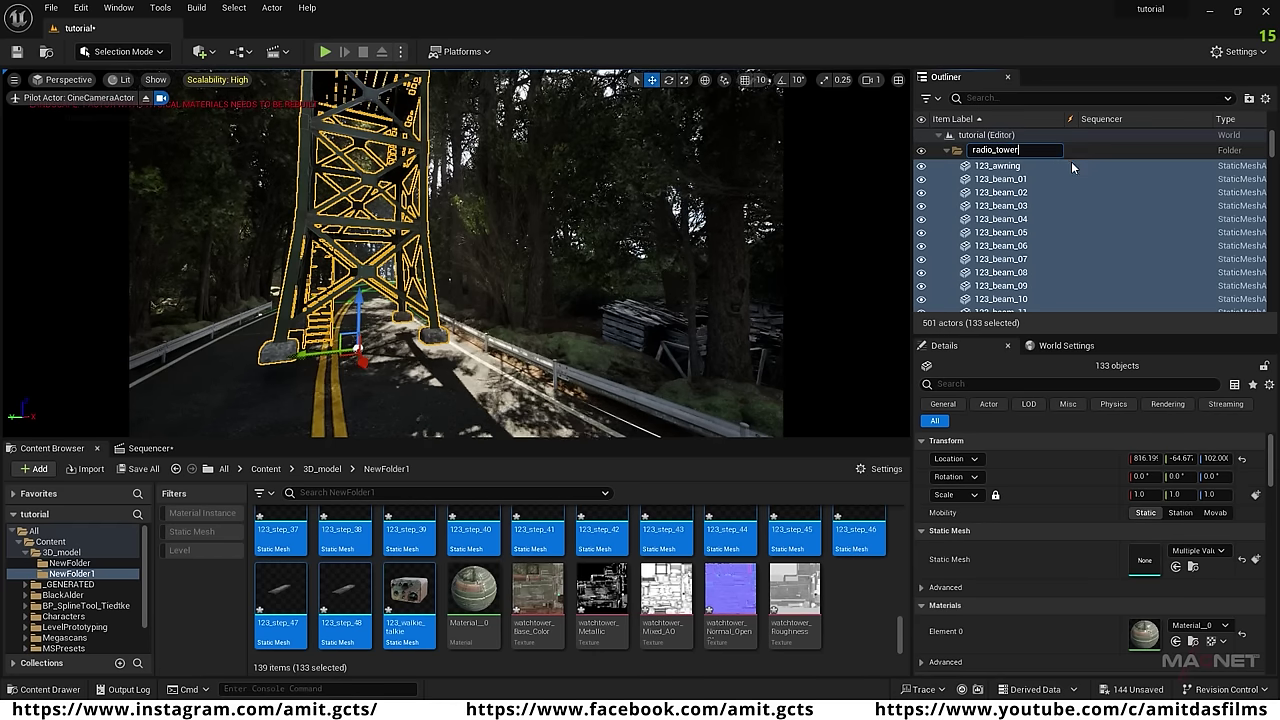
{"action": "type", "text": "radio_tower"}
Group all descendants of the radio_tower folder into one group.
{"action": "left_click", "coordinate": [985, 150]}
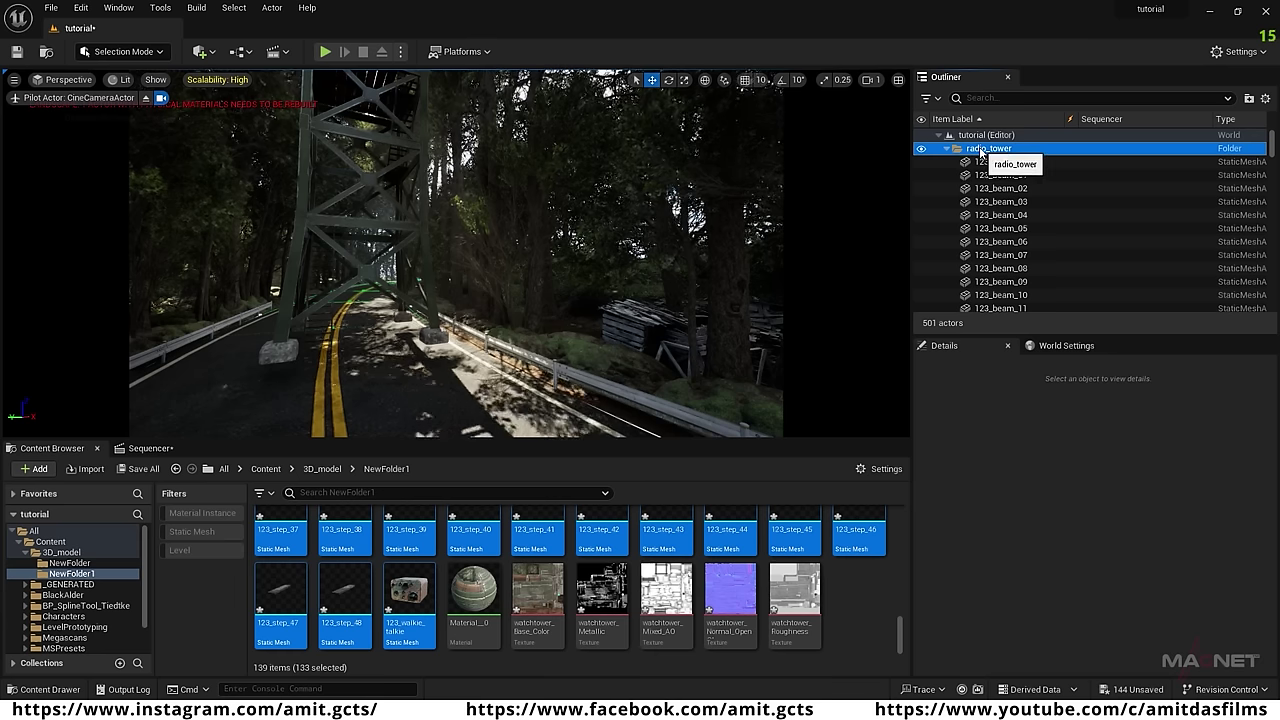
{"action": "right_click", "coordinate": [992, 150]}
{"action": "mouse_move", "coordinate": [1022, 210]}
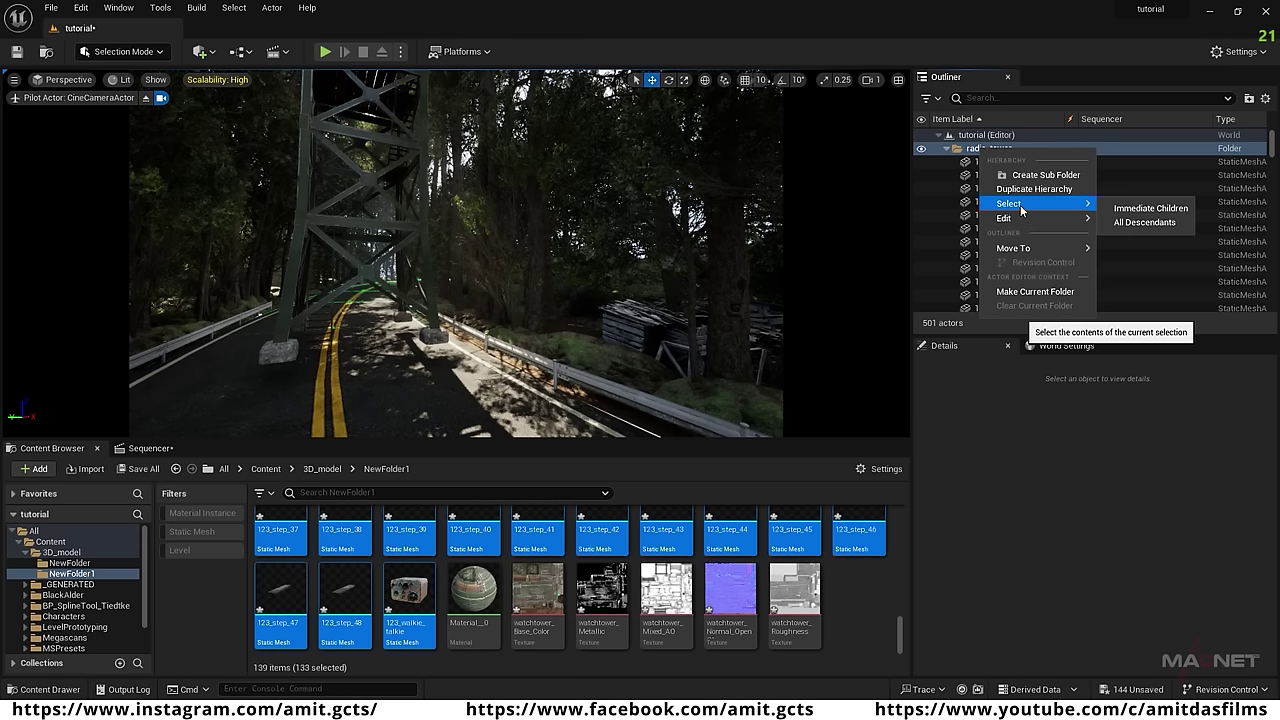
{"action": "left_click", "coordinate": [1146, 222]}
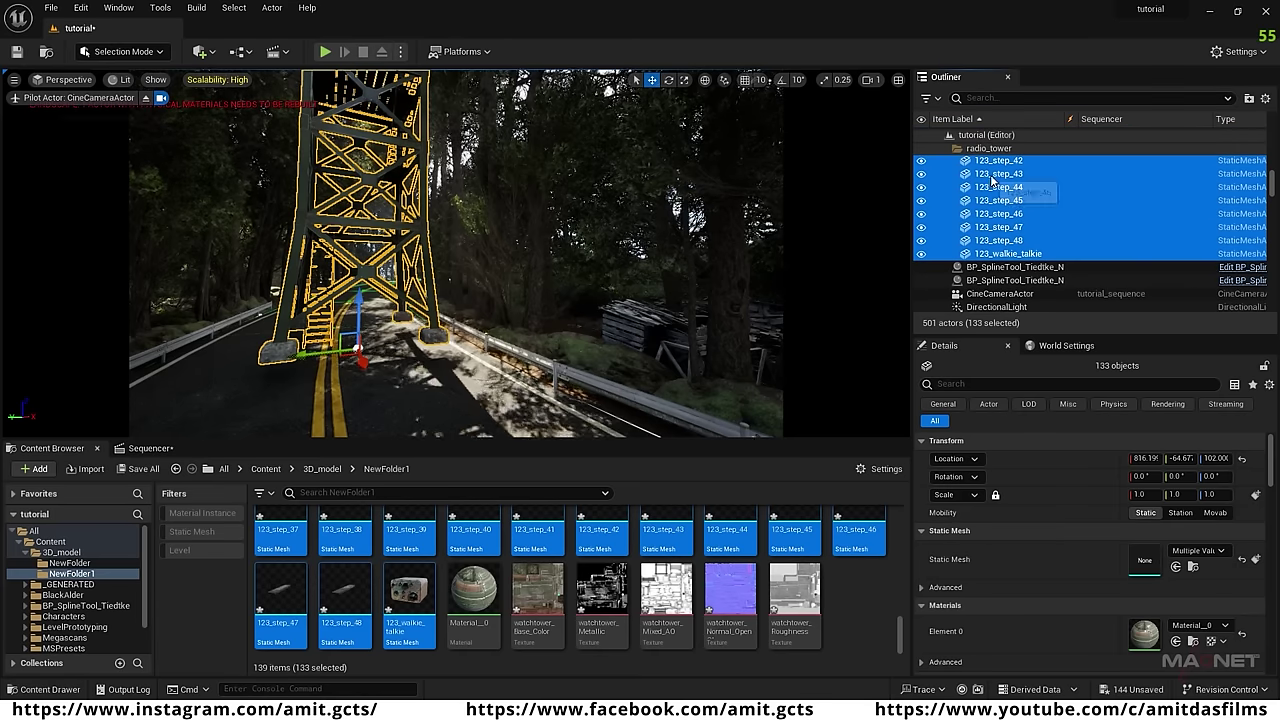
{"action": "right_click", "coordinate": [992, 180]}
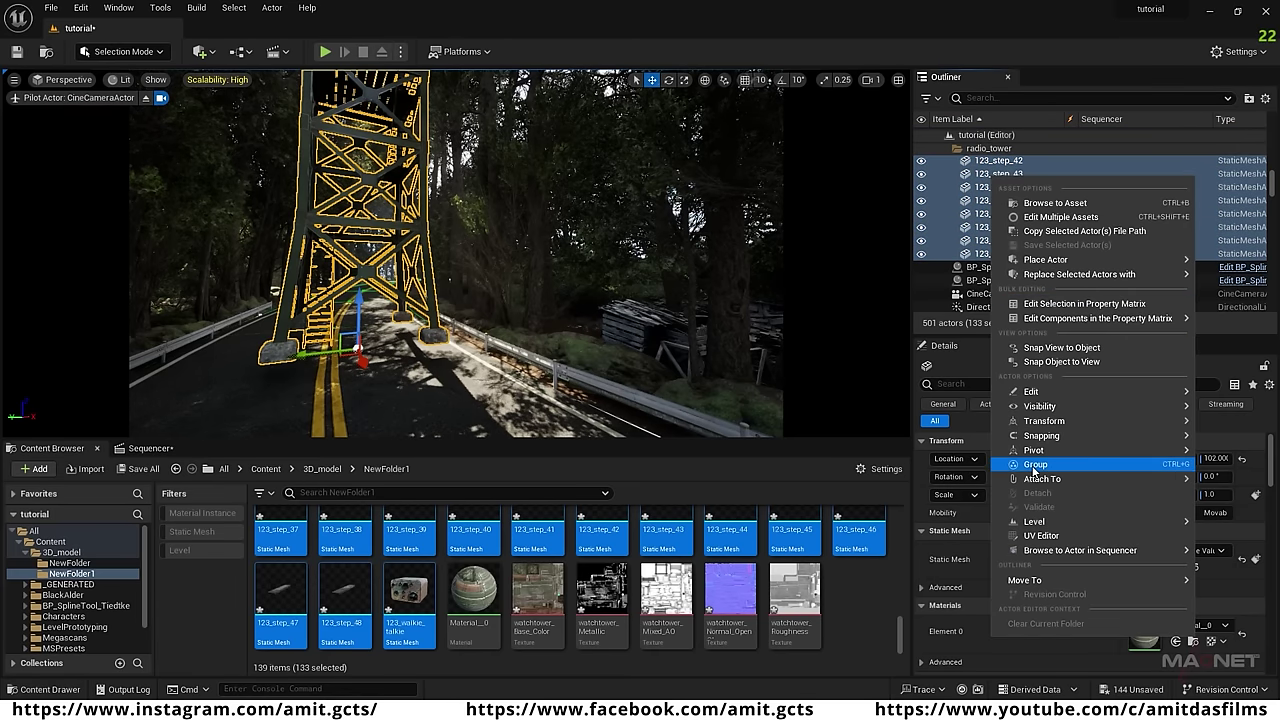
{"action": "left_click", "coordinate": [1034, 464]}
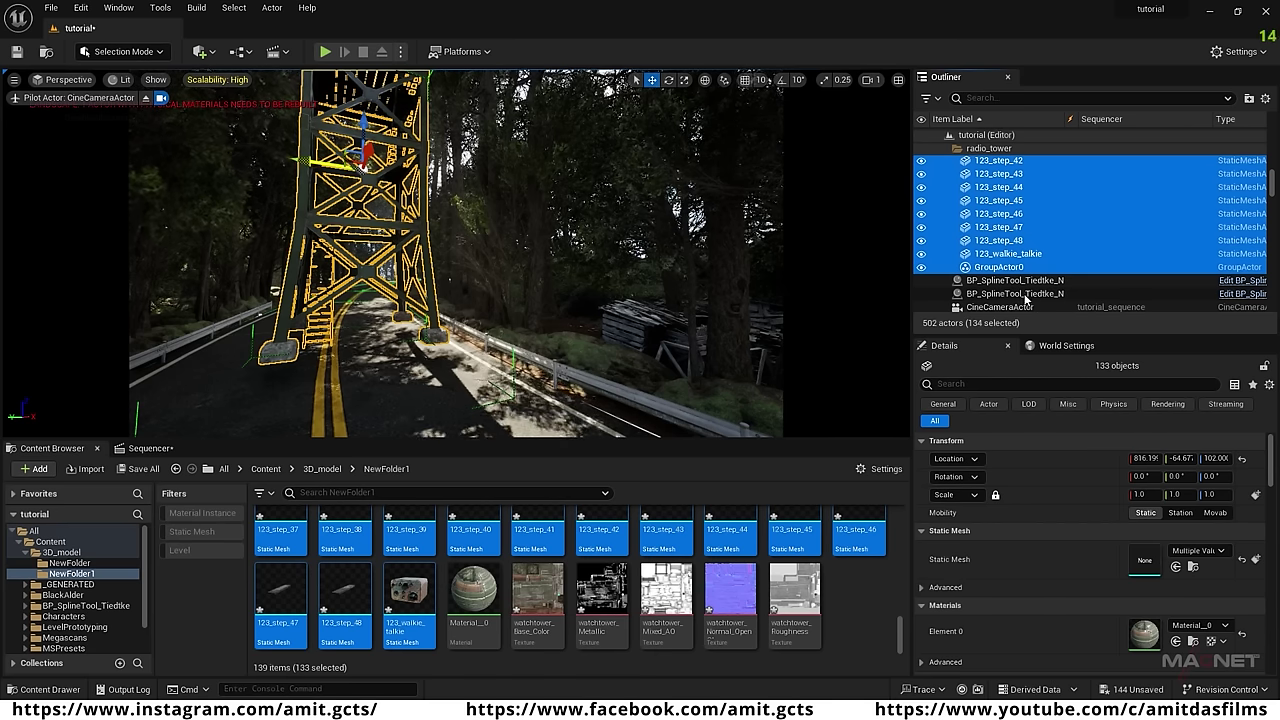
Move the grouped watch tower off the road to the forest edge behind the guardrail, next to the board pile.
{"action": "left_click", "coordinate": [1045, 268]}
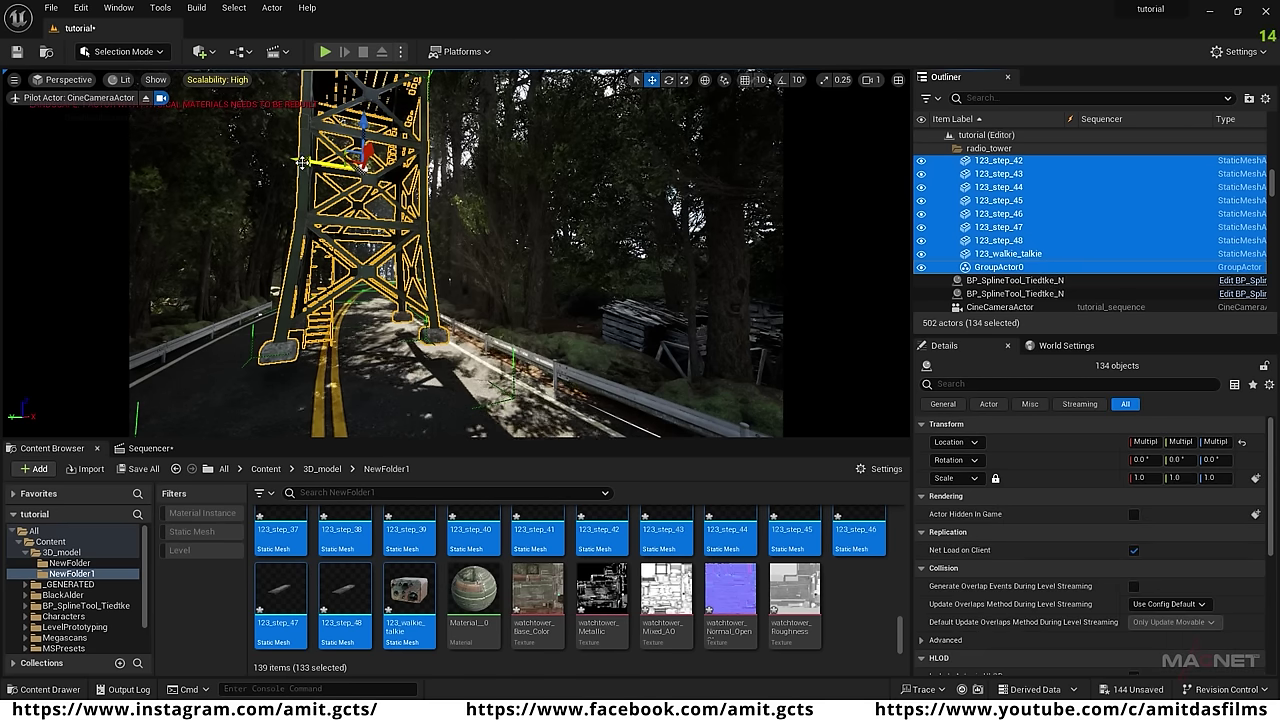
{"action": "left_click_drag", "start_coordinate": [314, 162], "coordinate": [322, 162]}
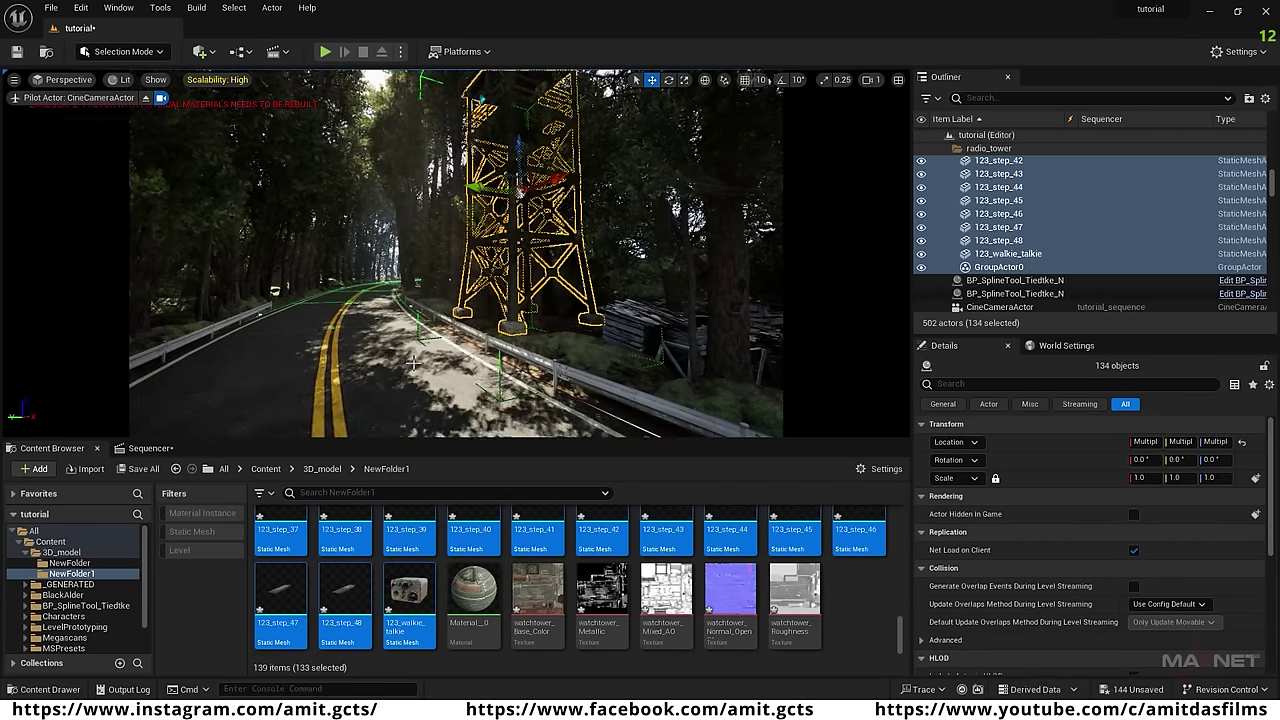
{"action": "right_click_drag", "start_coordinate": [456, 254], "coordinate": [522, 220]}
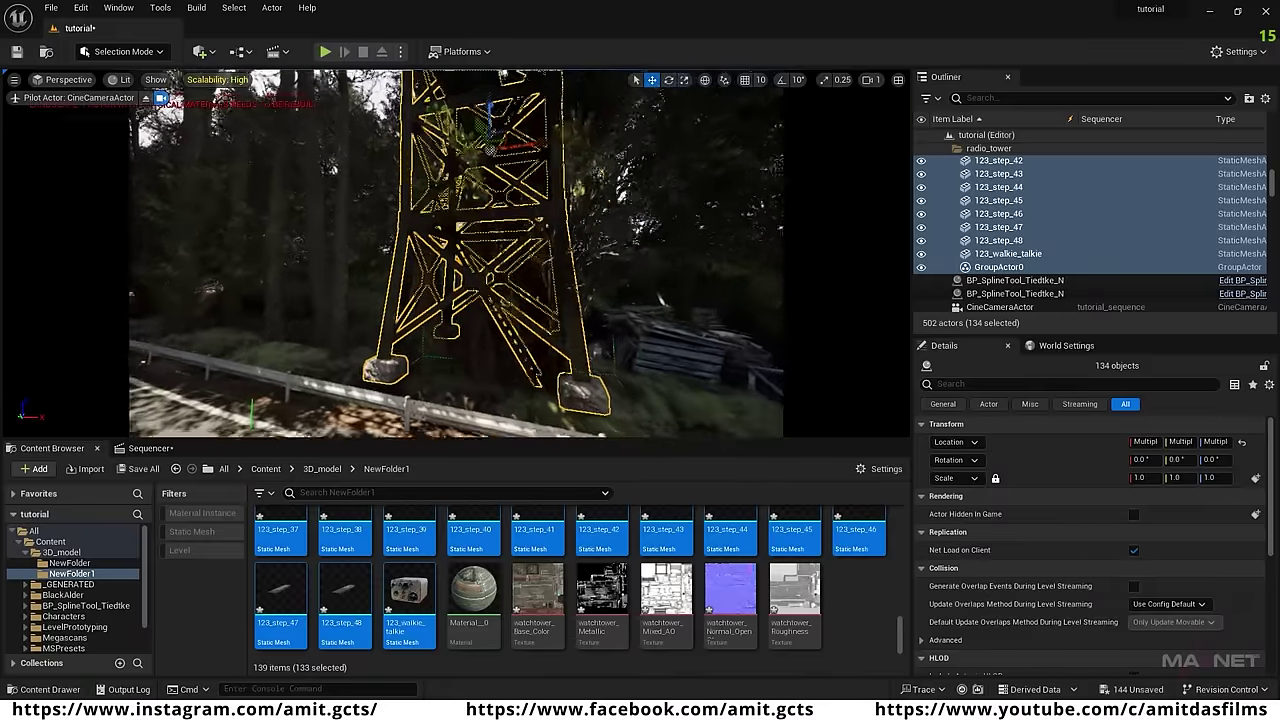
Delete the black alder trees that stand between and in front of the watch tower's legs.
{"action": "left_click", "coordinate": [482, 345]}
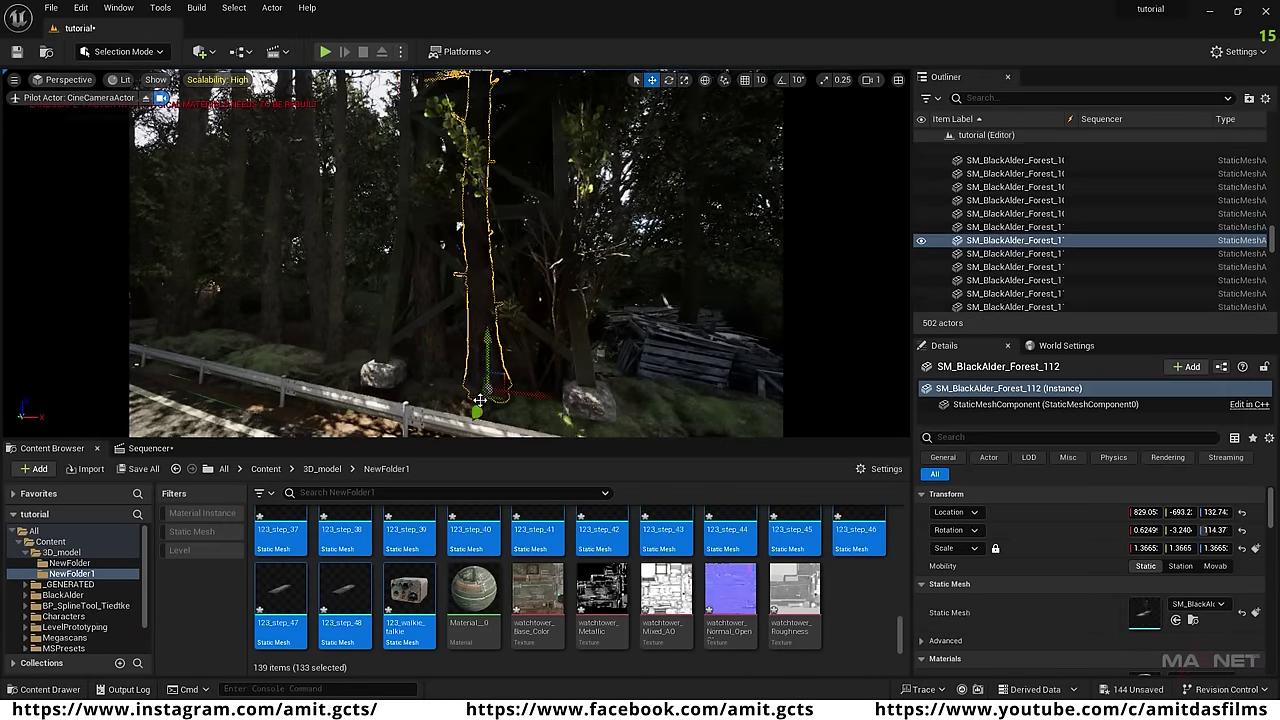
{"action": "key", "text": "Delete"}
{"action": "left_click", "coordinate": [544, 382]}
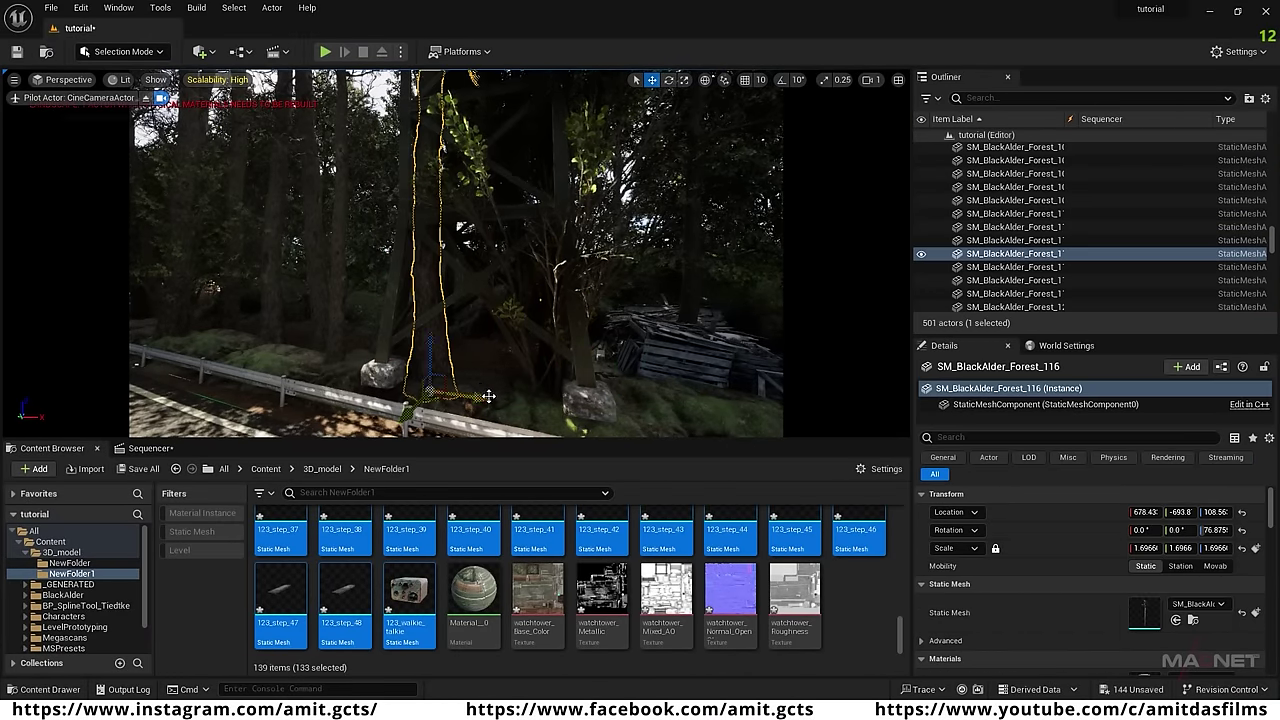
{"action": "key", "text": "Delete"}
{"action": "left_click", "coordinate": [555, 368]}
{"action": "key", "text": "Delete"}
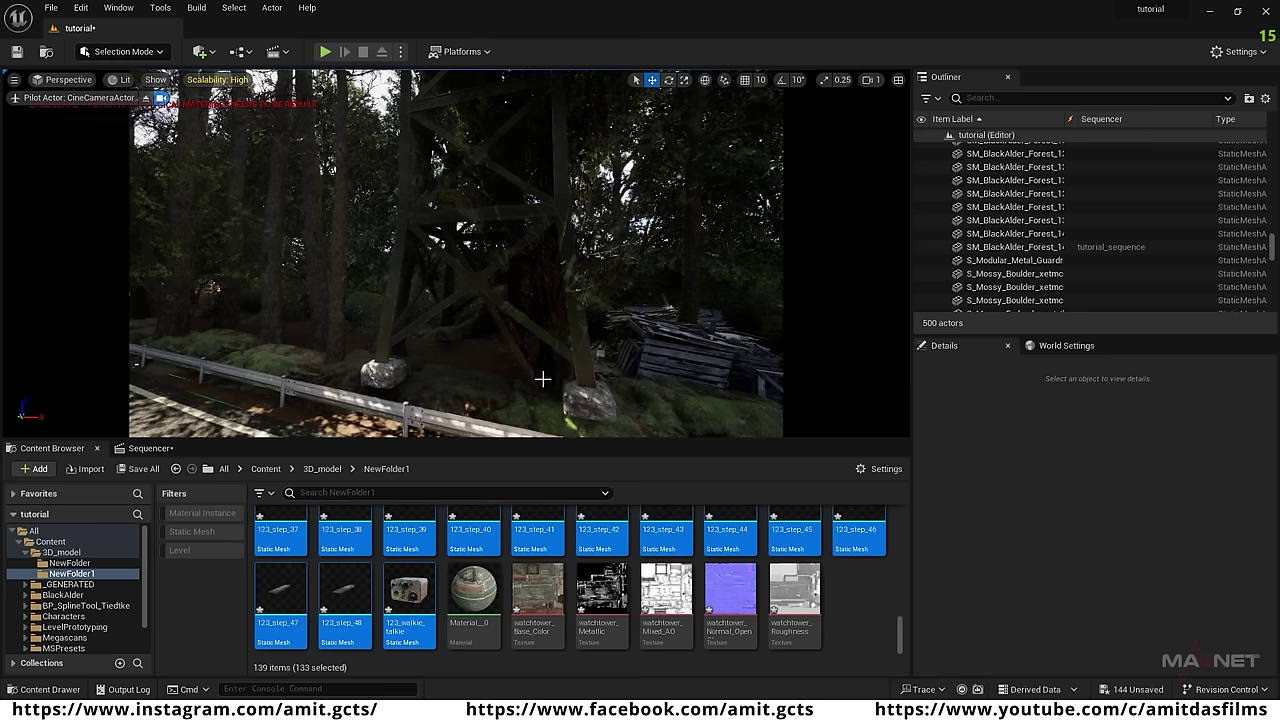
{"action": "left_click", "coordinate": [549, 326]}
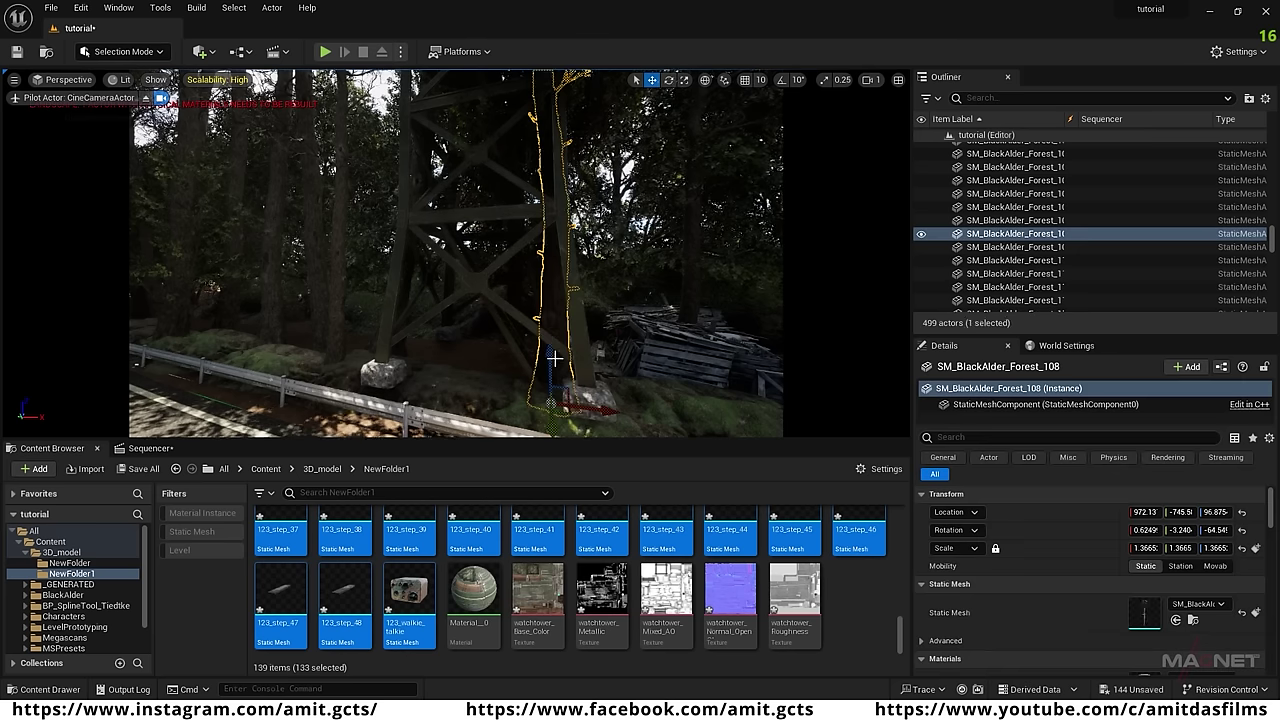
{"action": "key", "text": "Delete"}
{"action": "left_click", "coordinate": [548, 318]}
{"action": "key", "text": "Delete"}
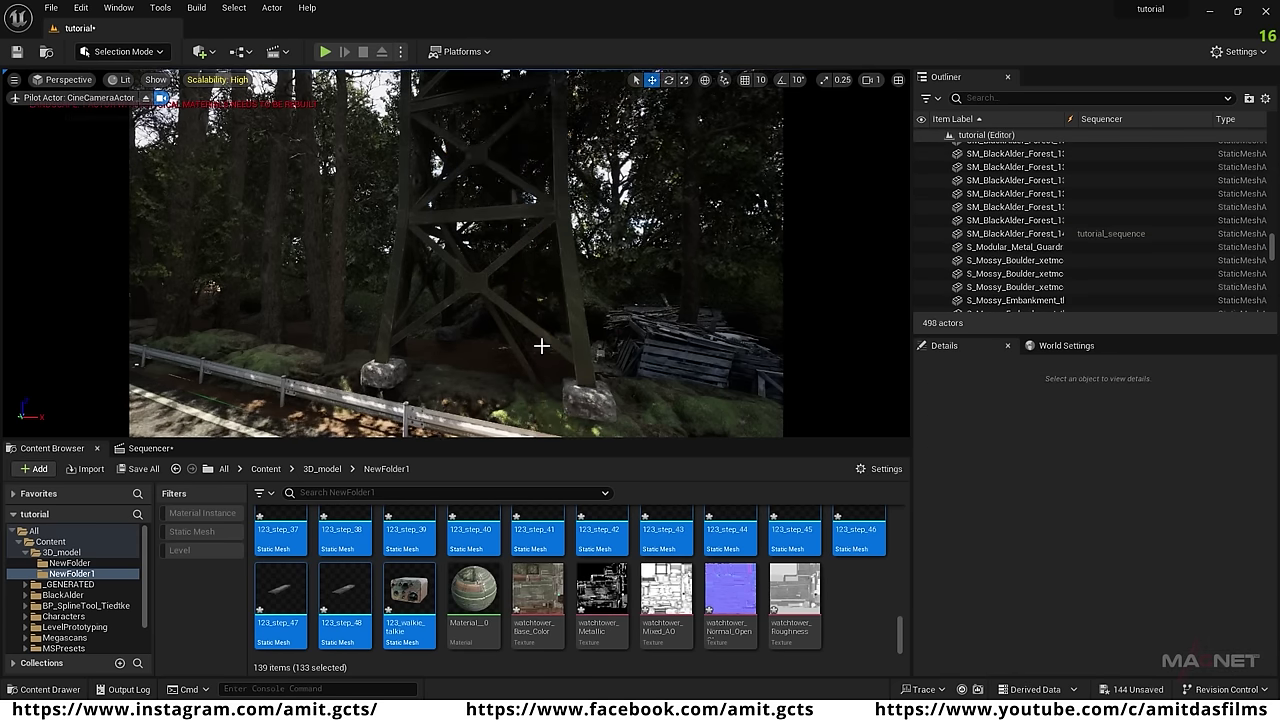
{"action": "left_click", "coordinate": [527, 351]}
{"action": "key", "text": "Delete"}
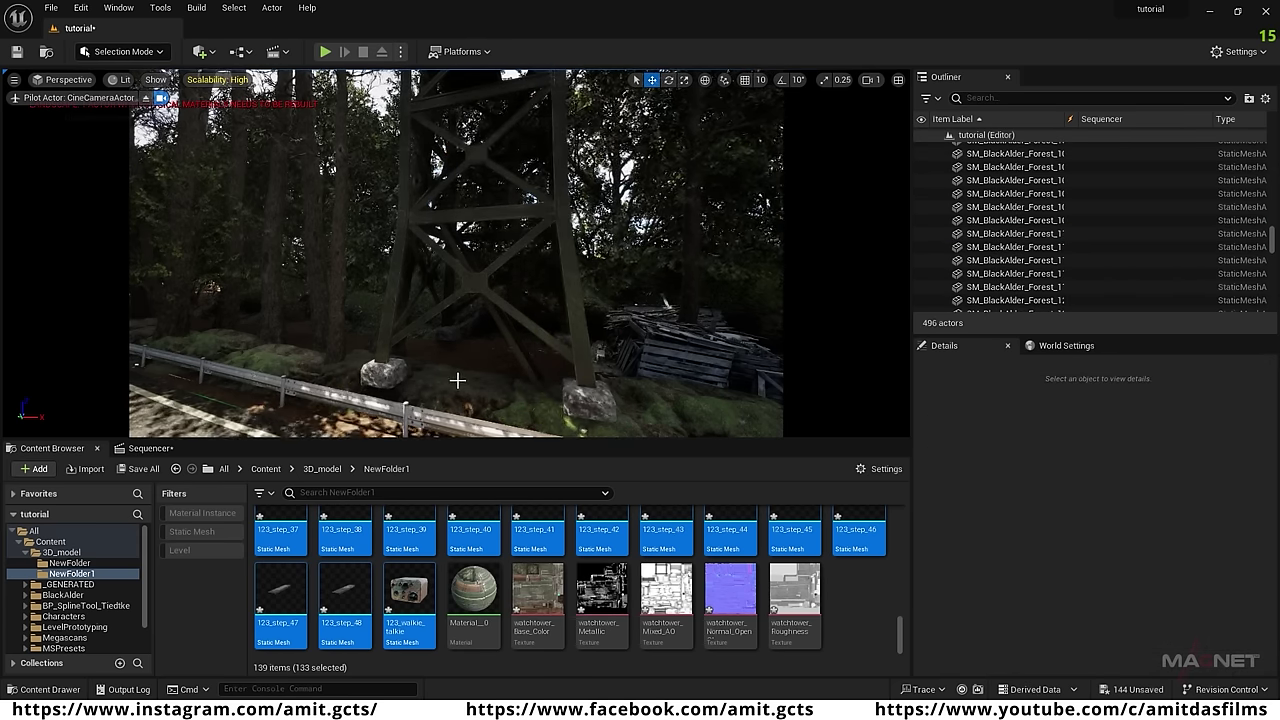
Reposition the watch tower group deeper behind the guardrail and adjust its height to seat the feet in the ground.
{"action": "right_click_drag", "start_coordinate": [476, 352], "coordinate": [306, 352]}
{"action": "left_click", "coordinate": [467, 224]}
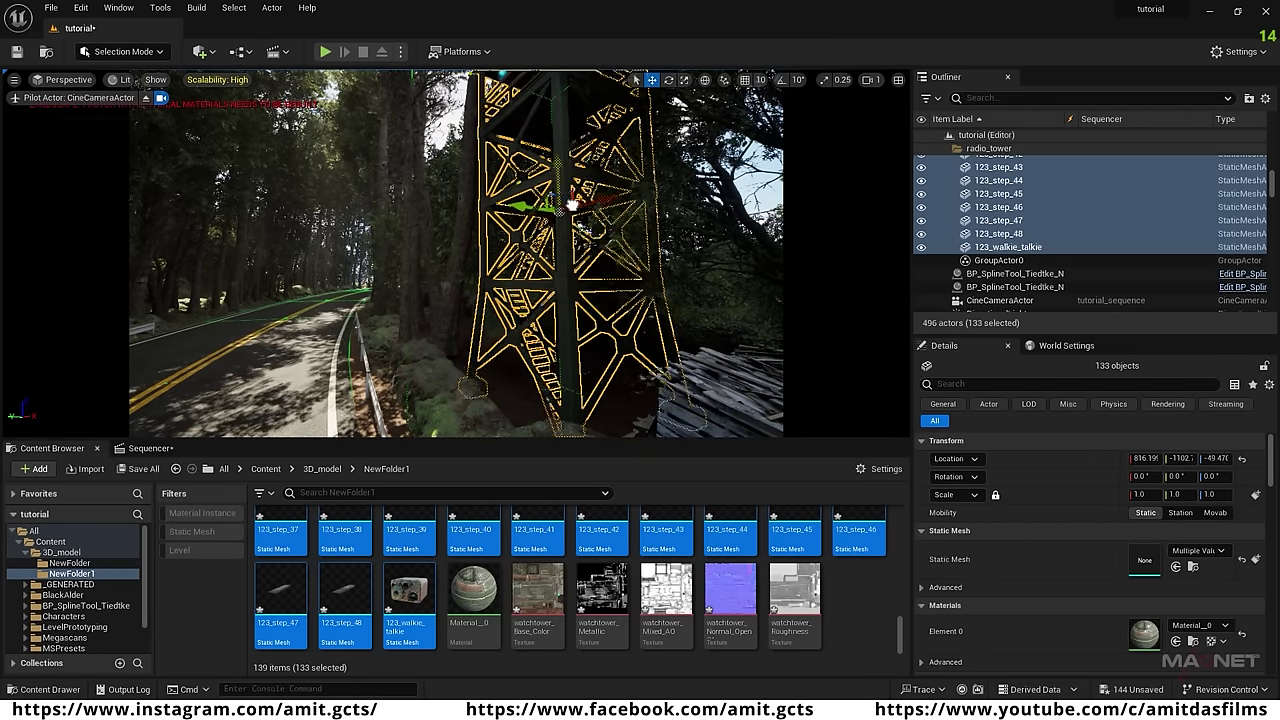
{"action": "right_click_drag", "start_coordinate": [421, 398], "coordinate": [376, 428]}
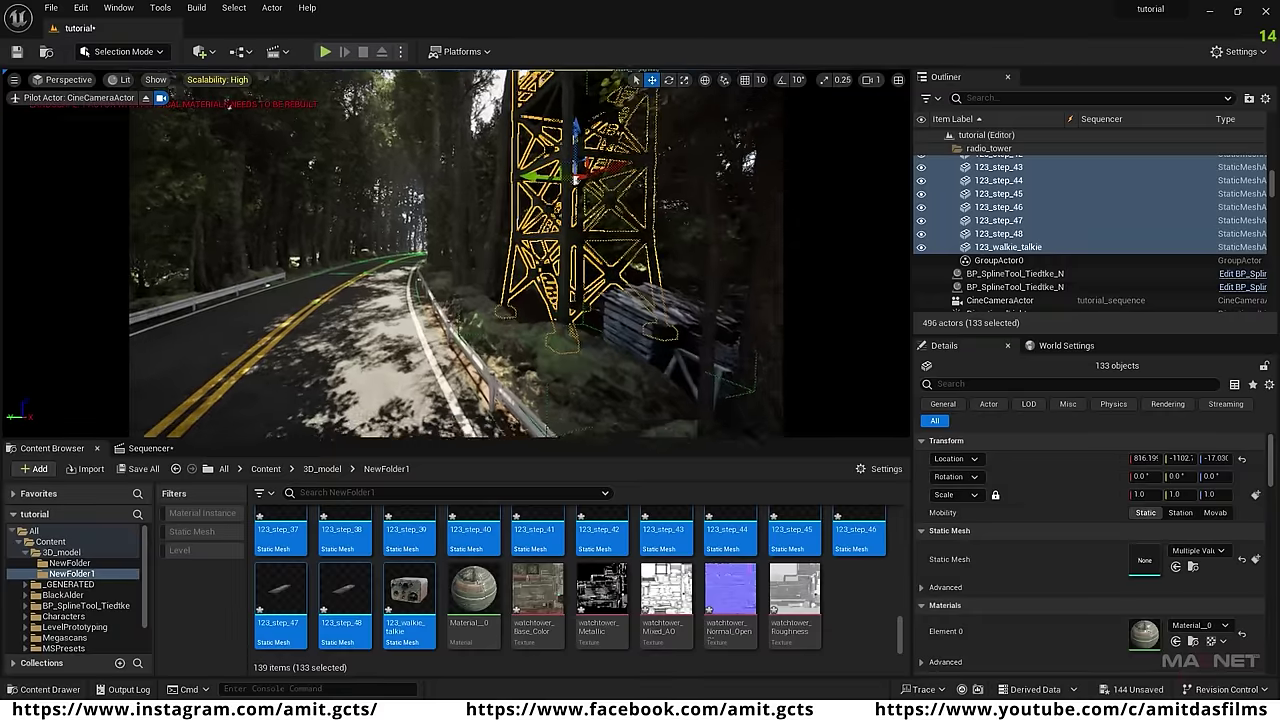
Adjust the mossy embankment at the watch tower's base and the mossy rock shelf beside the guardrail.
{"action": "left_click", "coordinate": [494, 338]}
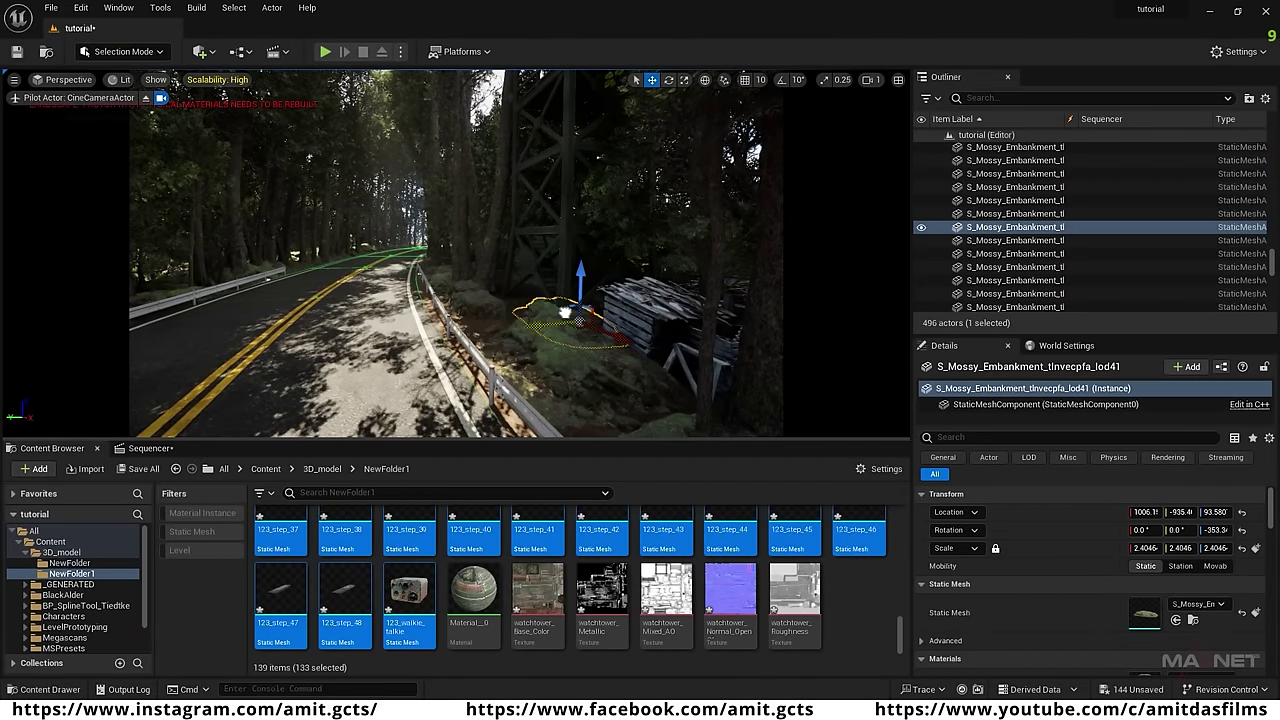
{"action": "left_click", "coordinate": [477, 302]}
{"action": "key", "text": "e"}
{"action": "right_click_drag", "start_coordinate": [528, 366], "coordinate": [572, 342]}
{"action": "key", "text": "s"}
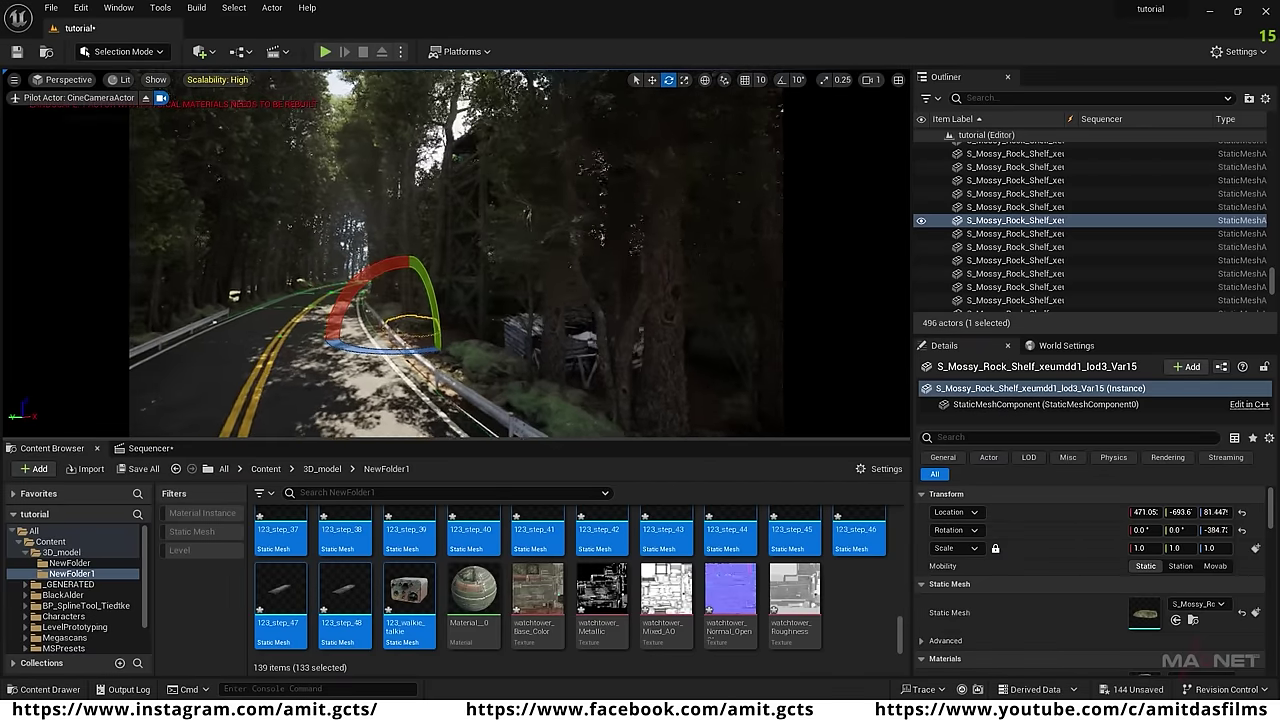
Shift the watch tower group back toward the guardrail, to about Y -938.
{"action": "right_click_drag", "start_coordinate": [455, 300], "coordinate": [511, 283]}
{"action": "left_click", "coordinate": [483, 380]}
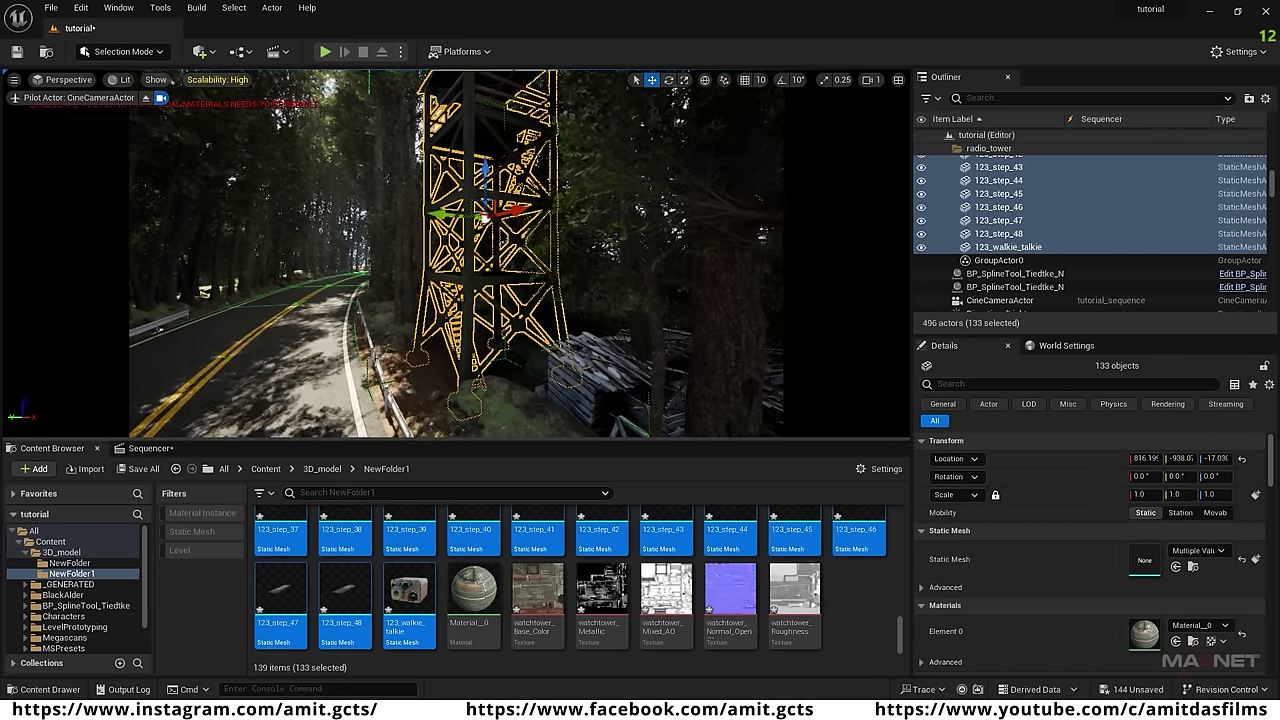
{"action": "right_click_drag", "start_coordinate": [328, 371], "coordinate": [346, 396]}
{"action": "key", "text": "s"}
Delete the black alder trees along the guardrail that block the view of the board pile and tower.
{"action": "left_click", "coordinate": [535, 335]}
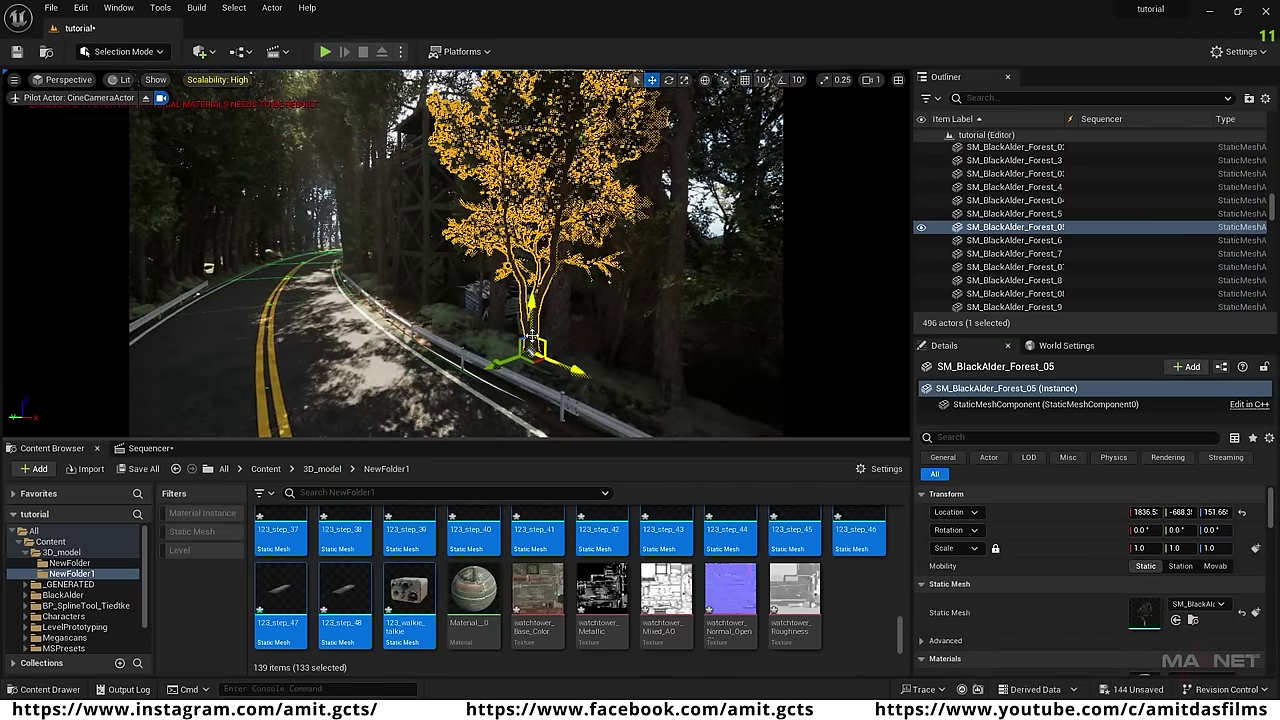
{"action": "key", "text": "Delete"}
{"action": "left_click", "coordinate": [537, 332]}
{"action": "key", "text": "Delete"}
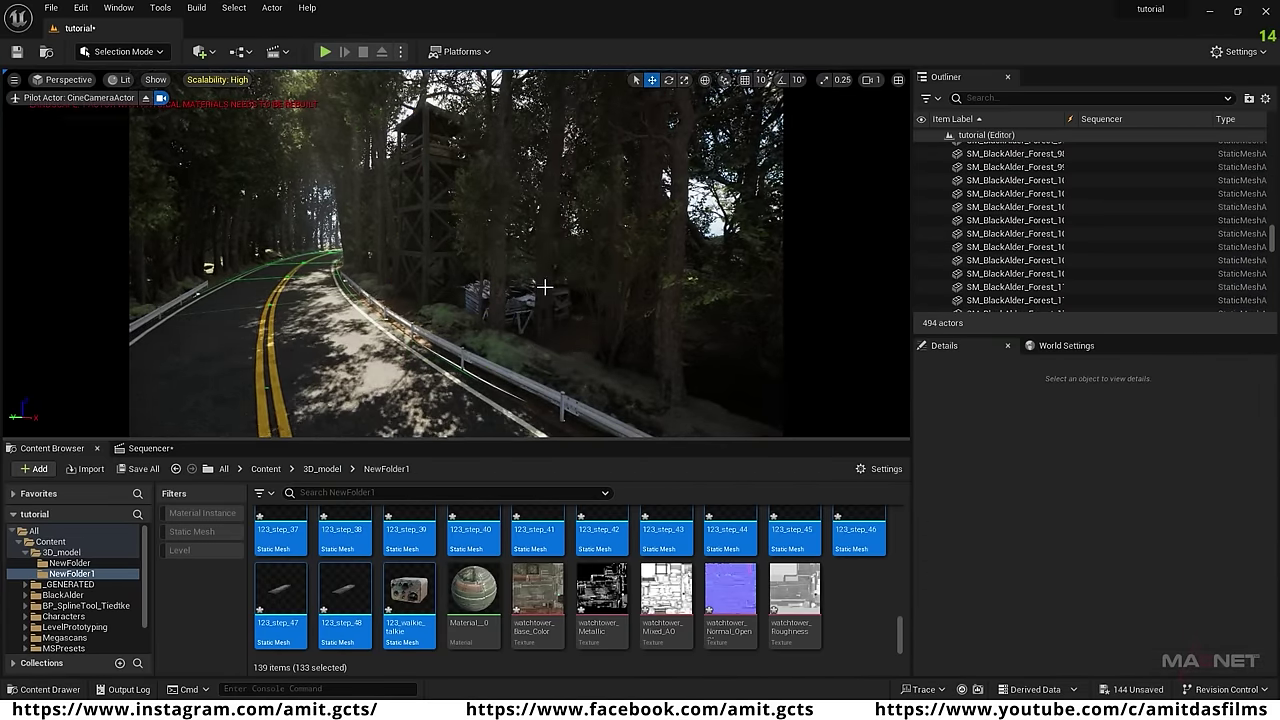
{"action": "left_click", "coordinate": [531, 341]}
{"action": "key", "text": "Delete"}
Move the model2 board pile near the watch tower closer to the guardrail, to about Y -441.
{"action": "left_click", "coordinate": [462, 320]}
{"action": "left_click", "coordinate": [514, 311]}
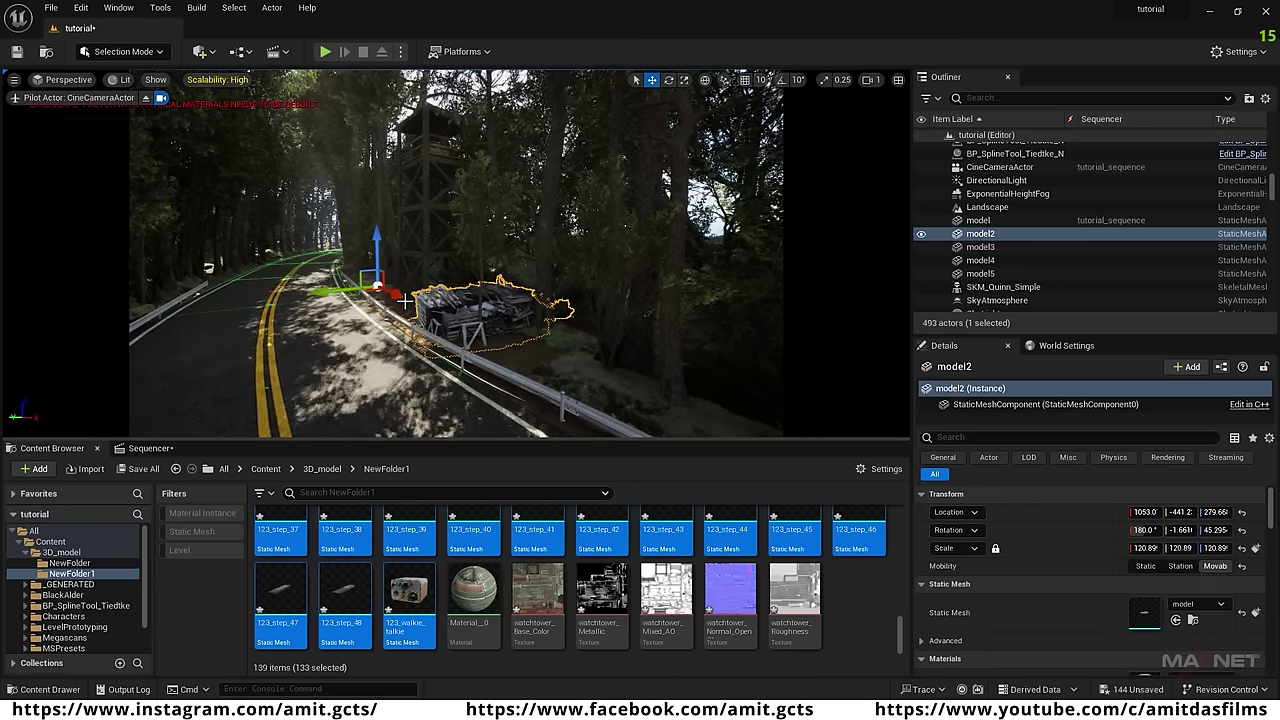
Duplicate the model2 board pile behind the guardrail and place the copy at about X 2018, Y -547, turned to about -42° on Z.
{"action": "left_click_drag", "start_coordinate": [396, 293], "coordinate": [444, 328], "text": "alt"}
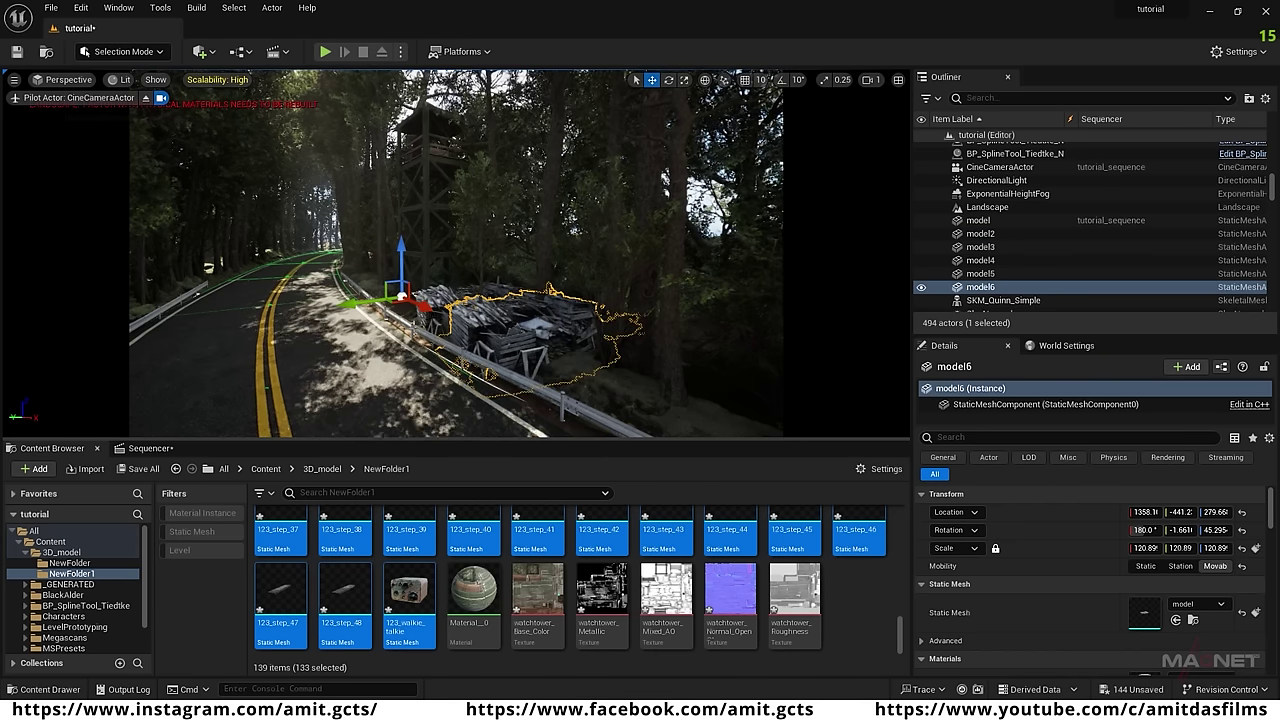
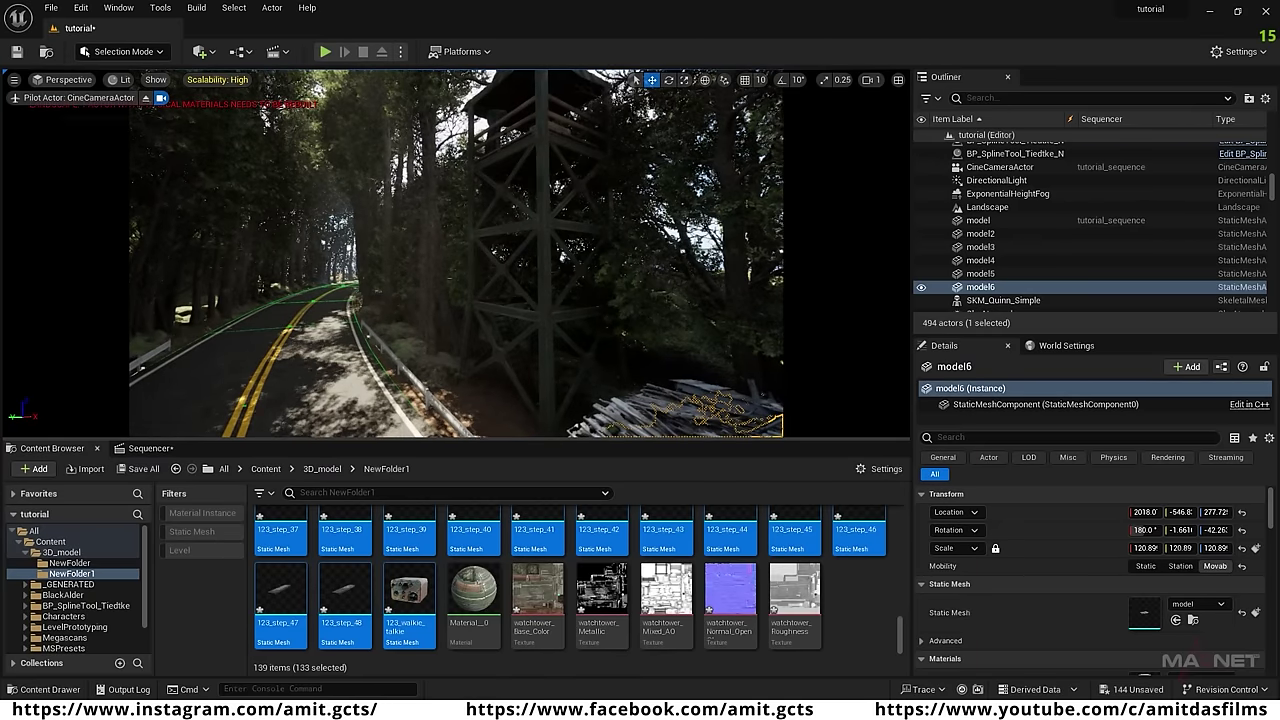
{"action": "left_click", "coordinate": [453, 362]}
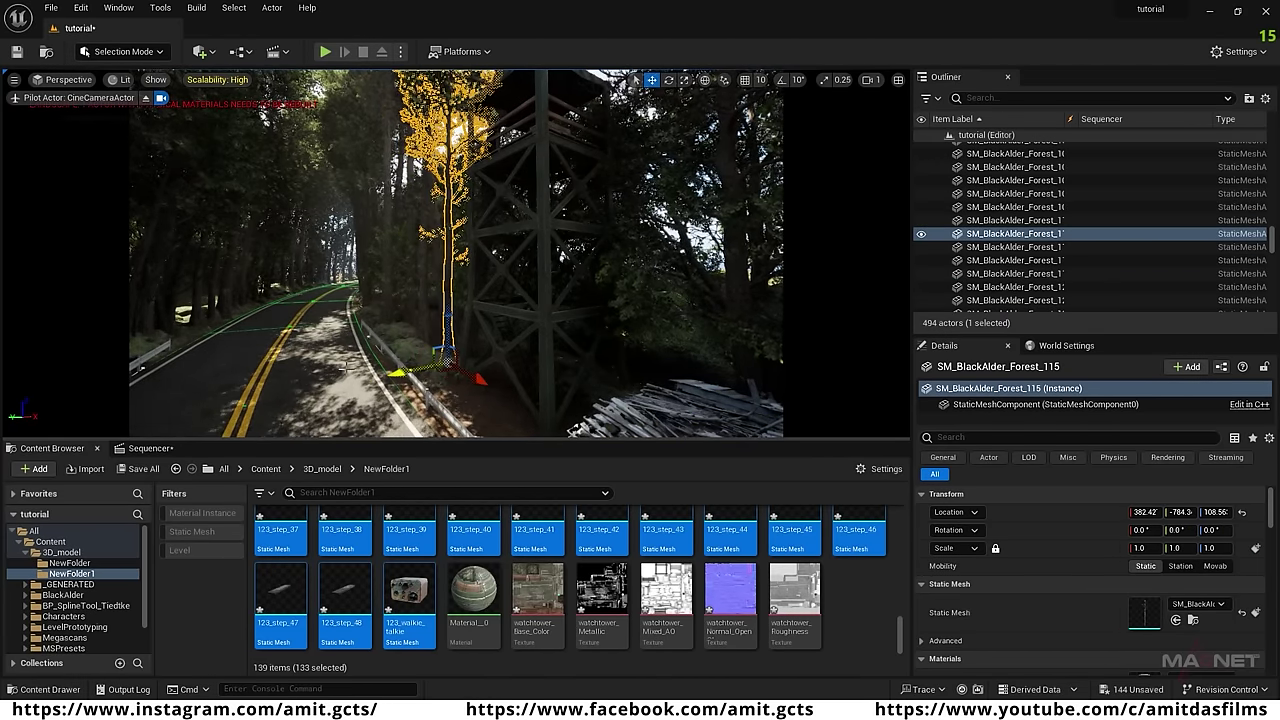
{"action": "key", "text": "s"}
{"action": "right_click_drag", "start_coordinate": [346, 366], "coordinate": [298, 378]}
{"action": "key", "text": "s"}
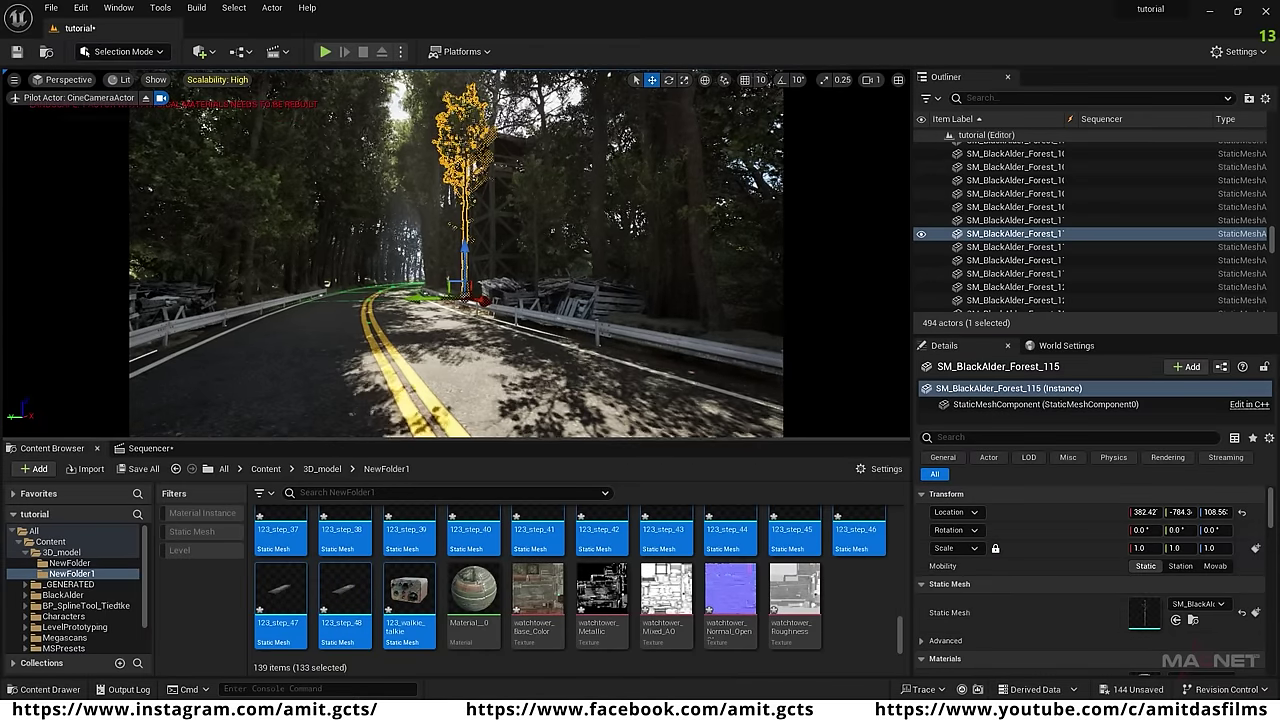
{"action": "key", "text": "Escape"}
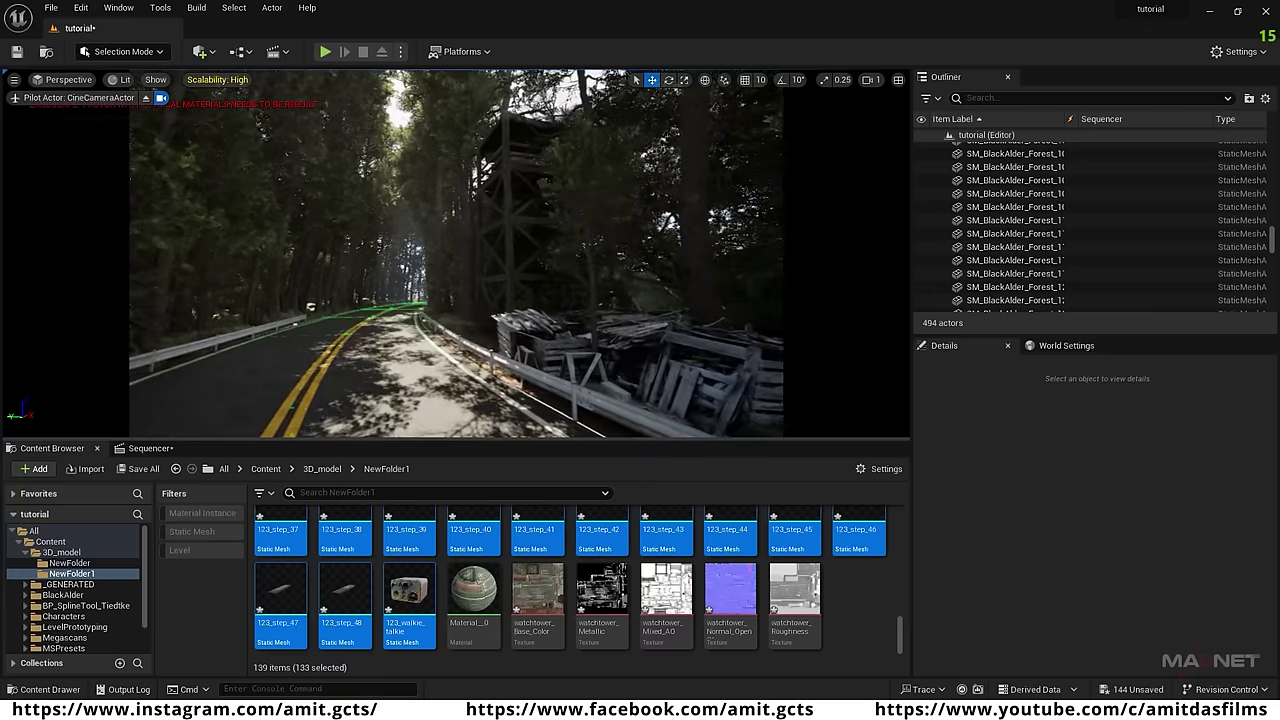
Shift the watch tower group closer to the guardrail, to about Y -826.
{"action": "left_click", "coordinate": [509, 248]}
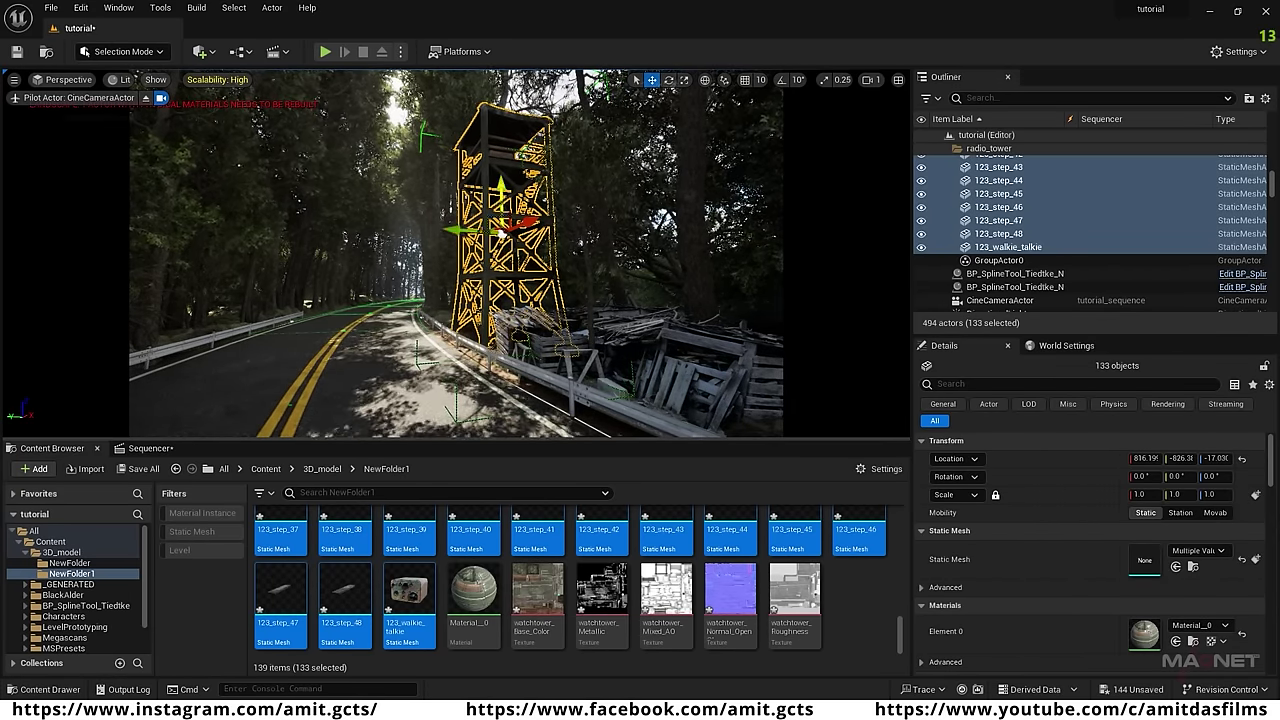
{"action": "left_click", "coordinate": [609, 225]}
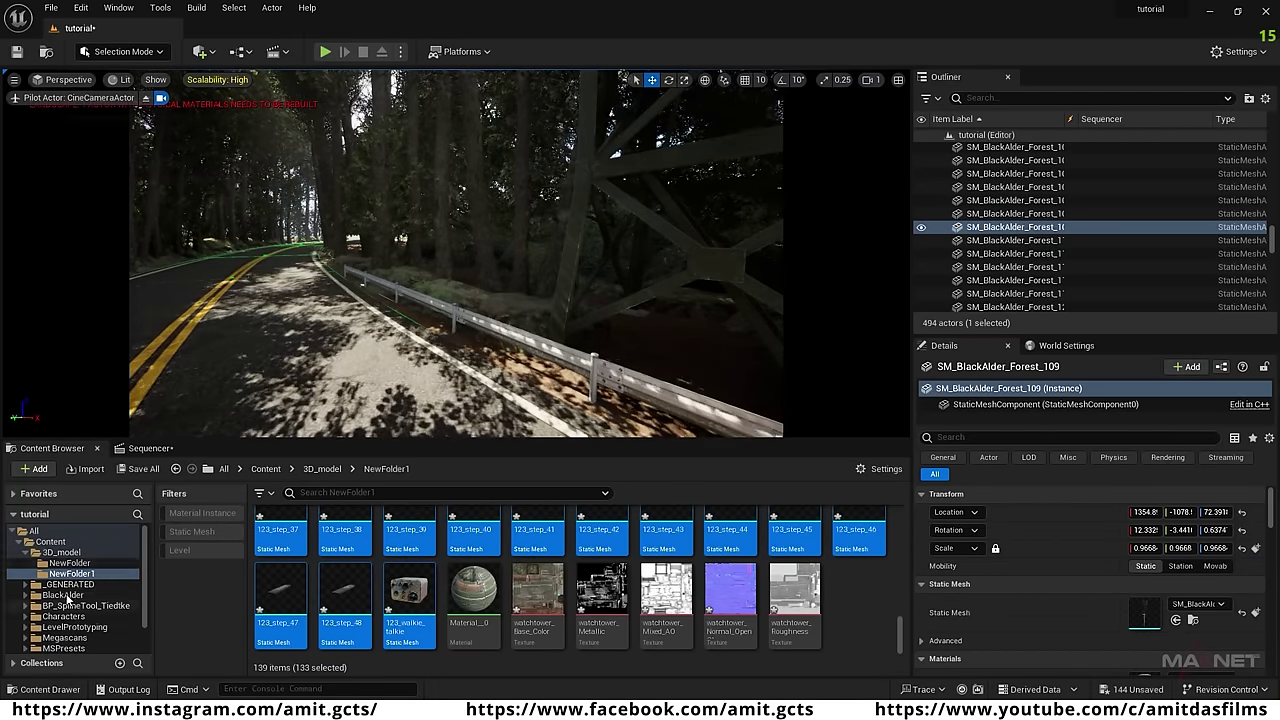
List the static meshes of the BlackAlder folder and place three forest alder trees around the watch tower behind the guardrail.
{"action": "left_click", "coordinate": [63, 595]}
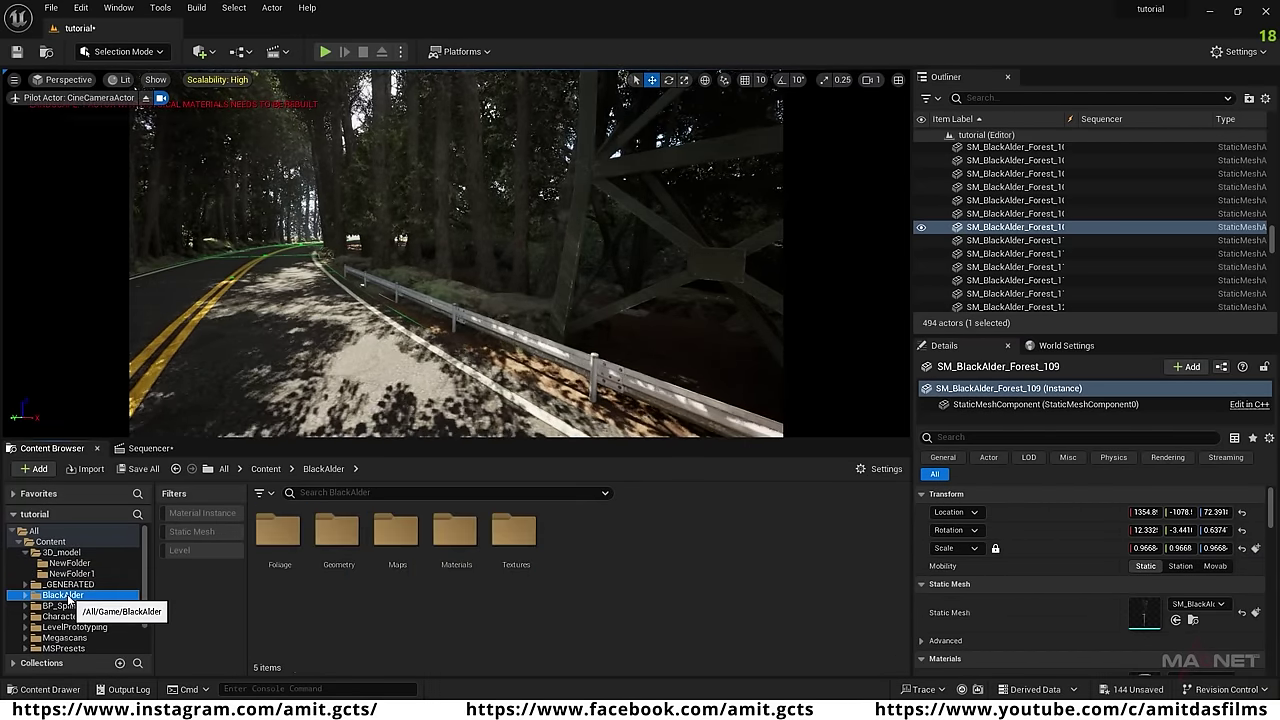
{"action": "left_click", "coordinate": [190, 532]}
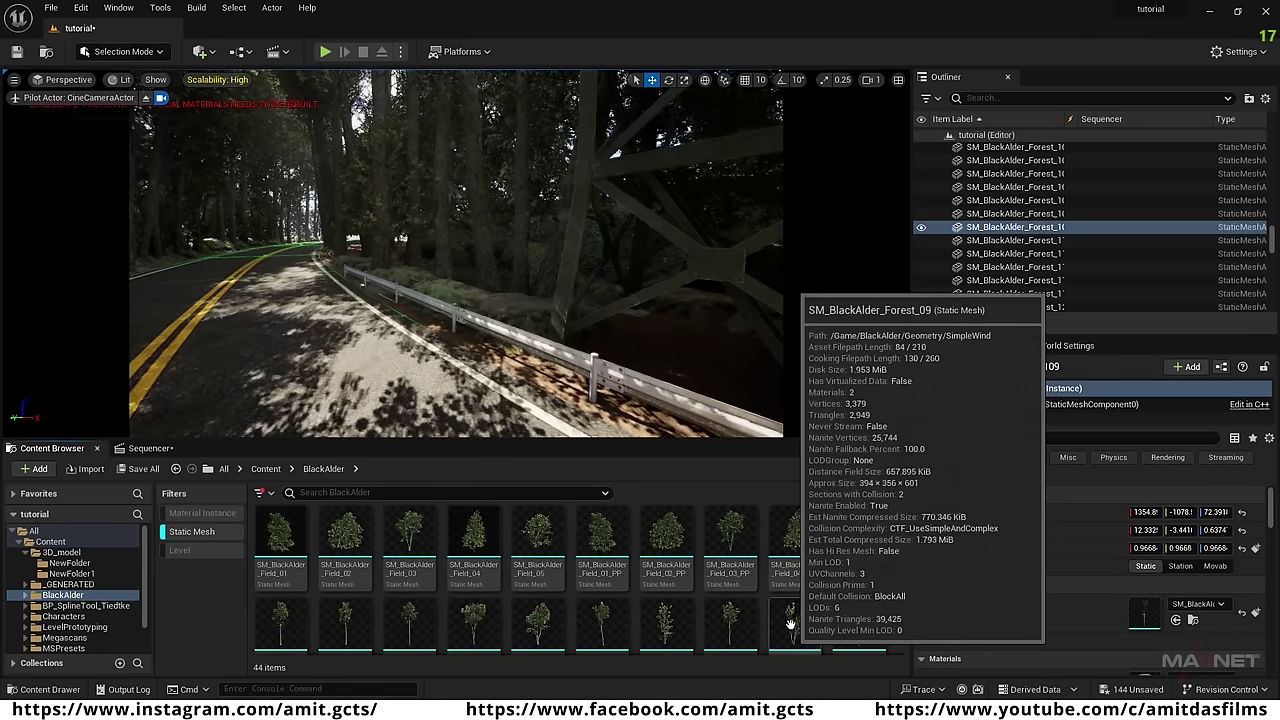
{"action": "left_click_drag", "start_coordinate": [795, 625], "coordinate": [457, 306]}
{"action": "left_click_drag", "start_coordinate": [859, 535], "coordinate": [428, 280]}
{"action": "left_click_drag", "start_coordinate": [538, 625], "coordinate": [500, 325]}
{"action": "right_click_drag", "start_coordinate": [500, 325], "coordinate": [560, 285]}
Add two more forest alders near the board pile, scaling the one beside the guardrail to about 0.51.
{"action": "left_click_drag", "start_coordinate": [666, 625], "coordinate": [456, 343]}
{"action": "key", "text": "r"}
{"action": "left_click_drag", "start_coordinate": [456, 343], "coordinate": [440, 355]}
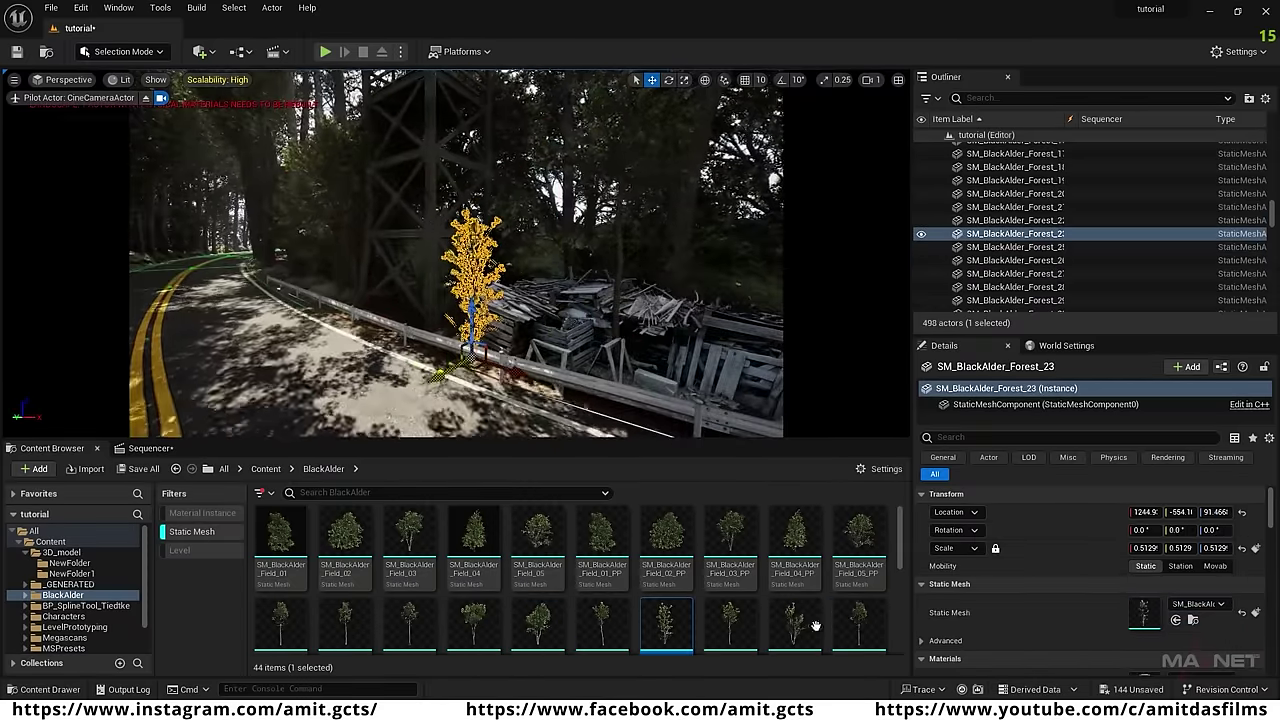
{"action": "left_click_drag", "start_coordinate": [816, 626], "coordinate": [560, 288]}
{"action": "right_click_drag", "start_coordinate": [560, 288], "coordinate": [420, 288]}
Place a forest alder scaled to about 1.03 behind the opposite guardrail, and another alder at the roadside near the watch tower.
{"action": "left_click_drag", "start_coordinate": [859, 625], "coordinate": [385, 312]}
{"action": "key", "text": "r"}
{"action": "left_click_drag", "start_coordinate": [385, 312], "coordinate": [398, 302]}
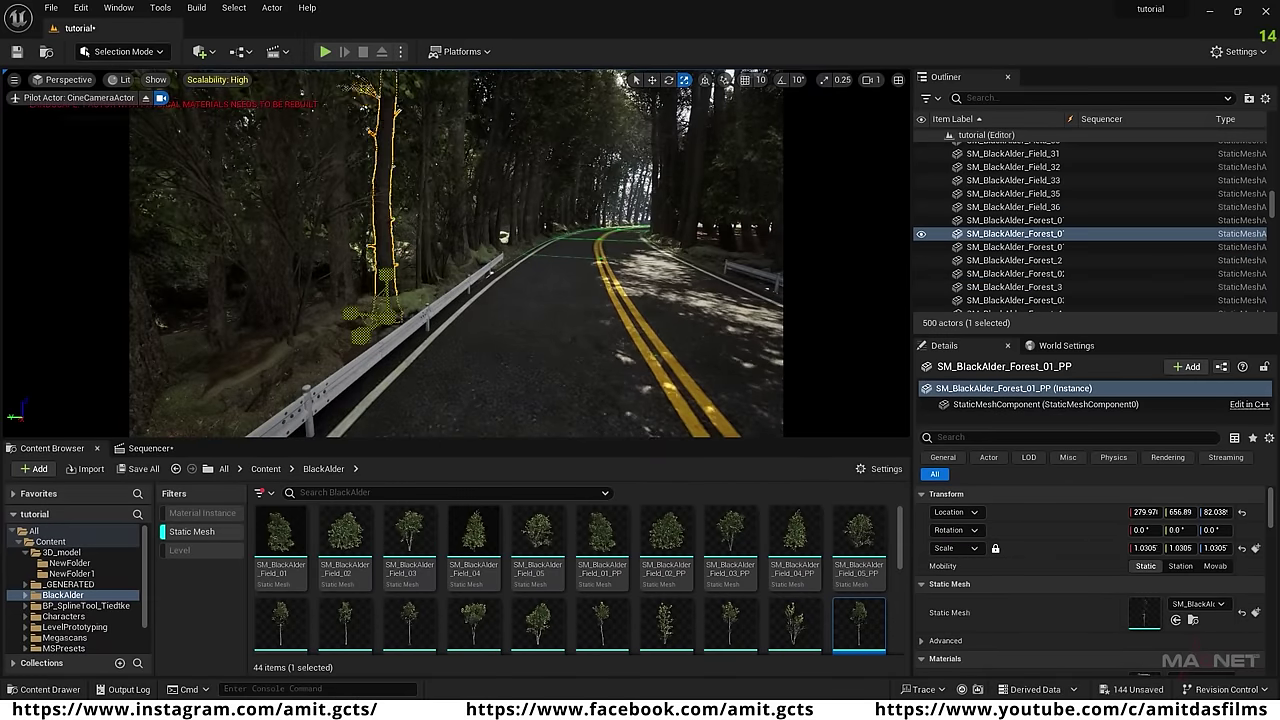
{"action": "right_click_drag", "start_coordinate": [490, 272], "coordinate": [620, 272]}
{"action": "left_click_drag", "start_coordinate": [473, 625], "coordinate": [478, 344]}
{"action": "right_click_drag", "start_coordinate": [478, 344], "coordinate": [481, 318]}
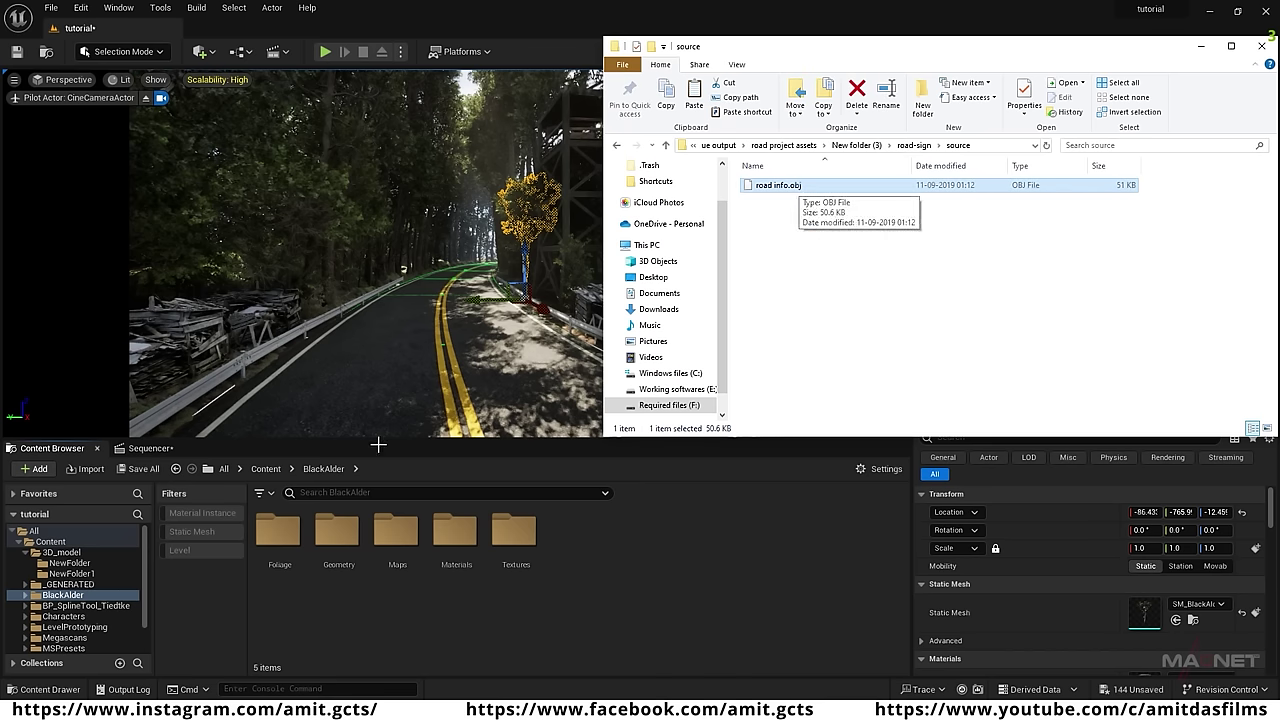
Create a folder named NewFolder2 inside 3D_model and open it.
{"action": "left_click", "coordinate": [61, 552]}
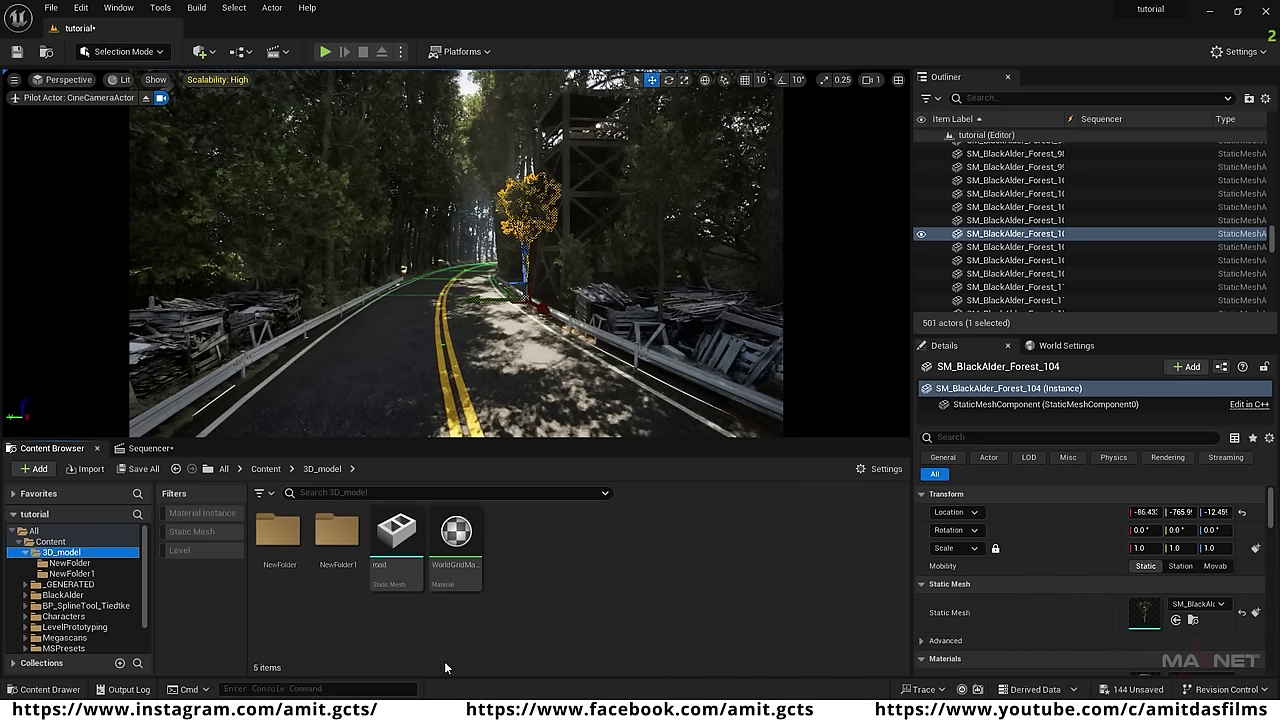
{"action": "right_click", "coordinate": [577, 580]}
{"action": "left_click", "coordinate": [640, 161]}
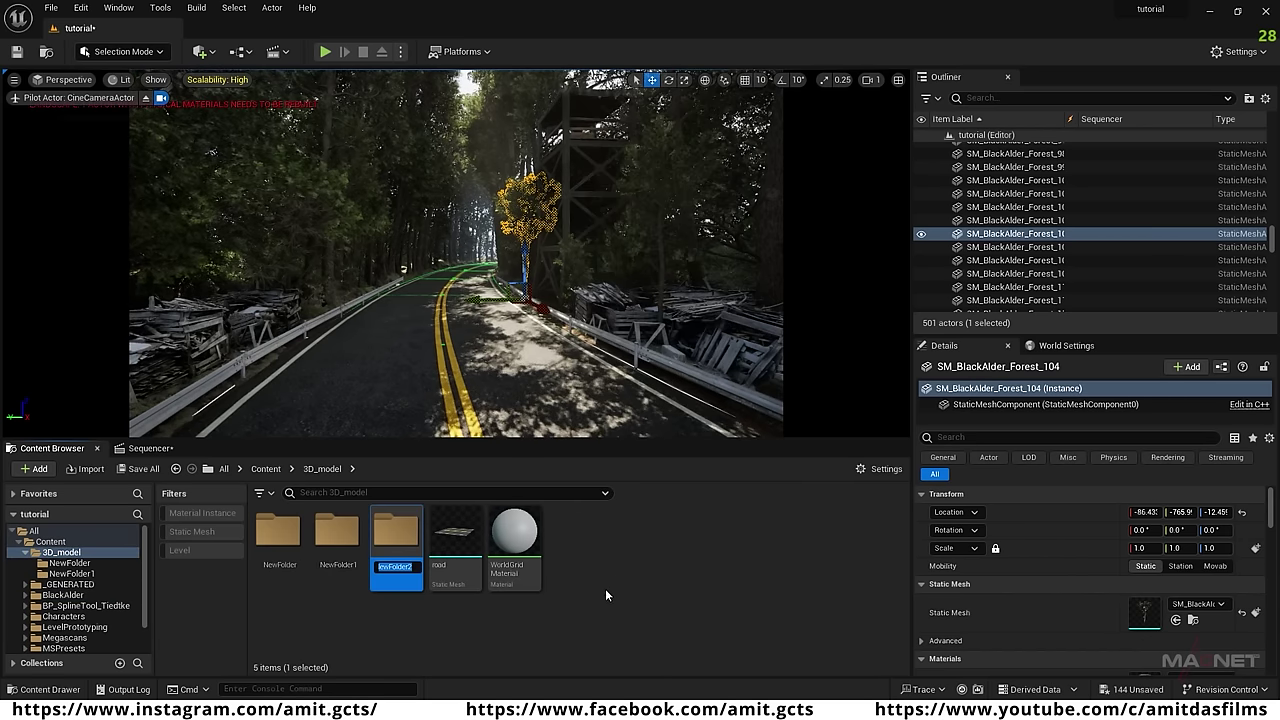
{"action": "double_click", "coordinate": [389, 546]}
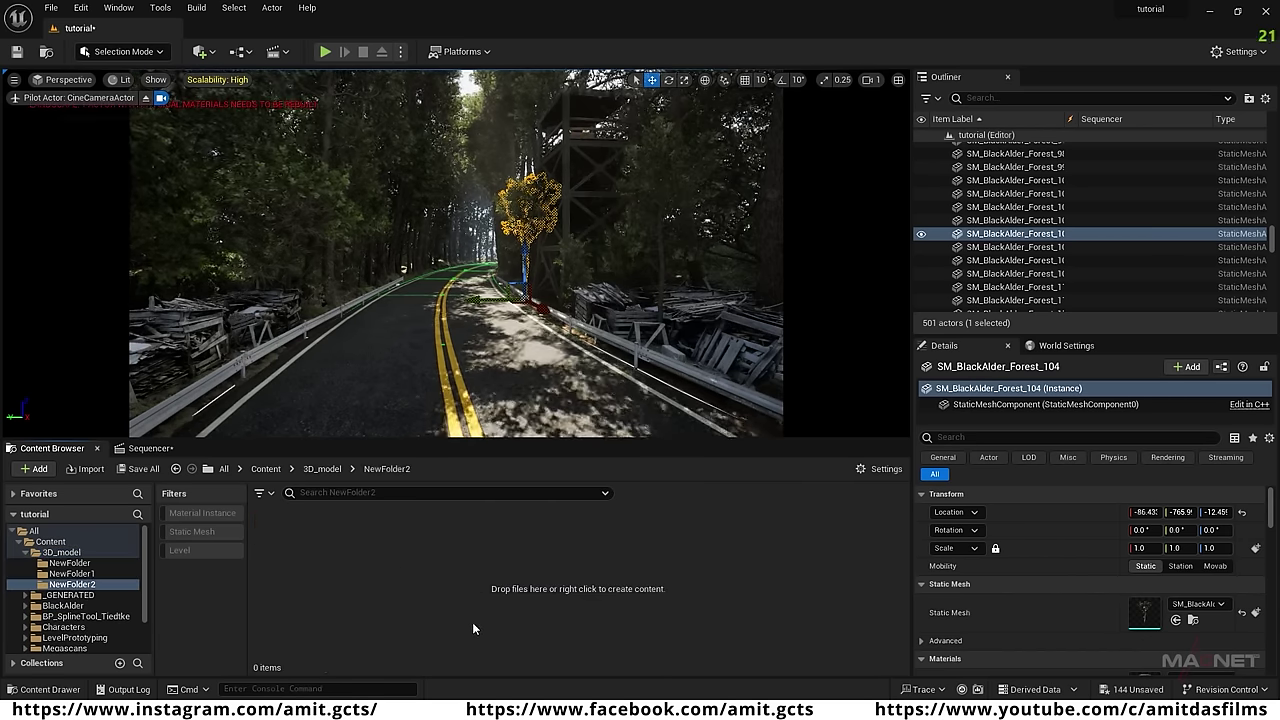
{"action": "key", "text": "alt+Left"}
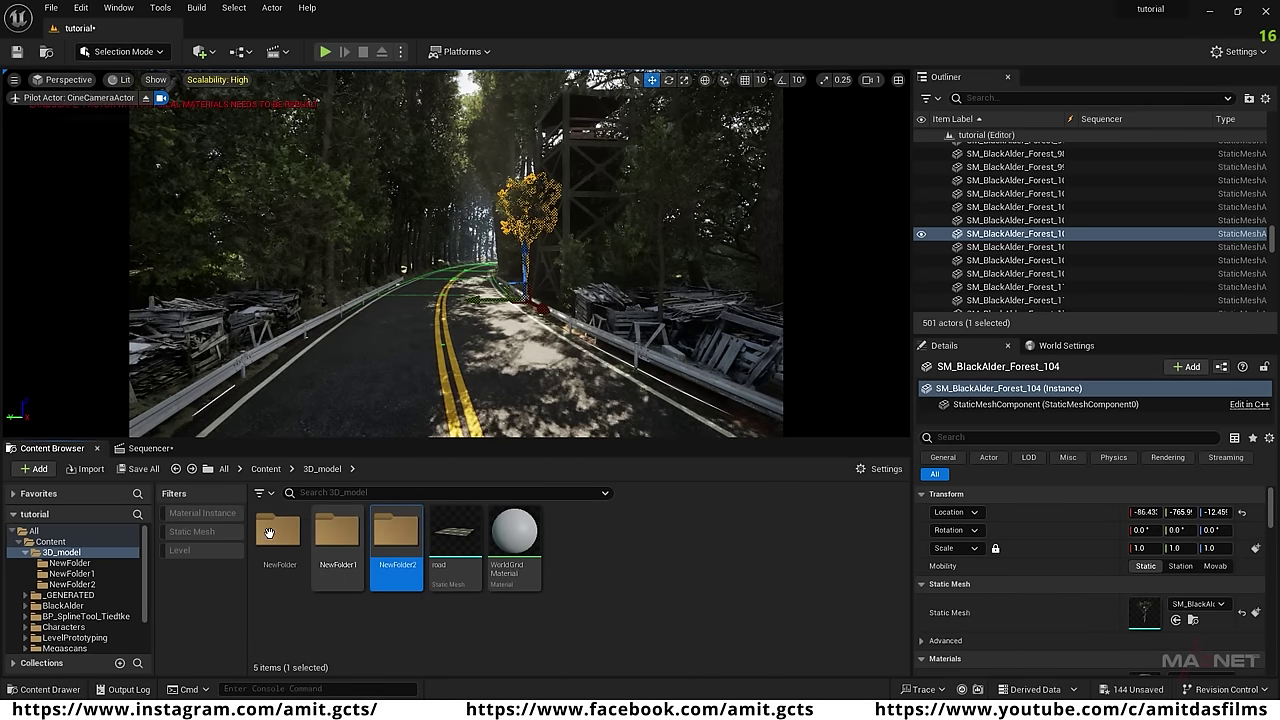
{"action": "double_click", "coordinate": [398, 538]}
Import road info.obj from the road-sign source folder into NewFolder2 with the default import settings.
{"action": "key", "text": "alt+Tab"}
{"action": "left_click", "coordinate": [800, 190]}
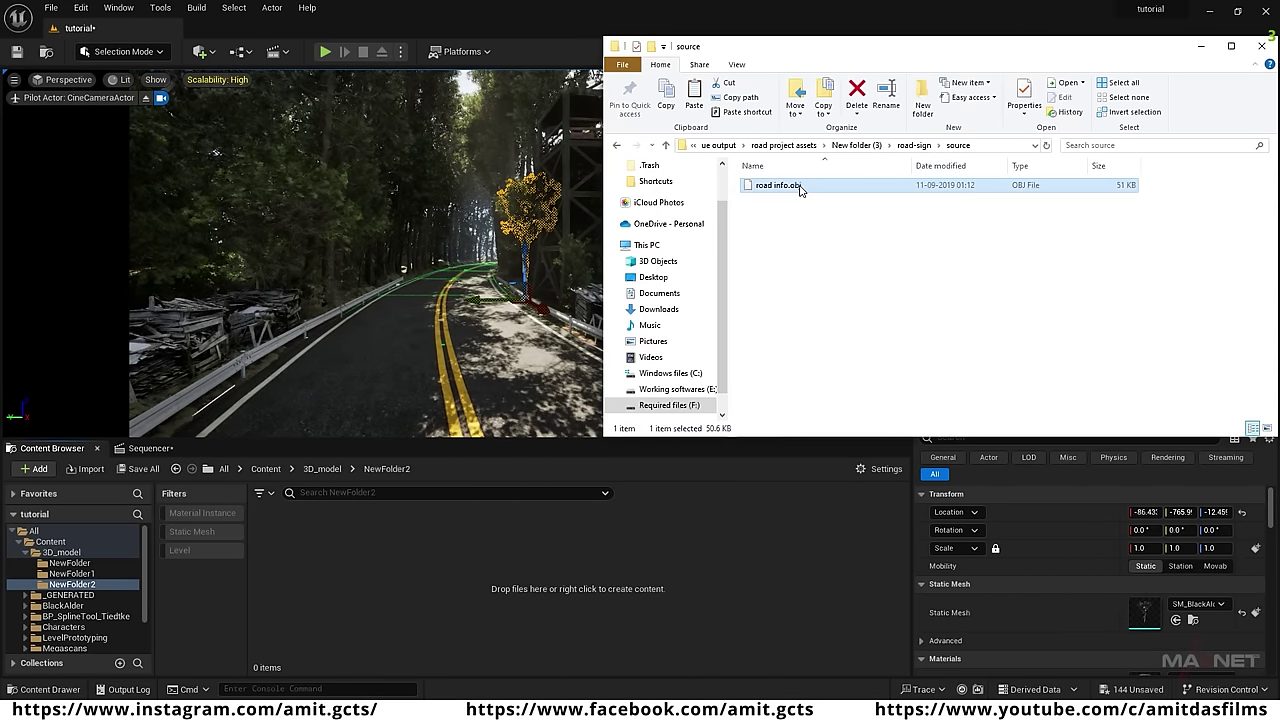
{"action": "left_click_drag", "start_coordinate": [326, 560], "coordinate": [326, 560]}
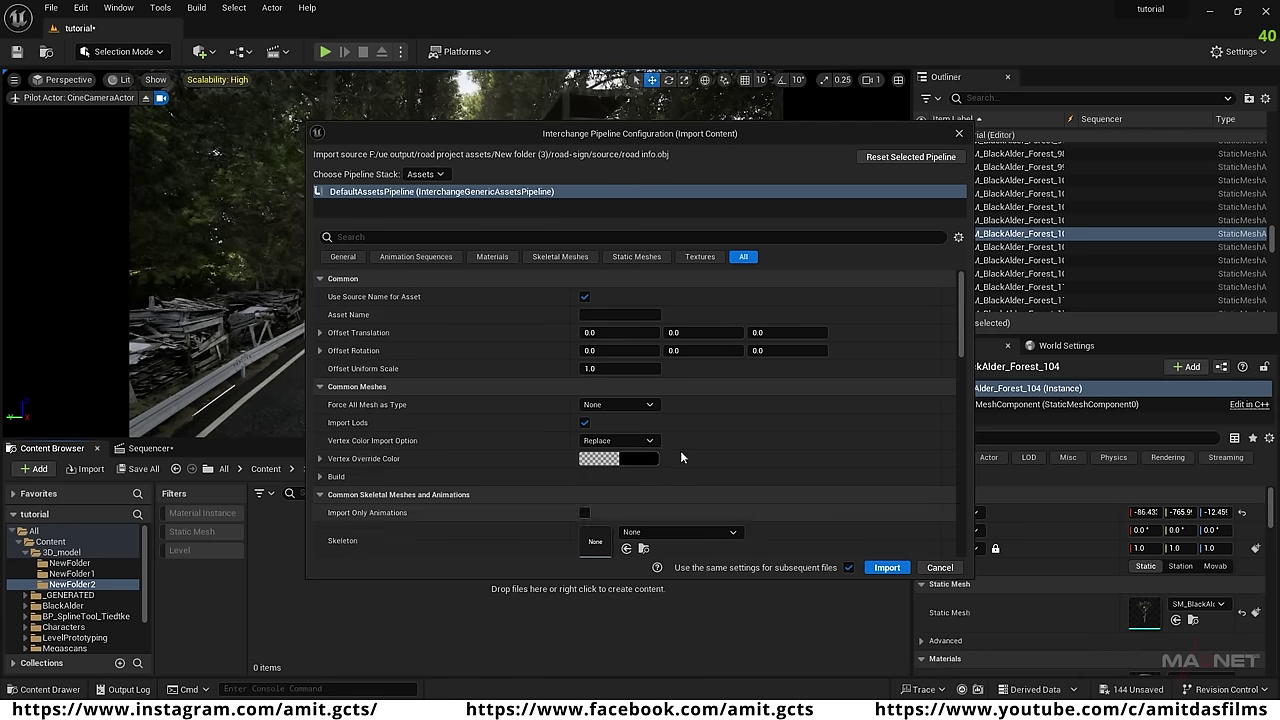
{"action": "left_click", "coordinate": [886, 567]}
Import the six road sign texture files from the road-sign textures folder into NewFolder2.
{"action": "key", "text": "alt+Tab"}
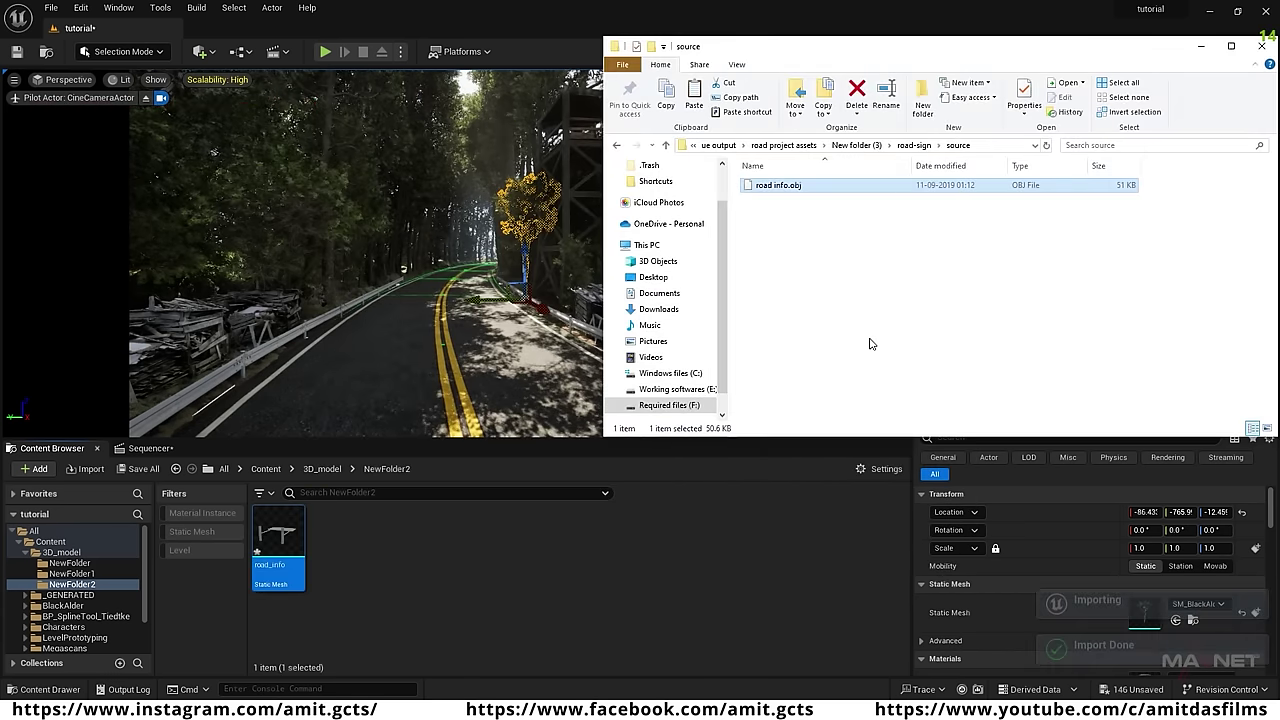
{"action": "key", "text": "BackSpace"}
{"action": "double_click", "coordinate": [786, 202]}
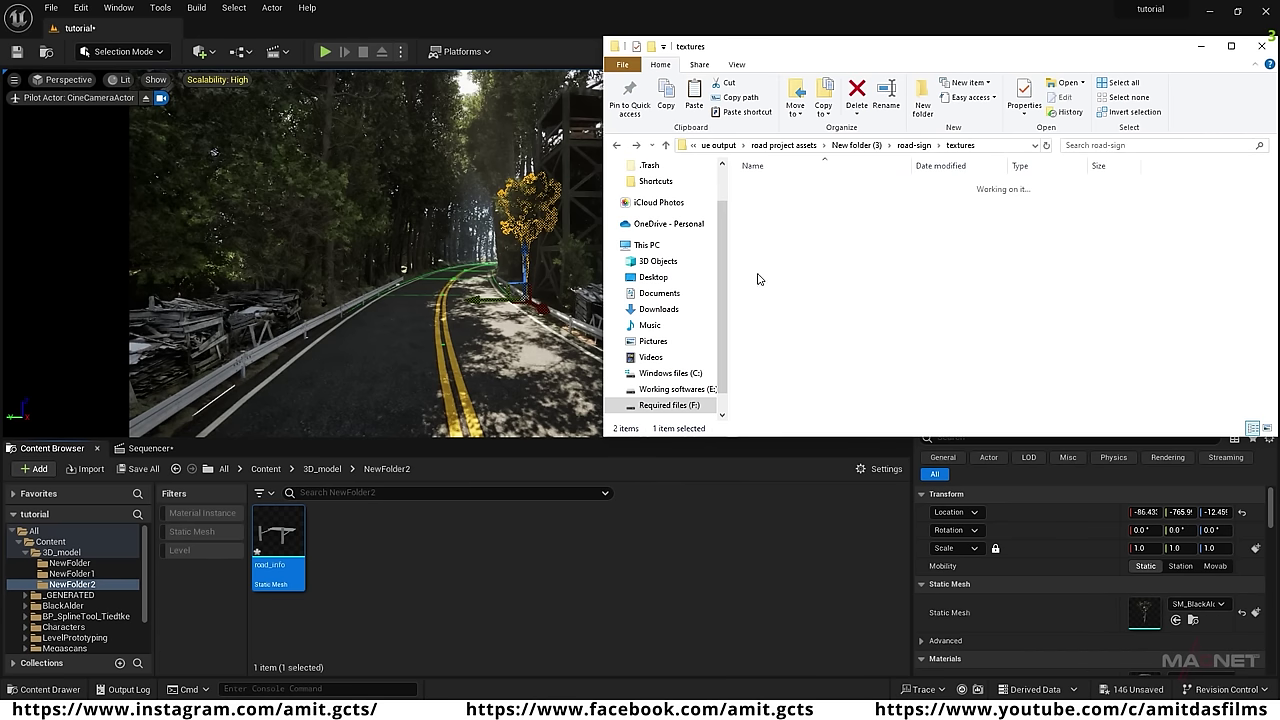
{"action": "left_click_drag", "start_coordinate": [1194, 268], "coordinate": [418, 585]}
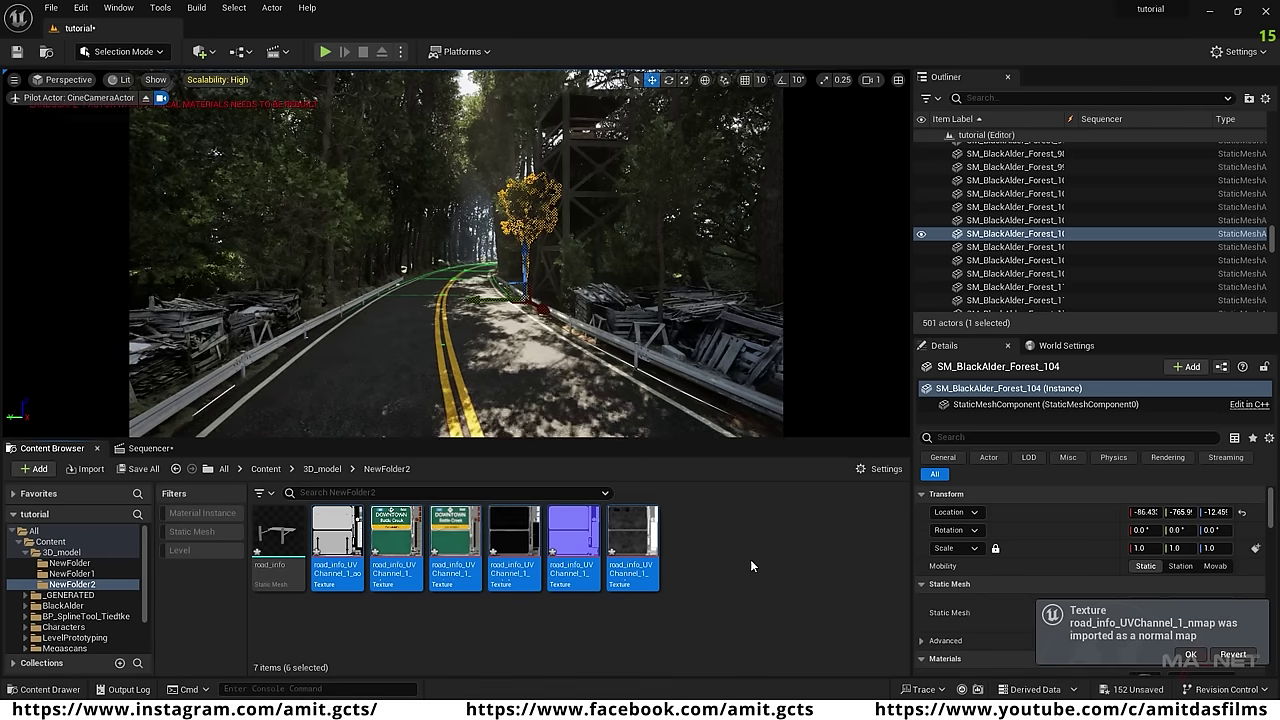
{"action": "left_click", "coordinate": [750, 565]}
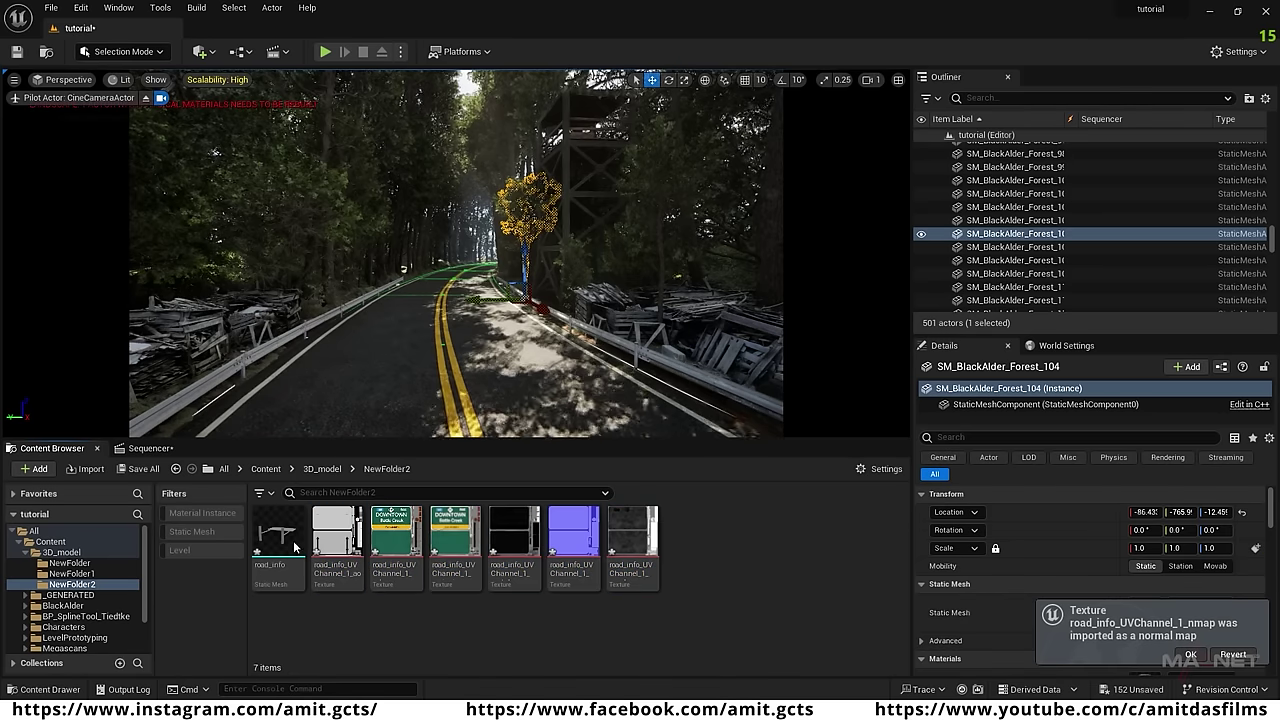
Create a material named NewMaterial in NewFolder2 and open its graph beside the imported textures.
{"action": "right_click", "coordinate": [452, 622]}
{"action": "left_click", "coordinate": [522, 295]}
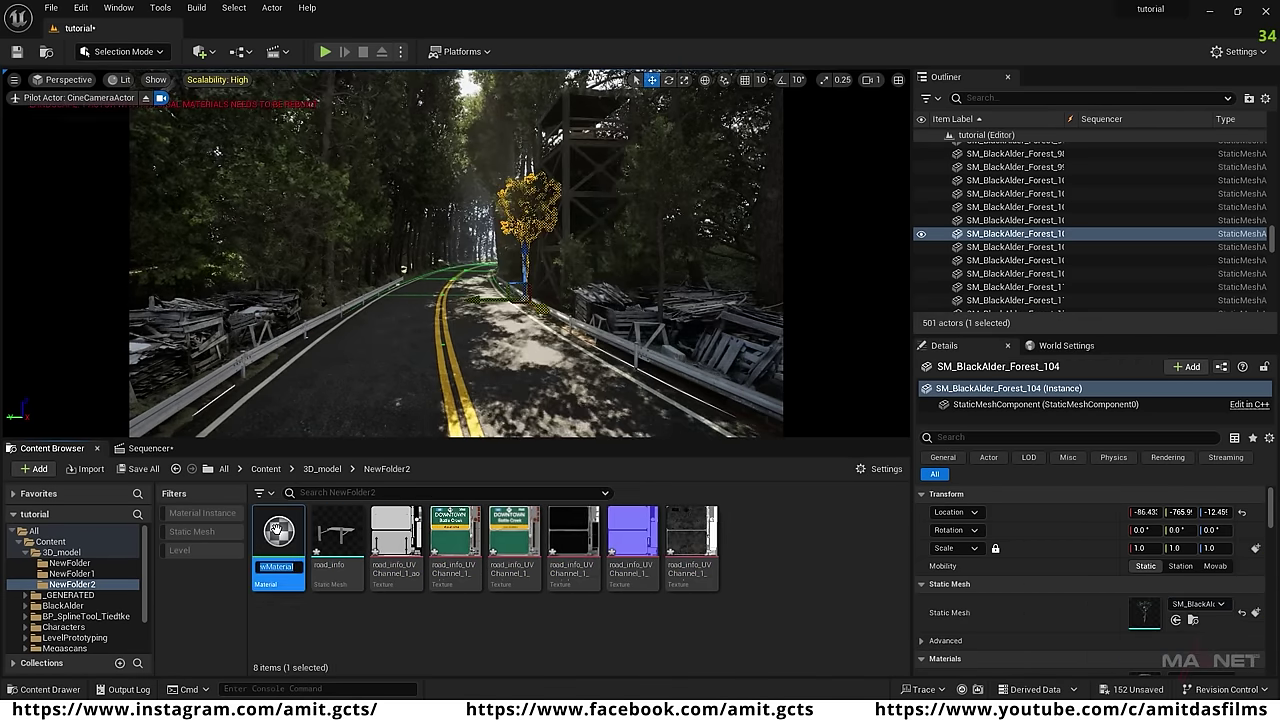
{"action": "double_click", "coordinate": [278, 532]}
{"action": "right_click_drag", "start_coordinate": [817, 154], "coordinate": [985, 188]}
{"action": "left_click_drag", "start_coordinate": [733, 30], "coordinate": [967, 110]}
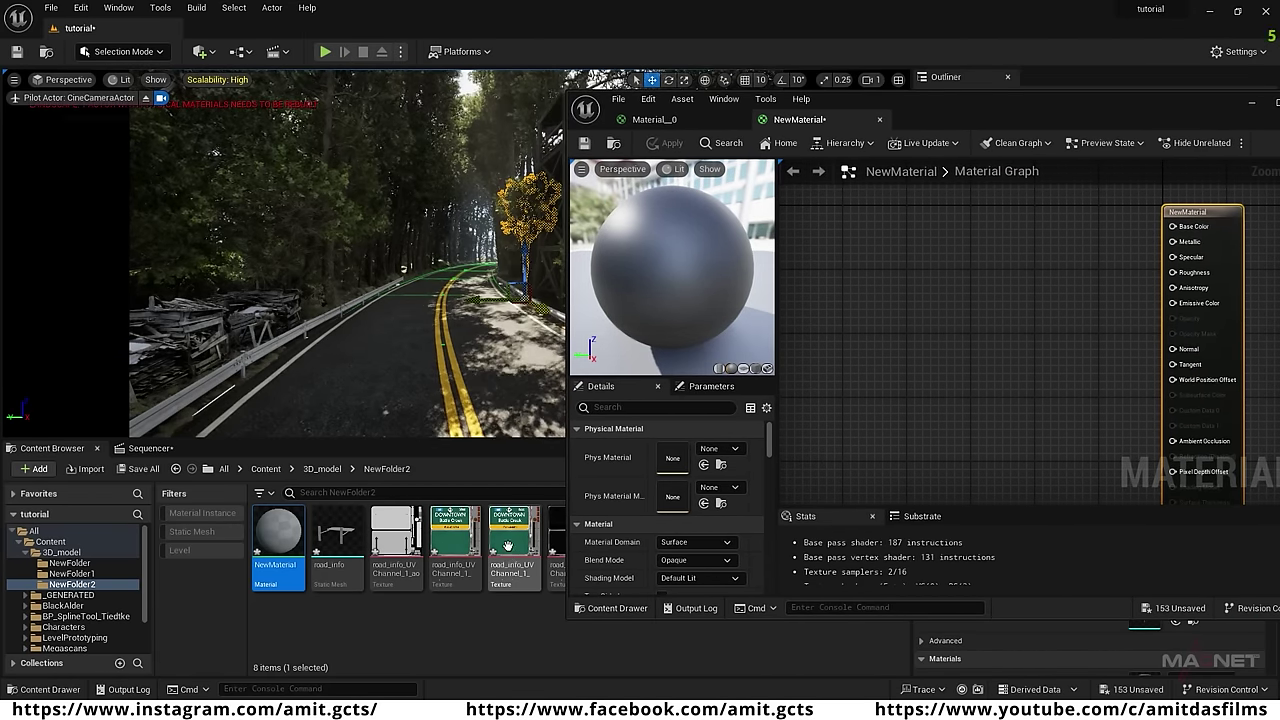
Add the first green sign texture and the ao texture to the graph, connecting them to Base Color and Ambient Occlusion.
{"action": "left_click_drag", "start_coordinate": [453, 539], "coordinate": [835, 232]}
{"action": "left_click_drag", "start_coordinate": [916, 237], "coordinate": [1172, 227]}
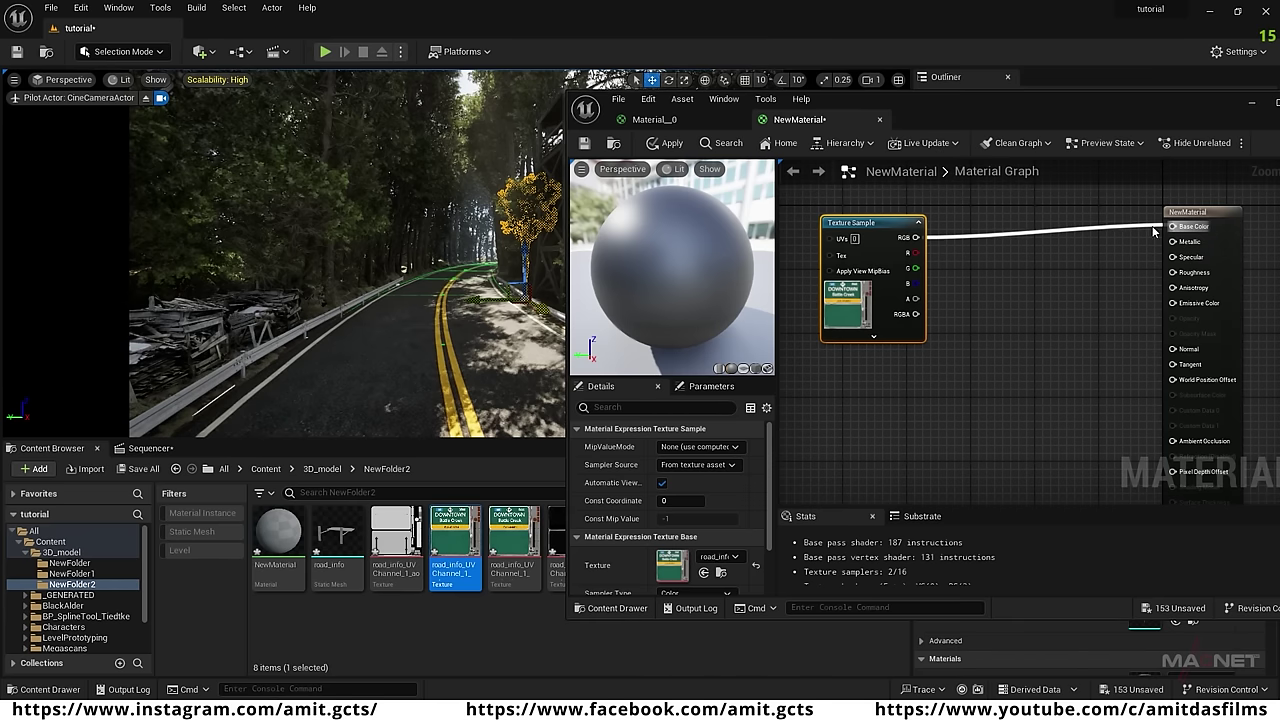
{"action": "left_click_drag", "start_coordinate": [870, 222], "coordinate": [853, 212]}
{"action": "left_click_drag", "start_coordinate": [396, 540], "coordinate": [815, 390]}
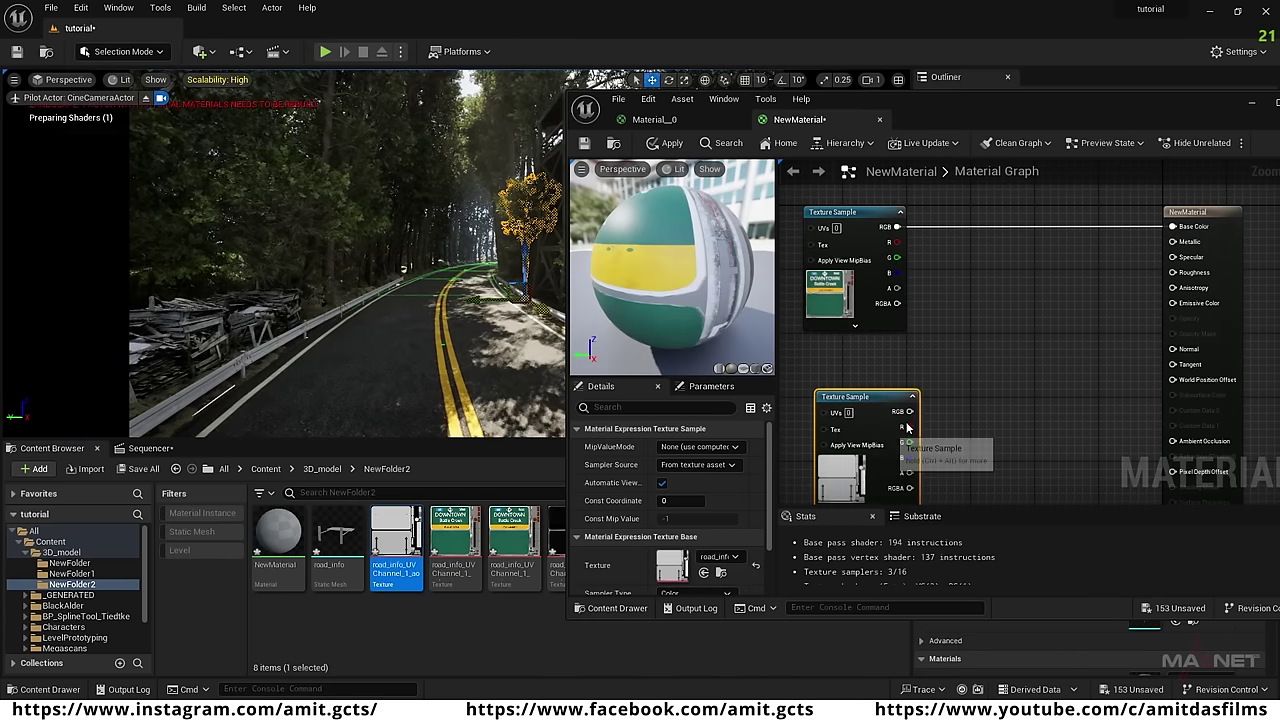
{"action": "left_click_drag", "start_coordinate": [911, 411], "coordinate": [1174, 441]}
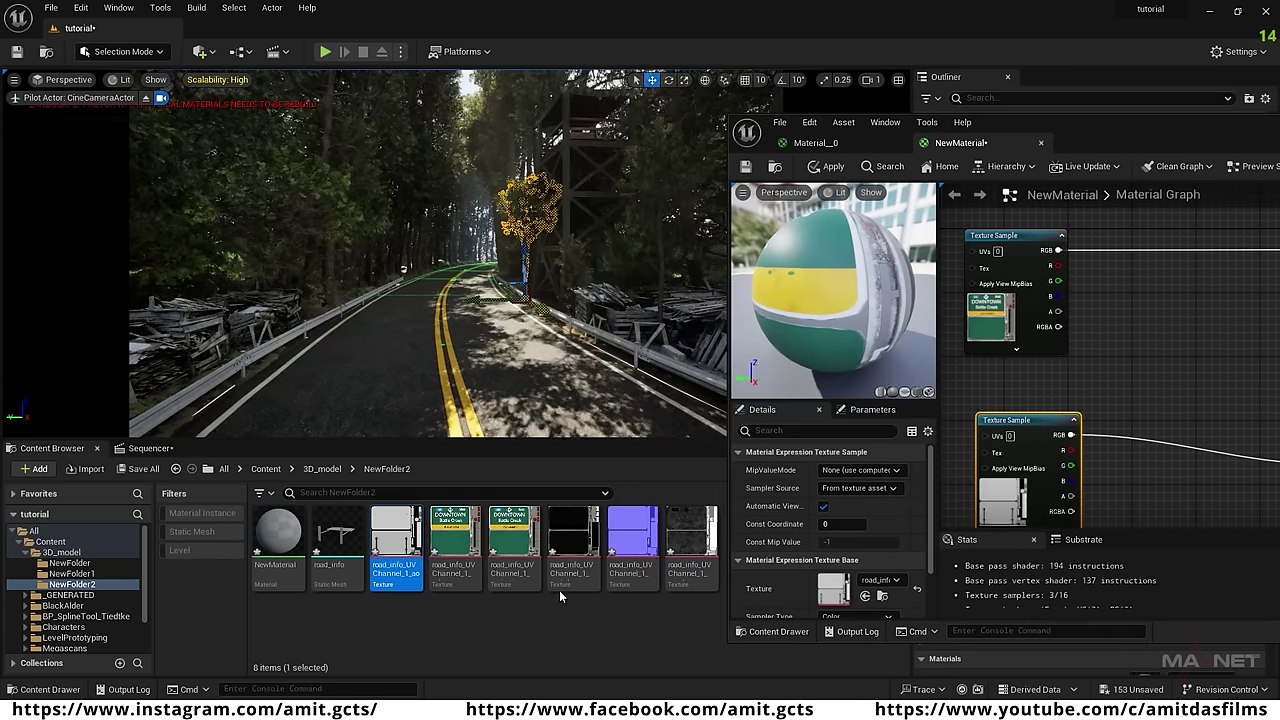
Add the metalness and normal map textures to the graph and connect them to Metallic and Normal.
{"action": "left_click_drag", "start_coordinate": [583, 545], "coordinate": [1165, 304]}
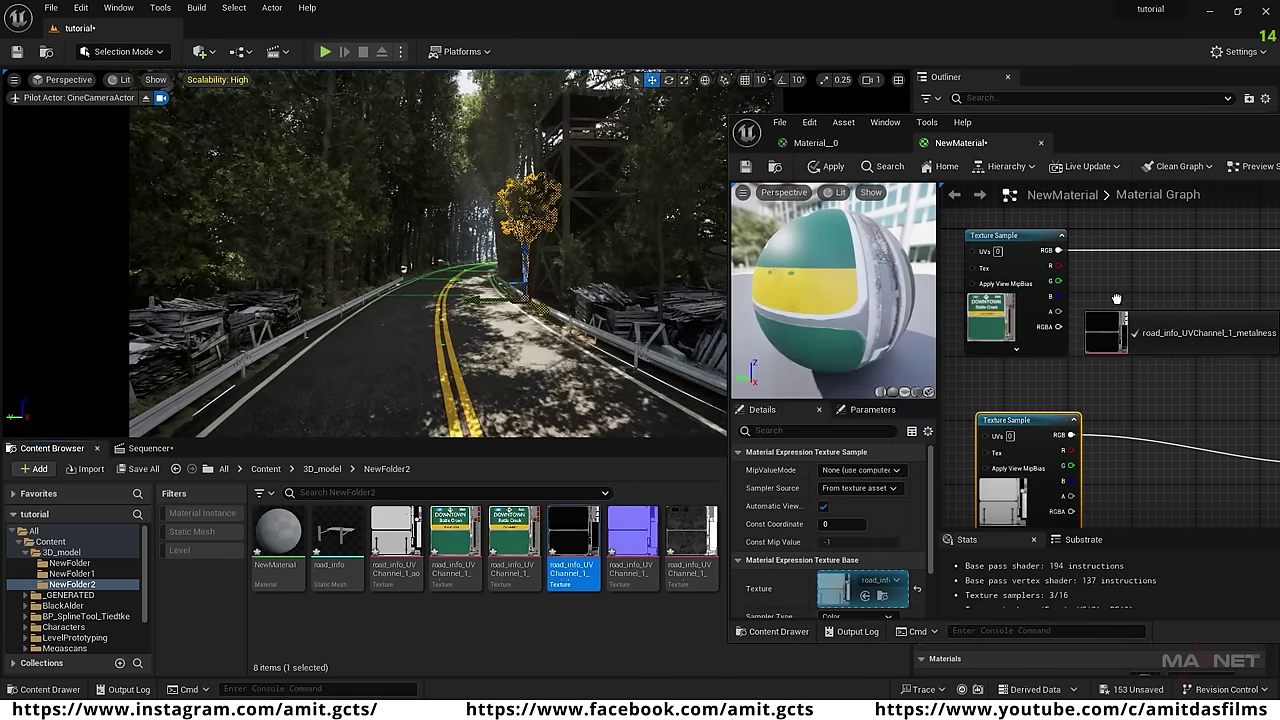
{"action": "left_click_drag", "start_coordinate": [1023, 122], "coordinate": [320, 52]}
{"action": "left_click_drag", "start_coordinate": [507, 255], "coordinate": [631, 197]}
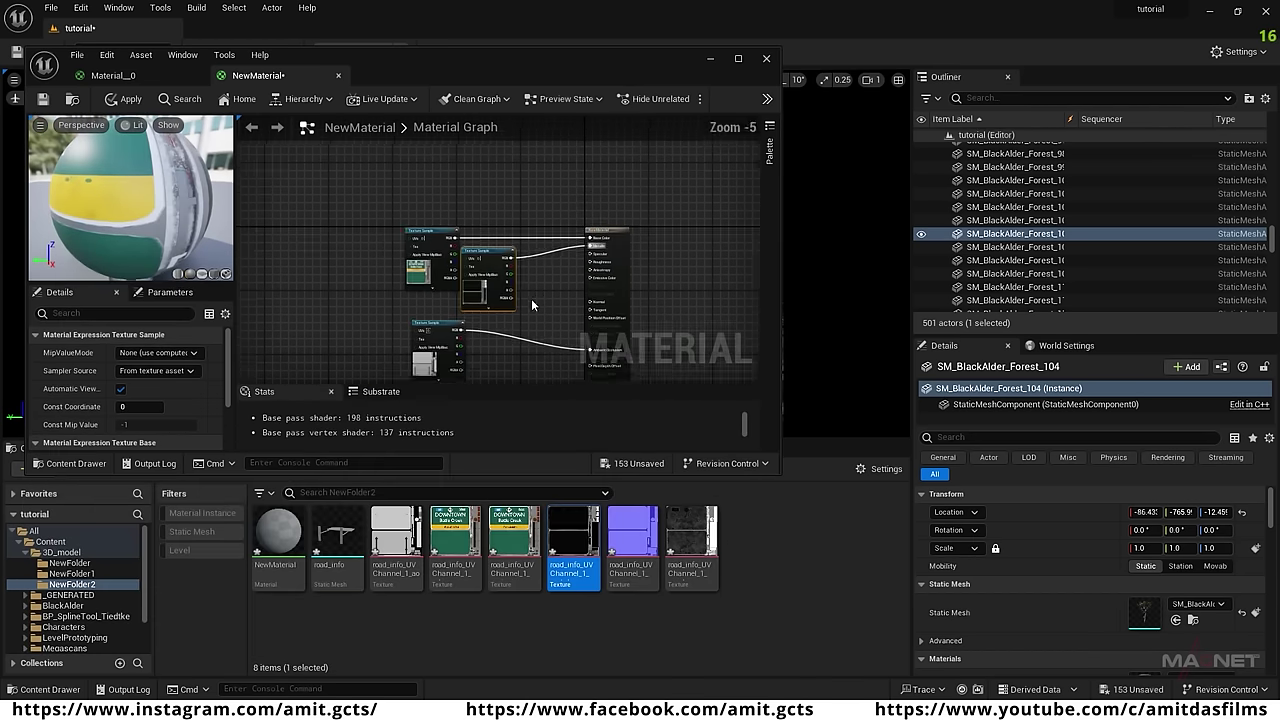
{"action": "scroll", "coordinate": [450, 260], "scroll_direction": "down", "scroll_amount": 3}
{"action": "left_click_drag", "start_coordinate": [632, 545], "coordinate": [395, 268]}
{"action": "left_click_drag", "start_coordinate": [440, 272], "coordinate": [592, 242]}
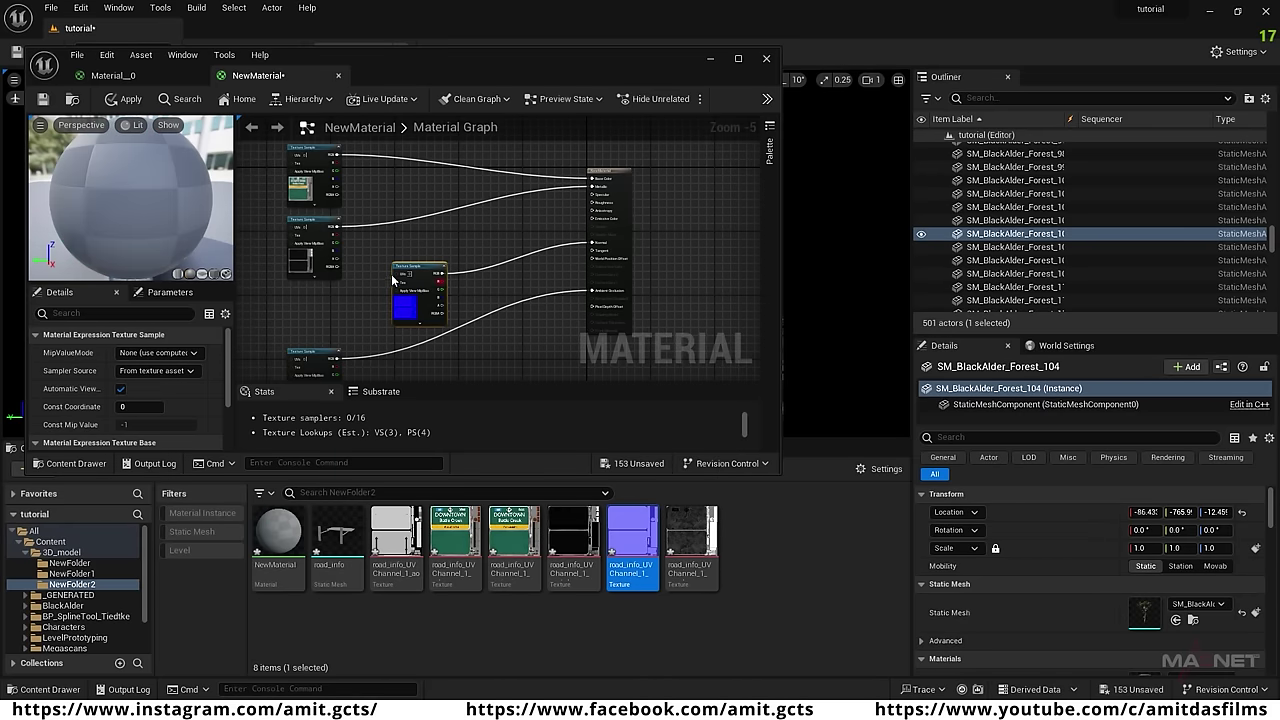
{"action": "left_click_drag", "start_coordinate": [395, 281], "coordinate": [302, 304]}
Connect the last dark sign texture to Roughness, then apply, save and close NewMaterial.
{"action": "left_click_drag", "start_coordinate": [697, 537], "coordinate": [595, 206]}
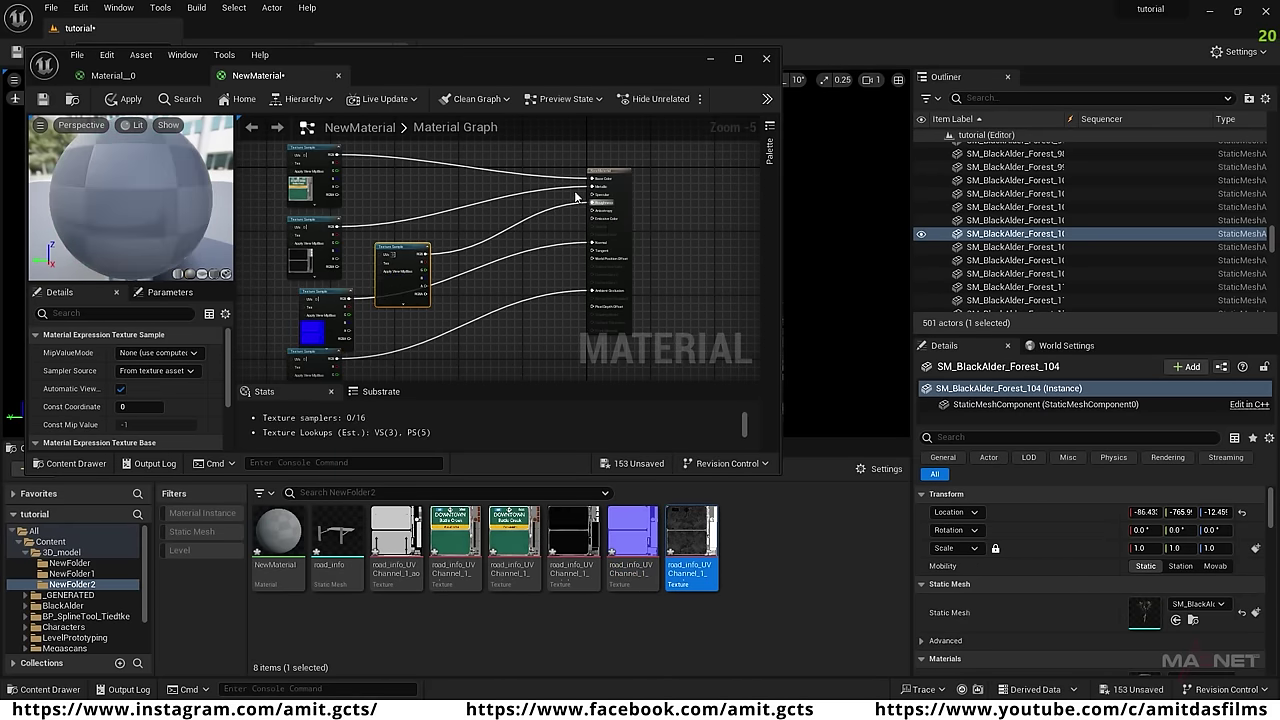
{"action": "scroll", "coordinate": [505, 218], "scroll_direction": "up", "scroll_amount": 2}
{"action": "left_click", "coordinate": [125, 98]}
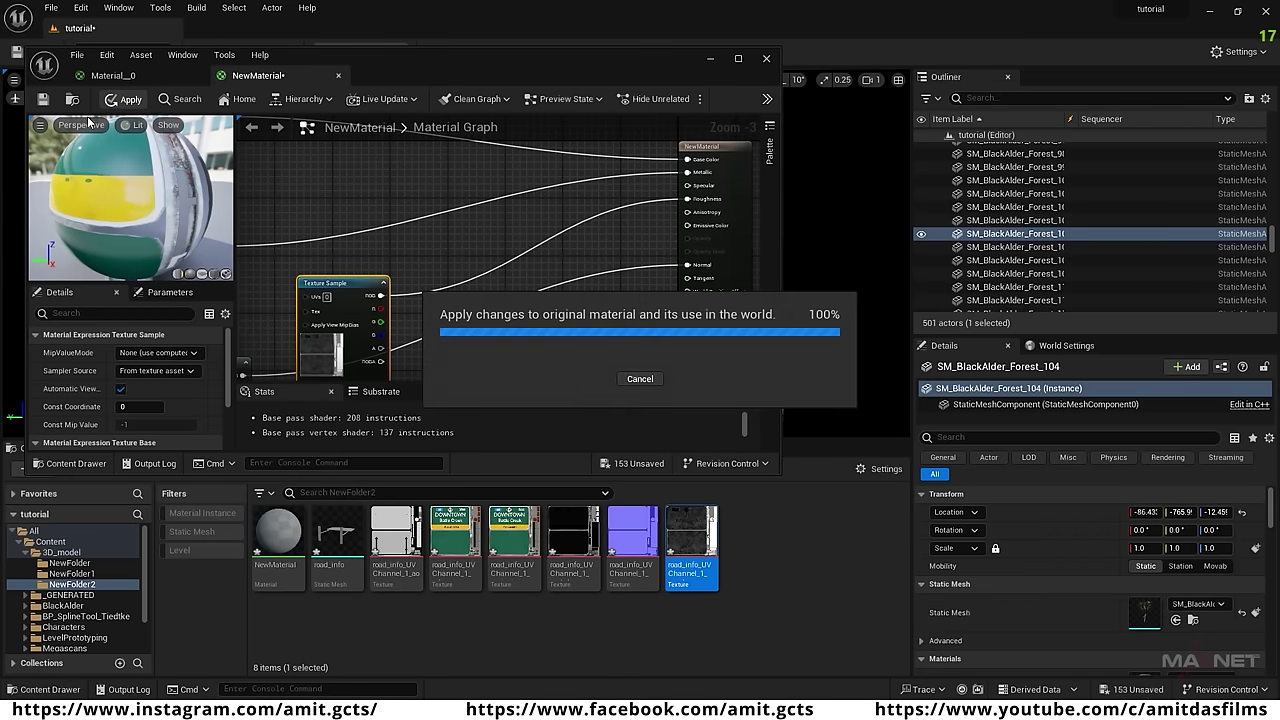
{"action": "key", "text": "ctrl+s"}
{"action": "left_click", "coordinate": [766, 58]}
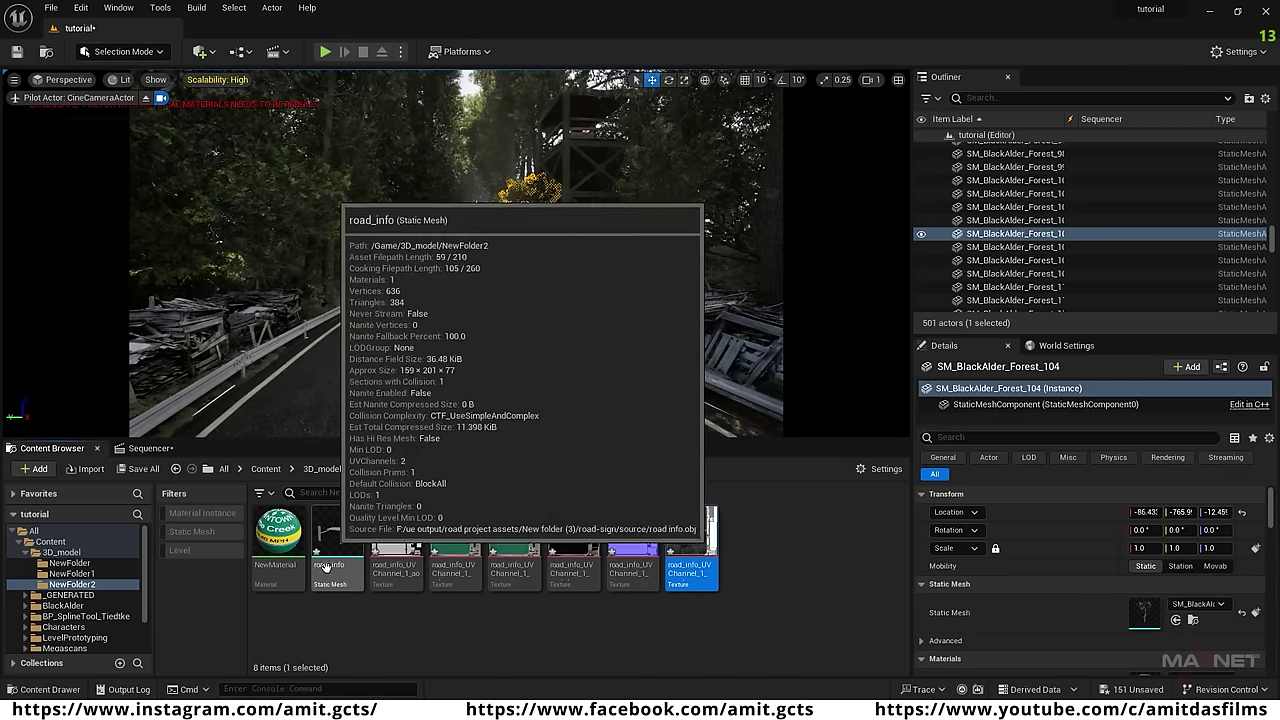
Place the road_info mesh on the road, enable 10° rotation snapping and stand it upright with 90° rotations about X and Z.
{"action": "left_click", "coordinate": [338, 544]}
{"action": "left_click_drag", "start_coordinate": [373, 471], "coordinate": [431, 363]}
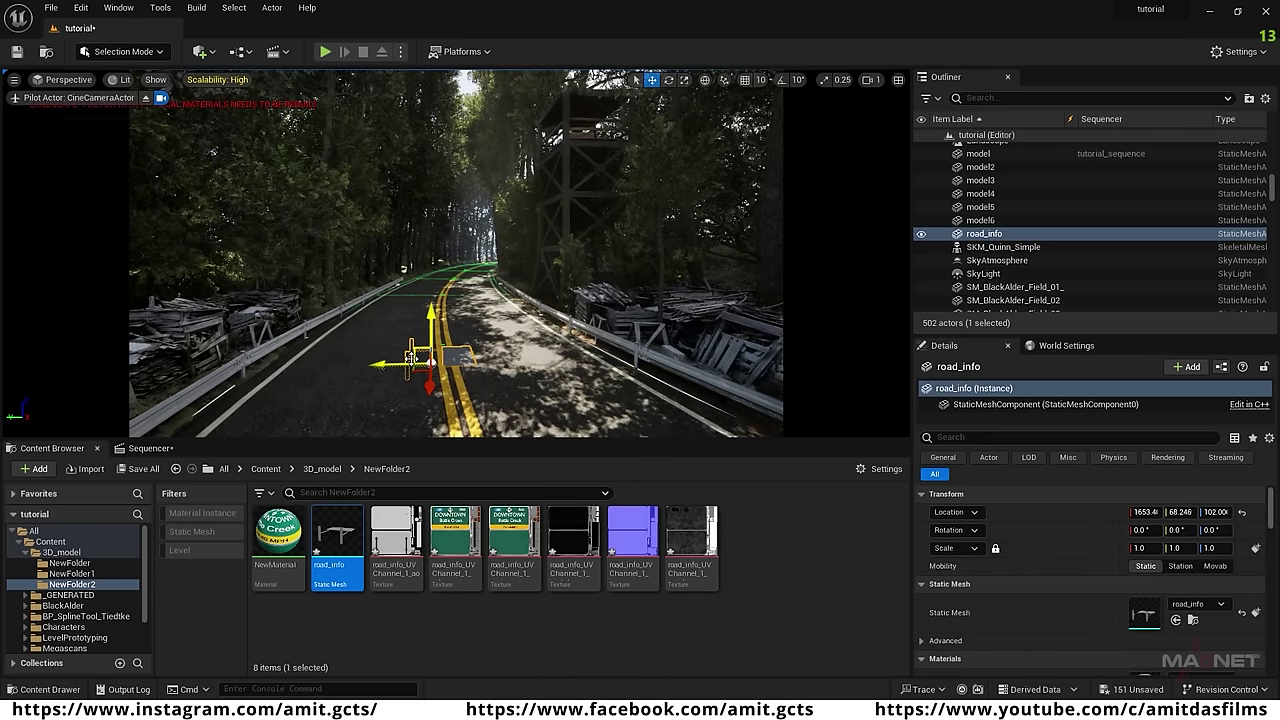
{"action": "key", "text": "e"}
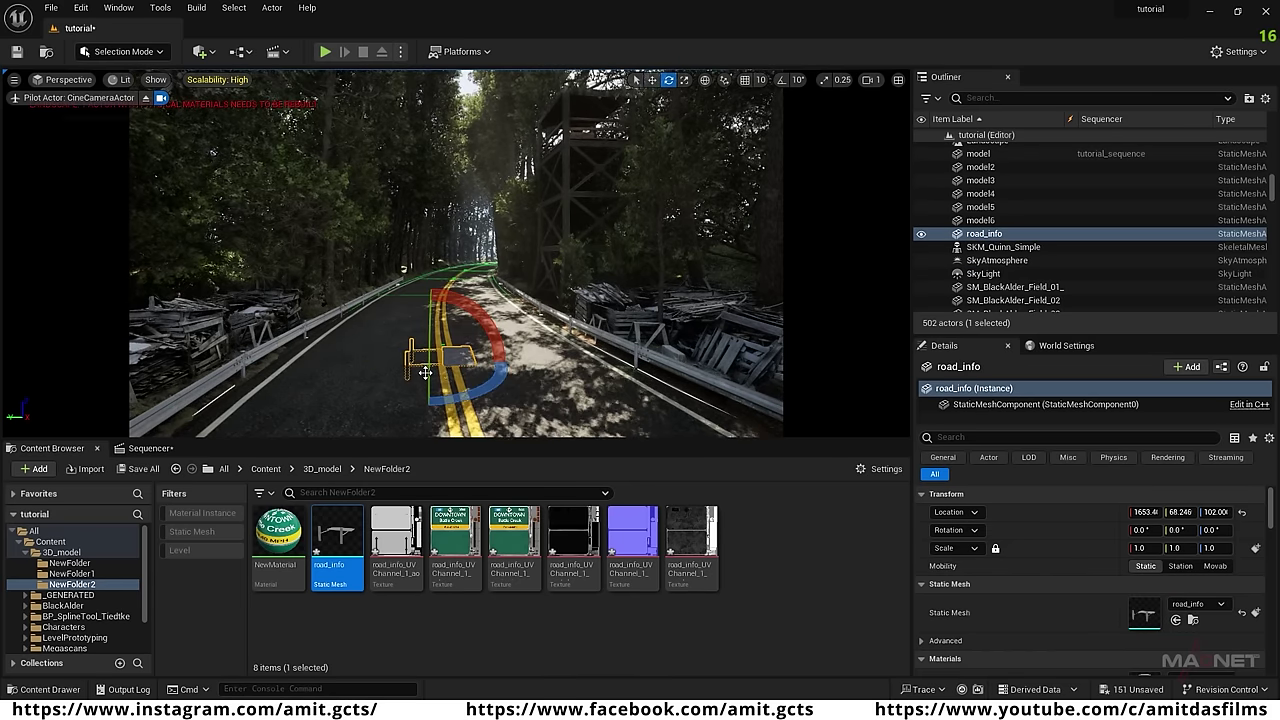
{"action": "left_click", "coordinate": [781, 79]}
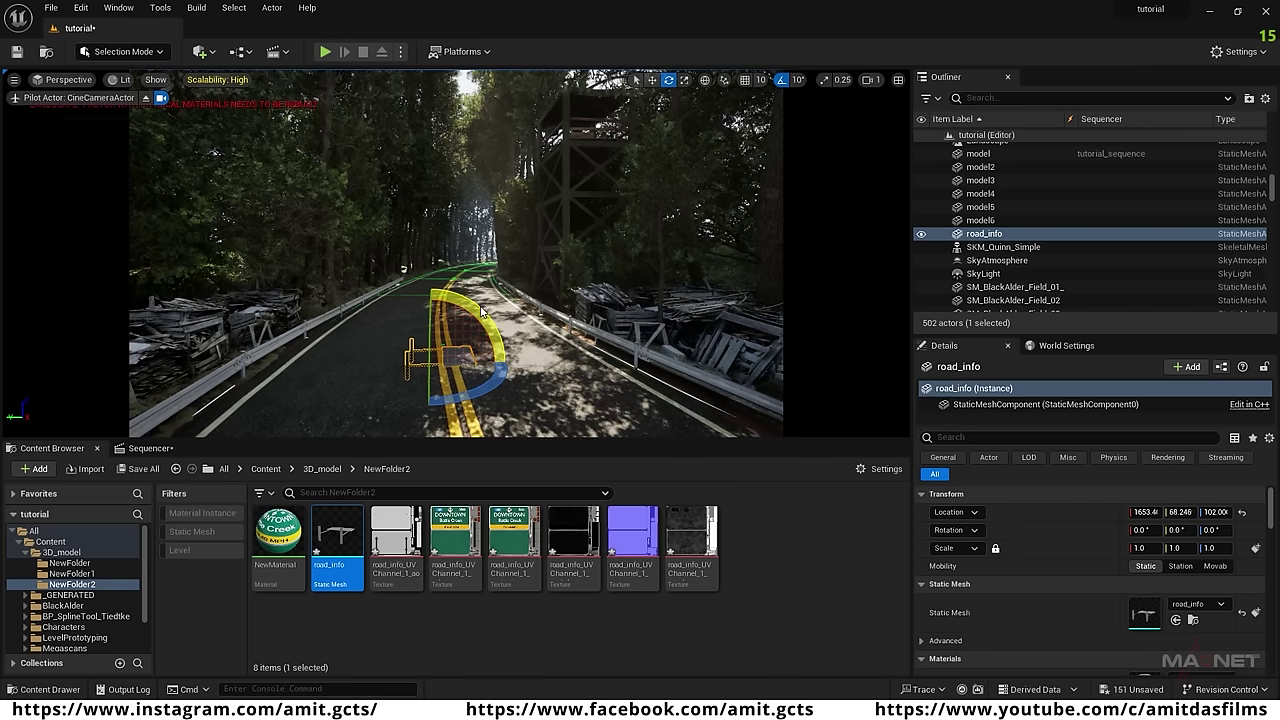
{"action": "left_click_drag", "start_coordinate": [481, 313], "coordinate": [392, 325]}
{"action": "left_click_drag", "start_coordinate": [537, 374], "coordinate": [428, 404]}
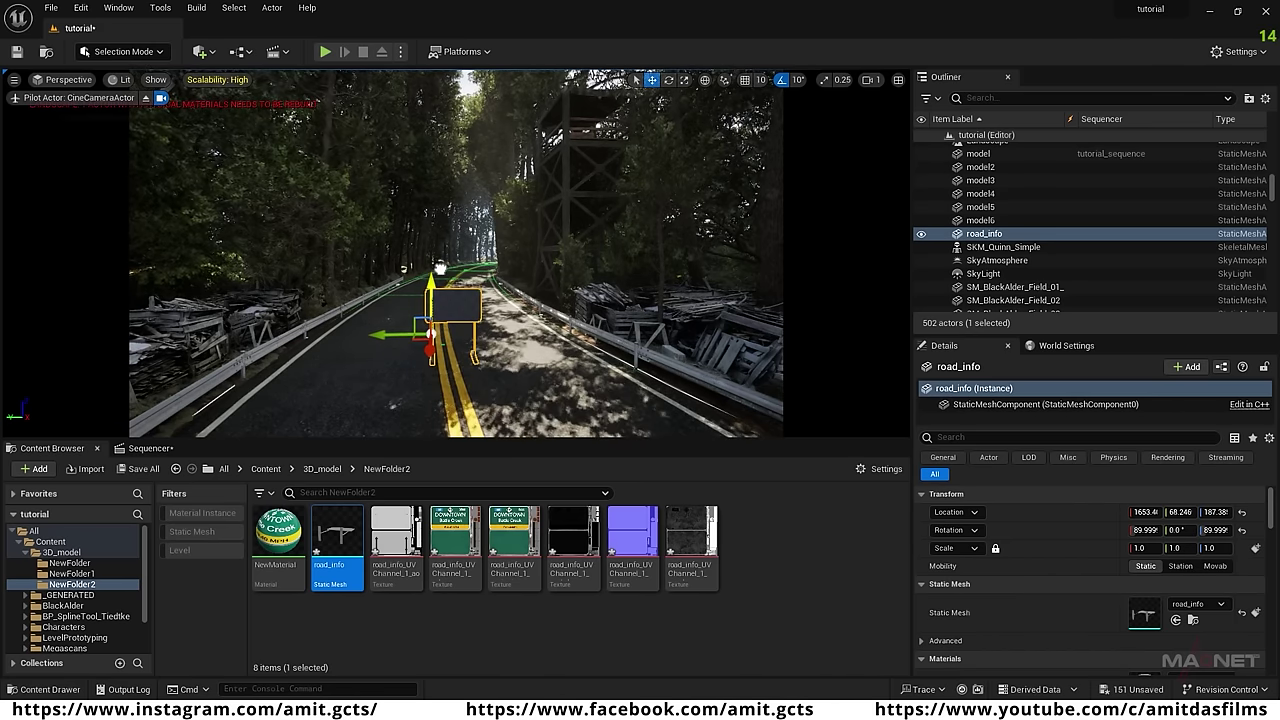
Assign NewMaterial to Element 0 of the road_info sign.
{"action": "scroll", "coordinate": [1062, 574], "scroll_direction": "down", "scroll_amount": 2}
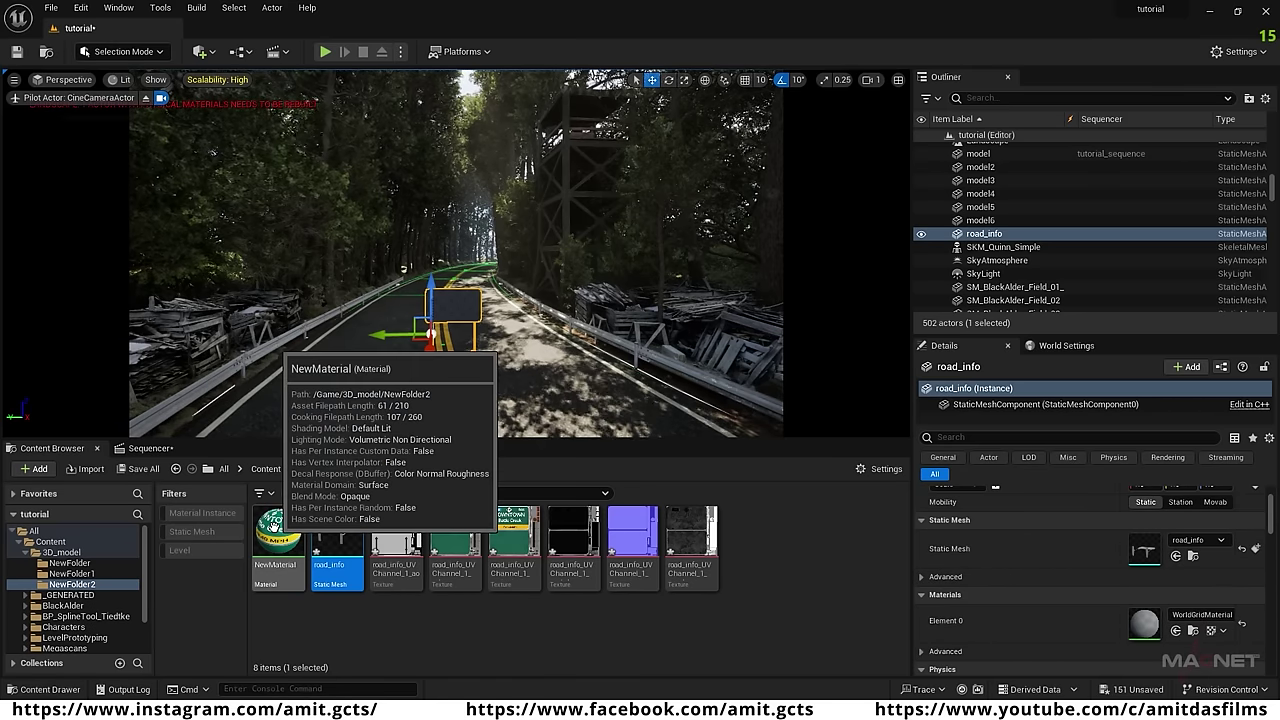
{"action": "left_click", "coordinate": [277, 524]}
{"action": "left_click_drag", "start_coordinate": [277, 530], "coordinate": [1143, 624]}
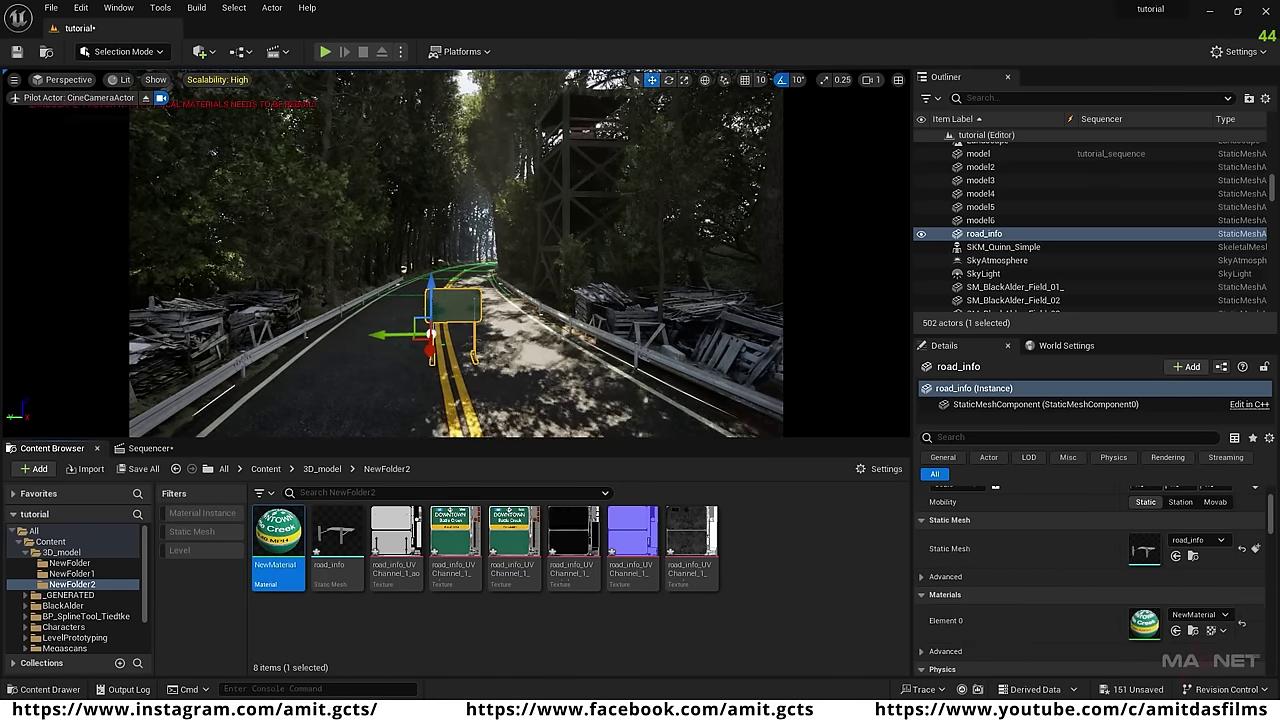
Rotate the road sign 180° about its vertical axis so its lettered face points toward the camera.
{"action": "key", "text": "w"}
{"action": "right_click_drag", "start_coordinate": [560, 330], "coordinate": [740, 380]}
{"action": "key", "text": "w"}
{"action": "key", "text": "a"}
{"action": "key", "text": "a"}
{"action": "right_click_drag", "start_coordinate": [640, 350], "coordinate": [520, 340]}
{"action": "key", "text": "d"}
{"action": "right_click_drag", "start_coordinate": [410, 290], "coordinate": [517, 340]}
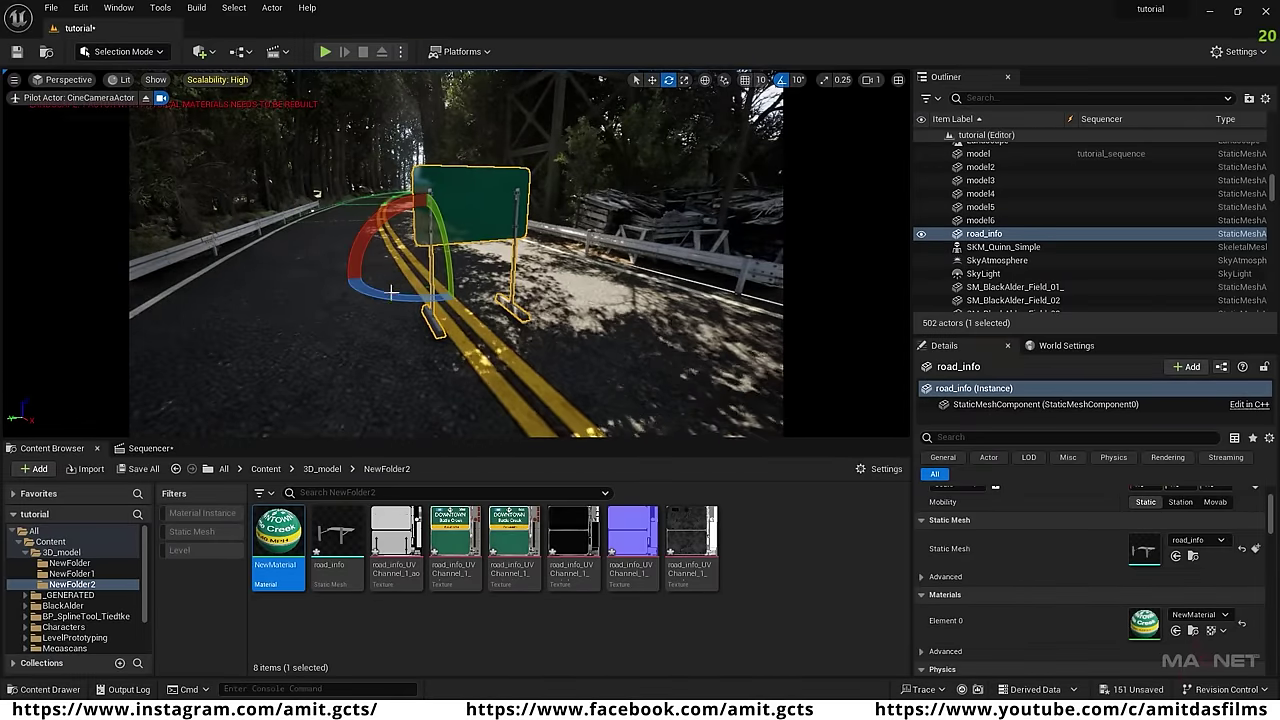
{"action": "left_click_drag", "start_coordinate": [497, 259], "coordinate": [396, 255]}
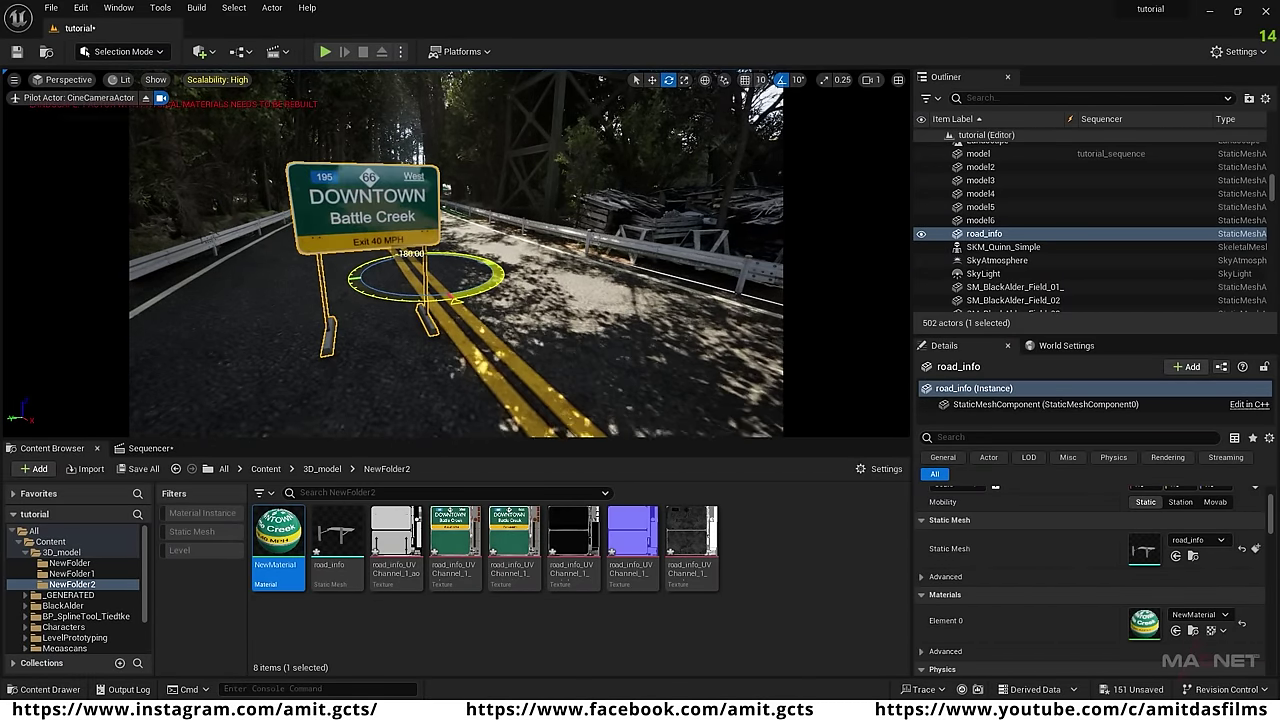
Move the road sign behind the guardrail near the watch tower, turn it 20° and hide the editor overlays.
{"action": "key", "text": "s"}
{"action": "right_click_drag", "start_coordinate": [396, 255], "coordinate": [330, 245]}
{"action": "key", "text": "w"}
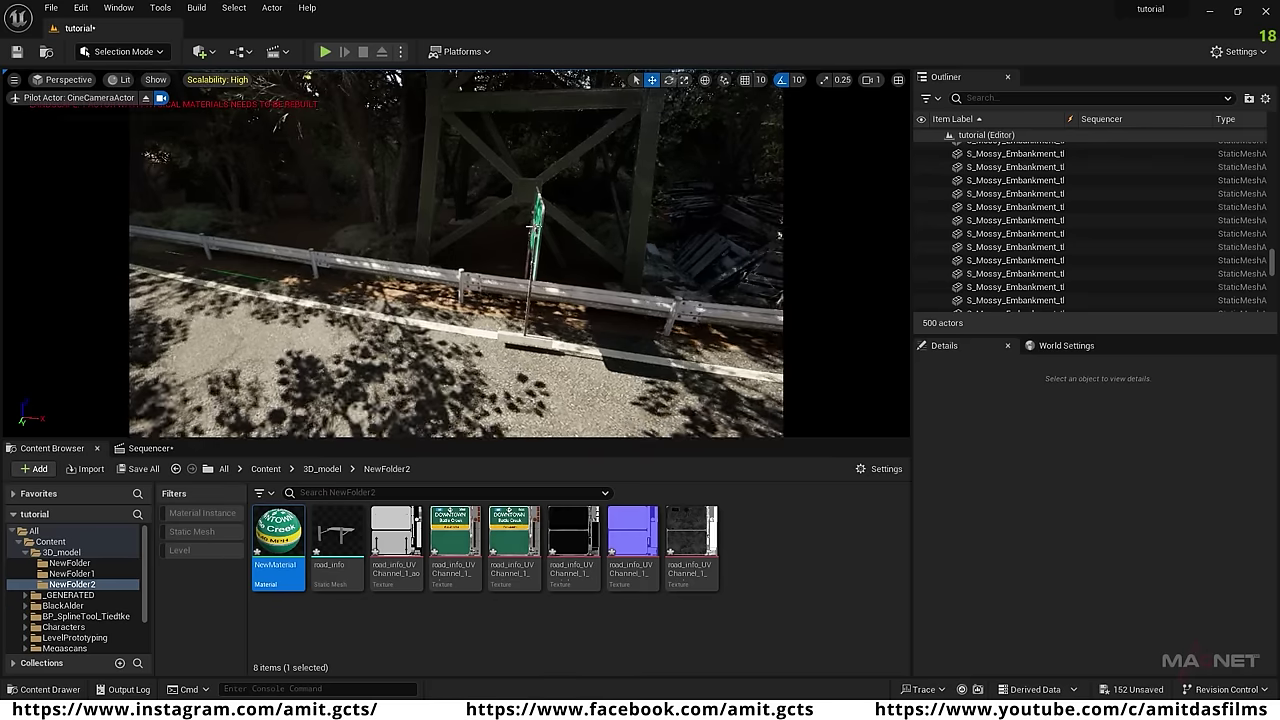
{"action": "left_click", "coordinate": [538, 218]}
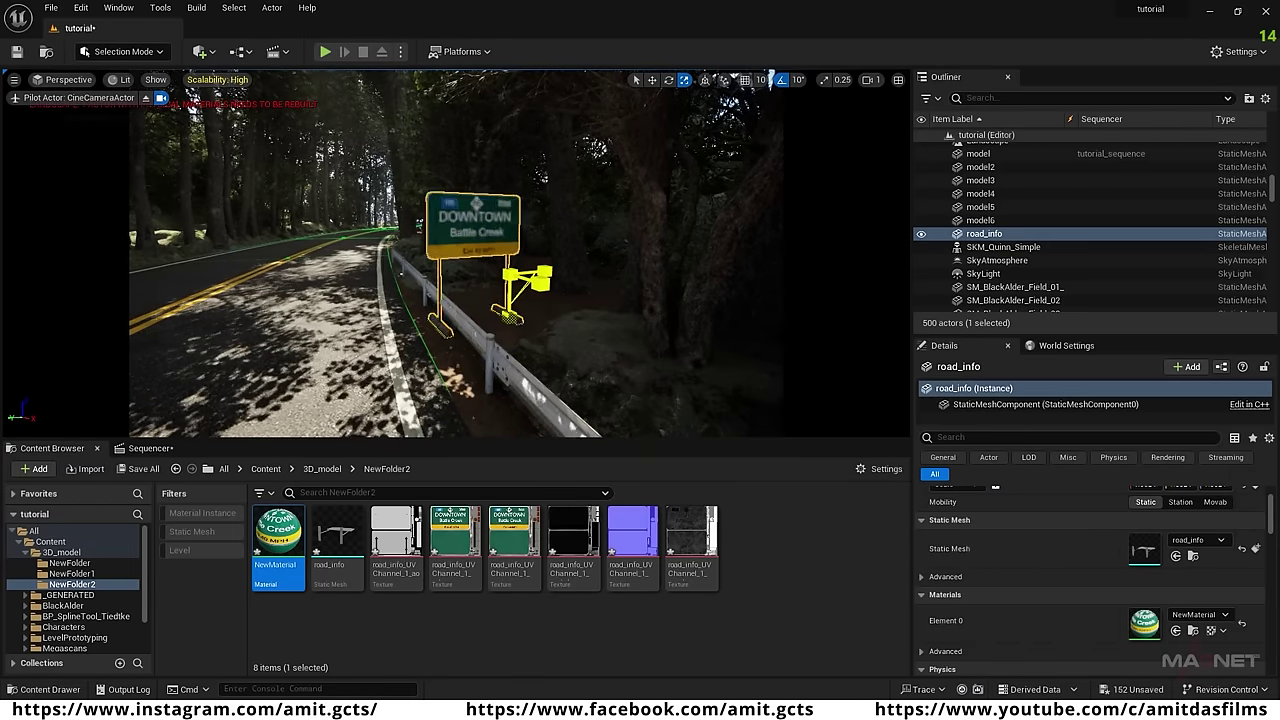
{"action": "key", "text": "w"}
{"action": "left_click_drag", "start_coordinate": [512, 278], "coordinate": [509, 216]}
{"action": "left_click_drag", "start_coordinate": [484, 258], "coordinate": [530, 264]}
{"action": "key", "text": "e"}
{"action": "left_click_drag", "start_coordinate": [626, 270], "coordinate": [598, 275]}
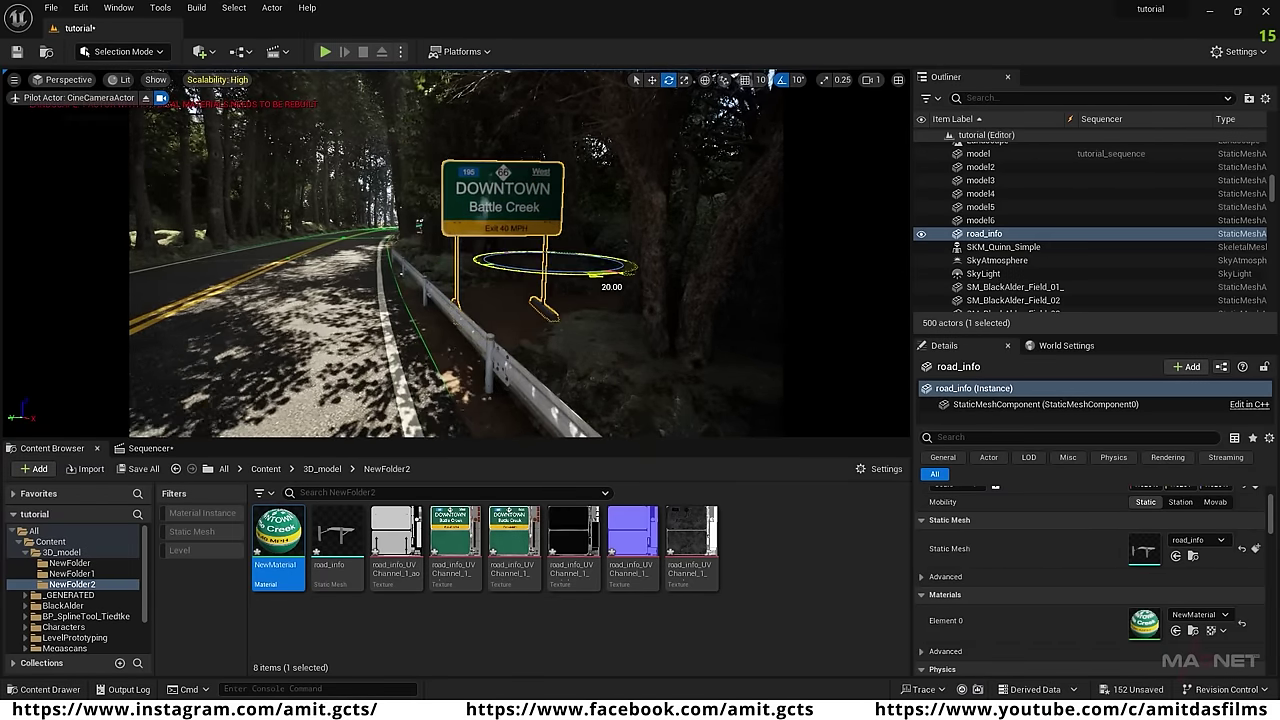
{"action": "key", "text": "space"}
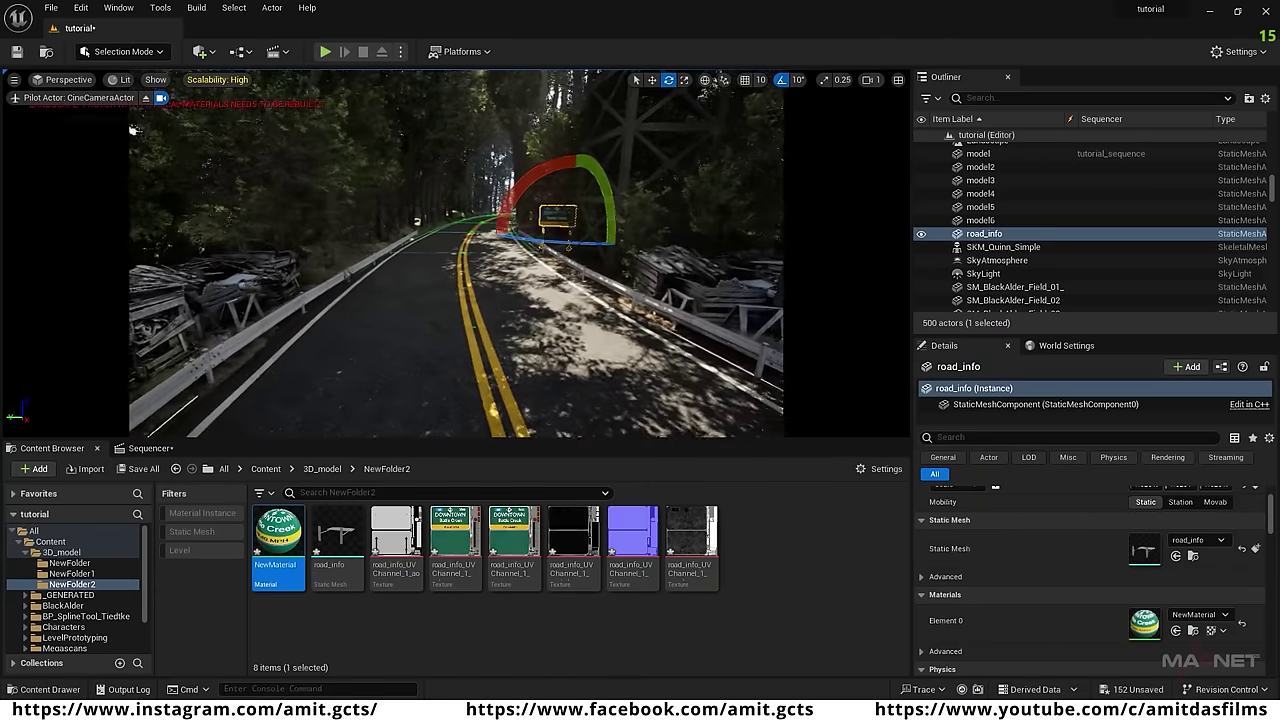
{"action": "key", "text": "g"}
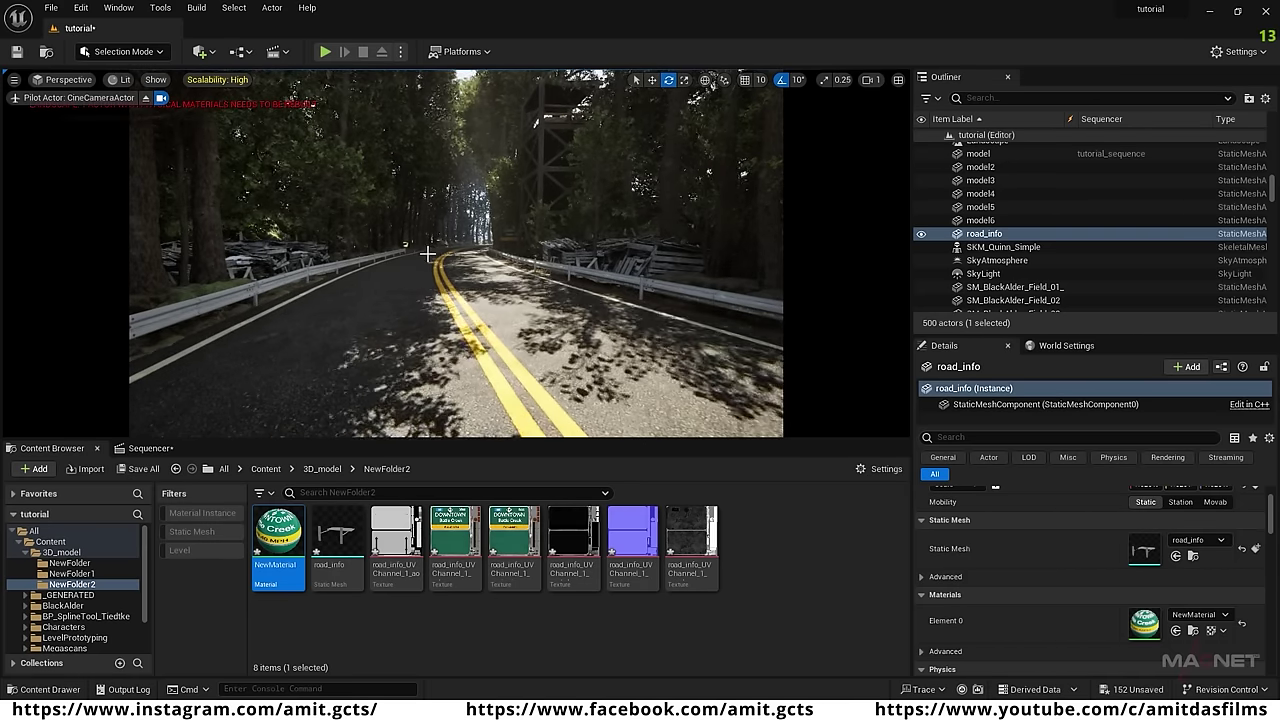
In Quixel Bridge's local Megascans, select Broken Tree Trunk, Broken Stump, Dead Tree and Mossy Embankment.
{"action": "left_click", "coordinate": [45, 541]}
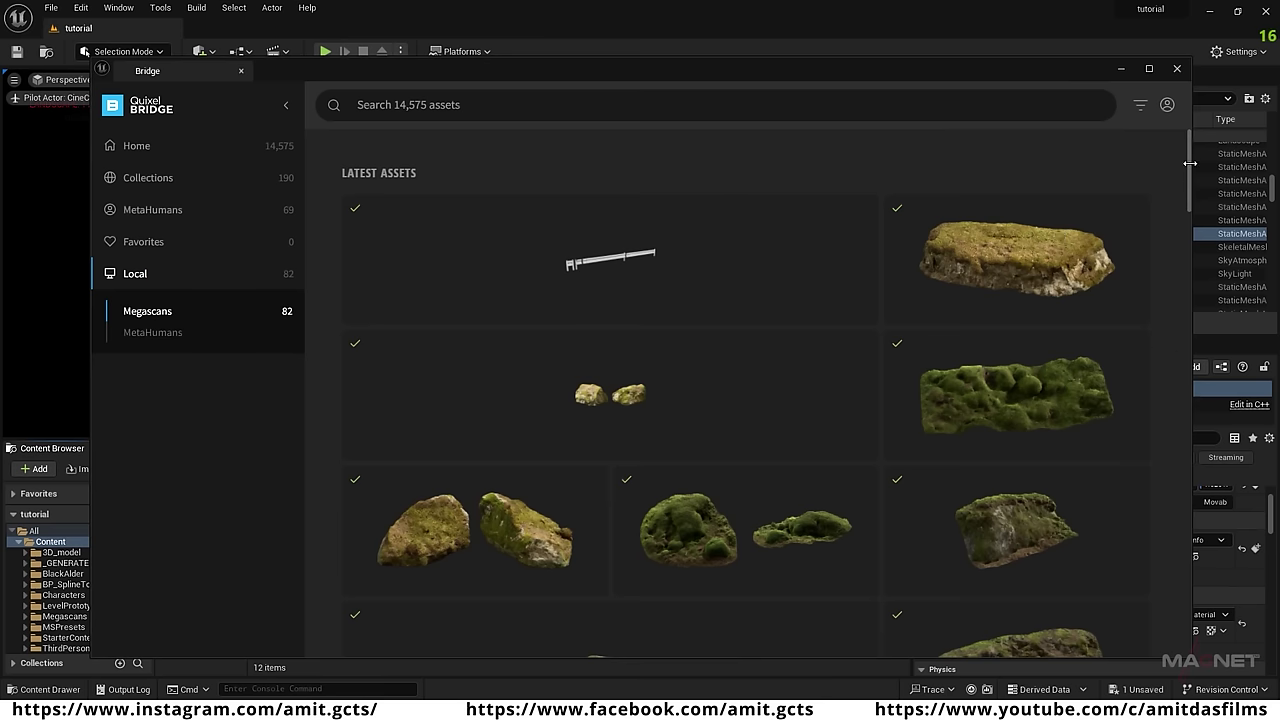
{"action": "left_click_drag", "start_coordinate": [1189, 182], "coordinate": [1185, 287]}
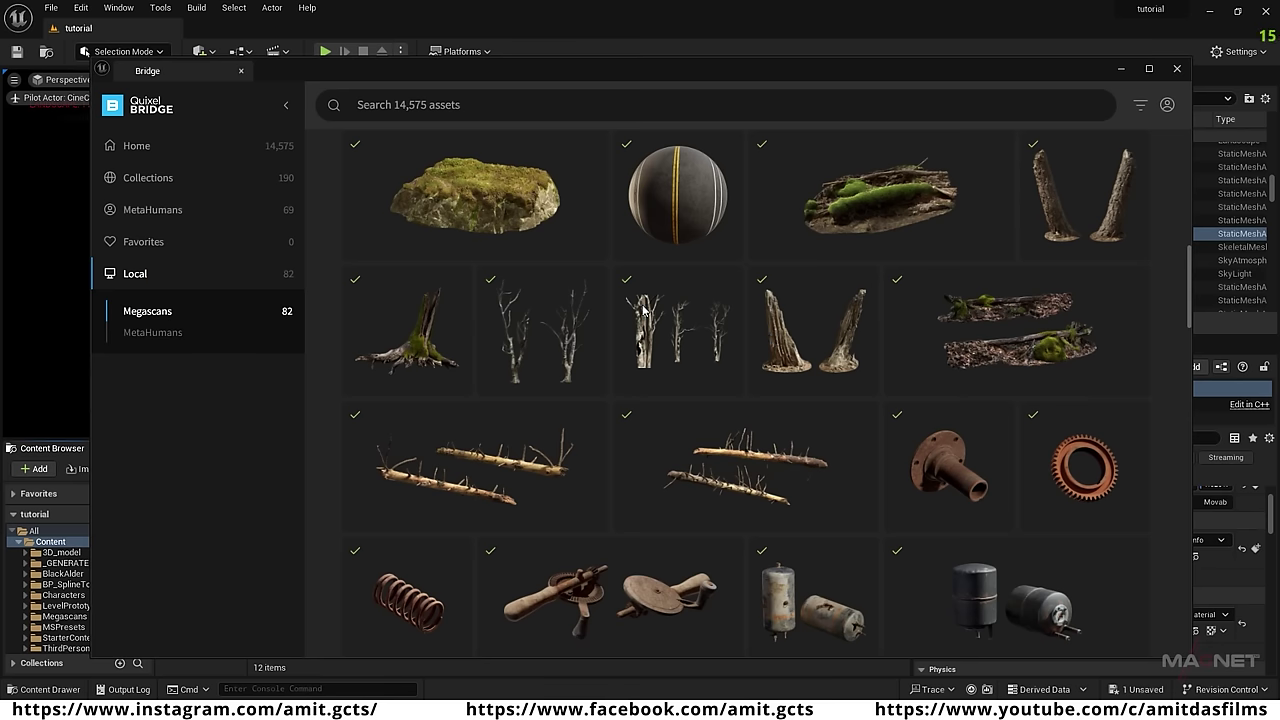
{"action": "left_click", "coordinate": [1092, 207]}
{"action": "left_click", "coordinate": [778, 313], "text": "ctrl"}
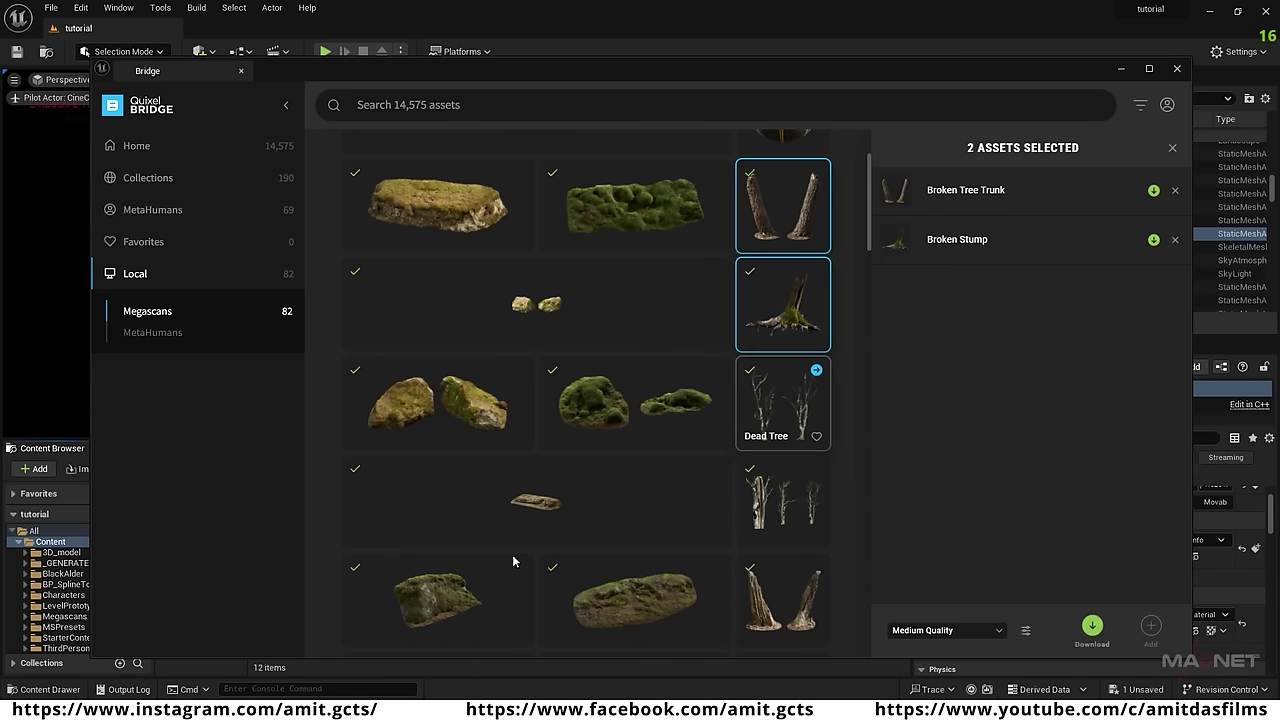
{"action": "left_click", "coordinate": [785, 400], "text": "ctrl"}
{"action": "left_click", "coordinate": [635, 600], "text": "ctrl"}
Extend the selection to 25 local assets, including Fallen Log, Nordic Forest Tree Logs, Plastic Container and Electric Box, and add them to the project.
{"action": "left_click_drag", "start_coordinate": [869, 228], "coordinate": [869, 419]}
{"action": "left_click", "coordinate": [677, 383], "text": "ctrl"}
{"action": "left_click", "coordinate": [438, 456], "text": "ctrl"}
{"action": "left_click", "coordinate": [636, 456], "text": "ctrl"}
{"action": "left_click", "coordinate": [783, 271], "text": "ctrl"}
{"action": "left_click_drag", "start_coordinate": [871, 476], "coordinate": [873, 594], "text": "ctrl"}
{"action": "left_click", "coordinate": [437, 562], "text": "ctrl"}
{"action": "left_click_drag", "start_coordinate": [1189, 274], "coordinate": [1189, 371]}
{"action": "scroll", "coordinate": [1190, 370], "scroll_direction": "up", "scroll_amount": 5}
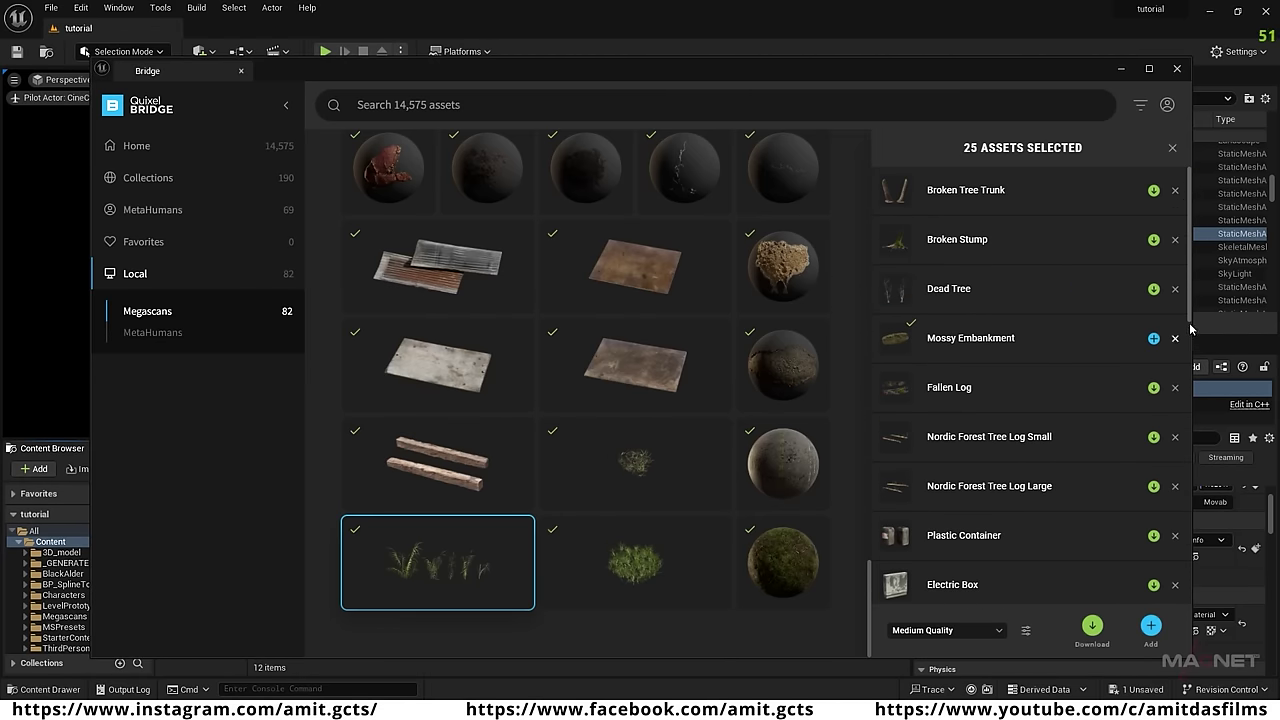
{"action": "scroll", "coordinate": [1190, 318], "scroll_direction": "down", "scroll_amount": 14}
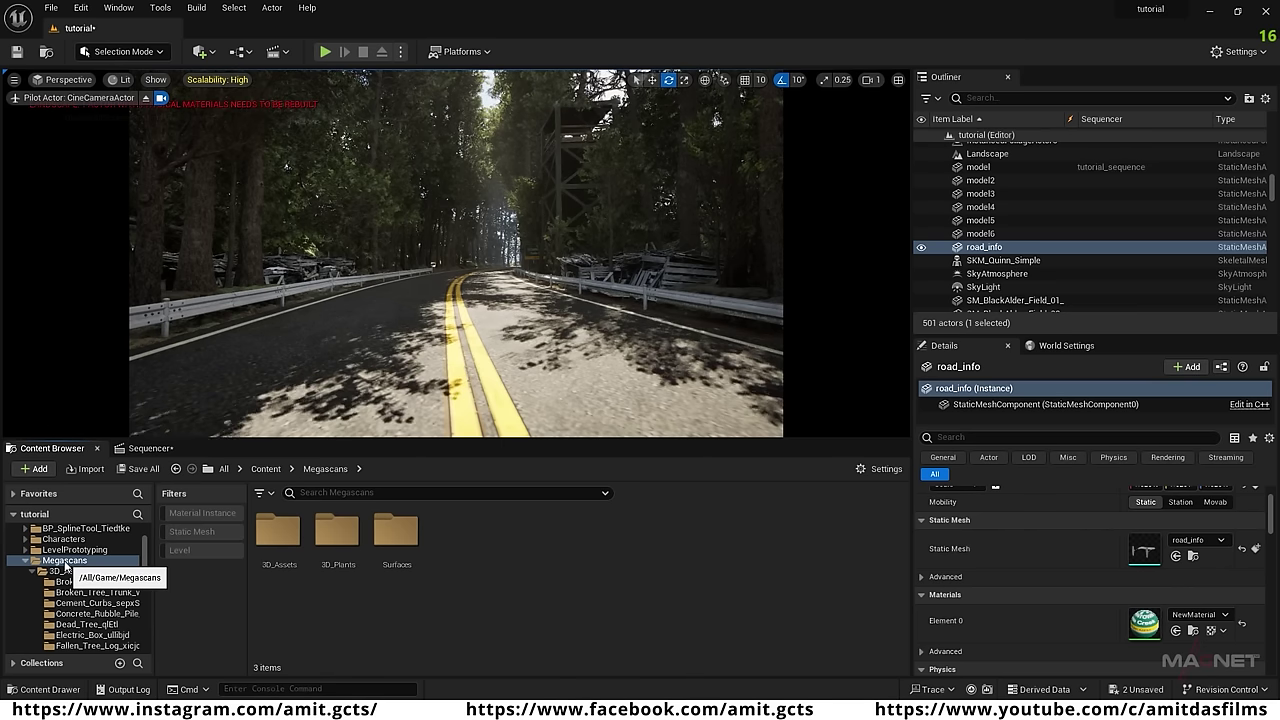
Open the Megascans 3D_Assets folder and filter it to show only static meshes.
{"action": "left_click", "coordinate": [62, 561]}
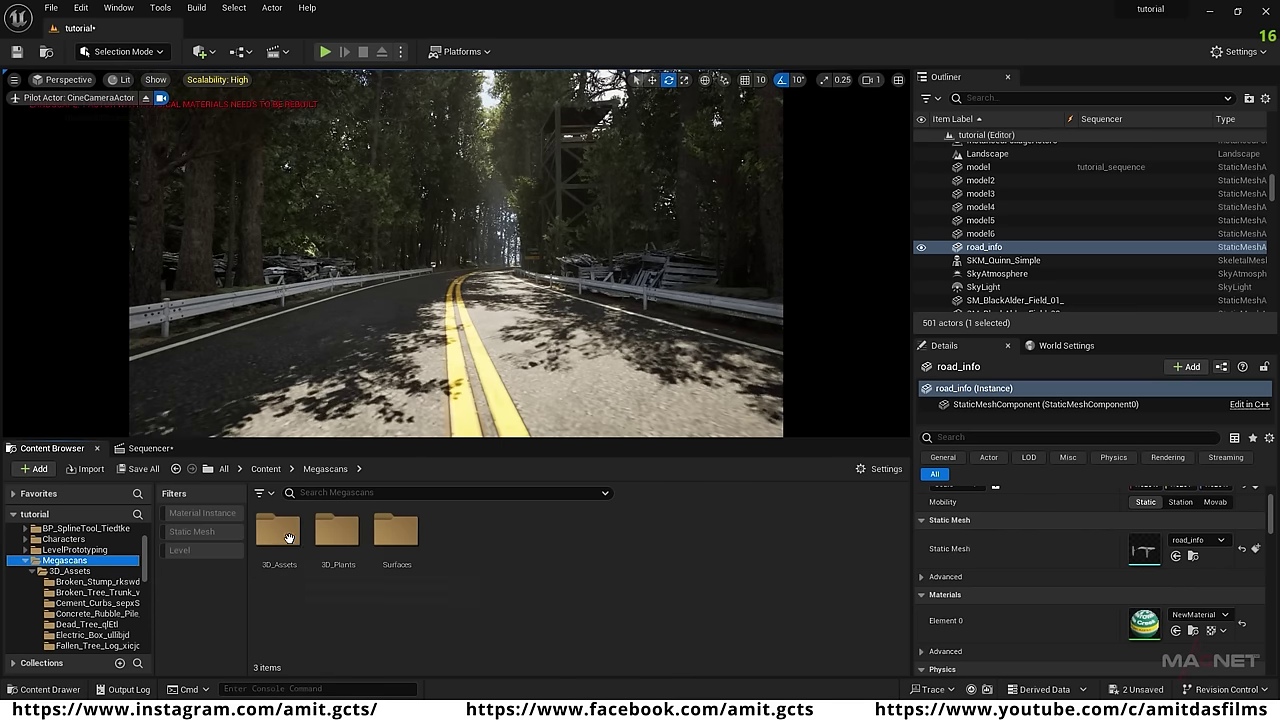
{"action": "double_click", "coordinate": [283, 578]}
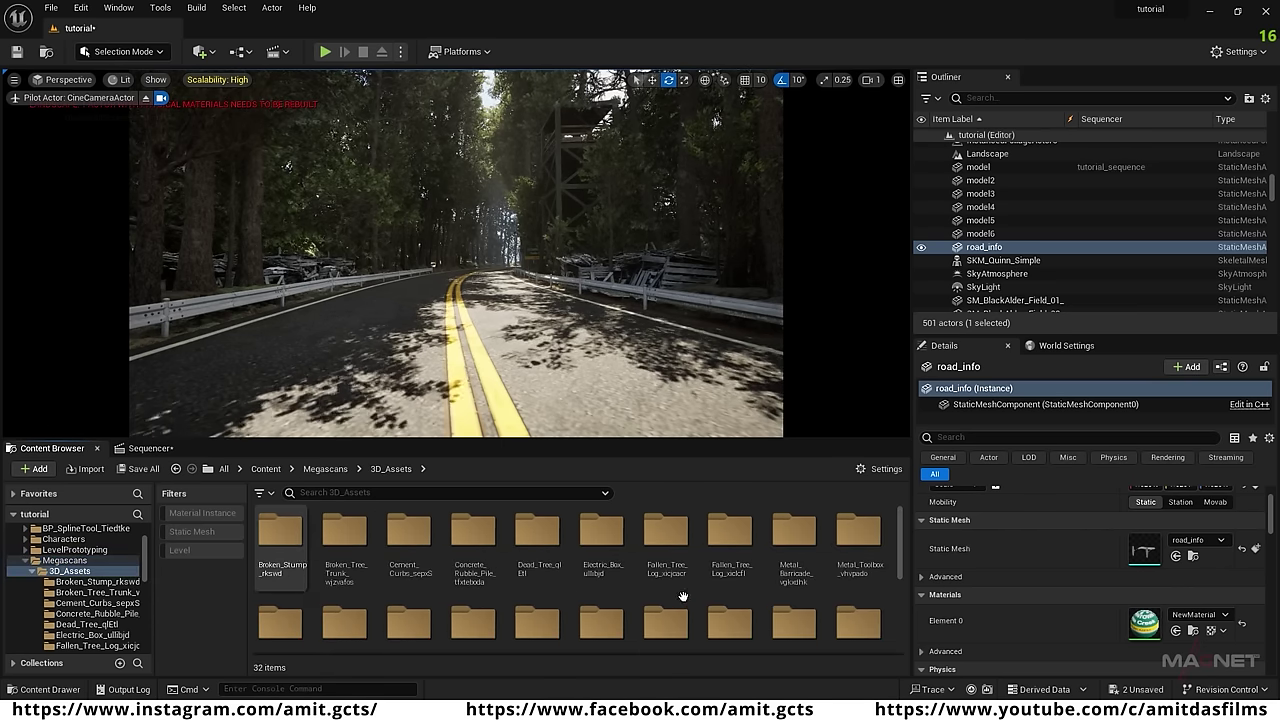
{"action": "left_click", "coordinate": [186, 532]}
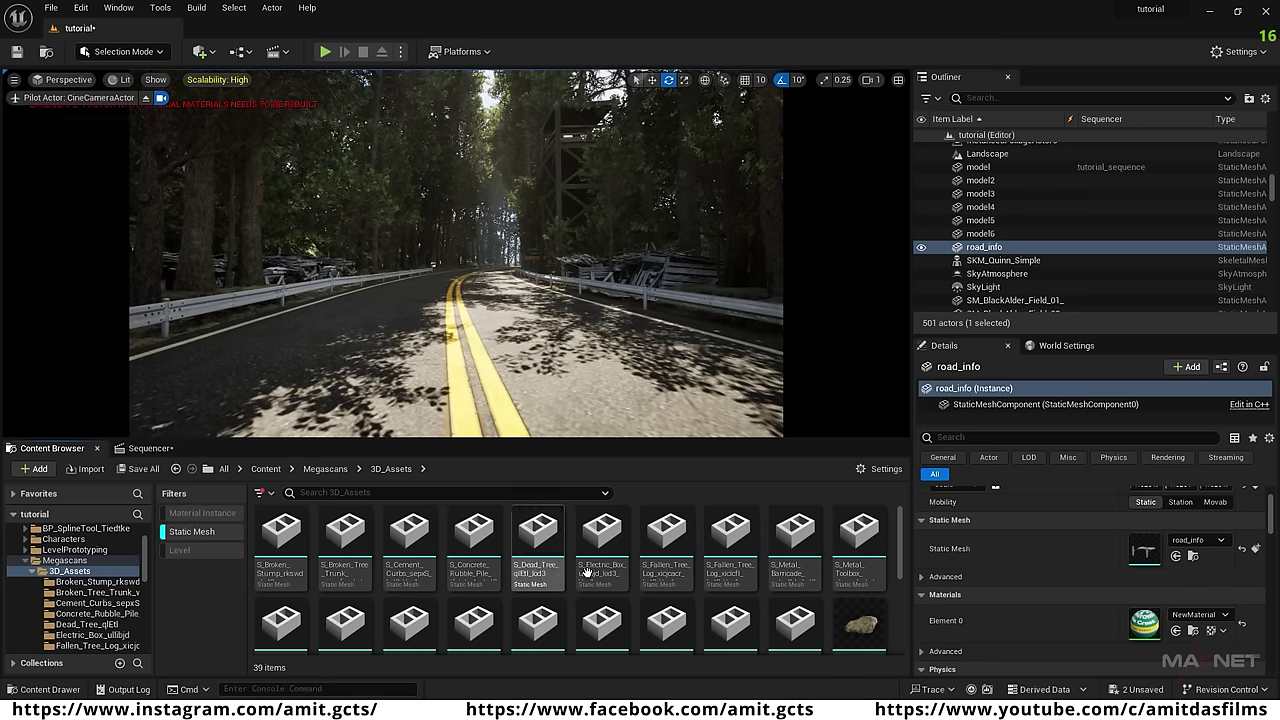
Enable Nanite for all the static meshes in 3D_Assets.
{"action": "left_click", "coordinate": [281, 540]}
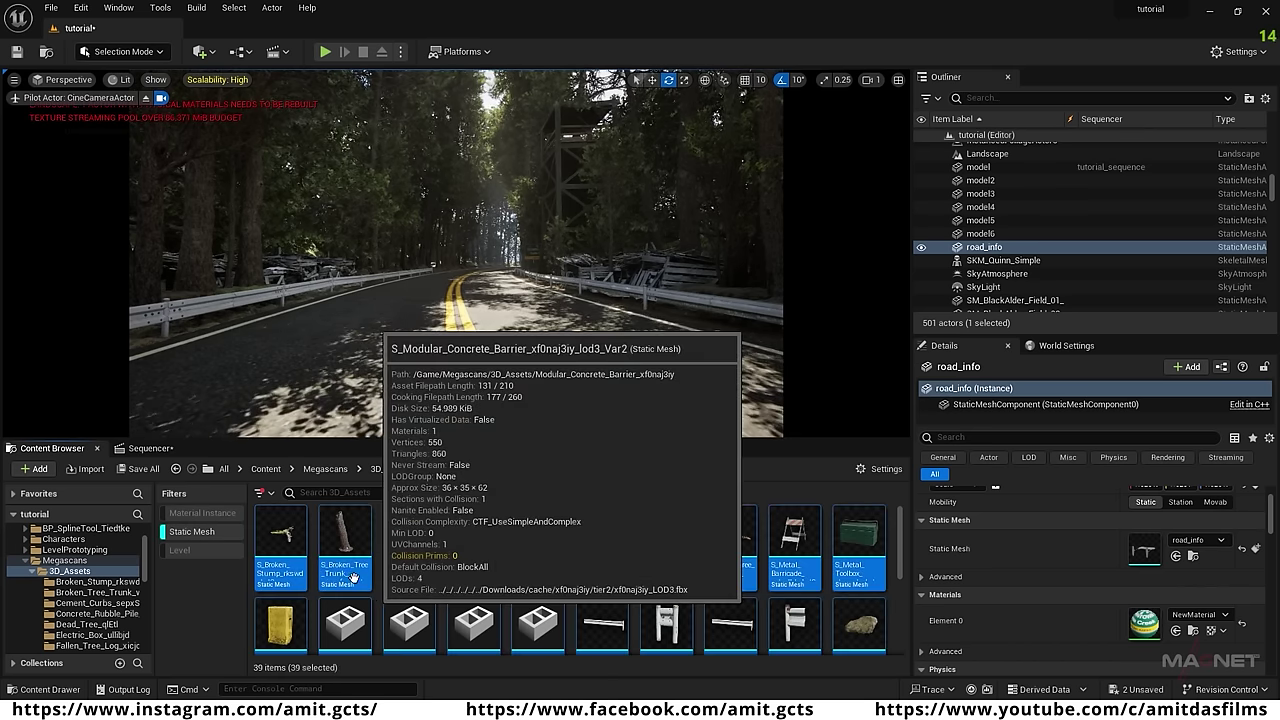
{"action": "key", "text": "ctrl+a"}
{"action": "right_click", "coordinate": [283, 530]}
{"action": "mouse_move", "coordinate": [380, 158]}
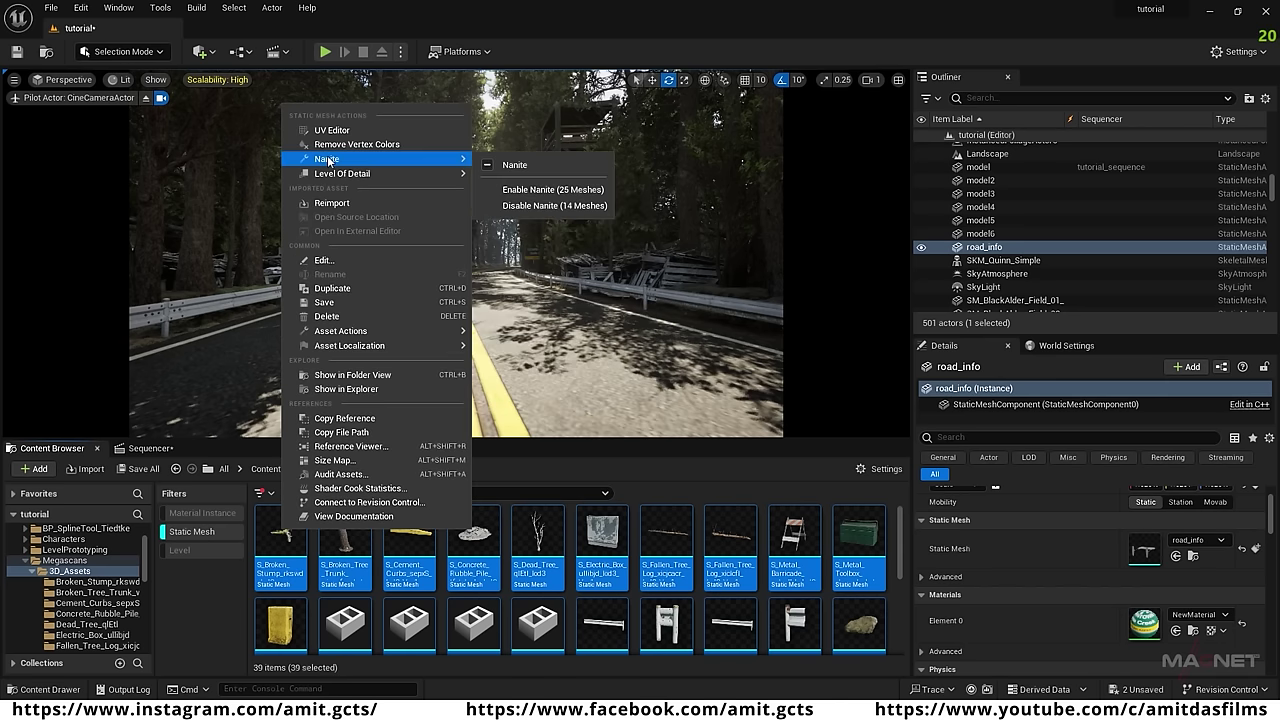
{"action": "left_click", "coordinate": [578, 192]}
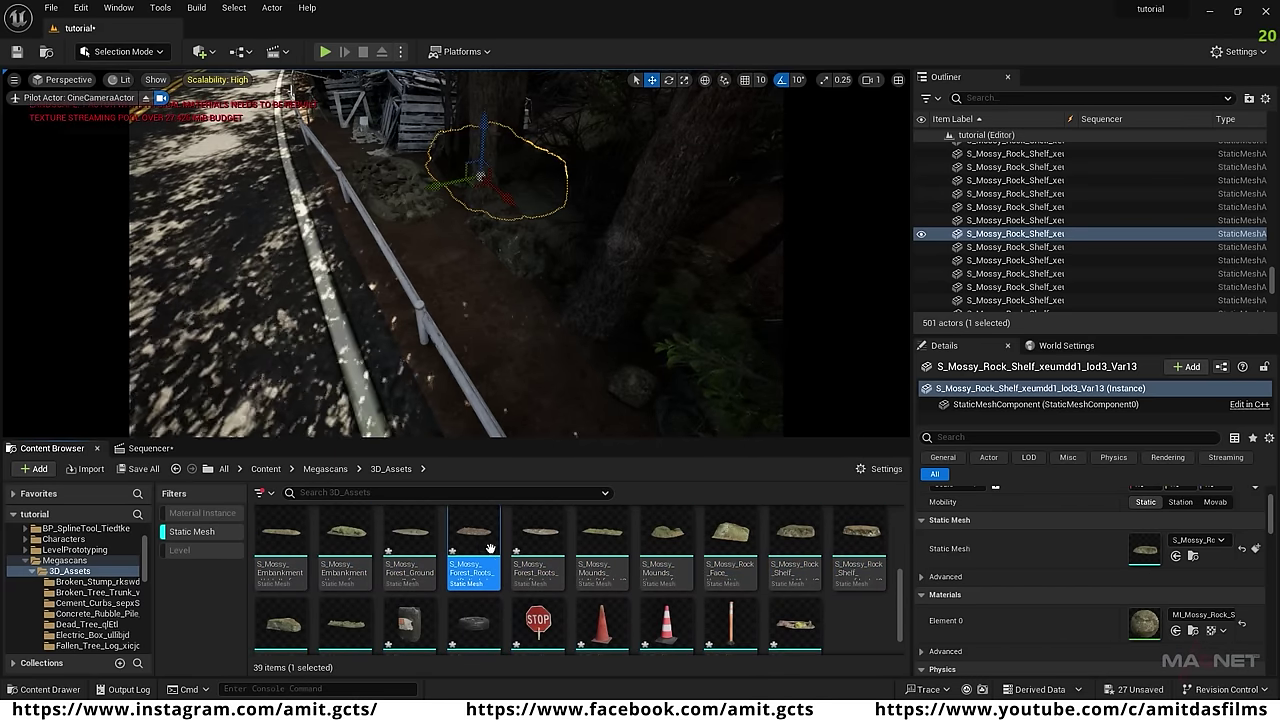
Place a Mossy Forest Roots mesh on the ground behind the guardrail, lowering it and shifting it toward the rail.
{"action": "left_click_drag", "start_coordinate": [460, 495], "coordinate": [449, 251]}
{"action": "right_click_drag", "start_coordinate": [477, 346], "coordinate": [472, 404]}
{"action": "key", "text": "w"}
{"action": "key", "text": "w"}
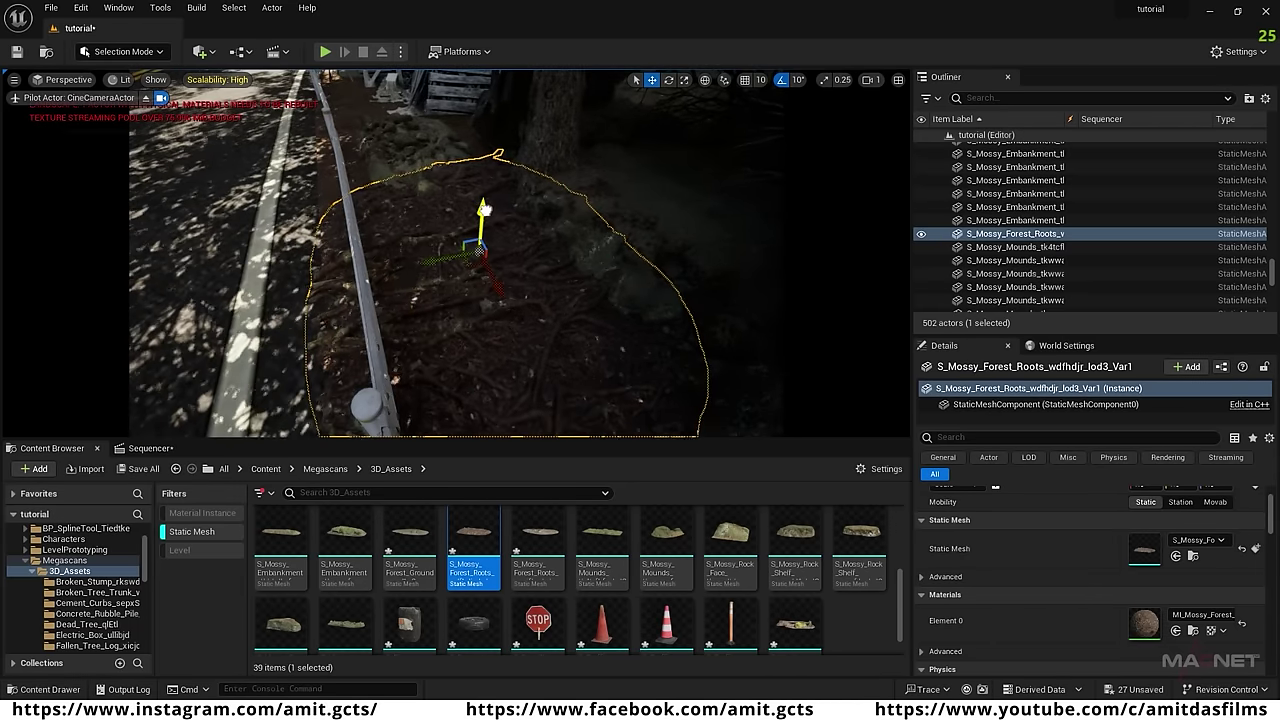
{"action": "left_click_drag", "start_coordinate": [485, 210], "coordinate": [485, 217]}
{"action": "left_click_drag", "start_coordinate": [434, 269], "coordinate": [409, 274]}
Duplicate the Mossy Forest Roots mesh along the guardrail toward the board piles.
{"action": "key", "text": "s"}
{"action": "right_click_drag", "start_coordinate": [225, 347], "coordinate": [200, 362]}
{"action": "key", "text": "w"}
{"action": "left_click_drag", "start_coordinate": [449, 251], "coordinate": [249, 260], "text": "alt"}
{"action": "key", "text": "w"}
{"action": "right_click_drag", "start_coordinate": [249, 260], "coordinate": [150, 290]}
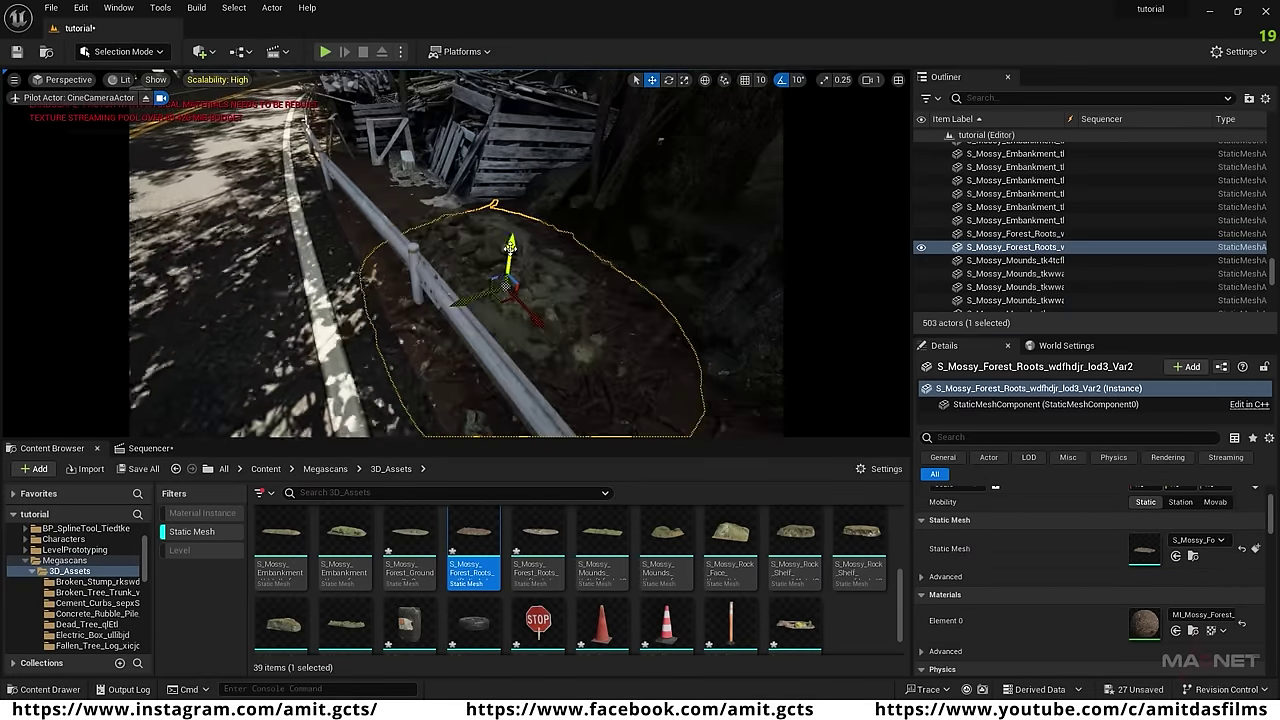
{"action": "left_click_drag", "start_coordinate": [510, 248], "coordinate": [510, 262], "text": "alt"}
{"action": "key", "text": "a"}
{"action": "right_click_drag", "start_coordinate": [510, 262], "coordinate": [560, 262]}
{"action": "left_click_drag", "start_coordinate": [440, 285], "coordinate": [392, 260], "text": "alt"}
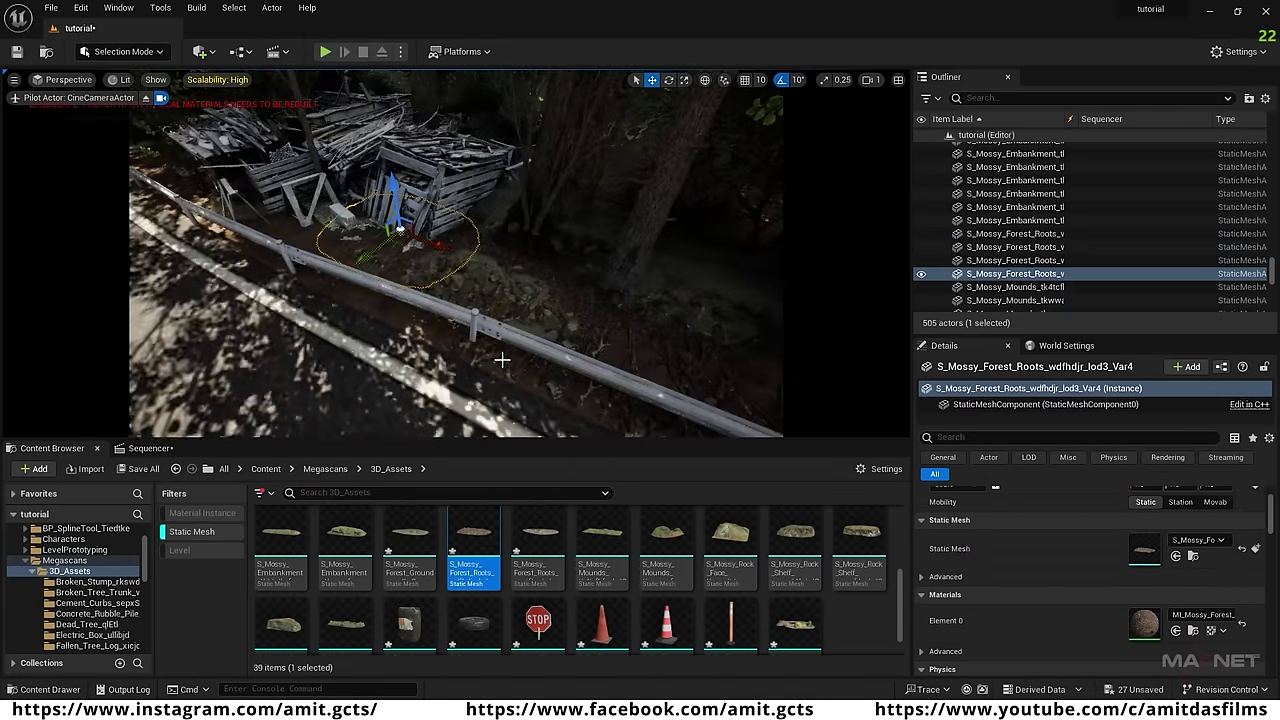
Add more Mossy Forest Roots meshes from the asset folder to cover the bare ground behind the guardrail.
{"action": "left_click_drag", "start_coordinate": [537, 540], "coordinate": [320, 255]}
{"action": "key", "text": "w"}
{"action": "right_click_drag", "start_coordinate": [320, 255], "coordinate": [330, 310]}
{"action": "key", "text": "s"}
{"action": "left_click_drag", "start_coordinate": [476, 535], "coordinate": [538, 356]}
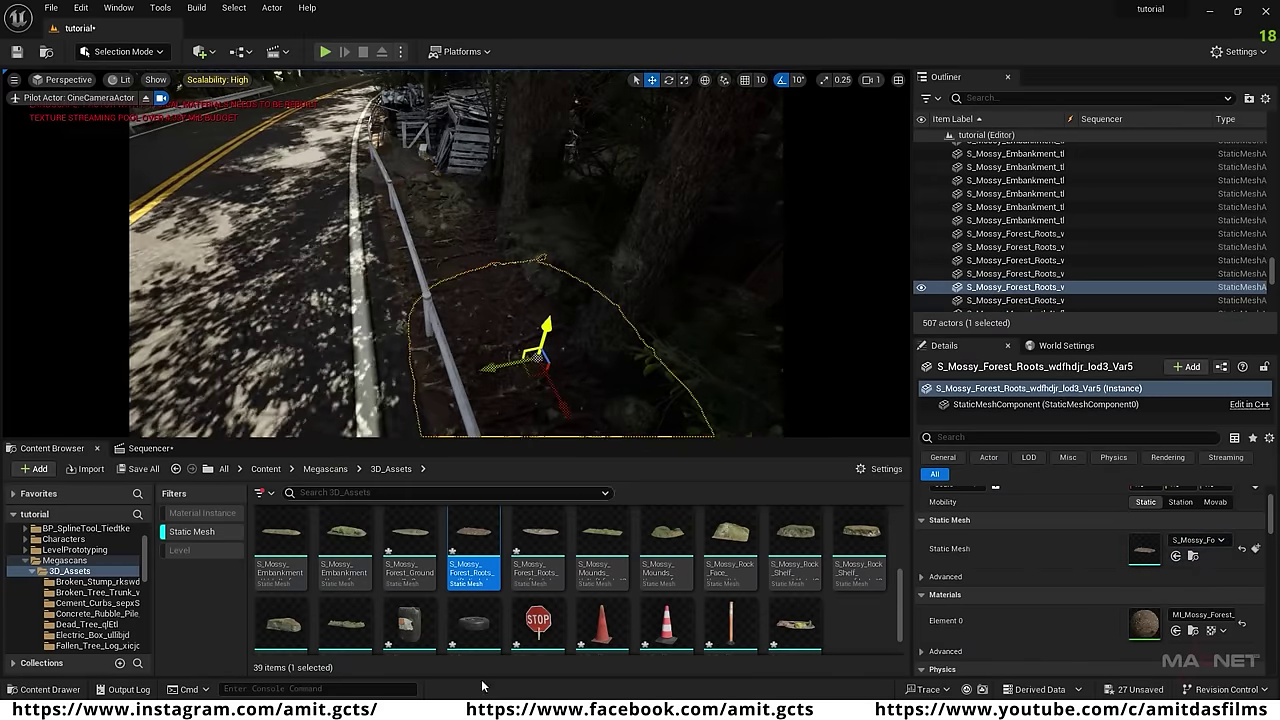
Place Fallen Tree Log meshes behind the guardrail and rotate the Var1 log by 20°.
{"action": "scroll", "coordinate": [700, 600], "scroll_direction": "down", "scroll_amount": 3}
{"action": "left_click_drag", "start_coordinate": [730, 545], "coordinate": [410, 287]}
{"action": "right_click_drag", "start_coordinate": [410, 287], "coordinate": [330, 250]}
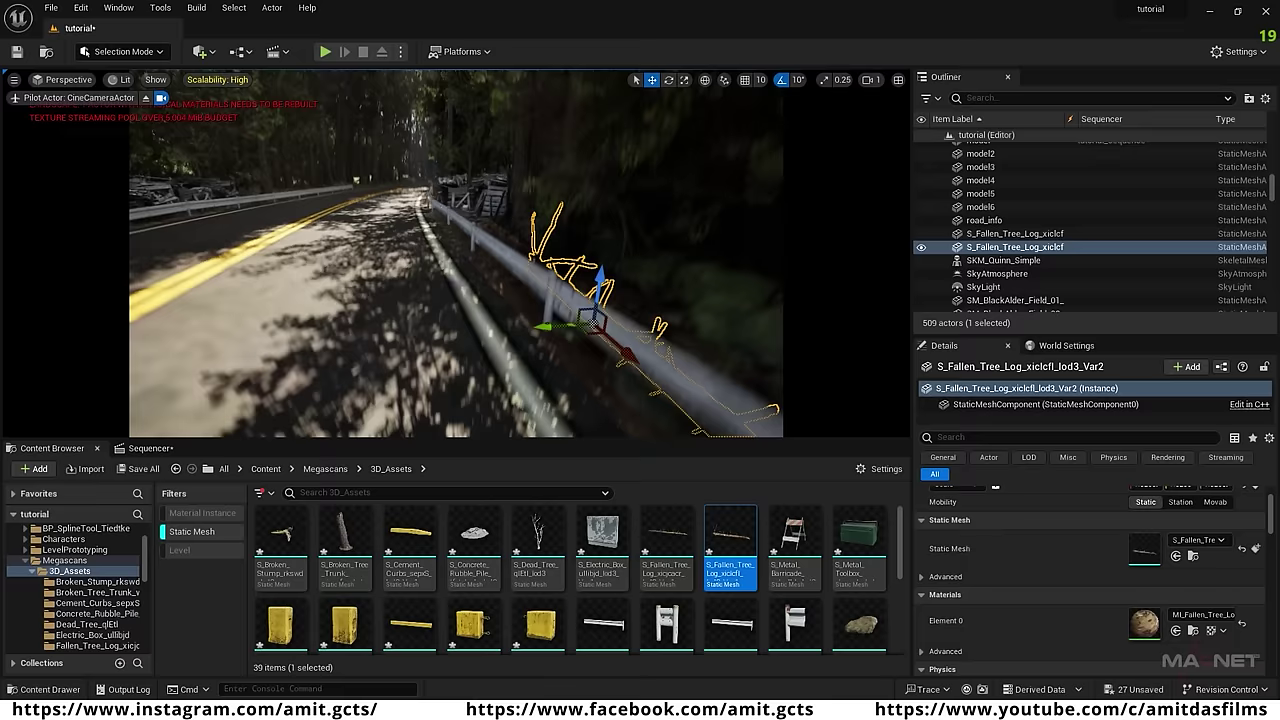
{"action": "right_click_drag", "start_coordinate": [509, 250], "coordinate": [509, 289]}
{"action": "left_click", "coordinate": [550, 292]}
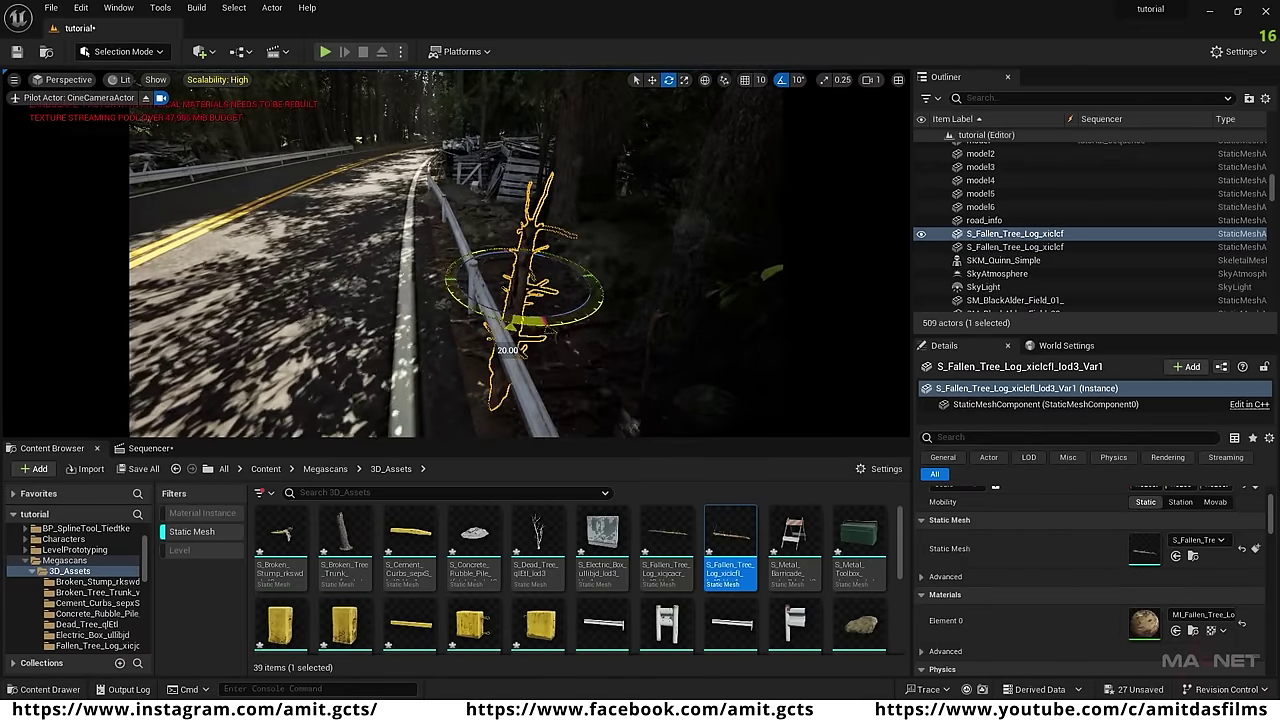
Place a dead tree behind the guardrail, a metal barricade at the road edge, and a metal toolbox.
{"action": "left_click_drag", "start_coordinate": [538, 545], "coordinate": [615, 333]}
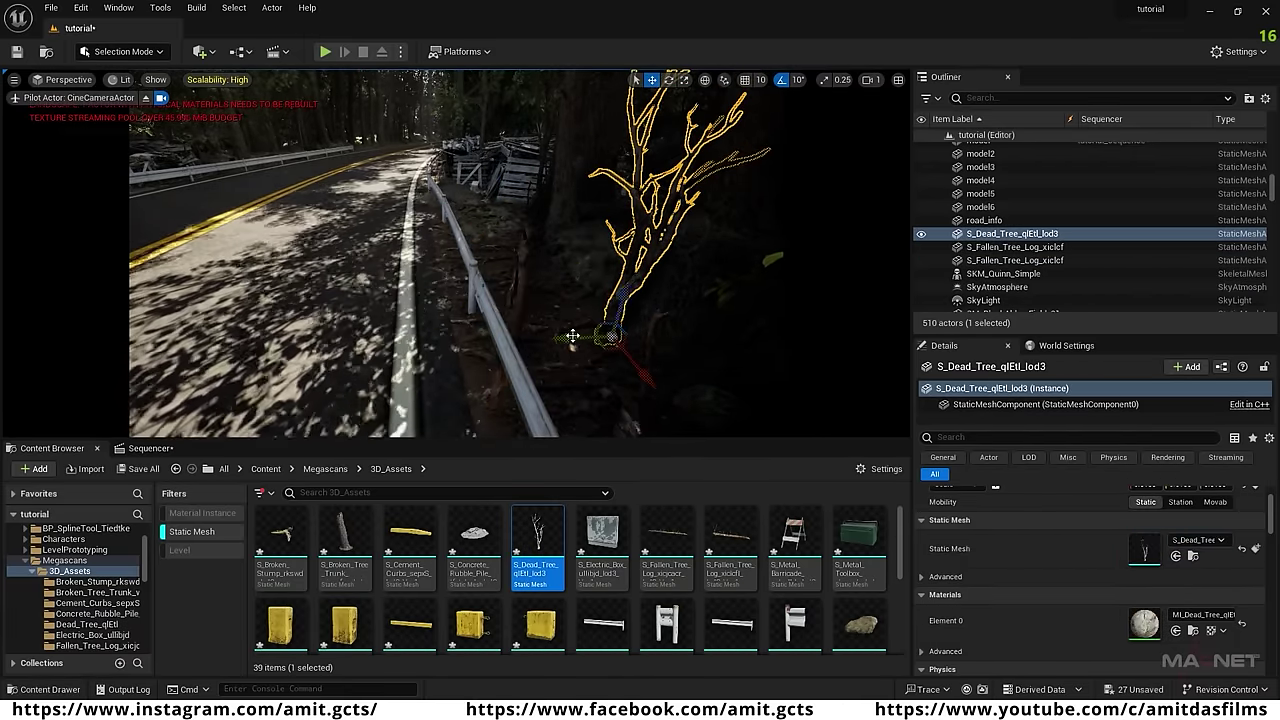
{"action": "left_click_drag", "start_coordinate": [794, 545], "coordinate": [390, 243]}
{"action": "left_click_drag", "start_coordinate": [859, 545], "coordinate": [428, 371]}
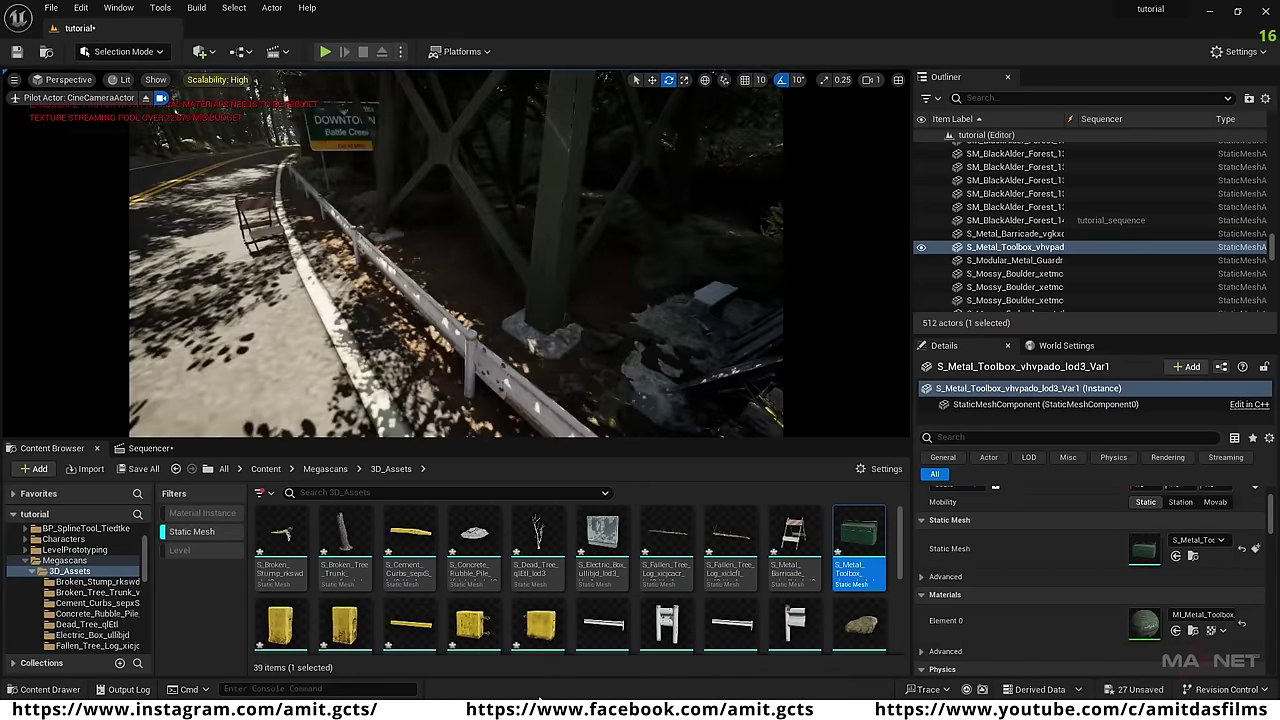
Place a broken tree trunk, a broken stump and another dead tree behind the guardrail near the watch tower.
{"action": "left_click_drag", "start_coordinate": [344, 545], "coordinate": [560, 402]}
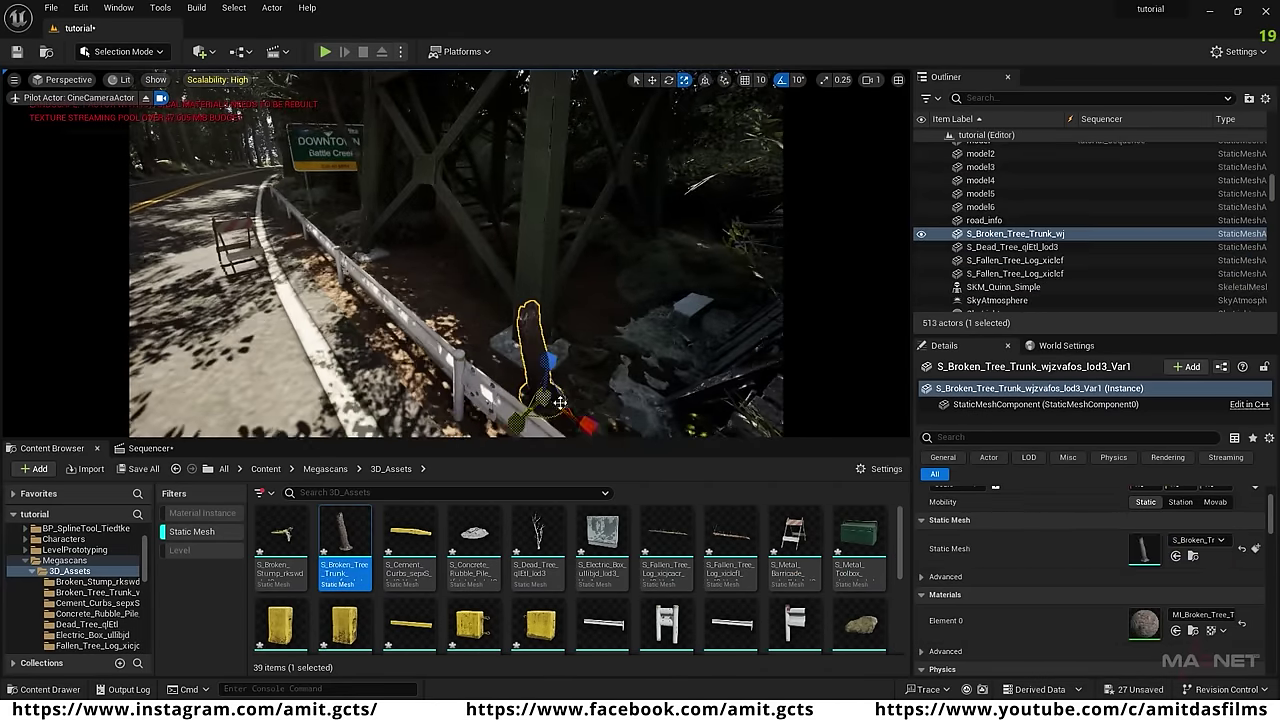
{"action": "left_click_drag", "start_coordinate": [280, 545], "coordinate": [490, 370]}
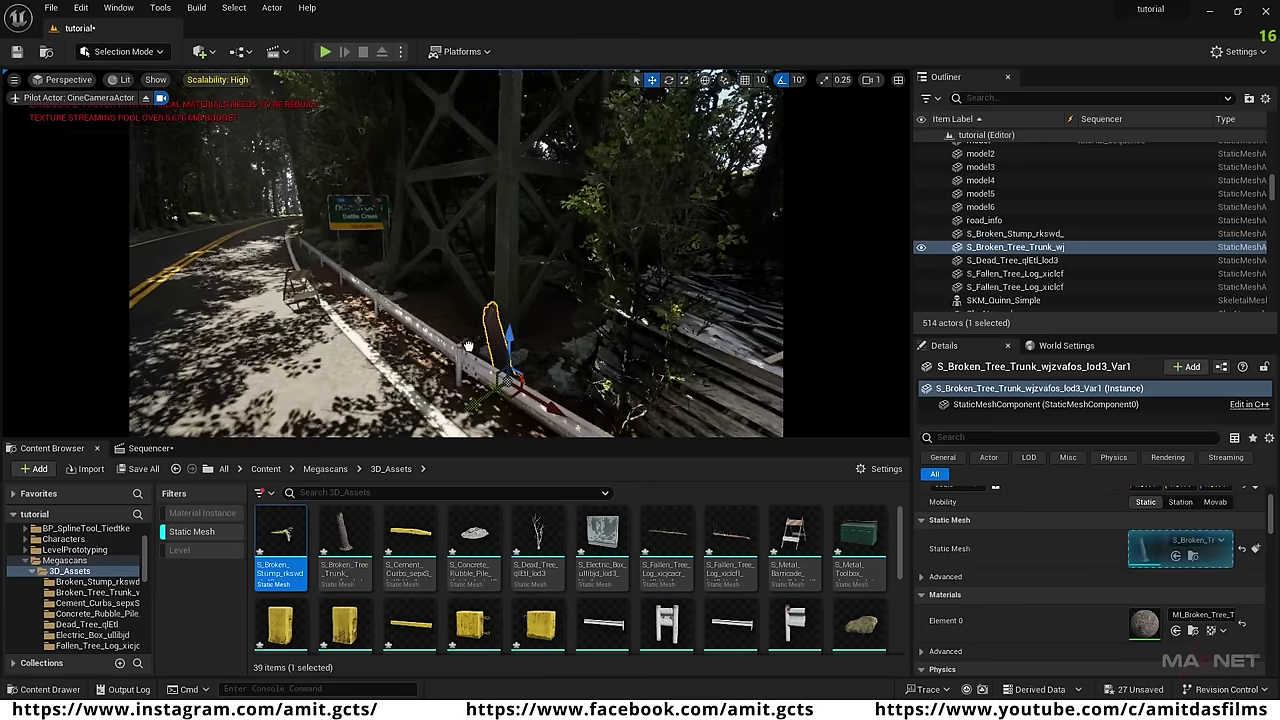
{"action": "left_click_drag", "start_coordinate": [537, 545], "coordinate": [567, 362]}
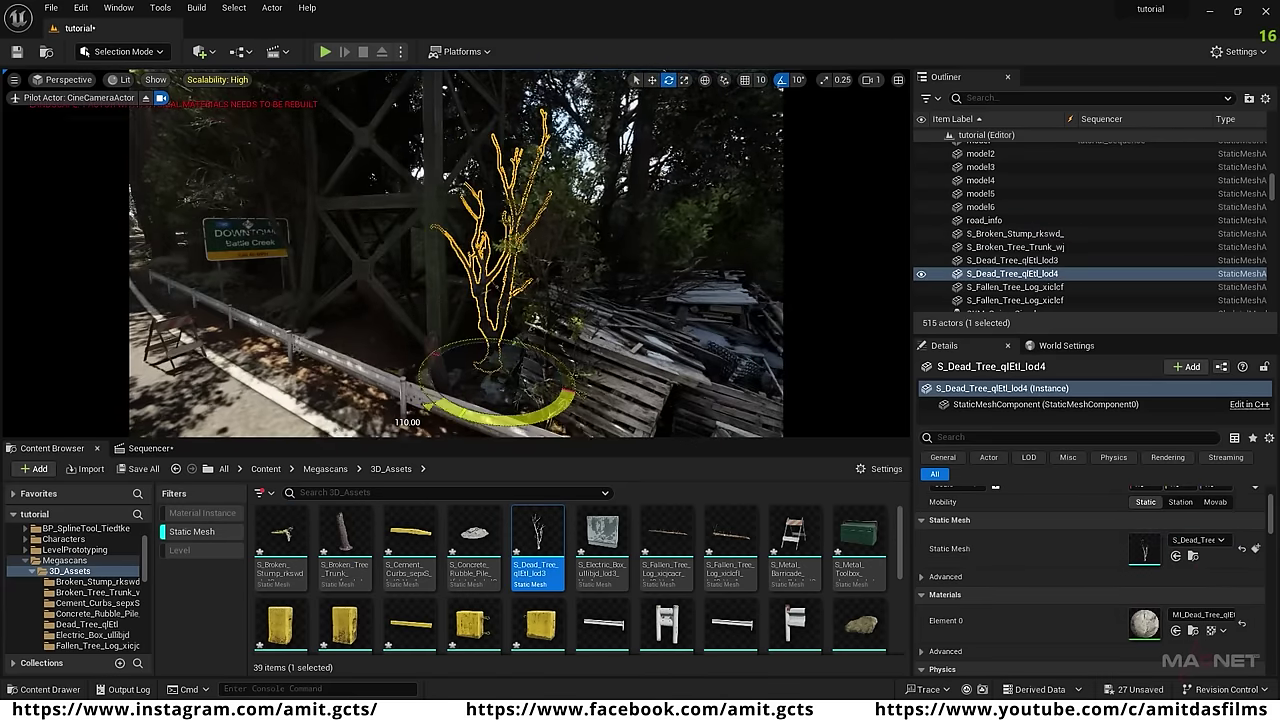
Place two Mossy Forest Roots variants and a Mossy Mounds mesh behind the guardrail below the watch tower.
{"action": "scroll", "coordinate": [723, 606], "scroll_direction": "down", "scroll_amount": 3}
{"action": "left_click_drag", "start_coordinate": [473, 565], "coordinate": [368, 366]}
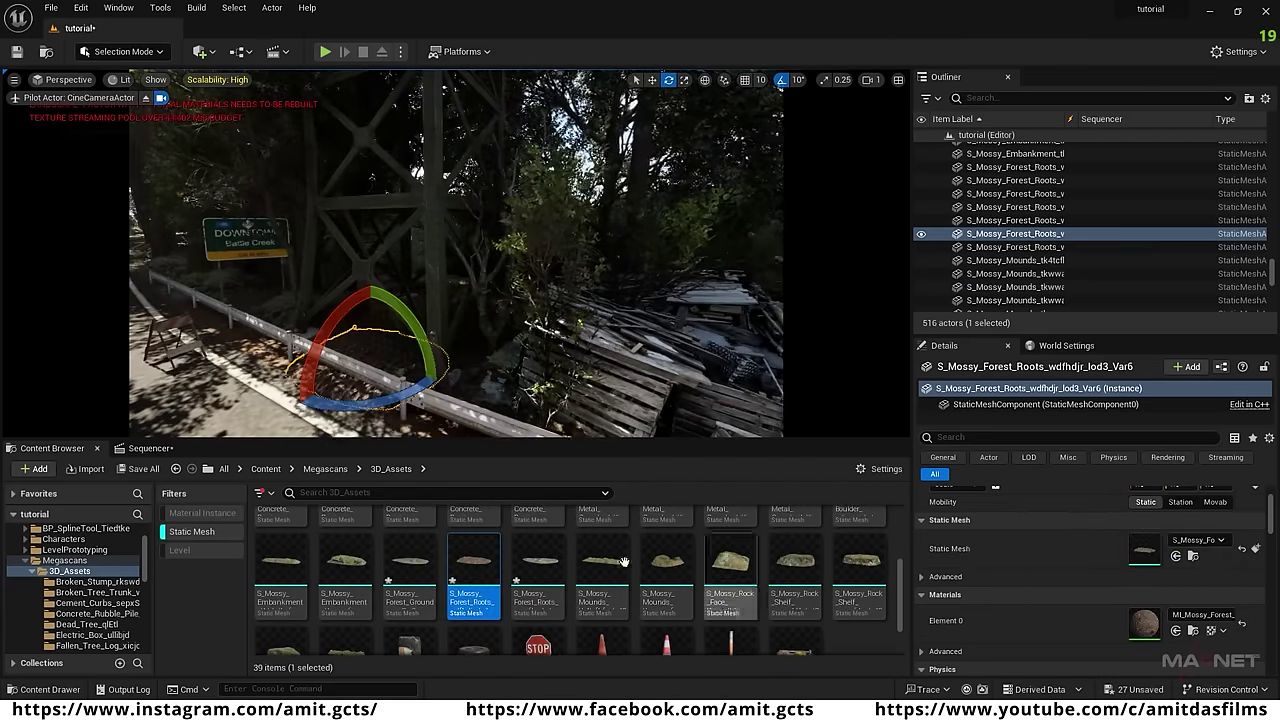
{"action": "left_click_drag", "start_coordinate": [538, 565], "coordinate": [290, 325]}
{"action": "key", "text": "w"}
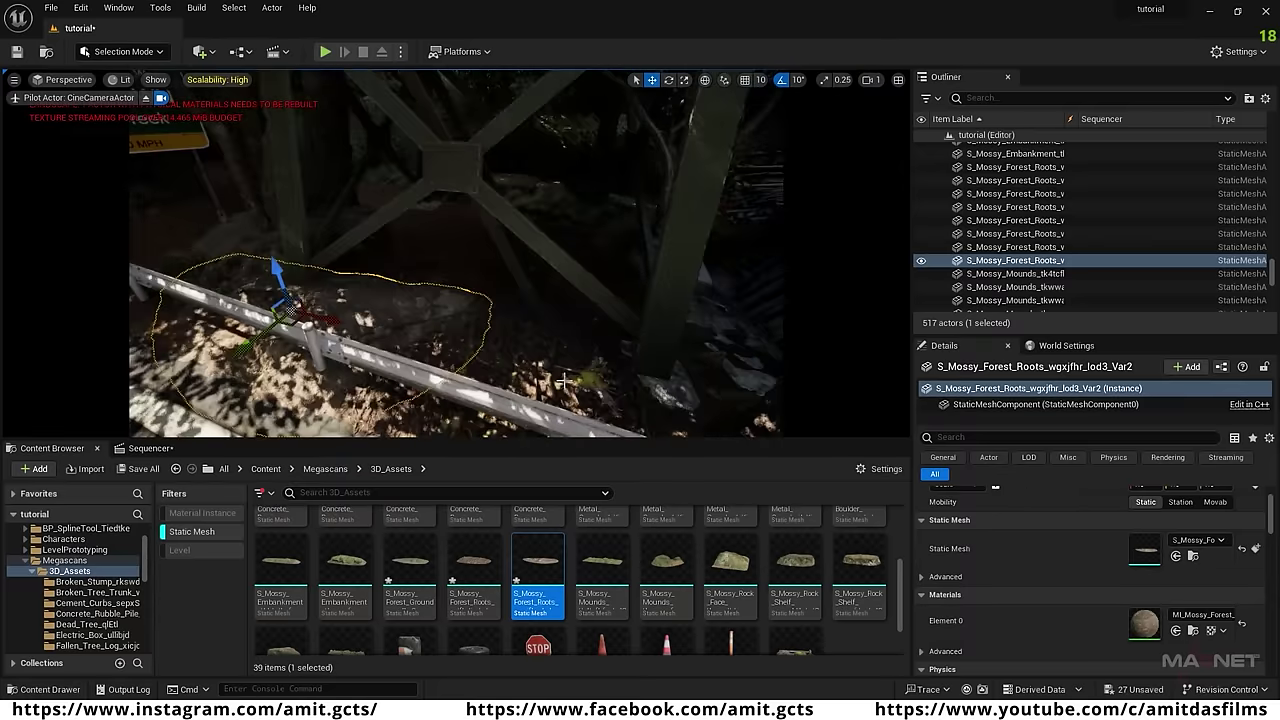
{"action": "left_click", "coordinate": [586, 400]}
{"action": "key", "text": "r"}
{"action": "left_click_drag", "start_coordinate": [602, 565], "coordinate": [285, 246]}
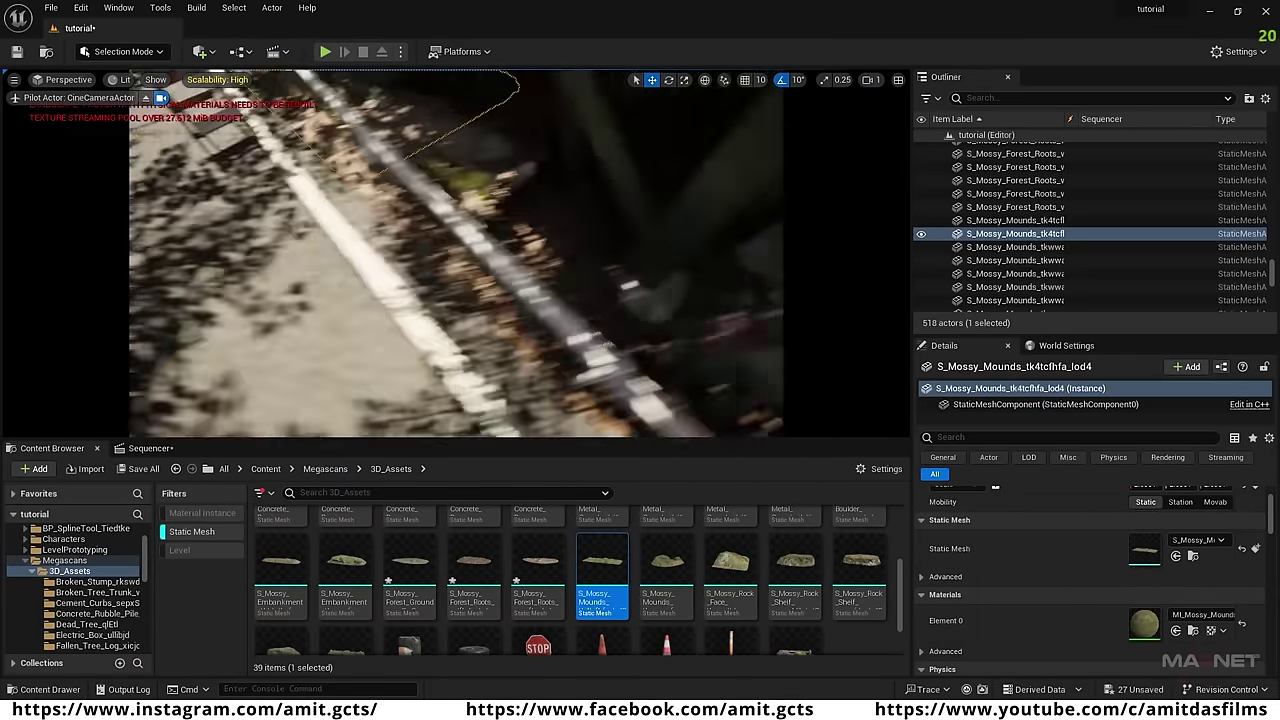
{"action": "right_click_drag", "start_coordinate": [551, 366], "coordinate": [480, 320]}
Add two more Mossy Forest Roots meshes along the guardrail, near the road sign and the wooden debris pile.
{"action": "left_click_drag", "start_coordinate": [473, 565], "coordinate": [471, 360]}
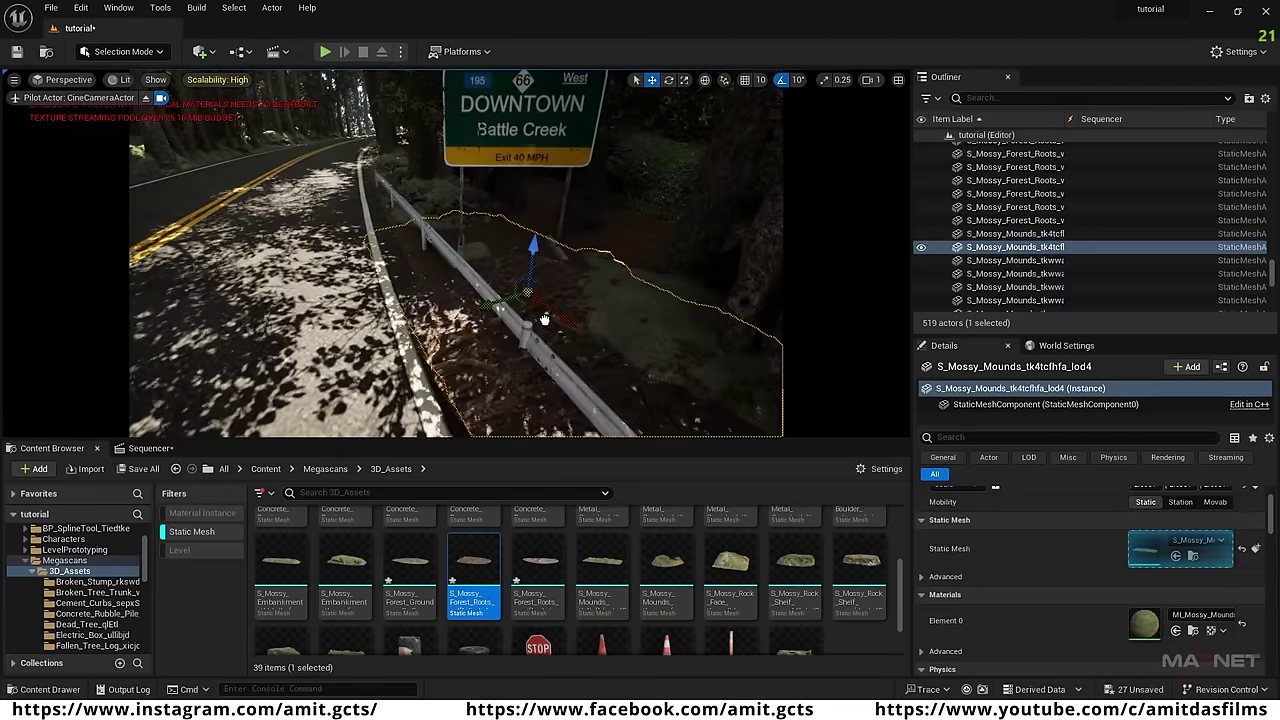
{"action": "left_click_drag", "start_coordinate": [545, 319], "coordinate": [543, 312]}
{"action": "right_click_drag", "start_coordinate": [543, 312], "coordinate": [625, 390]}
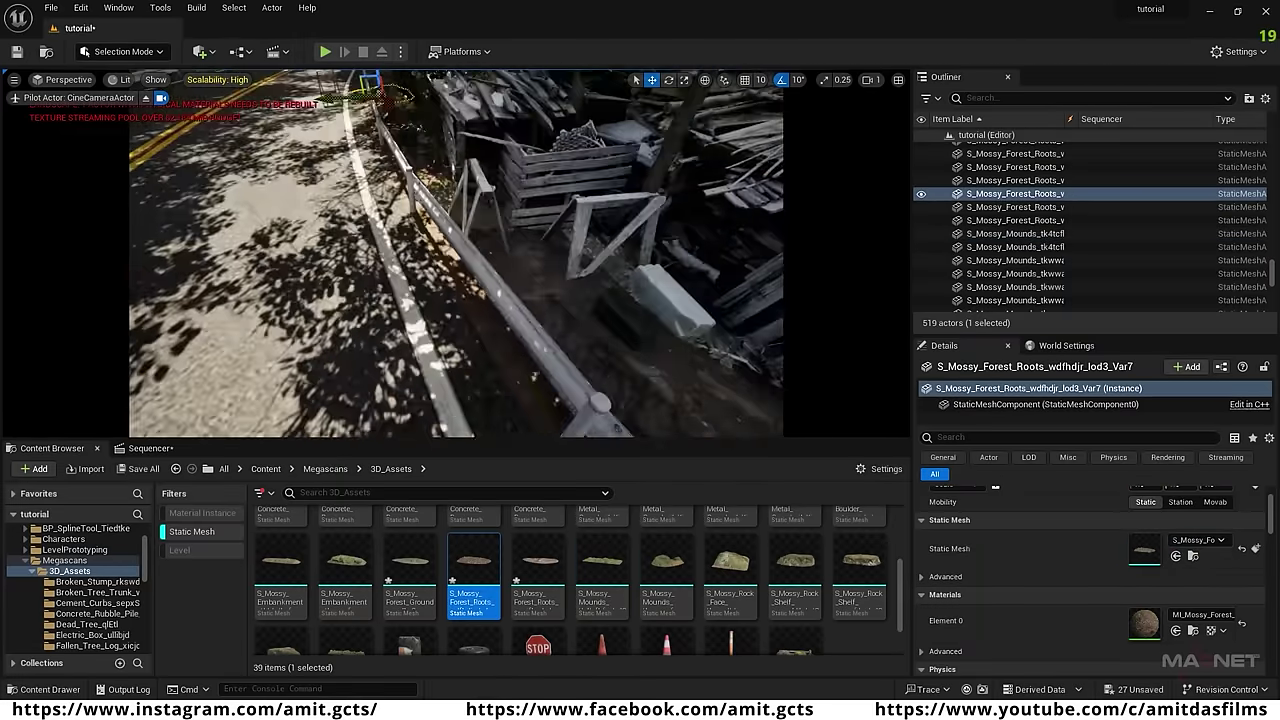
{"action": "left_click_drag", "start_coordinate": [473, 565], "coordinate": [500, 170]}
{"action": "right_click_drag", "start_coordinate": [500, 170], "coordinate": [520, 100]}
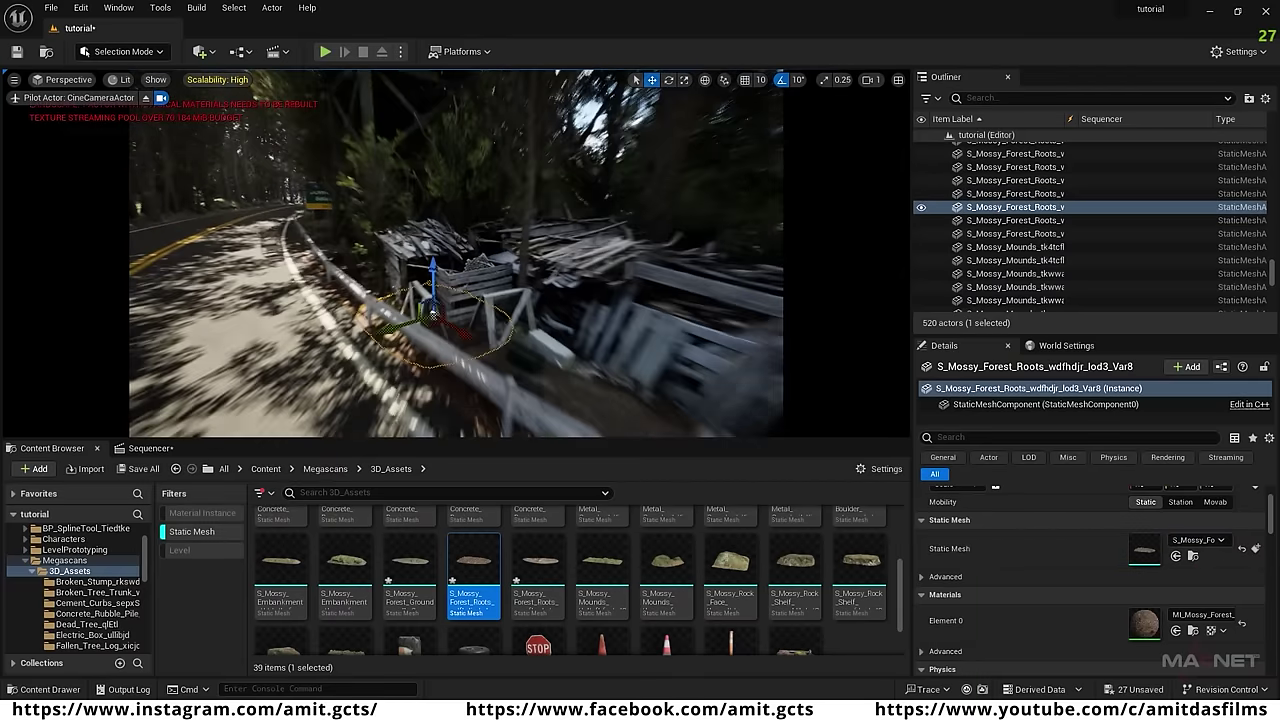
{"action": "right_click_drag", "start_coordinate": [456, 254], "coordinate": [405, 185]}
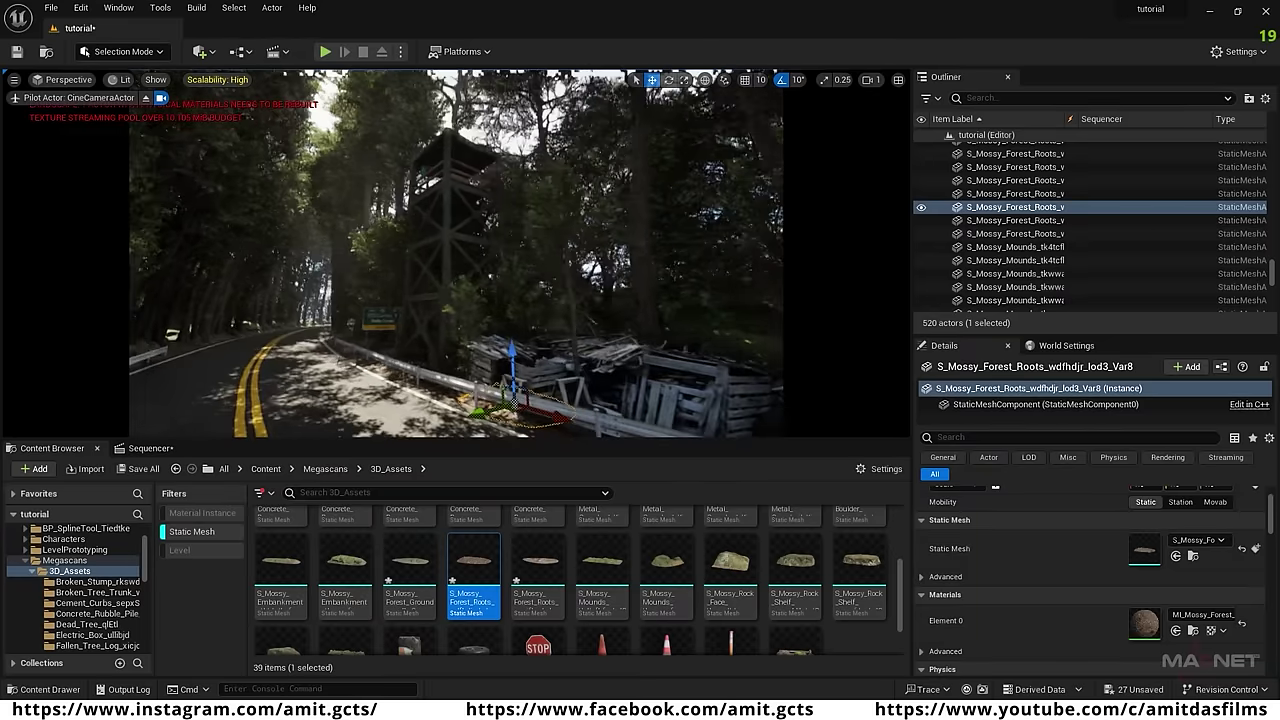
{"action": "right_click_drag", "start_coordinate": [458, 302], "coordinate": [416, 348]}
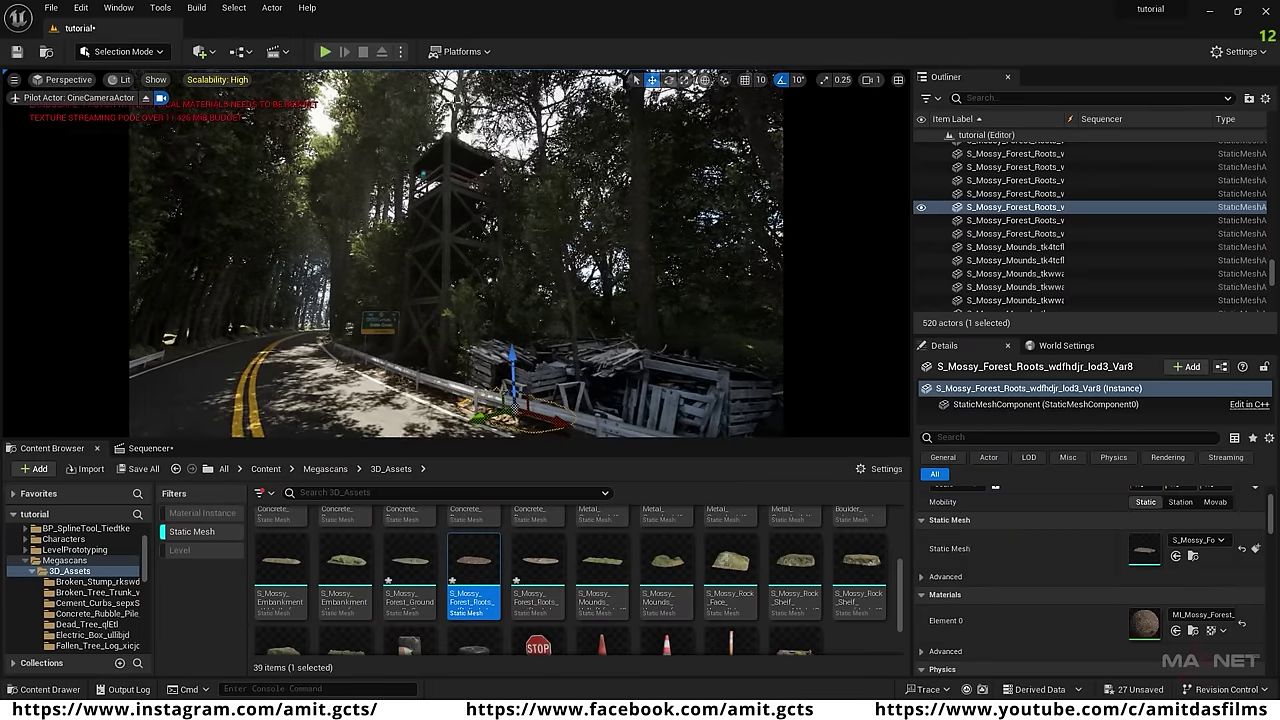
Copy the Black Alder Forest tree beside the watch tower to behind the debris pile, and a Black Alder Field tree beside the embankments.
{"action": "left_click", "coordinate": [410, 330]}
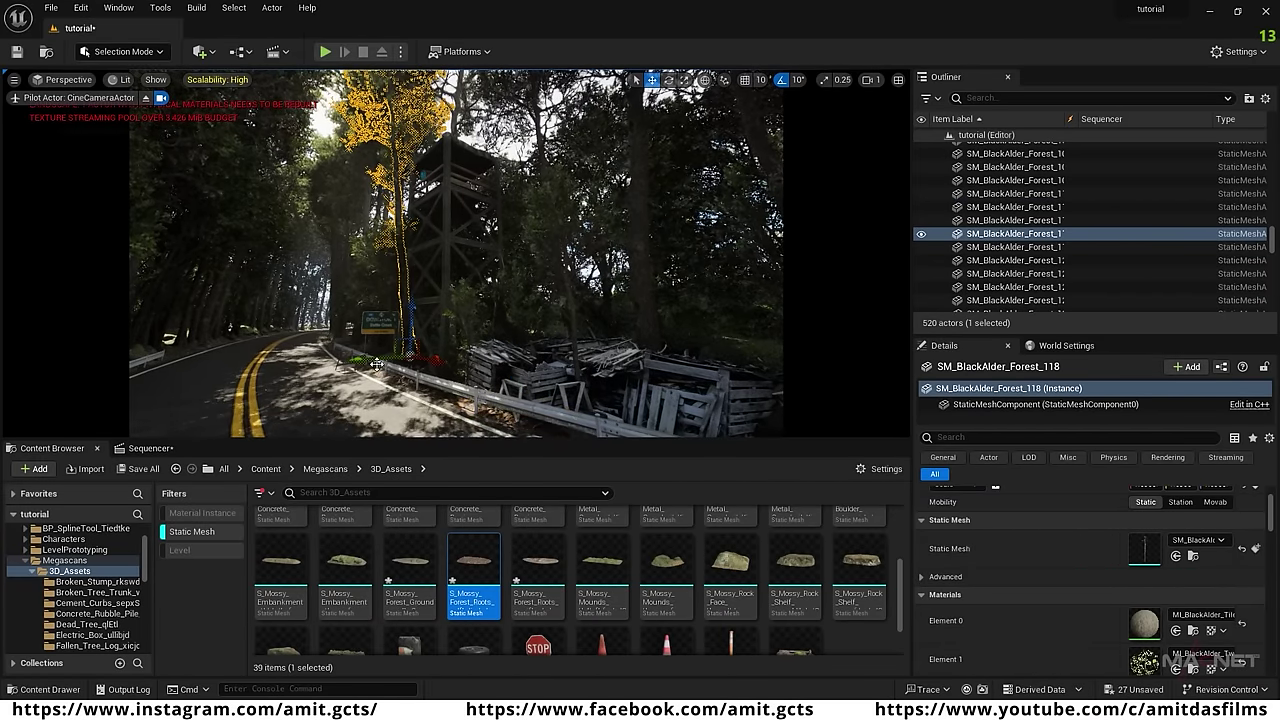
{"action": "left_click_drag", "start_coordinate": [363, 358], "coordinate": [456, 339], "text": "alt"}
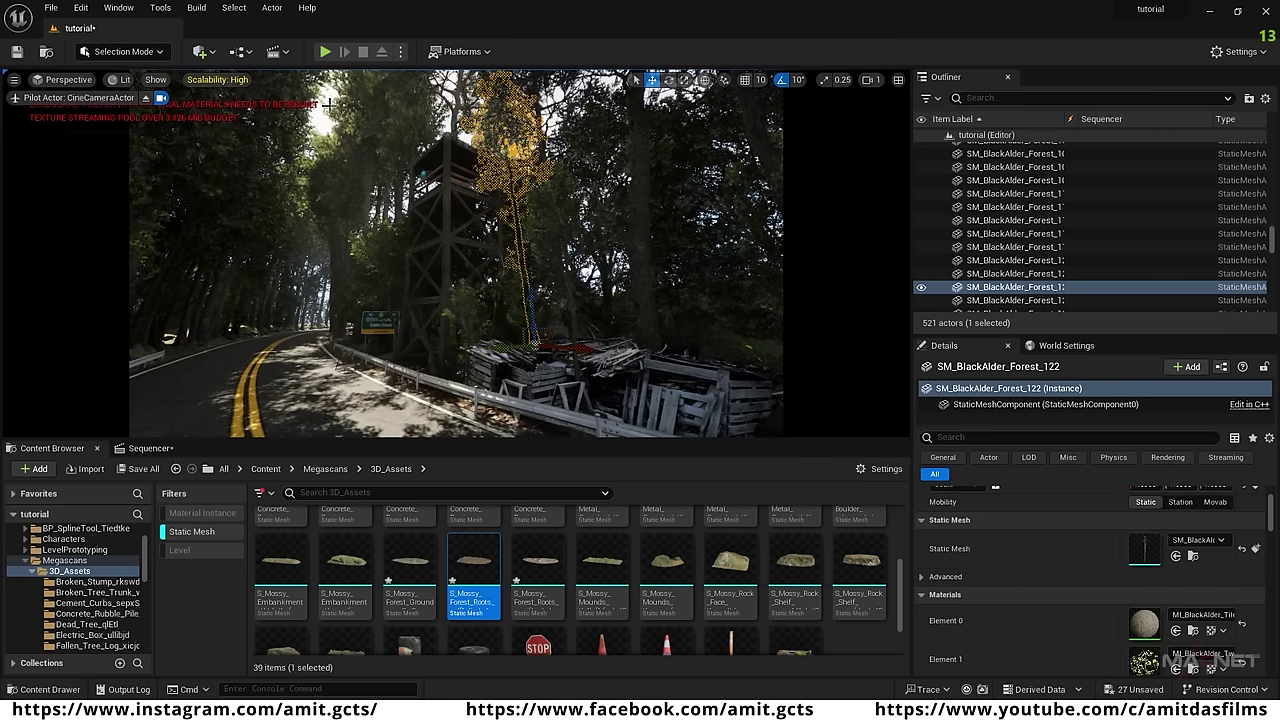
{"action": "key", "text": "Escape"}
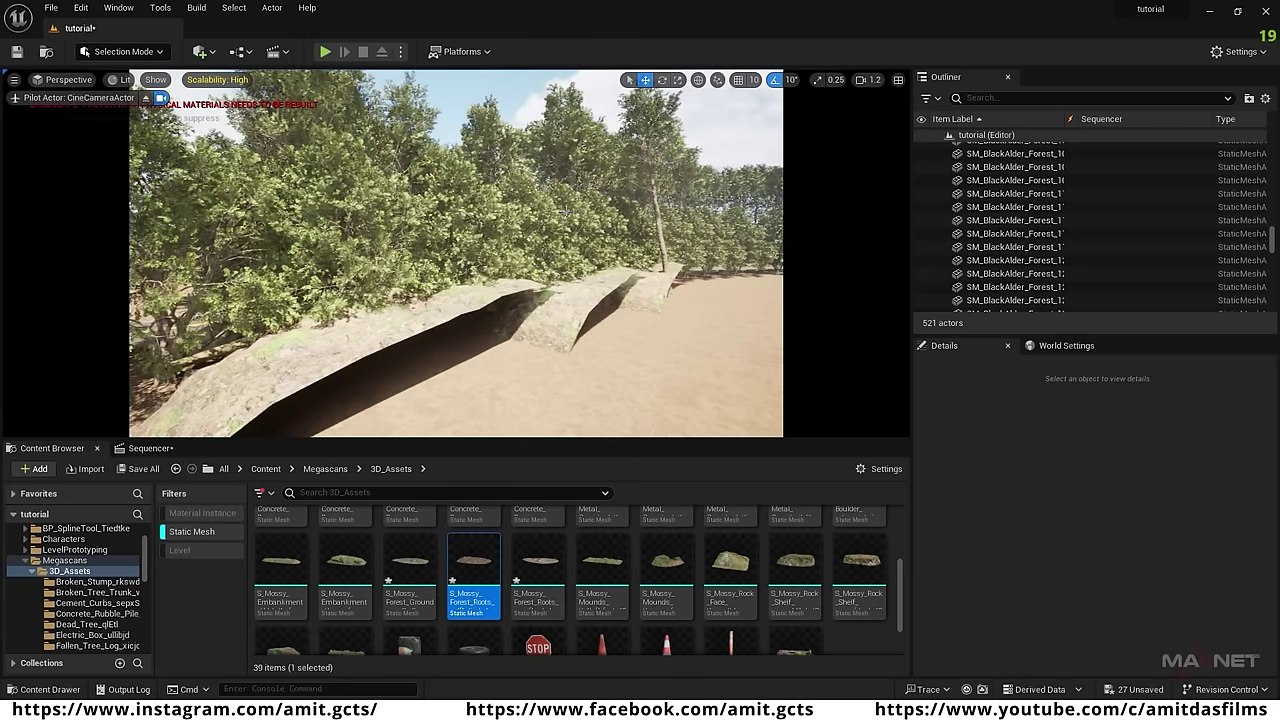
{"action": "left_click", "coordinate": [554, 336]}
{"action": "left_click_drag", "start_coordinate": [532, 289], "coordinate": [607, 314], "text": "alt"}
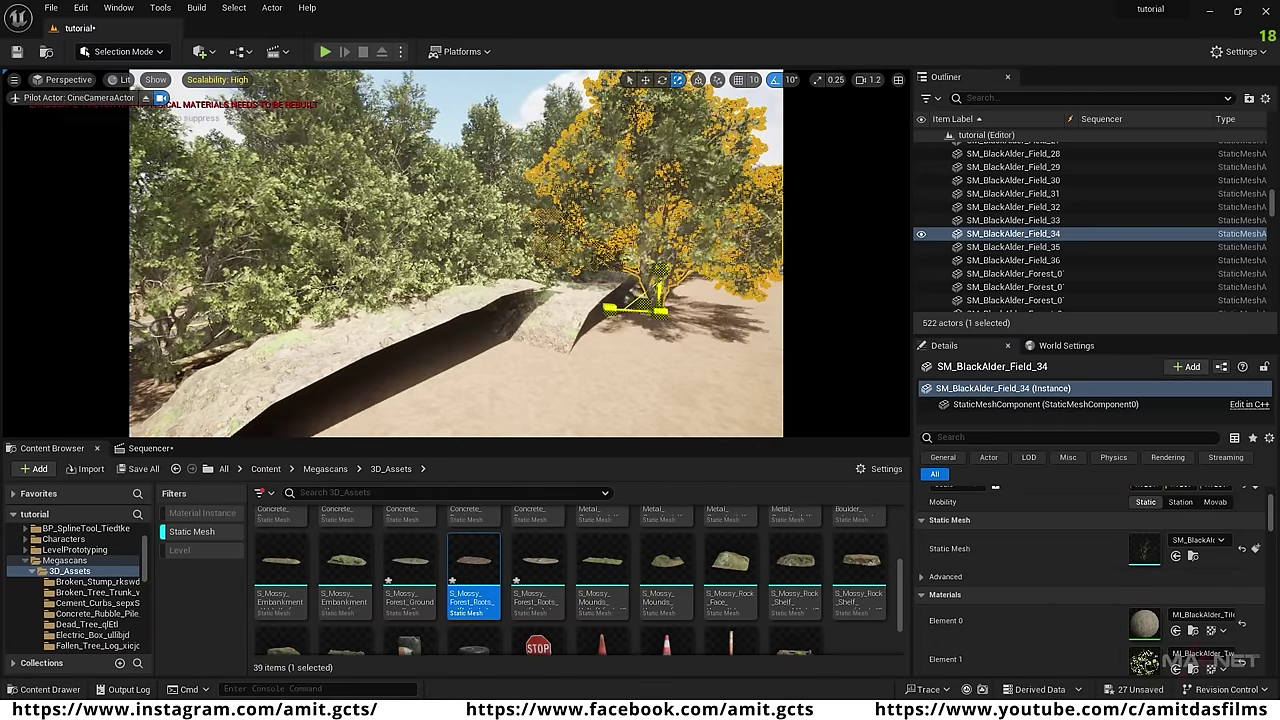
{"action": "right_click_drag", "start_coordinate": [551, 377], "coordinate": [440, 390]}
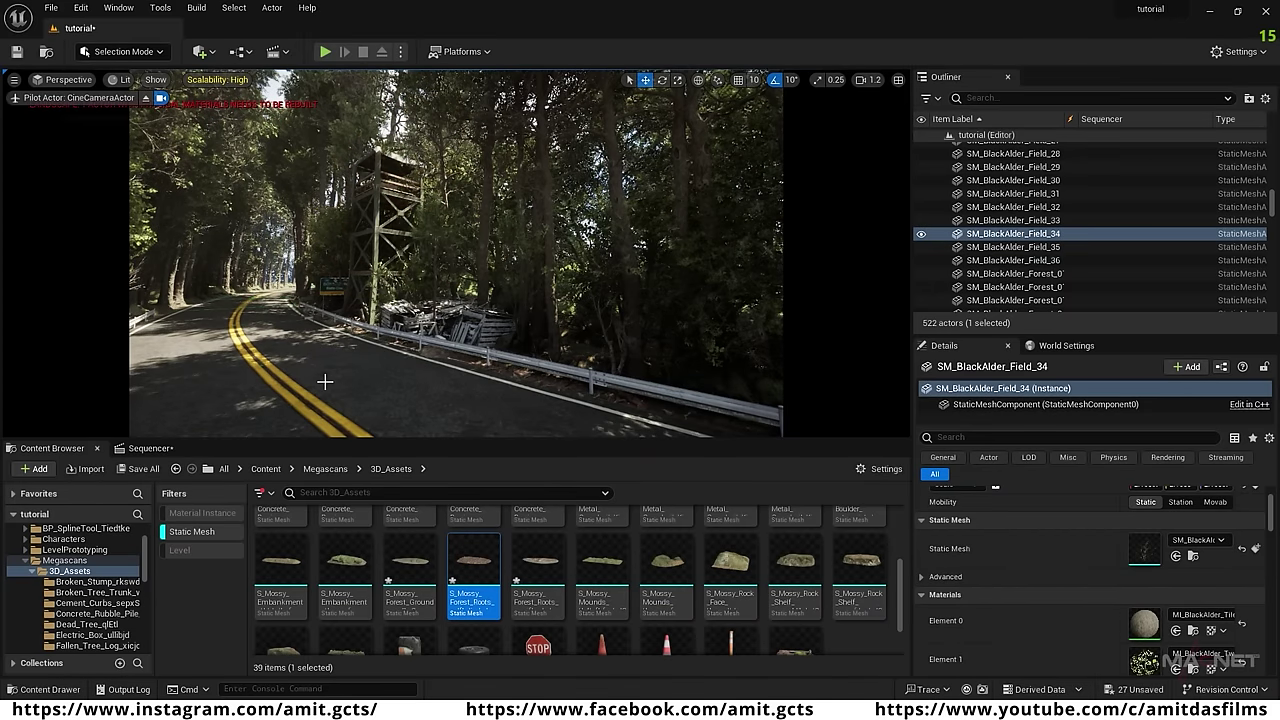
Duplicate the Black Alder Field tree behind the wooden debris pile twice to fill the gaps beside the watch tower.
{"action": "key", "text": "w"}
{"action": "right_click_drag", "start_coordinate": [456, 253], "coordinate": [440, 160]}
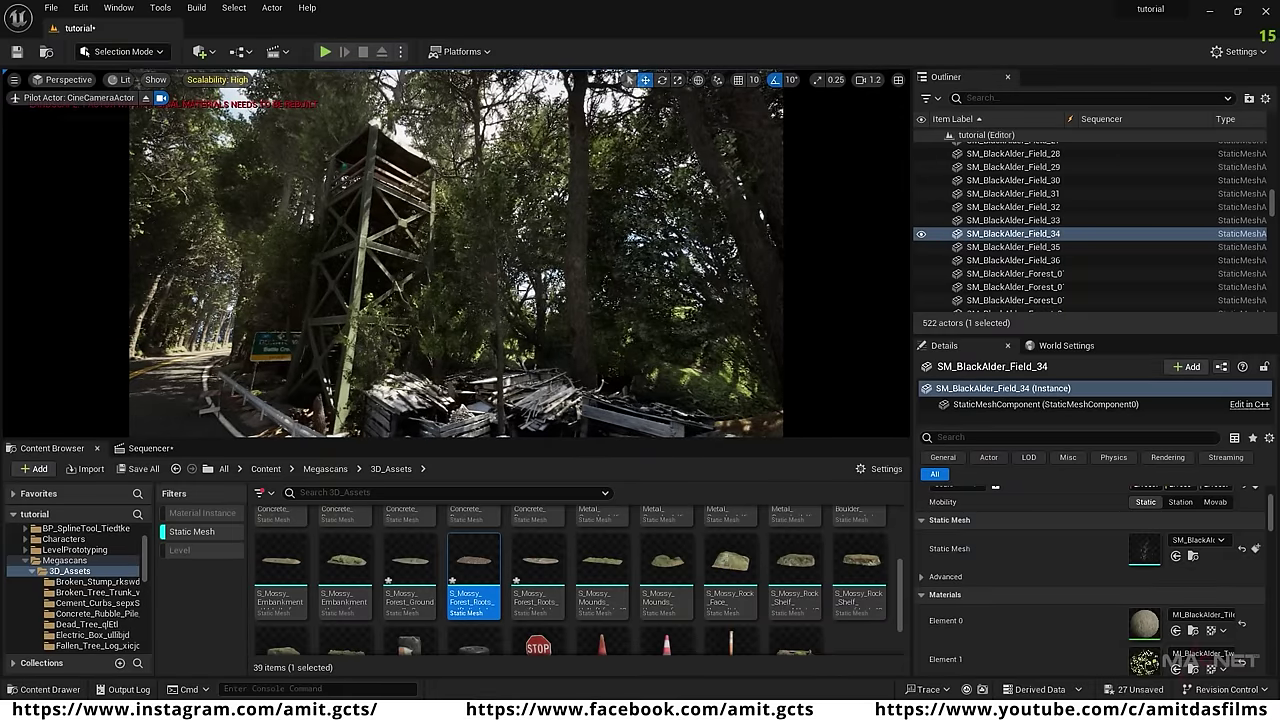
{"action": "left_click", "coordinate": [515, 300]}
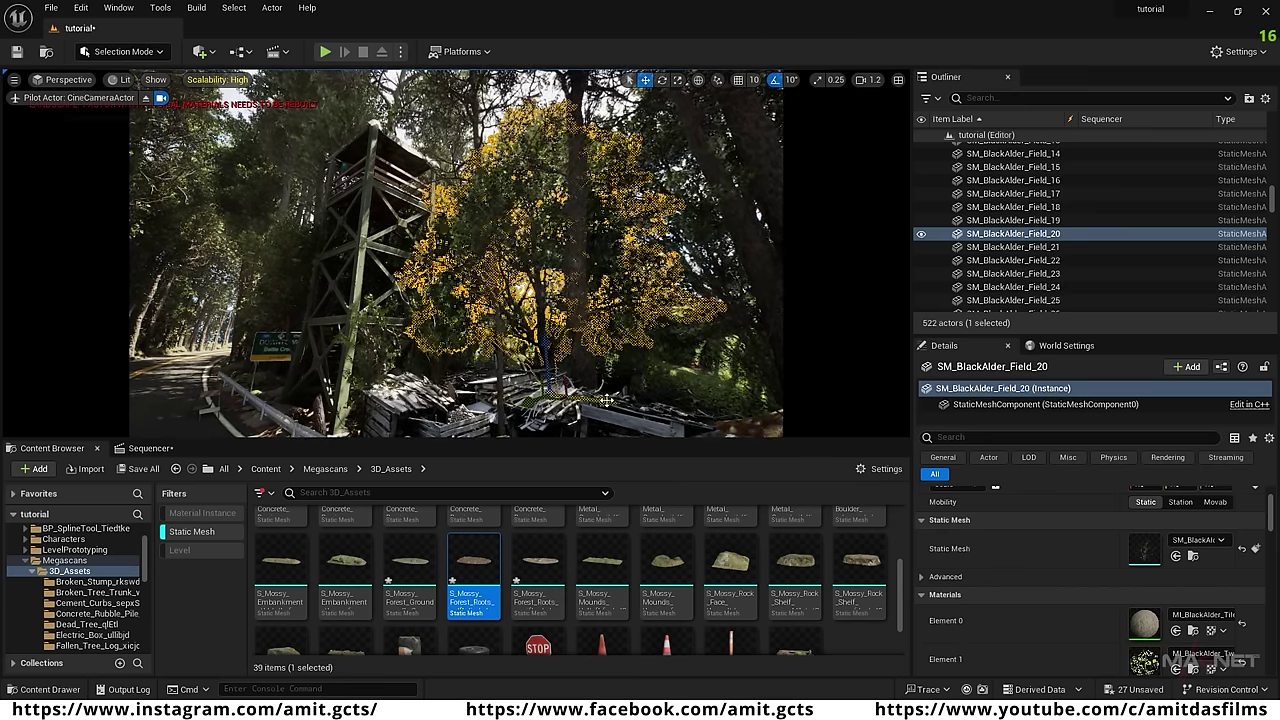
{"action": "left_click_drag", "start_coordinate": [606, 400], "coordinate": [546, 388], "text": "alt"}
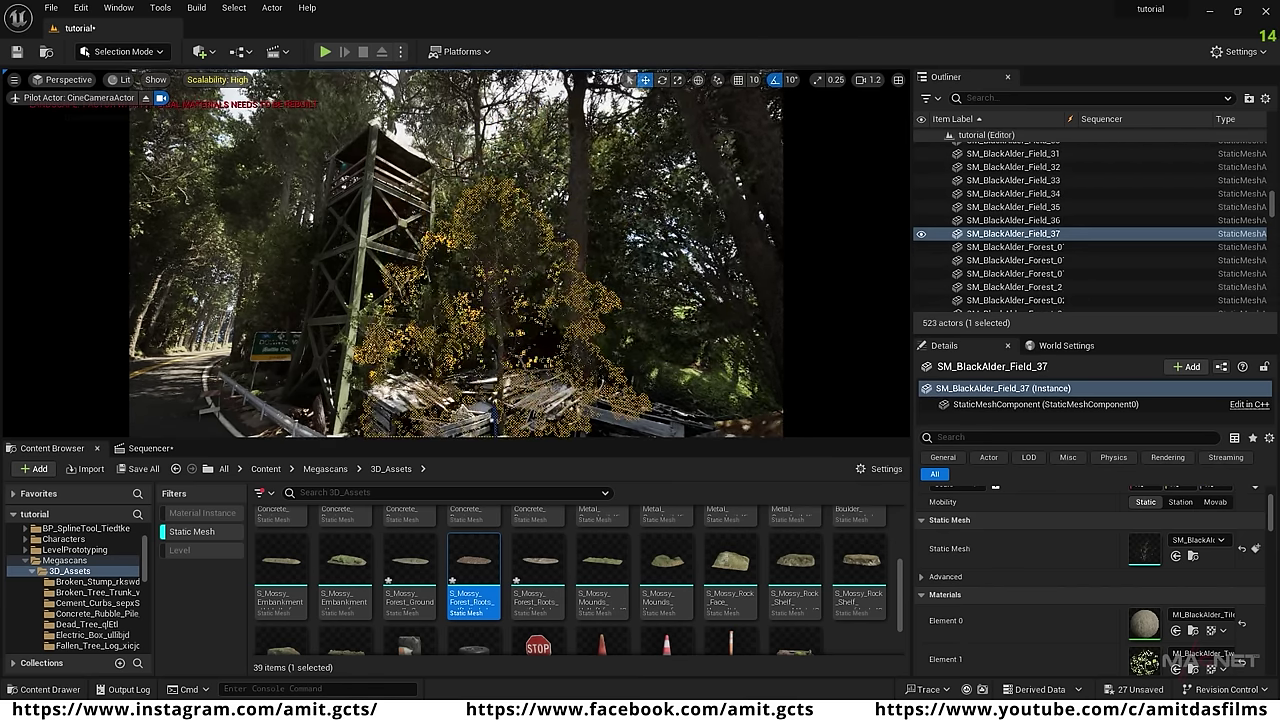
{"action": "right_click_drag", "start_coordinate": [456, 254], "coordinate": [426, 334]}
{"action": "left_click_drag", "start_coordinate": [494, 382], "coordinate": [558, 350], "text": "alt"}
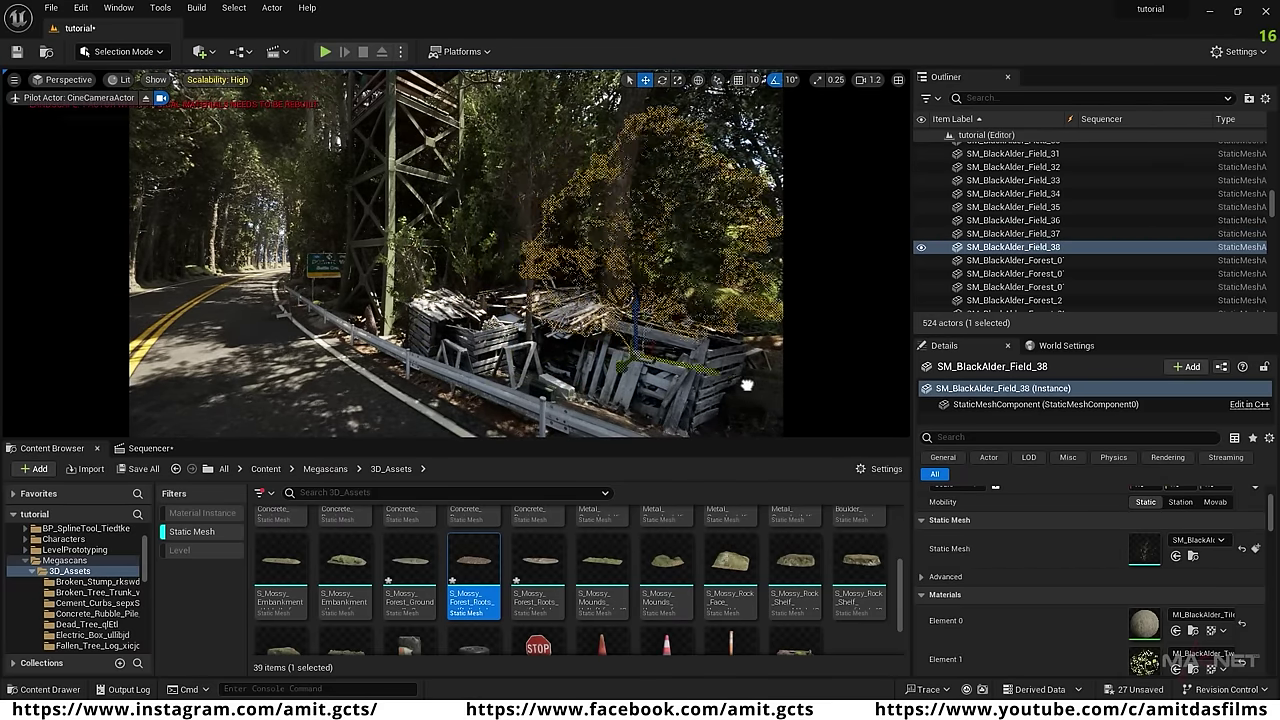
Make two more rescaled copies of the Black Alder Field tree to thicken the foliage behind the debris pile.
{"action": "right_click_drag", "start_coordinate": [456, 254], "coordinate": [516, 174]}
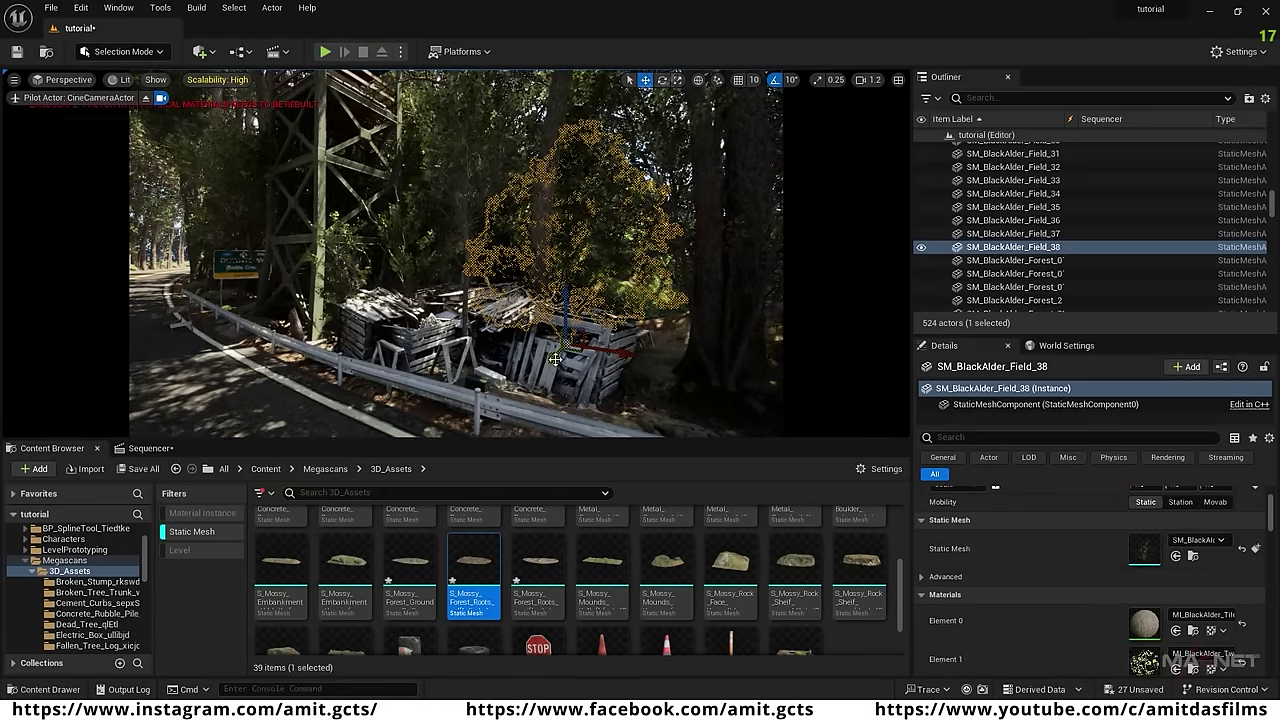
{"action": "left_click_drag", "start_coordinate": [555, 358], "coordinate": [587, 338], "text": "alt"}
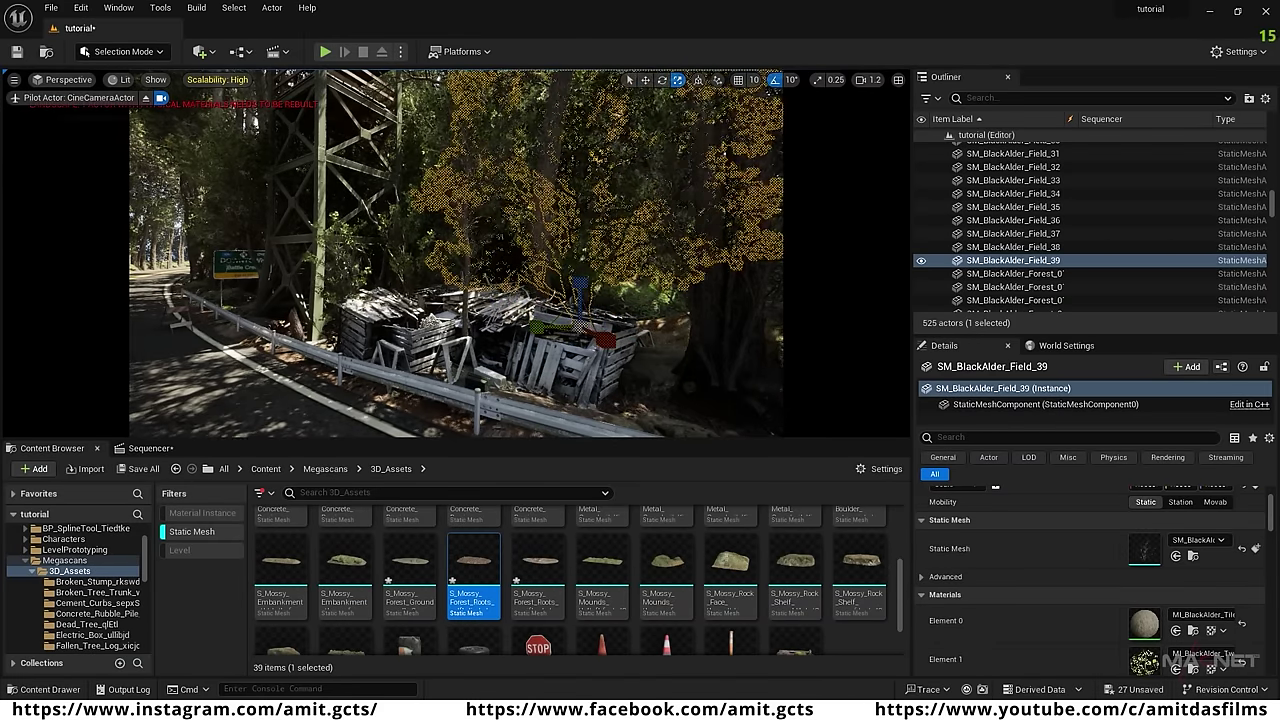
{"action": "right_click_drag", "start_coordinate": [456, 254], "coordinate": [416, 197]}
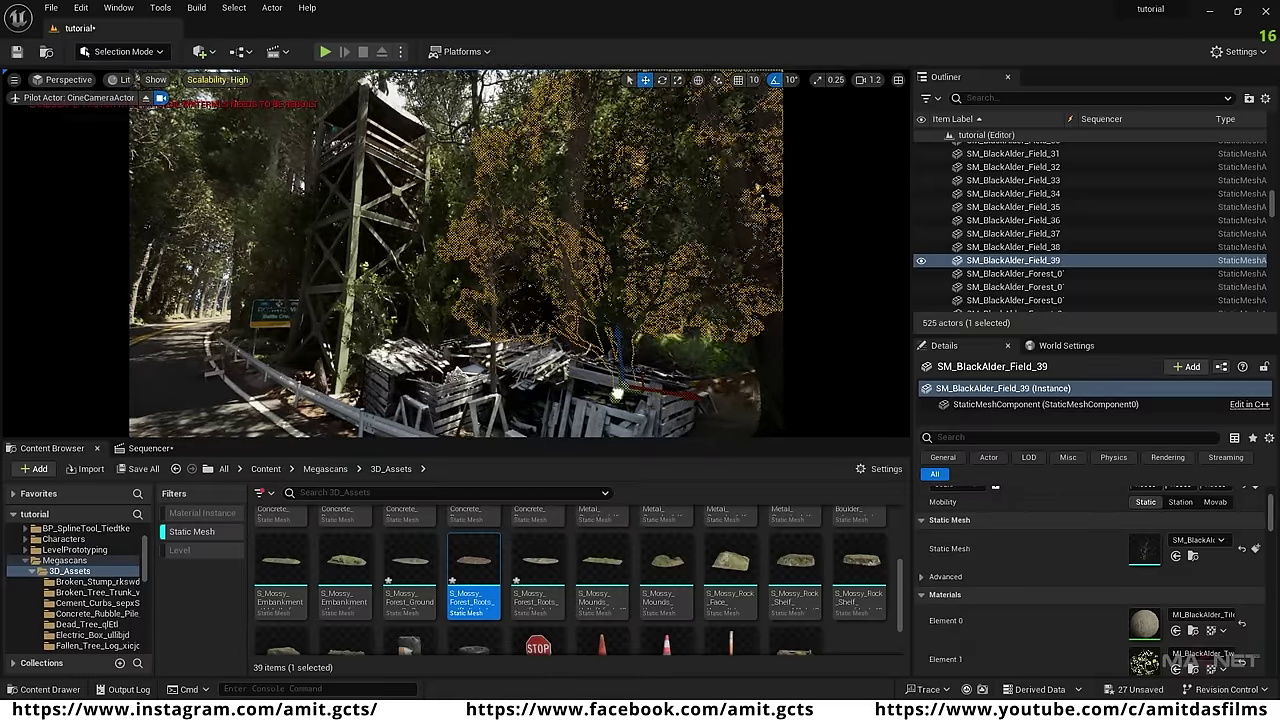
{"action": "left_click_drag", "start_coordinate": [617, 393], "coordinate": [646, 380], "text": "alt"}
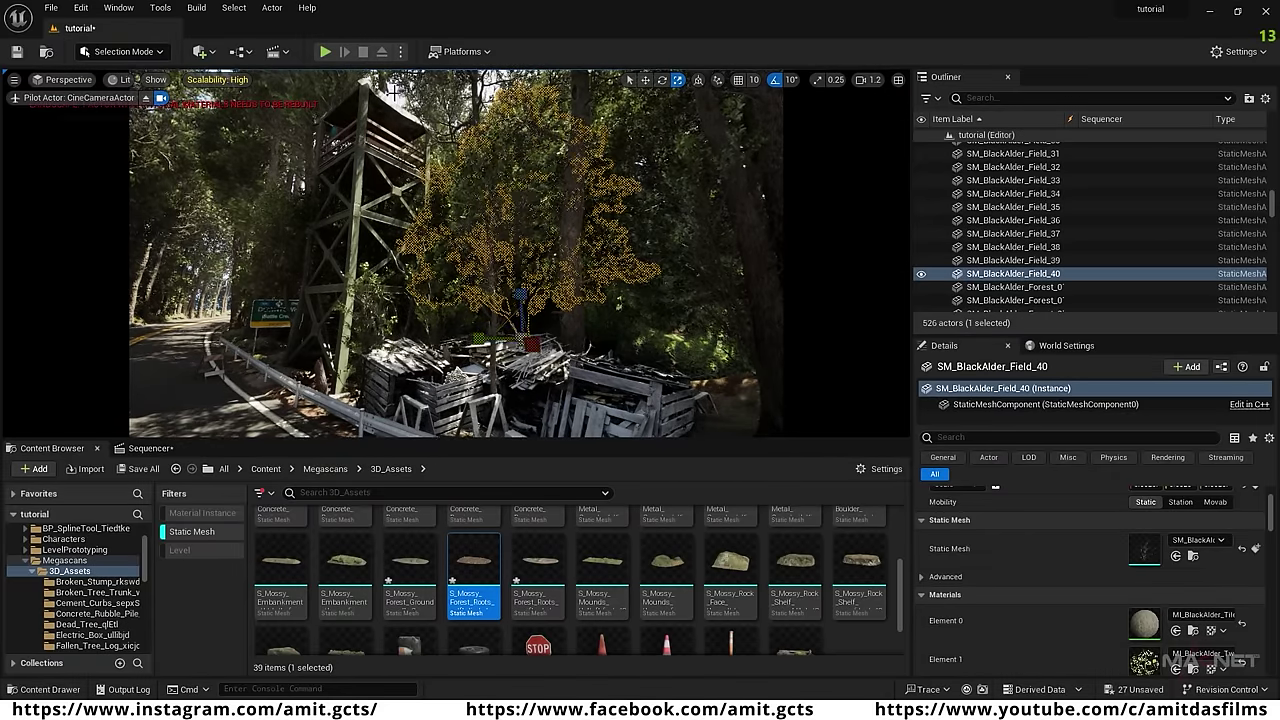
Duplicate a Black Alder Field tree twice along the outer side of the forest beyond the road.
{"action": "left_click", "coordinate": [428, 170]}
{"action": "right_click_drag", "start_coordinate": [428, 170], "coordinate": [385, 160]}
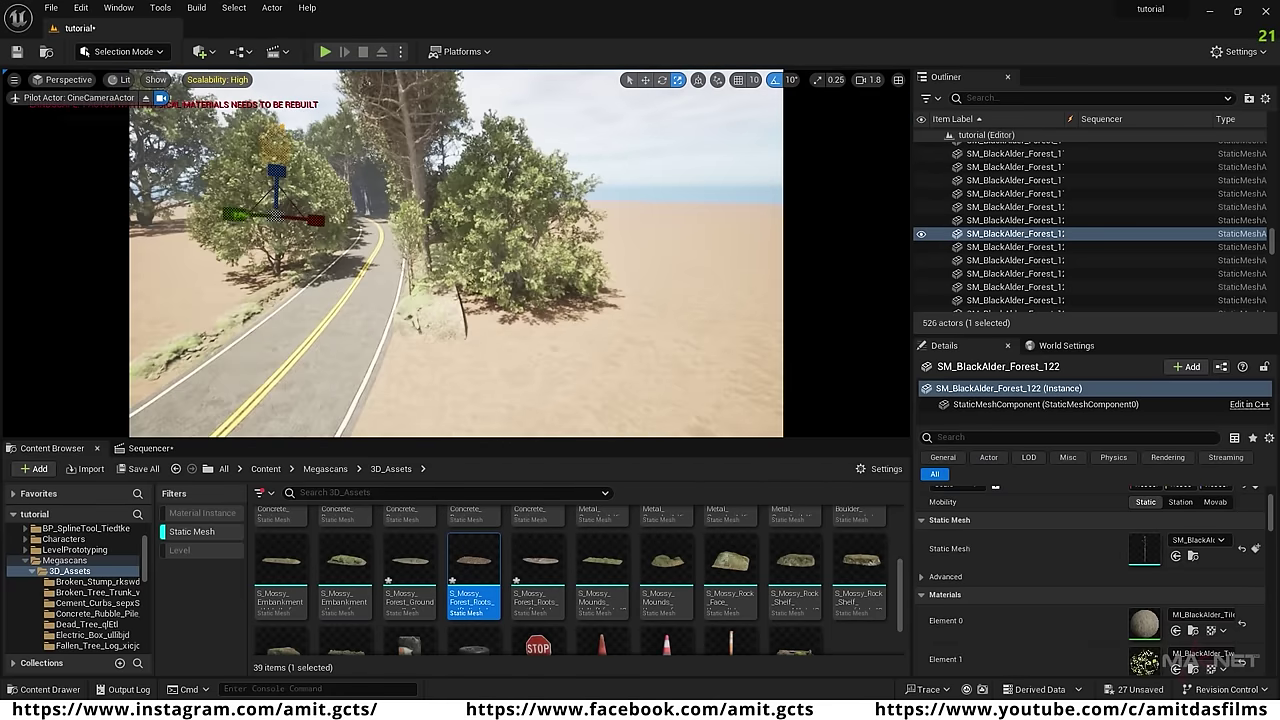
{"action": "left_click", "coordinate": [509, 226]}
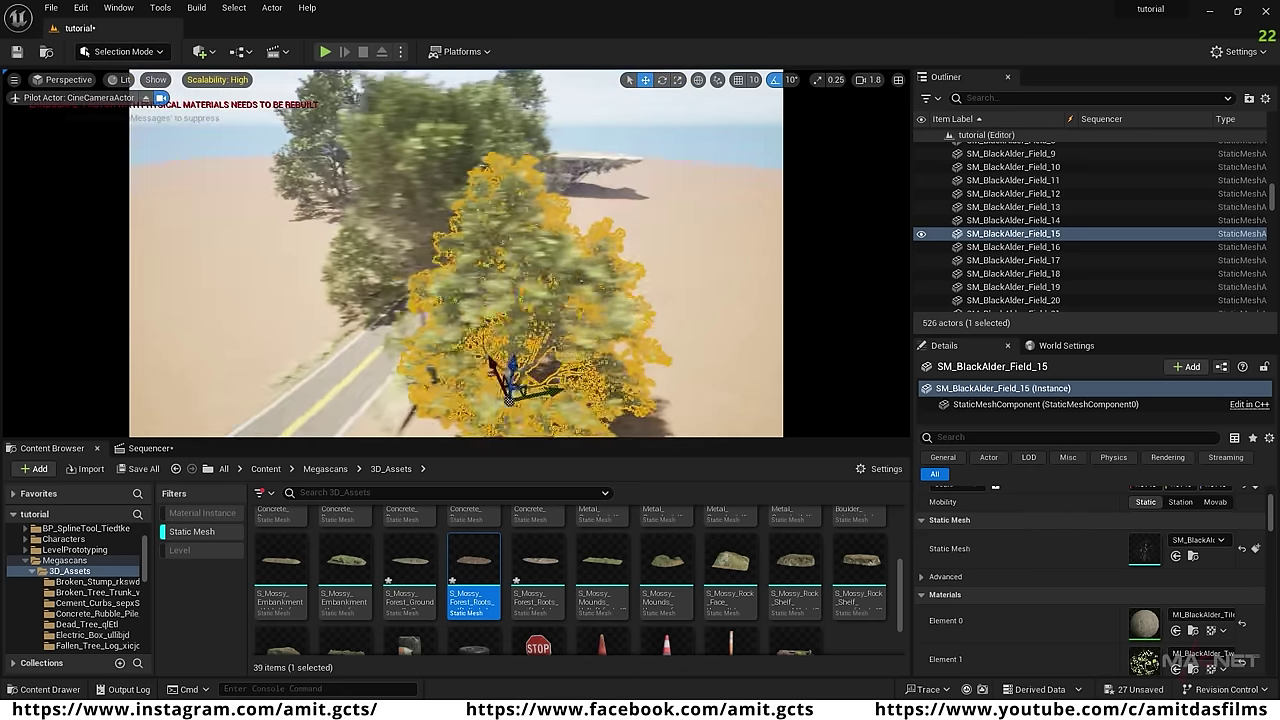
{"action": "right_click_drag", "start_coordinate": [637, 229], "coordinate": [526, 366]}
{"action": "left_click_drag", "start_coordinate": [460, 341], "coordinate": [519, 300], "text": "alt"}
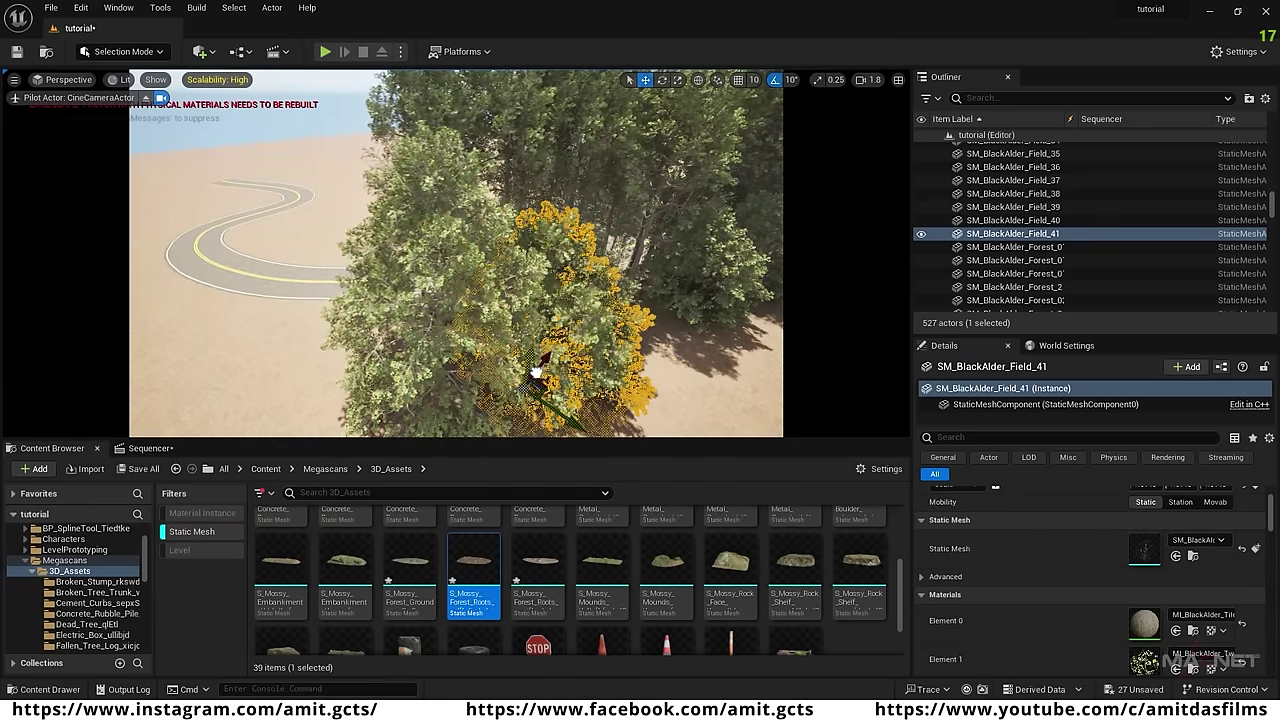
{"action": "left_click_drag", "start_coordinate": [538, 366], "coordinate": [568, 324], "text": "alt"}
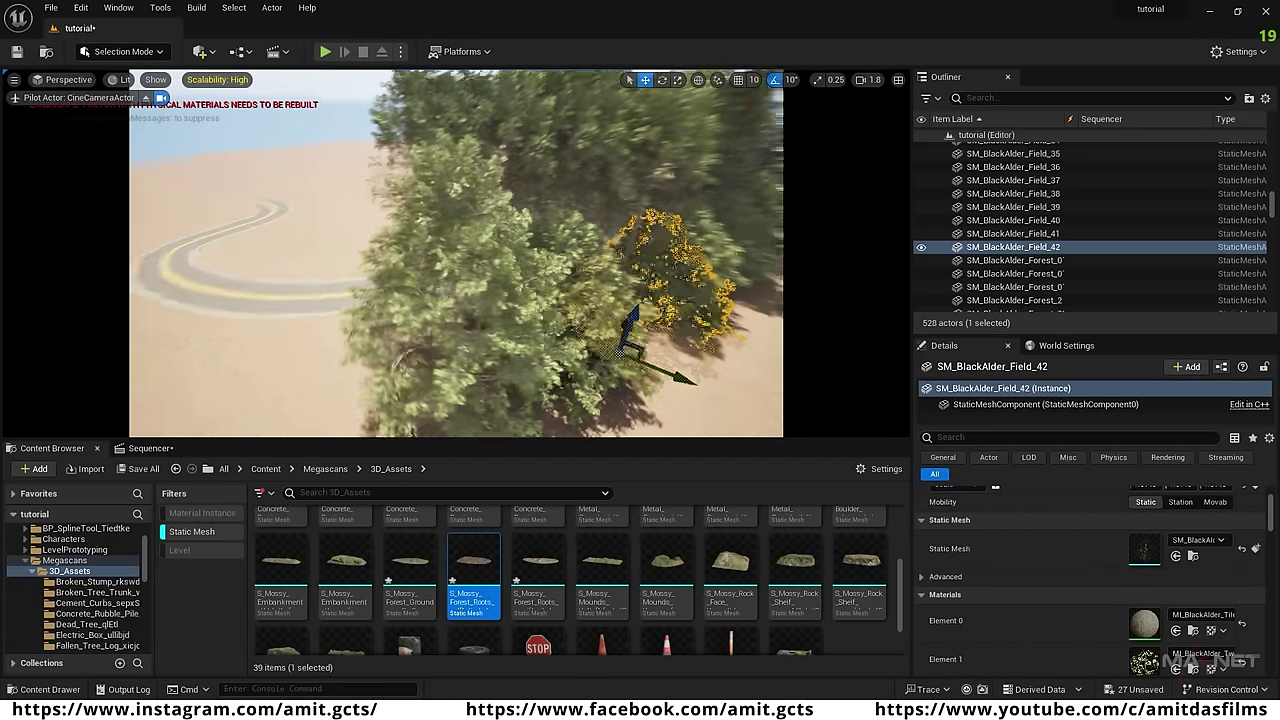
Copy the Black Alder Field tree twice more among the trunks lining the road.
{"action": "right_click_drag", "start_coordinate": [615, 345], "coordinate": [792, 340]}
{"action": "key", "text": "w"}
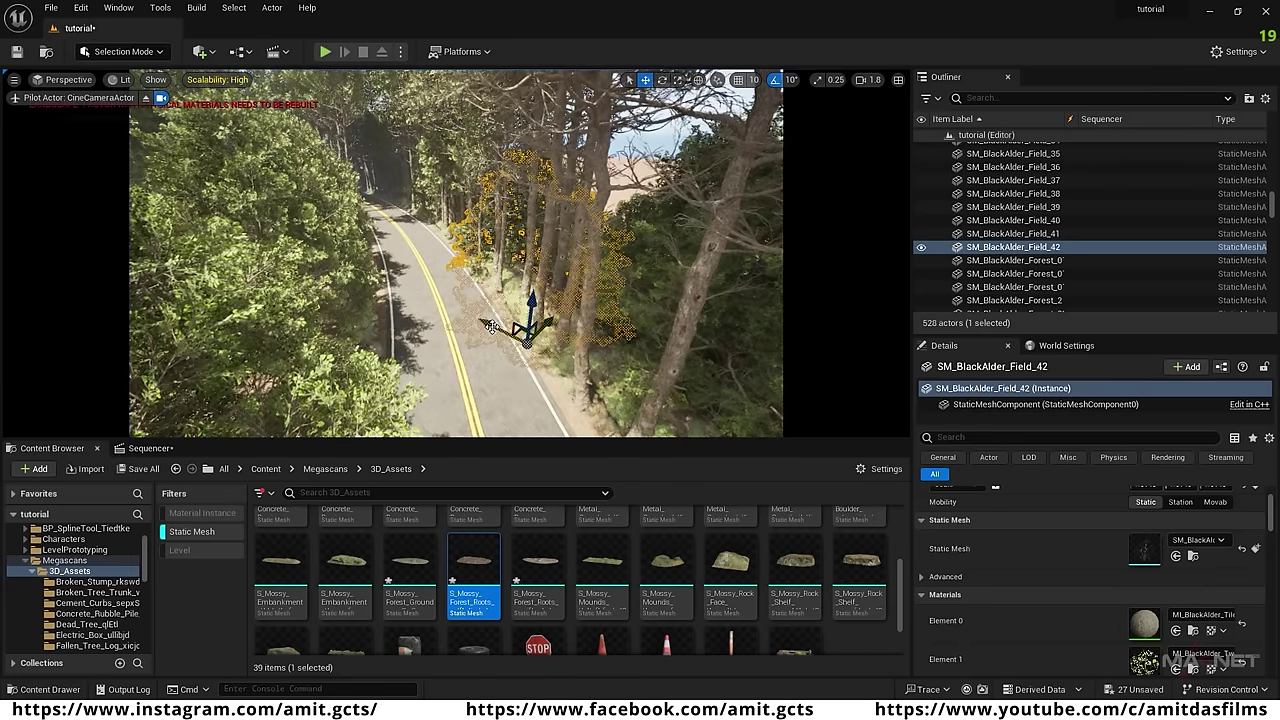
{"action": "left_click_drag", "start_coordinate": [491, 326], "coordinate": [463, 299], "text": "alt"}
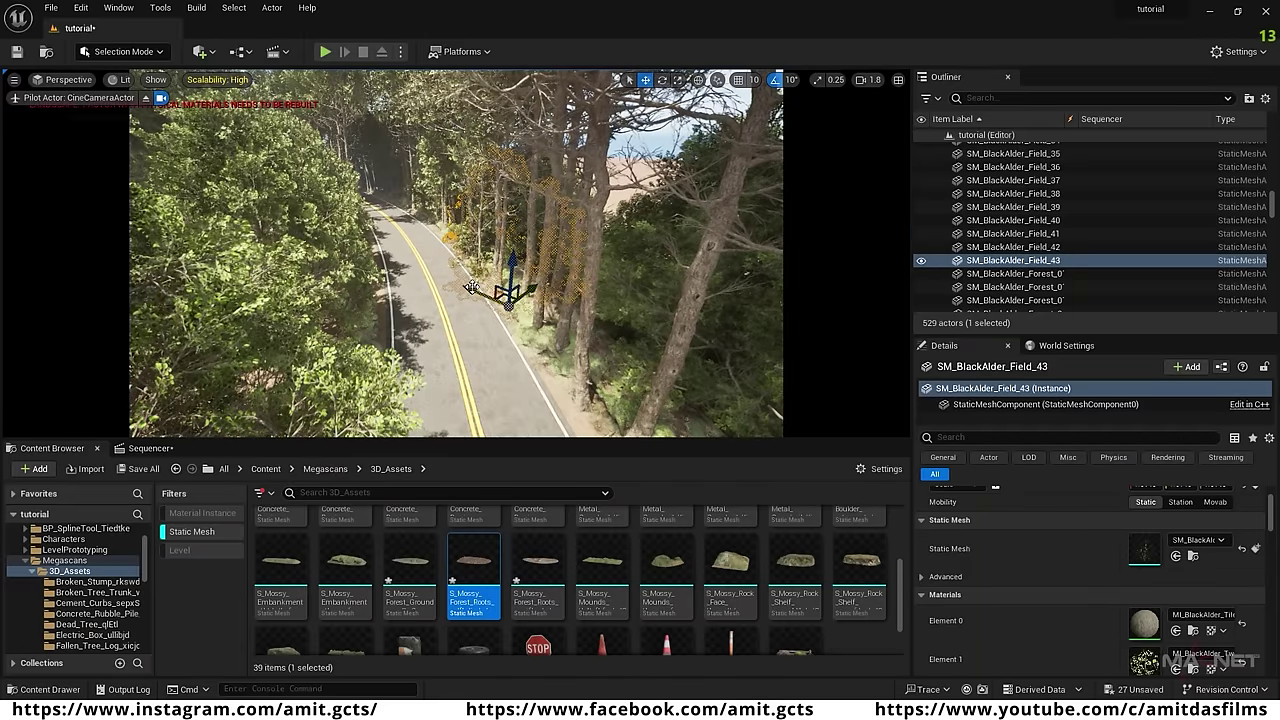
{"action": "left_click_drag", "start_coordinate": [470, 288], "coordinate": [615, 263], "text": "alt"}
{"action": "key", "text": "r"}
{"action": "key", "text": "w"}
{"action": "key", "text": "space"}
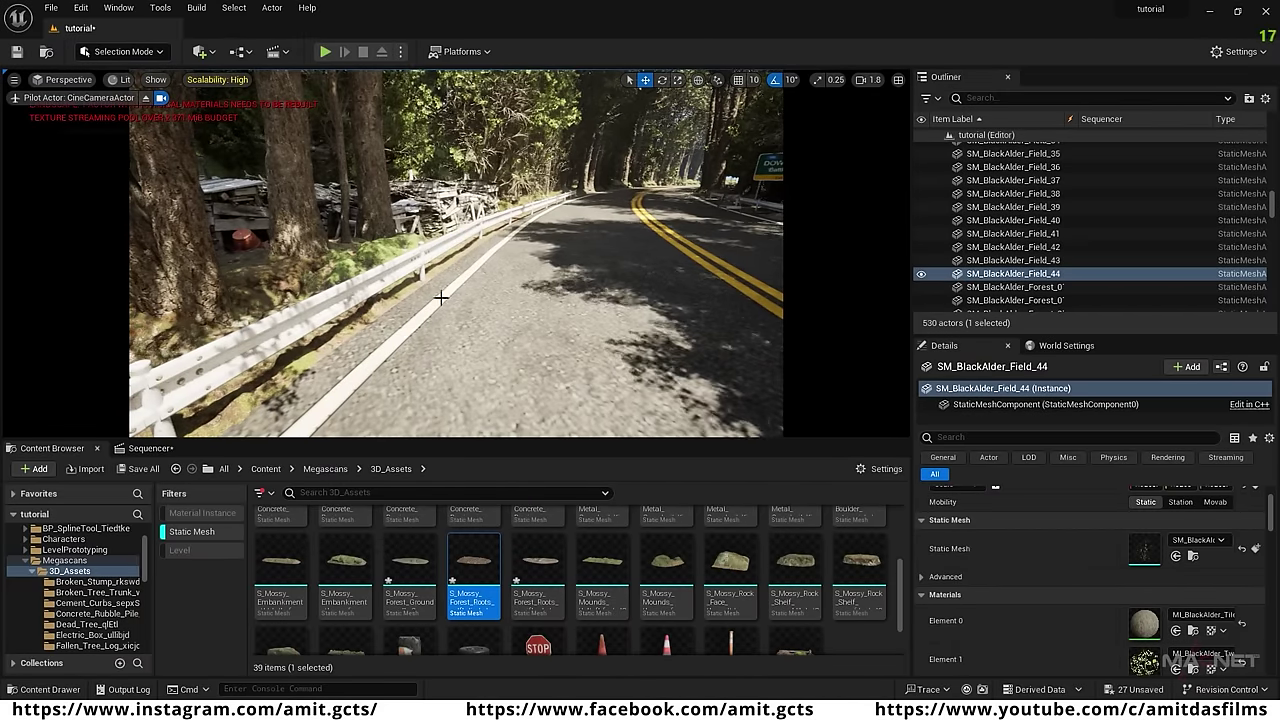
Place a Traffic Delineator Post on the road's edge line by the guardrail and duplicate it along the stretch facing the debris pile.
{"action": "scroll", "coordinate": [730, 585], "scroll_direction": "down", "scroll_amount": 1}
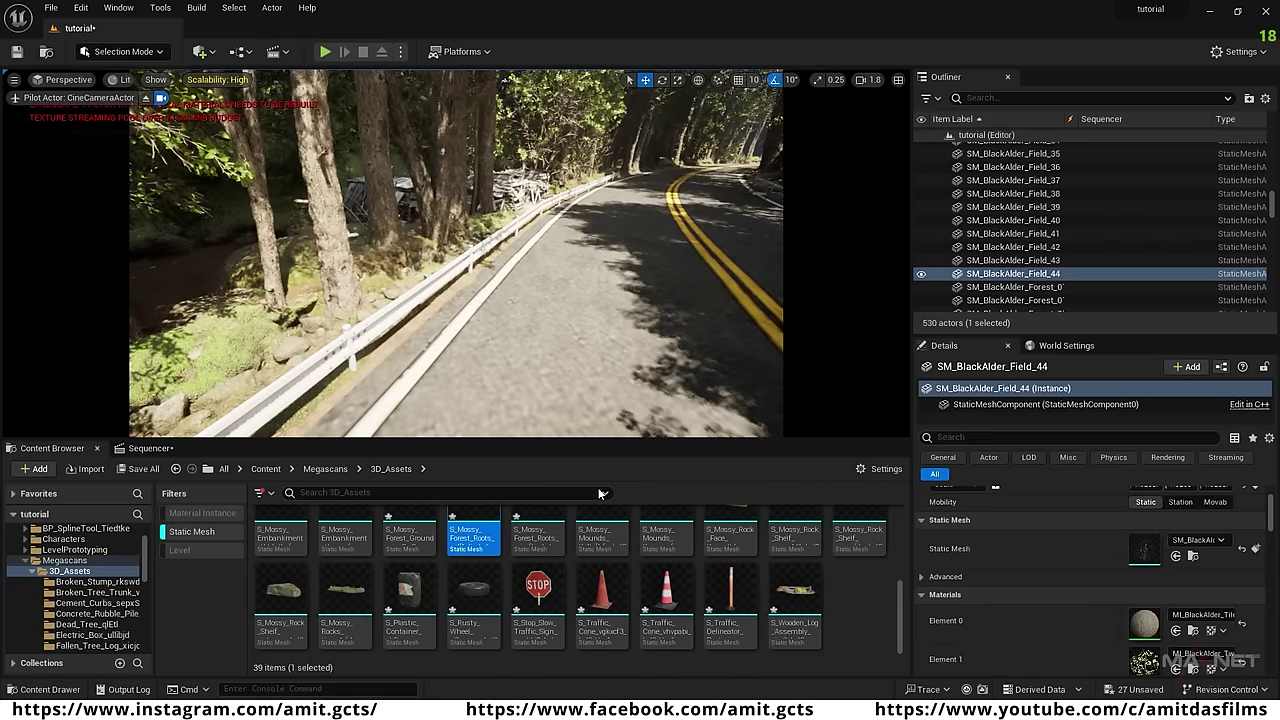
{"action": "left_click_drag", "start_coordinate": [730, 598], "coordinate": [430, 350]}
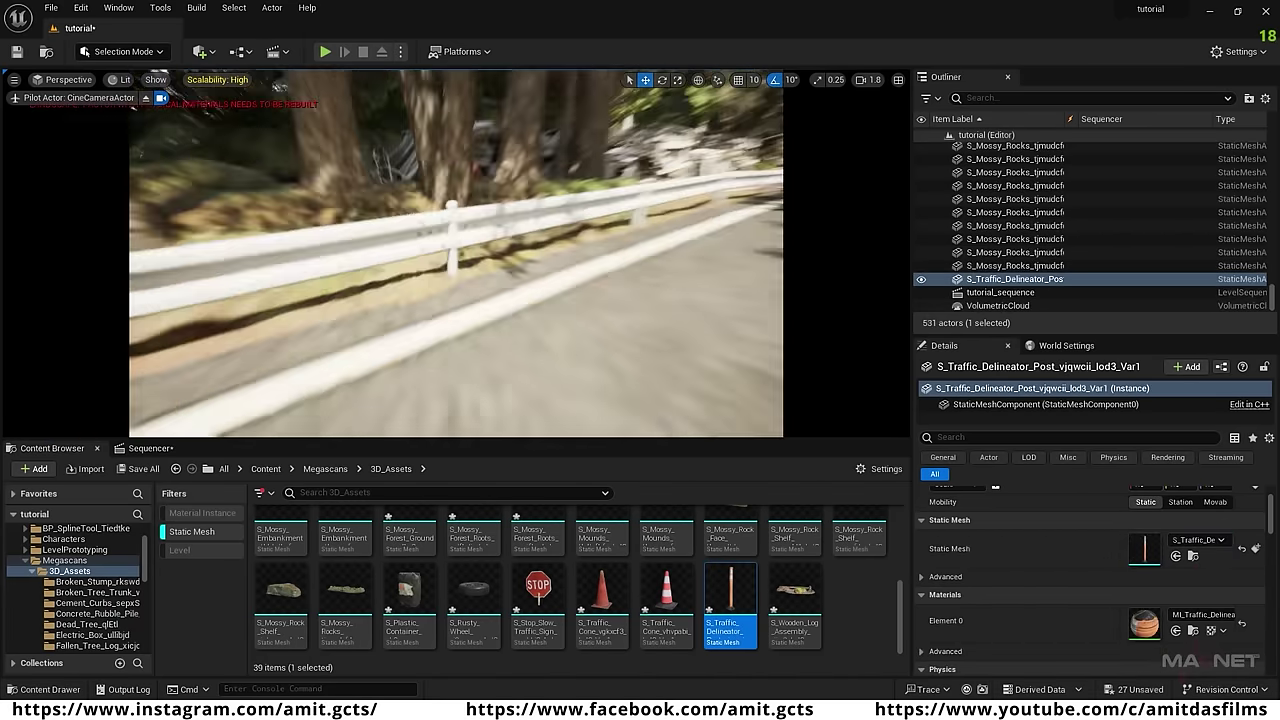
{"action": "left_click_drag", "start_coordinate": [290, 305], "coordinate": [532, 265], "text": "alt"}
{"action": "right_click_drag", "start_coordinate": [532, 265], "coordinate": [520, 262]}
{"action": "left_click_drag", "start_coordinate": [520, 262], "coordinate": [660, 197], "text": "alt"}
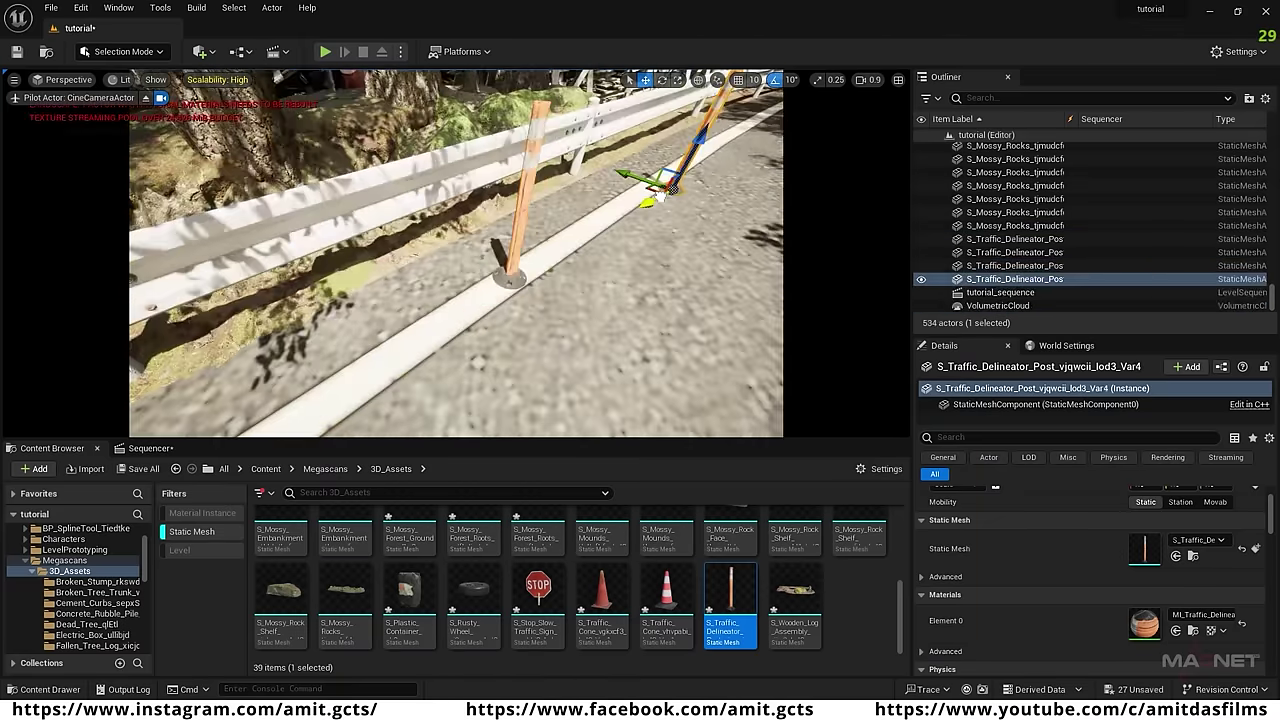
{"action": "right_click_drag", "start_coordinate": [660, 197], "coordinate": [600, 200]}
{"action": "left_click_drag", "start_coordinate": [364, 292], "coordinate": [587, 238], "text": "alt"}
{"action": "left_click_drag", "start_coordinate": [269, 279], "coordinate": [503, 264], "text": "alt"}
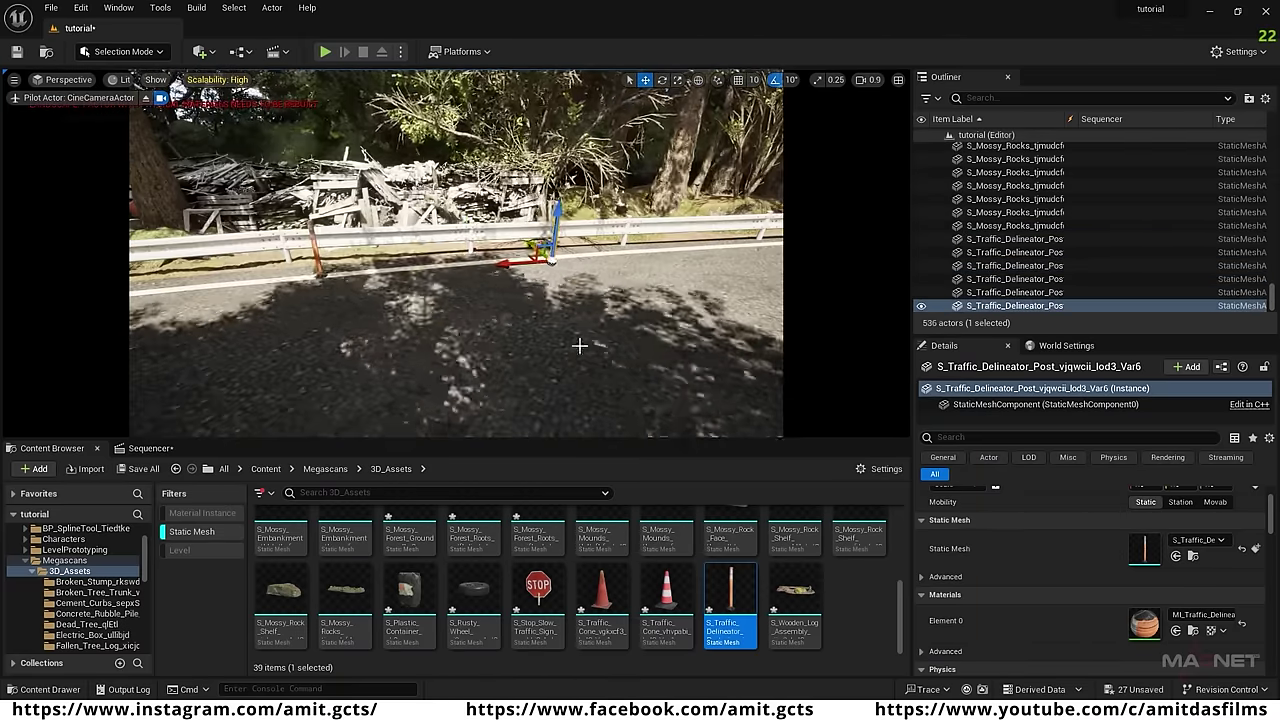
Continue the row of delineator post copies along the road edge past the watch tower and the Downtown sign.
{"action": "right_click_drag", "start_coordinate": [503, 264], "coordinate": [560, 300]}
{"action": "left_click_drag", "start_coordinate": [560, 300], "coordinate": [500, 262], "text": "alt"}
{"action": "right_click_drag", "start_coordinate": [500, 262], "coordinate": [440, 235]}
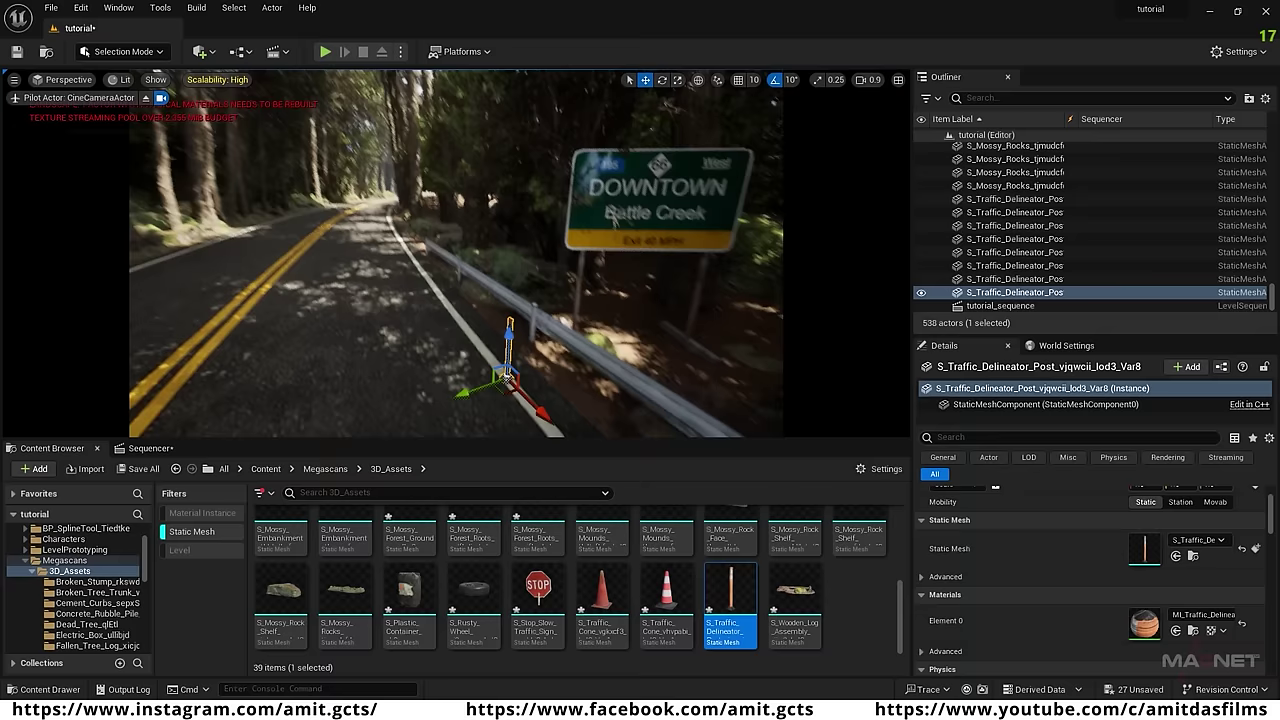
{"action": "right_click_drag", "start_coordinate": [491, 400], "coordinate": [620, 400]}
{"action": "left_click_drag", "start_coordinate": [521, 347], "coordinate": [268, 386], "text": "alt"}
{"action": "left_click_drag", "start_coordinate": [596, 322], "coordinate": [193, 281], "text": "alt"}
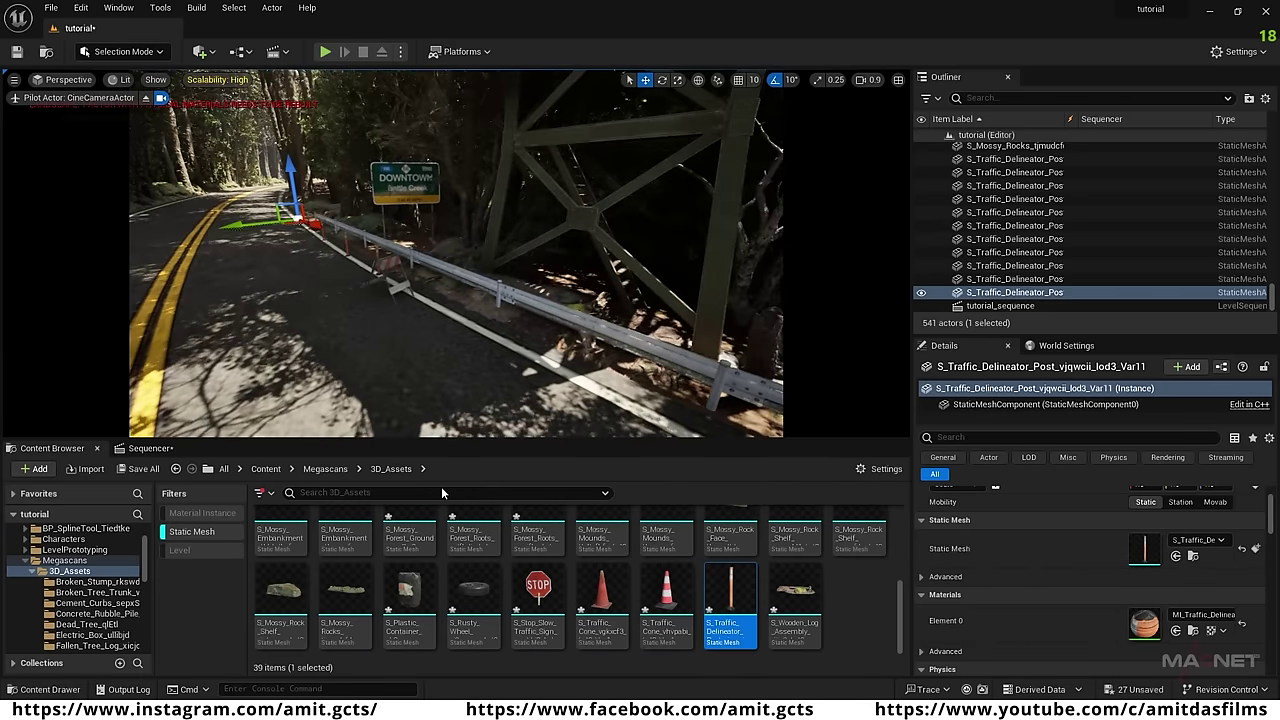
Place the Stop Slow Traffic Sign mesh at the road edge beside the guardrail.
{"action": "left_click_drag", "start_coordinate": [538, 592], "coordinate": [437, 300]}
{"action": "key", "text": "e"}
{"action": "right_click_drag", "start_coordinate": [437, 300], "coordinate": [470, 370]}
Place an orange traffic cone and a striped traffic cone by the guardrail, and duplicate the orange cone beside them.
{"action": "left_click_drag", "start_coordinate": [602, 592], "coordinate": [530, 290]}
{"action": "left_click_drag", "start_coordinate": [666, 592], "coordinate": [543, 362]}
{"action": "right_click_drag", "start_coordinate": [543, 362], "coordinate": [570, 420]}
{"action": "left_click", "coordinate": [505, 240]}
{"action": "left_click_drag", "start_coordinate": [530, 270], "coordinate": [488, 288], "text": "alt"}
{"action": "key", "text": "w"}
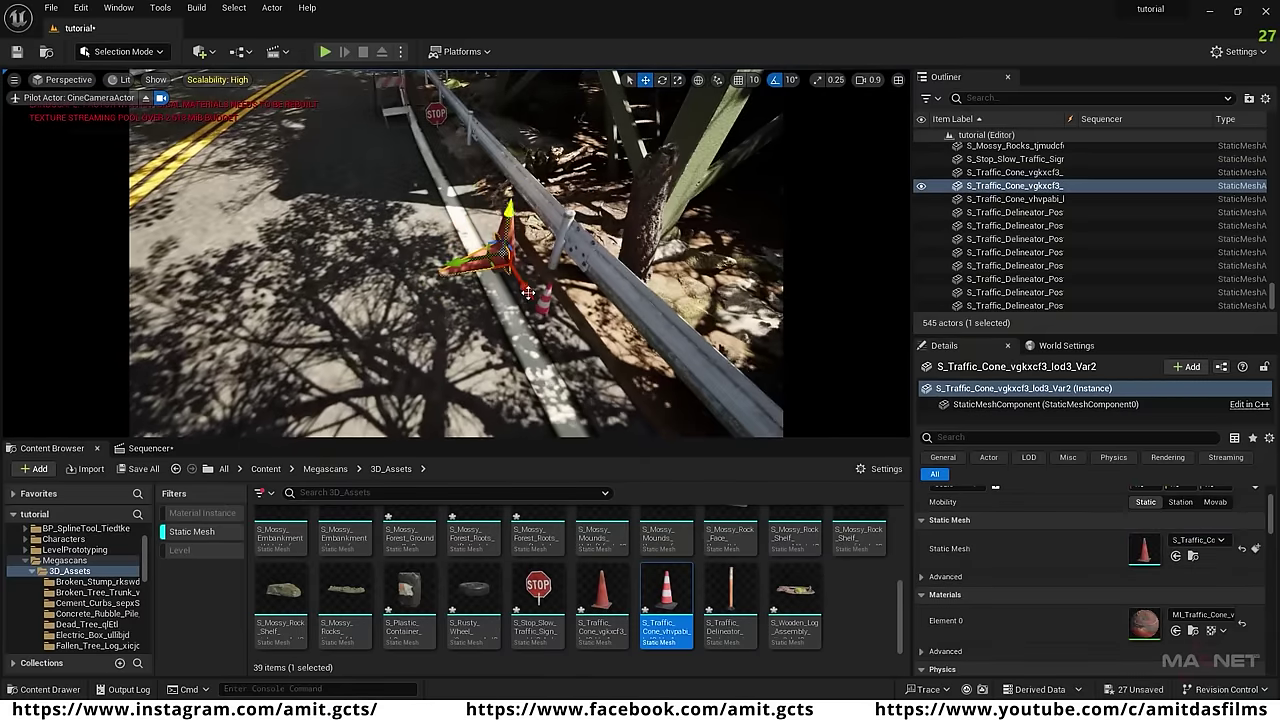
Place the Plastic Container and Rusty Wheel meshes beside the guardrail and duplicate each of them nearby.
{"action": "right_click_drag", "start_coordinate": [488, 288], "coordinate": [508, 250]}
{"action": "key", "text": "s"}
{"action": "left_click_drag", "start_coordinate": [409, 592], "coordinate": [490, 218]}
{"action": "left_click_drag", "start_coordinate": [490, 218], "coordinate": [472, 197], "text": "alt"}
{"action": "right_click_drag", "start_coordinate": [454, 285], "coordinate": [500, 285]}
{"action": "left_click_drag", "start_coordinate": [473, 592], "coordinate": [560, 290]}
{"action": "right_click_drag", "start_coordinate": [560, 290], "coordinate": [590, 290]}
{"action": "left_click_drag", "start_coordinate": [528, 286], "coordinate": [457, 277], "text": "alt"}
Place a yellow Modular Concrete block at the roadside and duplicate the Mossy Forest Roots along the guardrail.
{"action": "scroll", "coordinate": [345, 590], "scroll_direction": "up", "scroll_amount": 3}
{"action": "right_click_drag", "start_coordinate": [457, 260], "coordinate": [620, 260]}
{"action": "left_click_drag", "start_coordinate": [346, 577], "coordinate": [508, 245]}
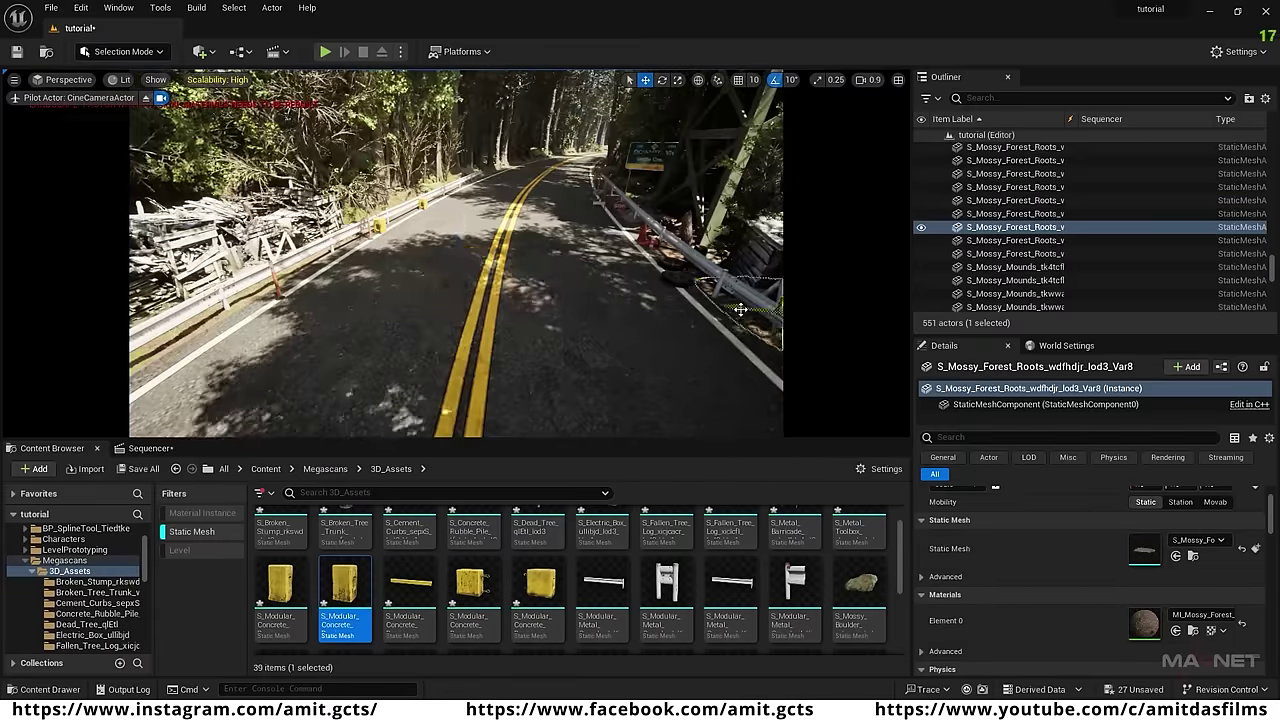
{"action": "left_click_drag", "start_coordinate": [414, 225], "coordinate": [208, 289], "text": "alt"}
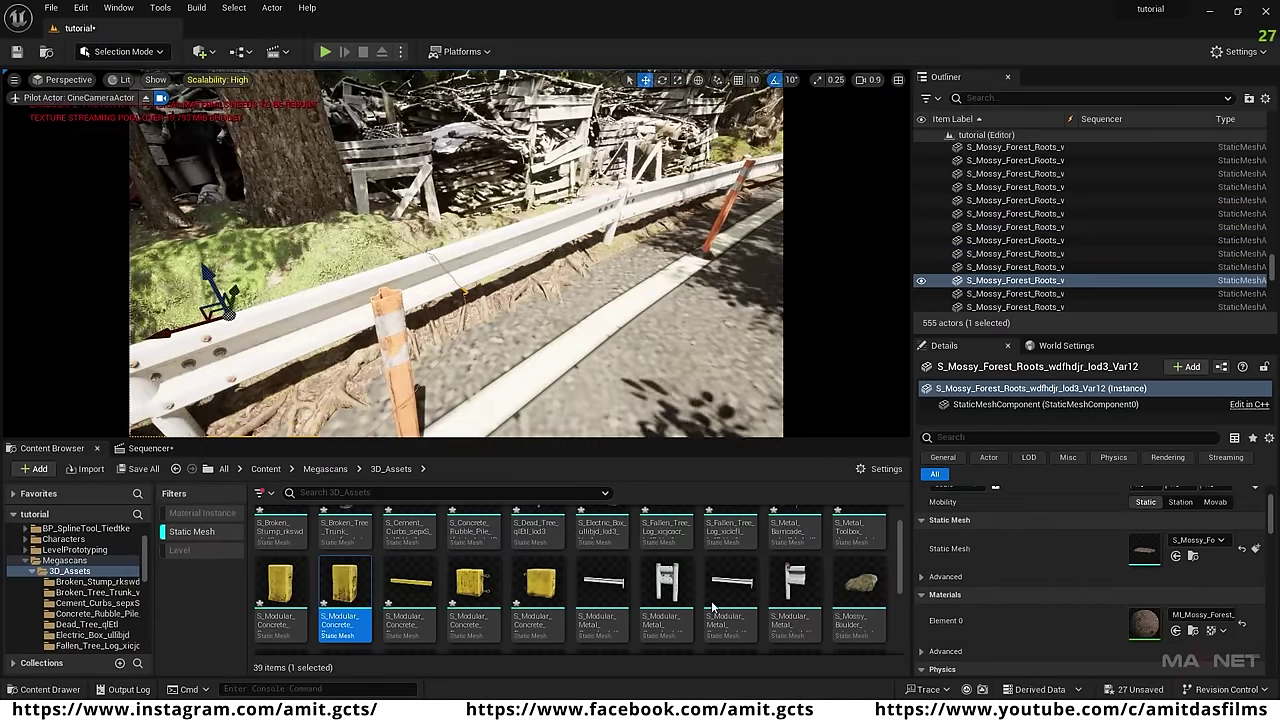
Place a Dead Tree, a Fallen Tree Log, a Broken Stump and a Broken Tree Trunk behind the guardrail.
{"action": "scroll", "coordinate": [712, 606], "scroll_direction": "up", "scroll_amount": 1}
{"action": "left_click_drag", "start_coordinate": [666, 540], "coordinate": [600, 400]}
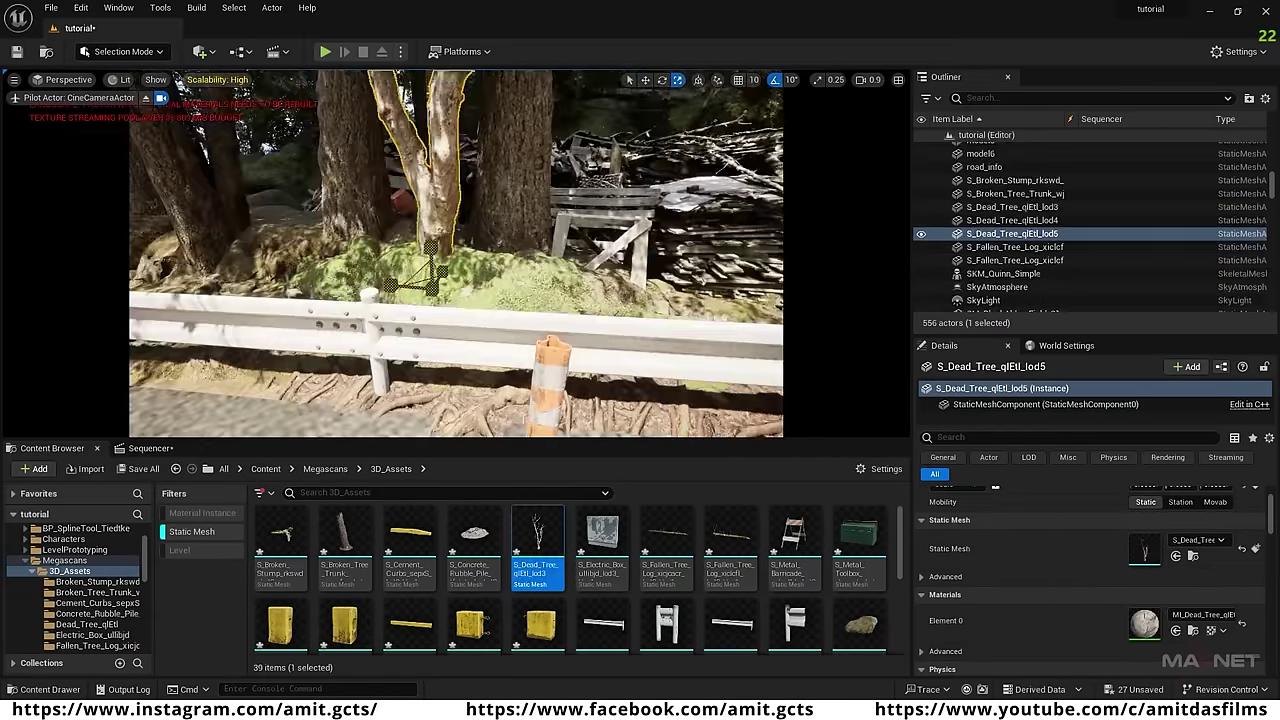
{"action": "left_click_drag", "start_coordinate": [666, 540], "coordinate": [581, 276]}
{"action": "left_click_drag", "start_coordinate": [581, 276], "coordinate": [581, 276]}
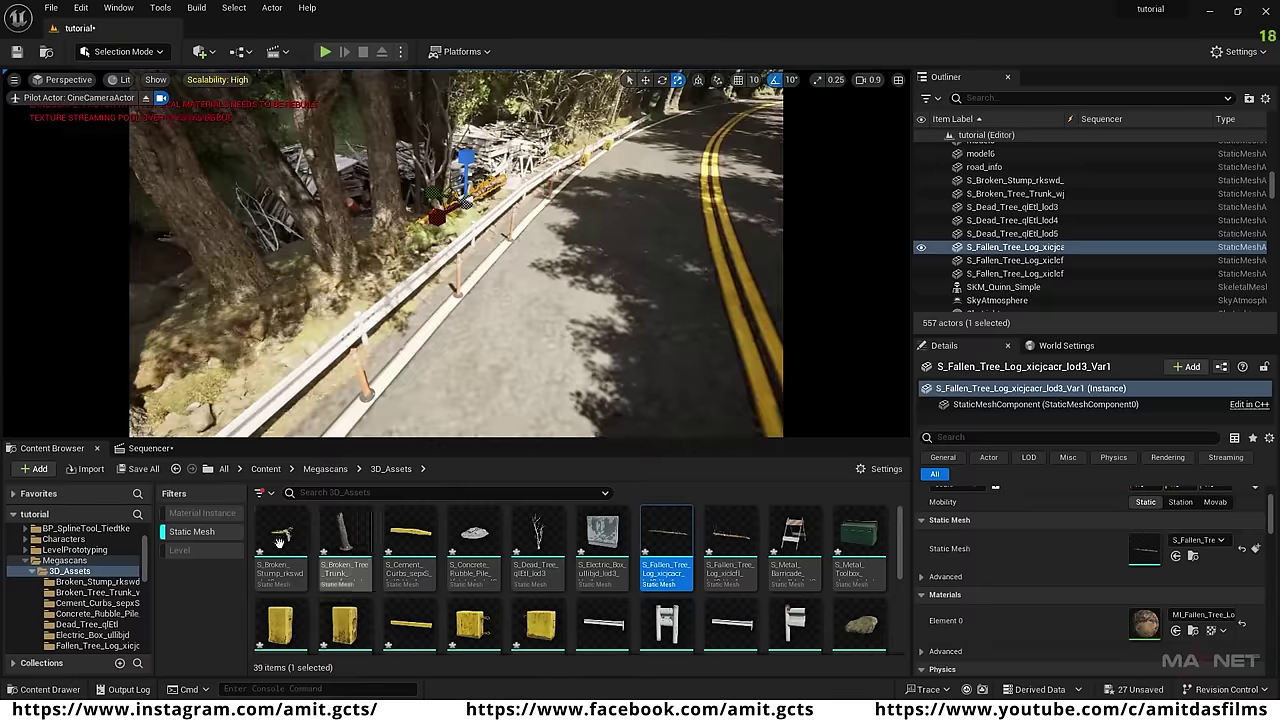
{"action": "left_click_drag", "start_coordinate": [281, 545], "coordinate": [310, 330]}
{"action": "left_click_drag", "start_coordinate": [345, 545], "coordinate": [334, 319]}
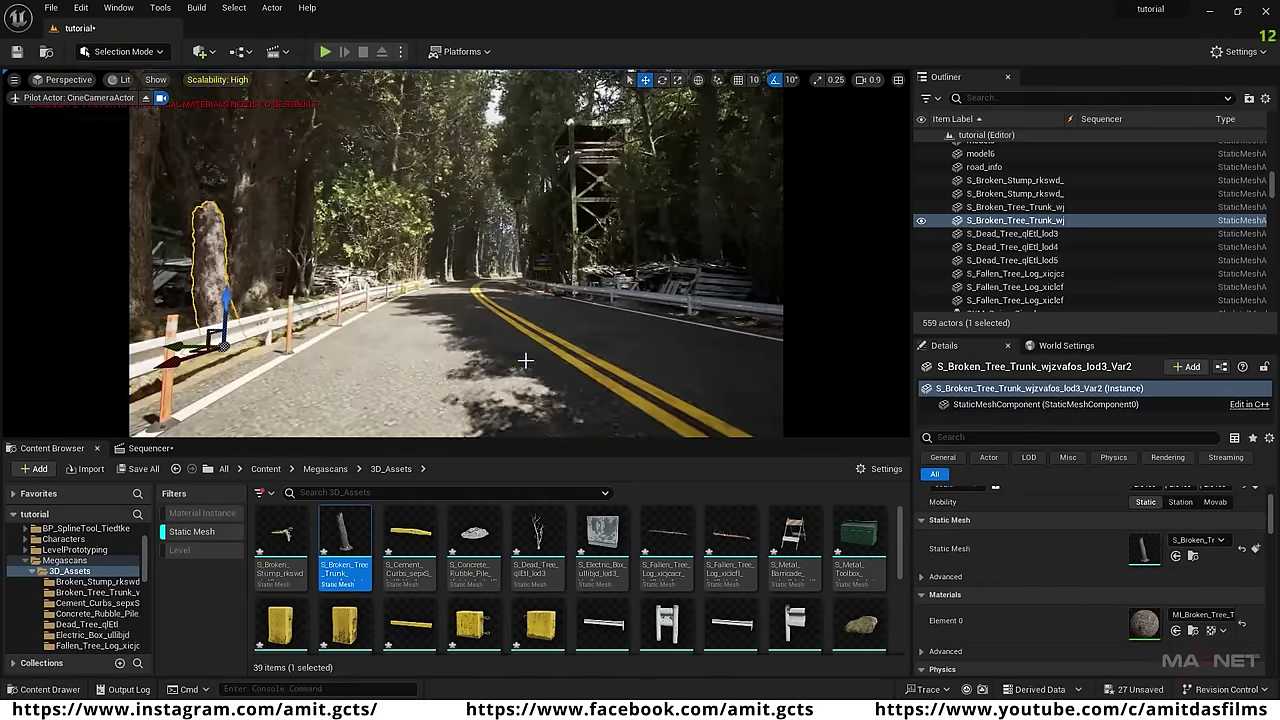
Rotate the directional light to change how the sunlight and tree shadows fall across the road.
{"action": "key", "text": "ctrl+l"}
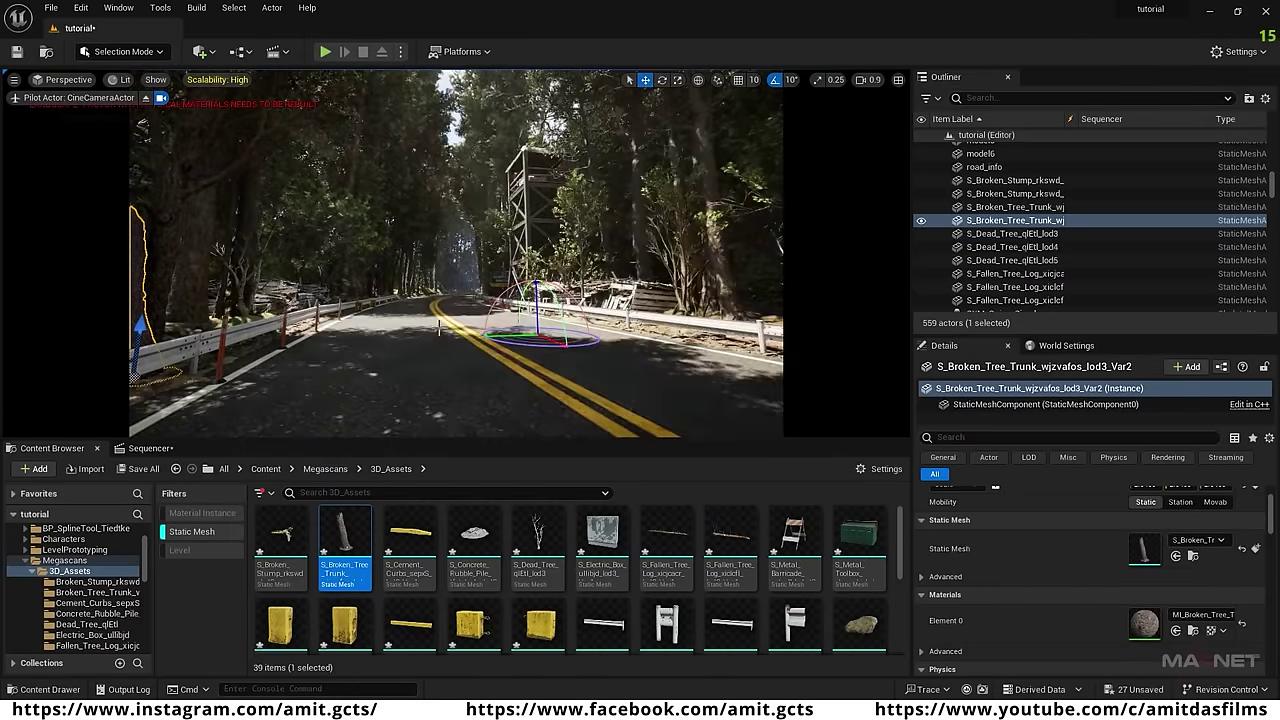
{"action": "mouse_move", "coordinate": [507, 377]}
{"action": "right_mouse_down"}
{"action": "mouse_move", "coordinate": [627, 330]}
{"action": "mouse_move", "coordinate": [507, 377]}
{"action": "right_mouse_up"}
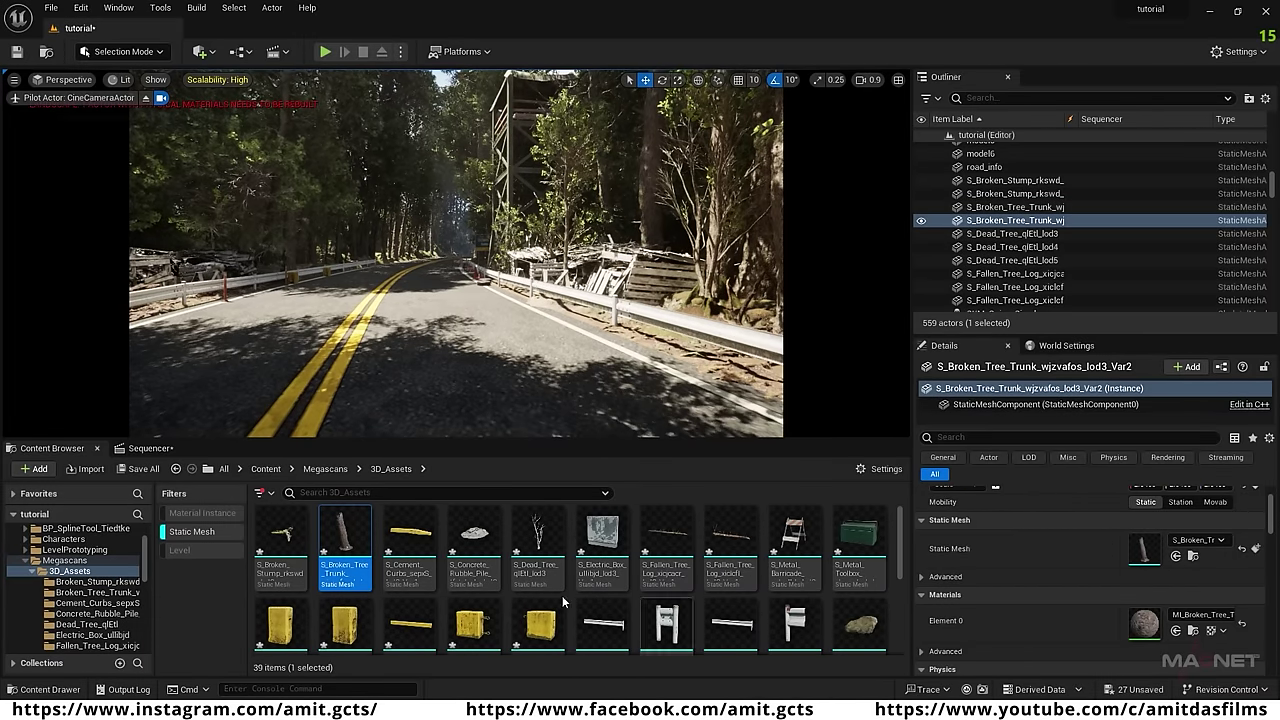
Show only the static meshes in the Megascans 3D_Plants folder and enable Nanite on all of them.
{"action": "left_click", "coordinate": [186, 533]}
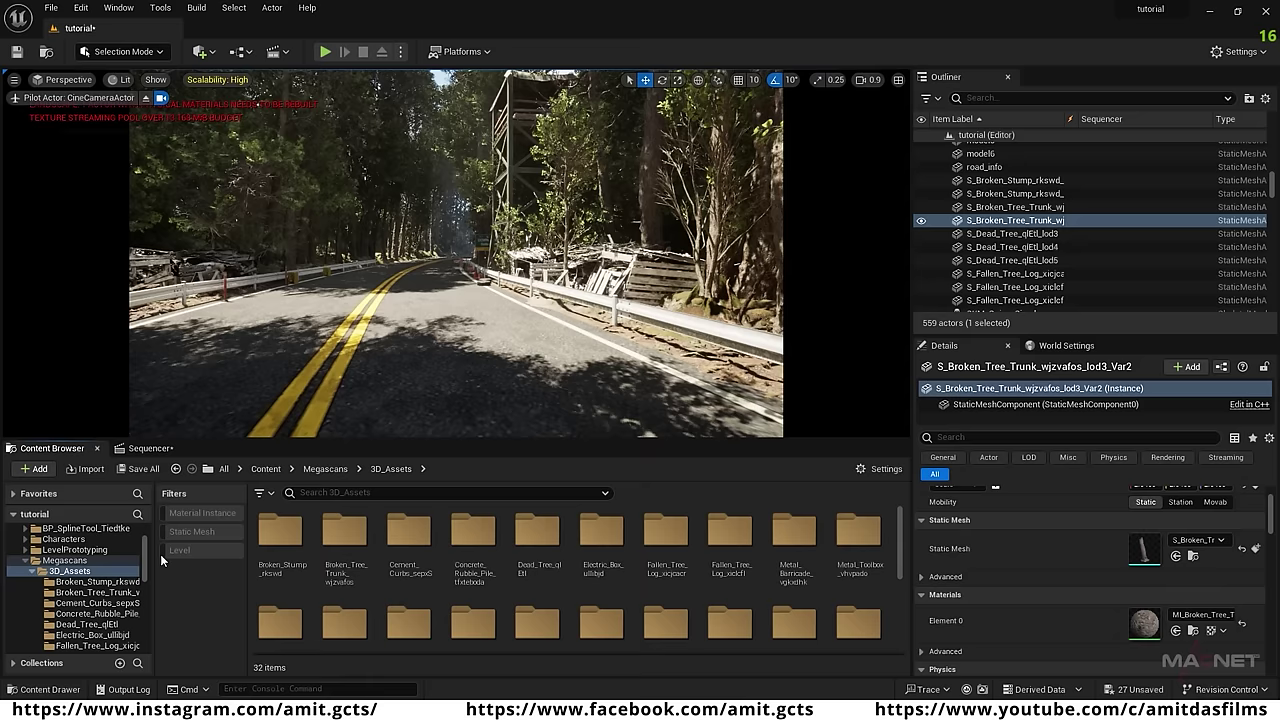
{"action": "left_click", "coordinate": [64, 560]}
{"action": "double_click", "coordinate": [355, 565]}
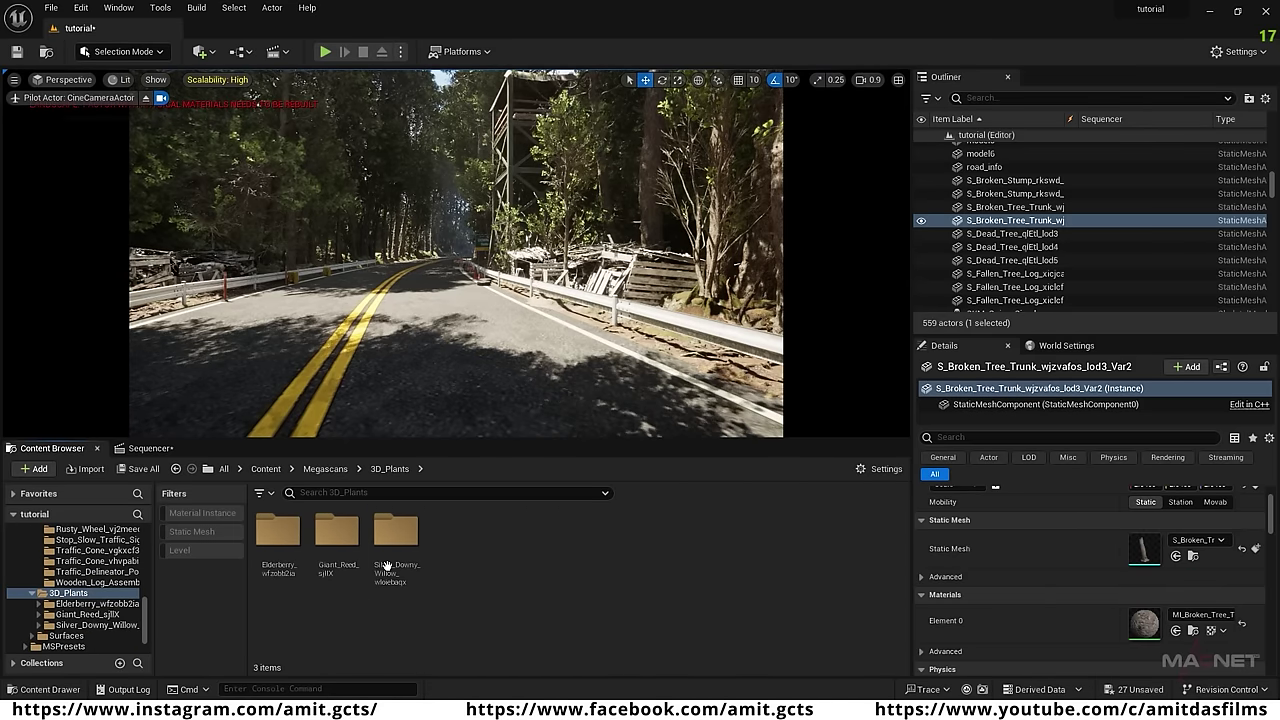
{"action": "left_click", "coordinate": [186, 533]}
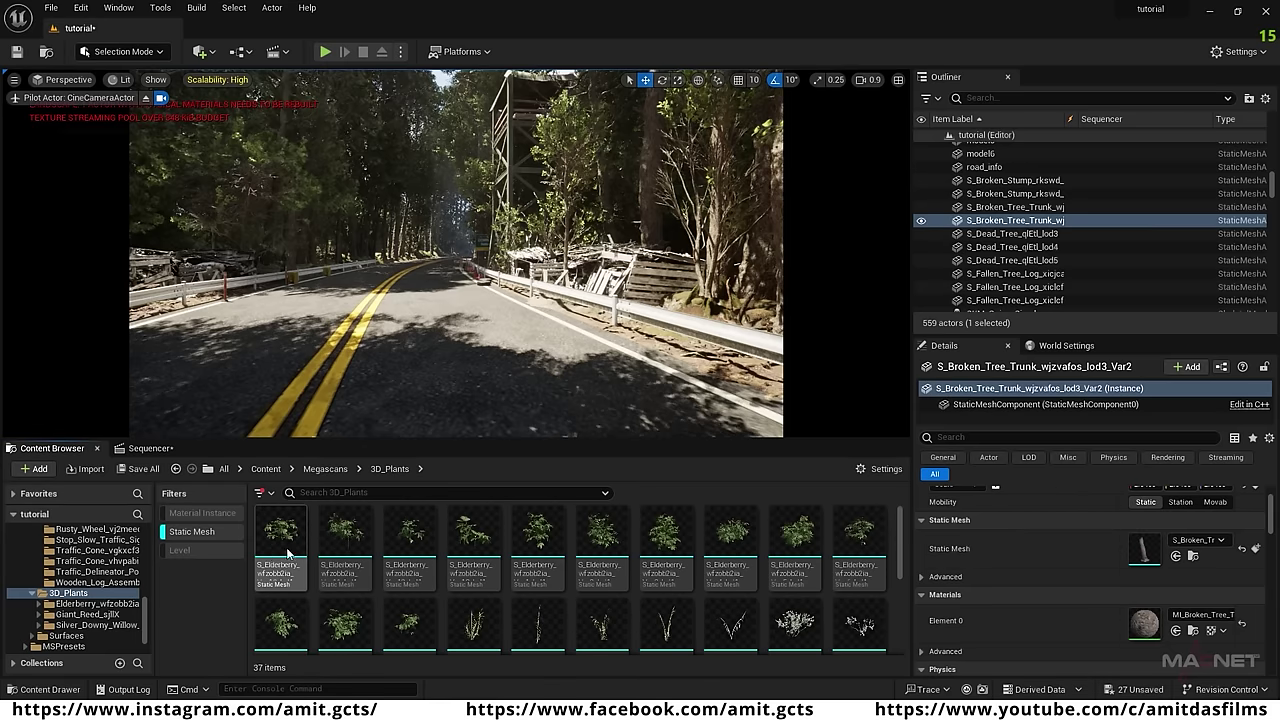
{"action": "key", "text": "ctrl+a"}
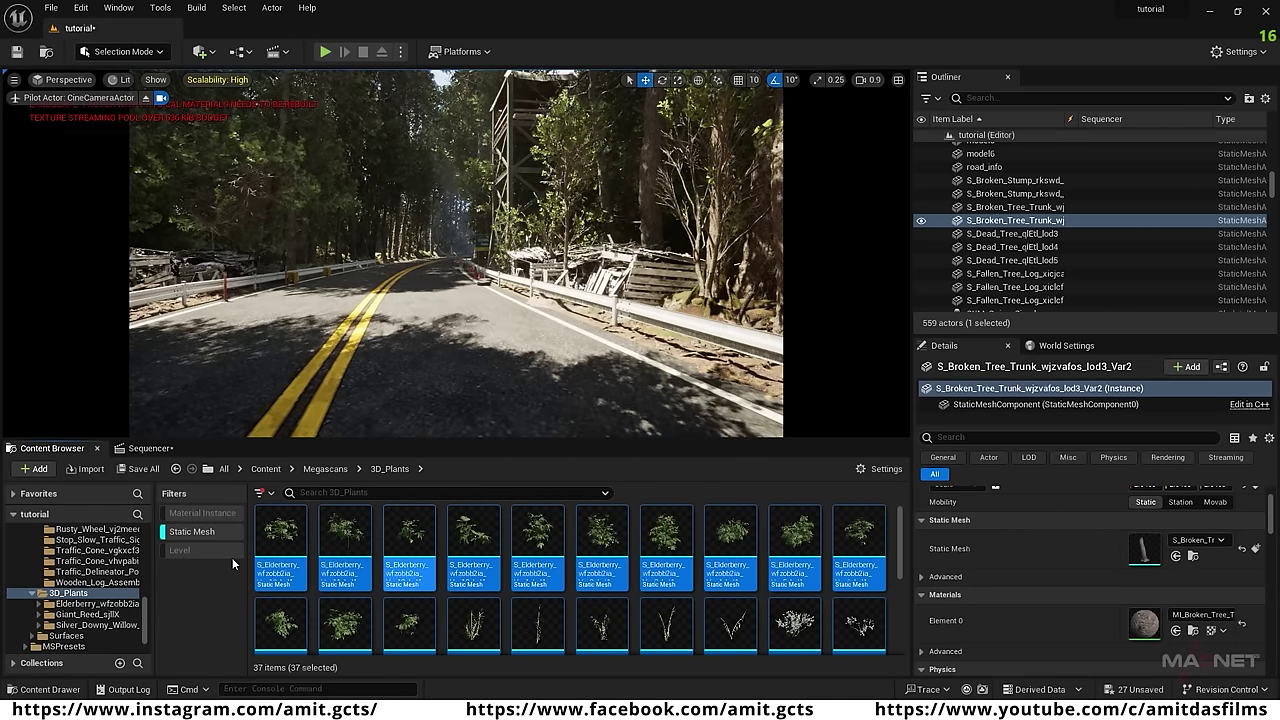
{"action": "right_click", "coordinate": [280, 538]}
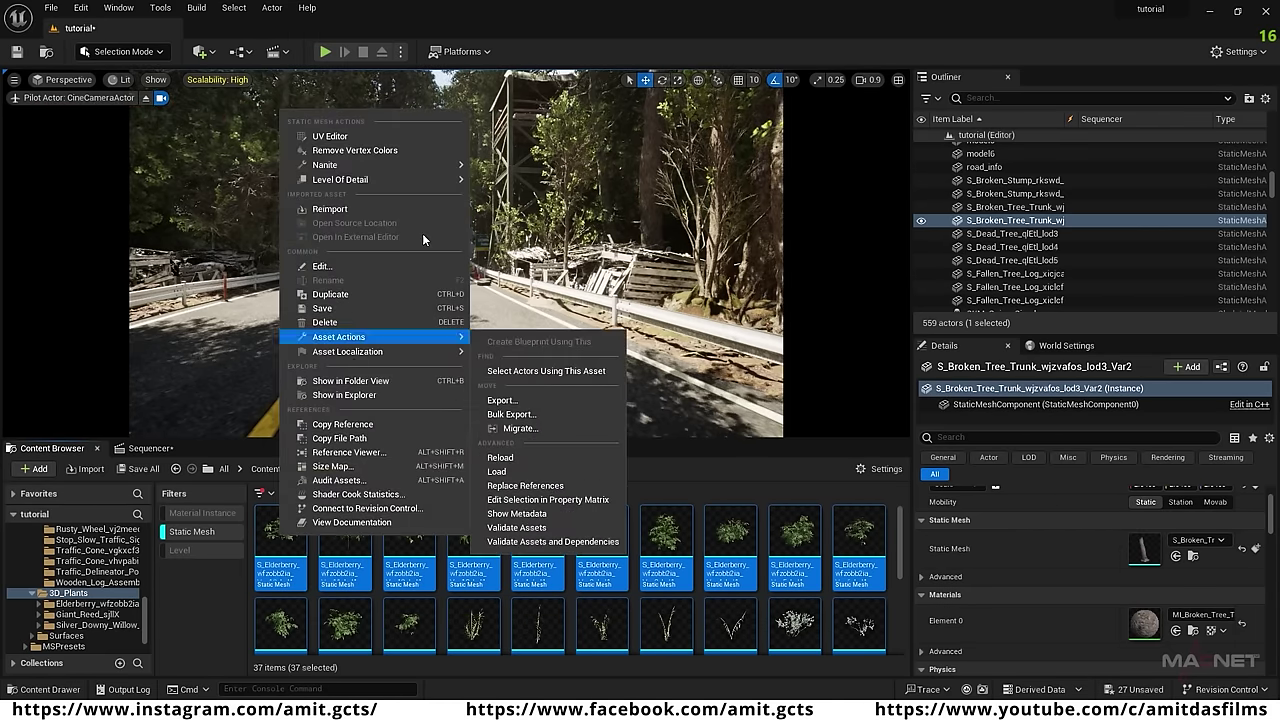
{"action": "mouse_move", "coordinate": [333, 164]}
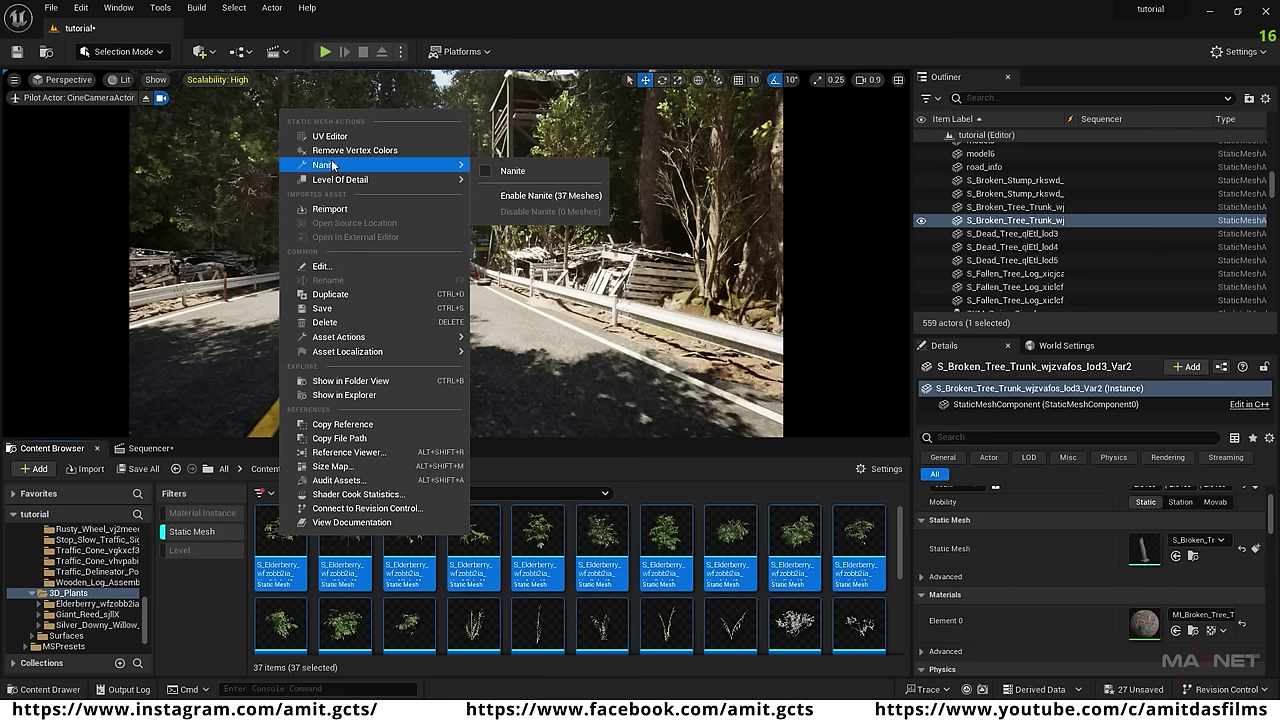
{"action": "left_click", "coordinate": [526, 196]}
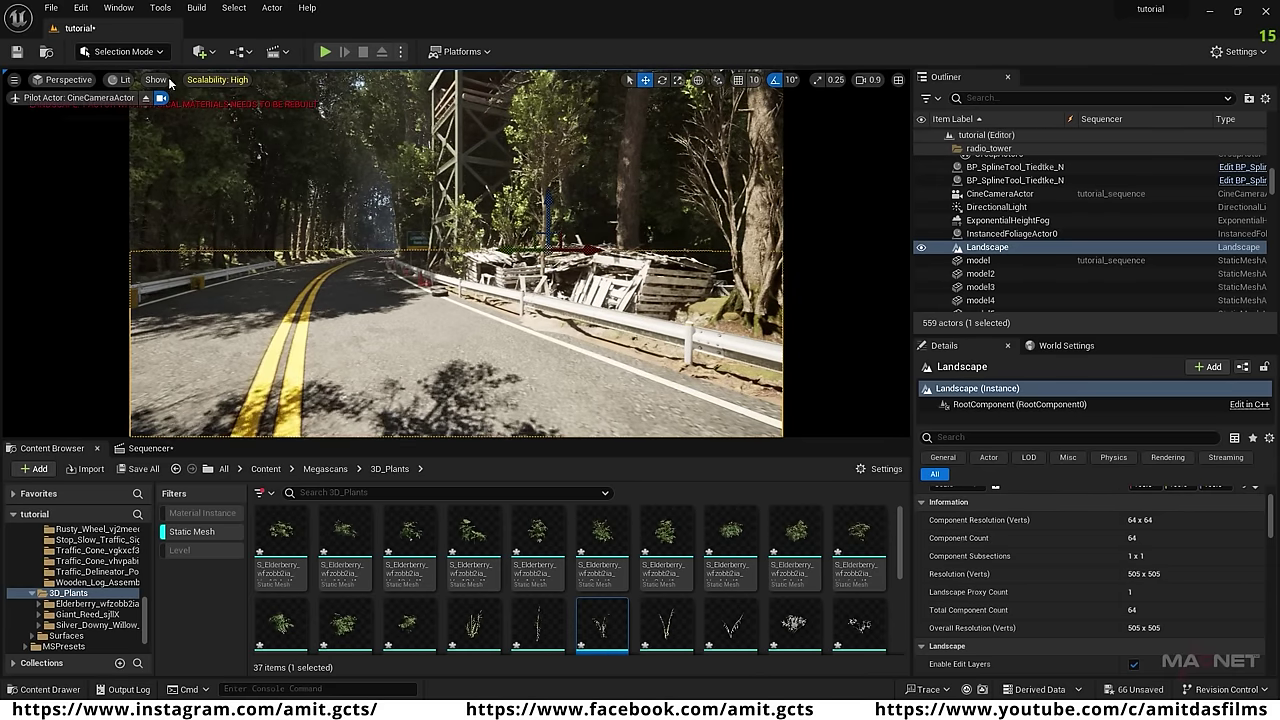
Switch to Foliage mode and select the first eight Elderberry types in the foliage palette.
{"action": "left_click", "coordinate": [148, 52]}
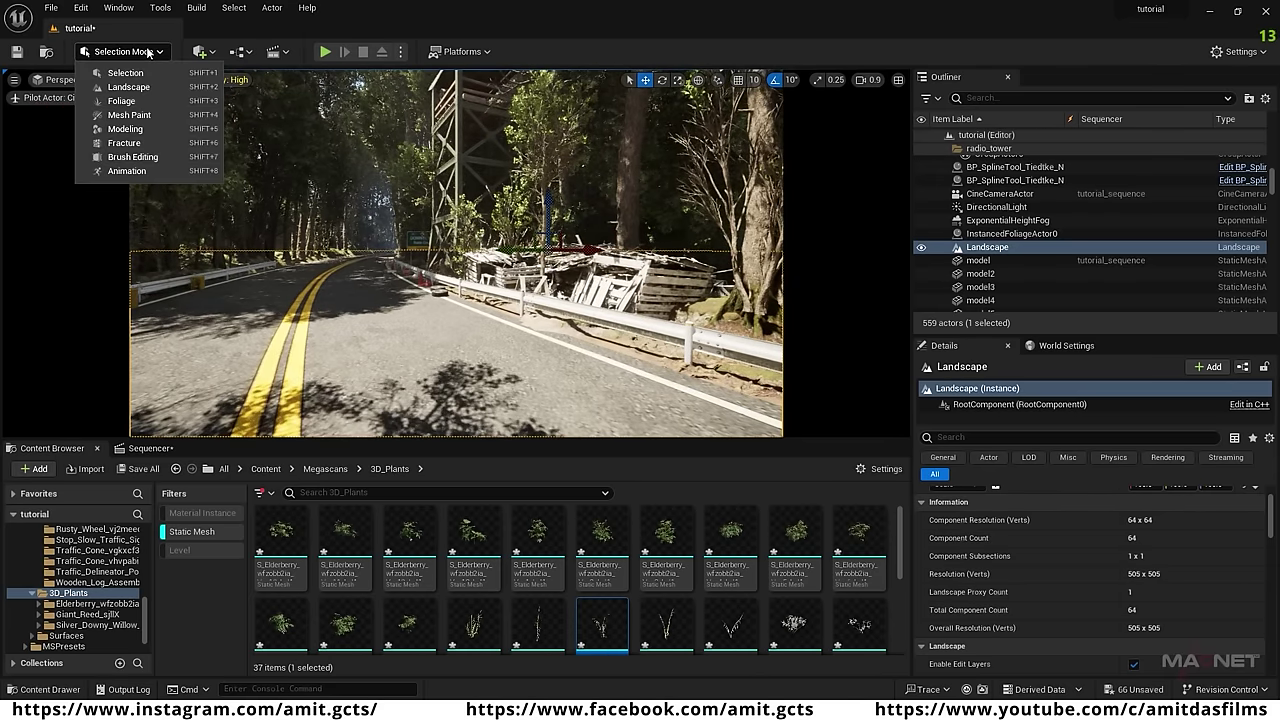
{"action": "left_click", "coordinate": [121, 101]}
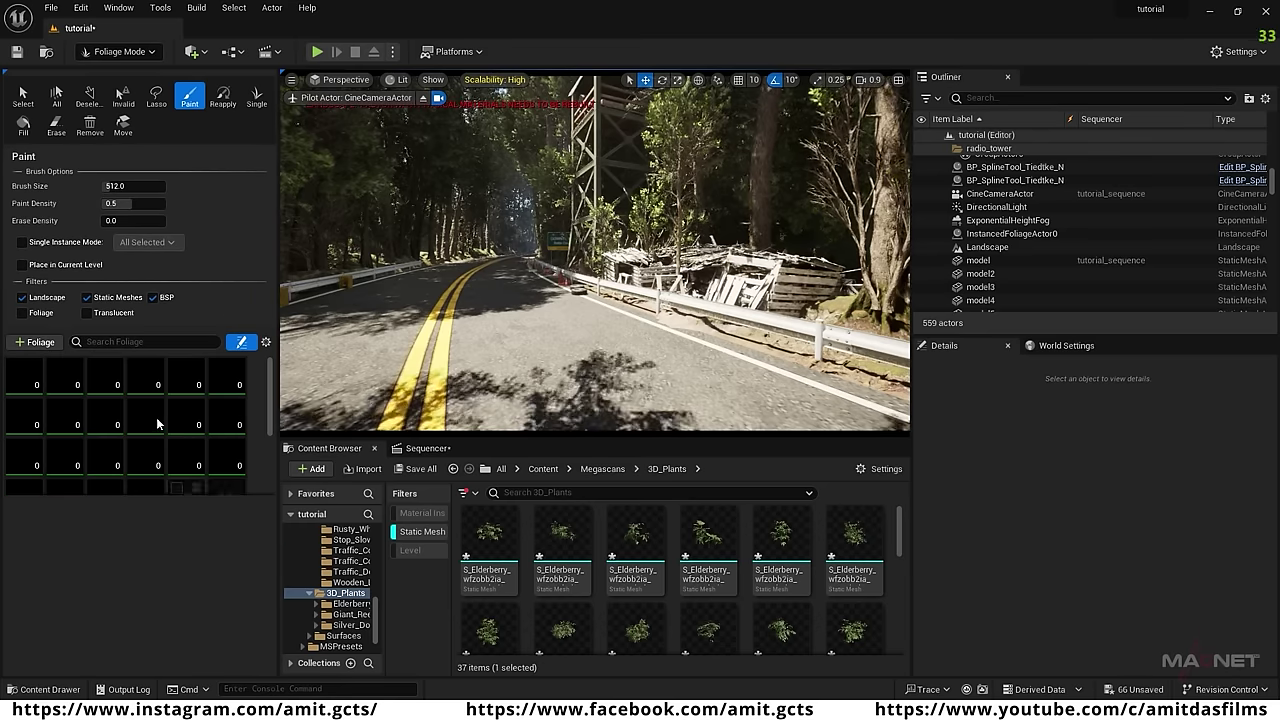
{"action": "scroll", "coordinate": [185, 435], "scroll_direction": "down", "scroll_amount": 1}
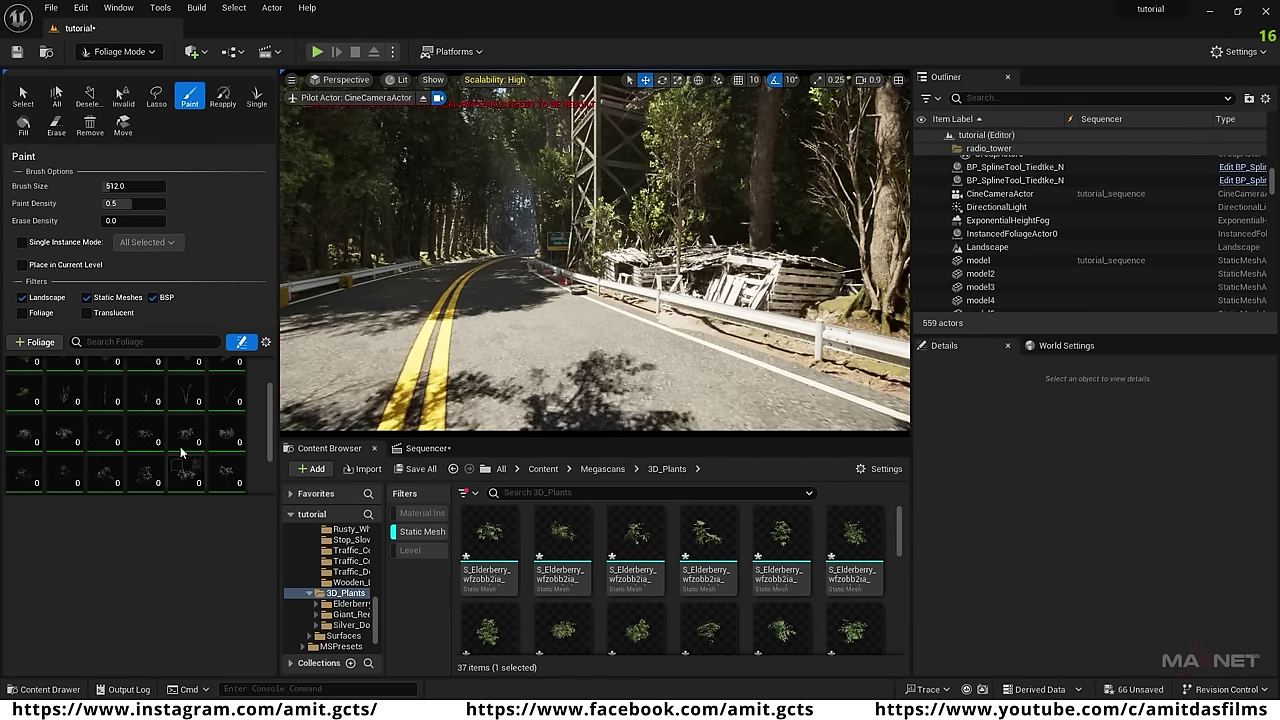
{"action": "scroll", "coordinate": [180, 450], "scroll_direction": "up", "scroll_amount": 2}
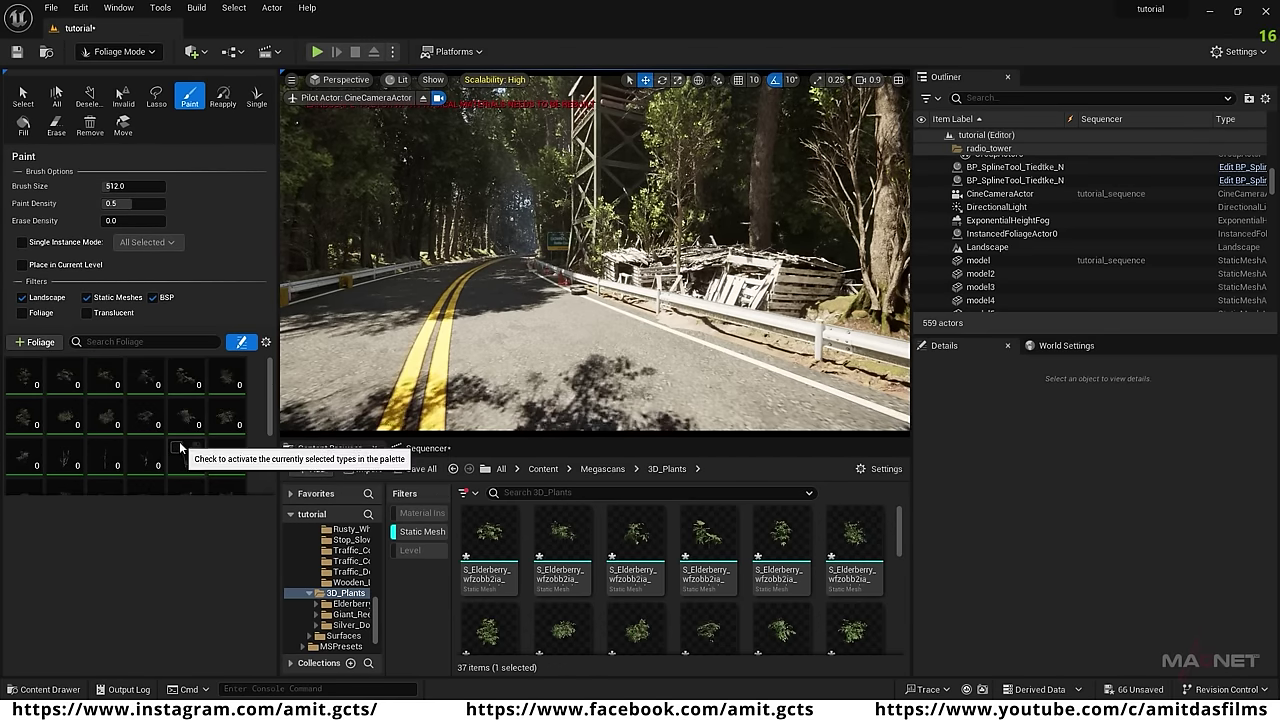
{"action": "left_click", "coordinate": [33, 385]}
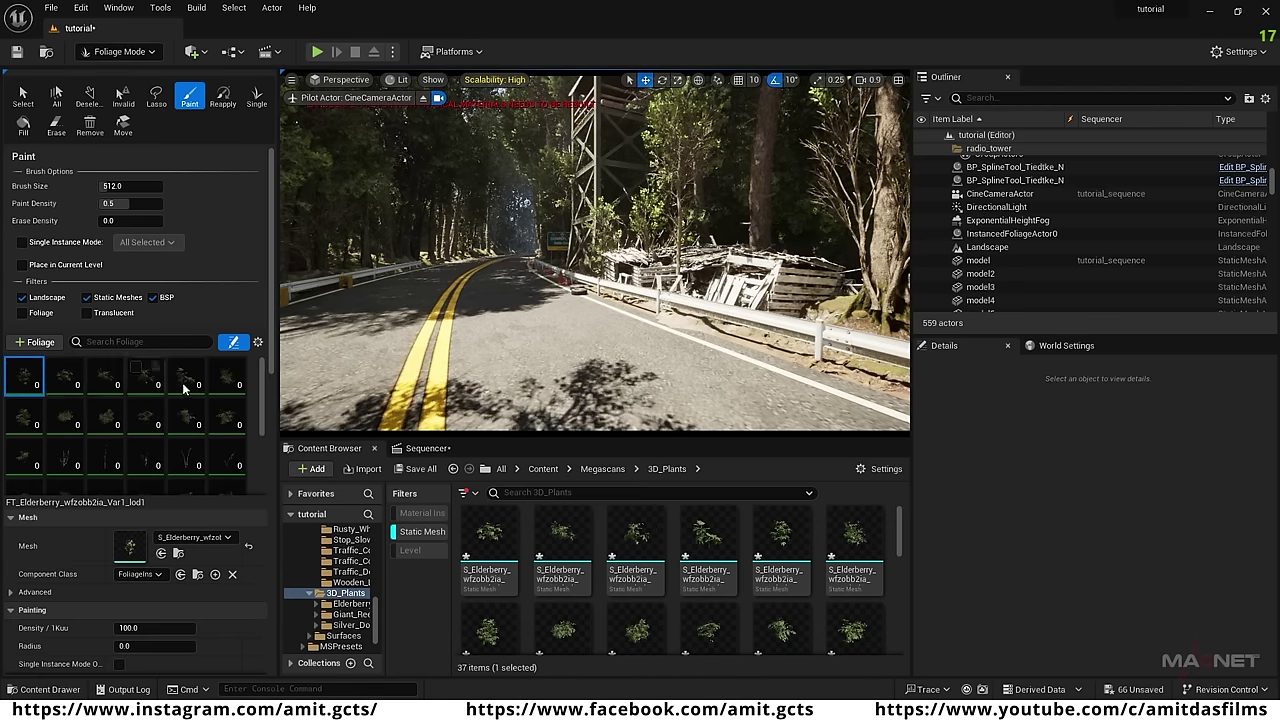
{"action": "left_click", "coordinate": [58, 412], "text": "shift"}
{"action": "left_click", "coordinate": [55, 410]}
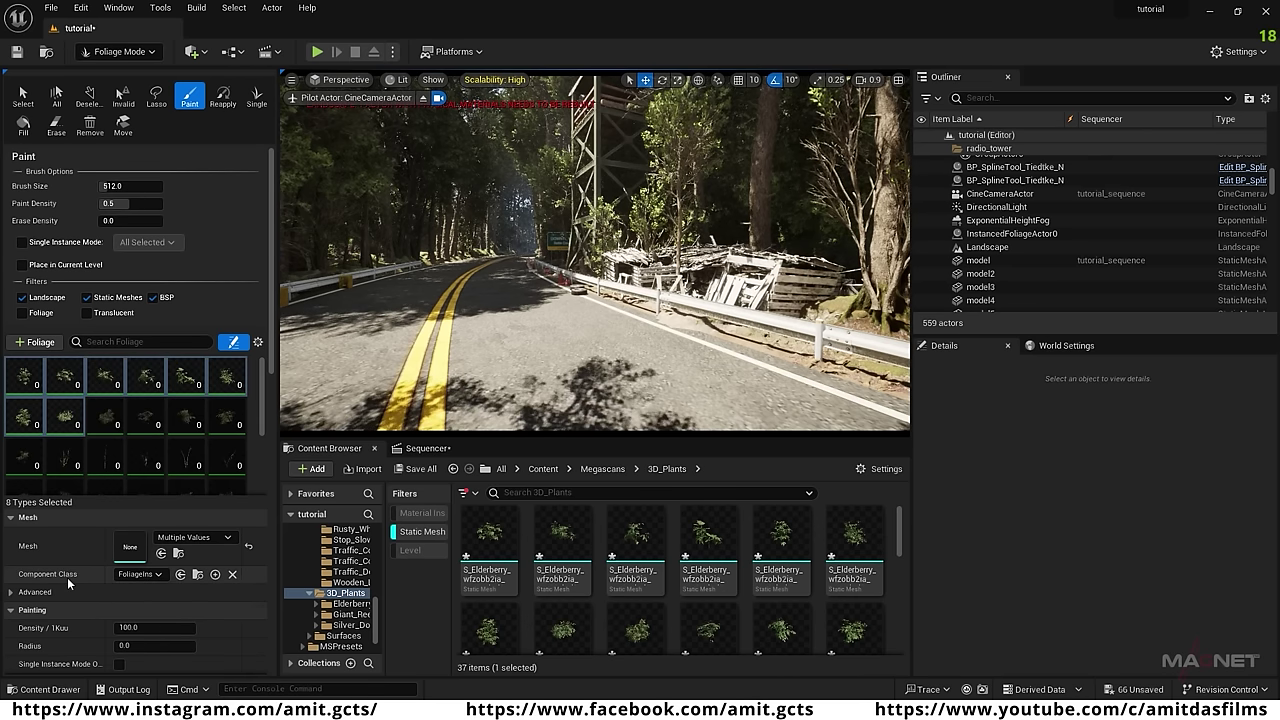
Set the painting density of the eight selected Elderberry foliage types to 50 per 1Kuu.
{"action": "scroll", "coordinate": [67, 577], "scroll_direction": "down", "scroll_amount": 1}
{"action": "left_click", "coordinate": [160, 585]}
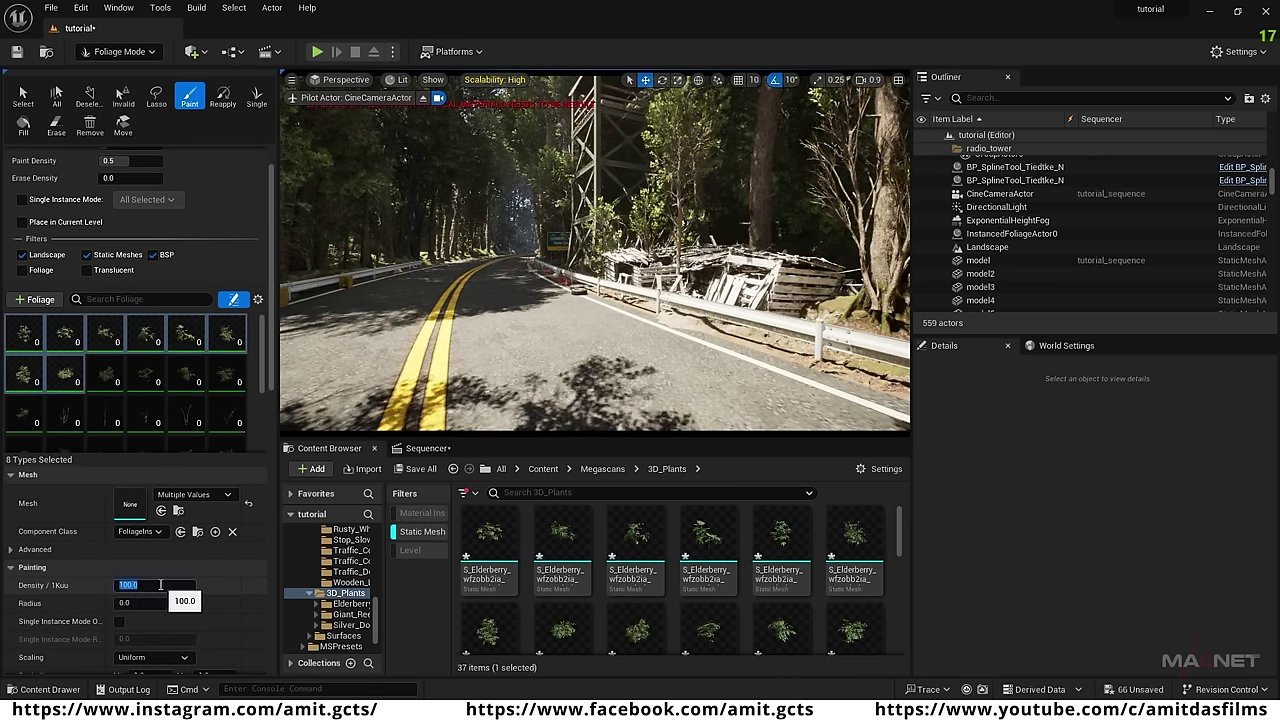
{"action": "type", "text": "50"}
{"action": "key", "text": "Return"}
{"action": "scroll", "coordinate": [82, 613], "scroll_direction": "down", "scroll_amount": 3}
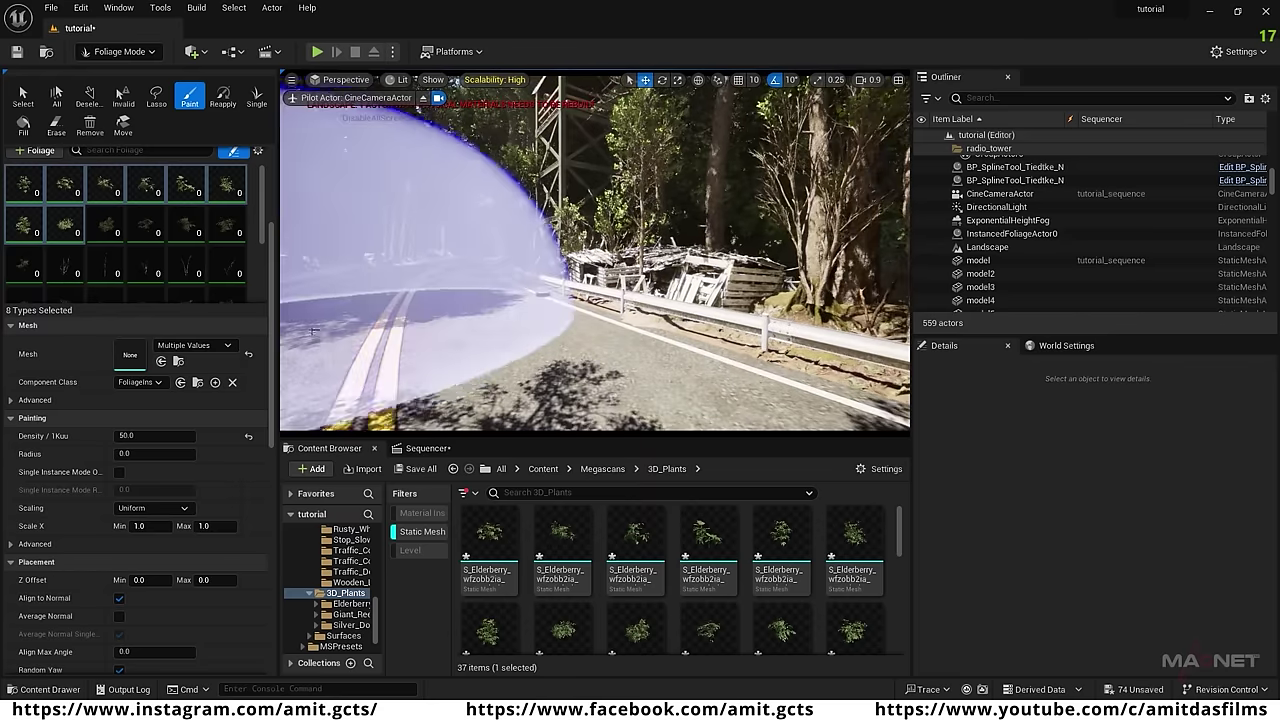
Set the foliage brush size to 50 and the paint density to 1.0.
{"action": "scroll", "coordinate": [270, 240], "scroll_direction": "up", "scroll_amount": 4}
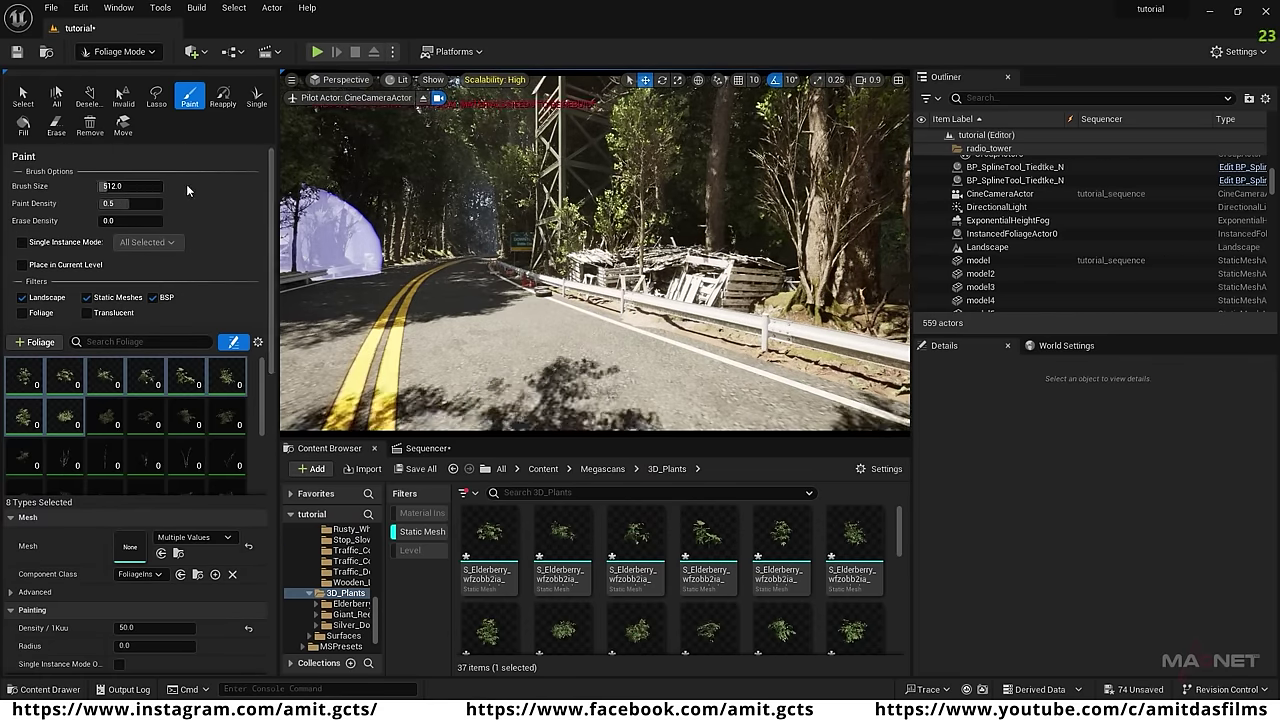
{"action": "type", "text": "50"}
{"action": "key", "text": "Return"}
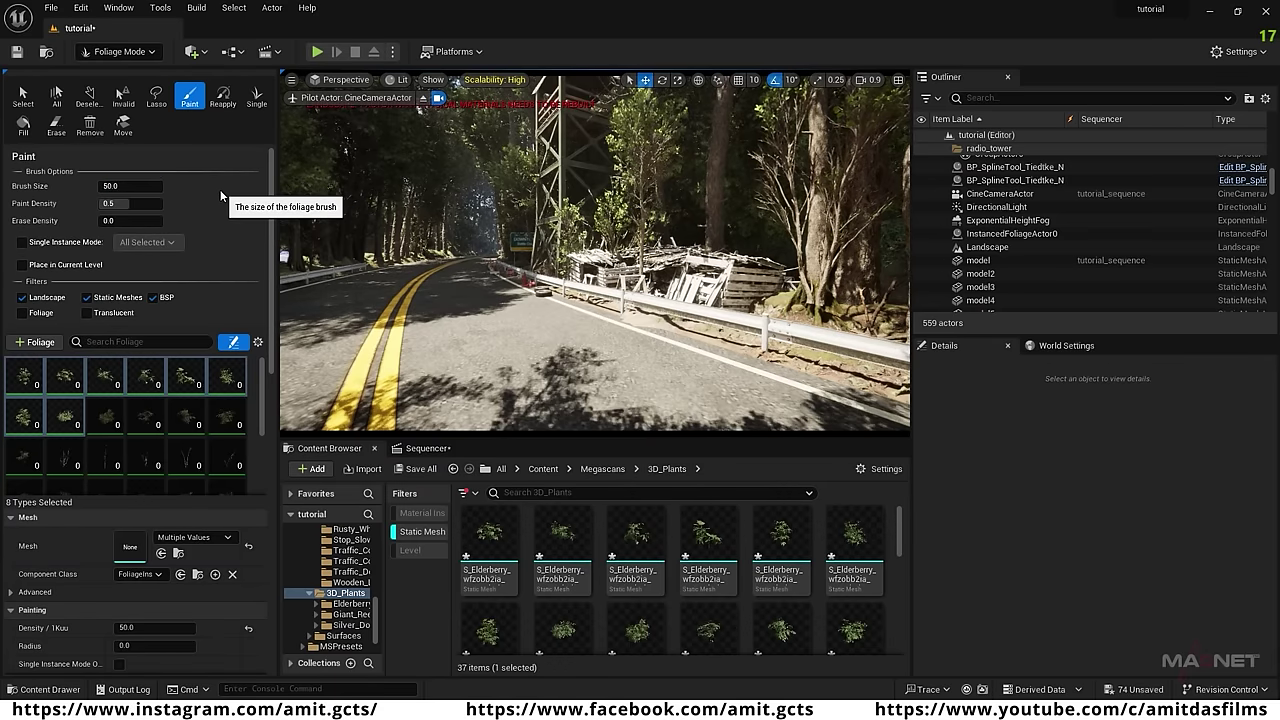
{"action": "left_click_drag", "start_coordinate": [108, 203], "coordinate": [162, 203]}
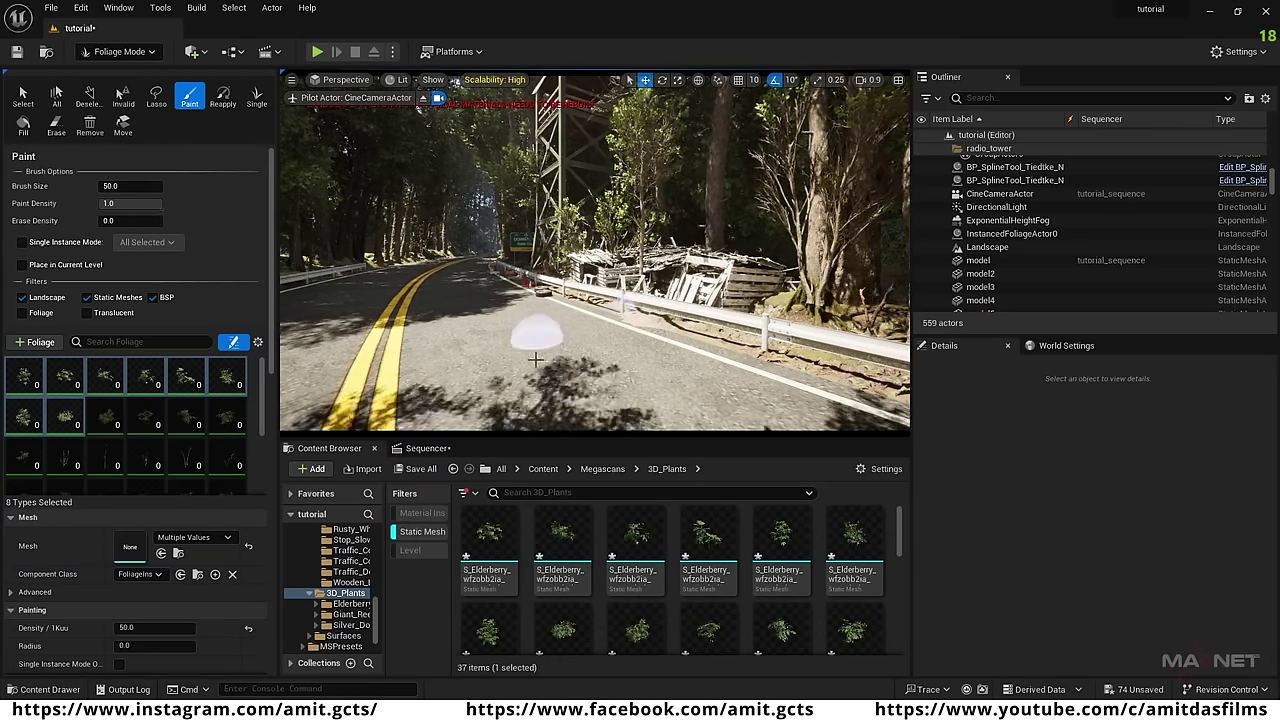
Paint Elderberry bushes on the ground behind the guardrail, around the trees, debris pile and Downtown sign.
{"action": "right_click_drag", "start_coordinate": [530, 361], "coordinate": [710, 365]}
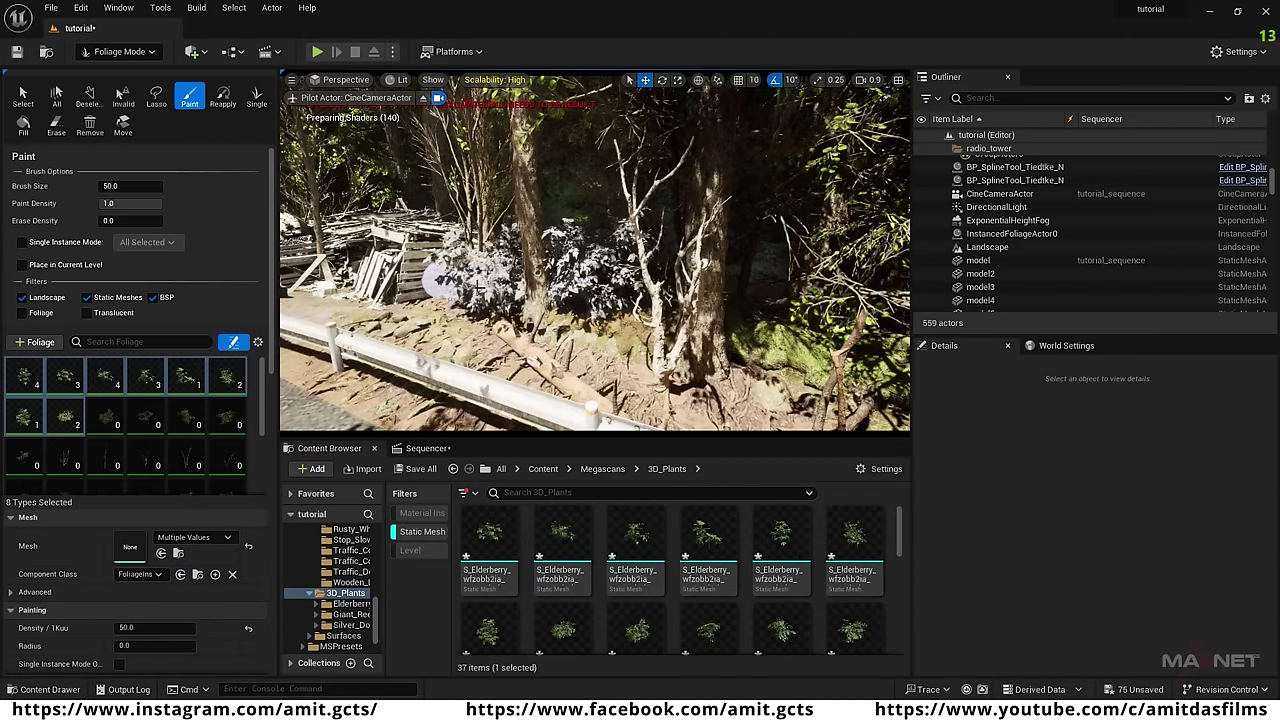
{"action": "left_click_drag", "start_coordinate": [769, 332], "coordinate": [705, 313]}
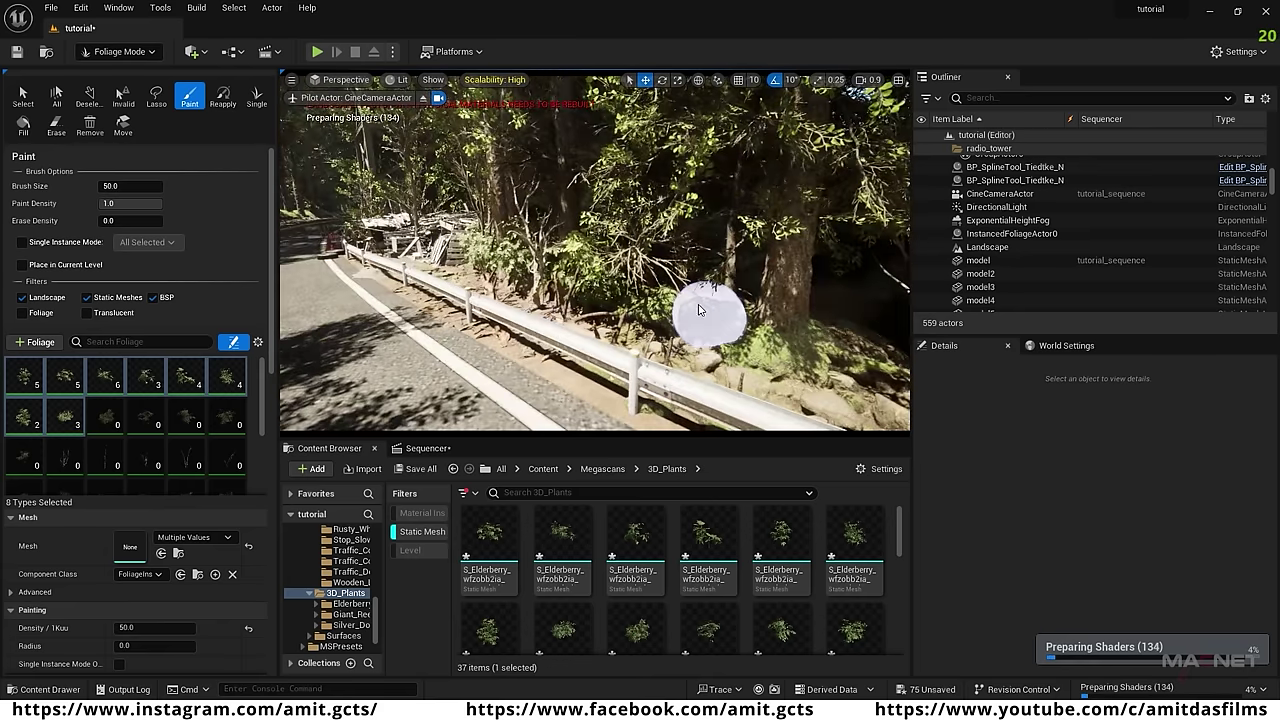
{"action": "mouse_move", "coordinate": [707, 309]}
{"action": "right_mouse_down"}
{"action": "mouse_move", "coordinate": [636, 309]}
{"action": "mouse_move", "coordinate": [600, 340]}
{"action": "mouse_move", "coordinate": [558, 308]}
{"action": "right_mouse_up"}
{"action": "left_click_drag", "start_coordinate": [558, 308], "coordinate": [518, 320]}
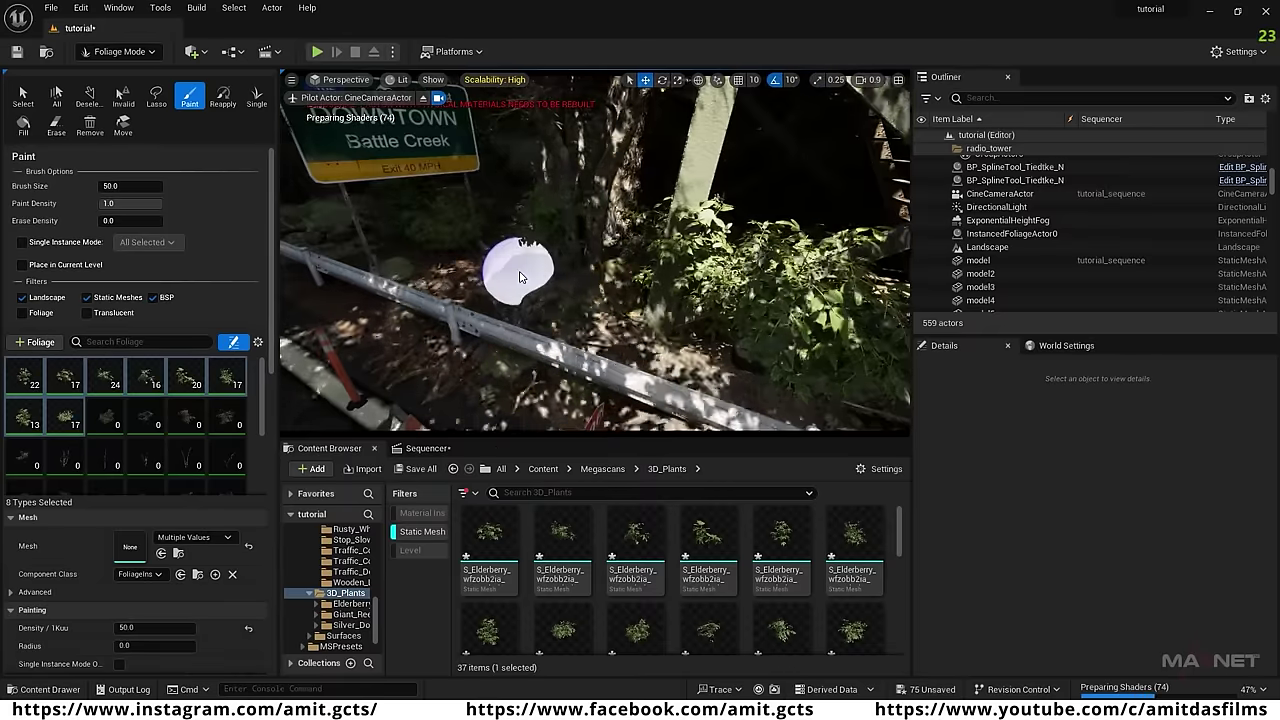
{"action": "left_click_drag", "start_coordinate": [494, 232], "coordinate": [686, 312]}
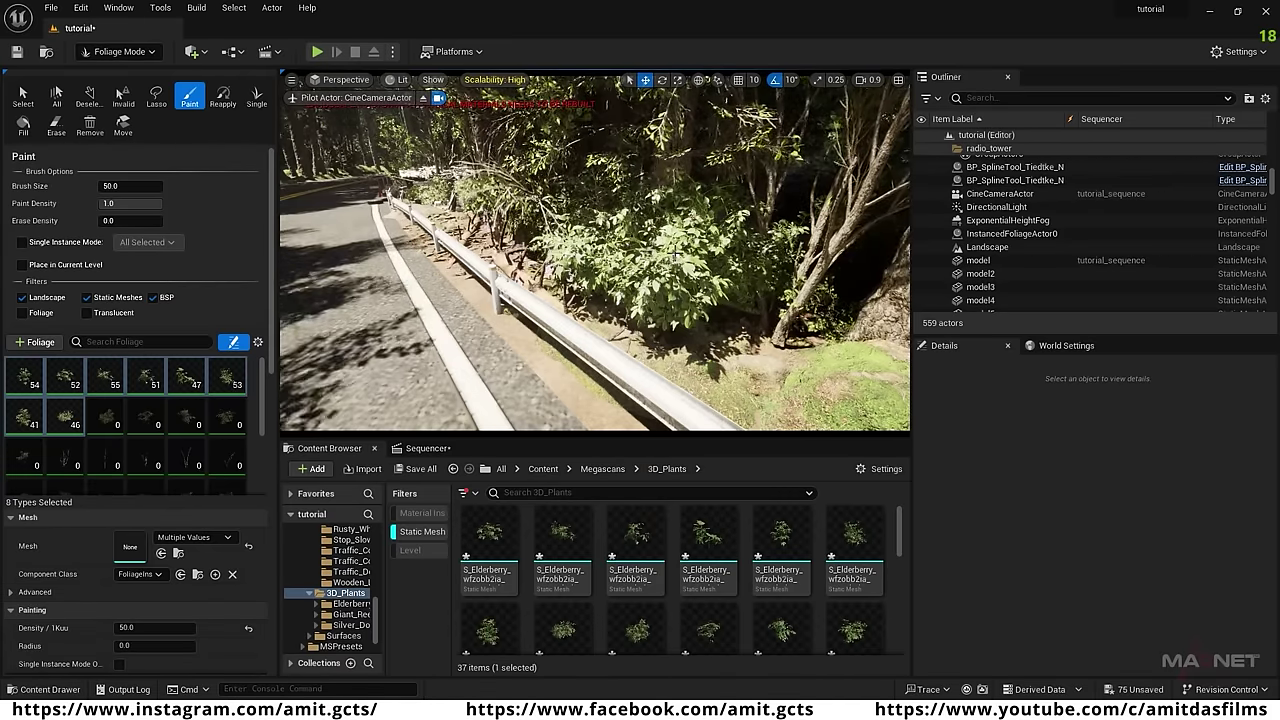
Show all asset types, open the Elderberry_wfzobb2ia folder and pick its 2K material instance.
{"action": "left_click", "coordinate": [418, 536]}
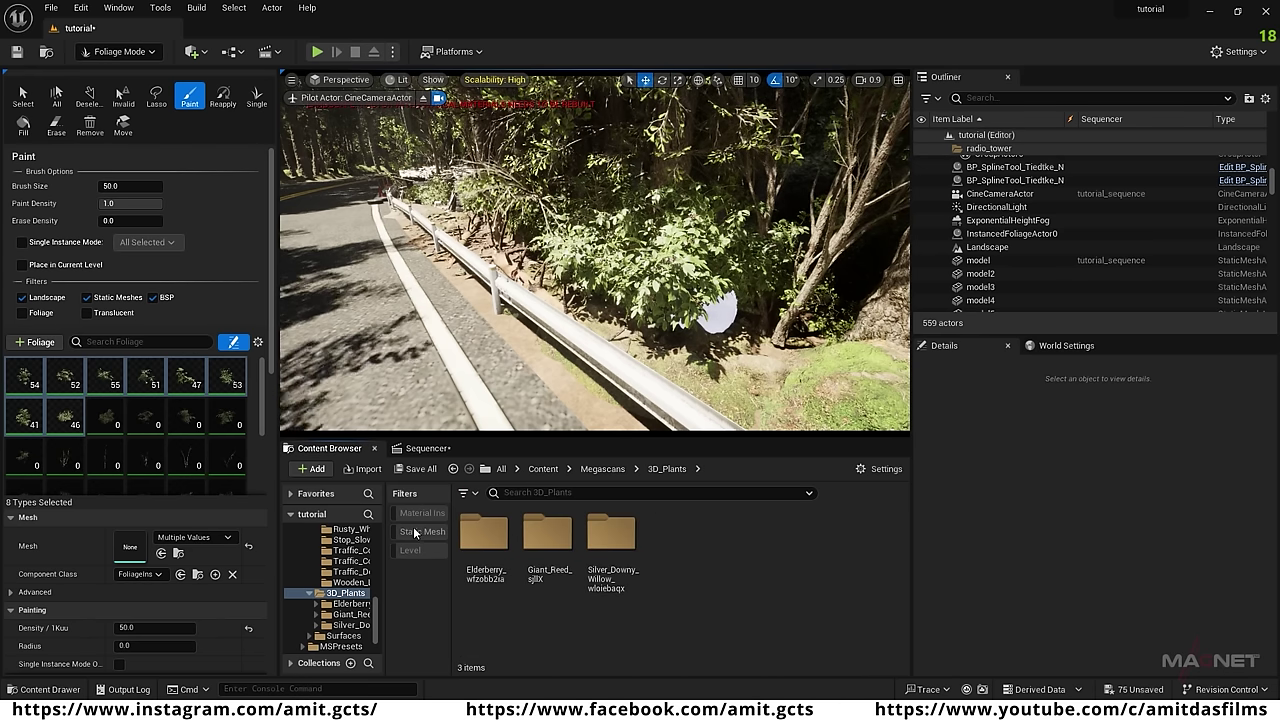
{"action": "double_click", "coordinate": [480, 556]}
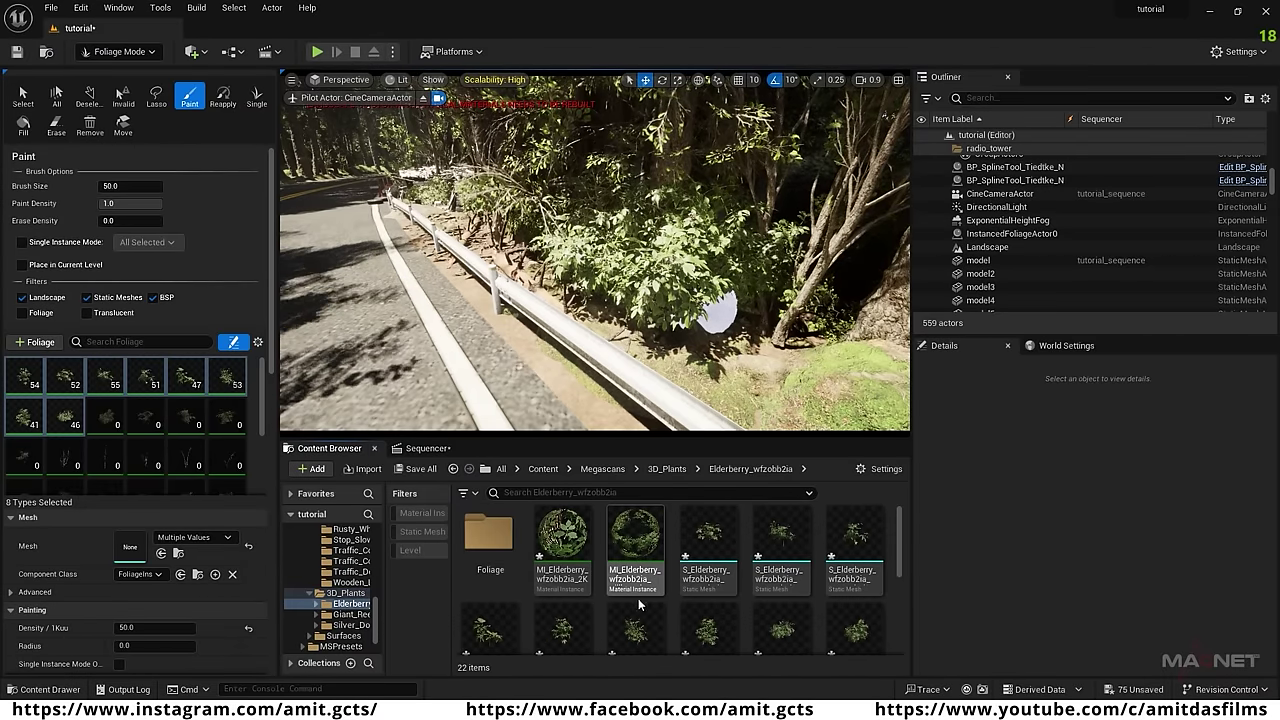
{"action": "left_click", "coordinate": [557, 543]}
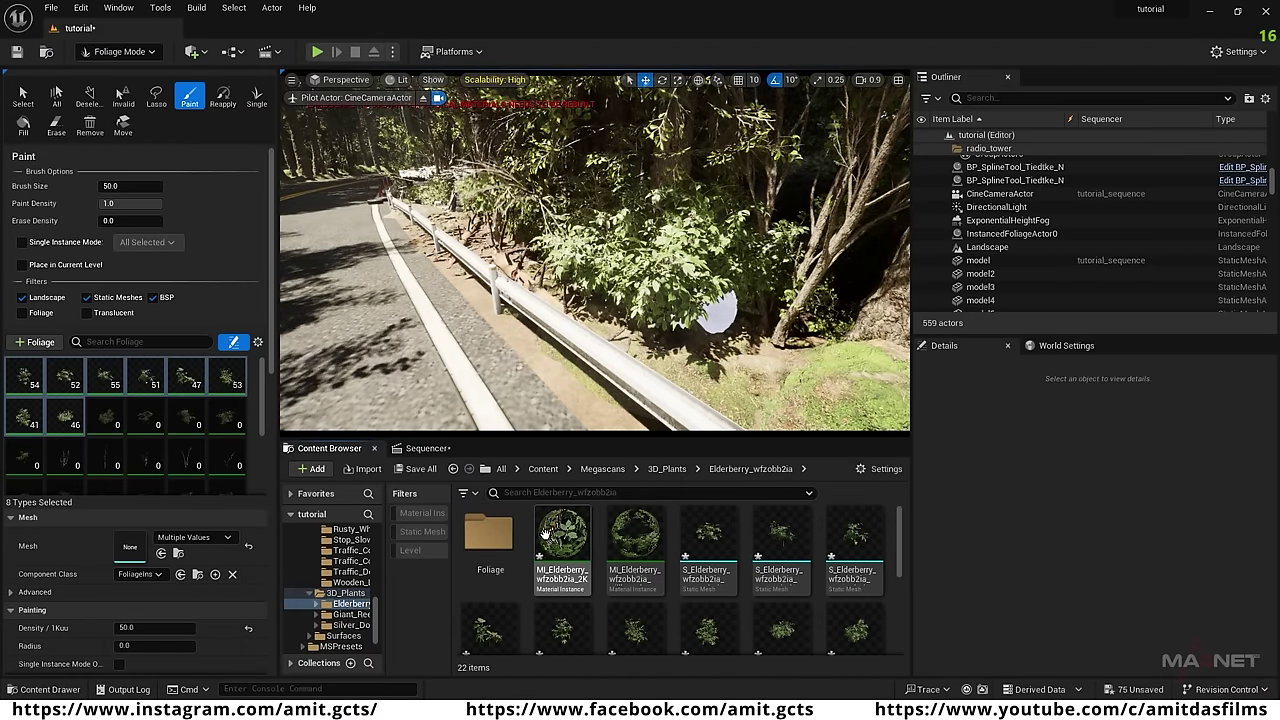
Enable EnableGrassWind in the material instance MI_Elderberry_wfzobb2ia_2K, save it, and put the material editor out of the way.
{"action": "double_click", "coordinate": [560, 530]}
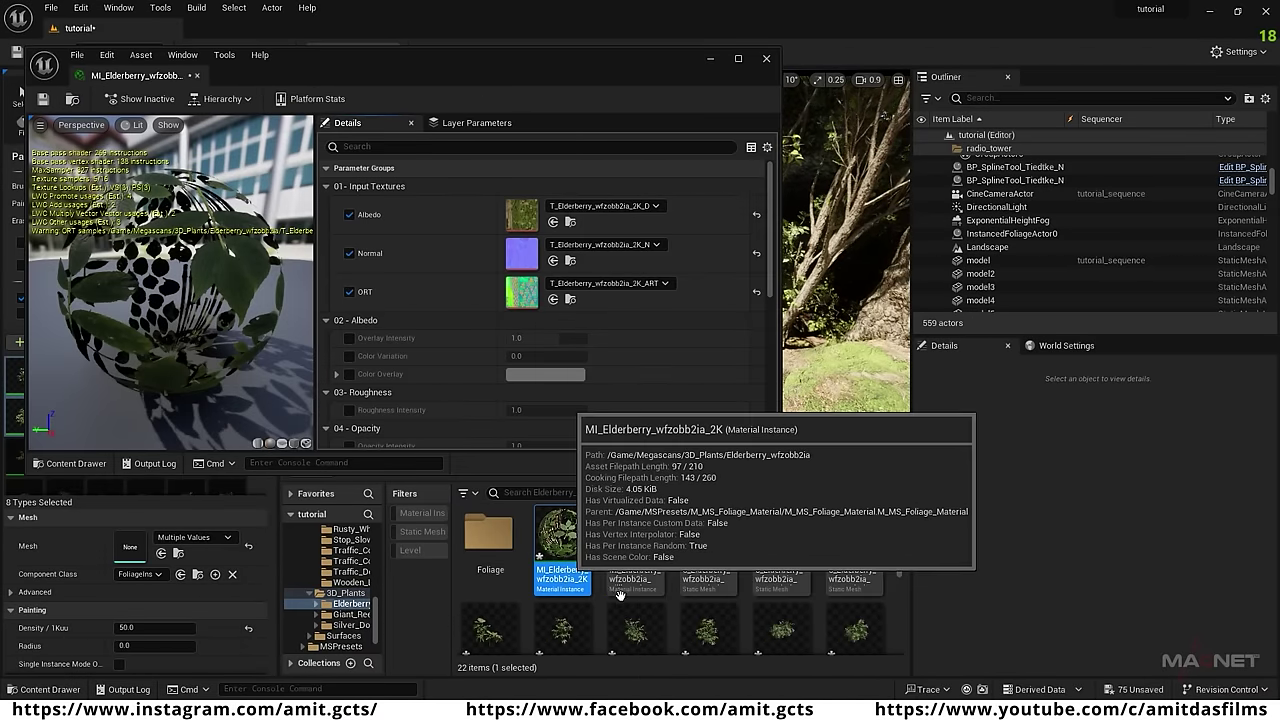
{"action": "left_click_drag", "start_coordinate": [438, 66], "coordinate": [551, 55]}
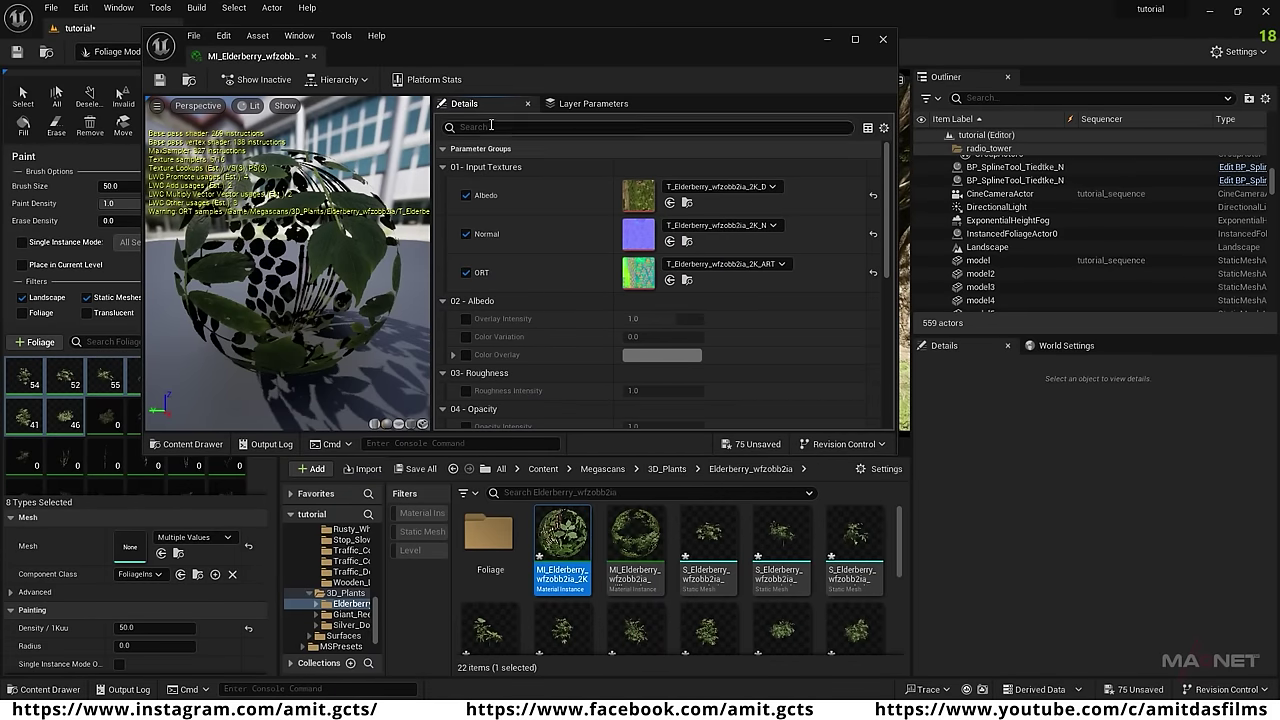
{"action": "type", "text": "wind"}
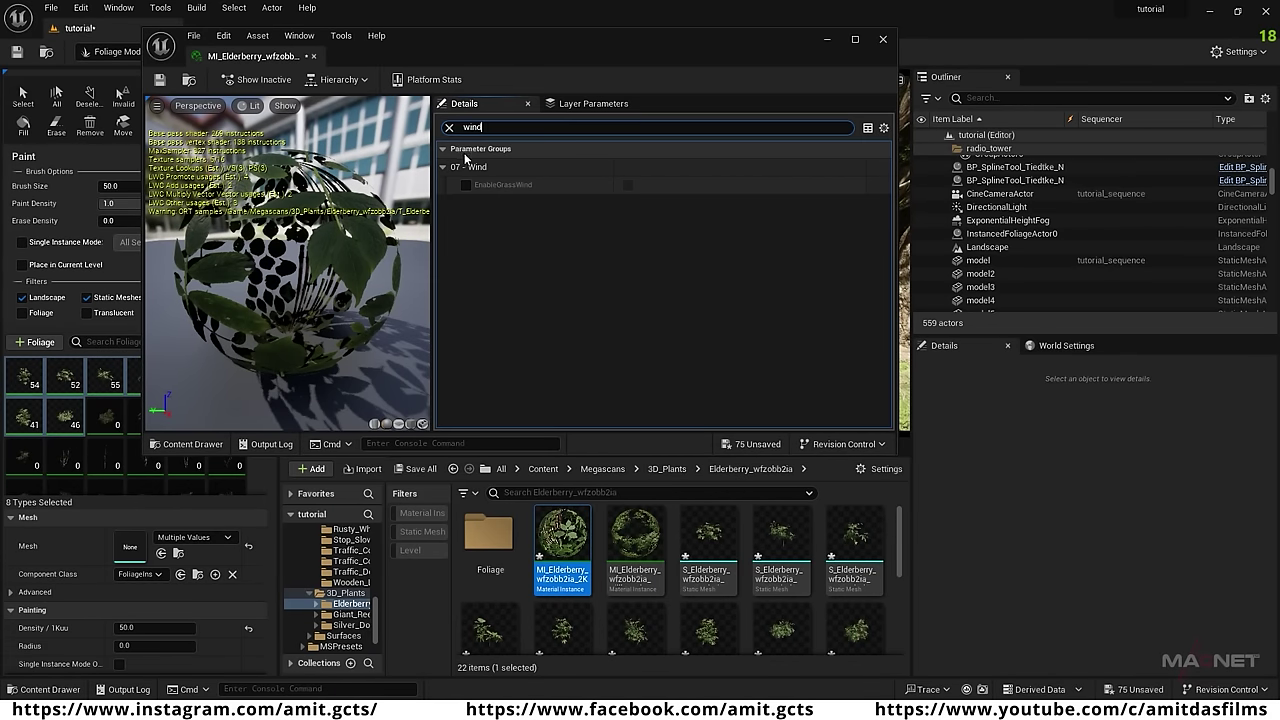
{"action": "left_click", "coordinate": [465, 185]}
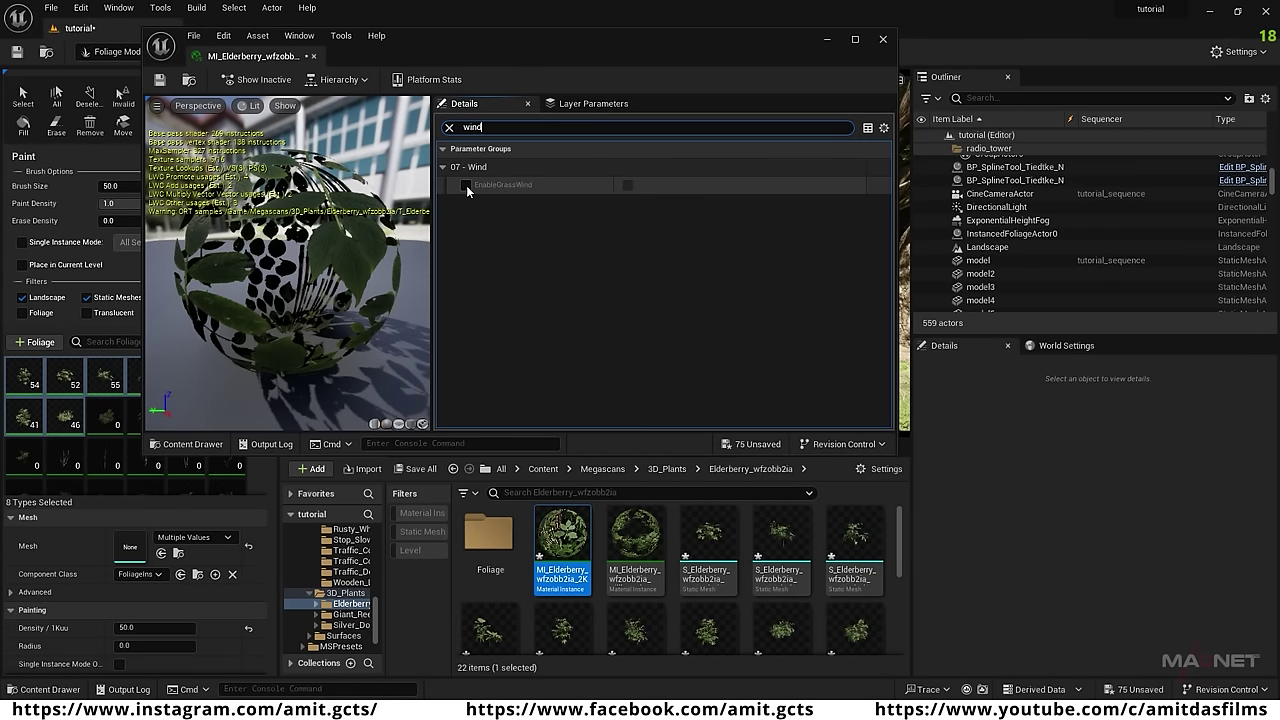
{"action": "left_click", "coordinate": [628, 186]}
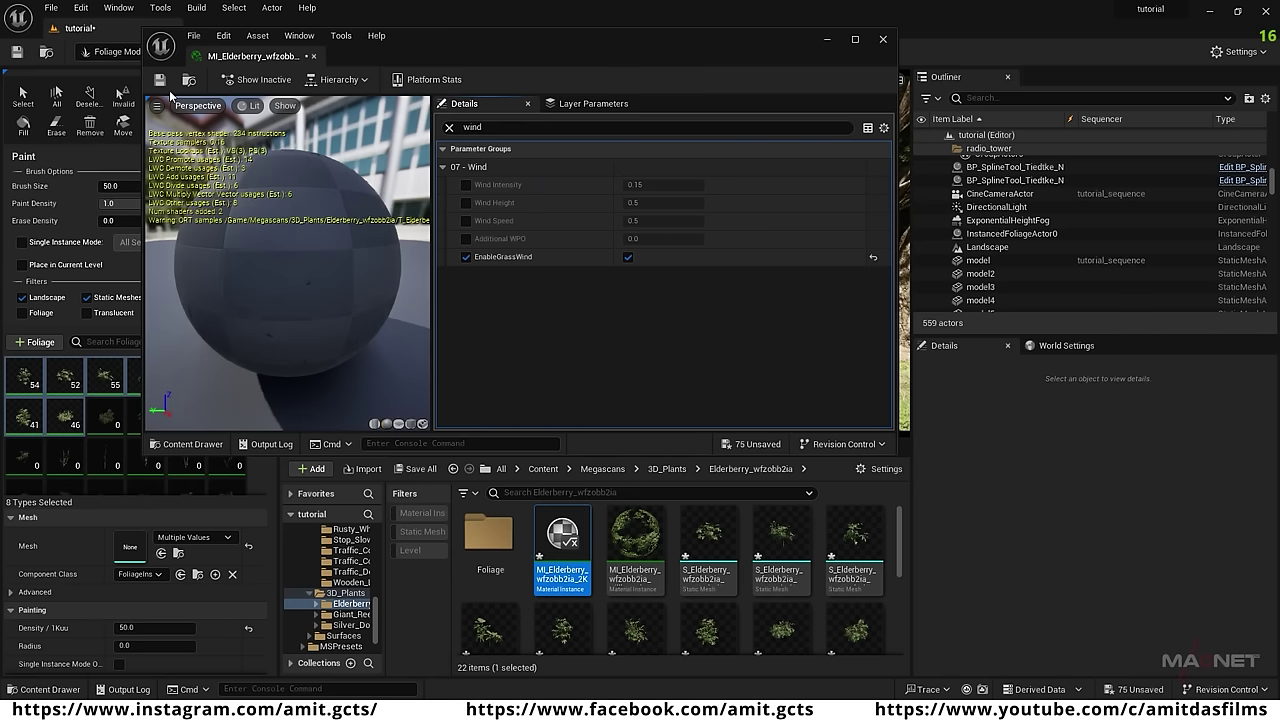
{"action": "left_click", "coordinate": [160, 80]}
{"action": "left_click", "coordinate": [828, 39]}
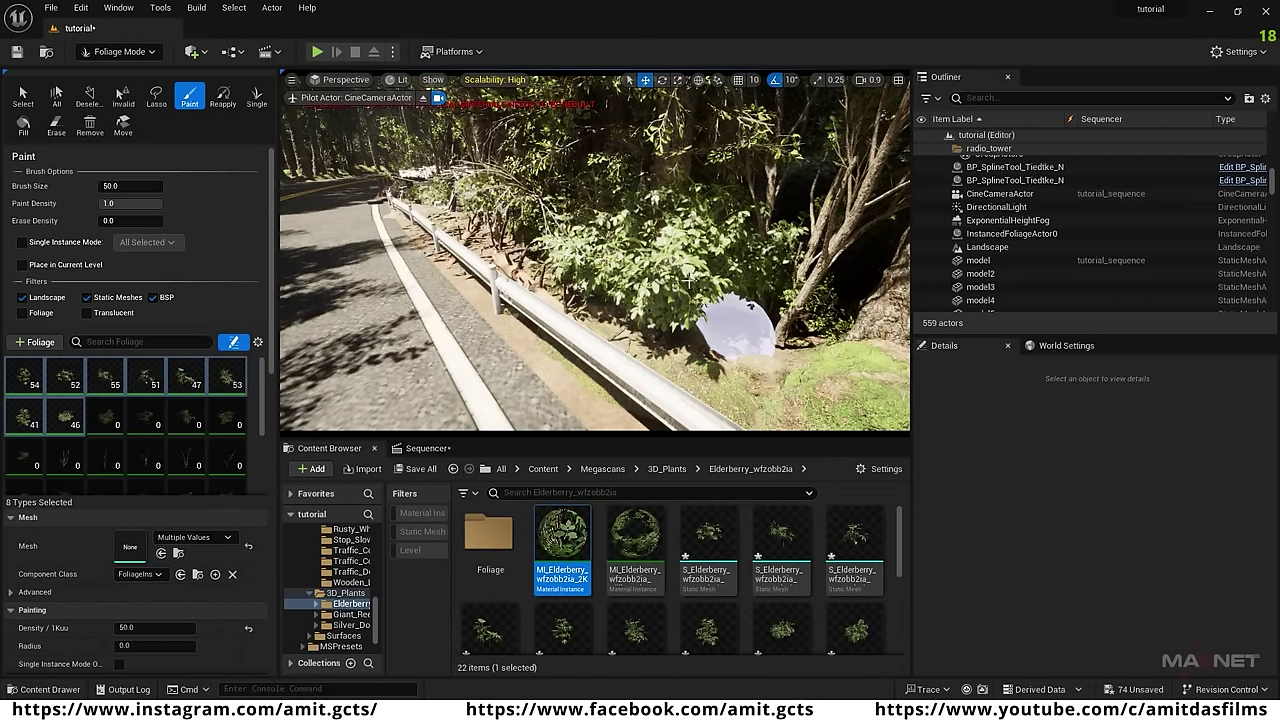
Open MI_Giant_Reed_sjllX_2K from the Giant Reed folder in 3D_Plants, enable EnableGrassWind and save the material instance.
{"action": "key", "text": "alt+Left"}
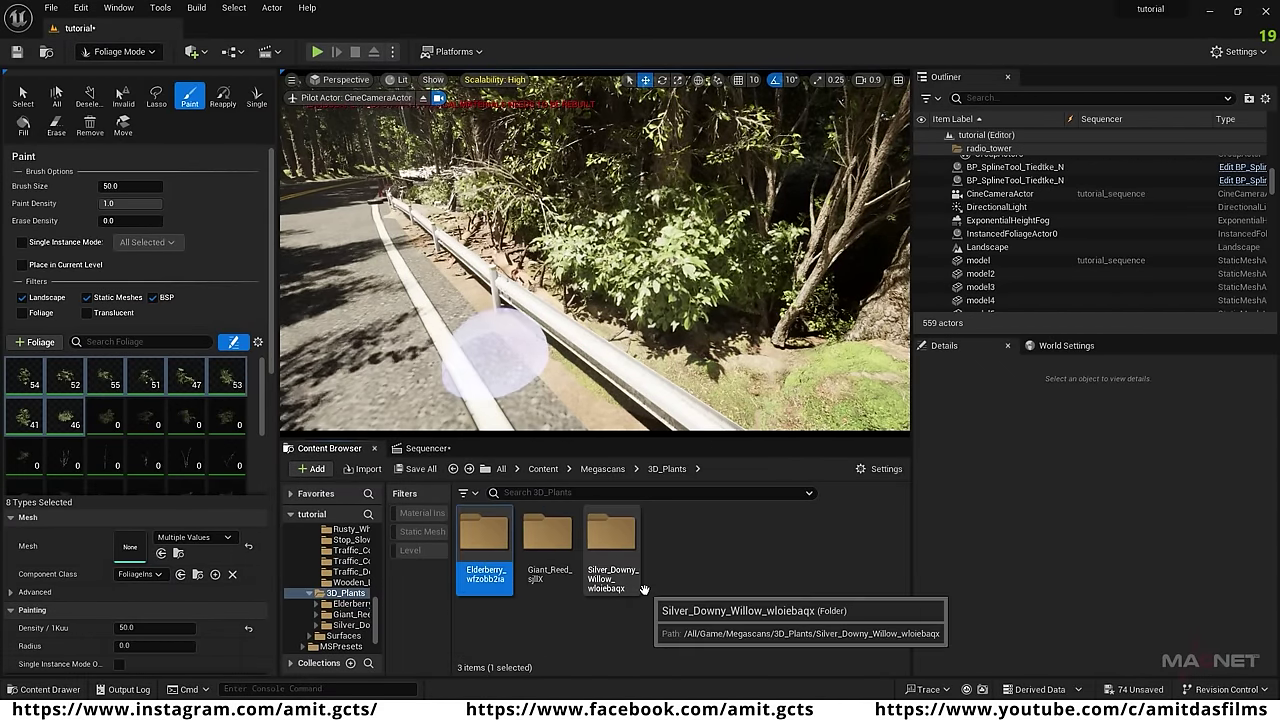
{"action": "double_click", "coordinate": [548, 545]}
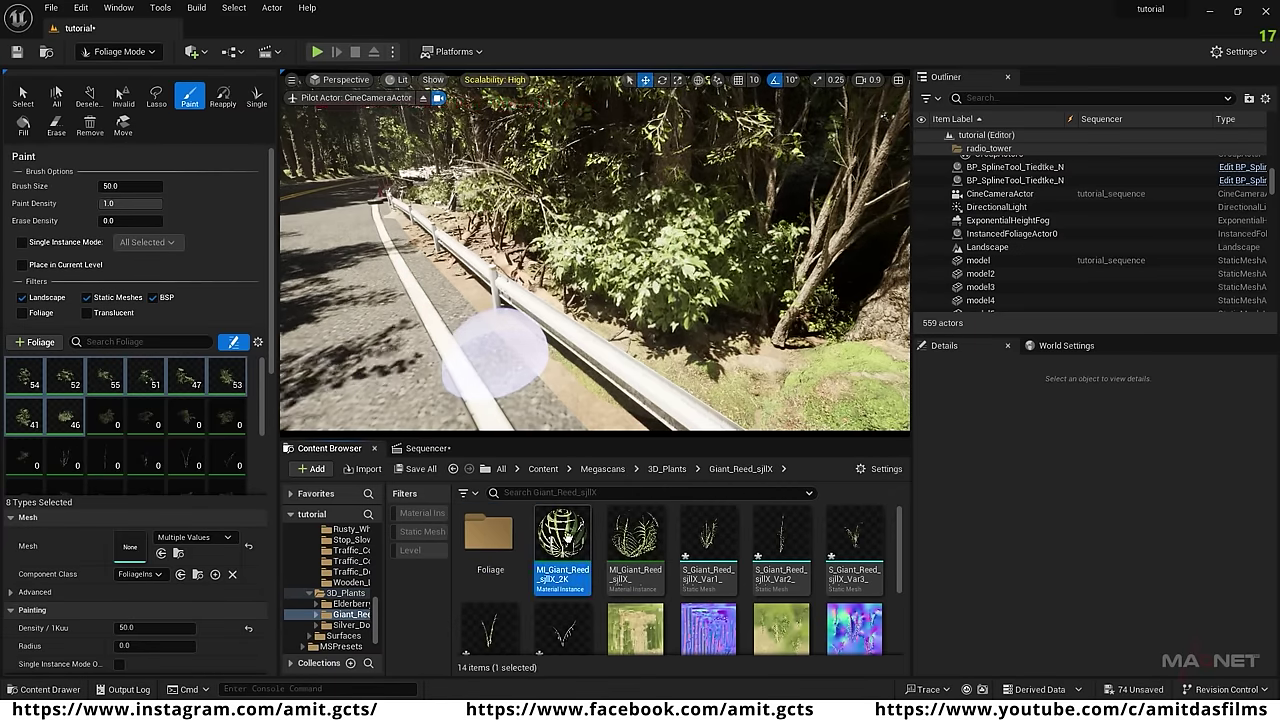
{"action": "double_click", "coordinate": [575, 535]}
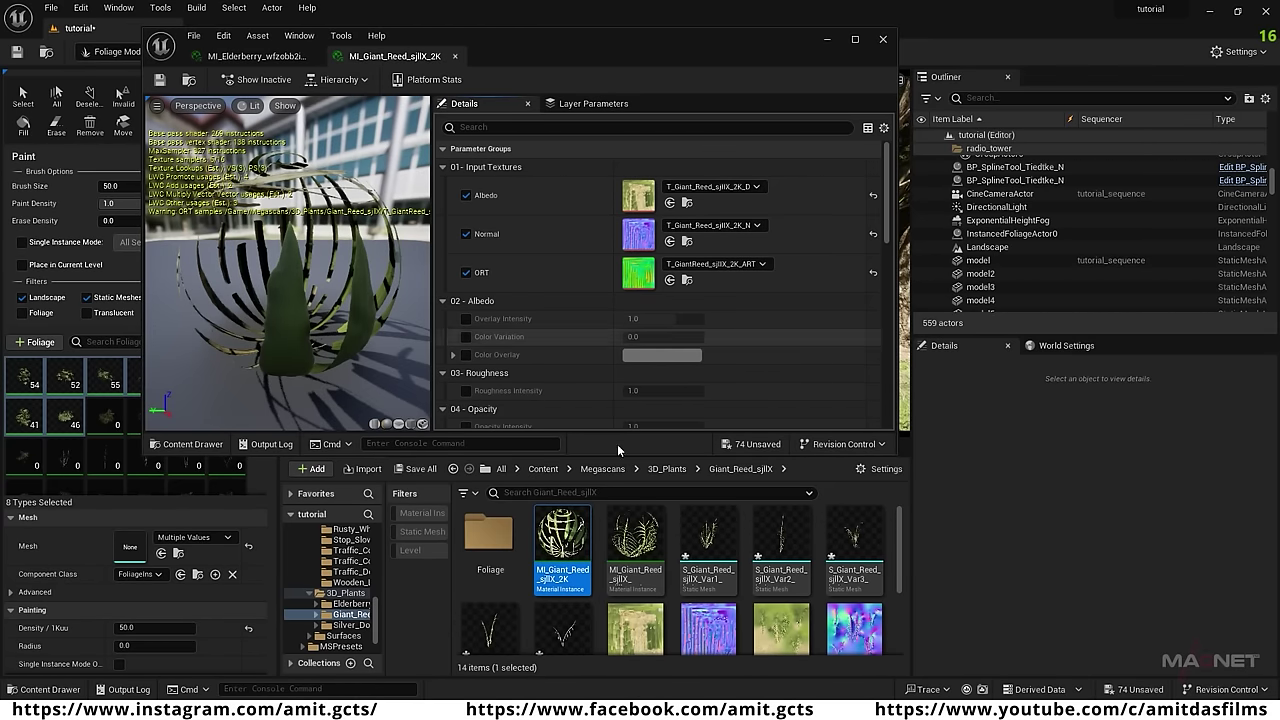
{"action": "left_click", "coordinate": [491, 127]}
{"action": "type", "text": "wind"}
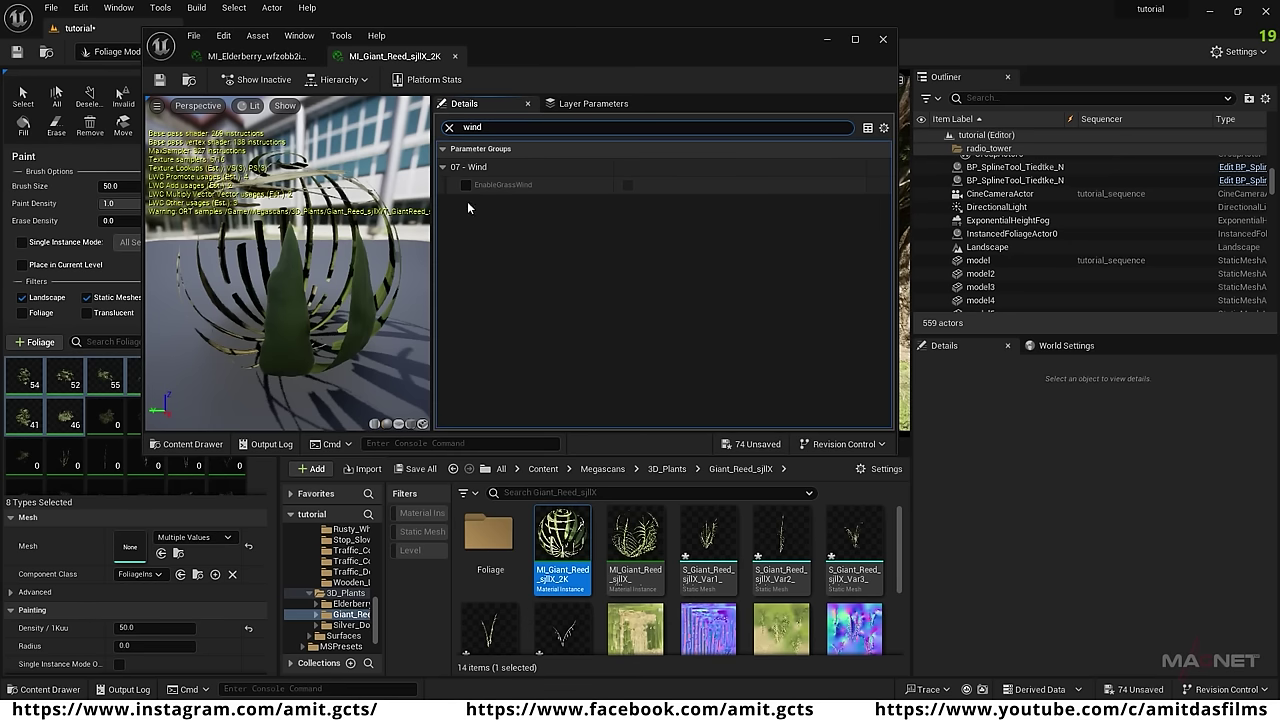
{"action": "left_click", "coordinate": [467, 184]}
{"action": "left_click", "coordinate": [627, 184]}
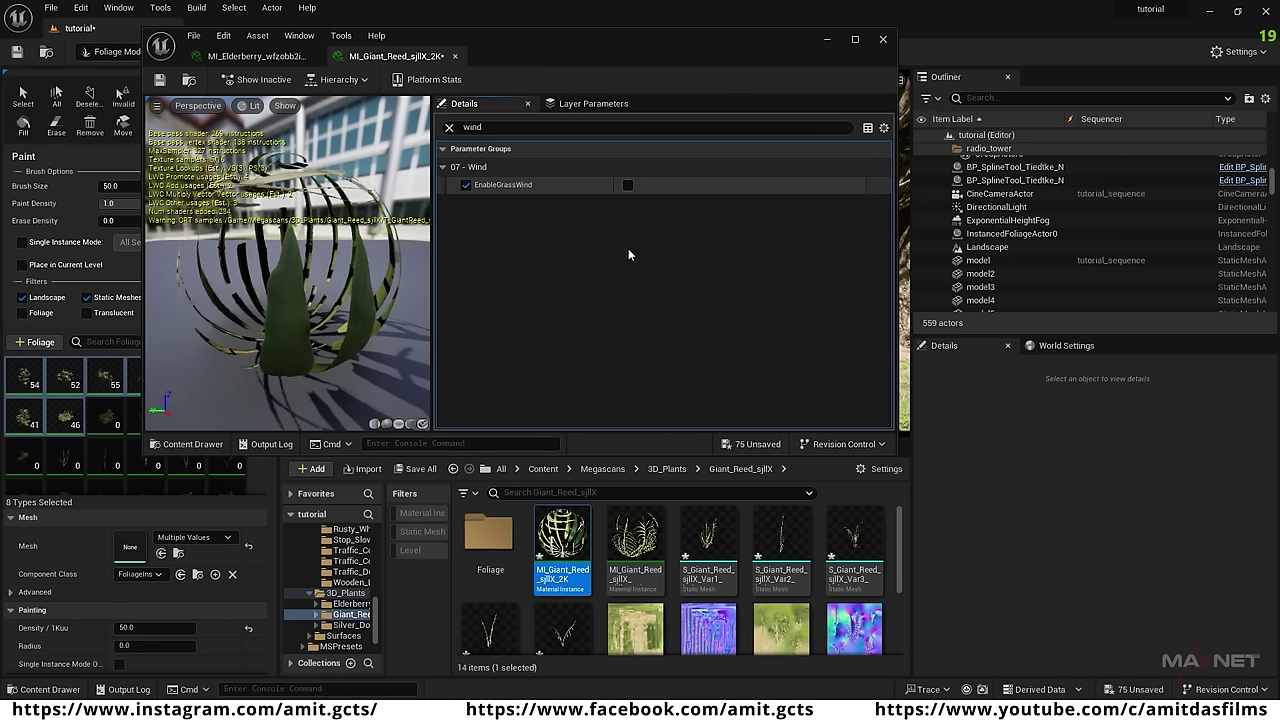
{"action": "left_click", "coordinate": [159, 79]}
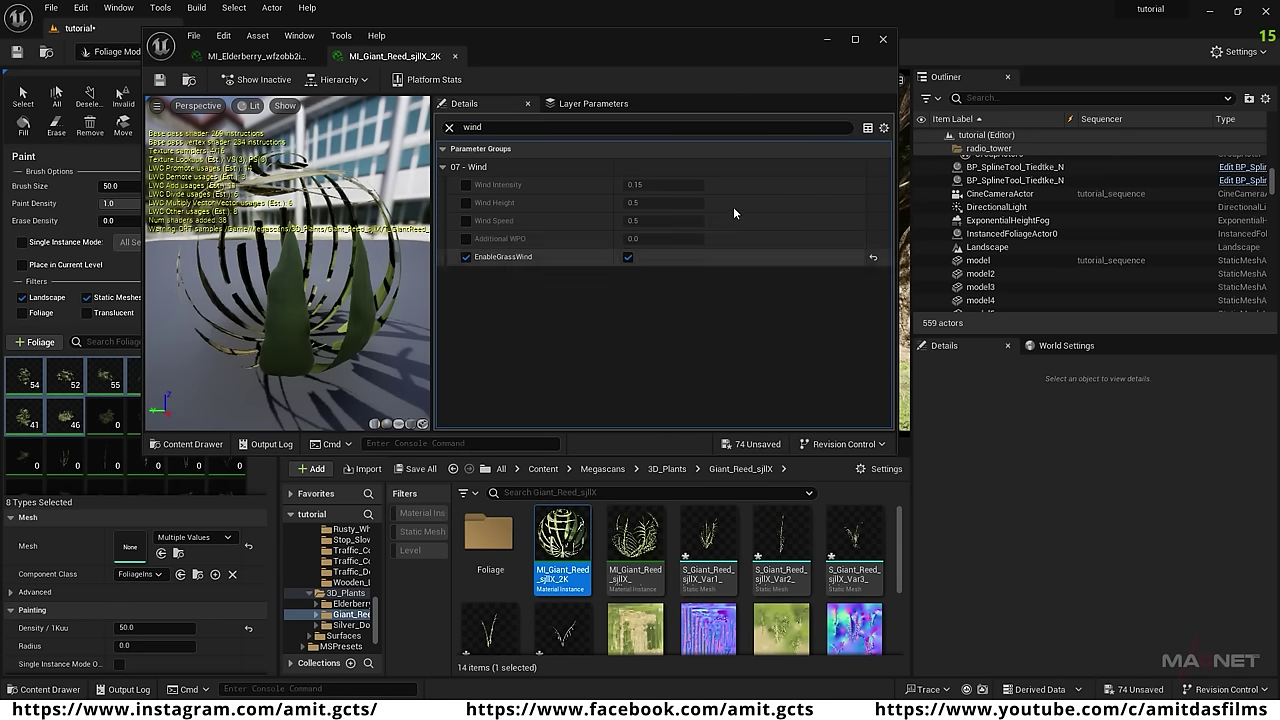
{"action": "left_click", "coordinate": [826, 44]}
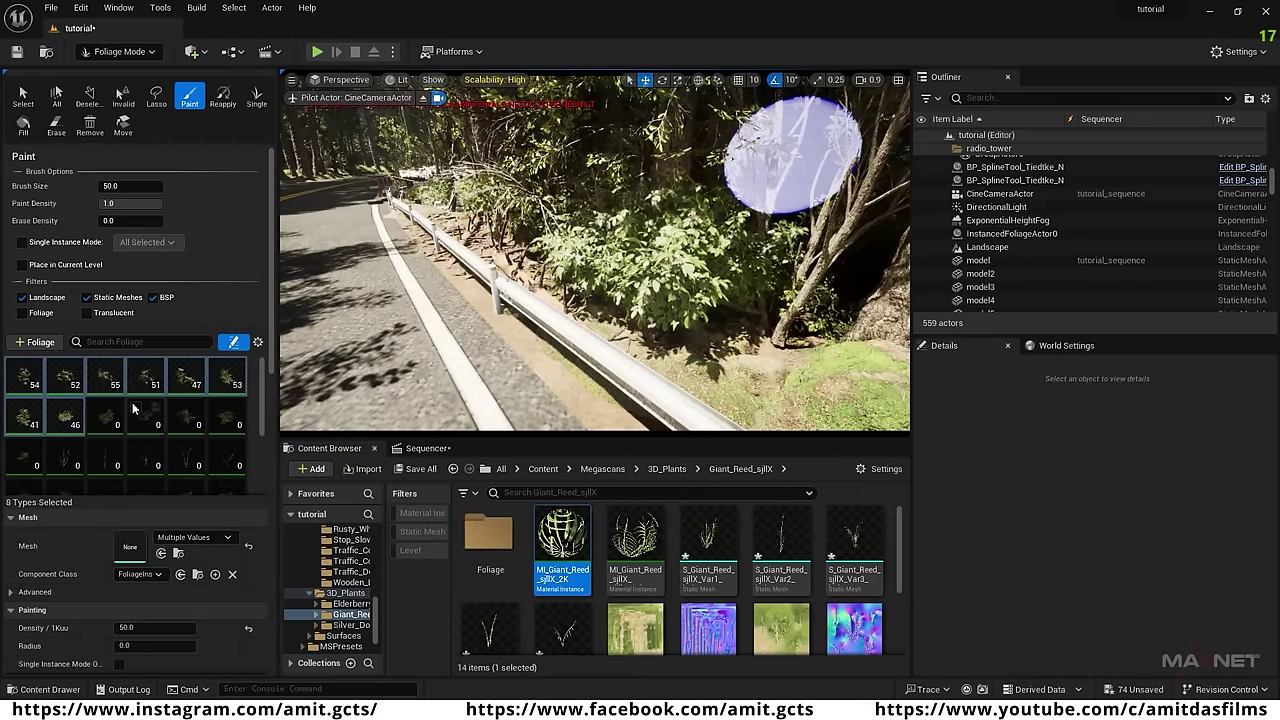
Activate the five Giant Reed foliage types for painting and deactivate the eight Elderberry types.
{"action": "scroll", "coordinate": [68, 447], "scroll_direction": "down", "scroll_amount": 1}
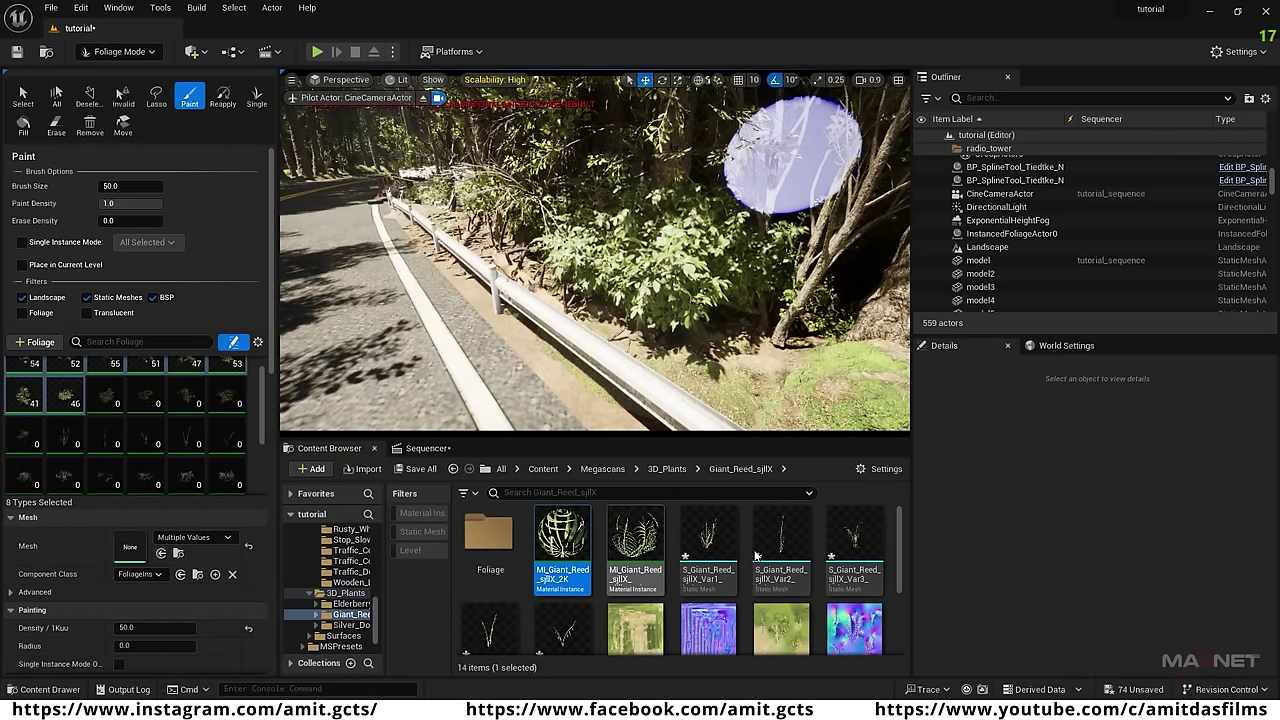
{"action": "left_click", "coordinate": [65, 445]}
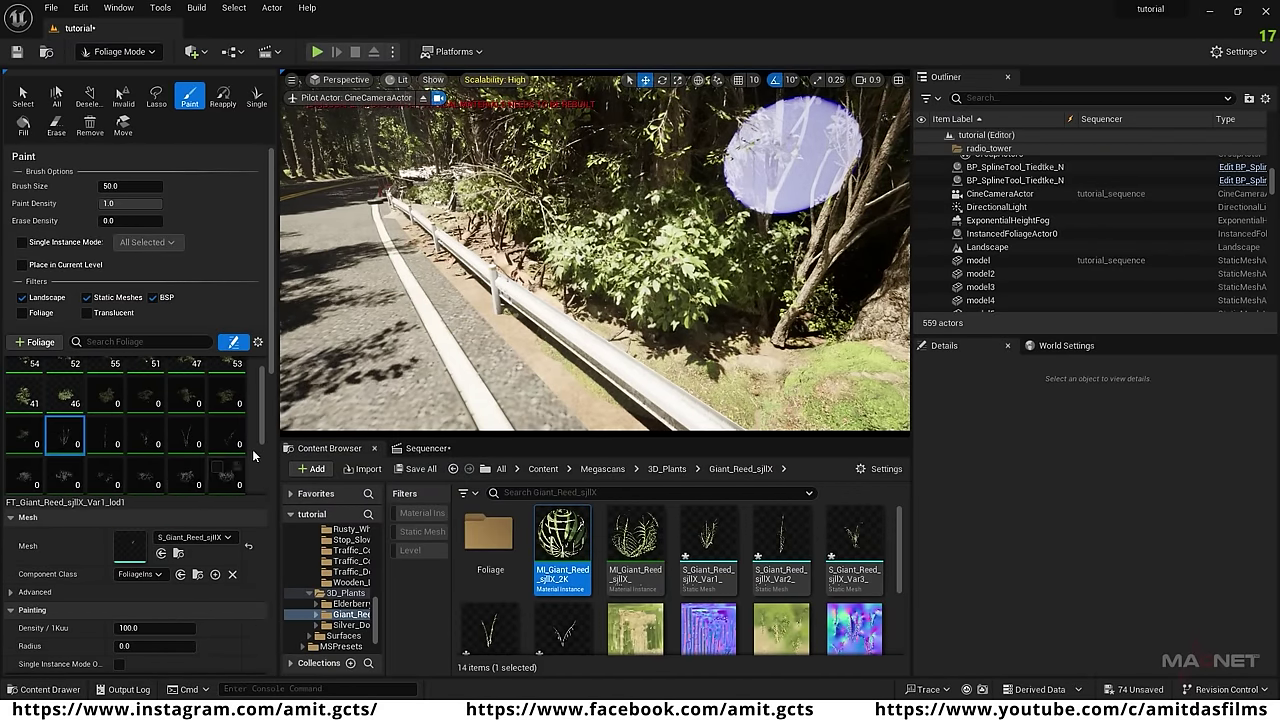
{"action": "left_click", "coordinate": [223, 443], "text": "shift"}
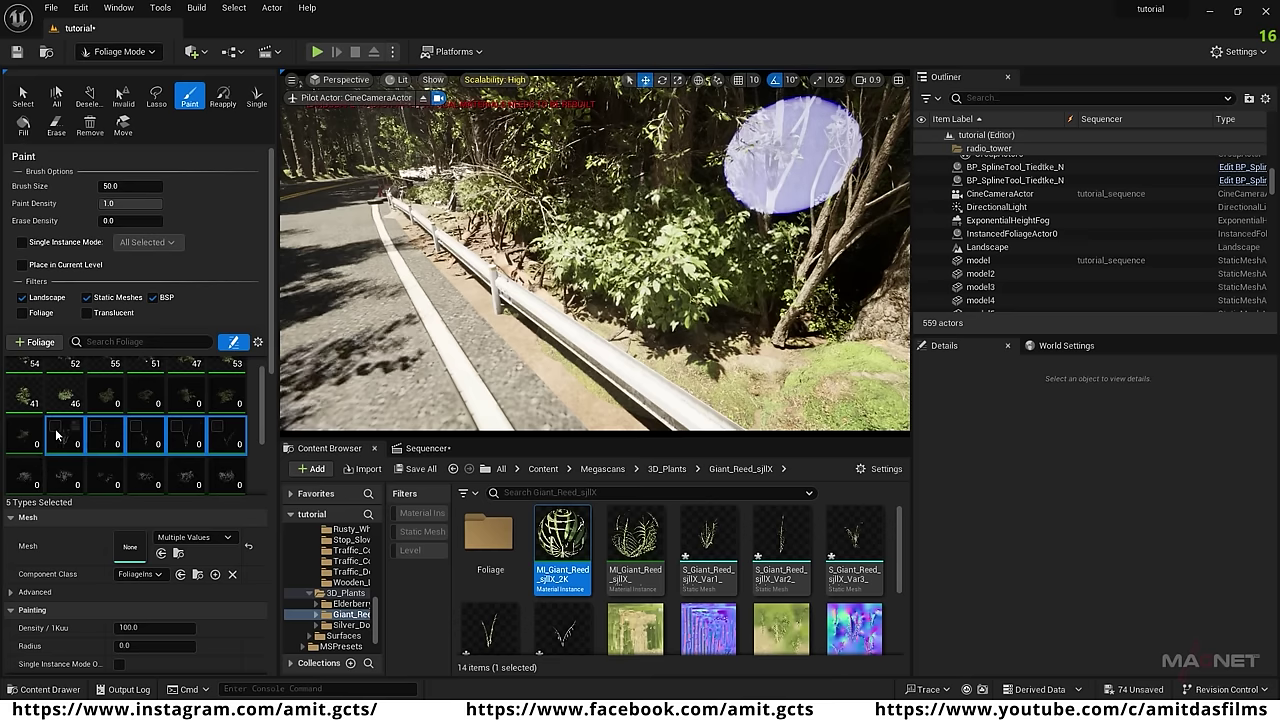
{"action": "left_click", "coordinate": [137, 428]}
{"action": "scroll", "coordinate": [146, 440], "scroll_direction": "up", "scroll_amount": 1}
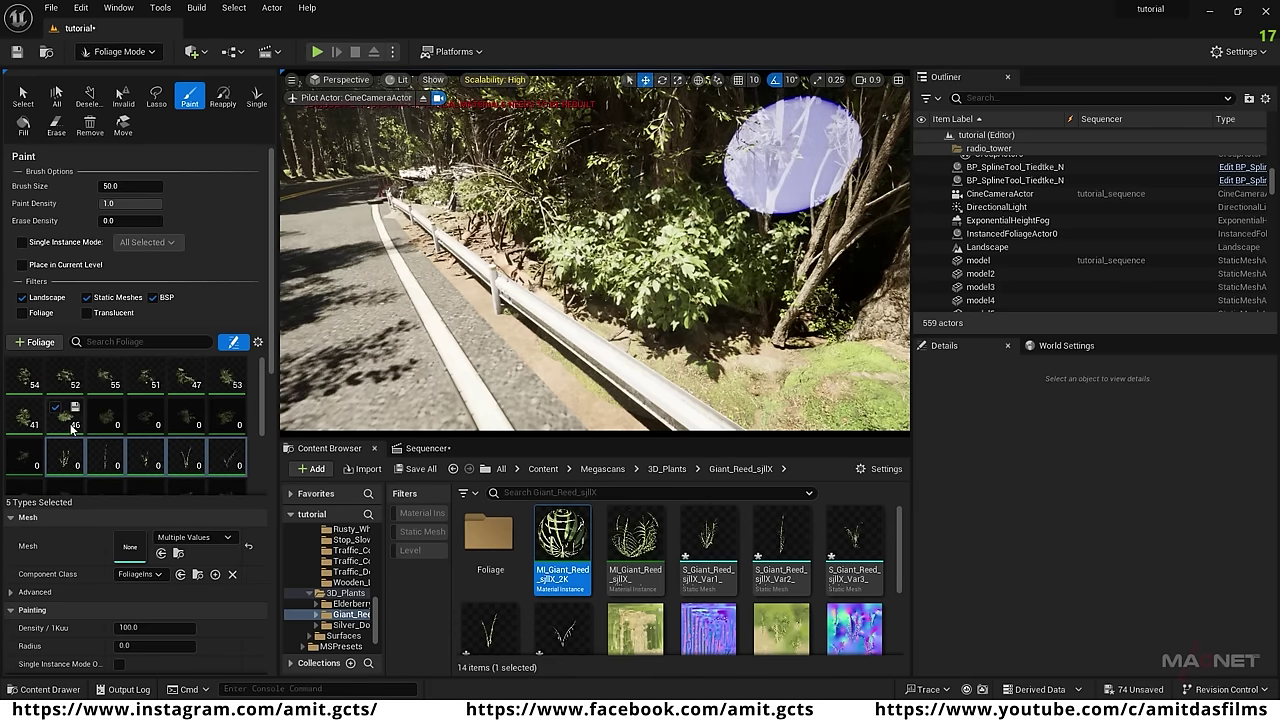
{"action": "left_click", "coordinate": [64, 415]}
{"action": "left_click", "coordinate": [22, 388], "text": "shift"}
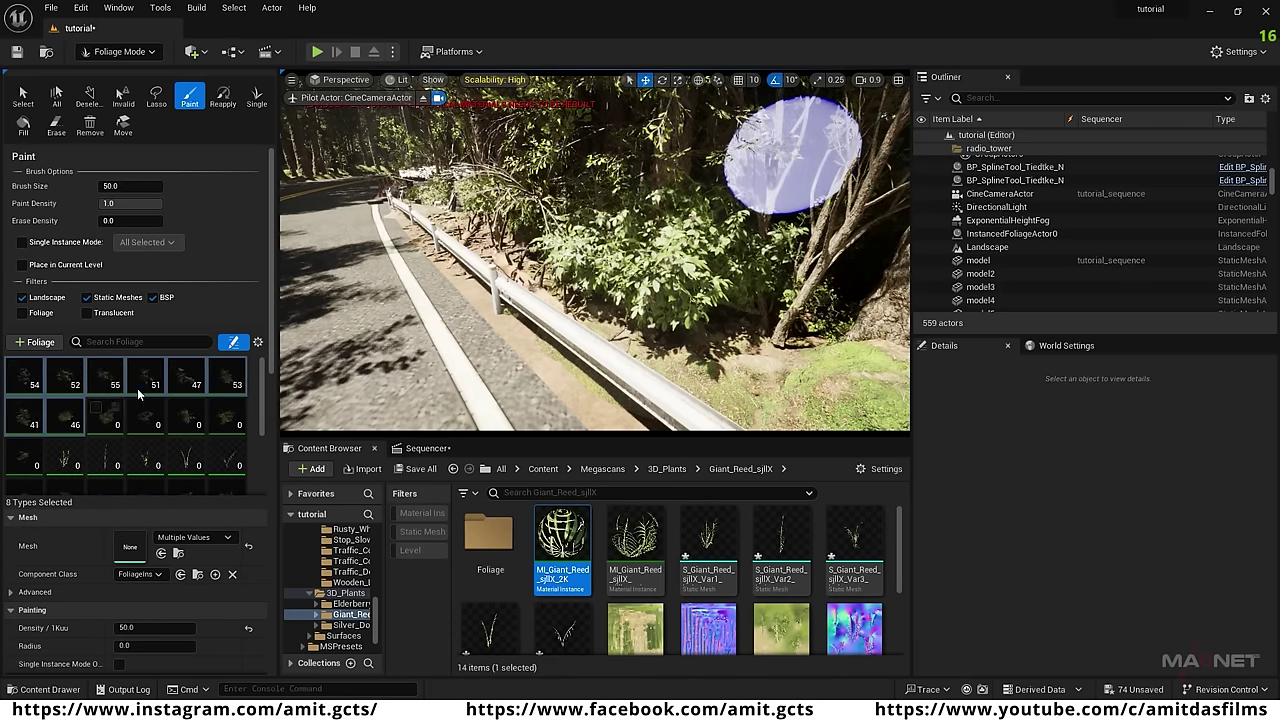
Set the painting density of all five Giant Reed foliage types to 50.
{"action": "right_click_drag", "start_coordinate": [616, 346], "coordinate": [690, 370]}
{"action": "key", "text": "w"}
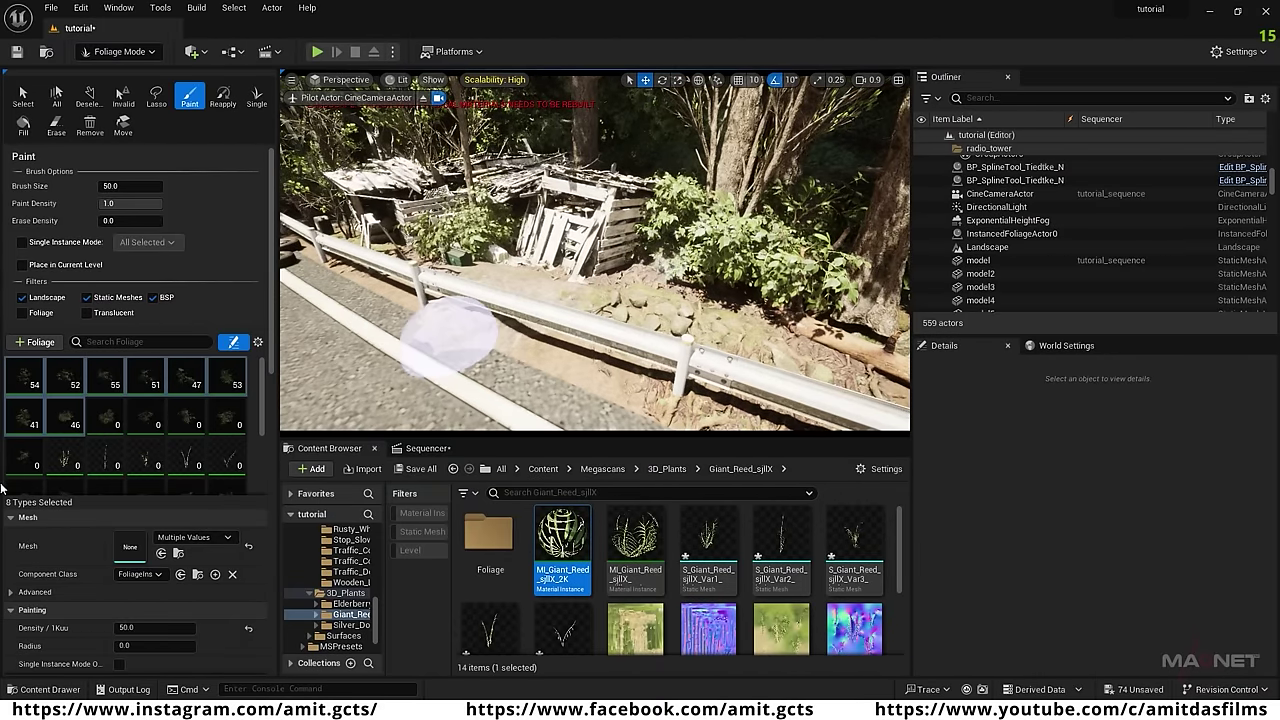
{"action": "left_click", "coordinate": [70, 460]}
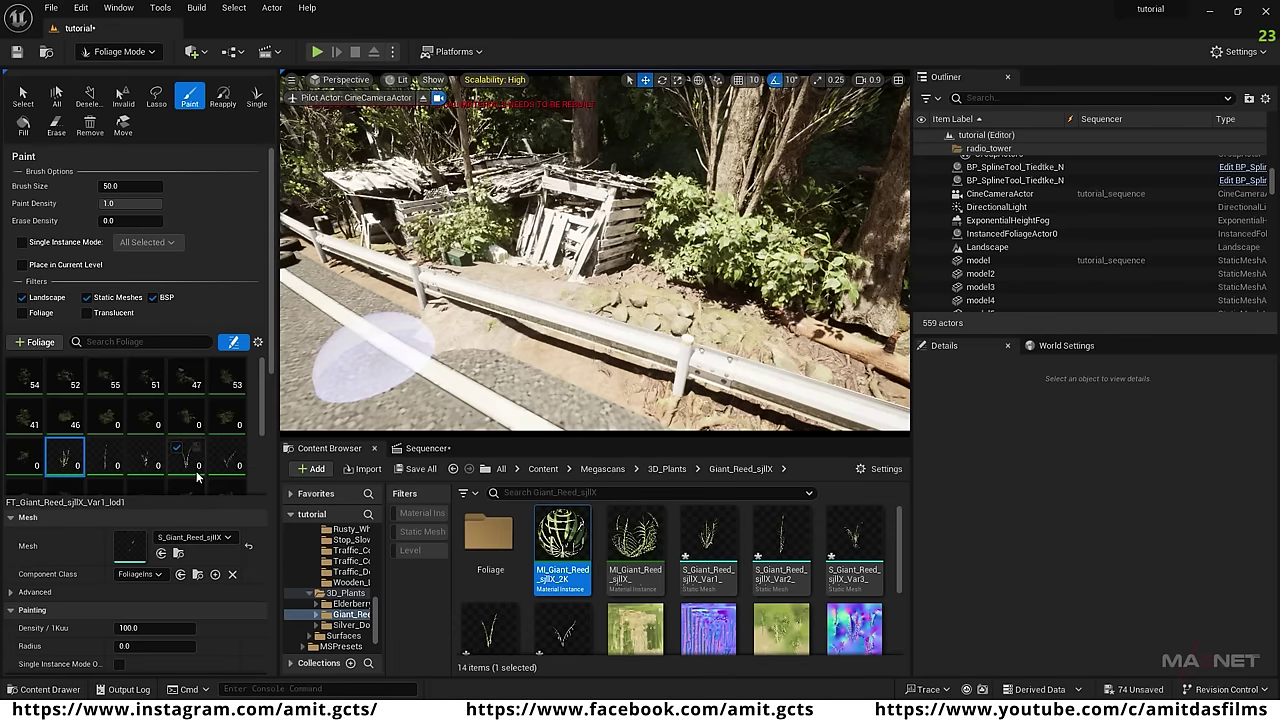
{"action": "scroll", "coordinate": [70, 440], "scroll_direction": "down", "scroll_amount": 1}
{"action": "left_click", "coordinate": [226, 415], "text": "shift"}
{"action": "scroll", "coordinate": [130, 600], "scroll_direction": "down", "scroll_amount": 1}
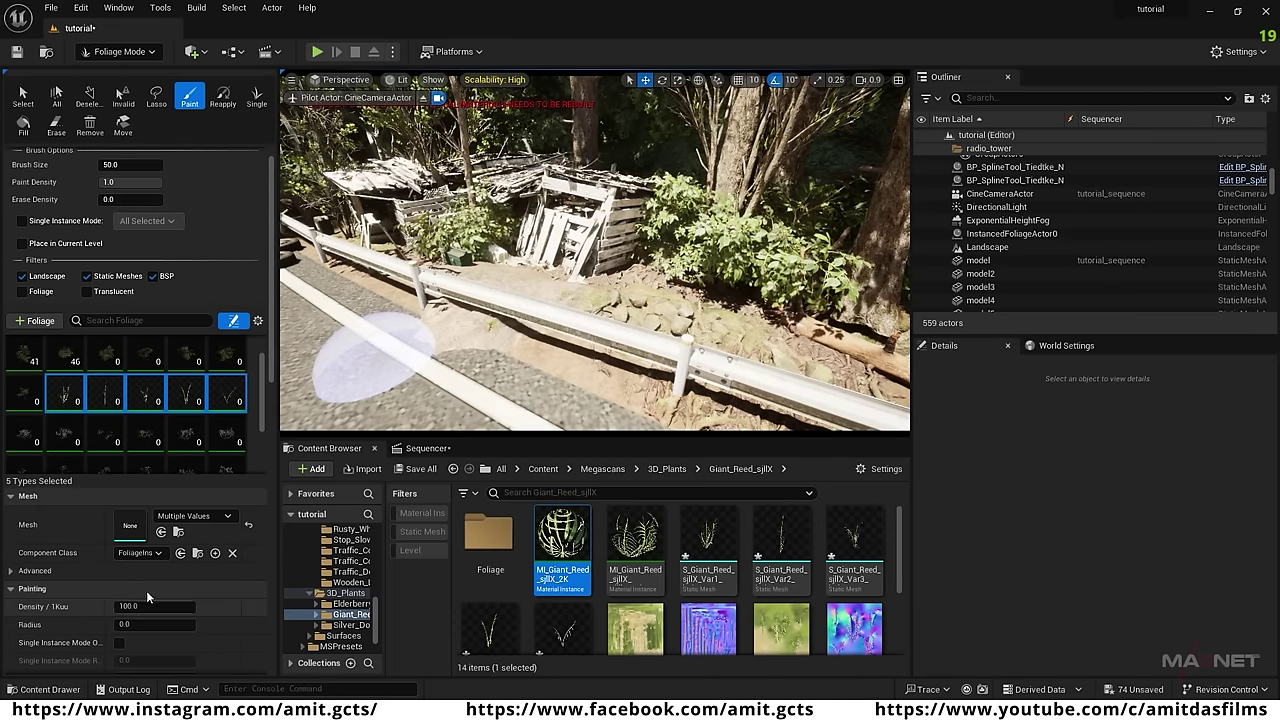
{"action": "left_click", "coordinate": [149, 606]}
{"action": "type", "text": "50"}
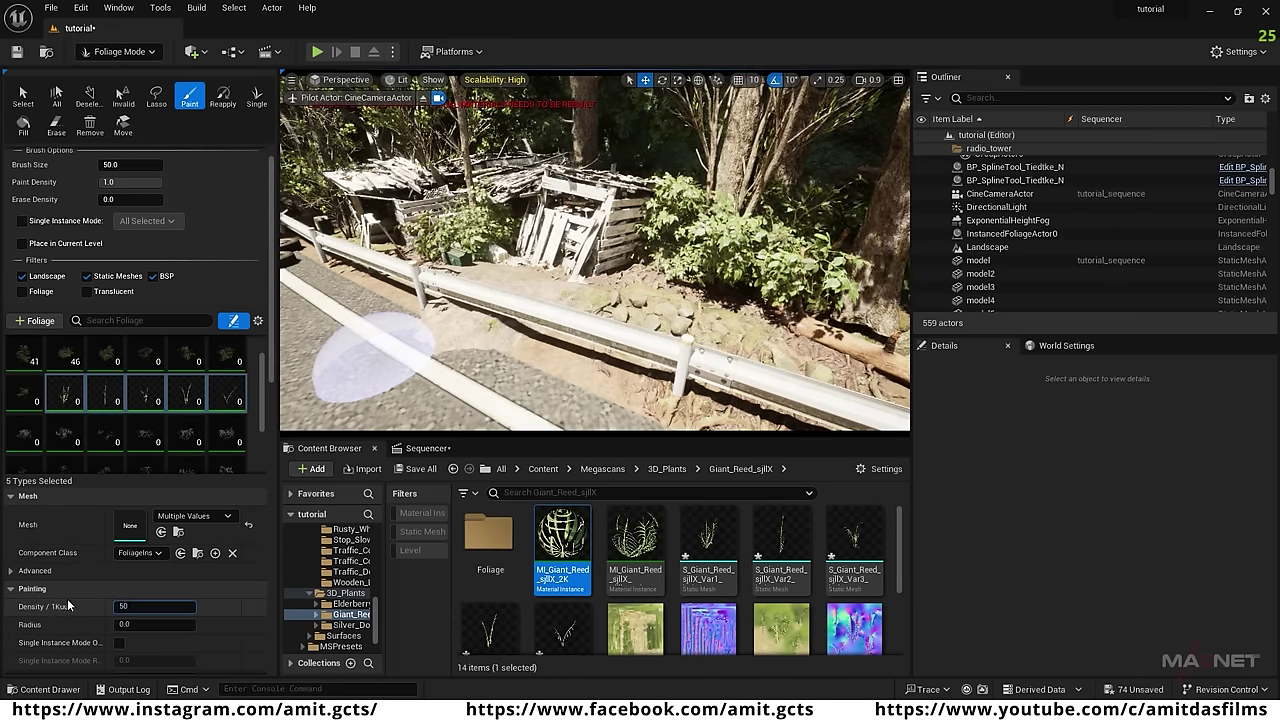
{"action": "key", "text": "Return"}
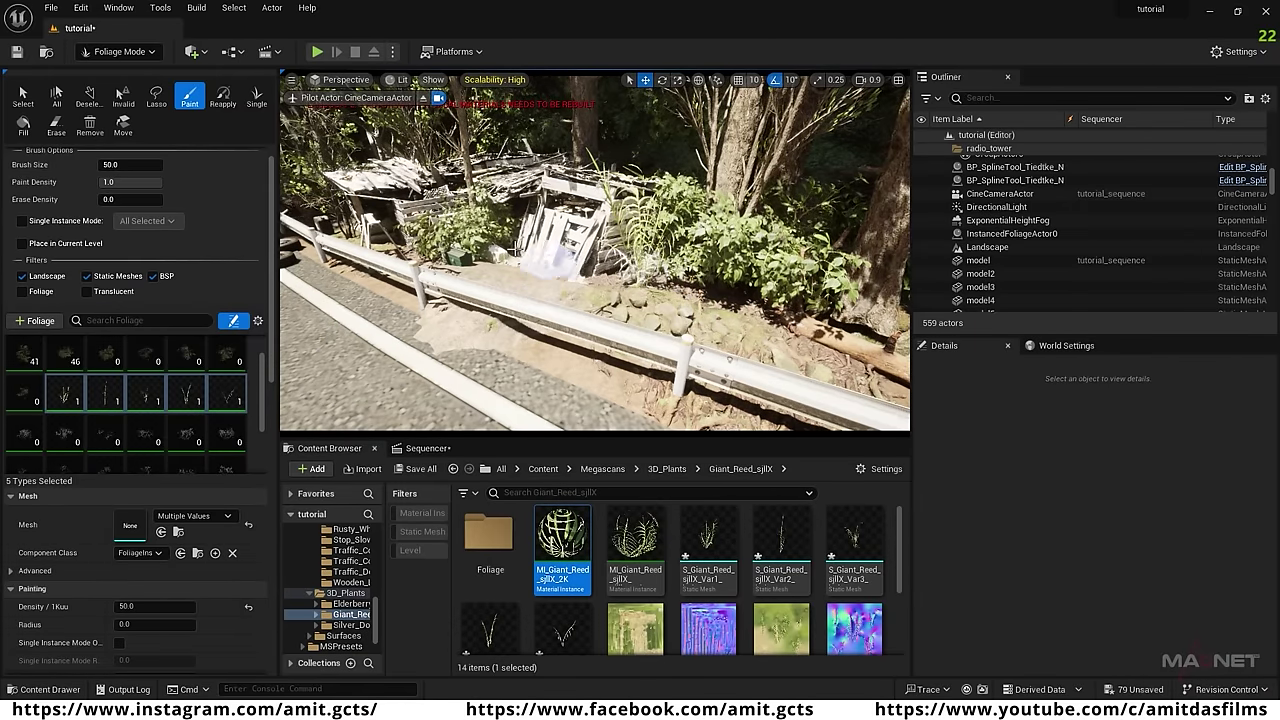
Paint Giant Reed plants on the ground behind the guardrail, around the wooden debris and along the roadside.
{"action": "right_click_drag", "start_coordinate": [739, 293], "coordinate": [722, 288]}
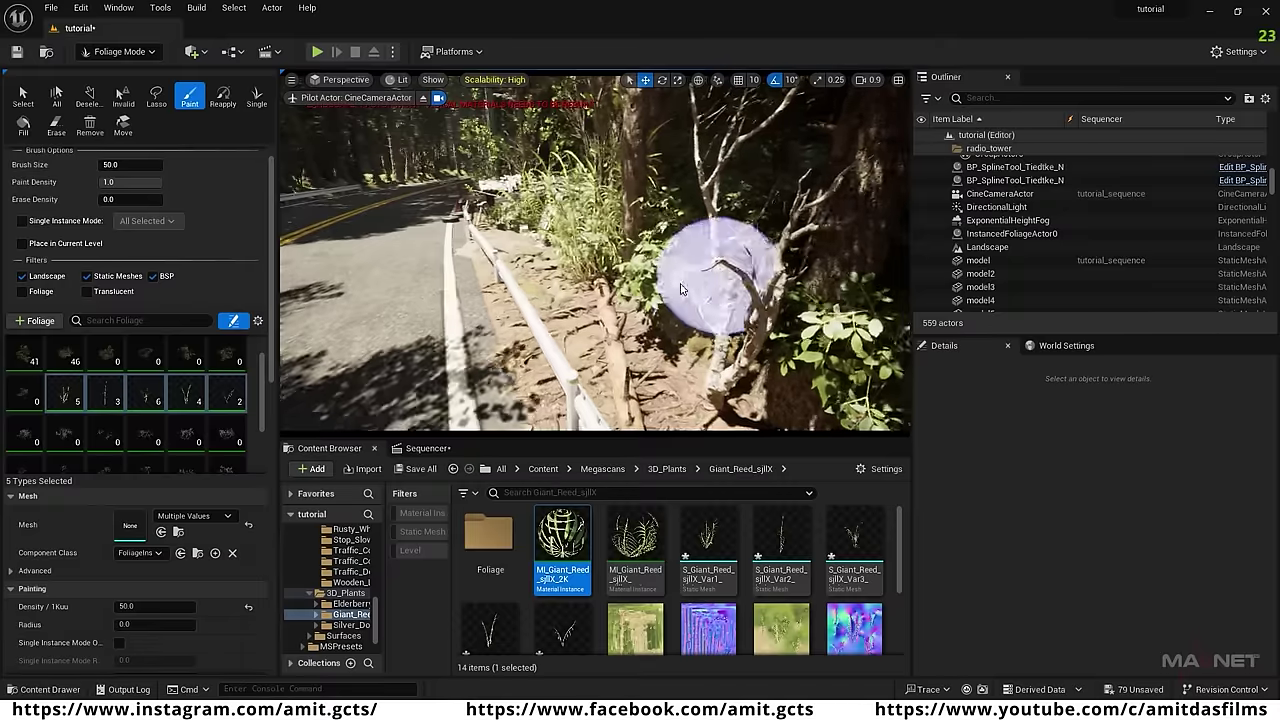
{"action": "left_click_drag", "start_coordinate": [722, 288], "coordinate": [610, 374]}
{"action": "right_click_drag", "start_coordinate": [610, 374], "coordinate": [550, 354]}
{"action": "left_click_drag", "start_coordinate": [550, 354], "coordinate": [500, 356]}
{"action": "right_click_drag", "start_coordinate": [500, 356], "coordinate": [440, 350]}
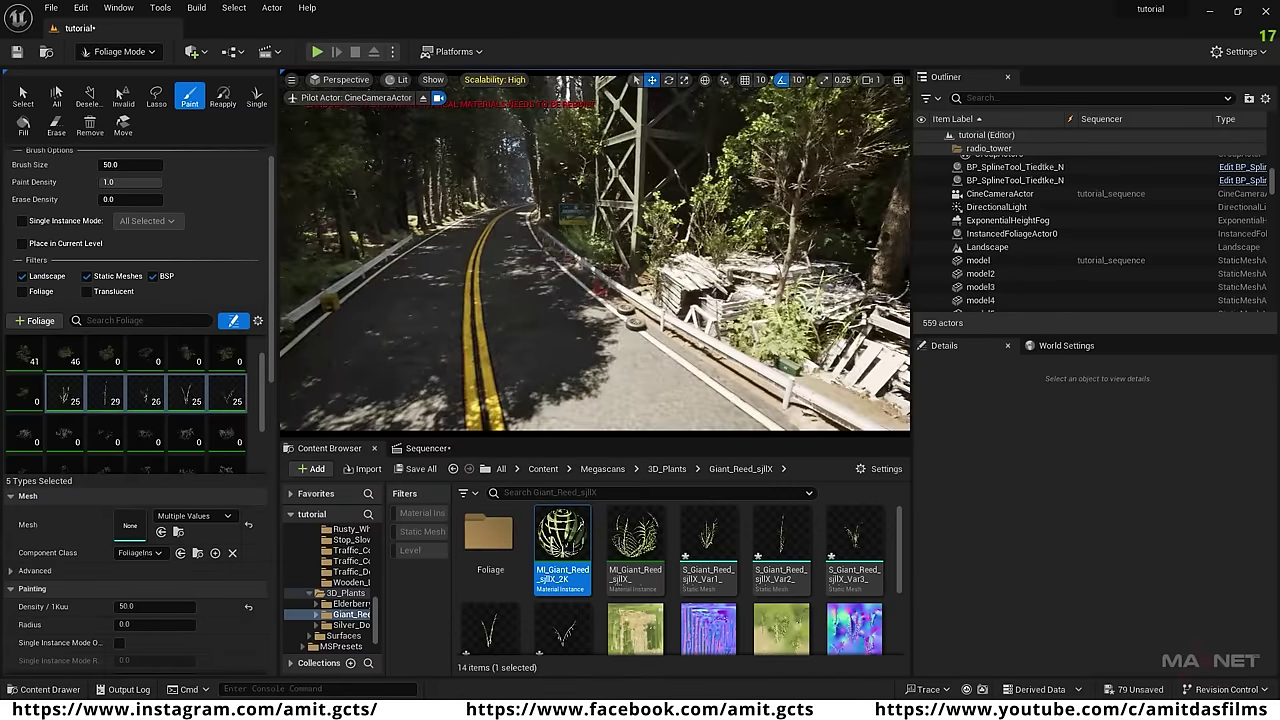
Open the Silver_Downy_Willow_wloiebaqx folder and switch the active foliage types from Giant Reed to the first eleven Silver Downy Willow types.
{"action": "key", "text": "alt+Left"}
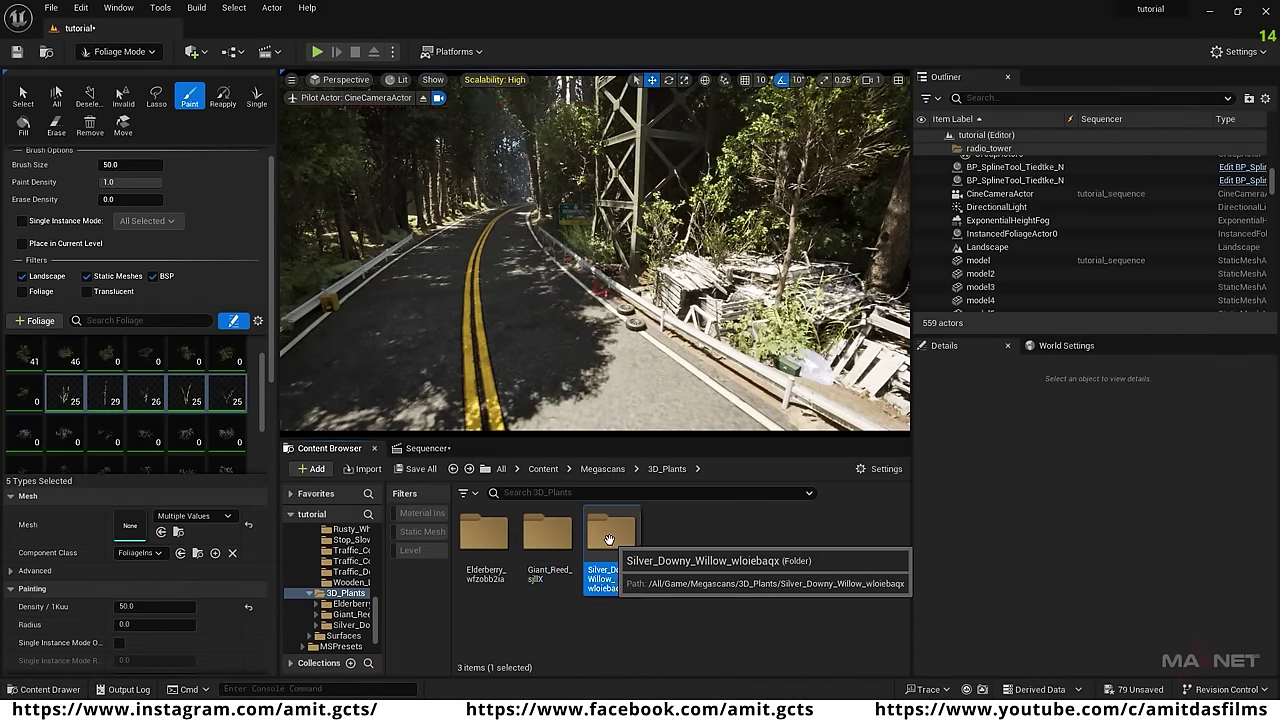
{"action": "double_click", "coordinate": [604, 575]}
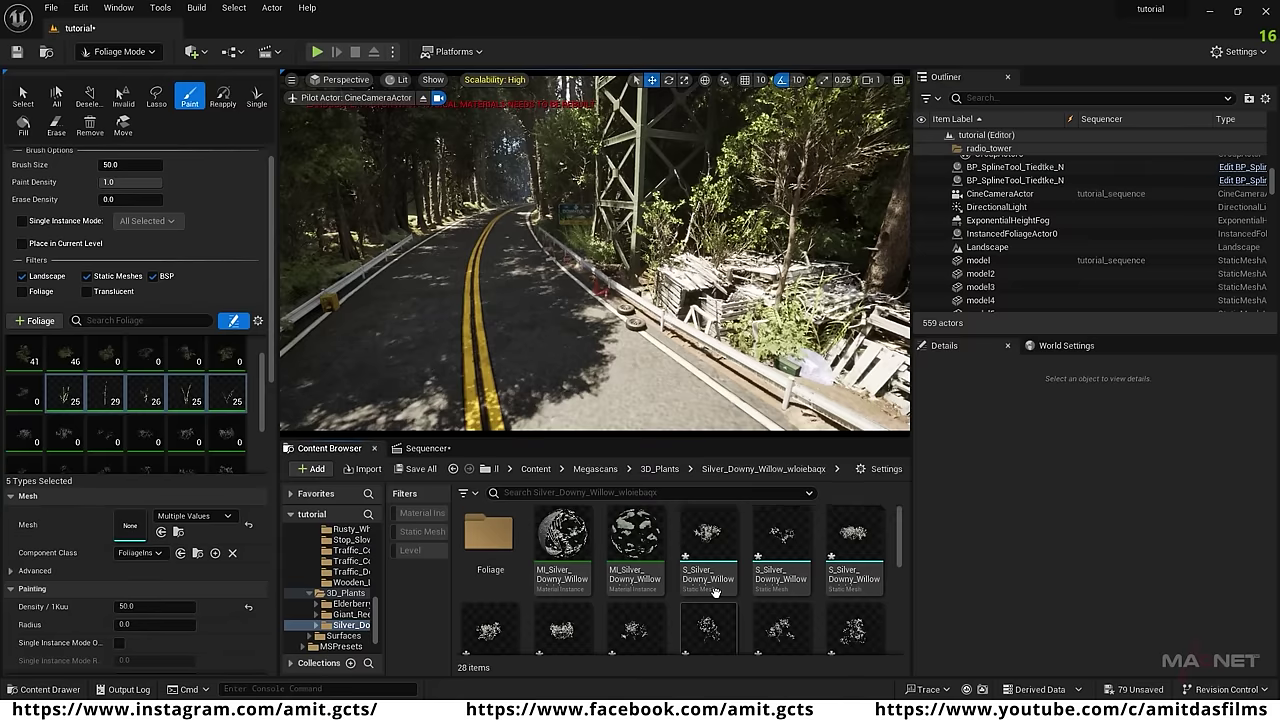
{"action": "mouse_move", "coordinate": [711, 558]}
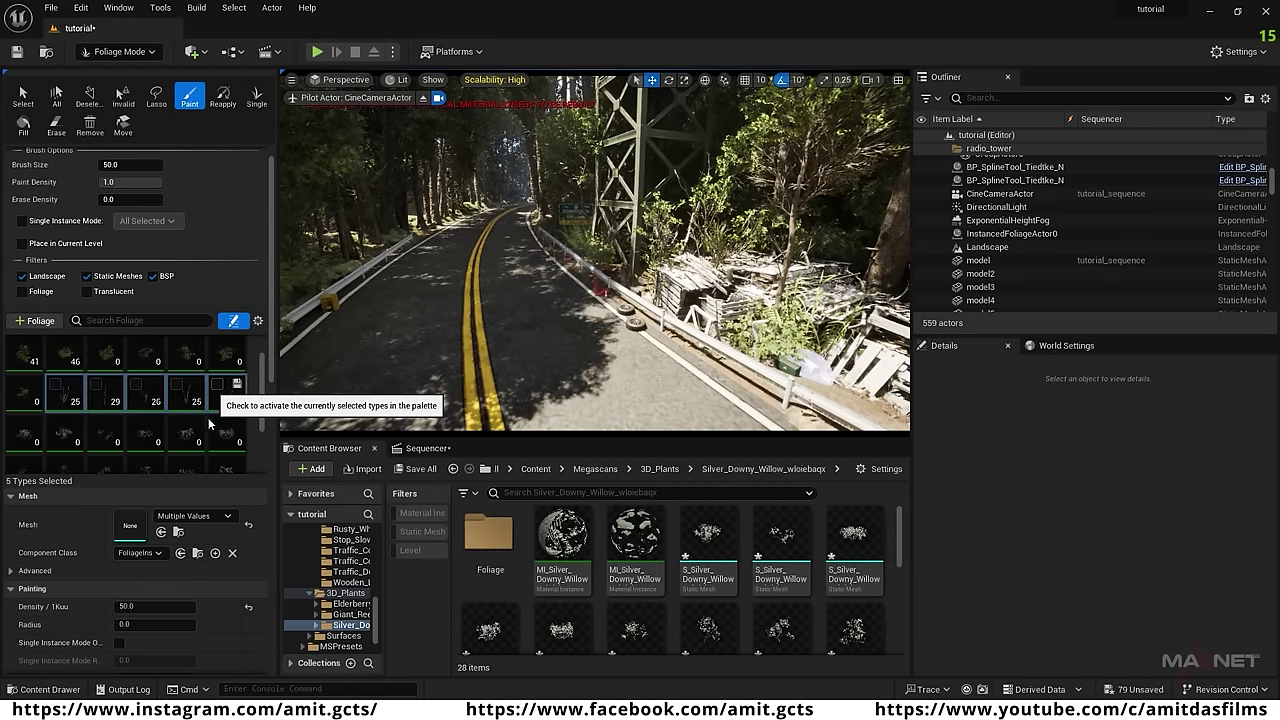
{"action": "scroll", "coordinate": [97, 438], "scroll_direction": "down", "scroll_amount": 1}
{"action": "left_click", "coordinate": [22, 397]}
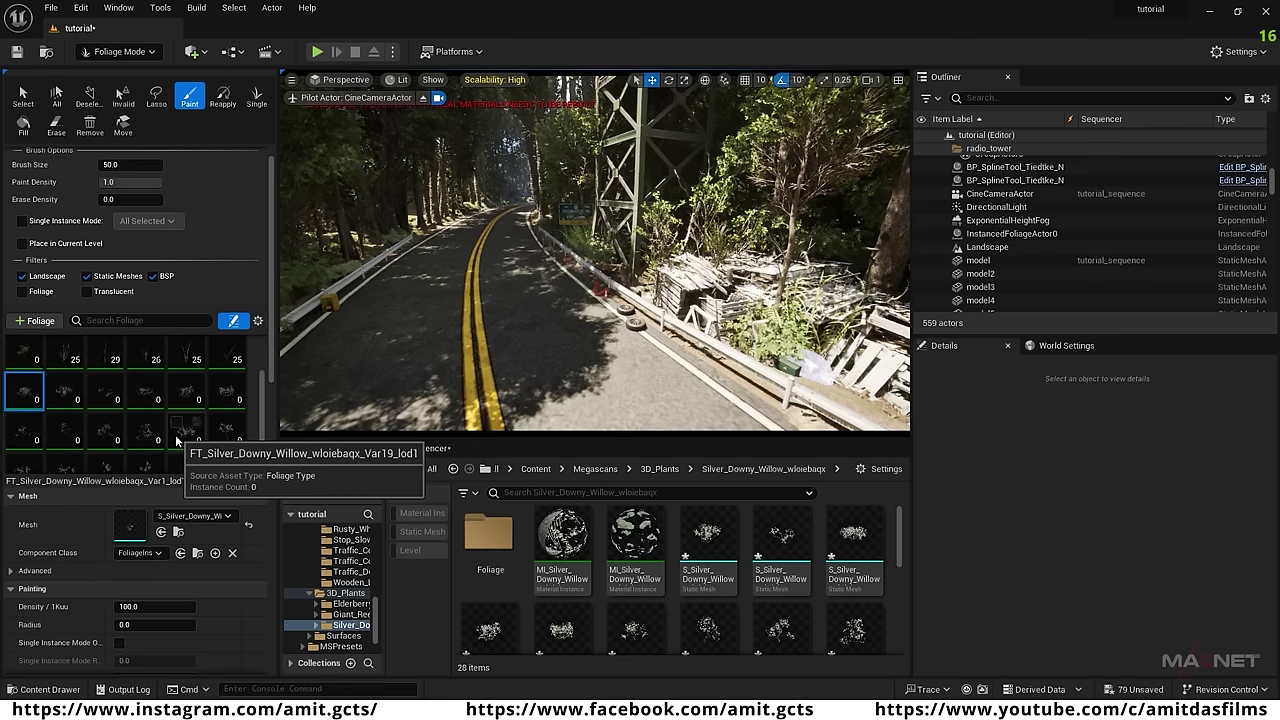
{"action": "left_click", "coordinate": [186, 430], "text": "shift"}
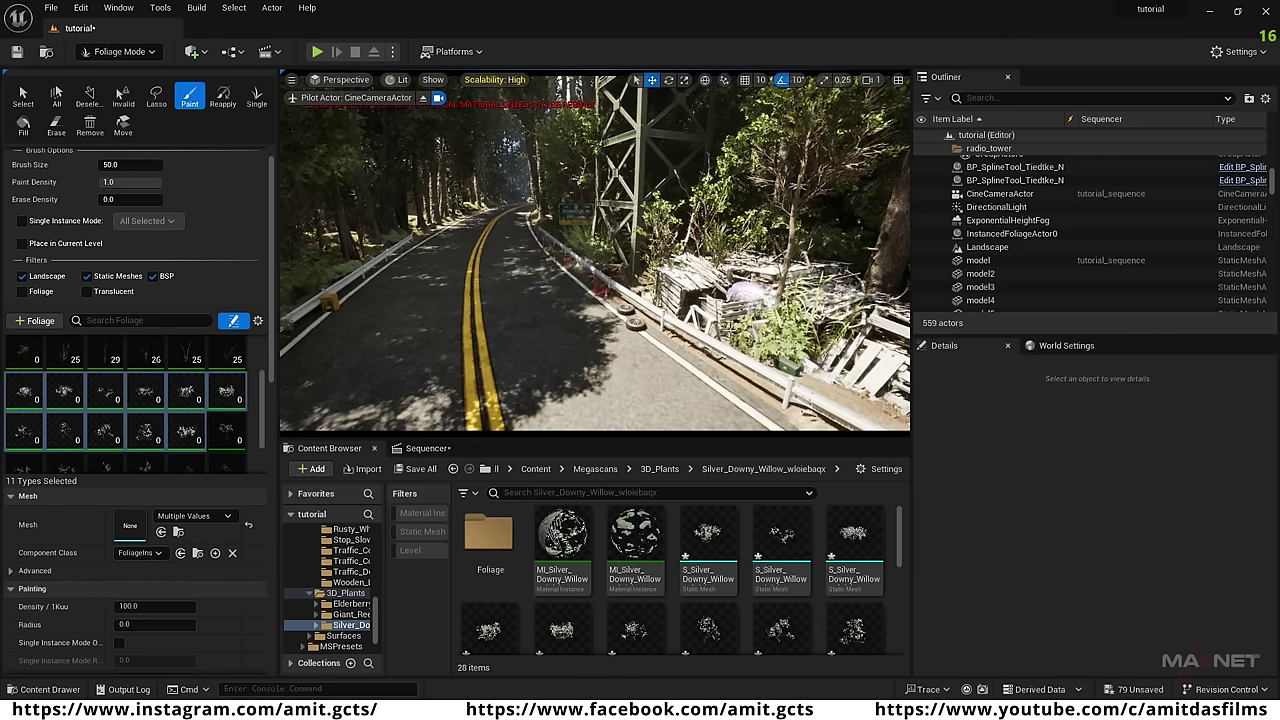
Set the density of the eleven Silver Downy Willow types to 20 and paint them among the roadside plants.
{"action": "right_click_drag", "start_coordinate": [746, 290], "coordinate": [840, 305]}
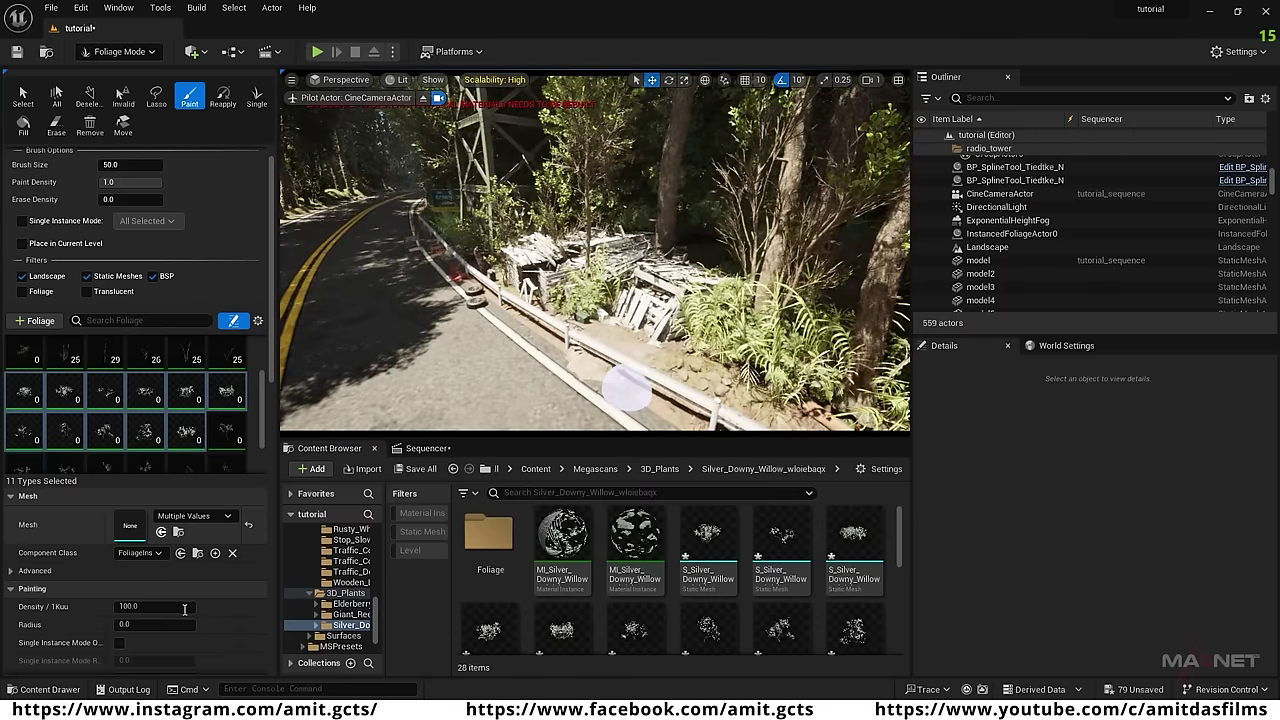
{"action": "scroll", "coordinate": [184, 608], "scroll_direction": "down", "scroll_amount": 1}
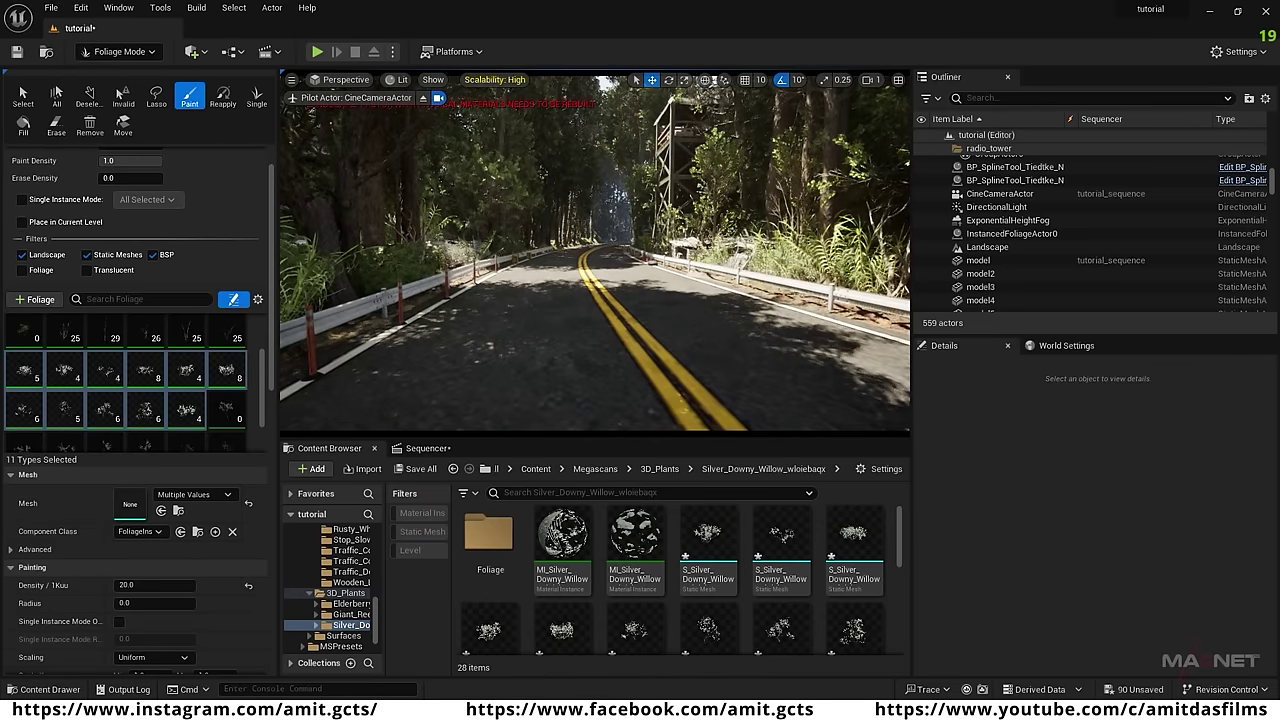
{"action": "right_click_drag", "start_coordinate": [722, 356], "coordinate": [830, 356]}
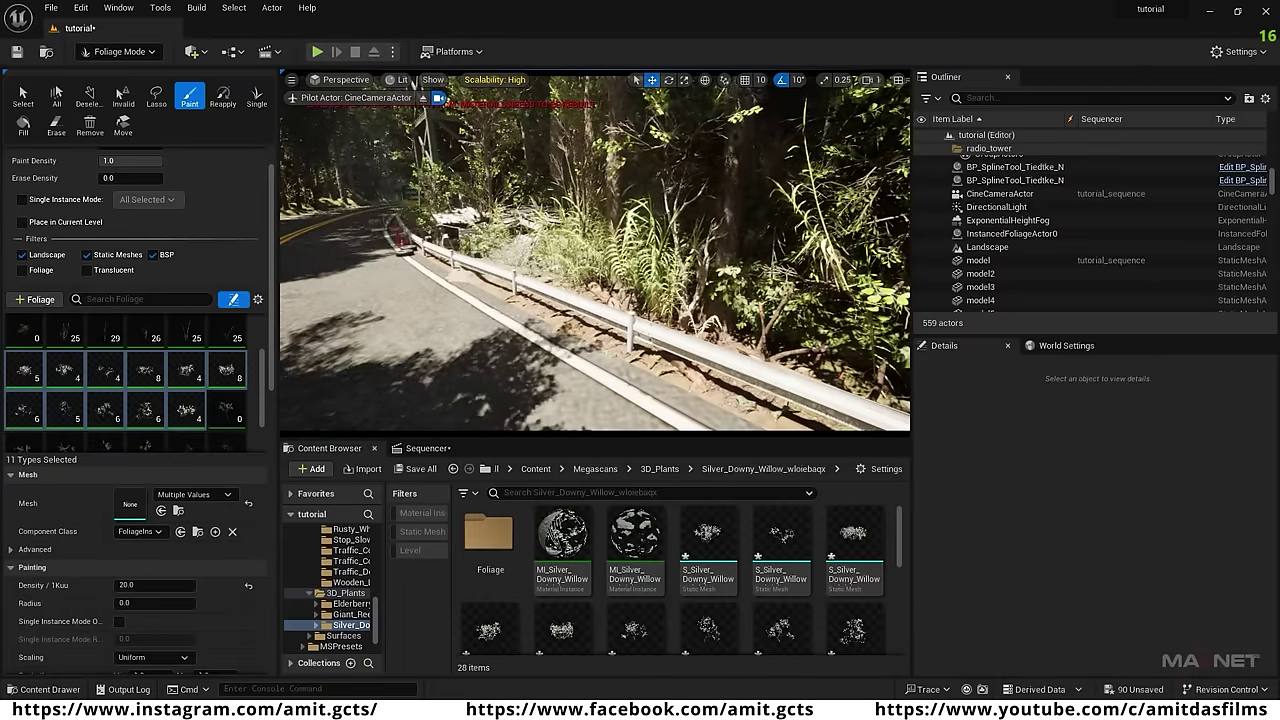
{"action": "scroll", "coordinate": [97, 379], "scroll_direction": "up", "scroll_amount": 2}
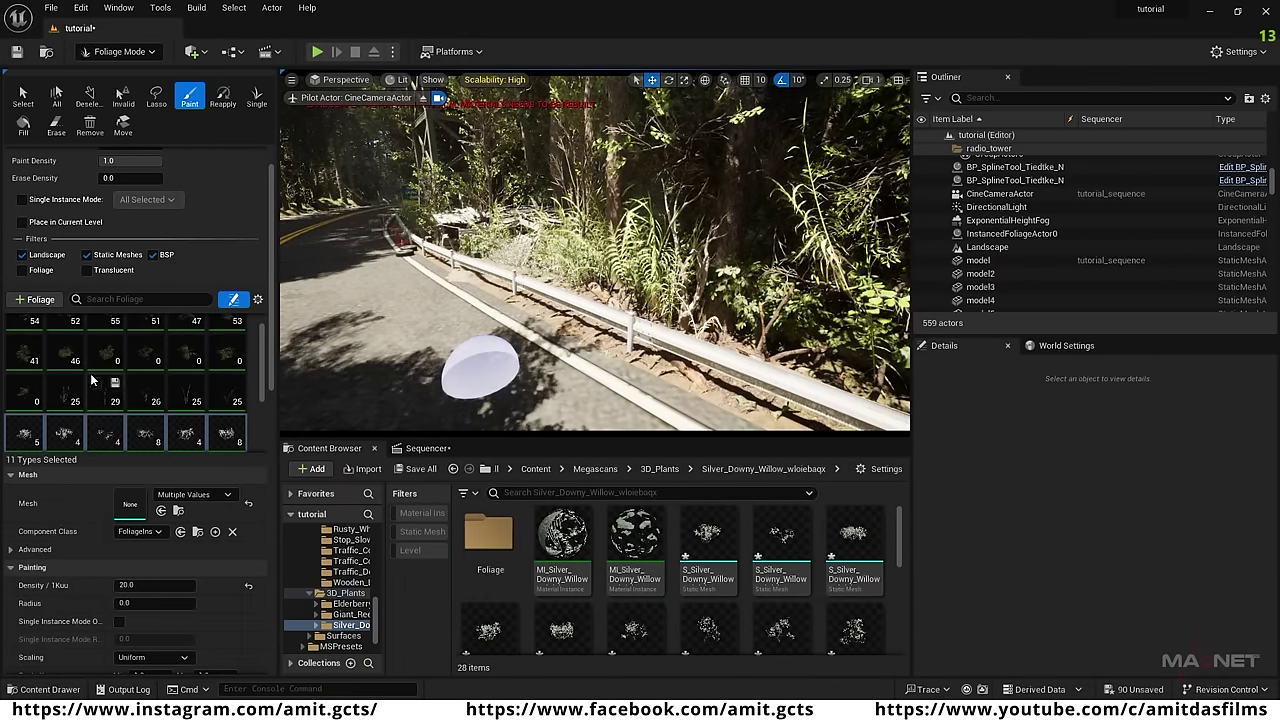
{"action": "scroll", "coordinate": [100, 432], "scroll_direction": "down", "scroll_amount": 1}
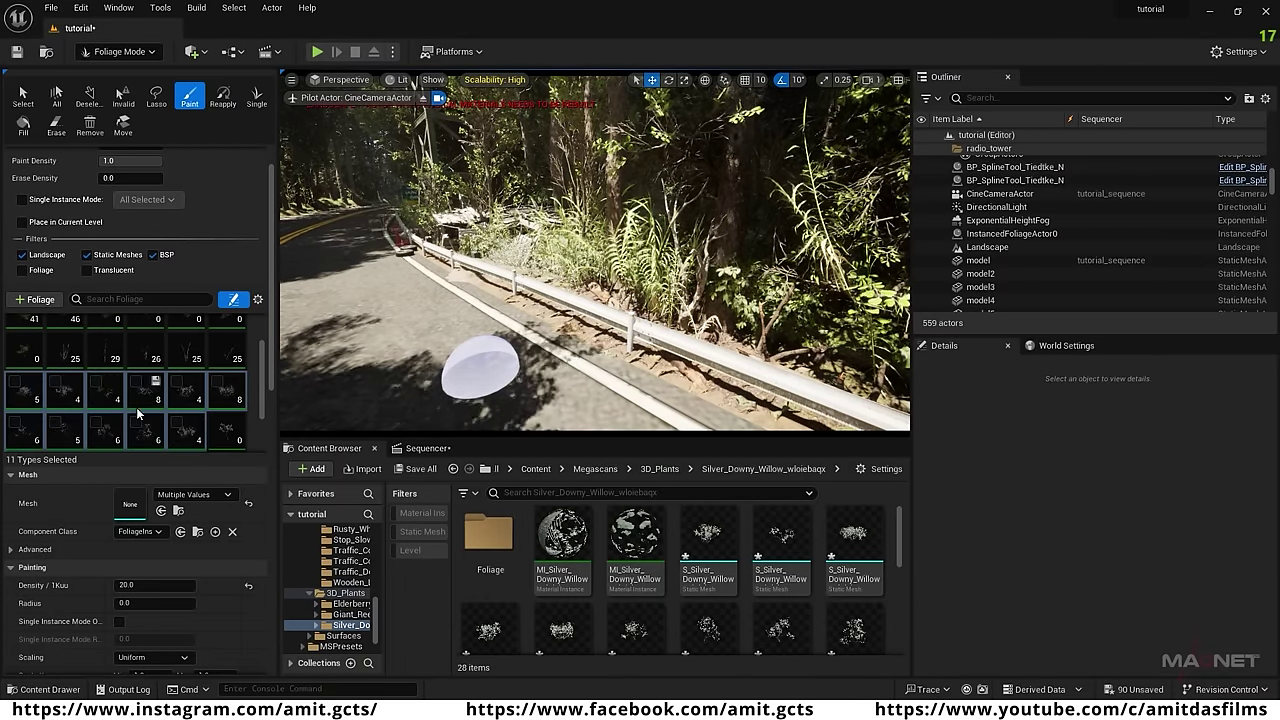
Select and activate only the five Giant Reed types and erase excess reeds behind the guardrail on both sides of the road.
{"action": "scroll", "coordinate": [152, 412], "scroll_direction": "up", "scroll_amount": 1}
{"action": "left_click", "coordinate": [234, 388]}
{"action": "left_click", "coordinate": [57, 391], "text": "shift"}
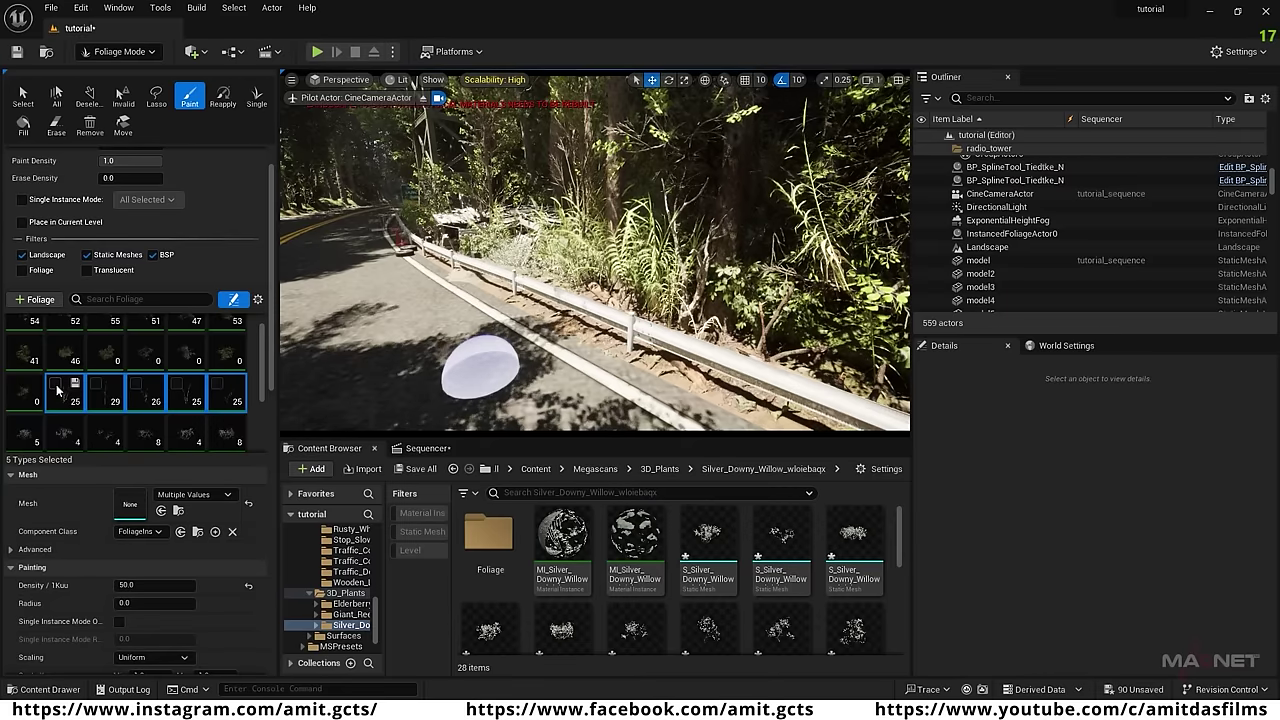
{"action": "left_click", "coordinate": [56, 386]}
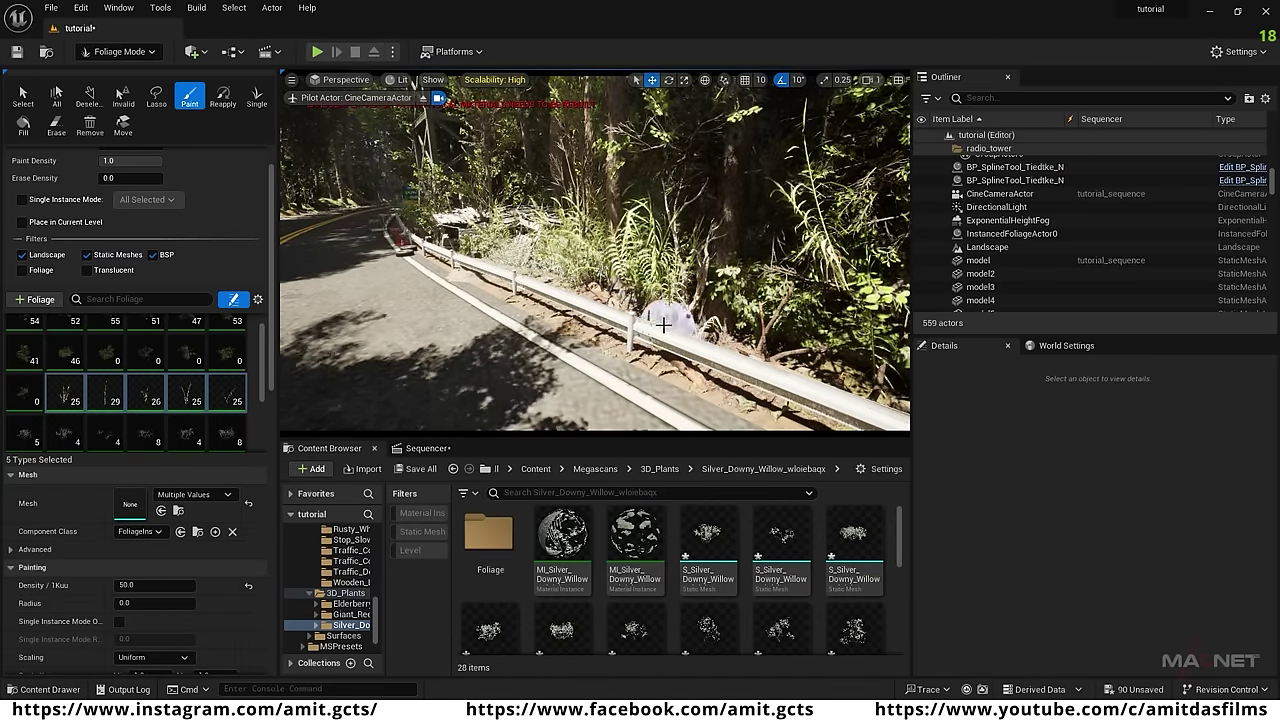
{"action": "left_click_drag", "start_coordinate": [663, 324], "coordinate": [641, 303], "text": "shift"}
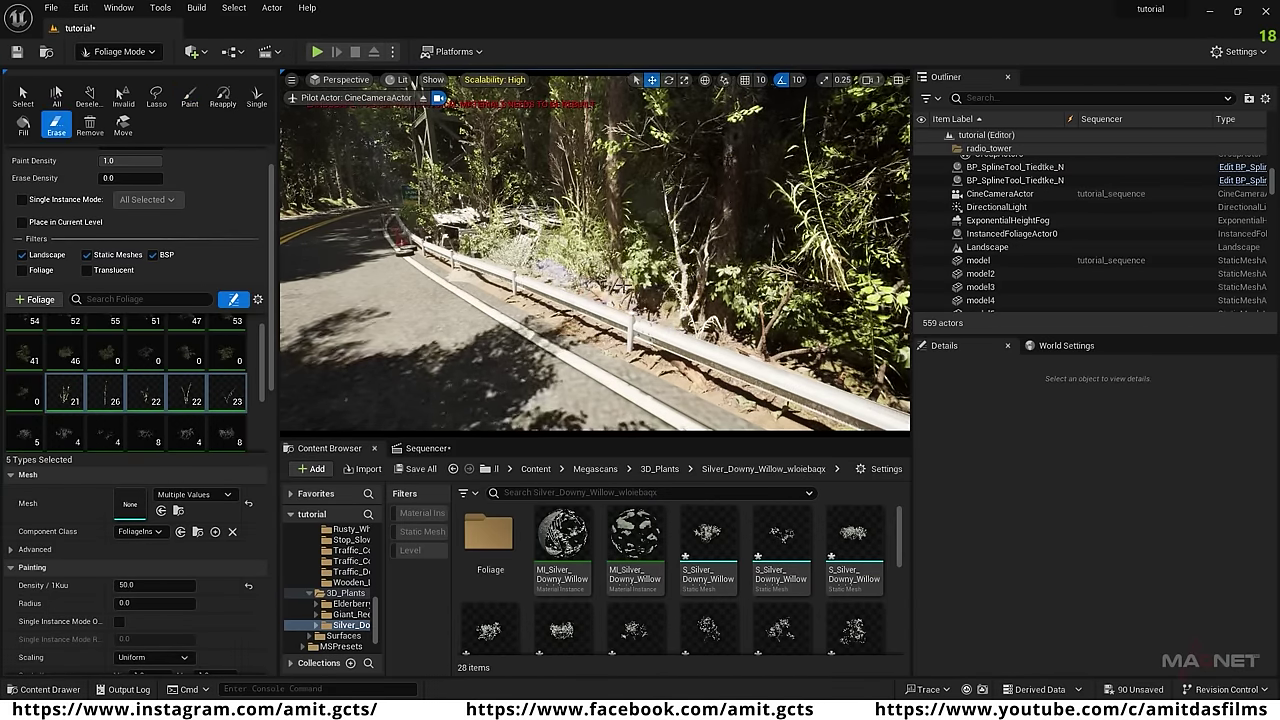
{"action": "mouse_move", "coordinate": [727, 337]}
{"action": "left_mouse_down"}
{"action": "mouse_move", "coordinate": [846, 357]}
{"action": "mouse_move", "coordinate": [859, 371]}
{"action": "left_mouse_up"}
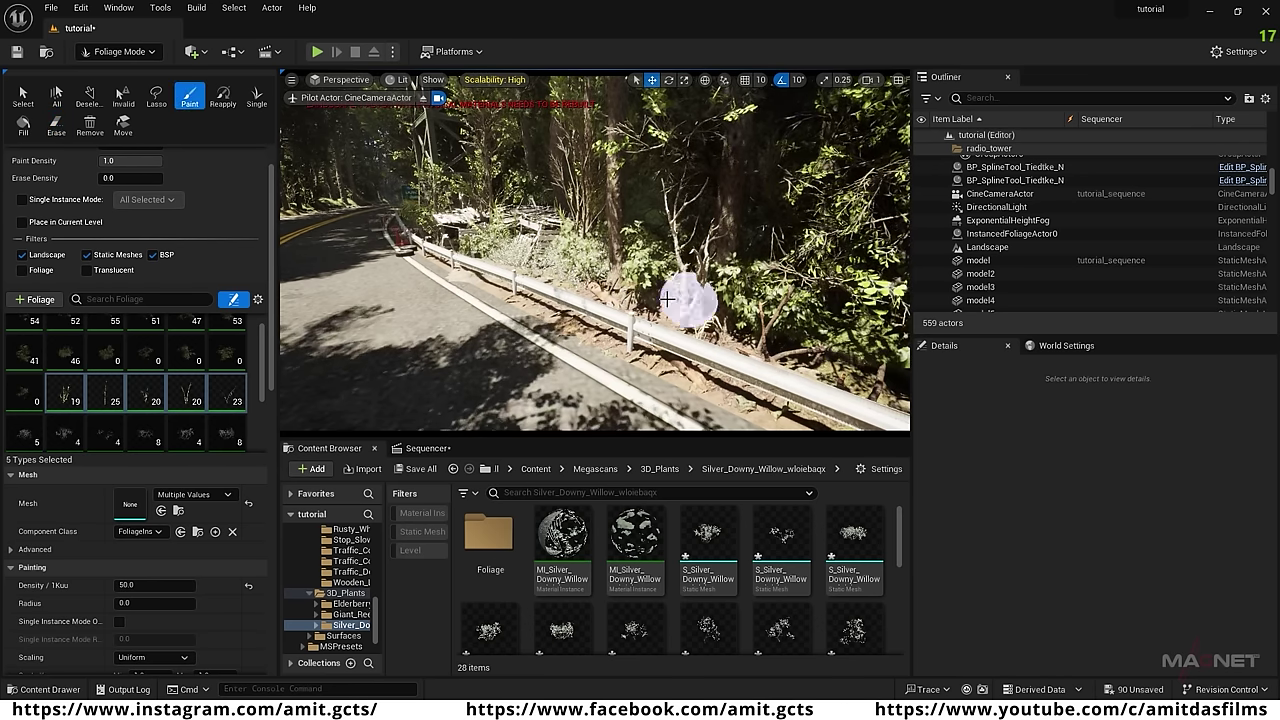
{"action": "right_click_drag", "start_coordinate": [689, 301], "coordinate": [900, 305]}
{"action": "right_click_drag", "start_coordinate": [689, 301], "coordinate": [560, 301]}
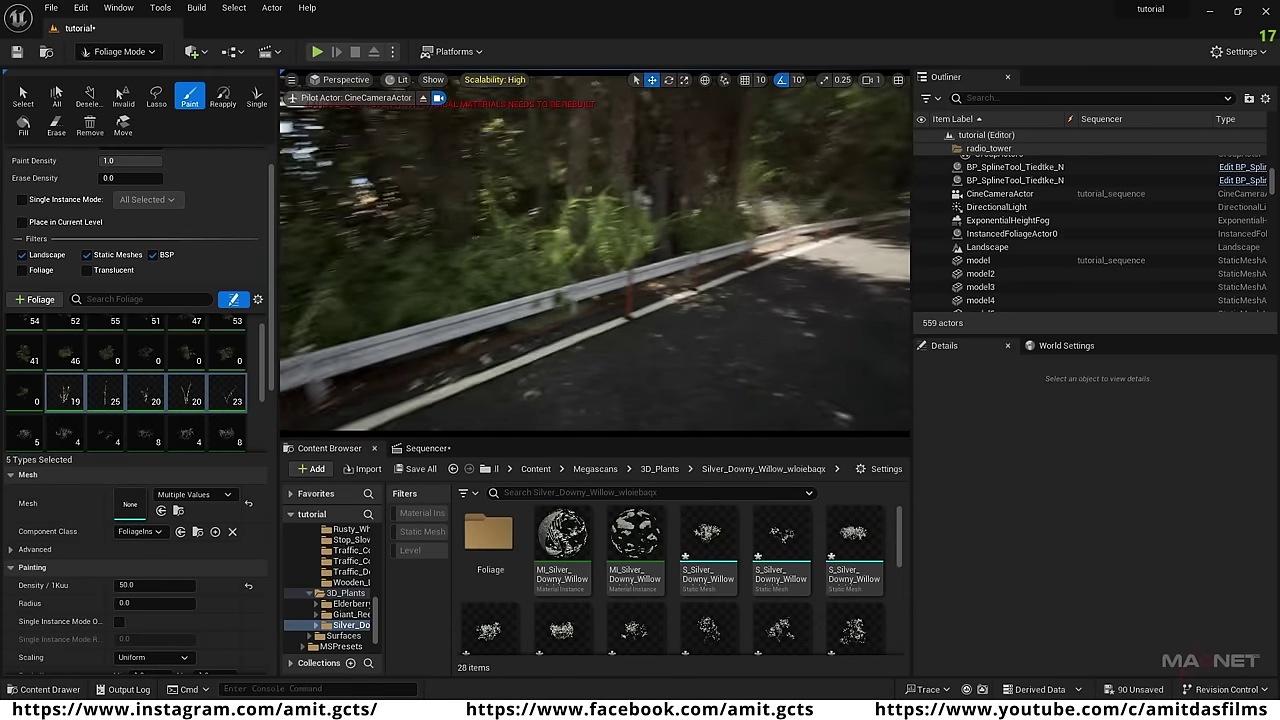
{"action": "left_click_drag", "start_coordinate": [708, 260], "coordinate": [662, 284], "text": "shift"}
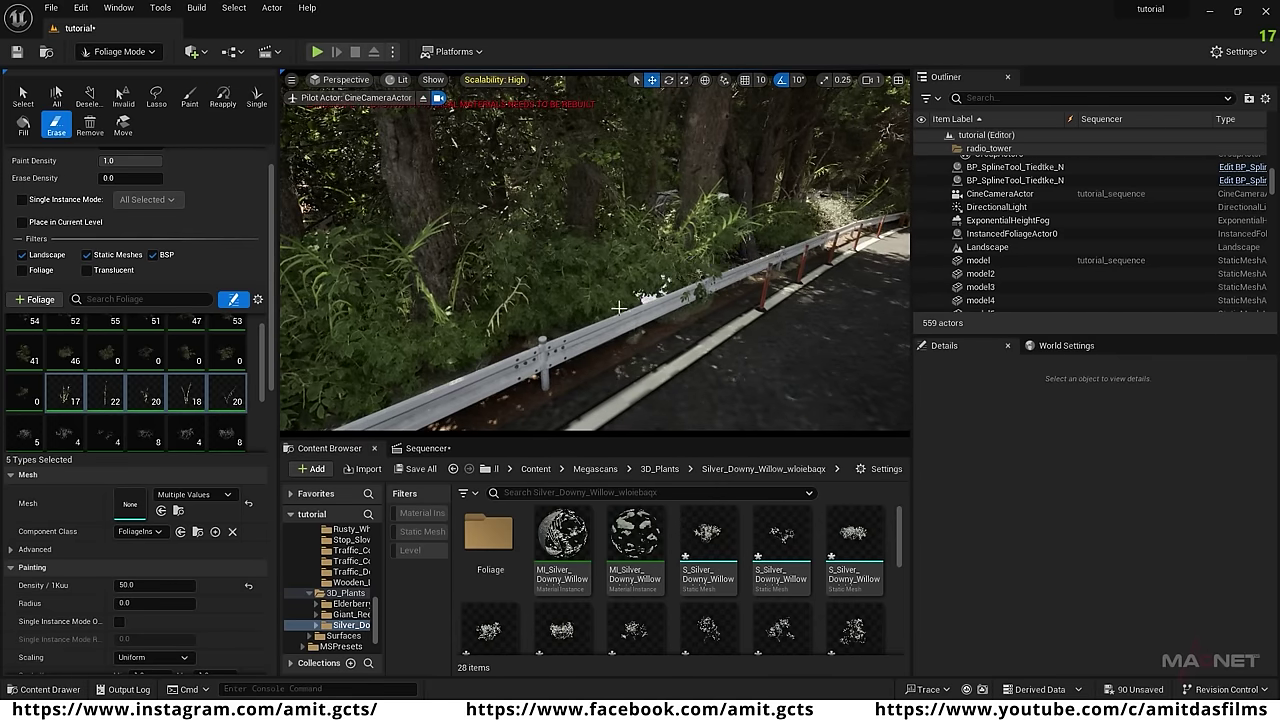
{"action": "key", "text": "shift"}
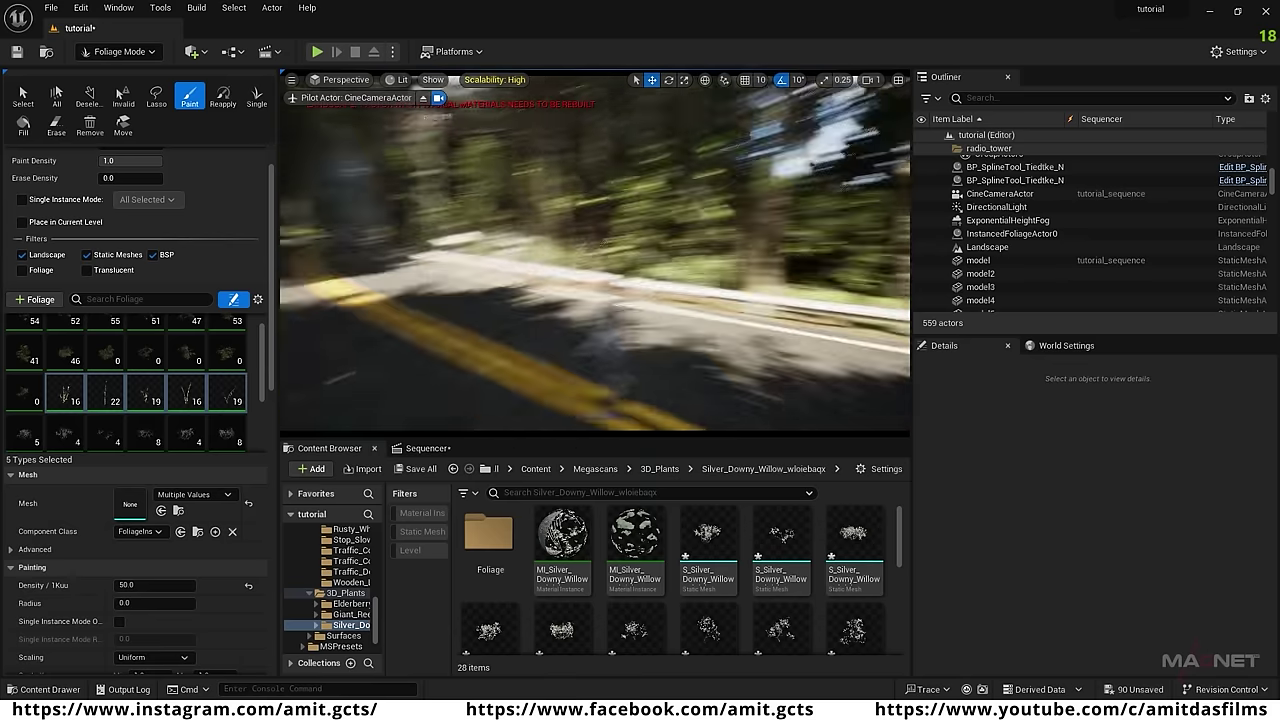
Switch the level editor from Foliage mode back to Selection mode.
{"action": "mouse_move", "coordinate": [615, 340]}
{"action": "right_mouse_down"}
{"action": "mouse_move", "coordinate": [460, 340]}
{"action": "mouse_move", "coordinate": [460, 305]}
{"action": "mouse_move", "coordinate": [475, 300]}
{"action": "mouse_move", "coordinate": [475, 330]}
{"action": "mouse_move", "coordinate": [475, 312]}
{"action": "mouse_move", "coordinate": [475, 330]}
{"action": "mouse_move", "coordinate": [500, 332]}
{"action": "right_mouse_up"}
{"action": "key", "text": "q"}
{"action": "key", "text": "e"}
{"action": "key", "text": "a"}
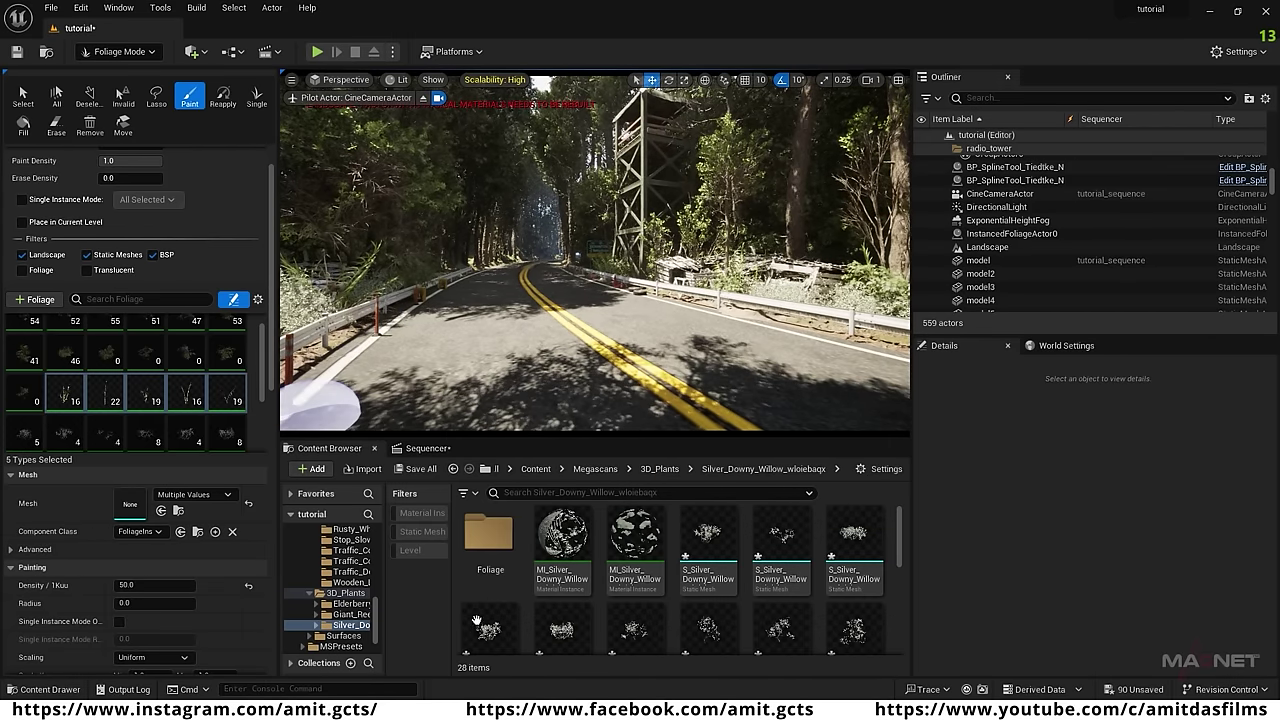
{"action": "left_click", "coordinate": [126, 54]}
{"action": "left_click", "coordinate": [130, 76]}
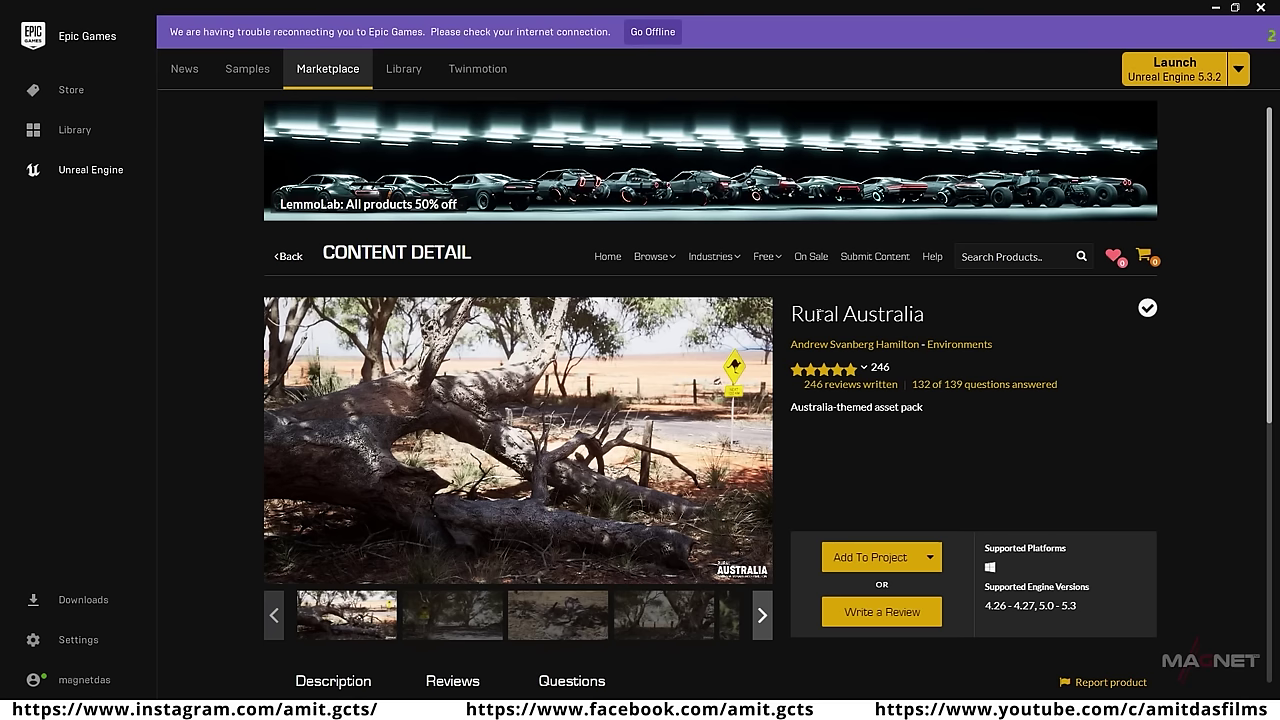
Switch to the Epic Games launcher and examine the Marketplace page titles of Rural Australia and Megascans - Forest Path.
{"action": "triple_click", "coordinate": [818, 313]}
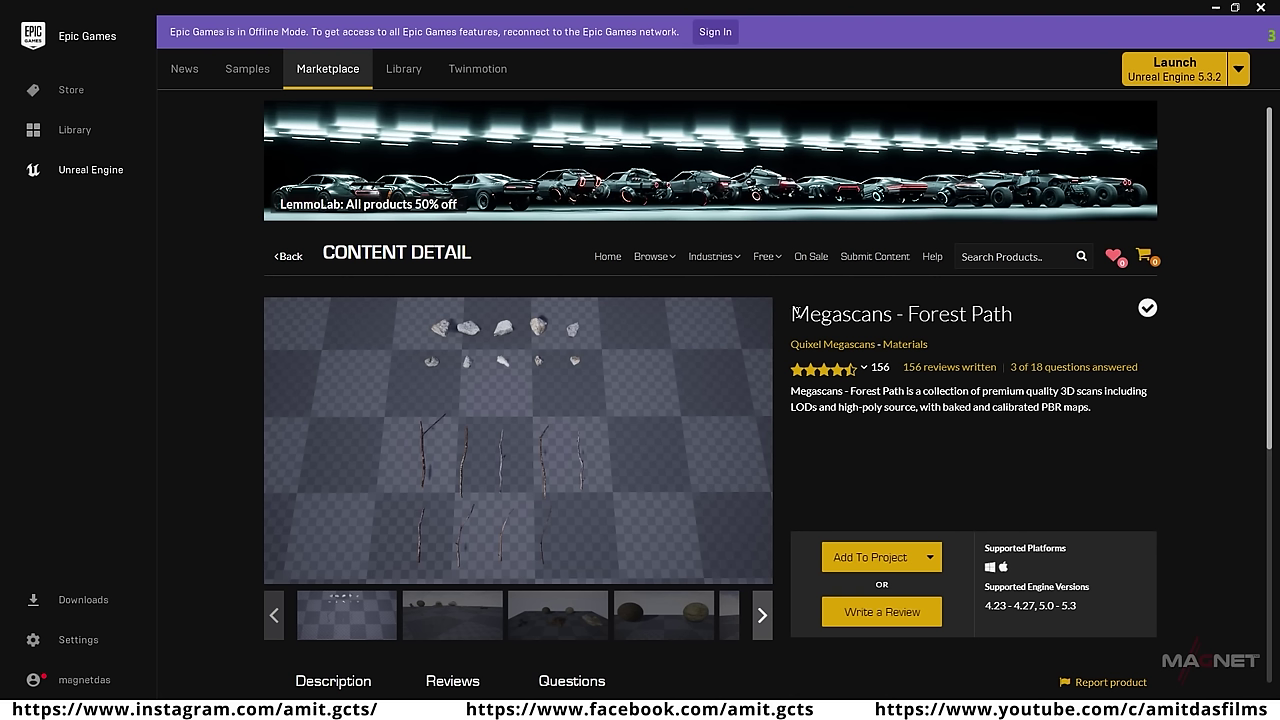
{"action": "left_click_drag", "start_coordinate": [795, 313], "coordinate": [1046, 319]}
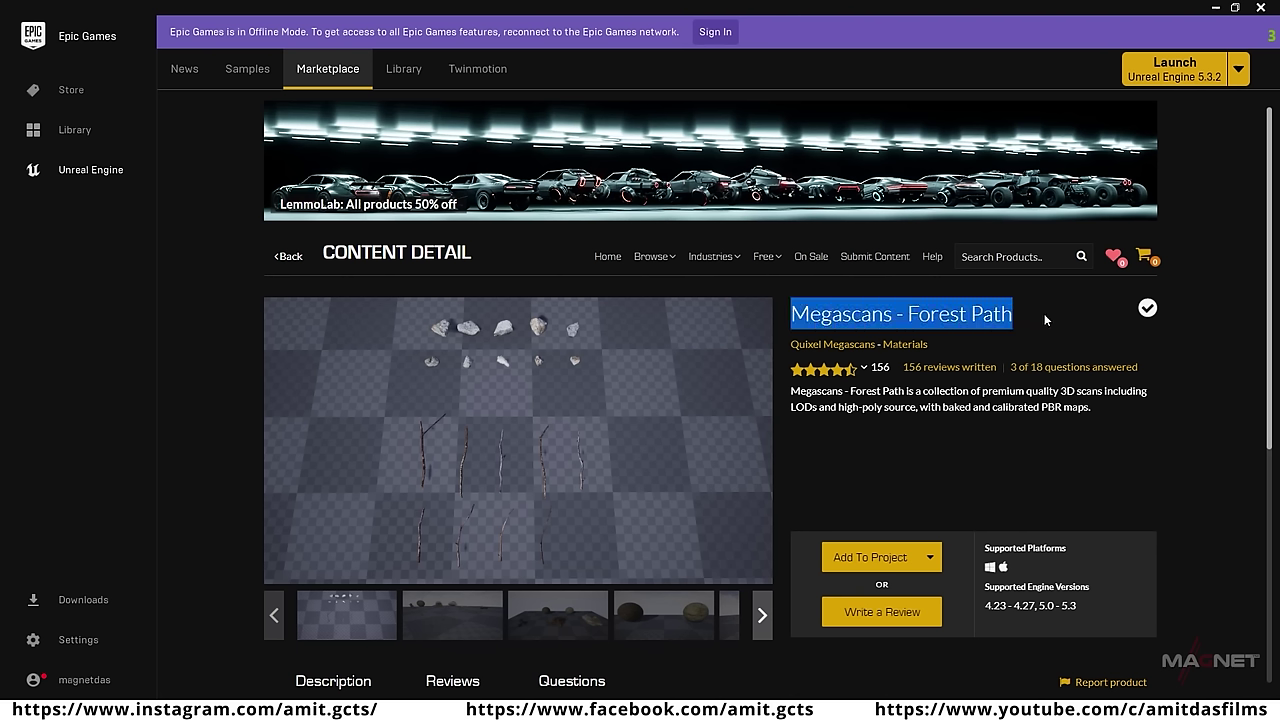
{"action": "left_click_drag", "start_coordinate": [787, 317], "coordinate": [973, 315]}
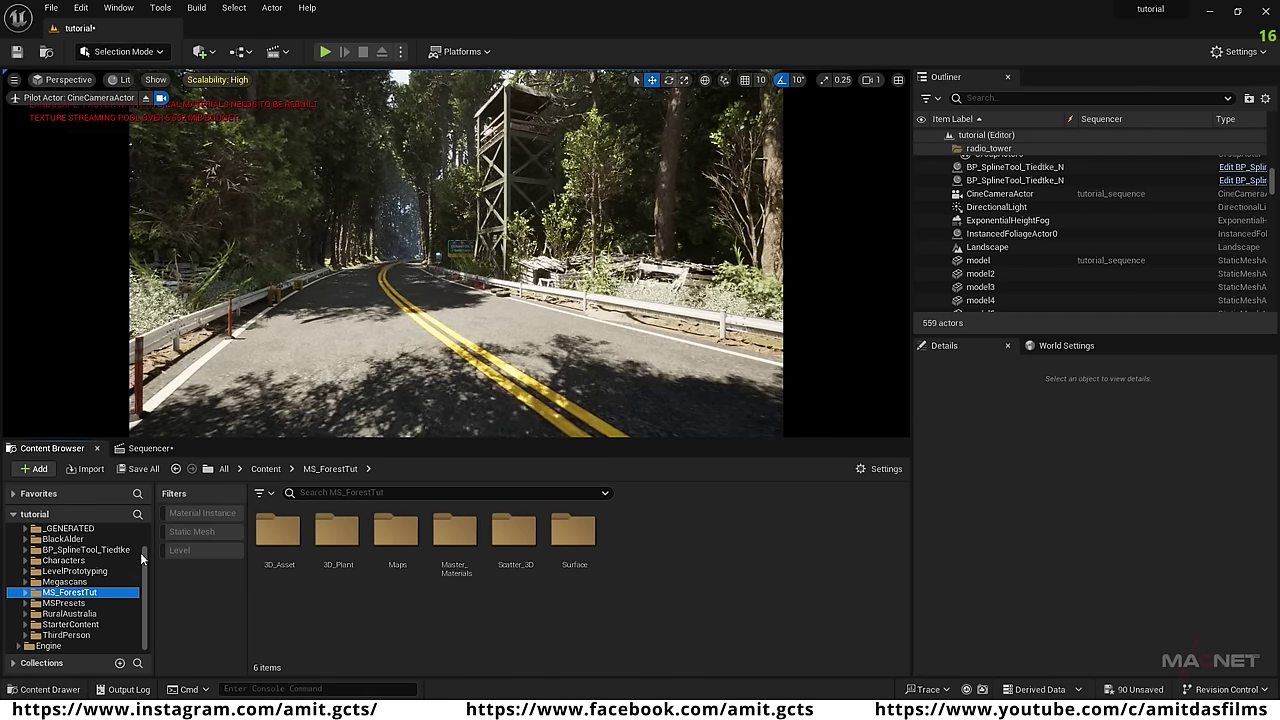
Filter the MS_ForestTut folder to static meshes and place the Aset_wood_stump_M and Aset_wood_stump_X stumps behind the guardrail near the wooden debris.
{"action": "left_click", "coordinate": [190, 532]}
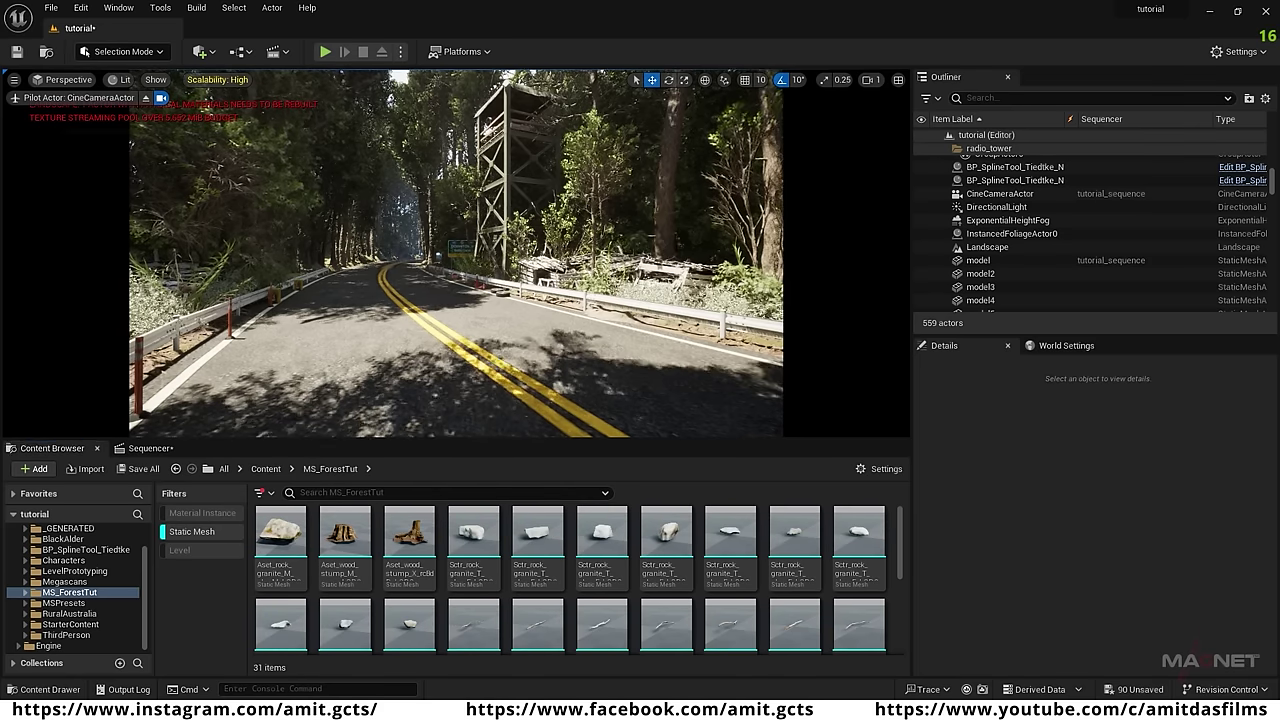
{"action": "key", "text": "w"}
{"action": "right_click_drag", "start_coordinate": [456, 253], "coordinate": [700, 285]}
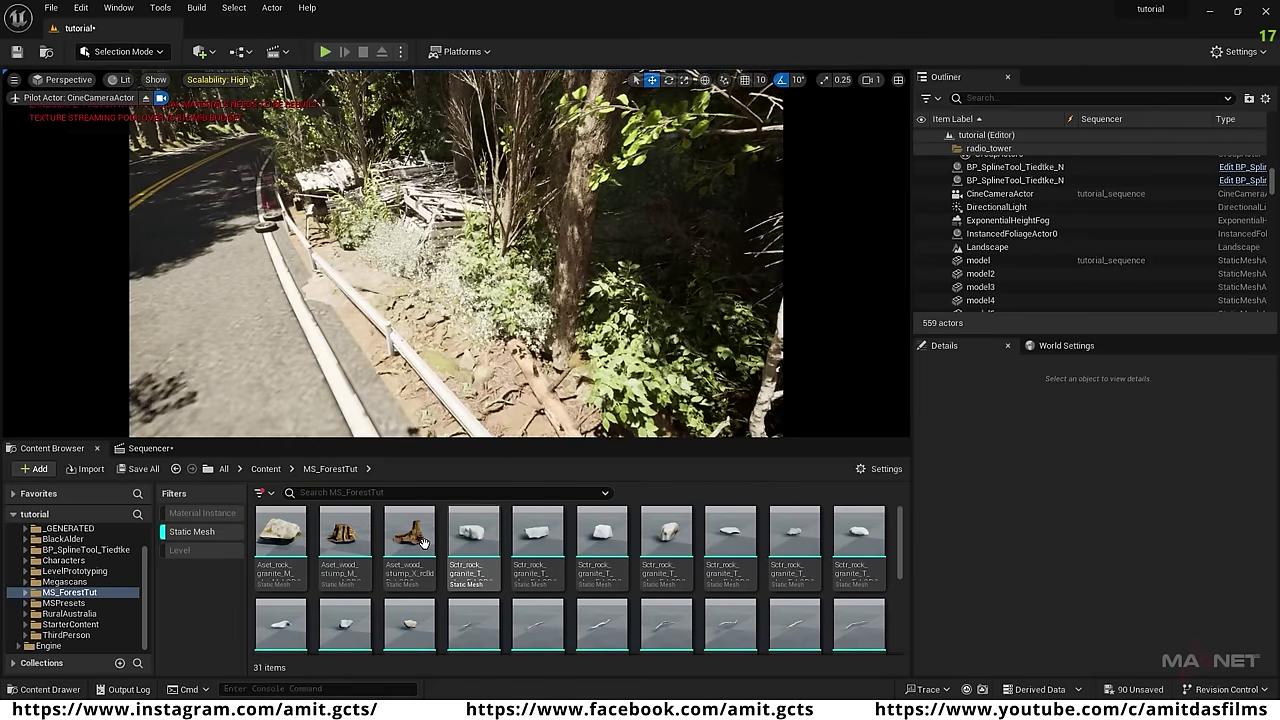
{"action": "left_click_drag", "start_coordinate": [344, 540], "coordinate": [424, 304]}
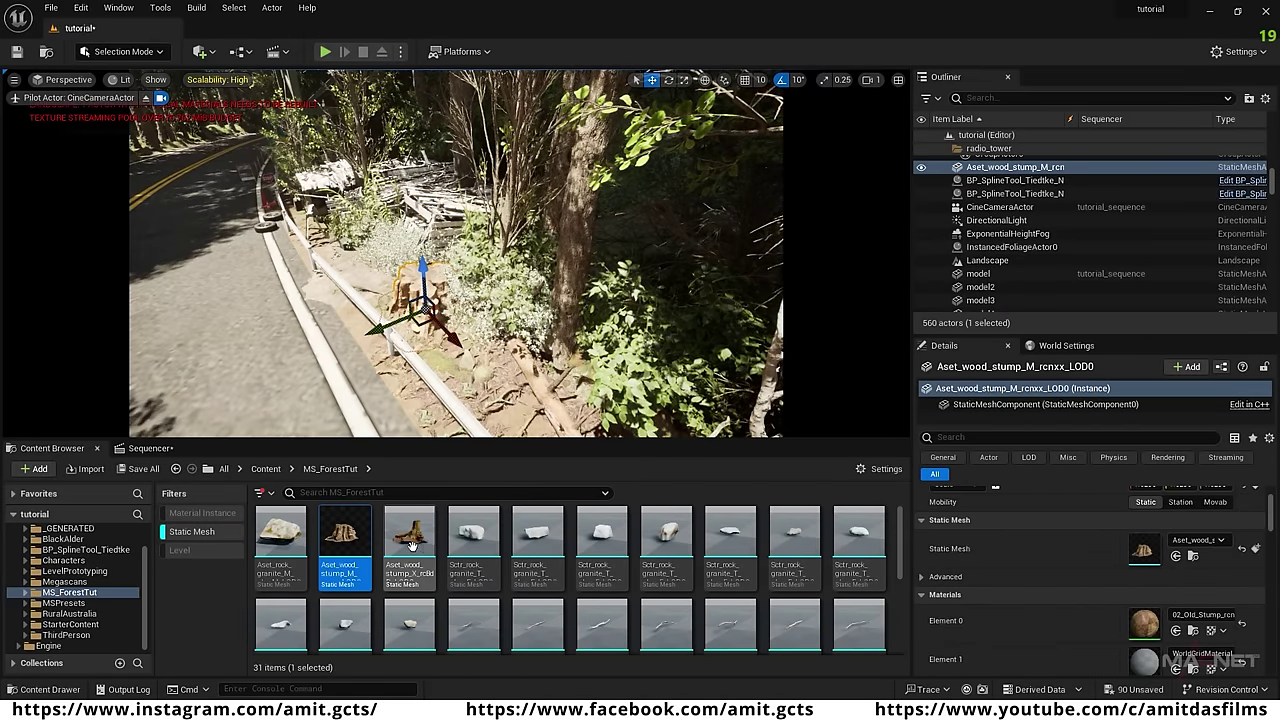
{"action": "left_click_drag", "start_coordinate": [393, 537], "coordinate": [367, 278]}
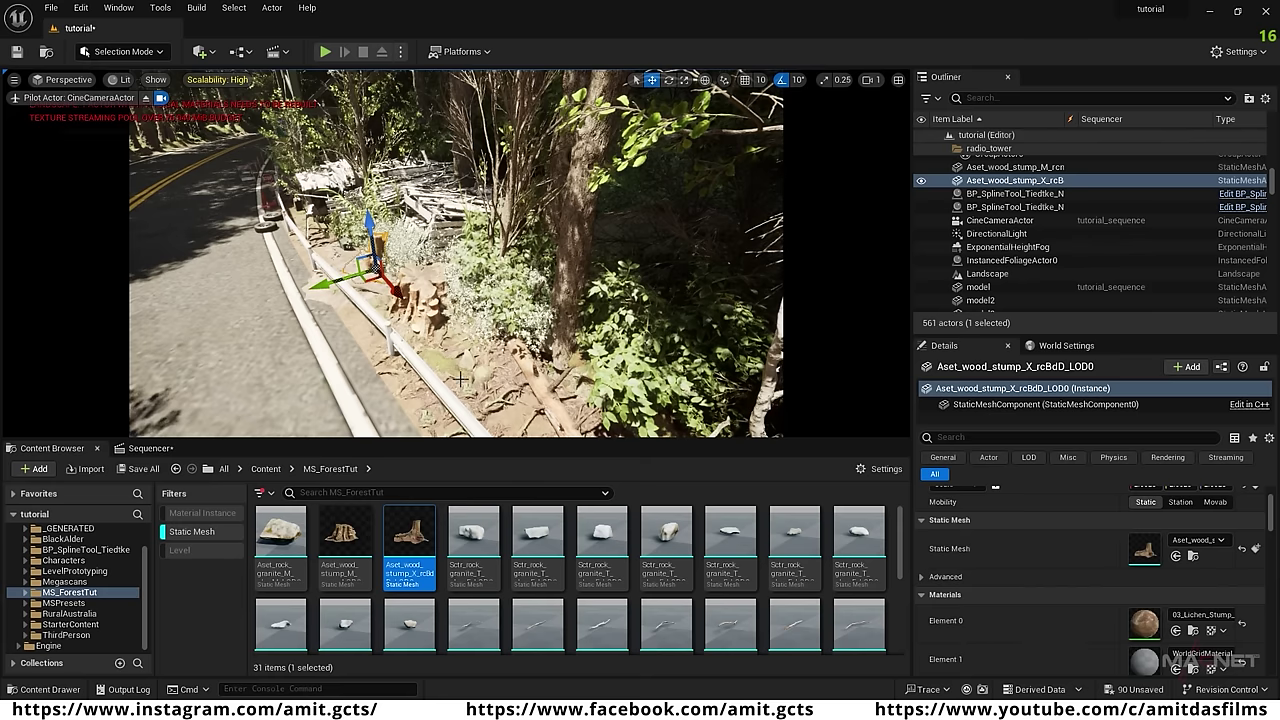
Return to Foliage mode and deactivate the five Giant Reed types in the foliage palette.
{"action": "scroll", "coordinate": [598, 645], "scroll_direction": "down", "scroll_amount": 5}
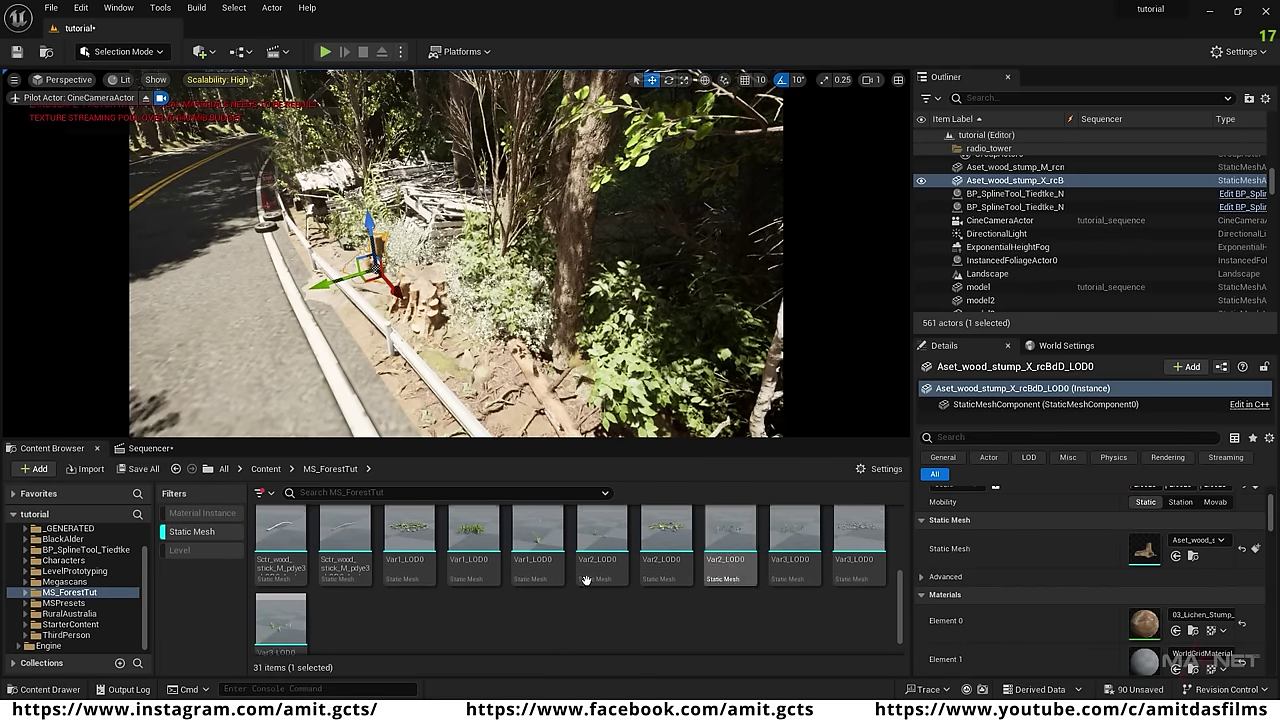
{"action": "scroll", "coordinate": [735, 583], "scroll_direction": "up", "scroll_amount": 3}
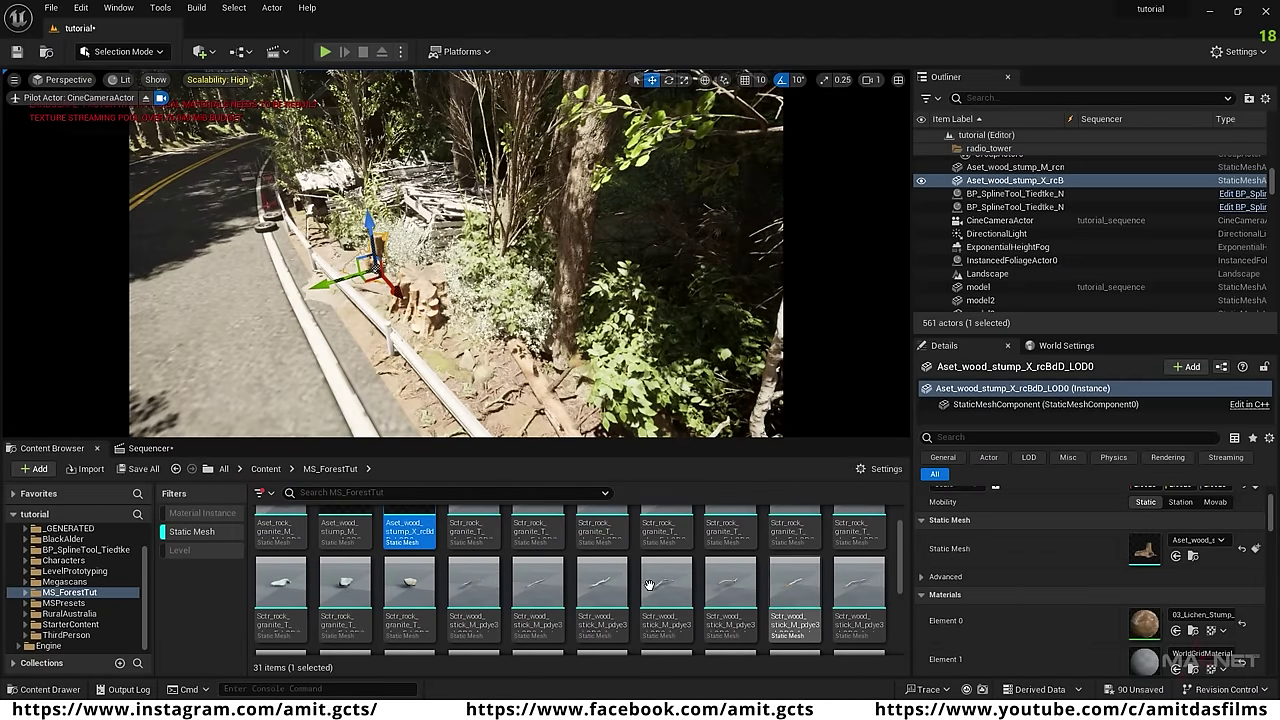
{"action": "scroll", "coordinate": [540, 588], "scroll_direction": "down", "scroll_amount": 1}
{"action": "left_click", "coordinate": [123, 51]}
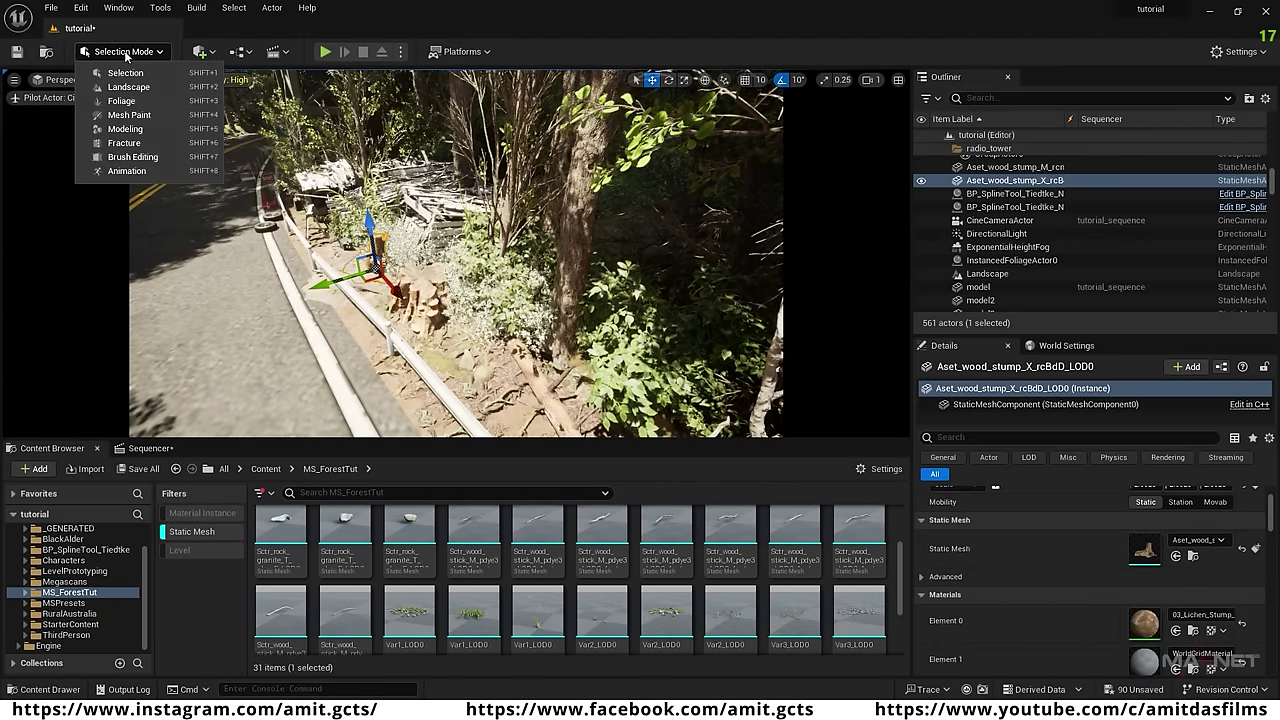
{"action": "left_click", "coordinate": [115, 103]}
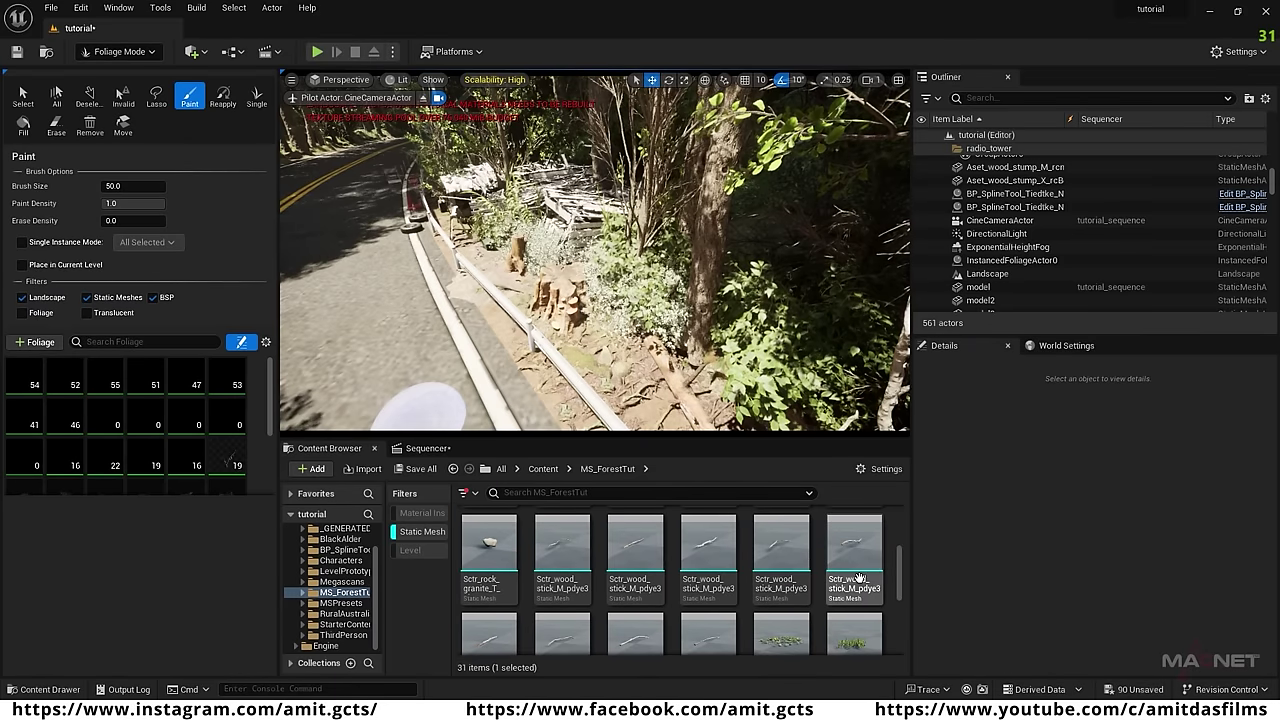
{"action": "scroll", "coordinate": [782, 620], "scroll_direction": "down", "scroll_amount": 1}
{"action": "scroll", "coordinate": [782, 620], "scroll_direction": "down", "scroll_amount": 3}
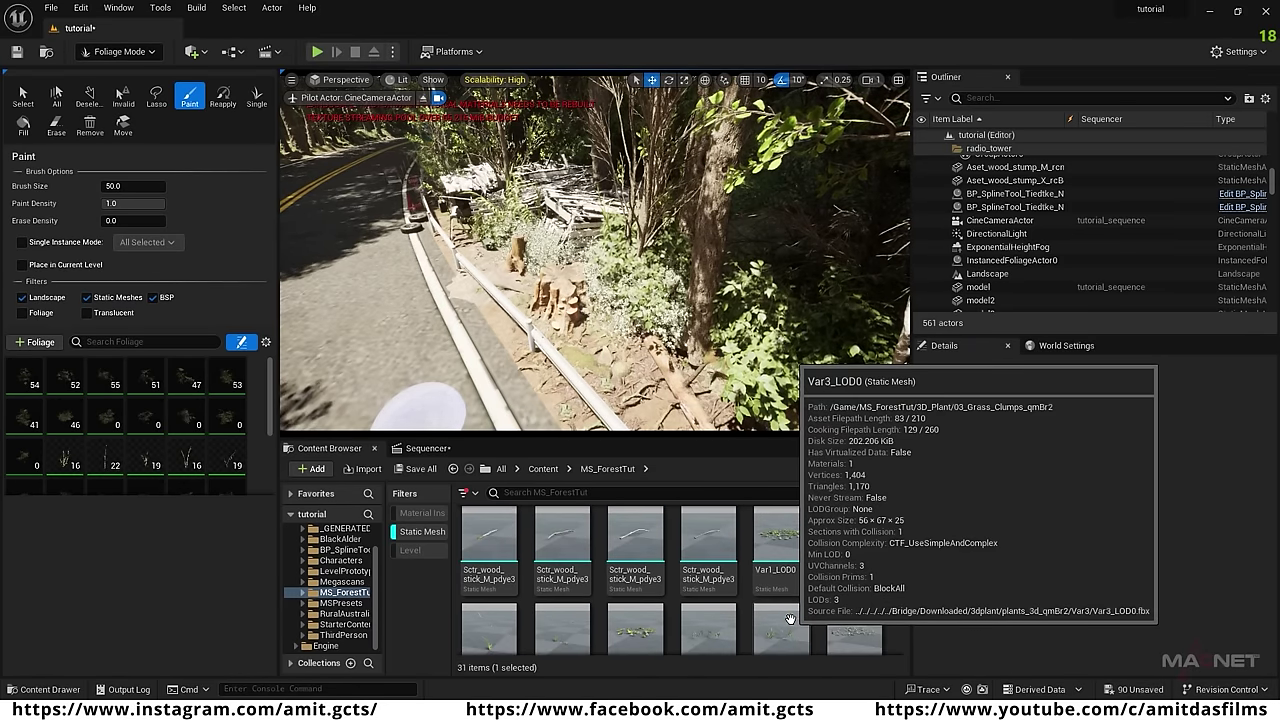
{"action": "left_click", "coordinate": [780, 545]}
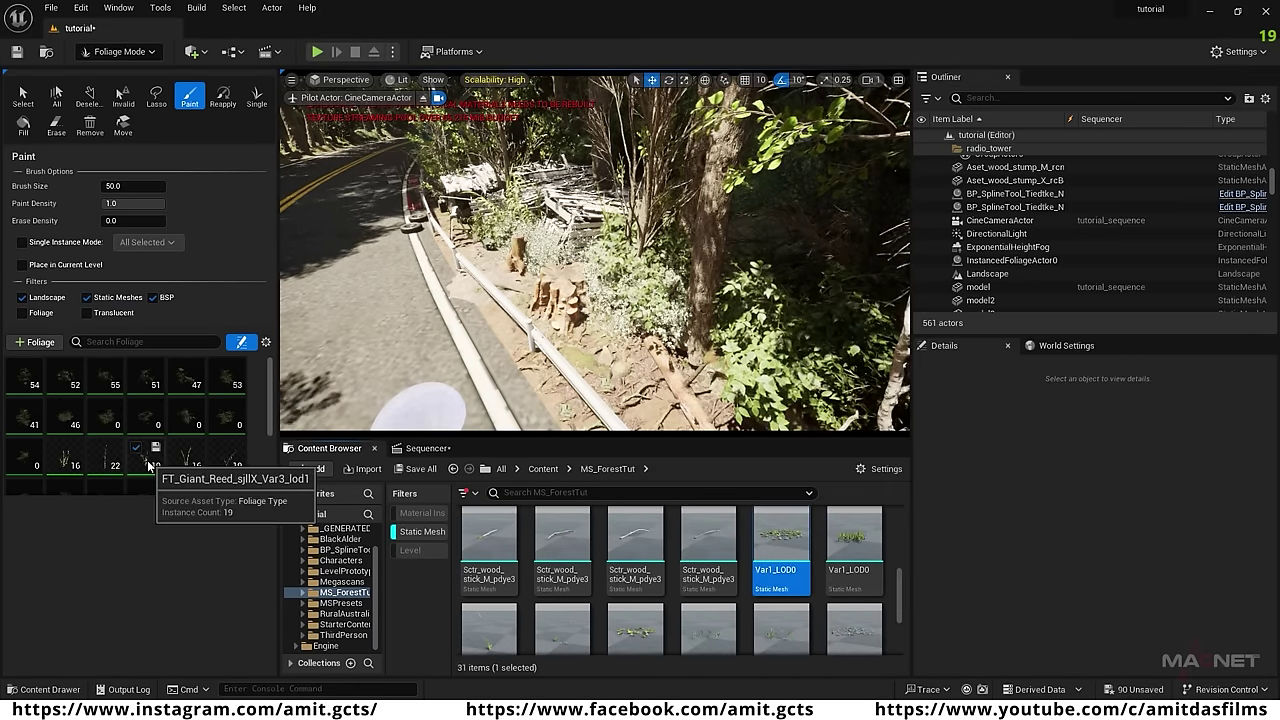
{"action": "left_click", "coordinate": [63, 458]}
{"action": "left_click", "coordinate": [228, 457], "text": "shift"}
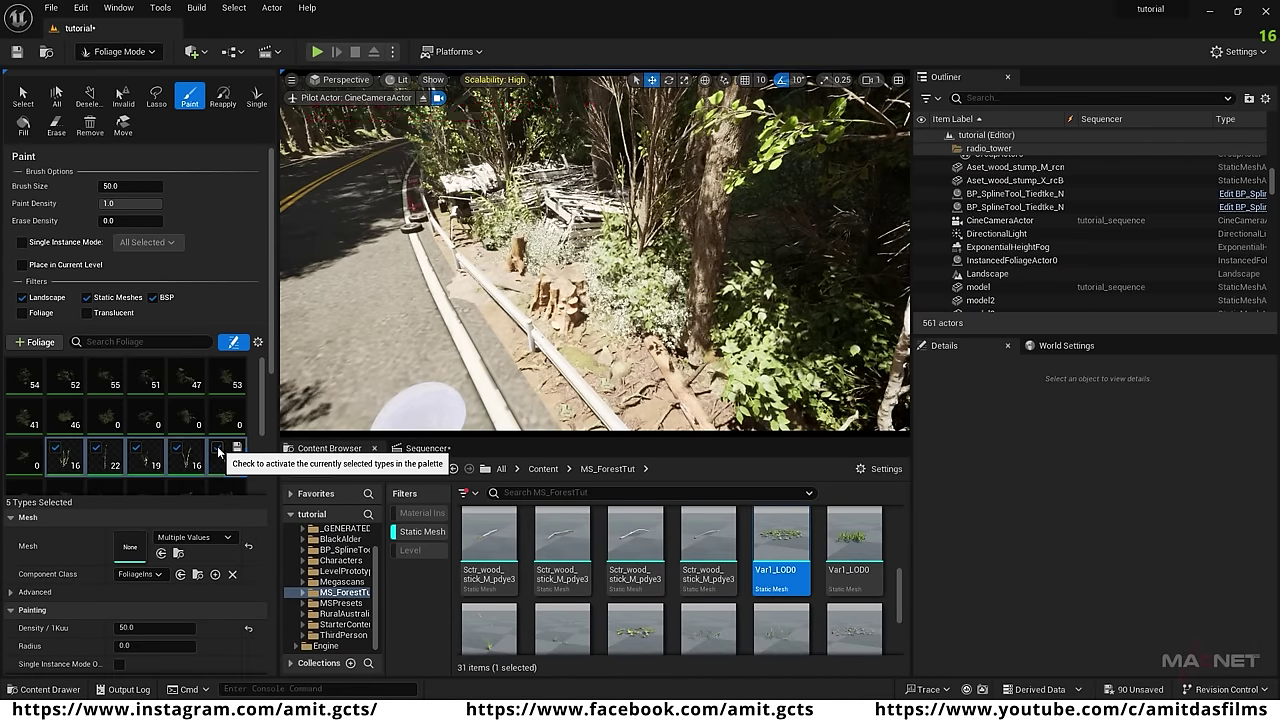
{"action": "scroll", "coordinate": [161, 445], "scroll_direction": "down", "scroll_amount": 5}
{"action": "left_click", "coordinate": [164, 447]}
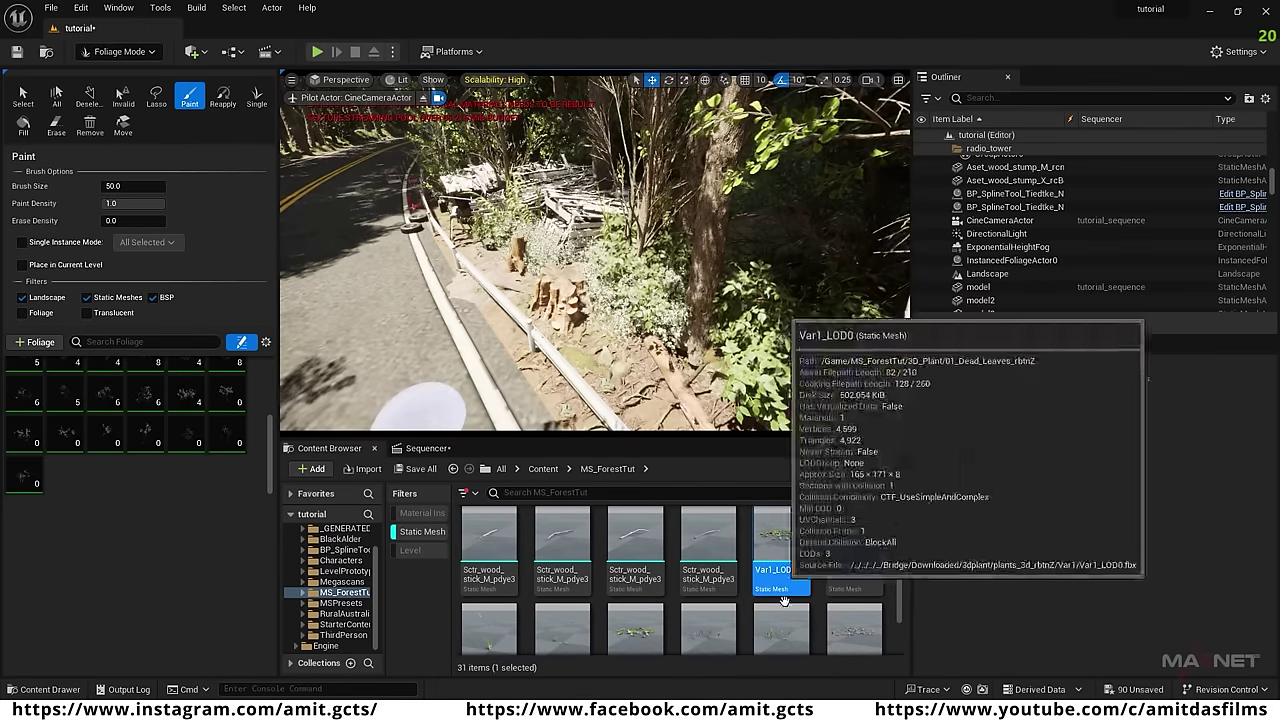
Add the Var1_LOD0 and Var3_LOD0 meshes from 01_Dead_Leaves_rbtnZ to the foliage palette.
{"action": "left_click_drag", "start_coordinate": [802, 597], "coordinate": [109, 479]}
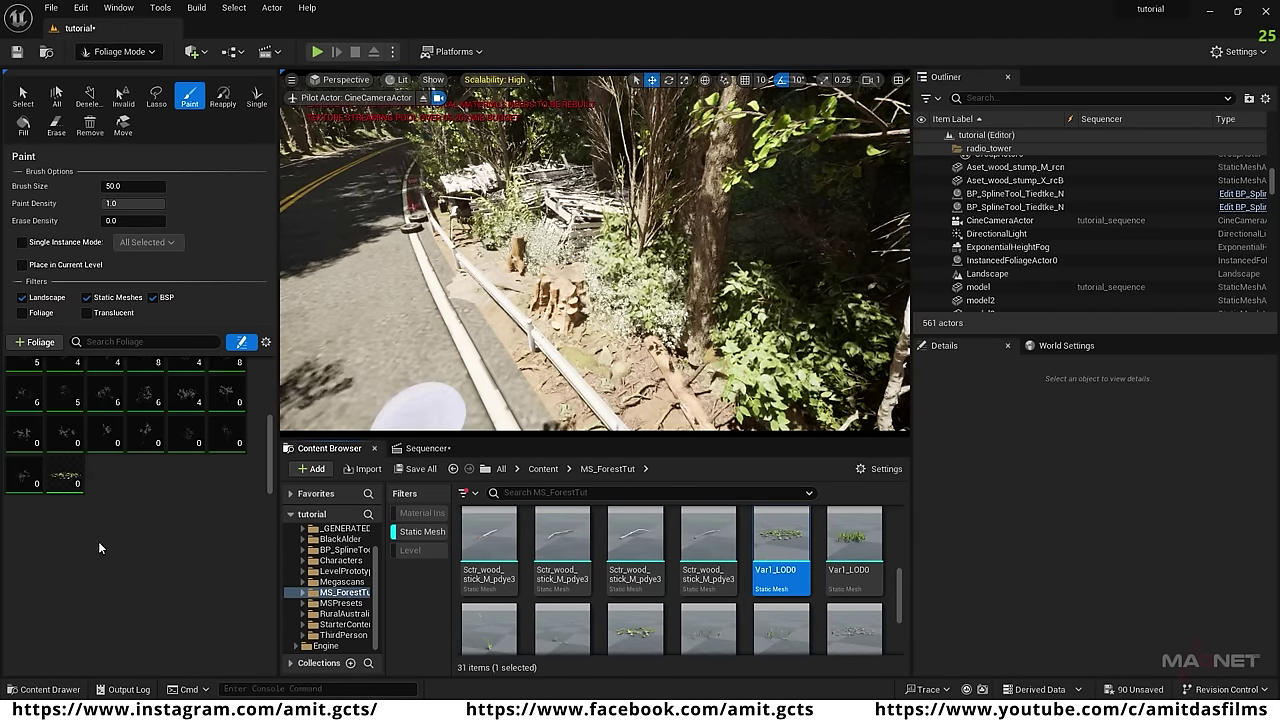
{"action": "left_click", "coordinate": [66, 474]}
{"action": "scroll", "coordinate": [65, 480], "scroll_direction": "down", "scroll_amount": 4}
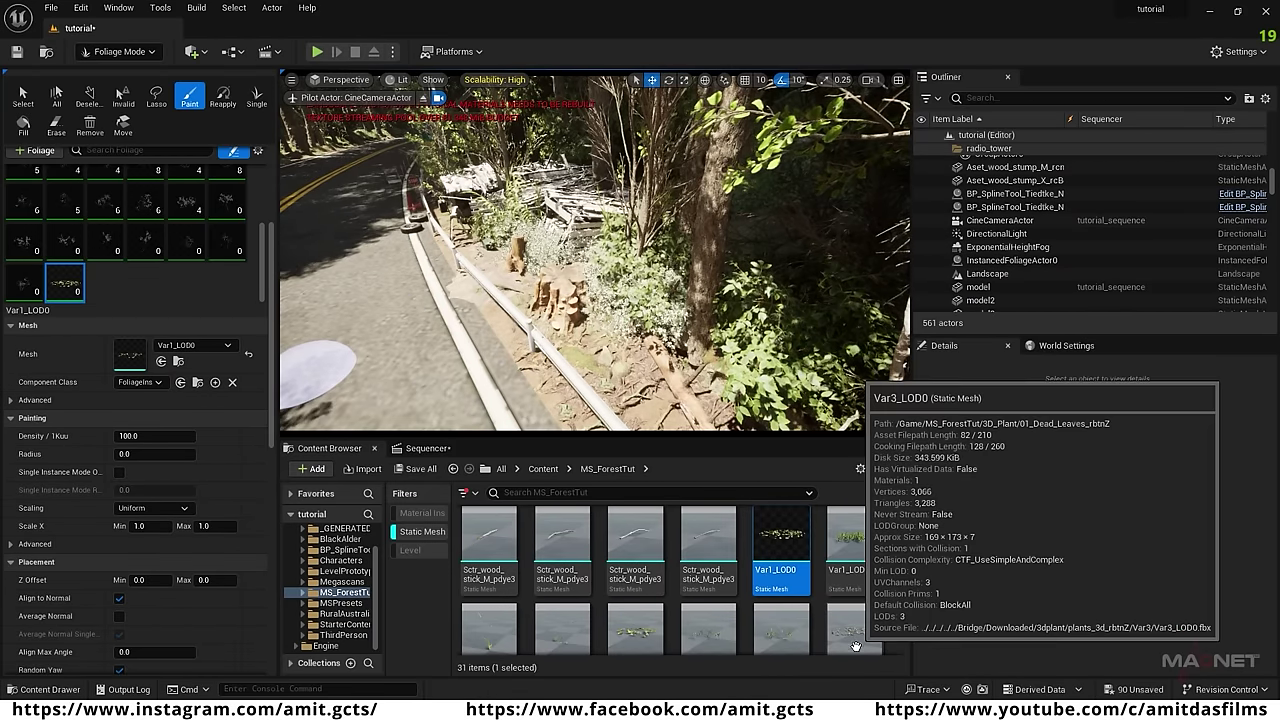
{"action": "left_click_drag", "start_coordinate": [856, 646], "coordinate": [129, 291]}
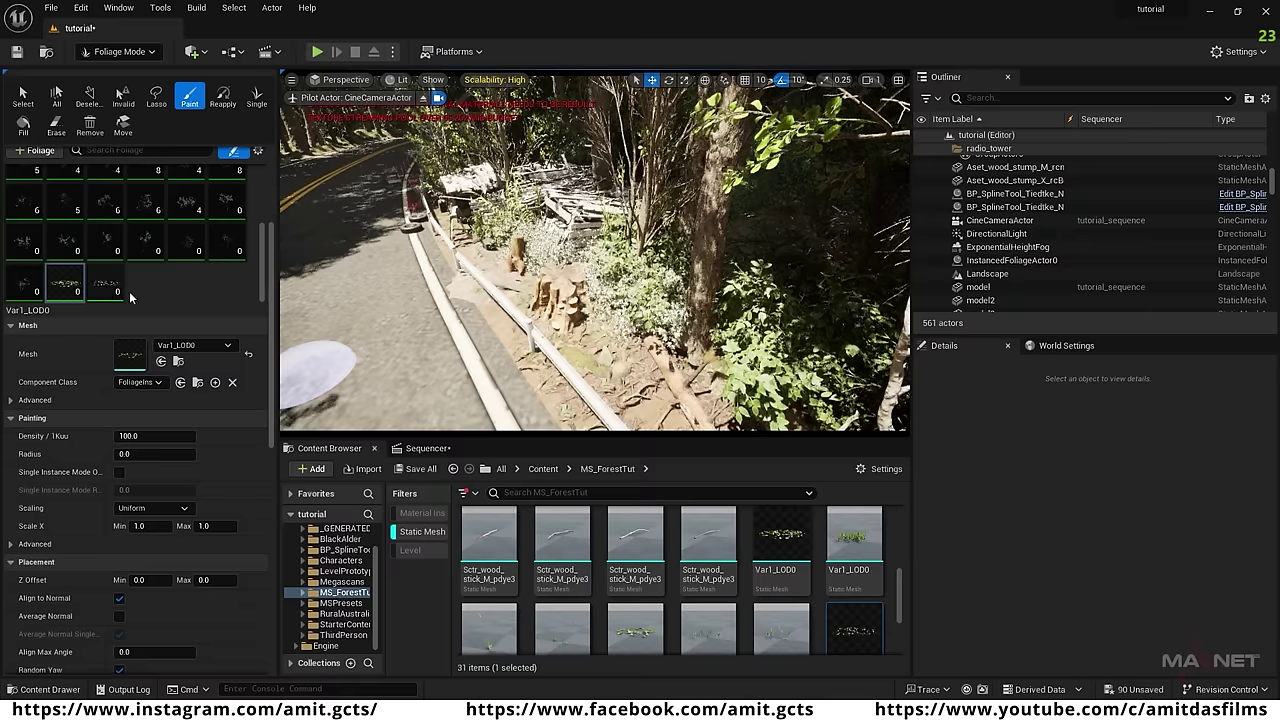
Set the density of both dead-leaf foliage types to 400 and disable Align to Normal for them.
{"action": "left_click", "coordinate": [72, 284], "text": "ctrl"}
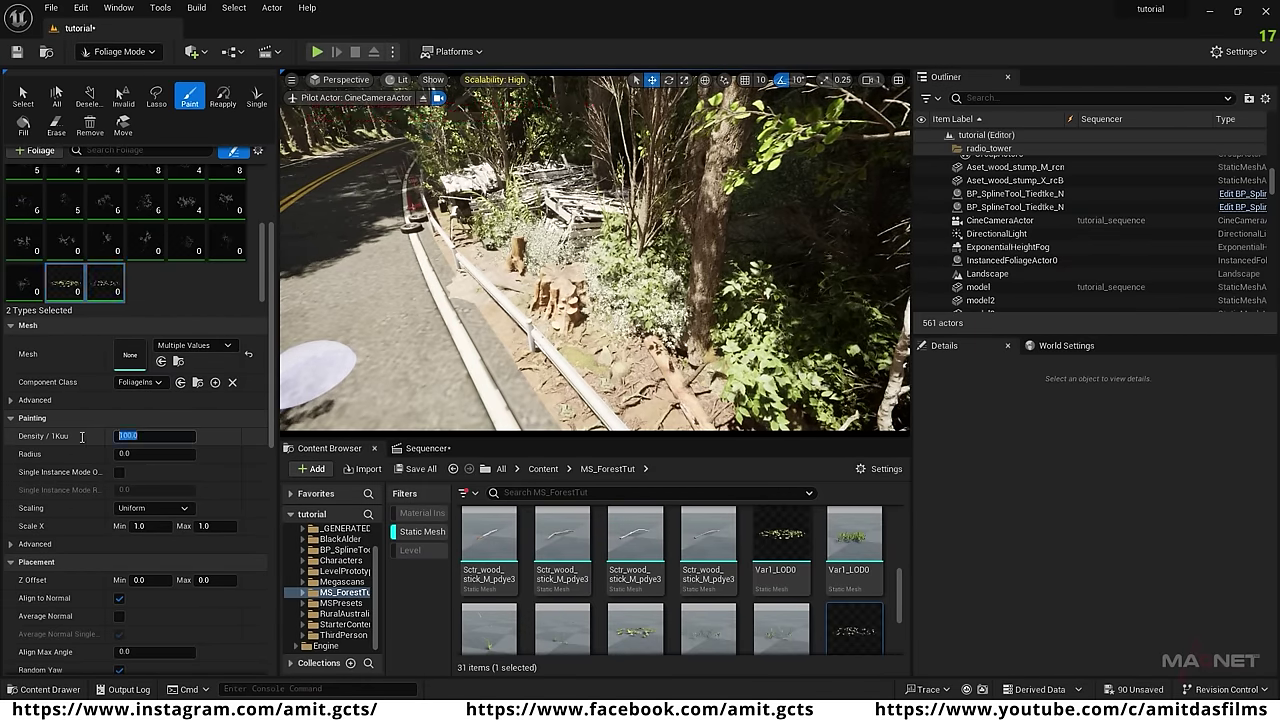
{"action": "type", "text": "400"}
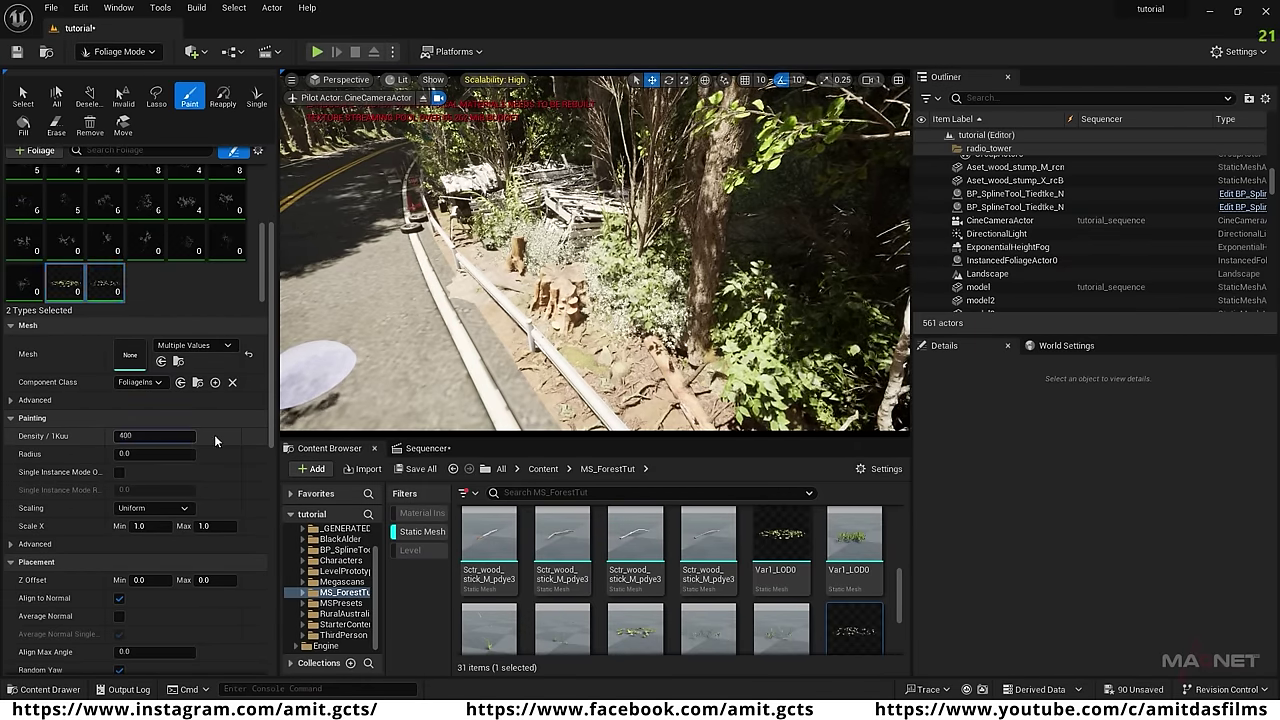
{"action": "key", "text": "Return"}
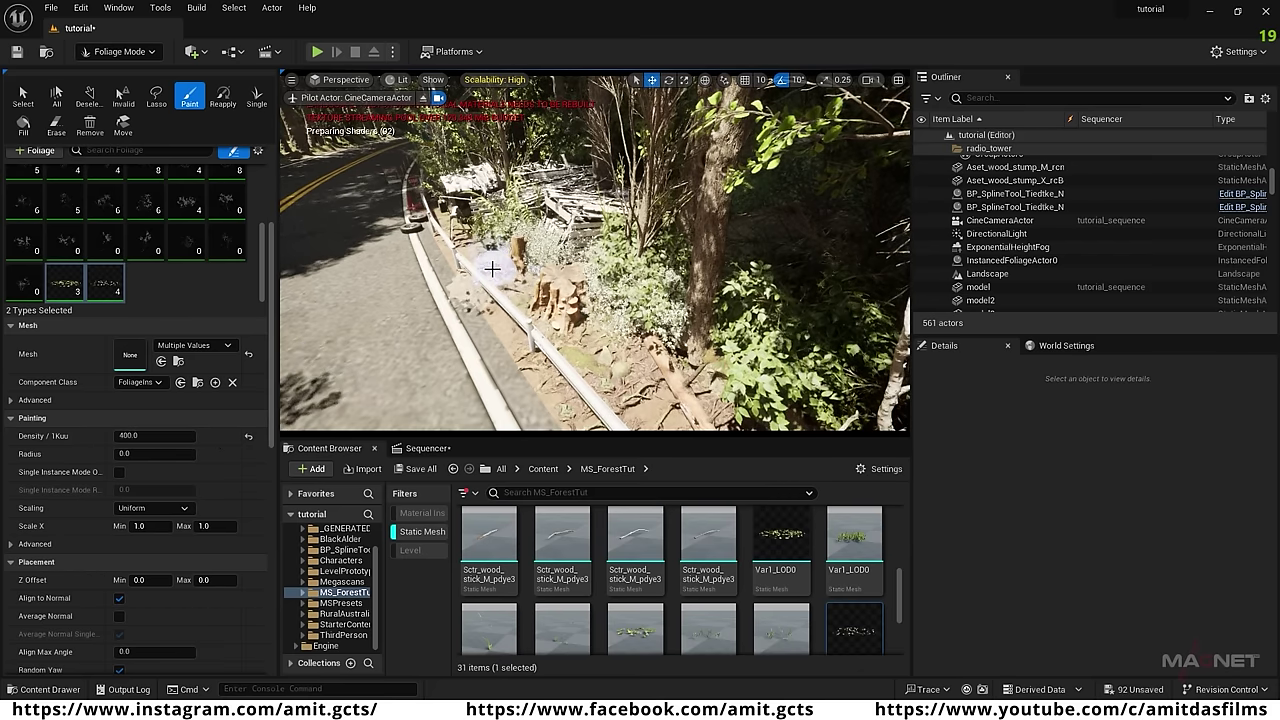
{"action": "scroll", "coordinate": [100, 251], "scroll_direction": "down", "scroll_amount": 2}
{"action": "left_click", "coordinate": [119, 513]}
Paint the dead leaves on the ground around the stumps and along the guardrails on both sides of the road.
{"action": "left_click_drag", "start_coordinate": [600, 390], "coordinate": [519, 343]}
{"action": "left_click", "coordinate": [519, 343]}
{"action": "right_click_drag", "start_coordinate": [519, 343], "coordinate": [500, 280]}
{"action": "left_click", "coordinate": [498, 182]}
{"action": "mouse_move", "coordinate": [508, 186]}
{"action": "left_mouse_down"}
{"action": "mouse_move", "coordinate": [700, 250]}
{"action": "mouse_move", "coordinate": [900, 286]}
{"action": "mouse_move", "coordinate": [666, 389]}
{"action": "mouse_move", "coordinate": [694, 214]}
{"action": "left_mouse_up"}
{"action": "left_click", "coordinate": [694, 215]}
{"action": "right_click_drag", "start_coordinate": [694, 215], "coordinate": [760, 240]}
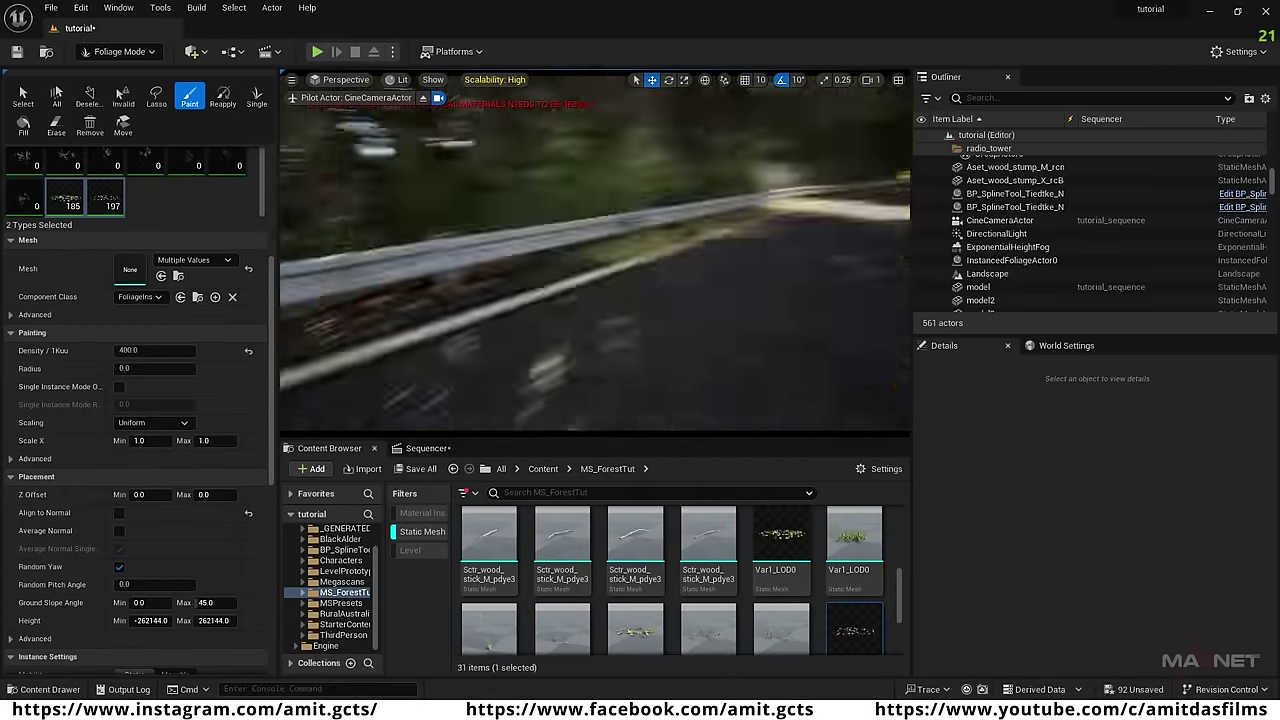
{"action": "left_click_drag", "start_coordinate": [600, 290], "coordinate": [543, 300]}
{"action": "right_click_drag", "start_coordinate": [543, 300], "coordinate": [440, 290]}
{"action": "left_click_drag", "start_coordinate": [700, 275], "coordinate": [854, 254]}
{"action": "key", "text": "shift"}
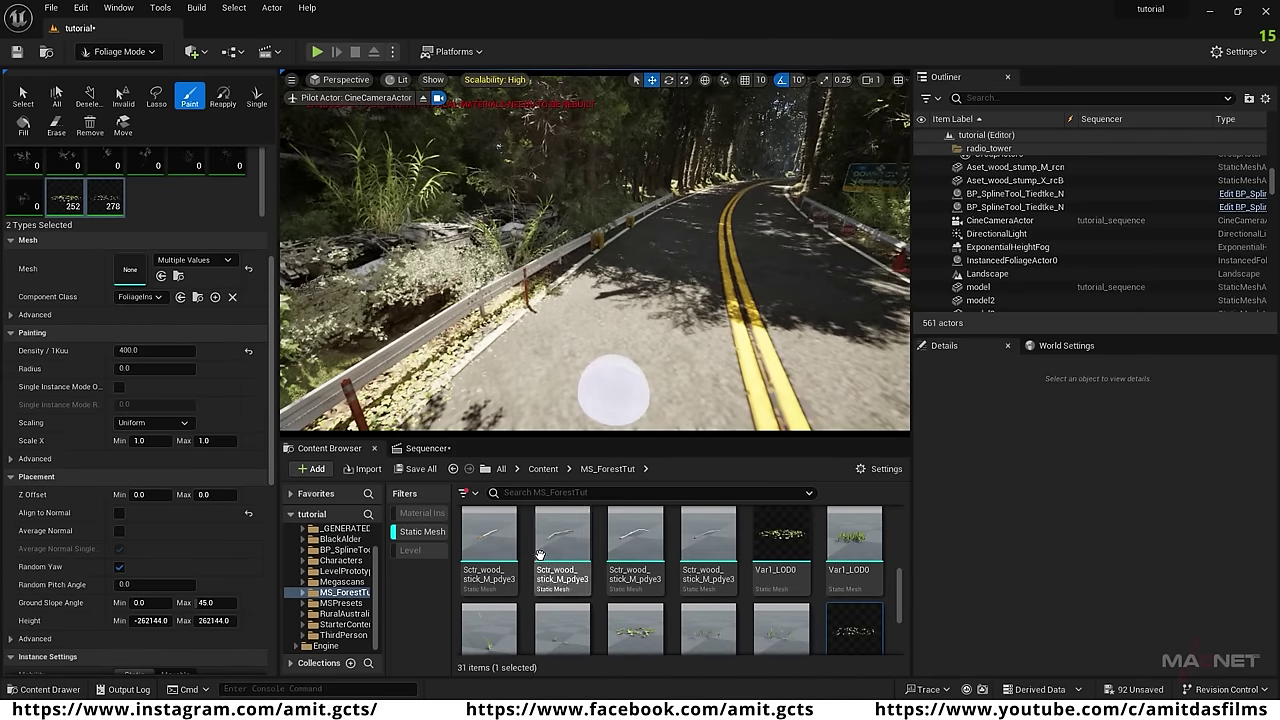
Add the nine Sctr_wood_stick_M_pdye3 dry-branch meshes from MS_ForestTut to the foliage palette.
{"action": "left_click", "coordinate": [505, 588]}
{"action": "scroll", "coordinate": [496, 540], "scroll_direction": "up", "scroll_amount": 2}
{"action": "scroll", "coordinate": [736, 592], "scroll_direction": "up", "scroll_amount": 2}
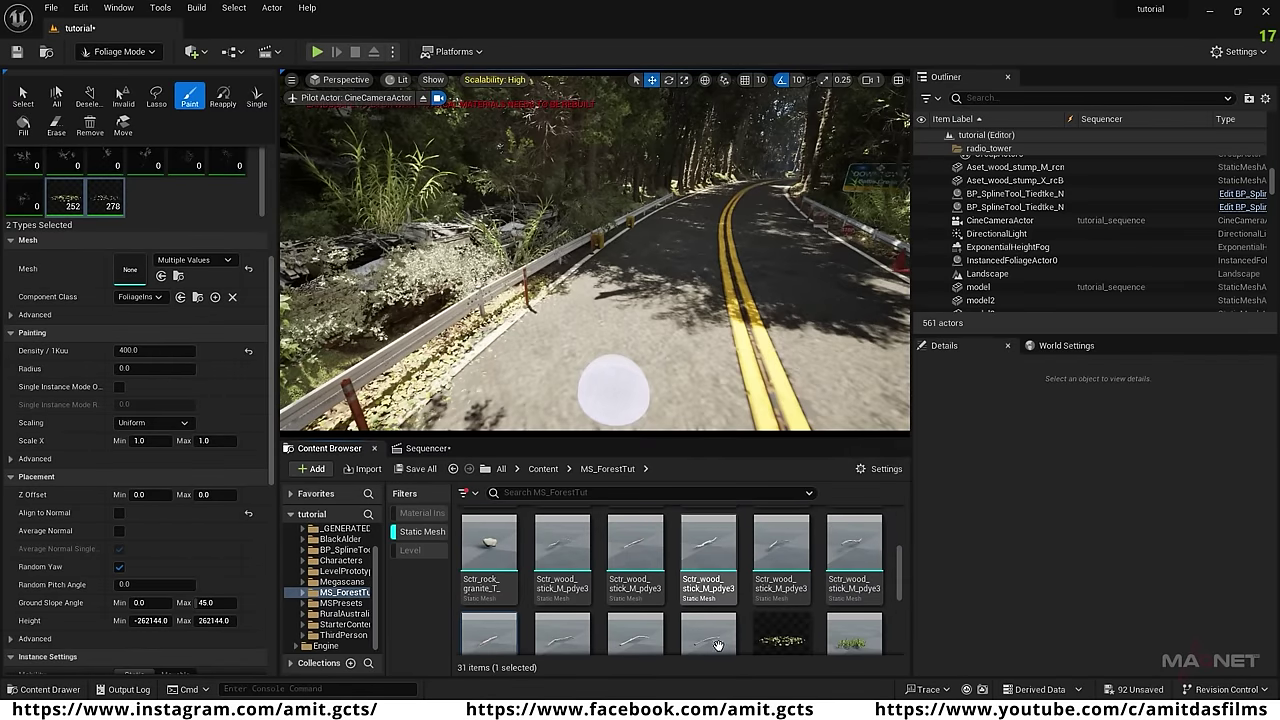
{"action": "left_click", "coordinate": [562, 550], "text": "shift"}
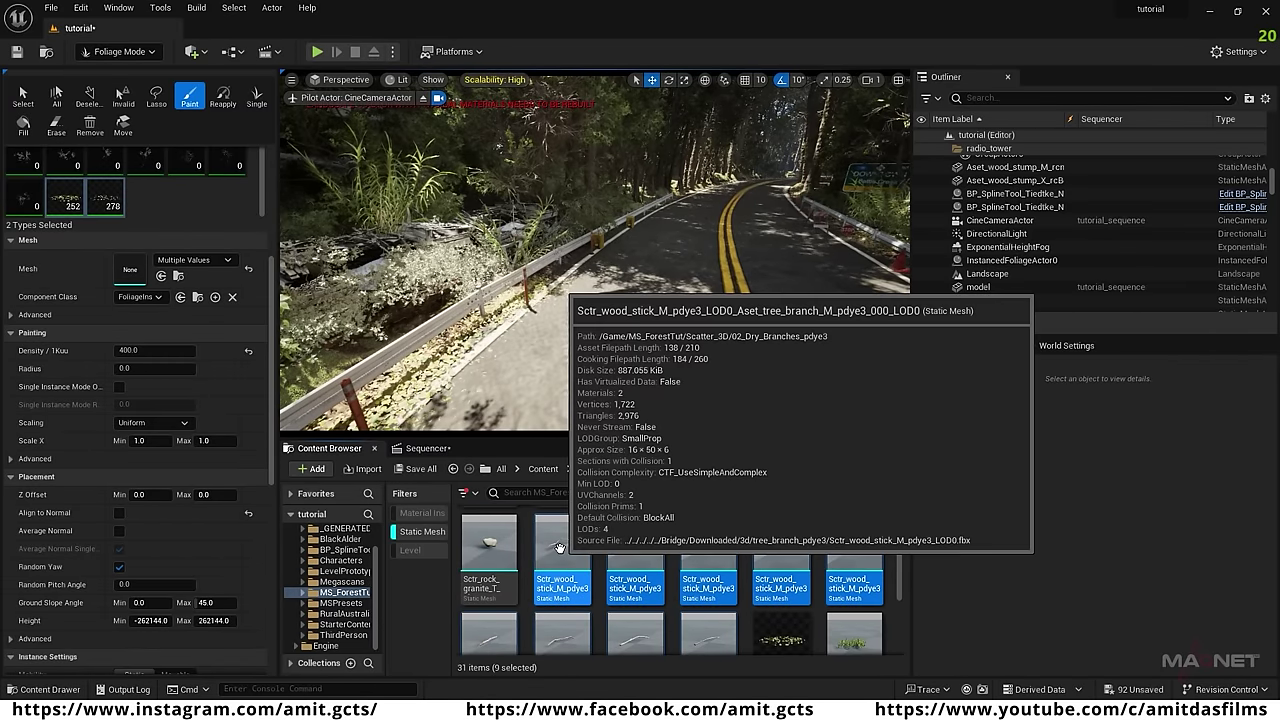
{"action": "left_click_drag", "start_coordinate": [559, 548], "coordinate": [188, 218]}
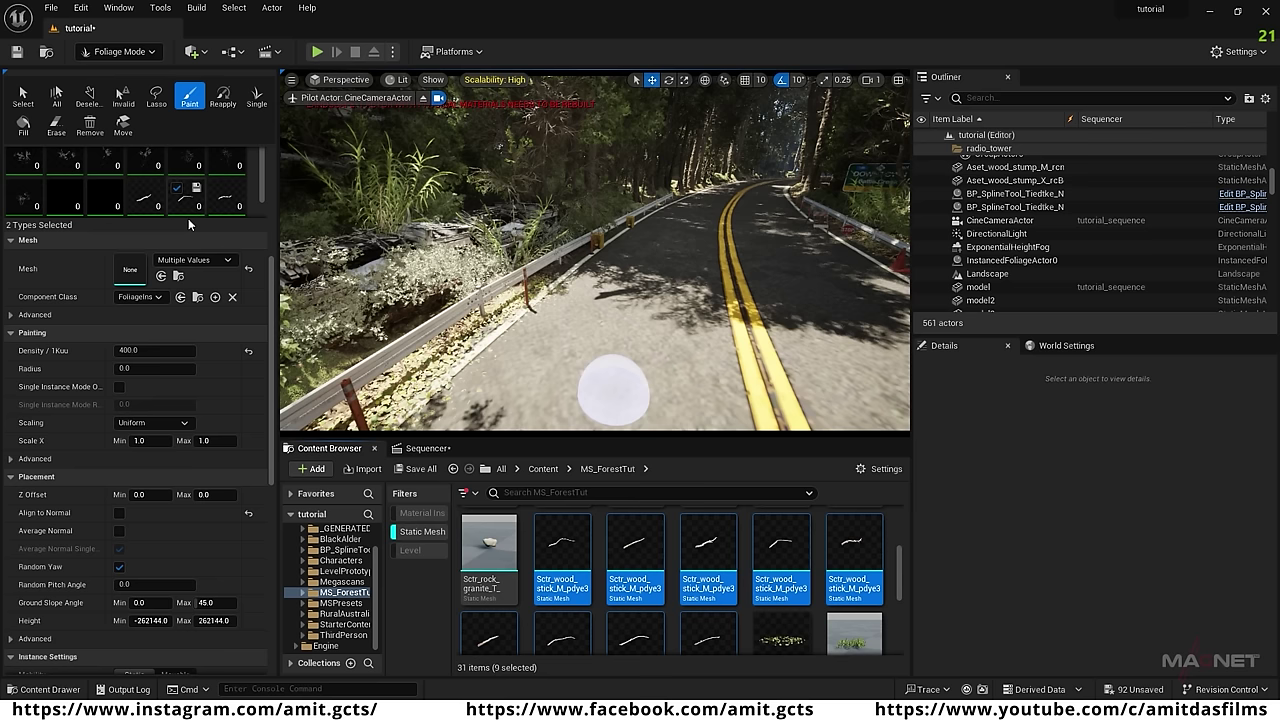
Select the nine Sctr_wood_stick_M_pdye3 dry-branch foliage types in the palette and disable Align to Normal for them.
{"action": "scroll", "coordinate": [157, 207], "scroll_direction": "down", "scroll_amount": 1}
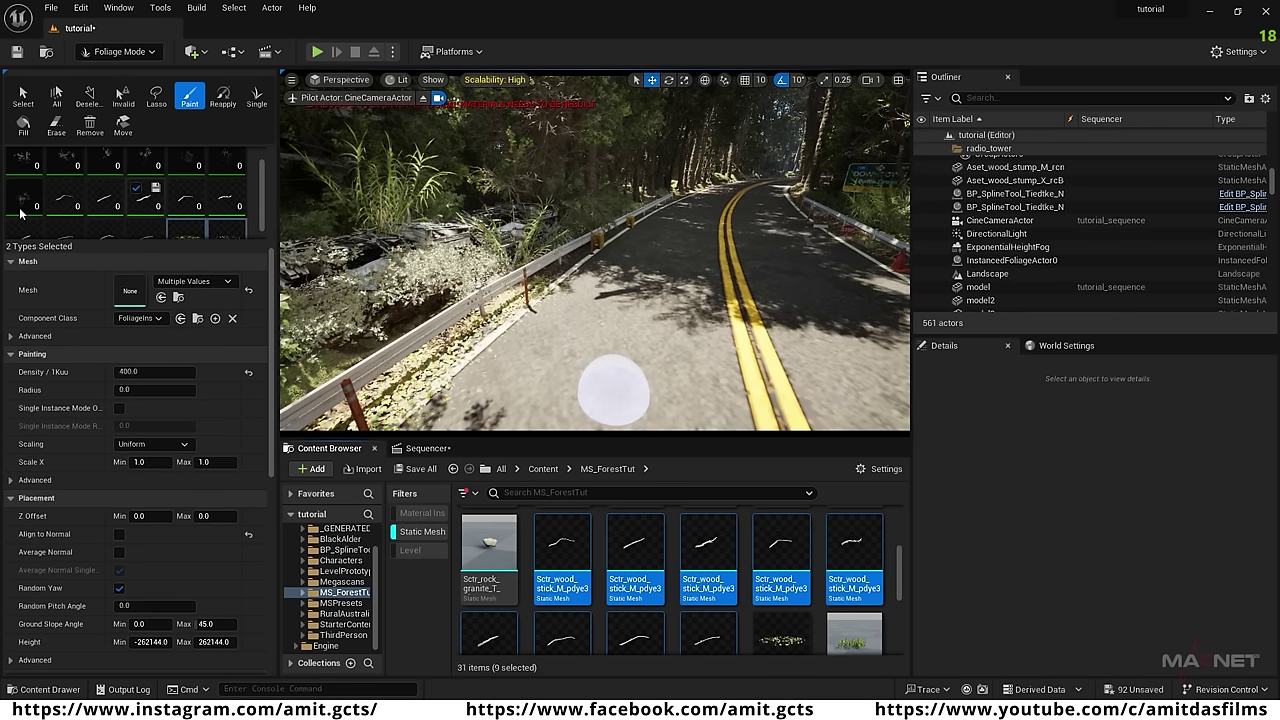
{"action": "left_click", "coordinate": [217, 210]}
{"action": "left_click", "coordinate": [148, 220]}
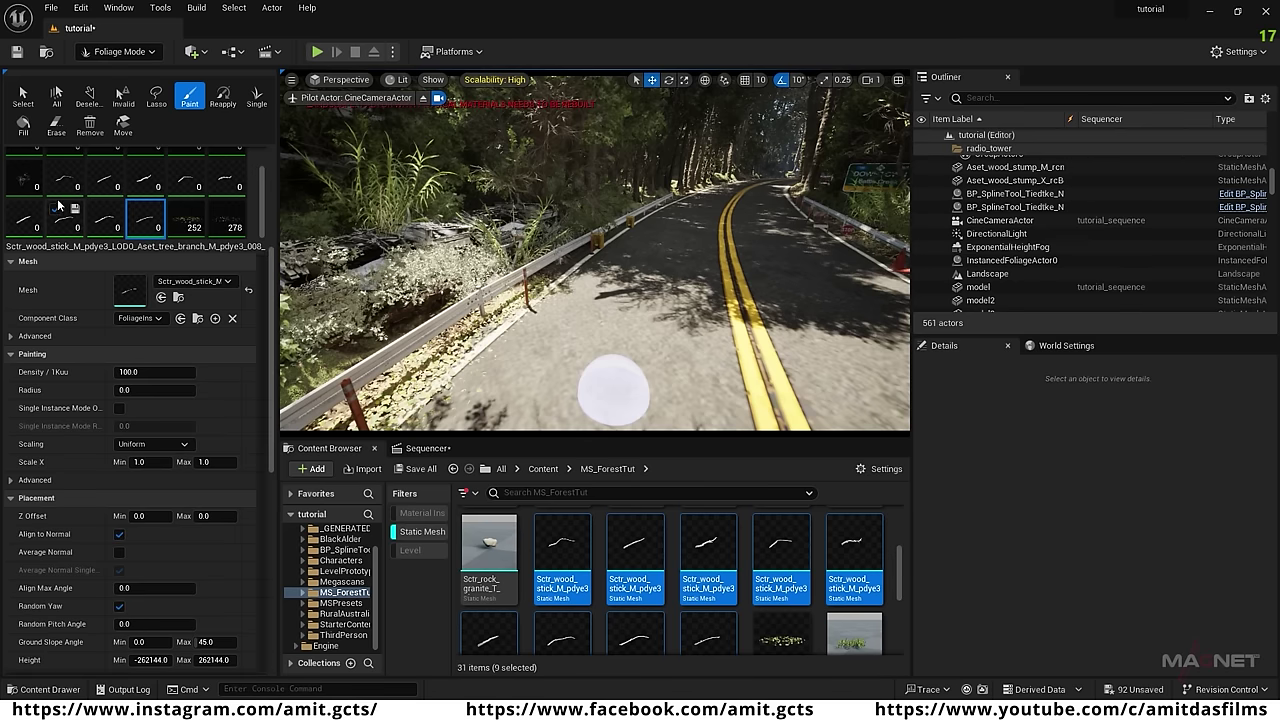
{"action": "left_click", "coordinate": [64, 180], "text": "shift"}
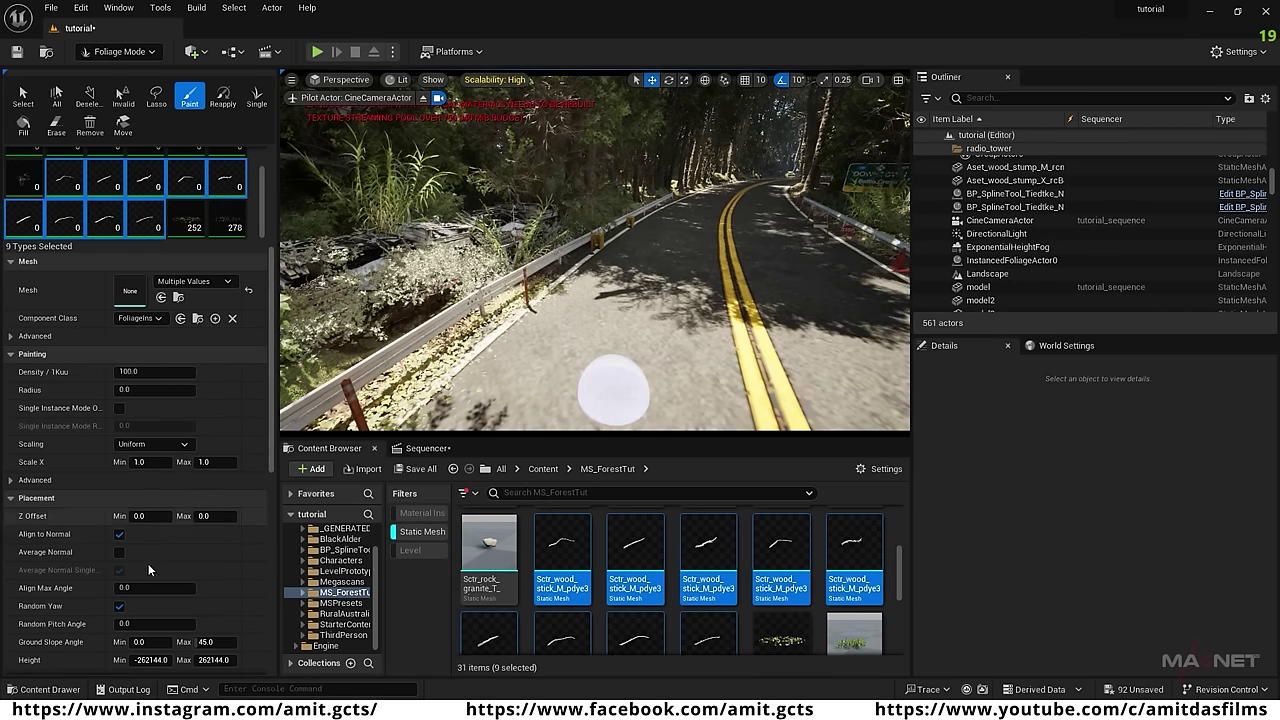
{"action": "scroll", "coordinate": [148, 563], "scroll_direction": "down", "scroll_amount": 1}
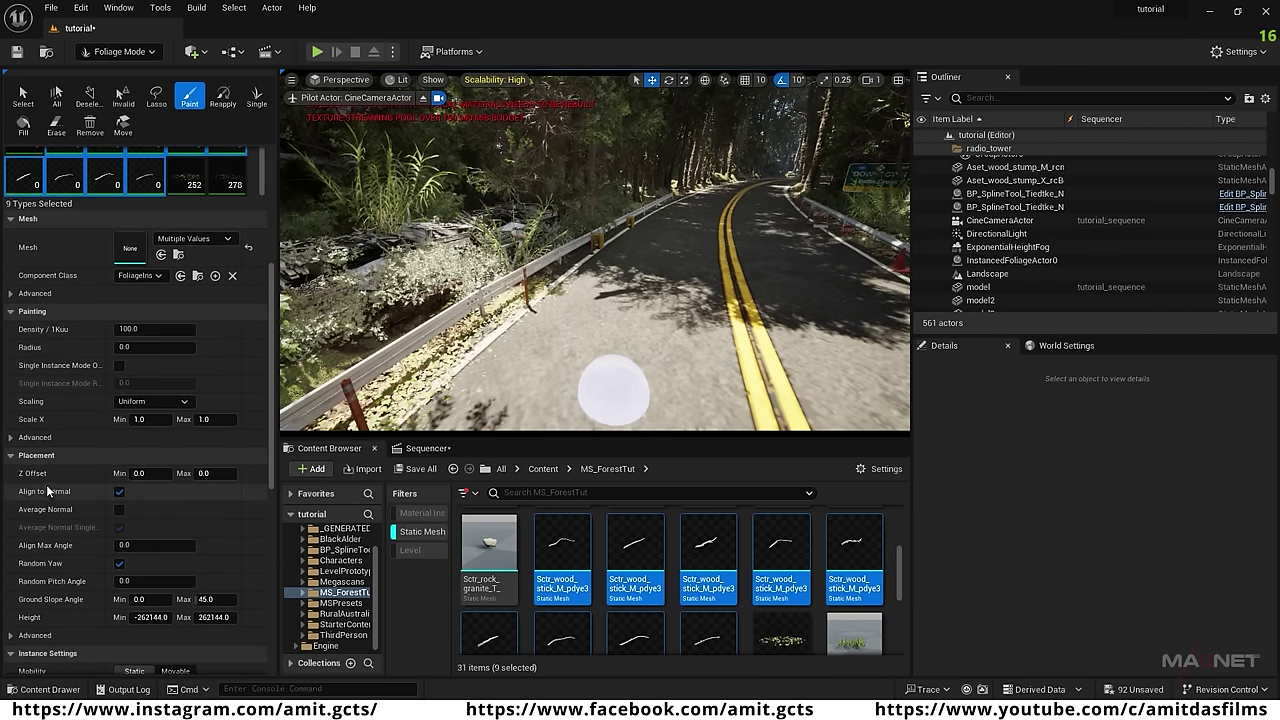
{"action": "left_click", "coordinate": [118, 491]}
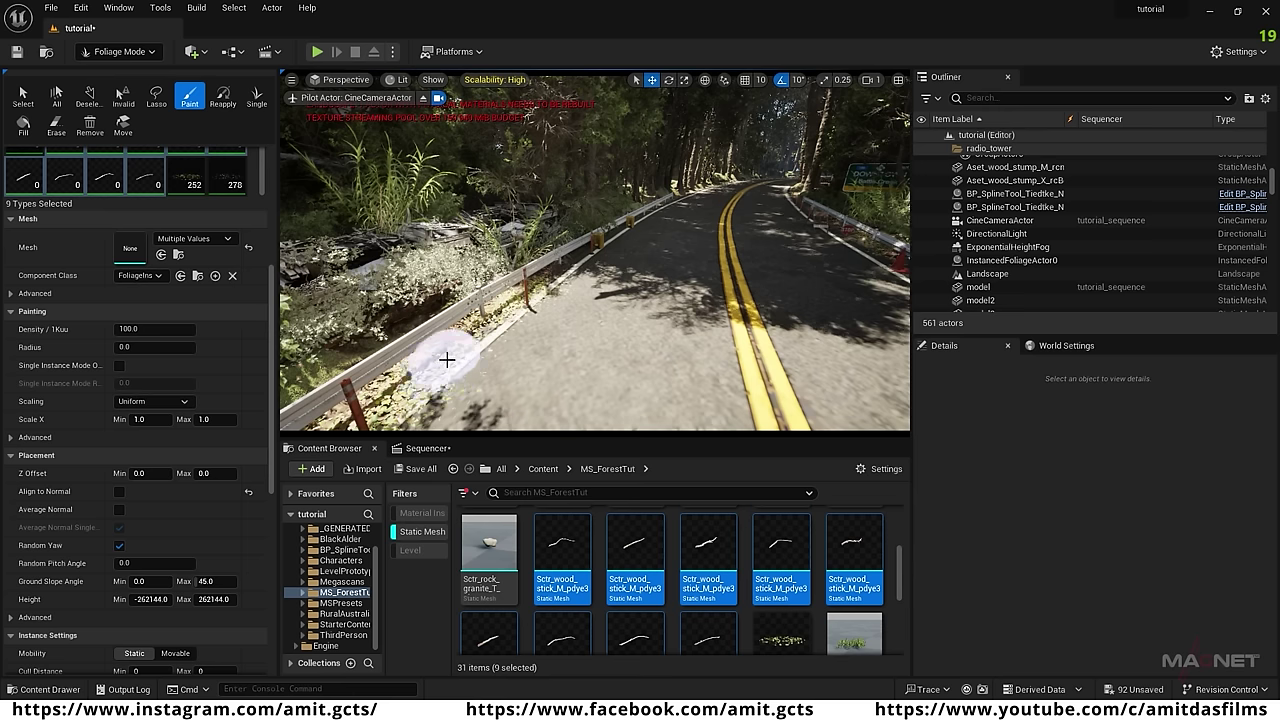
Paint the dry branches on the ground along and behind the guardrail on the left side of the road.
{"action": "left_click_drag", "start_coordinate": [446, 357], "coordinate": [510, 314]}
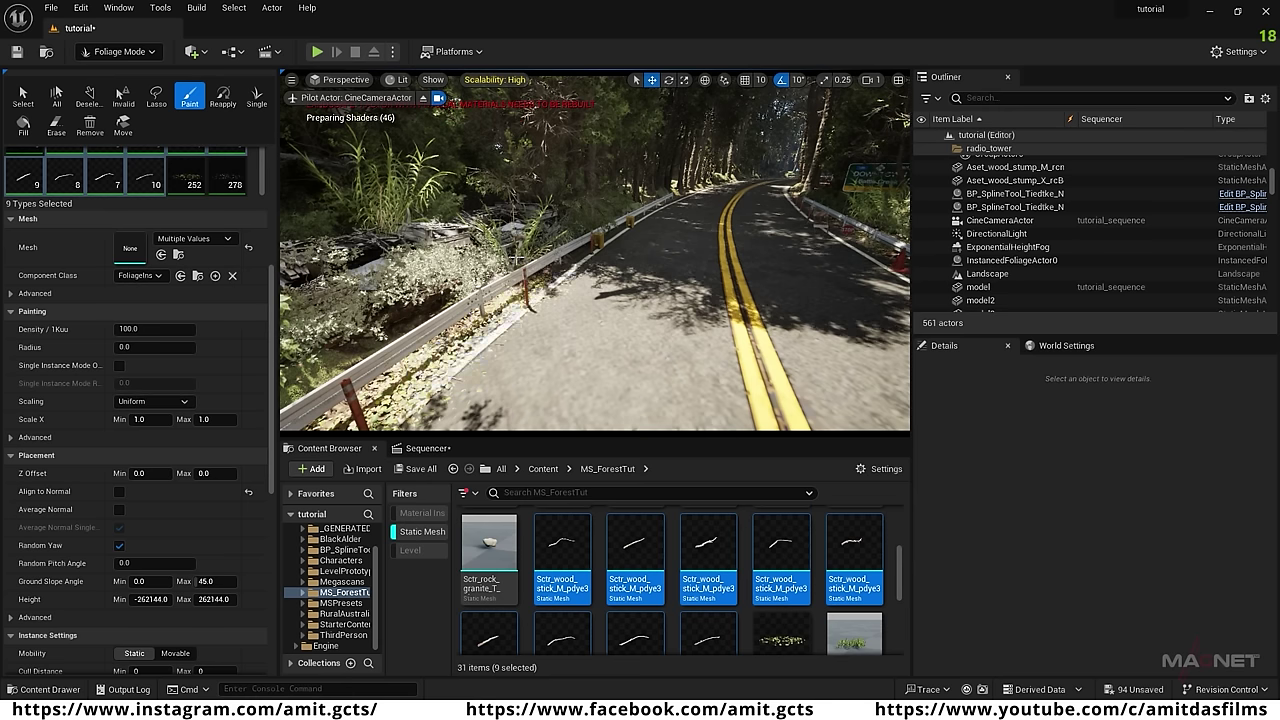
{"action": "left_click_drag", "start_coordinate": [340, 340], "coordinate": [349, 248]}
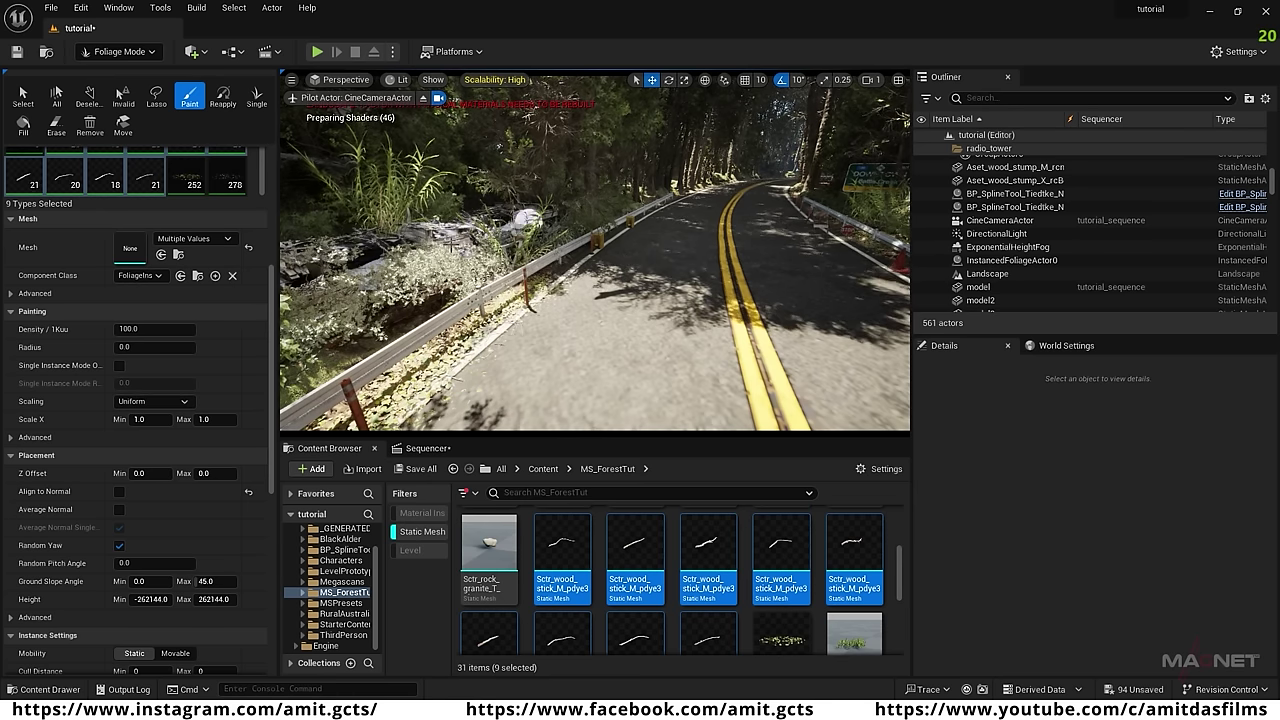
{"action": "right_click_drag", "start_coordinate": [451, 245], "coordinate": [600, 290]}
Set the density of the nine dry-branch foliage types to 400 and paint more branches along the roadside.
{"action": "left_click", "coordinate": [150, 329]}
{"action": "type", "text": "400"}
{"action": "key", "text": "Return"}
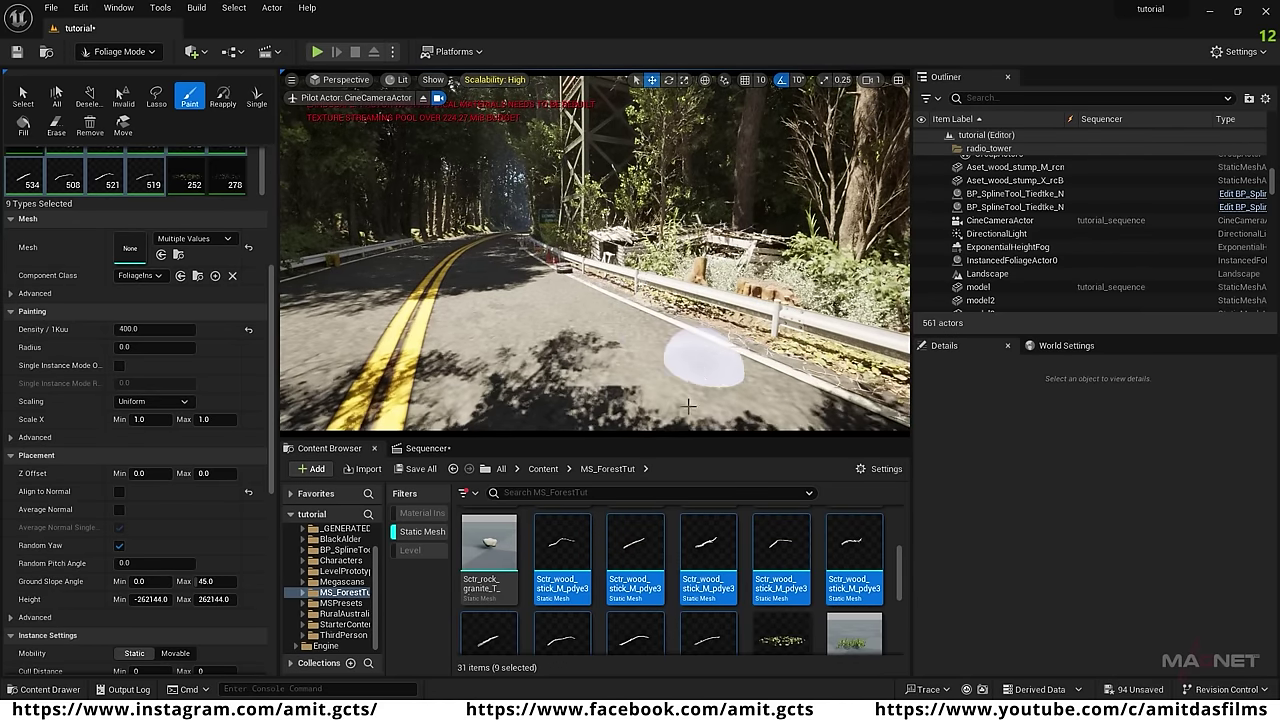
Turn off the Static Mesh content filter and switch from Foliage Mode to Selection Mode.
{"action": "left_click", "coordinate": [418, 533]}
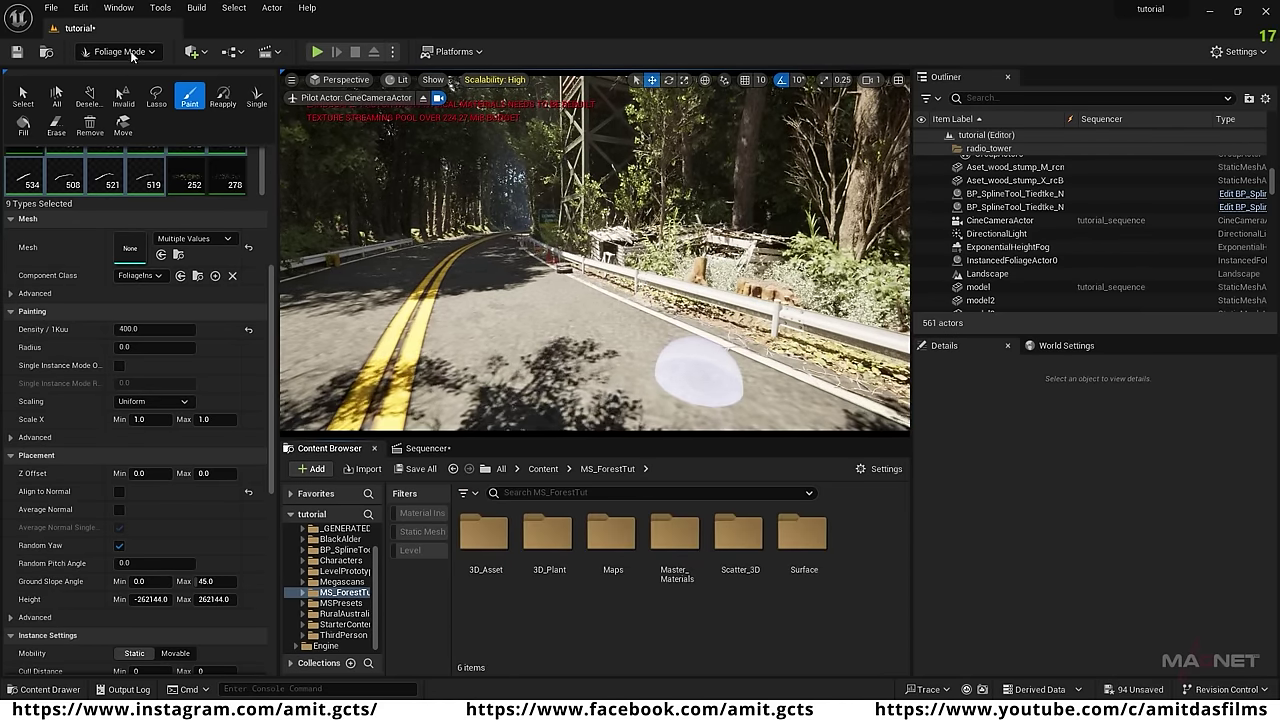
{"action": "left_click", "coordinate": [118, 51]}
{"action": "left_click", "coordinate": [122, 73]}
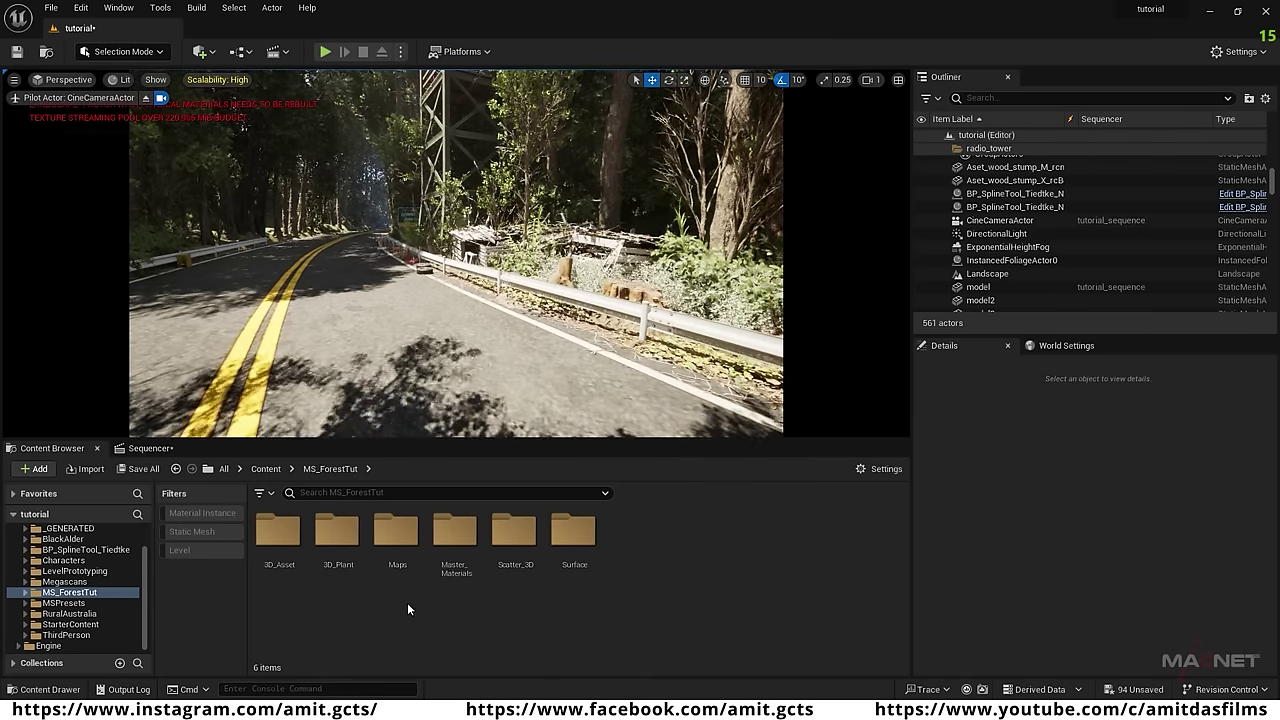
Open Quixel Bridge from the content folder and select the local Asphalt Pothole, Dried Water Grass and Wet Soil assets.
{"action": "right_click", "coordinate": [449, 604]}
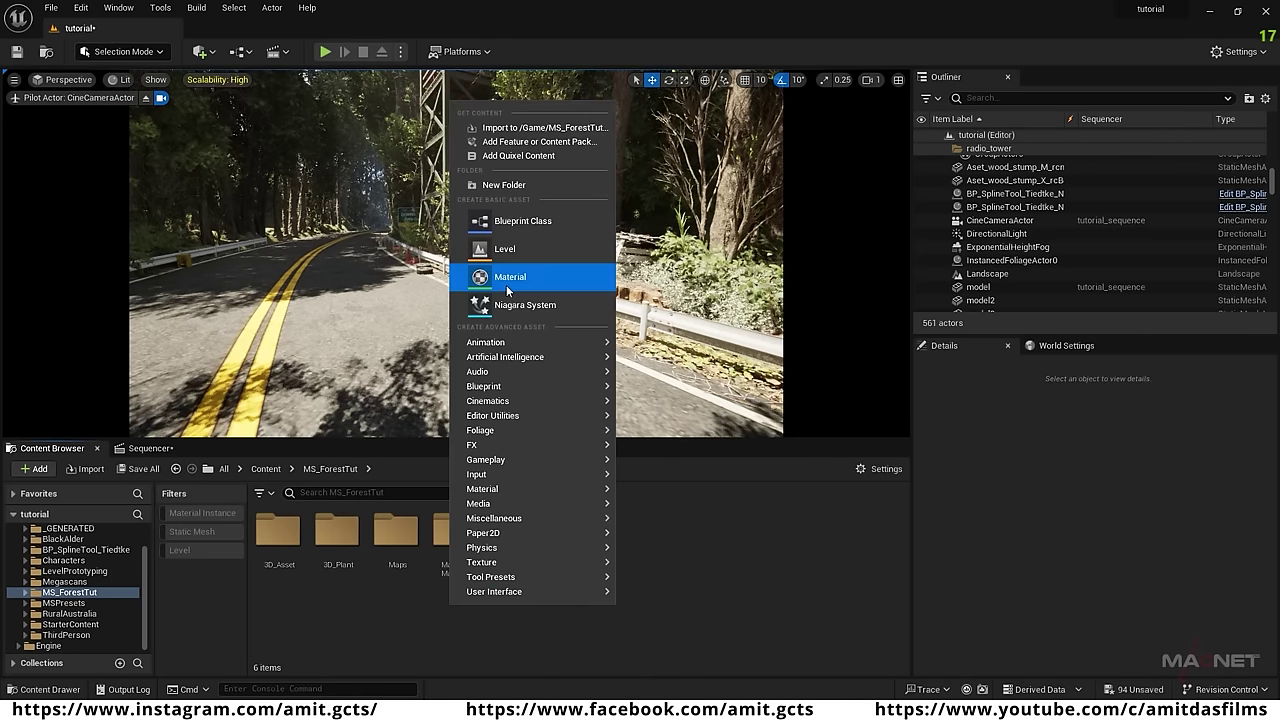
{"action": "left_click", "coordinate": [518, 156]}
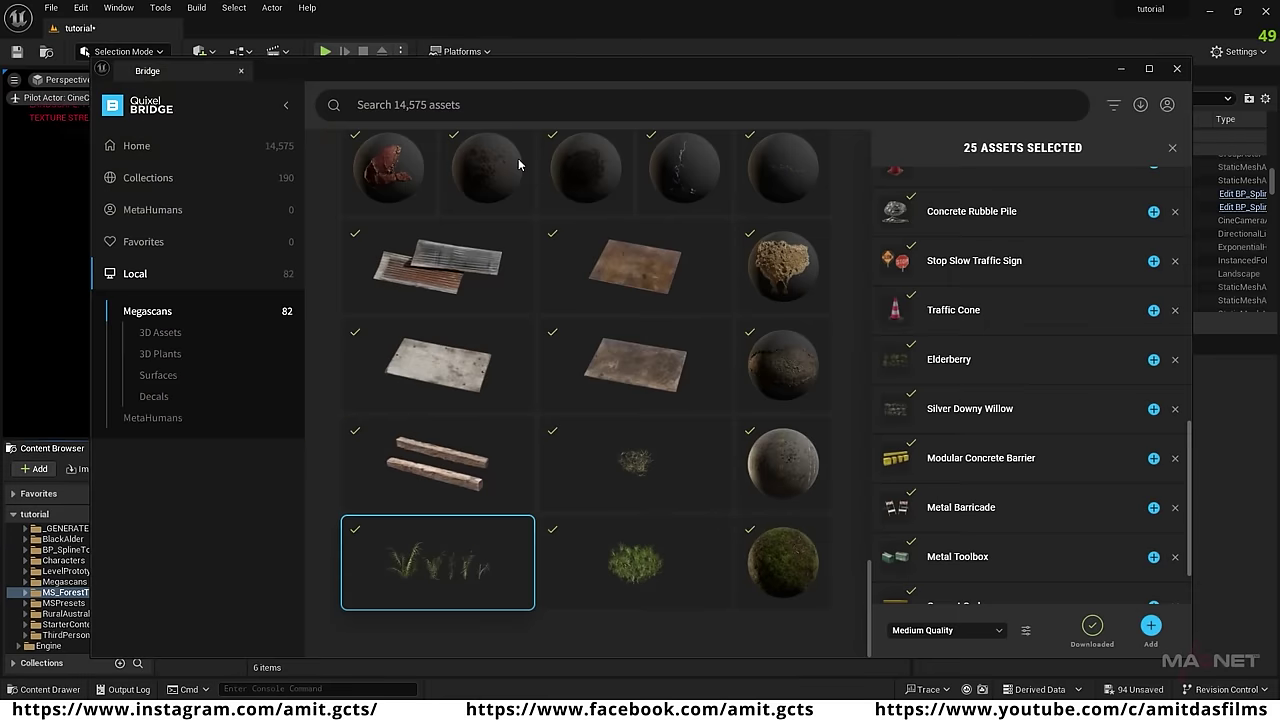
{"action": "scroll", "coordinate": [781, 252], "scroll_direction": "up", "scroll_amount": 2}
{"action": "left_click", "coordinate": [780, 270]}
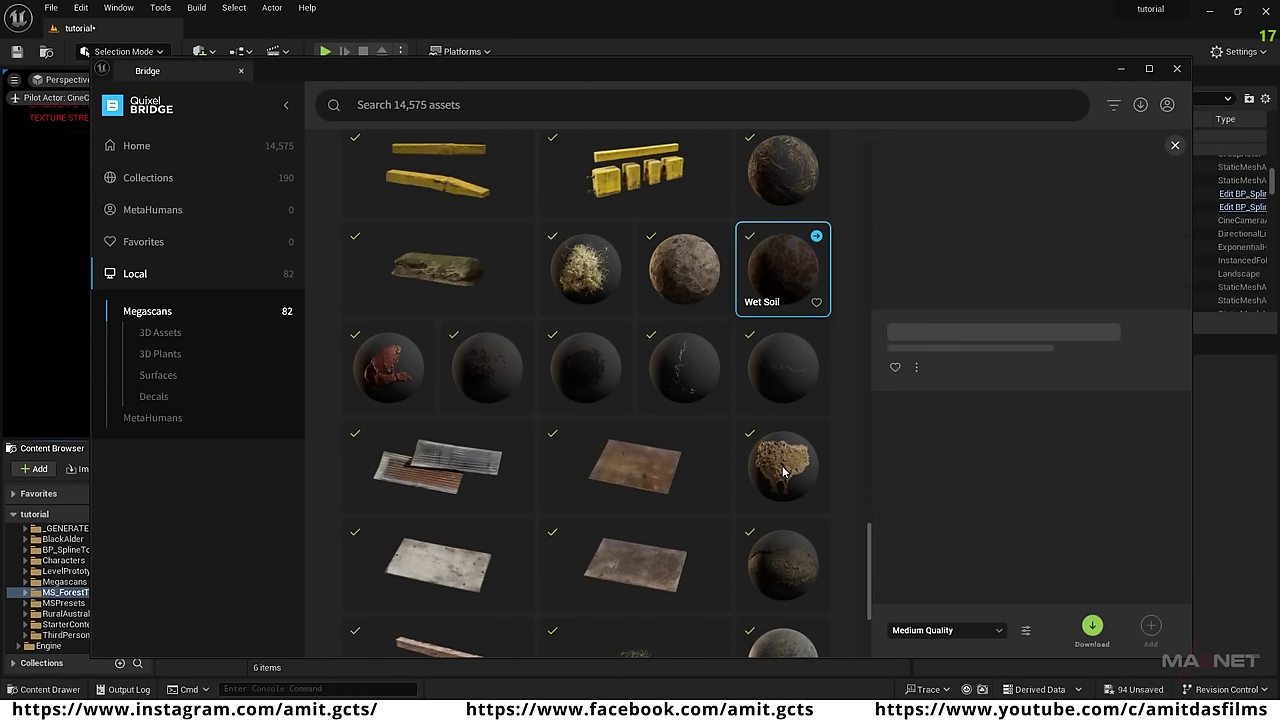
{"action": "left_click", "coordinate": [784, 478]}
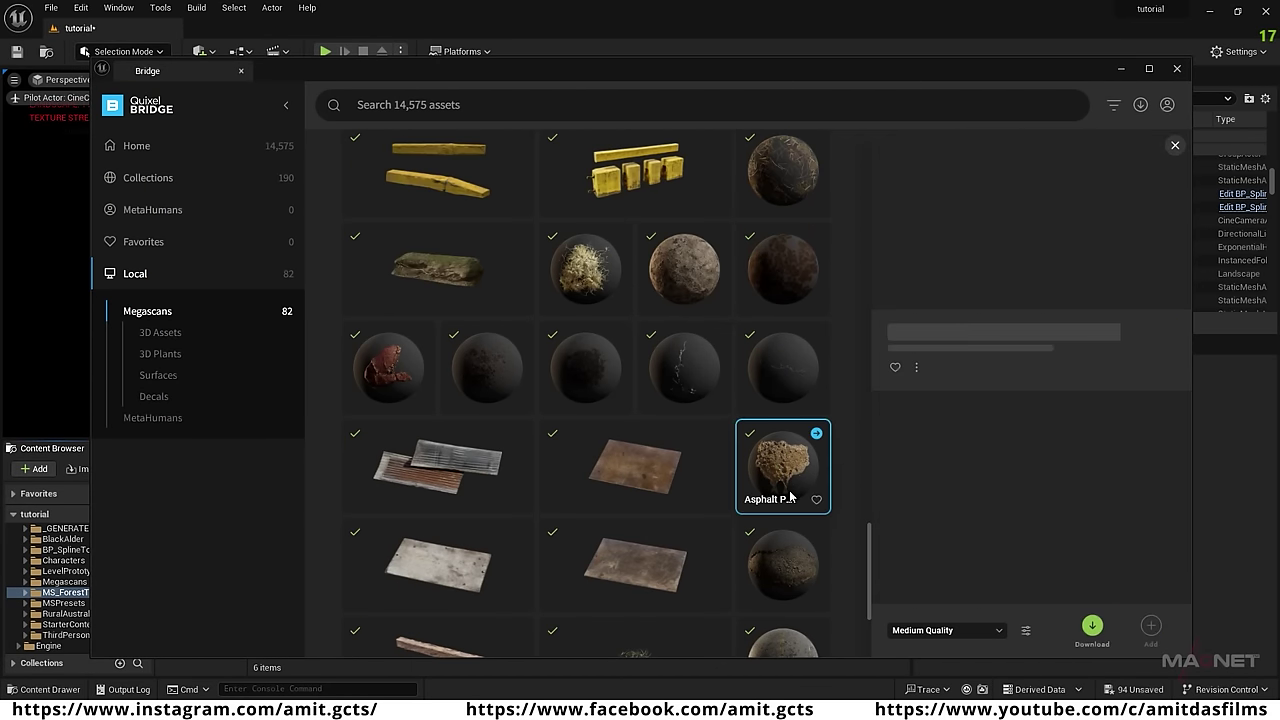
{"action": "left_click", "coordinate": [683, 272], "text": "ctrl"}
{"action": "left_click", "coordinate": [784, 273], "text": "ctrl"}
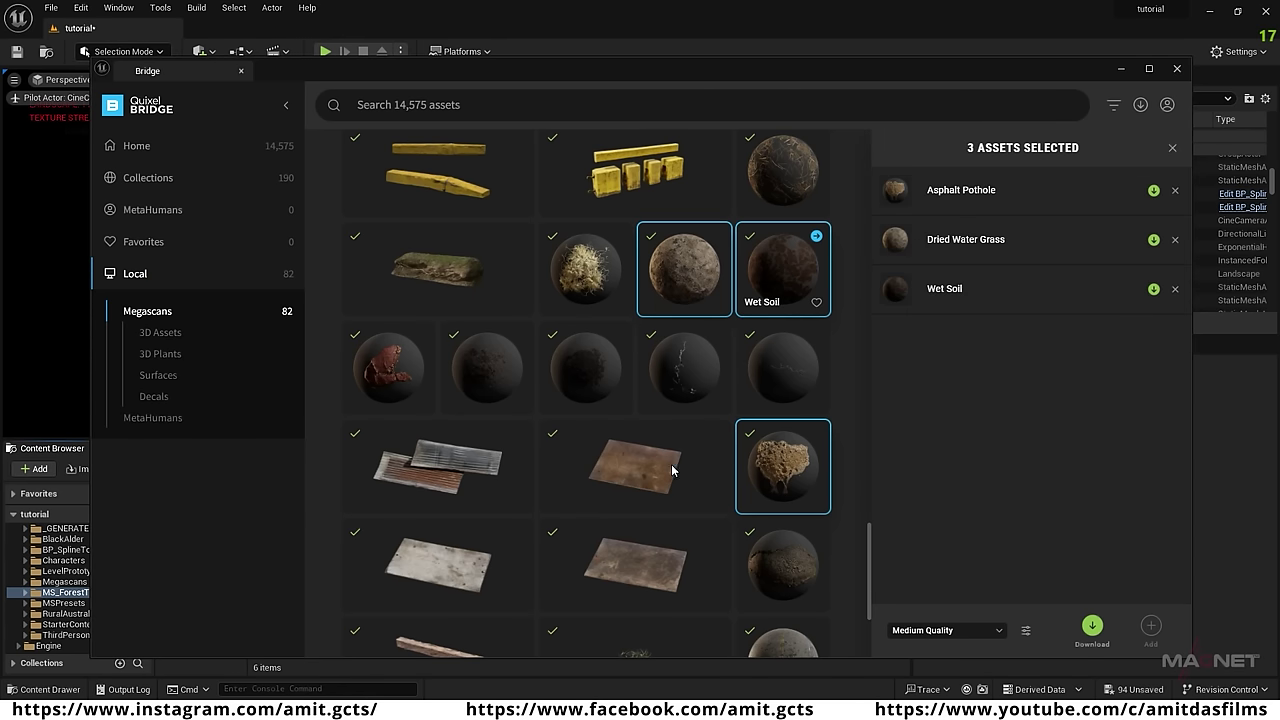
Add the second, darker Asphalt Pothole decal to the Bridge selection, leaving Destroyed American Road unselected.
{"action": "scroll", "coordinate": [775, 575], "scroll_direction": "down", "scroll_amount": 2}
{"action": "left_click", "coordinate": [786, 578], "text": "ctrl"}
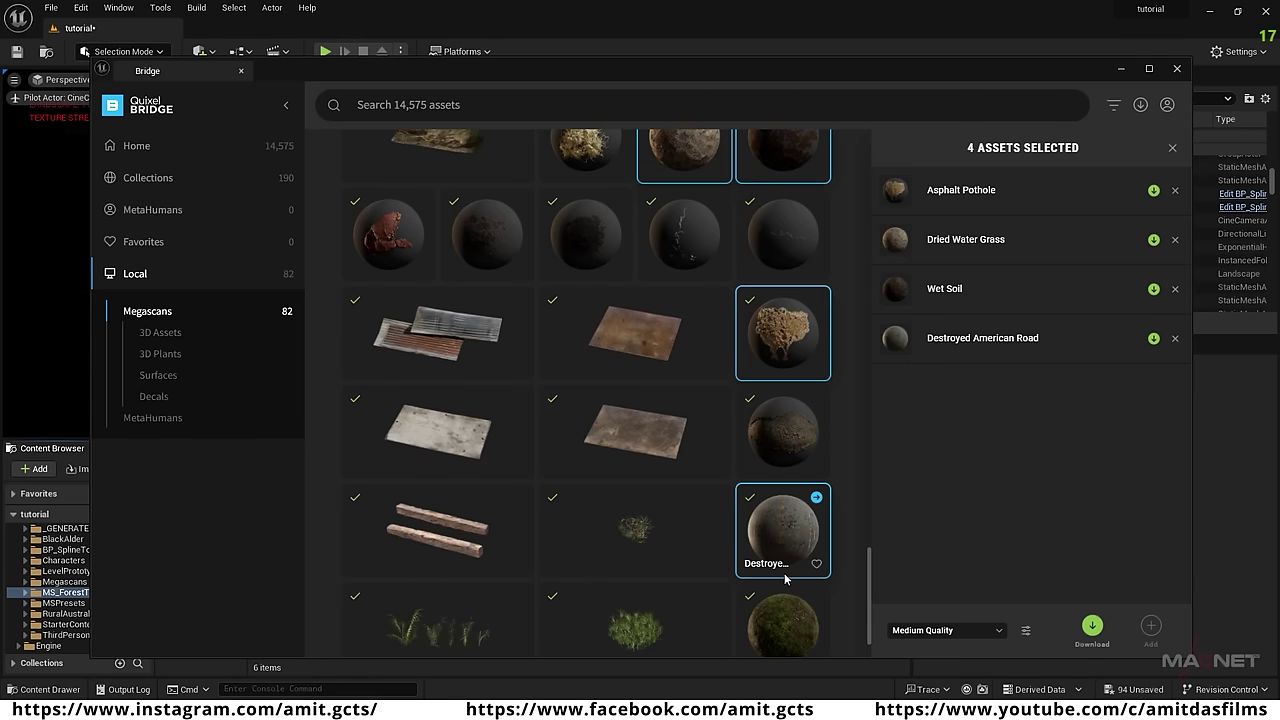
{"action": "scroll", "coordinate": [785, 434], "scroll_direction": "down", "scroll_amount": 1}
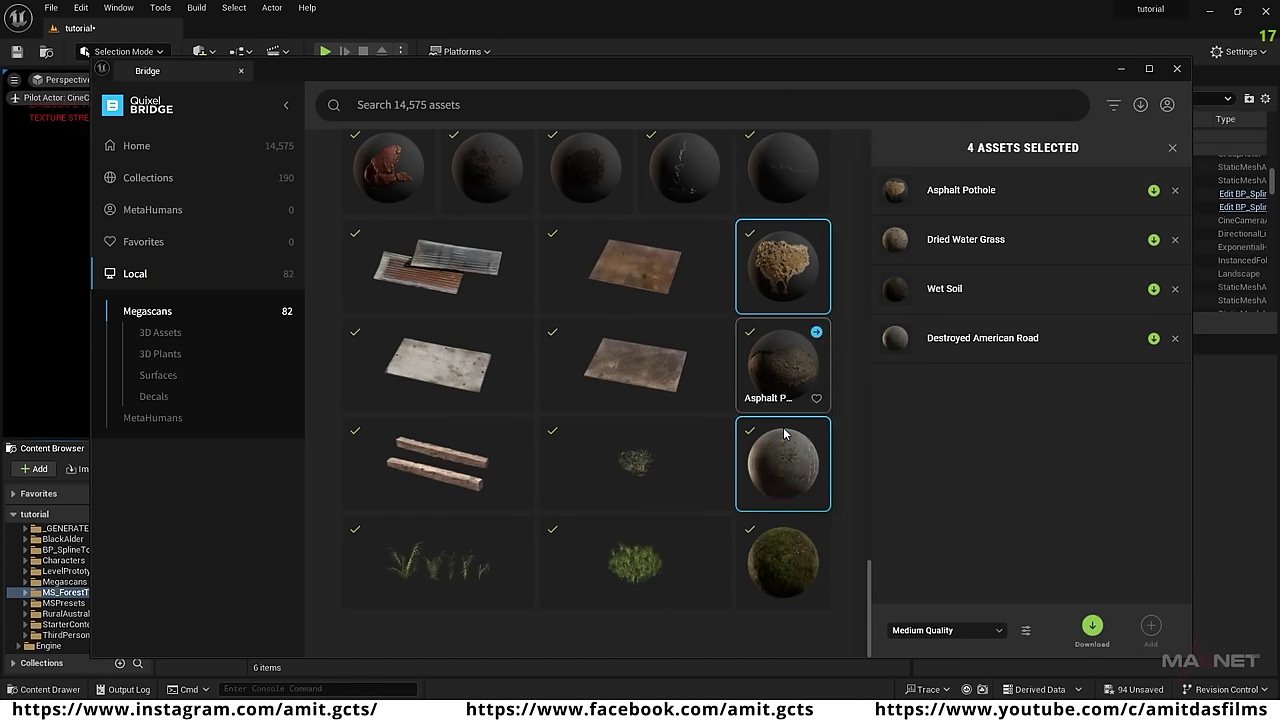
{"action": "left_click", "coordinate": [779, 425], "text": "ctrl"}
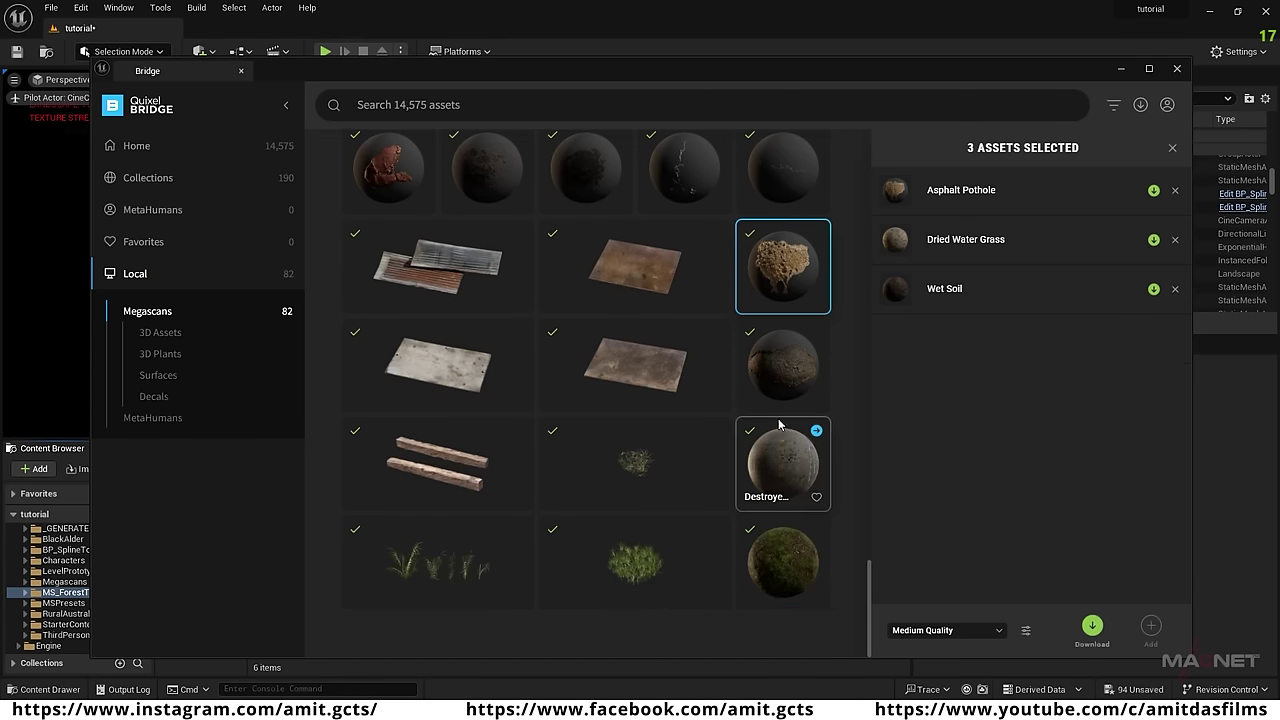
{"action": "left_click", "coordinate": [788, 358], "text": "ctrl"}
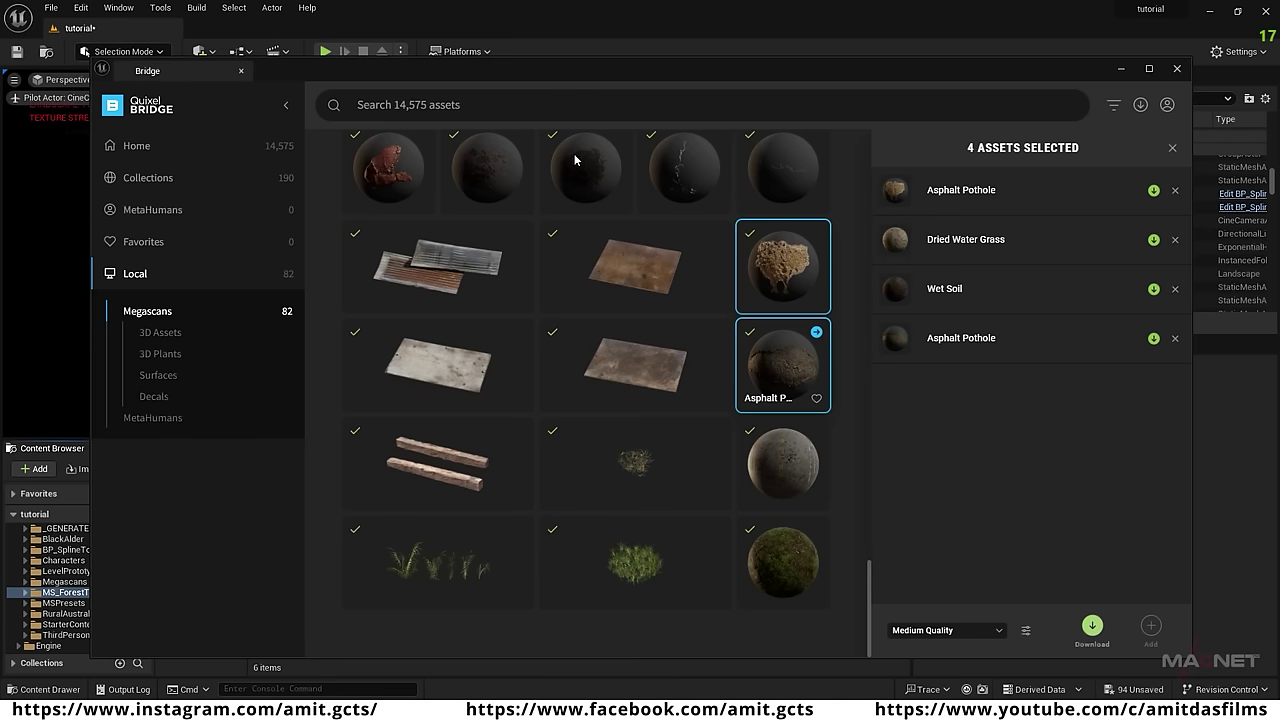
Add two Forest Floor Compost and two Asphalt Crack decals to the selection, deselect Dried Water Grass, and download the set into the project.
{"action": "left_click", "coordinate": [622, 162], "text": "ctrl"}
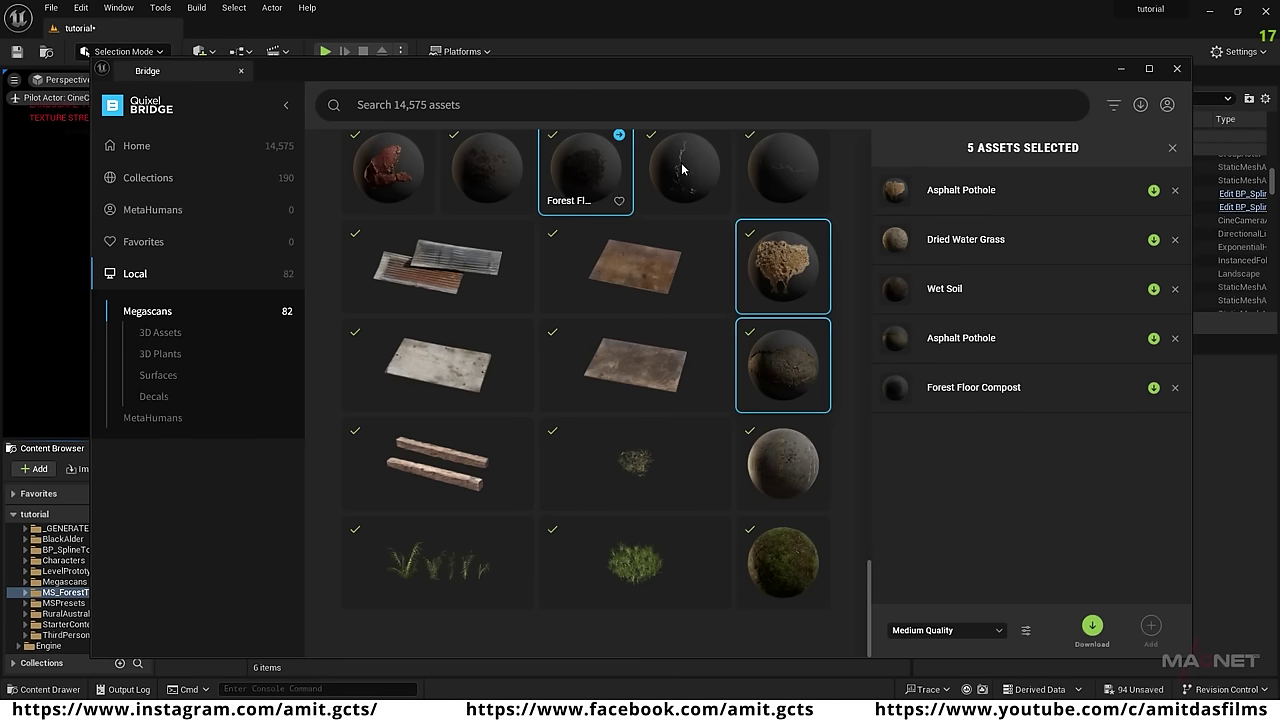
{"action": "scroll", "coordinate": [690, 165], "scroll_direction": "up", "scroll_amount": 1}
{"action": "left_click", "coordinate": [683, 172], "text": "ctrl"}
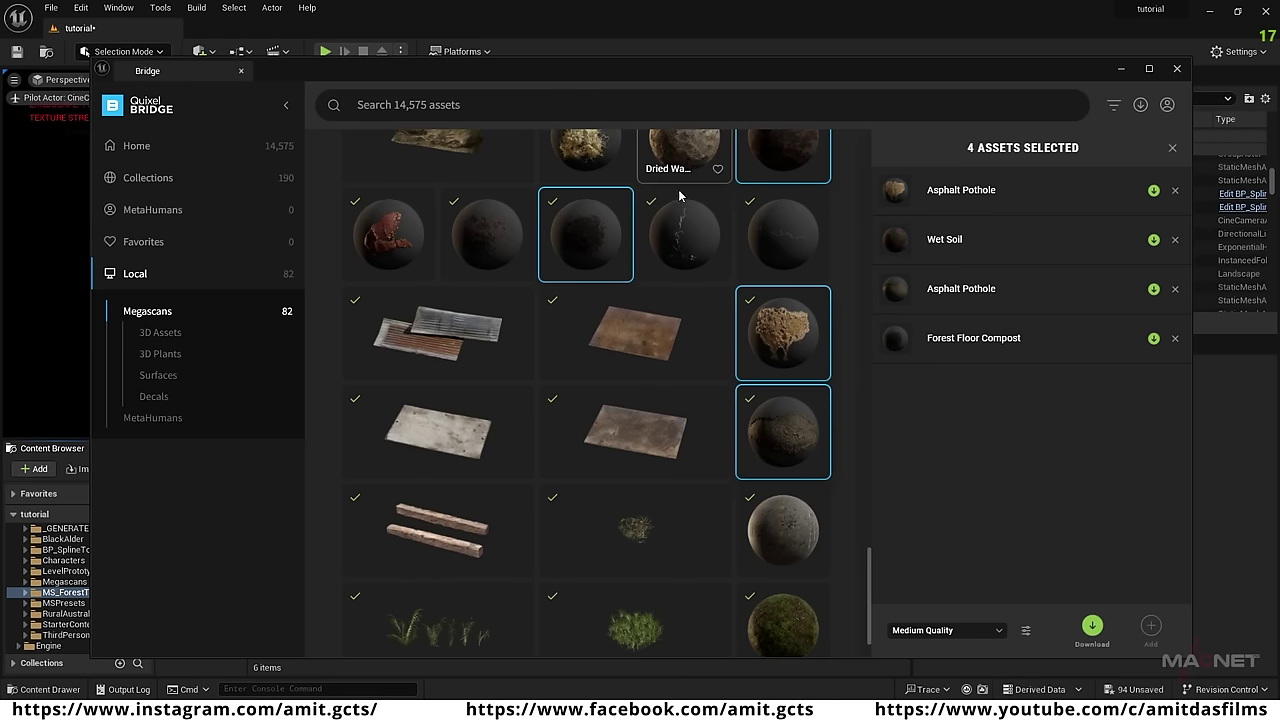
{"action": "left_click", "coordinate": [675, 246], "text": "ctrl"}
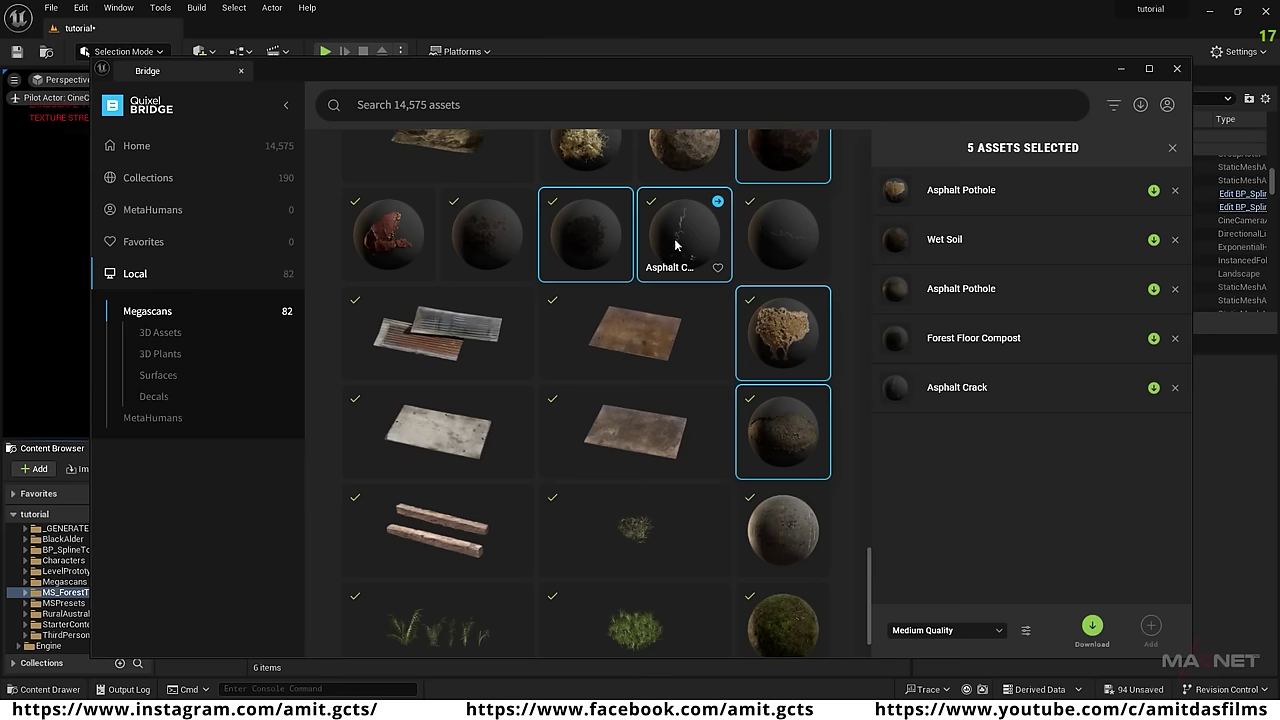
{"action": "left_click", "coordinate": [788, 250], "text": "ctrl"}
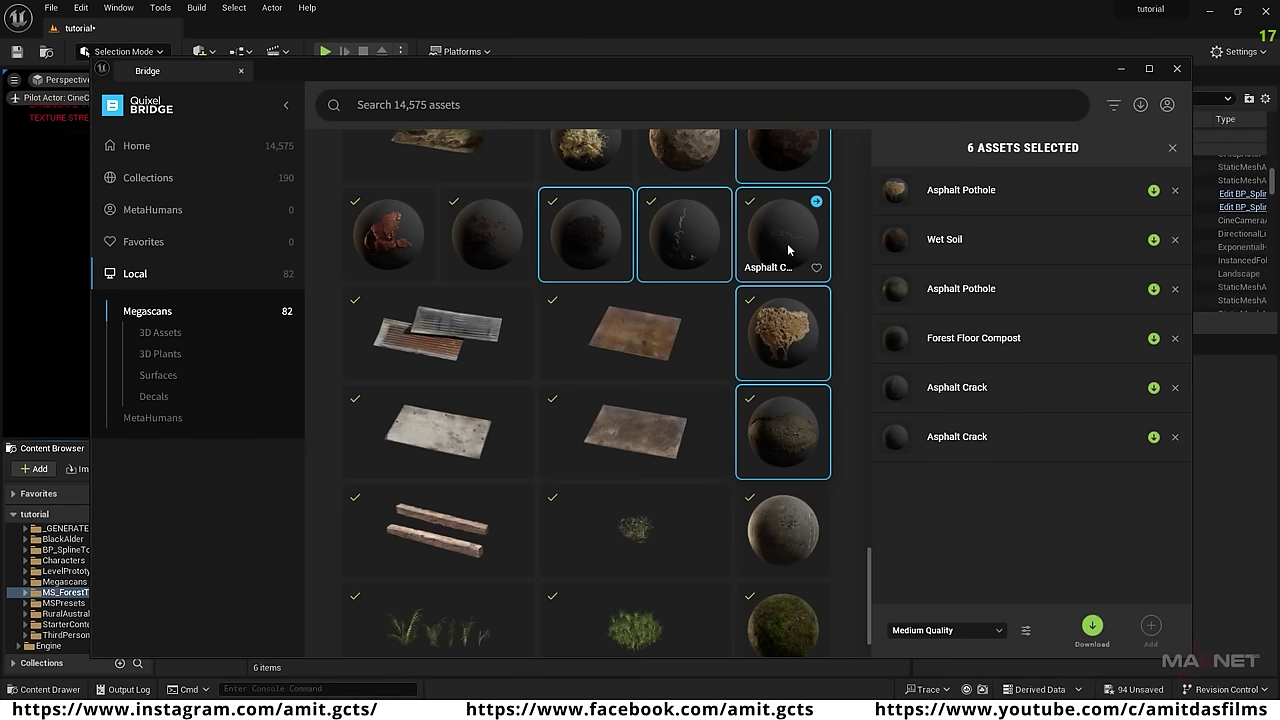
{"action": "left_click", "coordinate": [478, 236], "text": "ctrl"}
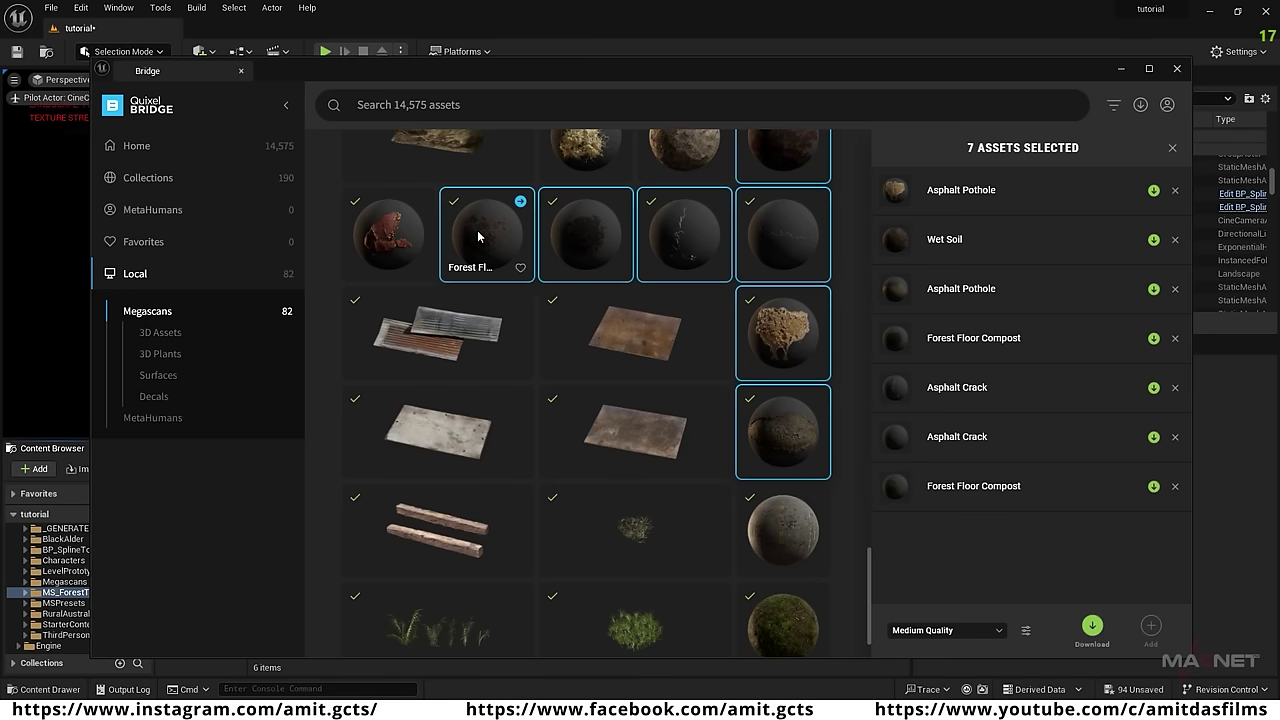
{"action": "left_click", "coordinate": [1093, 628]}
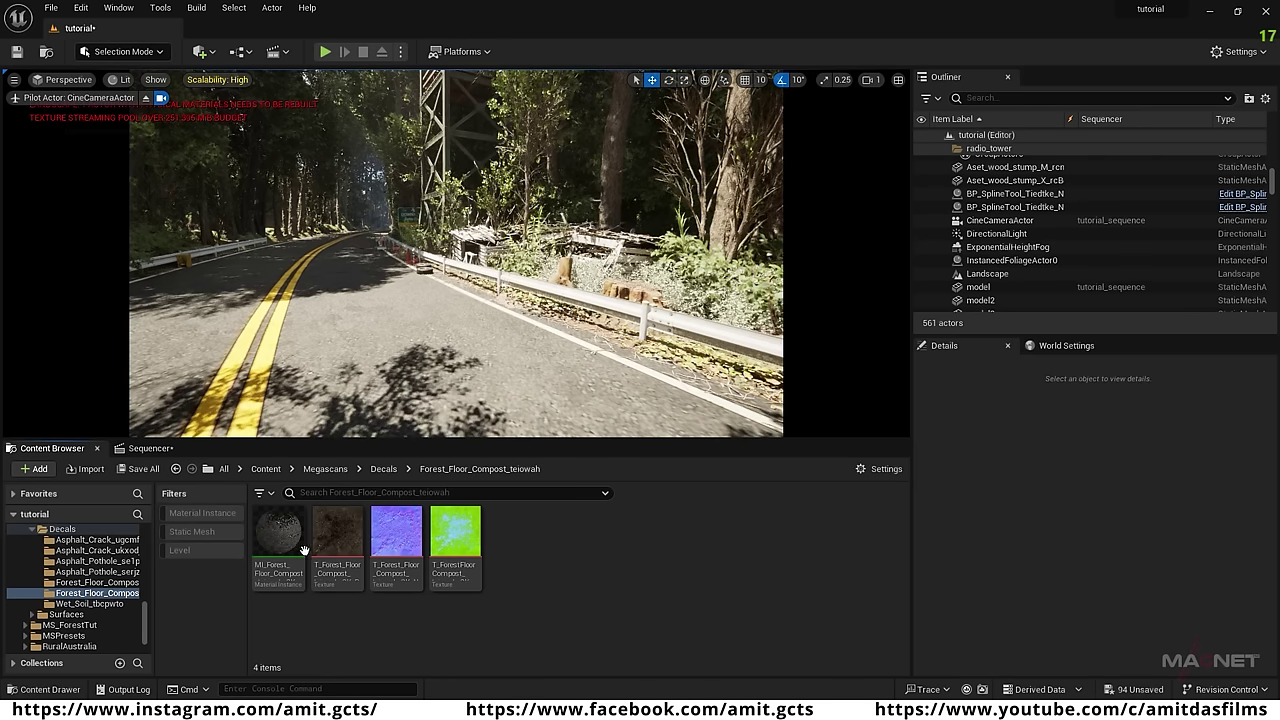
Open the Megascans Decals folder and filter its contents to show only material instances.
{"action": "scroll", "coordinate": [75, 580], "scroll_direction": "up", "scroll_amount": 2}
{"action": "left_click", "coordinate": [64, 572]}
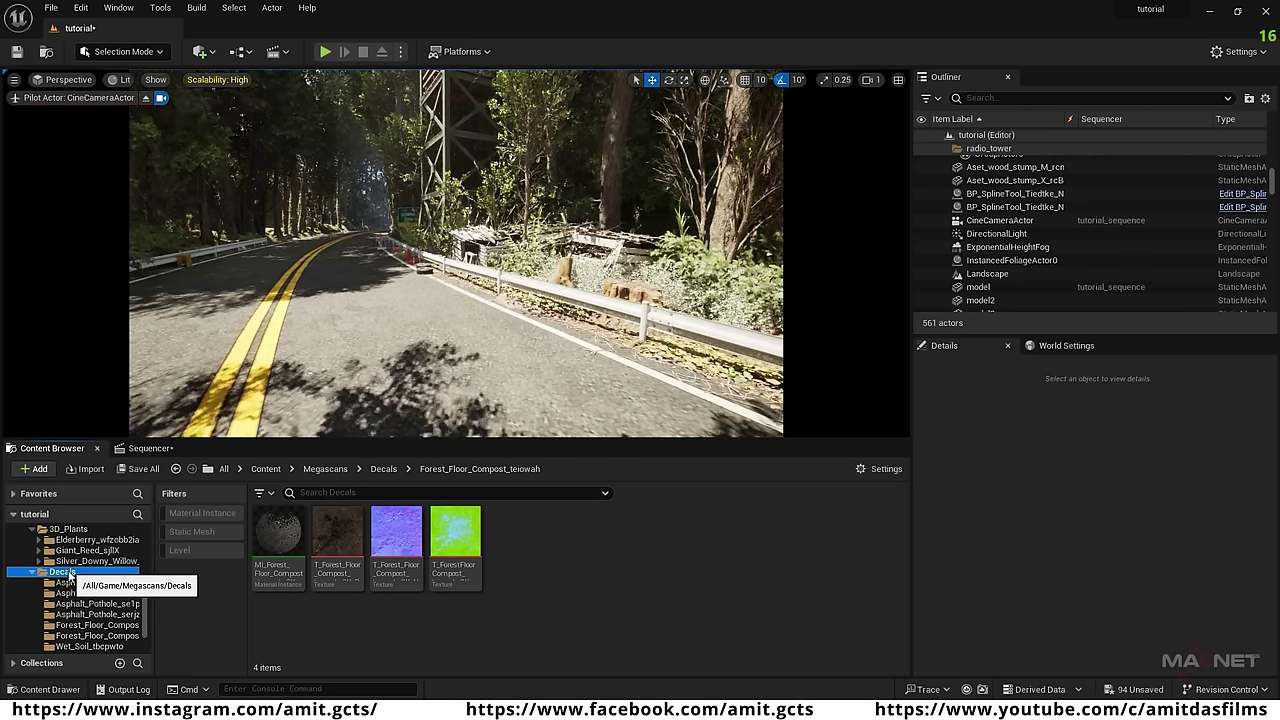
{"action": "scroll", "coordinate": [68, 583], "scroll_direction": "up", "scroll_amount": 2}
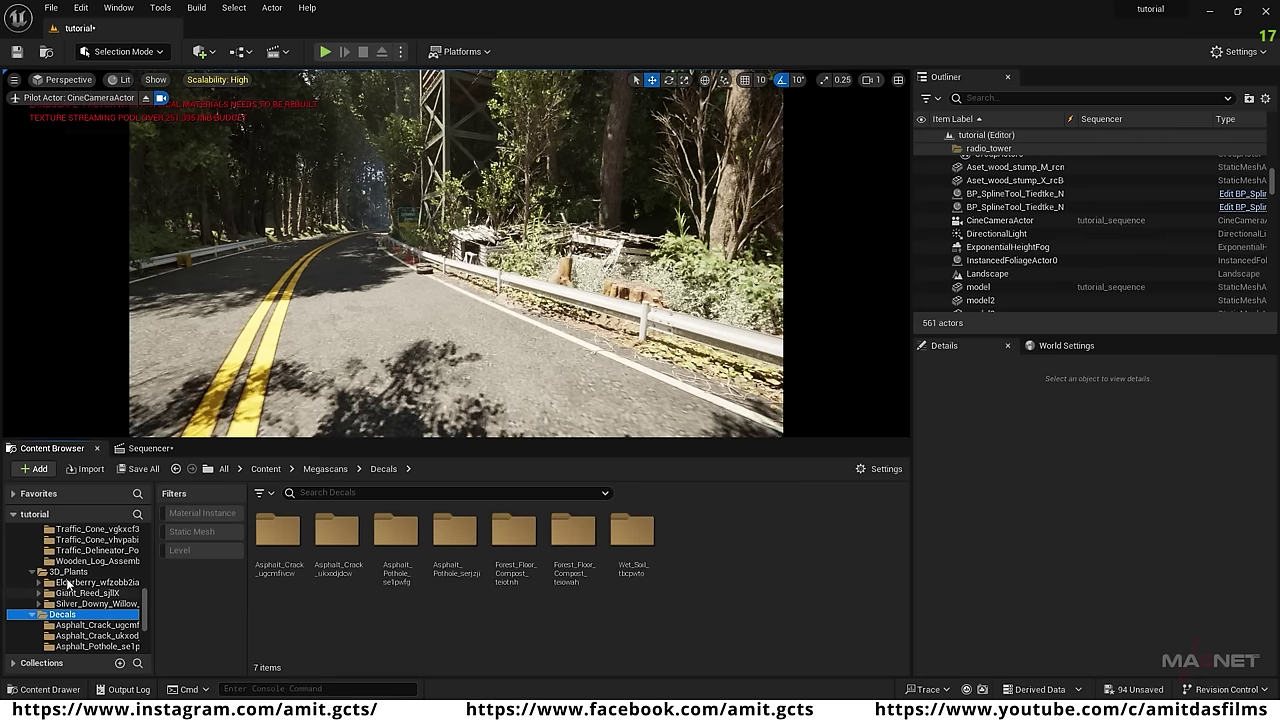
{"action": "scroll", "coordinate": [68, 583], "scroll_direction": "up", "scroll_amount": 10}
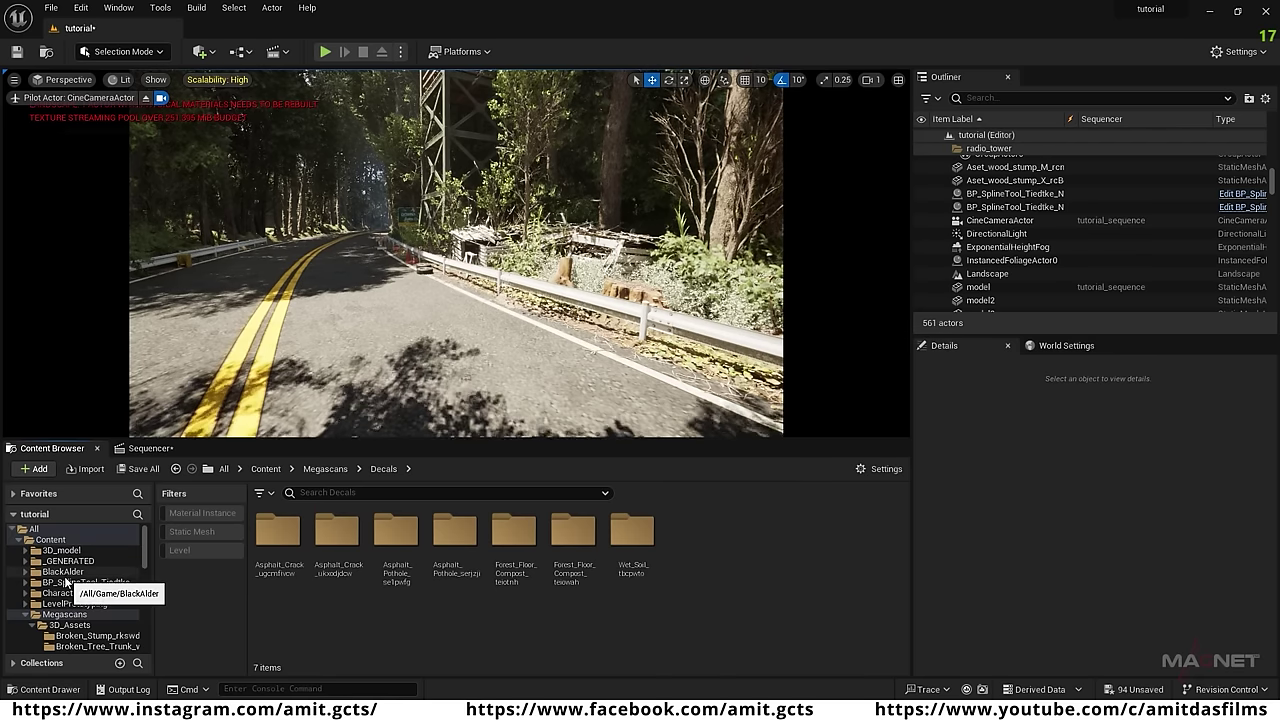
{"action": "scroll", "coordinate": [65, 582], "scroll_direction": "down", "scroll_amount": 2}
{"action": "left_click", "coordinate": [62, 595]}
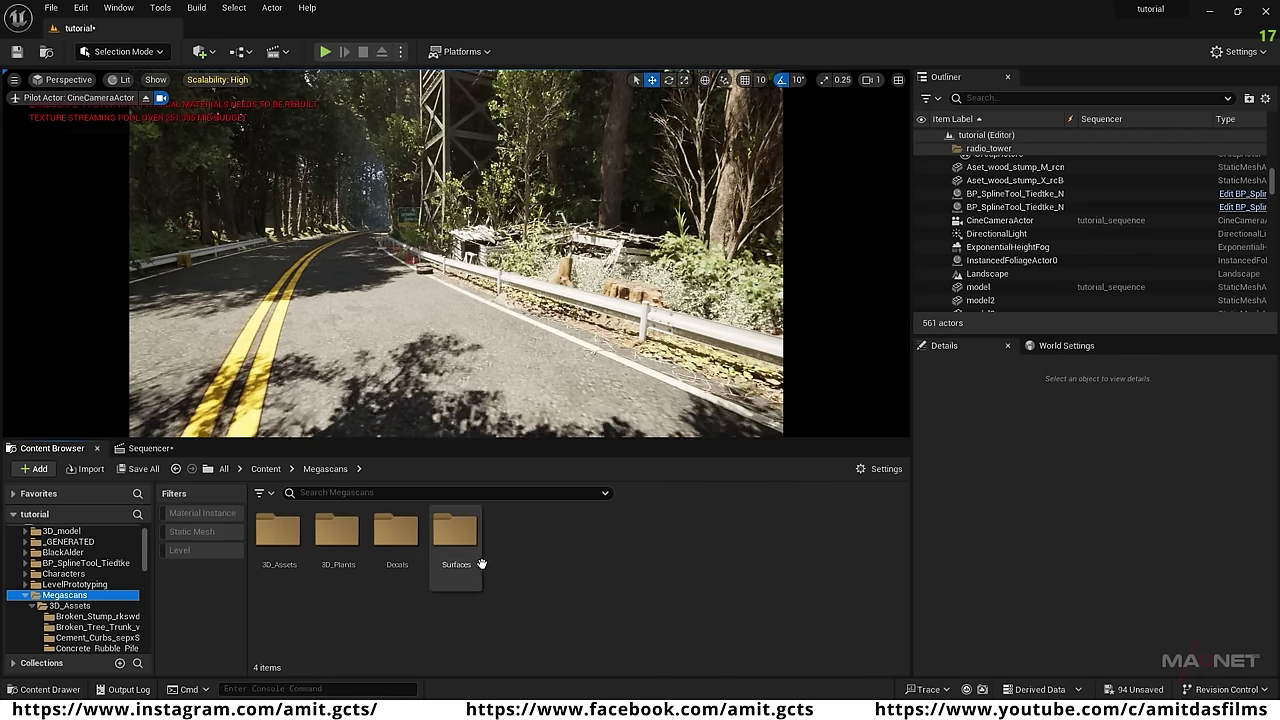
{"action": "double_click", "coordinate": [396, 535]}
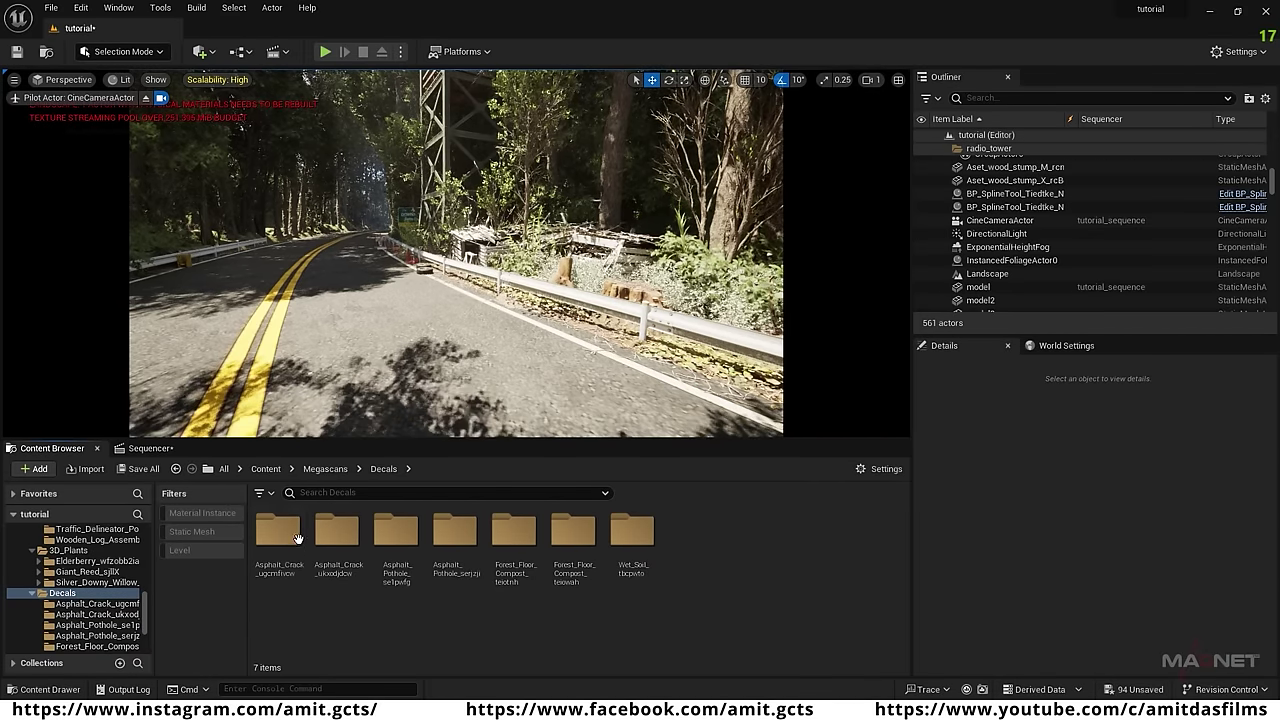
{"action": "left_click", "coordinate": [188, 513]}
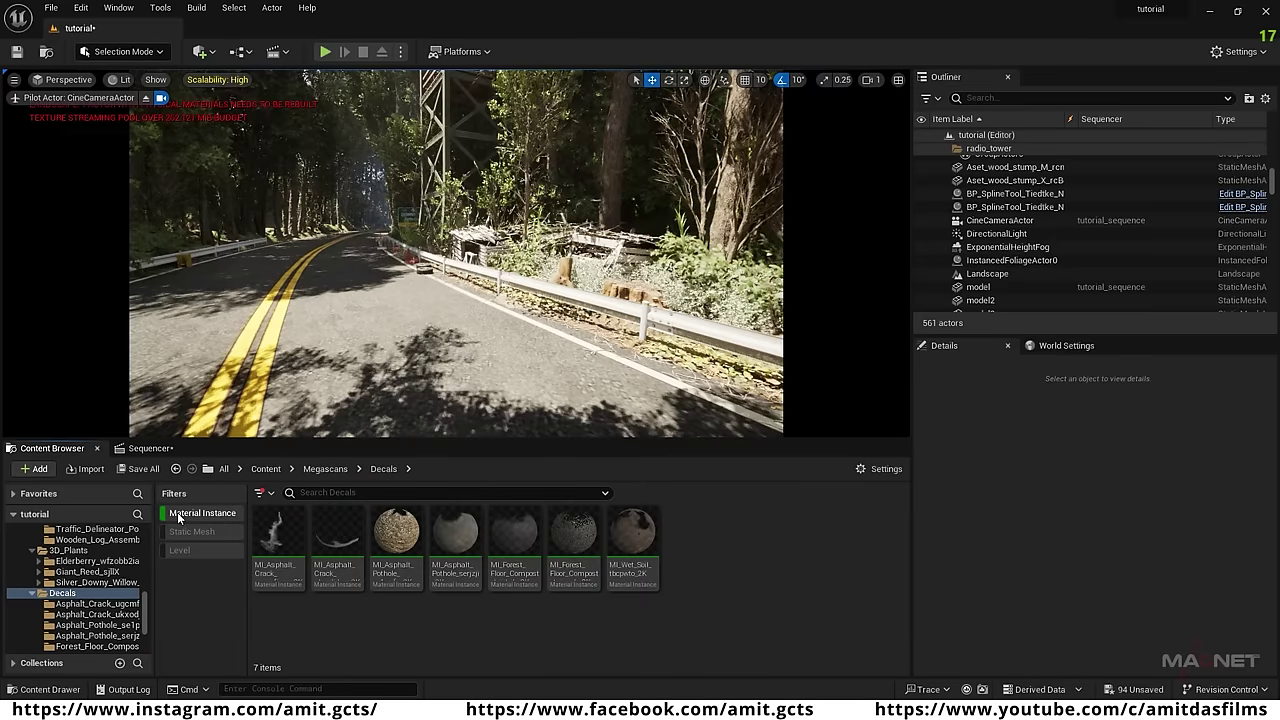
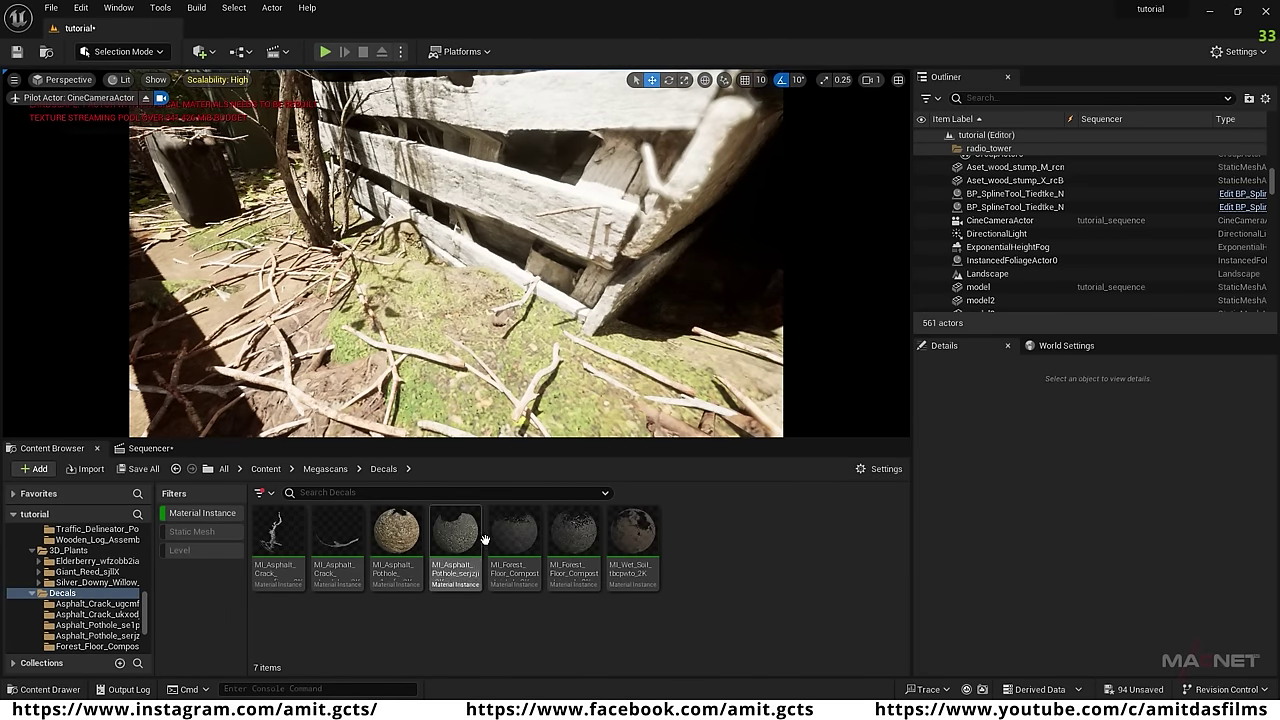
Place the MI_Wet_Soil_tbcpwto_2K decal on the mossy ground beside the collapsed wooden shack behind the guardrail.
{"action": "left_click", "coordinate": [632, 543]}
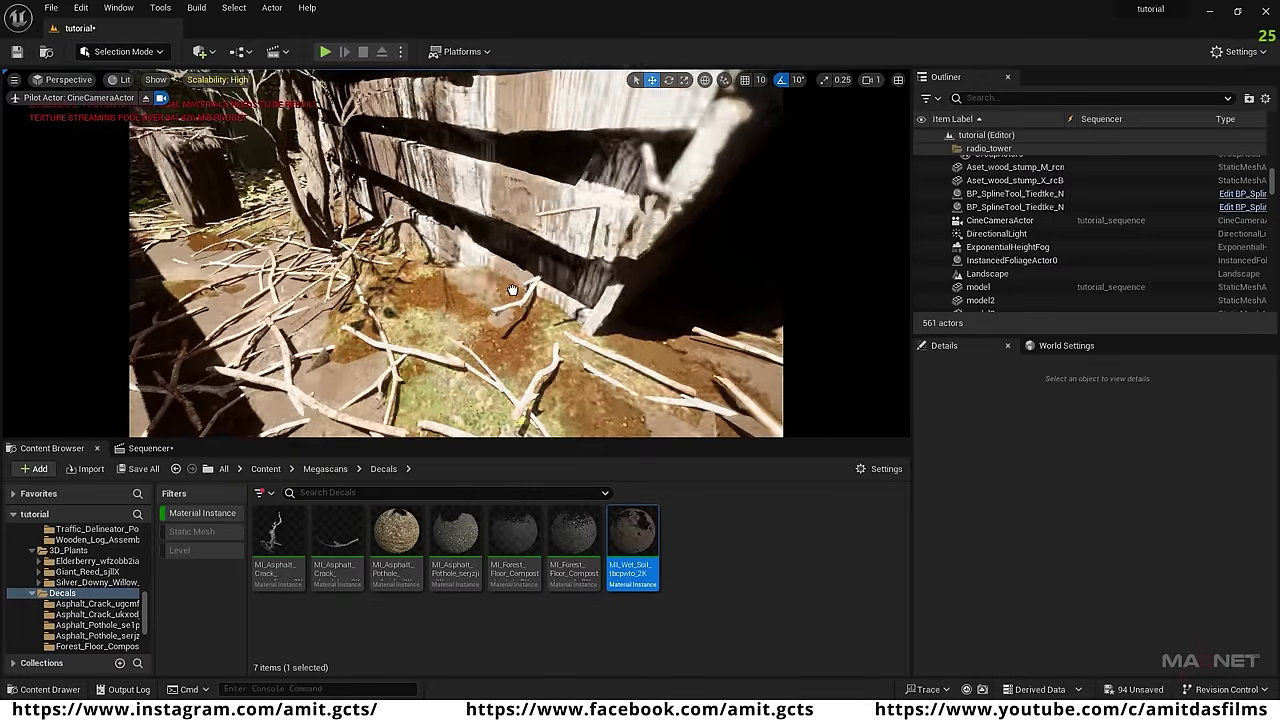
{"action": "left_click_drag", "start_coordinate": [499, 271], "coordinate": [500, 270]}
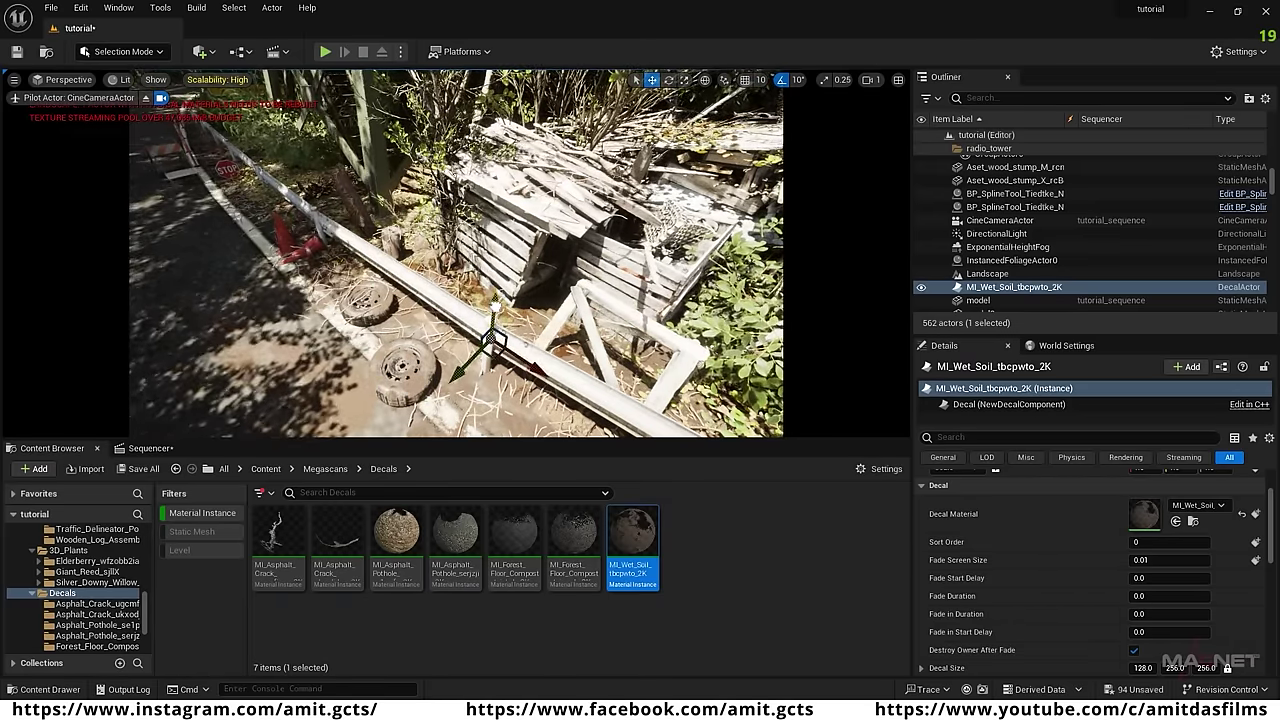
{"action": "right_click_drag", "start_coordinate": [456, 253], "coordinate": [445, 290]}
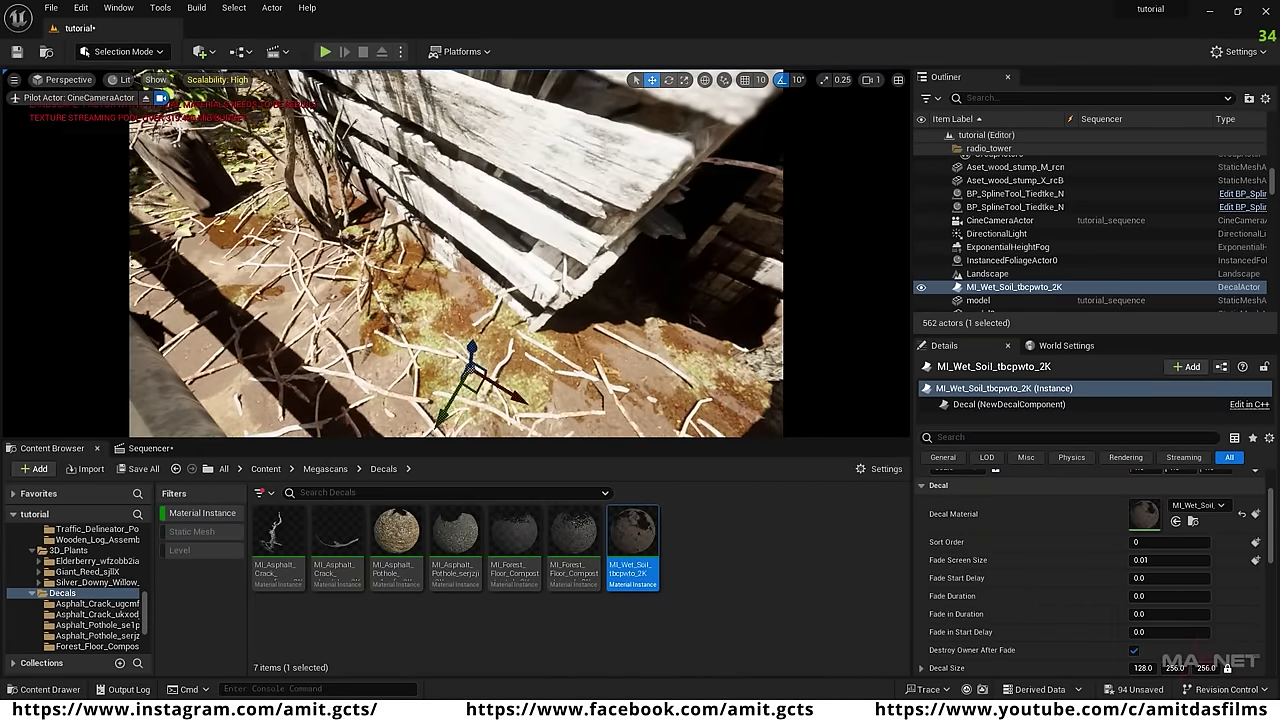
Duplicate the wet soil decal and position the copy and the original on the ground between the guardrail and the collapsed shack.
{"action": "left_click_drag", "start_coordinate": [485, 314], "coordinate": [526, 325], "text": "alt"}
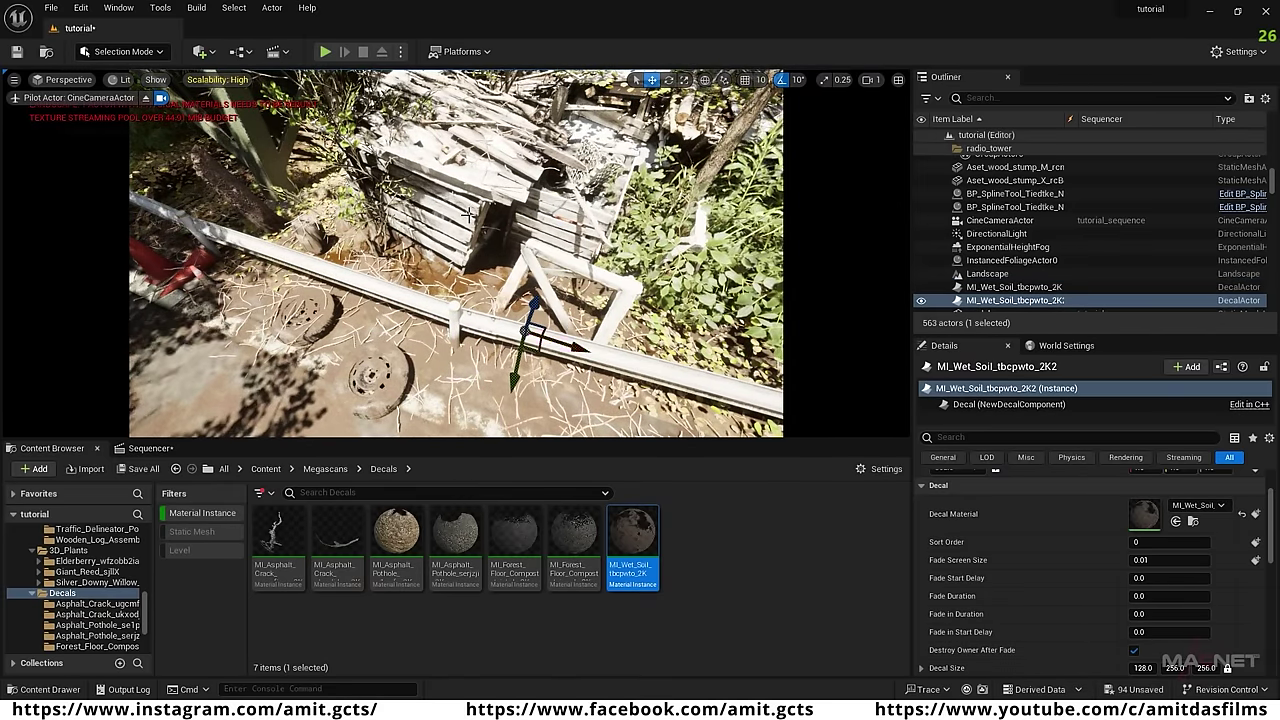
{"action": "left_click_drag", "start_coordinate": [516, 378], "coordinate": [534, 285]}
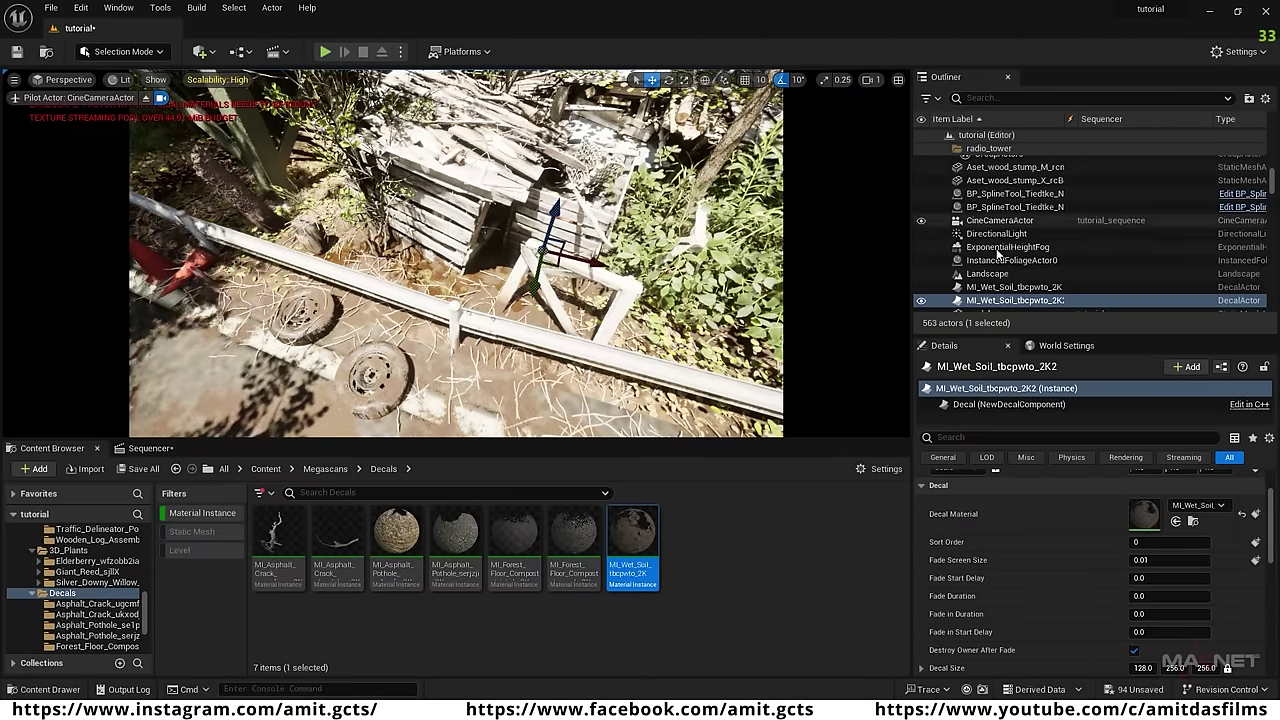
{"action": "left_click", "coordinate": [541, 325]}
{"action": "left_click_drag", "start_coordinate": [418, 353], "coordinate": [467, 262]}
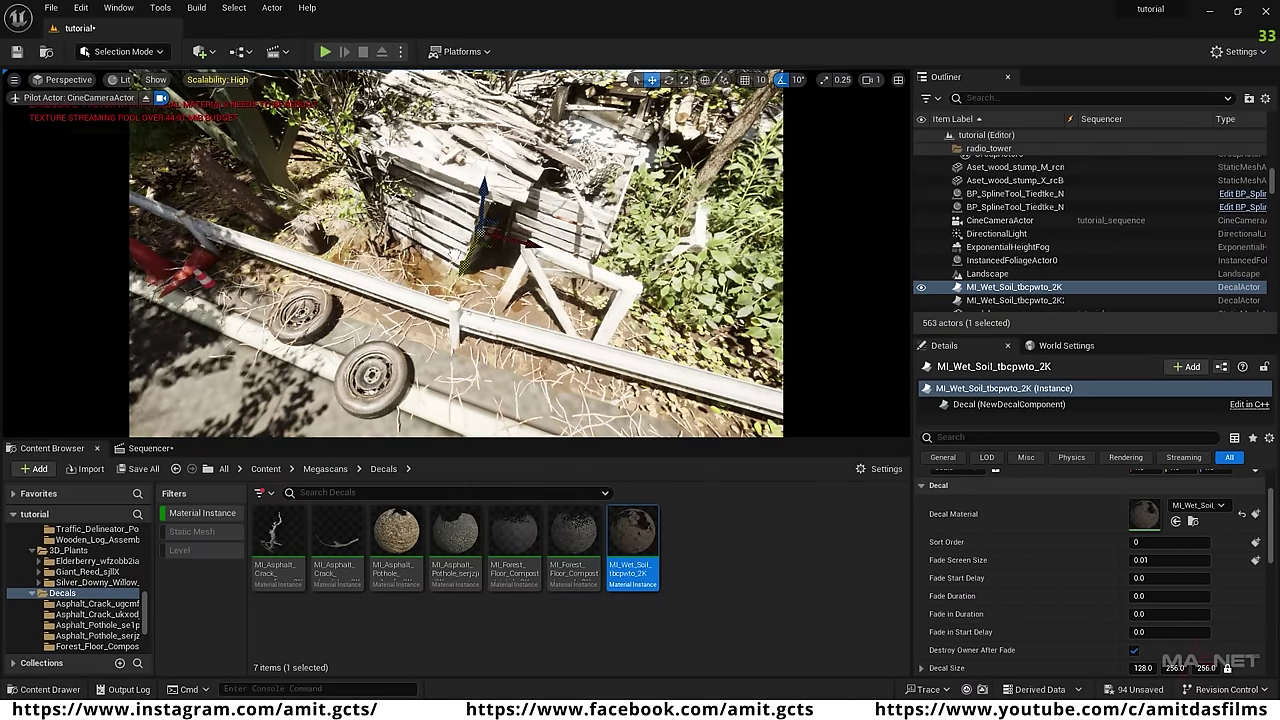
{"action": "right_click_drag", "start_coordinate": [472, 335], "coordinate": [365, 350]}
Place the MI_Asphalt_Pothole_se1pwfg_2K decal on the ground beside the collapsed shack's opening.
{"action": "left_click", "coordinate": [396, 540]}
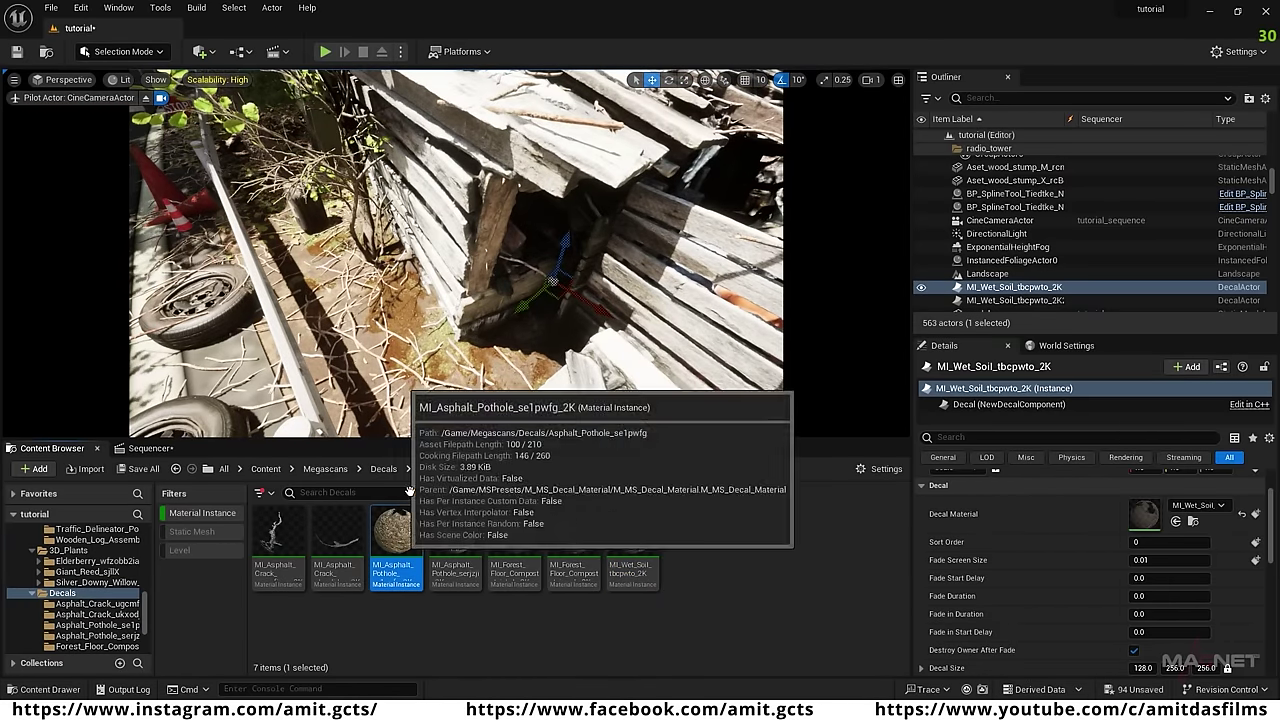
{"action": "left_click_drag", "start_coordinate": [396, 540], "coordinate": [436, 364]}
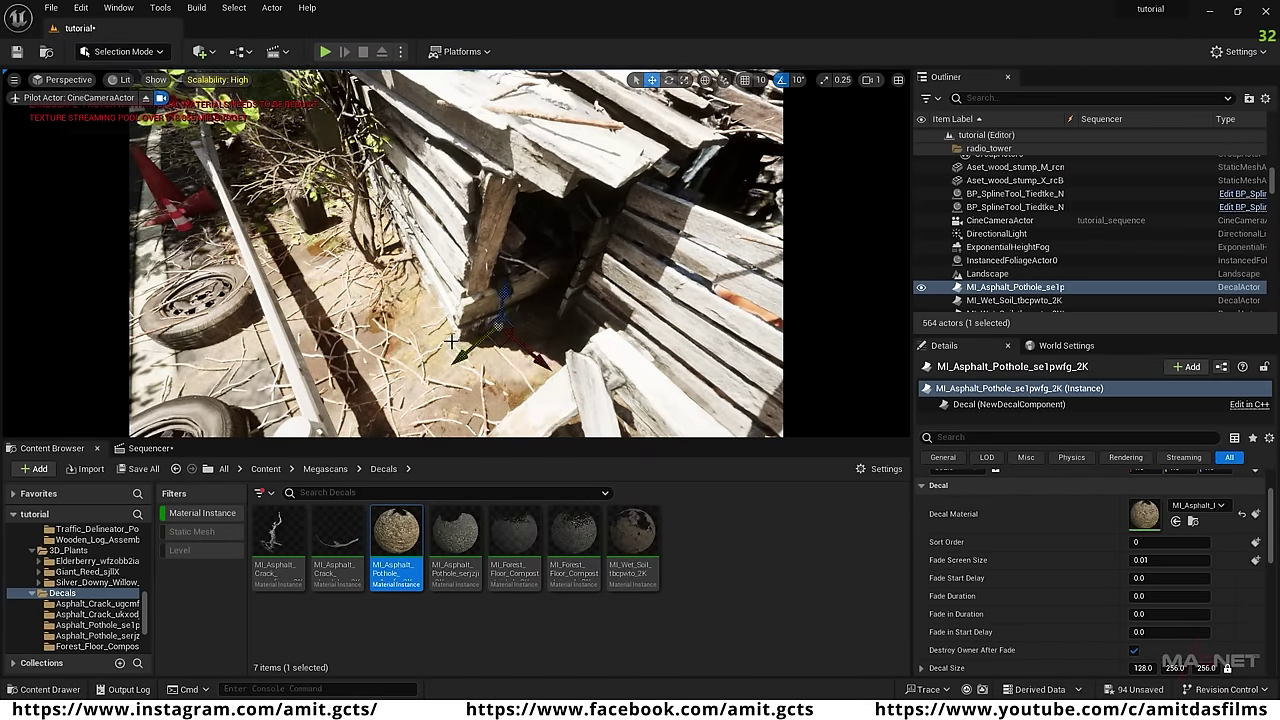
{"action": "key", "text": "e"}
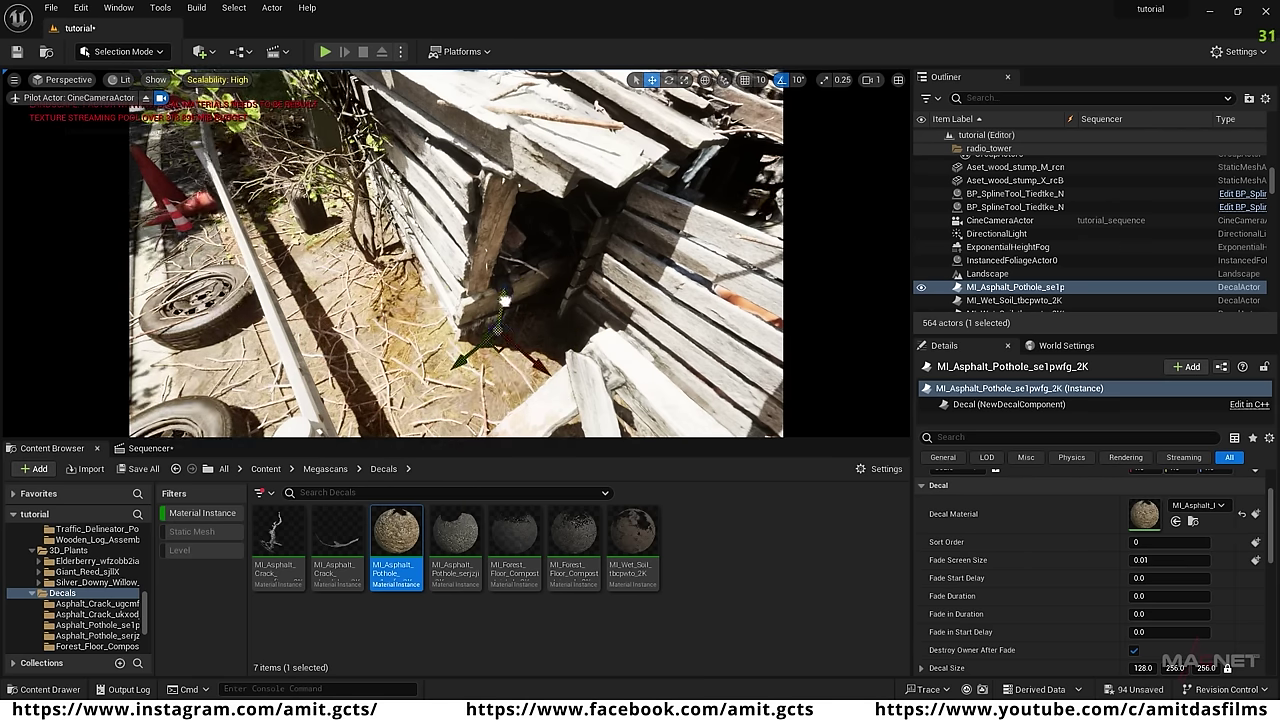
Place the MI_Asphalt_Crack_ugcmfivcw_2K and MI_Asphalt_Crack_ukxodjdcw_2K decals at separate spots on the road surface.
{"action": "right_click_drag", "start_coordinate": [463, 323], "coordinate": [390, 356]}
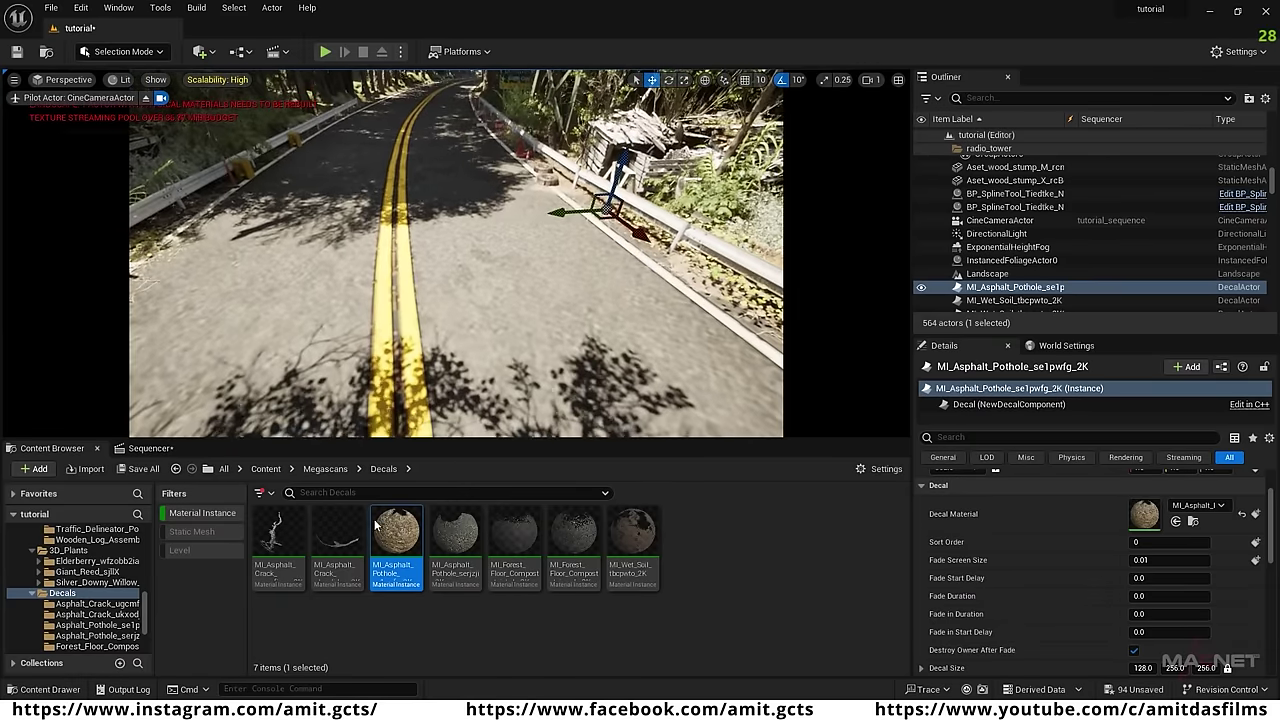
{"action": "left_click_drag", "start_coordinate": [272, 540], "coordinate": [492, 265]}
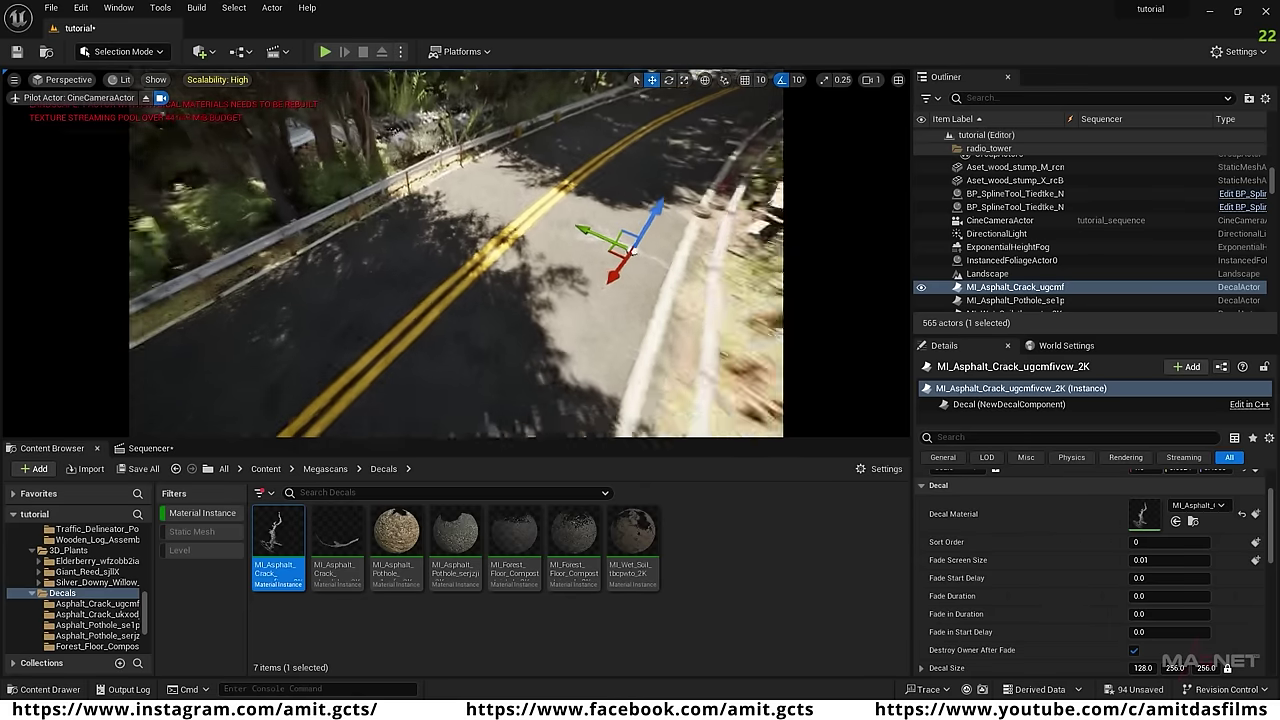
{"action": "left_click_drag", "start_coordinate": [337, 540], "coordinate": [449, 323]}
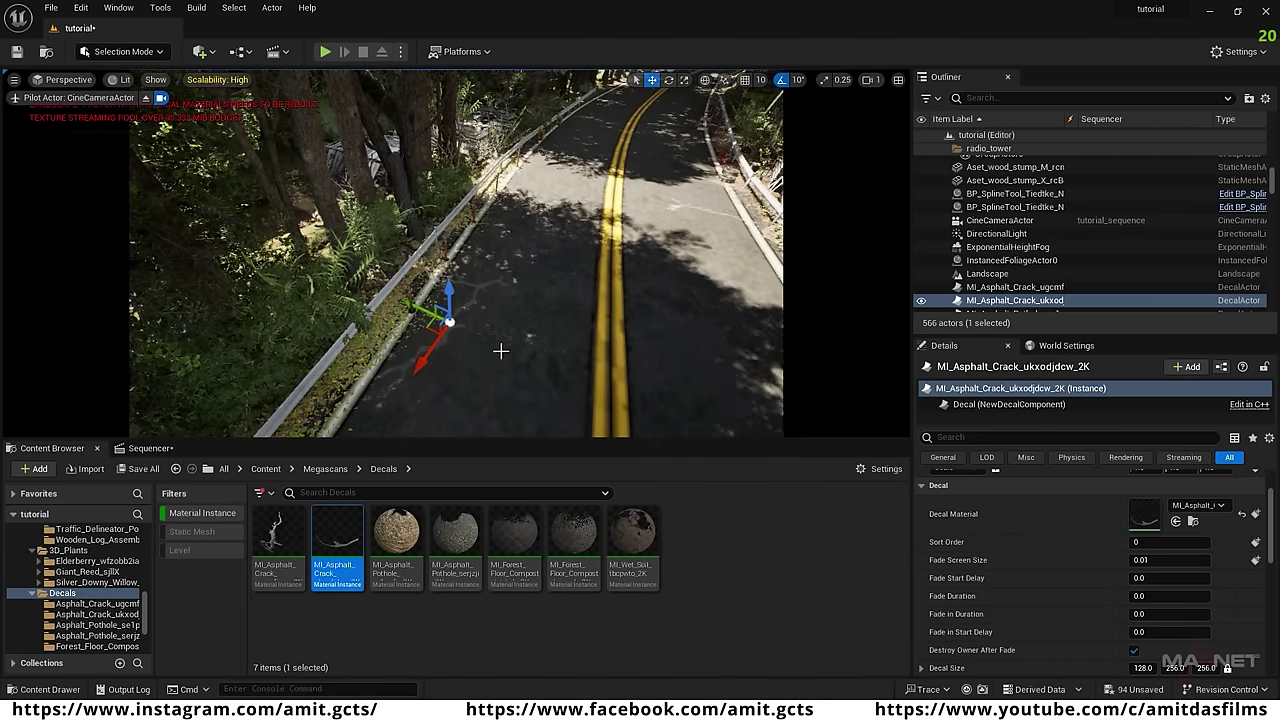
Place the MI_Forest_Floor_Compost_teiotnh_2K decal on the road and spread three more copies of it along the asphalt.
{"action": "left_click_drag", "start_coordinate": [514, 540], "coordinate": [496, 248]}
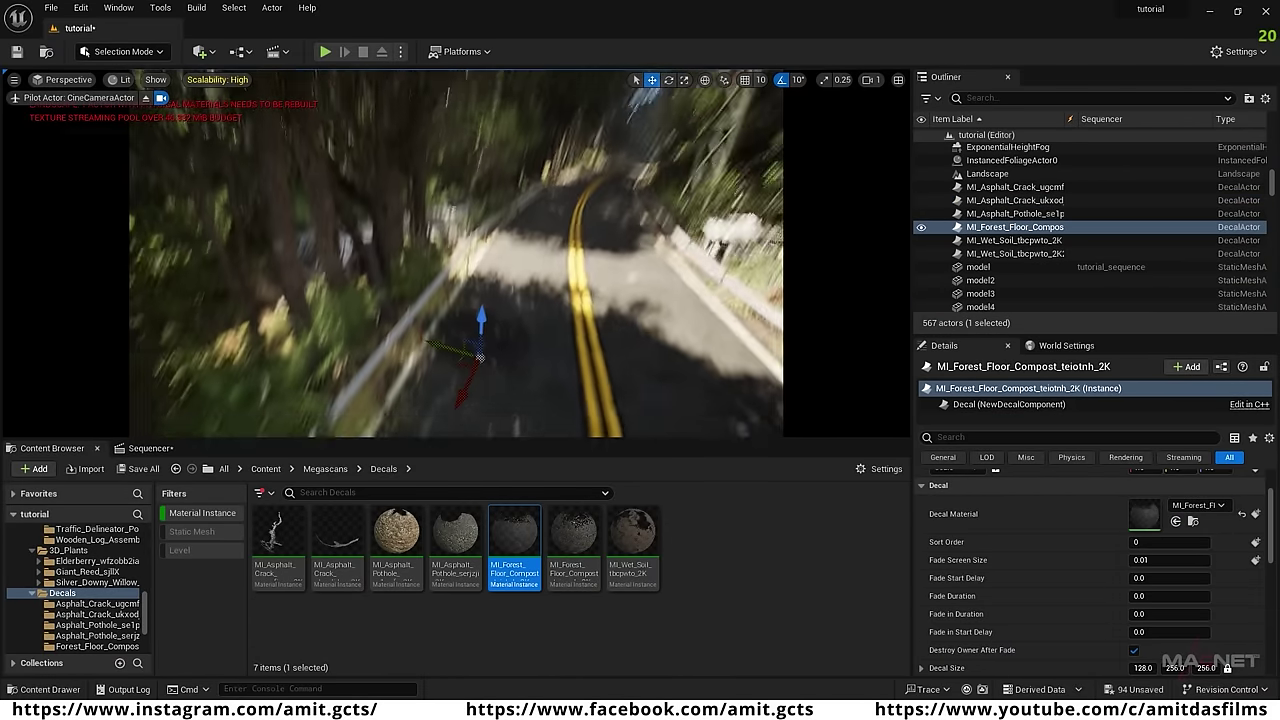
{"action": "right_click_drag", "start_coordinate": [500, 250], "coordinate": [430, 305]}
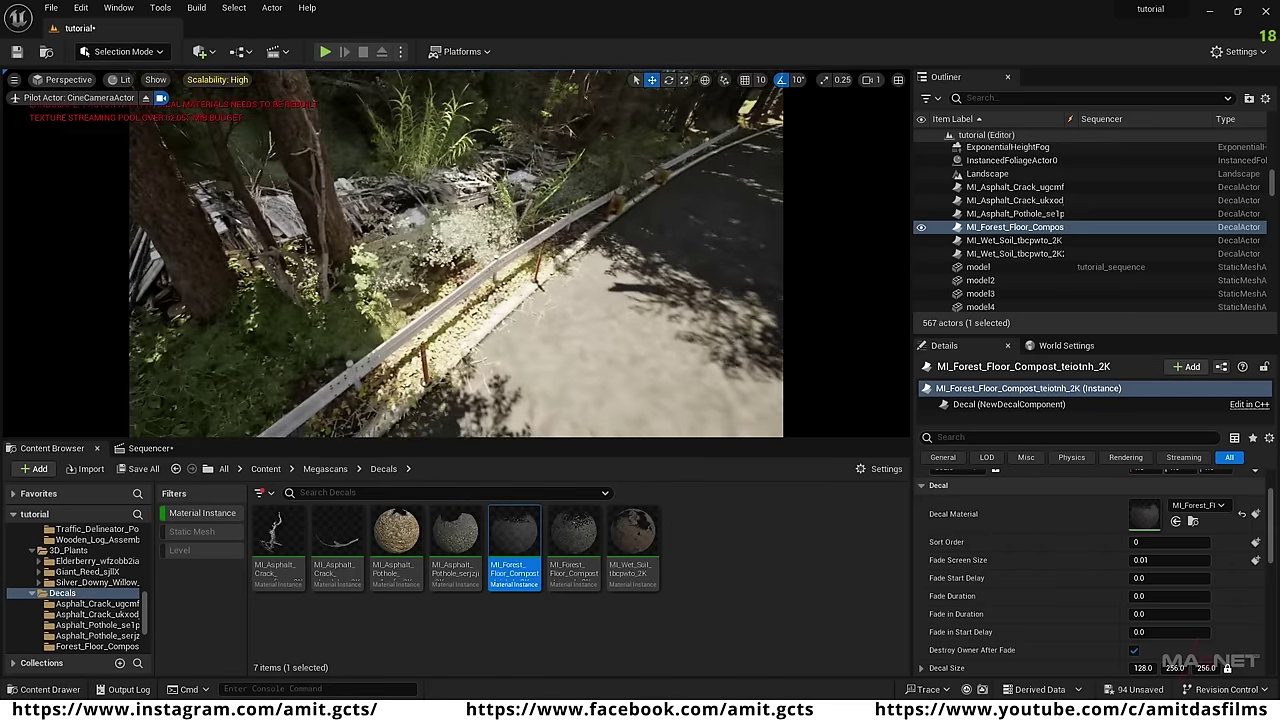
{"action": "left_click_drag", "start_coordinate": [514, 540], "coordinate": [501, 322]}
{"action": "right_click_drag", "start_coordinate": [508, 292], "coordinate": [700, 300]}
{"action": "left_click_drag", "start_coordinate": [190, 305], "coordinate": [357, 318], "text": "alt"}
{"action": "right_click_drag", "start_coordinate": [357, 318], "coordinate": [300, 318]}
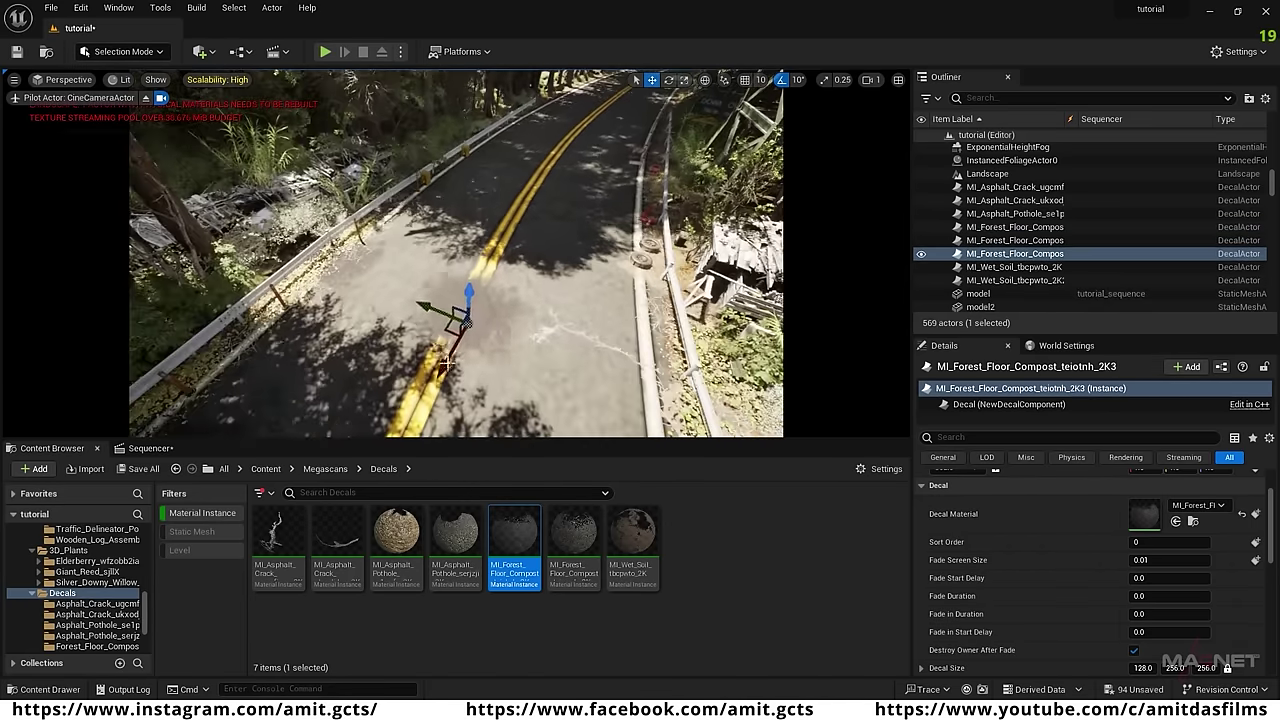
{"action": "left_click_drag", "start_coordinate": [445, 330], "coordinate": [531, 247]}
{"action": "right_click_drag", "start_coordinate": [566, 271], "coordinate": [640, 271]}
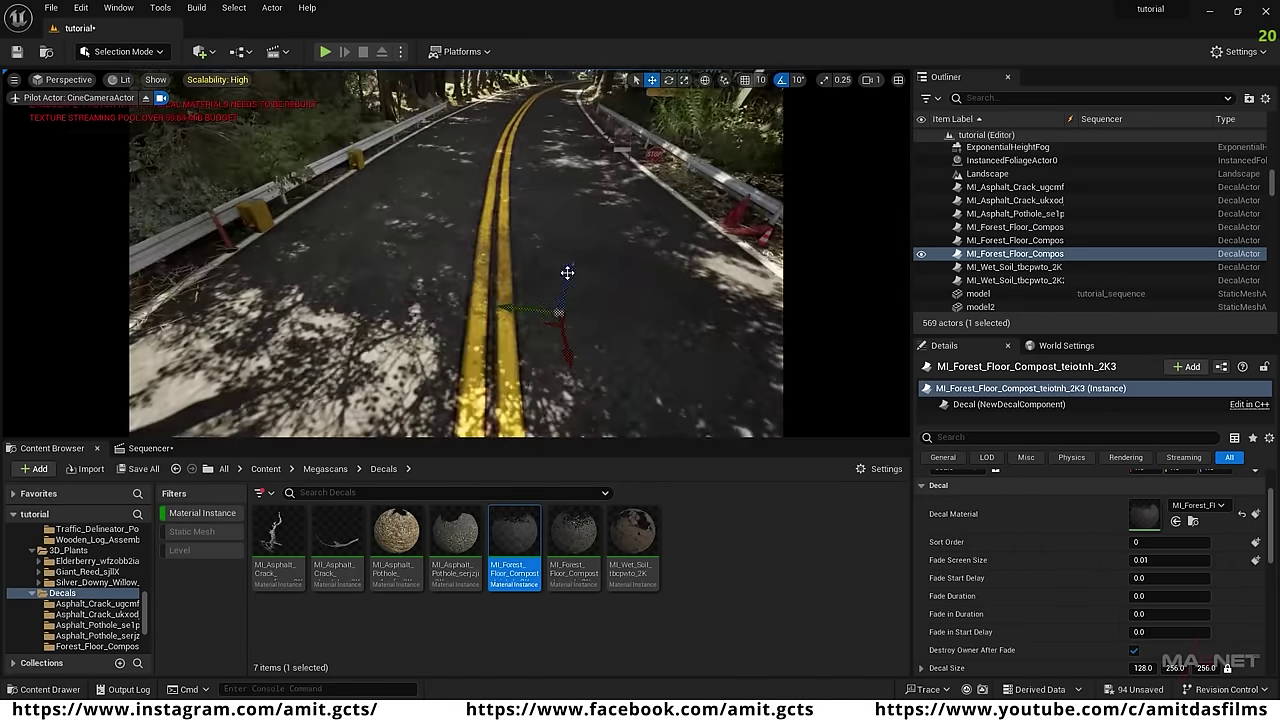
{"action": "left_click_drag", "start_coordinate": [540, 310], "coordinate": [406, 217], "text": "alt"}
{"action": "mouse_move", "coordinate": [406, 217]}
{"action": "right_mouse_down"}
{"action": "mouse_move", "coordinate": [520, 217]}
{"action": "mouse_move", "coordinate": [420, 200]}
{"action": "right_mouse_up"}
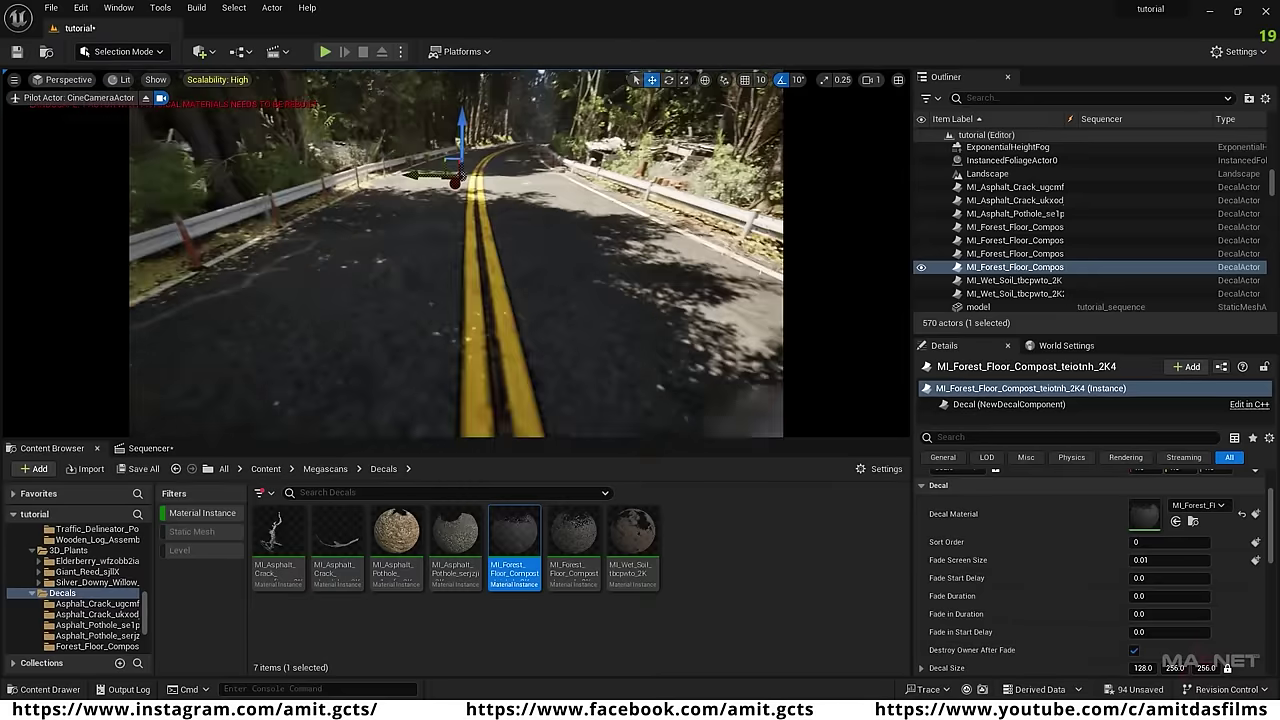
Add another MI_Asphalt_Pothole_se1pwfg_2K decal and a MI_Forest_Floor_Compost_teiowah_2K decal to the road surface.
{"action": "left_click_drag", "start_coordinate": [396, 540], "coordinate": [678, 235]}
{"action": "mouse_move", "coordinate": [684, 252]}
{"action": "right_mouse_down"}
{"action": "mouse_move", "coordinate": [780, 240]}
{"action": "mouse_move", "coordinate": [700, 260]}
{"action": "right_mouse_up"}
{"action": "left_click_drag", "start_coordinate": [573, 540], "coordinate": [532, 205]}
{"action": "right_click_drag", "start_coordinate": [525, 262], "coordinate": [550, 370]}
{"action": "right_click_drag", "start_coordinate": [525, 262], "coordinate": [600, 230]}
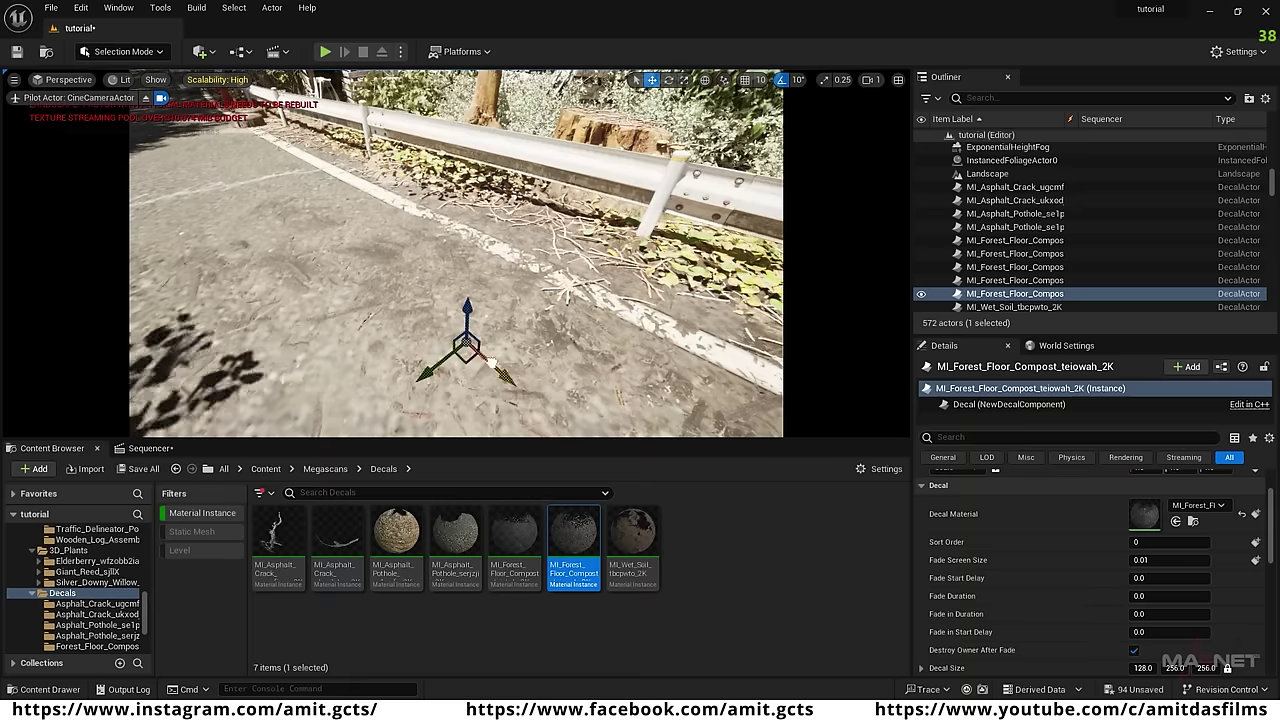
Duplicate the MI_Forest_Floor_Compost_teiowah_2K decal four times and scatter the copies along both lanes of the road.
{"action": "left_click_drag", "start_coordinate": [467, 350], "coordinate": [540, 320], "text": "alt"}
{"action": "right_click_drag", "start_coordinate": [540, 320], "coordinate": [450, 330]}
{"action": "left_click_drag", "start_coordinate": [600, 286], "coordinate": [368, 398], "text": "alt"}
{"action": "right_click_drag", "start_coordinate": [368, 398], "coordinate": [300, 430]}
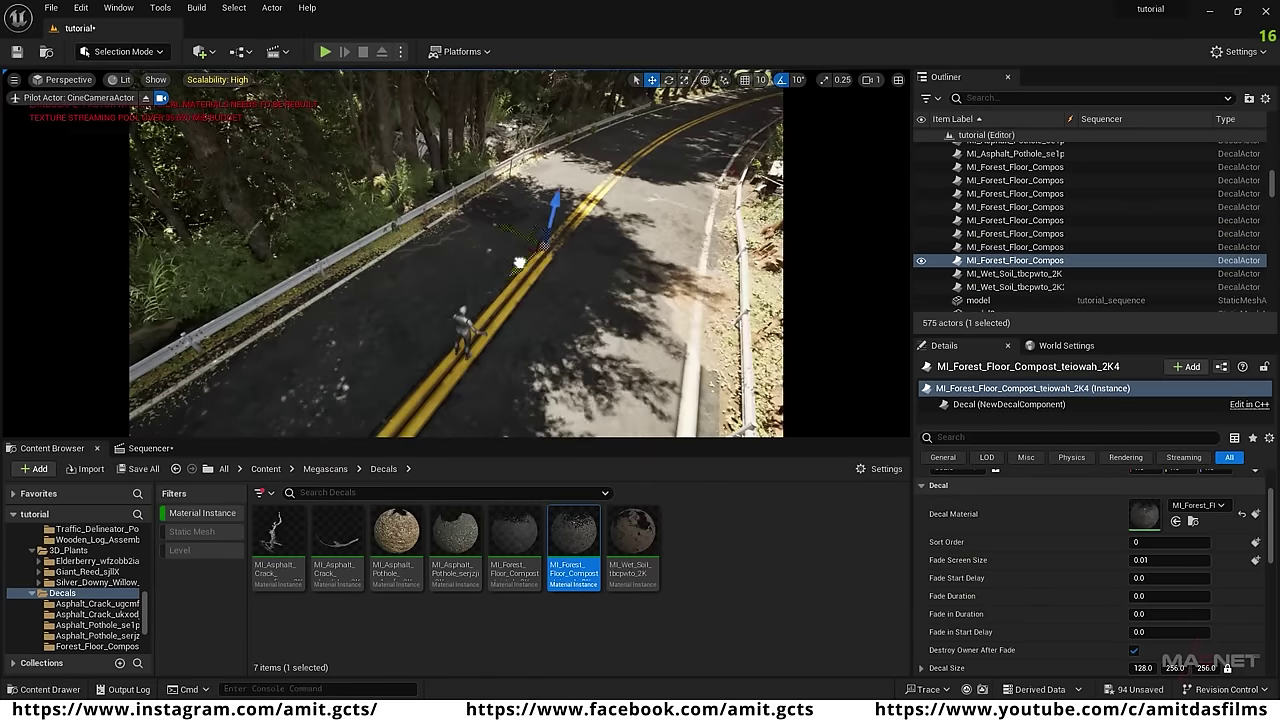
{"action": "left_click_drag", "start_coordinate": [517, 263], "coordinate": [406, 289]}
{"action": "right_click_drag", "start_coordinate": [406, 289], "coordinate": [538, 270]}
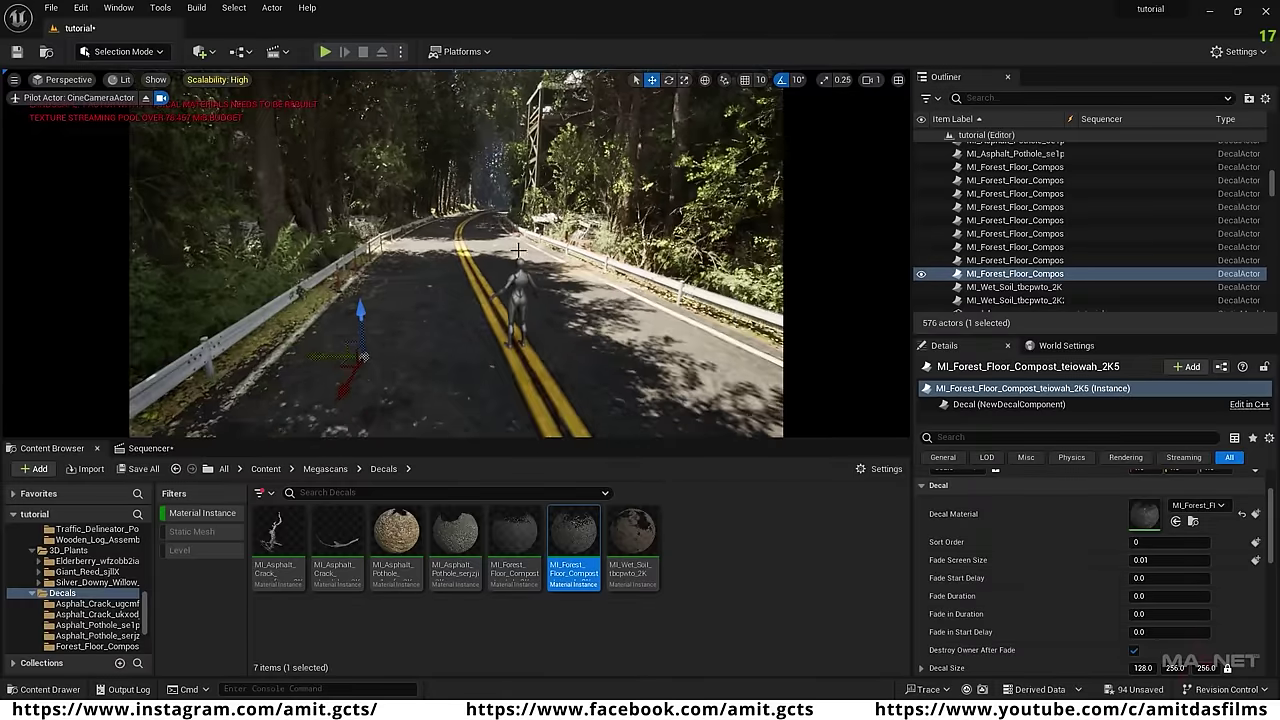
Clear the material instance filter, open the RuralAustralia folder and show only its static meshes.
{"action": "left_click", "coordinate": [192, 513]}
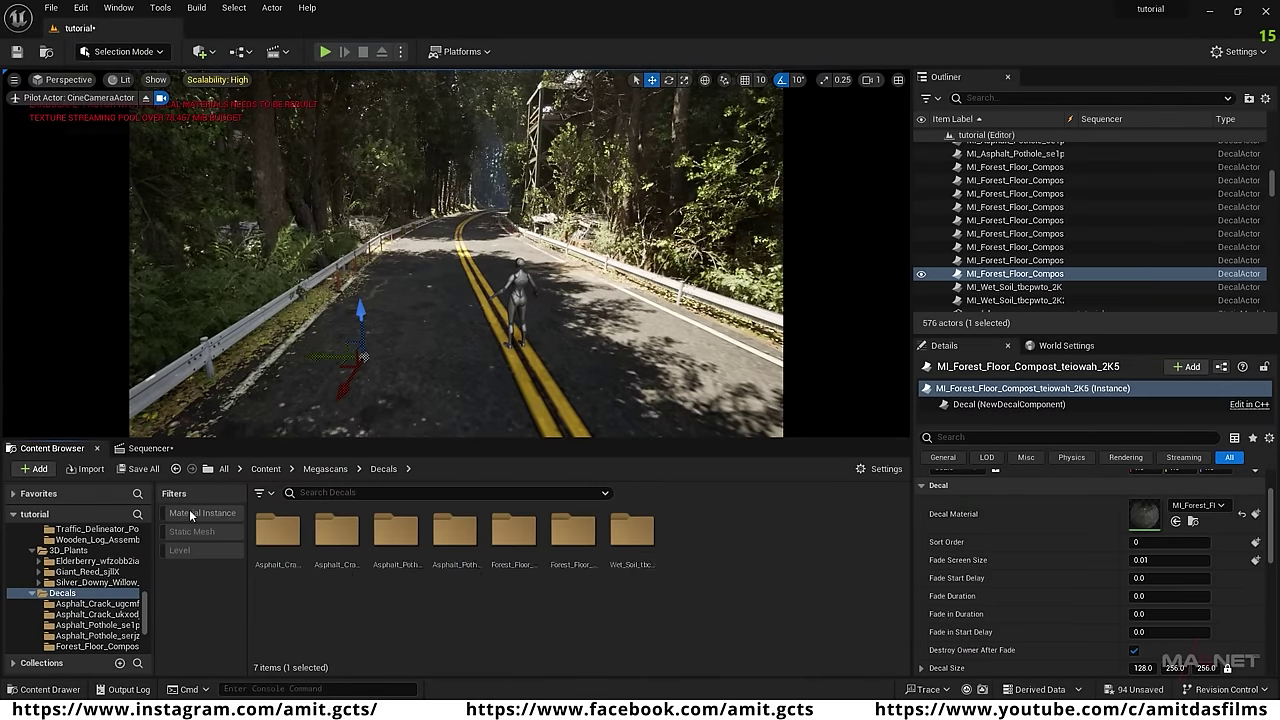
{"action": "scroll", "coordinate": [80, 606], "scroll_direction": "down", "scroll_amount": 2}
{"action": "scroll", "coordinate": [75, 603], "scroll_direction": "up", "scroll_amount": 8}
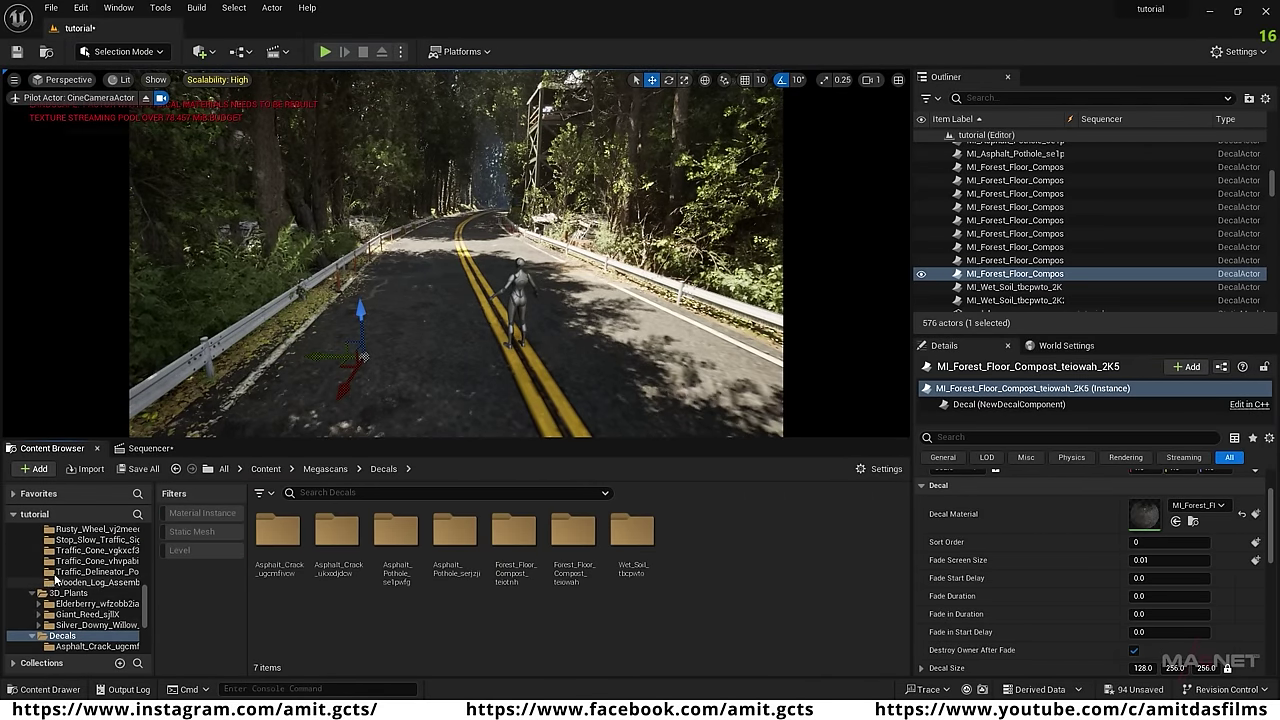
{"action": "scroll", "coordinate": [63, 574], "scroll_direction": "up", "scroll_amount": 1}
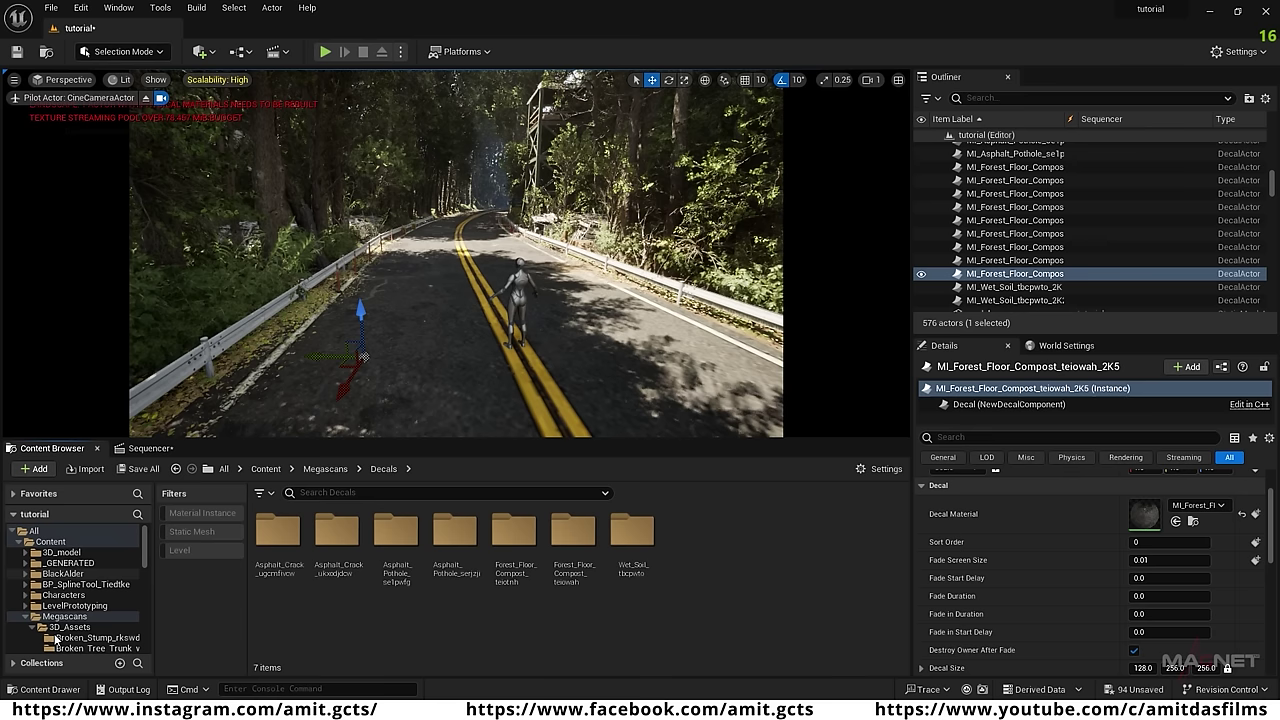
{"action": "left_click", "coordinate": [60, 617]}
{"action": "scroll", "coordinate": [60, 614], "scroll_direction": "down", "scroll_amount": 2}
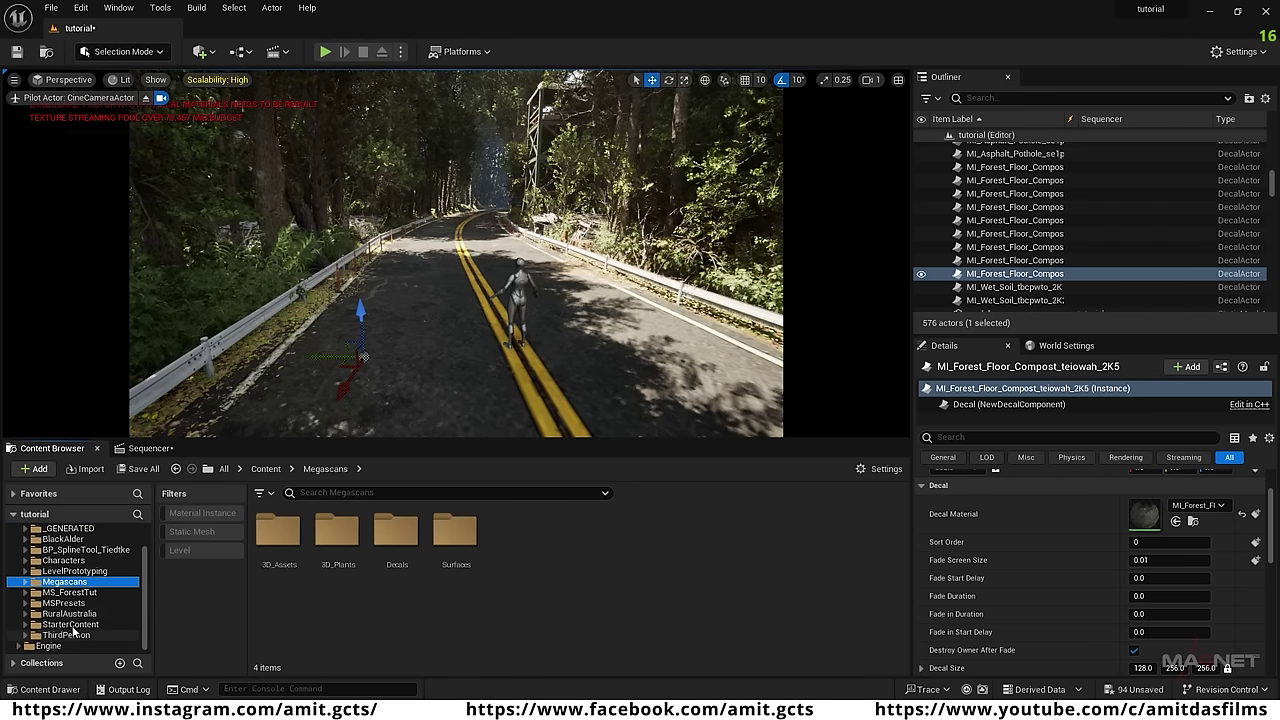
{"action": "left_click", "coordinate": [66, 613]}
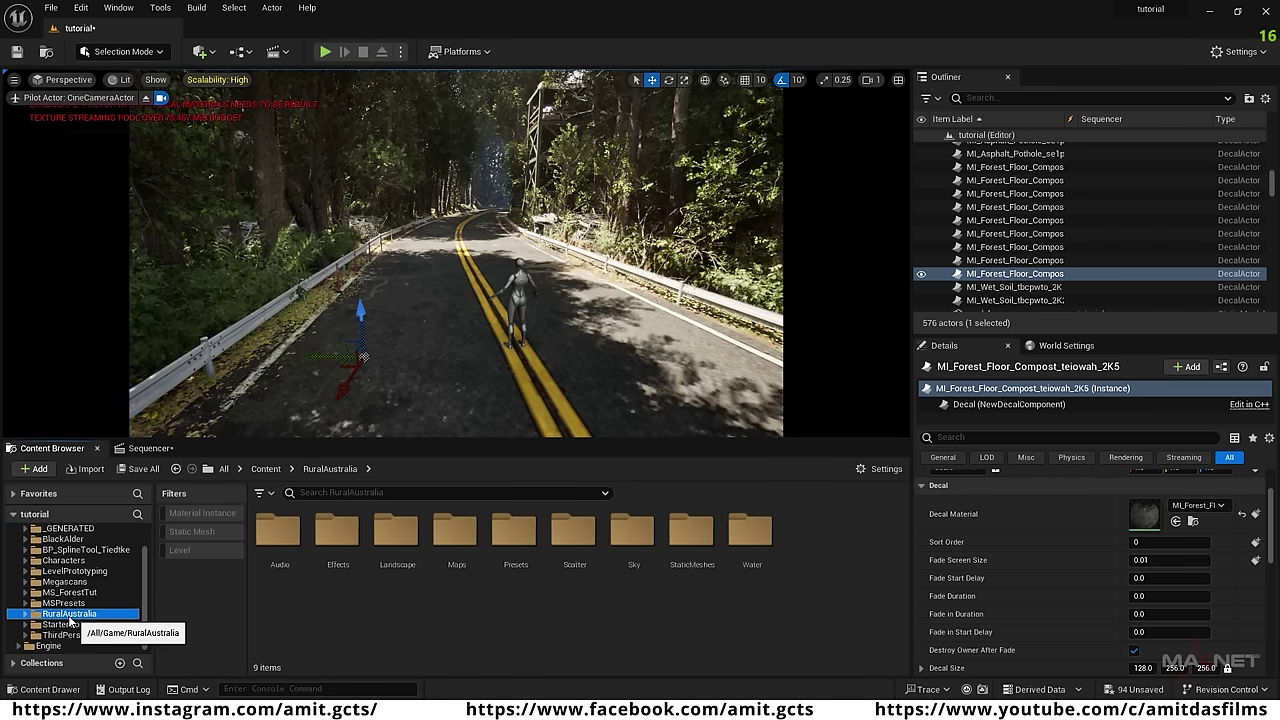
{"action": "left_click", "coordinate": [182, 533]}
Place SM_Log_L_01 among the trees by the collapsed shack and SM_Log_M_01 behind the guardrail across the road.
{"action": "key", "text": "w"}
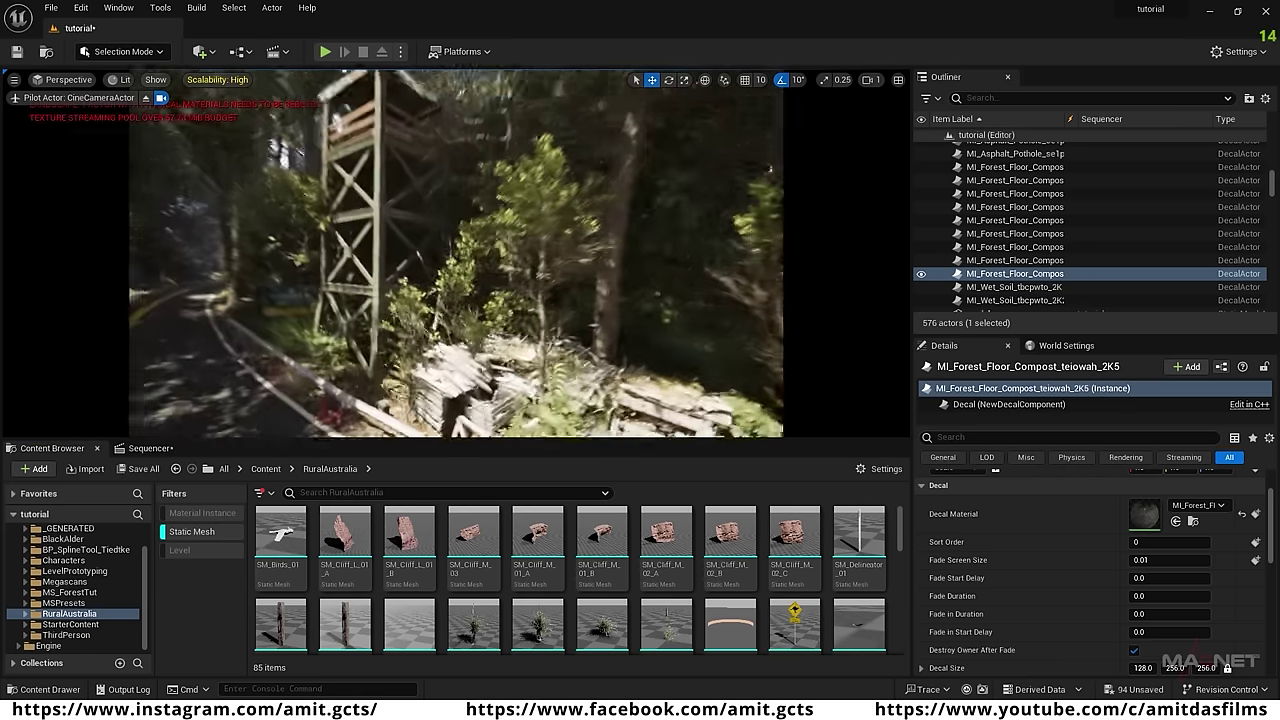
{"action": "scroll", "coordinate": [679, 587], "scroll_direction": "down", "scroll_amount": 3}
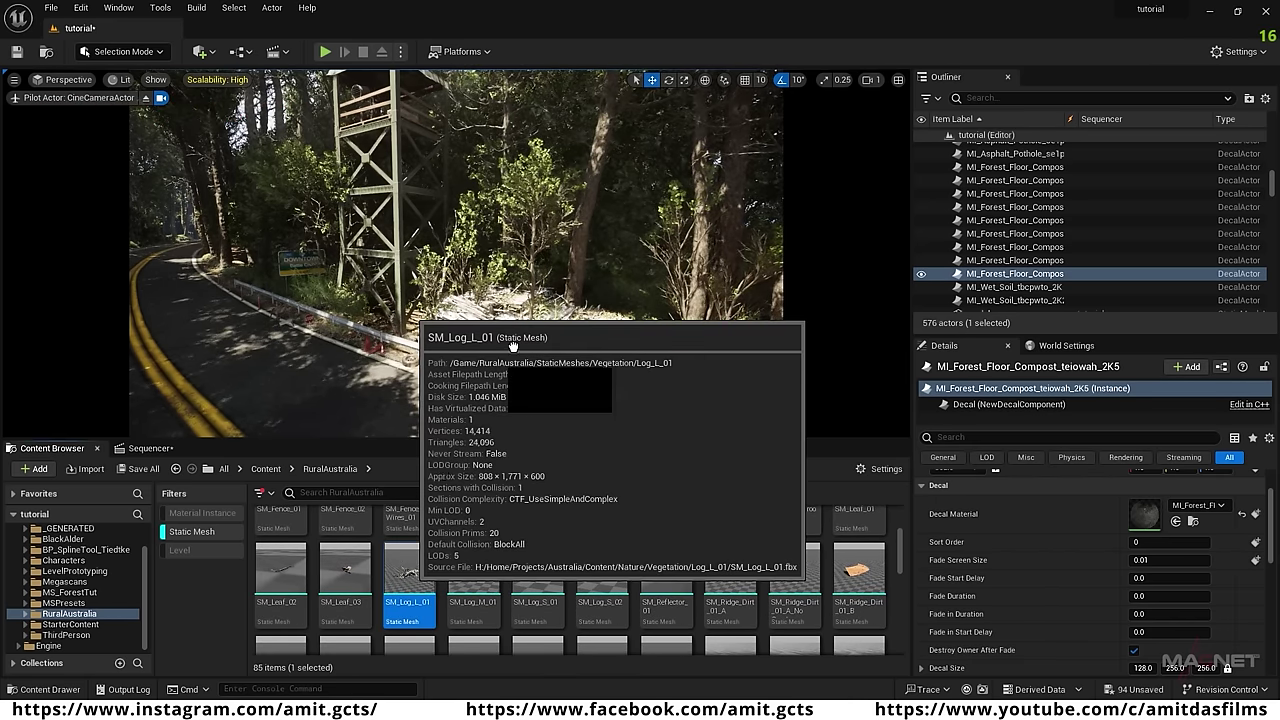
{"action": "left_click_drag", "start_coordinate": [409, 574], "coordinate": [583, 313]}
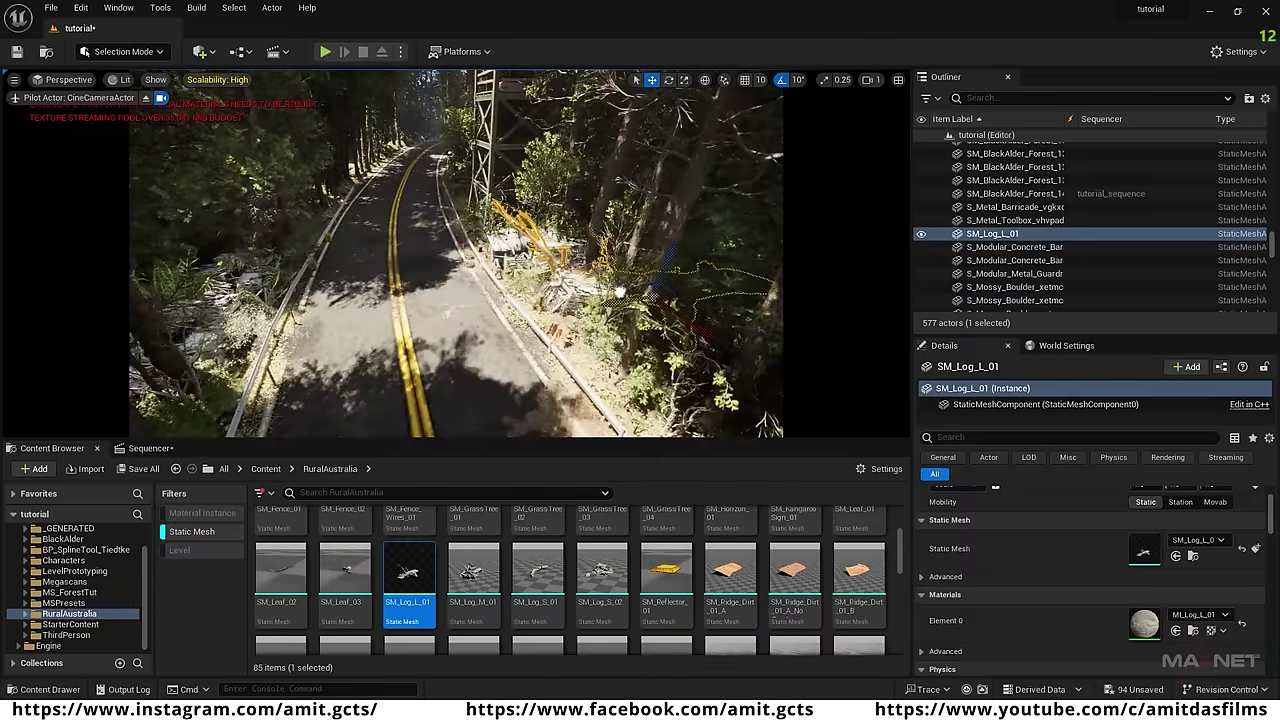
{"action": "left_click_drag", "start_coordinate": [473, 575], "coordinate": [308, 345]}
{"action": "key", "text": "e"}
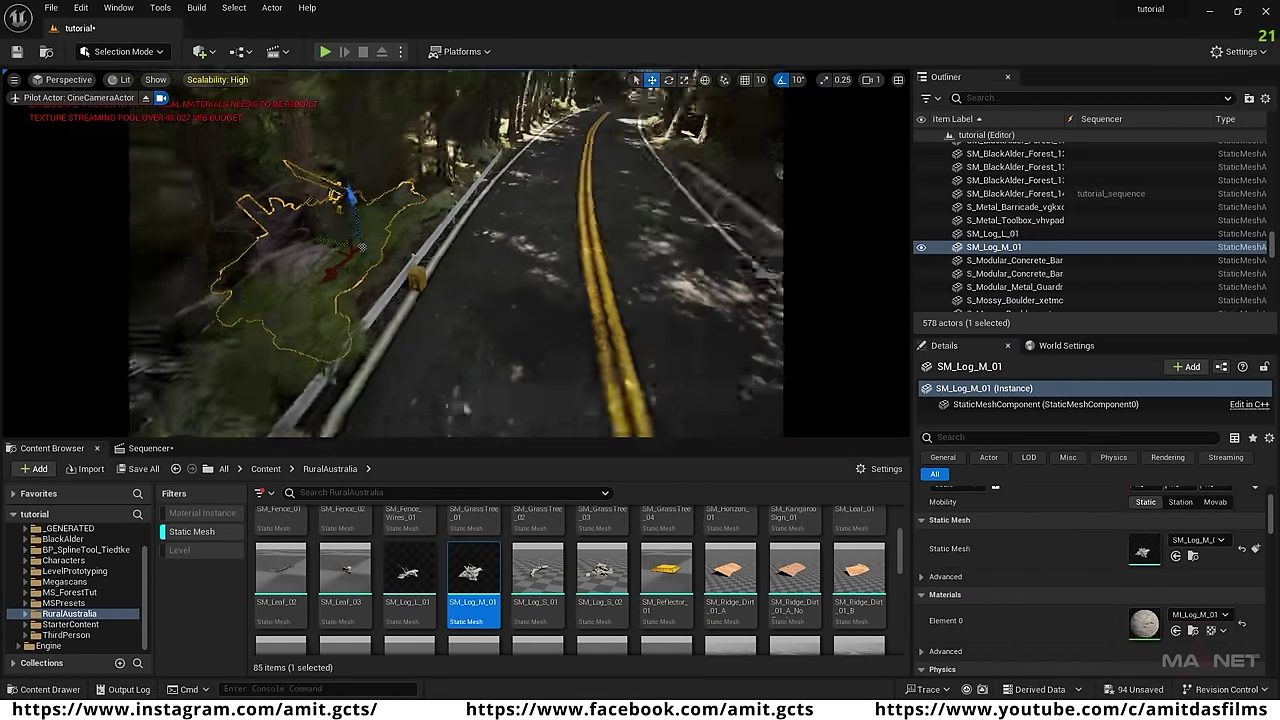
Add SM_Log_S_01 and a second SM_Log_L_01 log to the roadside forest.
{"action": "left_click_drag", "start_coordinate": [537, 574], "coordinate": [440, 258]}
{"action": "key", "text": "e"}
{"action": "left_click_drag", "start_coordinate": [424, 289], "coordinate": [424, 289]}
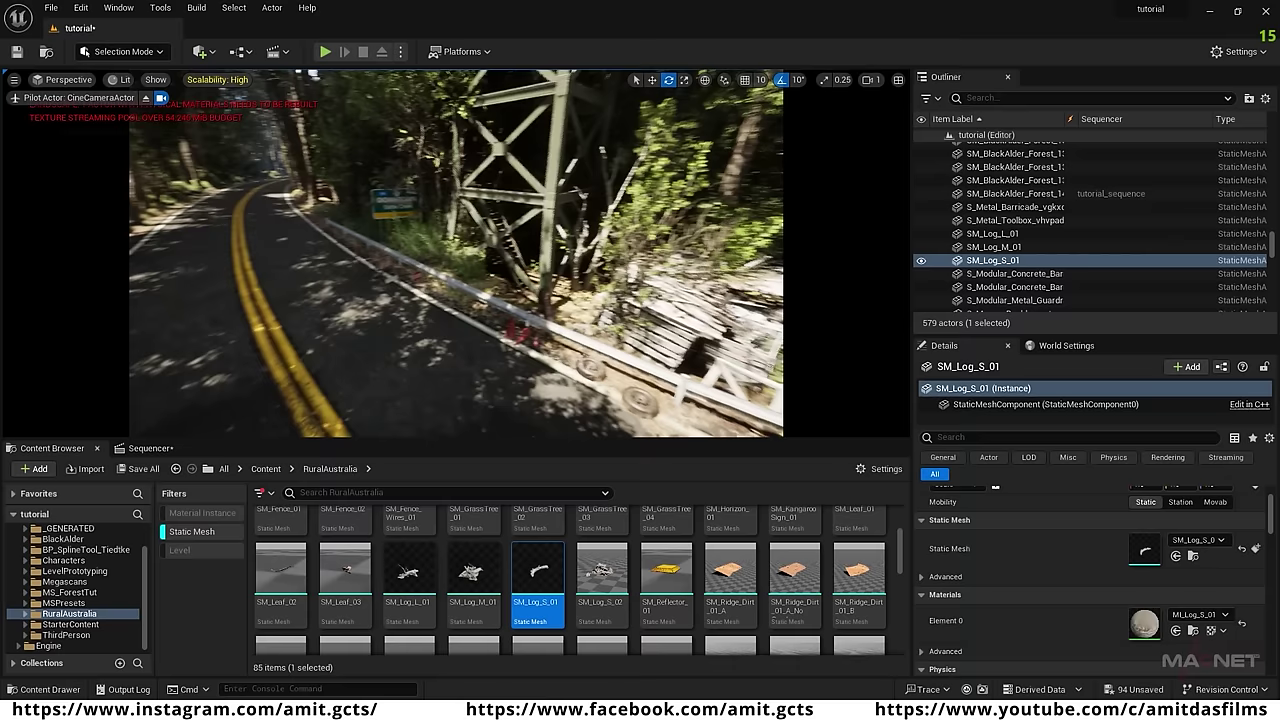
{"action": "left_click_drag", "start_coordinate": [408, 575], "coordinate": [530, 262]}
{"action": "key", "text": "w"}
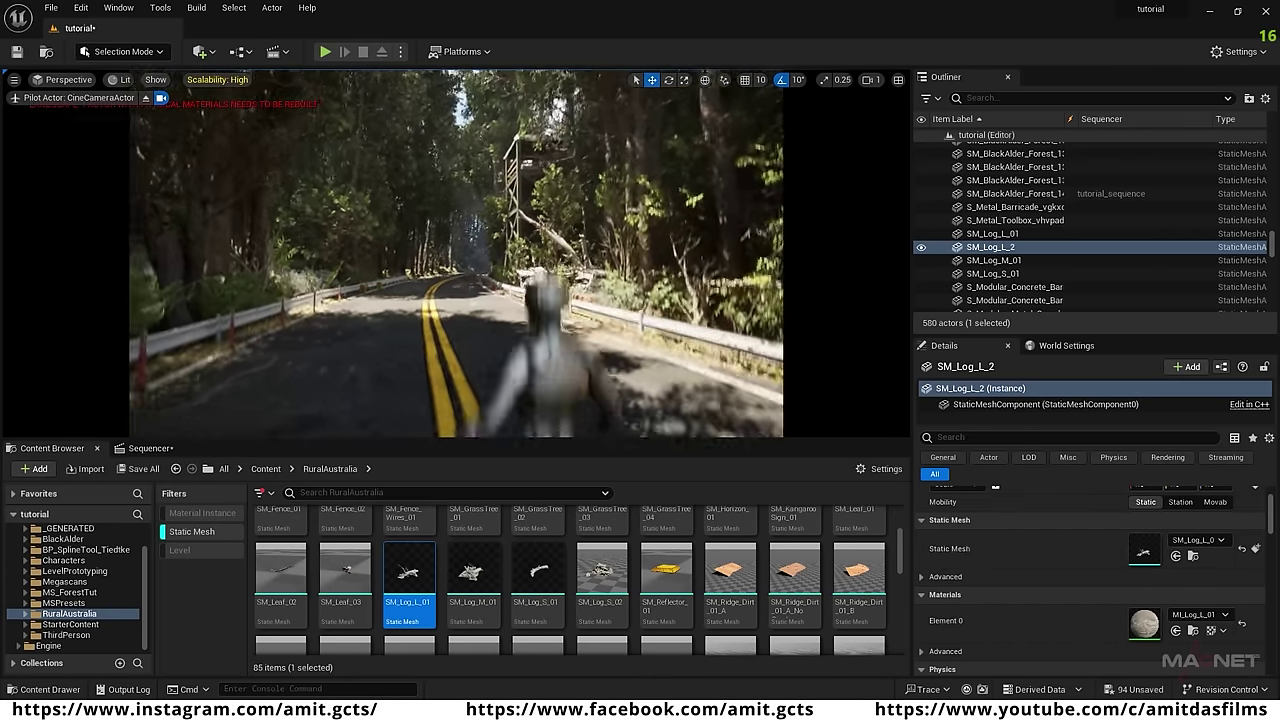
Clear the static mesh filter and open the FallingLeaves folder within RuralAustralia's Effects.
{"action": "left_click", "coordinate": [190, 533]}
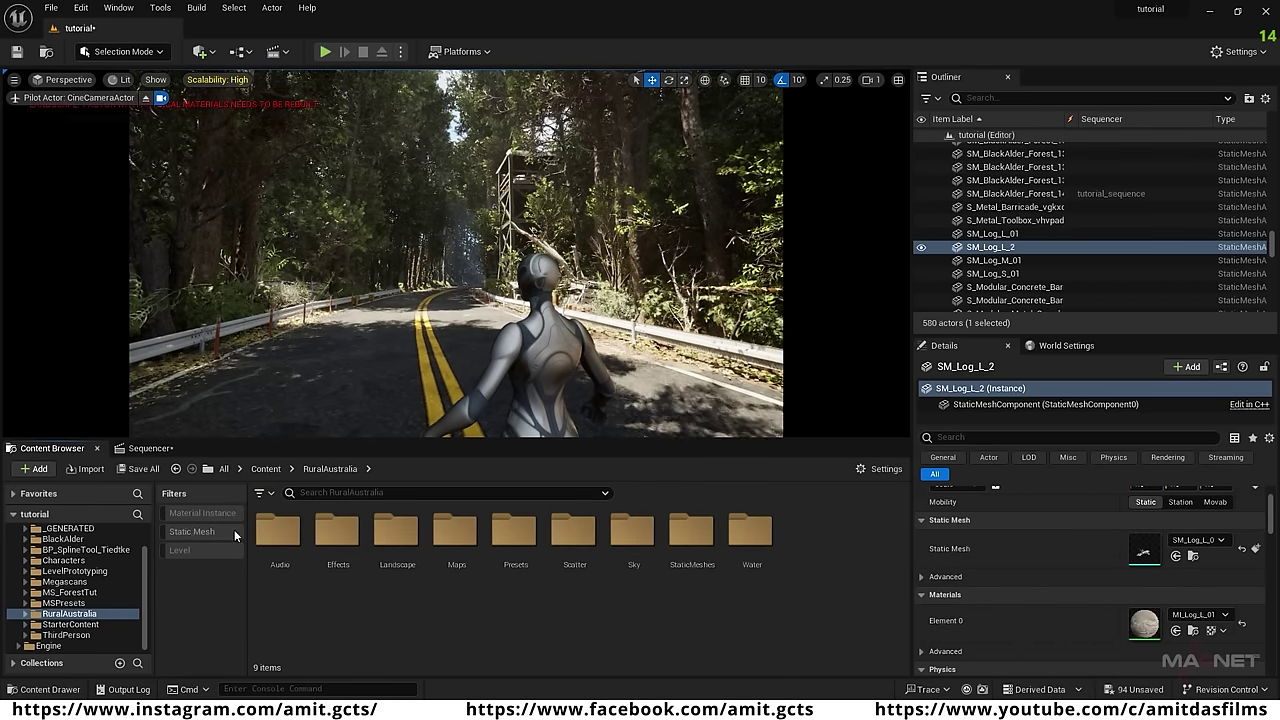
{"action": "left_click", "coordinate": [62, 617]}
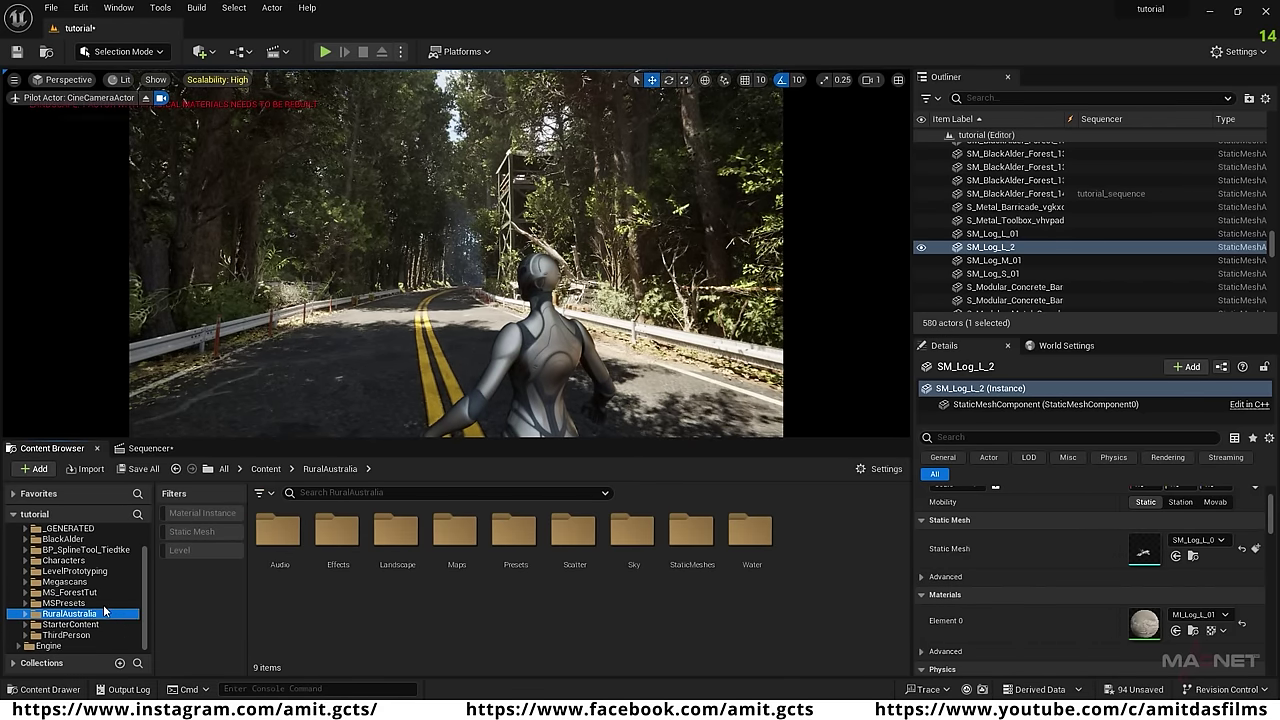
{"action": "double_click", "coordinate": [340, 533]}
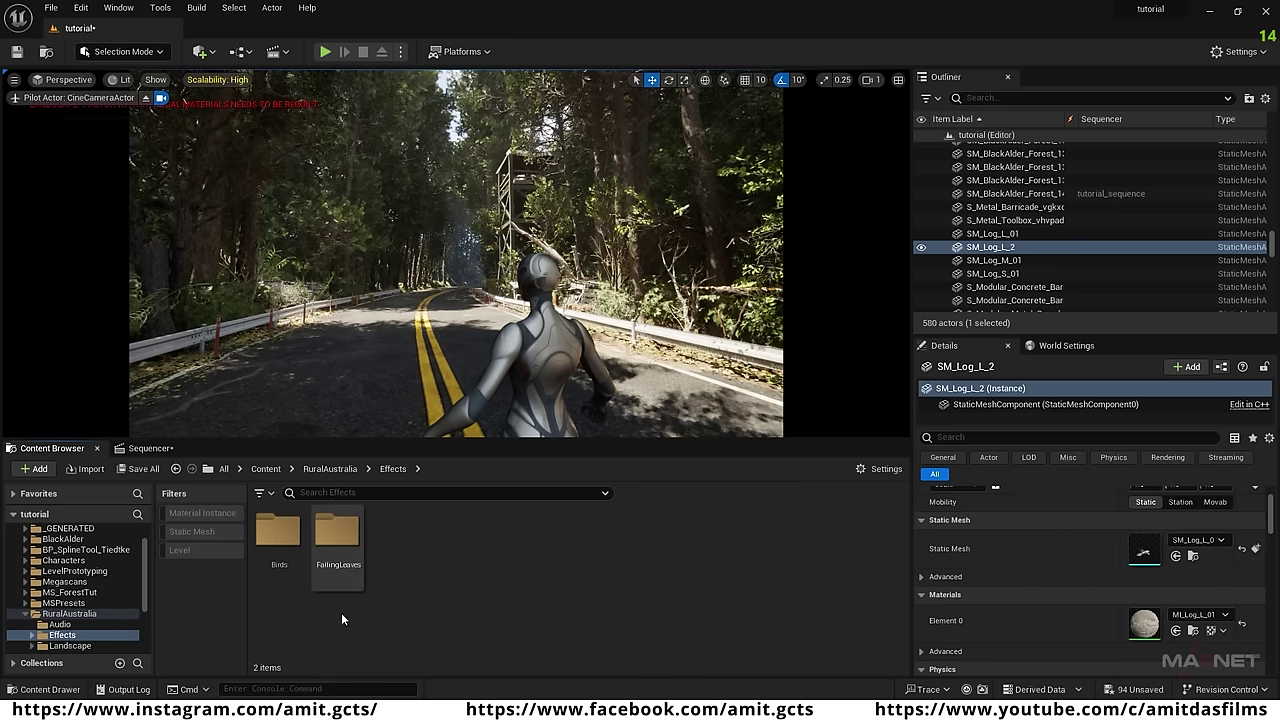
{"action": "double_click", "coordinate": [336, 535]}
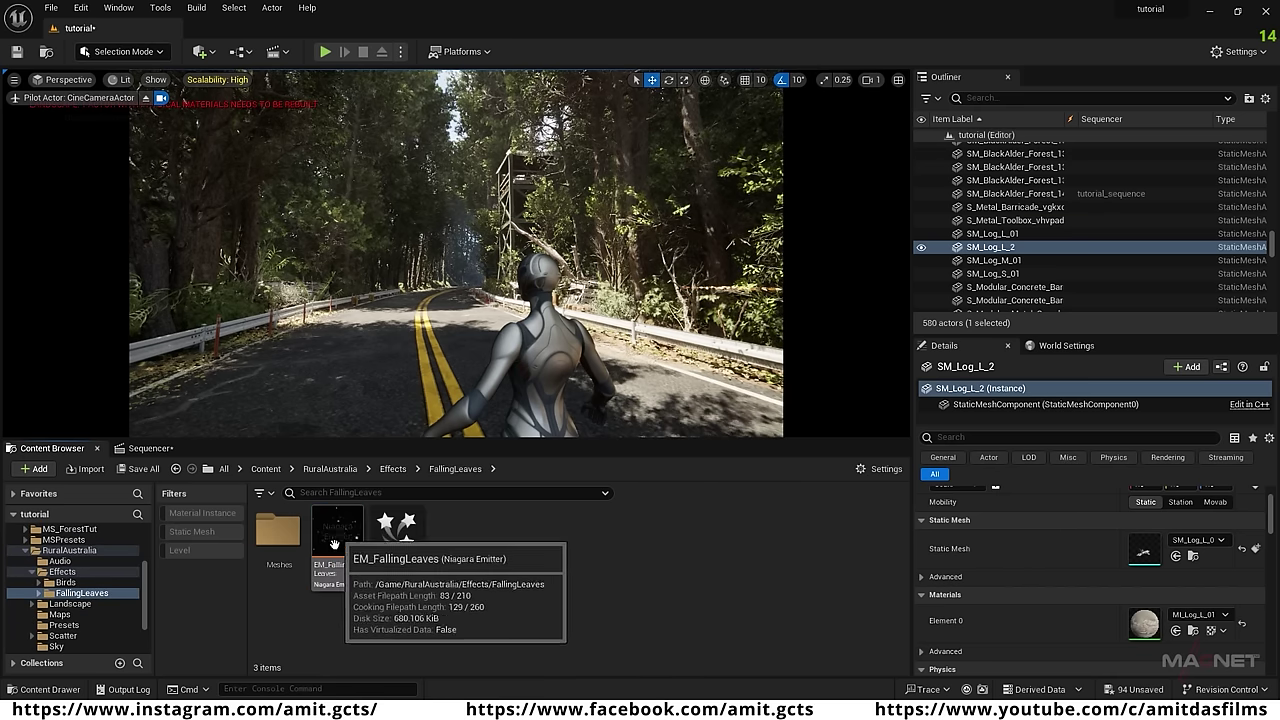
Place the FX_FallingLeaves Niagara system up in the tree canopy beside the road.
{"action": "right_click_drag", "start_coordinate": [456, 300], "coordinate": [456, 150]}
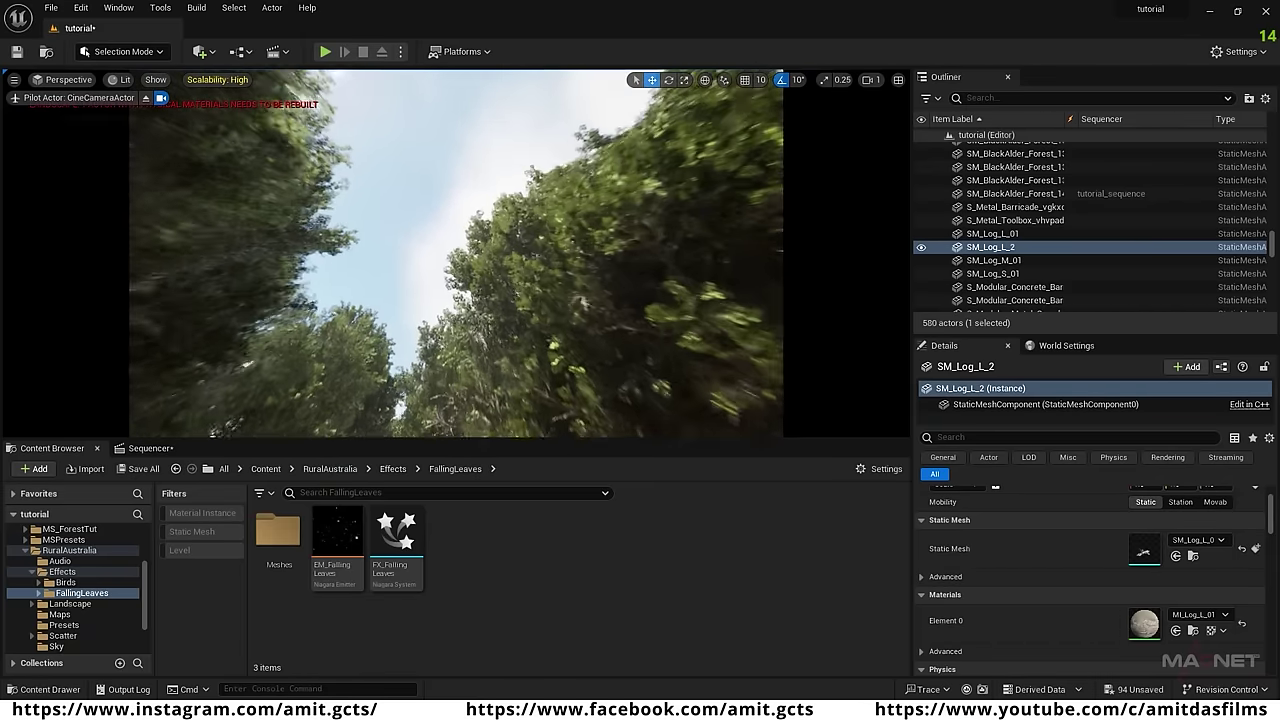
{"action": "left_click", "coordinate": [386, 537]}
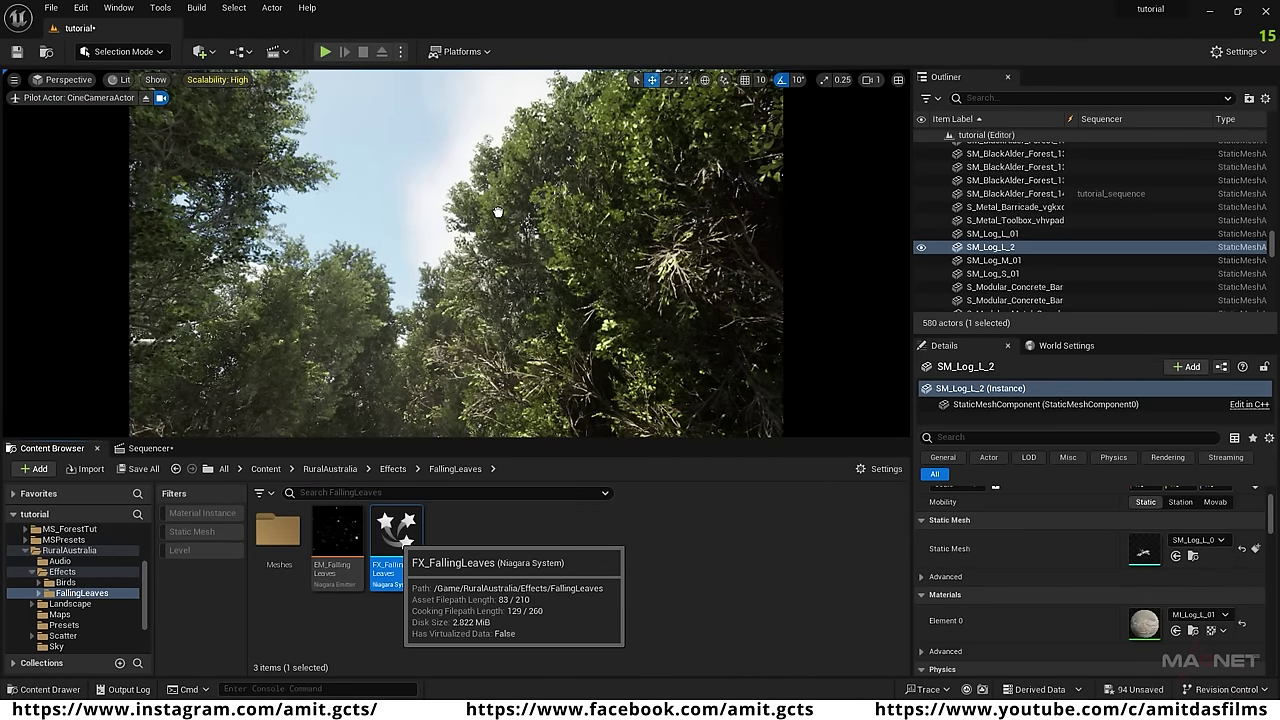
{"action": "left_click_drag", "start_coordinate": [498, 212], "coordinate": [499, 213]}
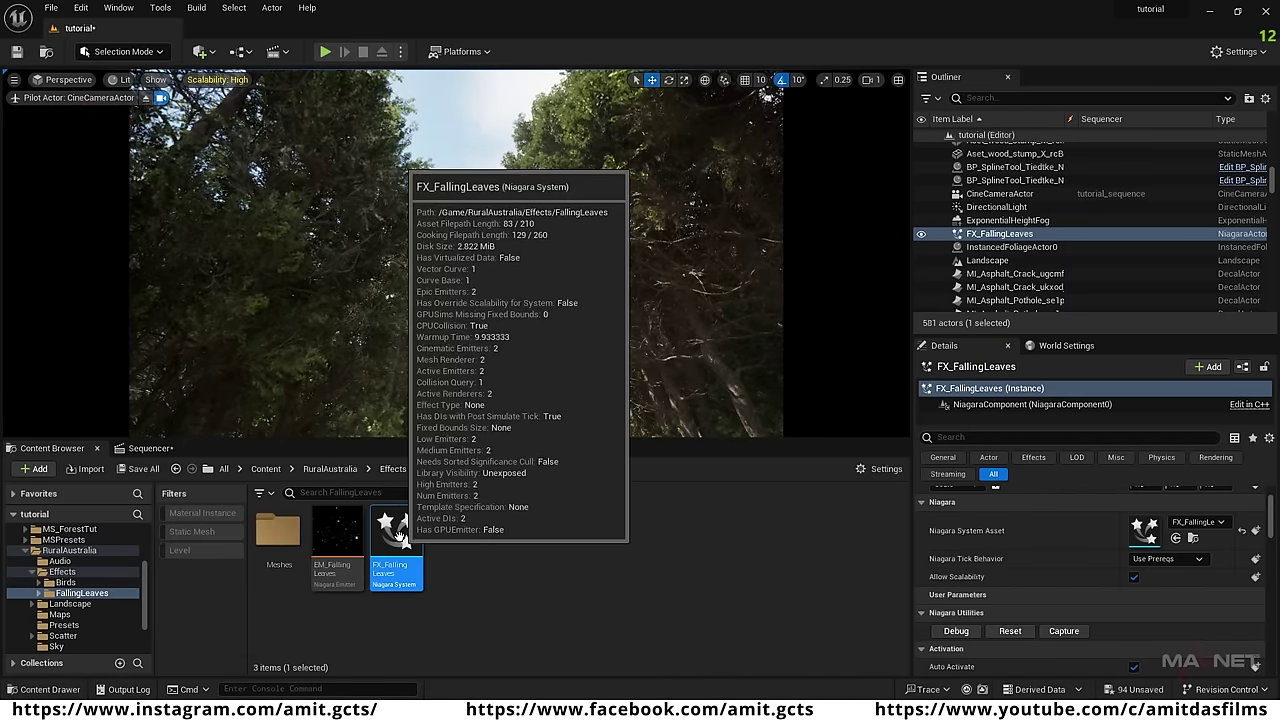
Place three more FX_FallingLeaves systems among the tree canopy on both sides of the road.
{"action": "left_click_drag", "start_coordinate": [395, 533], "coordinate": [371, 110]}
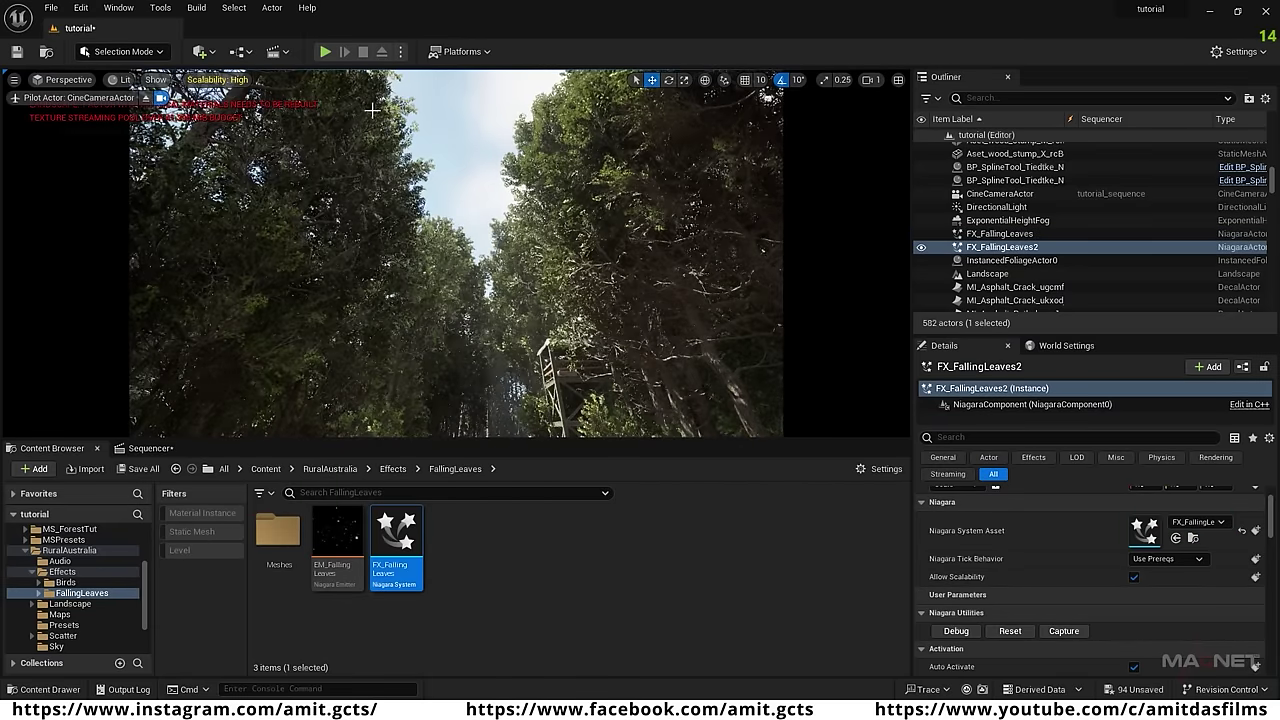
{"action": "left_click_drag", "start_coordinate": [400, 561], "coordinate": [551, 246]}
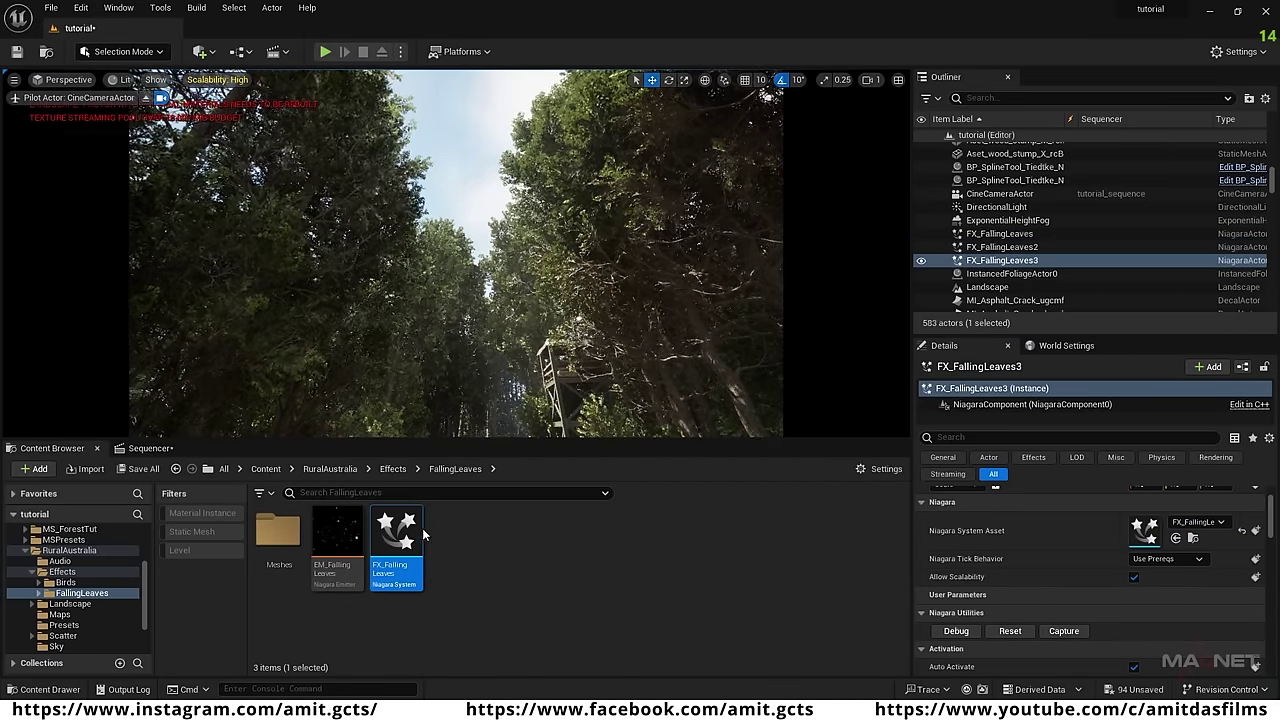
{"action": "left_click_drag", "start_coordinate": [423, 537], "coordinate": [455, 296]}
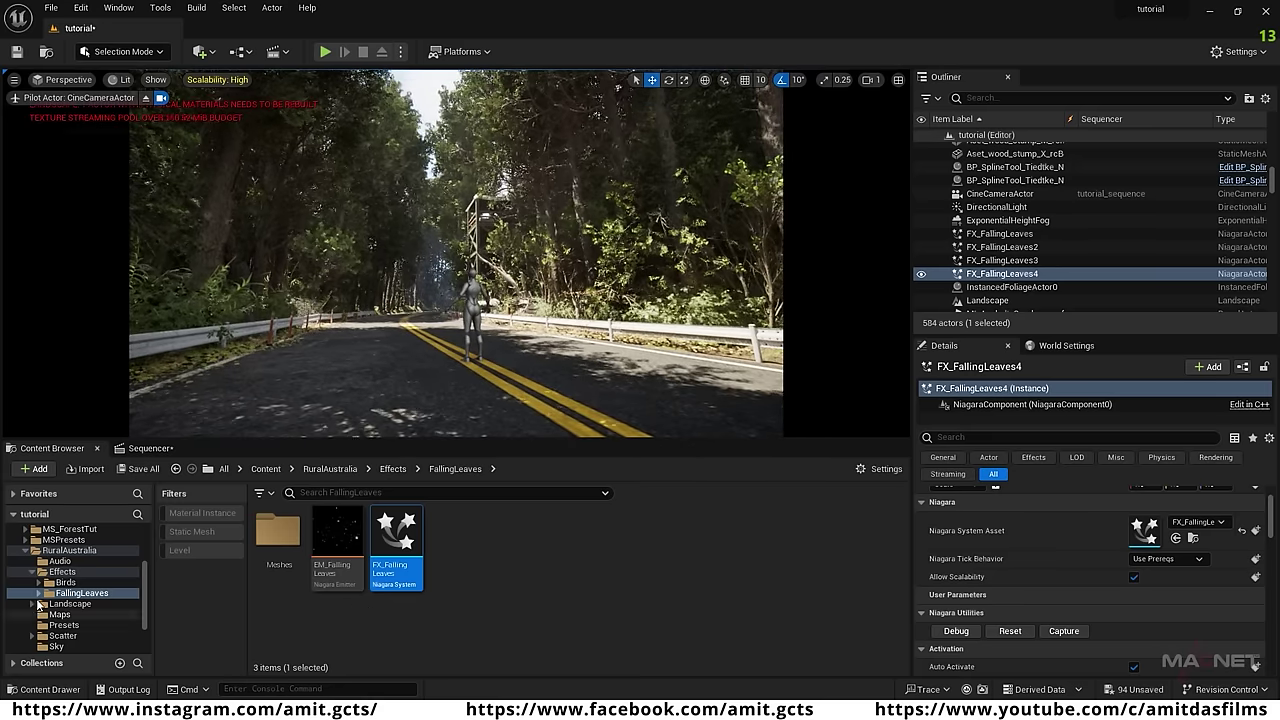
Open the Particles folder inside StarterContent.
{"action": "scroll", "coordinate": [72, 614], "scroll_direction": "down", "scroll_amount": 3}
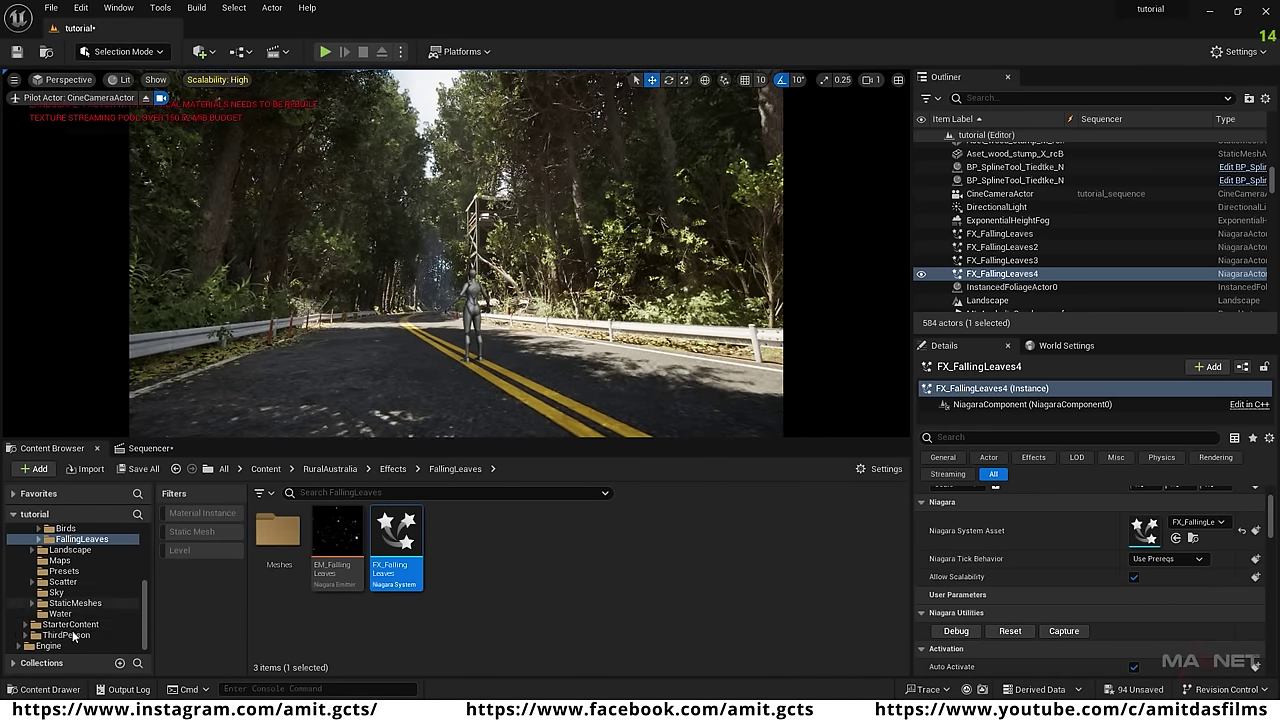
{"action": "left_click", "coordinate": [70, 624]}
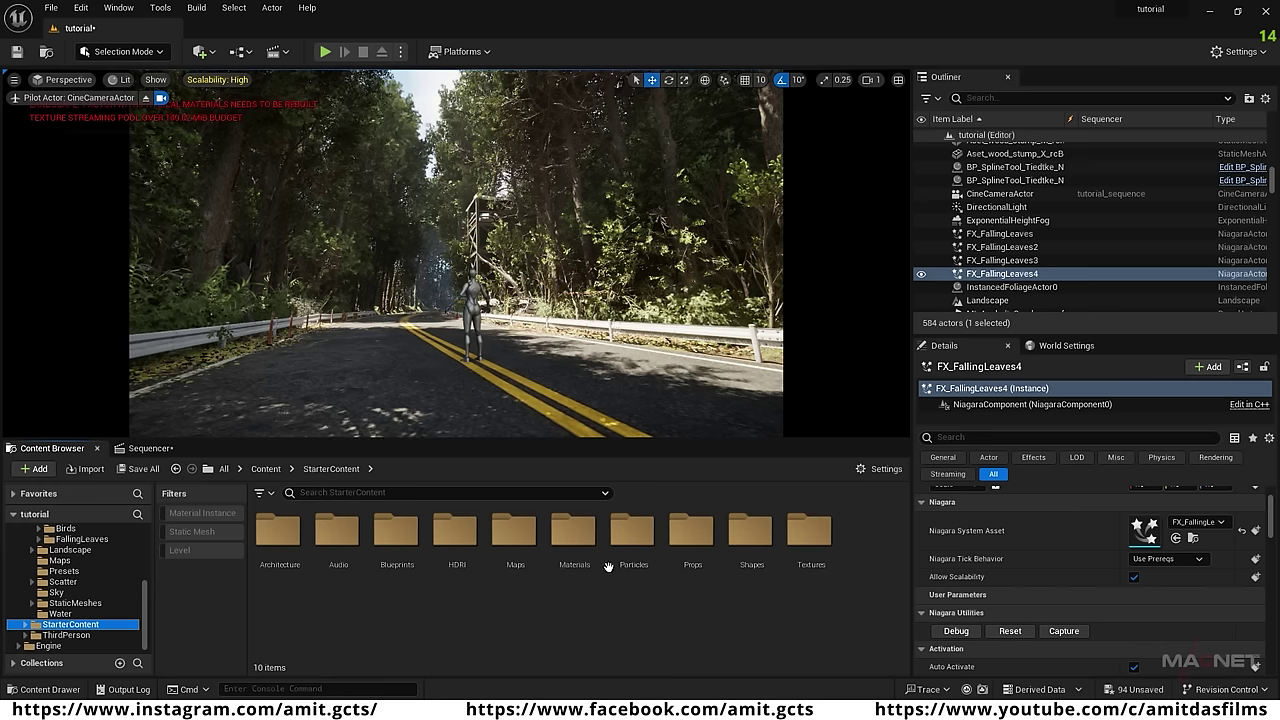
{"action": "double_click", "coordinate": [632, 535]}
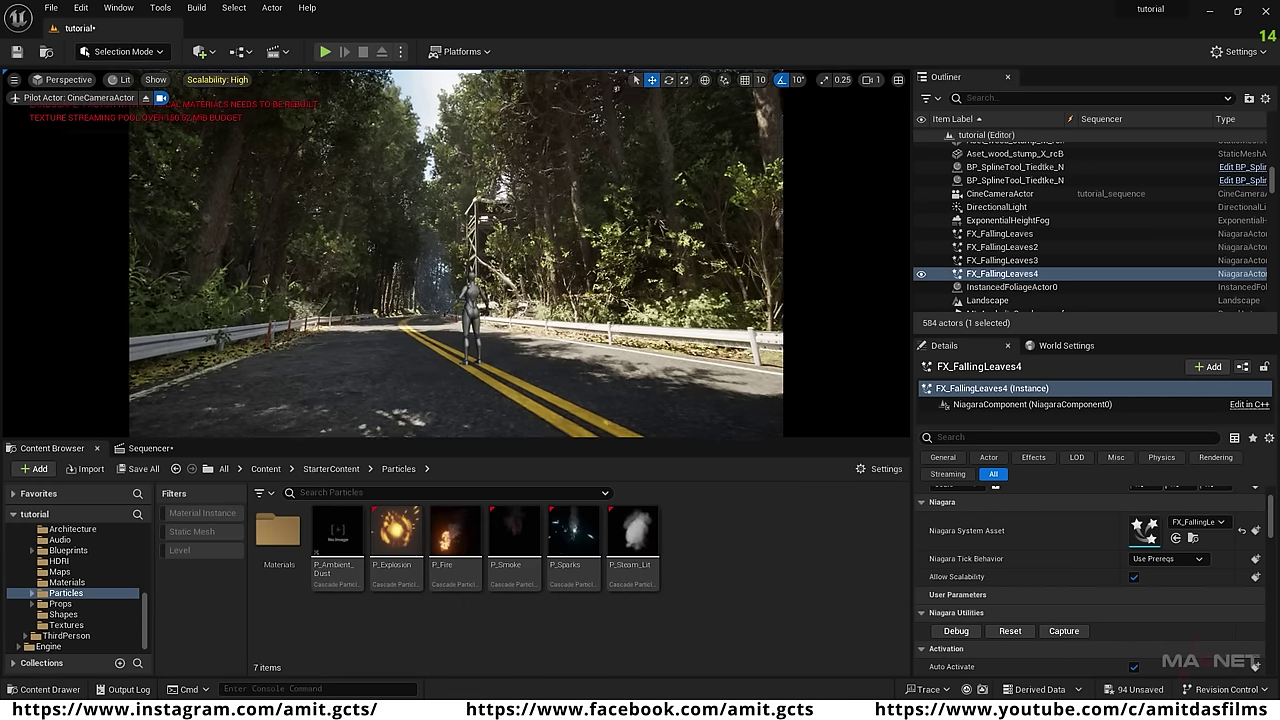
Place a P_Ambient_Dust emitter beside the guardrail and duplicate it a short distance into the trees.
{"action": "right_click_drag", "start_coordinate": [456, 254], "coordinate": [600, 275]}
{"action": "key", "text": "w"}
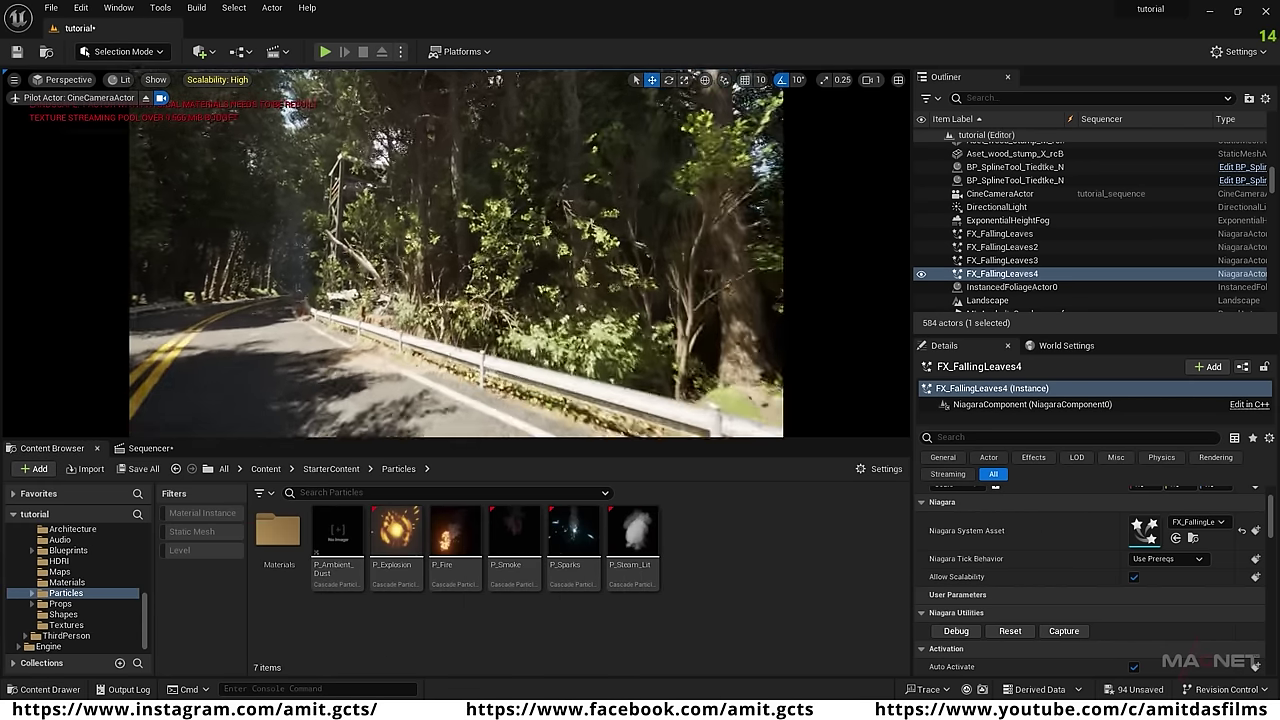
{"action": "right_click_drag", "start_coordinate": [372, 366], "coordinate": [372, 366]}
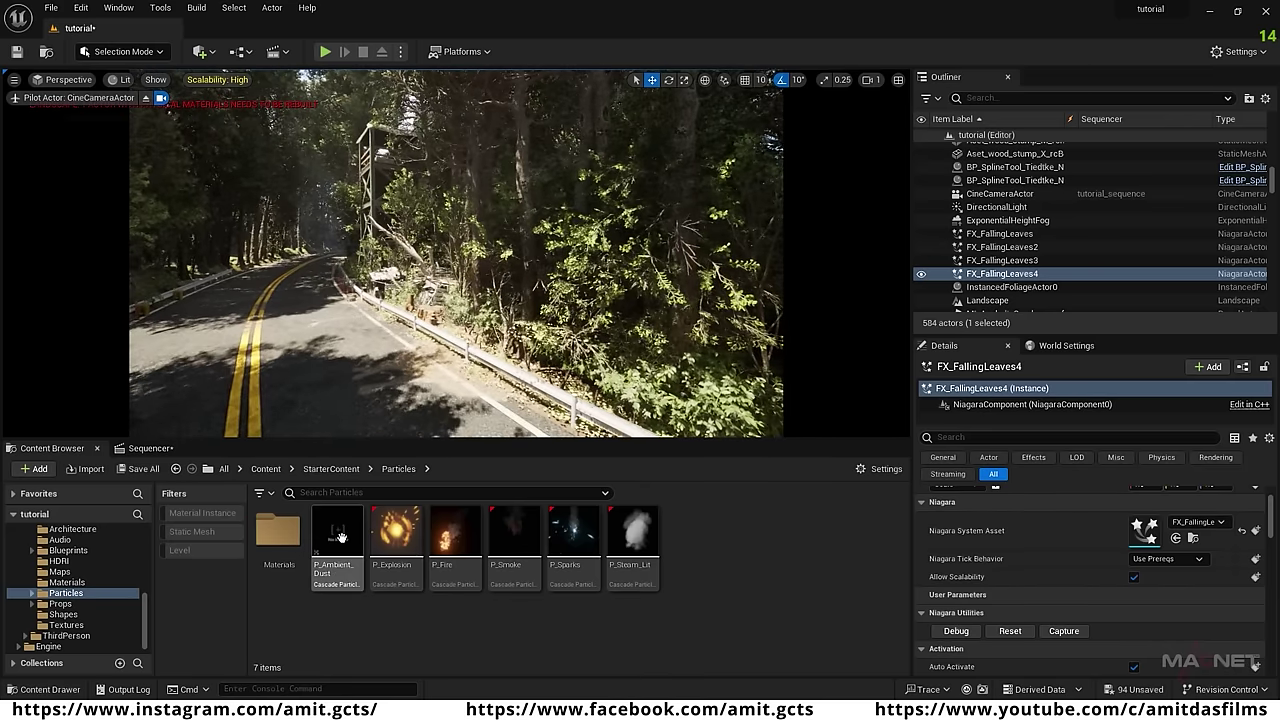
{"action": "left_click_drag", "start_coordinate": [340, 538], "coordinate": [473, 338]}
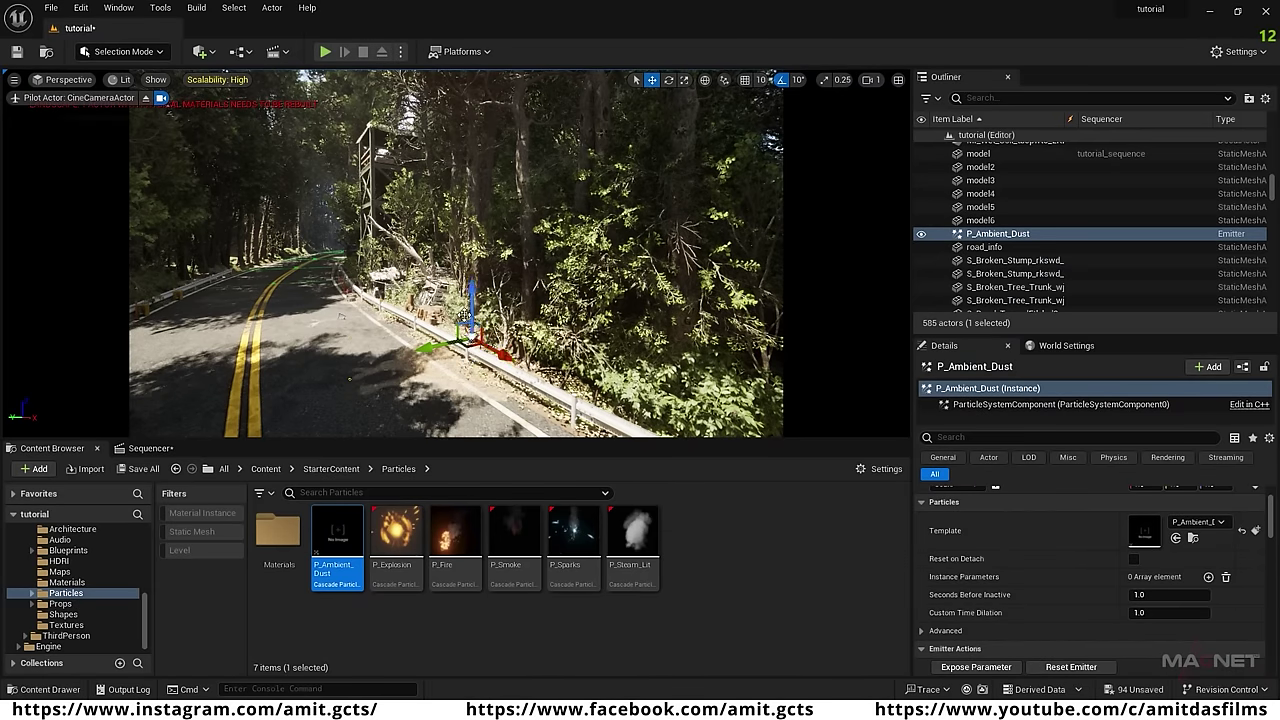
{"action": "key", "text": "ctrl+d"}
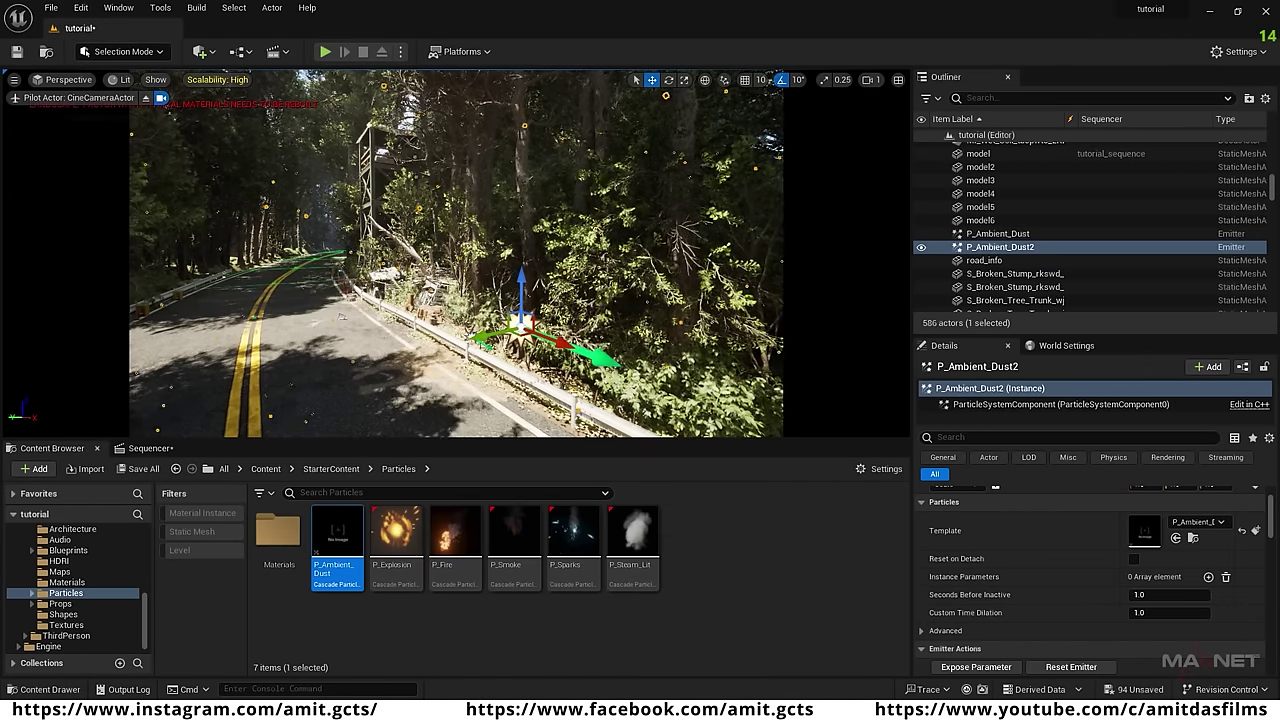
Add another P_Ambient_Dust emitter by the tower near the collapsed shack, and place a P_Steam_Lit emitter in the roadside scene.
{"action": "right_click_drag", "start_coordinate": [489, 384], "coordinate": [640, 384]}
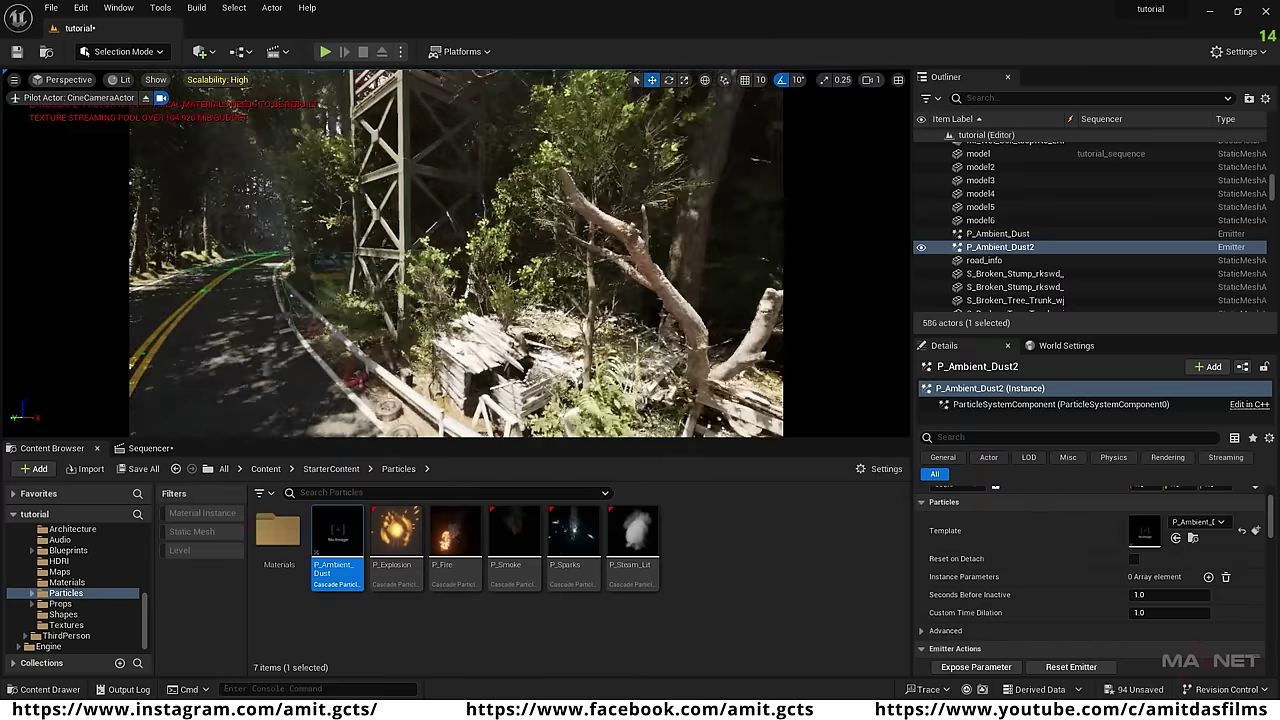
{"action": "left_click_drag", "start_coordinate": [336, 540], "coordinate": [352, 323]}
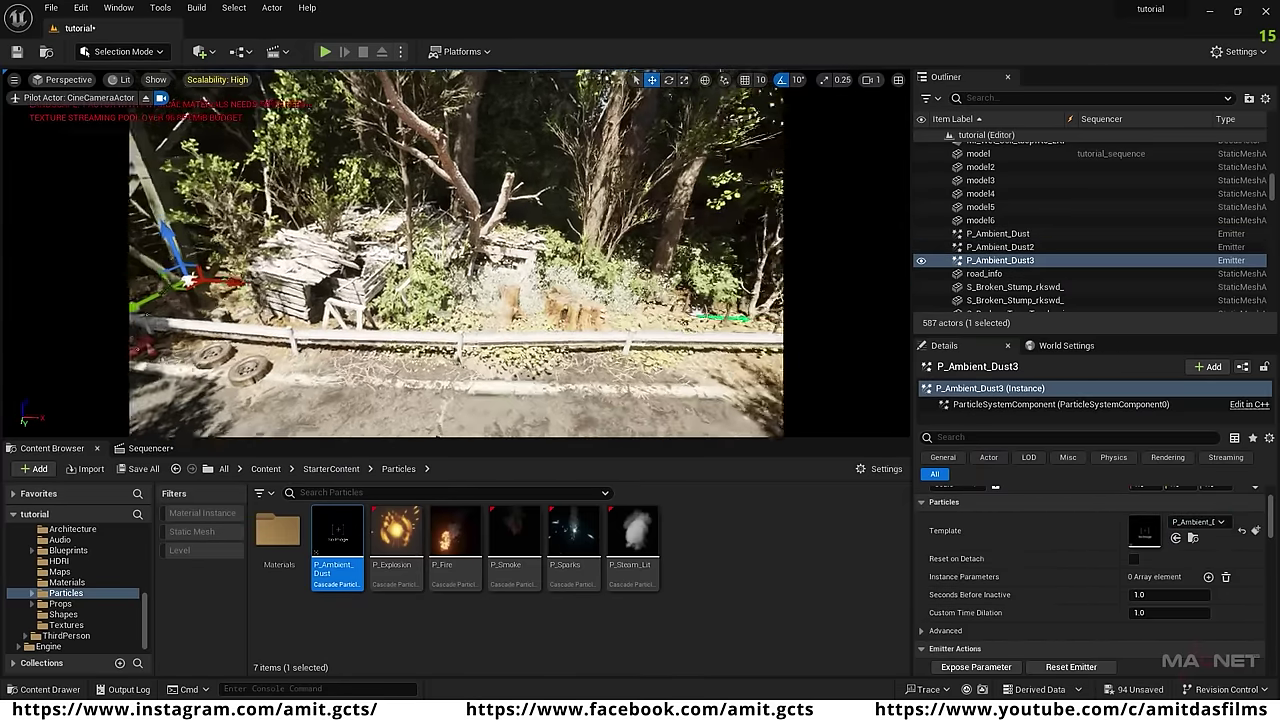
{"action": "left_click", "coordinate": [632, 545]}
{"action": "left_click_drag", "start_coordinate": [632, 545], "coordinate": [507, 288]}
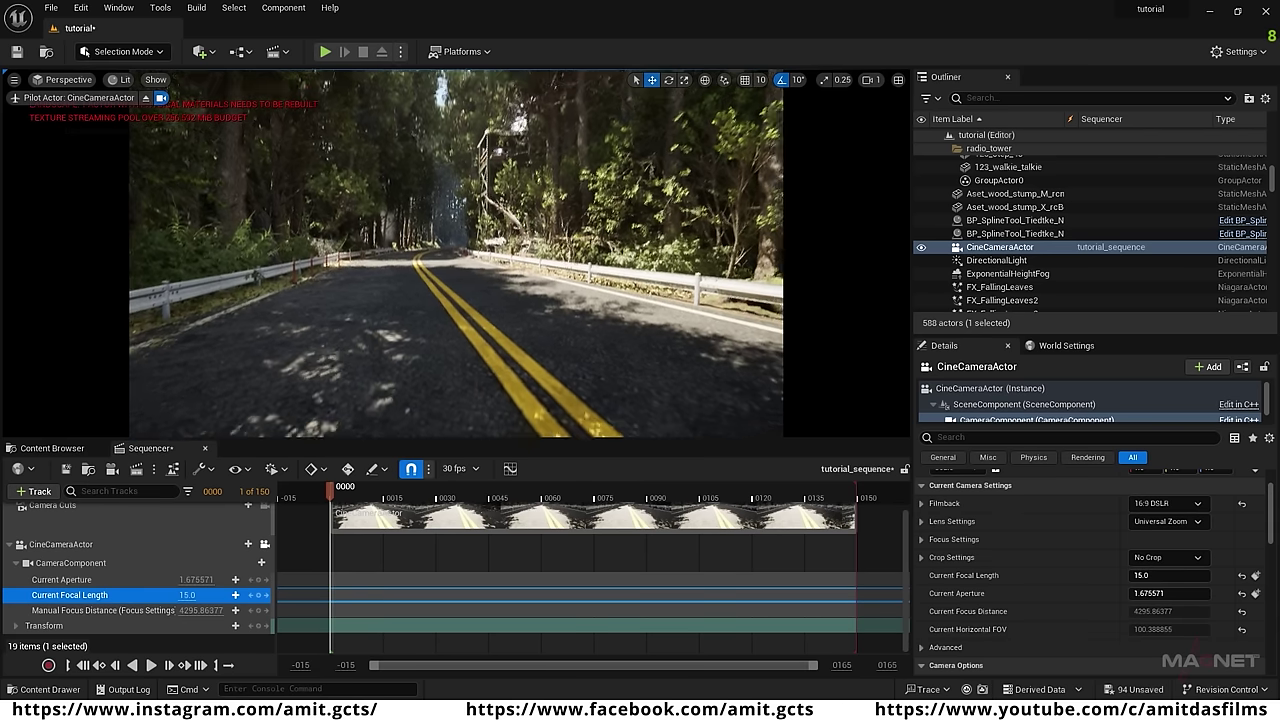
Reposition the piloted CineCameraActor at frame 0 for a low opening view down the road, with the tower beyond the guardrail.
{"action": "key", "text": "d"}
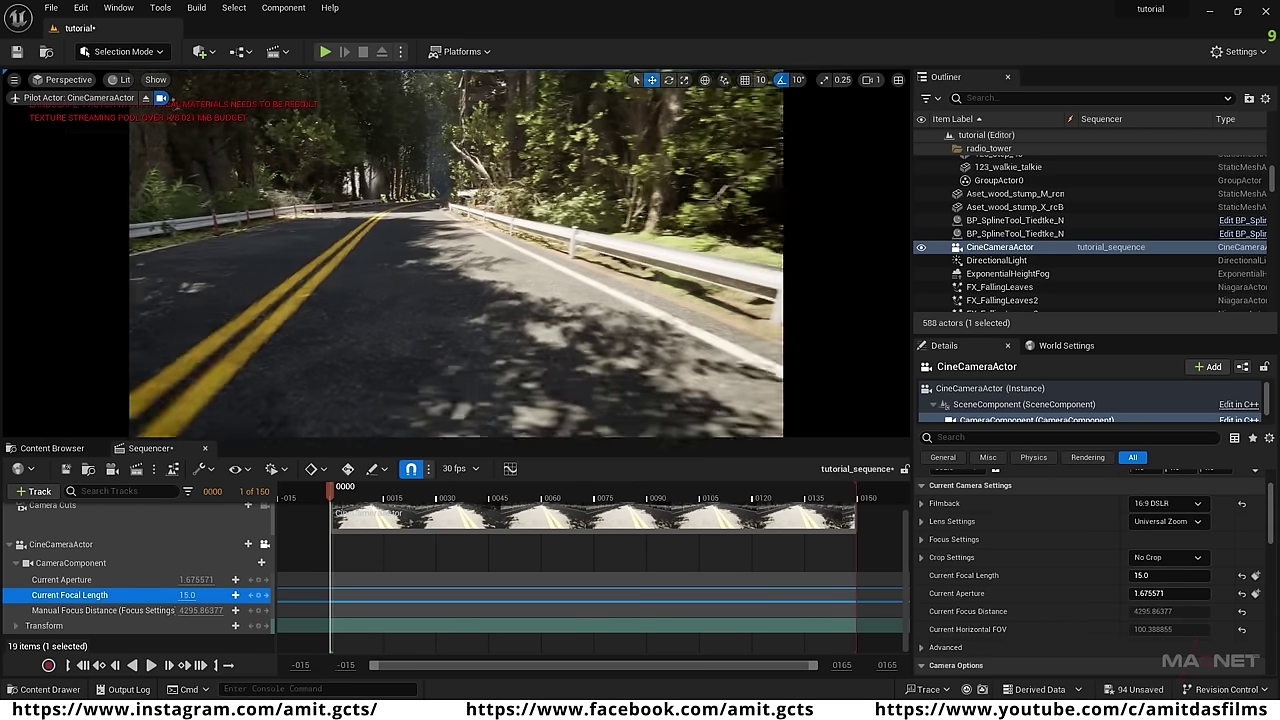
{"action": "key", "text": "a"}
{"action": "key", "text": "s"}
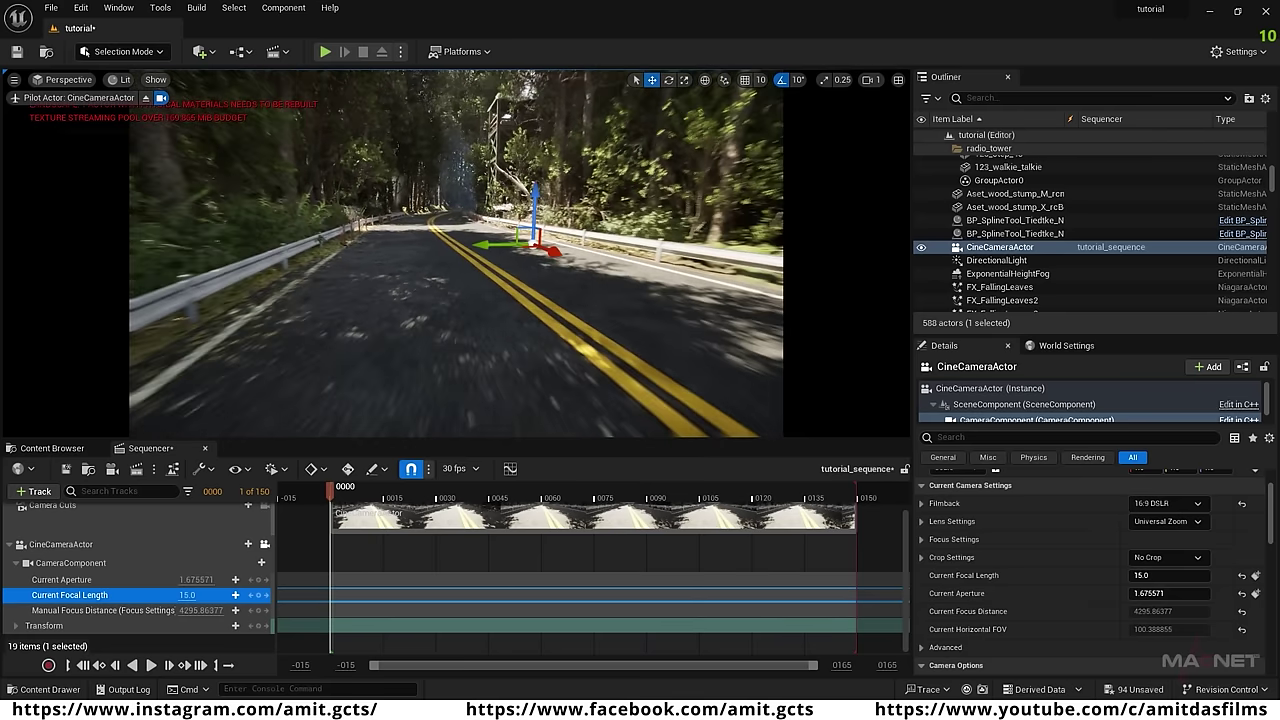
{"action": "key", "text": "w"}
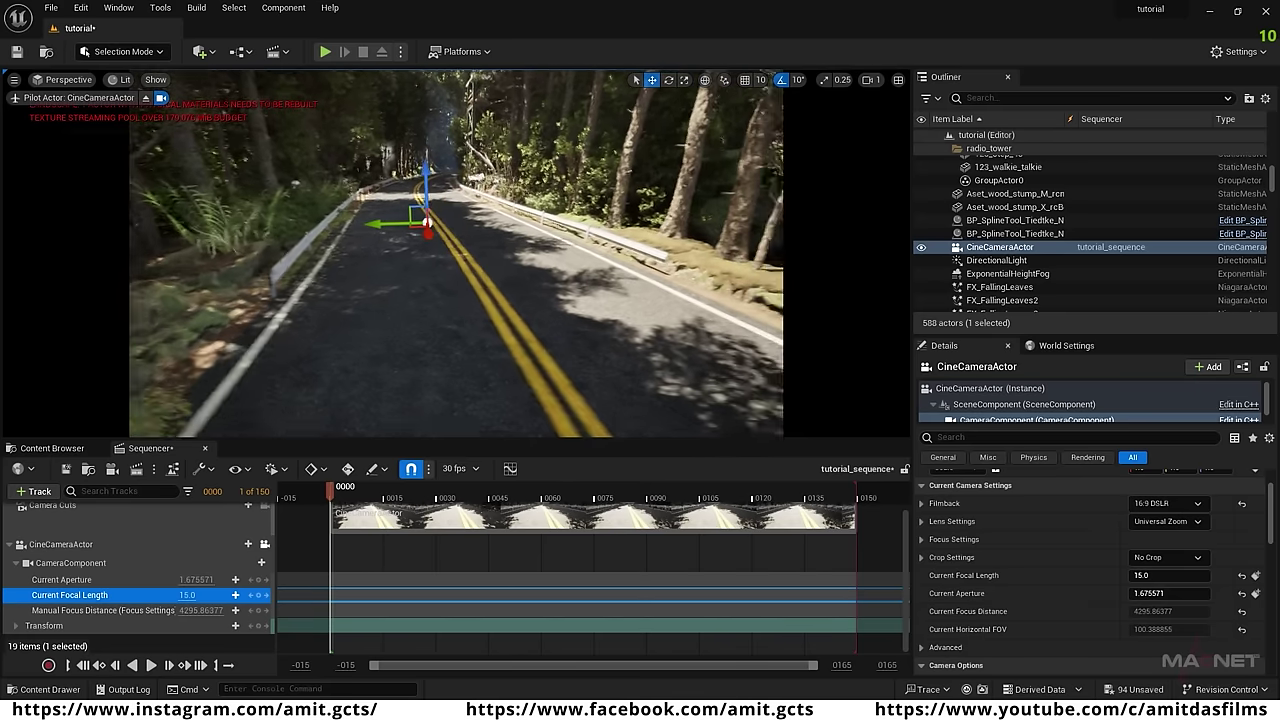
{"action": "key", "text": "q"}
{"action": "right_click_drag", "start_coordinate": [456, 253], "coordinate": [448, 260]}
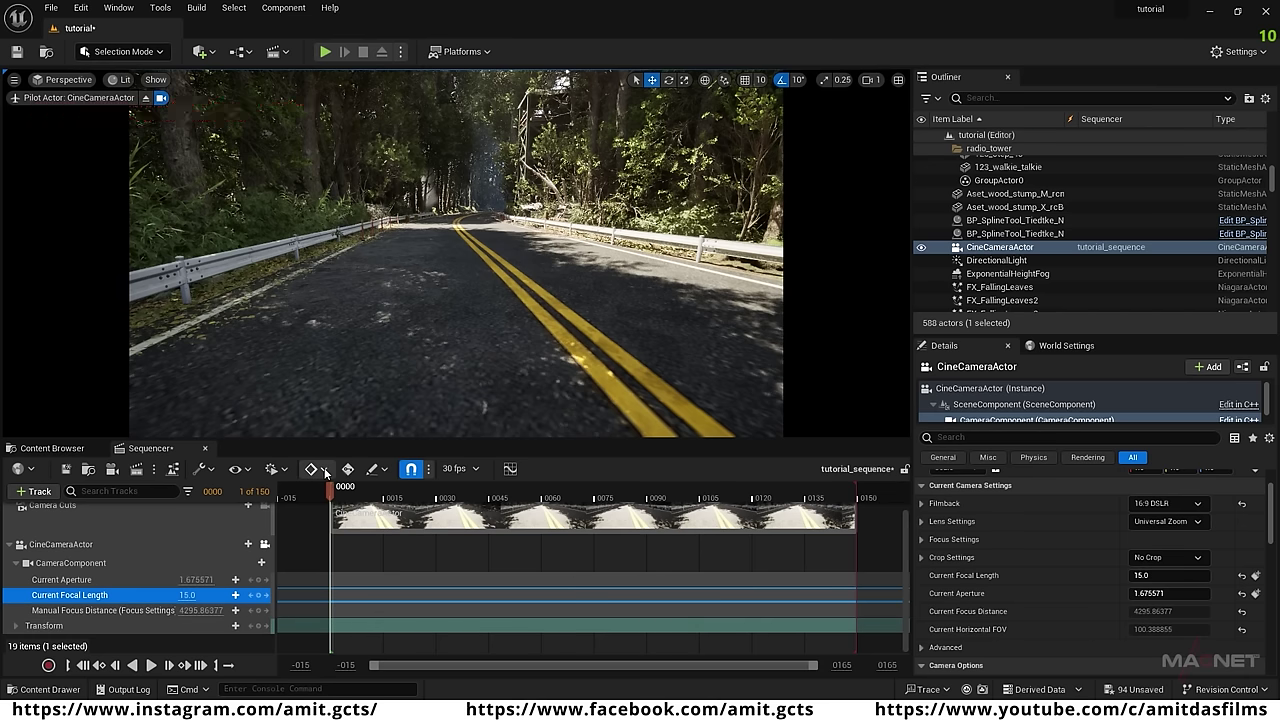
Set the default key interpolation to Linear and key the camera's Transform at frame 0.
{"action": "left_click", "coordinate": [323, 469]}
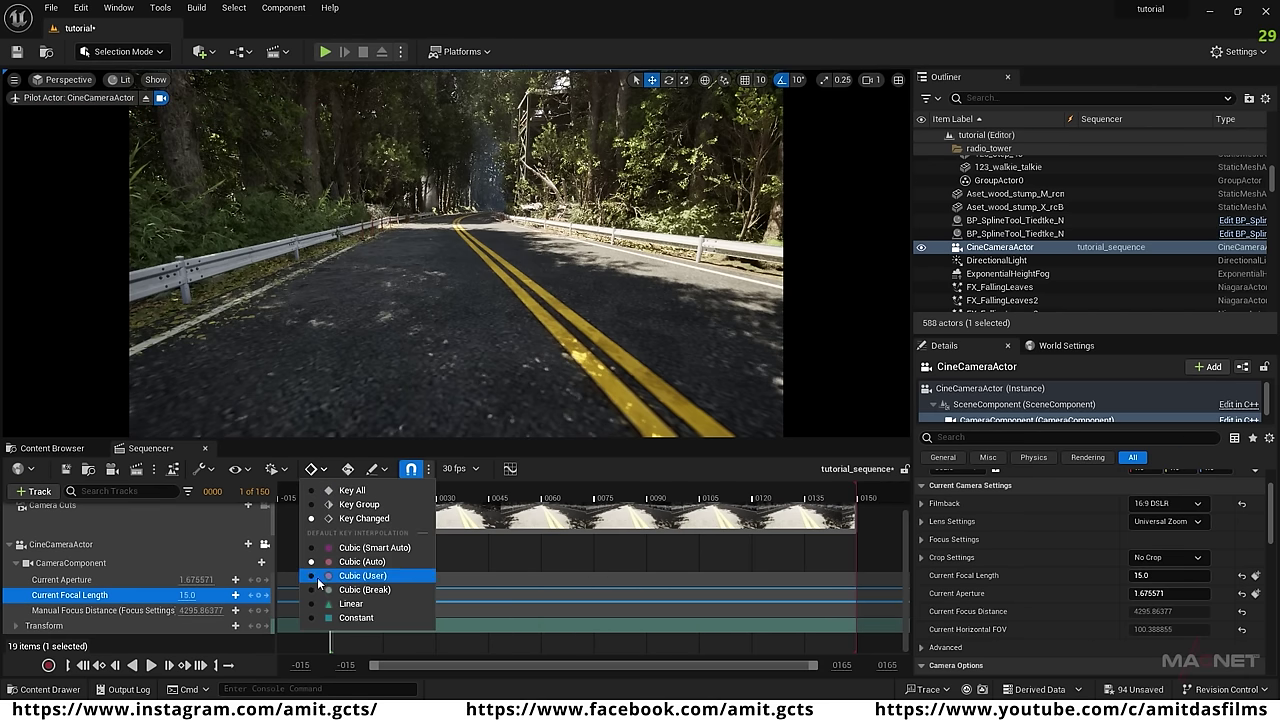
{"action": "left_click", "coordinate": [351, 605]}
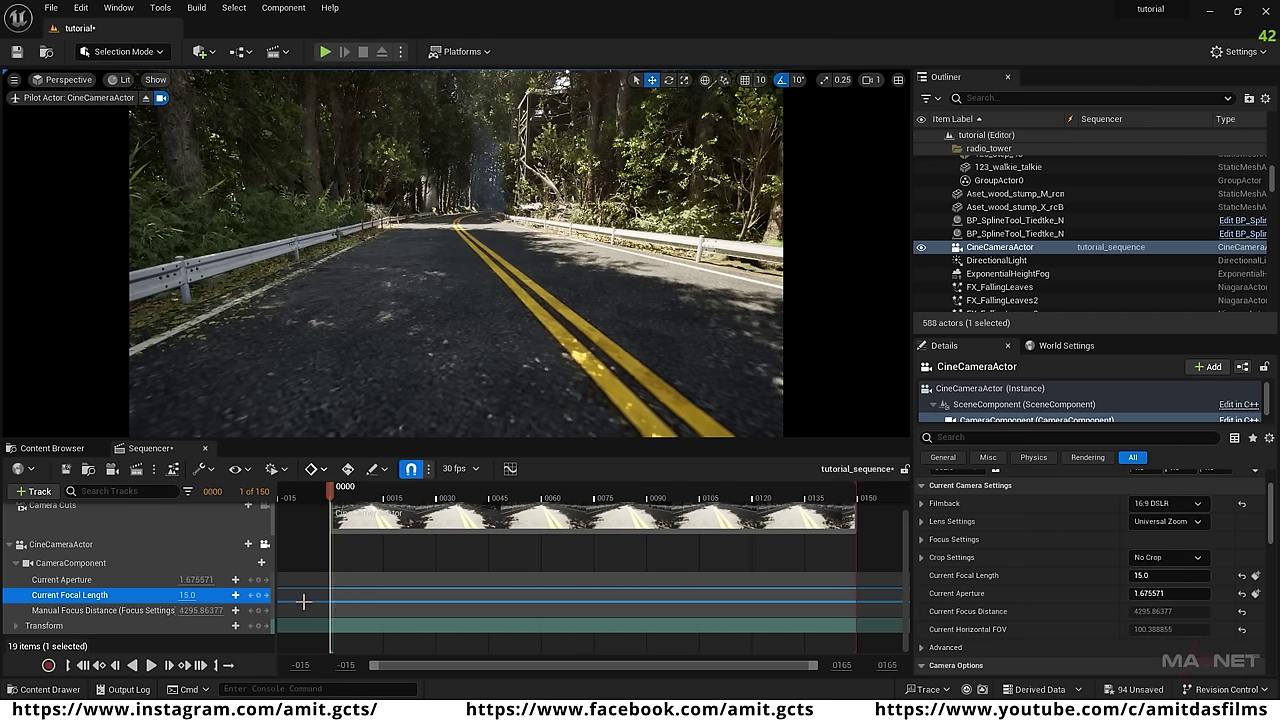
{"action": "left_click", "coordinate": [258, 625]}
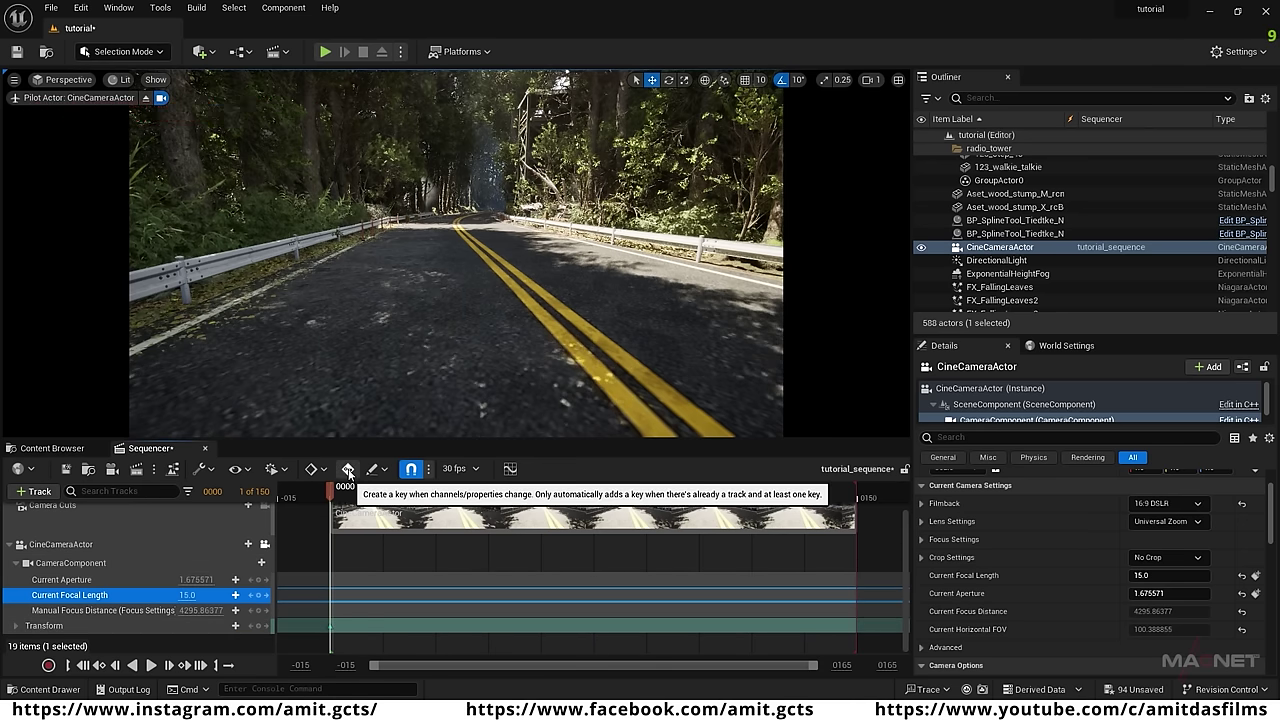
Enable automatic keying and move the camera down the road at frame 149 to frame the Downtown sign.
{"action": "left_click", "coordinate": [348, 470]}
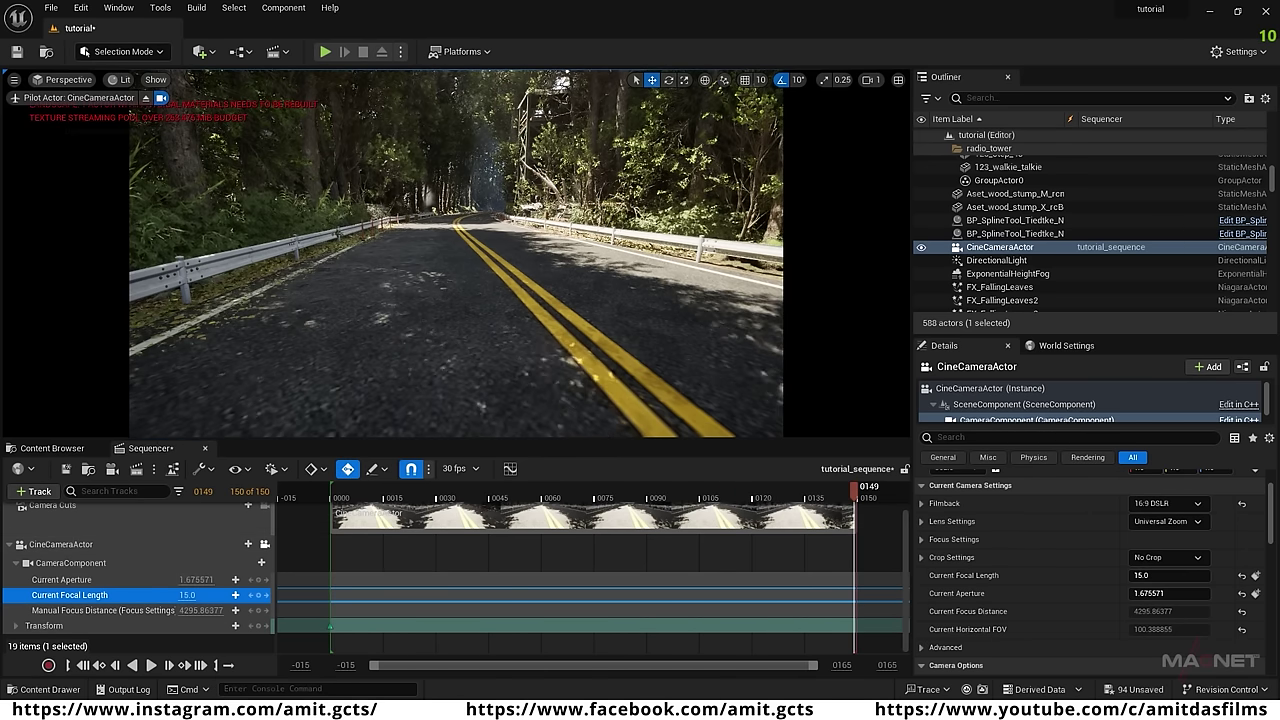
{"action": "right_click_drag", "start_coordinate": [456, 253], "coordinate": [456, 188]}
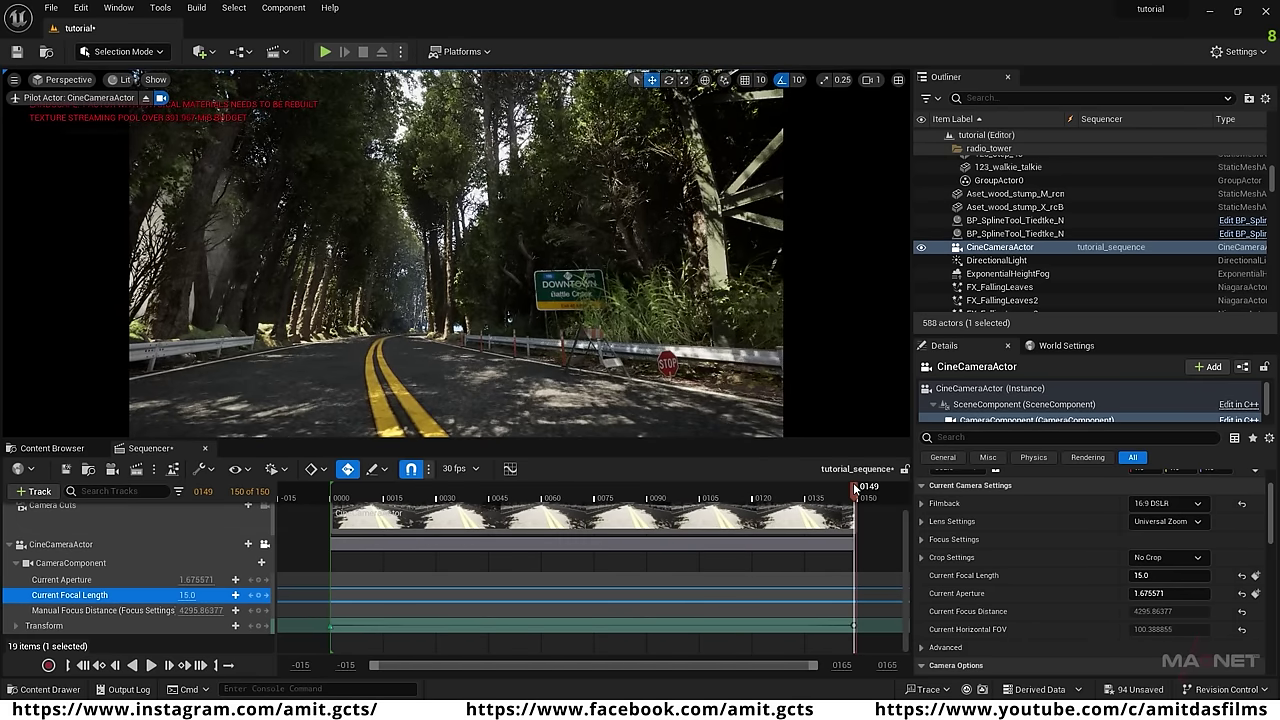
Scrub back through tutorial_sequence and play it to review the camera move.
{"action": "left_click_drag", "start_coordinate": [853, 485], "coordinate": [524, 491]}
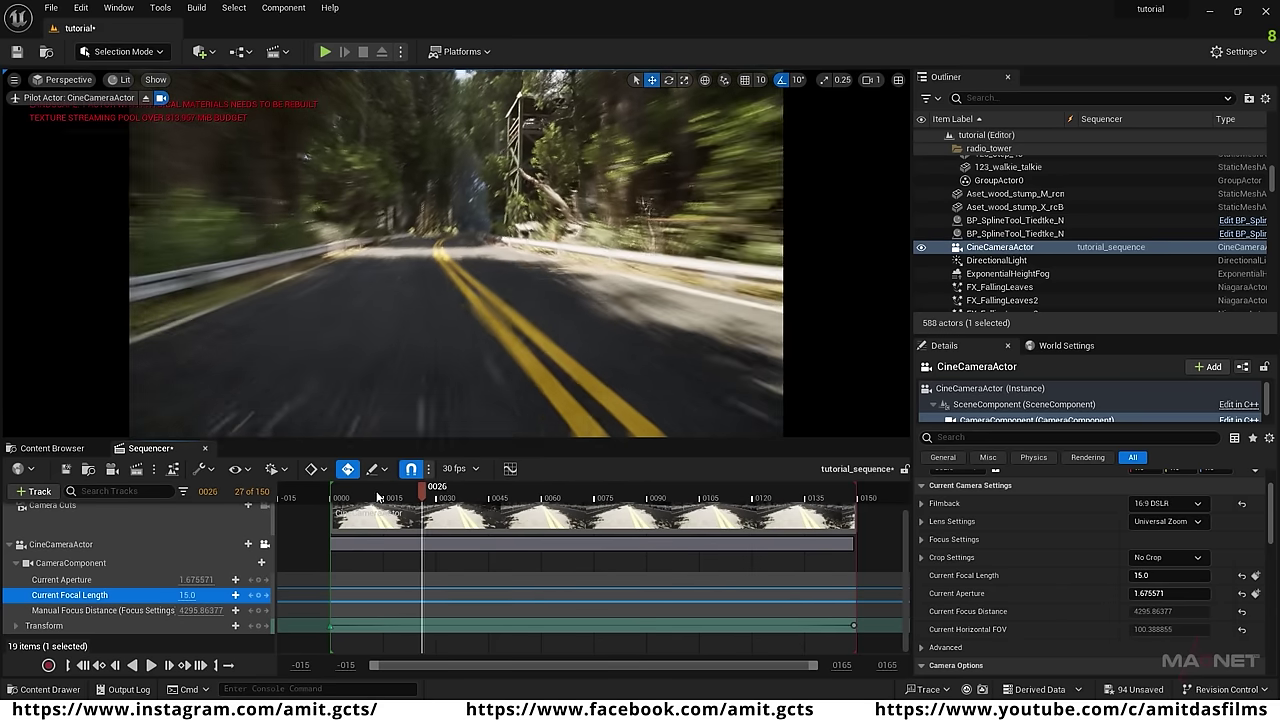
{"action": "key", "text": "space"}
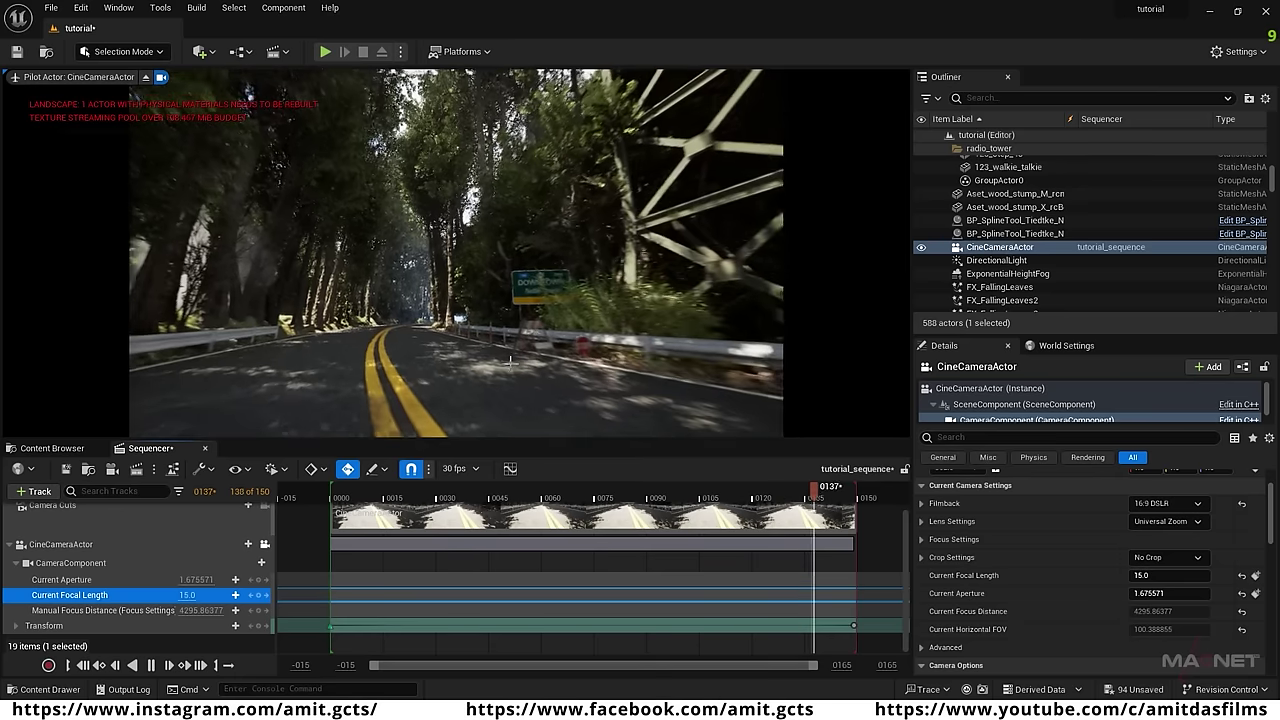
{"action": "key", "text": "space"}
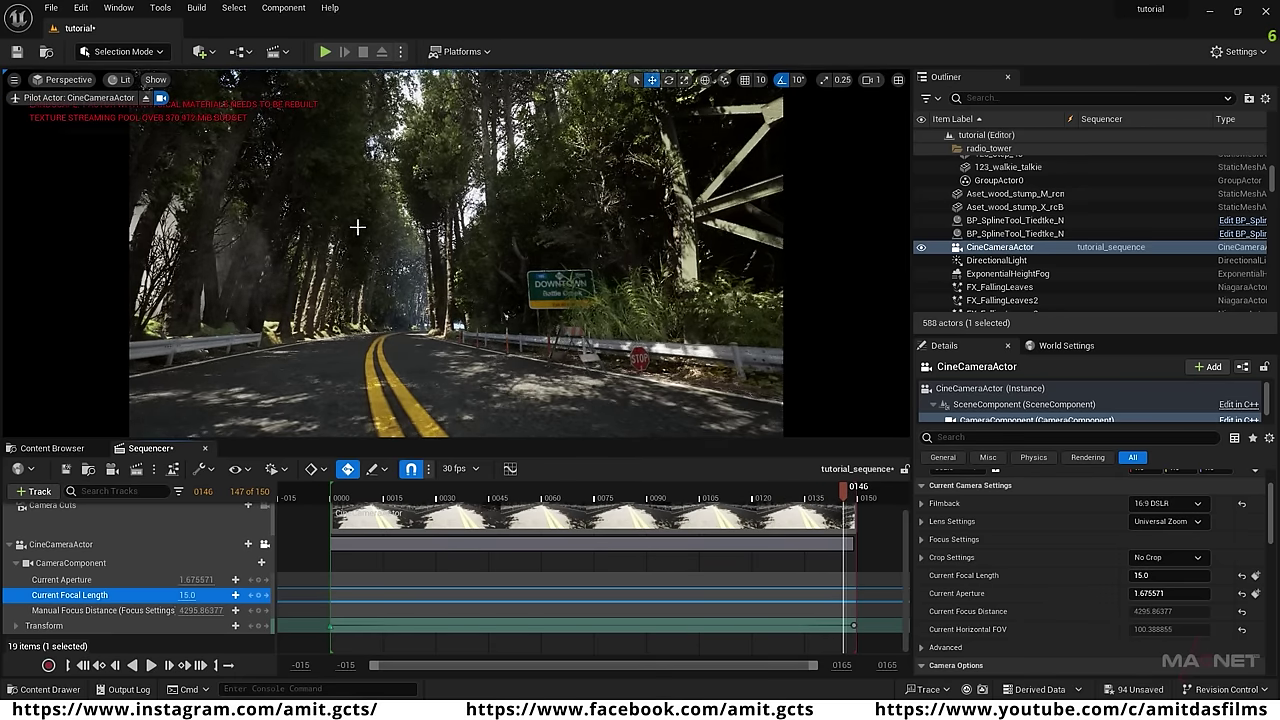
Set all engine scalability groups to High.
{"action": "left_click", "coordinate": [1240, 52]}
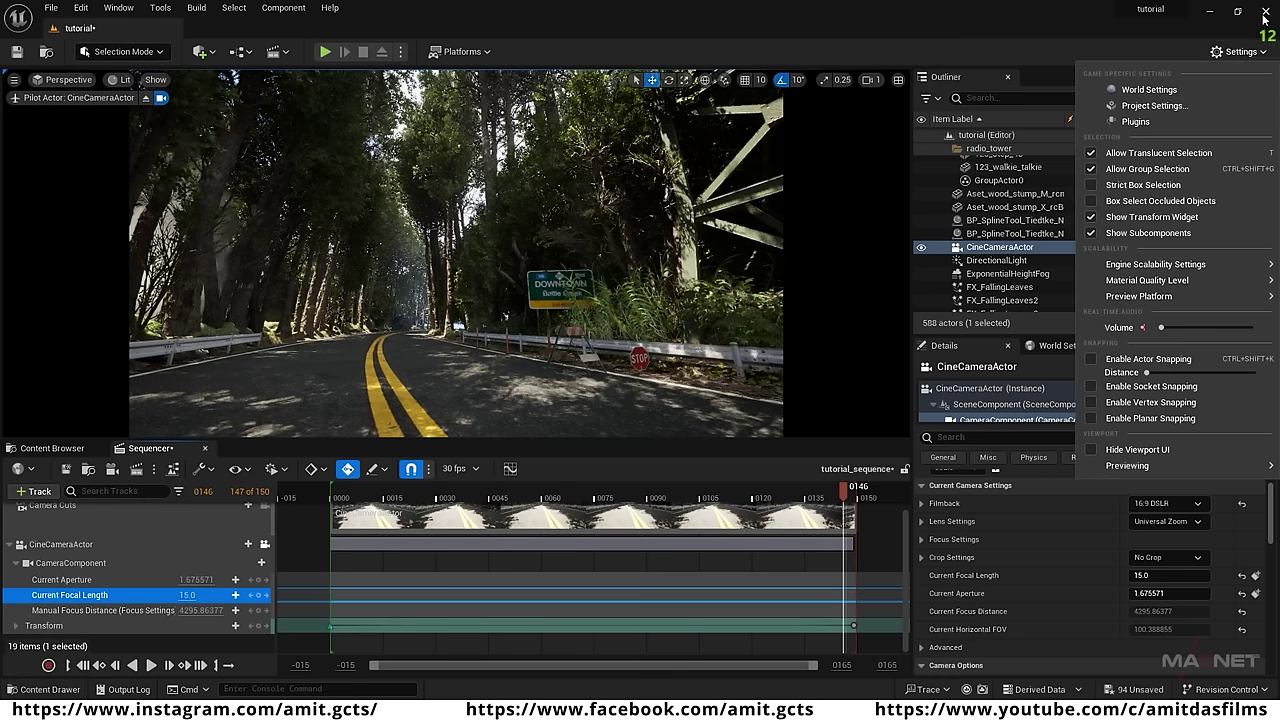
{"action": "mouse_move", "coordinate": [1147, 268]}
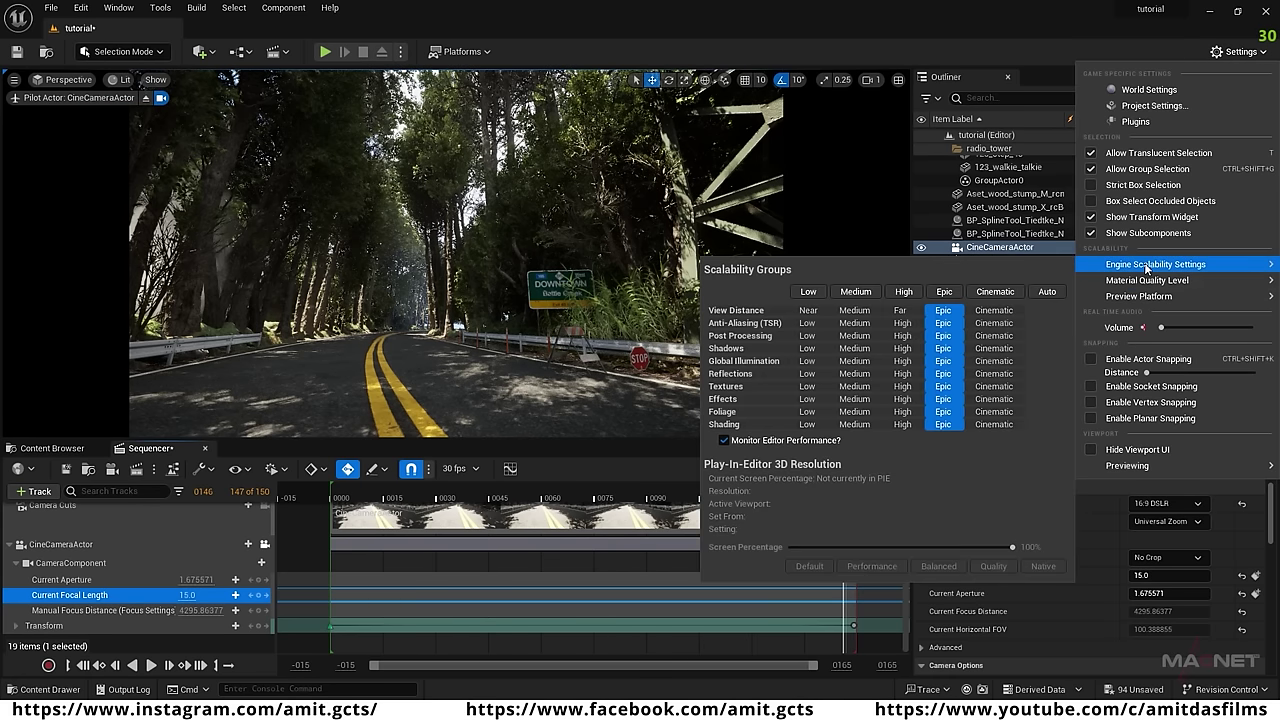
{"action": "left_click", "coordinate": [903, 291]}
{"action": "left_click", "coordinate": [422, 492]}
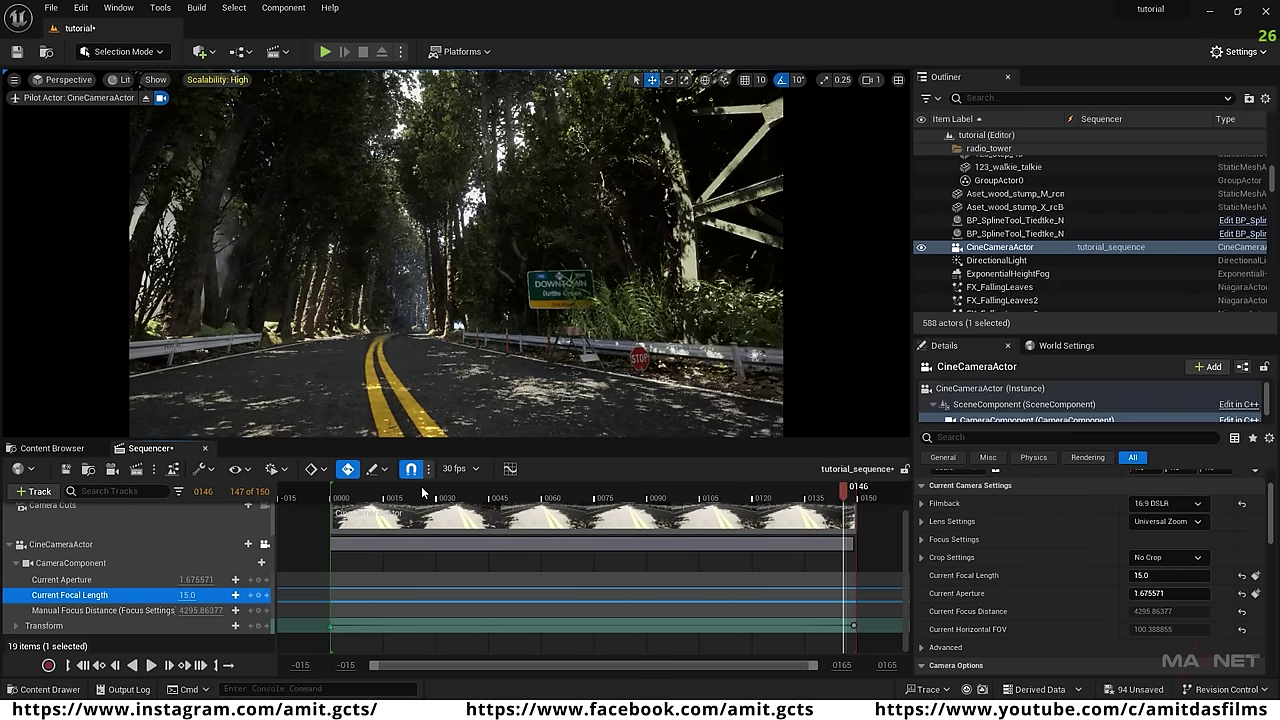
Replay the camera animation from near the start, and return the playhead to frame 19.
{"action": "left_click_drag", "start_coordinate": [385, 499], "coordinate": [345, 500]}
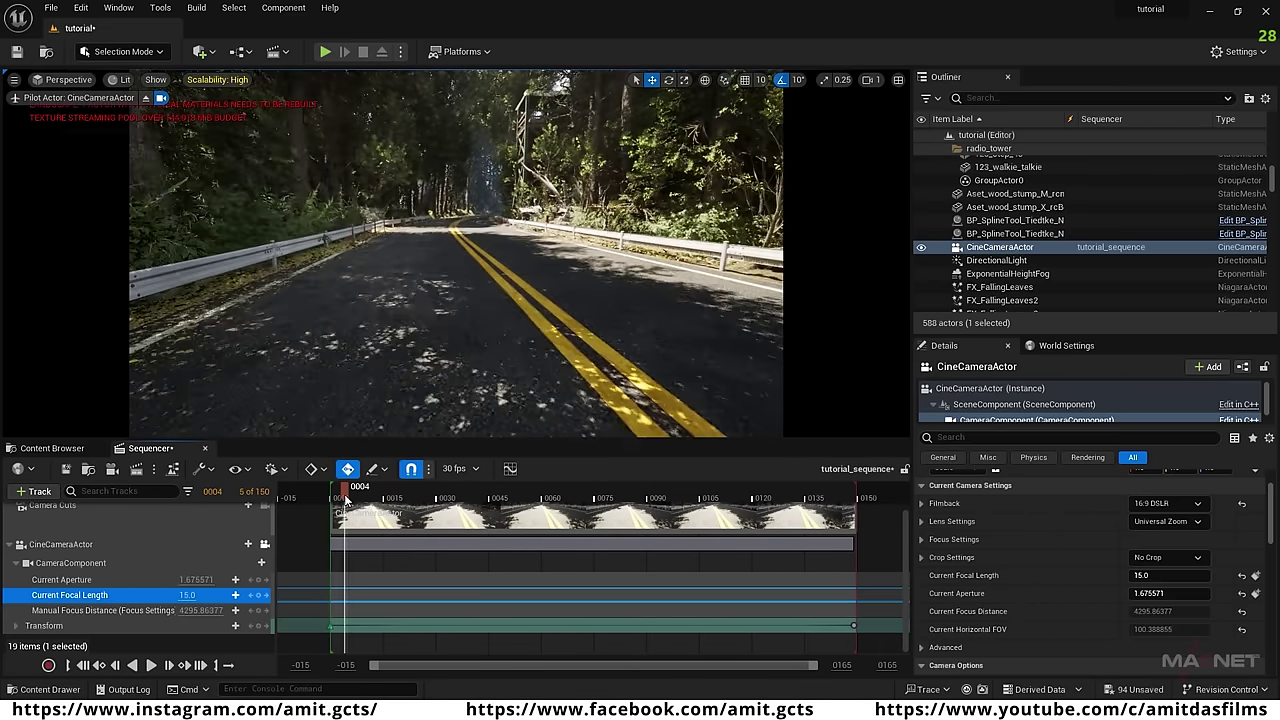
{"action": "key", "text": "space"}
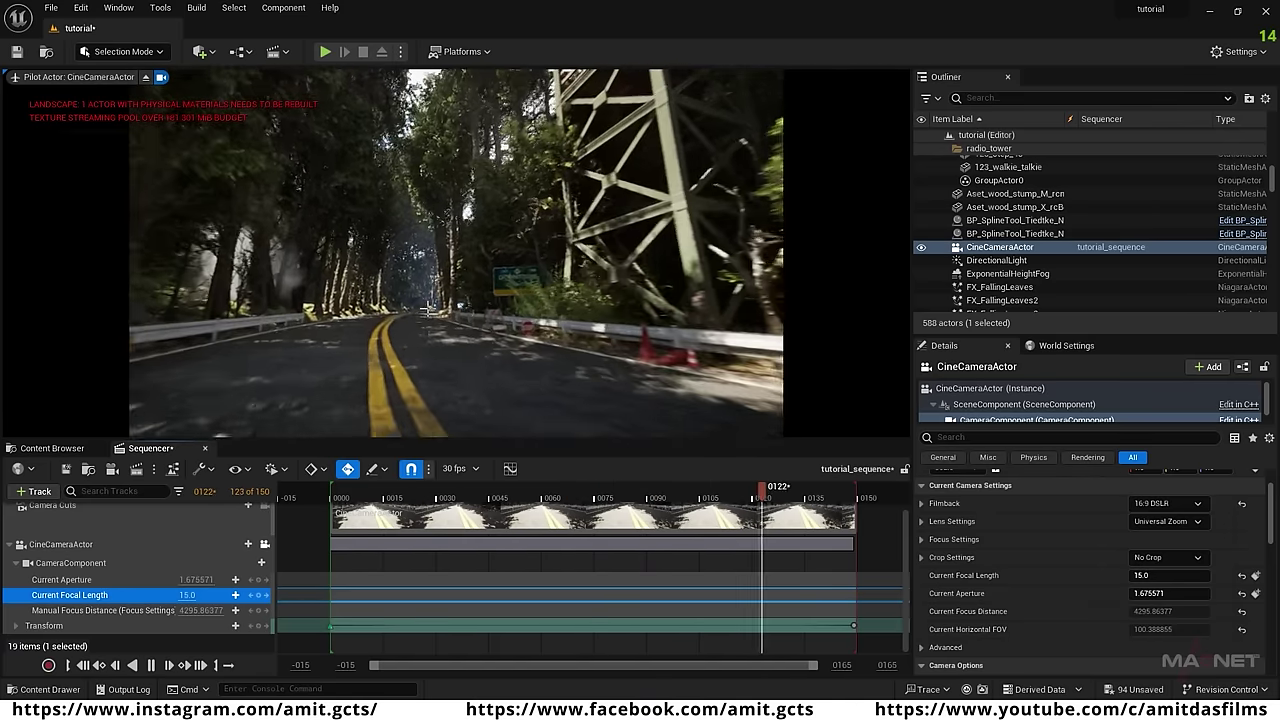
{"action": "key", "text": "space"}
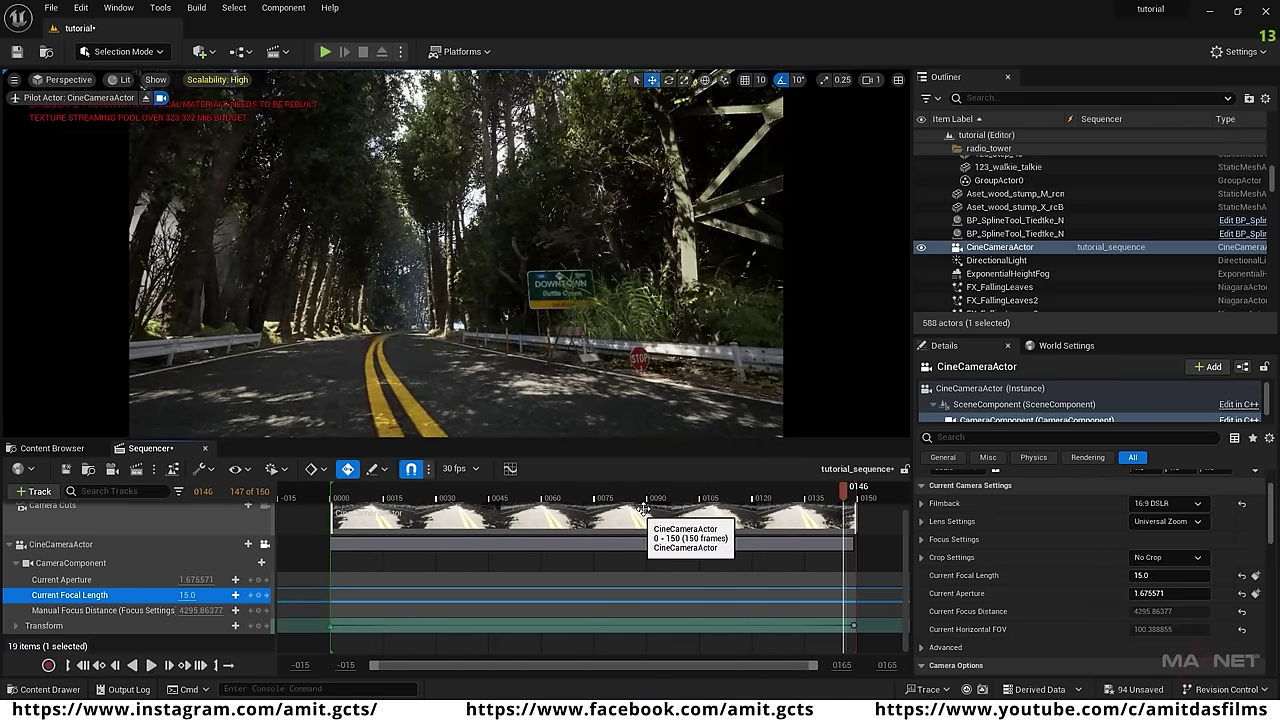
{"action": "left_click_drag", "start_coordinate": [651, 499], "coordinate": [397, 497]}
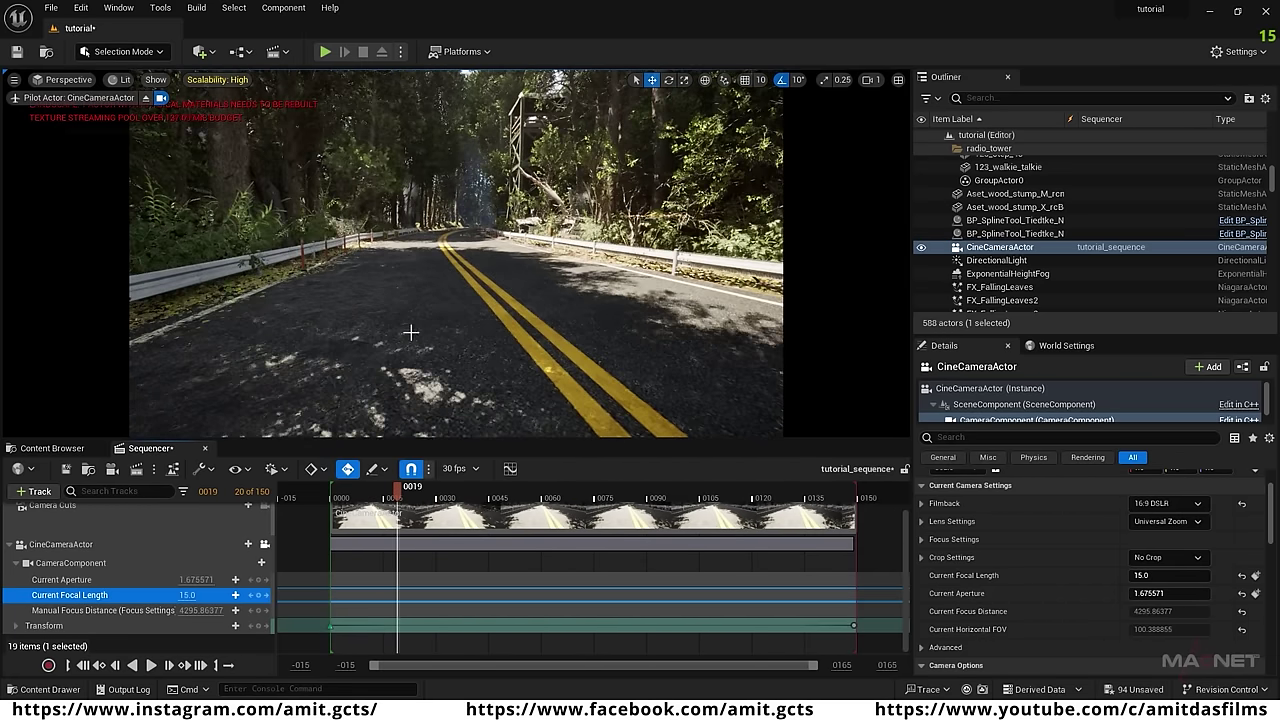
Switch back to the project assets and open the root Content folder.
{"action": "left_click", "coordinate": [52, 448]}
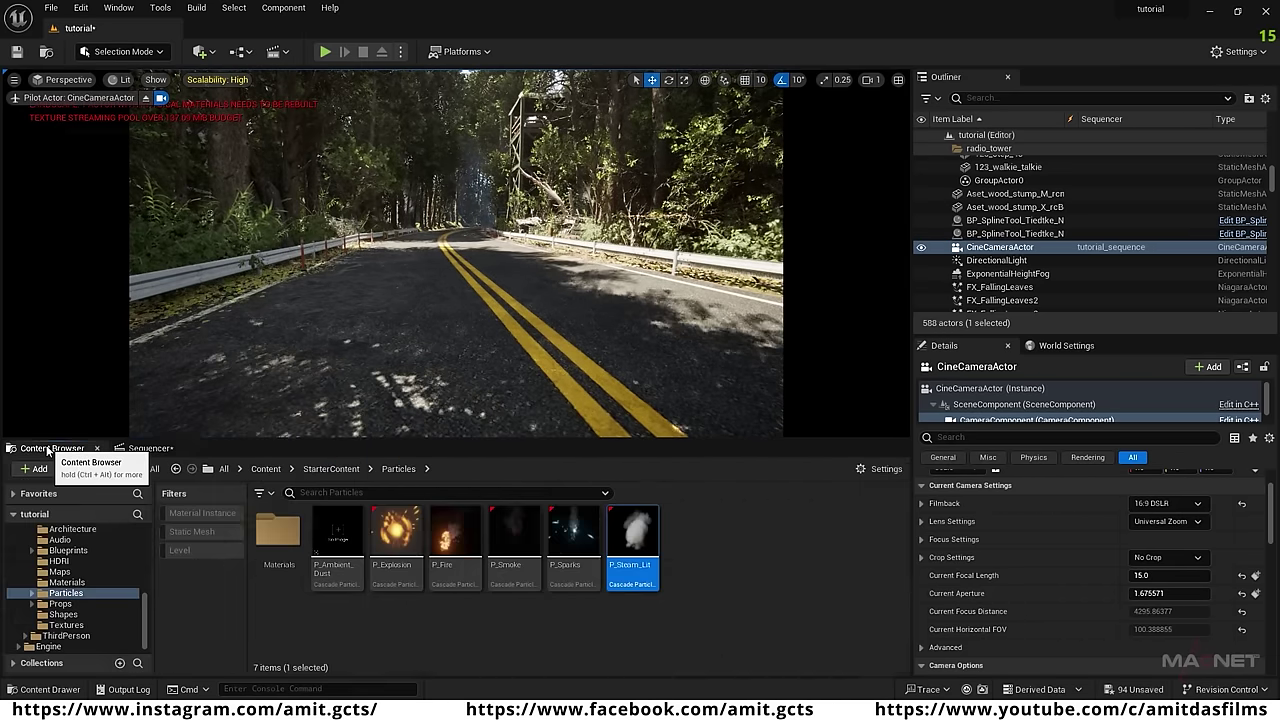
{"action": "scroll", "coordinate": [62, 567], "scroll_direction": "up", "scroll_amount": 5}
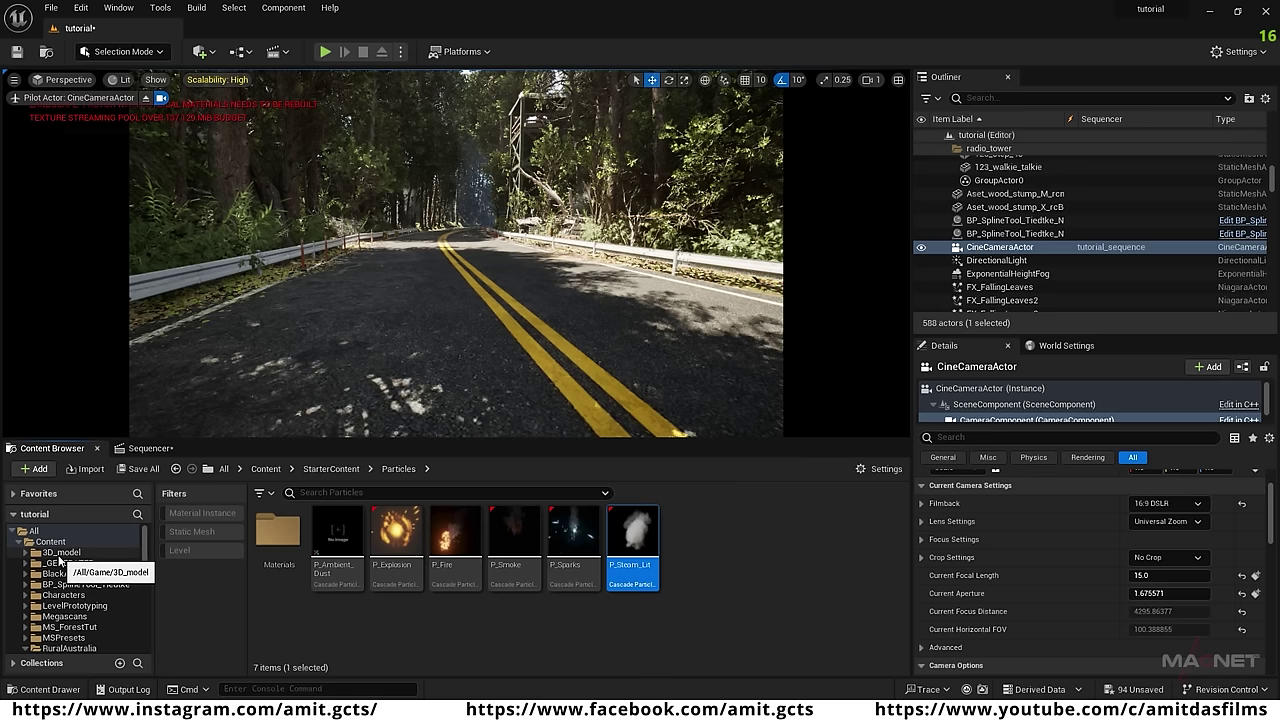
{"action": "left_click", "coordinate": [56, 543]}
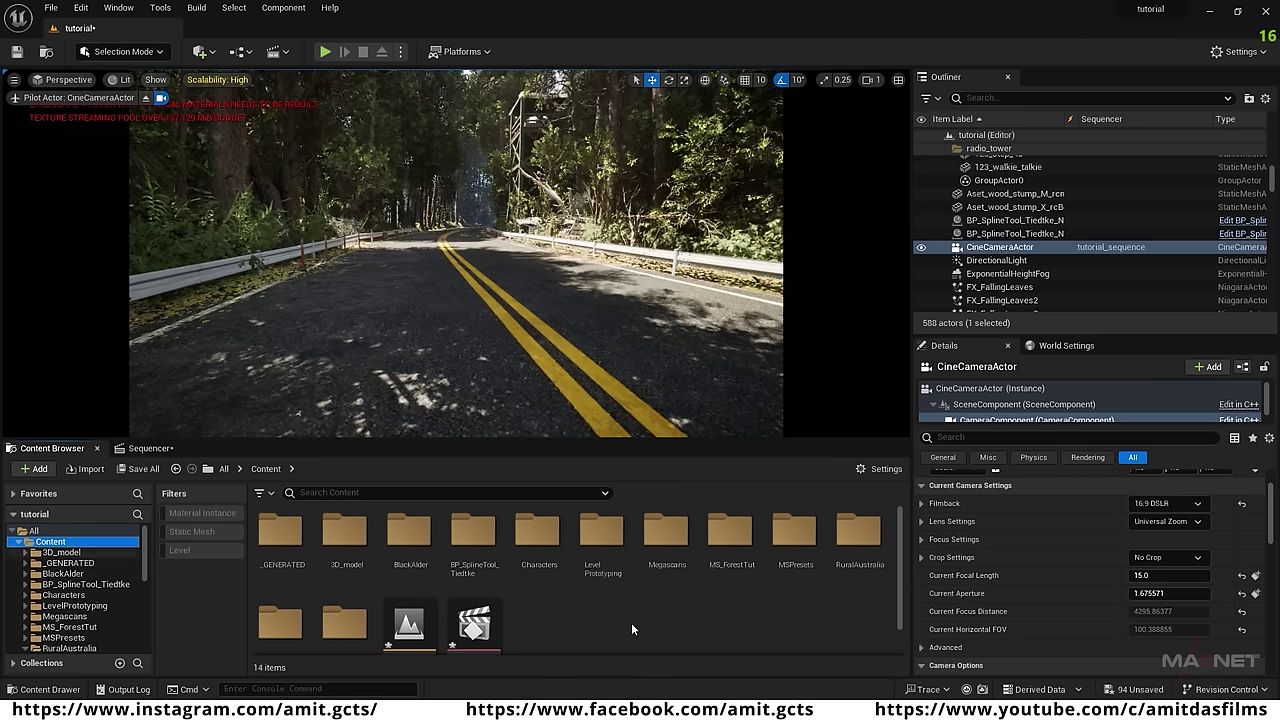
Create a Blueprint class in the Content folder with CameraShakeBase as its parent class.
{"action": "right_click", "coordinate": [558, 608]}
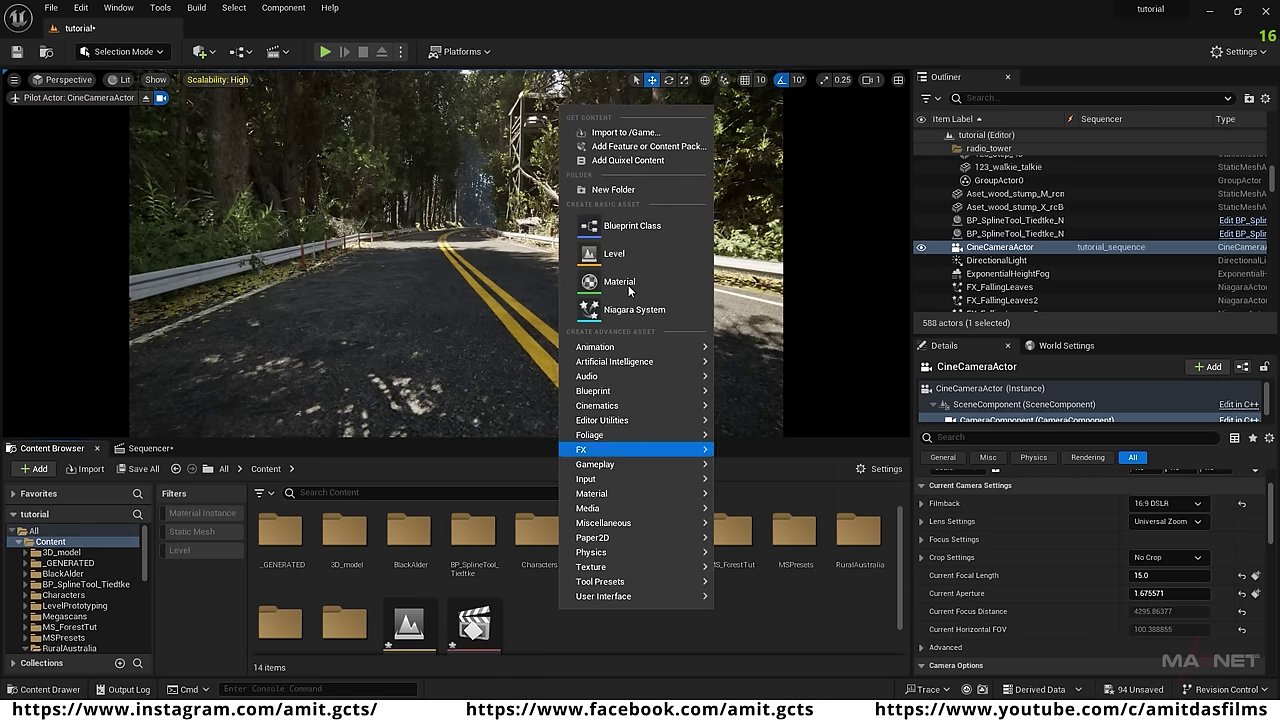
{"action": "left_click", "coordinate": [604, 227]}
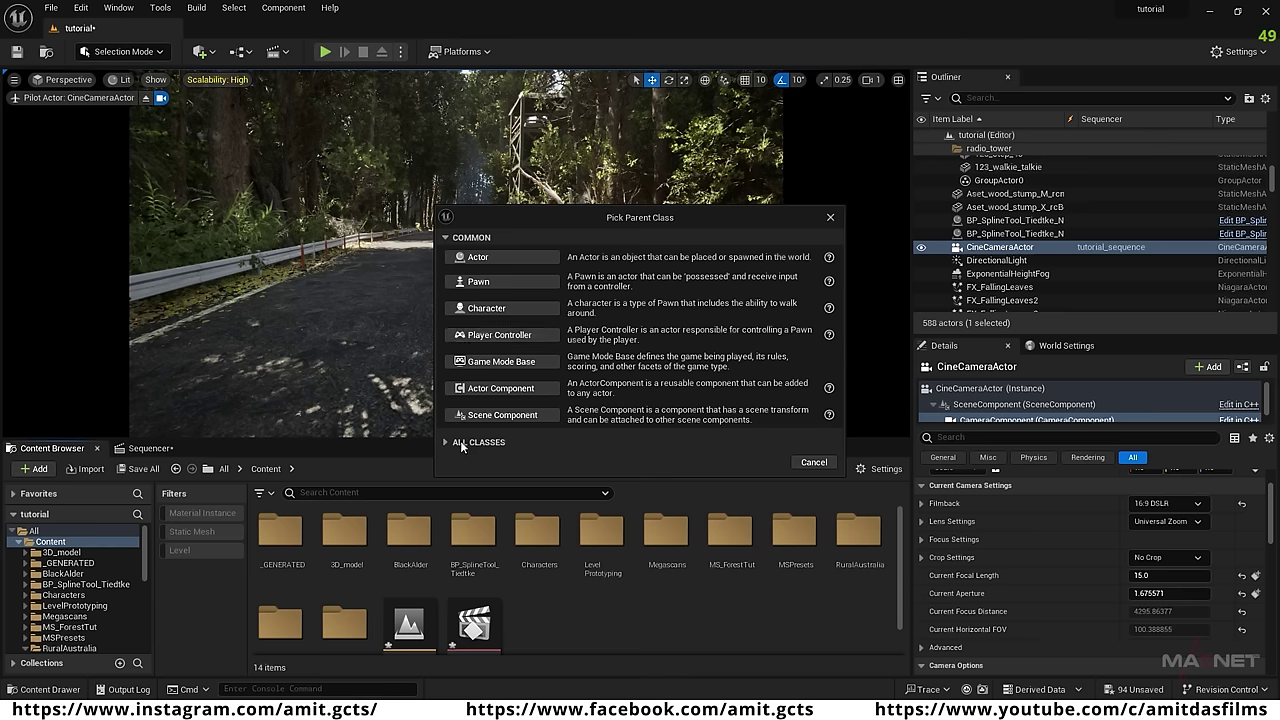
{"action": "left_click", "coordinate": [462, 444]}
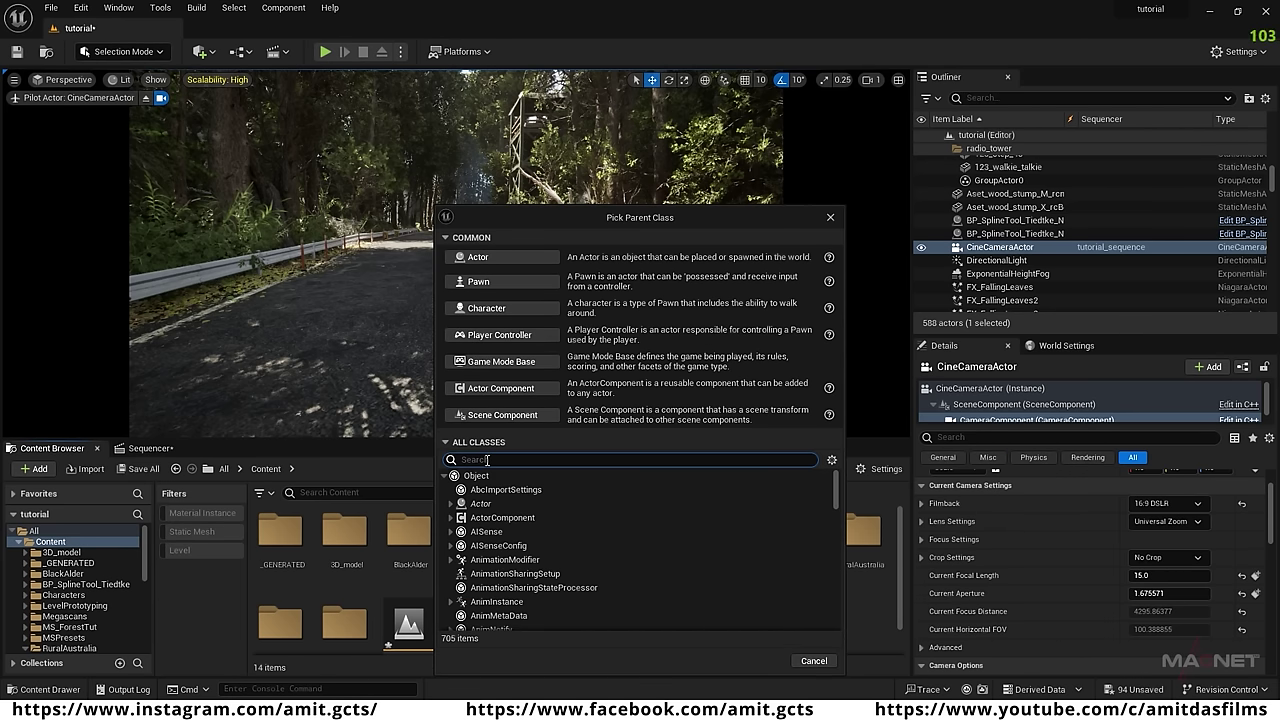
{"action": "type", "text": "shake"}
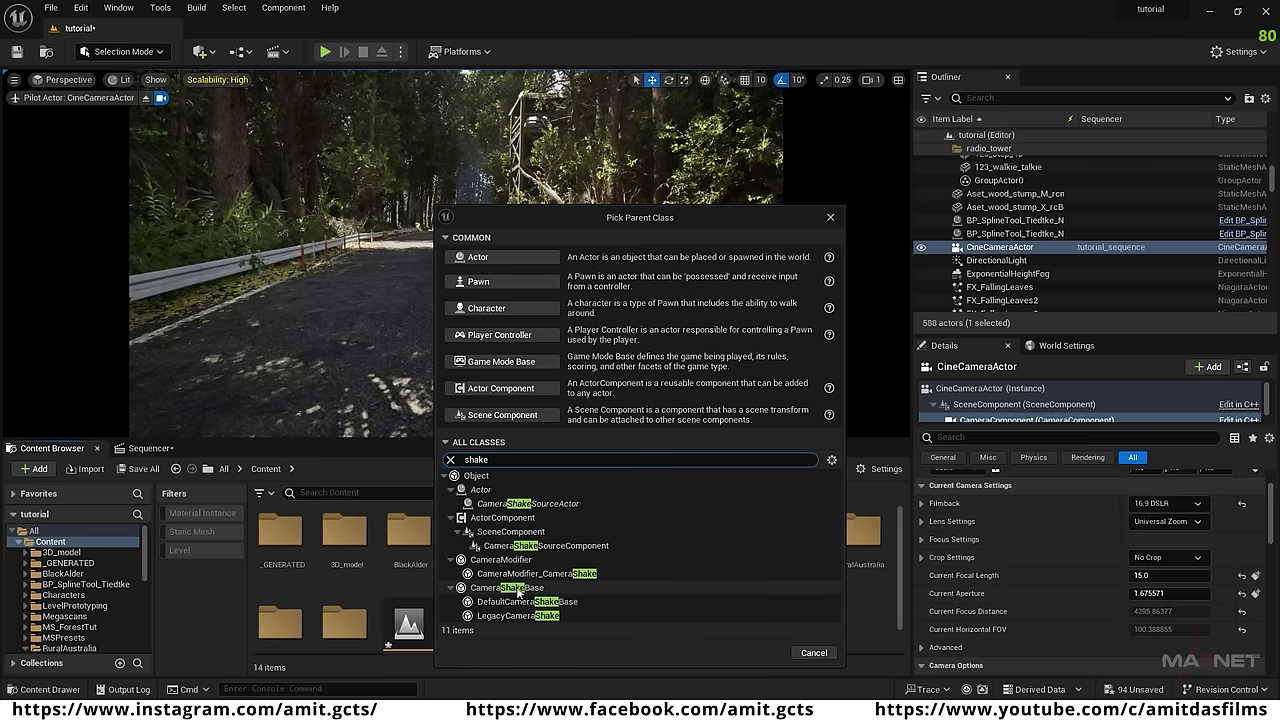
{"action": "left_click", "coordinate": [532, 591]}
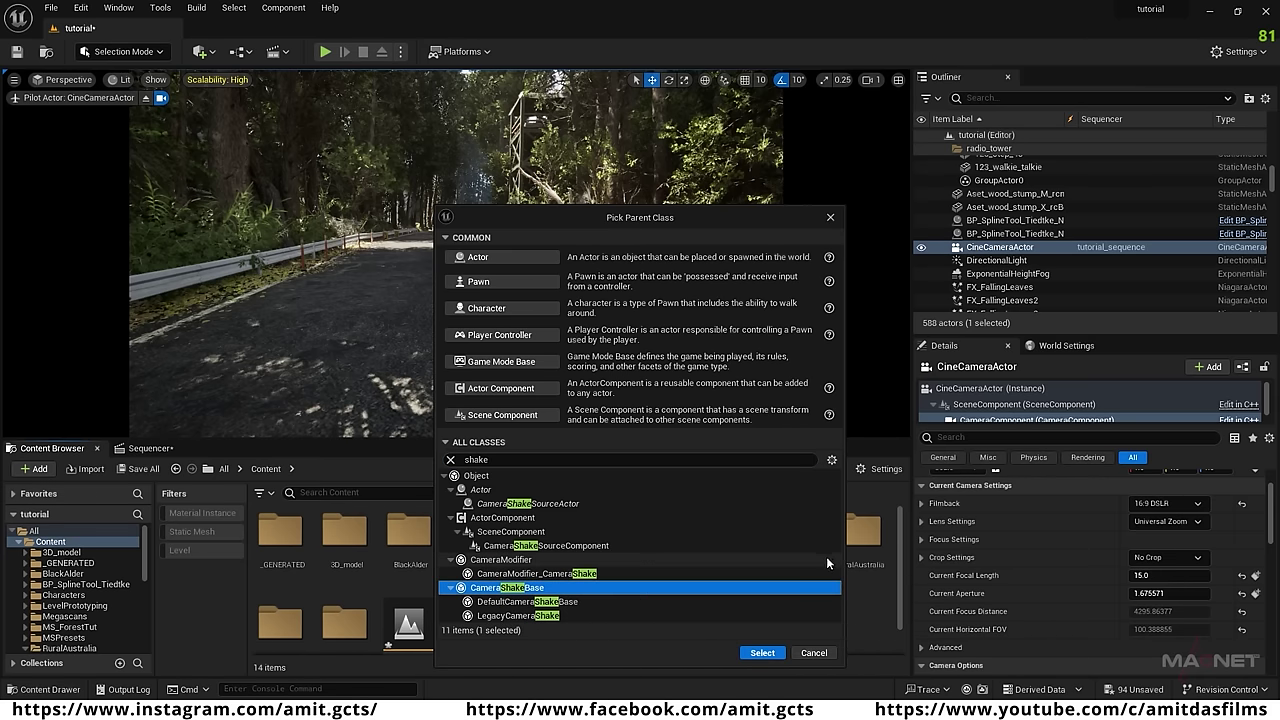
{"action": "left_click", "coordinate": [762, 656]}
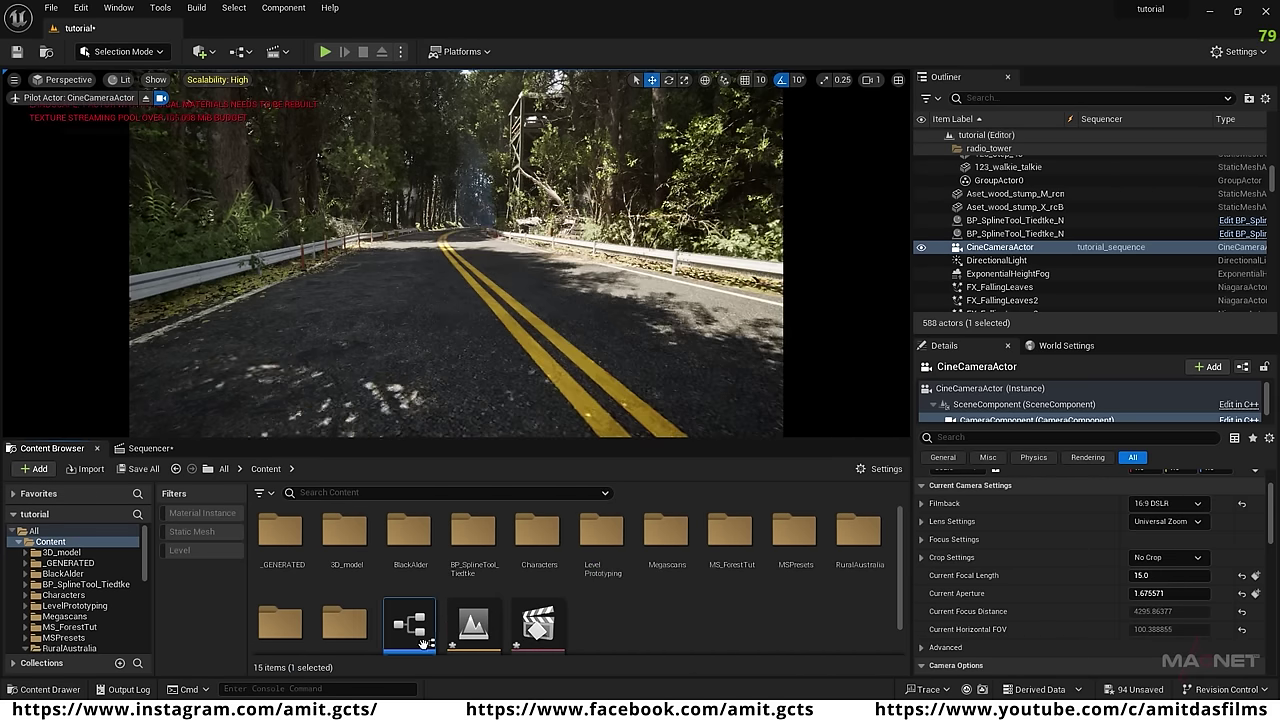
Open the new camera shake blueprint and set its Root Shake Pattern to Perlin Noise Camera Shake Pattern.
{"action": "scroll", "coordinate": [611, 626], "scroll_direction": "down", "scroll_amount": 1}
{"action": "double_click", "coordinate": [408, 592]}
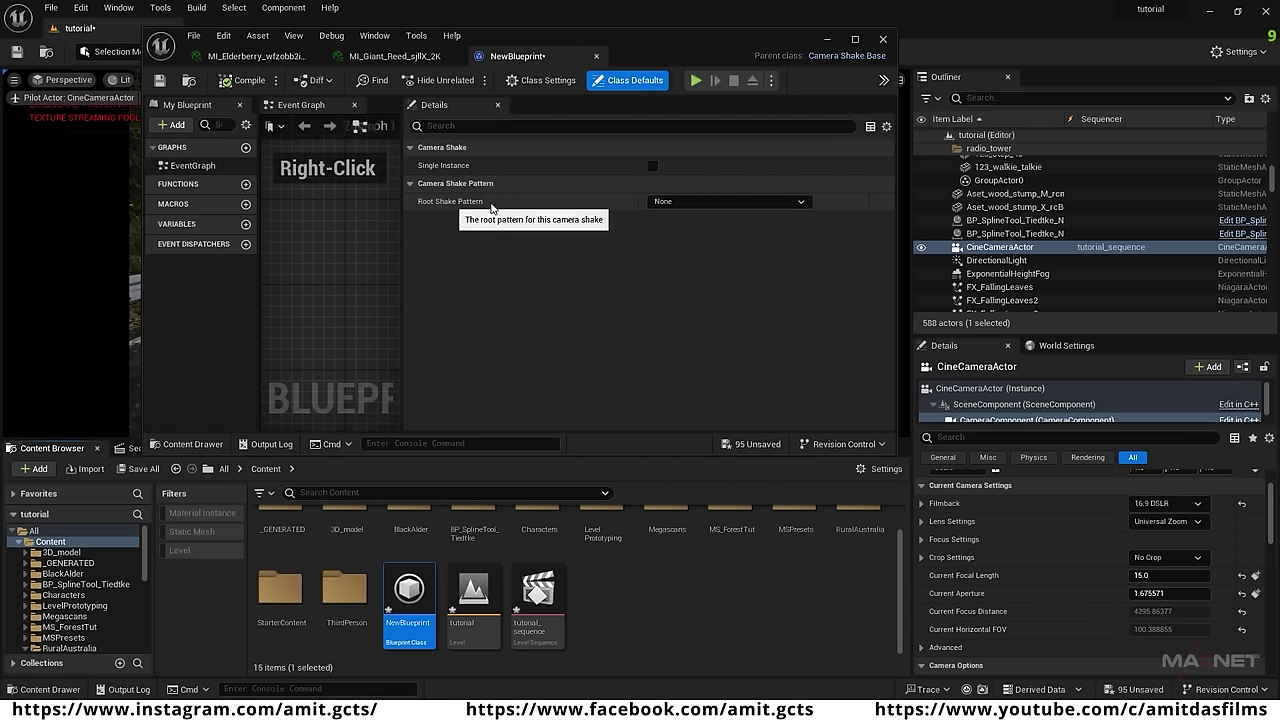
{"action": "left_click", "coordinate": [729, 202]}
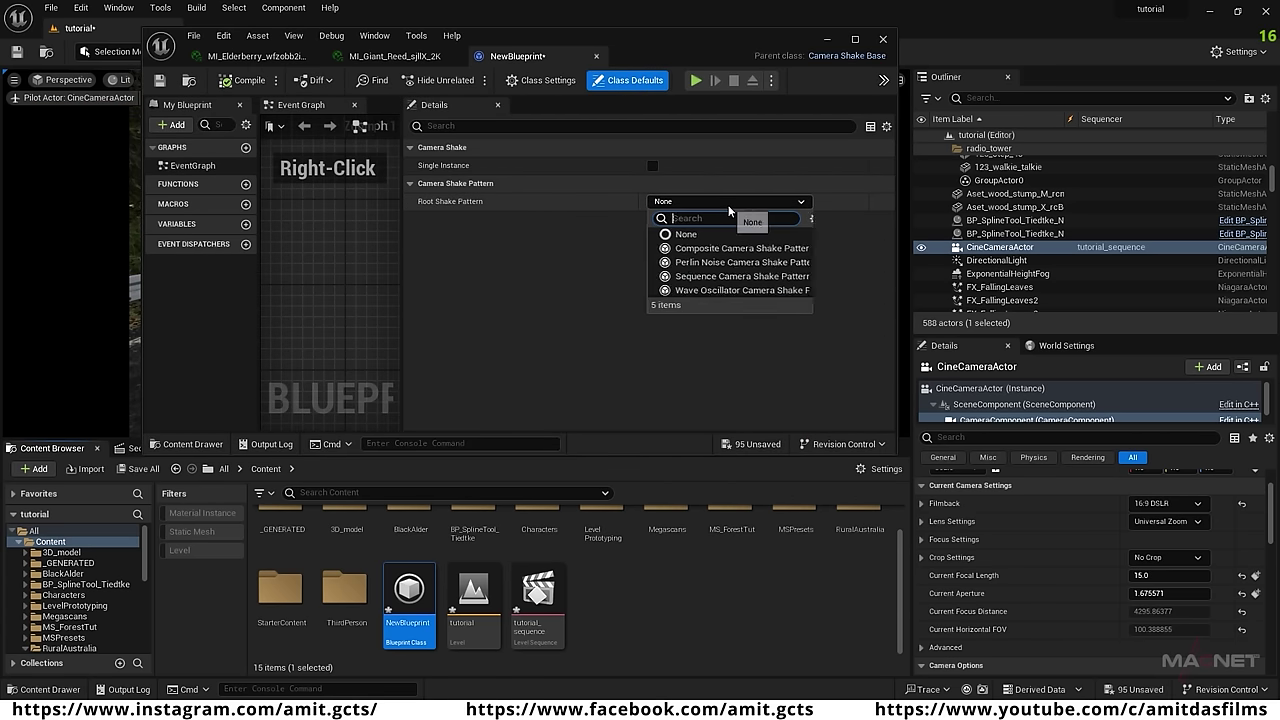
{"action": "left_click", "coordinate": [713, 263]}
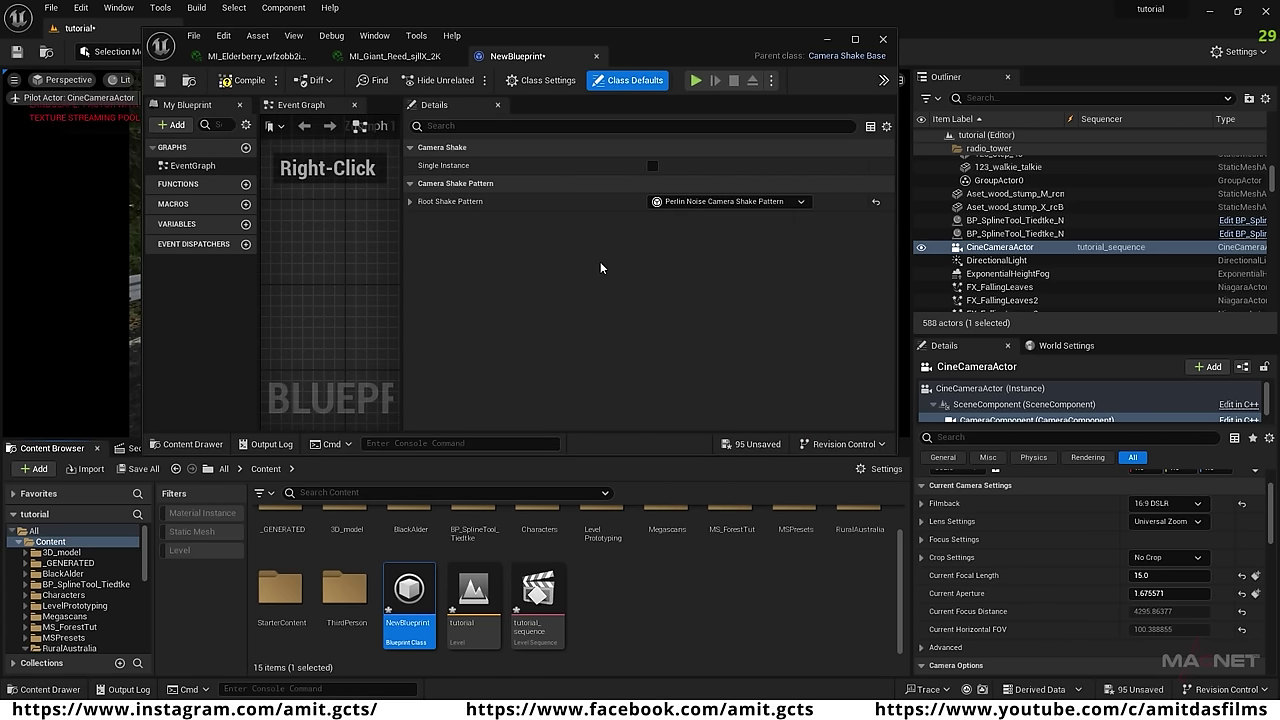
Set the shake pattern's timing duration to 0 and compile the blueprint, moving its window clear of the sequence area.
{"action": "left_click", "coordinate": [410, 202]}
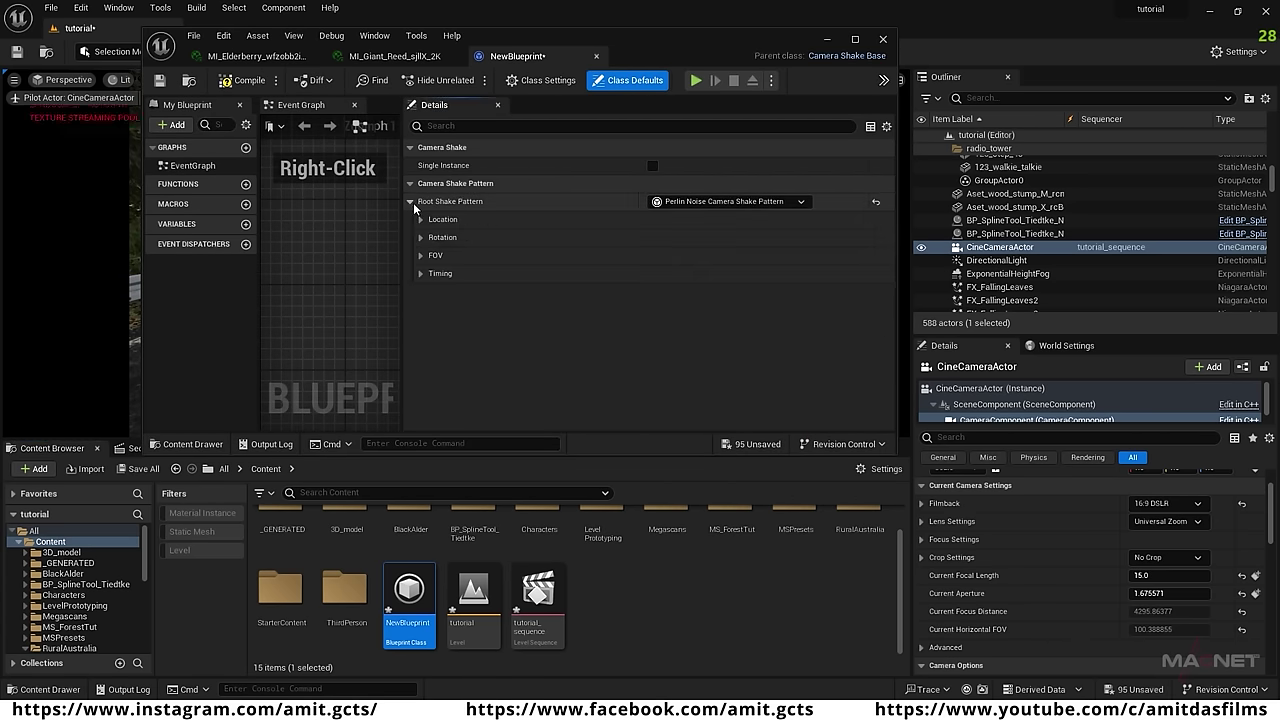
{"action": "left_click", "coordinate": [420, 272]}
{"action": "left_click", "coordinate": [680, 291]}
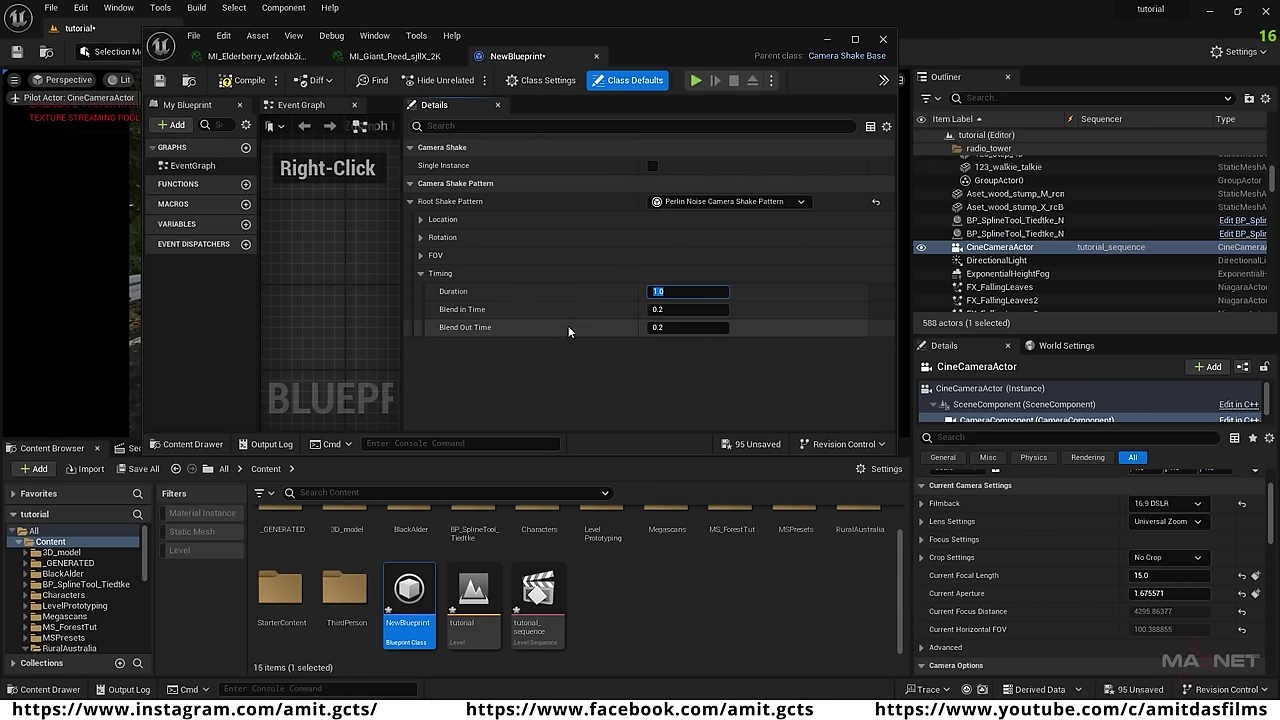
{"action": "type", "text": "0"}
{"action": "key", "text": "Return"}
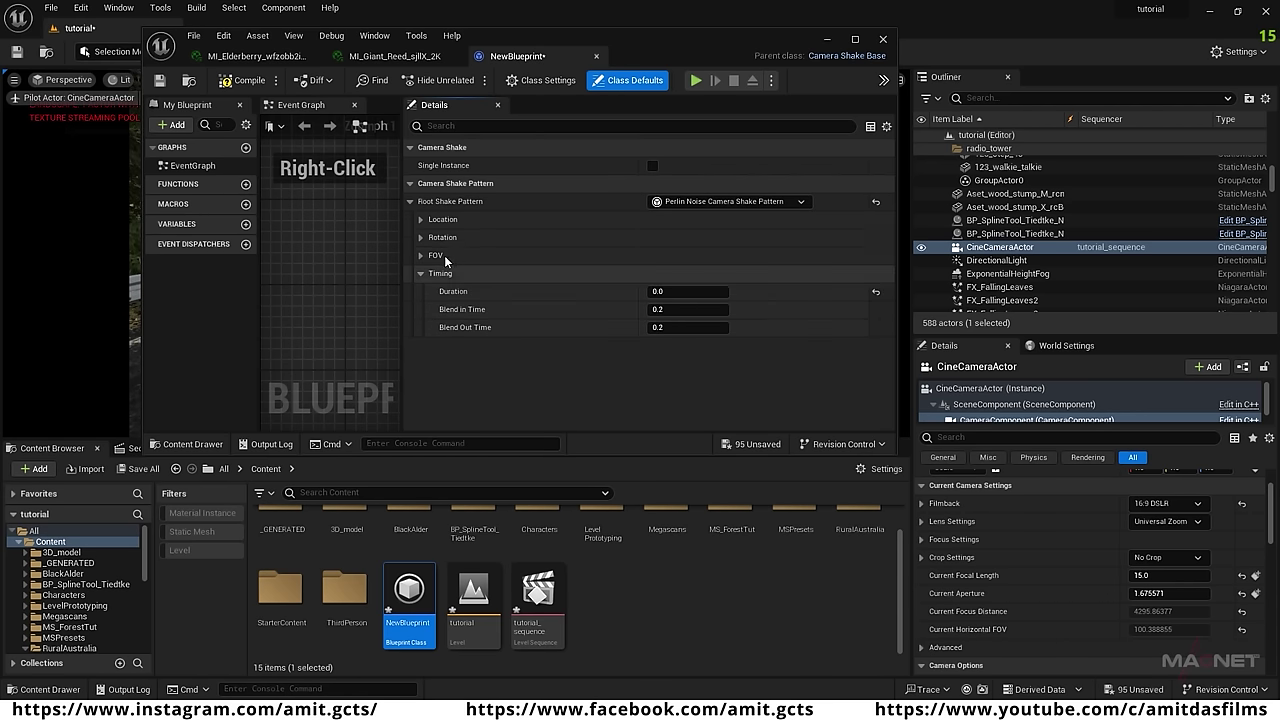
{"action": "left_click_drag", "start_coordinate": [688, 41], "coordinate": [1068, 25]}
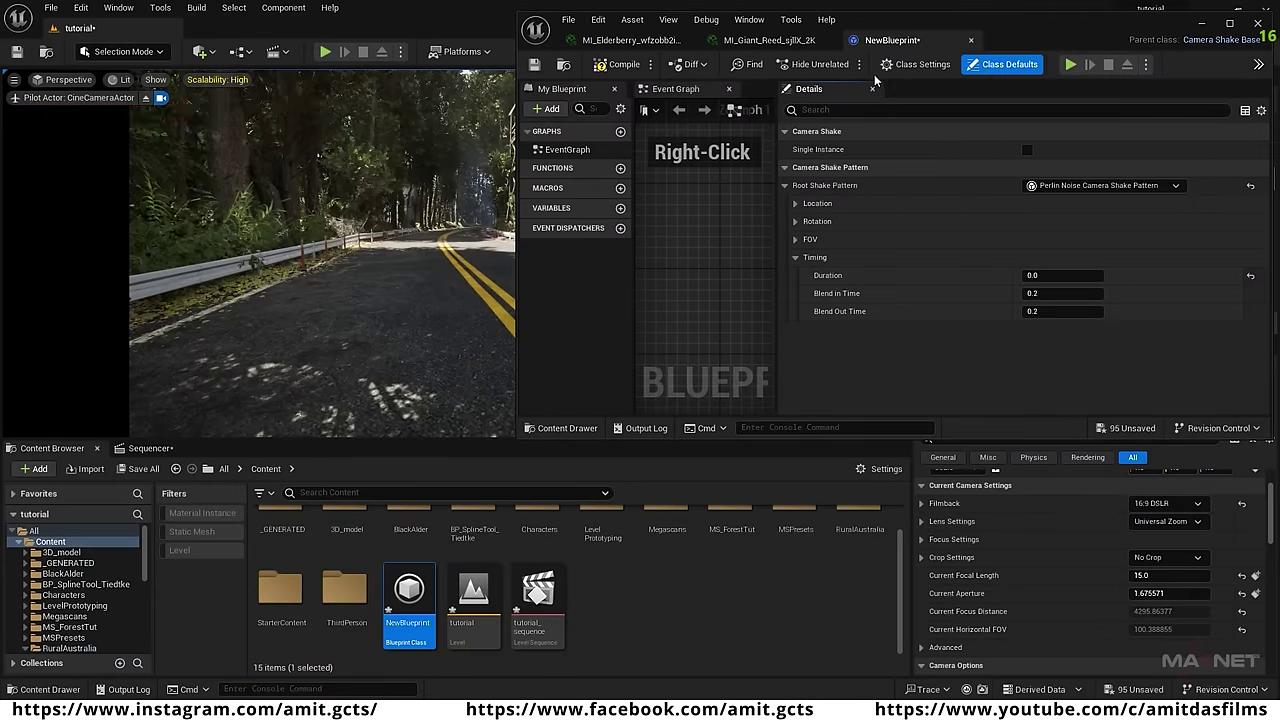
{"action": "left_click", "coordinate": [622, 66]}
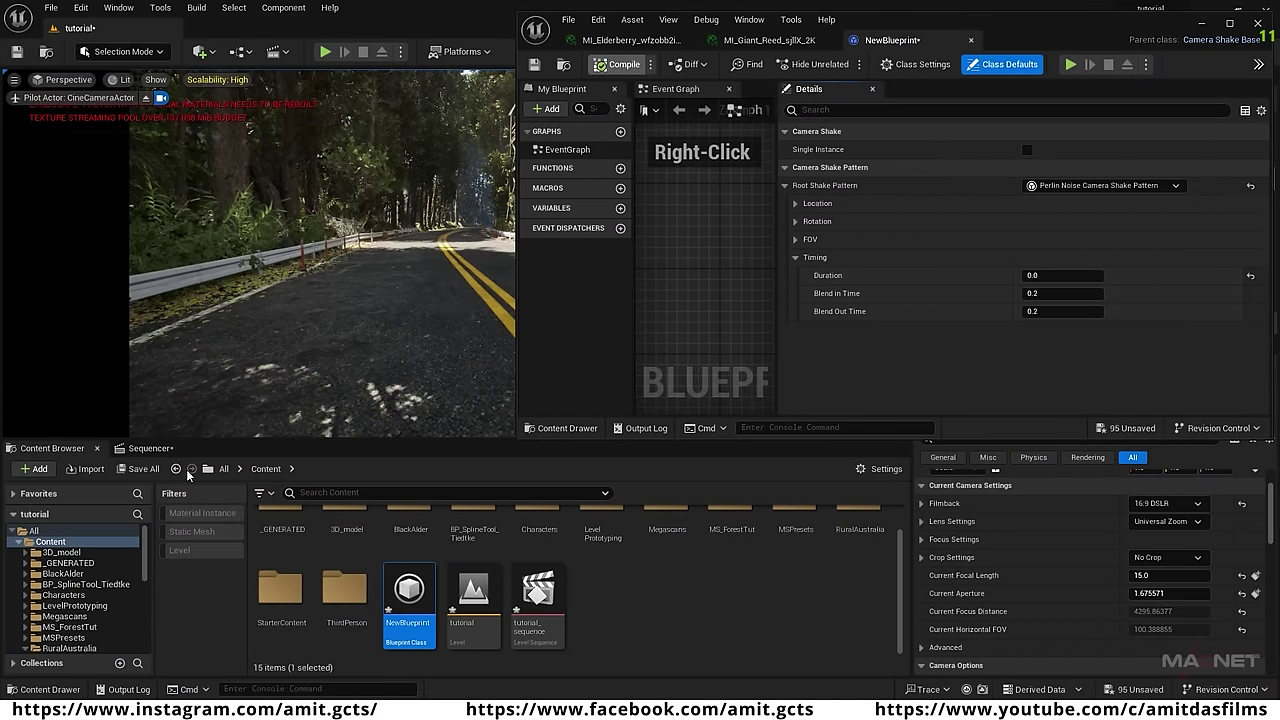
Add a Camera Shake track using NewBlueprint to the CameraComponent in tutorial_sequence, keeping the blueprint window narrowed beside the viewport.
{"action": "left_click", "coordinate": [150, 449]}
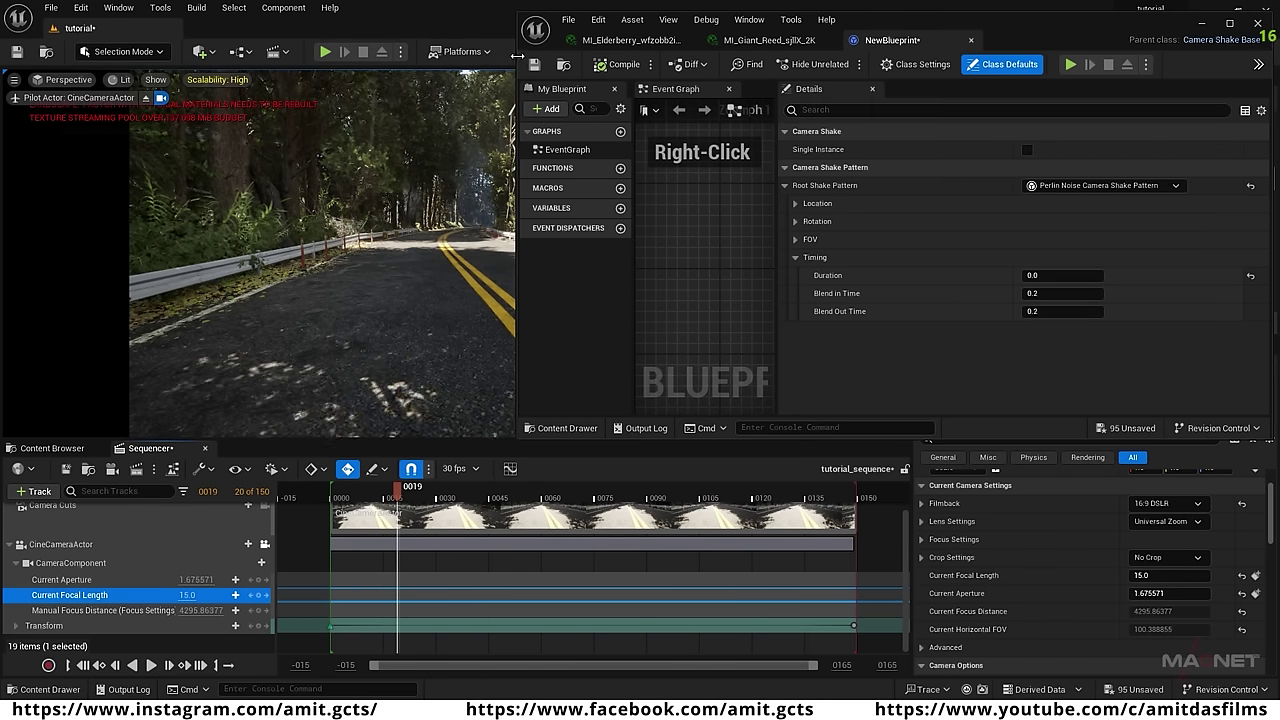
{"action": "left_click_drag", "start_coordinate": [516, 56], "coordinate": [823, 73]}
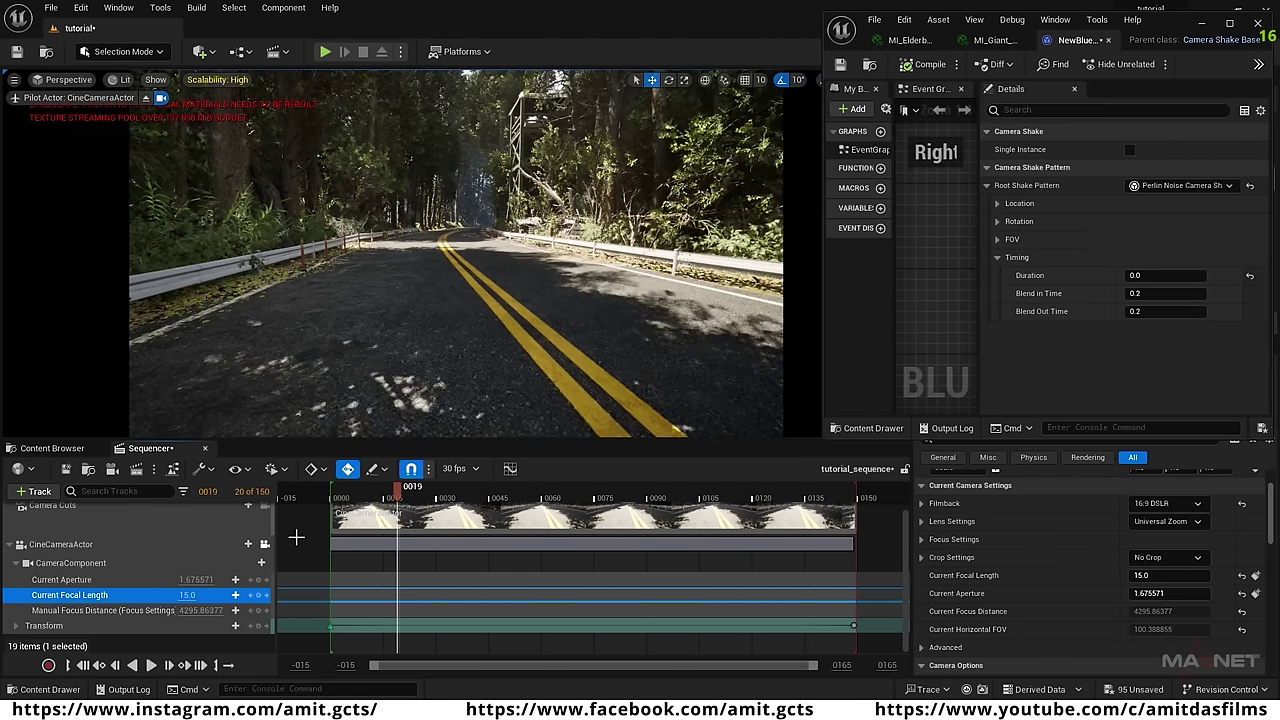
{"action": "left_click", "coordinate": [86, 563]}
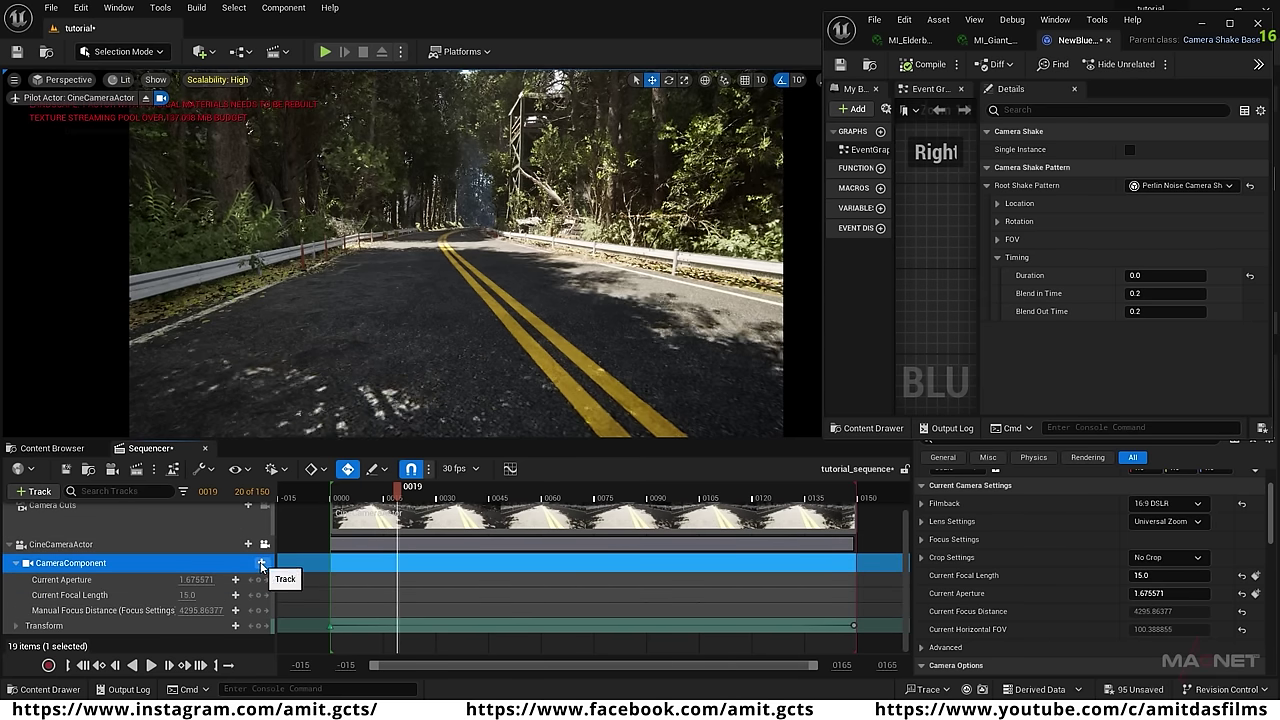
{"action": "left_click", "coordinate": [262, 565]}
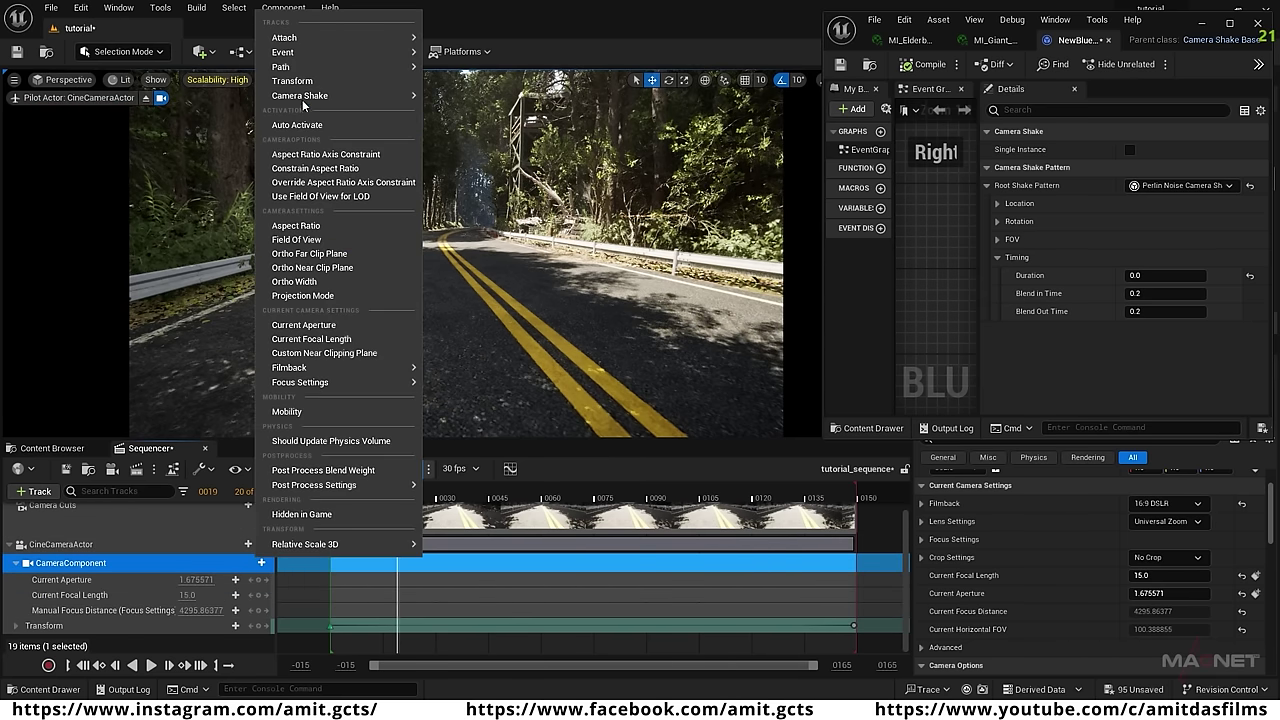
{"action": "mouse_move", "coordinate": [314, 97]}
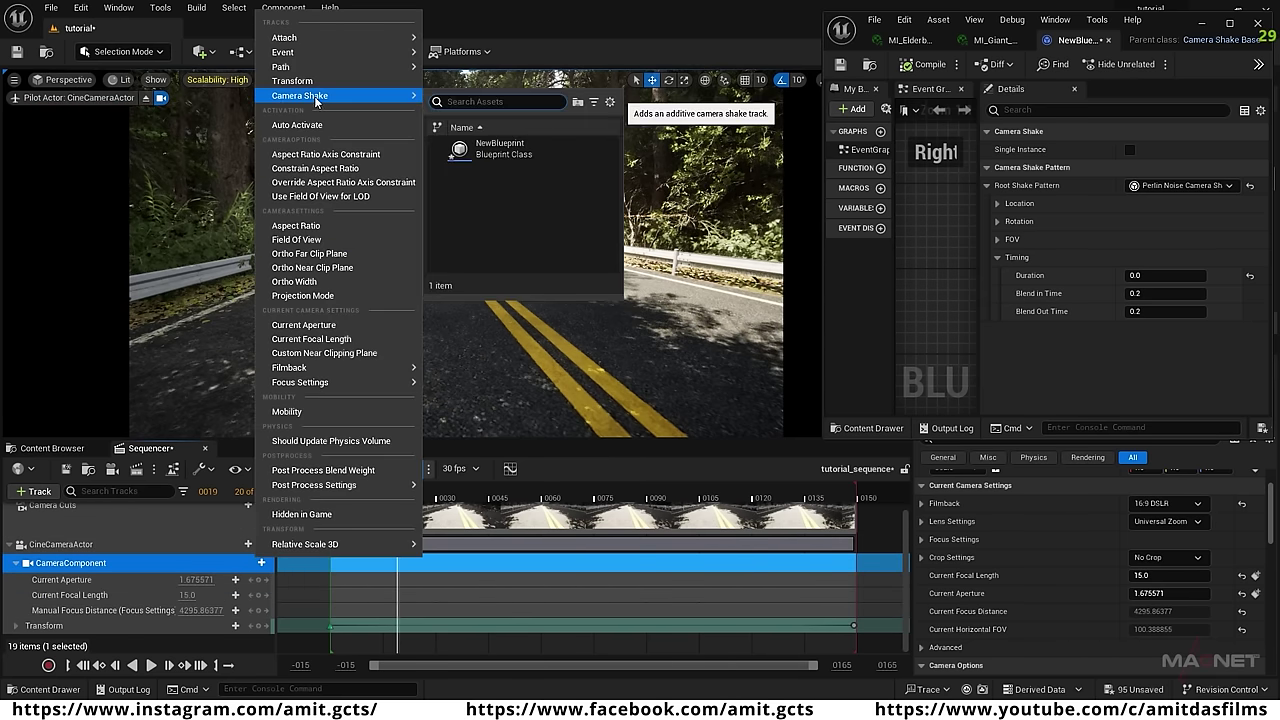
{"action": "left_click", "coordinate": [503, 151]}
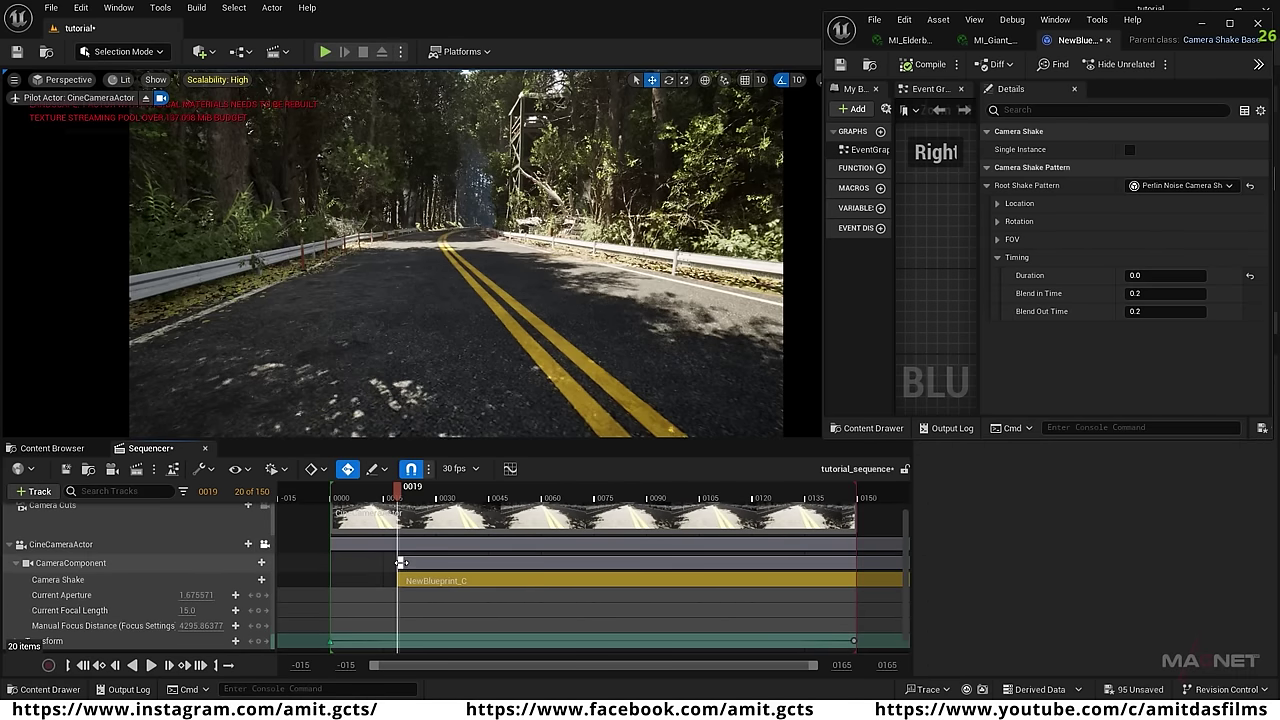
Start the camera shake section and the camera cut before frame 0, and put the playhead at frame 0.
{"action": "left_click_drag", "start_coordinate": [337, 557], "coordinate": [312, 563]}
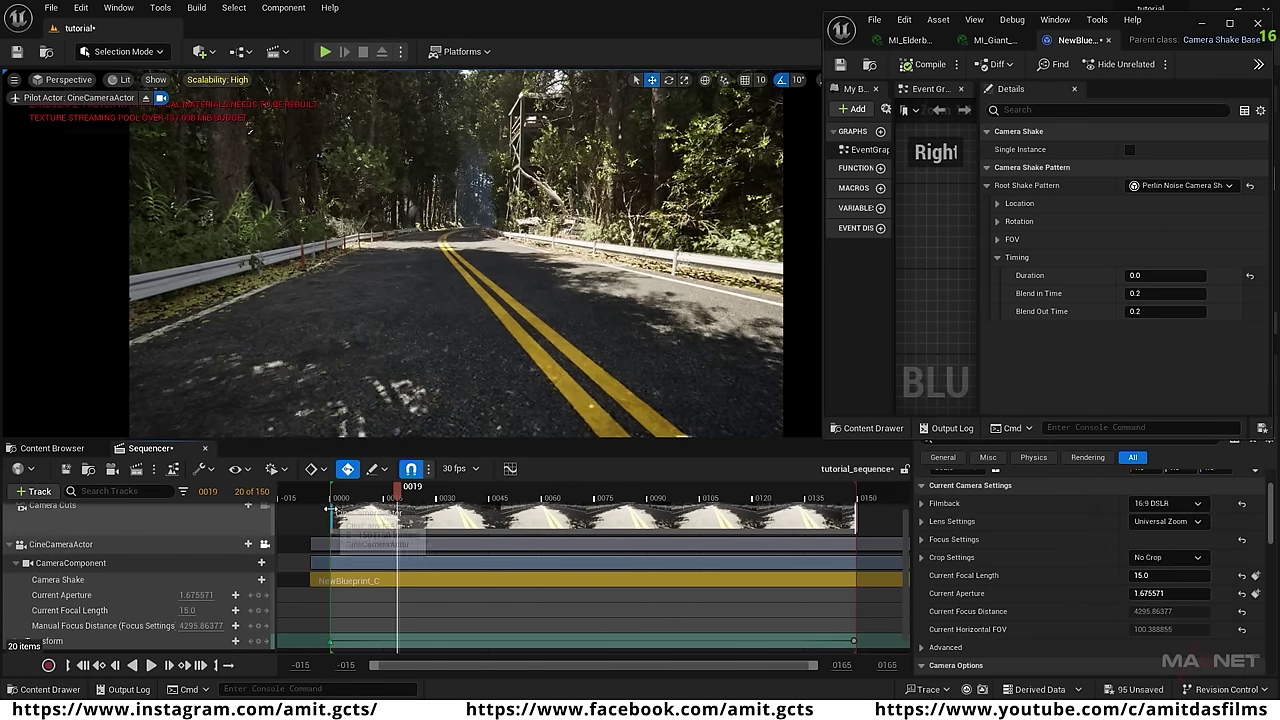
{"action": "left_click_drag", "start_coordinate": [331, 509], "coordinate": [288, 509]}
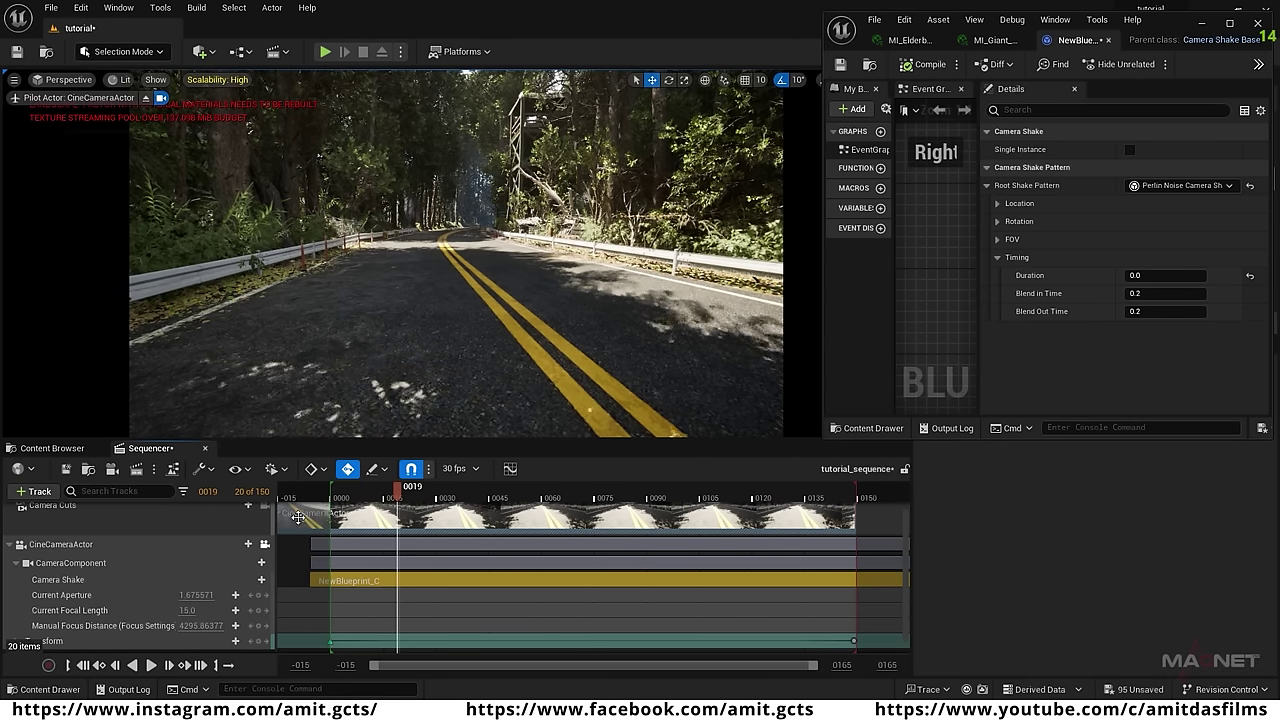
{"action": "left_click_drag", "start_coordinate": [381, 494], "coordinate": [329, 496]}
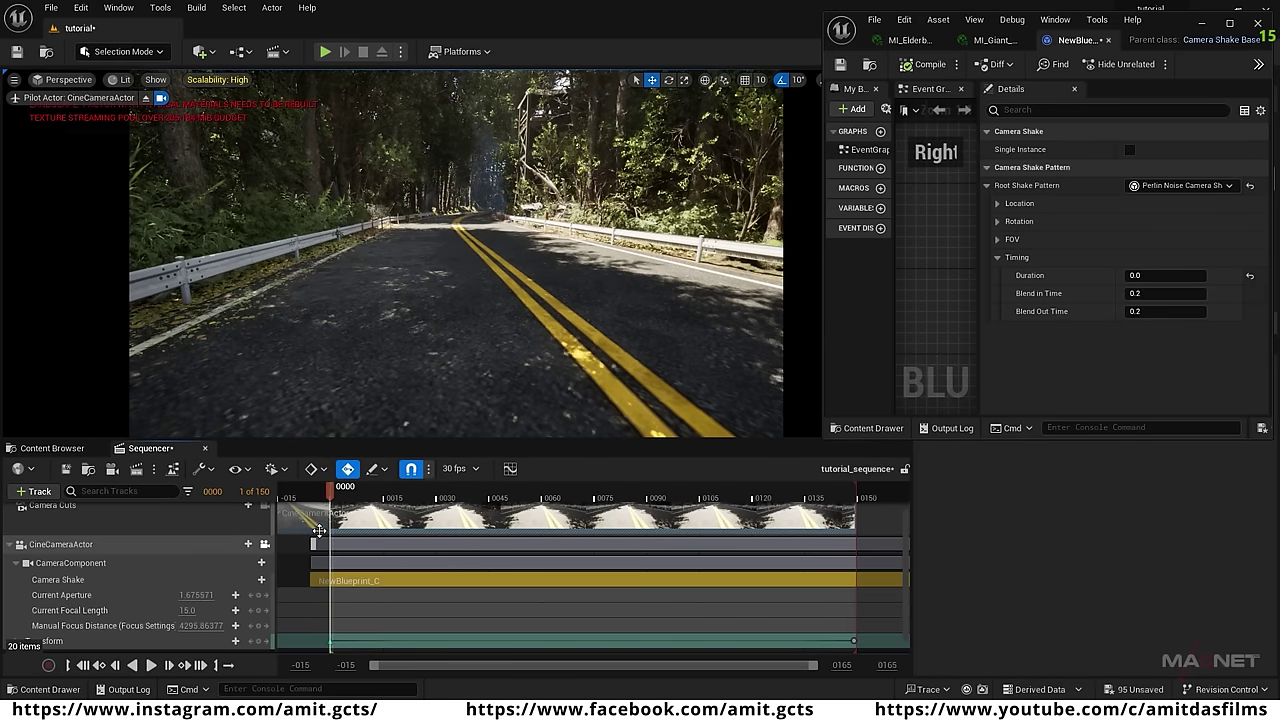
Expand the shake pattern's Rotation settings and play the sequence from frame 5 with looping enabled.
{"action": "left_click", "coordinate": [998, 220]}
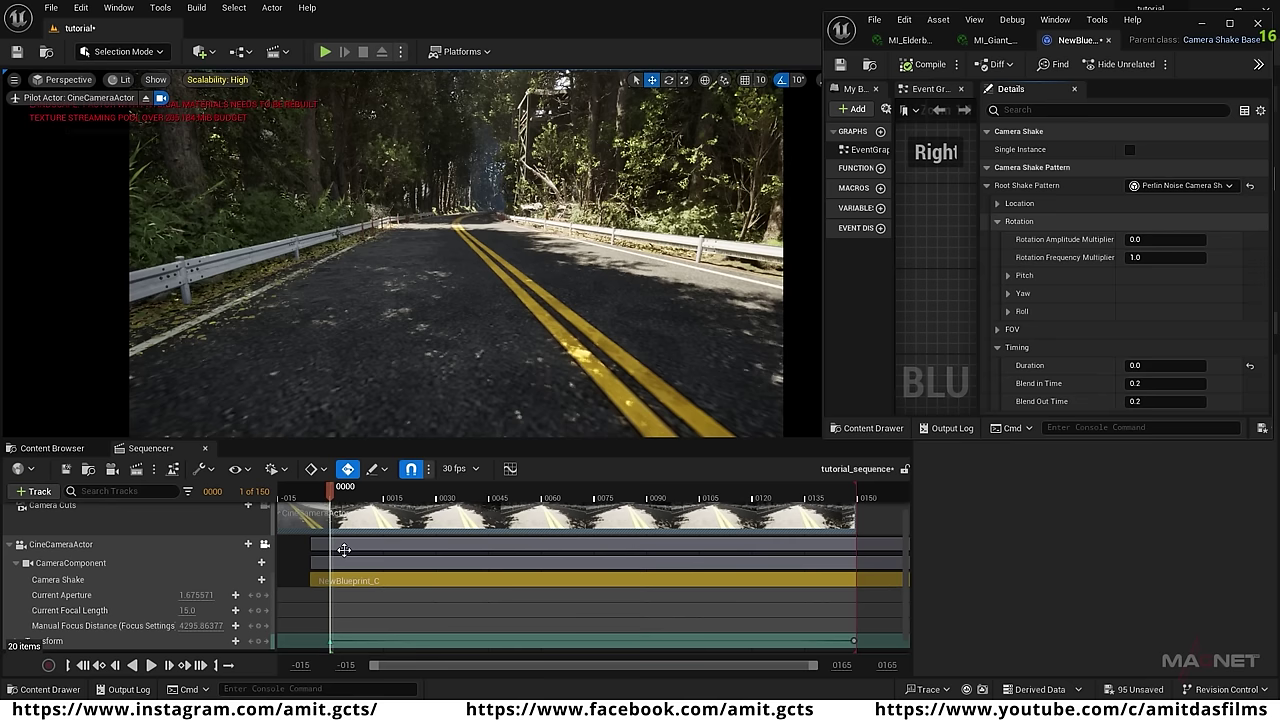
{"action": "mouse_move", "coordinate": [358, 497]}
{"action": "left_mouse_down"}
{"action": "mouse_move", "coordinate": [390, 497]}
{"action": "mouse_move", "coordinate": [349, 497]}
{"action": "left_mouse_up"}
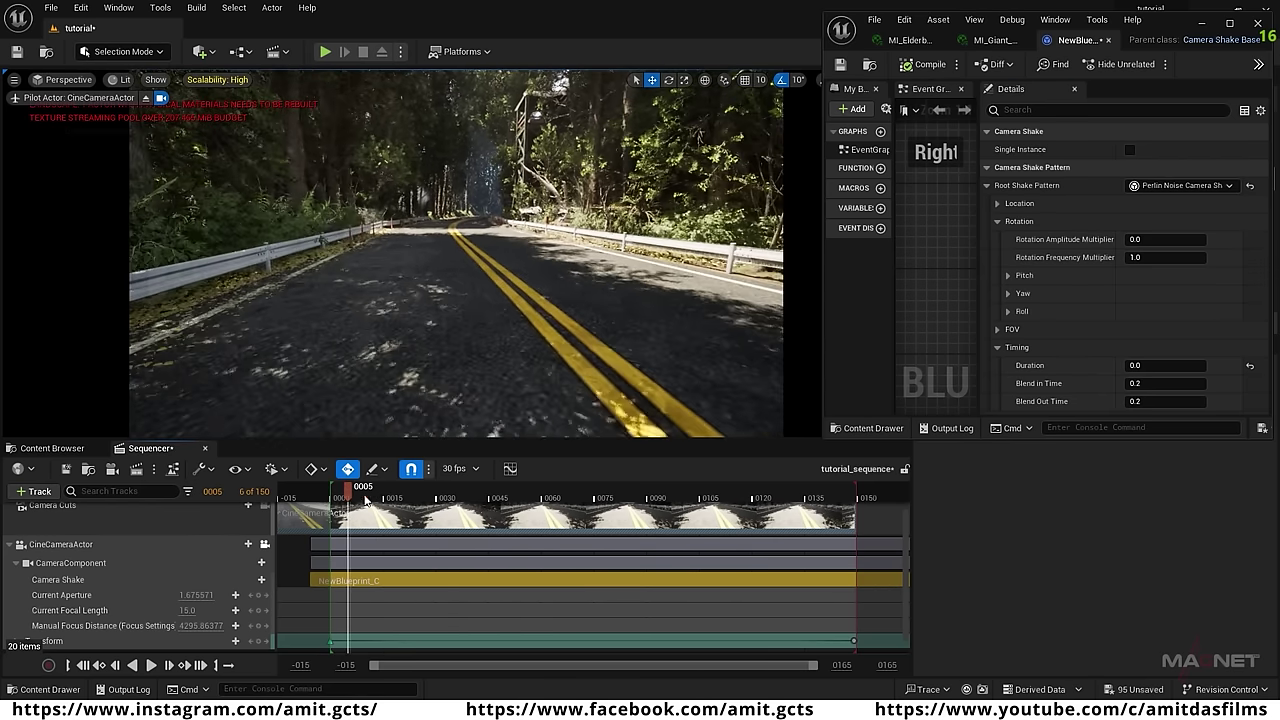
{"action": "key", "text": "space"}
{"action": "left_click", "coordinate": [229, 666]}
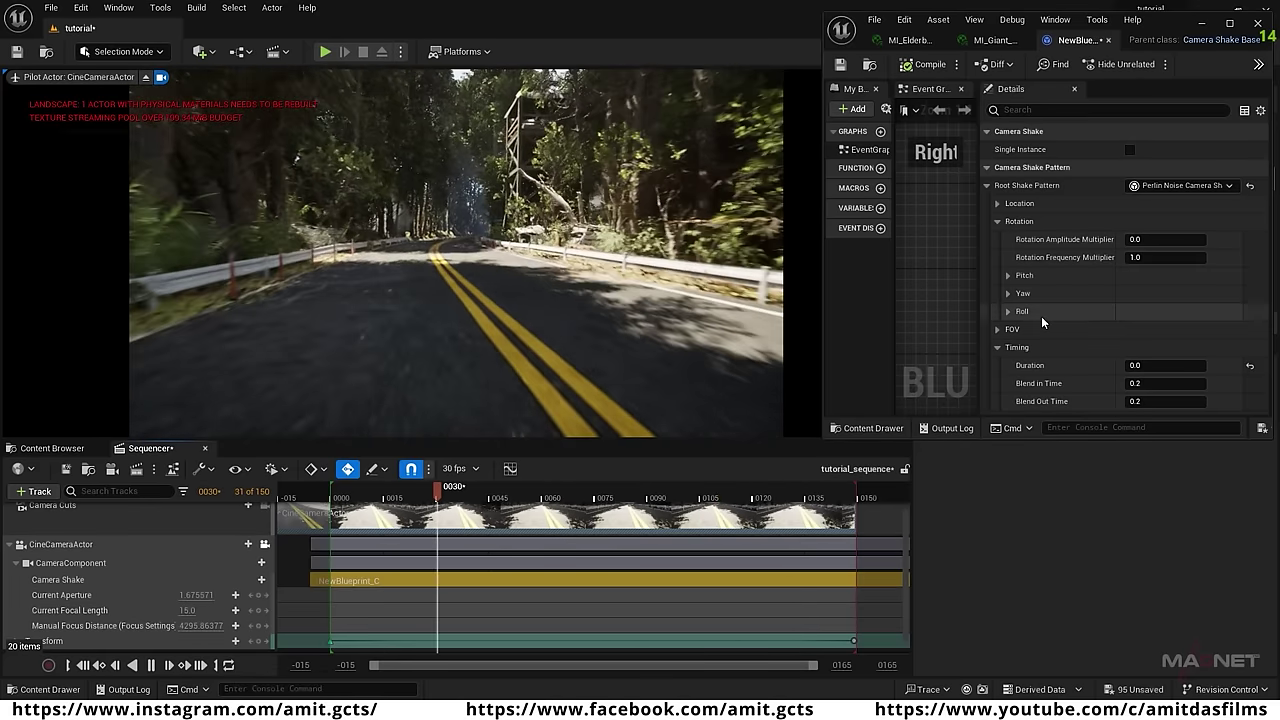
Set the shake's Rotation Amplitude Multiplier to 1 and Rotation Frequency Multiplier to 5.
{"action": "left_click", "coordinate": [1133, 237]}
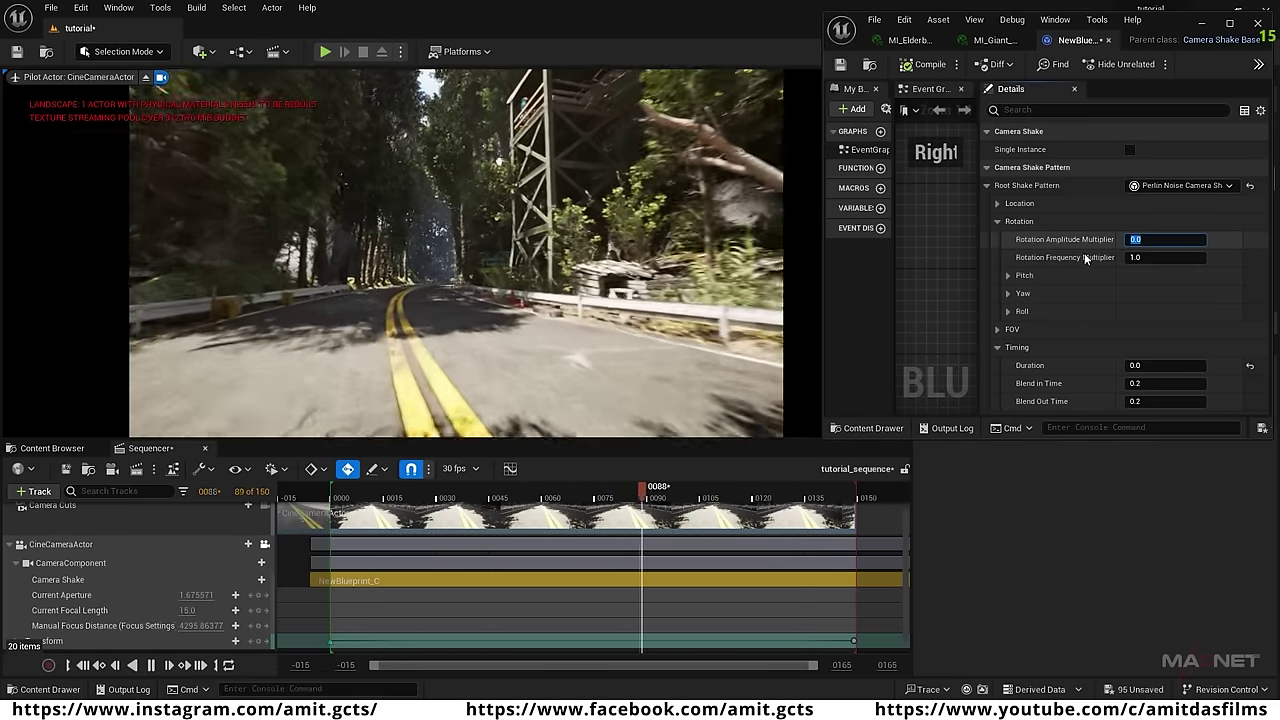
{"action": "type", "text": "1"}
{"action": "key", "text": "Return"}
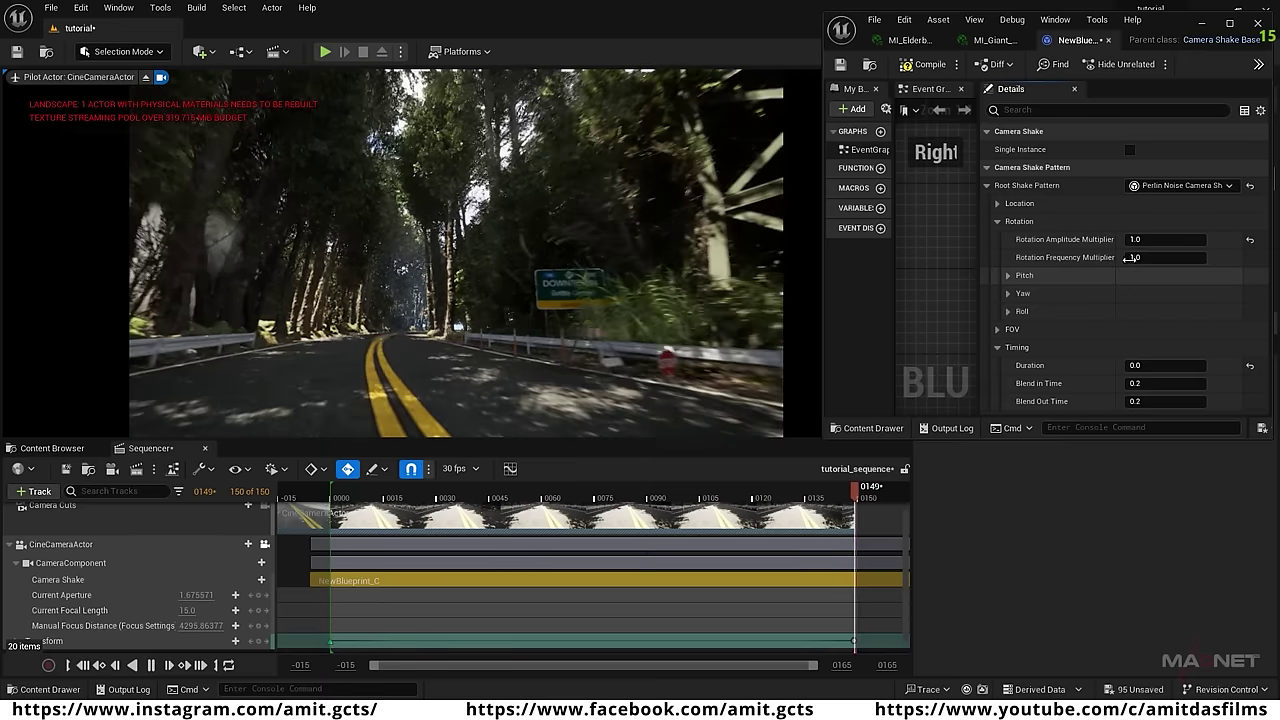
{"action": "key", "text": "Tab"}
{"action": "type", "text": "5"}
{"action": "key", "text": "Return"}
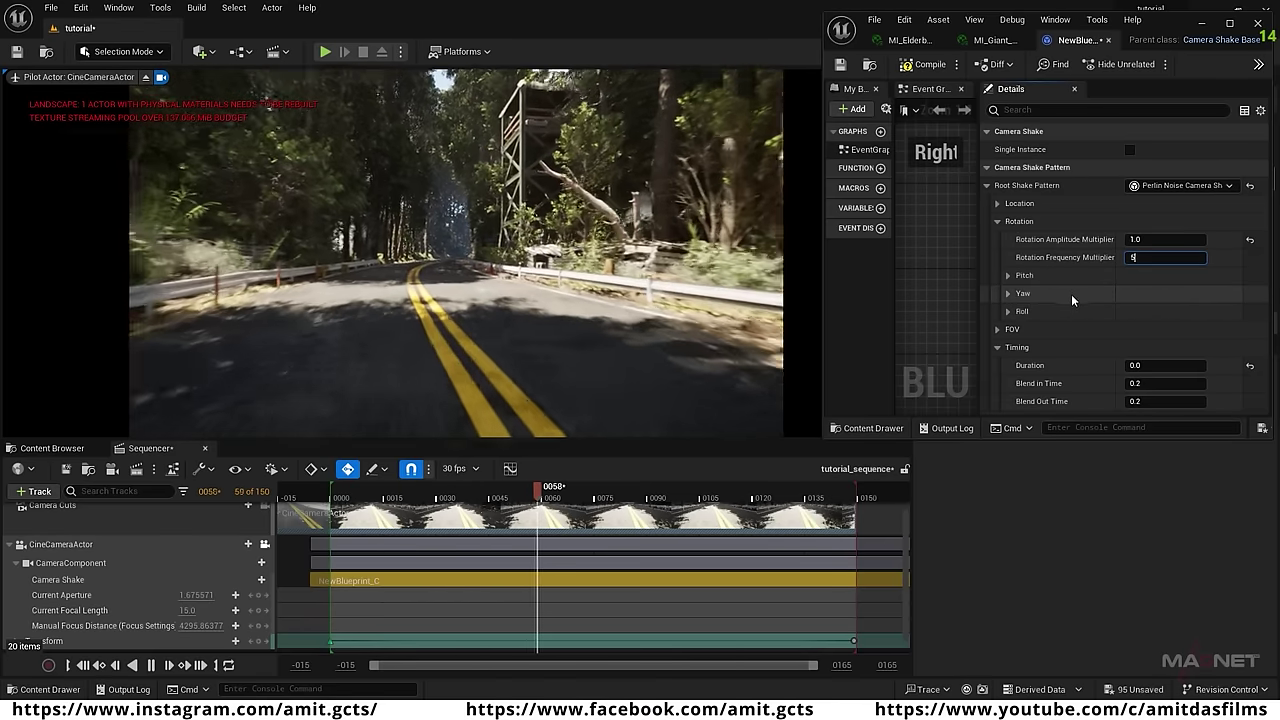
Set the Rotation Amplitude Multiplier to 0.2, compile the camera shake blueprint, and minimize its window.
{"action": "left_click", "coordinate": [1139, 240]}
{"action": "type", "text": "."}
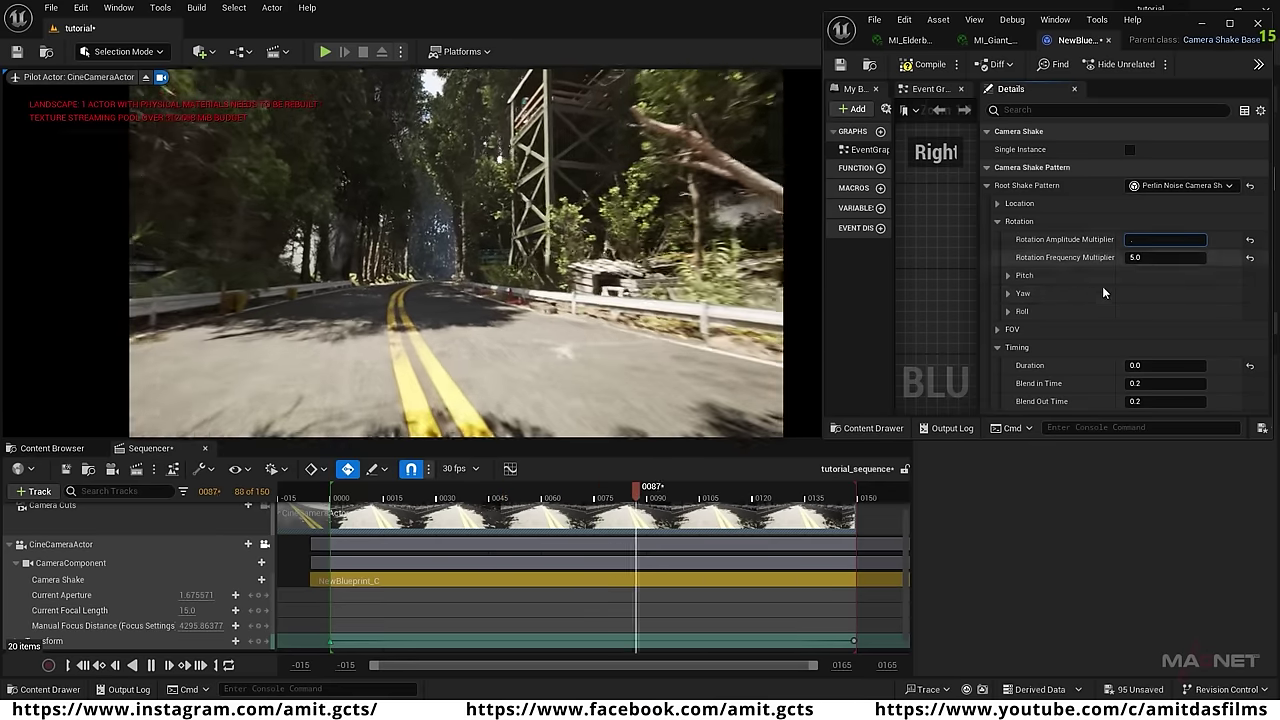
{"action": "type", "text": "2"}
{"action": "key", "text": "Return"}
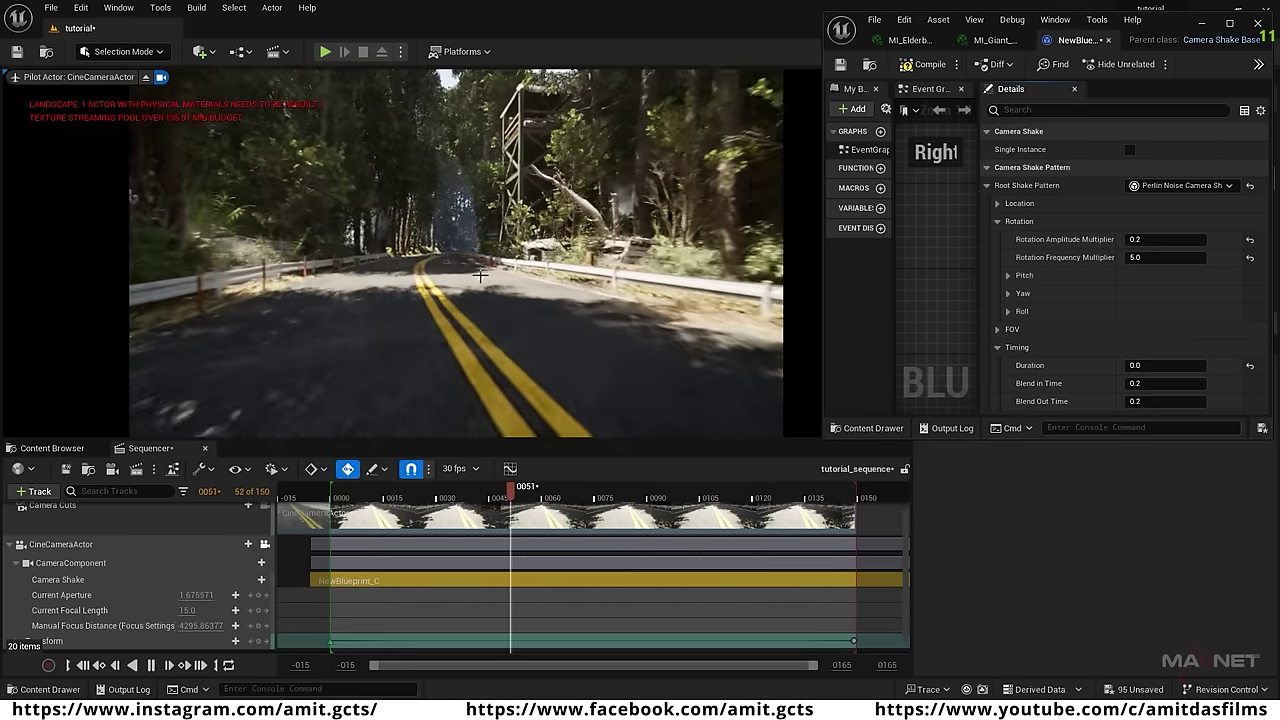
{"action": "left_click", "coordinate": [922, 64]}
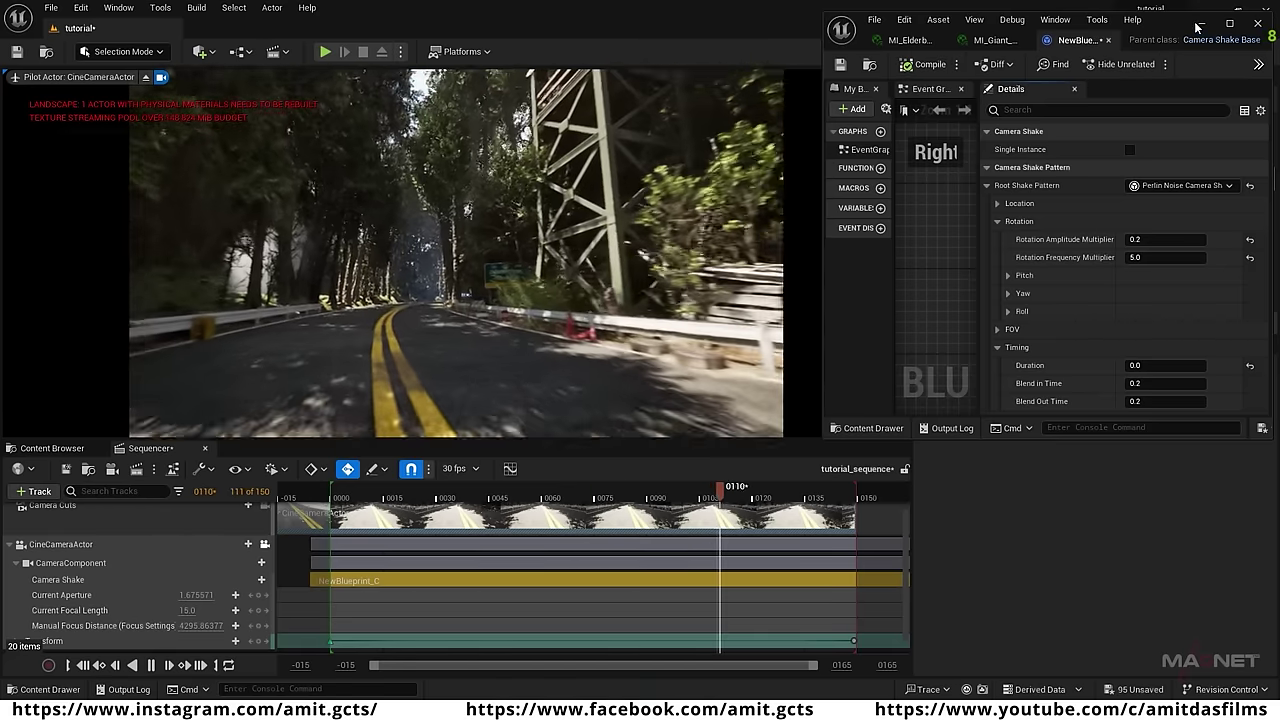
{"action": "left_click", "coordinate": [1201, 24]}
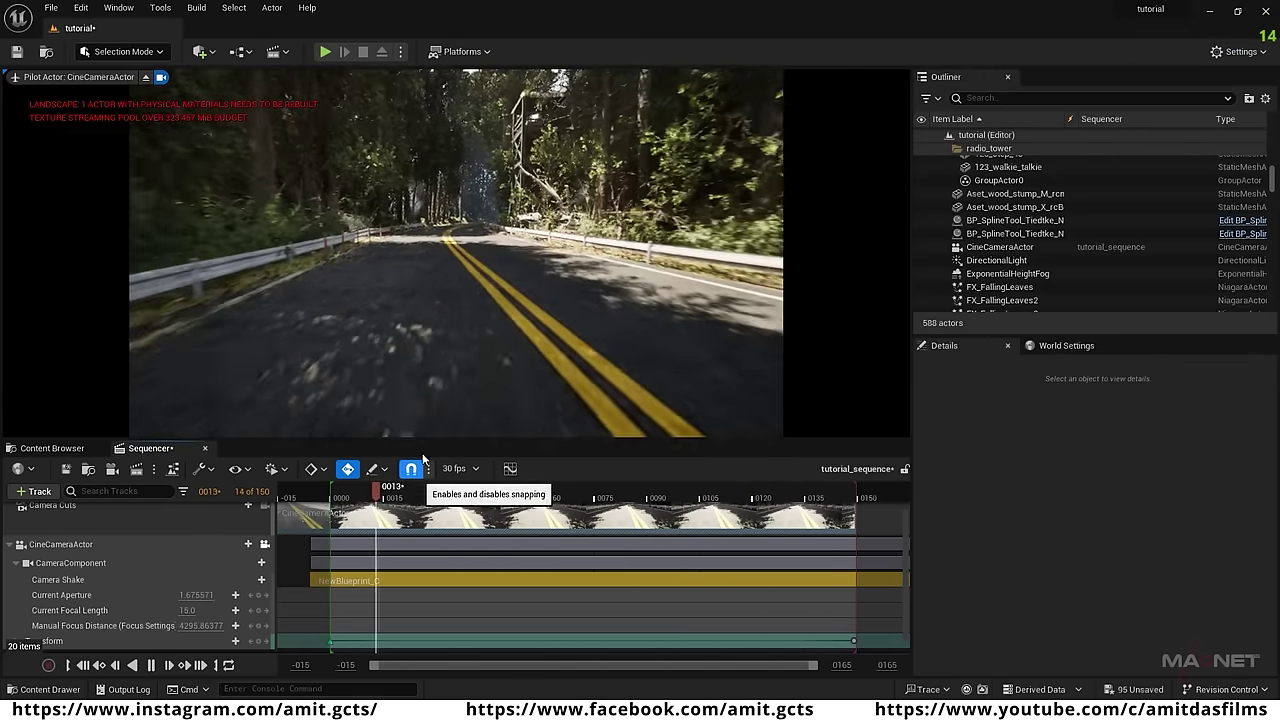
Stop playback and scrub through tutorial_sequence to review the camera shake, leaving the playhead at frame 49.
{"action": "left_click", "coordinate": [449, 497]}
{"action": "left_click_drag", "start_coordinate": [449, 497], "coordinate": [363, 497]}
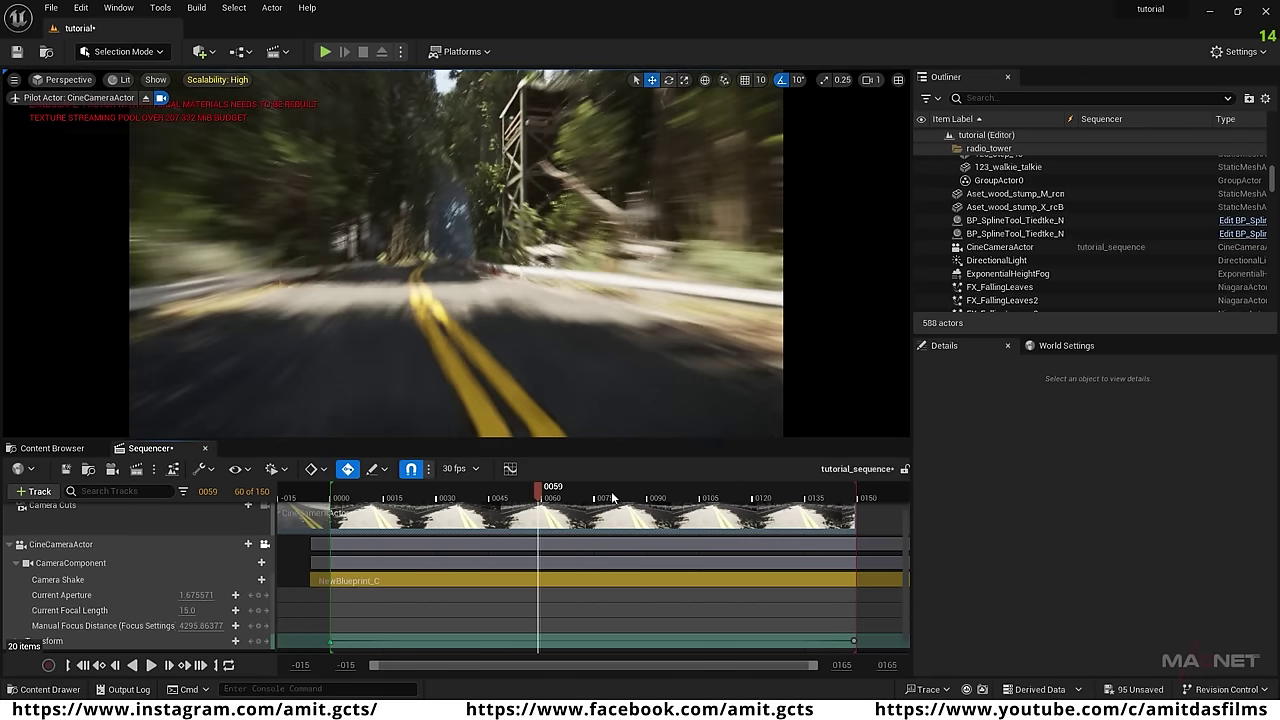
{"action": "left_click_drag", "start_coordinate": [425, 497], "coordinate": [530, 485]}
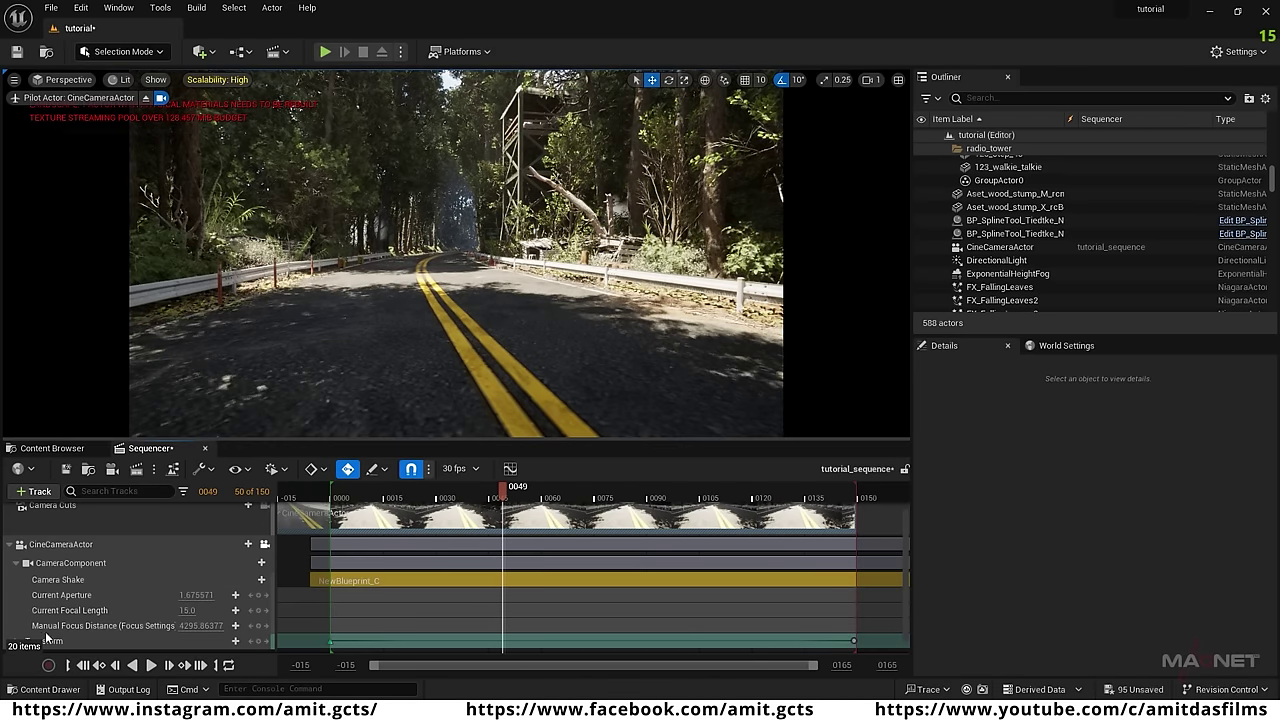
Zoom the cine camera to a focal length of about 284 mm and aim it at the tree trunk beside the road sign.
{"action": "left_click", "coordinate": [74, 563]}
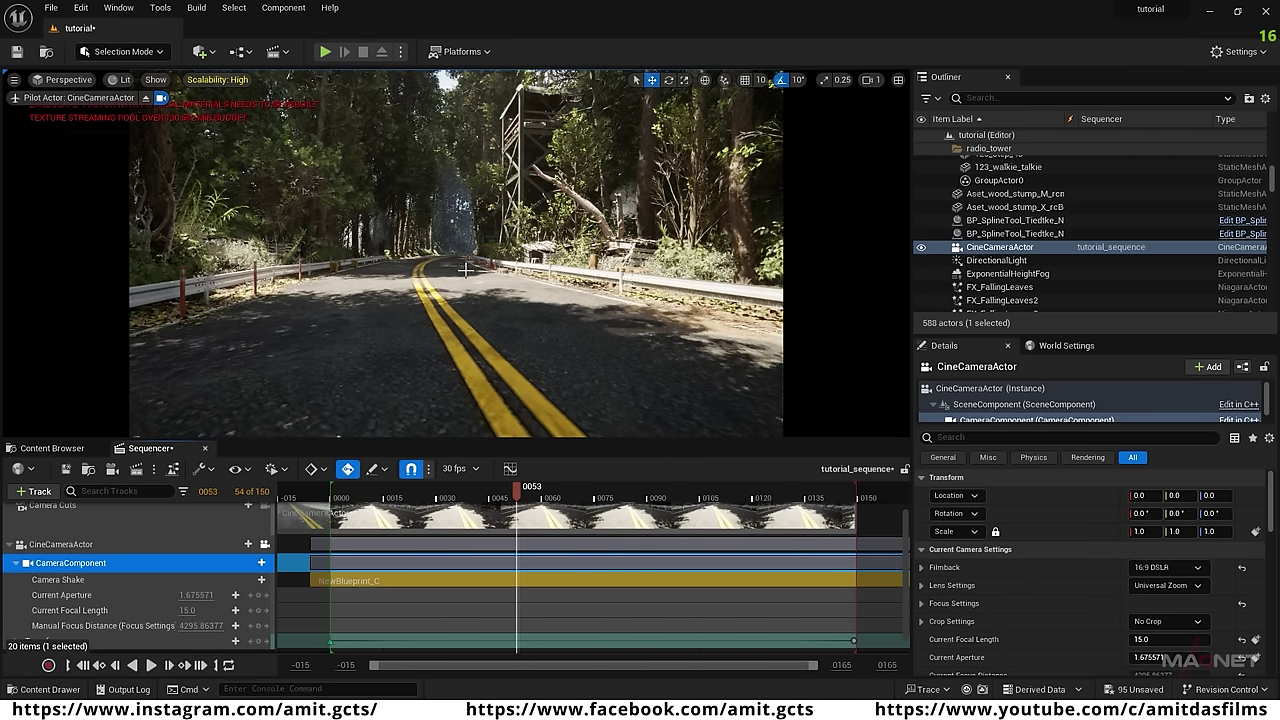
{"action": "mouse_move", "coordinate": [516, 495]}
{"action": "left_mouse_down"}
{"action": "mouse_move", "coordinate": [423, 497]}
{"action": "mouse_move", "coordinate": [608, 497]}
{"action": "mouse_move", "coordinate": [516, 497]}
{"action": "left_mouse_up"}
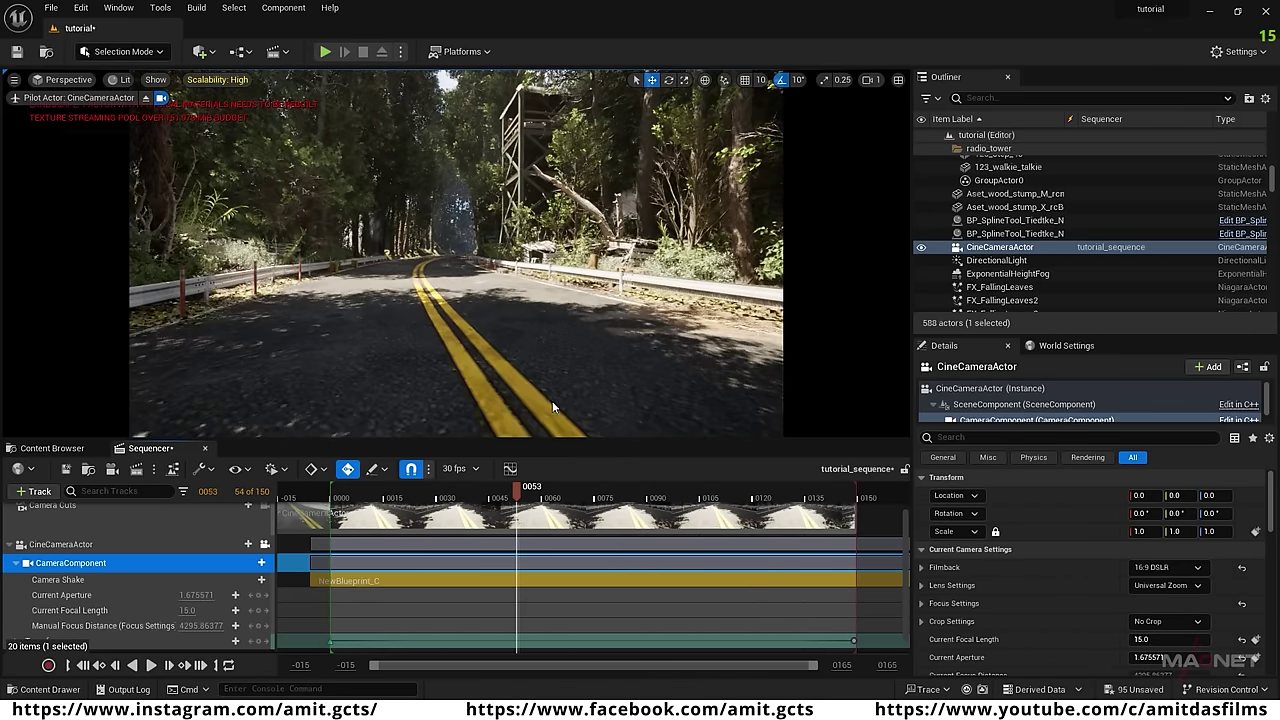
{"action": "left_click_drag", "start_coordinate": [187, 610], "coordinate": [262, 610]}
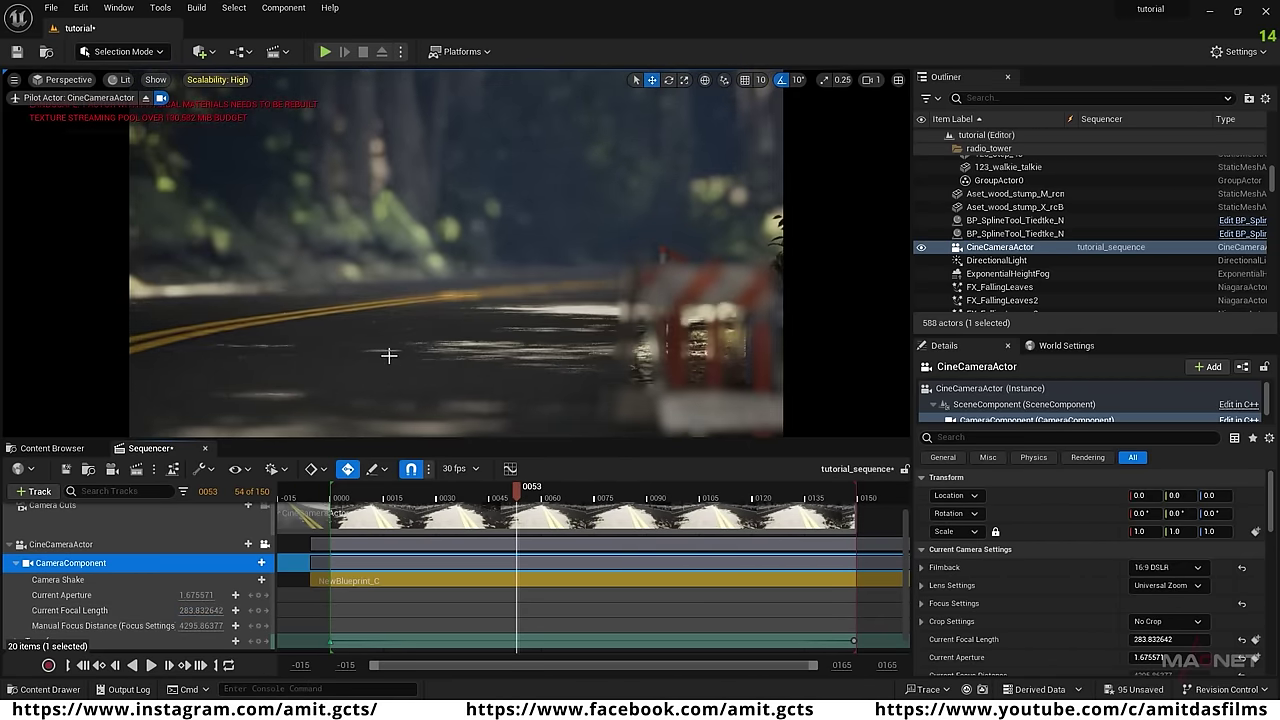
{"action": "right_click_drag", "start_coordinate": [389, 354], "coordinate": [500, 305]}
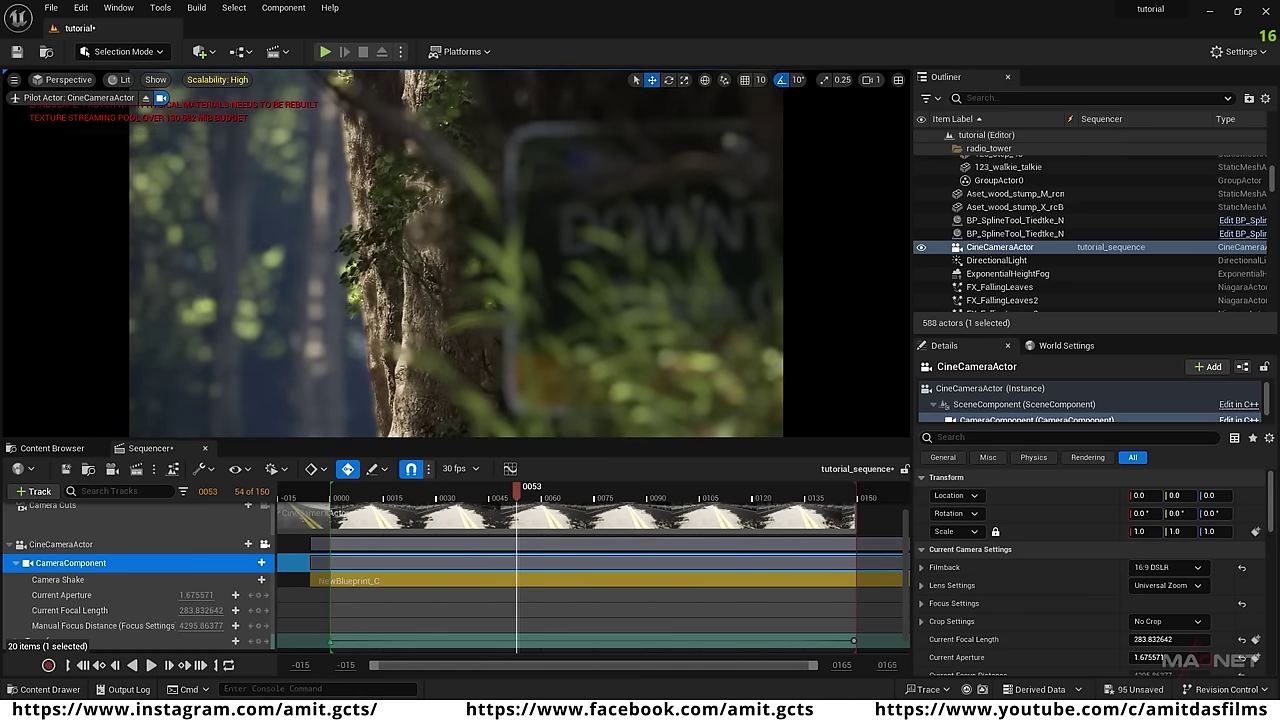
Set all viewport scalability groups to Cinematic quality and move the playhead to frame 52.
{"action": "left_click", "coordinate": [218, 80]}
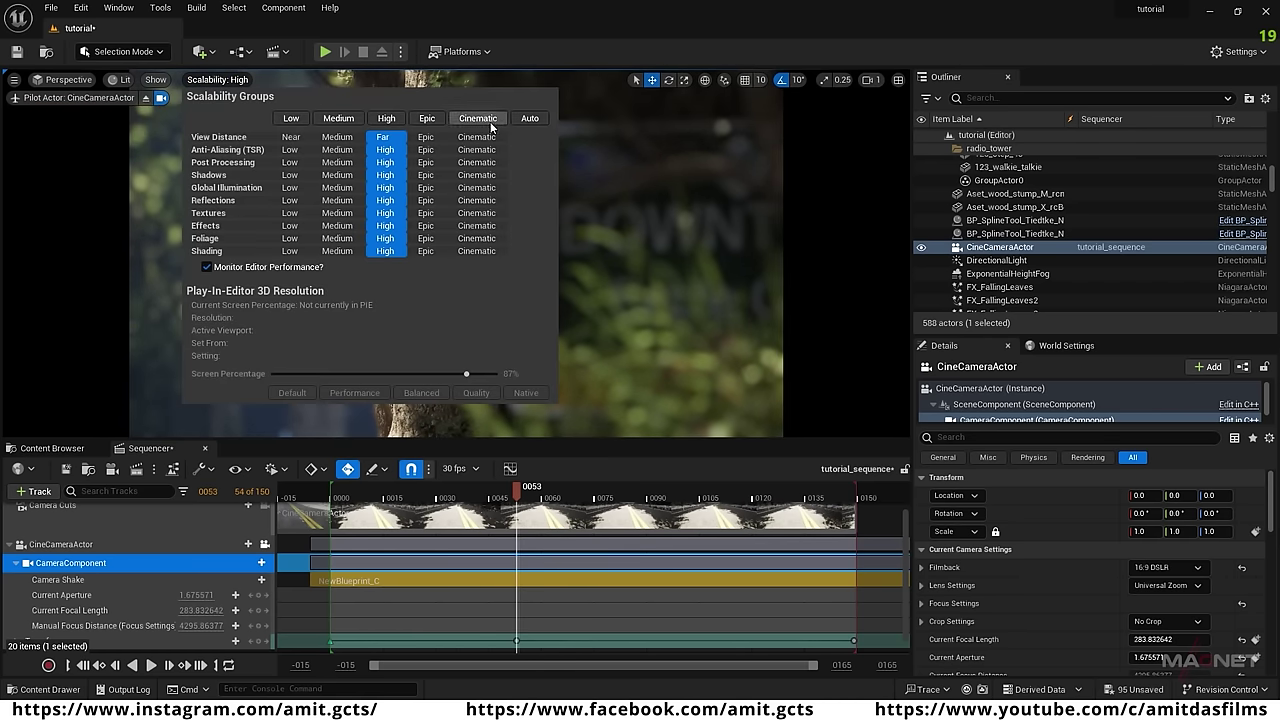
{"action": "left_click", "coordinate": [513, 493]}
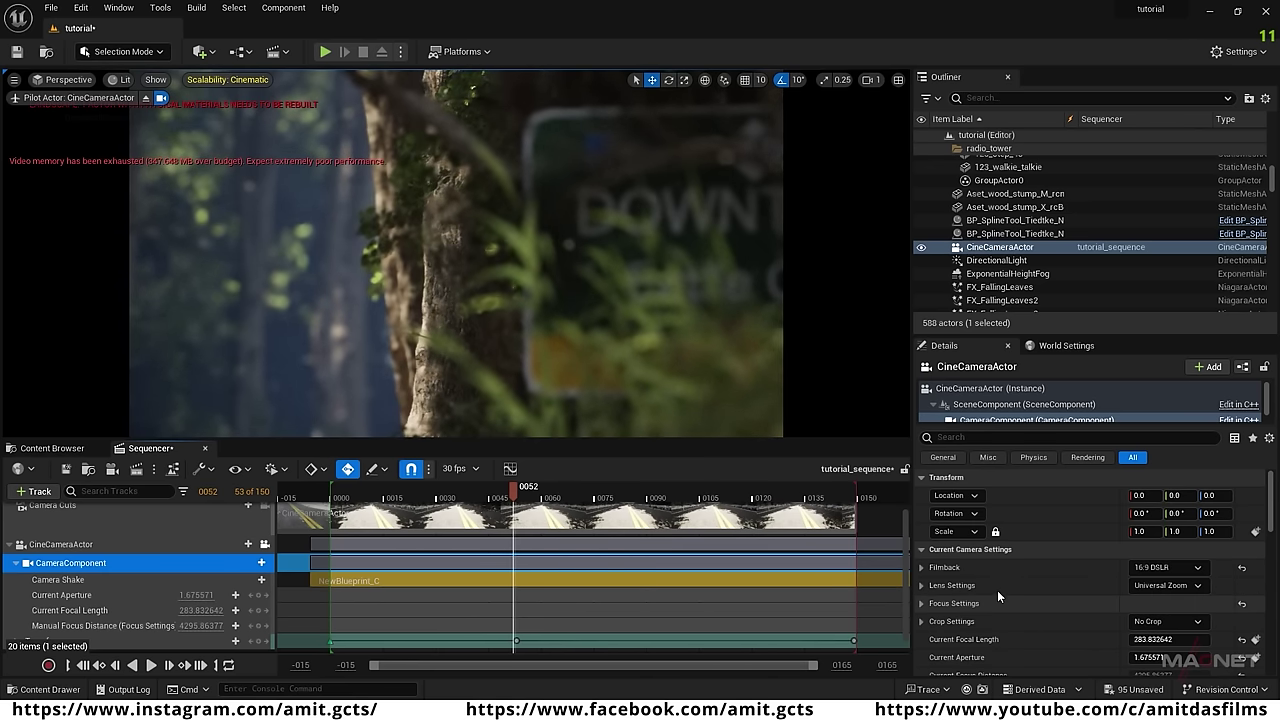
Expand the camera's Lens Settings and set the Squeeze Factor to 2.0.
{"action": "scroll", "coordinate": [967, 582], "scroll_direction": "down", "scroll_amount": 1}
{"action": "scroll", "coordinate": [962, 580], "scroll_direction": "up", "scroll_amount": 1}
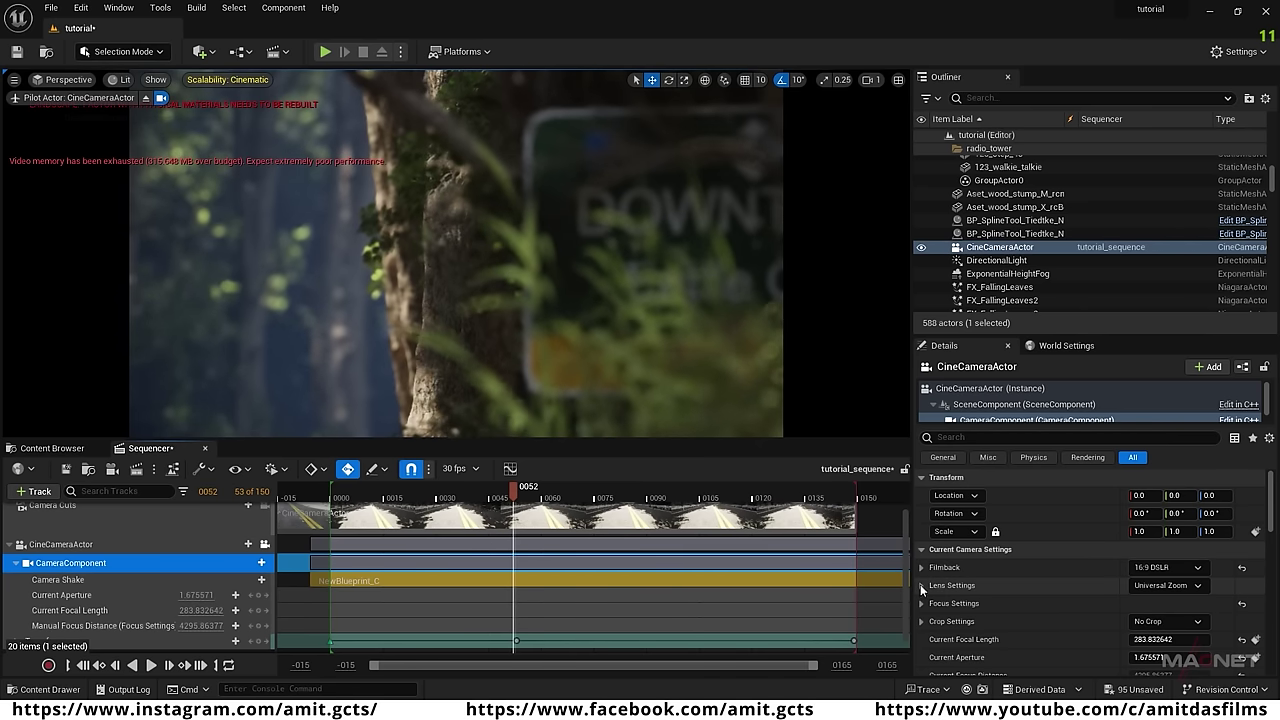
{"action": "left_click", "coordinate": [921, 585]}
{"action": "scroll", "coordinate": [1052, 615], "scroll_direction": "down", "scroll_amount": 2}
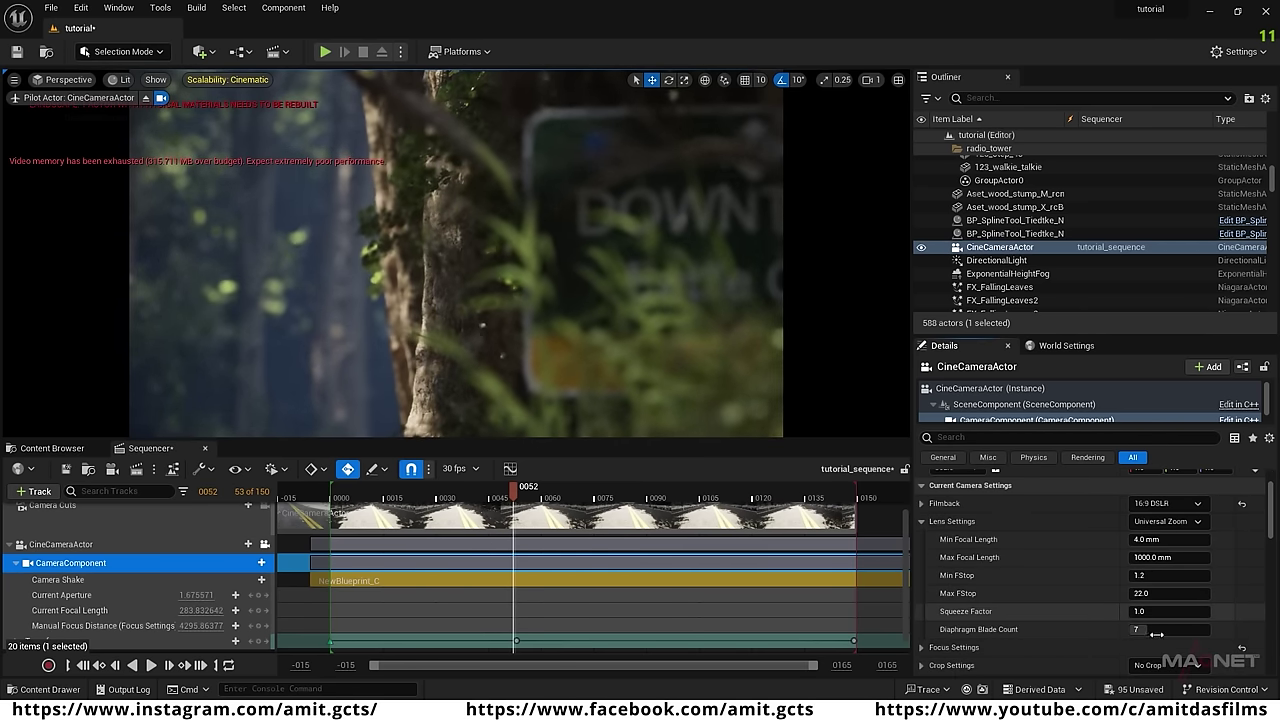
{"action": "left_click_drag", "start_coordinate": [1150, 611], "coordinate": [1180, 611]}
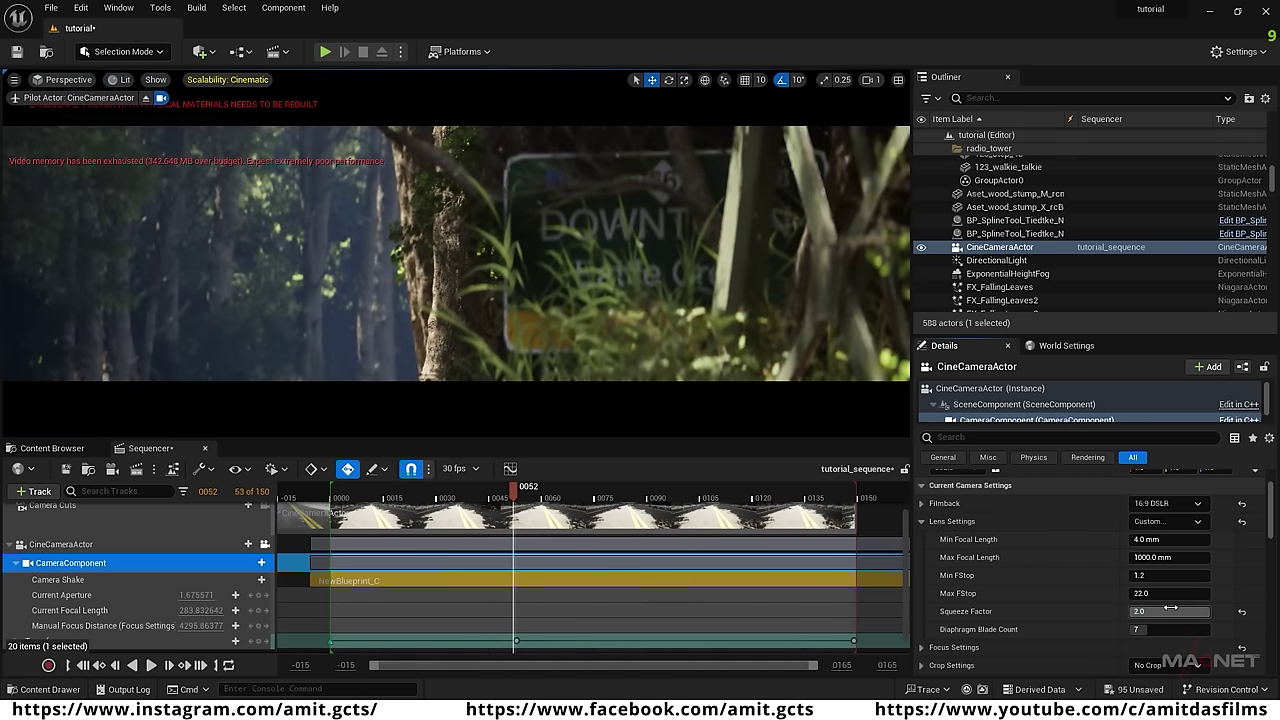
Expand the camera's Filmback settings and halve the Sensor Width by entering 36.0 mm/2.
{"action": "scroll", "coordinate": [1022, 590], "scroll_direction": "up", "scroll_amount": 2}
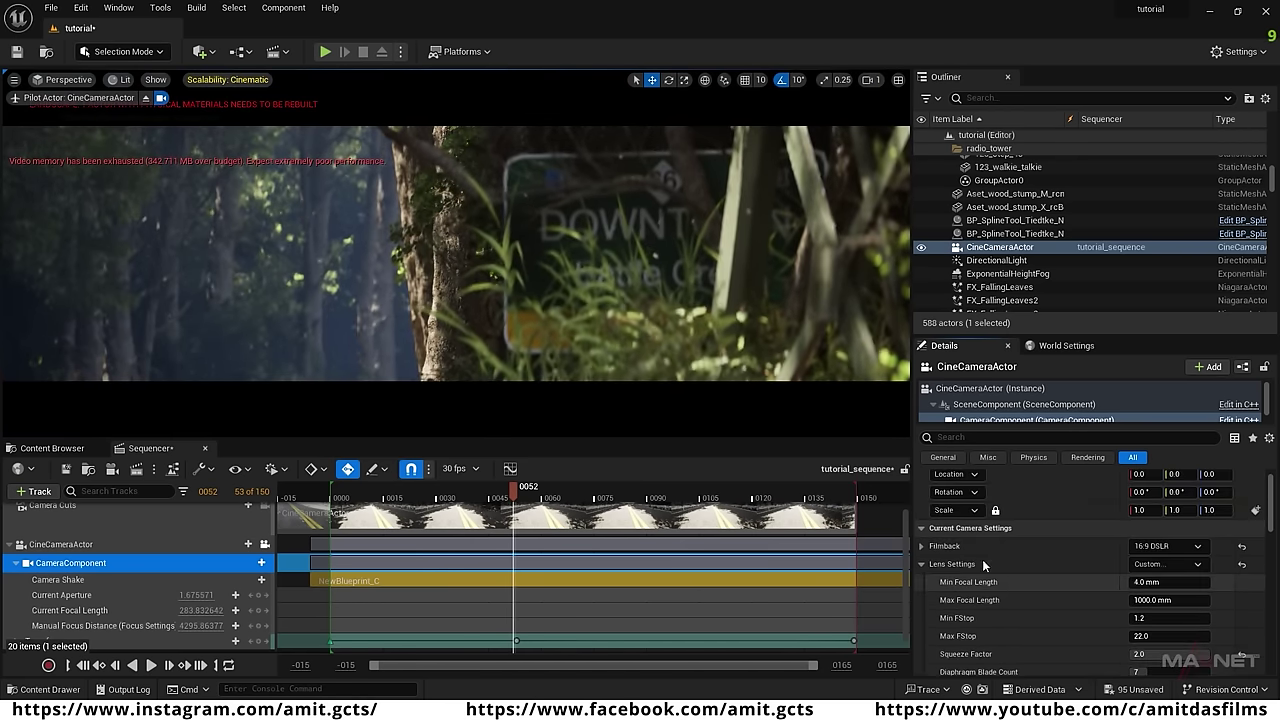
{"action": "left_click", "coordinate": [922, 546]}
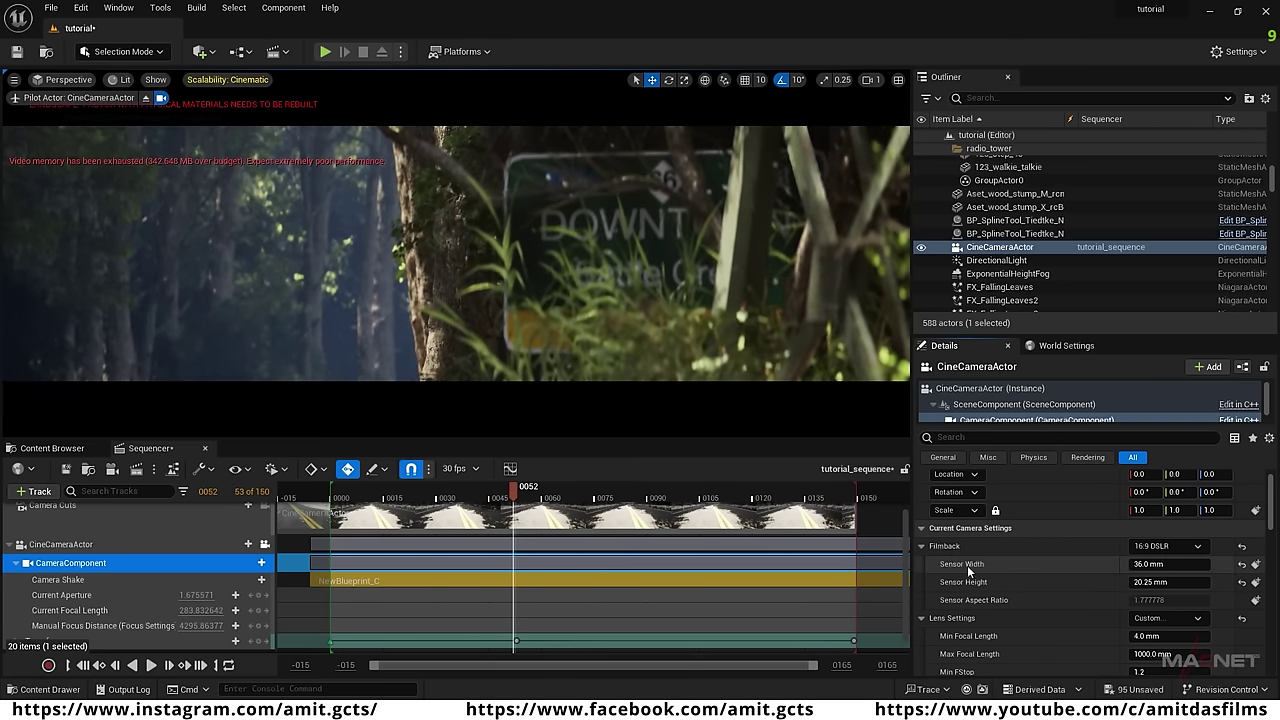
{"action": "left_click", "coordinate": [1175, 565]}
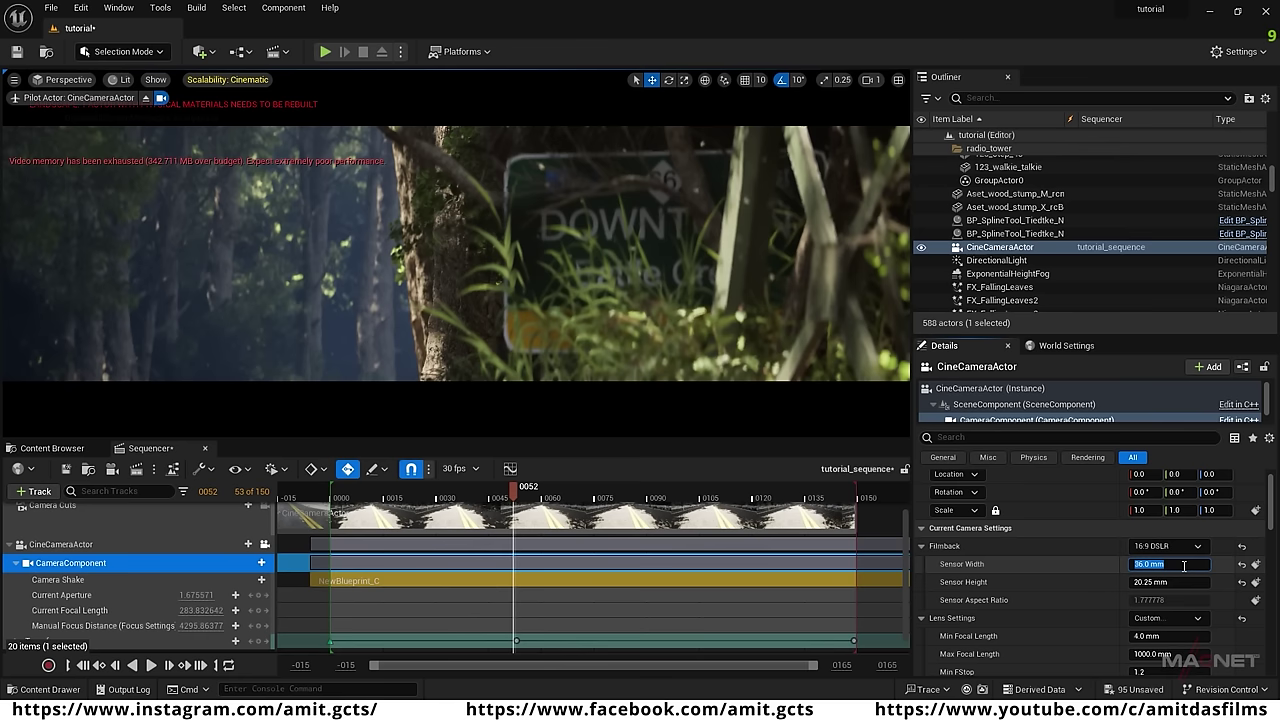
{"action": "left_click", "coordinate": [1181, 565]}
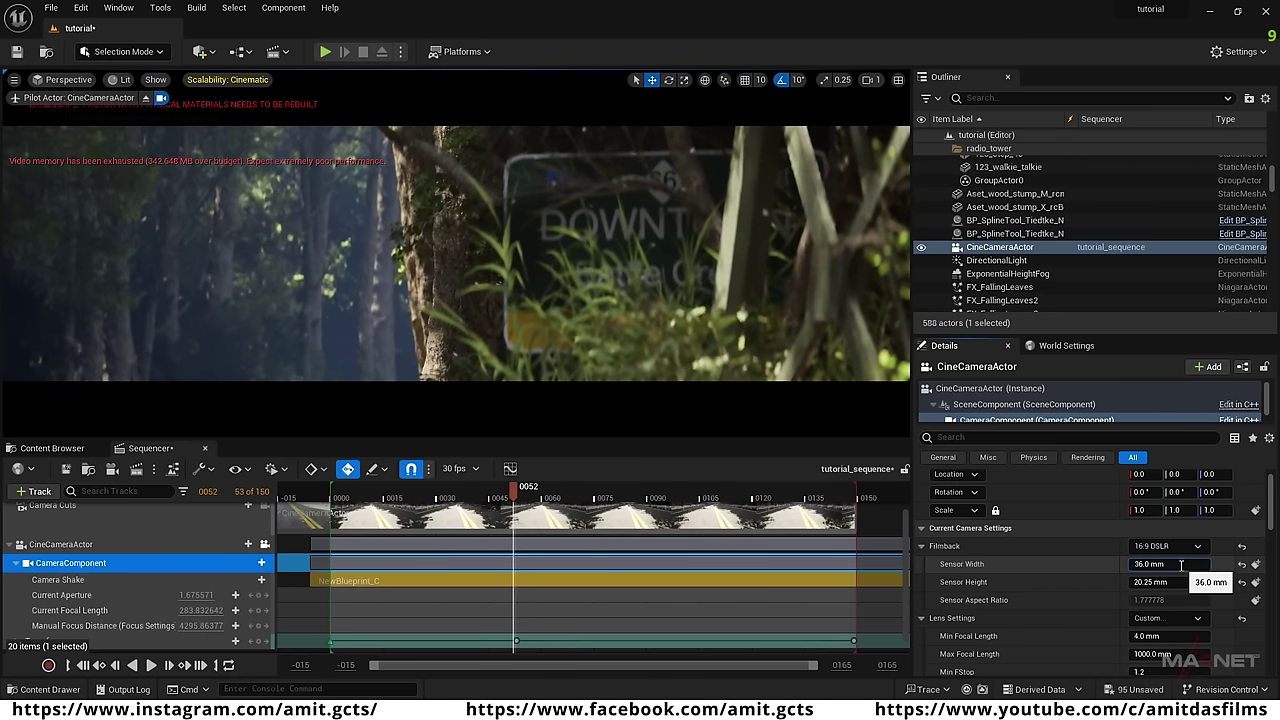
{"action": "type", "text": "/"}
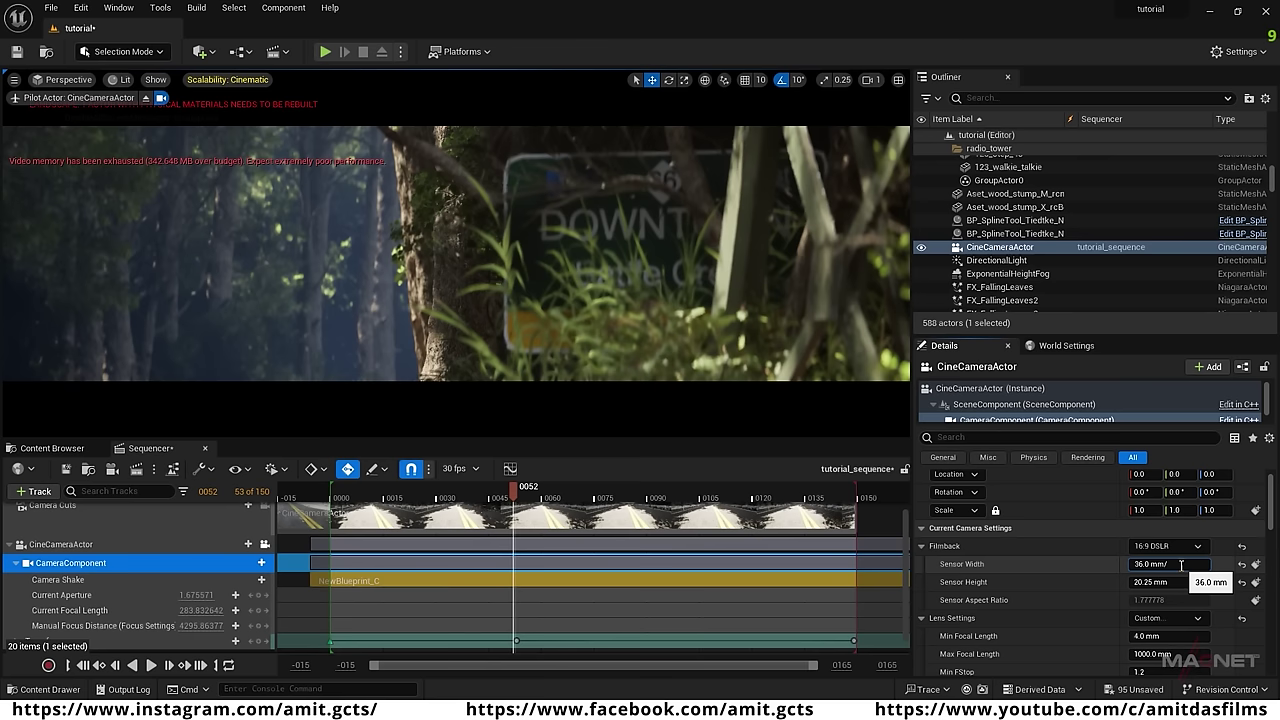
{"action": "type", "text": "2"}
{"action": "key", "text": "Return"}
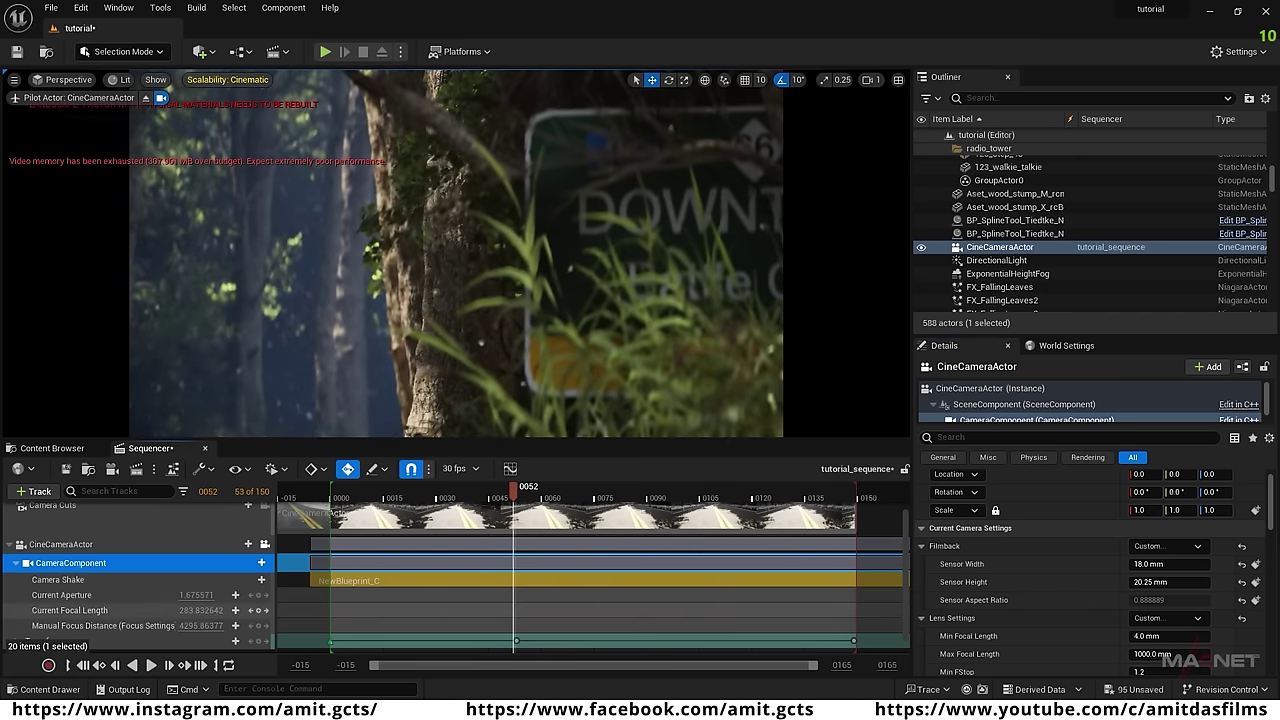
Zoom the camera to a focal length of about 617 mm and turn it around the trees to inspect the background bokeh.
{"action": "left_click_drag", "start_coordinate": [200, 610], "coordinate": [262, 610]}
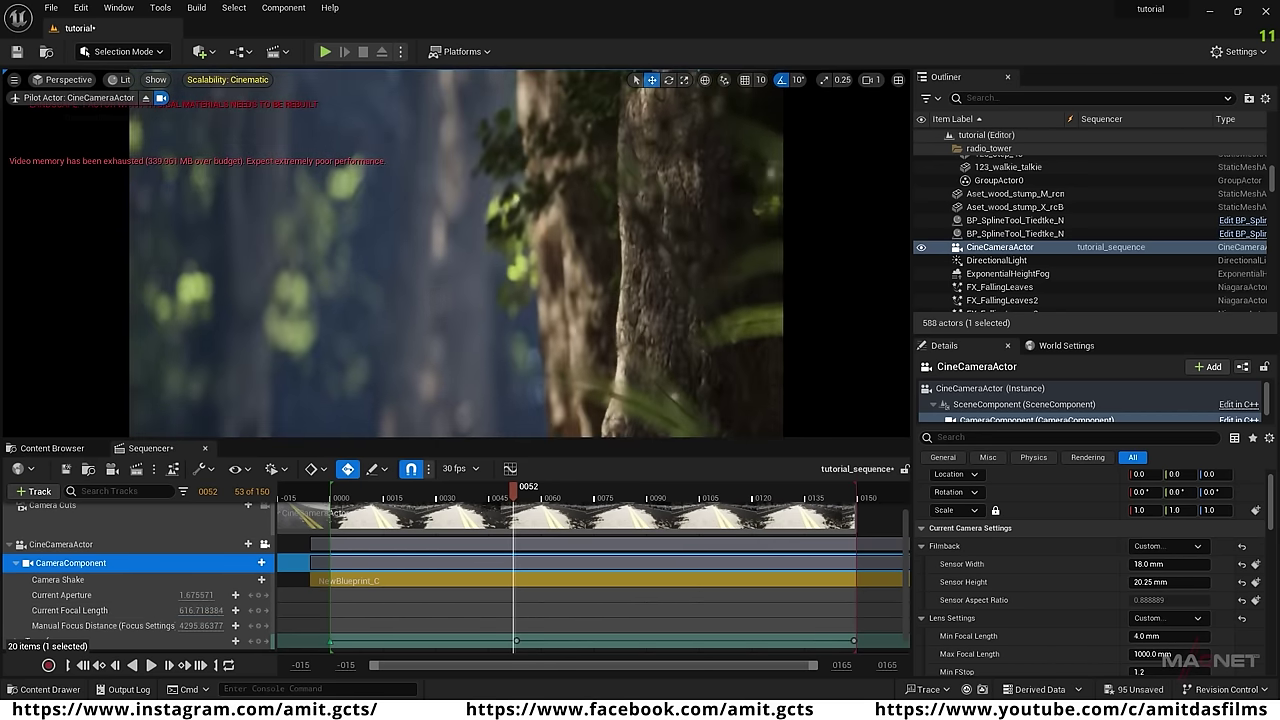
{"action": "right_click_drag", "start_coordinate": [399, 281], "coordinate": [370, 281]}
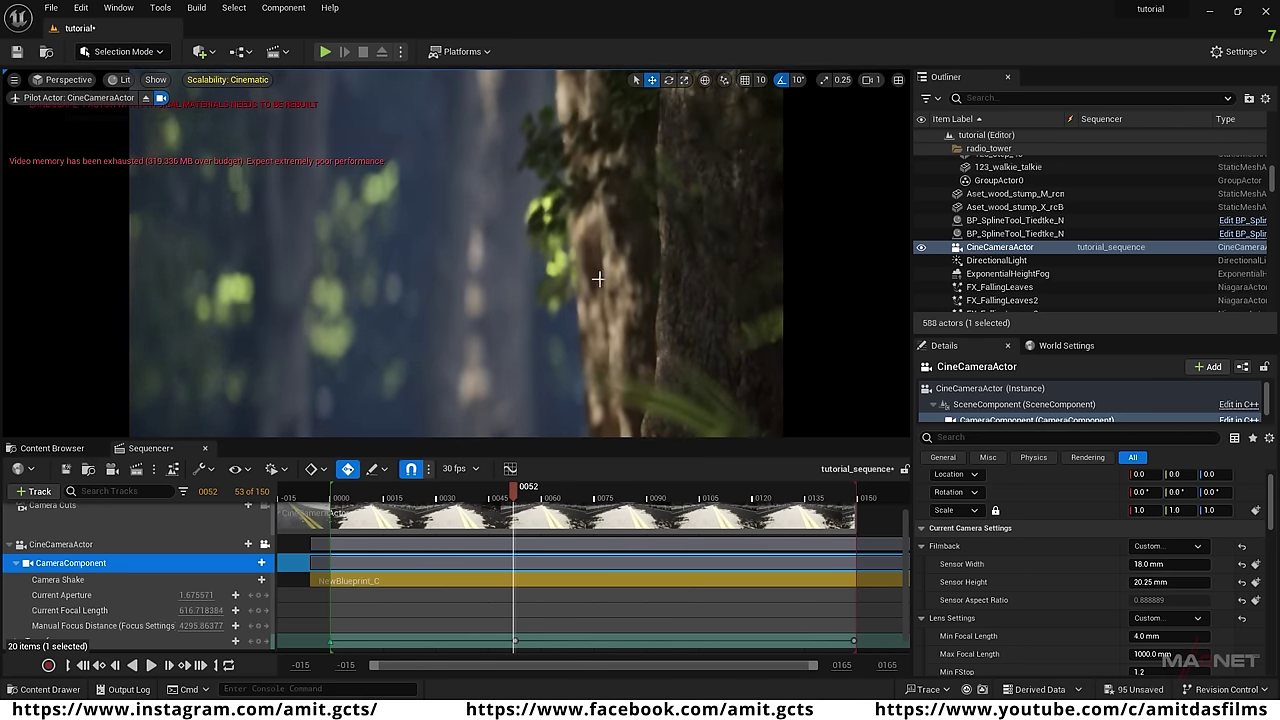
{"action": "right_click_drag", "start_coordinate": [598, 279], "coordinate": [615, 278]}
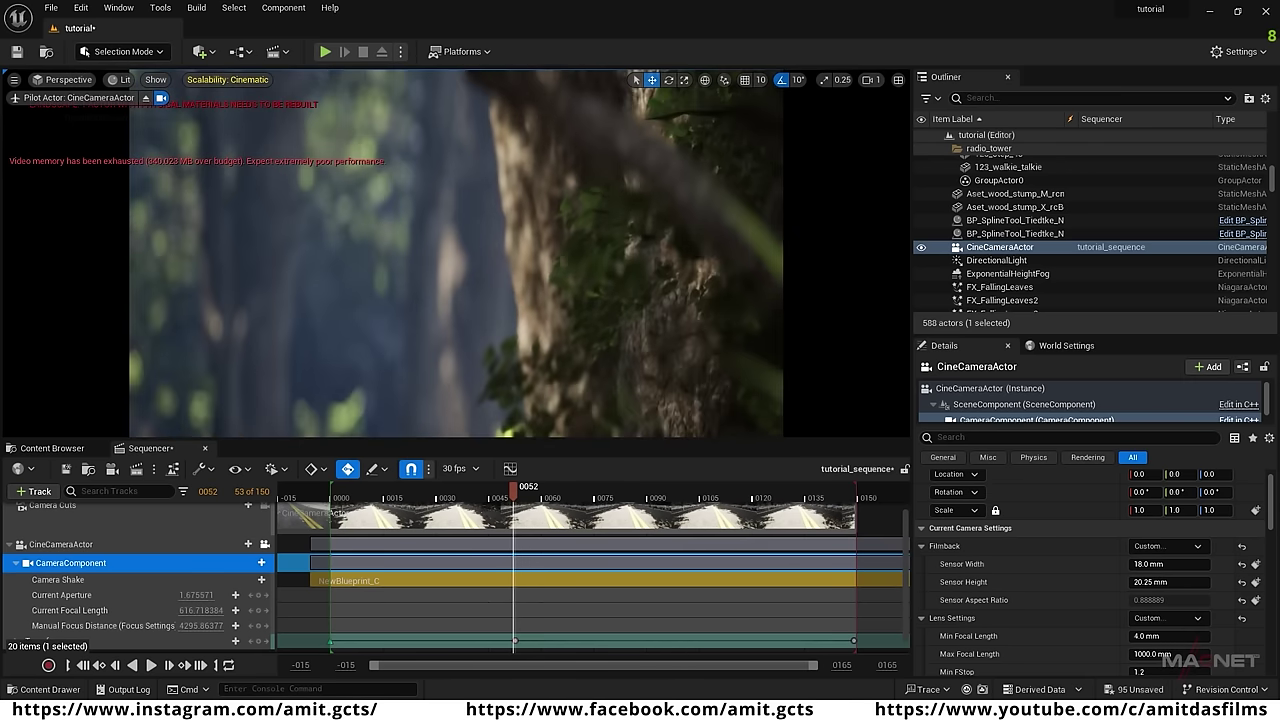
Zoom the camera back out and set its Current Focal Length to 15.
{"action": "mouse_move", "coordinate": [201, 610]}
{"action": "left_mouse_down"}
{"action": "mouse_move", "coordinate": [110, 610]}
{"action": "mouse_move", "coordinate": [178, 610]}
{"action": "left_mouse_up"}
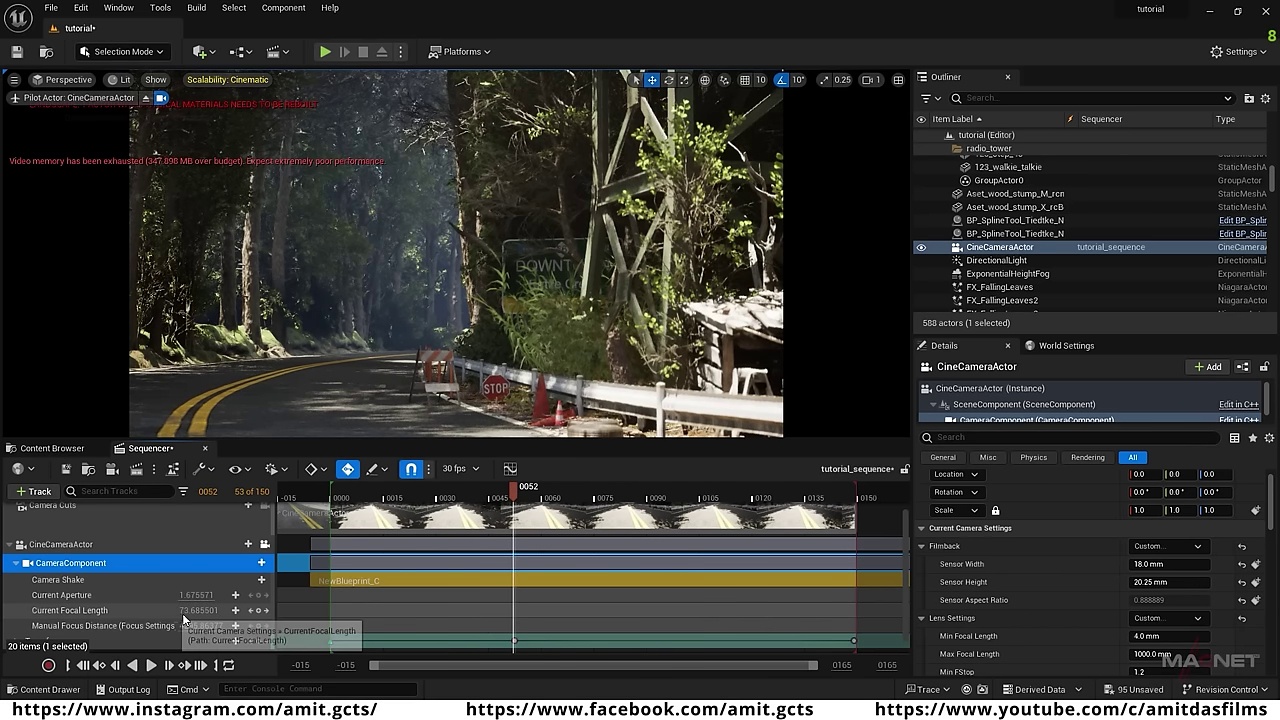
{"action": "left_click", "coordinate": [190, 610]}
{"action": "left_click", "coordinate": [196, 611]}
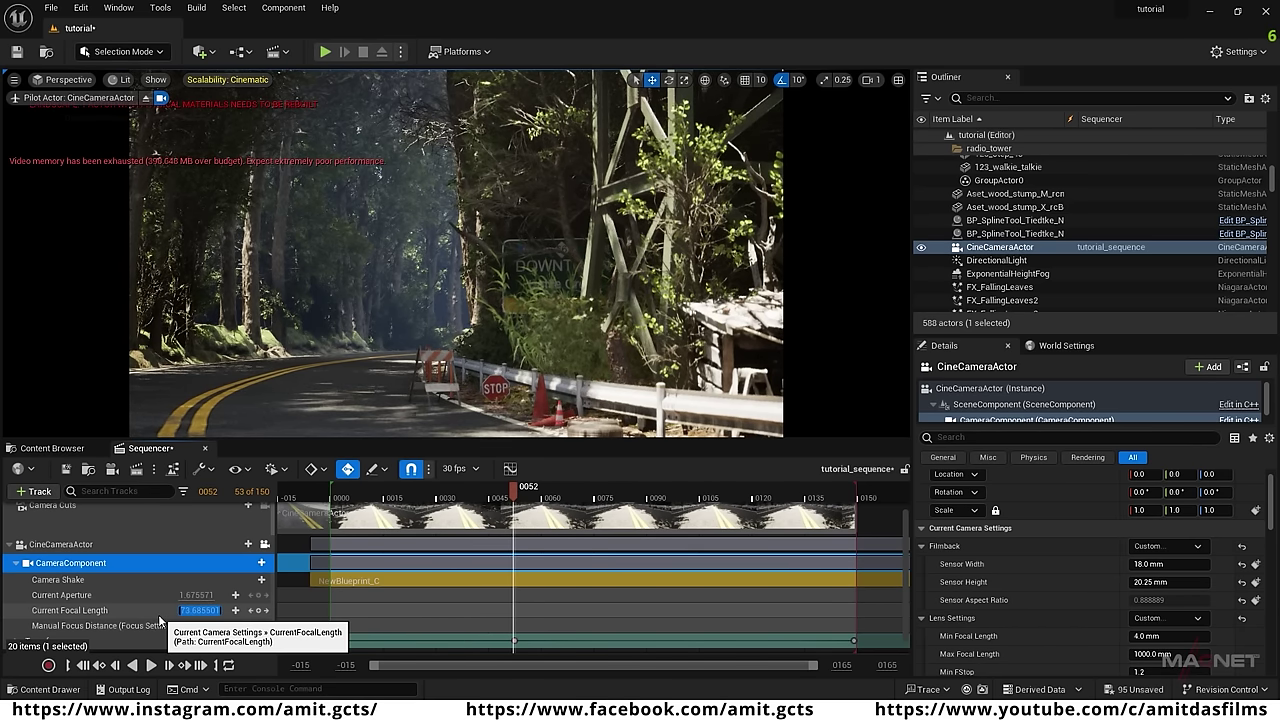
{"action": "type", "text": "15"}
{"action": "key", "text": "Return"}
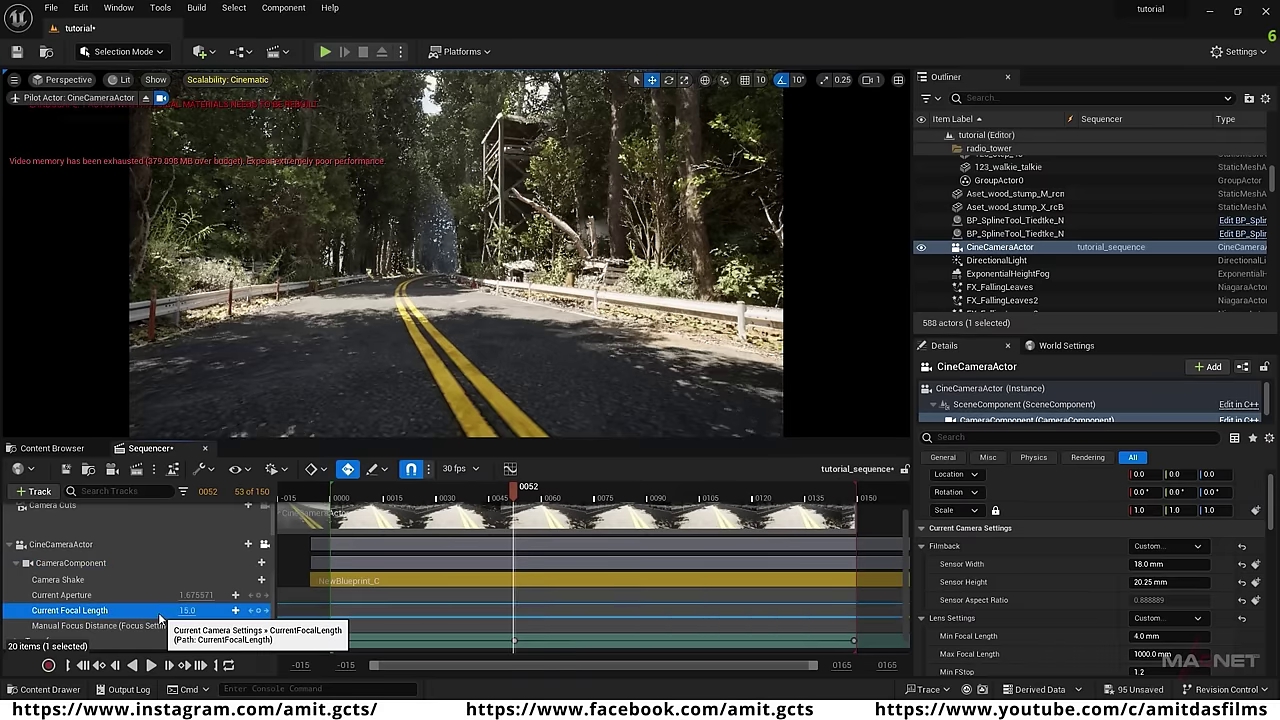
Set all viewport scalability groups to High quality.
{"action": "left_click", "coordinate": [250, 82]}
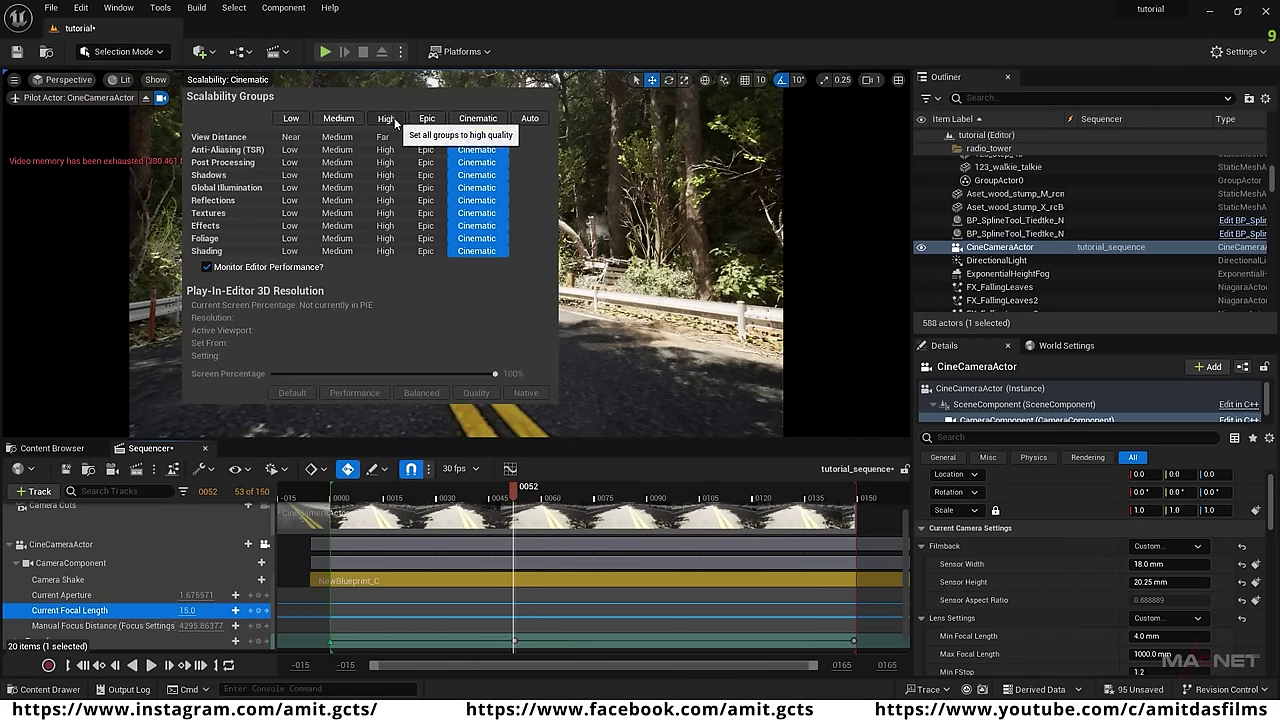
{"action": "left_click", "coordinate": [386, 119]}
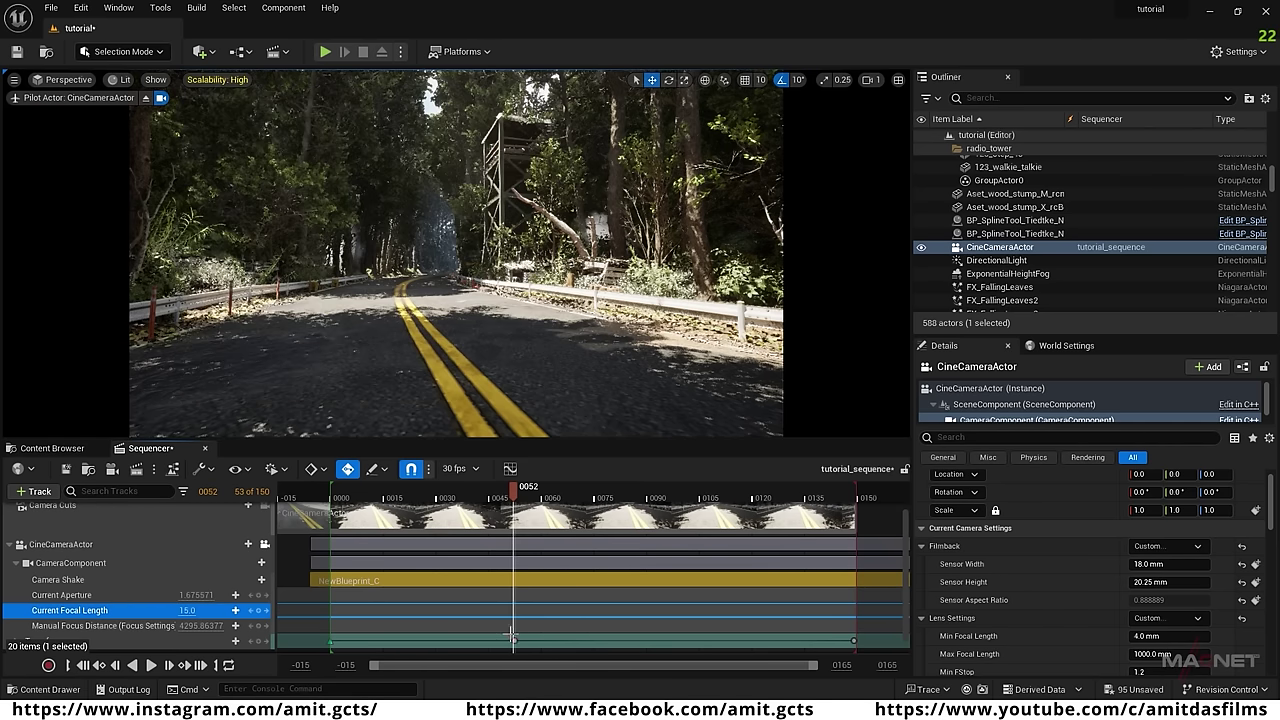
Delete the stray camera transform keys around frames 52 and 53, leaving the playhead at frame 53.
{"action": "left_click", "coordinate": [572, 620]}
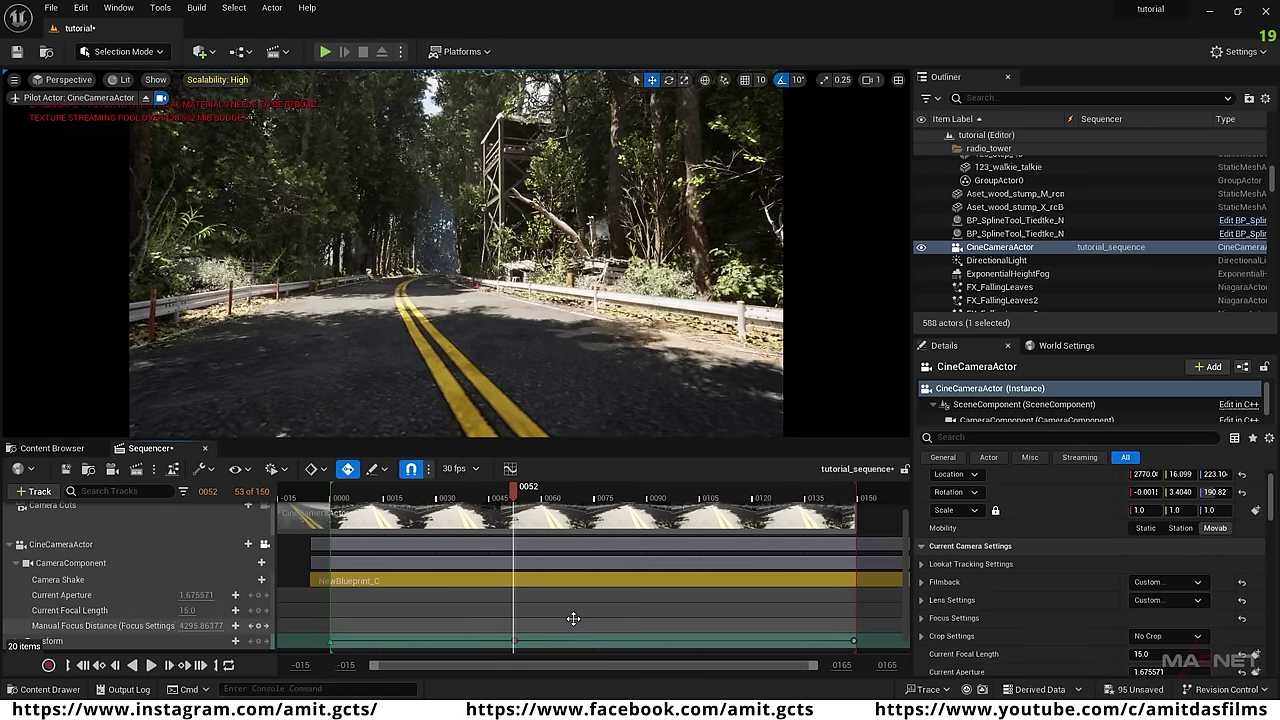
{"action": "left_click", "coordinate": [573, 619]}
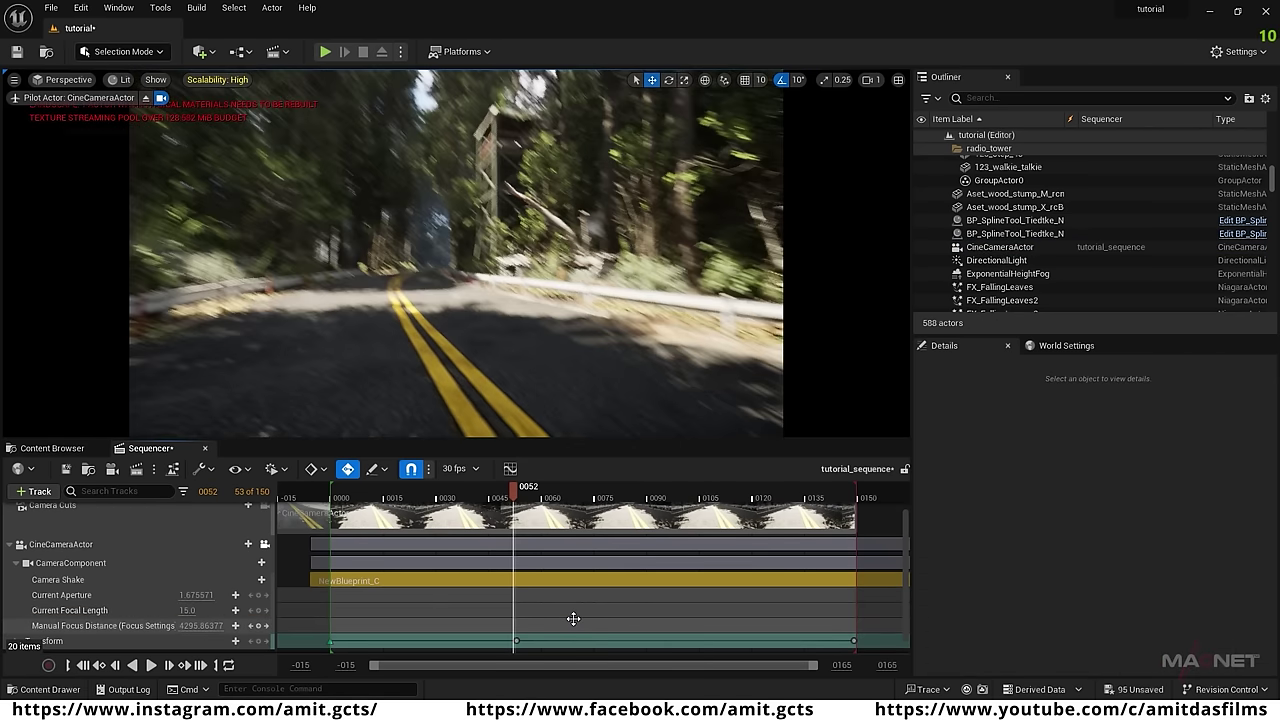
{"action": "left_click", "coordinate": [515, 640]}
{"action": "left_click", "coordinate": [522, 631]}
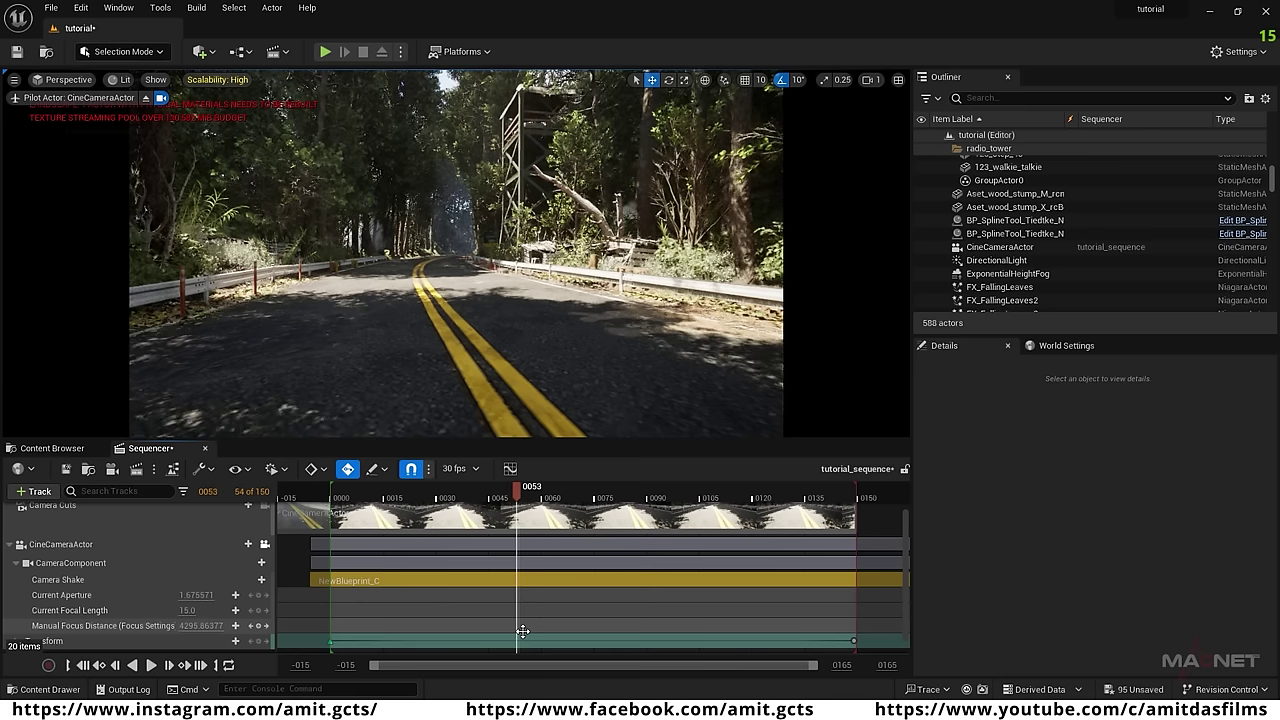
Enable the CameraComponent's Chromatic Aberration Intensity in the Post Process lens settings and set it to 0.5.
{"action": "left_click", "coordinate": [54, 563]}
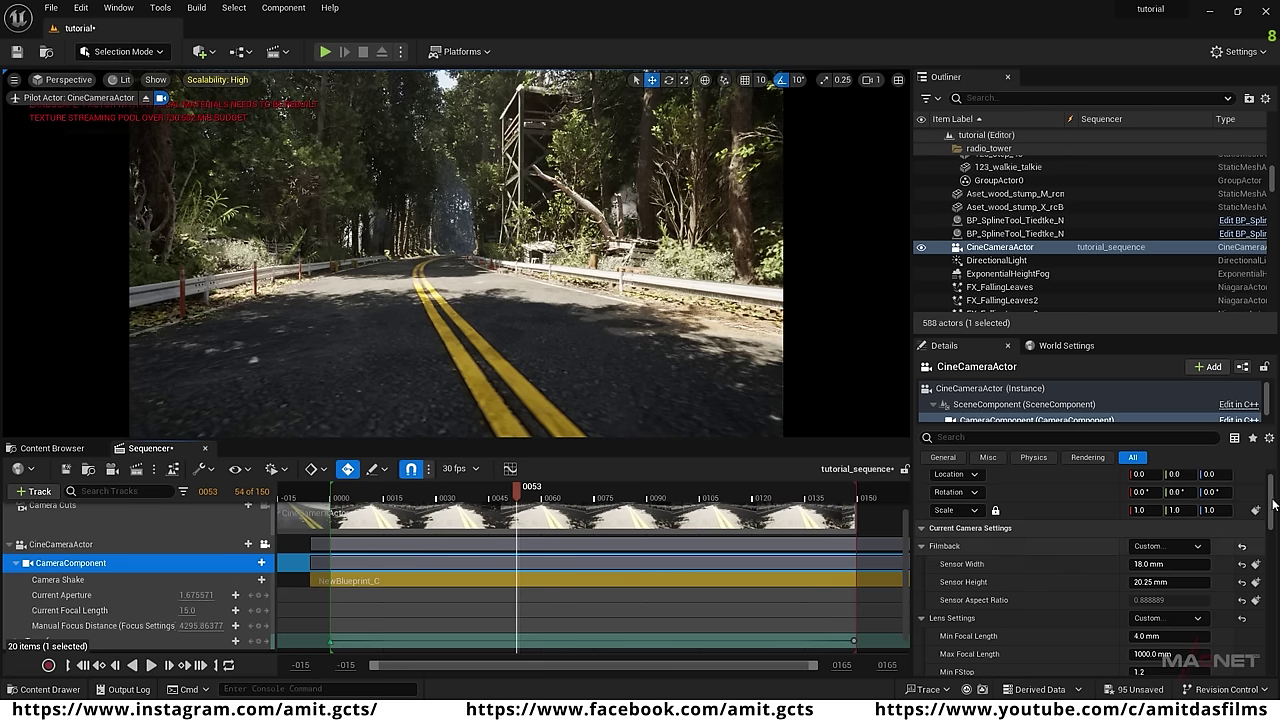
{"action": "left_click_drag", "start_coordinate": [1273, 497], "coordinate": [1271, 593]}
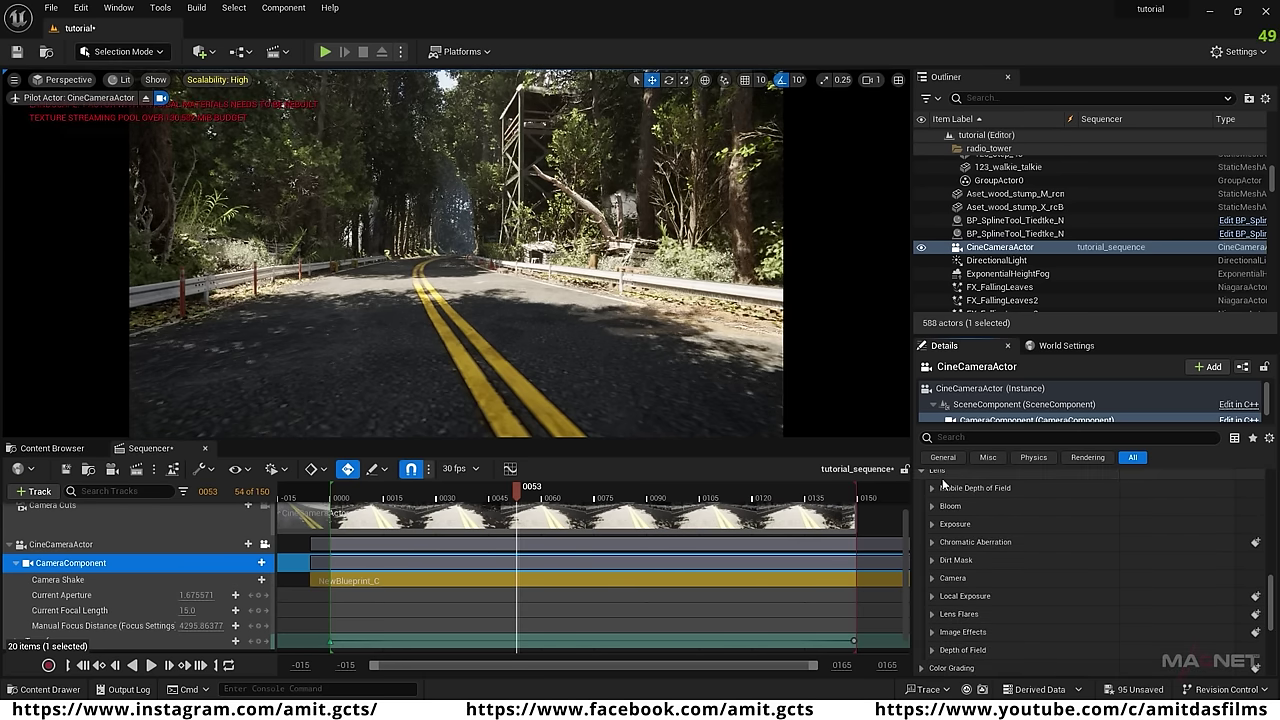
{"action": "scroll", "coordinate": [993, 533], "scroll_direction": "up", "scroll_amount": 2}
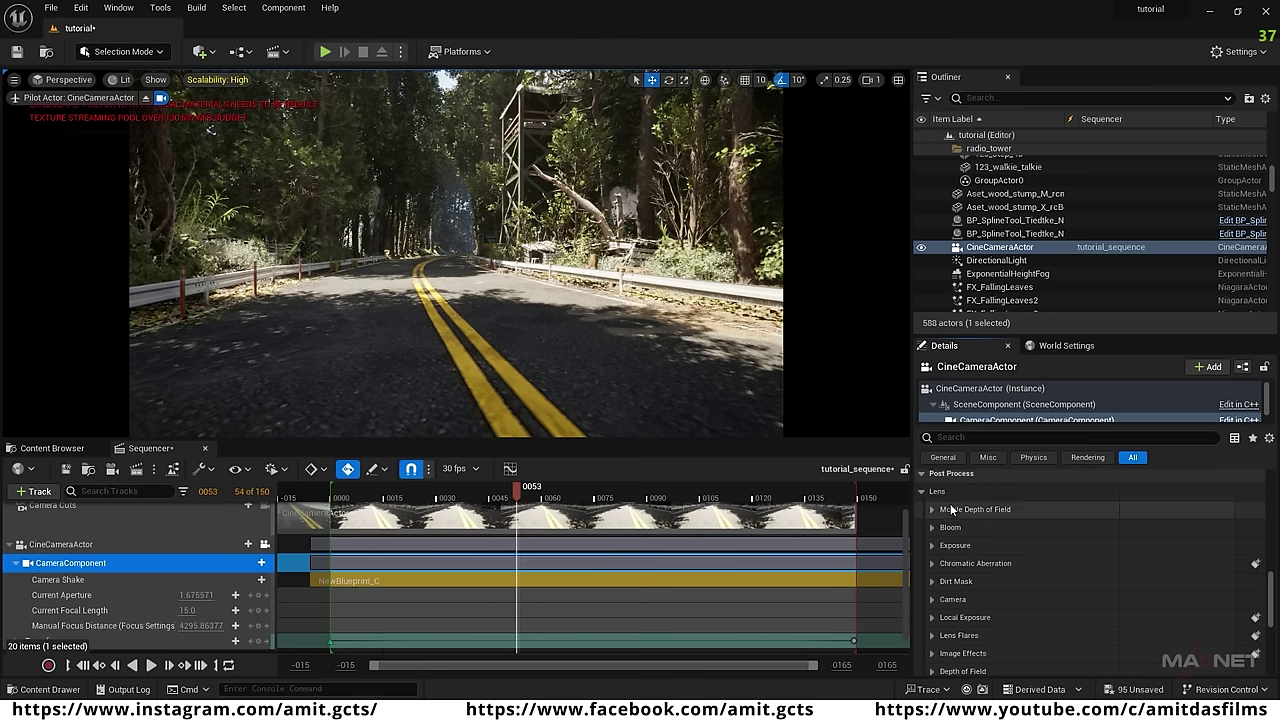
{"action": "left_click", "coordinate": [931, 562]}
{"action": "left_click", "coordinate": [955, 582]}
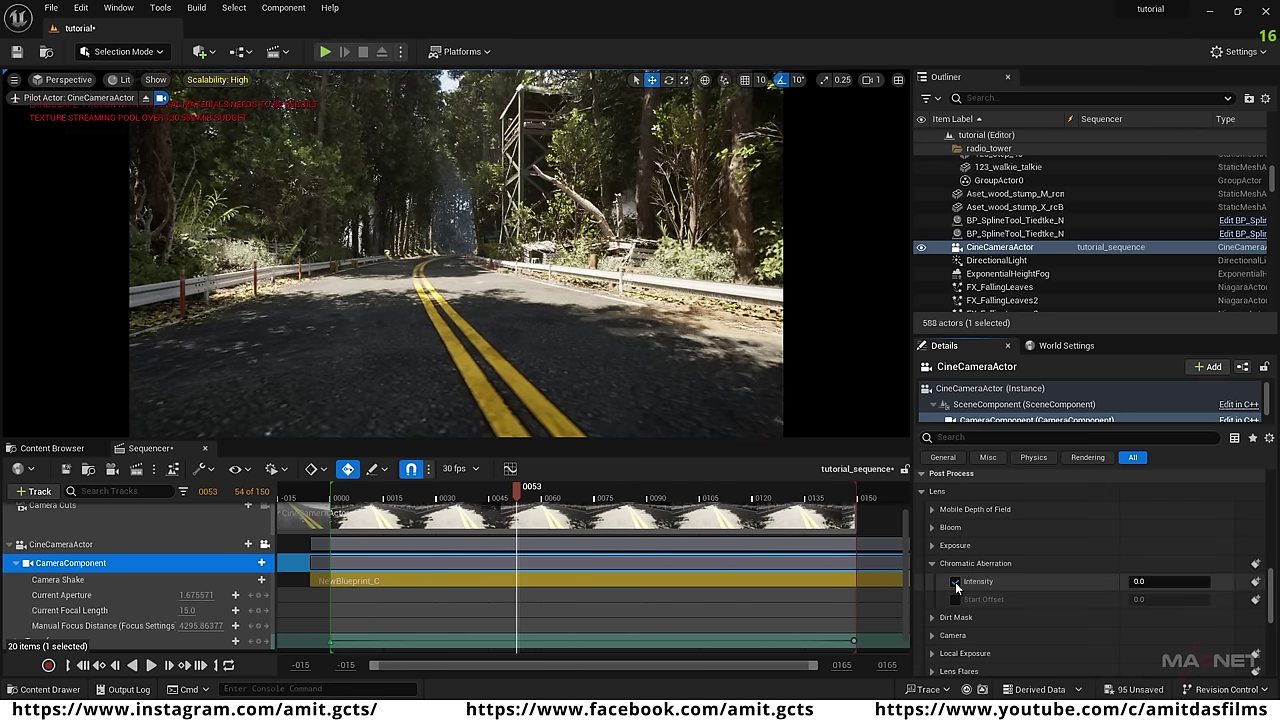
{"action": "left_click", "coordinate": [1160, 582]}
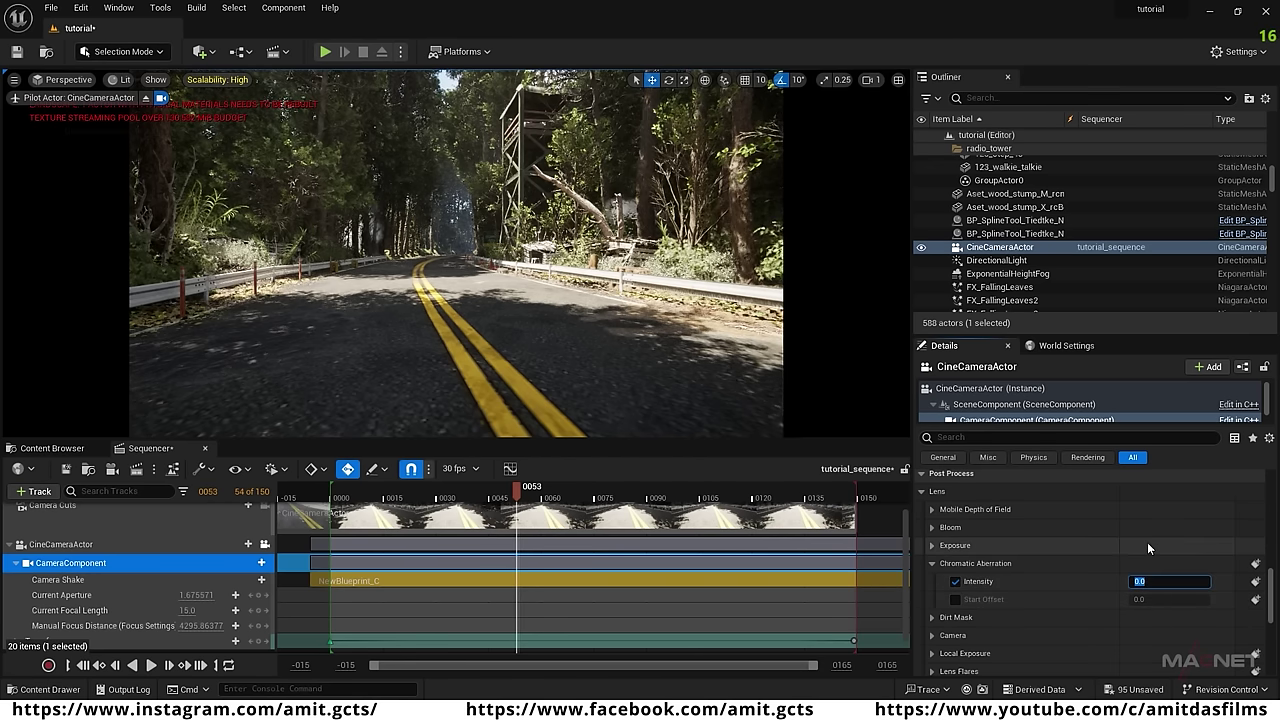
{"action": "type", "text": "0.5"}
{"action": "key", "text": "Return"}
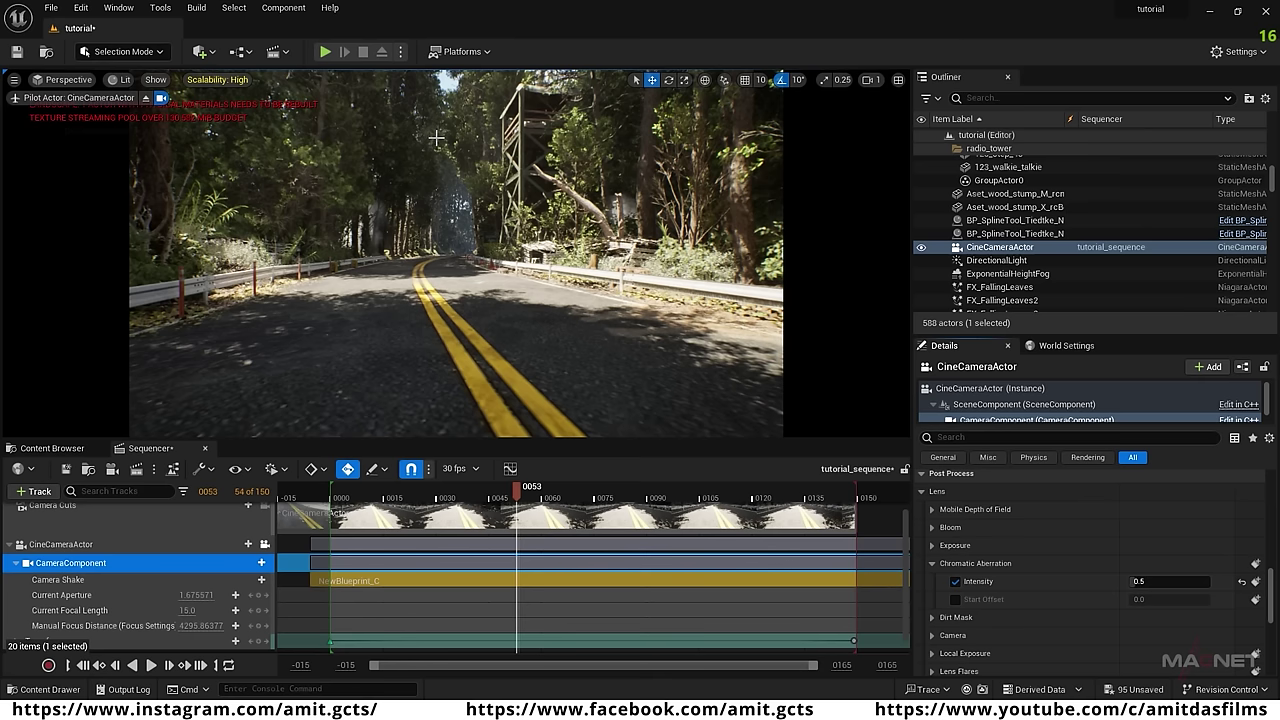
Enable the Chromatic Aberration Start Offset and set it to 0.712.
{"action": "left_click", "coordinate": [956, 599]}
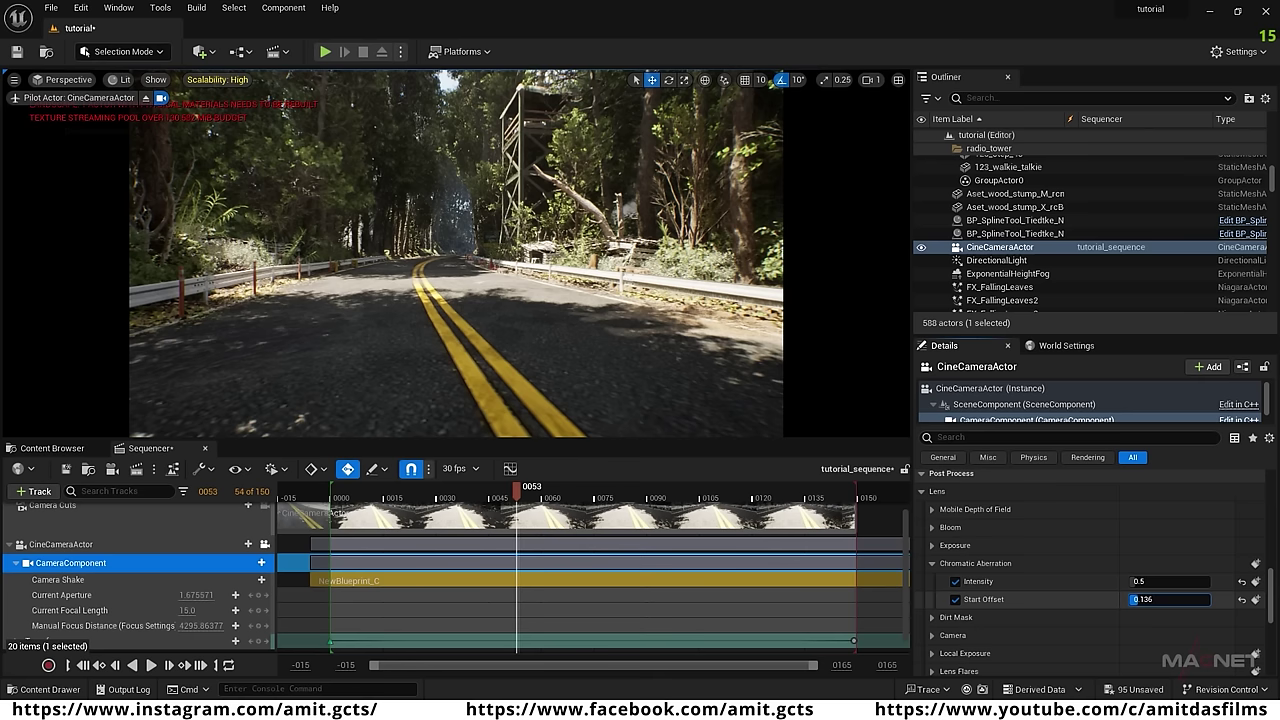
{"action": "left_click_drag", "start_coordinate": [1209, 599], "coordinate": [1189, 599]}
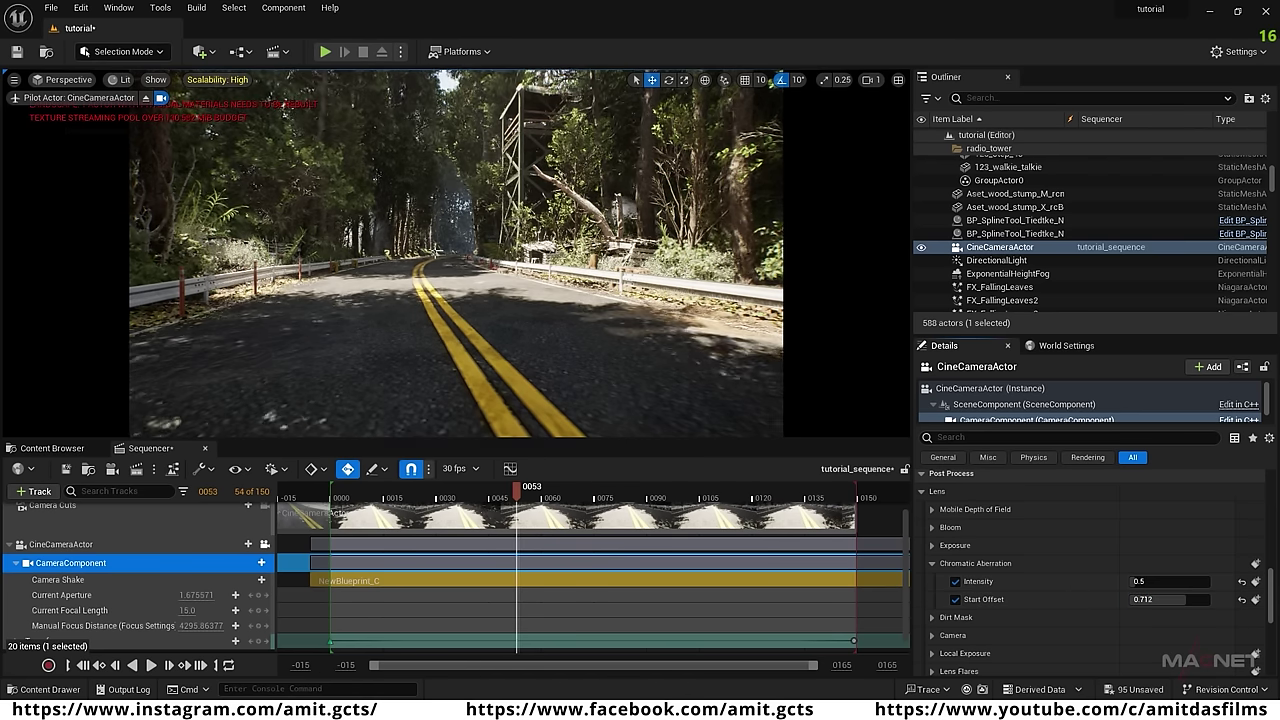
{"action": "scroll", "coordinate": [1056, 574], "scroll_direction": "down", "scroll_amount": 2}
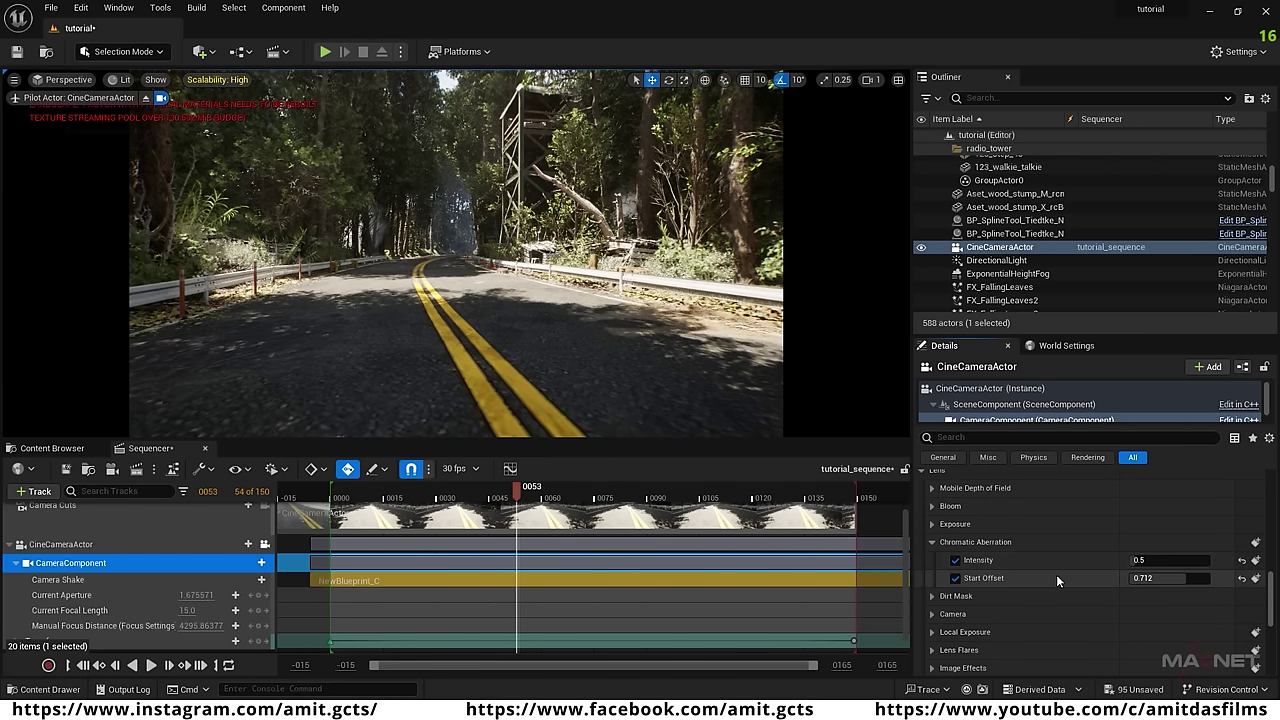
Enable the camera's Lens Flares Intensity in the post process lens settings and set it to 0.5.
{"action": "scroll", "coordinate": [1002, 585], "scroll_direction": "down", "scroll_amount": 1}
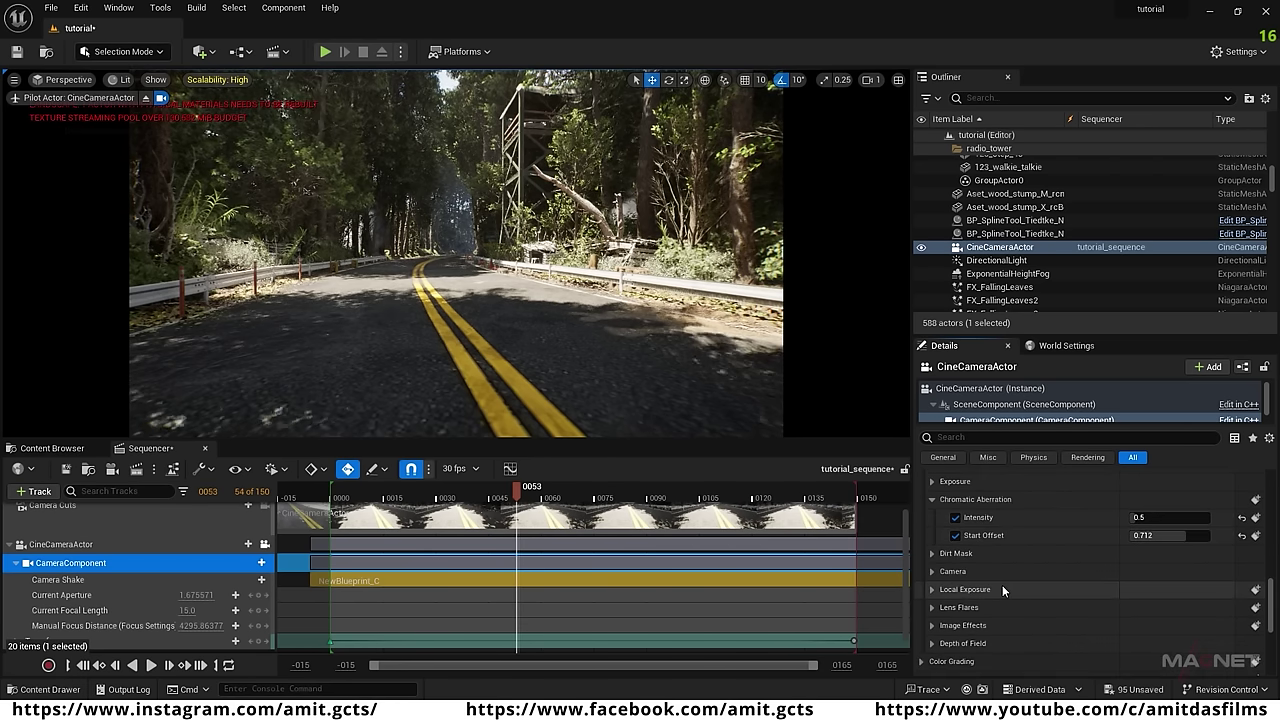
{"action": "left_click", "coordinate": [932, 608]}
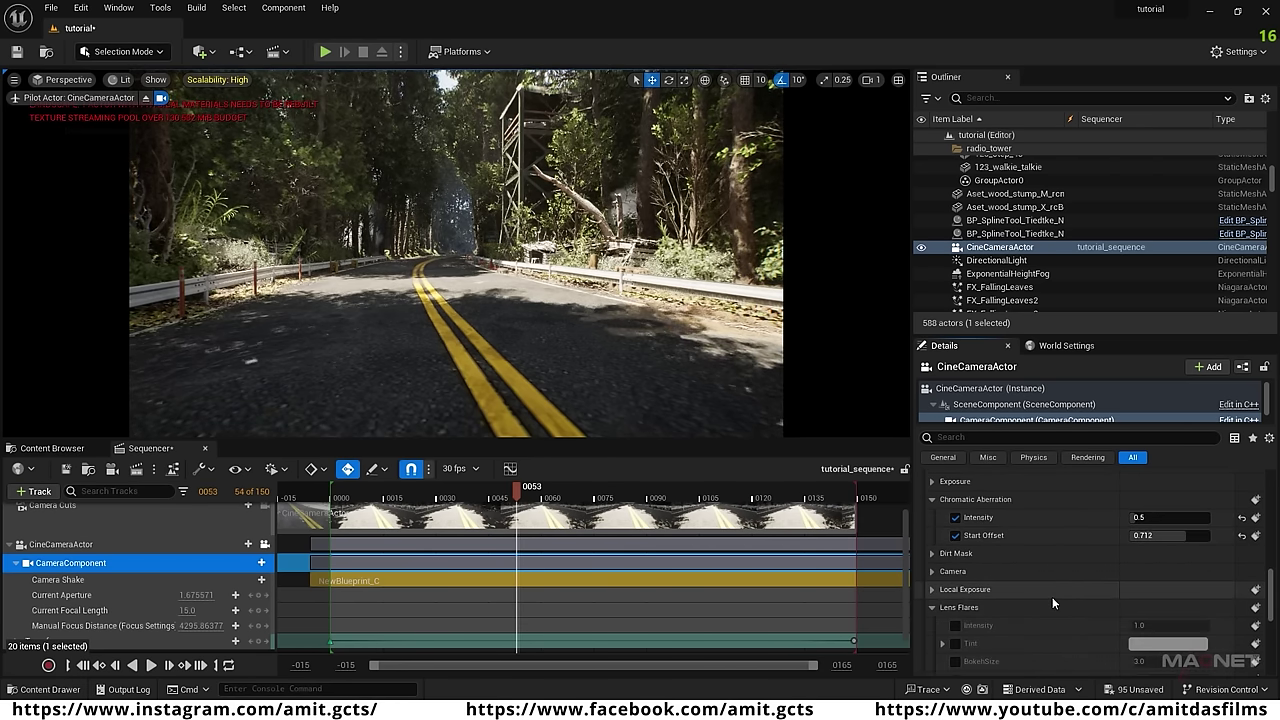
{"action": "scroll", "coordinate": [1052, 597], "scroll_direction": "down", "scroll_amount": 2}
{"action": "left_click", "coordinate": [955, 583]}
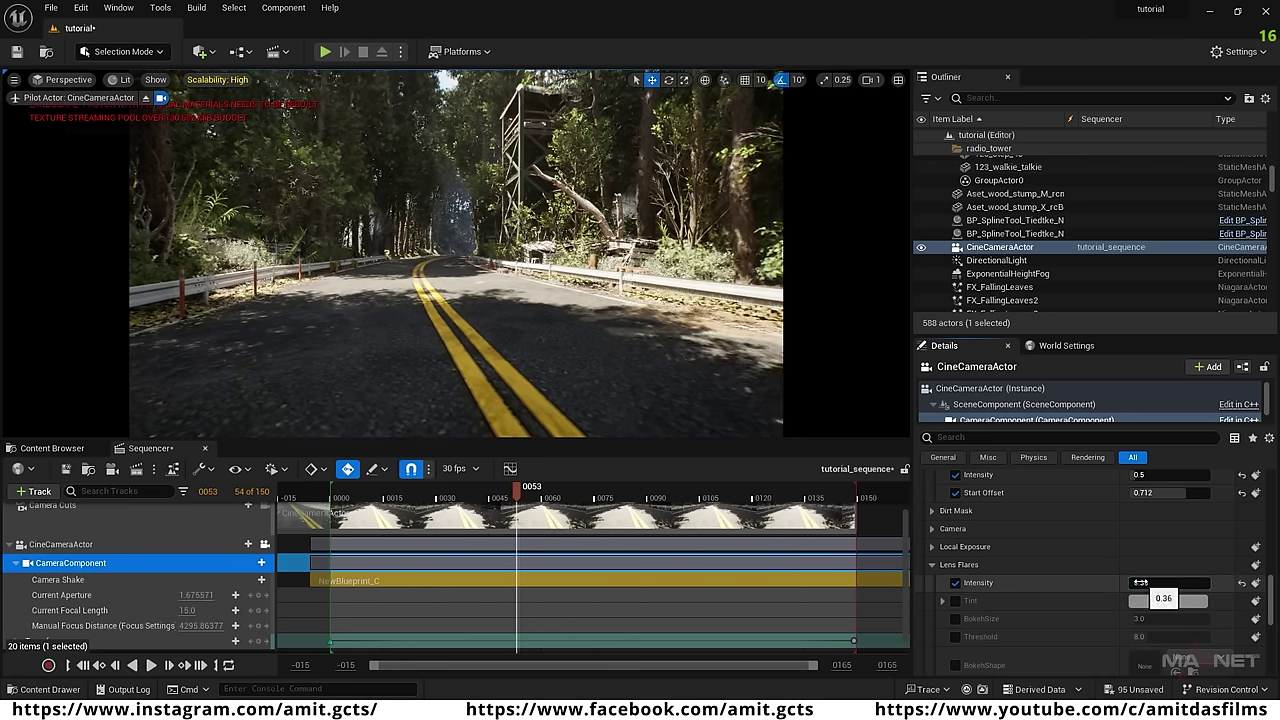
{"action": "left_click", "coordinate": [1140, 582]}
{"action": "type", "text": "0.5"}
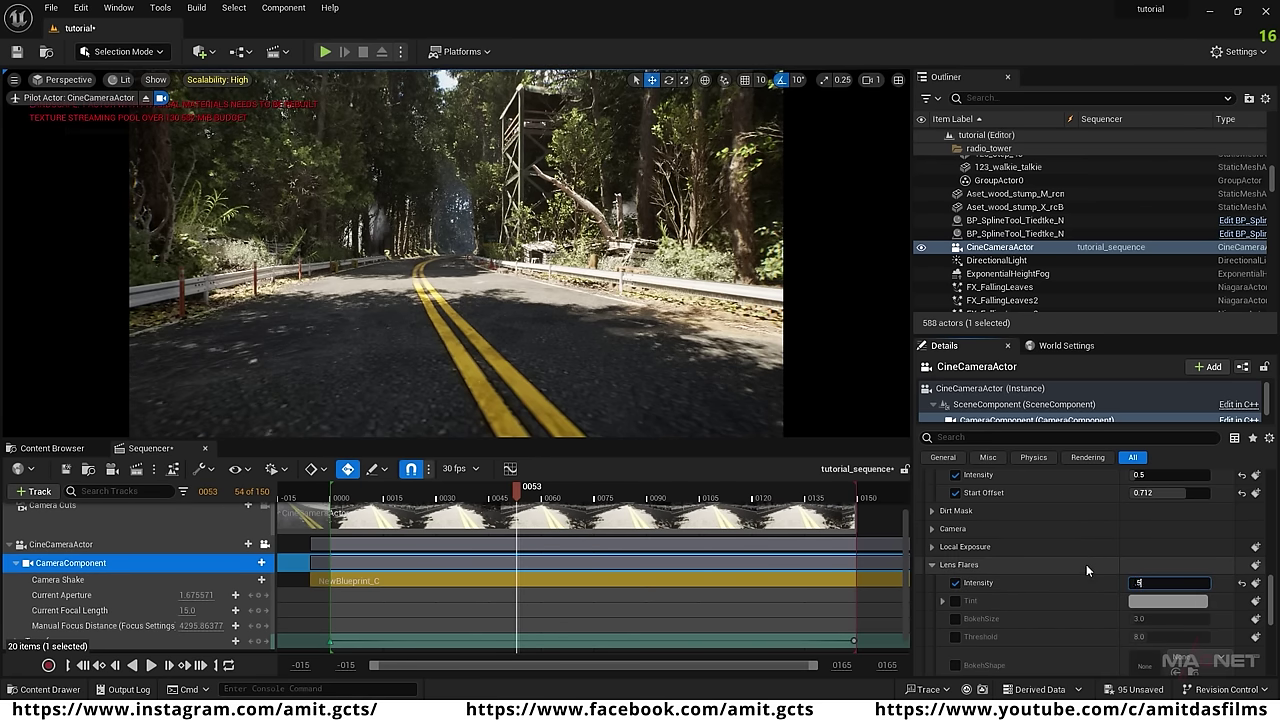
{"action": "key", "text": "Return"}
Tilt the piloted camera up to the sky, rotate the sun light to check the flare, and return the view to the road.
{"action": "right_click_drag", "start_coordinate": [479, 358], "coordinate": [481, 356]}
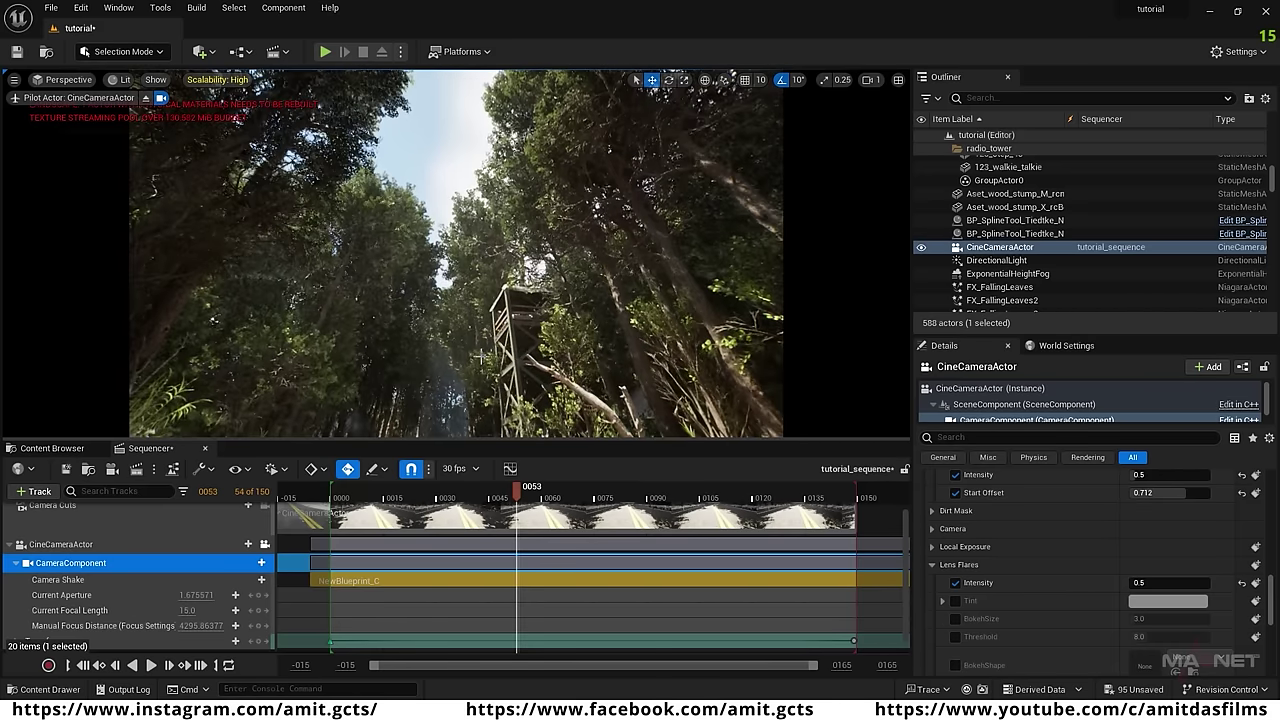
{"action": "left_click", "coordinate": [434, 147]}
{"action": "key", "text": "ctrl+l"}
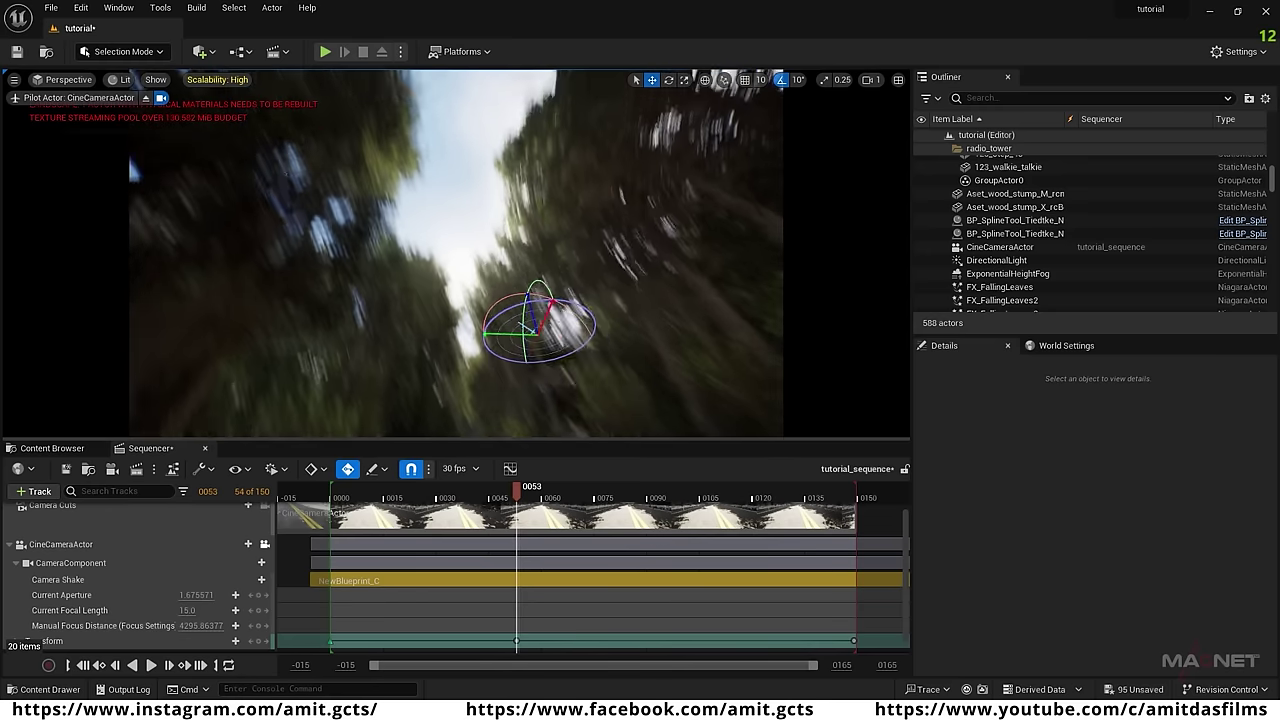
{"action": "right_click_drag", "start_coordinate": [480, 300], "coordinate": [450, 436]}
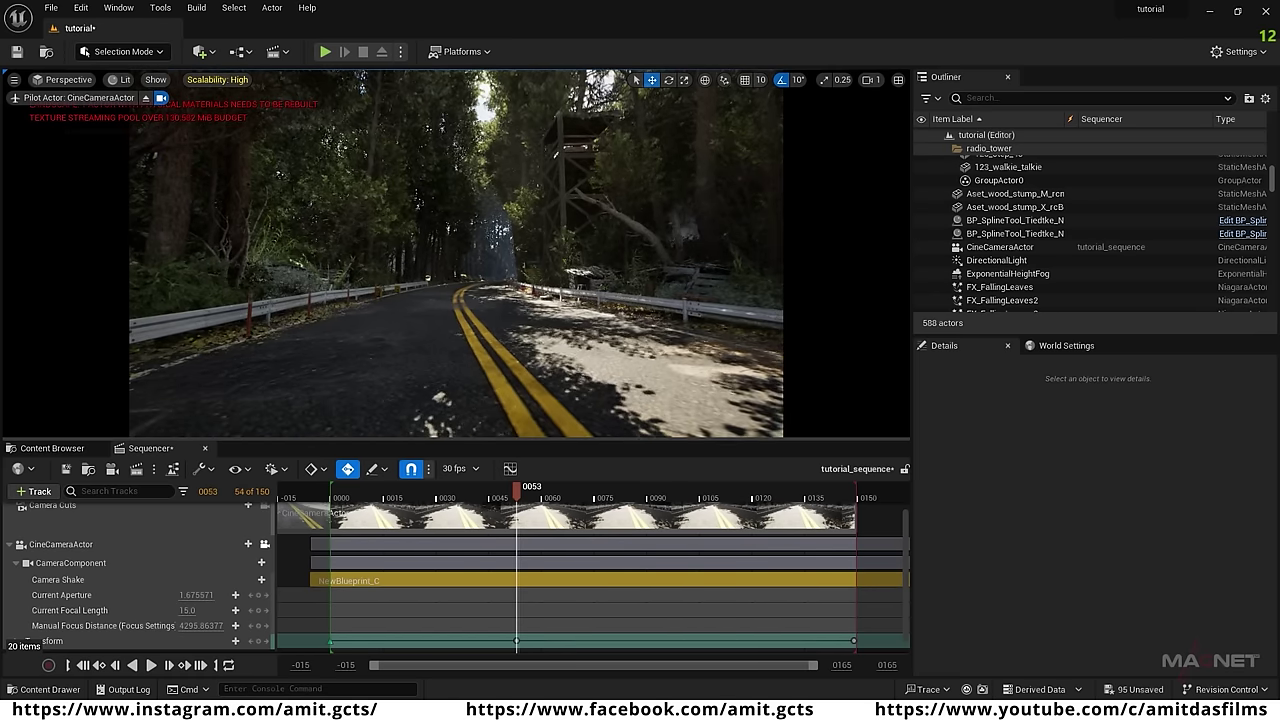
Enable the CameraComponent's Vignette Intensity under Image Effects and set it to 0.432.
{"action": "left_click", "coordinate": [56, 564]}
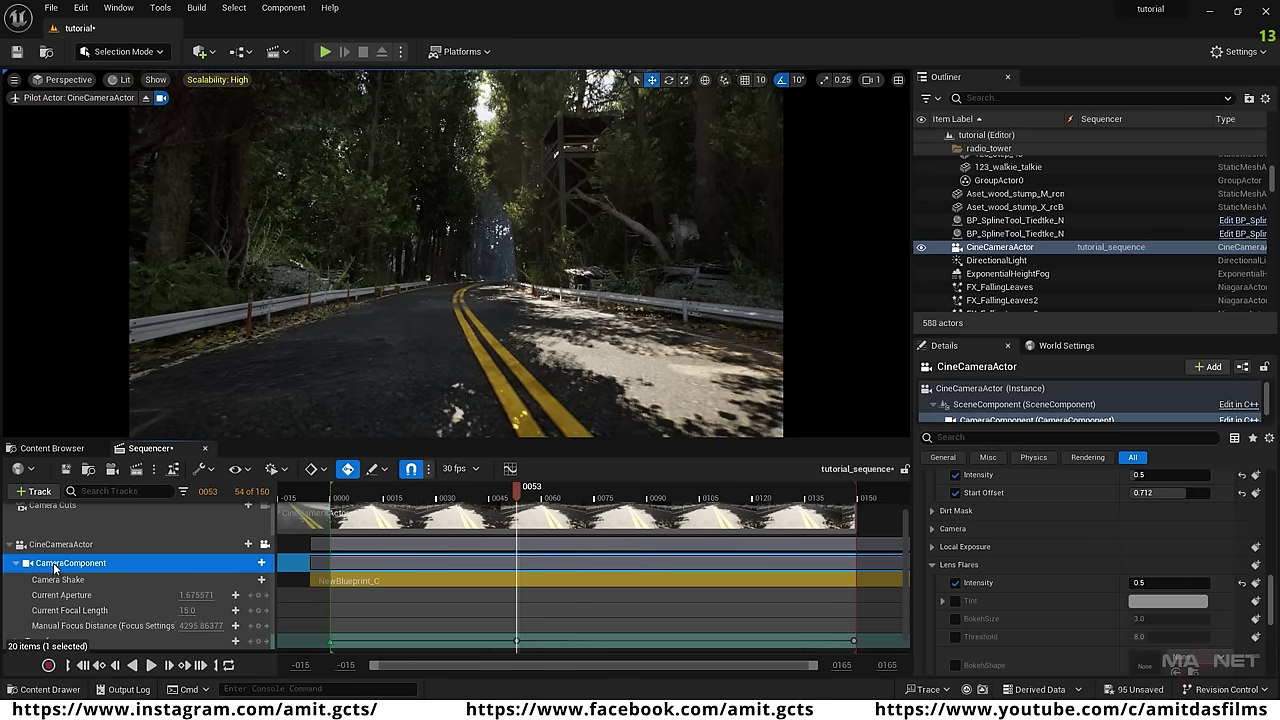
{"action": "scroll", "coordinate": [1027, 575], "scroll_direction": "down", "scroll_amount": 2}
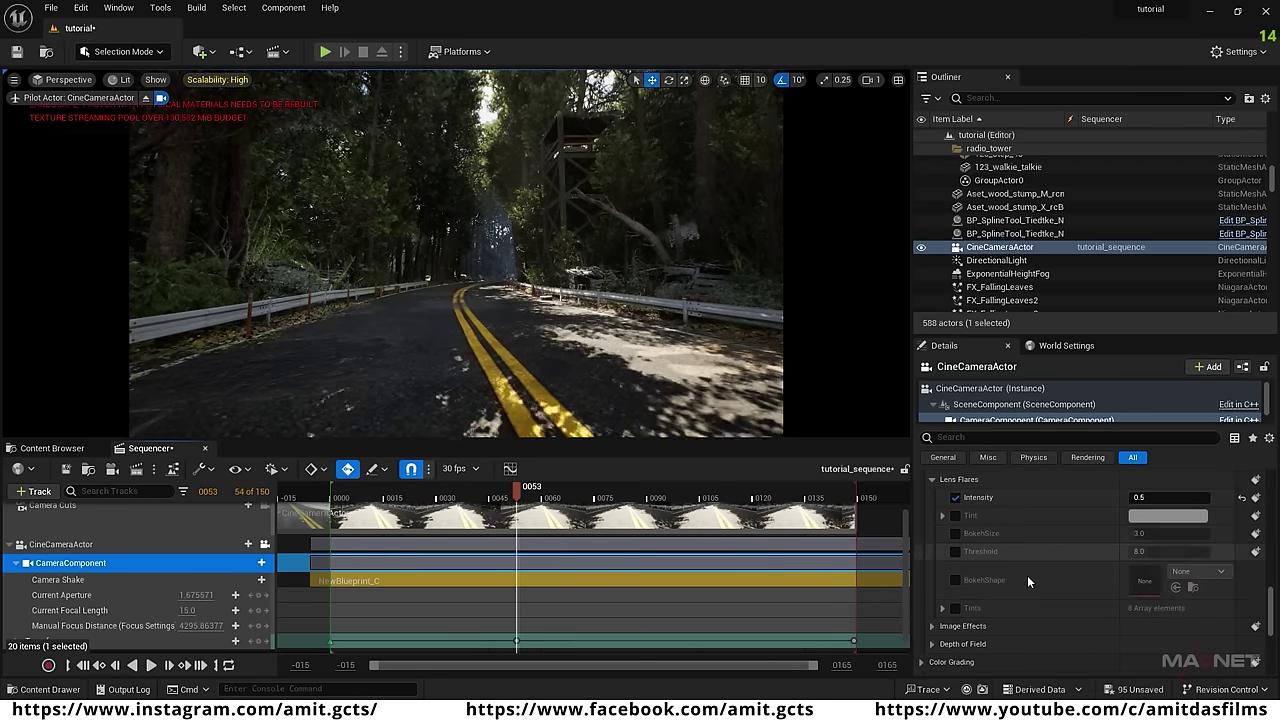
{"action": "scroll", "coordinate": [954, 564], "scroll_direction": "down", "scroll_amount": 2}
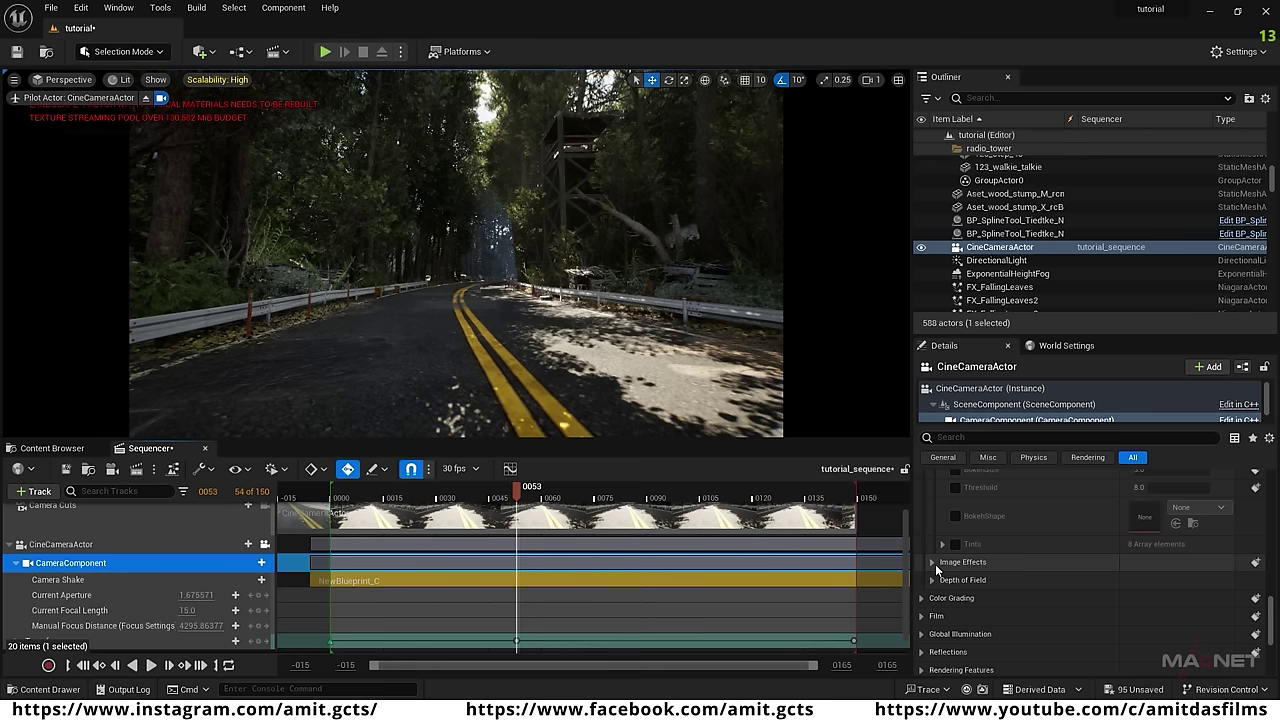
{"action": "left_click", "coordinate": [932, 562]}
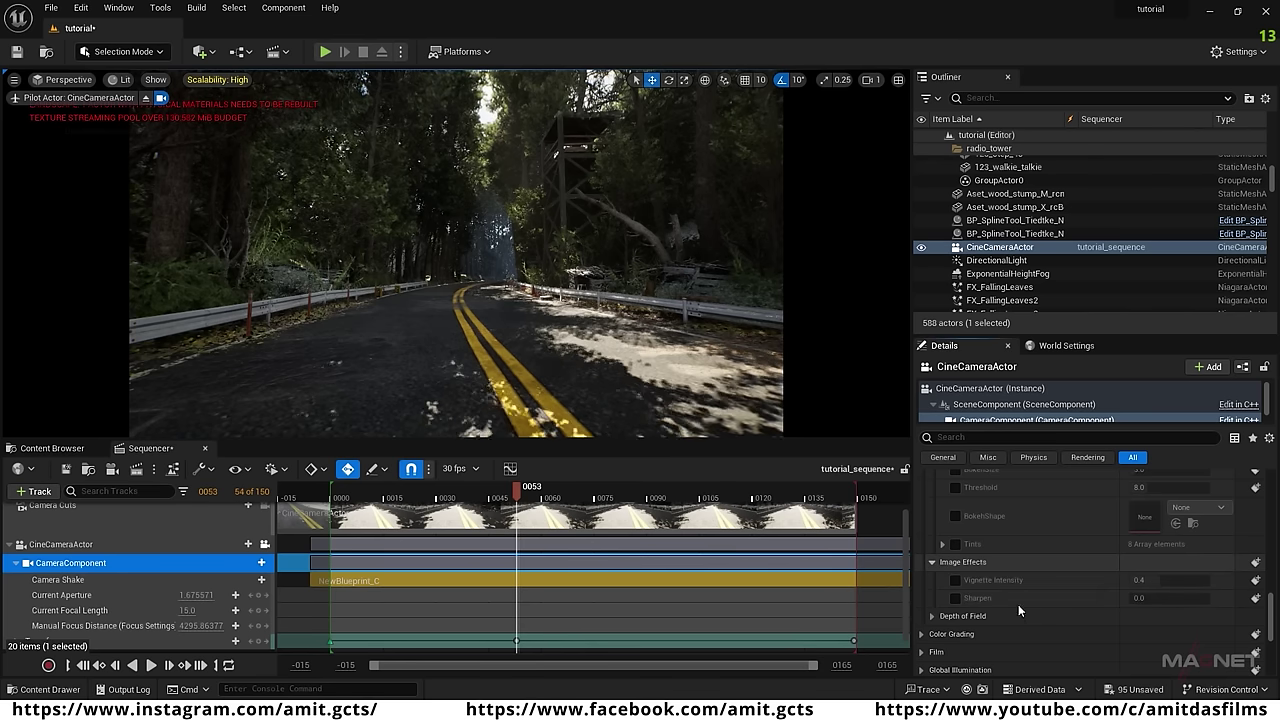
{"action": "left_click", "coordinate": [954, 580]}
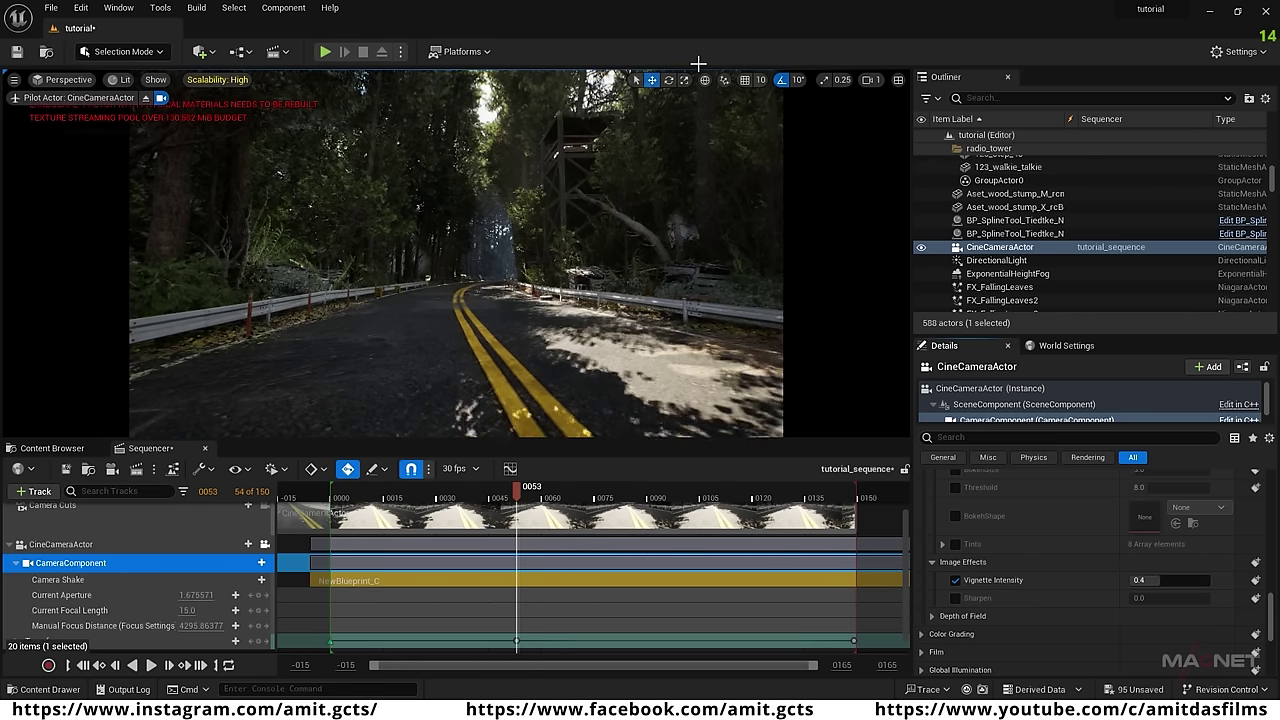
{"action": "mouse_move", "coordinate": [1143, 580]}
{"action": "left_mouse_down"}
{"action": "mouse_move", "coordinate": [1185, 580]}
{"action": "mouse_move", "coordinate": [1150, 580]}
{"action": "left_mouse_up"}
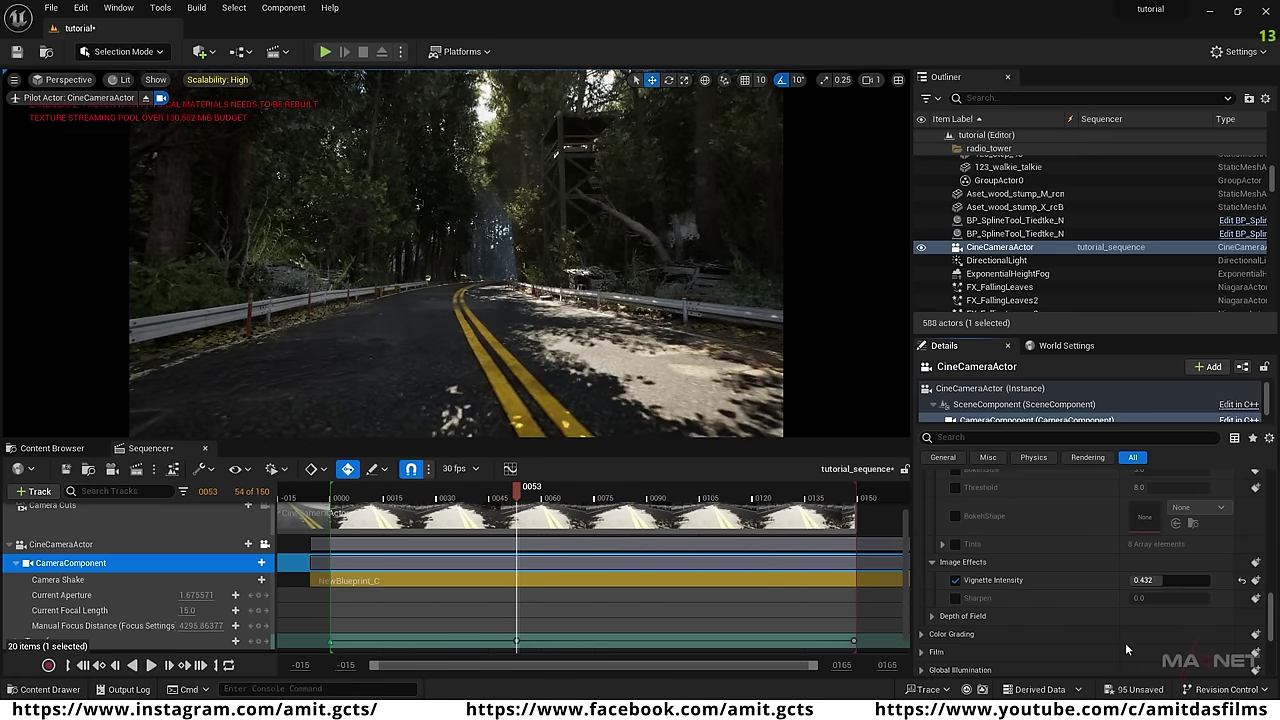
Enable Sharpen in the camera's Image Effects, try a strong amount, and set it to 0.128.
{"action": "left_click", "coordinate": [955, 598]}
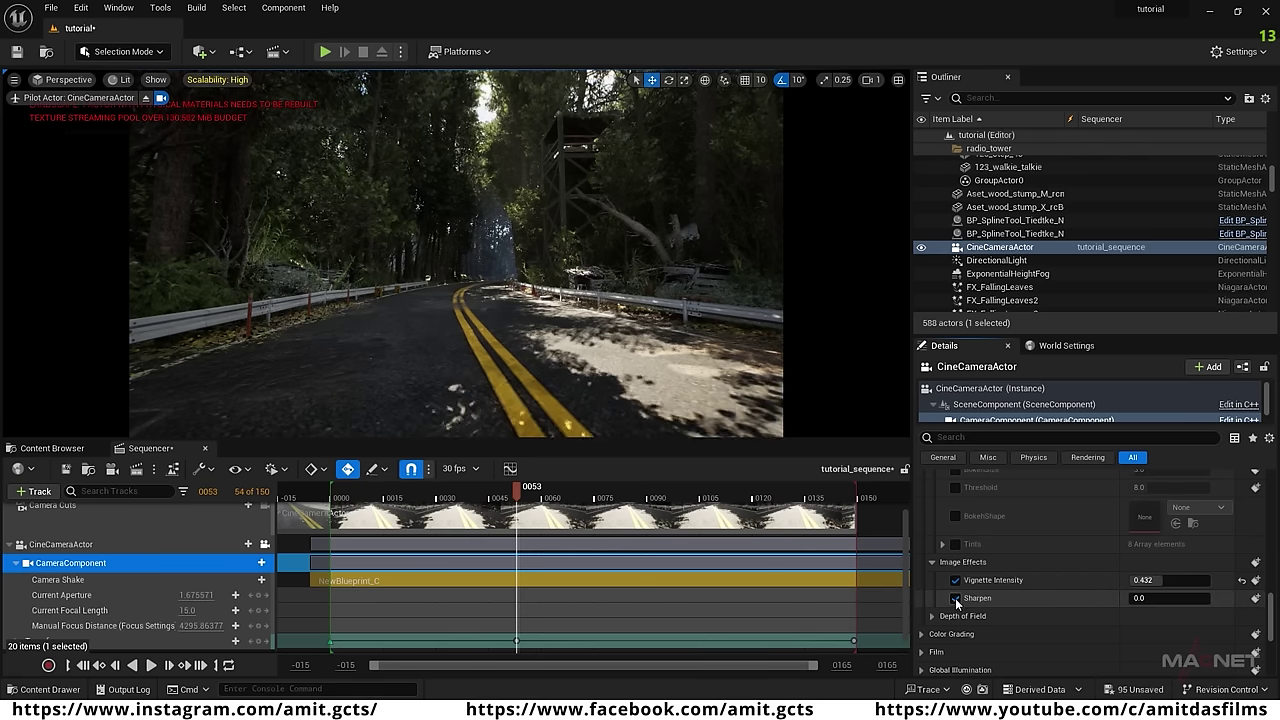
{"action": "left_click_drag", "start_coordinate": [1150, 598], "coordinate": [1182, 598]}
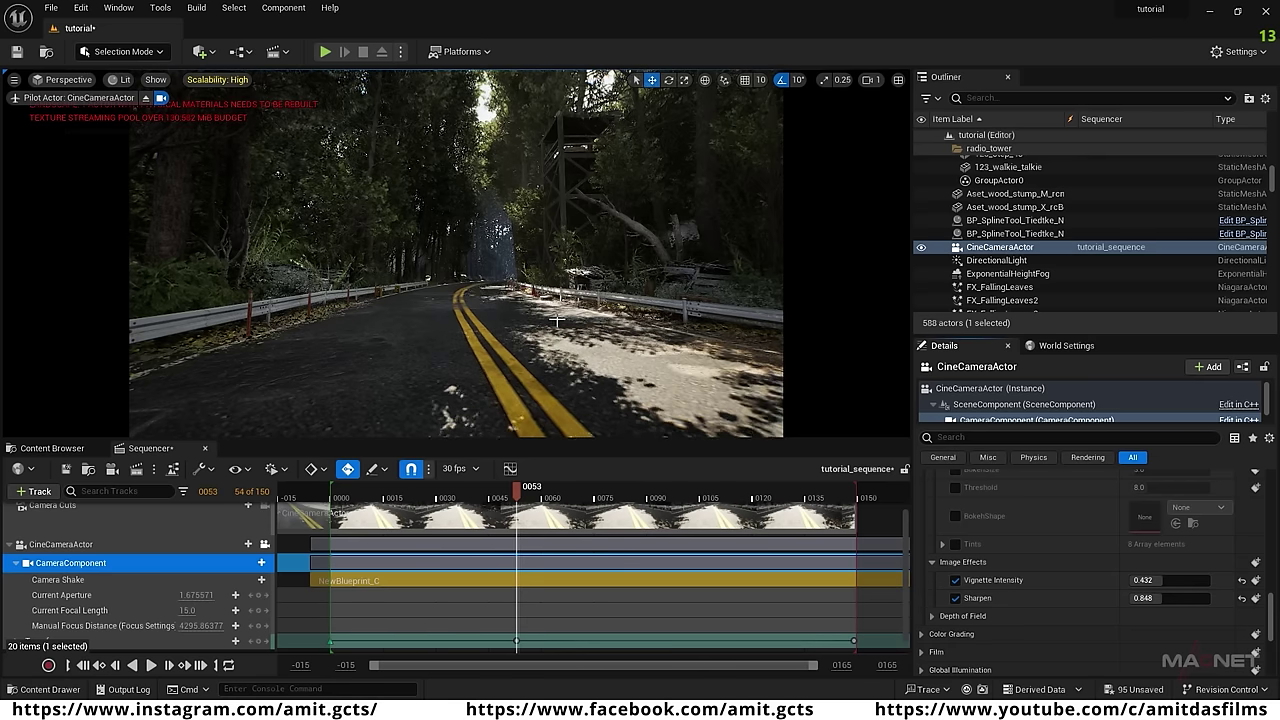
{"action": "mouse_move", "coordinate": [1159, 598]}
{"action": "left_mouse_down"}
{"action": "mouse_move", "coordinate": [1204, 598]}
{"action": "mouse_move", "coordinate": [1144, 598]}
{"action": "left_mouse_up"}
{"action": "type", "text": "0.128"}
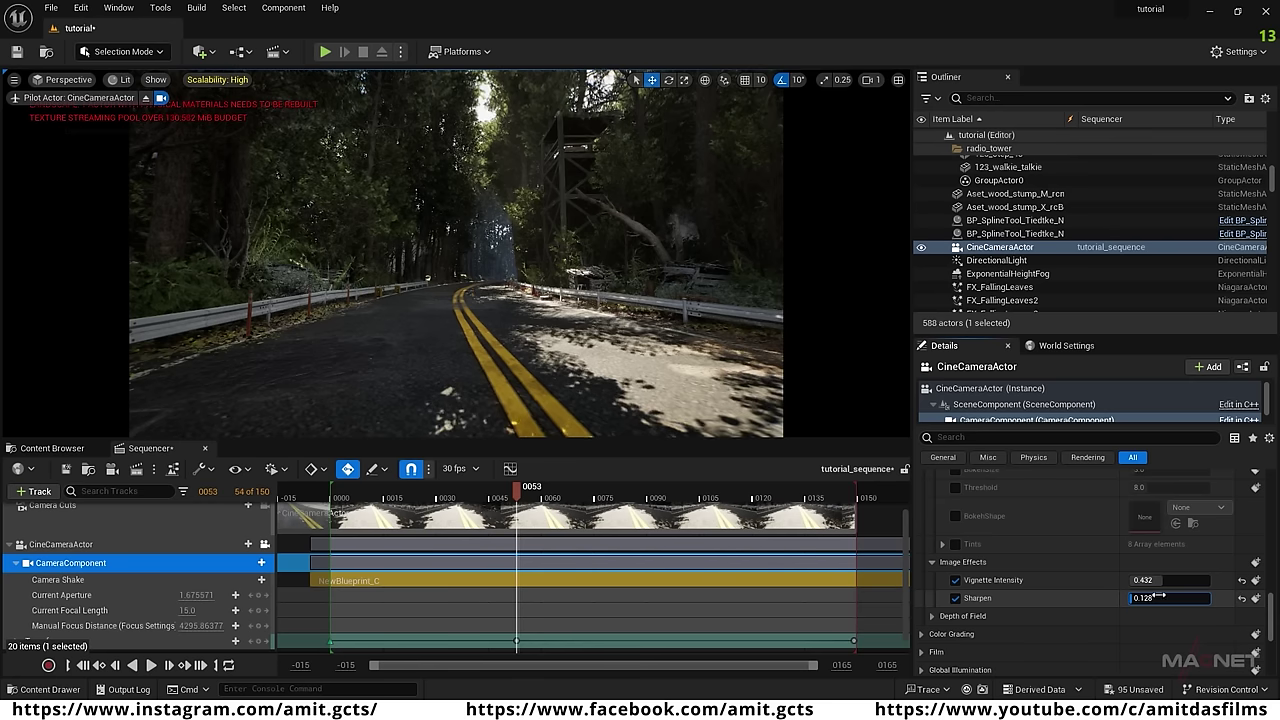
{"action": "key", "text": "Return"}
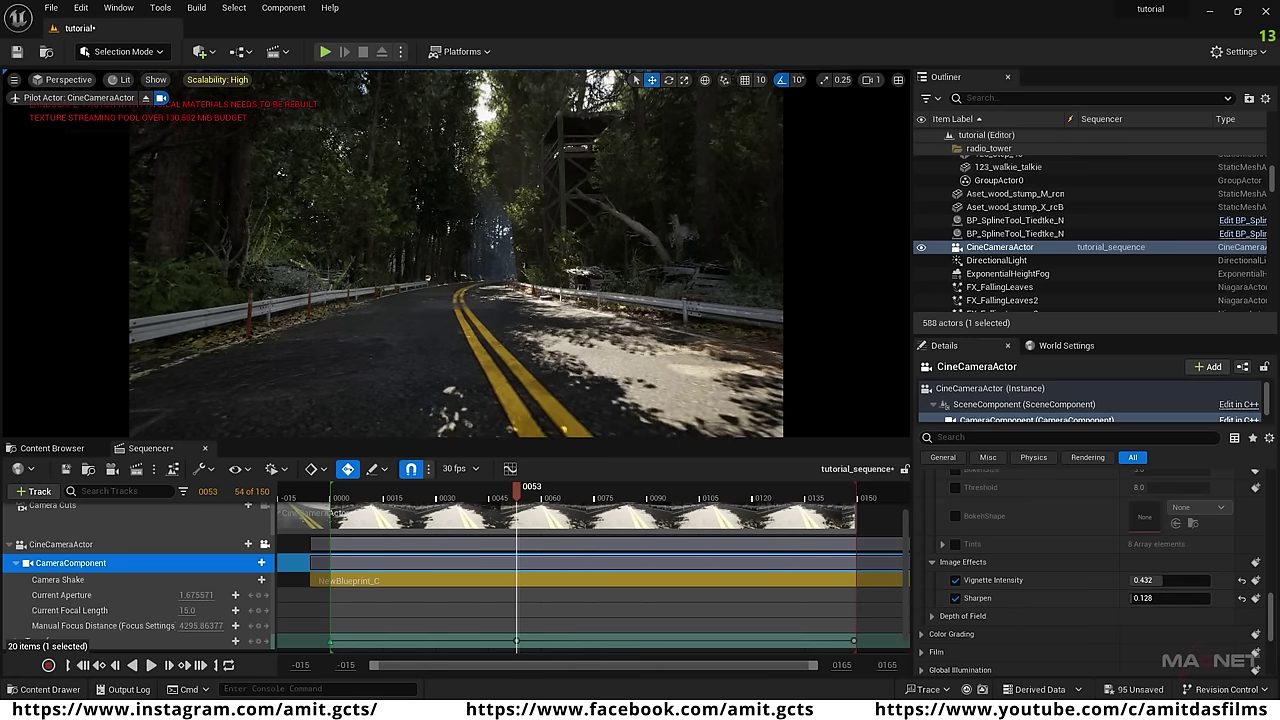
{"action": "right_click_drag", "start_coordinate": [557, 428], "coordinate": [547, 404]}
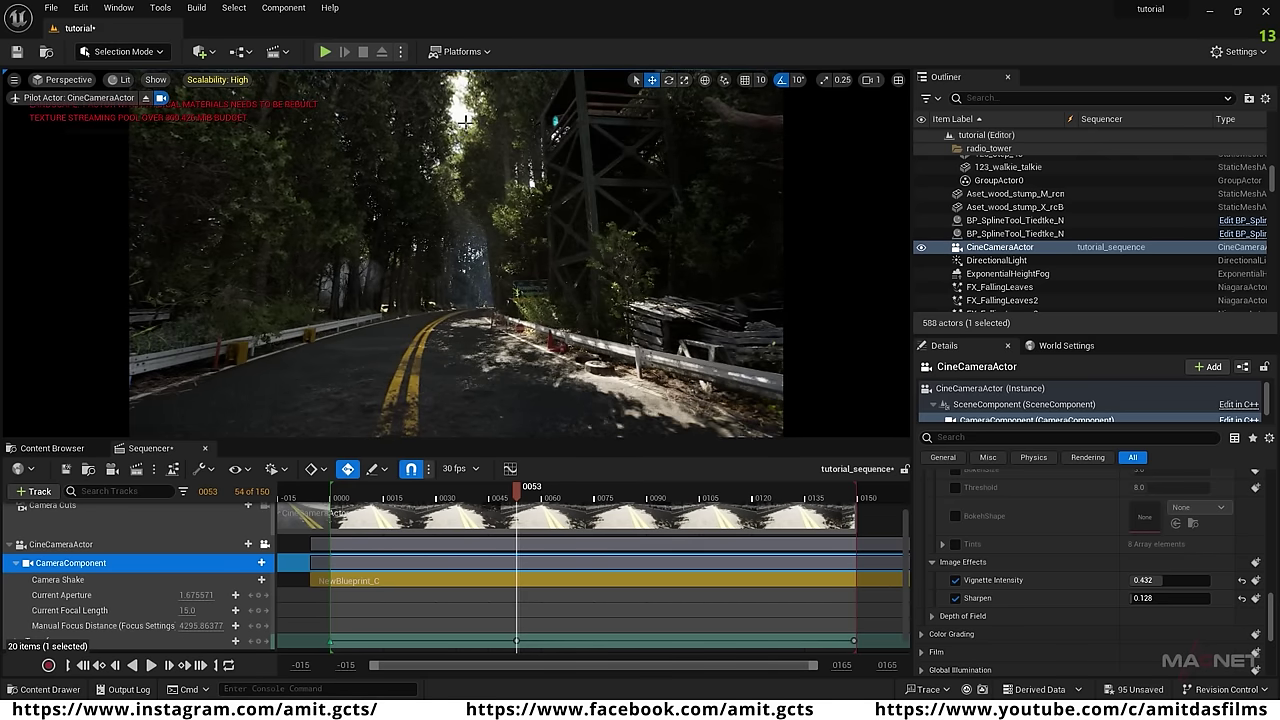
{"action": "left_click", "coordinate": [510, 285]}
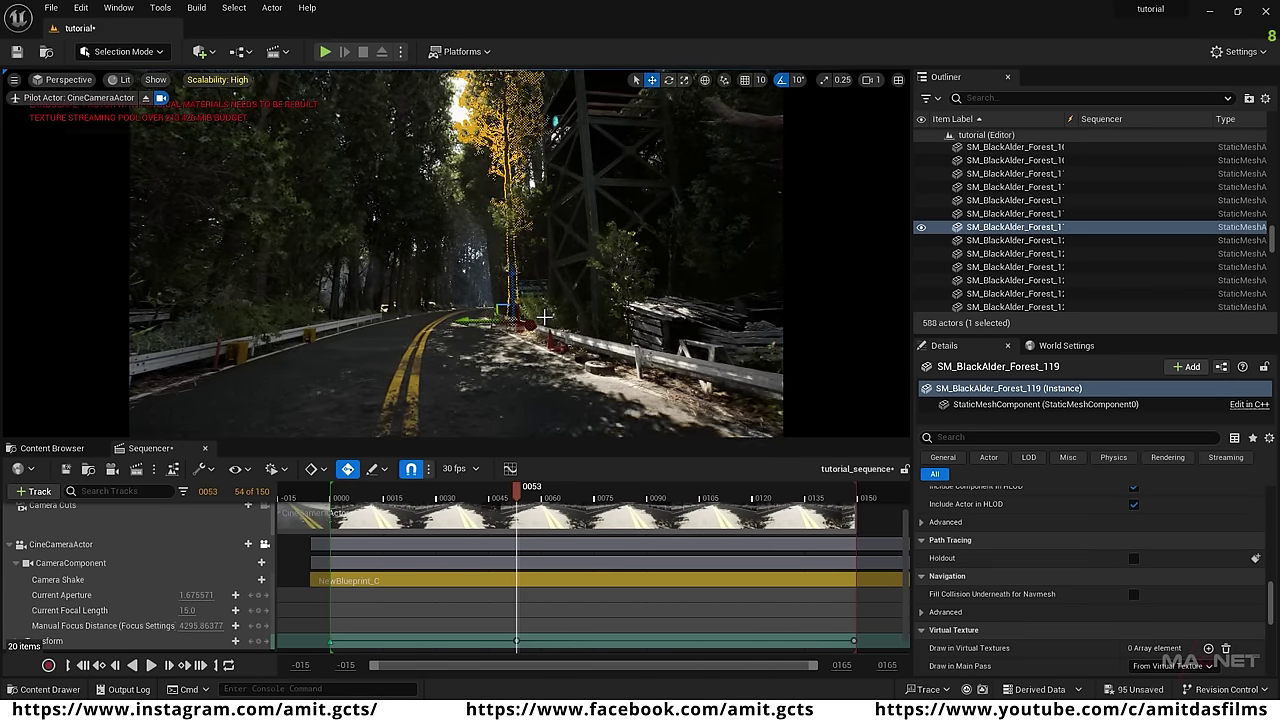
{"action": "key", "text": "e"}
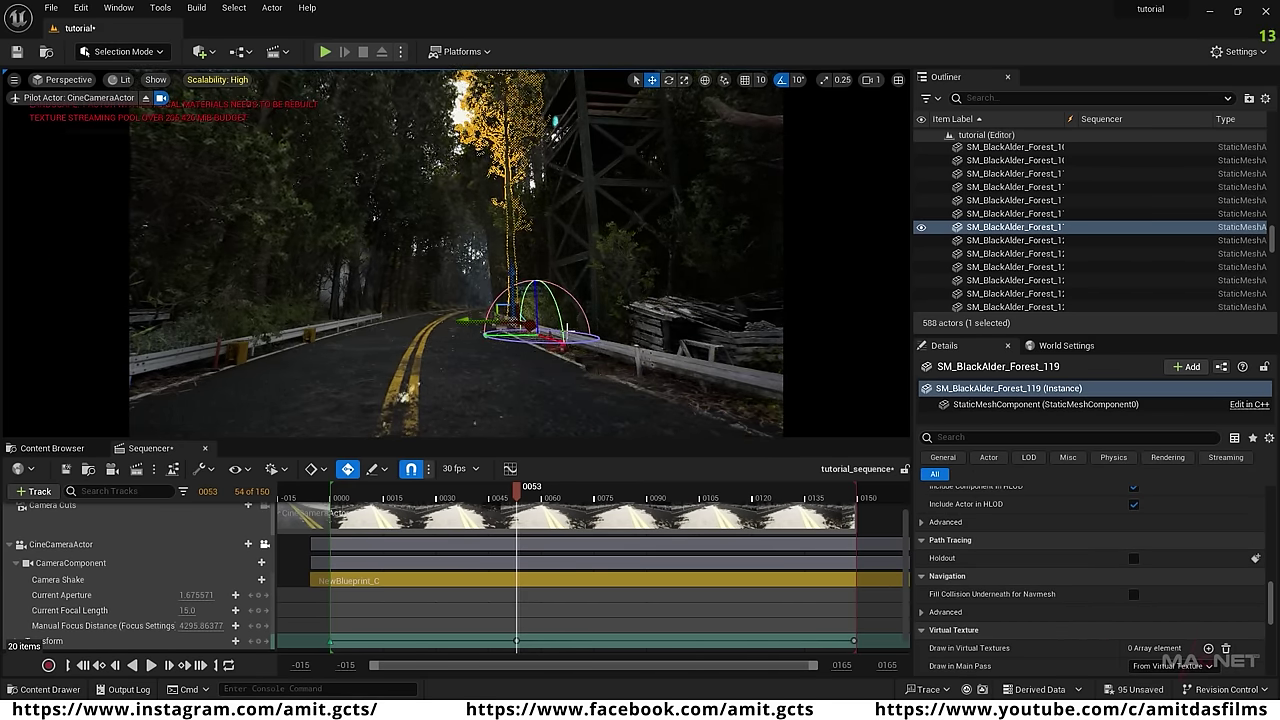
{"action": "key", "text": "ctrl+z"}
{"action": "key", "text": "ctrl+z"}
{"action": "key", "text": "ctrl+z"}
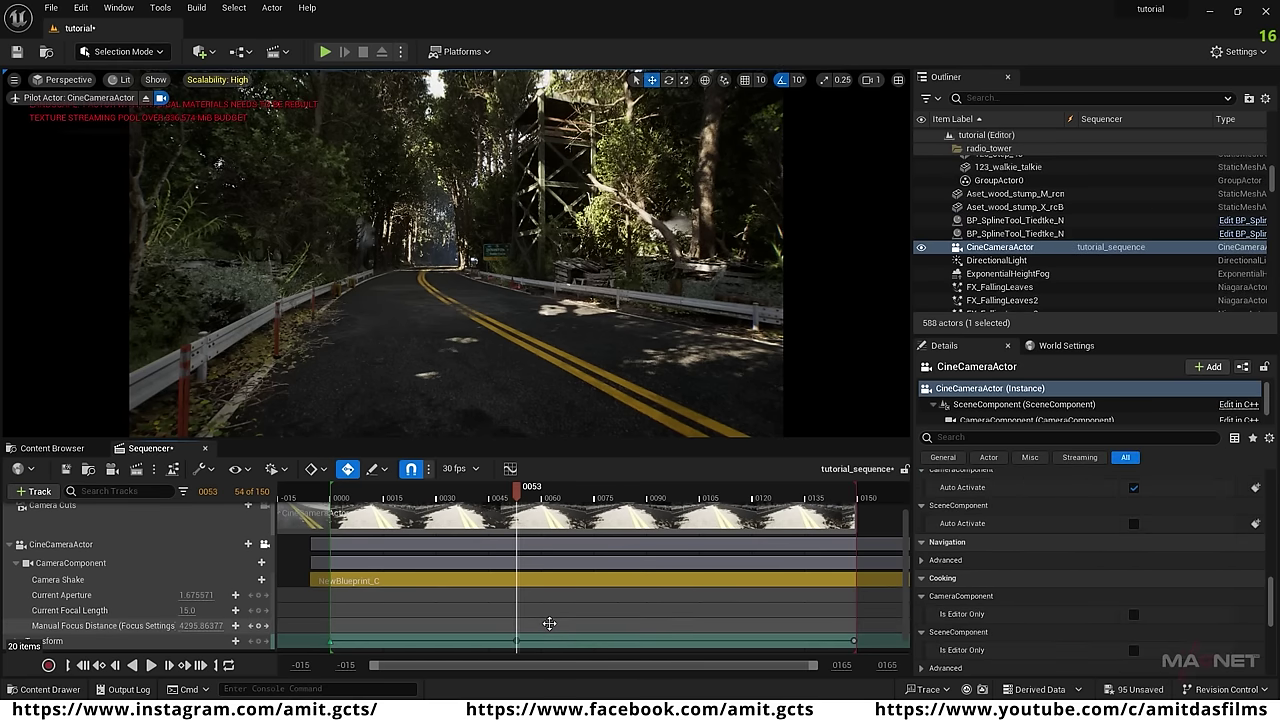
Play back tutorial_sequence to preview the camera shot with the lens and image effects.
{"action": "key", "text": "space"}
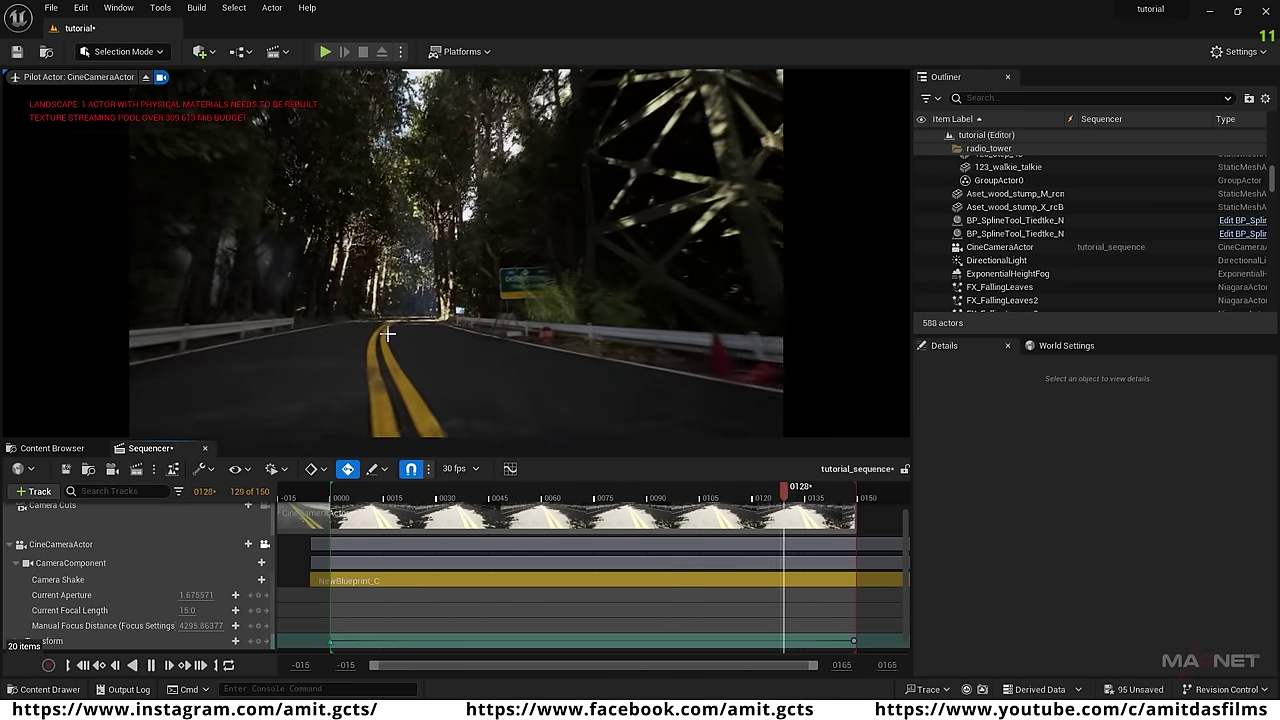
{"action": "key", "text": "space"}
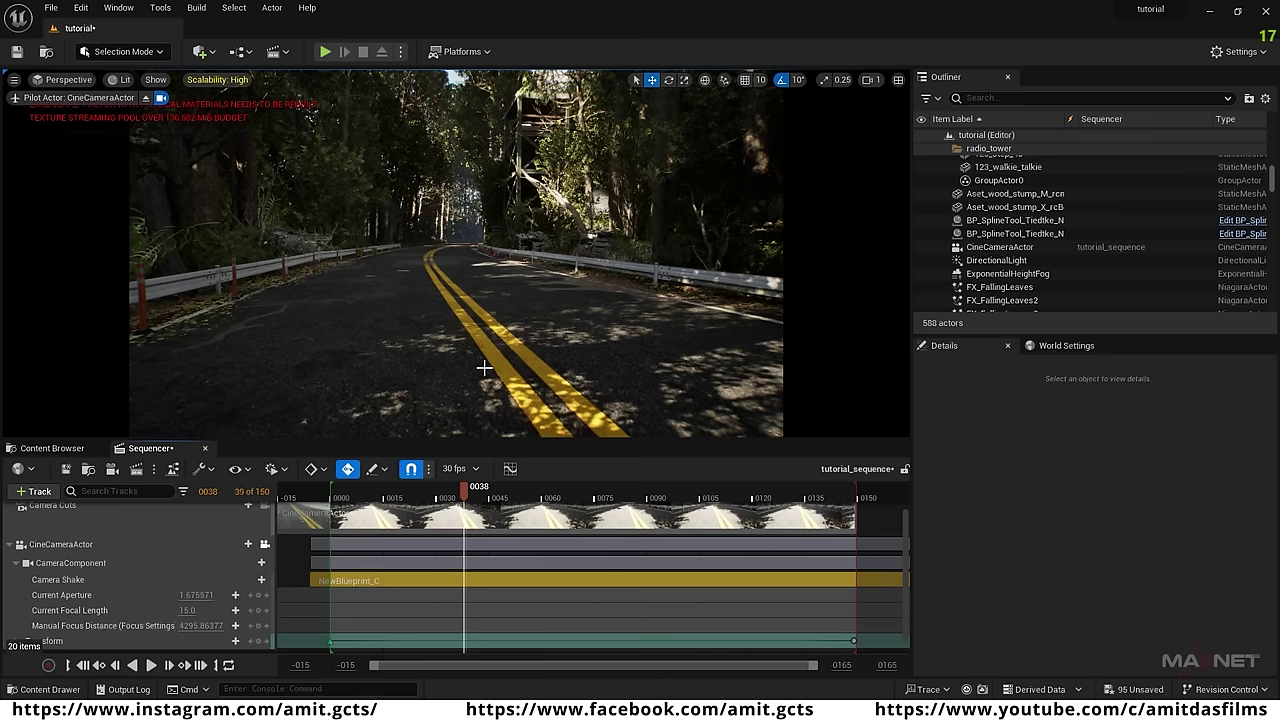
Find the movie plugins and enable Movie Render Queue and Movie Render Queue Additional Render Passes, accepting the beta version.
{"action": "left_click", "coordinate": [81, 8]}
{"action": "left_click", "coordinate": [113, 213]}
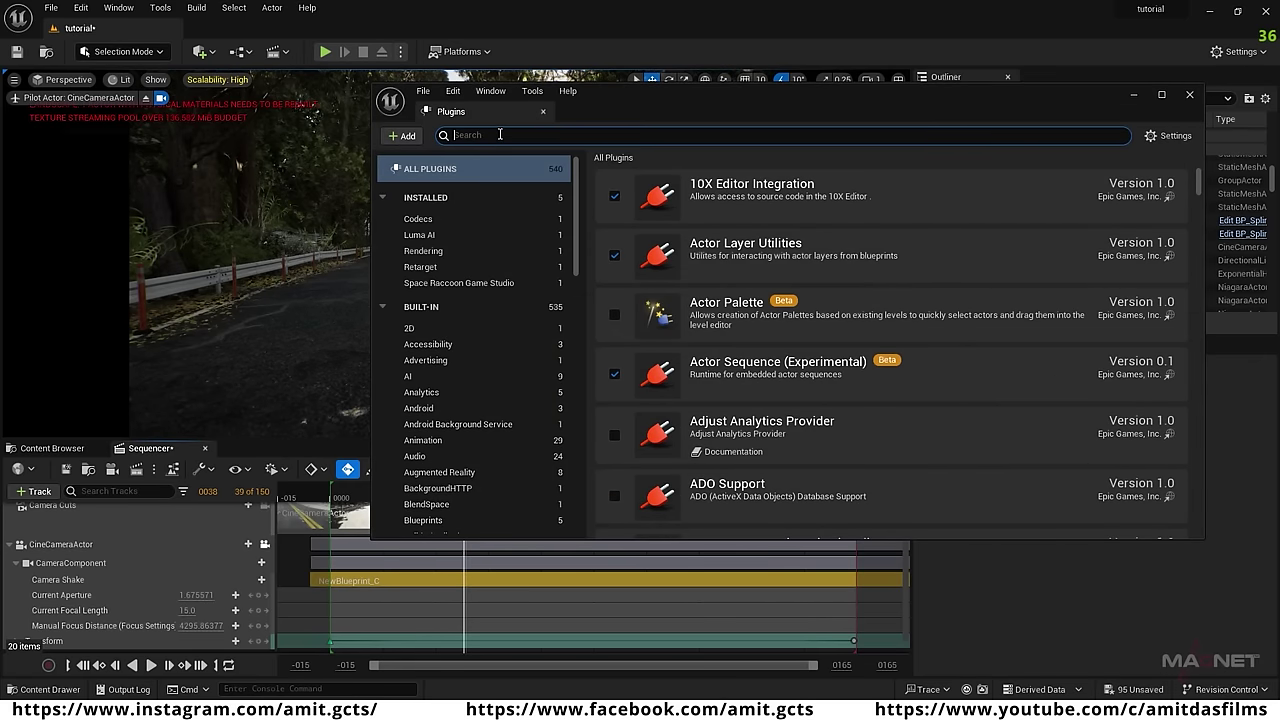
{"action": "left_click", "coordinate": [500, 134]}
{"action": "type", "text": "mo"}
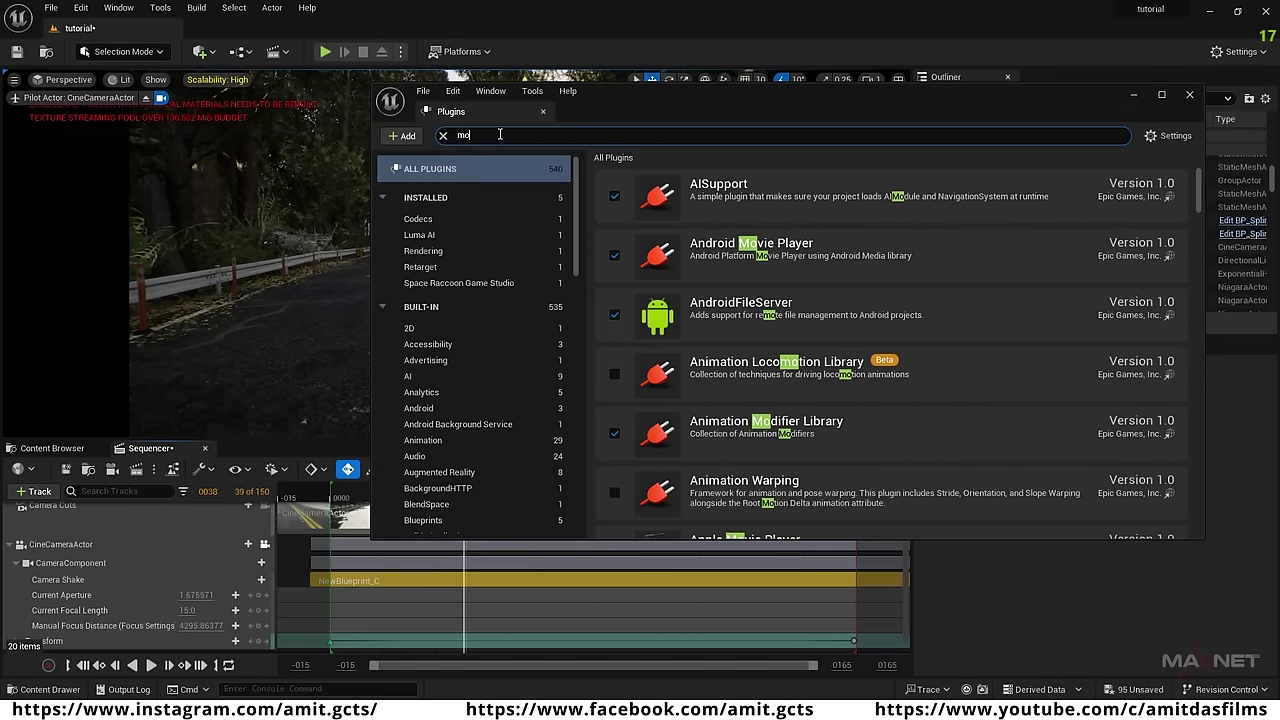
{"action": "type", "text": "vie"}
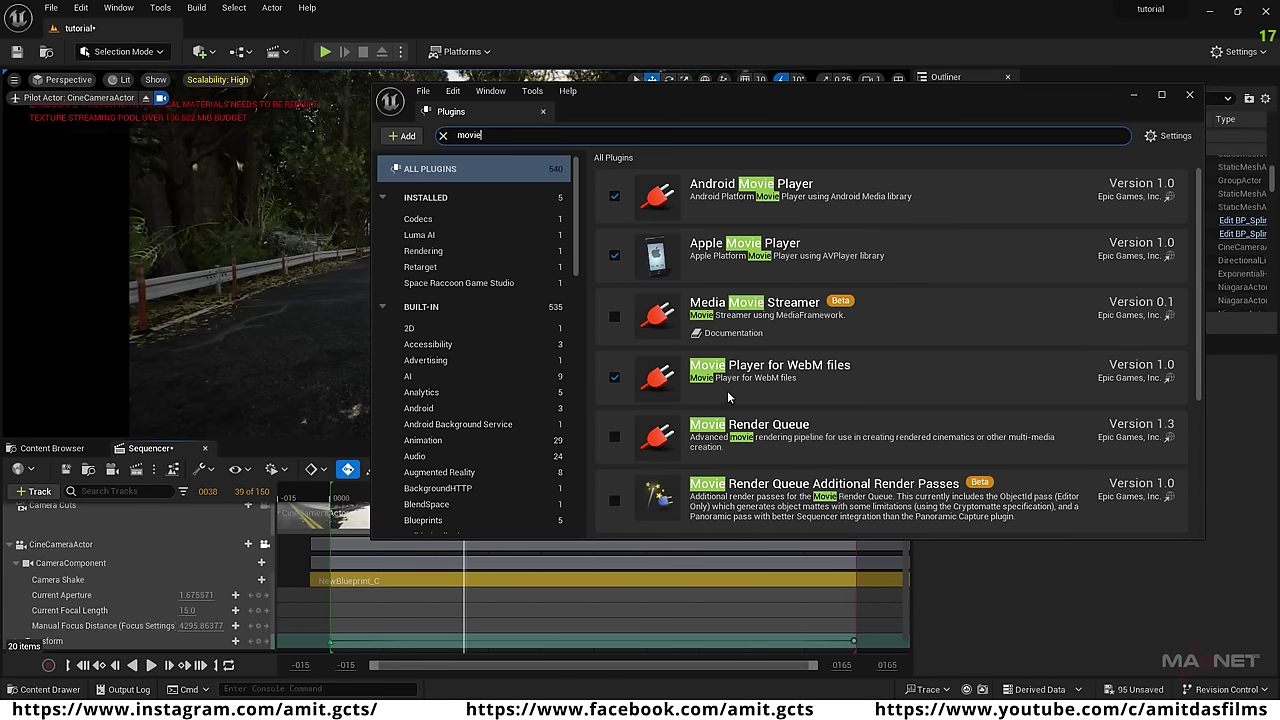
{"action": "scroll", "coordinate": [728, 397], "scroll_direction": "down", "scroll_amount": 1}
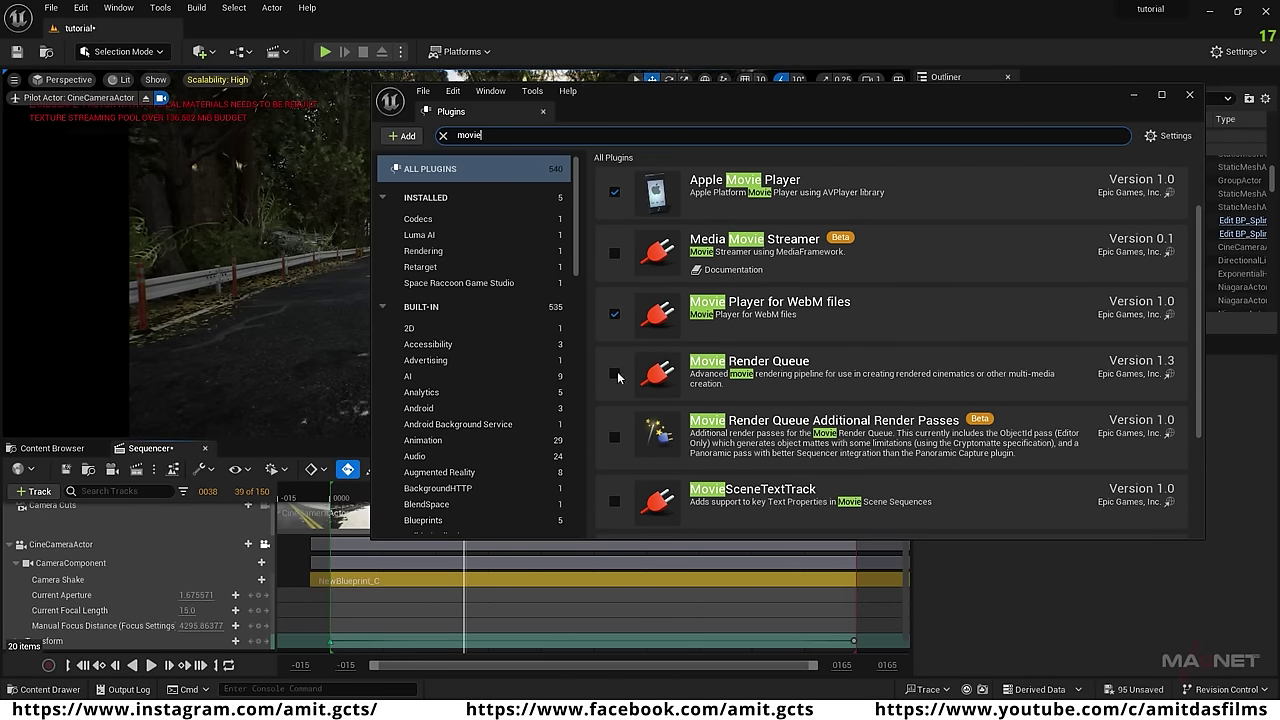
{"action": "left_click", "coordinate": [614, 374]}
{"action": "left_click", "coordinate": [614, 437]}
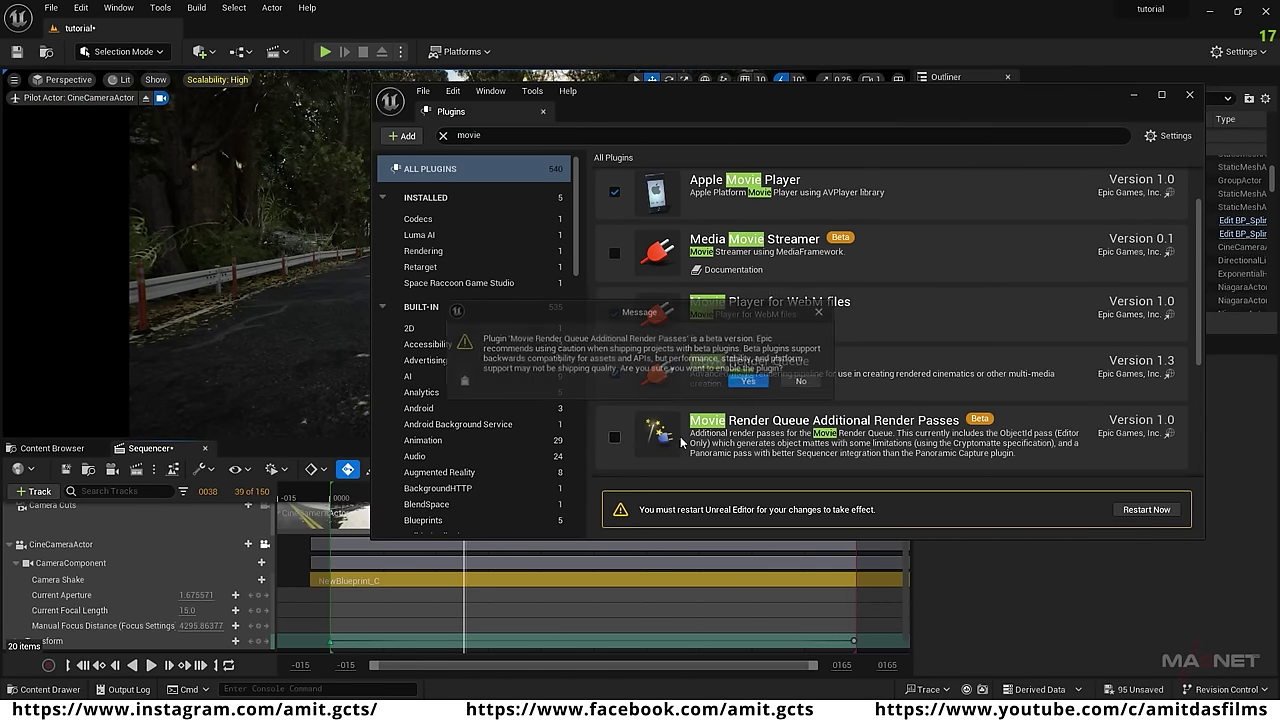
{"action": "left_click", "coordinate": [763, 390]}
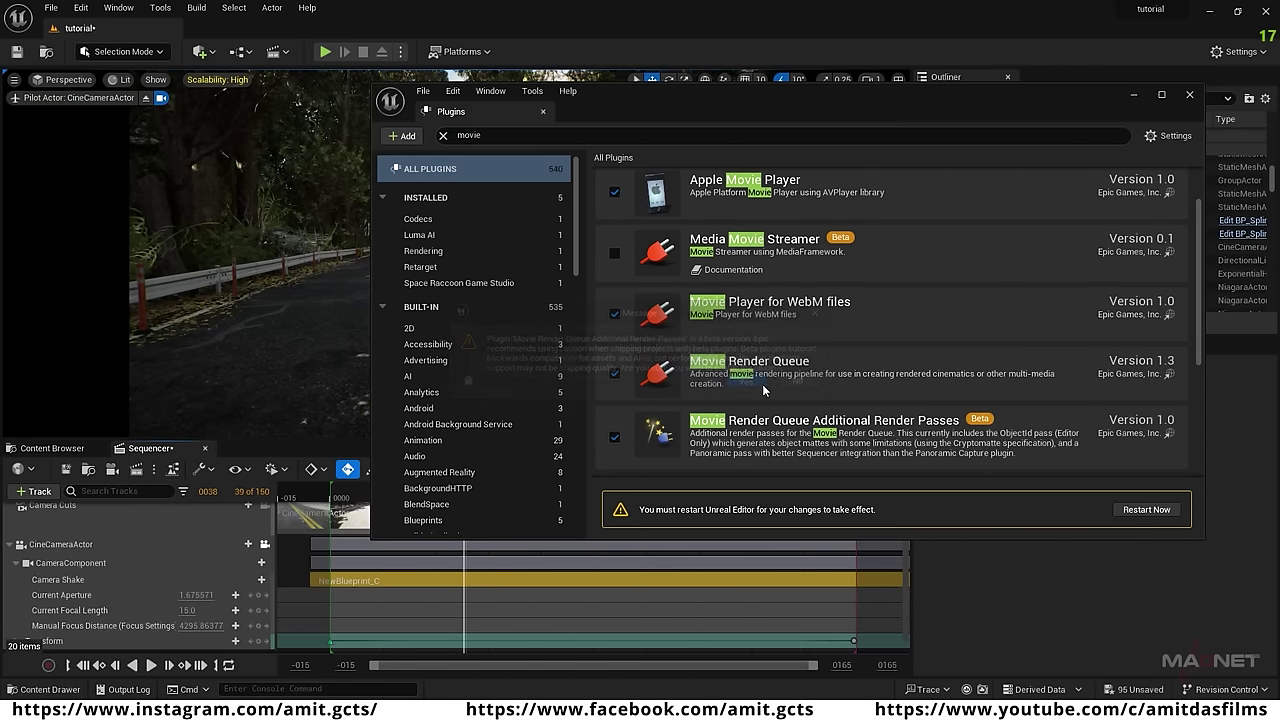
Restart the editor to apply the plugin changes, saving all the listed modified content.
{"action": "left_click", "coordinate": [1148, 510]}
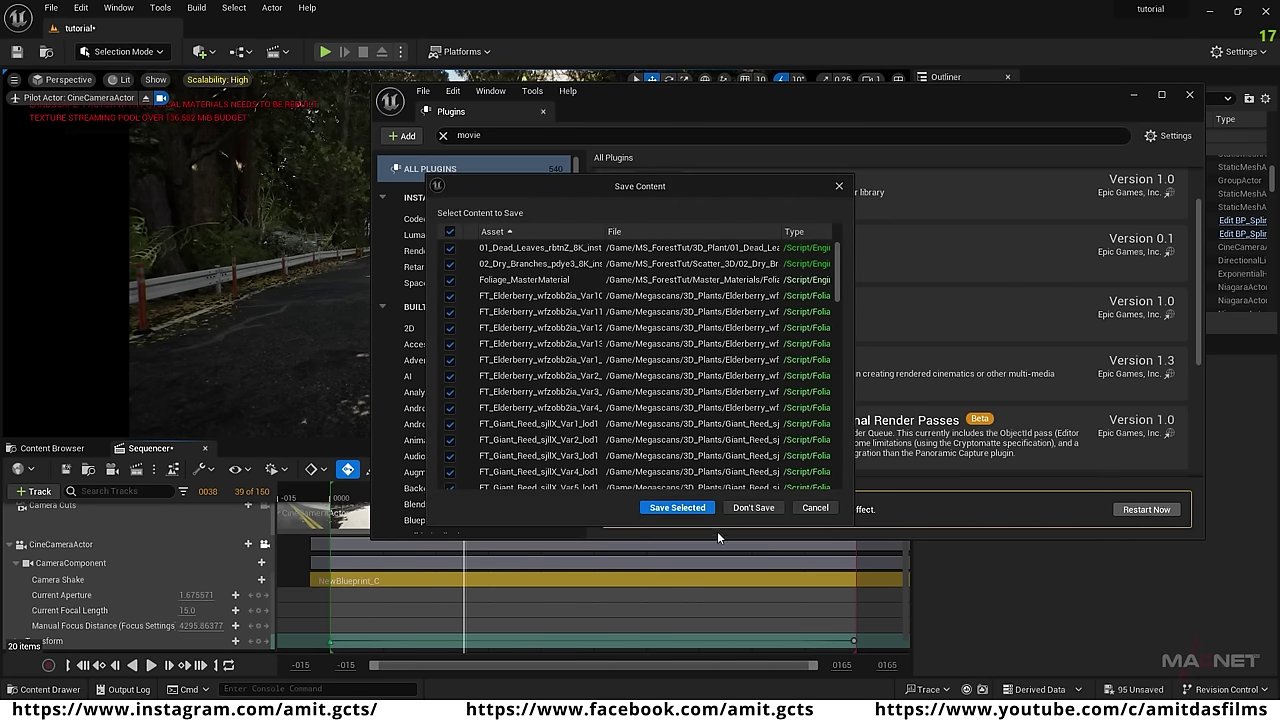
{"action": "left_click", "coordinate": [679, 508]}
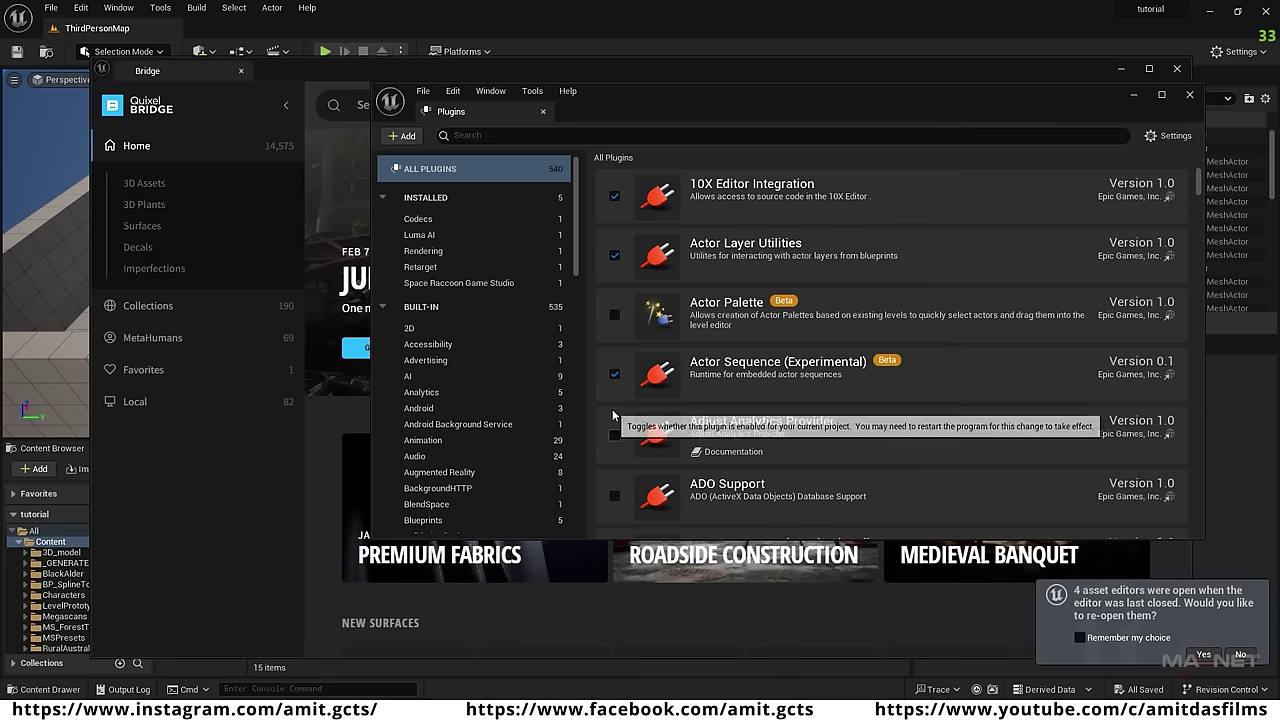
Close the Plugins and Quixel Bridge windows and open the tutorial level from the Content folder.
{"action": "left_click", "coordinate": [1189, 96]}
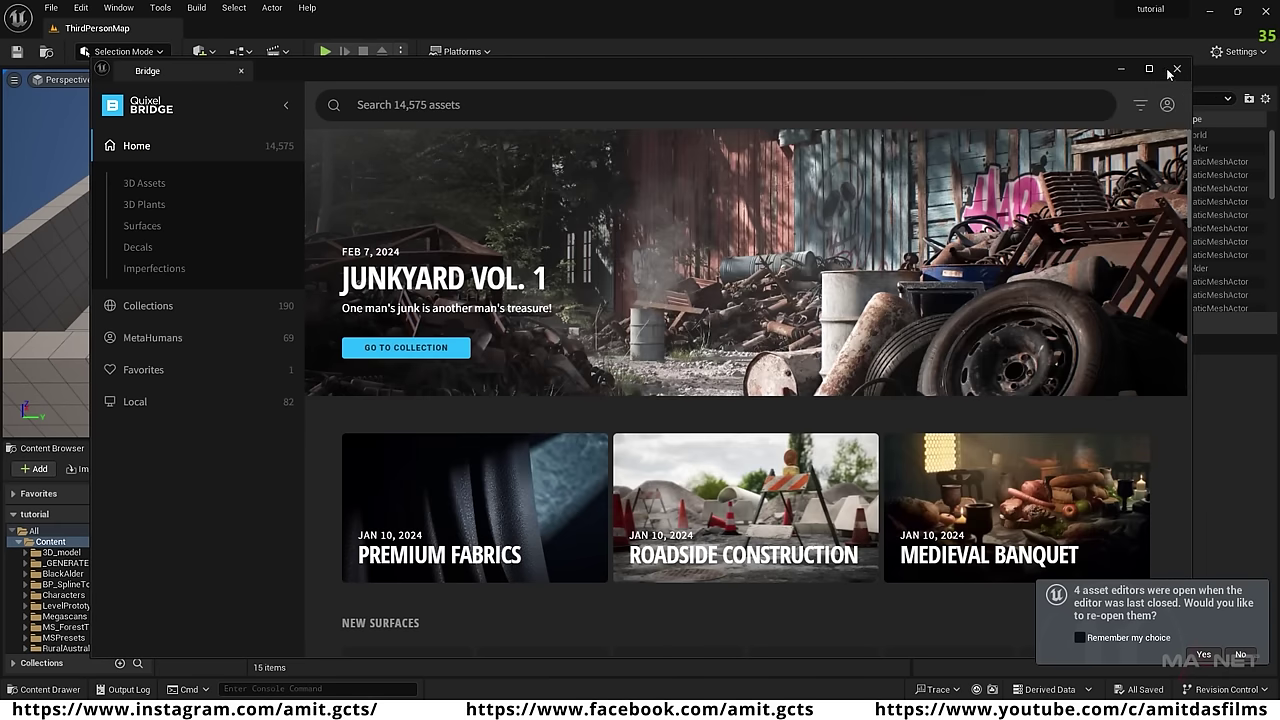
{"action": "left_click", "coordinate": [1177, 69]}
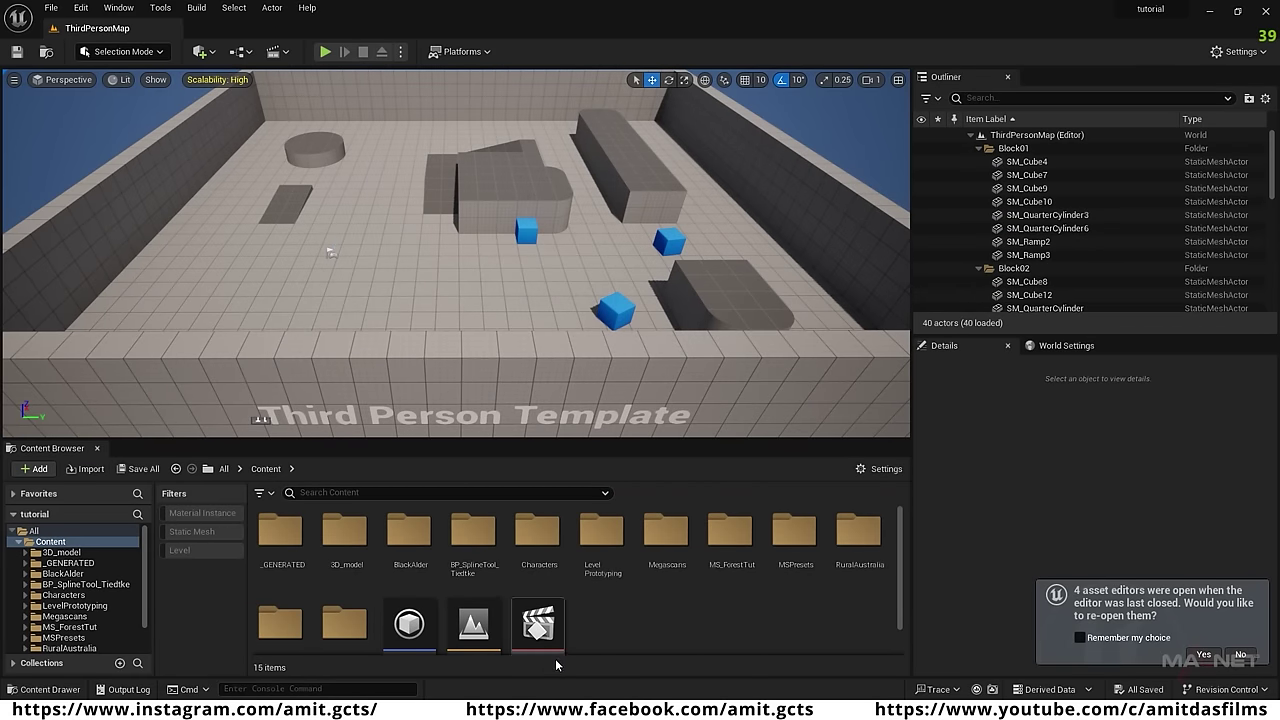
{"action": "scroll", "coordinate": [520, 625], "scroll_direction": "down", "scroll_amount": 1}
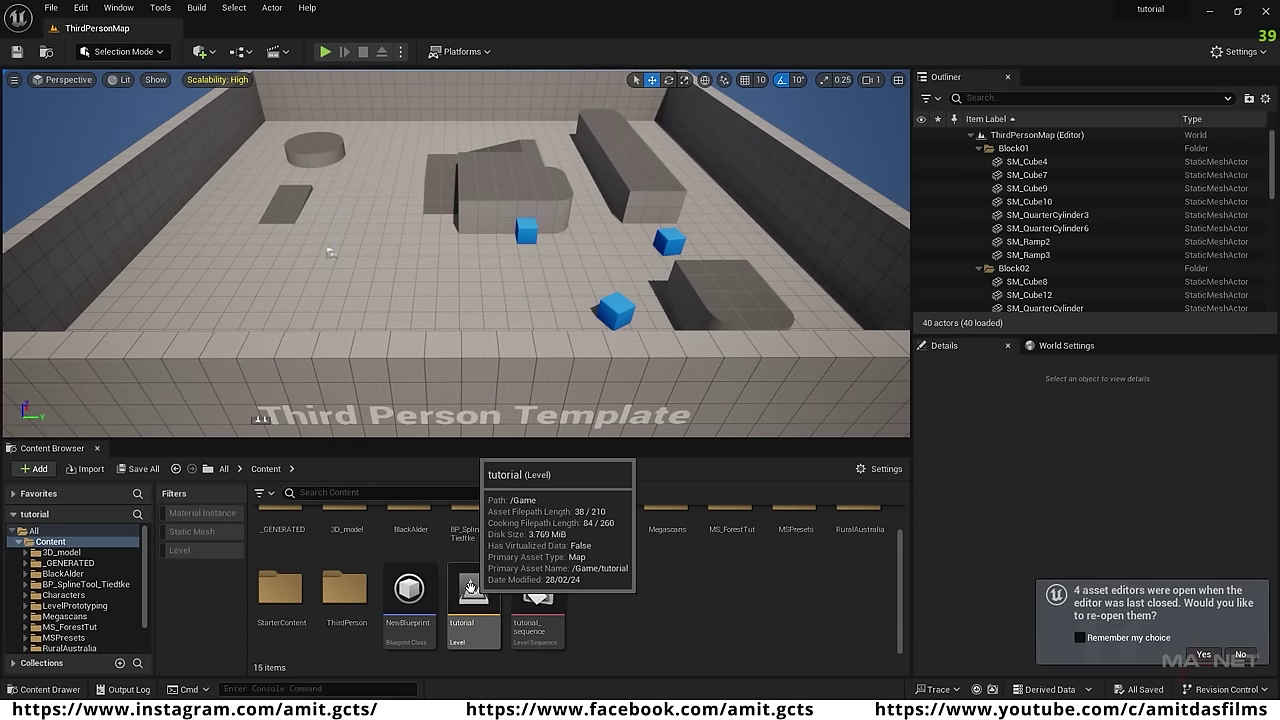
{"action": "double_click", "coordinate": [471, 588]}
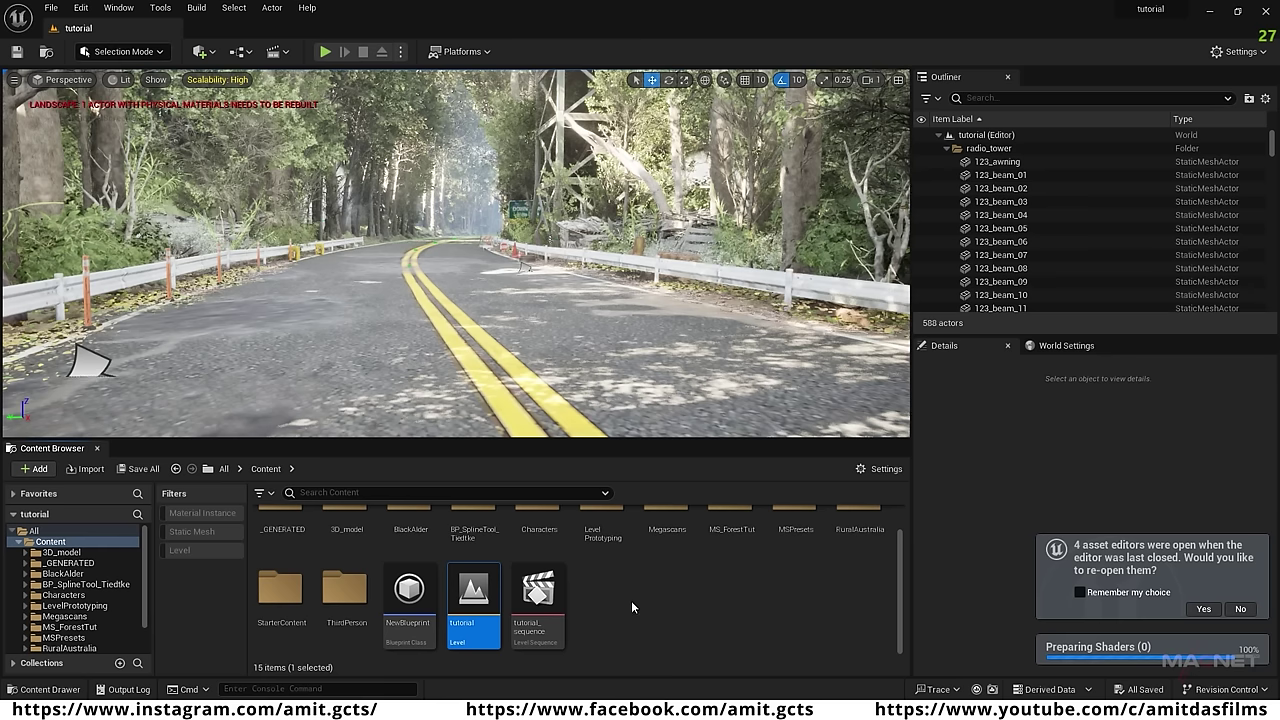
Open tutorial_sequence, view the scene through the CineCameraActor, and scrub through the shot.
{"action": "double_click", "coordinate": [538, 592]}
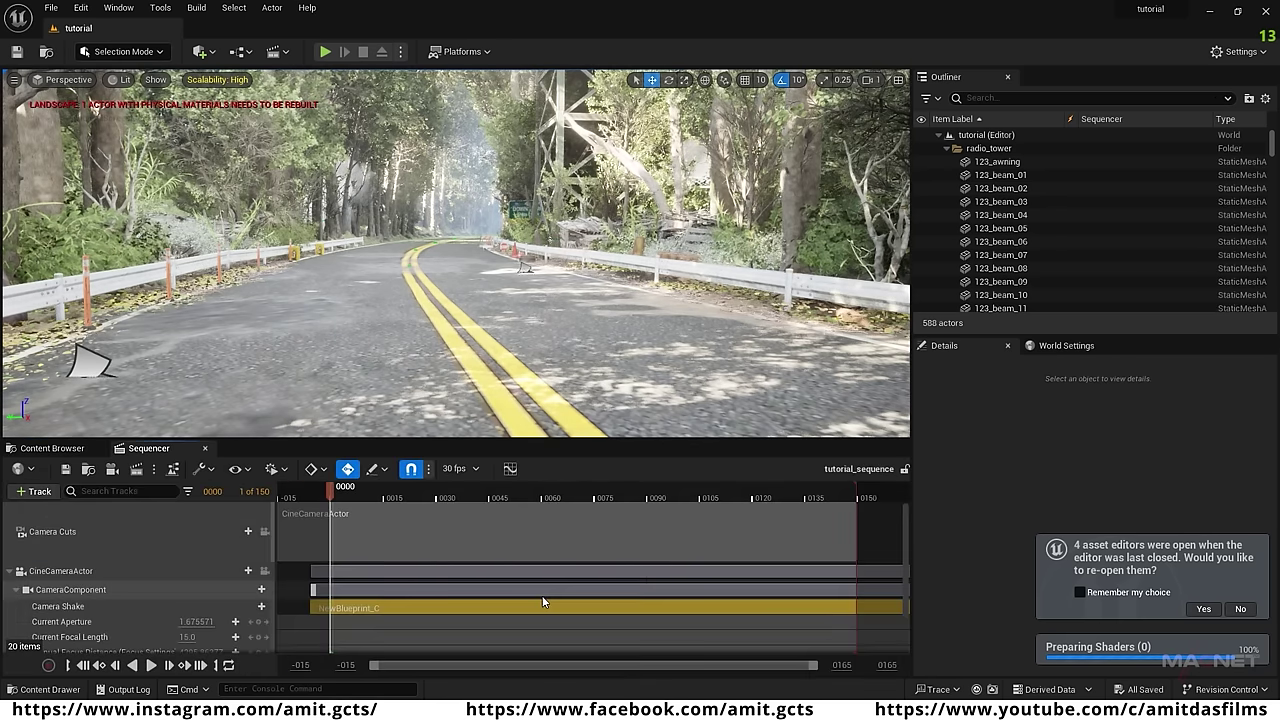
{"action": "left_click", "coordinate": [68, 80]}
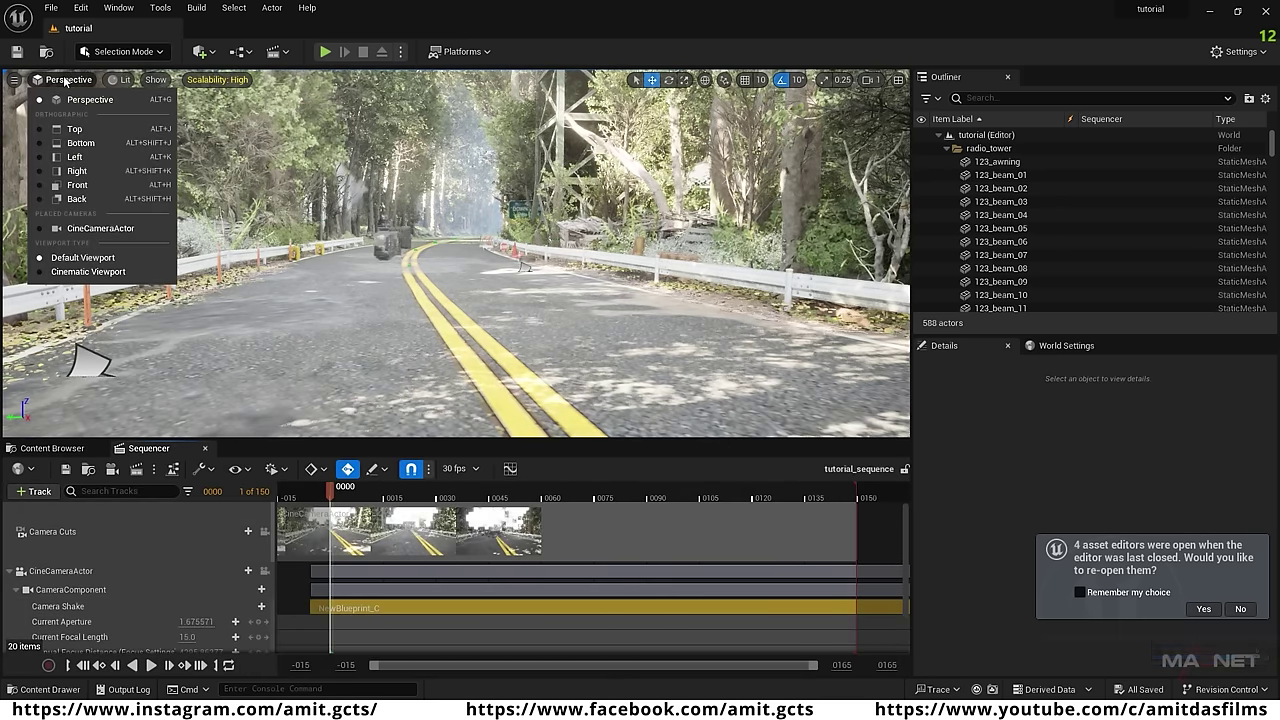
{"action": "left_click", "coordinate": [99, 230]}
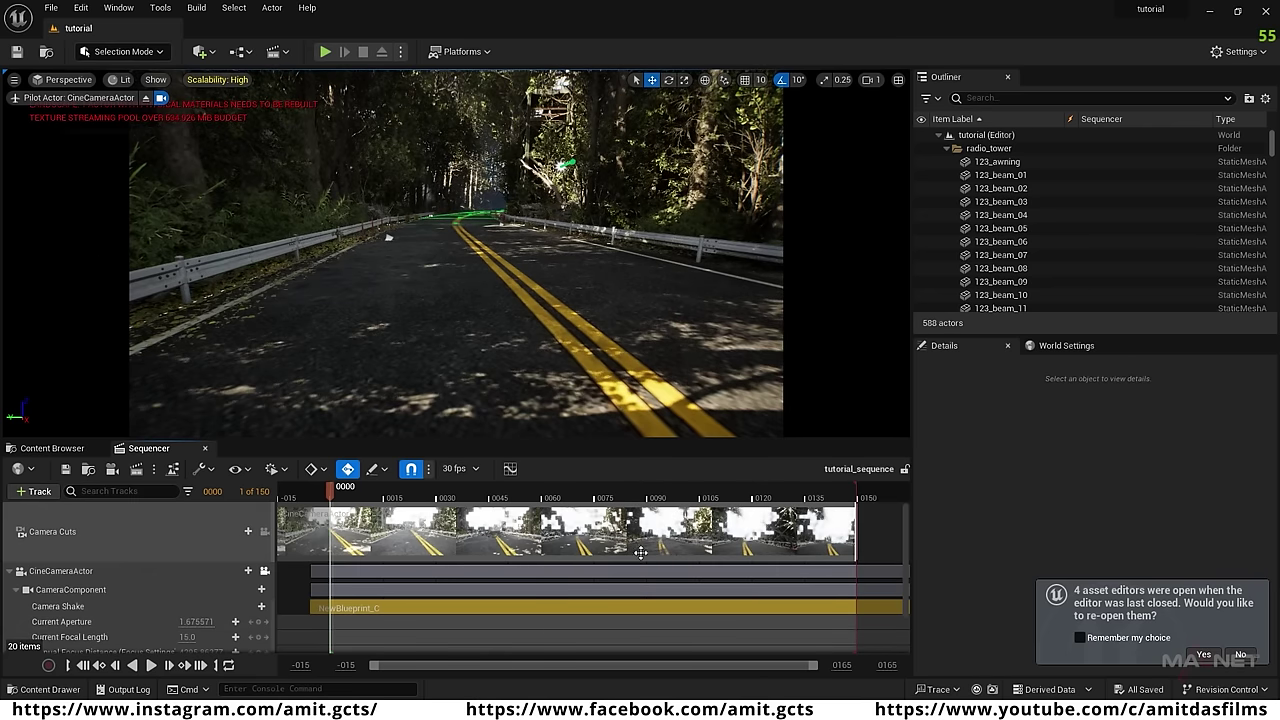
{"action": "left_click_drag", "start_coordinate": [340, 494], "coordinate": [743, 500]}
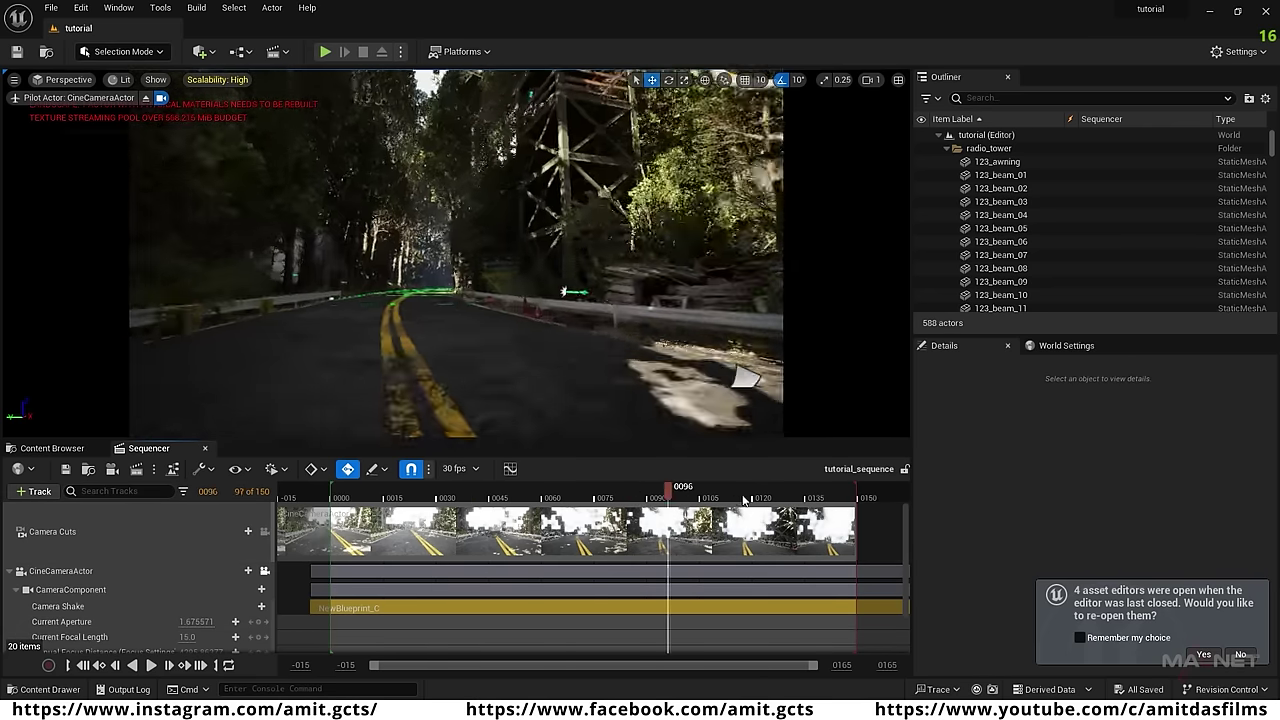
{"action": "left_click", "coordinate": [480, 497]}
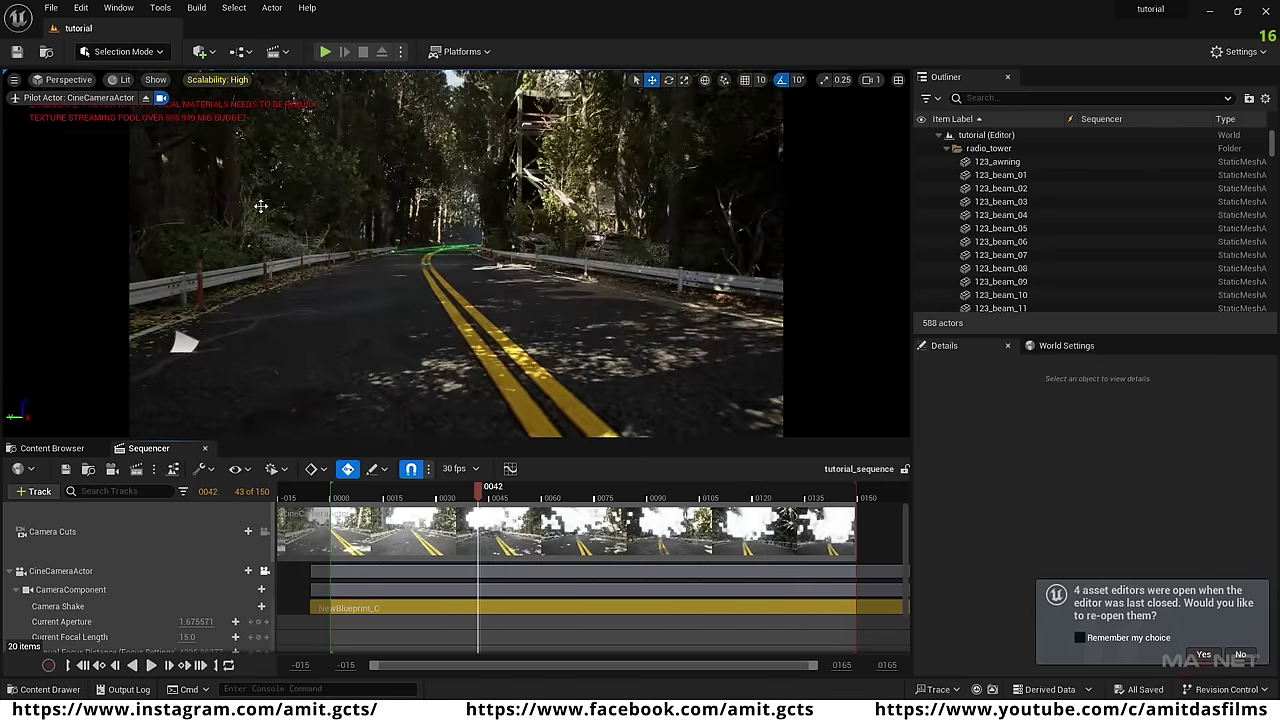
Open Movie Render Queue and add tutorial_sequence as a render job.
{"action": "left_click", "coordinate": [119, 8]}
{"action": "mouse_move", "coordinate": [140, 44]}
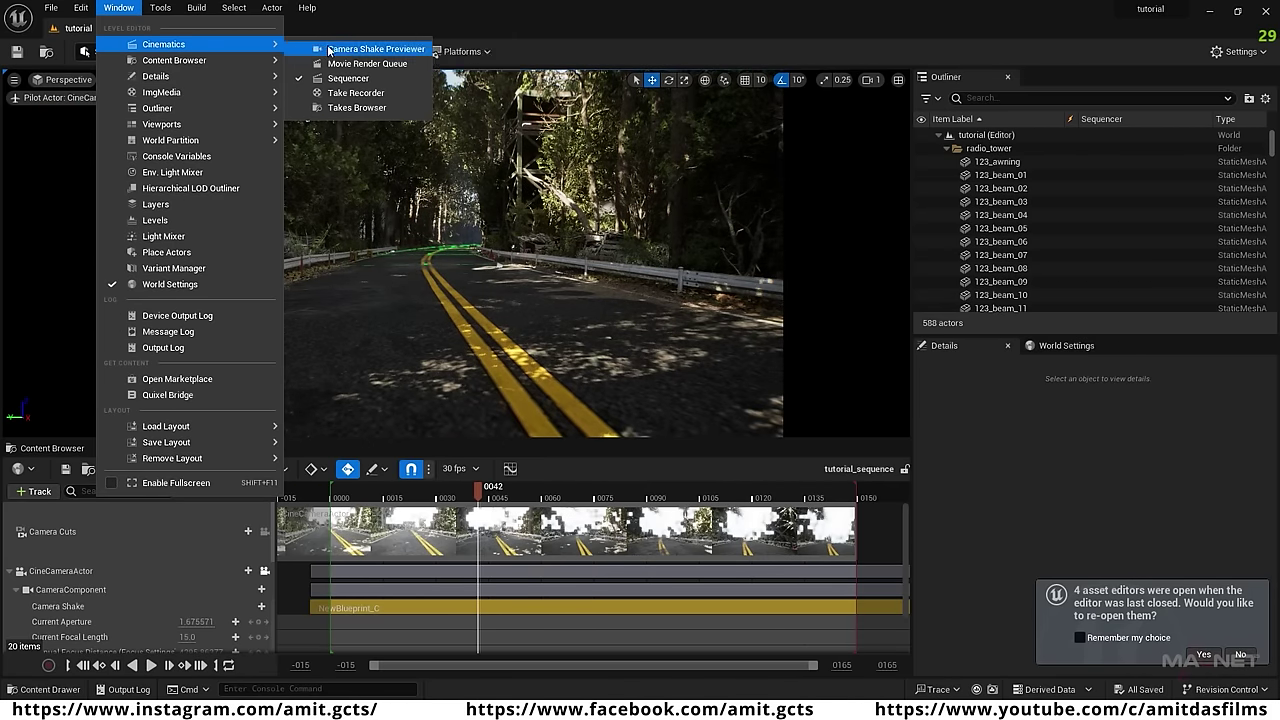
{"action": "left_click", "coordinate": [367, 64]}
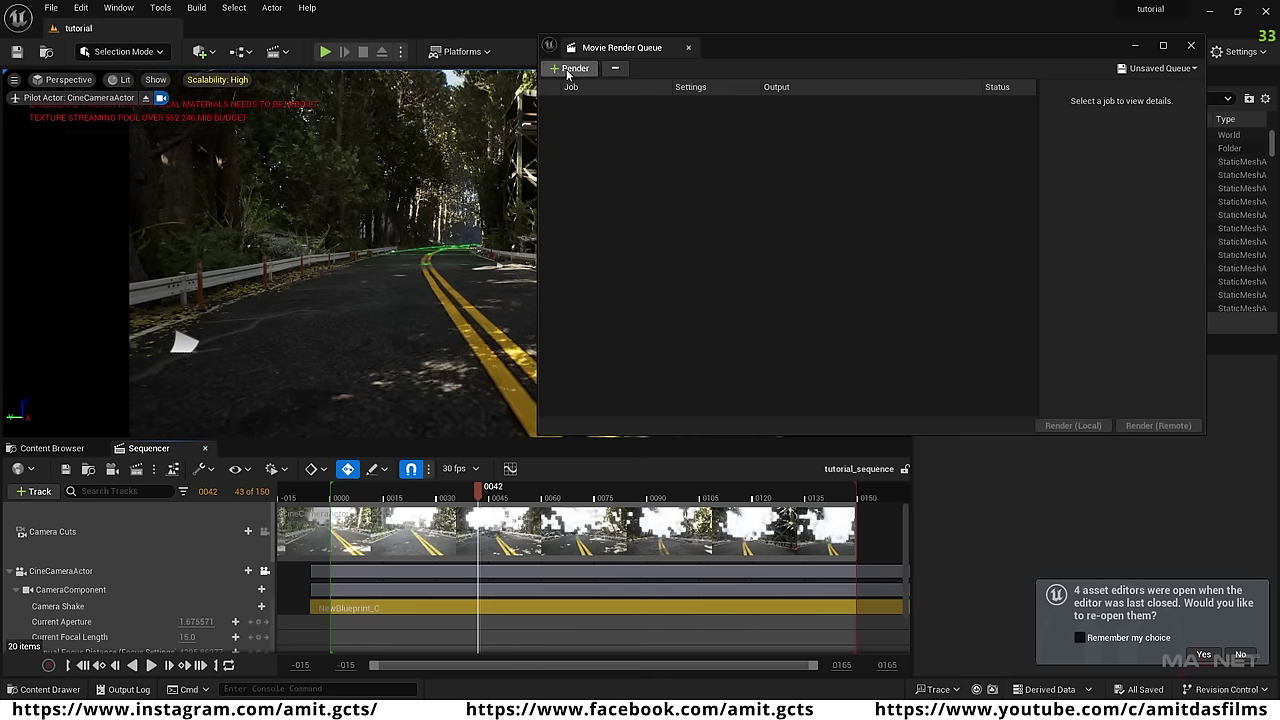
{"action": "left_click", "coordinate": [569, 69]}
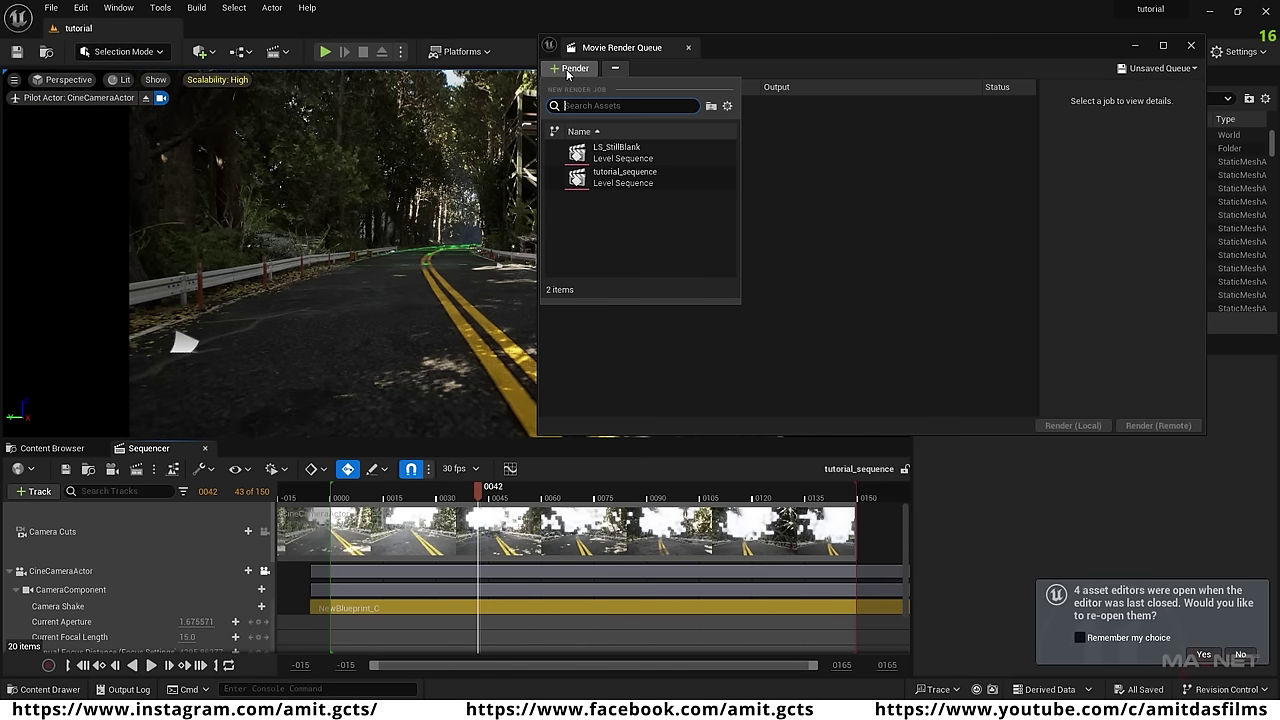
{"action": "left_click", "coordinate": [631, 178]}
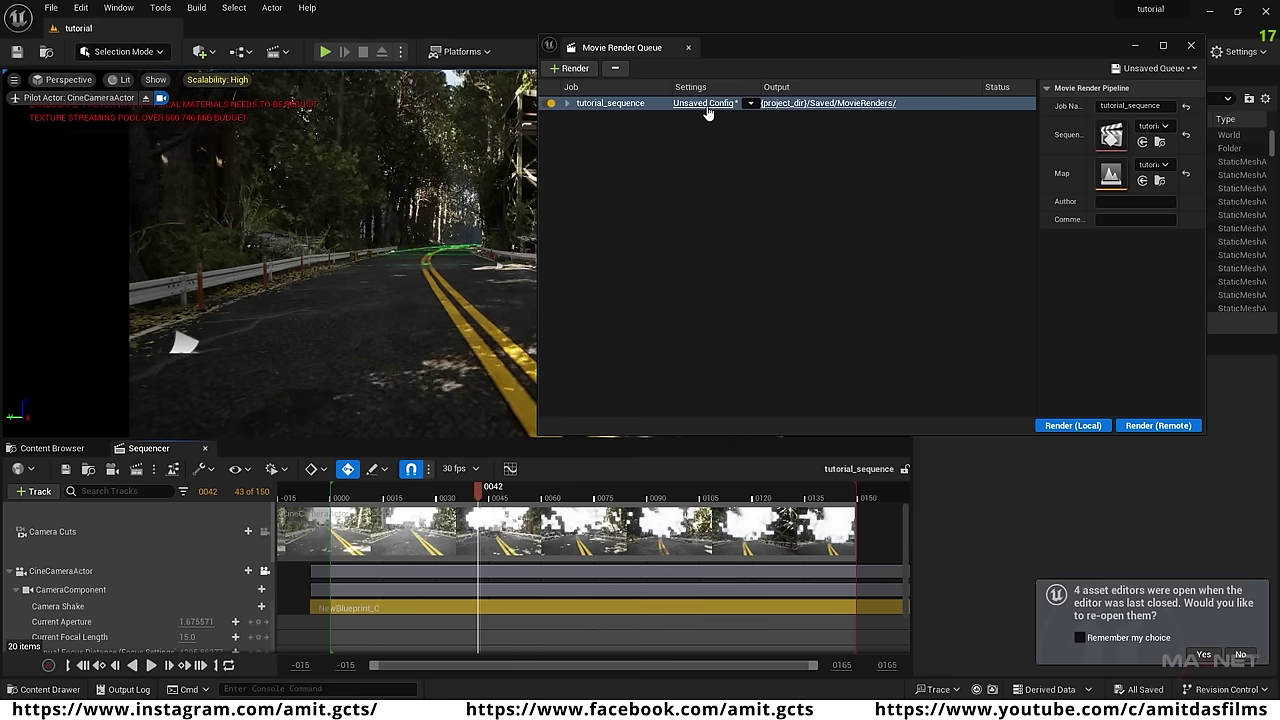
Open the tutorial_sequence job's render configuration and remove the .jpg Sequence [8bit] export.
{"action": "left_click", "coordinate": [706, 106]}
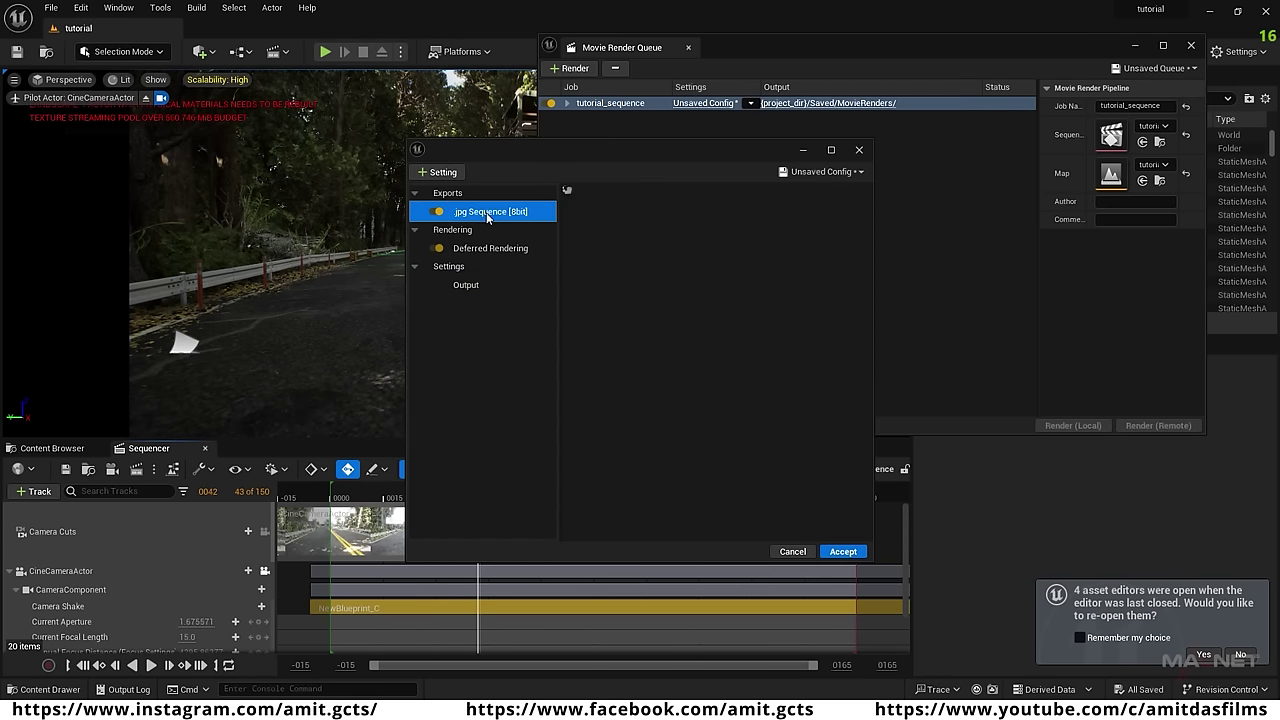
{"action": "left_click", "coordinate": [486, 212]}
{"action": "key", "text": "Delete"}
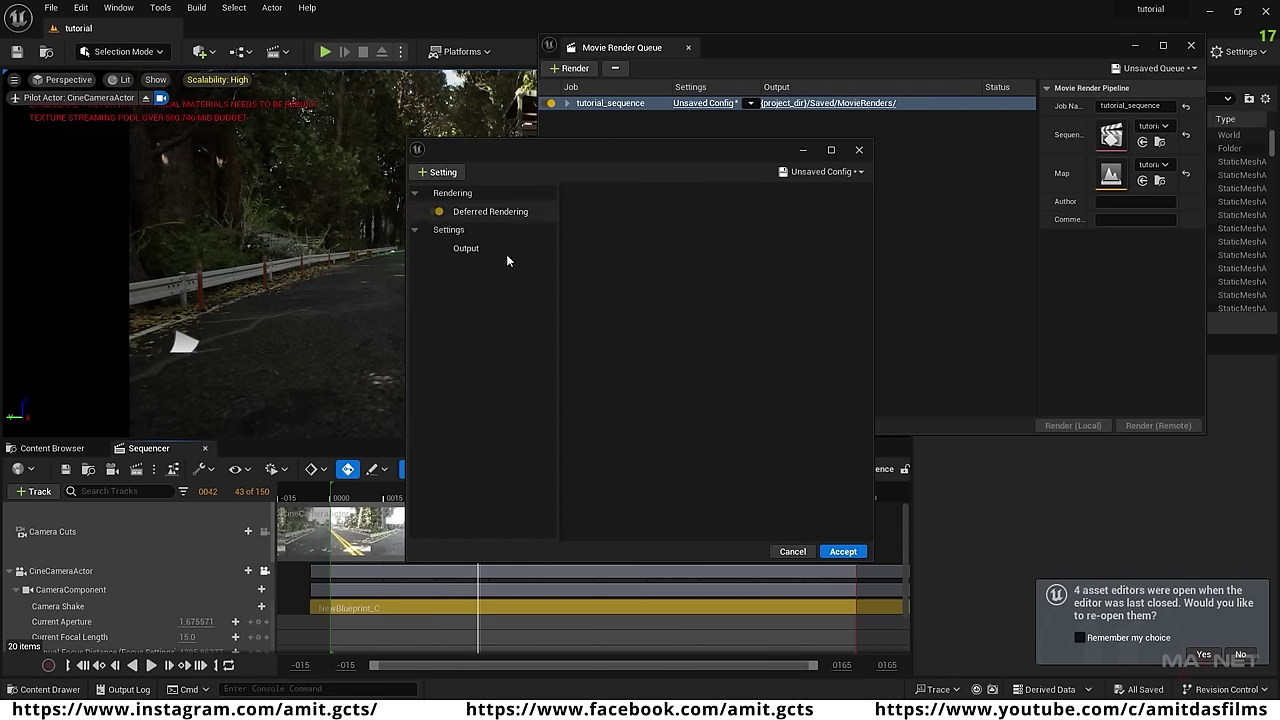
Add an Anti-aliasing setting with temporal sample count 32, method override None, camera cut for warm up, and rendered warm up frames.
{"action": "left_click", "coordinate": [440, 172]}
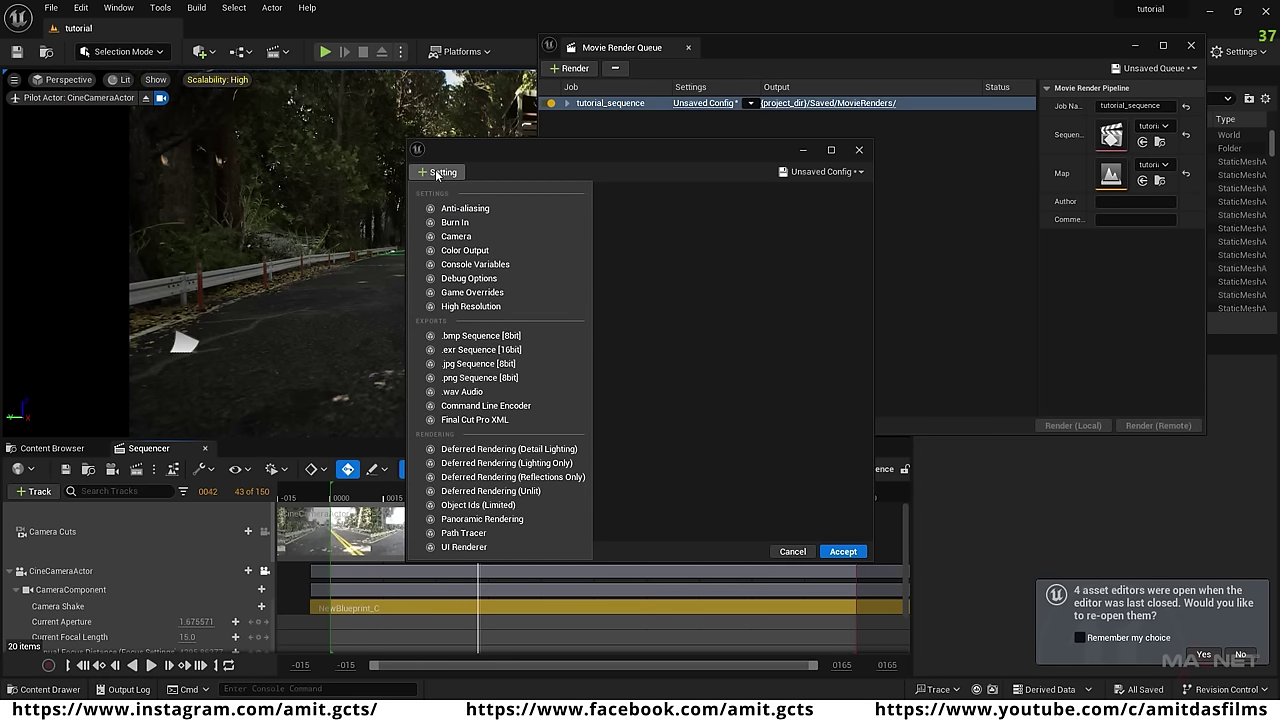
{"action": "left_click", "coordinate": [460, 208]}
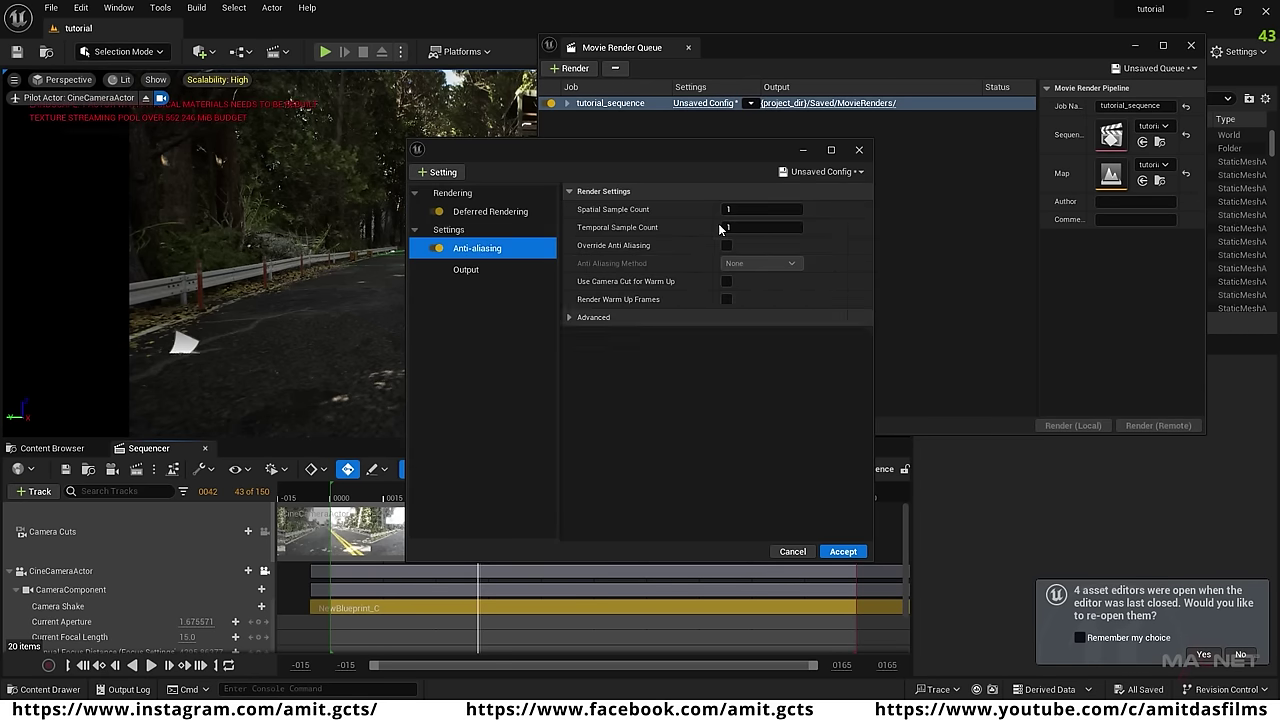
{"action": "left_click", "coordinate": [729, 227]}
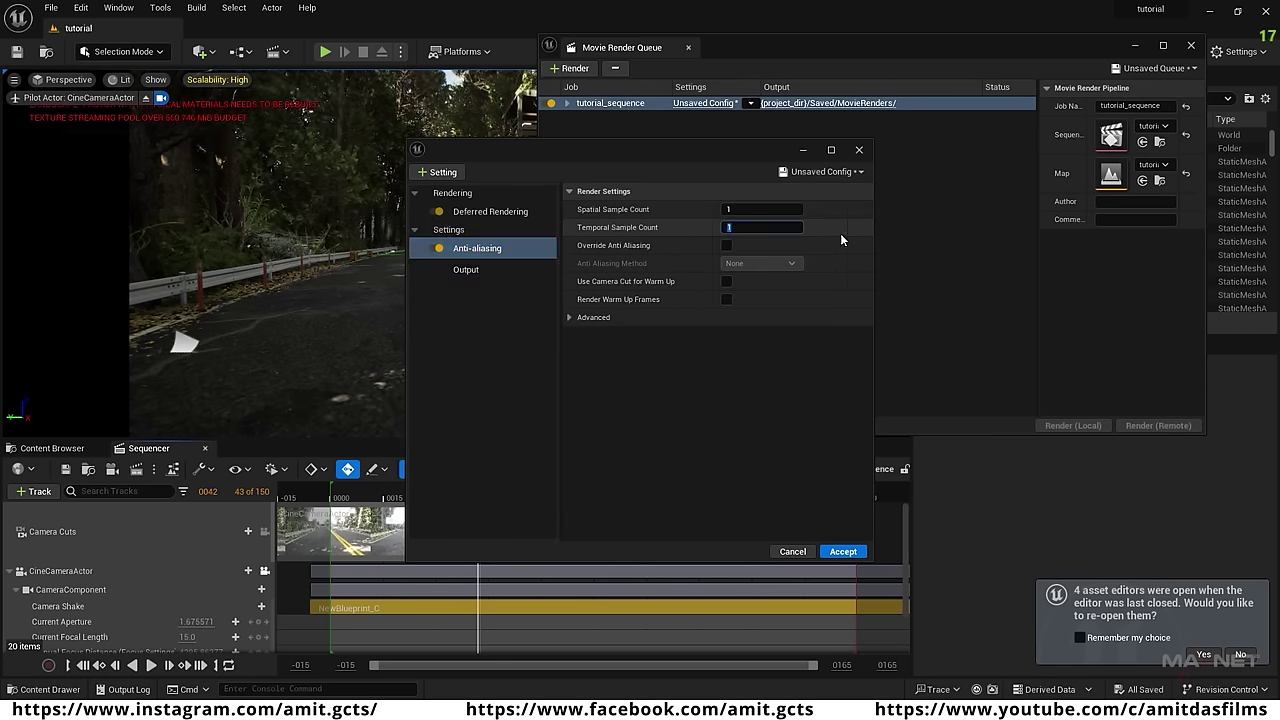
{"action": "type", "text": "32"}
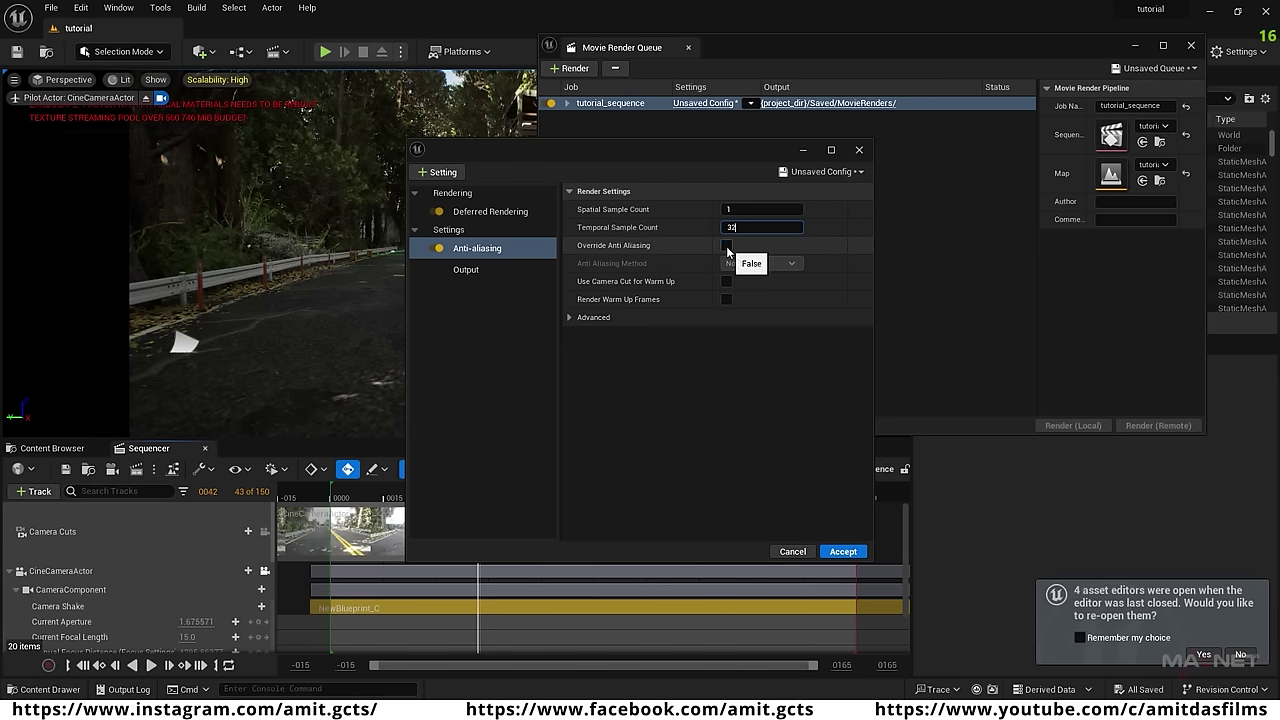
{"action": "left_click", "coordinate": [726, 247]}
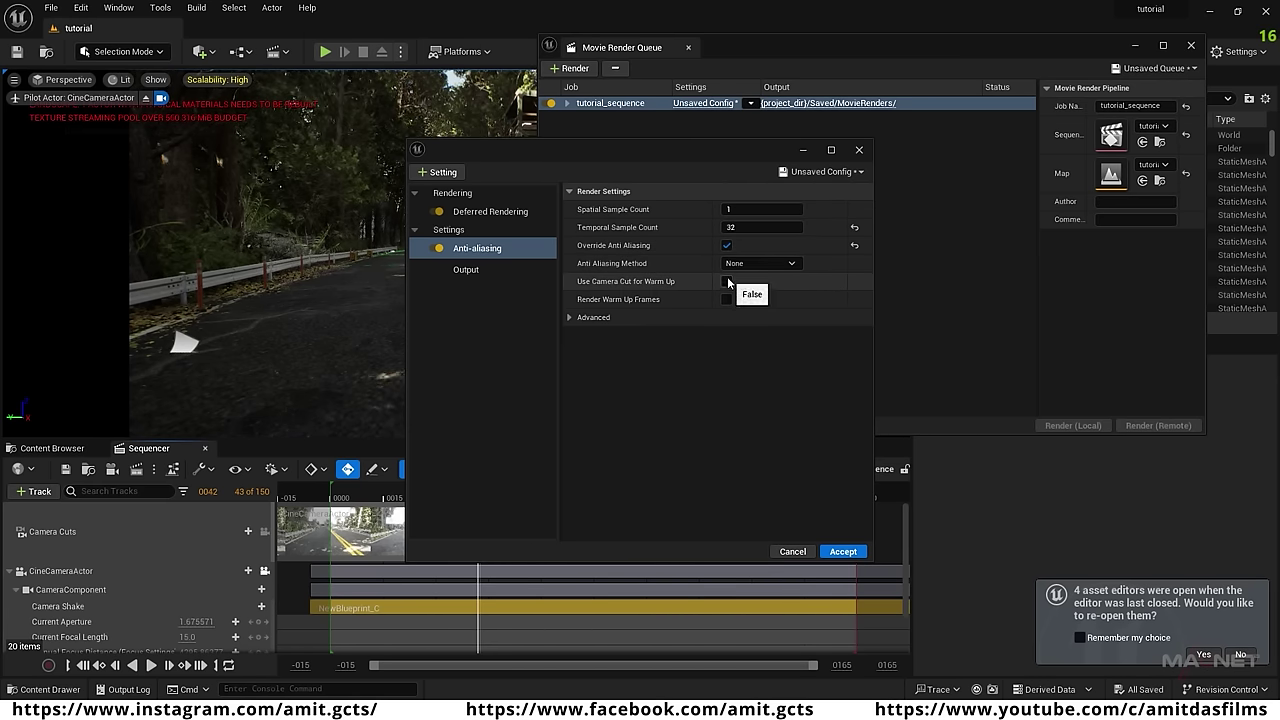
{"action": "left_click", "coordinate": [727, 282]}
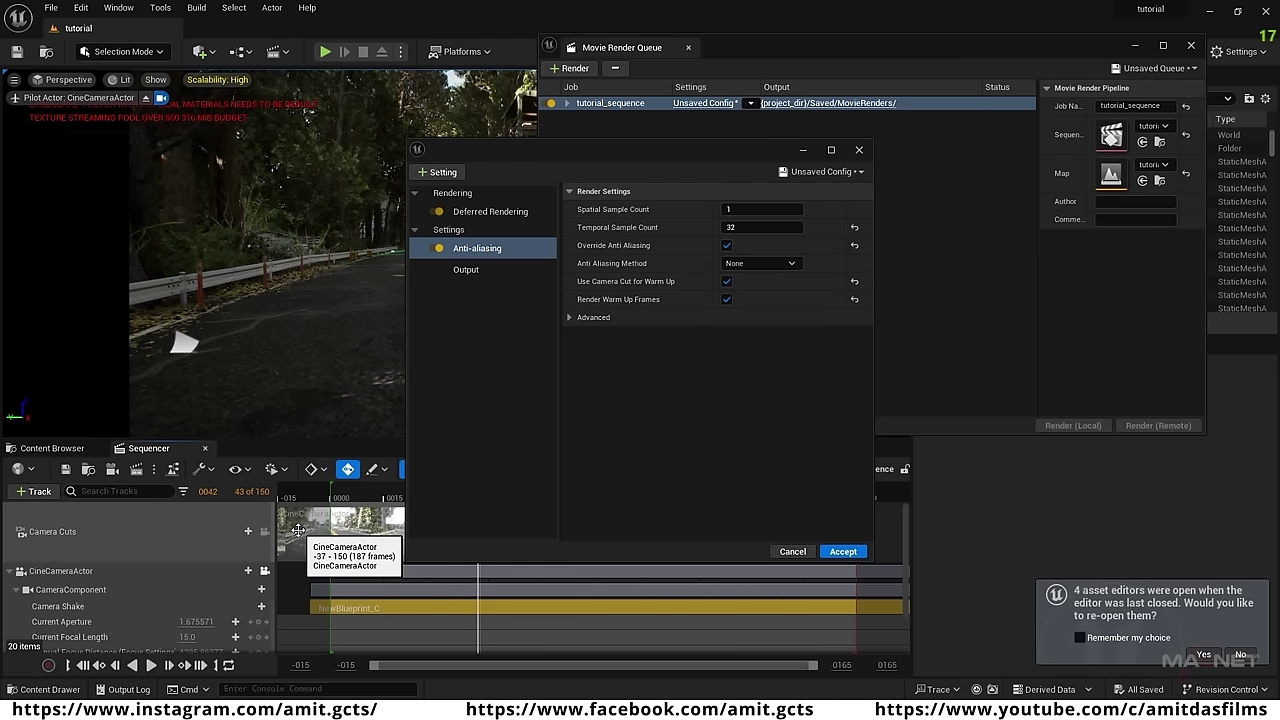
Add a Camera setting to the render configuration and set its shutter timing to Frame Close.
{"action": "left_click", "coordinate": [439, 172]}
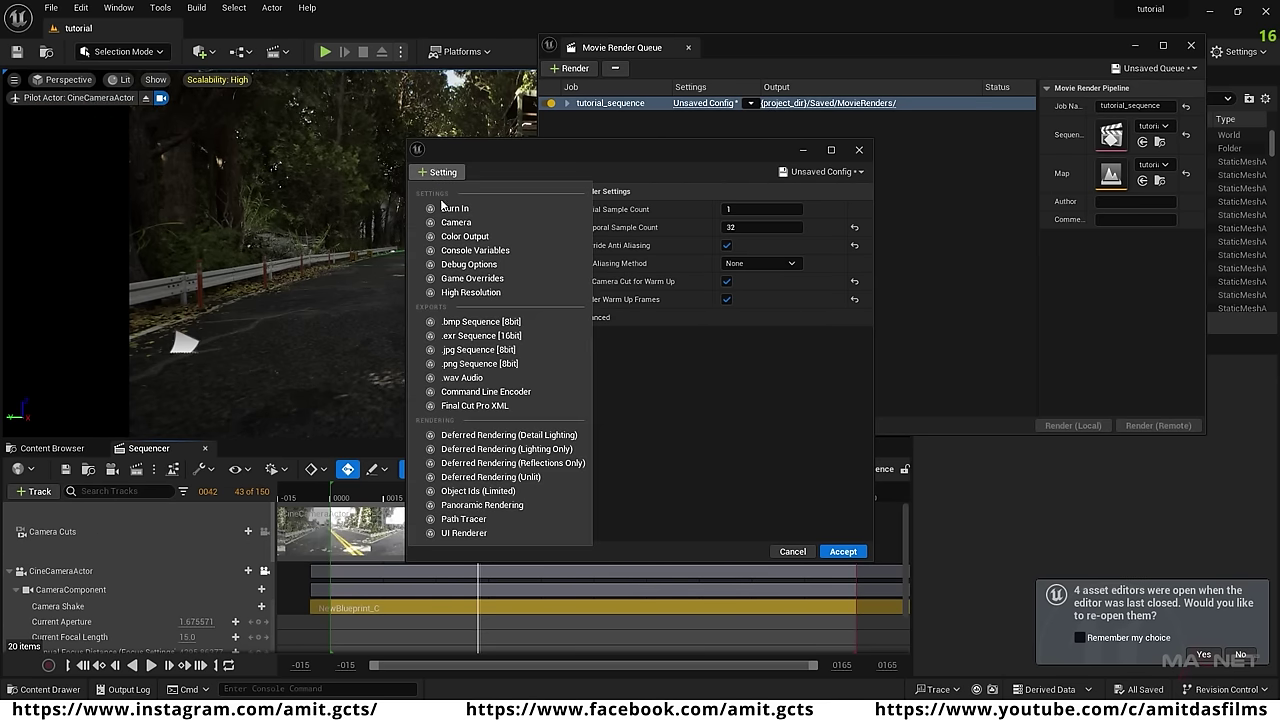
{"action": "left_click", "coordinate": [449, 224]}
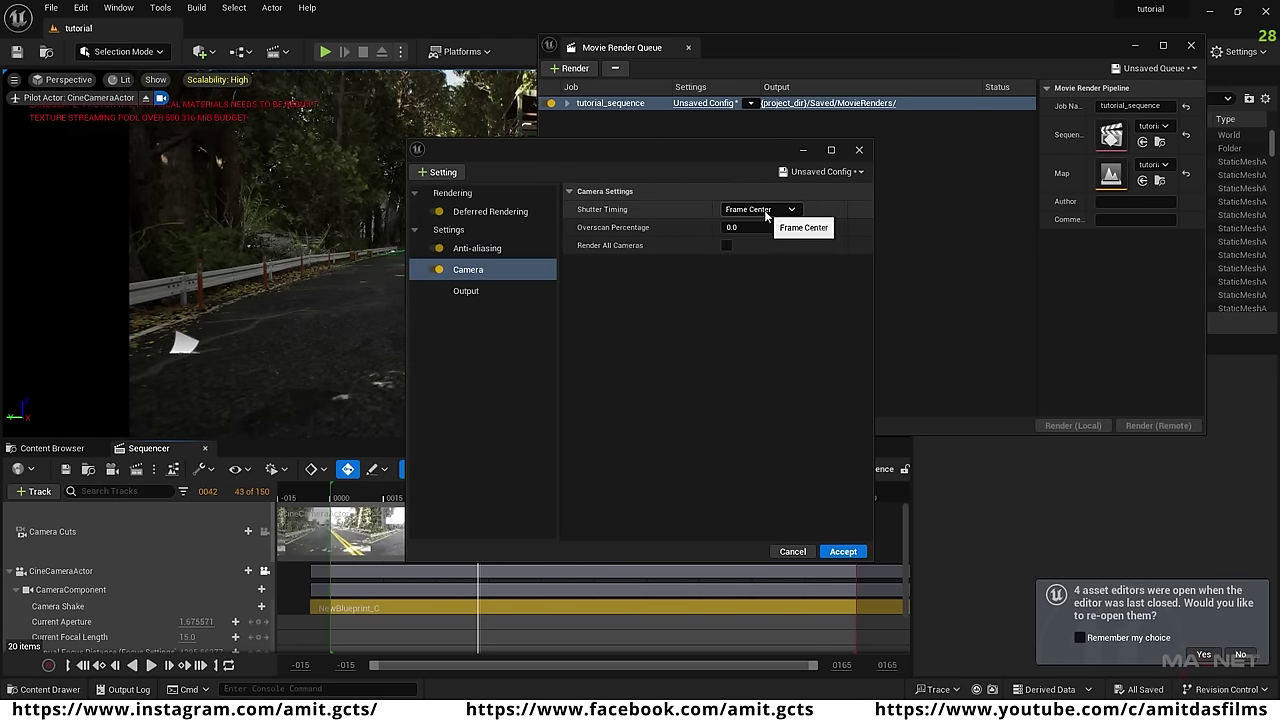
{"action": "left_click", "coordinate": [748, 212]}
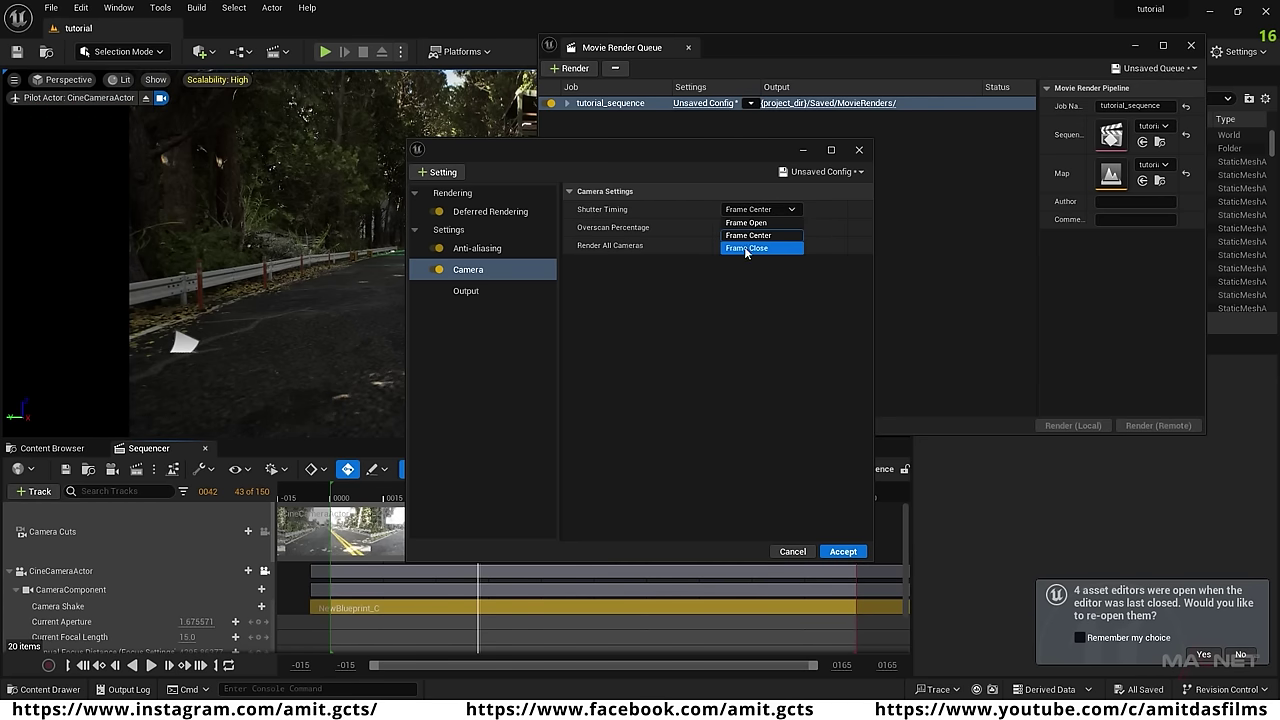
{"action": "left_click", "coordinate": [750, 248]}
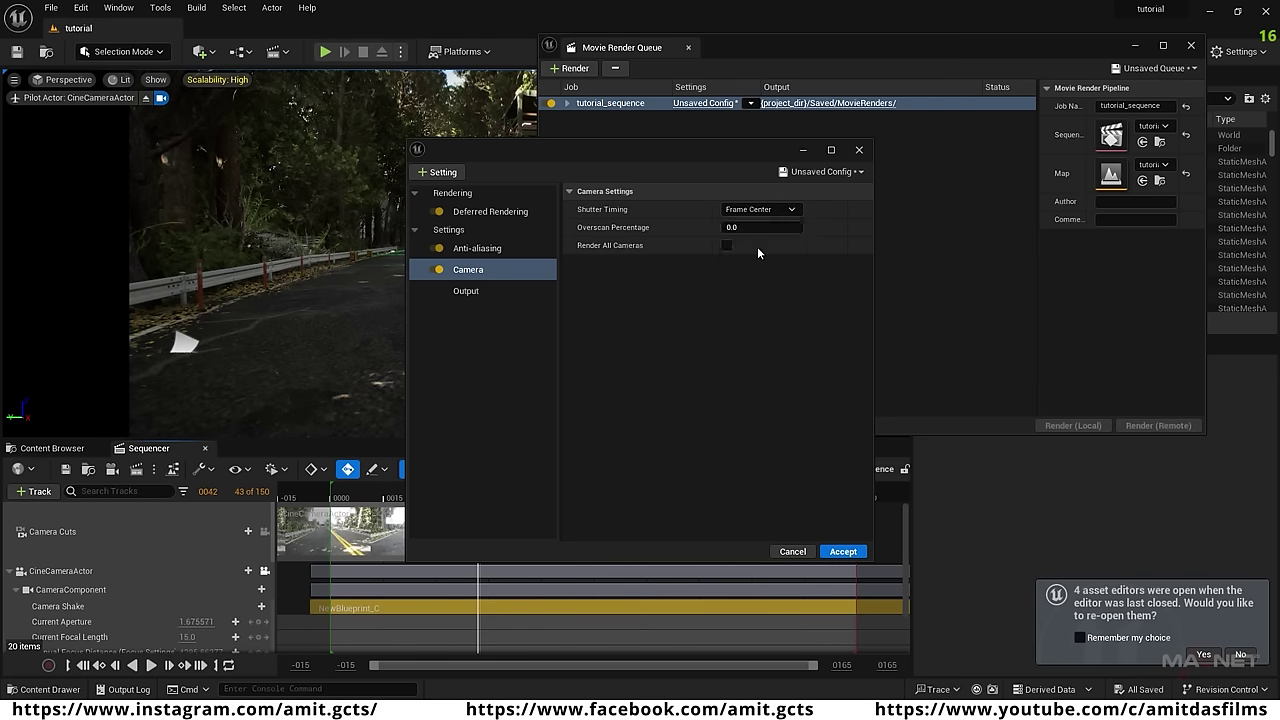
Add Game Overrides and High Resolution settings, enabling Override Sub Surface Scattering for High Resolution.
{"action": "left_click", "coordinate": [438, 174]}
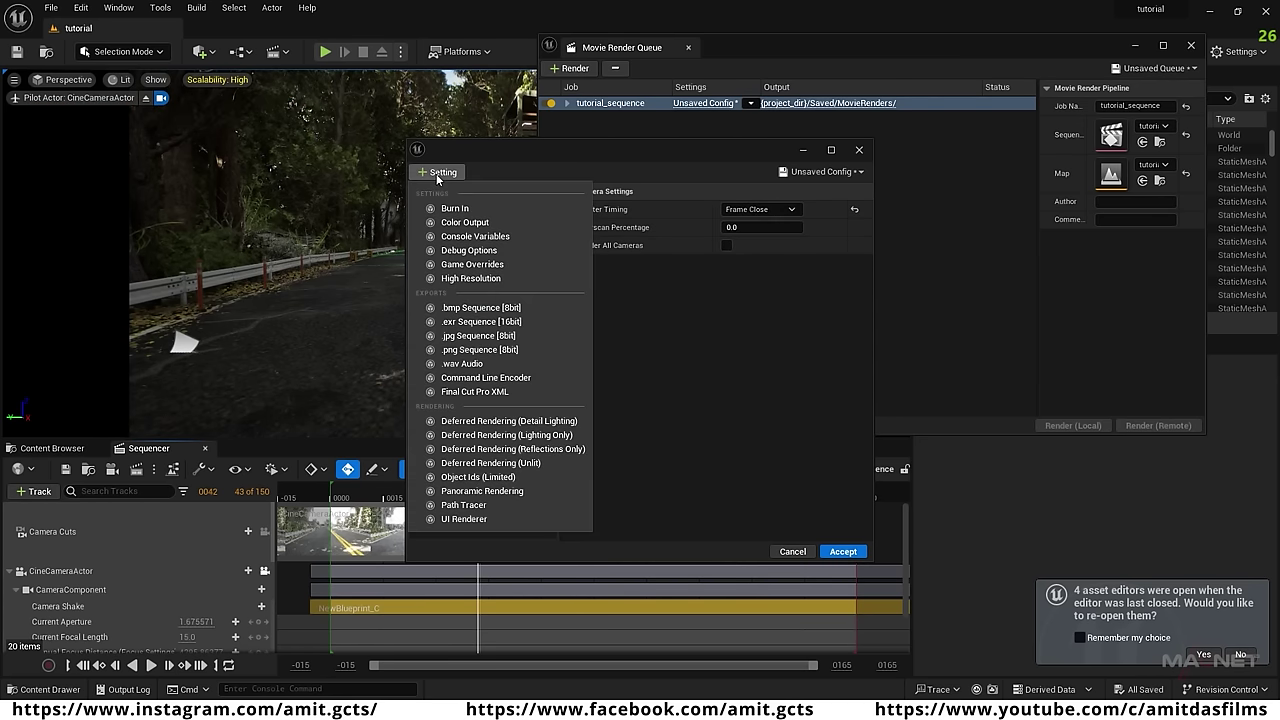
{"action": "left_click", "coordinate": [500, 266]}
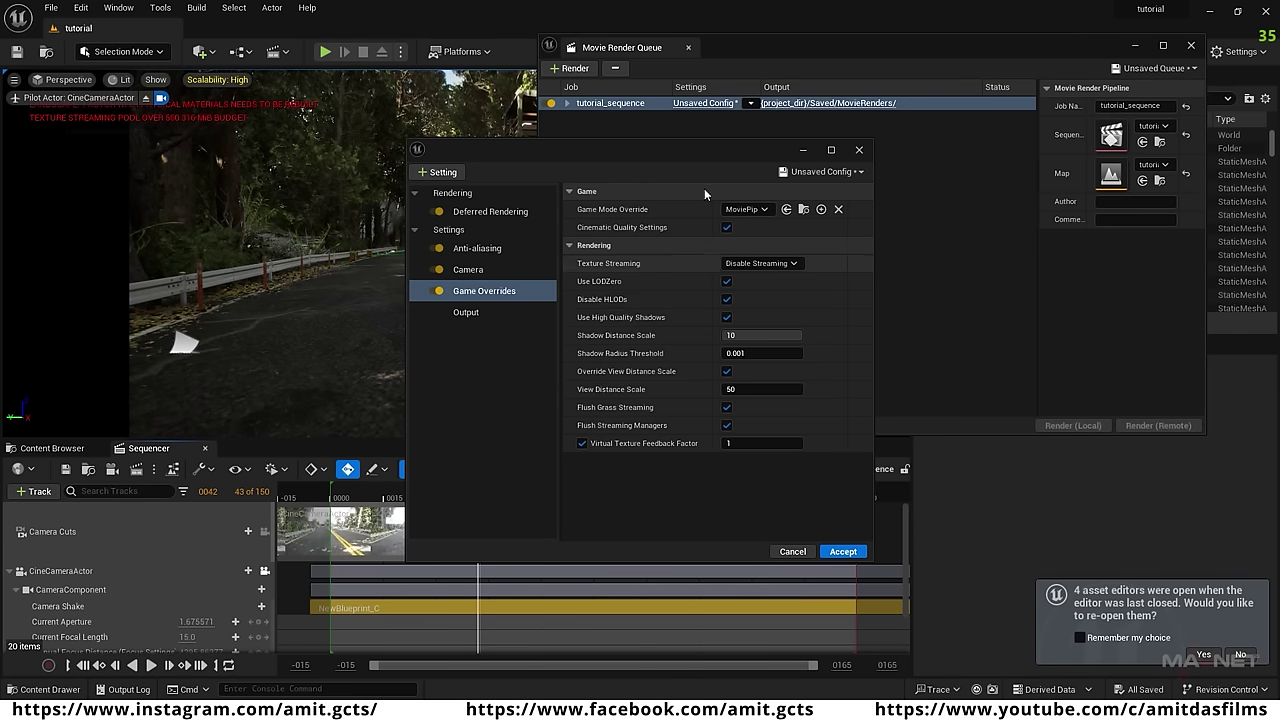
{"action": "left_click", "coordinate": [436, 173]}
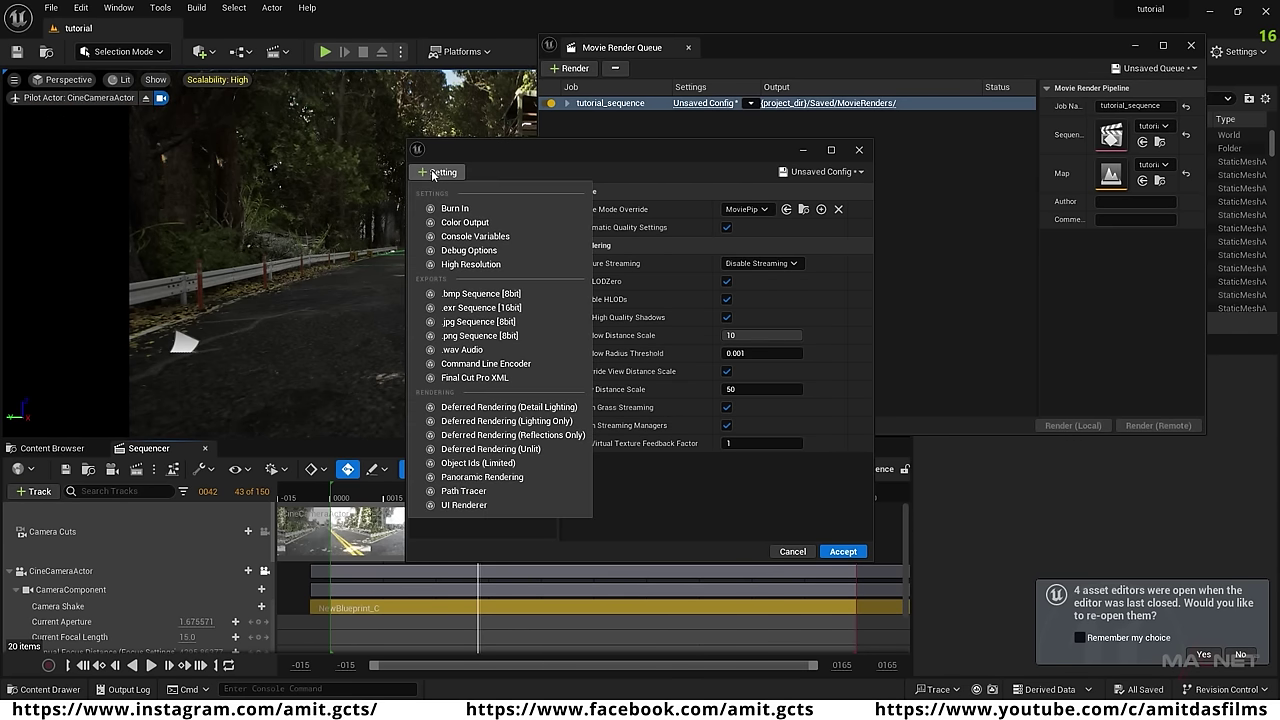
{"action": "left_click", "coordinate": [470, 264]}
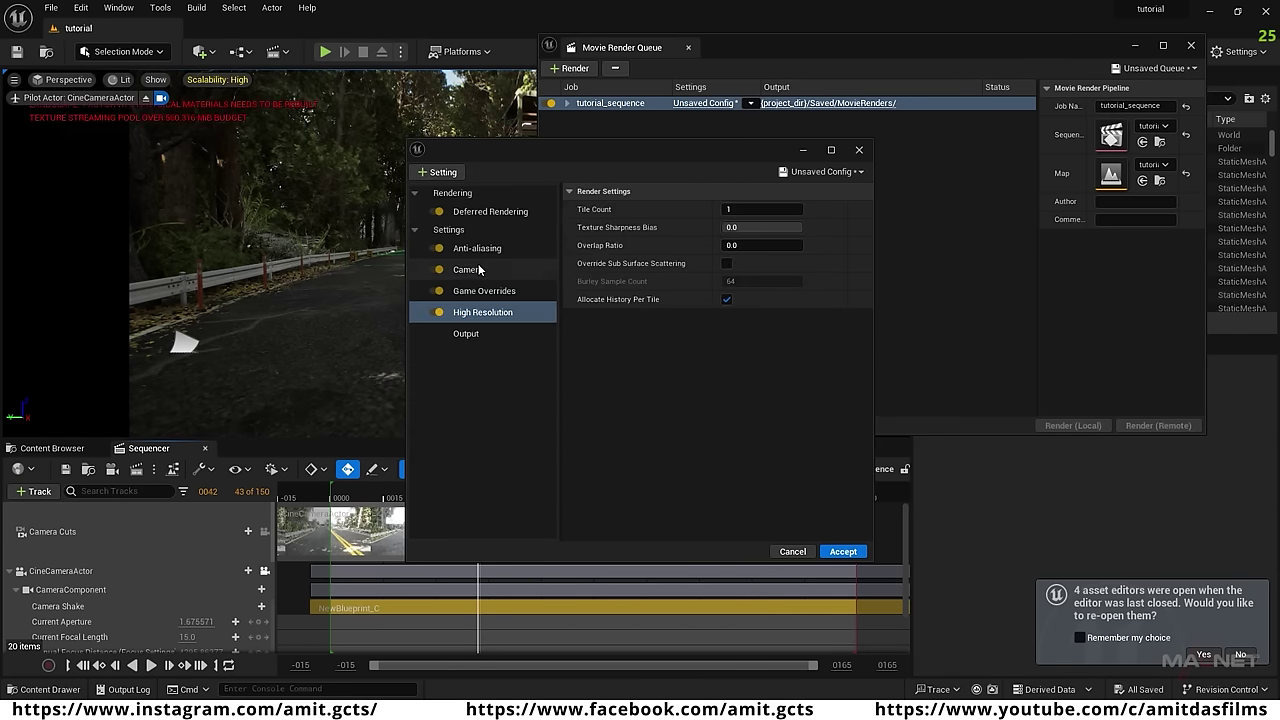
{"action": "left_click", "coordinate": [727, 264]}
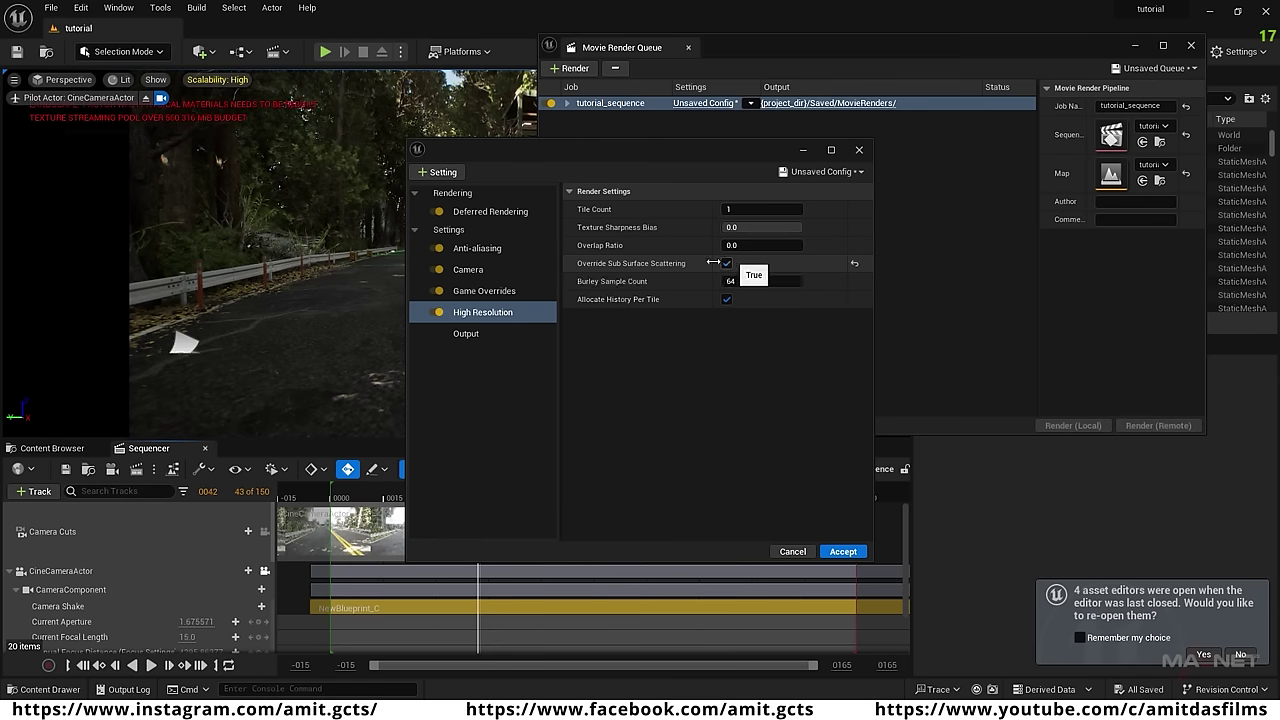
Add an .exr Sequence [16bit] export, and accept the render configuration after reviewing its Output settings.
{"action": "left_click", "coordinate": [438, 172]}
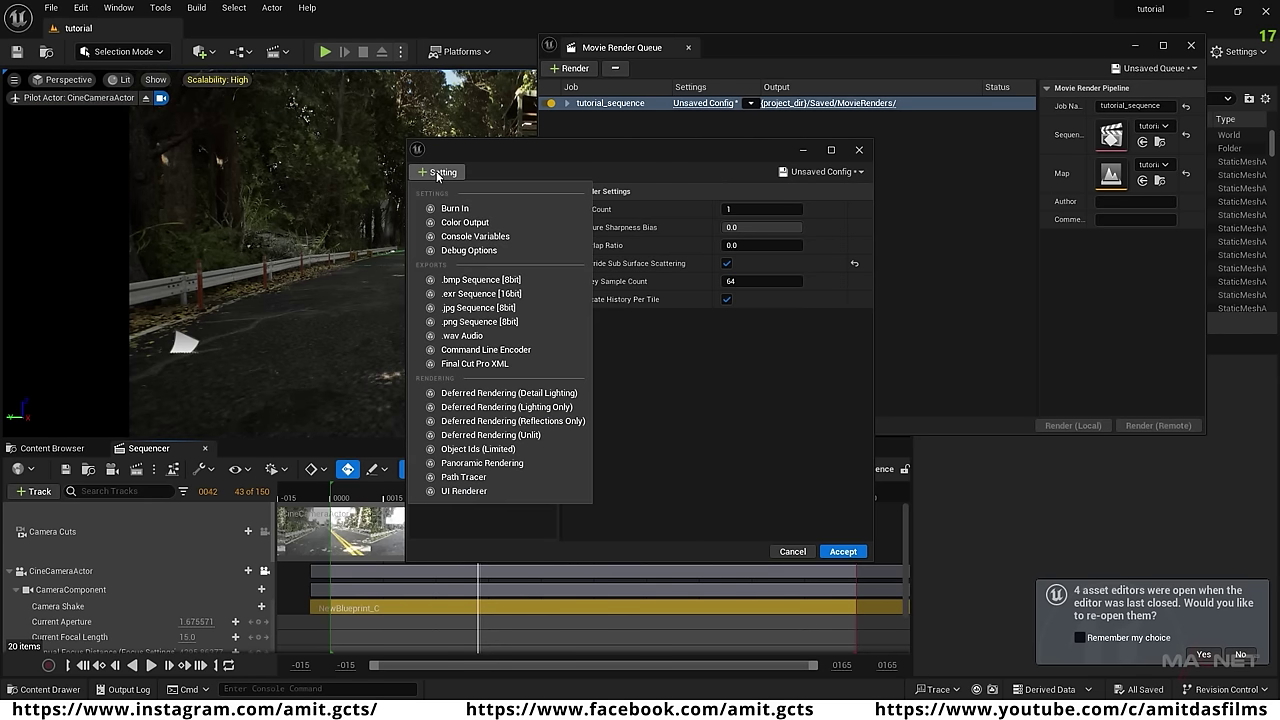
{"action": "left_click", "coordinate": [490, 295]}
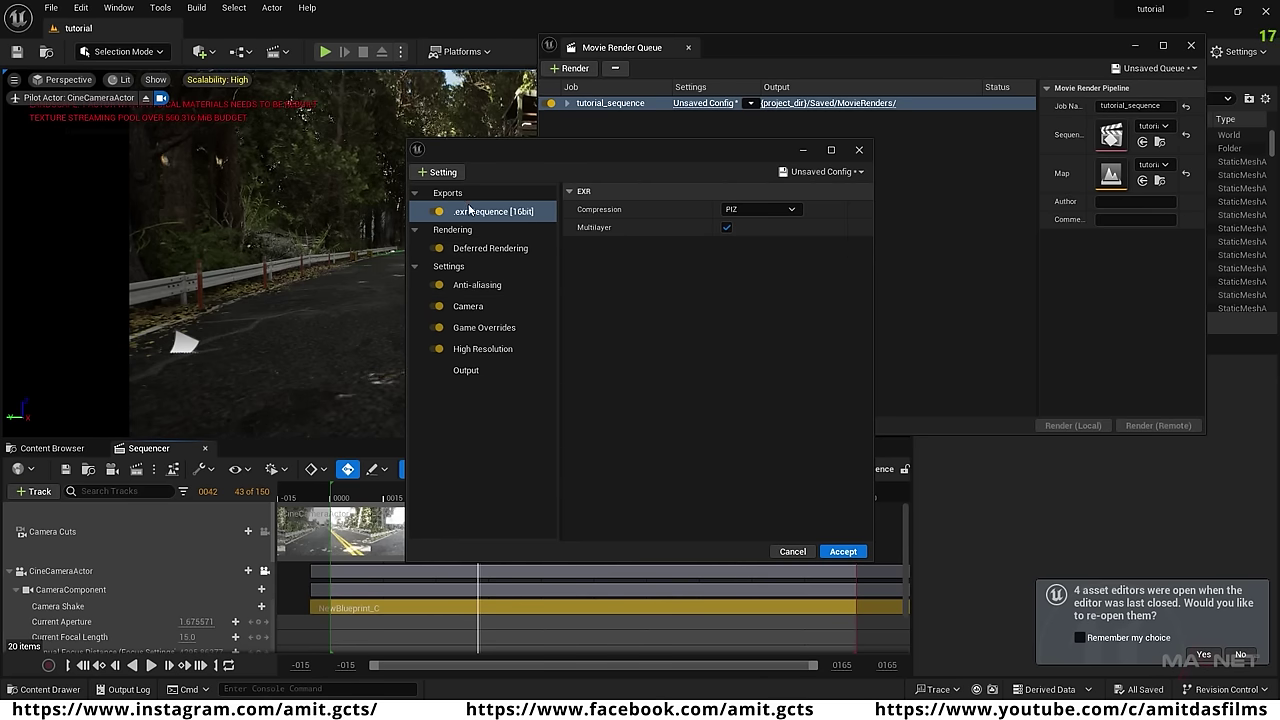
{"action": "left_click", "coordinate": [476, 372]}
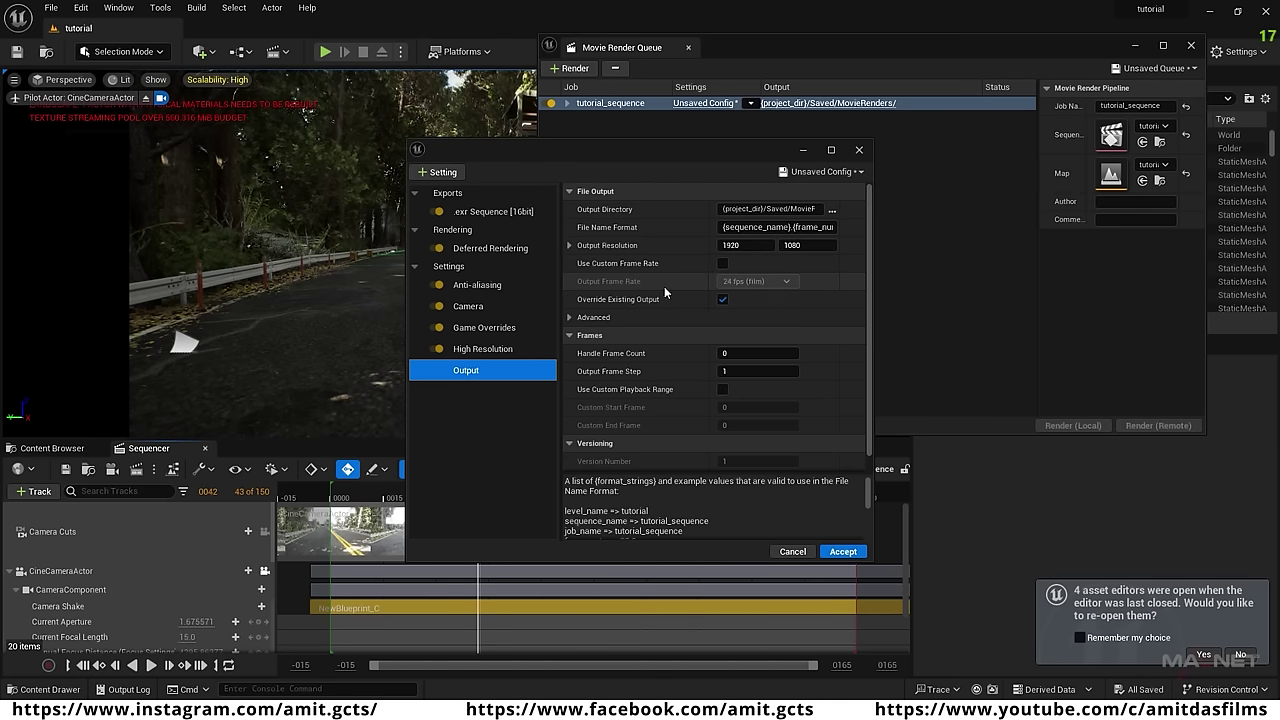
{"action": "left_click_drag", "start_coordinate": [603, 146], "coordinate": [644, 102]}
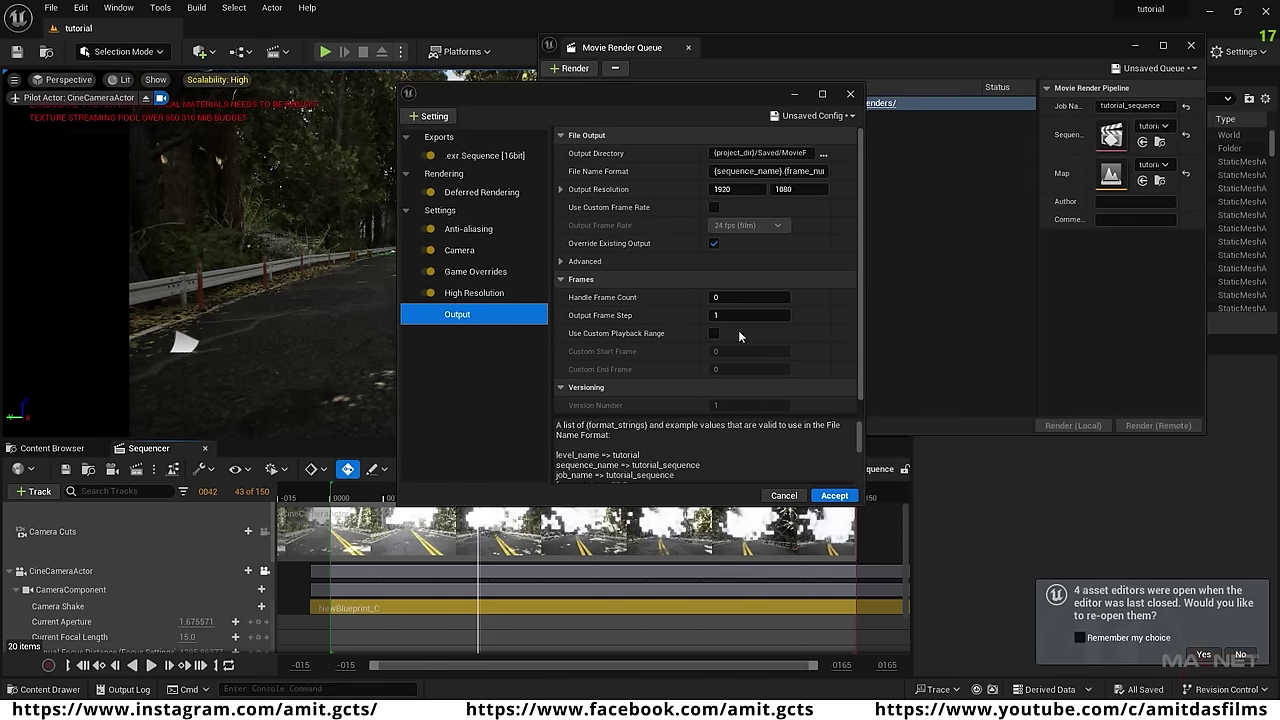
{"action": "left_click", "coordinate": [836, 495]}
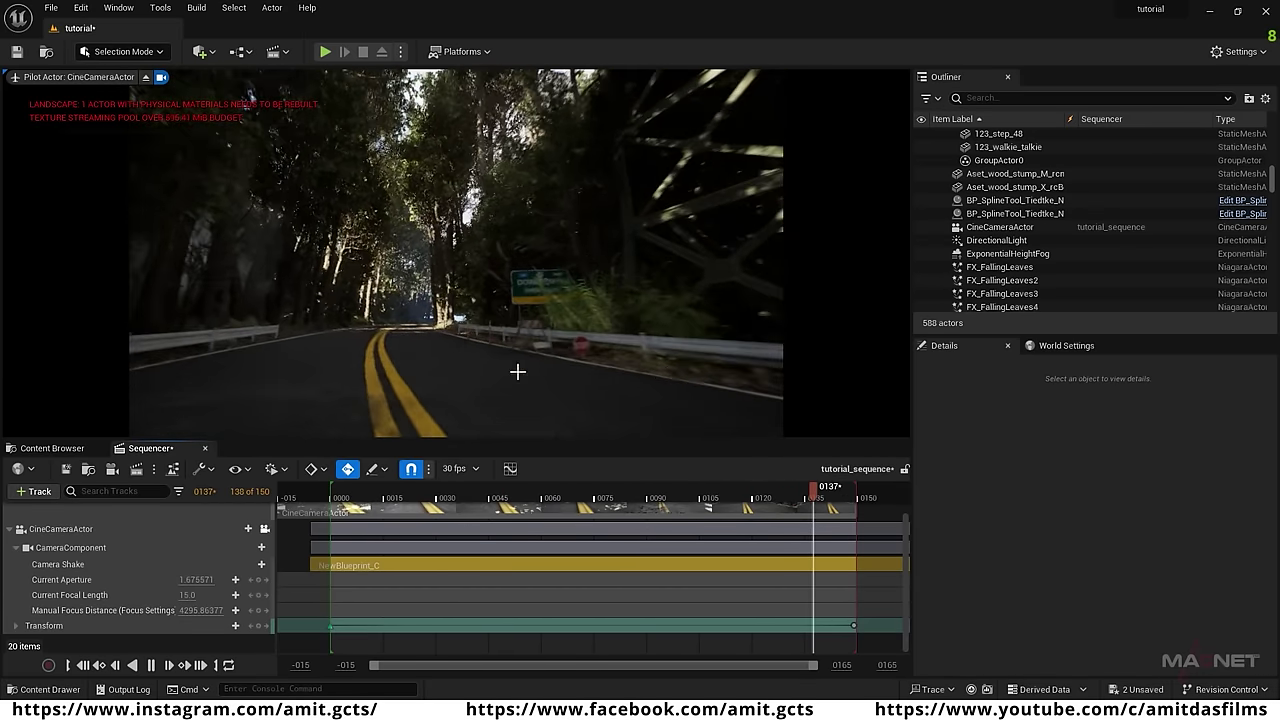
Stop the sequence playback and open the Spline_Tools folder inside BP_SplineTool_Tiedtke.
{"action": "key", "text": "space"}
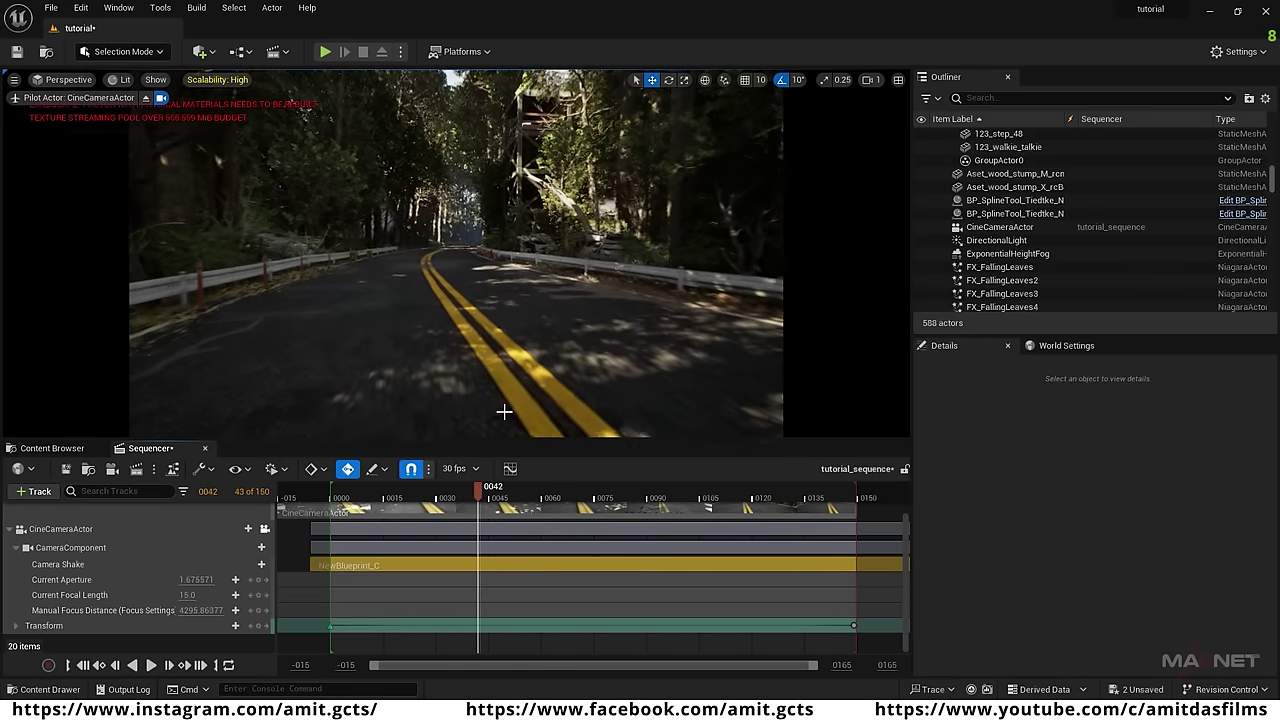
{"action": "left_click", "coordinate": [52, 448]}
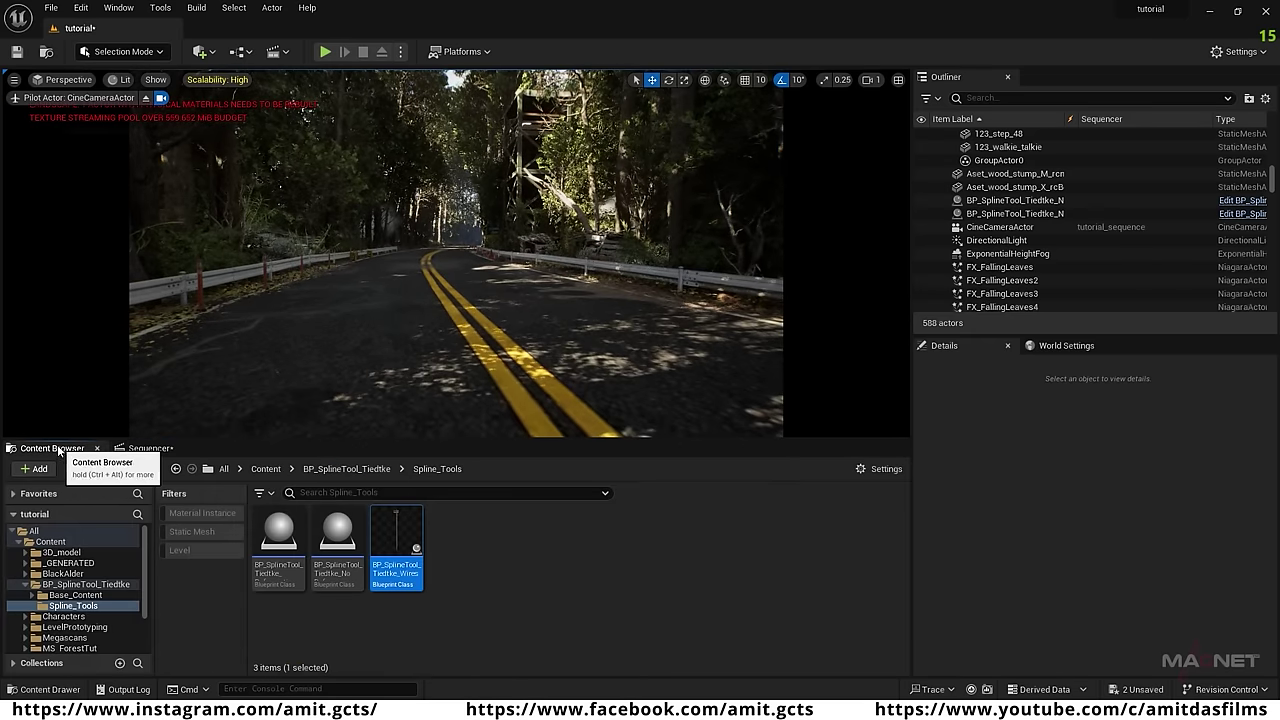
{"action": "left_click", "coordinate": [99, 586]}
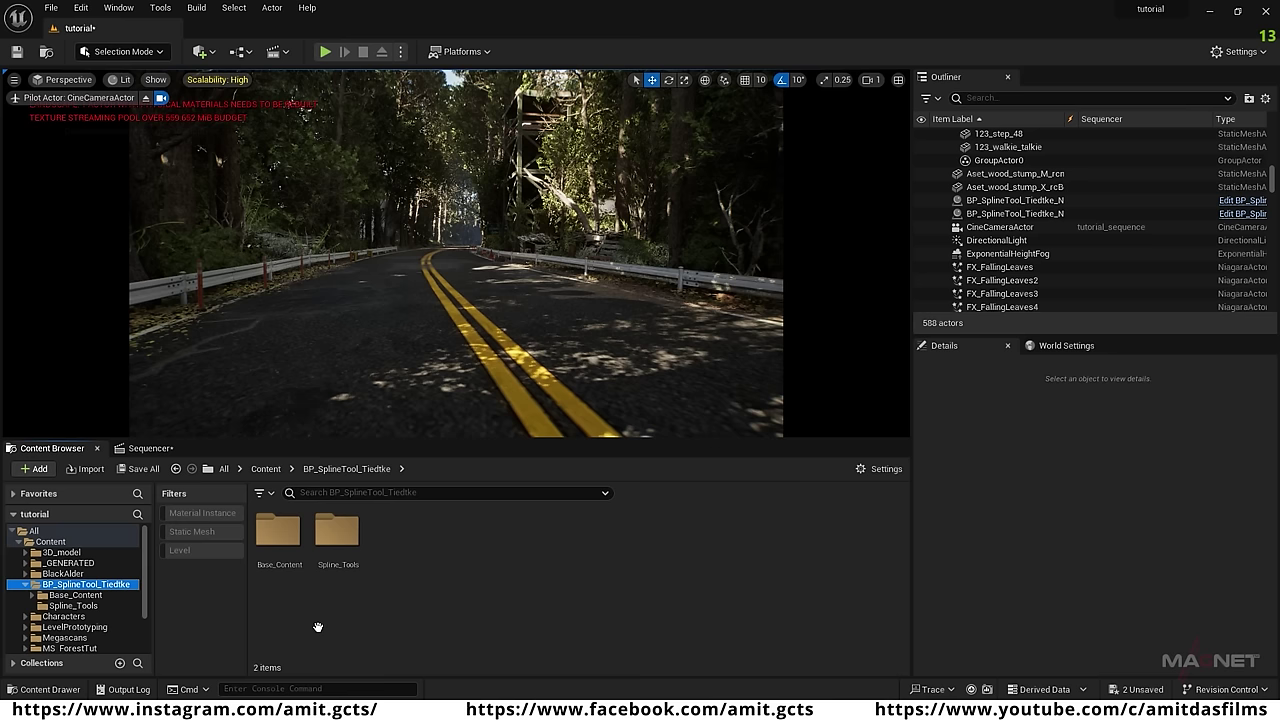
{"action": "double_click", "coordinate": [337, 540]}
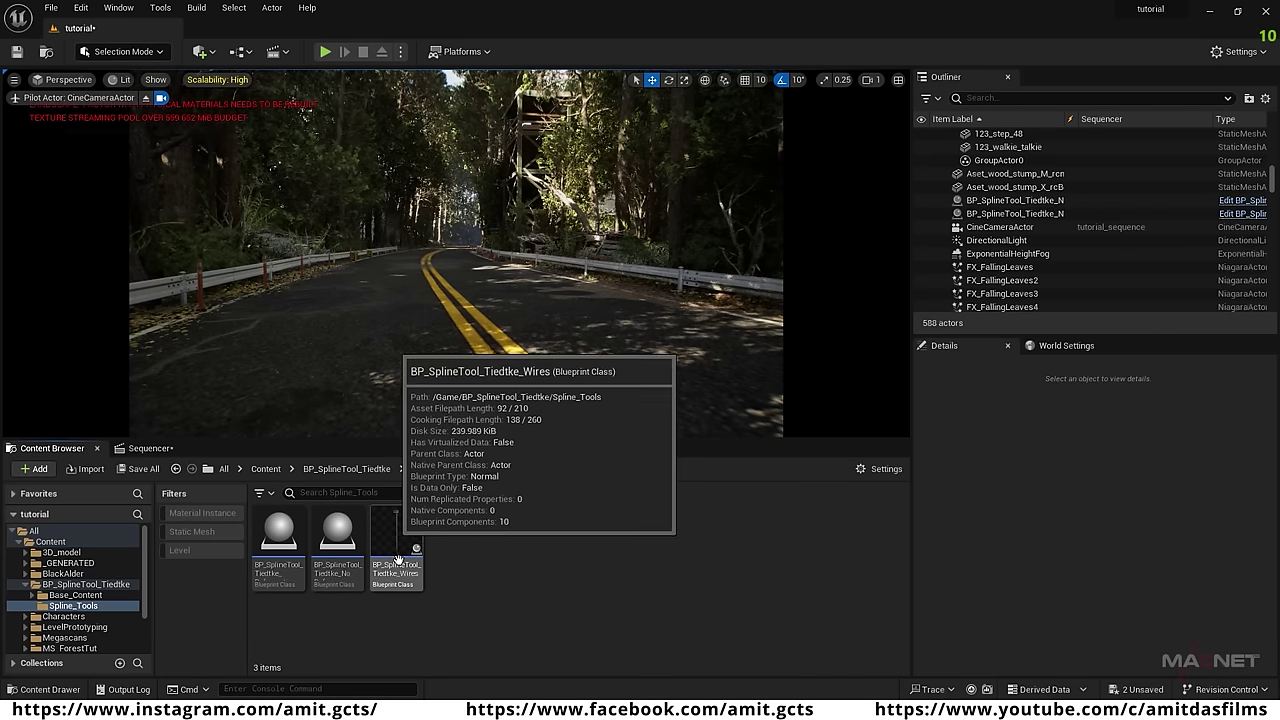
Place a BP_SplineTool_Tiedtke_Wires pole beside the road at about X 3905, Y -717.
{"action": "right_click_drag", "start_coordinate": [368, 346], "coordinate": [740, 346]}
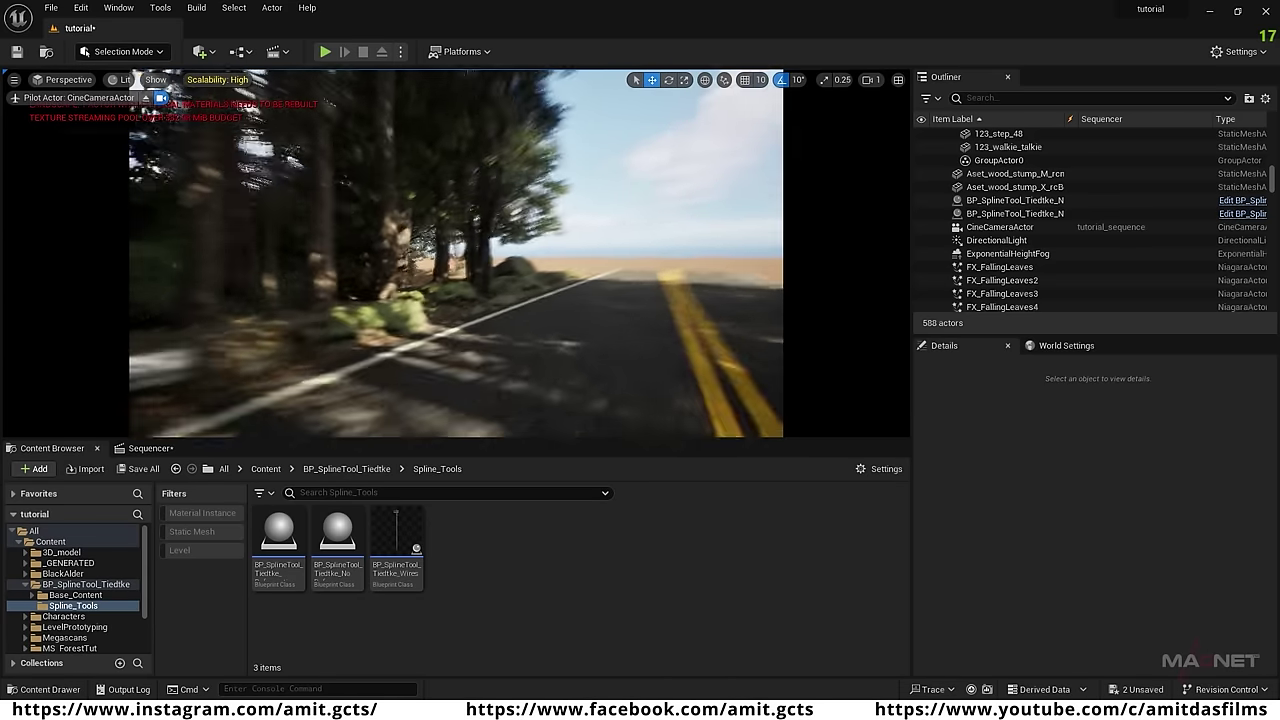
{"action": "left_click", "coordinate": [396, 550]}
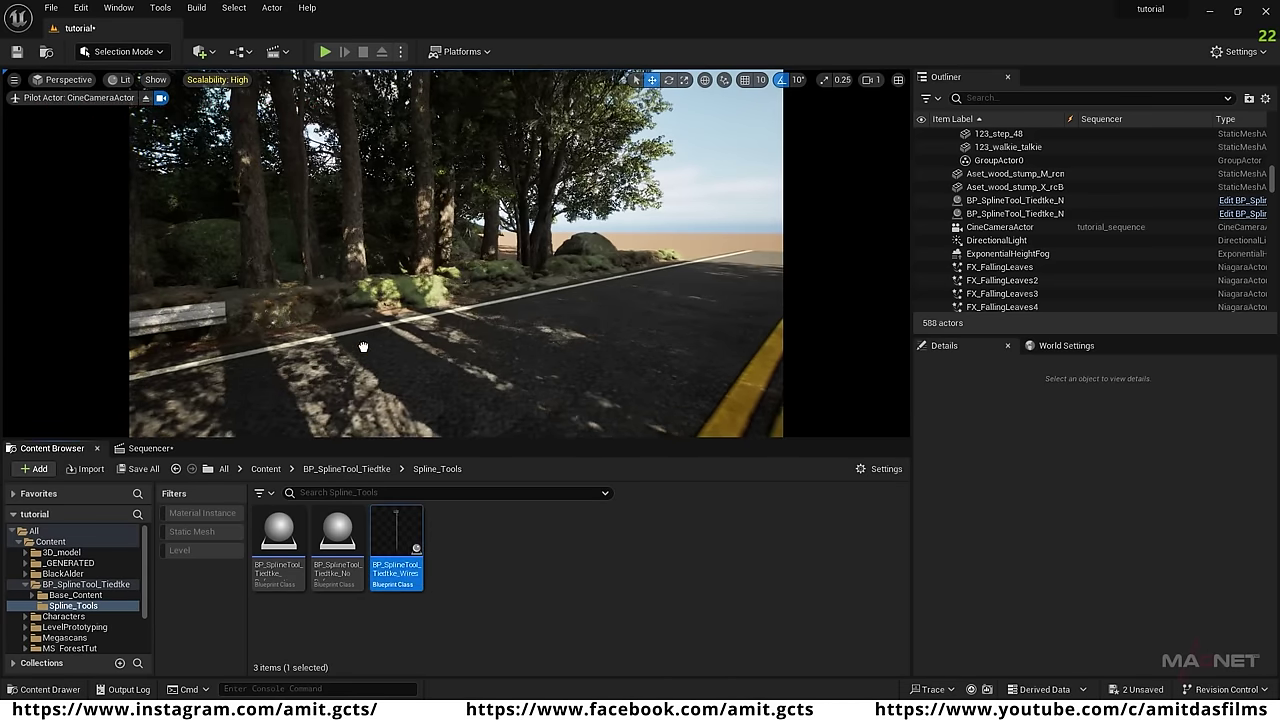
{"action": "left_click_drag", "start_coordinate": [340, 317], "coordinate": [400, 371]}
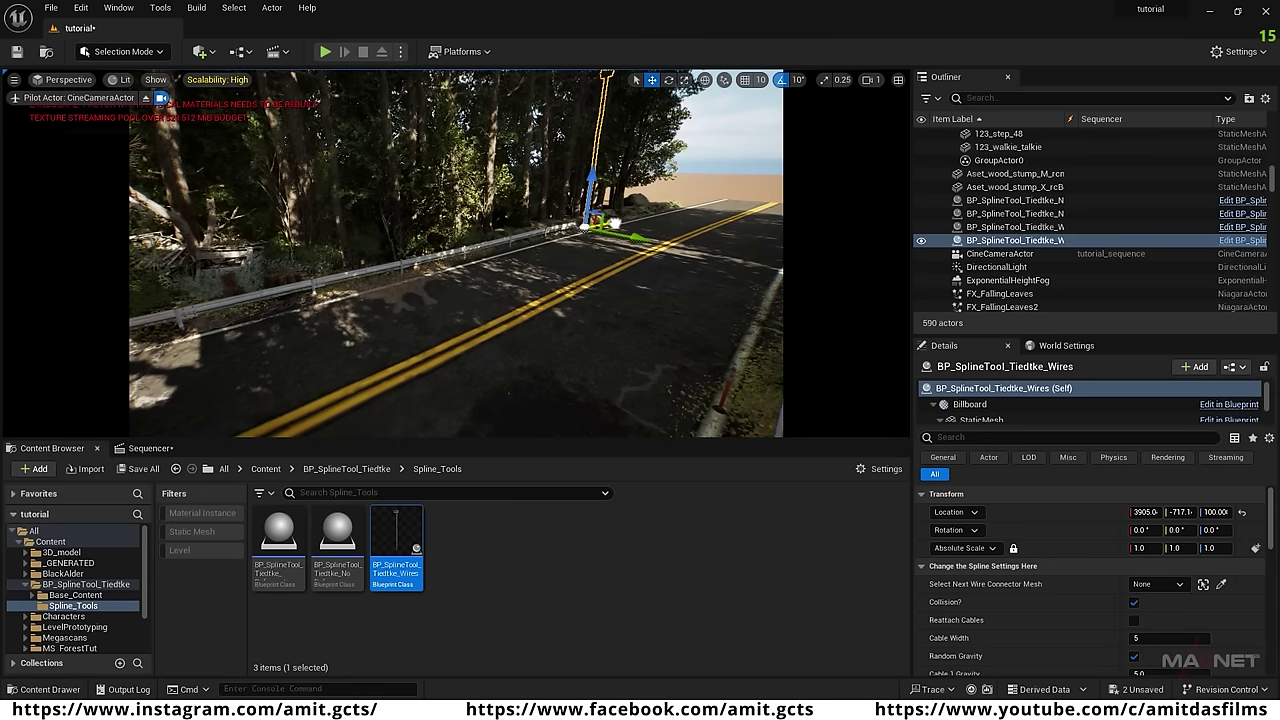
Duplicate the wire pole along the guardrail to about X 1821.7, Y -476.7, moving it closer to the road edge.
{"action": "left_click_drag", "start_coordinate": [619, 224], "coordinate": [492, 258], "text": "alt"}
{"action": "mouse_move", "coordinate": [357, 298]}
{"action": "left_mouse_down"}
{"action": "mouse_move", "coordinate": [384, 303]}
{"action": "mouse_move", "coordinate": [357, 311]}
{"action": "left_mouse_up"}
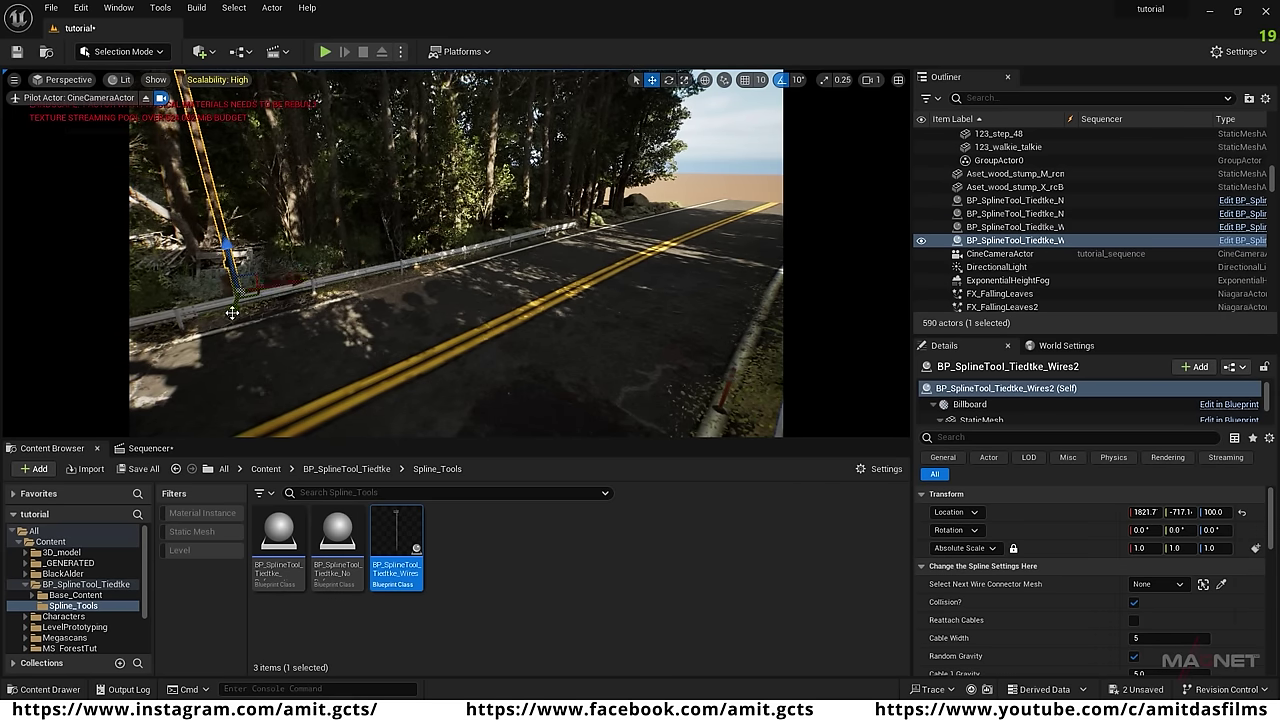
{"action": "left_click_drag", "start_coordinate": [231, 318], "coordinate": [219, 381]}
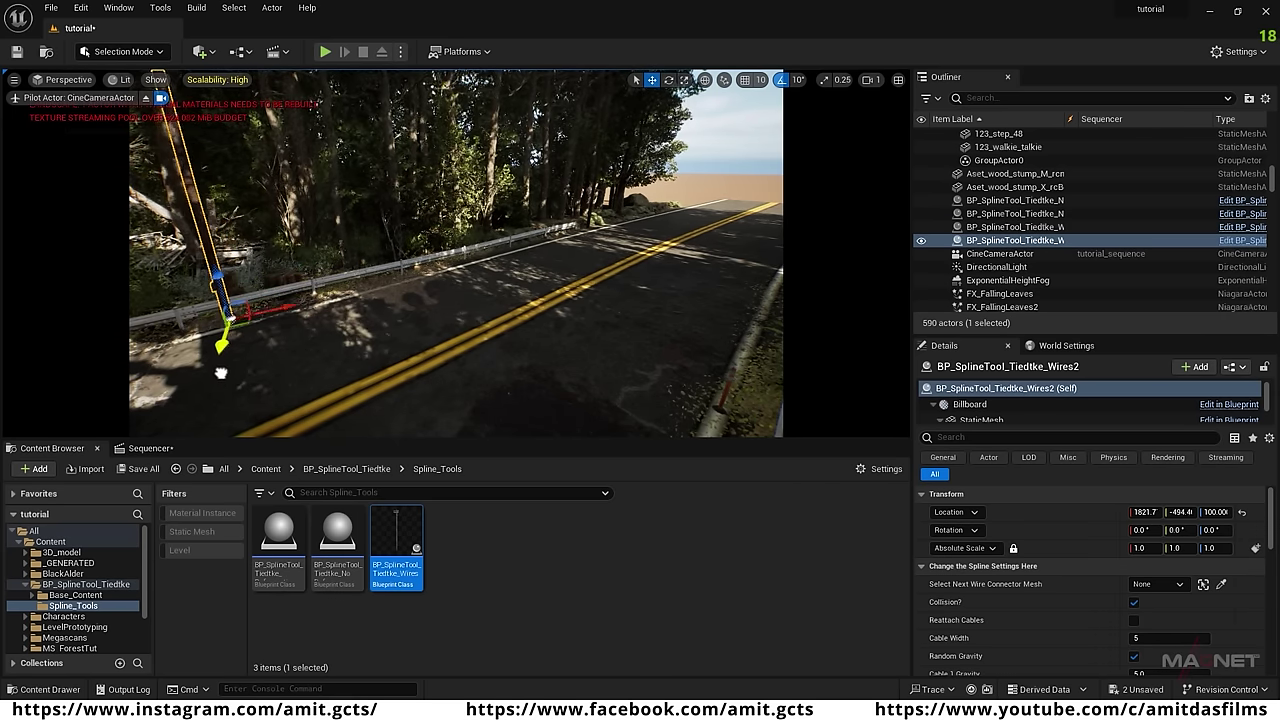
Duplicate the wire pole four more times at intervals along the same side of the road, following its curve.
{"action": "right_click_drag", "start_coordinate": [221, 373], "coordinate": [330, 373]}
{"action": "left_click_drag", "start_coordinate": [560, 260], "coordinate": [385, 342], "text": "alt"}
{"action": "right_click_drag", "start_coordinate": [385, 342], "coordinate": [280, 340]}
{"action": "left_click_drag", "start_coordinate": [620, 329], "coordinate": [340, 283], "text": "alt"}
{"action": "left_click_drag", "start_coordinate": [285, 292], "coordinate": [275, 299]}
{"action": "right_click_drag", "start_coordinate": [275, 299], "coordinate": [180, 299]}
{"action": "left_click_drag", "start_coordinate": [600, 371], "coordinate": [355, 250], "text": "alt"}
{"action": "right_click_drag", "start_coordinate": [355, 250], "coordinate": [330, 258]}
{"action": "left_click_drag", "start_coordinate": [500, 368], "coordinate": [337, 251], "text": "alt"}
Rotate the last wire pole 20 degrees around Z to follow the bend of the road.
{"action": "right_click_drag", "start_coordinate": [337, 251], "coordinate": [400, 262]}
{"action": "key", "text": "e"}
{"action": "left_click_drag", "start_coordinate": [420, 290], "coordinate": [380, 290]}
{"action": "right_click_drag", "start_coordinate": [380, 290], "coordinate": [459, 133]}
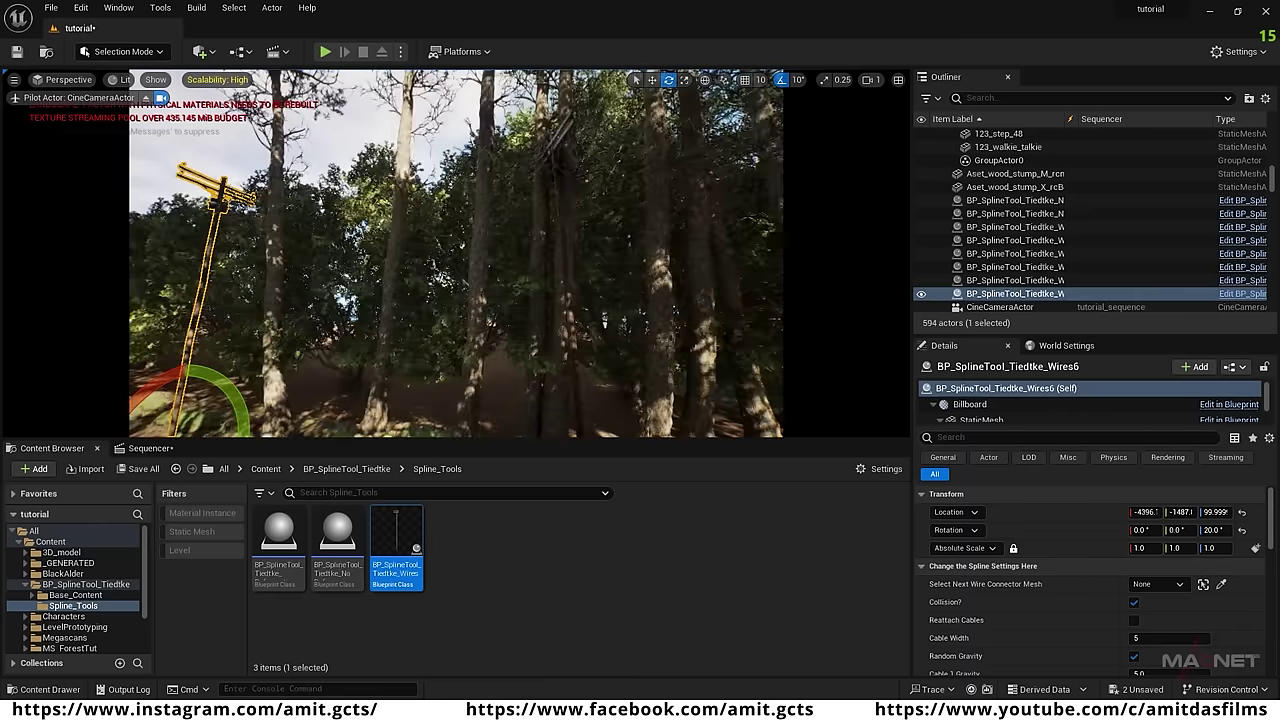
Connect the last pole's wires by picking BP_SplineTool_Tiedtke_Wires5 as its next wire connector mesh.
{"action": "left_click", "coordinate": [566, 261]}
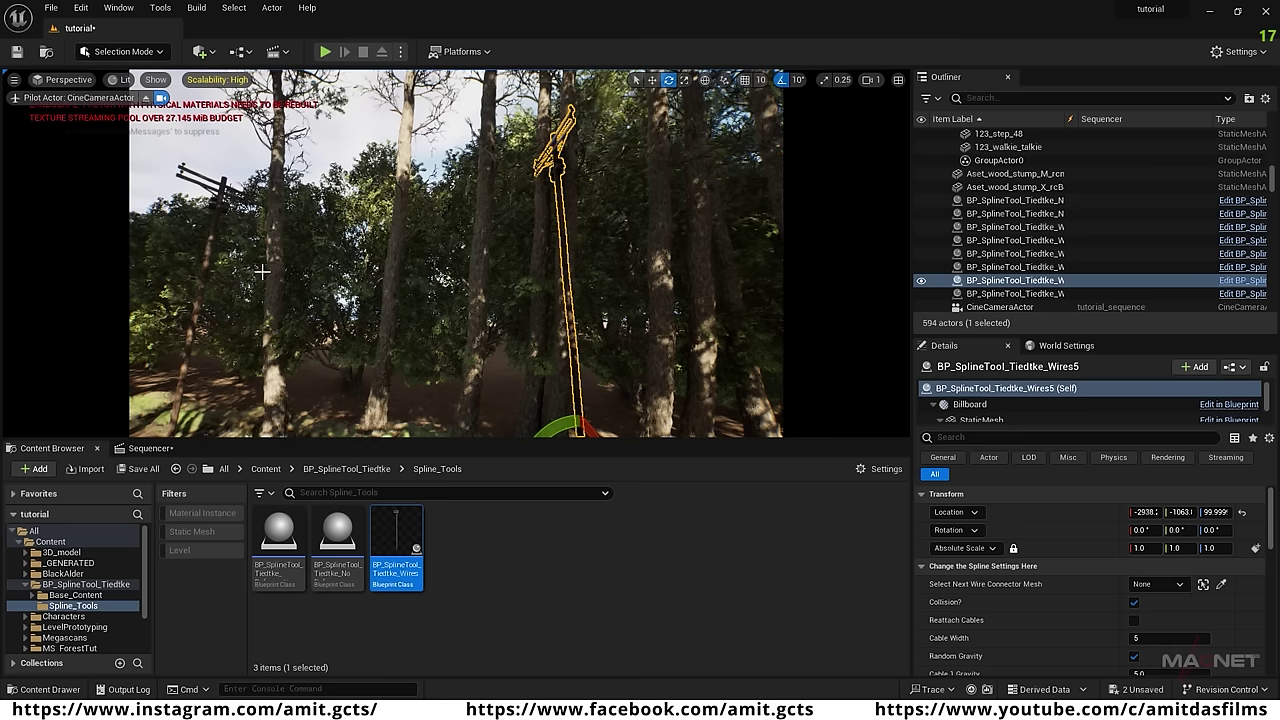
{"action": "left_click", "coordinate": [203, 270]}
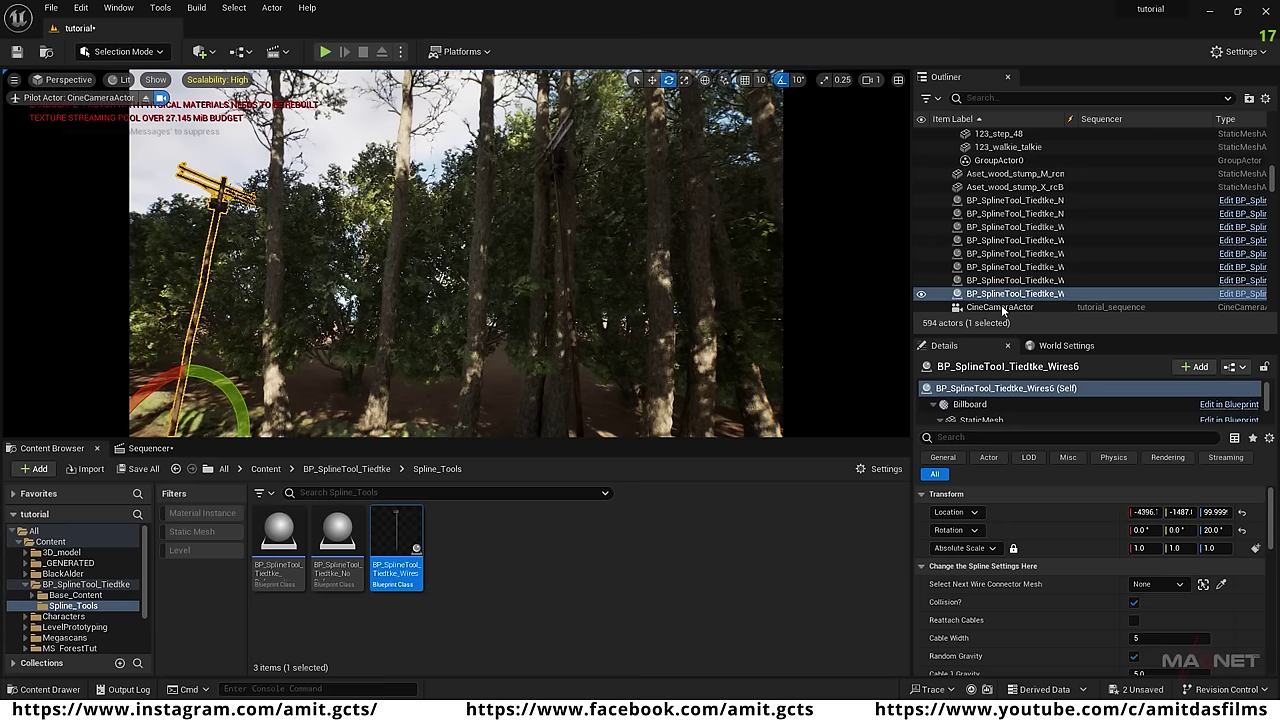
{"action": "left_click", "coordinate": [1221, 585]}
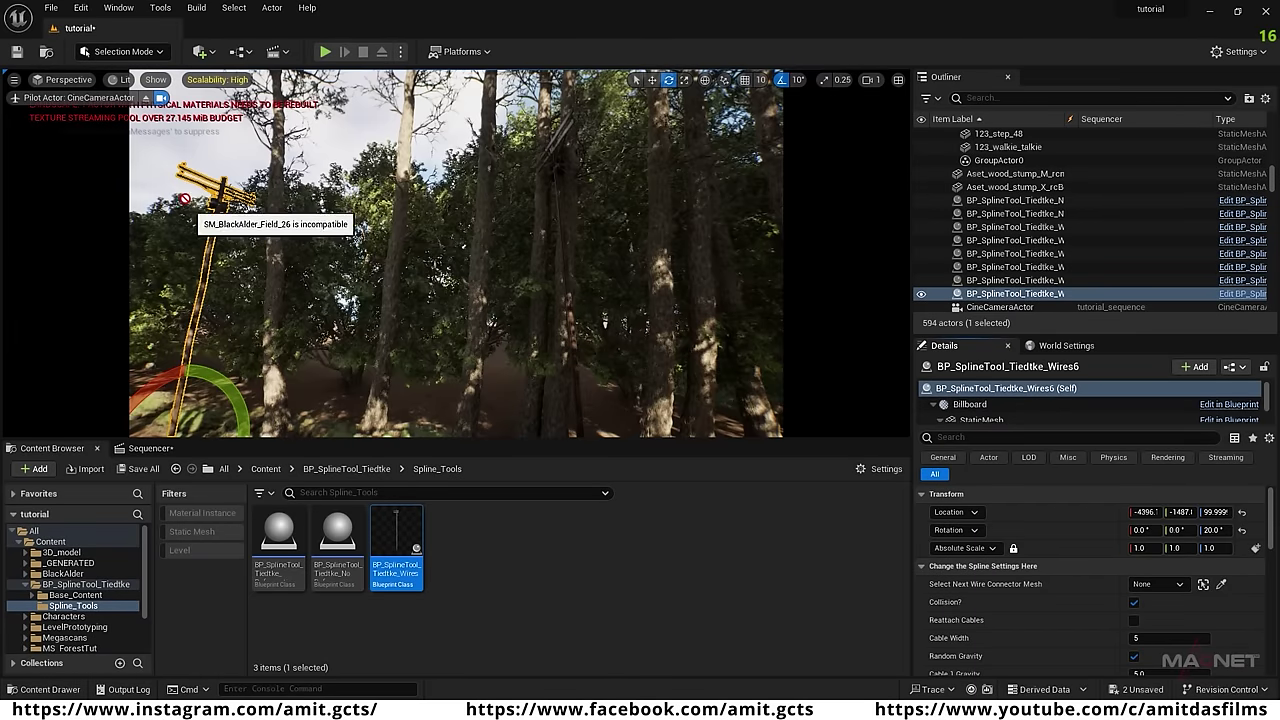
{"action": "left_click", "coordinate": [559, 129]}
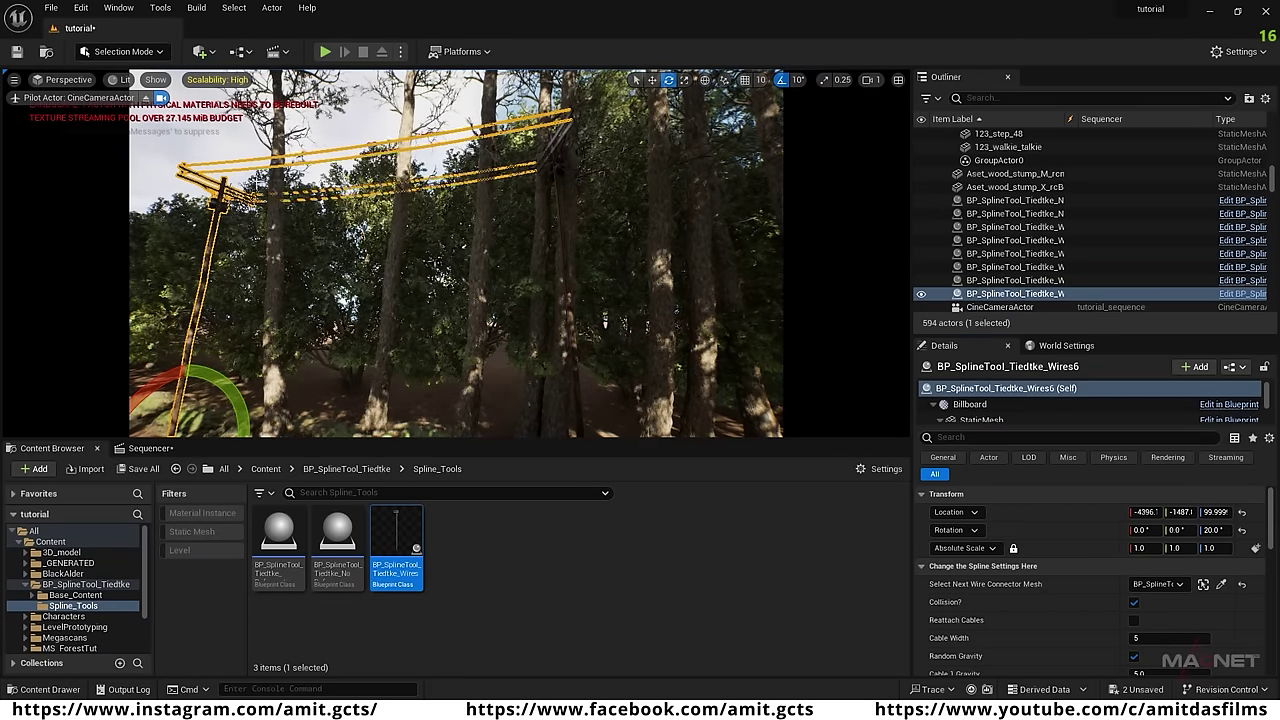
Select BP_SplineTool_Tiedtke_Wires5 and pick BP_SplineTool_Tiedtke_Wires4 as its next wire connector mesh.
{"action": "right_click_drag", "start_coordinate": [496, 284], "coordinate": [440, 300]}
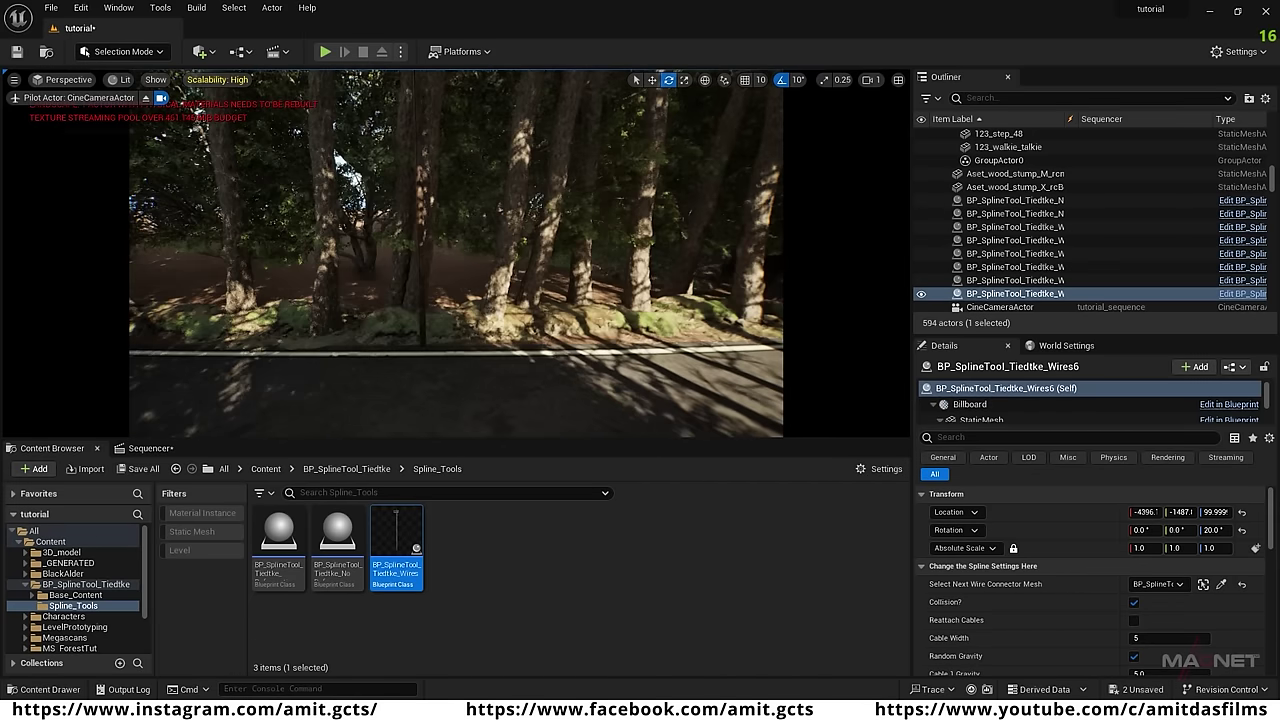
{"action": "left_click", "coordinate": [419, 224]}
{"action": "right_click_drag", "start_coordinate": [509, 346], "coordinate": [800, 346]}
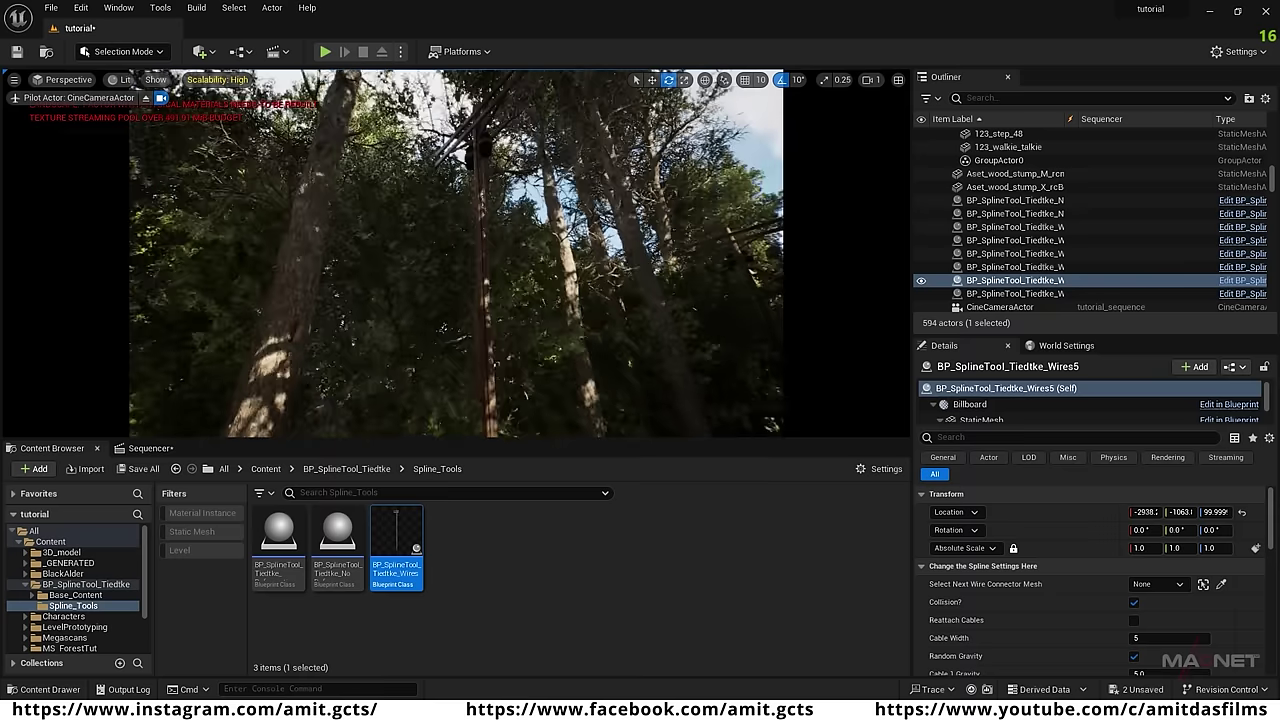
{"action": "left_click", "coordinate": [1222, 585]}
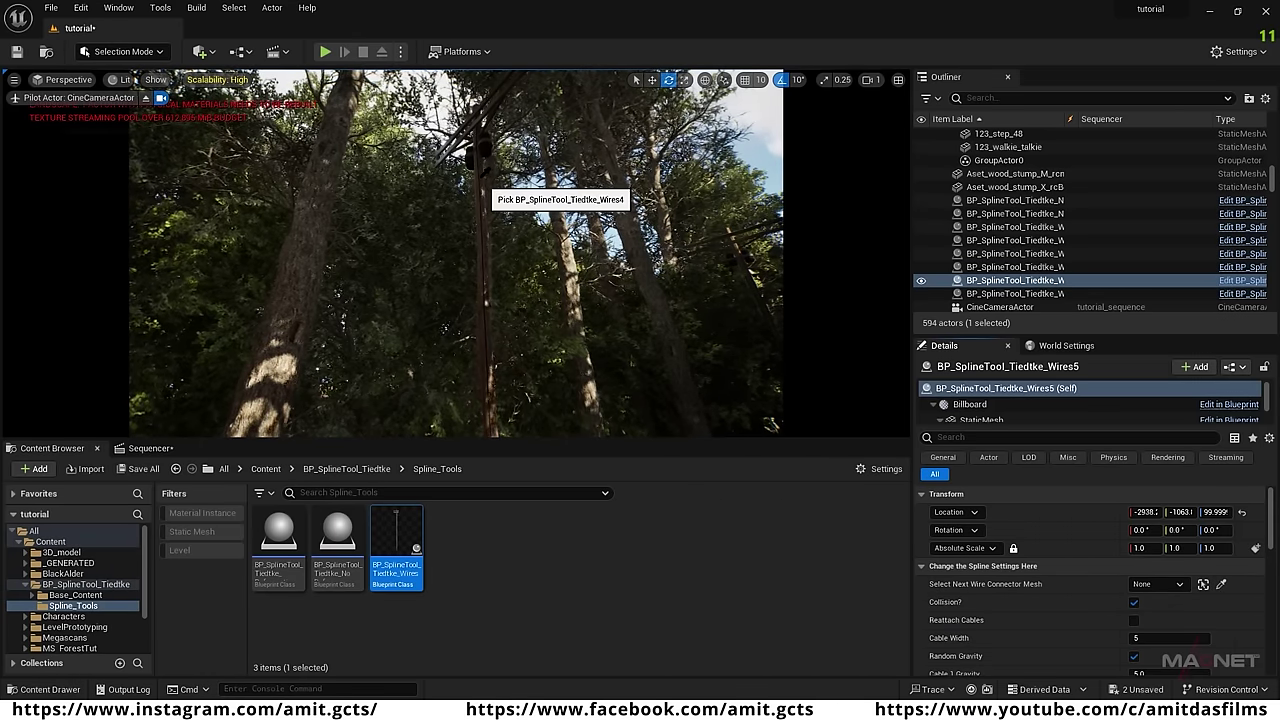
{"action": "left_click", "coordinate": [480, 190]}
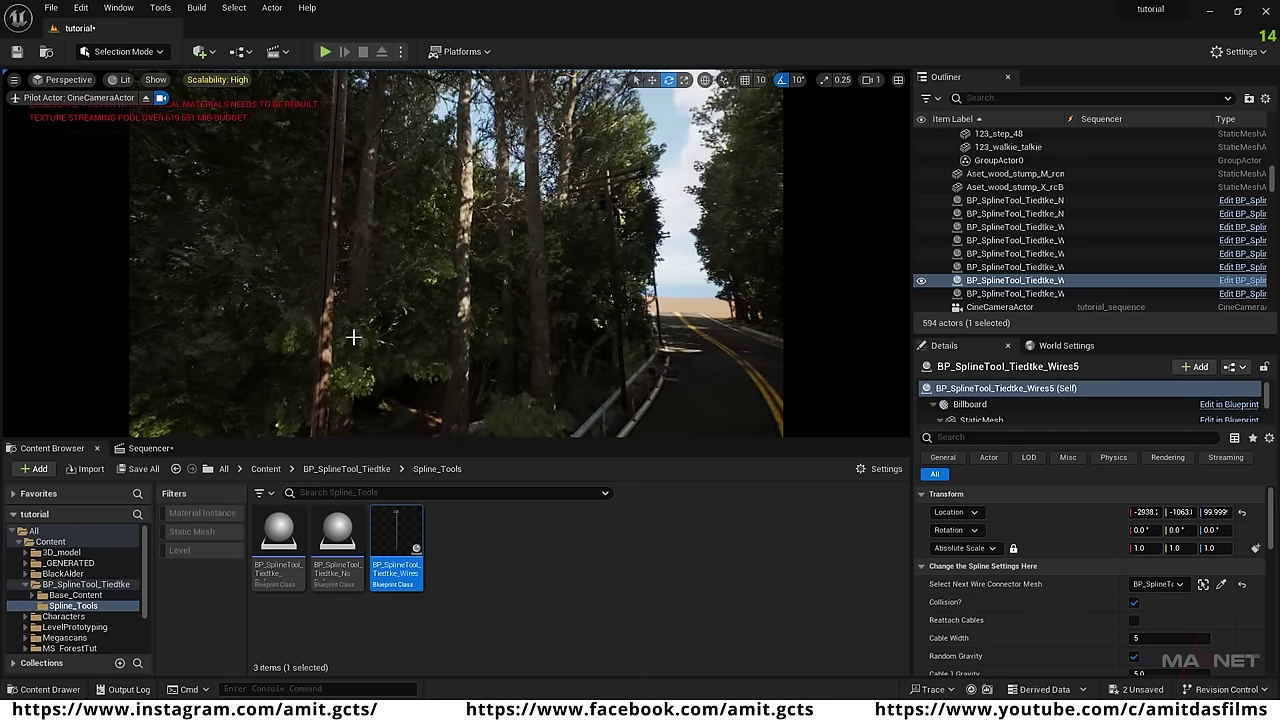
Select BP_SplineTool_Tiedtke_Wires4 and pick the adjacent Wires3 pole as its next wire connector mesh.
{"action": "left_click", "coordinate": [331, 228]}
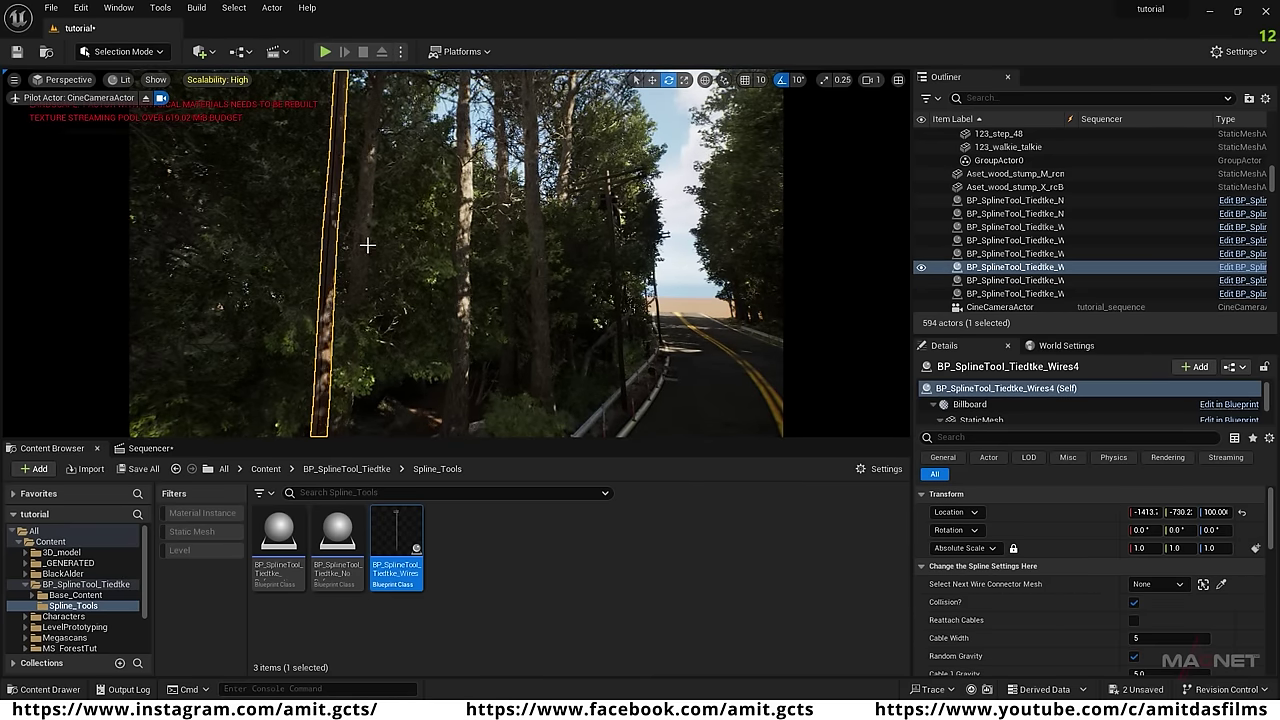
{"action": "left_click", "coordinate": [1220, 584]}
{"action": "left_click", "coordinate": [612, 192]}
{"action": "right_click_drag", "start_coordinate": [612, 192], "coordinate": [800, 192]}
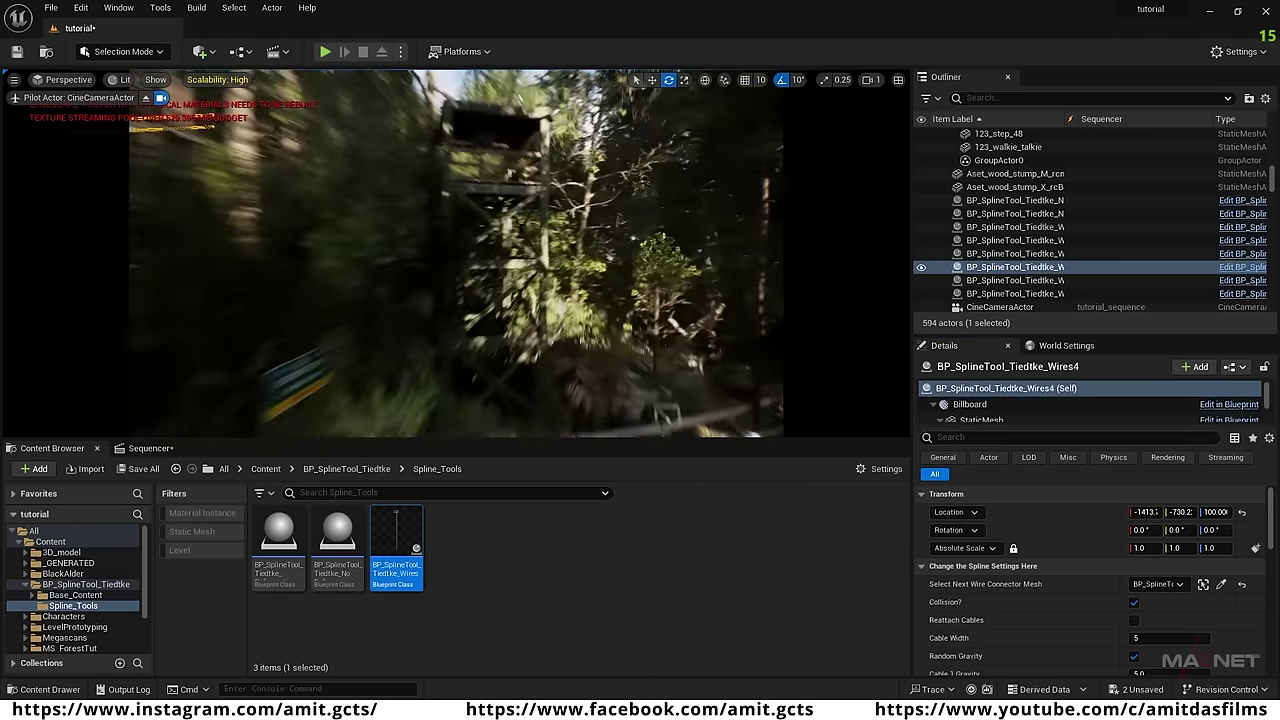
Connect the wires from BP_SplineTool_Tiedtke_Wires3 to the Wires2 pole, and from Wires2 to the first pole.
{"action": "left_click", "coordinate": [309, 208]}
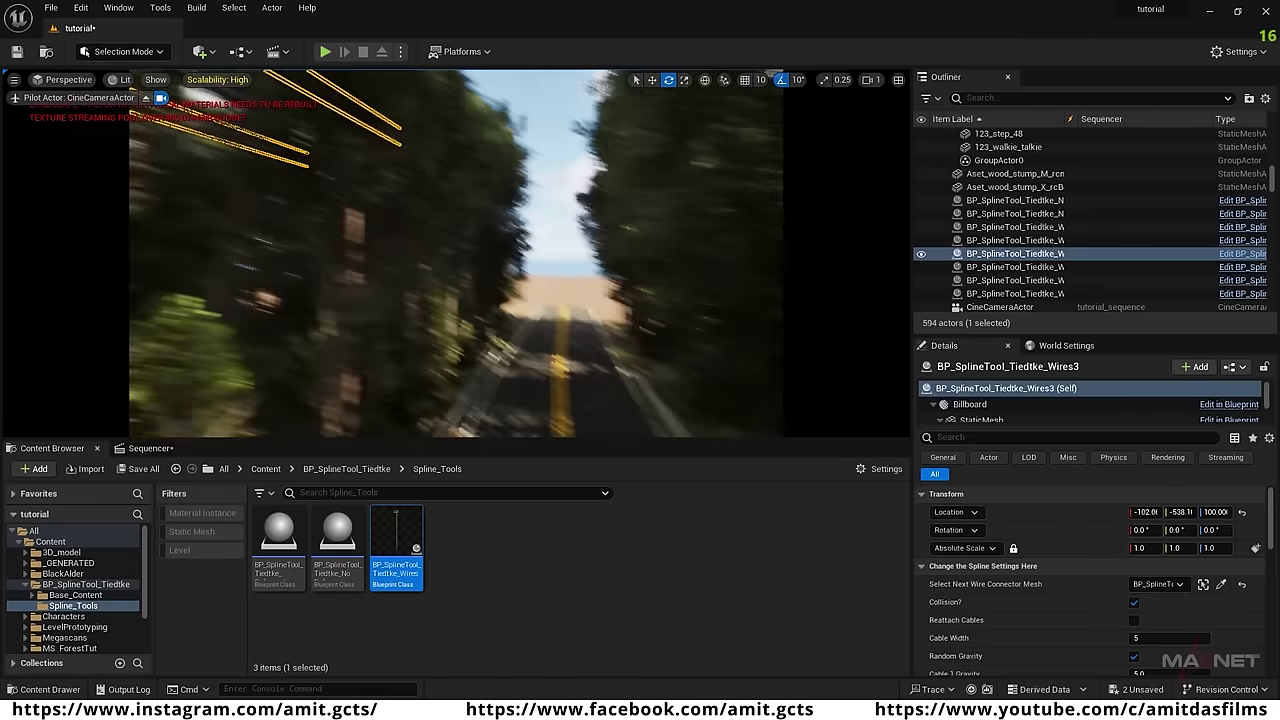
{"action": "left_click", "coordinate": [377, 195]}
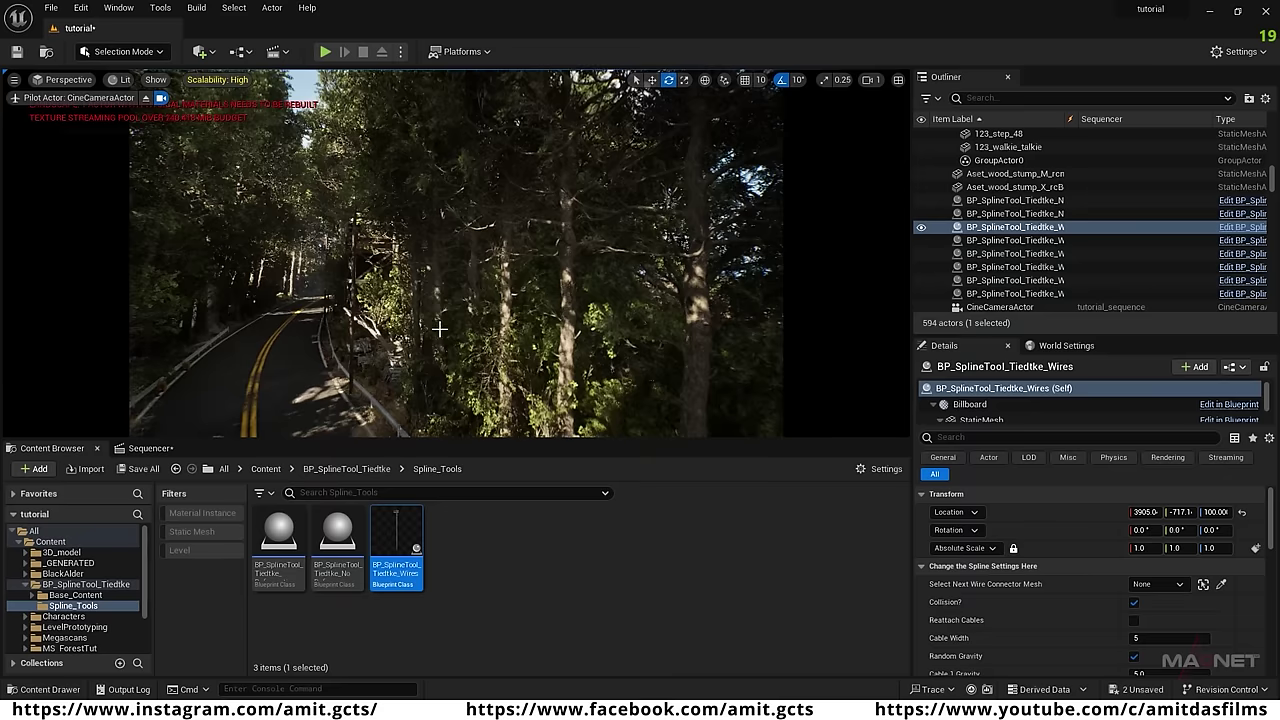
{"action": "left_click", "coordinate": [355, 240]}
{"action": "right_click_drag", "start_coordinate": [355, 240], "coordinate": [640, 240]}
{"action": "left_click", "coordinate": [1220, 584]}
{"action": "left_click", "coordinate": [436, 200]}
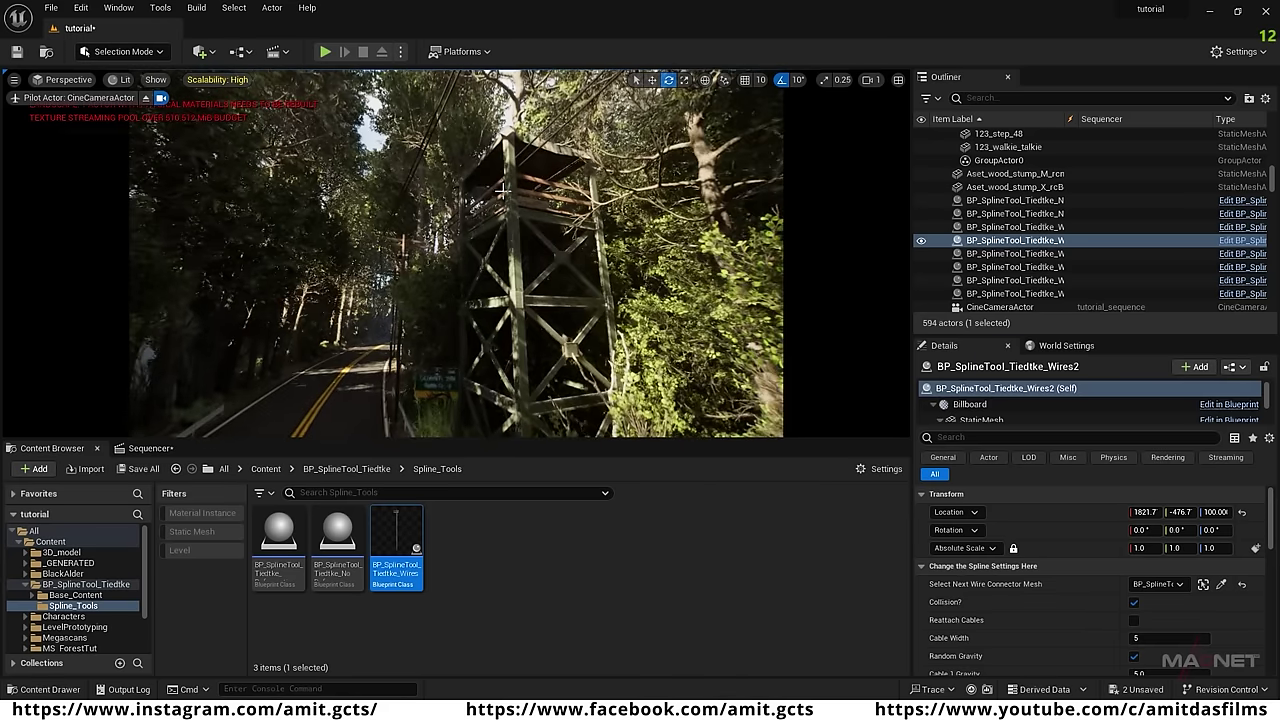
Move the grouped watchtower away from the road and wires to about Y -946.6, and return to the Sequencer.
{"action": "left_click", "coordinate": [517, 258]}
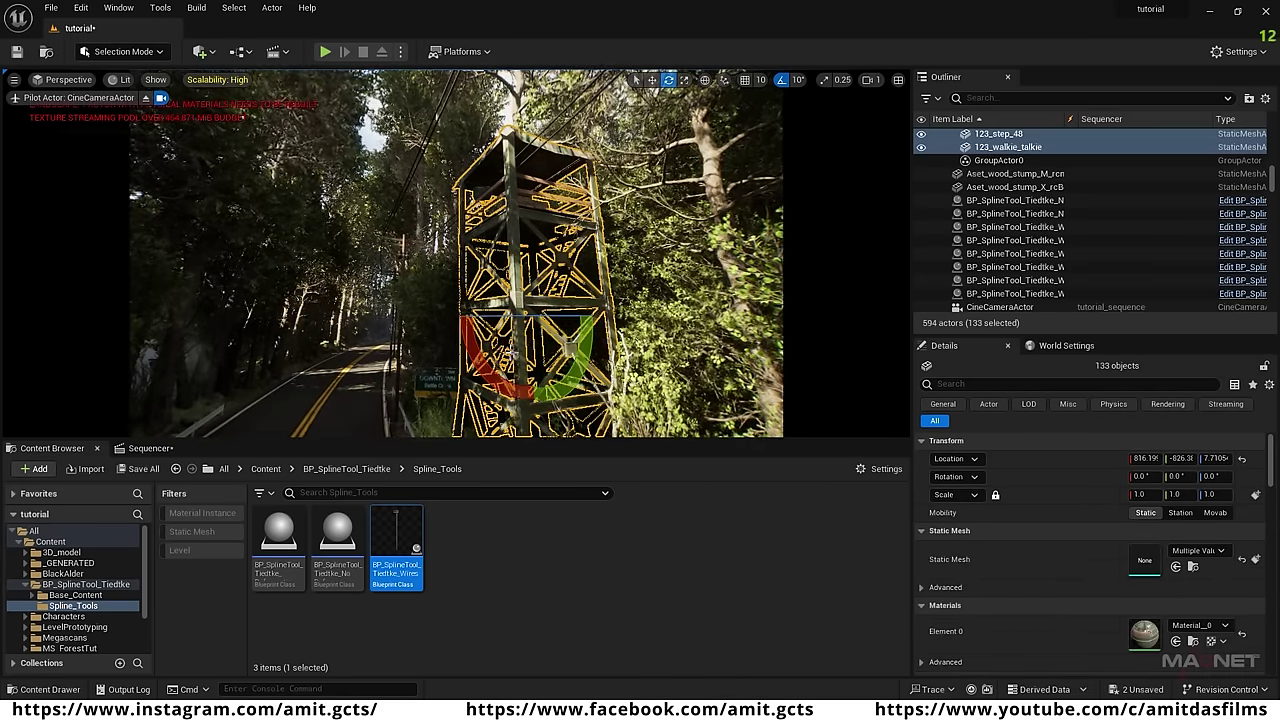
{"action": "key", "text": "w"}
{"action": "left_click_drag", "start_coordinate": [497, 317], "coordinate": [523, 318]}
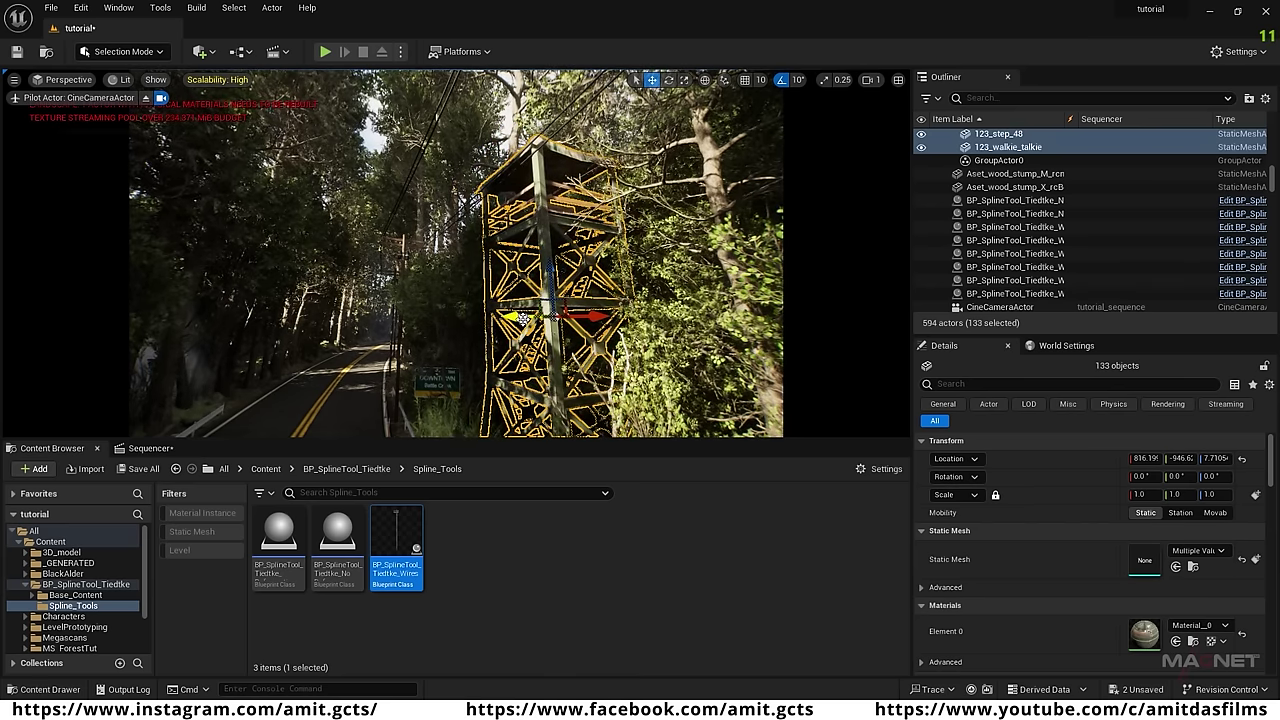
{"action": "mouse_move", "coordinate": [497, 380]}
{"action": "right_mouse_down"}
{"action": "mouse_move", "coordinate": [497, 420]}
{"action": "mouse_move", "coordinate": [497, 400]}
{"action": "right_mouse_up"}
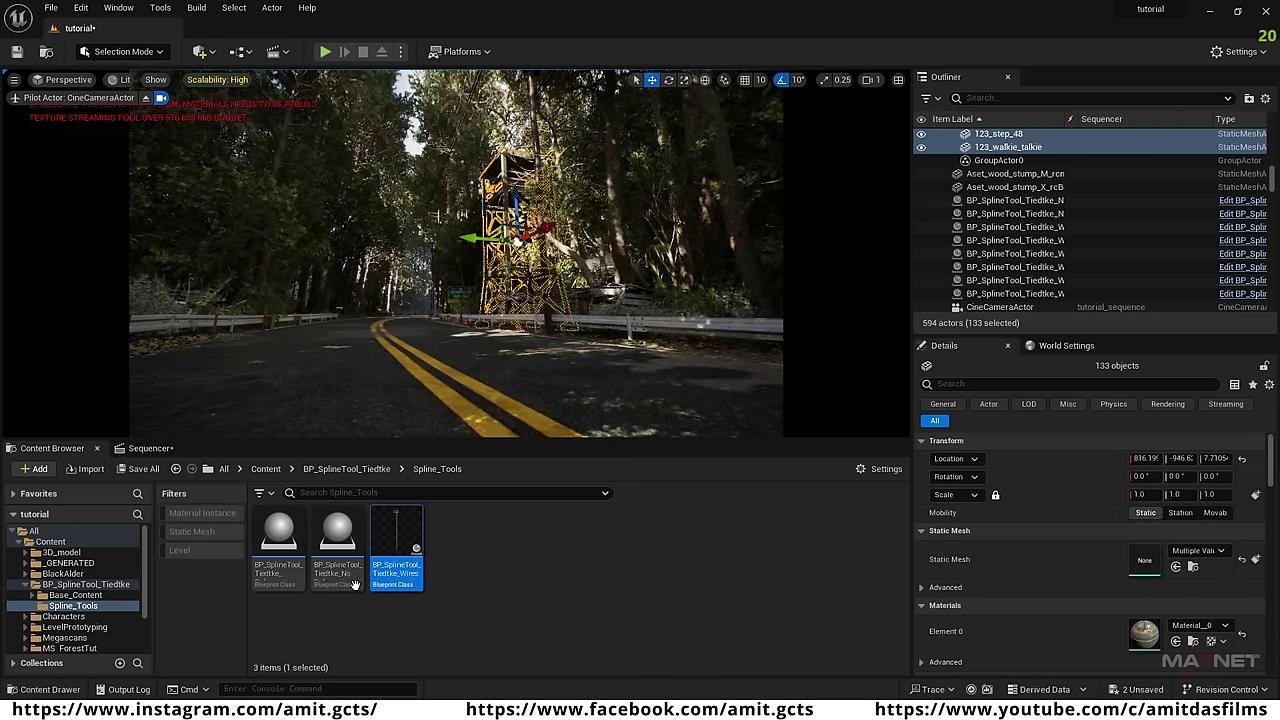
{"action": "left_click", "coordinate": [151, 449]}
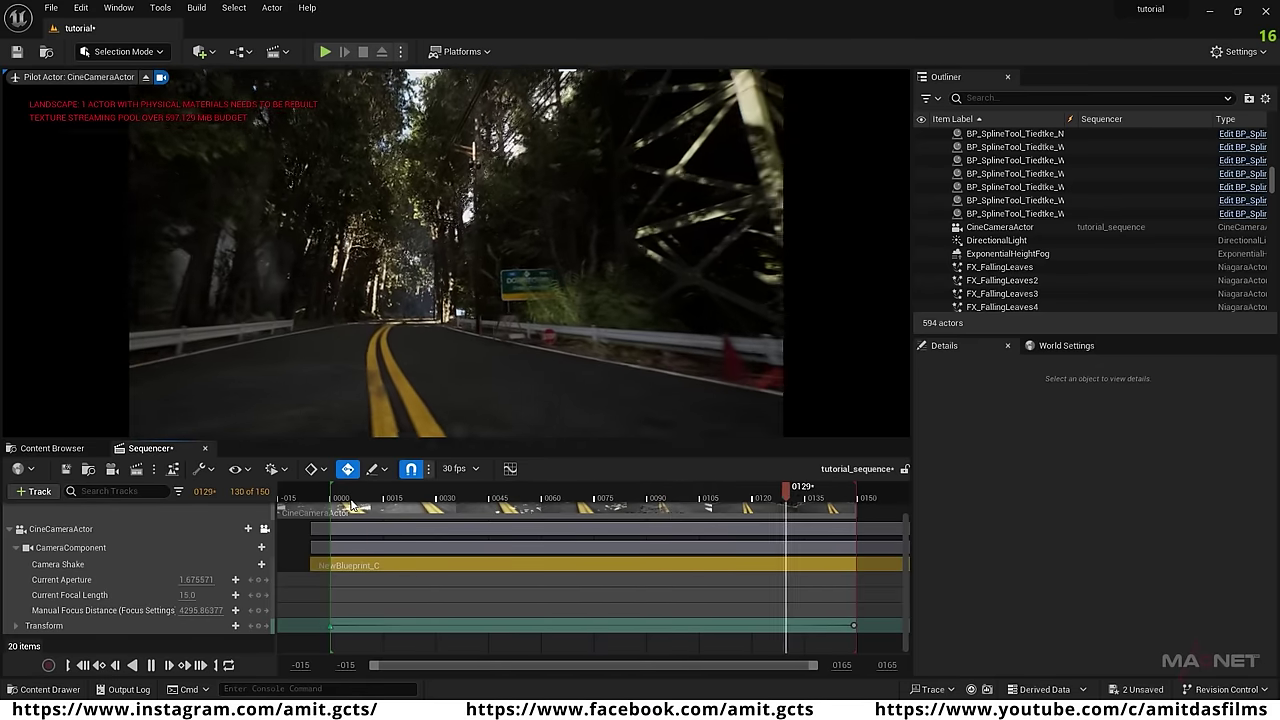